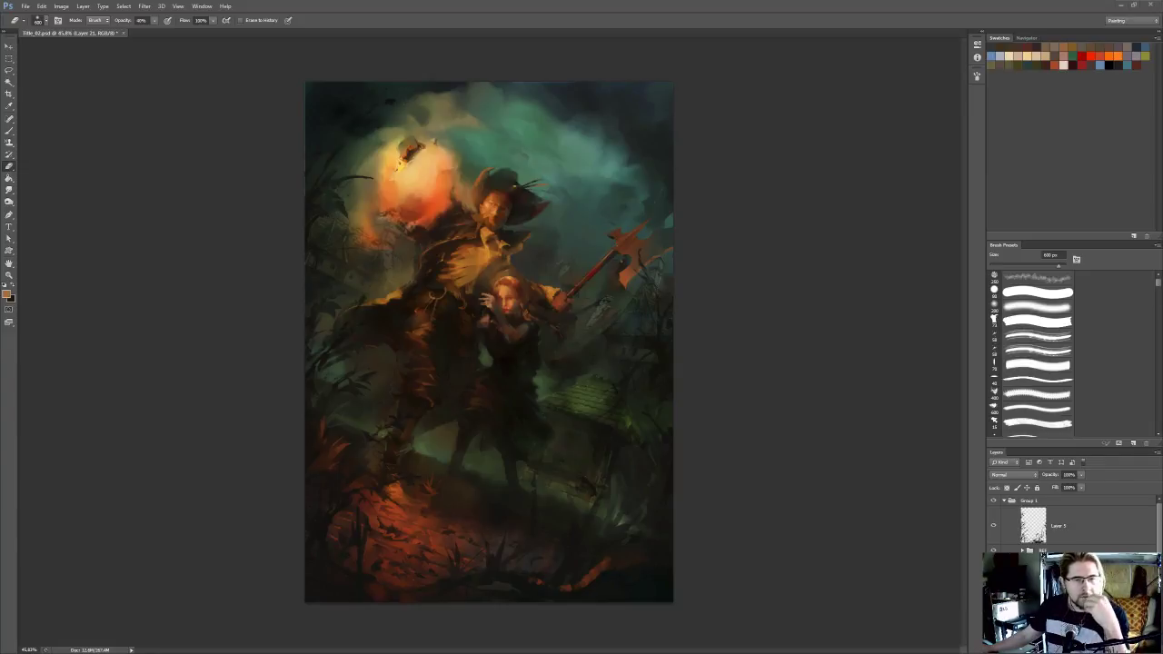
Switch to the Chrome window with the "dunkle wolken" image search and size it to sit beside the painting
{"action": "scroll", "coordinate": [514, 201], "scroll_direction": "up", "scroll_amount": 2}
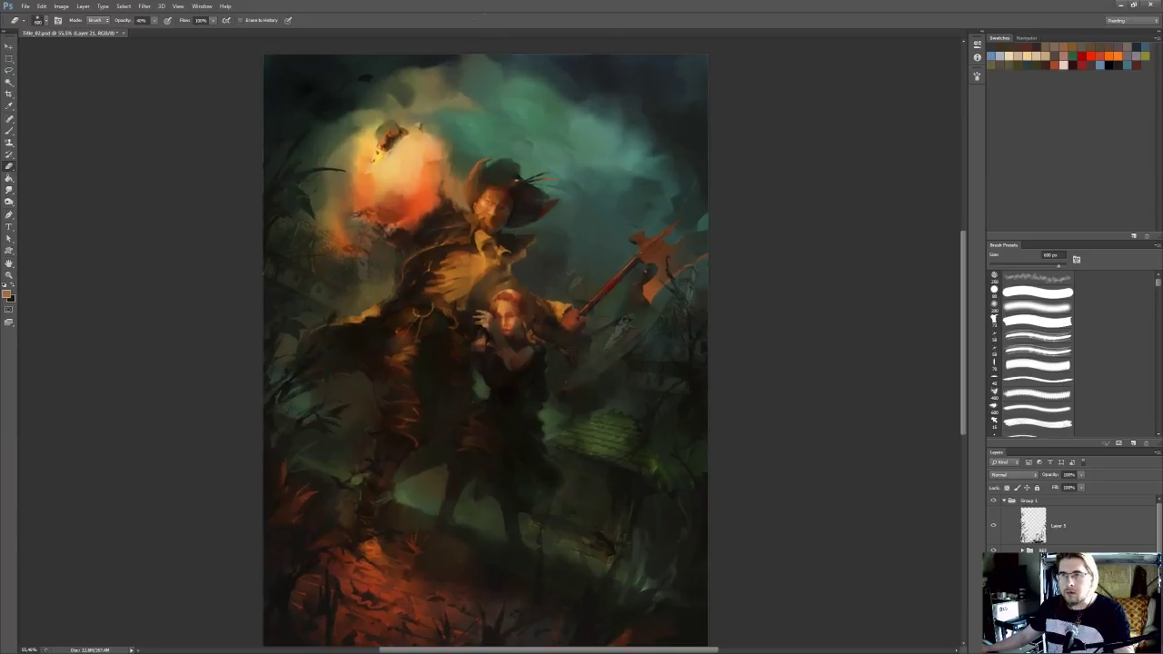
{"action": "left_click_drag", "start_coordinate": [471, 140], "coordinate": [495, 130]}
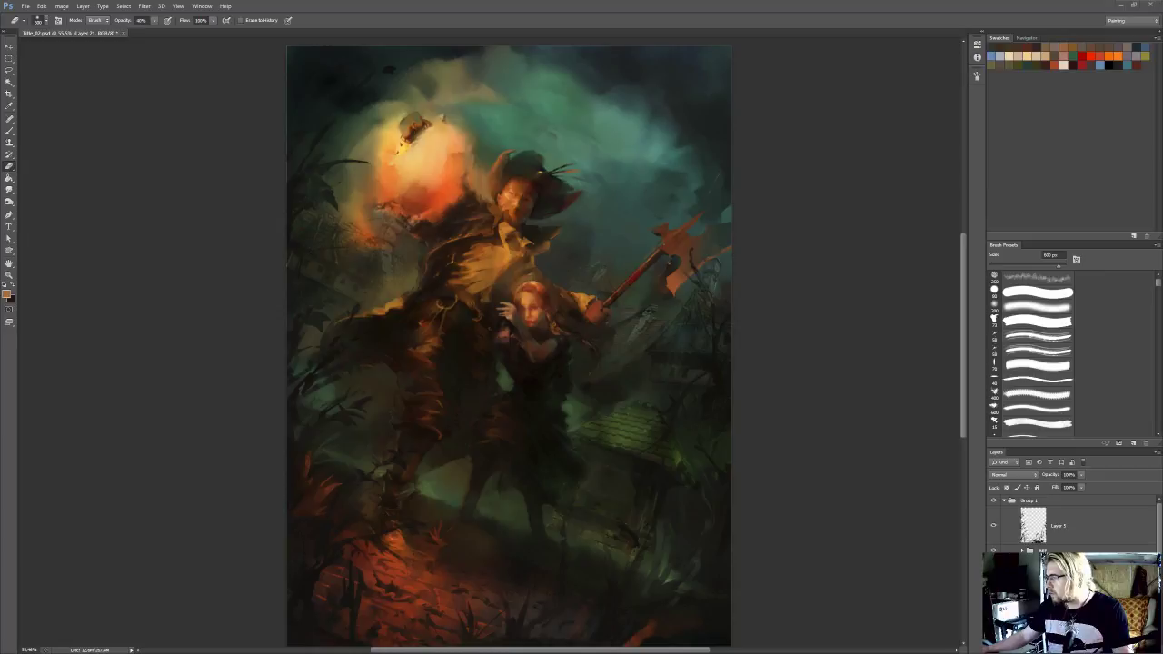
{"action": "left_click_drag", "start_coordinate": [1162, 80], "coordinate": [910, 75]}
{"action": "left_click_drag", "start_coordinate": [538, 498], "coordinate": [719, 648]}
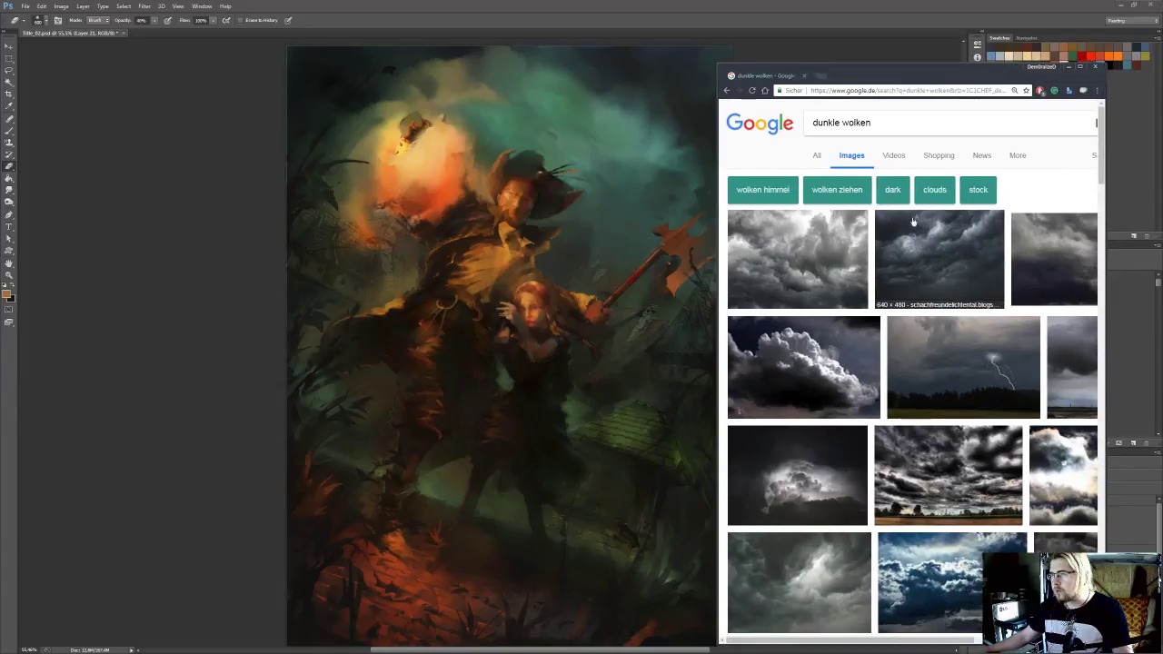
{"action": "left_click_drag", "start_coordinate": [1102, 240], "coordinate": [1146, 241]}
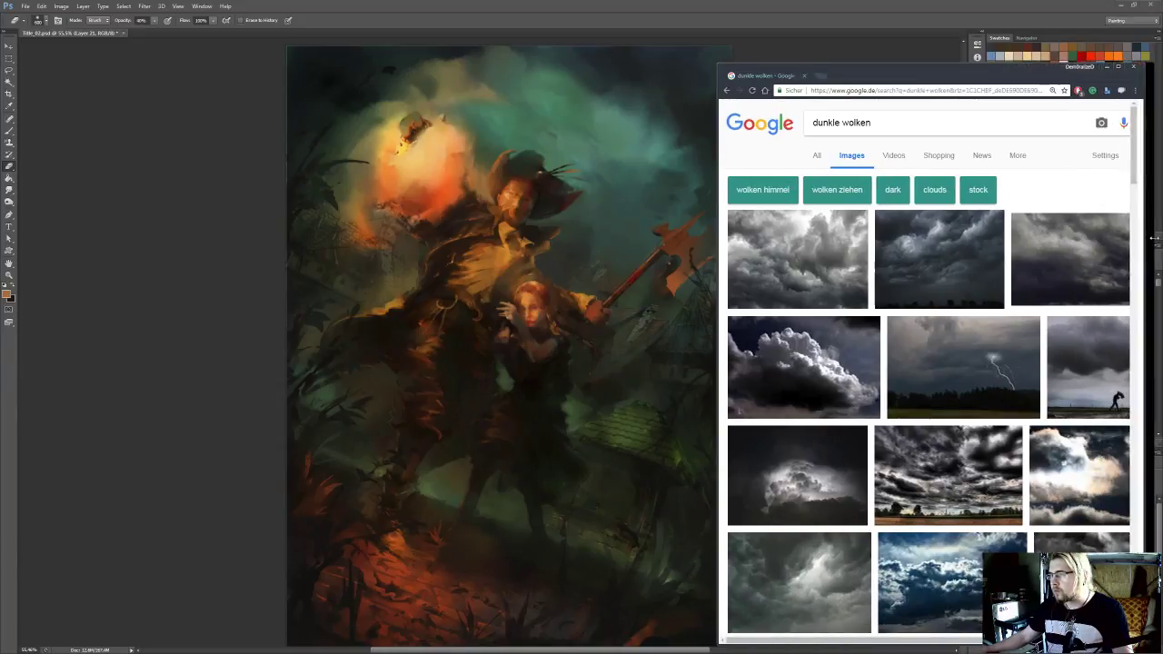
{"action": "left_click_drag", "start_coordinate": [988, 81], "coordinate": [972, 78]}
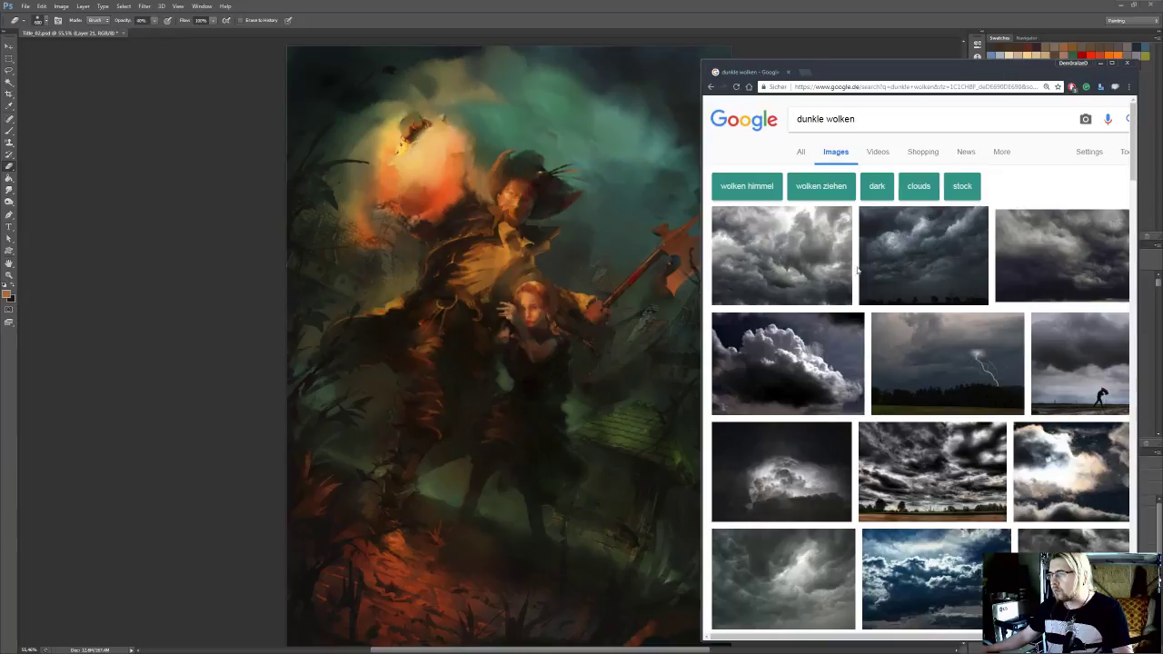
Open four promising dark-cloud photos from the "dunkle wolken" image results in separate browser tabs
{"action": "middle_click", "coordinate": [789, 259]}
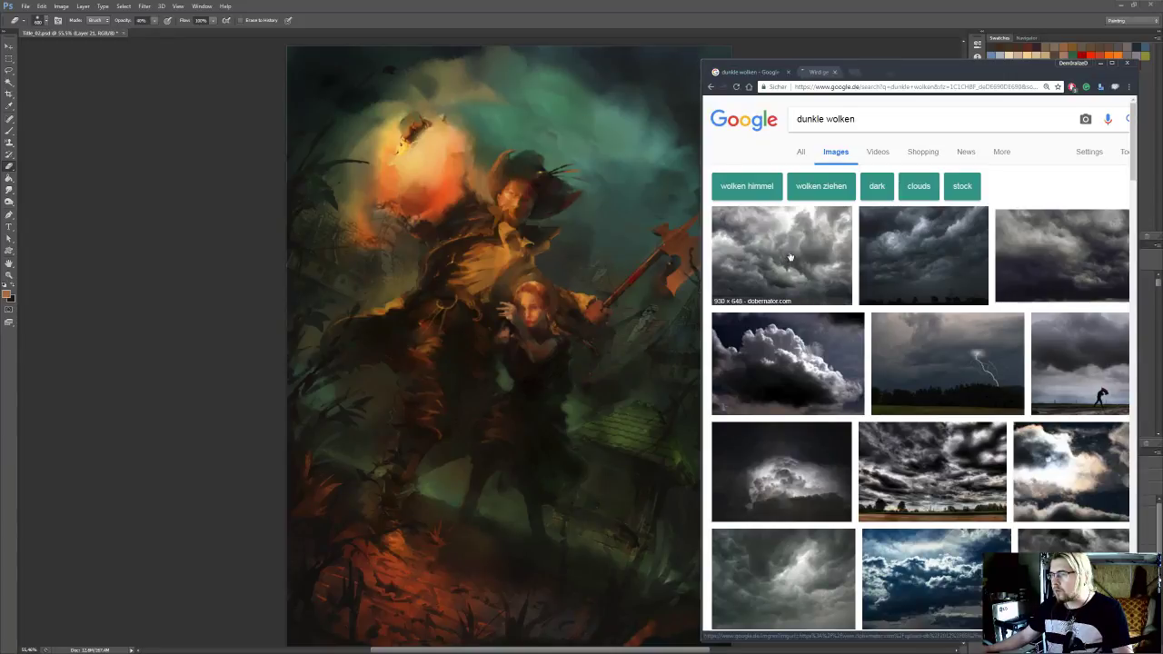
{"action": "scroll", "coordinate": [960, 279], "scroll_direction": "down", "scroll_amount": 1}
{"action": "scroll", "coordinate": [963, 388], "scroll_direction": "right", "scroll_amount": 1}
{"action": "scroll", "coordinate": [961, 389], "scroll_direction": "left", "scroll_amount": 1}
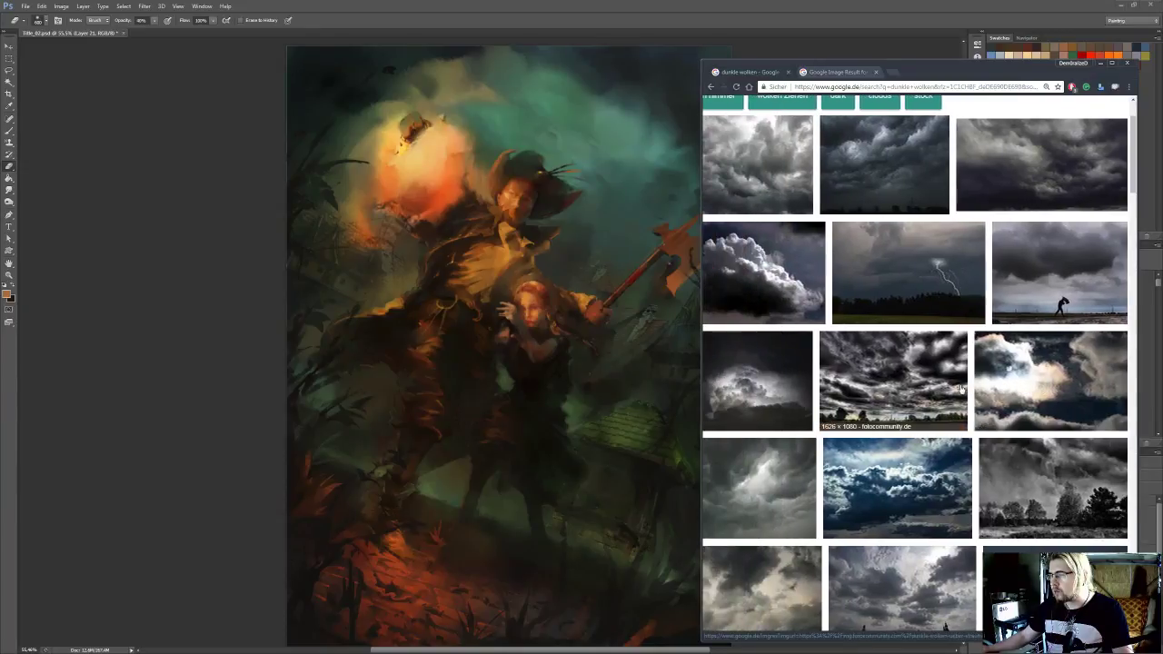
{"action": "scroll", "coordinate": [962, 392], "scroll_direction": "left", "scroll_amount": 1}
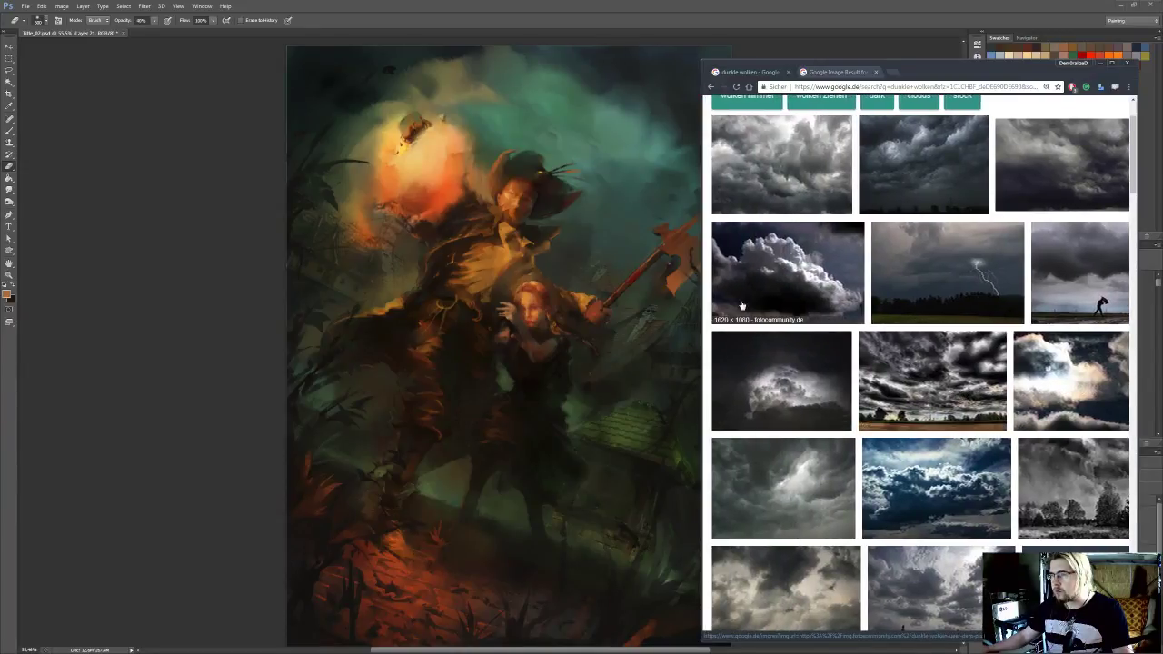
{"action": "scroll", "coordinate": [1055, 307], "scroll_direction": "down", "scroll_amount": 1}
{"action": "scroll", "coordinate": [1055, 308], "scroll_direction": "down", "scroll_amount": 3}
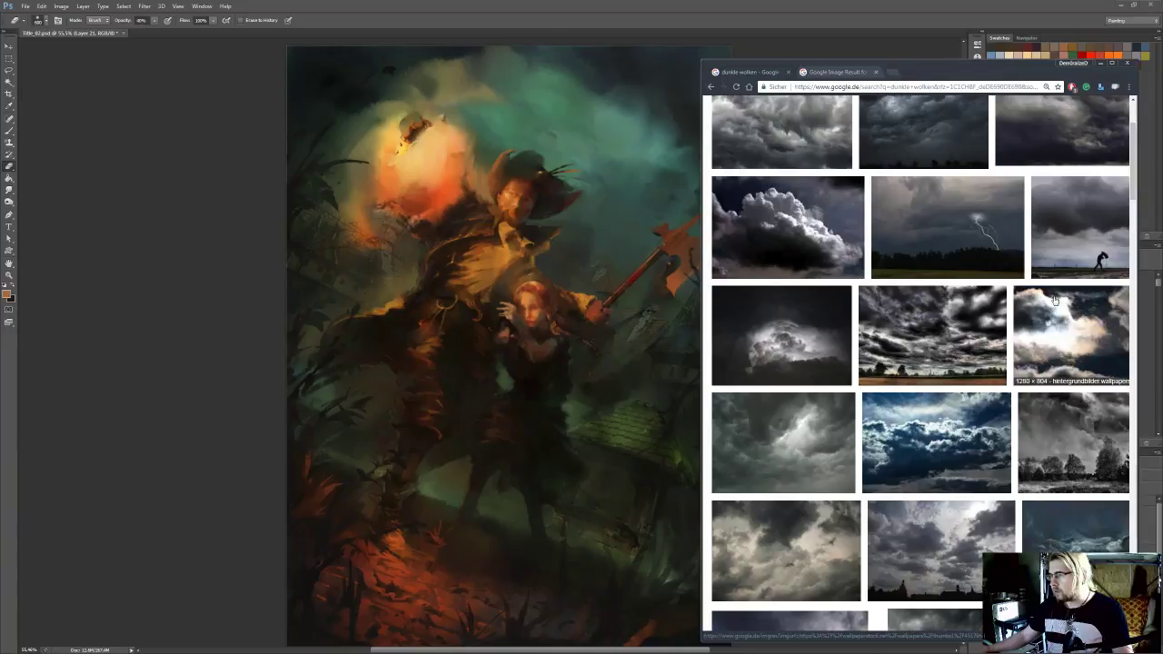
{"action": "scroll", "coordinate": [1036, 291], "scroll_direction": "down", "scroll_amount": 4}
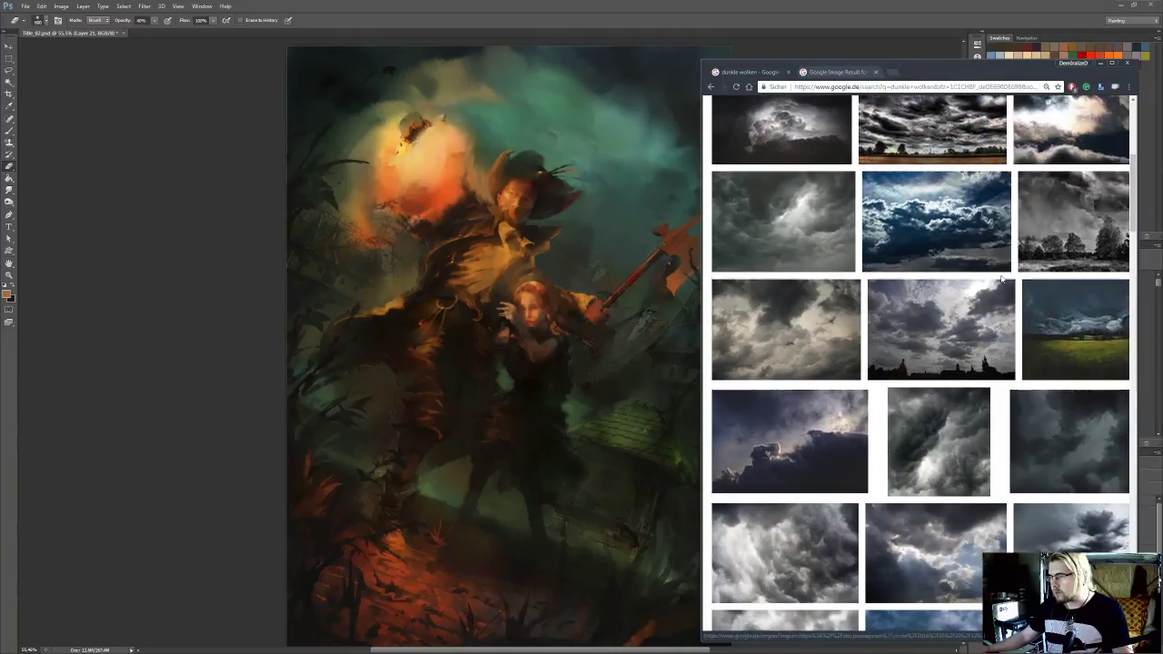
{"action": "middle_click", "coordinate": [959, 381]}
{"action": "middle_click", "coordinate": [1095, 382]}
{"action": "scroll", "coordinate": [927, 363], "scroll_direction": "down", "scroll_amount": 3}
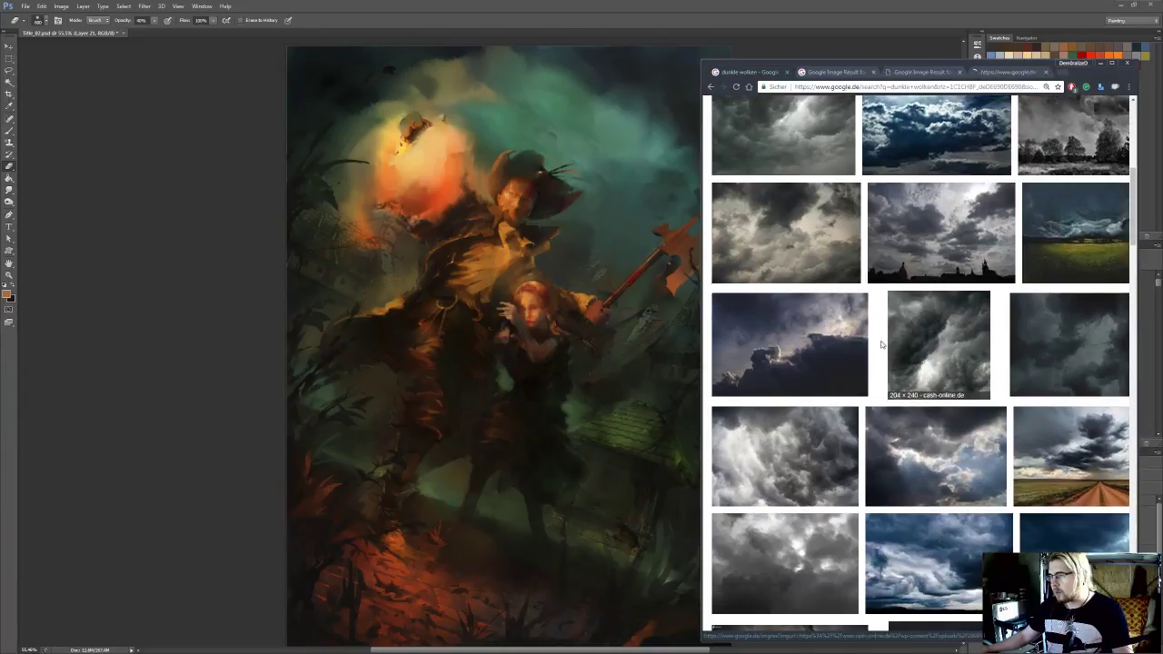
{"action": "middle_click", "coordinate": [791, 354]}
Browse further through the "dunkle wolken" image results for more dramatic dark-sky photos
{"action": "scroll", "coordinate": [989, 346], "scroll_direction": "down", "scroll_amount": 5}
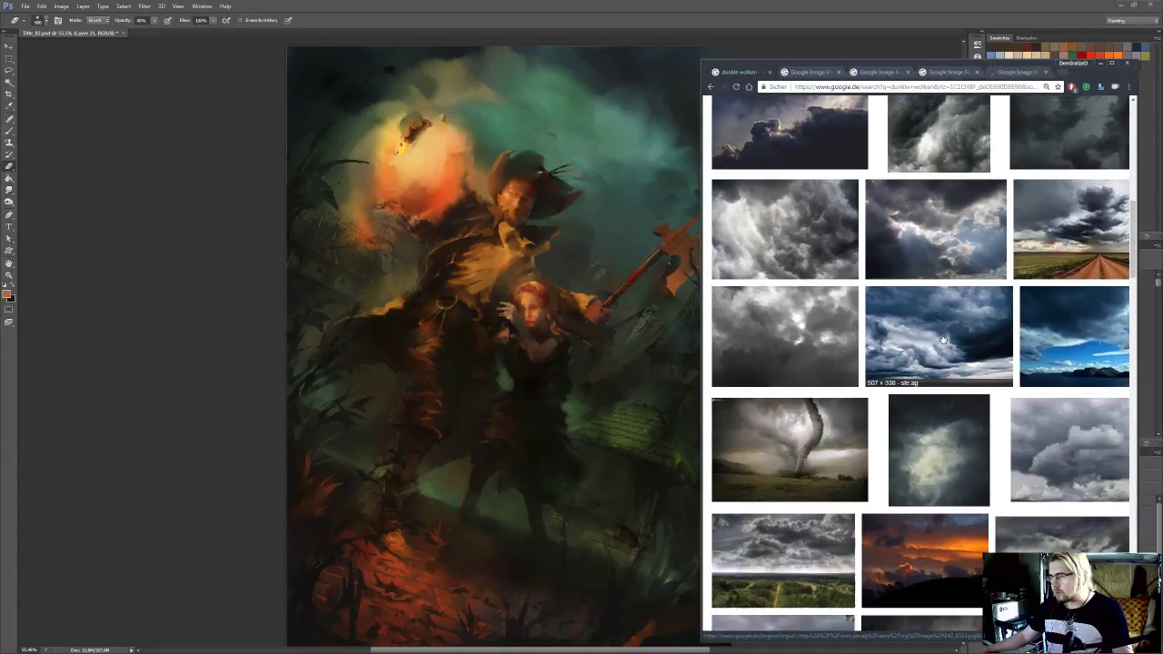
{"action": "scroll", "coordinate": [924, 345], "scroll_direction": "down", "scroll_amount": 5}
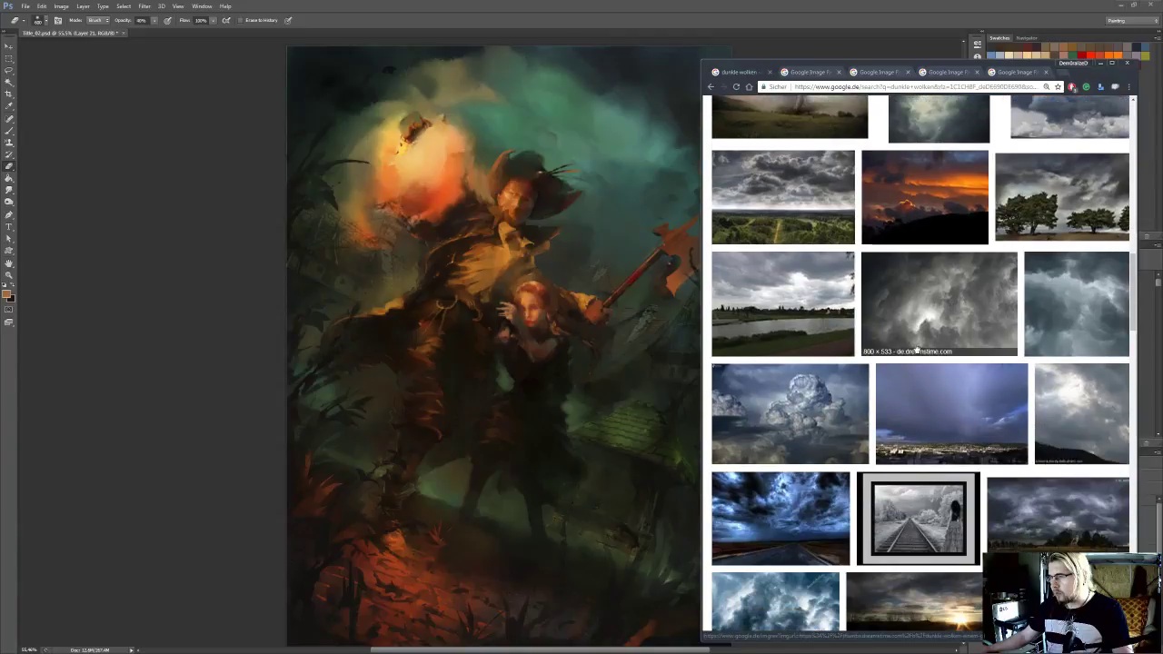
{"action": "scroll", "coordinate": [918, 353], "scroll_direction": "down", "scroll_amount": 3}
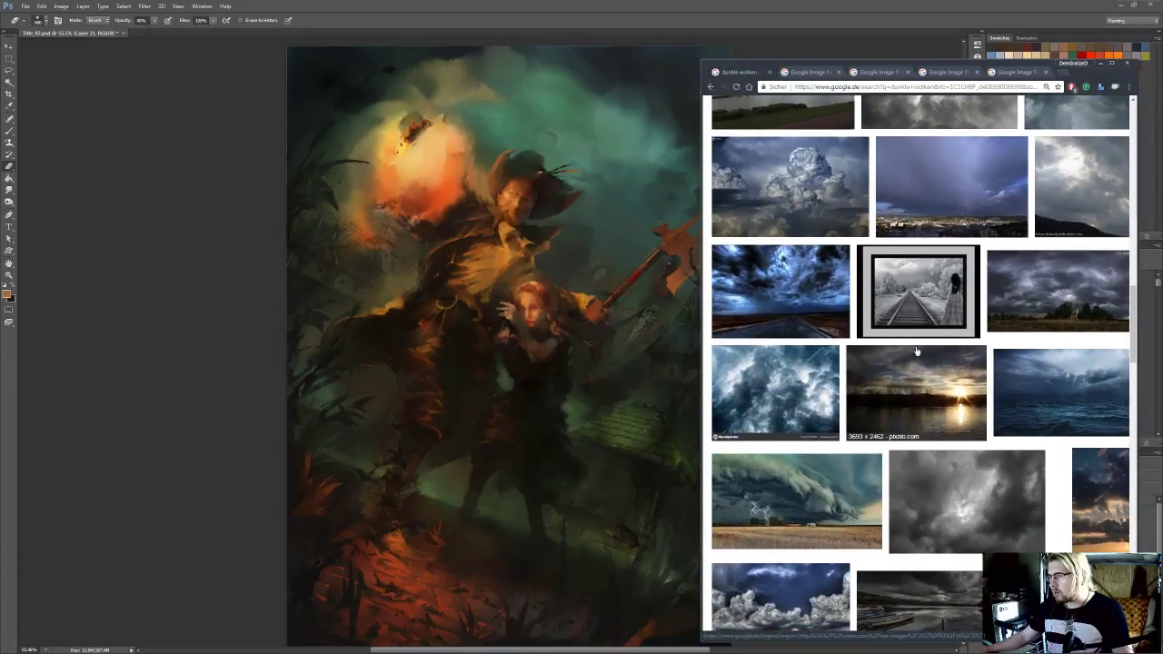
{"action": "scroll", "coordinate": [923, 353], "scroll_direction": "down", "scroll_amount": 2}
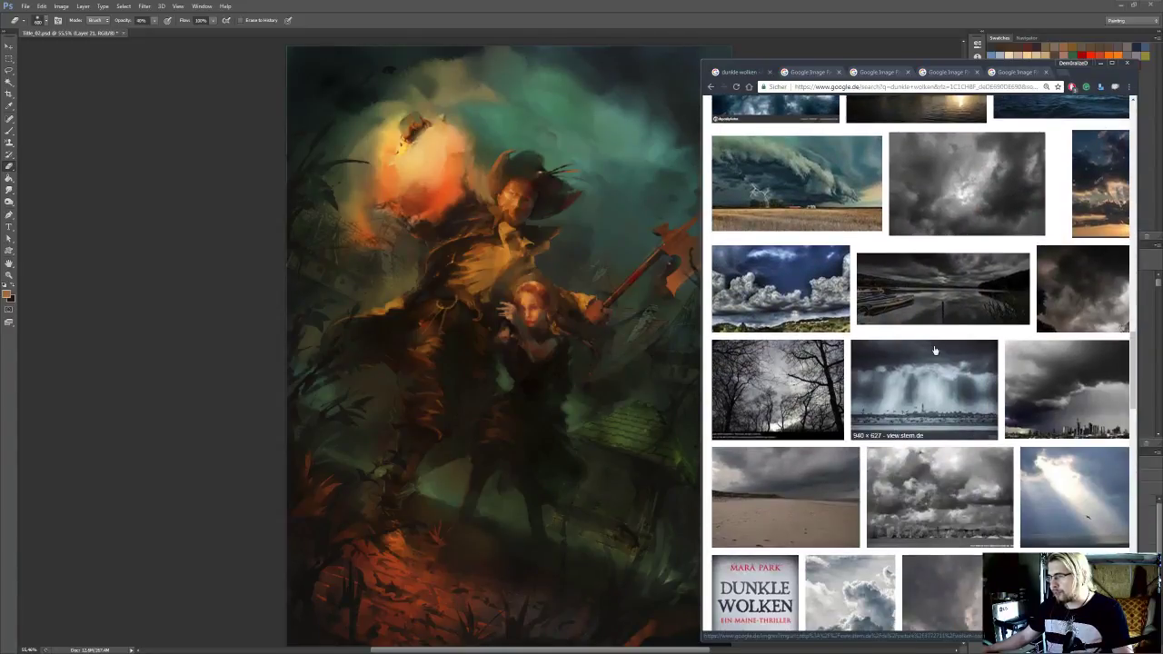
{"action": "scroll", "coordinate": [931, 352], "scroll_direction": "down", "scroll_amount": 3}
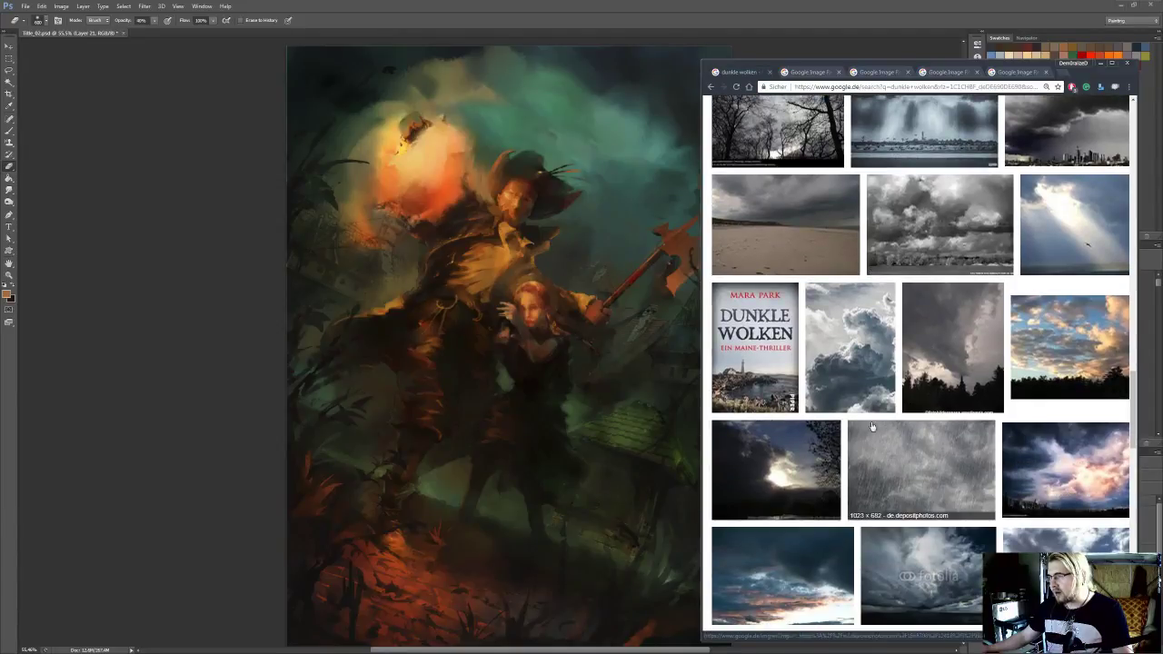
{"action": "scroll", "coordinate": [865, 371], "scroll_direction": "down", "scroll_amount": 3}
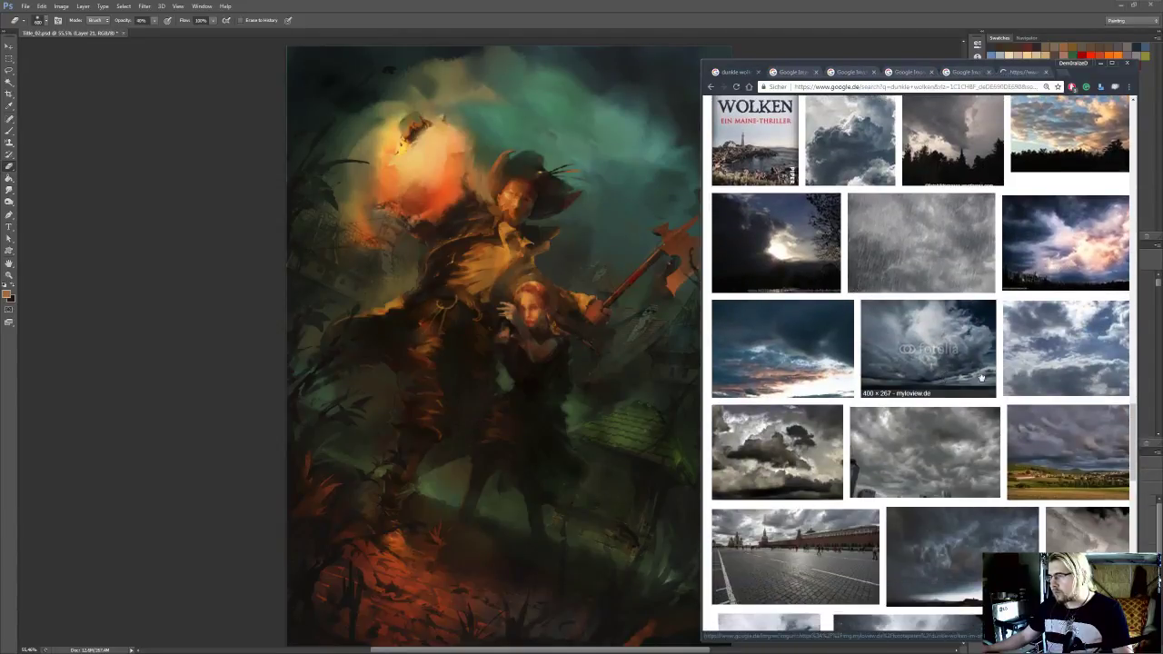
{"action": "scroll", "coordinate": [982, 376], "scroll_direction": "down", "scroll_amount": 1}
{"action": "scroll", "coordinate": [900, 382], "scroll_direction": "down", "scroll_amount": 3}
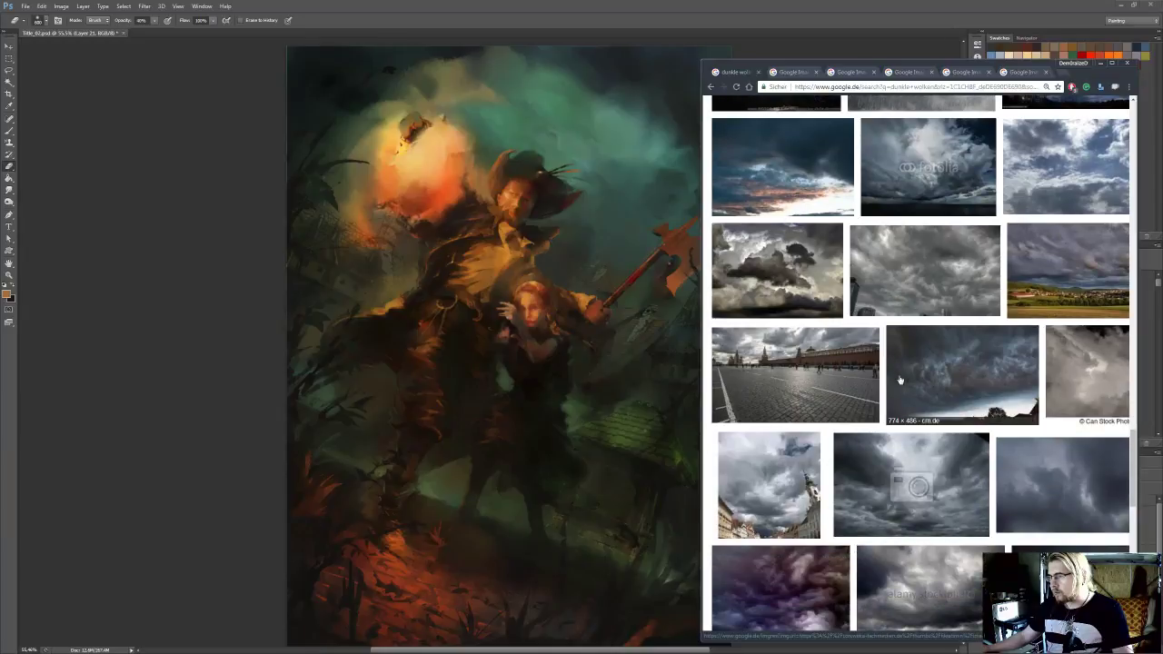
{"action": "scroll", "coordinate": [899, 383], "scroll_direction": "down", "scroll_amount": 4}
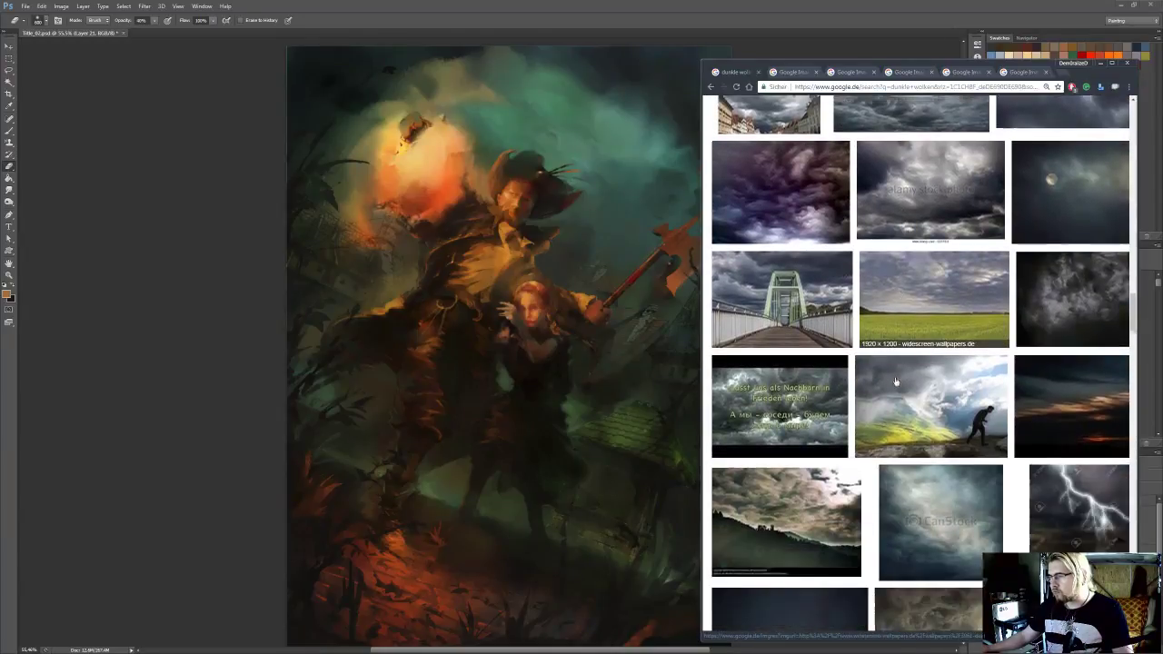
{"action": "scroll", "coordinate": [897, 382], "scroll_direction": "down", "scroll_amount": 4}
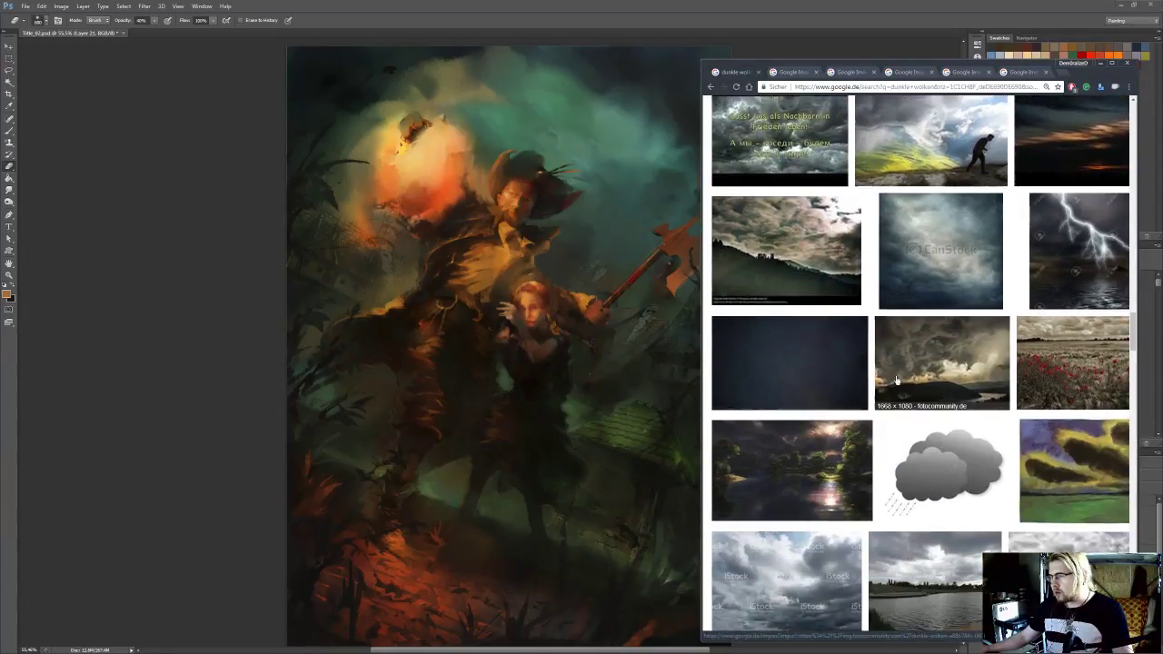
{"action": "scroll", "coordinate": [895, 379], "scroll_direction": "down", "scroll_amount": 4}
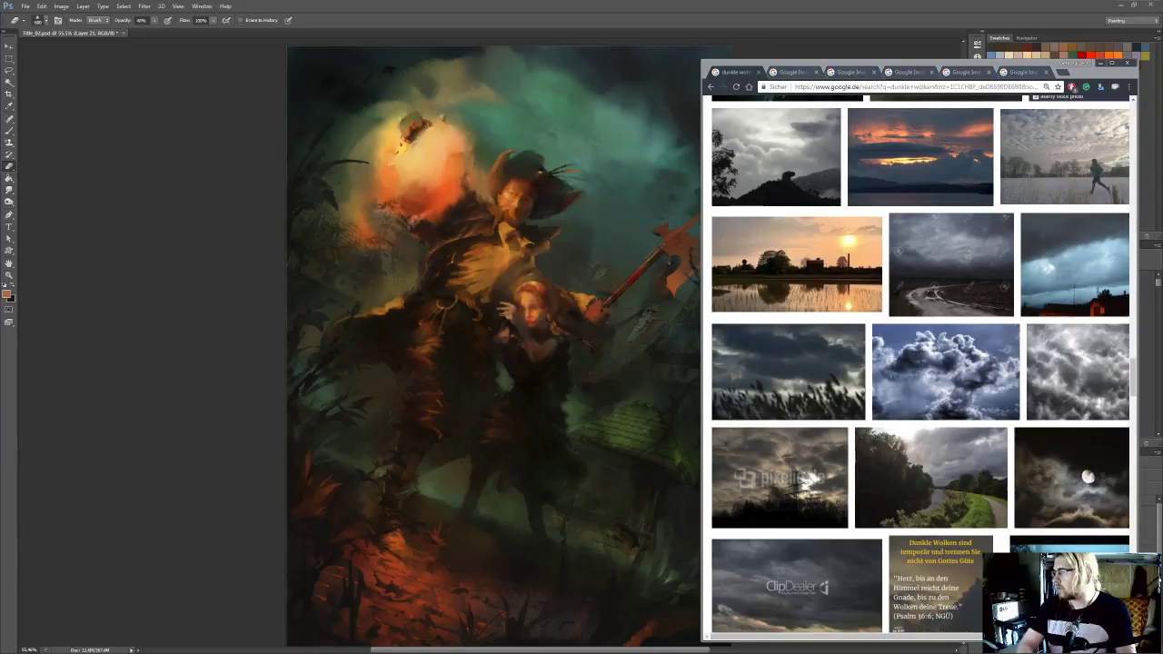
View the dobernator.com source page of the gray storm-cloud photo, then close its tab
{"action": "left_click", "coordinate": [806, 72]}
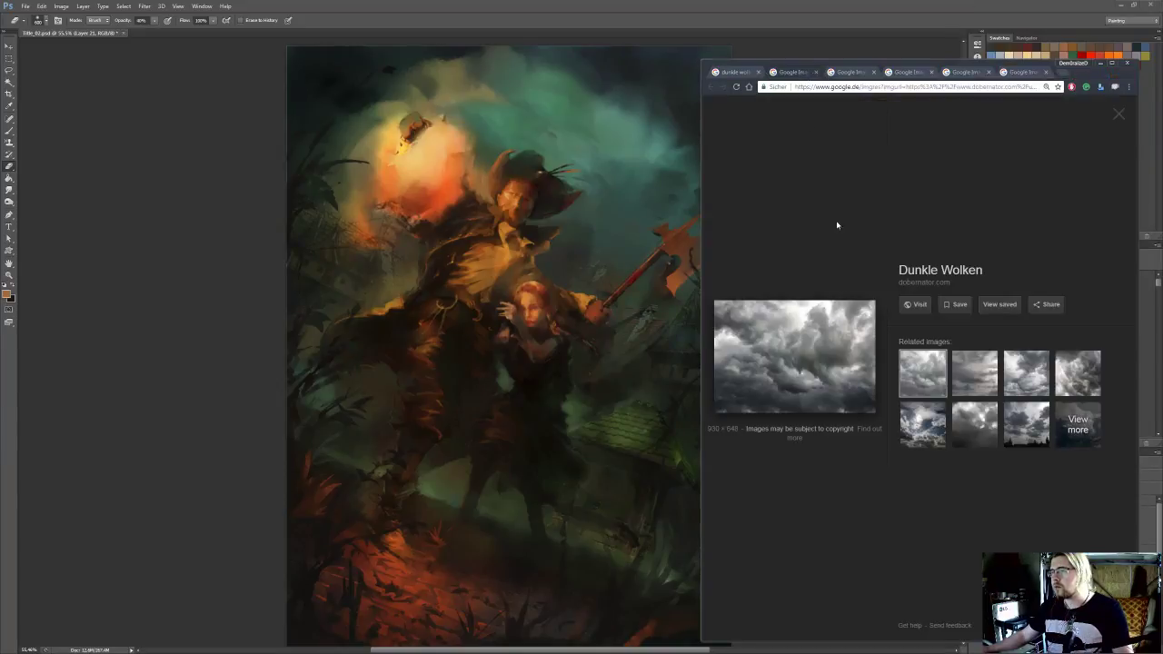
{"action": "left_click", "coordinate": [812, 338]}
{"action": "middle_click", "coordinate": [779, 72]}
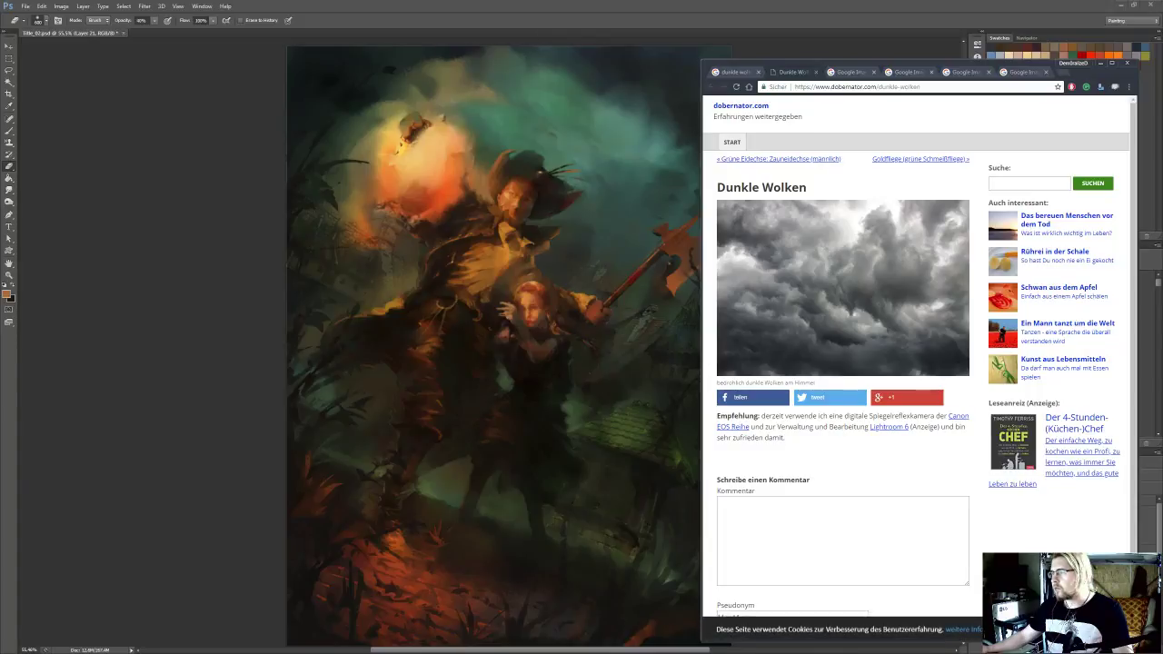
{"action": "middle_click", "coordinate": [802, 72]}
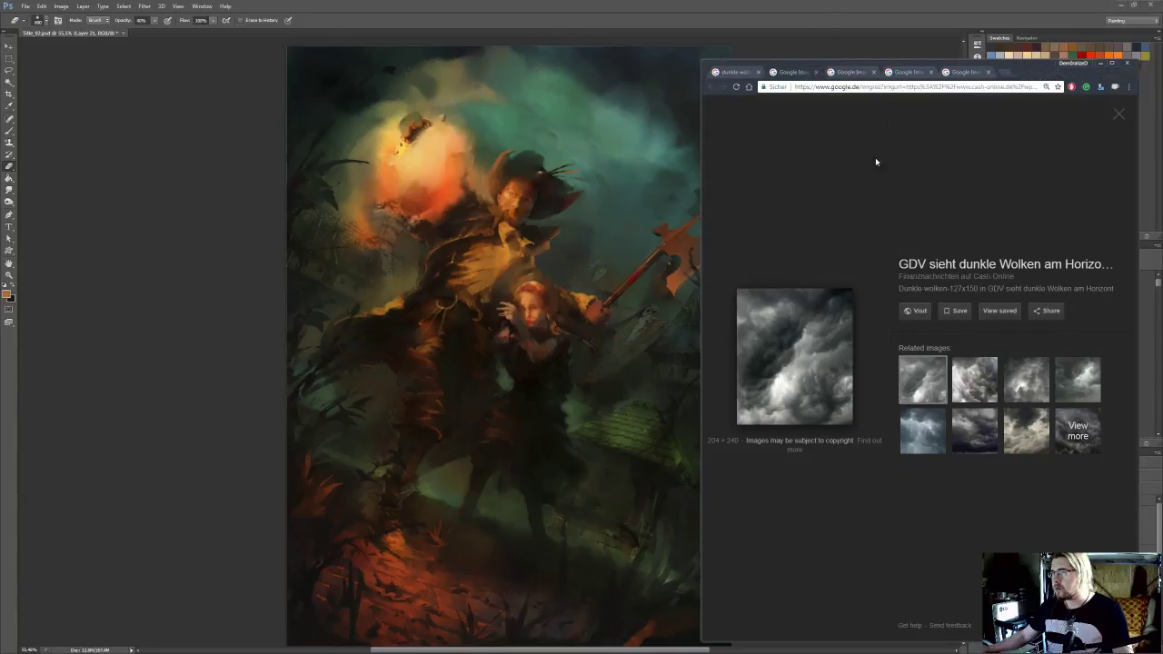
View the enlarged cloud photo on its Cash.Online source page, then close that tab
{"action": "left_click", "coordinate": [807, 355]}
{"action": "middle_click", "coordinate": [797, 73]}
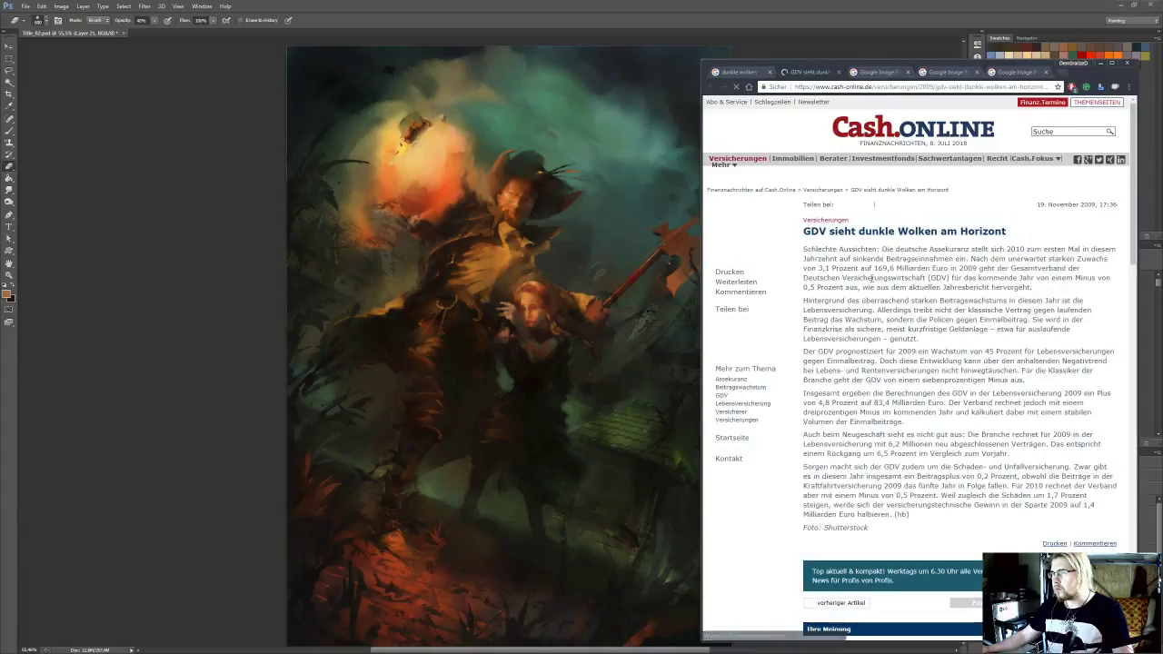
{"action": "scroll", "coordinate": [866, 265], "scroll_direction": "down", "scroll_amount": 7}
{"action": "scroll", "coordinate": [851, 264], "scroll_direction": "up", "scroll_amount": 7}
{"action": "left_click", "coordinate": [830, 318]}
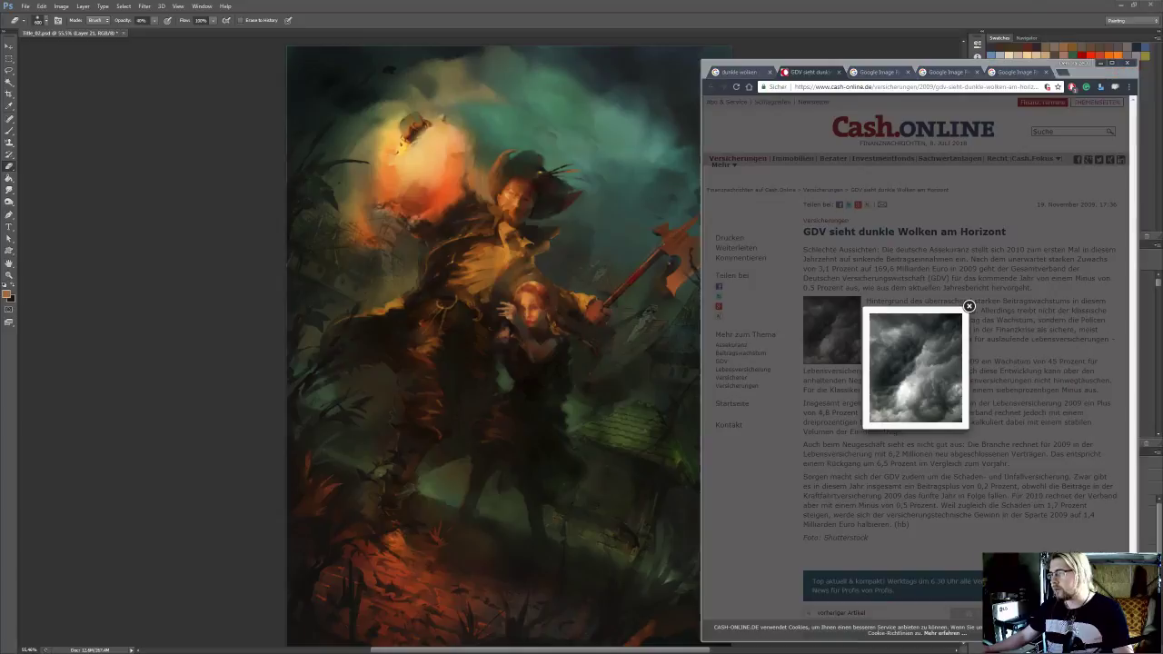
{"action": "middle_click", "coordinate": [805, 72]}
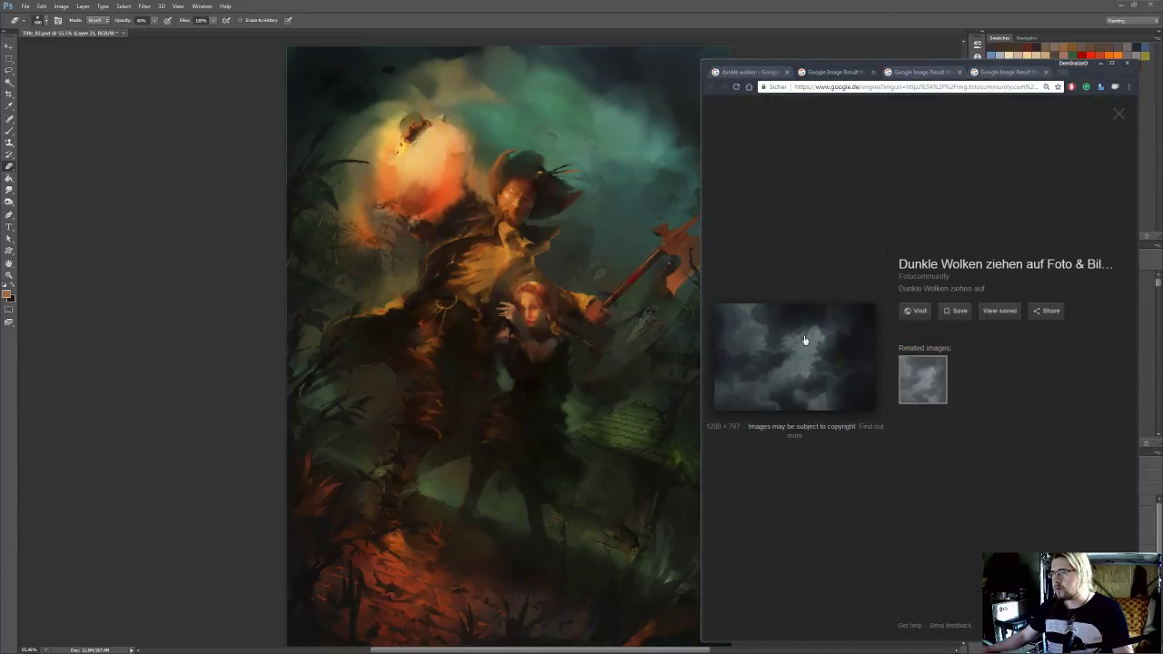
Open the source pages of the fotocommunity and Pixabay cloud photos, then close the fotocommunity page
{"action": "left_click", "coordinate": [795, 341]}
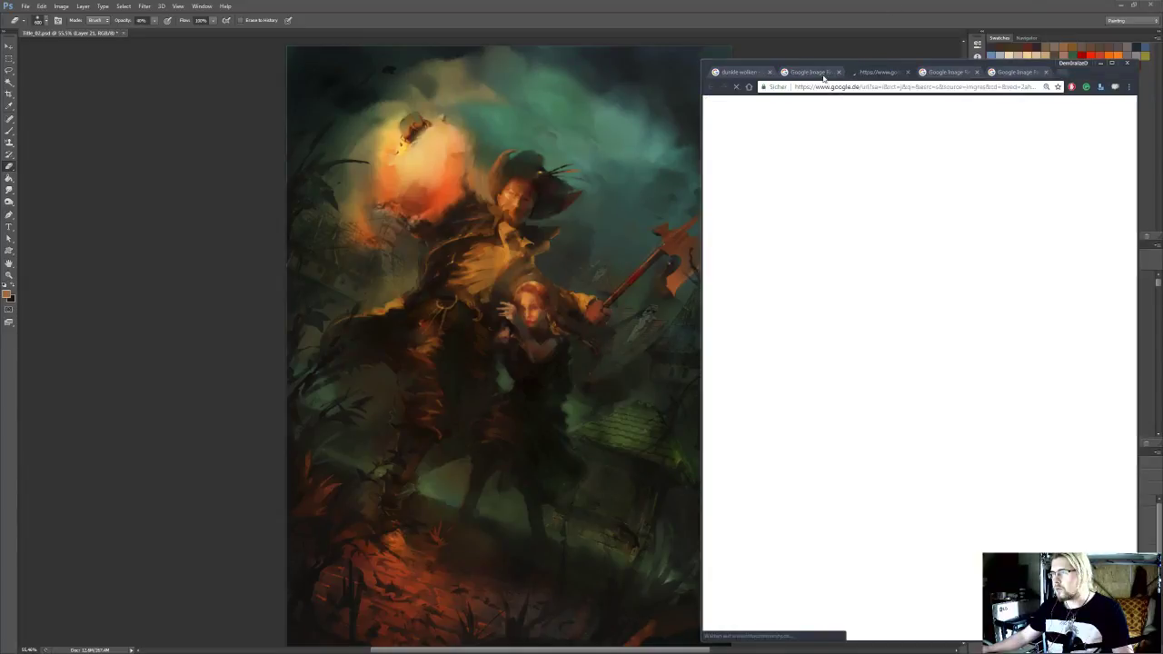
{"action": "middle_click", "coordinate": [826, 74]}
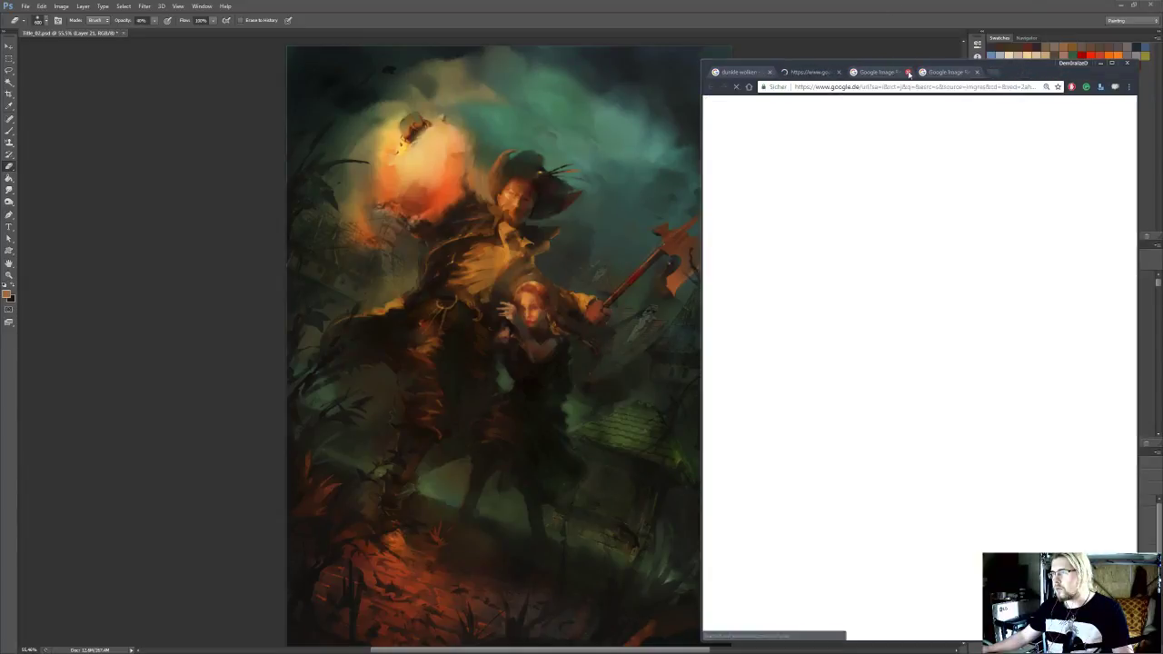
{"action": "left_click", "coordinate": [909, 72]}
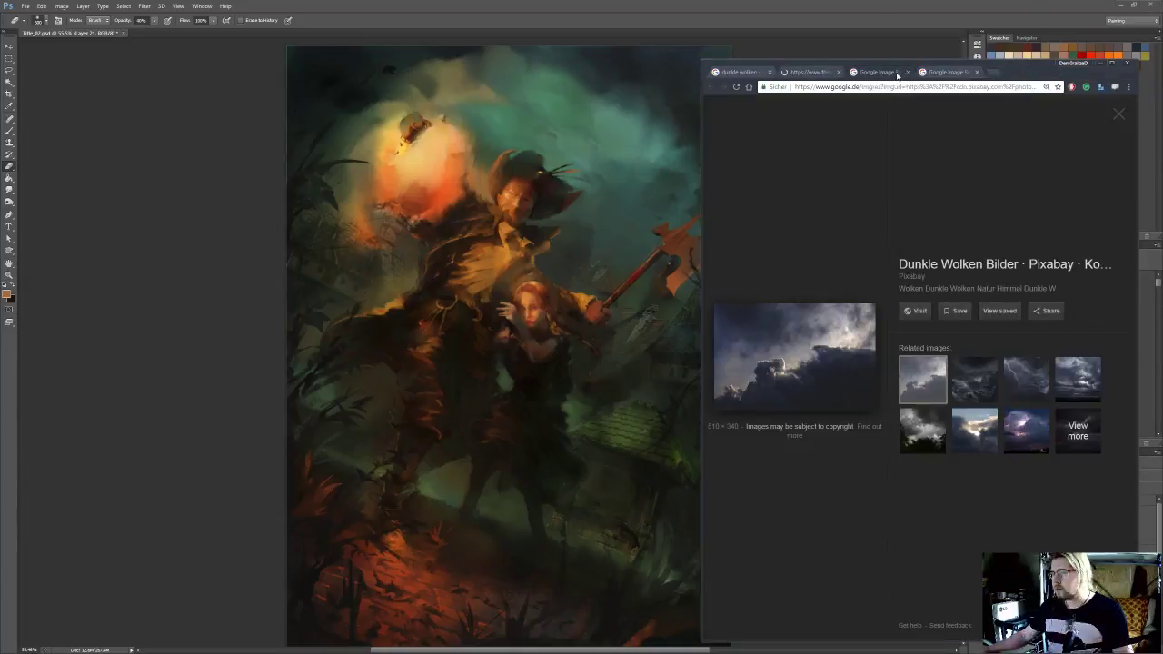
{"action": "left_click", "coordinate": [795, 354]}
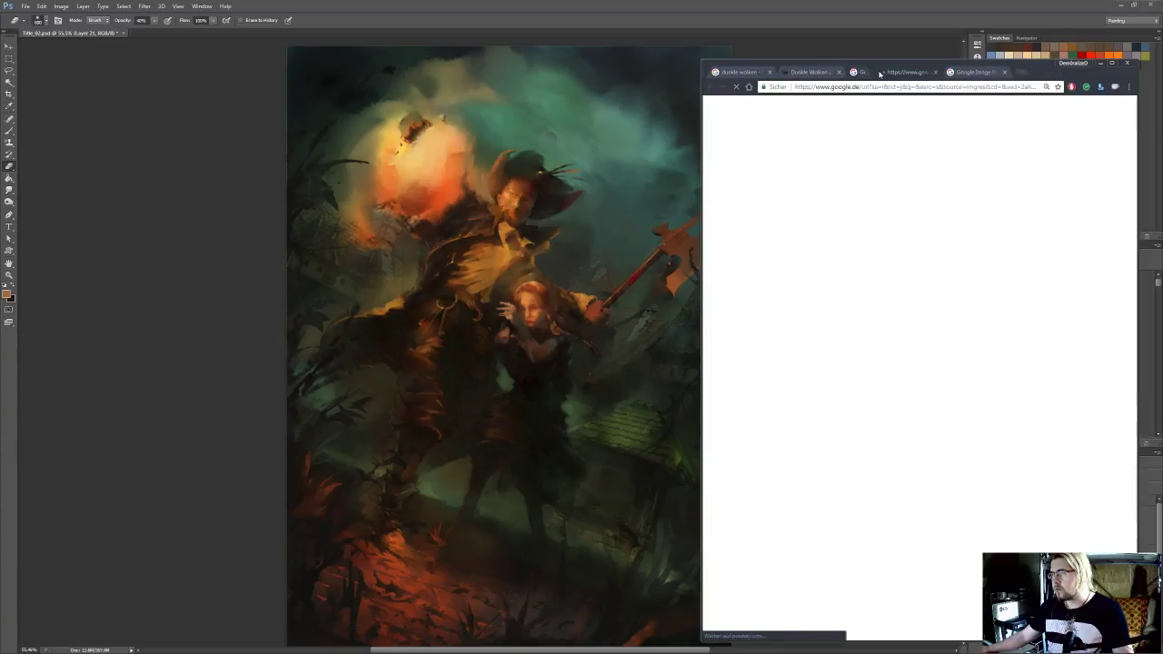
{"action": "middle_click", "coordinate": [878, 73]}
{"action": "left_click", "coordinate": [836, 73]}
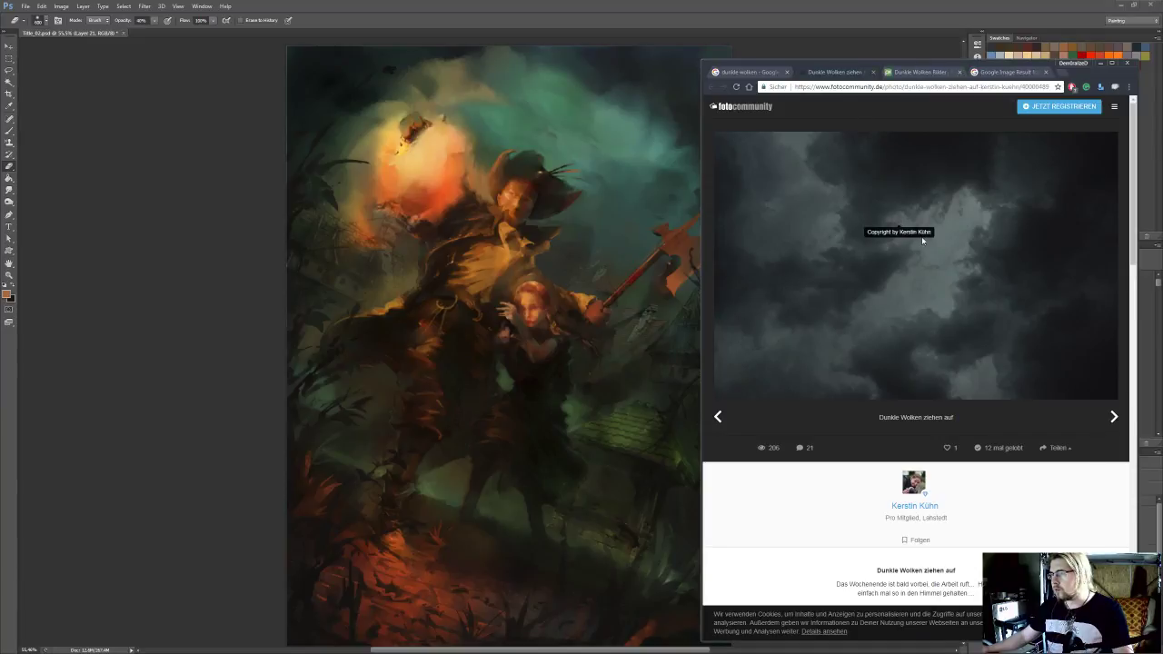
{"action": "middle_click", "coordinate": [829, 73]}
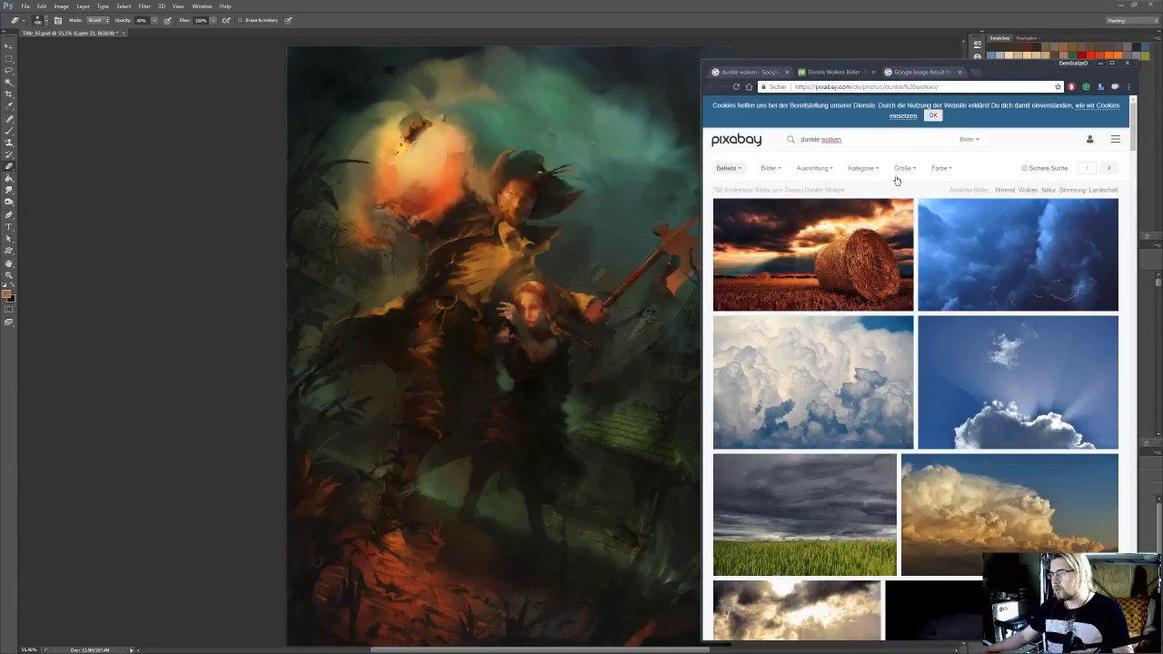
Find the yellowish photo of bright clouds above a dark cloud bank in the Pixabay results and open its page
{"action": "scroll", "coordinate": [997, 199], "scroll_direction": "down", "scroll_amount": 2}
{"action": "scroll", "coordinate": [998, 198], "scroll_direction": "down", "scroll_amount": 6}
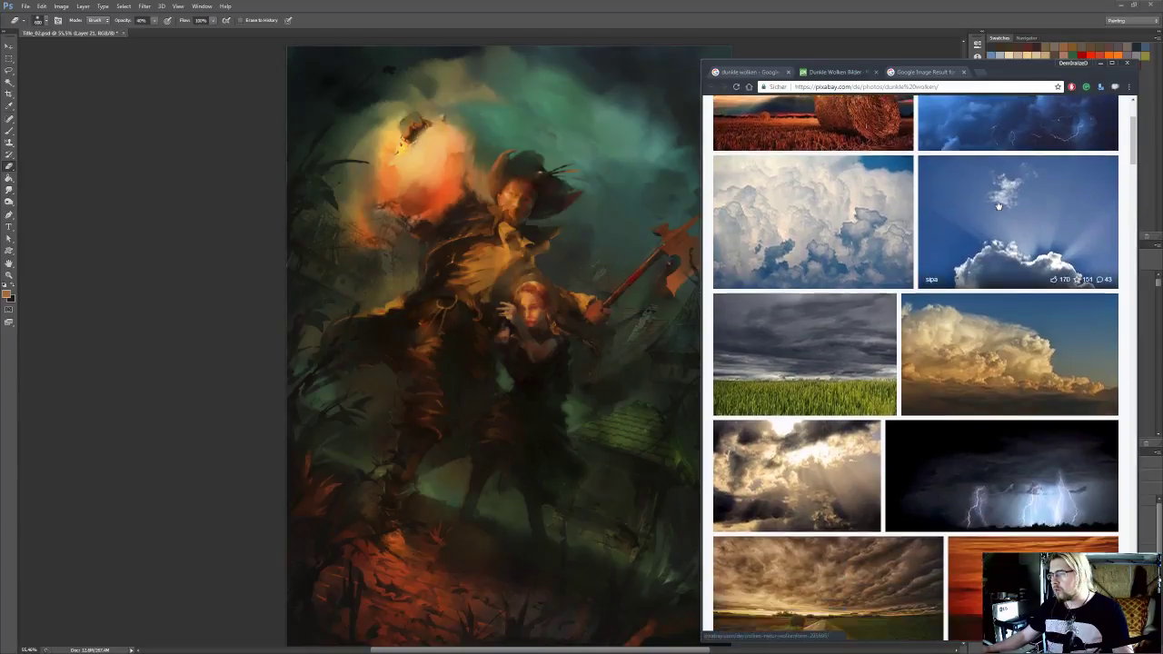
{"action": "scroll", "coordinate": [991, 207], "scroll_direction": "down", "scroll_amount": 6}
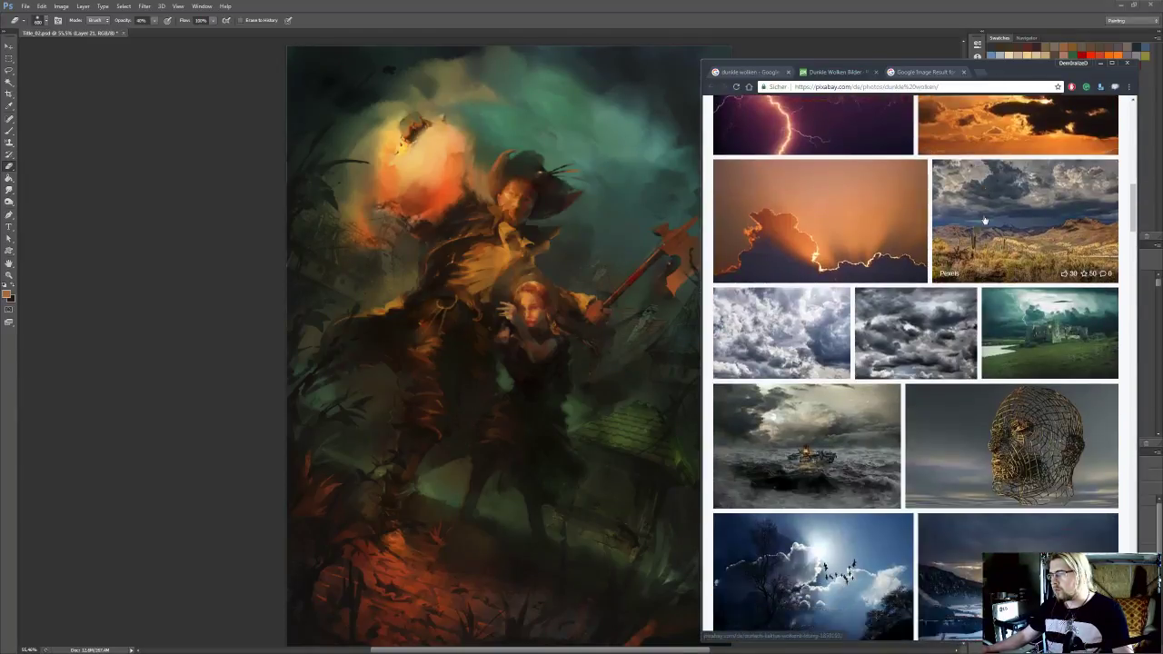
{"action": "scroll", "coordinate": [983, 221], "scroll_direction": "down", "scroll_amount": 3}
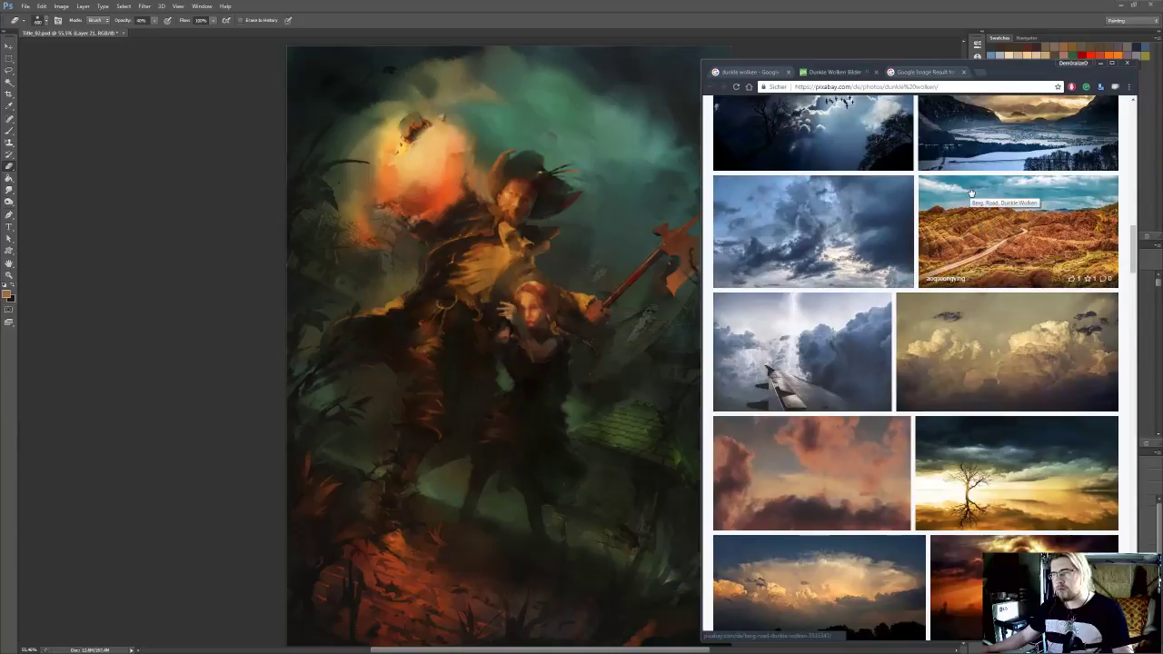
{"action": "left_click", "coordinate": [1006, 361]}
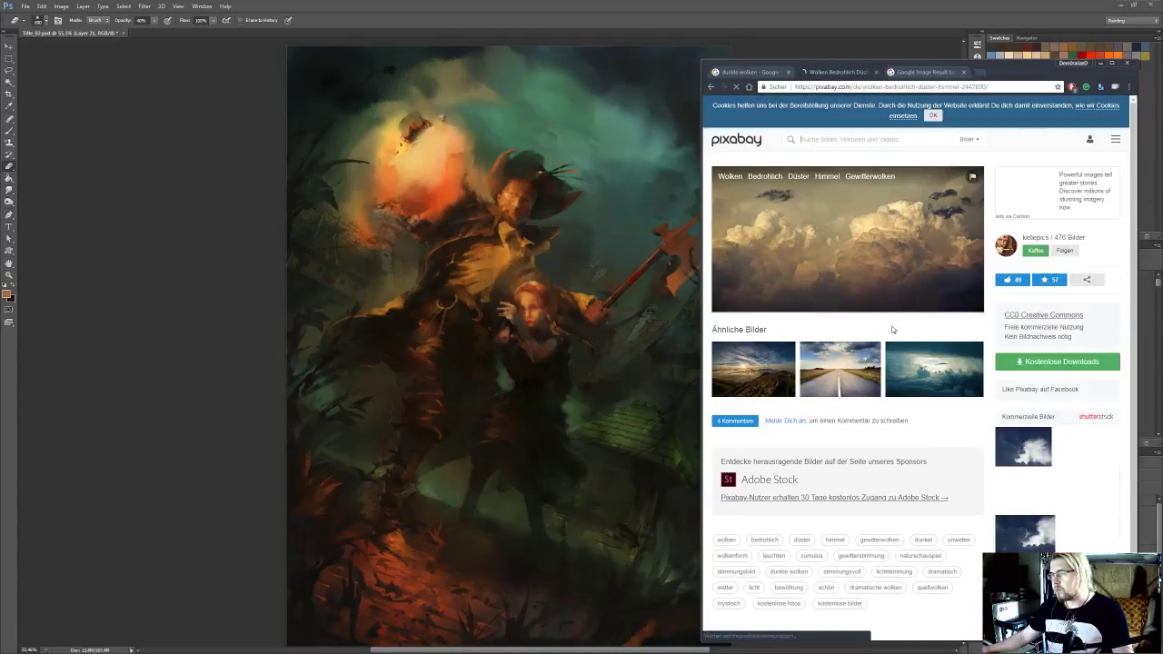
Close the Pixabay photo page and the enlarged Pinterest cloud image, and return to the painting in Photoshop
{"action": "middle_click", "coordinate": [844, 72]}
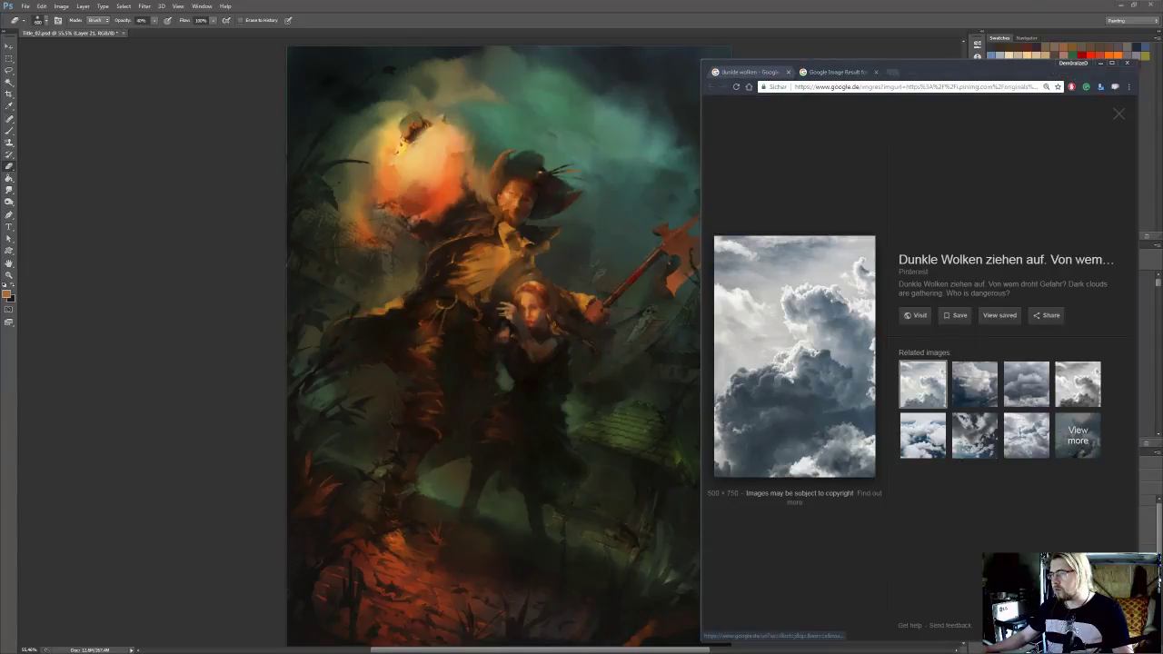
{"action": "middle_click", "coordinate": [828, 72]}
{"action": "middle_click", "coordinate": [761, 73]}
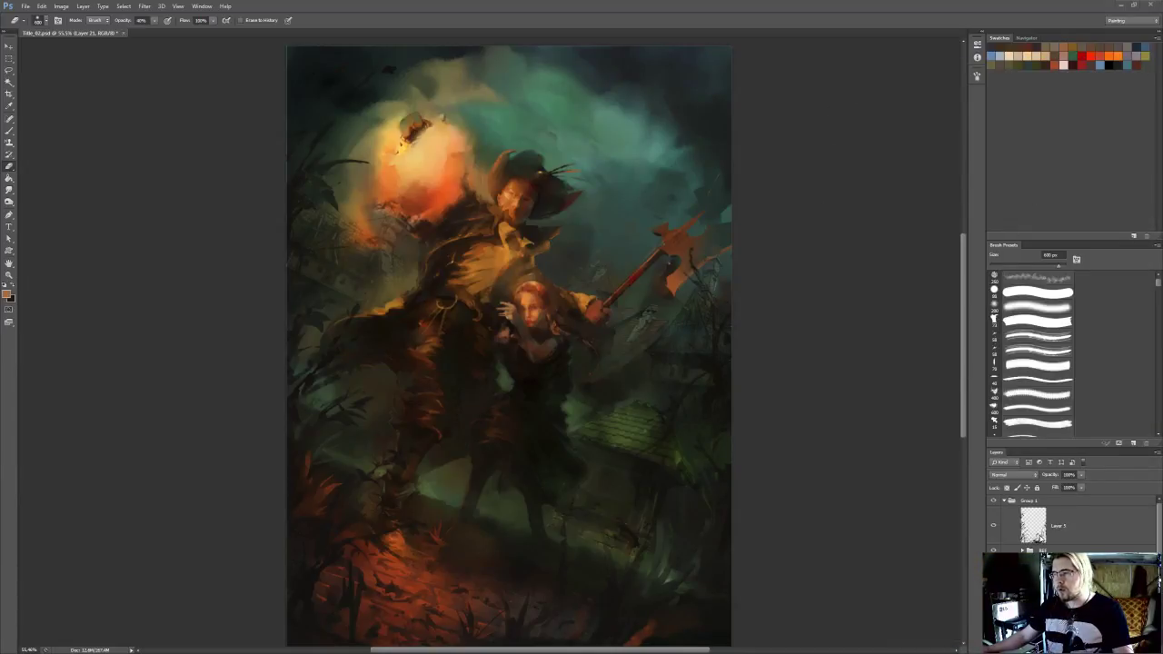
Compare the painting with the unneeded layer hidden and shown, and delete that layer
{"action": "left_click", "coordinate": [994, 595]}
{"action": "left_click", "coordinate": [993, 595]}
{"action": "left_click", "coordinate": [1059, 595]}
{"action": "left_click", "coordinate": [1147, 648]}
{"action": "key", "text": "Return"}
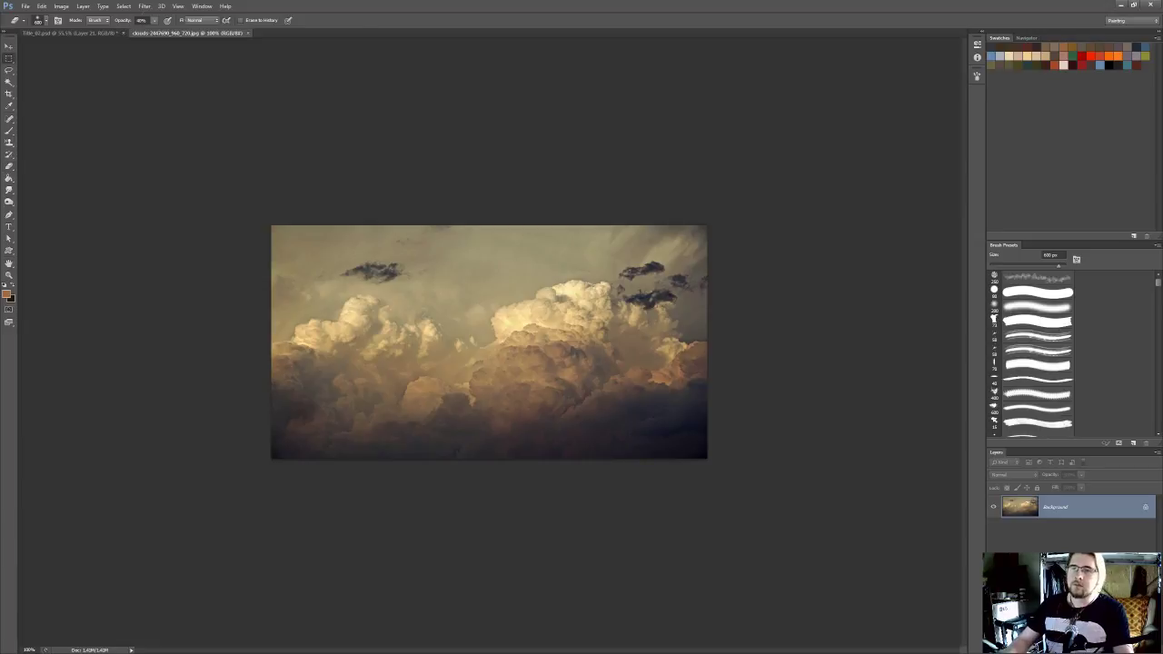
Copy the entire golden cloud photo and paste it into the Title_02 painting as a new layer
{"action": "key", "text": "m"}
{"action": "mouse_move", "coordinate": [224, 191]}
{"action": "left_mouse_down"}
{"action": "mouse_move", "coordinate": [473, 307]}
{"action": "mouse_move", "coordinate": [766, 502]}
{"action": "mouse_move", "coordinate": [824, 459]}
{"action": "left_mouse_up"}
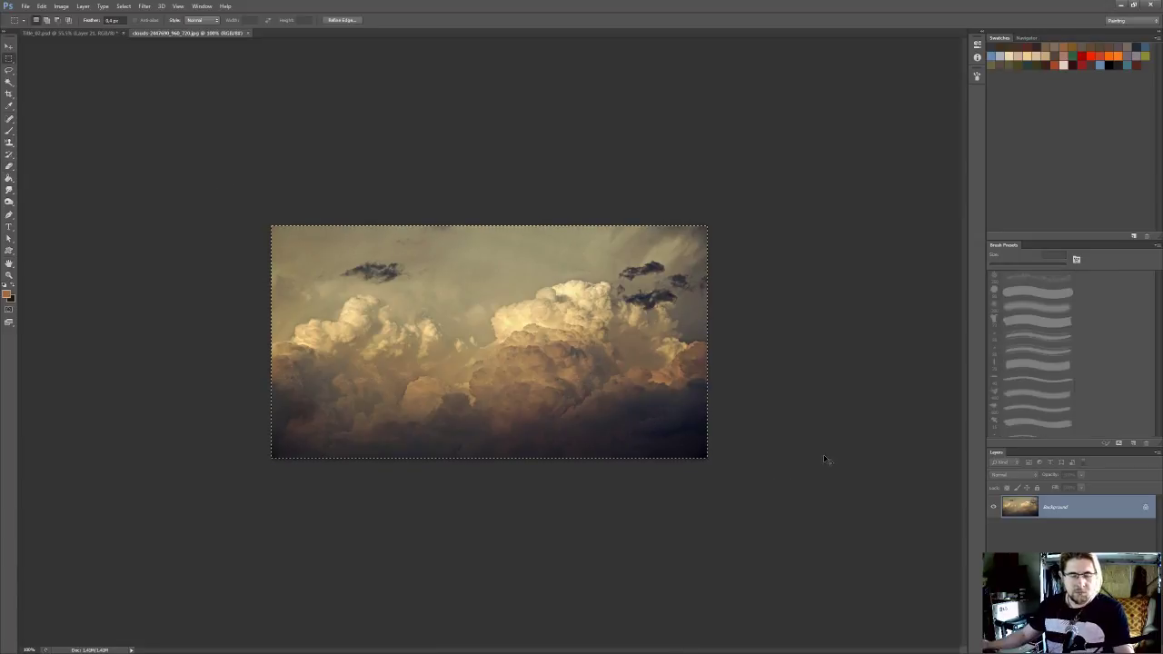
{"action": "left_click", "coordinate": [85, 34]}
{"action": "key", "text": "ctrl+v"}
Rotate the pasted cloud photo about 17 degrees clockwise, enlarge it and place it over the sky beside the glowing head
{"action": "left_click_drag", "start_coordinate": [575, 297], "coordinate": [709, 226]}
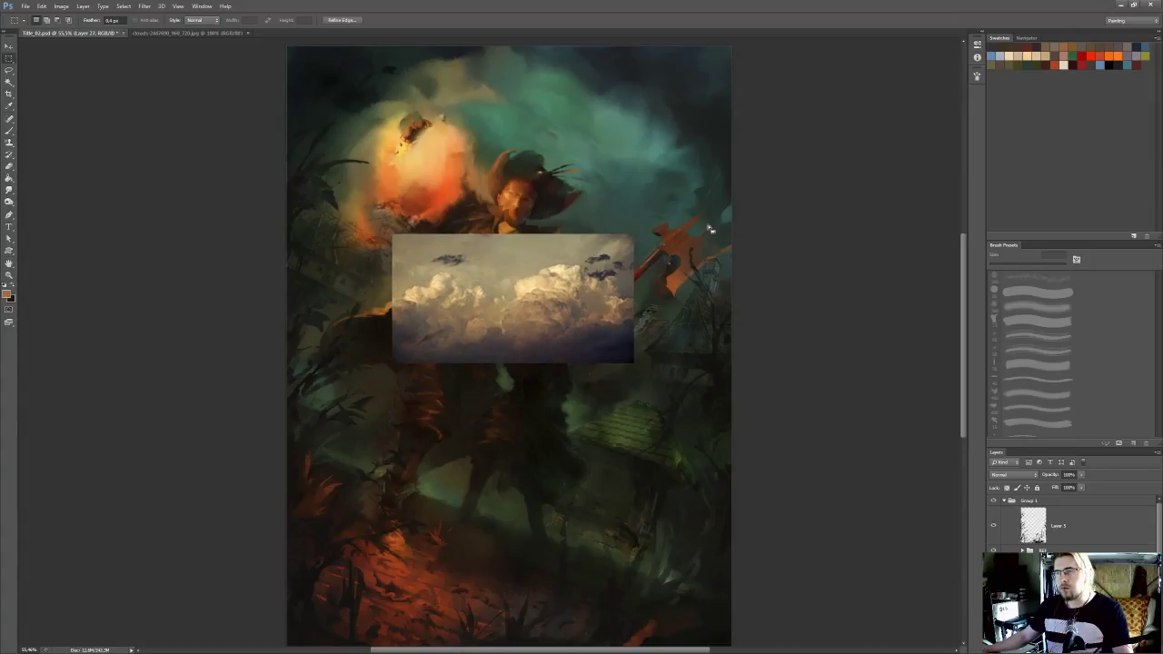
{"action": "key", "text": "ctrl+t"}
{"action": "left_click_drag", "start_coordinate": [677, 178], "coordinate": [702, 227]}
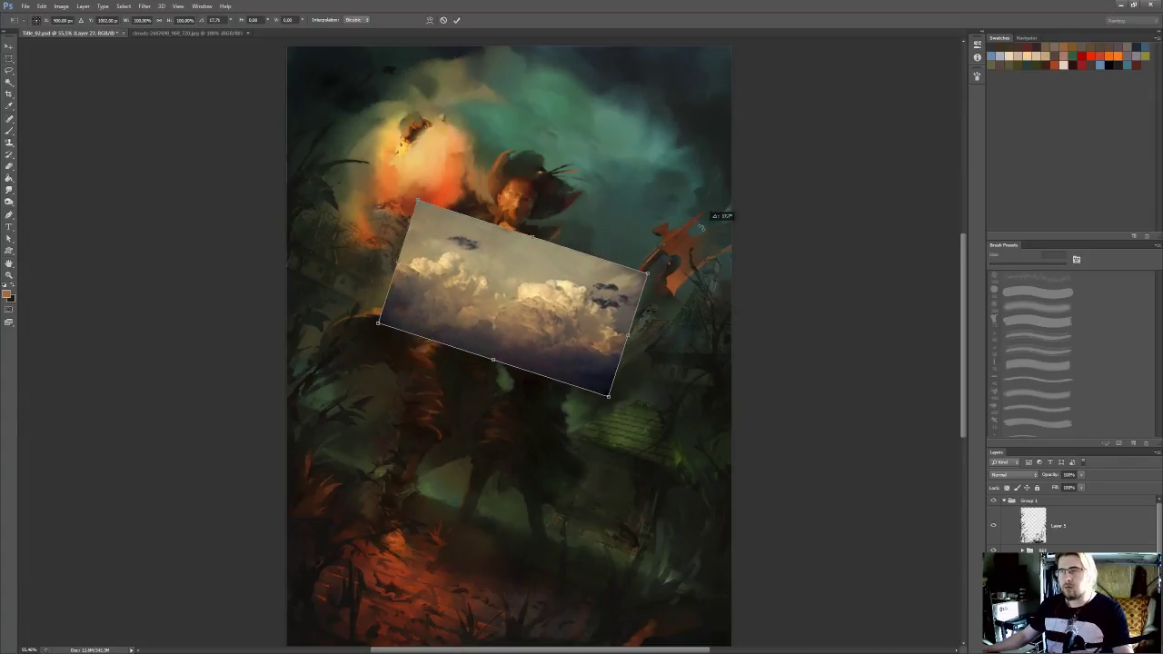
{"action": "left_click_drag", "start_coordinate": [590, 286], "coordinate": [716, 198]}
{"action": "left_click_drag", "start_coordinate": [619, 225], "coordinate": [644, 221]}
{"action": "key", "text": "Return"}
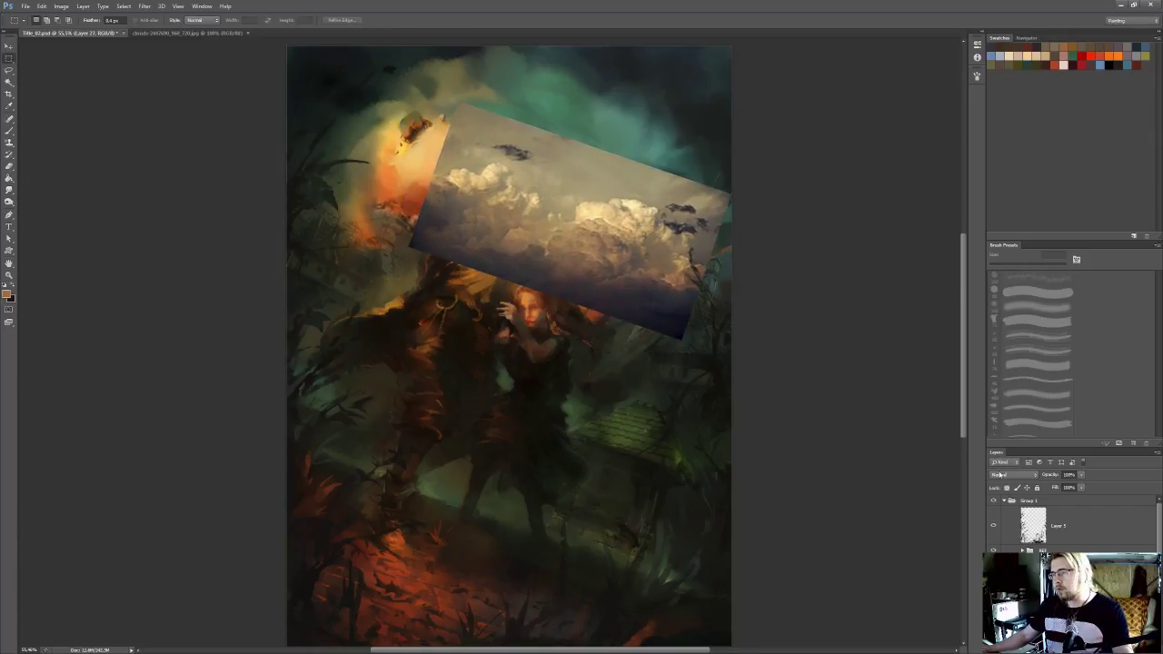
Try several blend modes on the cloud photo layer and settle on Overlay
{"action": "left_click", "coordinate": [1007, 475]}
{"action": "left_click", "coordinate": [1009, 314]}
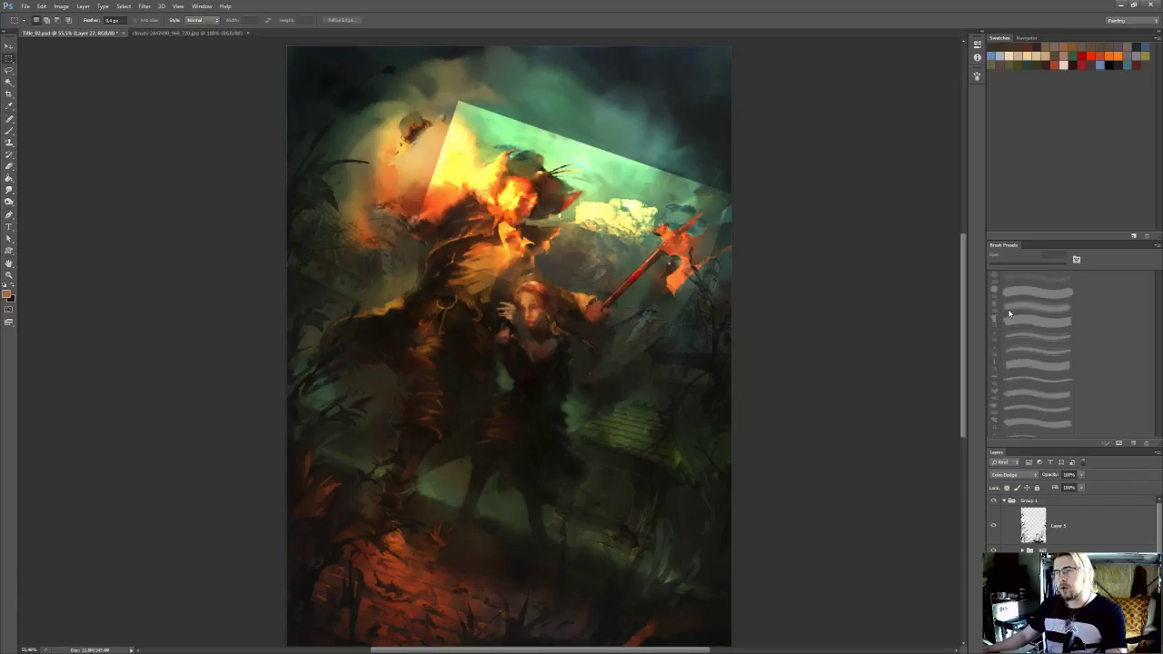
{"action": "key", "text": "Down"}
{"action": "key", "text": "Down"}
{"action": "key", "text": "Down"}
{"action": "key", "text": "Up"}
{"action": "key", "text": "Down"}
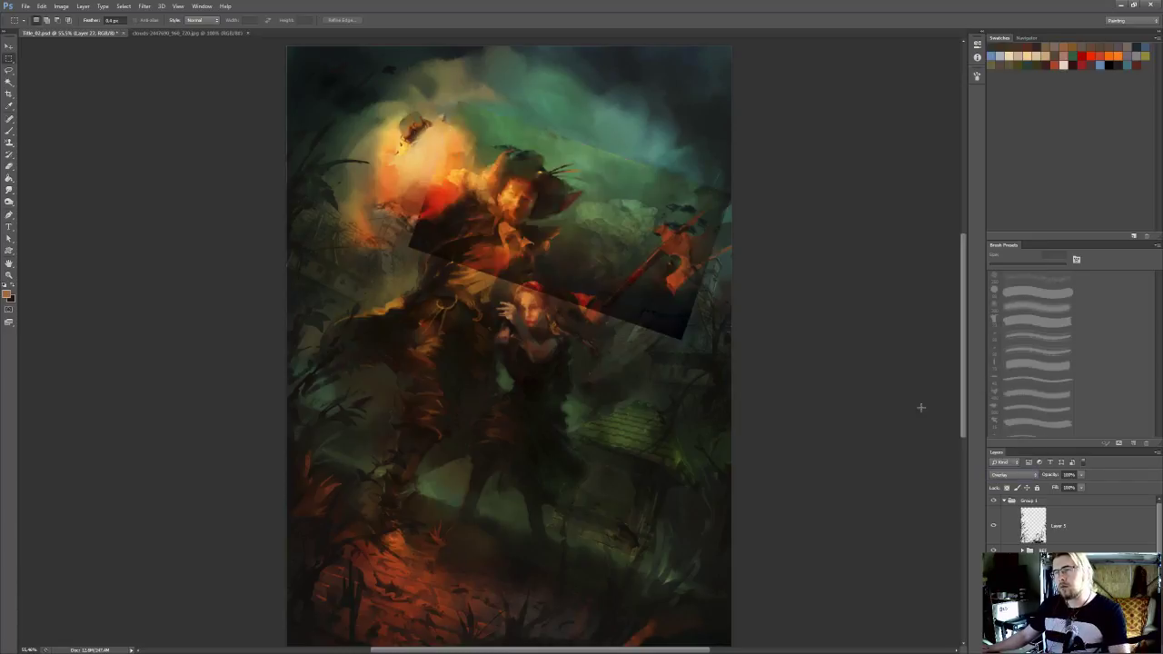
Erase the cloud photo's hard edges and the parts covering the figures and axe with a large soft eraser
{"action": "left_click_drag", "start_coordinate": [801, 356], "coordinate": [818, 352]}
{"action": "key", "text": "e"}
{"action": "key", "text": "bracketright"}
{"action": "mouse_move", "coordinate": [405, 259]}
{"action": "left_mouse_down"}
{"action": "mouse_move", "coordinate": [416, 238]}
{"action": "mouse_move", "coordinate": [442, 238]}
{"action": "left_mouse_up"}
{"action": "left_click_drag", "start_coordinate": [482, 172], "coordinate": [494, 161]}
{"action": "key", "text": "bracketleft"}
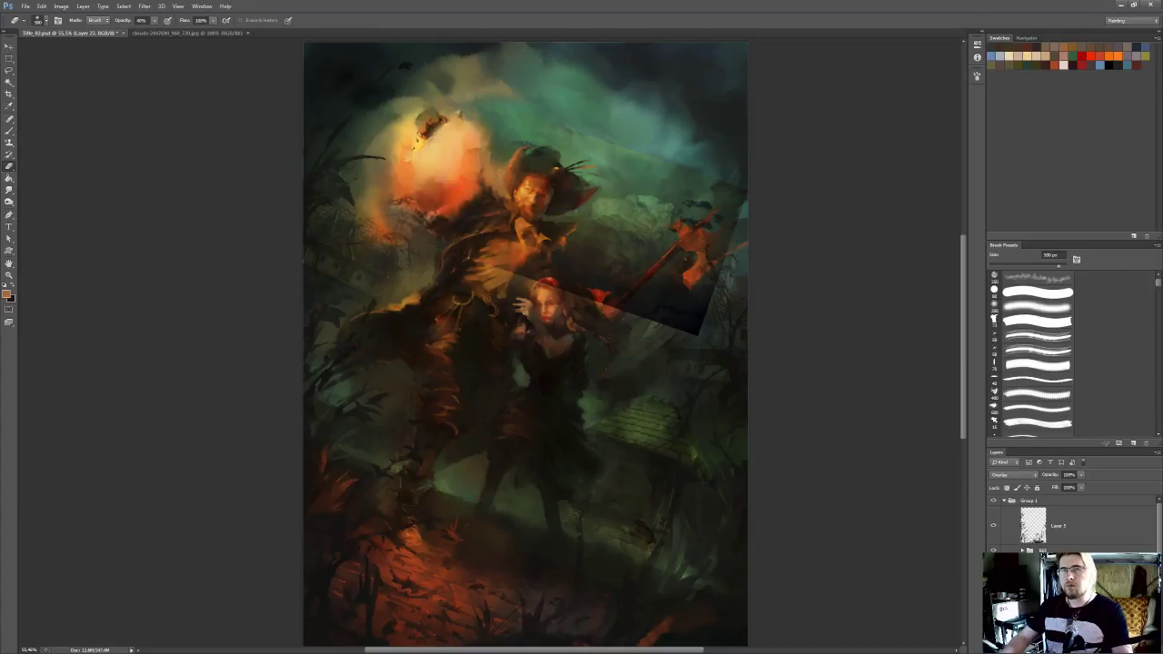
{"action": "mouse_move", "coordinate": [730, 202]}
{"action": "left_mouse_down"}
{"action": "mouse_move", "coordinate": [692, 319]}
{"action": "mouse_move", "coordinate": [591, 297]}
{"action": "left_mouse_up"}
{"action": "left_click_drag", "start_coordinate": [511, 259], "coordinate": [601, 289]}
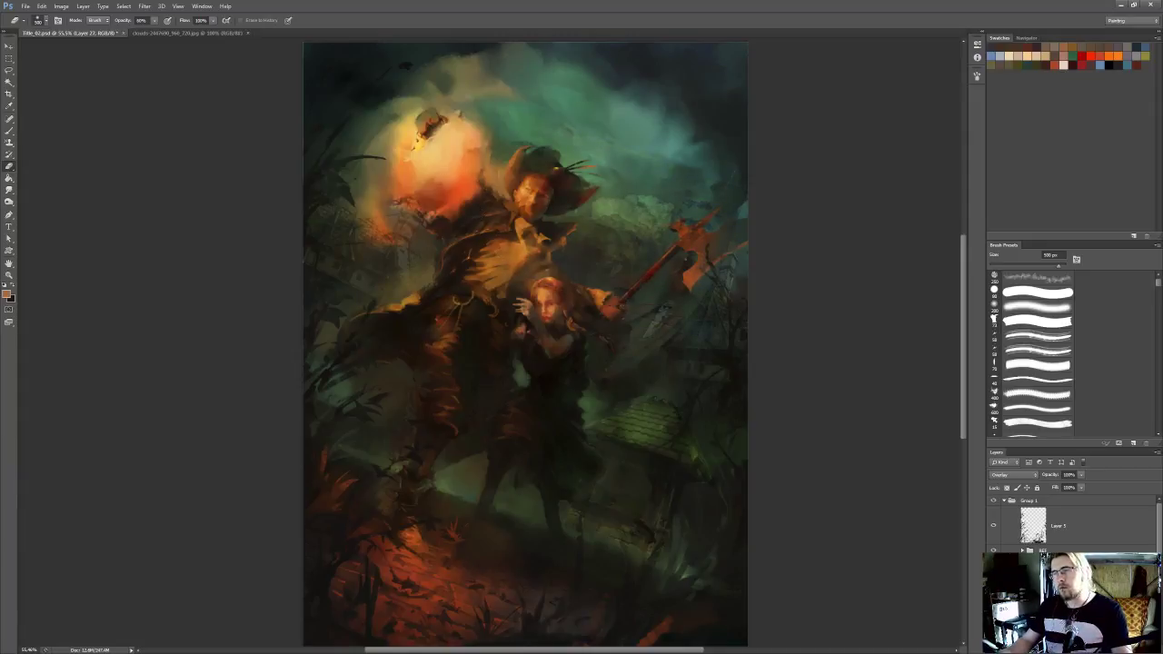
Review the whole painting with the blended clouds, and delete the cloud photo layer
{"action": "scroll", "coordinate": [792, 281], "scroll_direction": "down", "scroll_amount": 3}
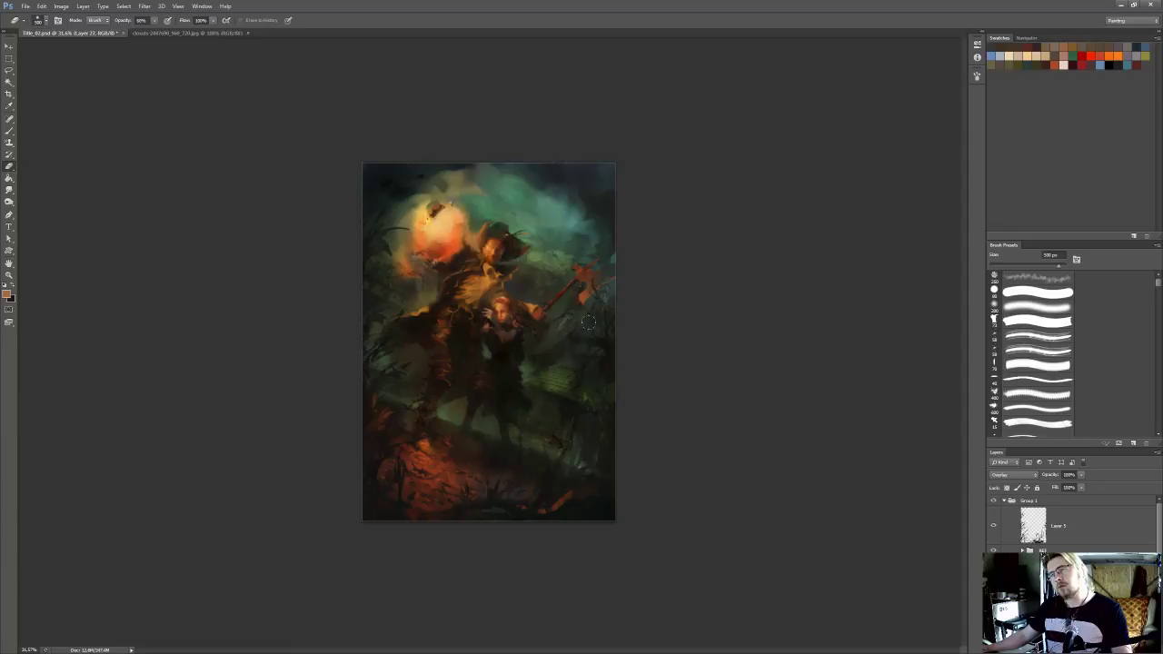
{"action": "scroll", "coordinate": [620, 308], "scroll_direction": "up", "scroll_amount": 3}
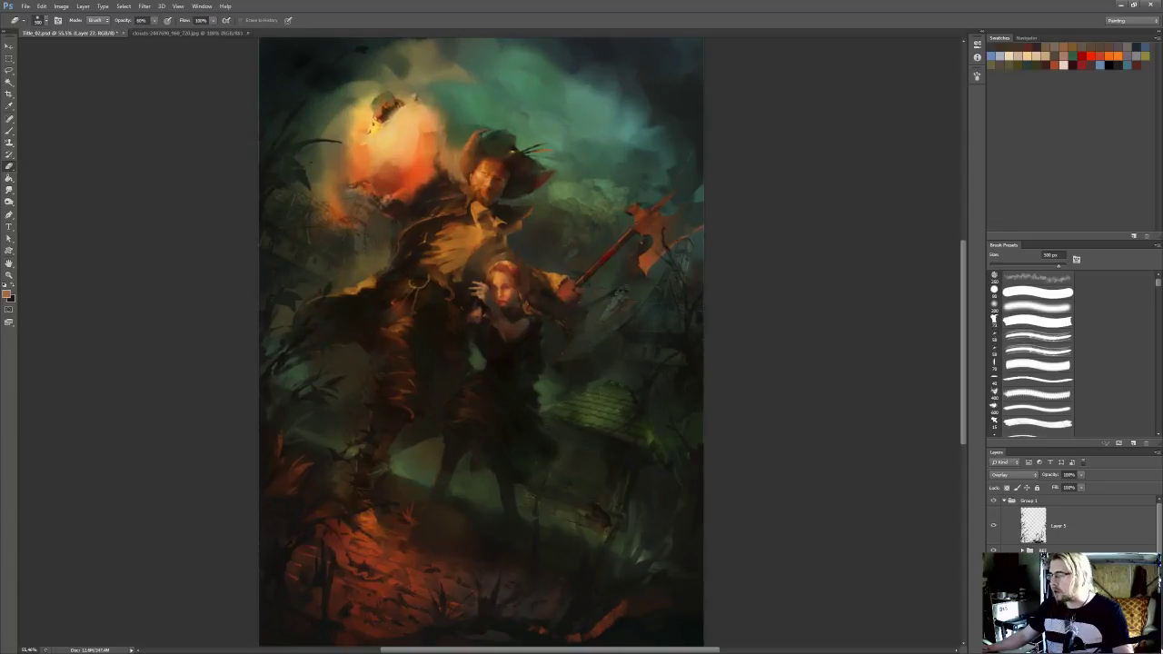
{"action": "key", "text": "Delete"}
{"action": "key", "text": "Return"}
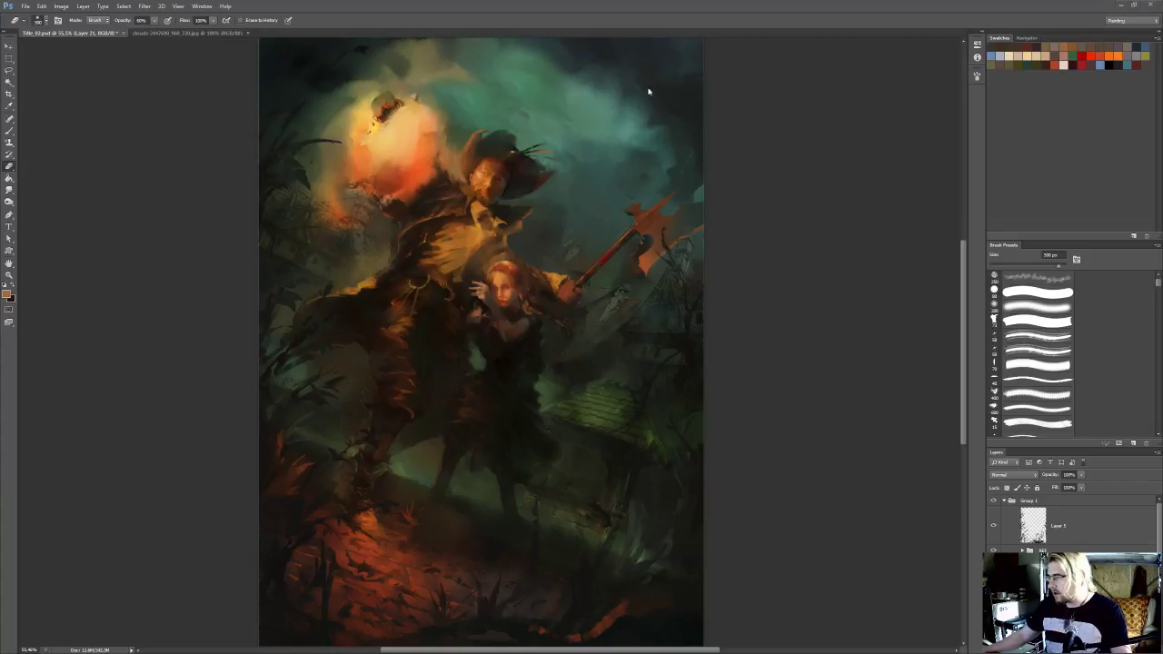
With Group 1 hidden, lasso the sky area around the hat and axe, and show the group again
{"action": "left_click", "coordinate": [1004, 502]}
{"action": "left_click", "coordinate": [995, 502]}
{"action": "mouse_move", "coordinate": [818, 337]}
{"action": "left_mouse_down"}
{"action": "mouse_move", "coordinate": [668, 151]}
{"action": "mouse_move", "coordinate": [686, 272]}
{"action": "left_mouse_up"}
{"action": "key", "text": "l"}
{"action": "mouse_move", "coordinate": [467, 132]}
{"action": "left_mouse_down"}
{"action": "mouse_move", "coordinate": [410, 147]}
{"action": "mouse_move", "coordinate": [384, 257]}
{"action": "mouse_move", "coordinate": [434, 306]}
{"action": "mouse_move", "coordinate": [455, 264]}
{"action": "mouse_move", "coordinate": [494, 245]}
{"action": "mouse_move", "coordinate": [517, 275]}
{"action": "mouse_move", "coordinate": [596, 298]}
{"action": "mouse_move", "coordinate": [590, 321]}
{"action": "mouse_move", "coordinate": [646, 396]}
{"action": "mouse_move", "coordinate": [720, 425]}
{"action": "mouse_move", "coordinate": [771, 144]}
{"action": "left_mouse_up"}
{"action": "scroll", "coordinate": [804, 165], "scroll_direction": "down", "scroll_amount": 4}
{"action": "left_click", "coordinate": [993, 502]}
{"action": "left_click", "coordinate": [1005, 501]}
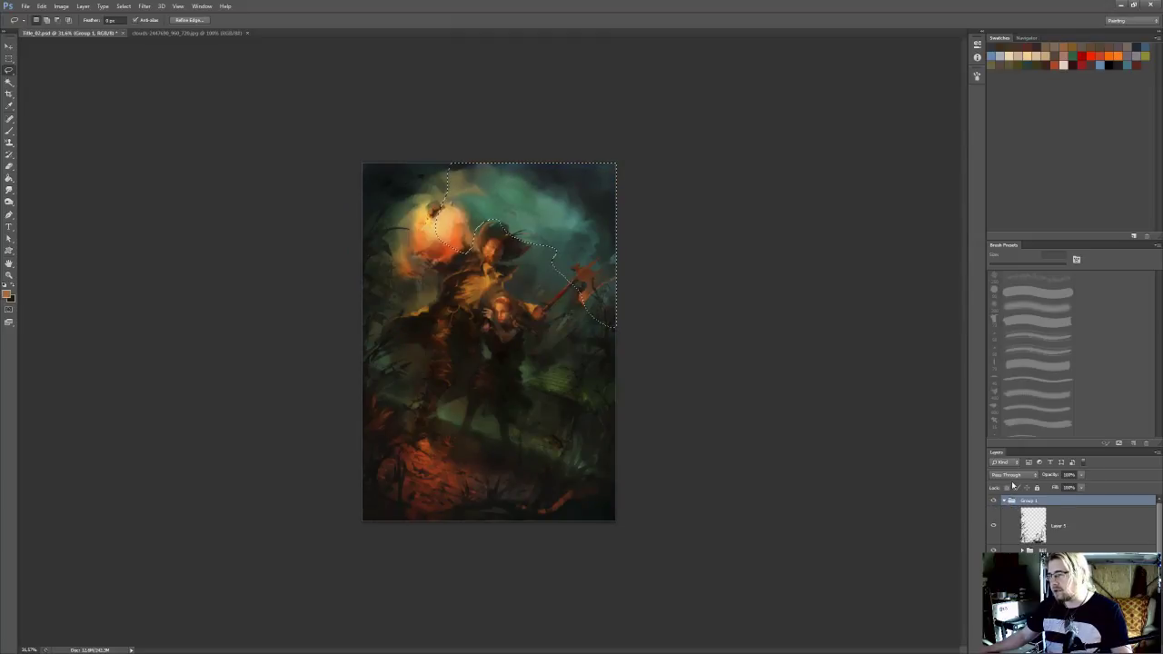
Copy the selected blue cloudy sky from the lower layer and paste it in place above the painting's upper layers
{"action": "key", "text": "ctrl+v"}
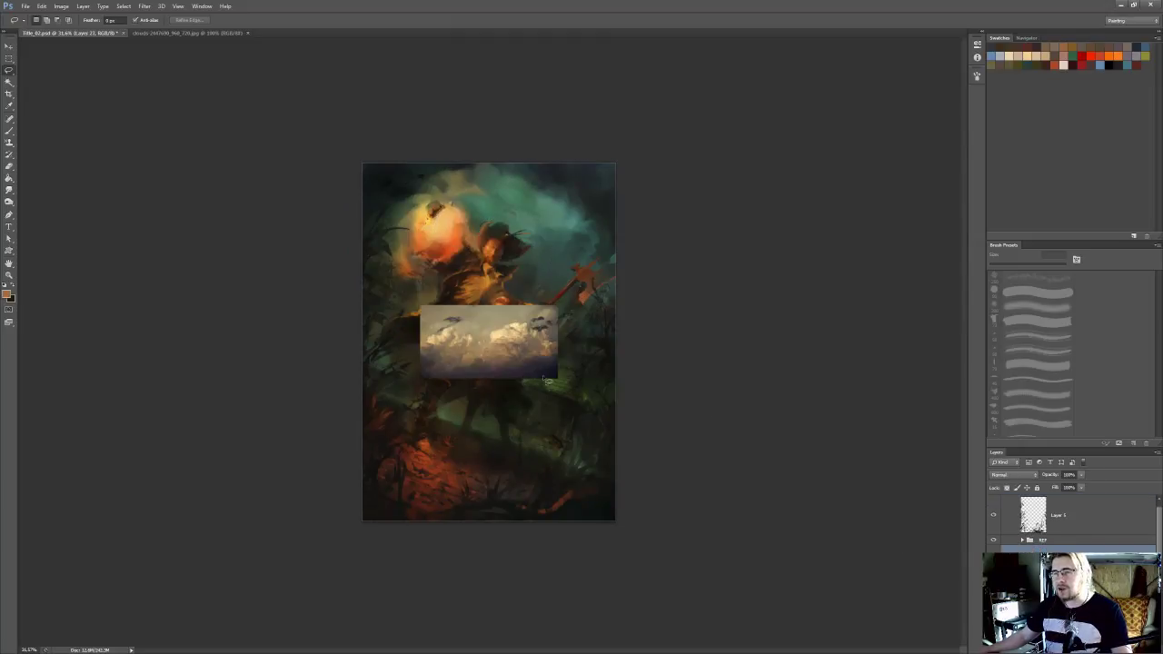
{"action": "key", "text": "ctrl+z"}
{"action": "left_click", "coordinate": [1090, 624]}
{"action": "scroll", "coordinate": [1097, 534], "scroll_direction": "up", "scroll_amount": 5}
{"action": "scroll", "coordinate": [1098, 534], "scroll_direction": "up", "scroll_amount": 3}
{"action": "left_click", "coordinate": [1084, 502]}
{"action": "key", "text": "ctrl+alt+shift+v"}
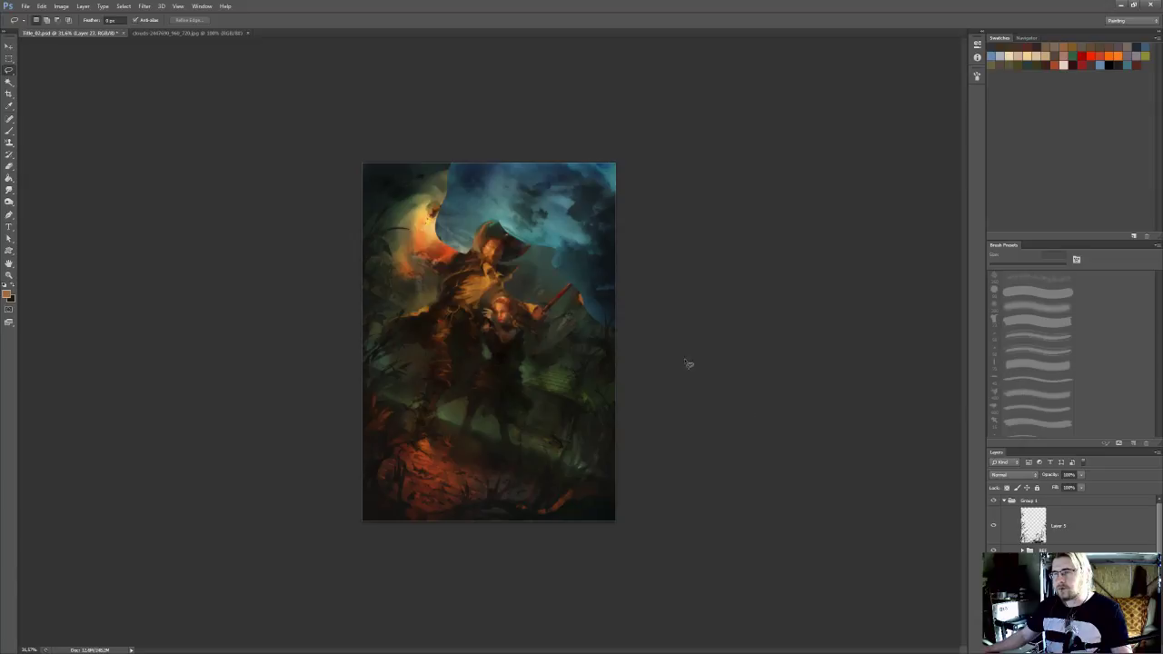
Test different blend modes on the pasted blue sky layer and set it to Hard Light
{"action": "scroll", "coordinate": [645, 265], "scroll_direction": "up", "scroll_amount": 6}
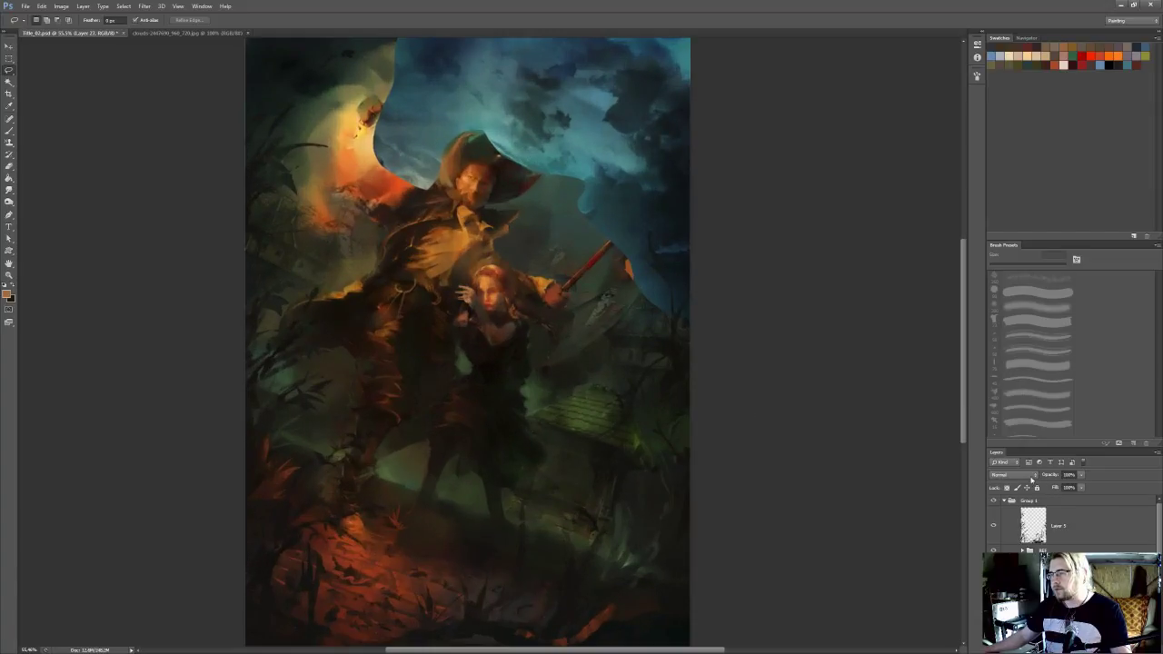
{"action": "left_click", "coordinate": [1030, 475]}
{"action": "left_click", "coordinate": [1011, 367]}
{"action": "key", "text": "Up"}
{"action": "key", "text": "Down"}
{"action": "key", "text": "Down"}
{"action": "key", "text": "Up"}
{"action": "key", "text": "Down"}
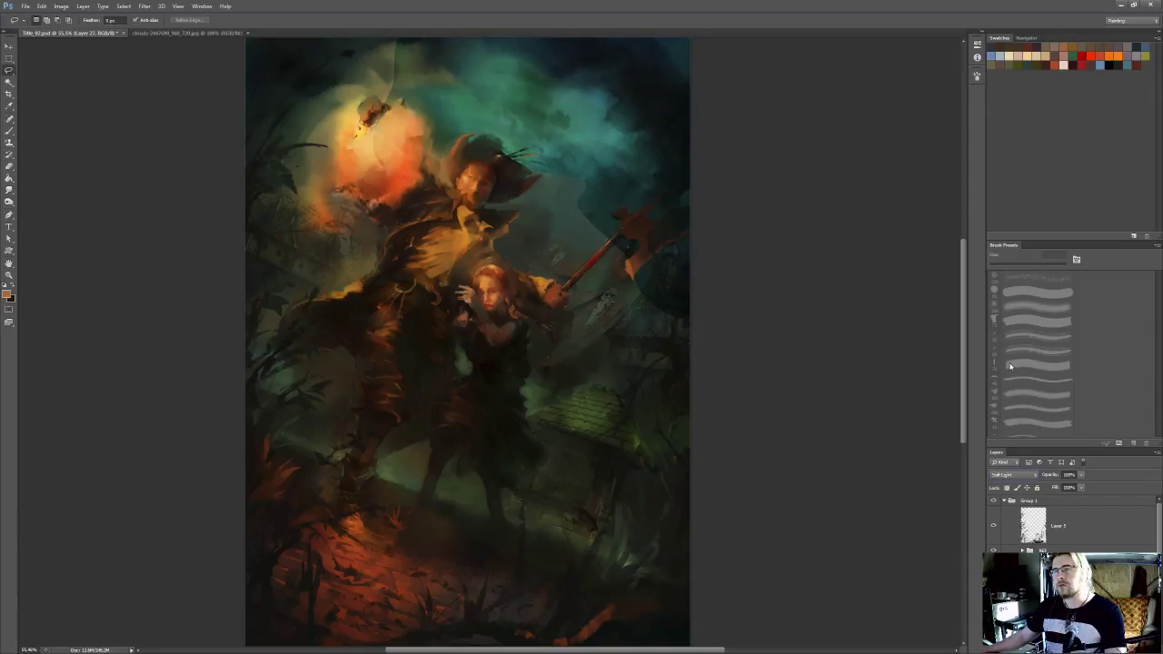
{"action": "key", "text": "Down"}
{"action": "key", "text": "Up"}
{"action": "key", "text": "Up"}
{"action": "key", "text": "Up"}
{"action": "key", "text": "Down"}
{"action": "key", "text": "Down"}
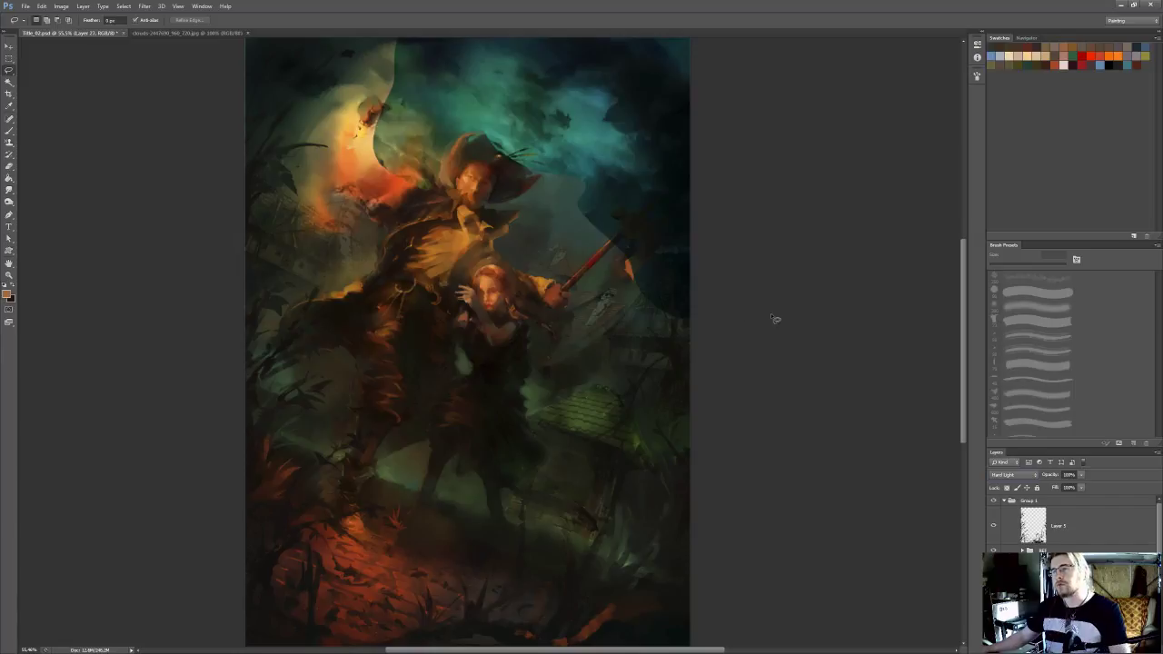
Erase the sky layer's hard edges around the axe, the hat and the glowing pumpkin head with a large soft eraser
{"action": "left_click_drag", "start_coordinate": [749, 330], "coordinate": [764, 367]}
{"action": "key", "text": "b"}
{"action": "mouse_move", "coordinate": [700, 327]}
{"action": "left_mouse_down"}
{"action": "mouse_move", "coordinate": [661, 274]}
{"action": "mouse_move", "coordinate": [676, 289]}
{"action": "left_mouse_up"}
{"action": "key", "text": "]"}
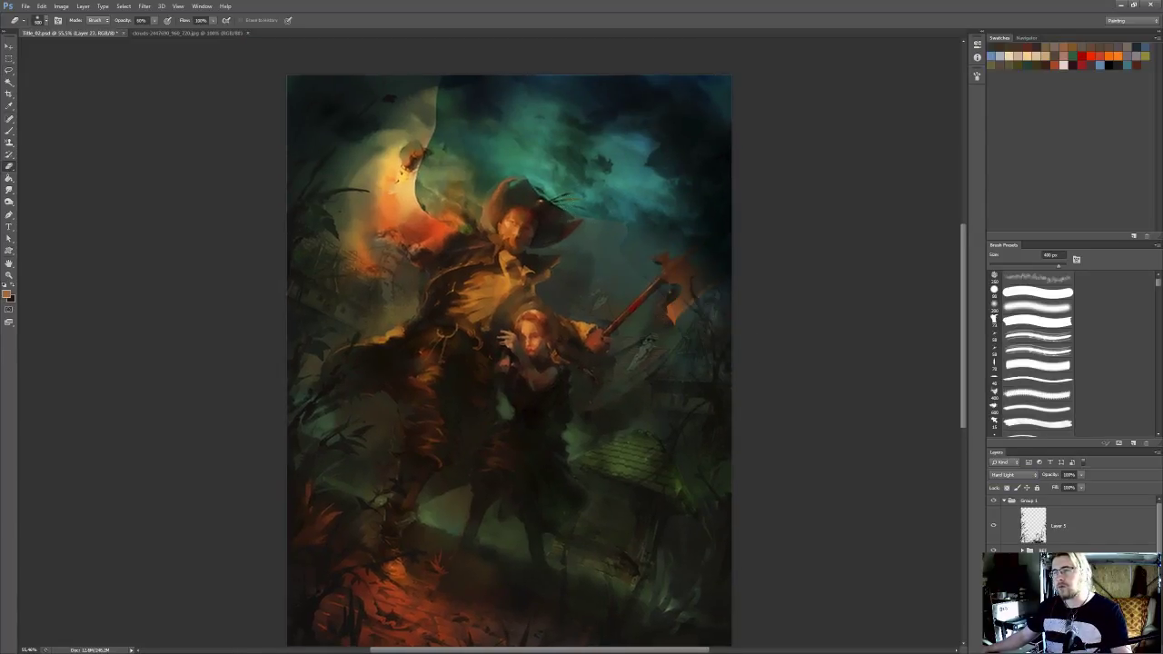
{"action": "left_click_drag", "start_coordinate": [554, 214], "coordinate": [531, 192]}
{"action": "left_click_drag", "start_coordinate": [687, 243], "coordinate": [727, 269]}
{"action": "mouse_move", "coordinate": [455, 189]}
{"action": "left_mouse_down"}
{"action": "mouse_move", "coordinate": [456, 120]}
{"action": "mouse_move", "coordinate": [471, 111]}
{"action": "mouse_move", "coordinate": [427, 176]}
{"action": "left_mouse_up"}
Compare the painting with the new sky layer hidden and shown, and reduce that layer's opacity
{"action": "scroll", "coordinate": [733, 360], "scroll_direction": "down", "scroll_amount": 3}
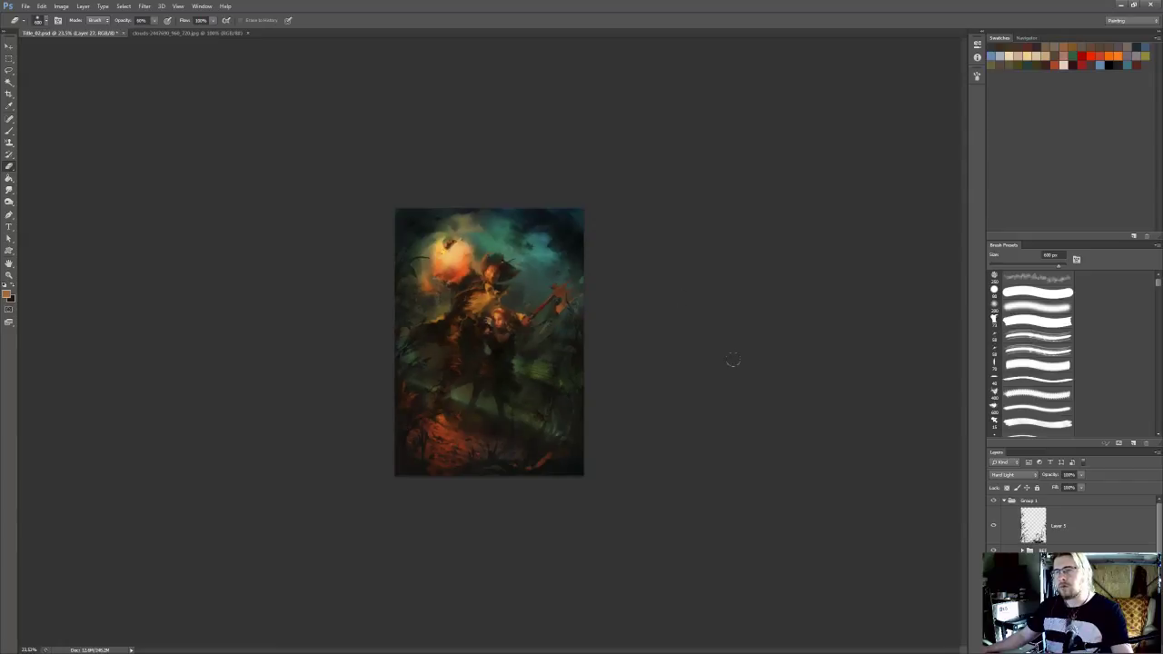
{"action": "scroll", "coordinate": [733, 360], "scroll_direction": "up", "scroll_amount": 1}
{"action": "left_click", "coordinate": [994, 581]}
{"action": "left_click", "coordinate": [1081, 475]}
{"action": "left_click_drag", "start_coordinate": [1068, 488], "coordinate": [1065, 485]}
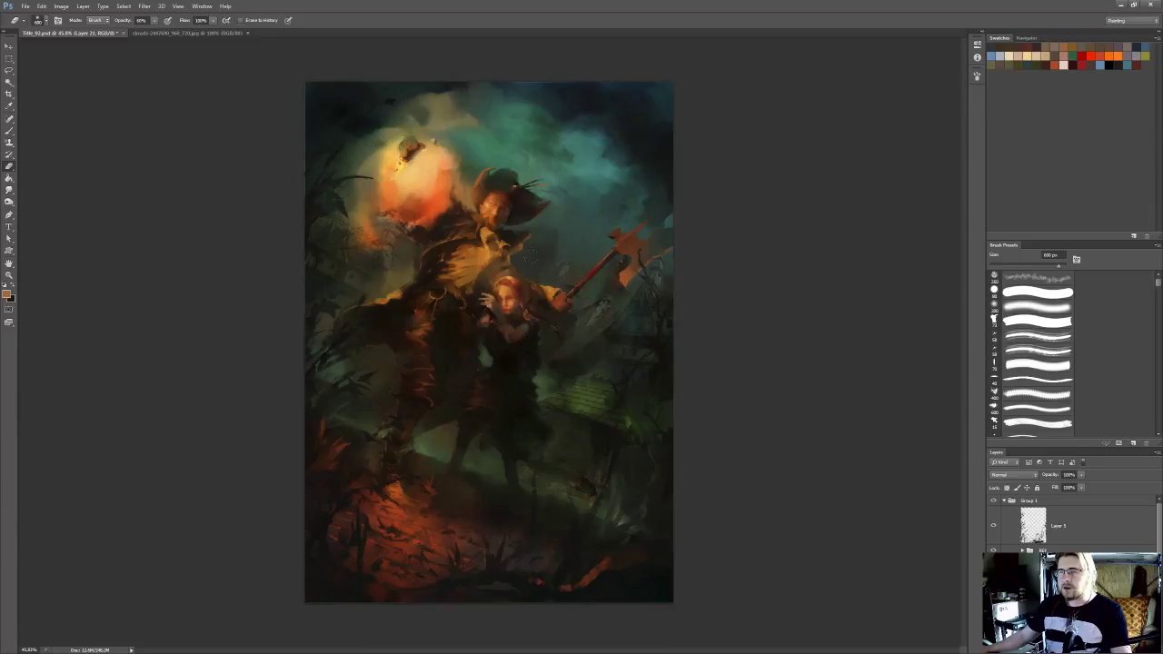
Switch to the browser, widen its window and open the fotocommunity photo of storm clouds over dark hills in a new tab
{"action": "scroll", "coordinate": [581, 324], "scroll_direction": "up", "scroll_amount": 2}
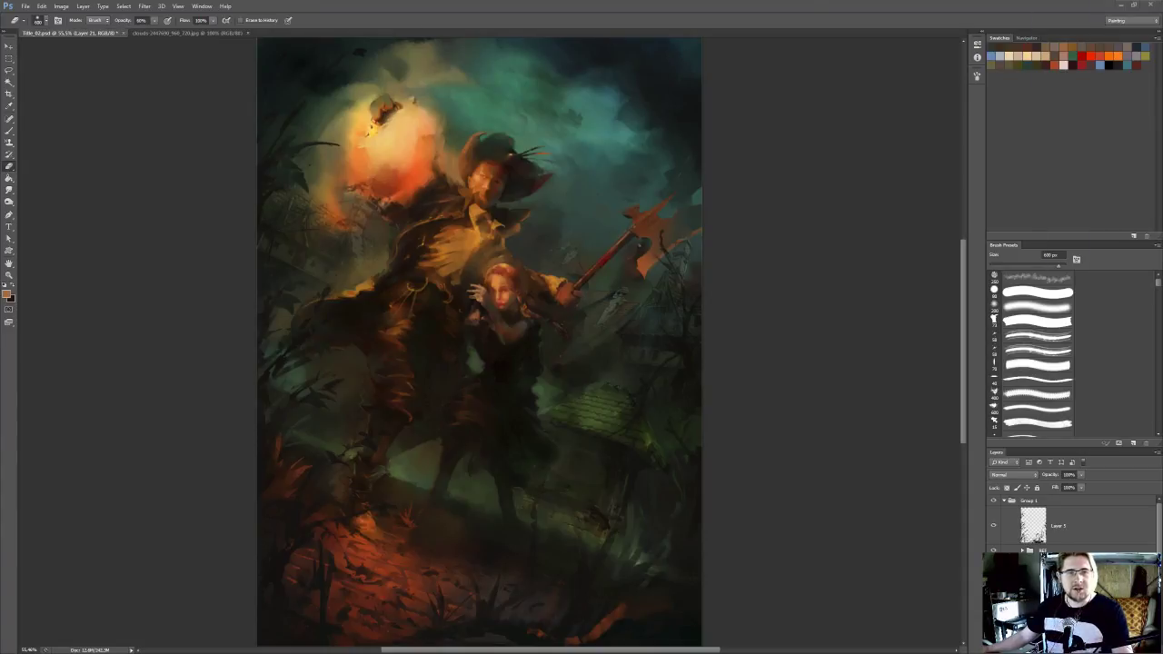
{"action": "left_click_drag", "start_coordinate": [1162, 86], "coordinate": [811, 80]}
{"action": "scroll", "coordinate": [854, 218], "scroll_direction": "down", "scroll_amount": 3}
{"action": "scroll", "coordinate": [870, 242], "scroll_direction": "up", "scroll_amount": 3}
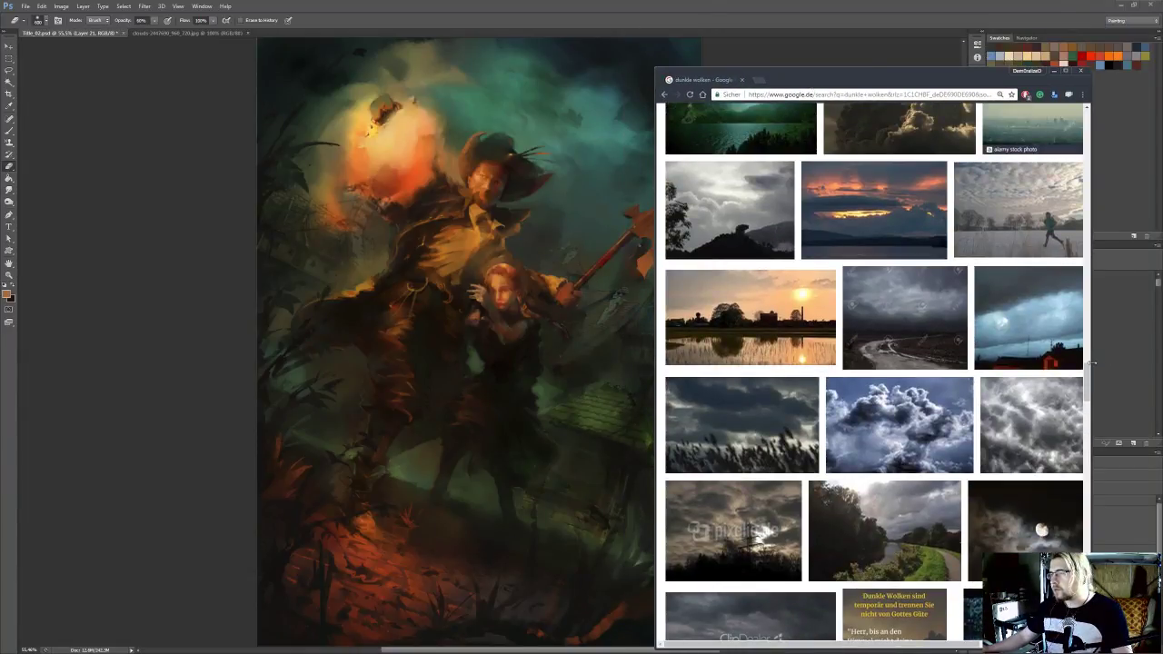
{"action": "left_click_drag", "start_coordinate": [1091, 364], "coordinate": [1134, 364]}
{"action": "scroll", "coordinate": [1000, 375], "scroll_direction": "up", "scroll_amount": 3}
{"action": "scroll", "coordinate": [1001, 375], "scroll_direction": "up", "scroll_amount": 5}
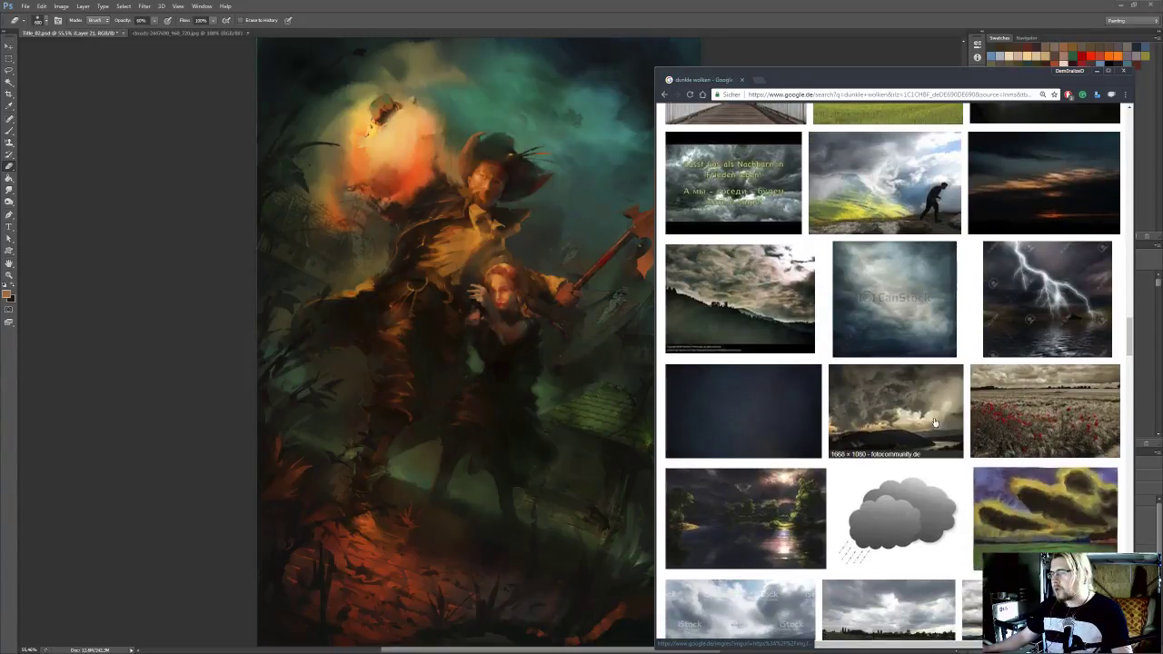
{"action": "right_click", "coordinate": [910, 413]}
{"action": "left_click", "coordinate": [946, 512]}
Scan the "dunkle wolken" image results and open the wallpaperstock photo of bright clouds on dark blue sky in a new tab
{"action": "scroll", "coordinate": [950, 410], "scroll_direction": "up", "scroll_amount": 7}
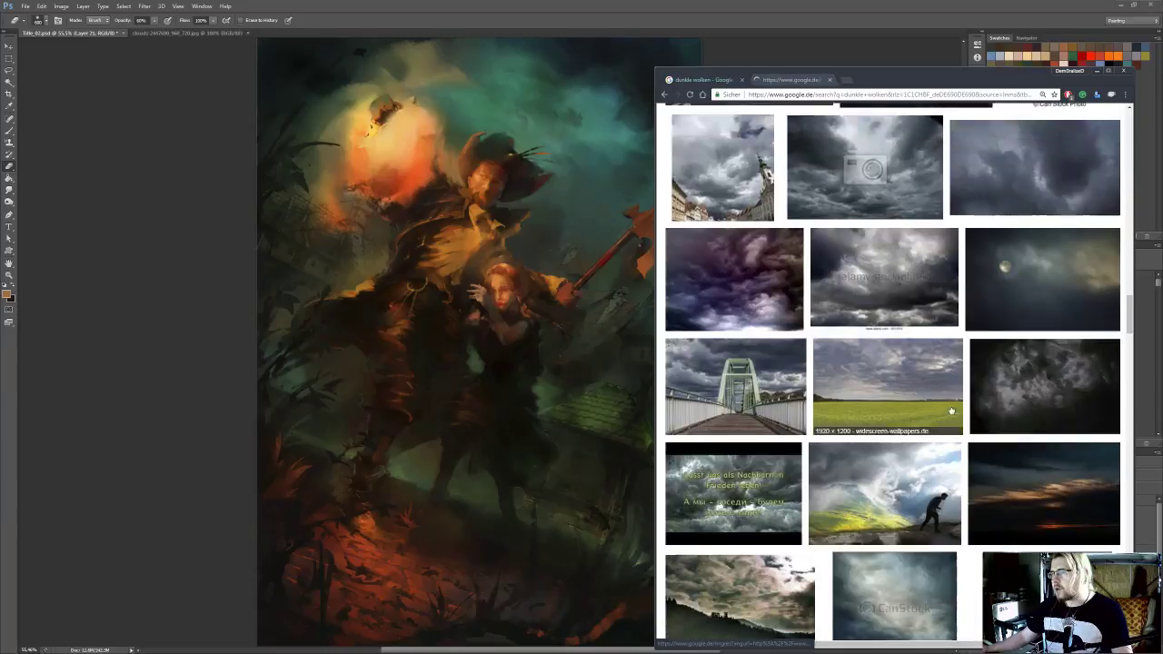
{"action": "scroll", "coordinate": [951, 410], "scroll_direction": "up", "scroll_amount": 2}
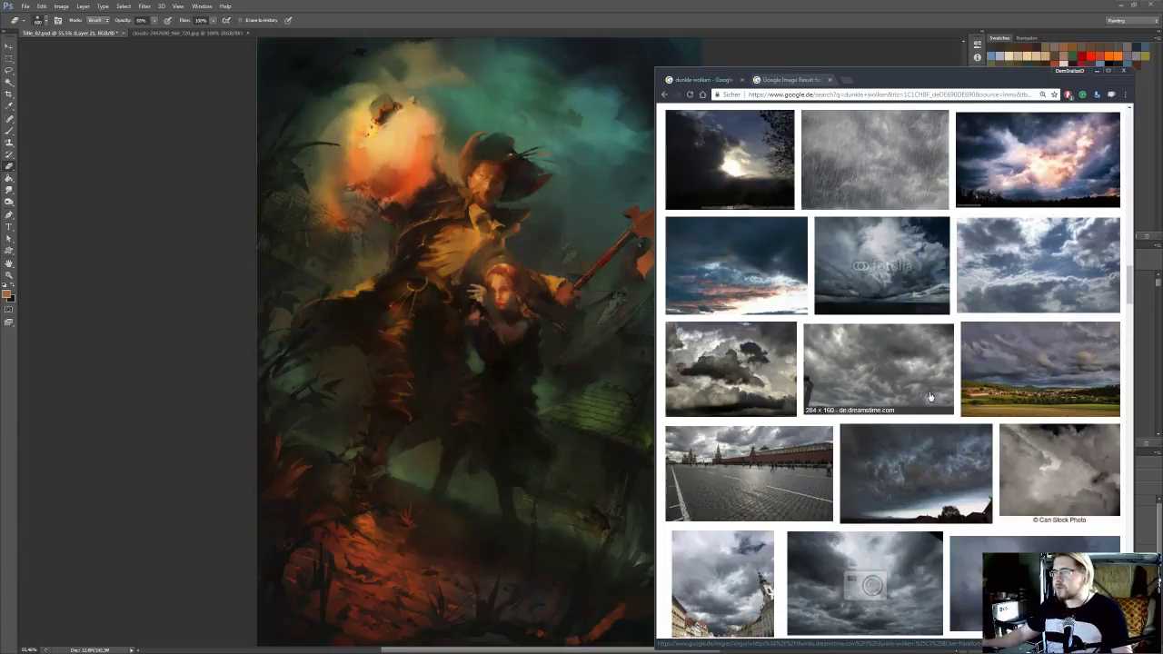
{"action": "scroll", "coordinate": [929, 395], "scroll_direction": "up", "scroll_amount": 3}
{"action": "scroll", "coordinate": [925, 394], "scroll_direction": "up", "scroll_amount": 3}
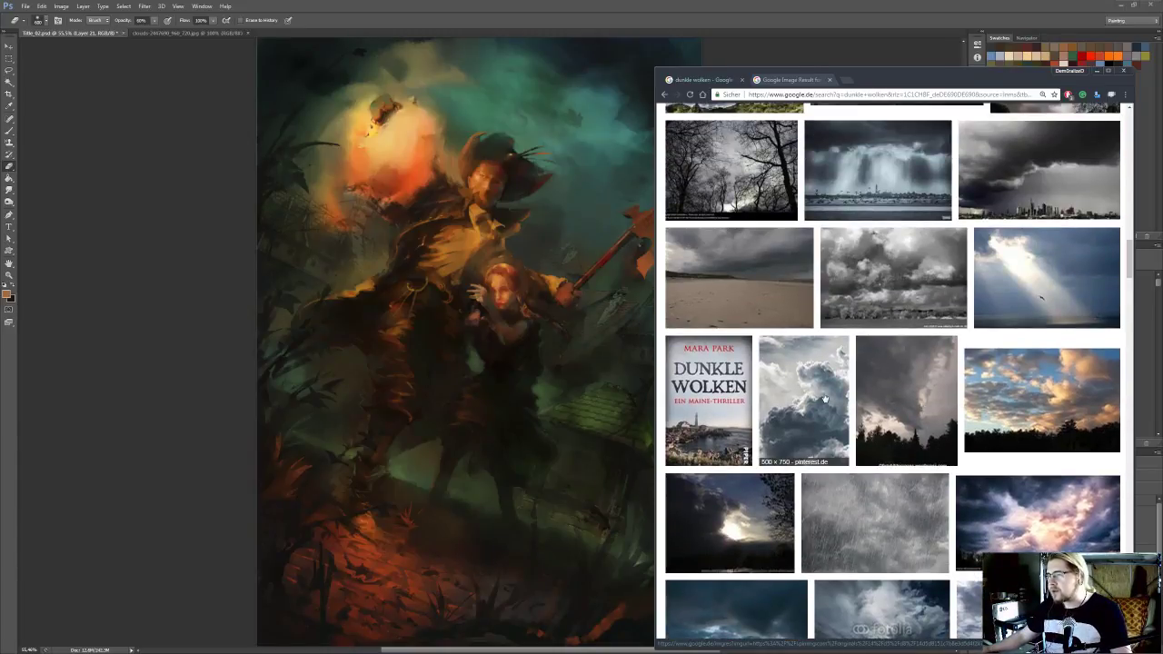
{"action": "scroll", "coordinate": [907, 416], "scroll_direction": "up", "scroll_amount": 2}
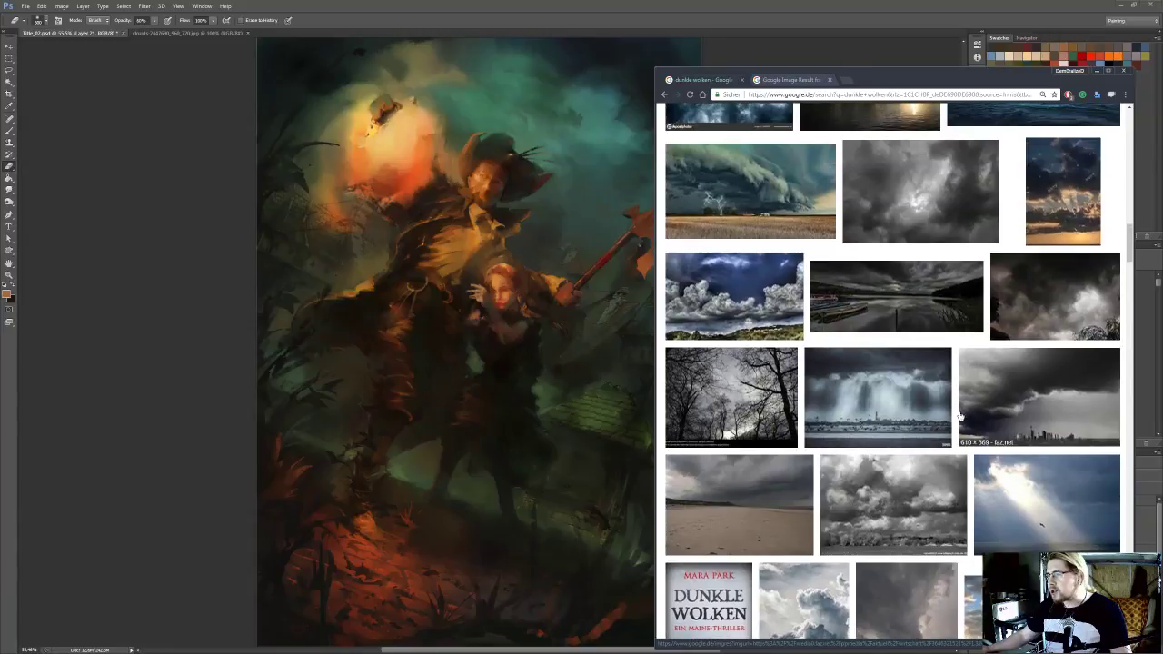
{"action": "scroll", "coordinate": [918, 415], "scroll_direction": "up", "scroll_amount": 3}
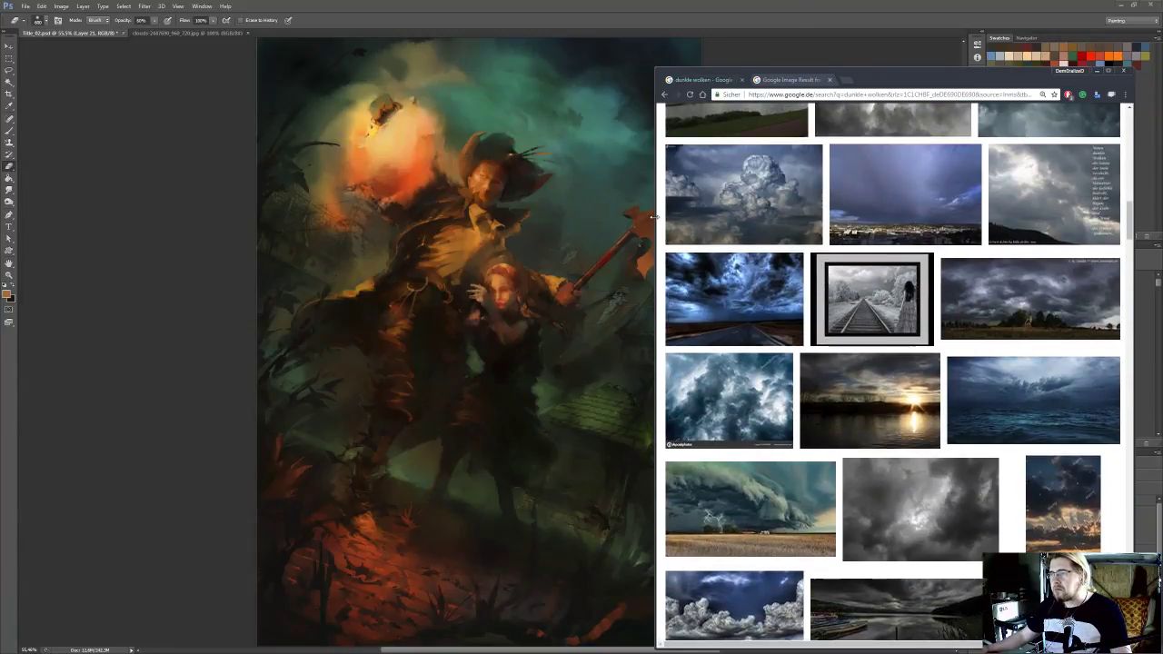
{"action": "scroll", "coordinate": [984, 314], "scroll_direction": "up", "scroll_amount": 3}
{"action": "scroll", "coordinate": [985, 315], "scroll_direction": "up", "scroll_amount": 5}
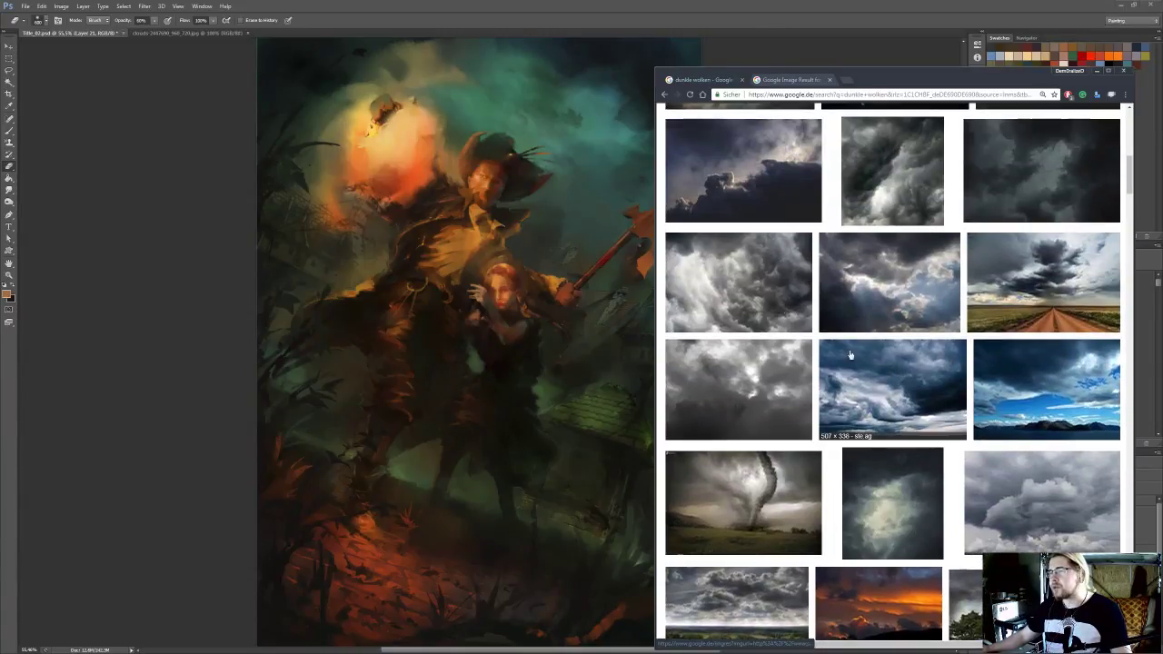
{"action": "scroll", "coordinate": [899, 359], "scroll_direction": "up", "scroll_amount": 3}
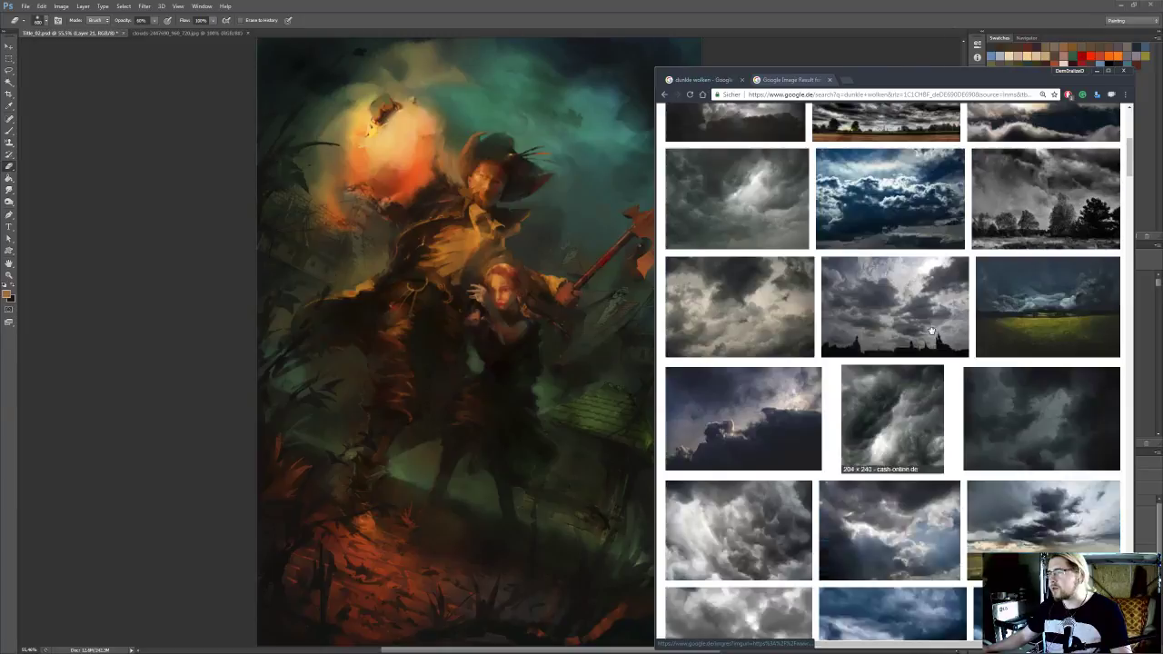
{"action": "scroll", "coordinate": [931, 331], "scroll_direction": "up", "scroll_amount": 1}
{"action": "scroll", "coordinate": [1043, 325], "scroll_direction": "up", "scroll_amount": 2}
{"action": "right_click", "coordinate": [1008, 478]}
{"action": "left_click", "coordinate": [1072, 485]}
Scan further through the "dunkle wolken" image results and open the Can Stock photo of glowing red clouds in a new tab
{"action": "scroll", "coordinate": [1084, 498], "scroll_direction": "up", "scroll_amount": 2}
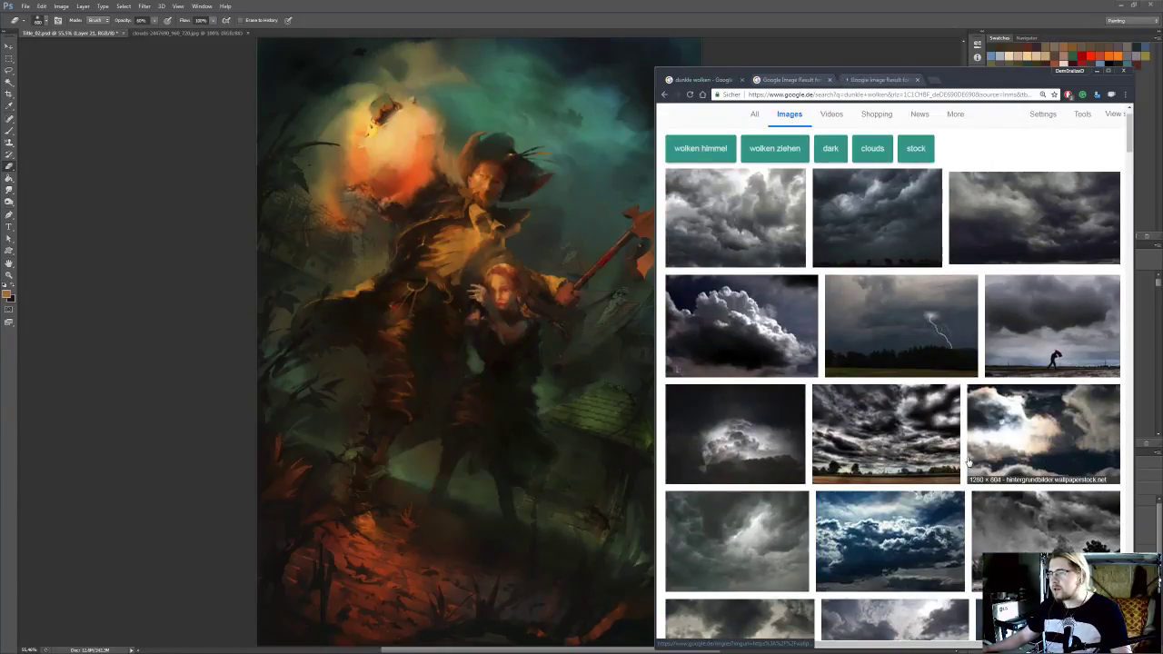
{"action": "scroll", "coordinate": [969, 459], "scroll_direction": "down", "scroll_amount": 4}
{"action": "scroll", "coordinate": [969, 459], "scroll_direction": "down", "scroll_amount": 10}
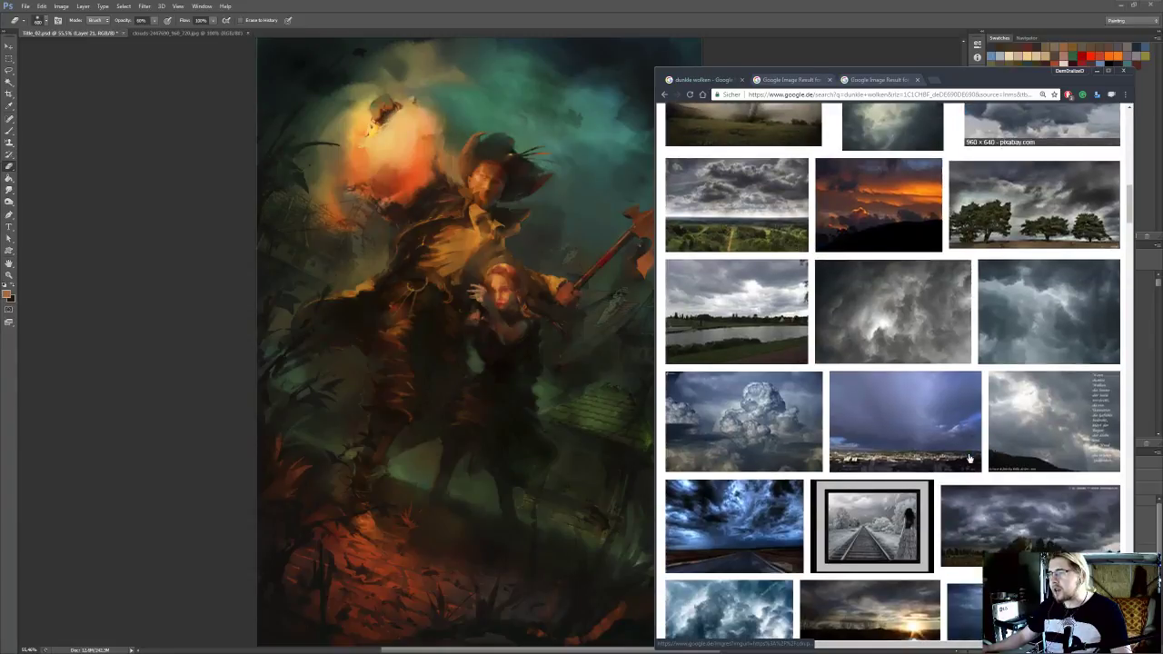
{"action": "scroll", "coordinate": [969, 459], "scroll_direction": "down", "scroll_amount": 10}
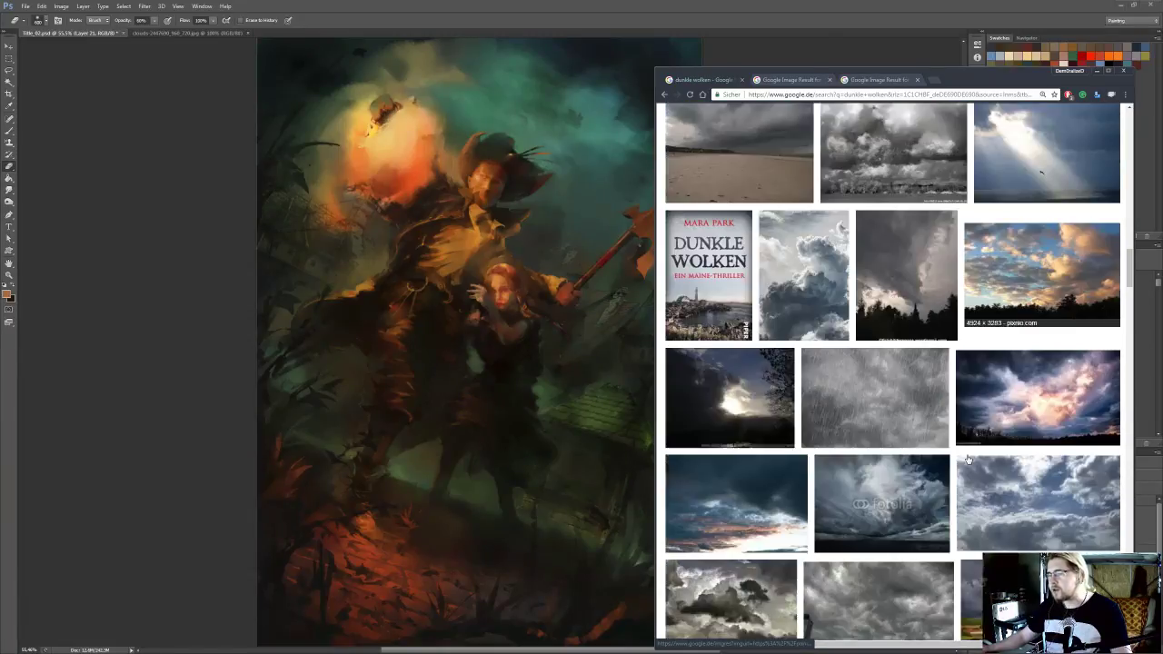
{"action": "scroll", "coordinate": [971, 455], "scroll_direction": "down", "scroll_amount": 10}
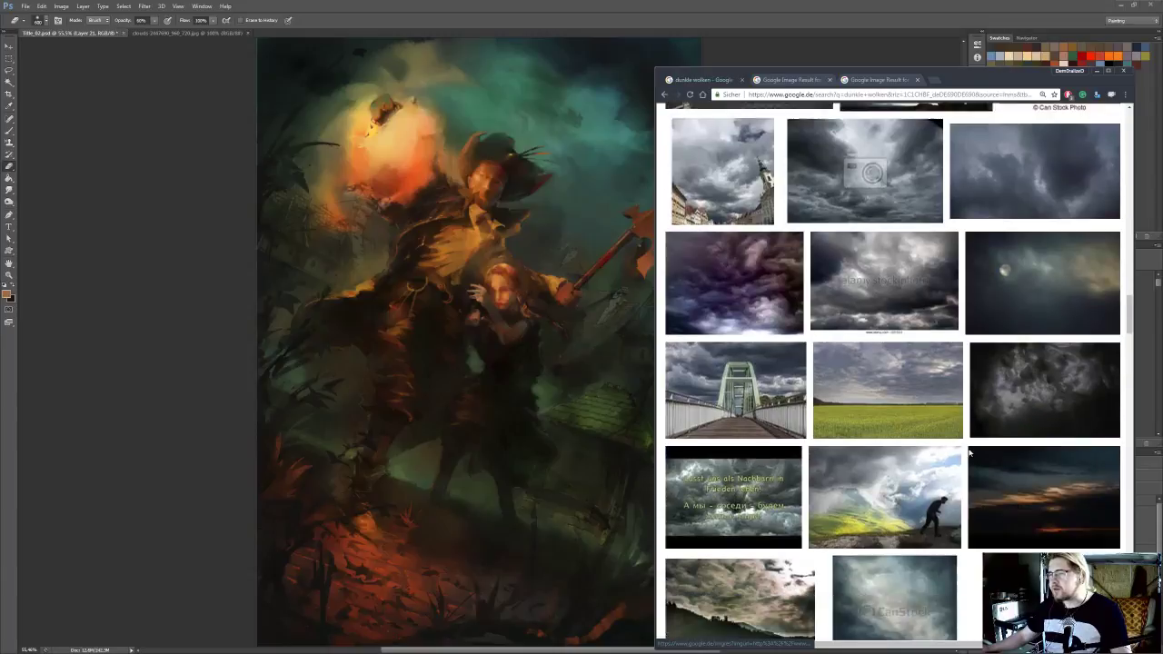
{"action": "scroll", "coordinate": [967, 451], "scroll_direction": "down", "scroll_amount": 5}
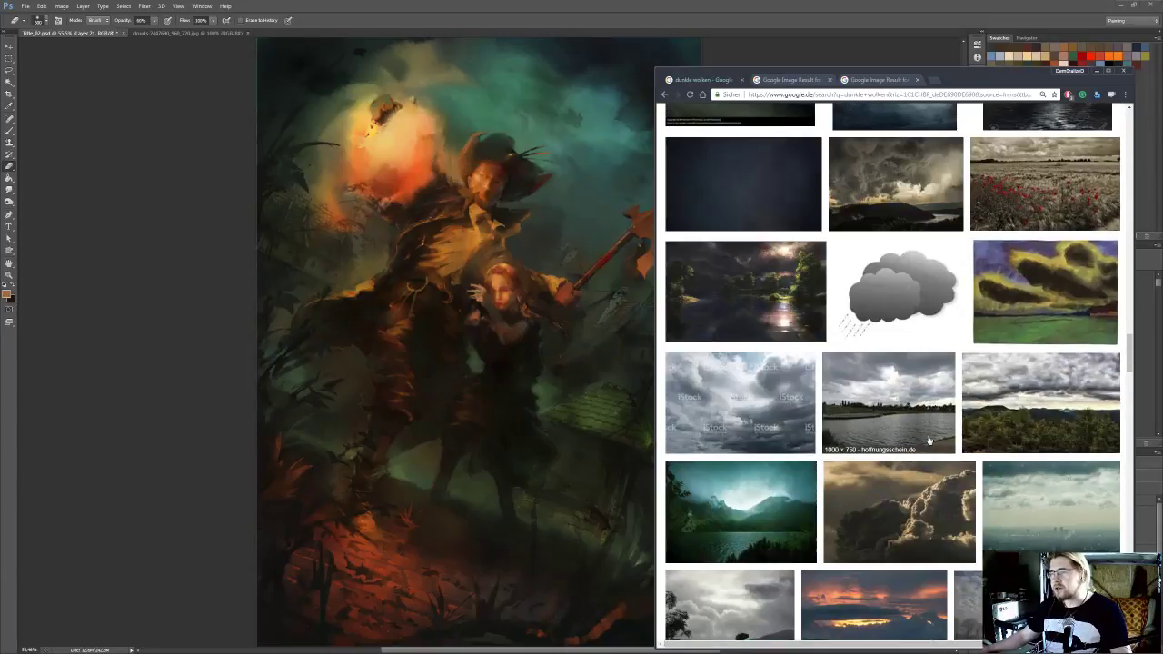
{"action": "scroll", "coordinate": [925, 444], "scroll_direction": "down", "scroll_amount": 5}
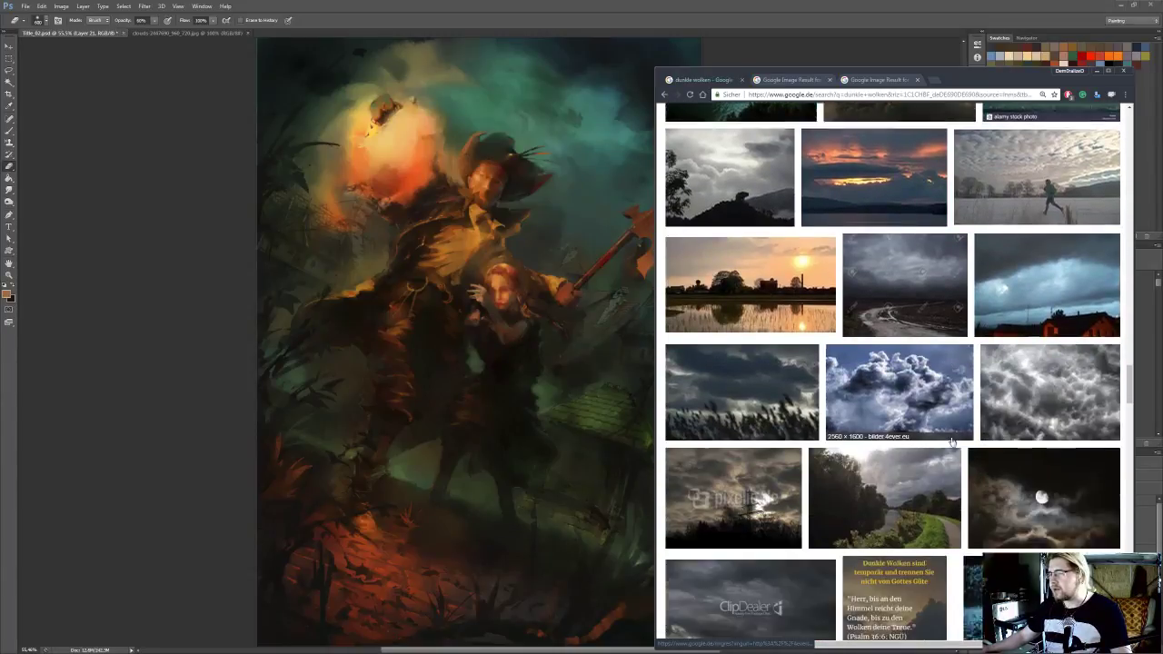
{"action": "scroll", "coordinate": [1006, 443], "scroll_direction": "down", "scroll_amount": 3}
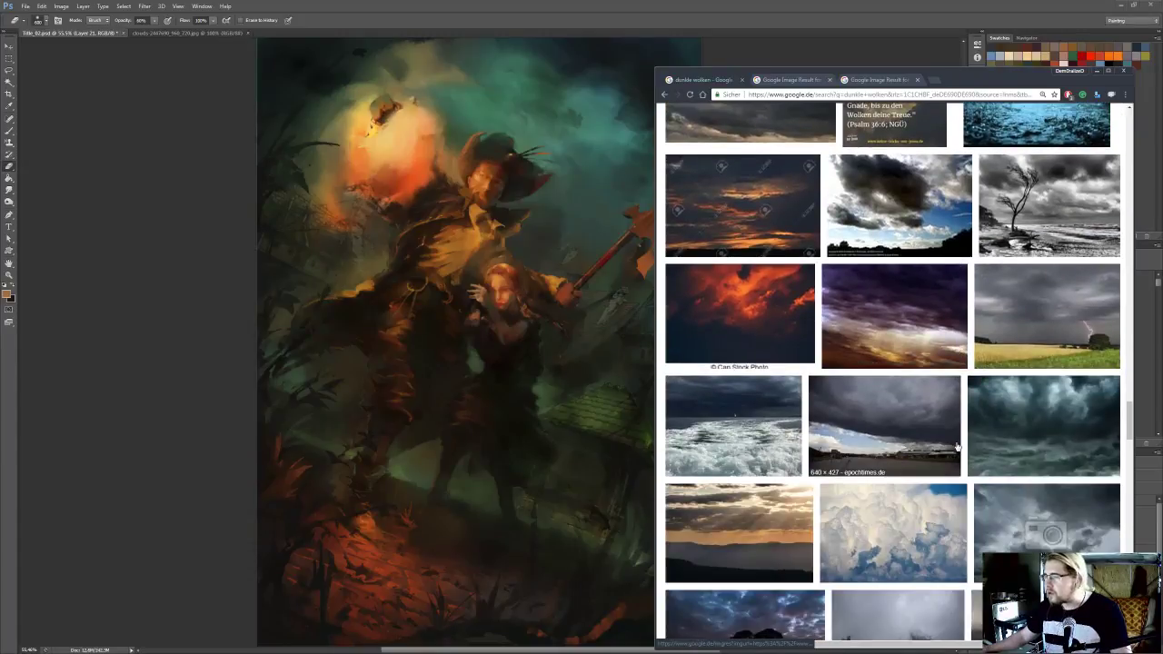
{"action": "right_click", "coordinate": [760, 313]}
{"action": "left_click", "coordinate": [791, 320]}
Continue through the image results and open the black-and-white photo of streaky clouds over a plain in a new tab
{"action": "scroll", "coordinate": [949, 410], "scroll_direction": "down", "scroll_amount": 6}
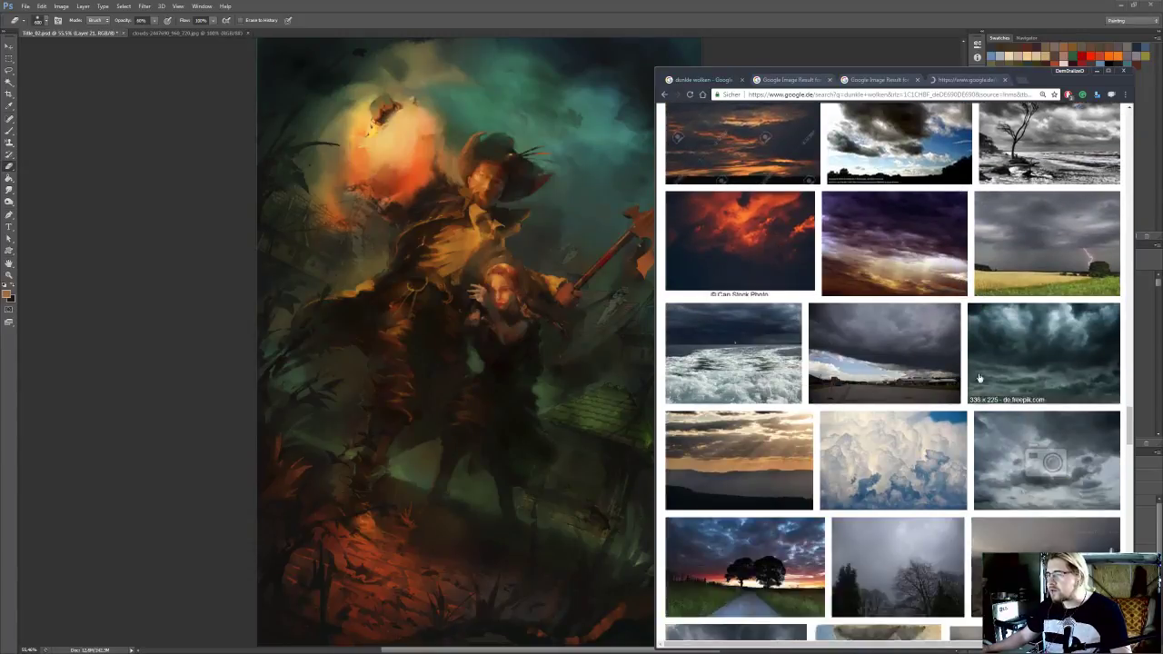
{"action": "scroll", "coordinate": [949, 411], "scroll_direction": "down", "scroll_amount": 3}
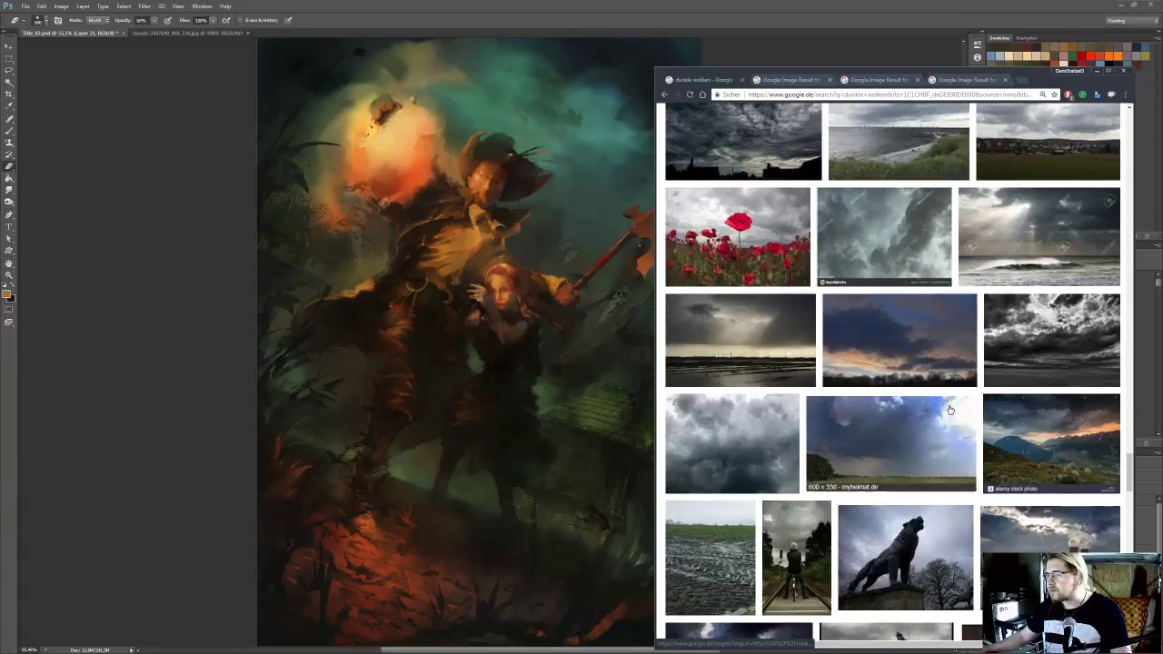
{"action": "right_click", "coordinate": [1049, 344]}
{"action": "left_click", "coordinate": [1059, 350]}
{"action": "scroll", "coordinate": [1046, 382], "scroll_direction": "down", "scroll_amount": 3}
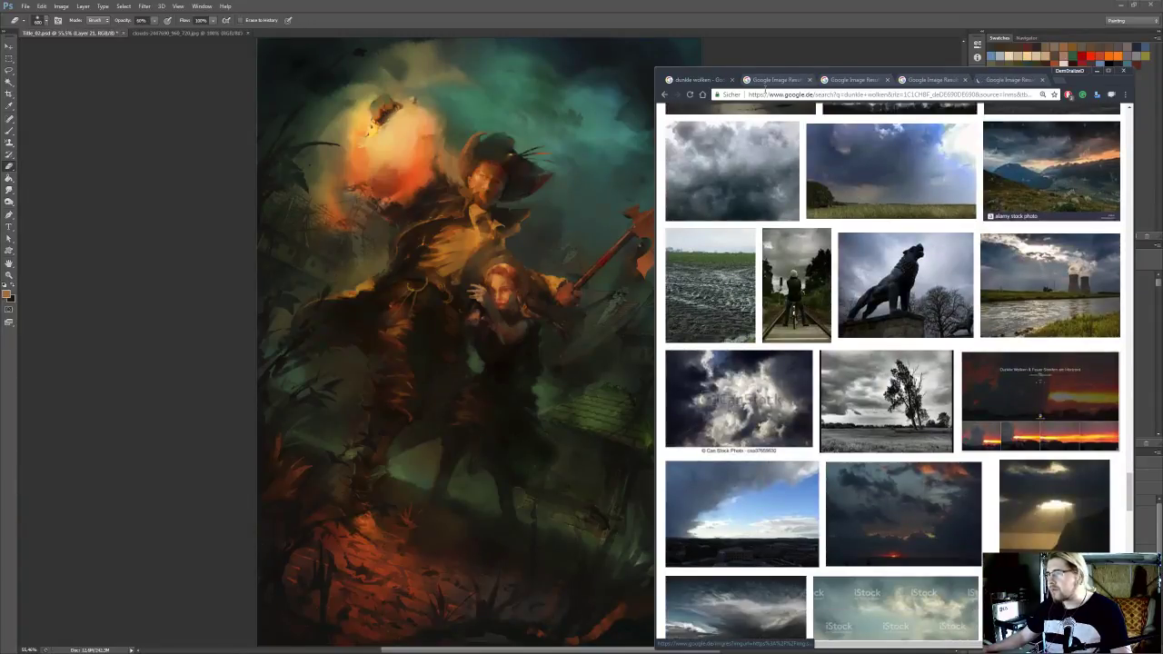
Reposition the browser window and open the fotocommunity page showing the storm clouds over dark hills at large size
{"action": "left_click", "coordinate": [772, 80]}
{"action": "left_click_drag", "start_coordinate": [921, 73], "coordinate": [893, 57]}
{"action": "left_click", "coordinate": [888, 329]}
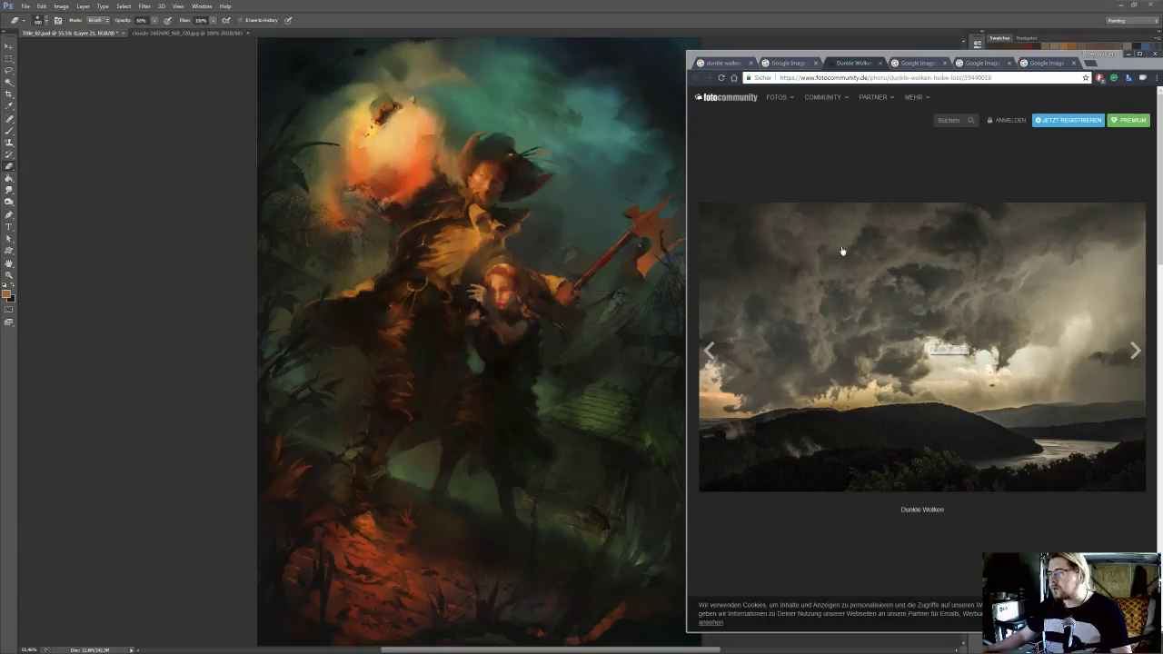
Open the red-cloud result's CanStockPhoto page, go to the similar red storm-sky photo and try to capture it
{"action": "left_click", "coordinate": [918, 63]}
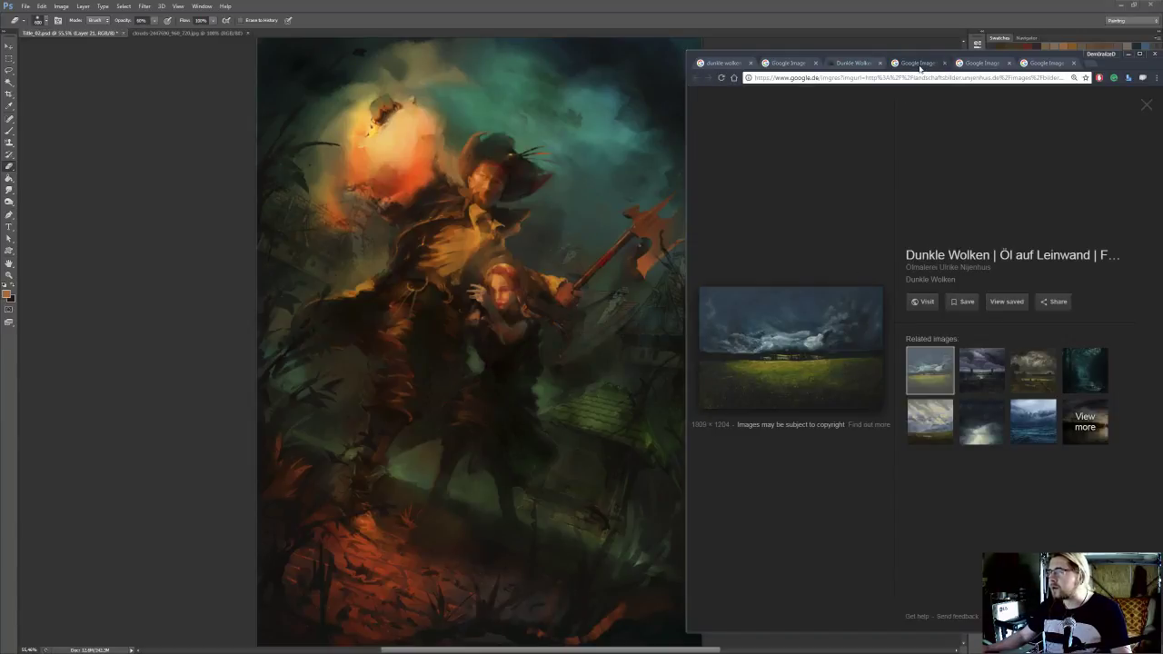
{"action": "left_click", "coordinate": [978, 63]}
{"action": "left_click", "coordinate": [826, 324]}
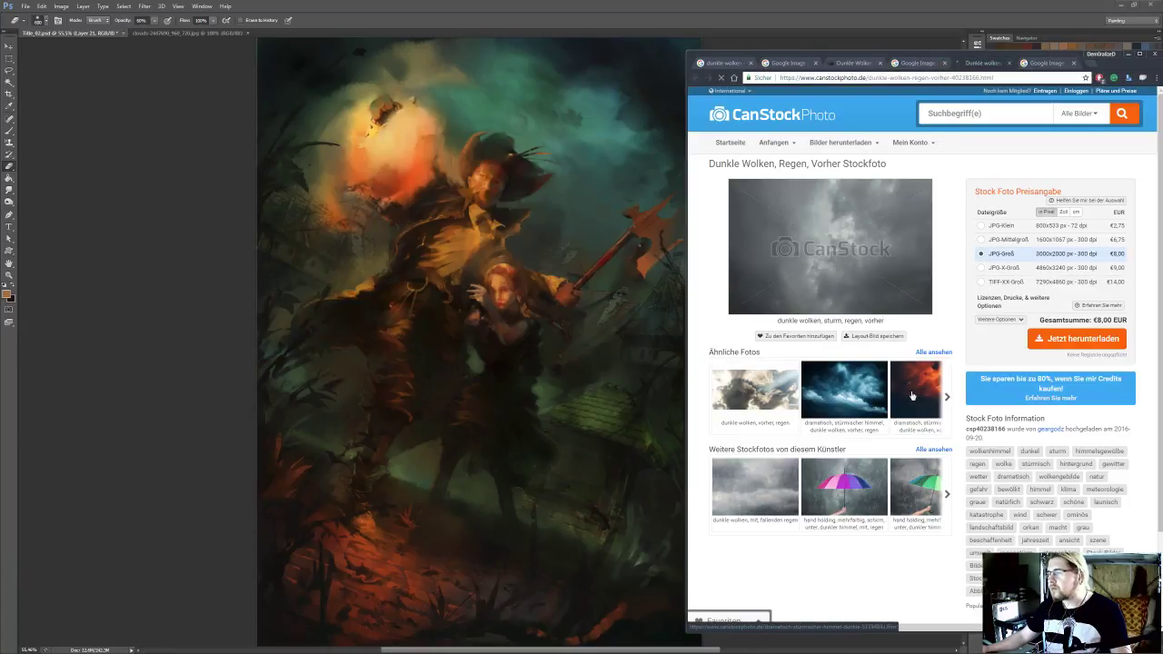
{"action": "left_click", "coordinate": [912, 382]}
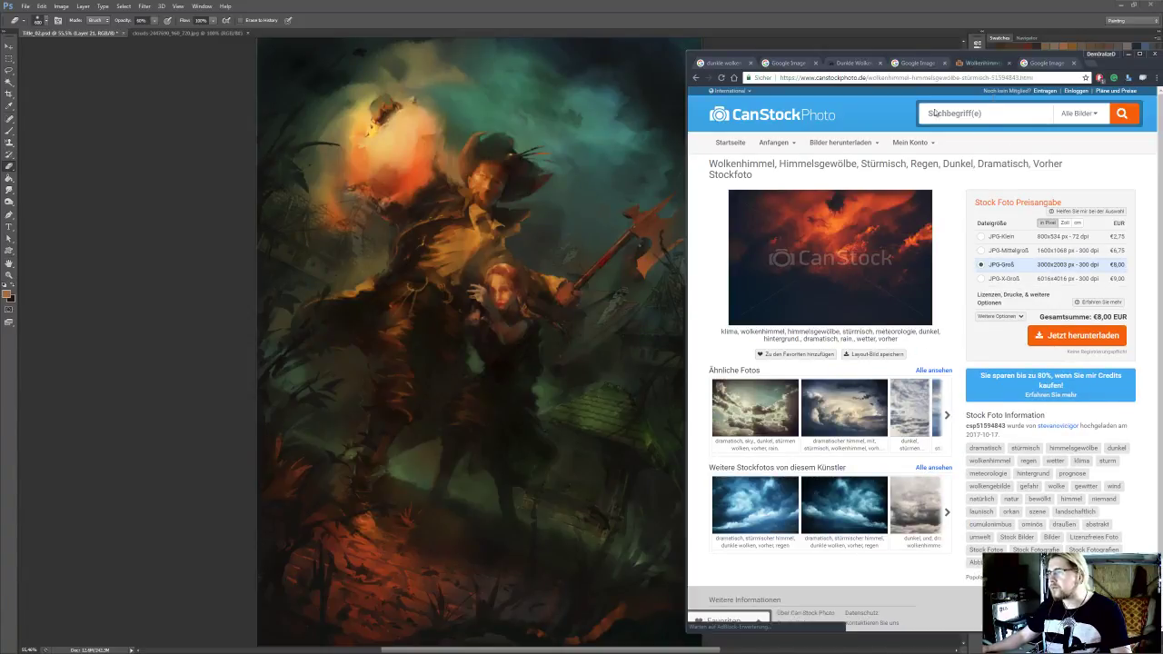
{"action": "right_click", "coordinate": [831, 242]}
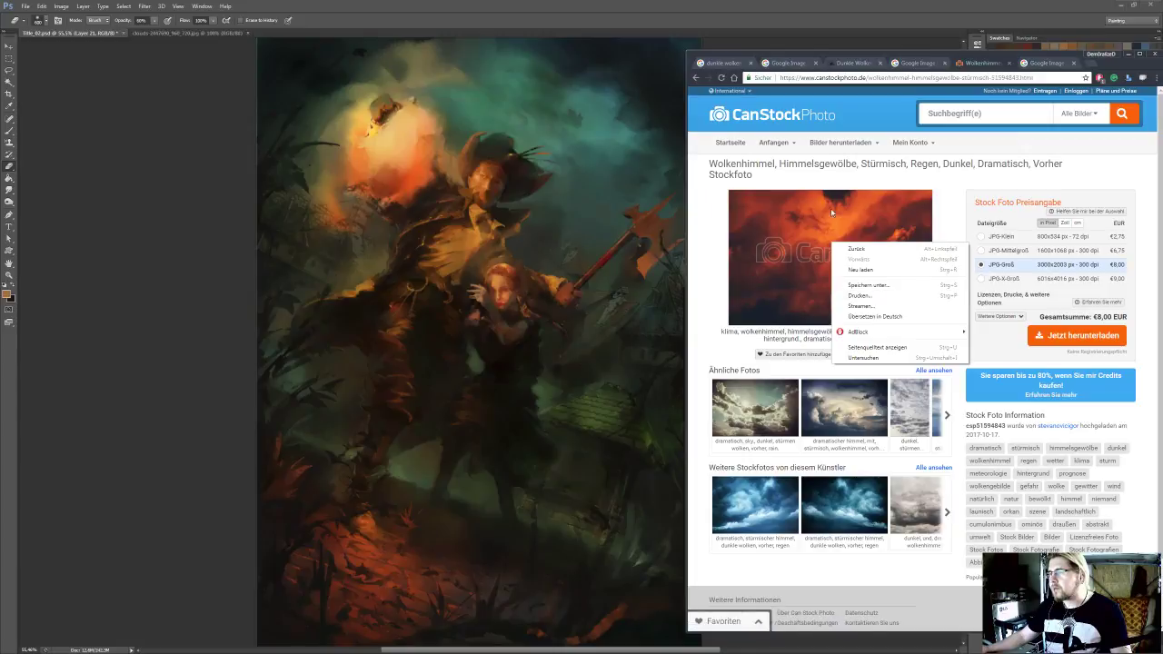
{"action": "left_click", "coordinate": [863, 179]}
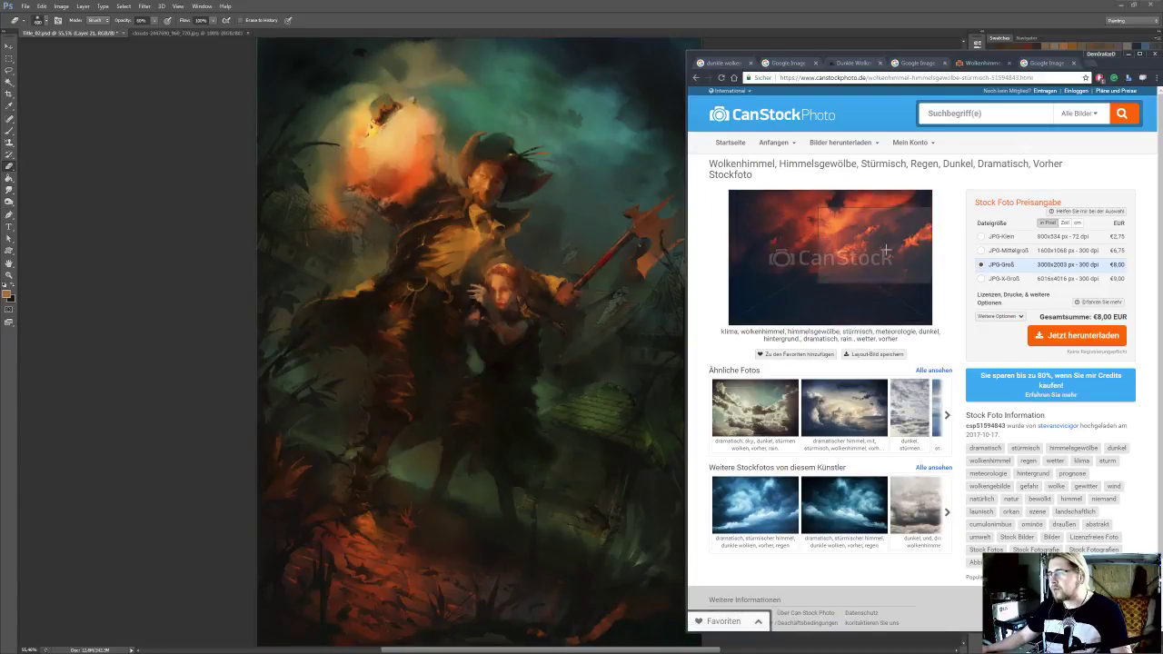
{"action": "left_click", "coordinate": [848, 259]}
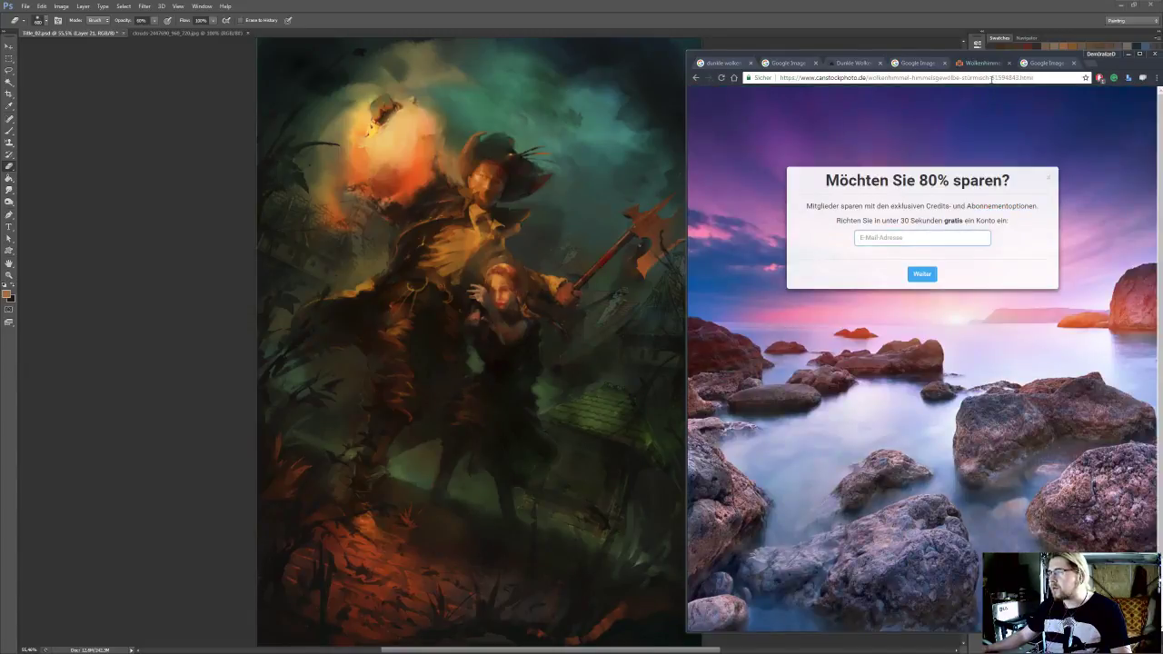
Close the tabs of the rejected cloud images and return to the fotocommunity storm-cloud photo
{"action": "left_click", "coordinate": [1008, 62]}
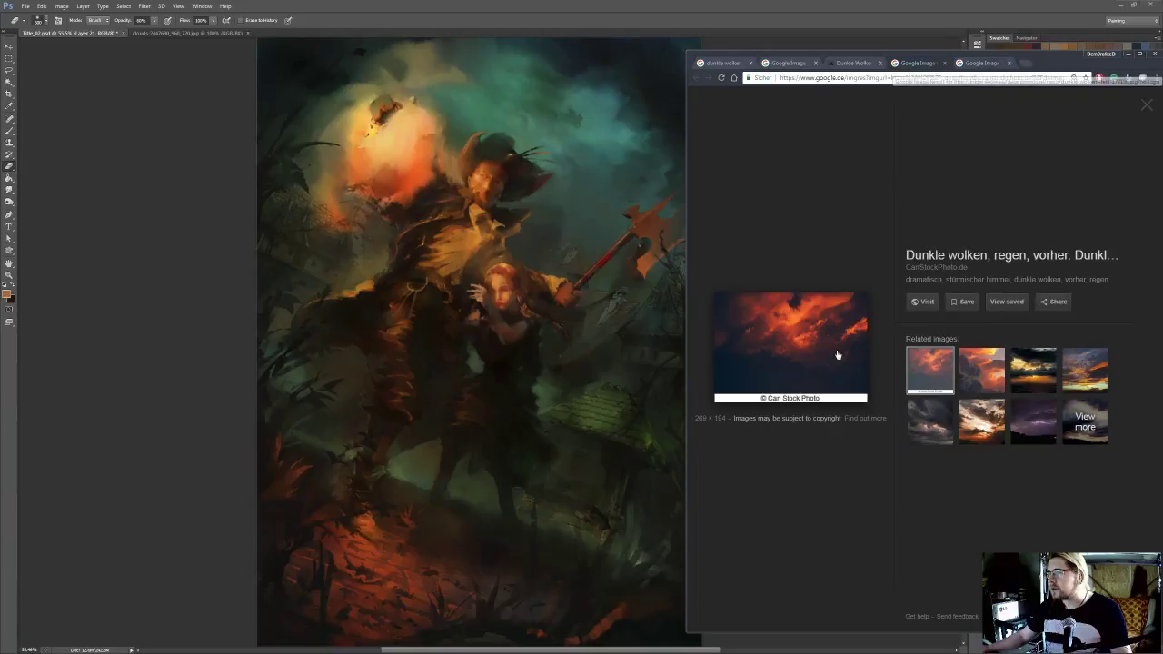
{"action": "left_click", "coordinate": [1035, 69]}
{"action": "middle_click", "coordinate": [971, 65]}
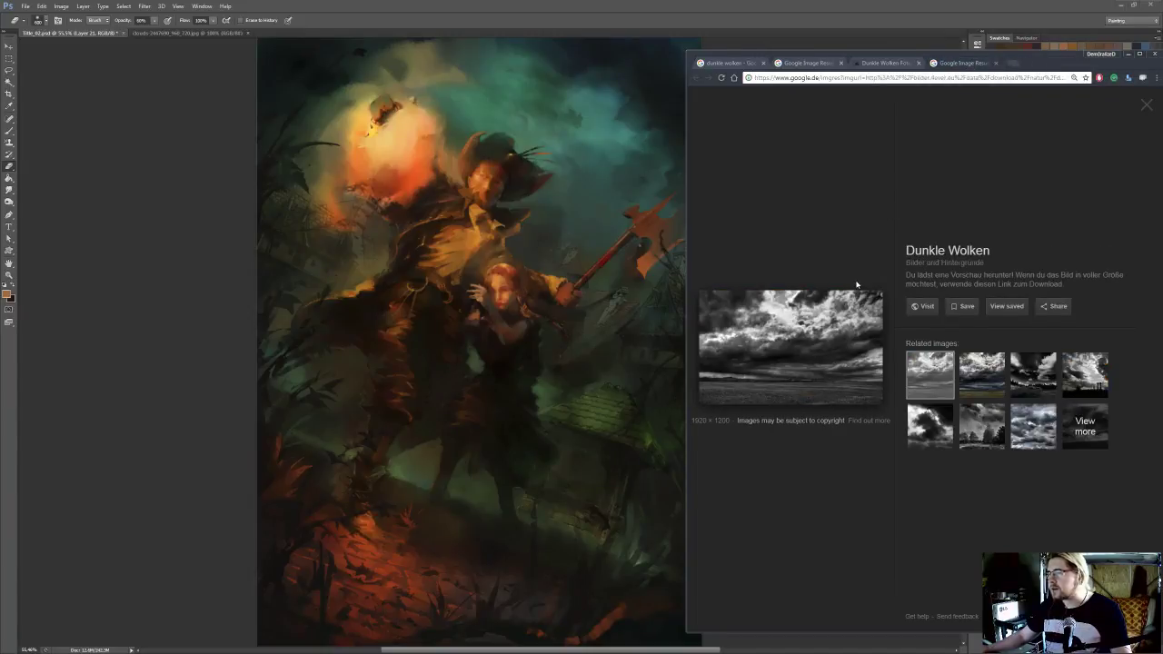
{"action": "middle_click", "coordinate": [1010, 62]}
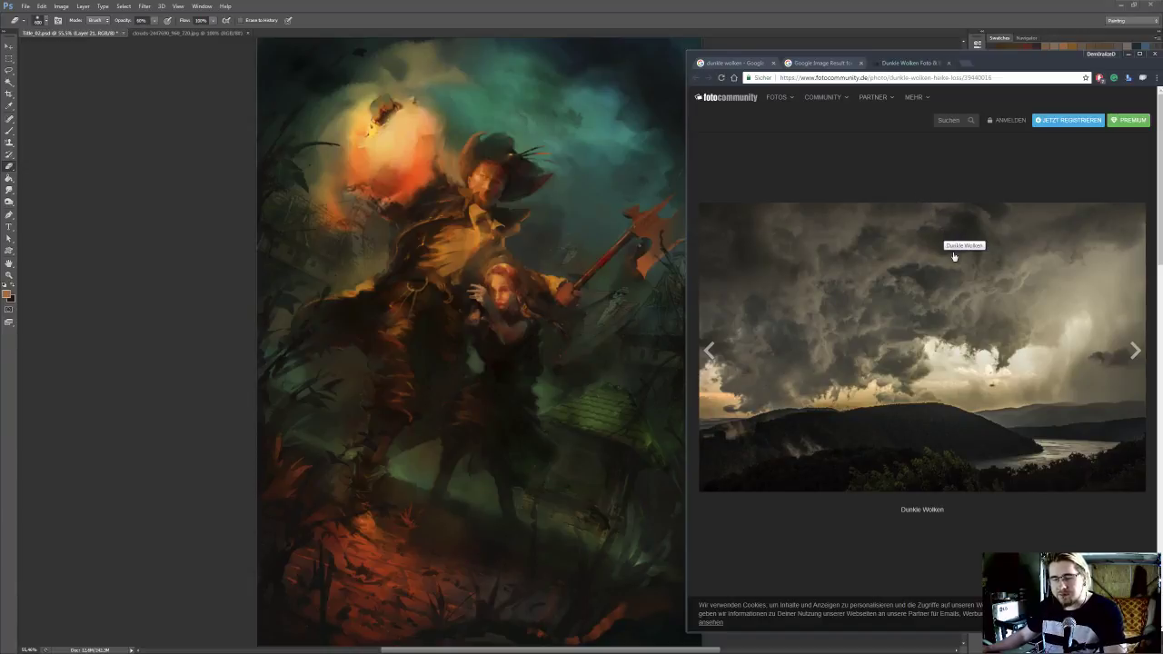
Switch to Photoshop, paste the screen capture into the painting, cut the cloud photo out of it and delete the leftover capture layer
{"action": "left_click", "coordinate": [82, 161]}
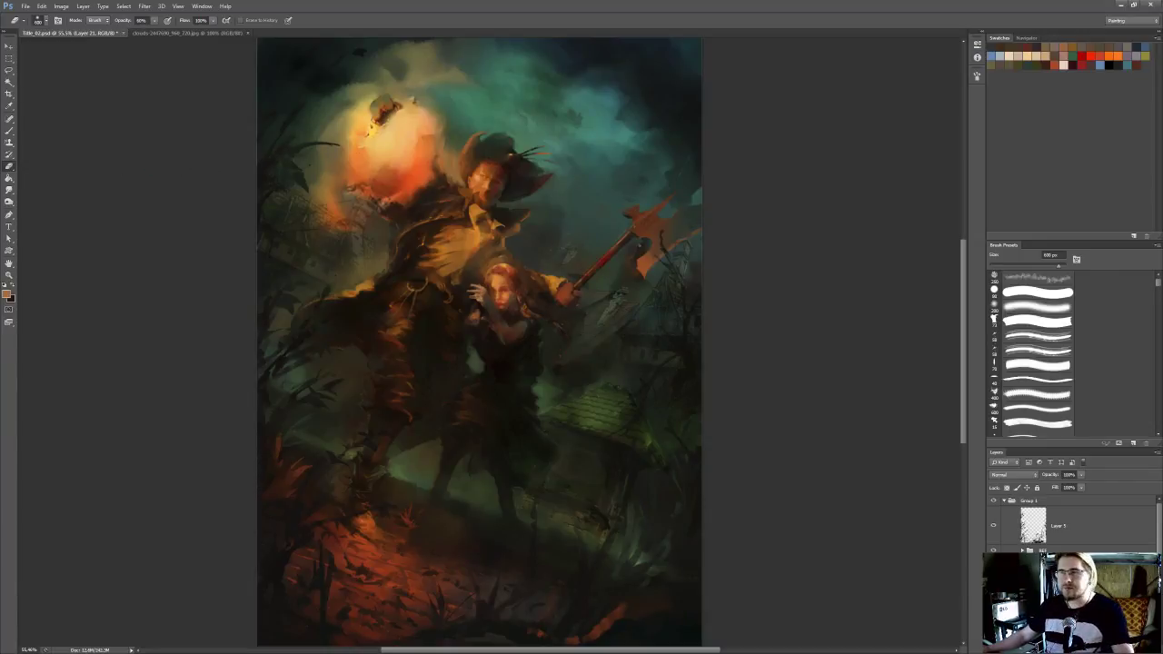
{"action": "key", "text": "ctrl+v"}
{"action": "left_click_drag", "start_coordinate": [618, 317], "coordinate": [428, 307]}
{"action": "key", "text": "m"}
{"action": "left_click_drag", "start_coordinate": [354, 267], "coordinate": [577, 397]}
{"action": "key", "text": "ctrl+x"}
{"action": "left_click", "coordinate": [1147, 649]}
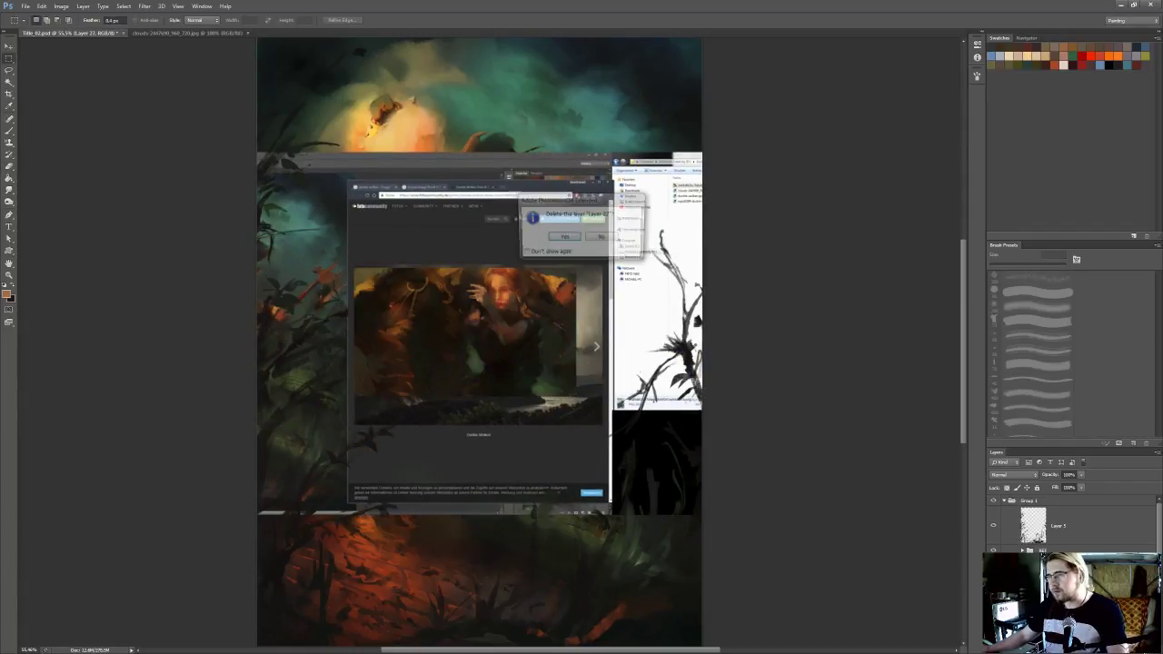
{"action": "key", "text": "Return"}
Paste the cut-out cloud photo as a layer, tilt it clockwise and place it over the painting's upper-right sky
{"action": "left_click_drag", "start_coordinate": [465, 356], "coordinate": [545, 433]}
{"action": "key", "text": "ctrl+v"}
{"action": "key", "text": "ctrl+t"}
{"action": "left_click_drag", "start_coordinate": [735, 305], "coordinate": [762, 405]}
{"action": "left_click_drag", "start_coordinate": [583, 430], "coordinate": [642, 234]}
{"action": "key", "text": "Return"}
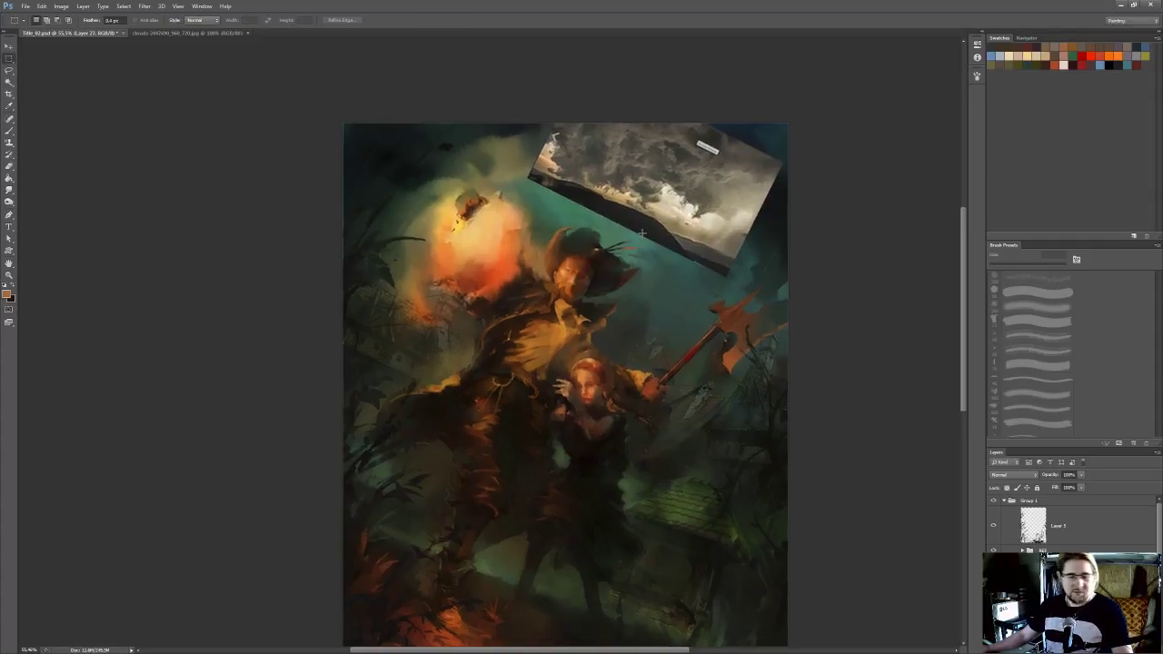
Erase the dark hills and the hard side and lower edges of the pasted cloud photo with a soft eraser
{"action": "scroll", "coordinate": [639, 251], "scroll_direction": "up", "scroll_amount": 3}
{"action": "key", "text": "e"}
{"action": "key", "text": "bracketleft"}
{"action": "key", "text": "bracketleft"}
{"action": "key", "text": "bracketleft"}
{"action": "mouse_move", "coordinate": [518, 192]}
{"action": "left_mouse_down"}
{"action": "mouse_move", "coordinate": [724, 297]}
{"action": "mouse_move", "coordinate": [485, 198]}
{"action": "left_mouse_up"}
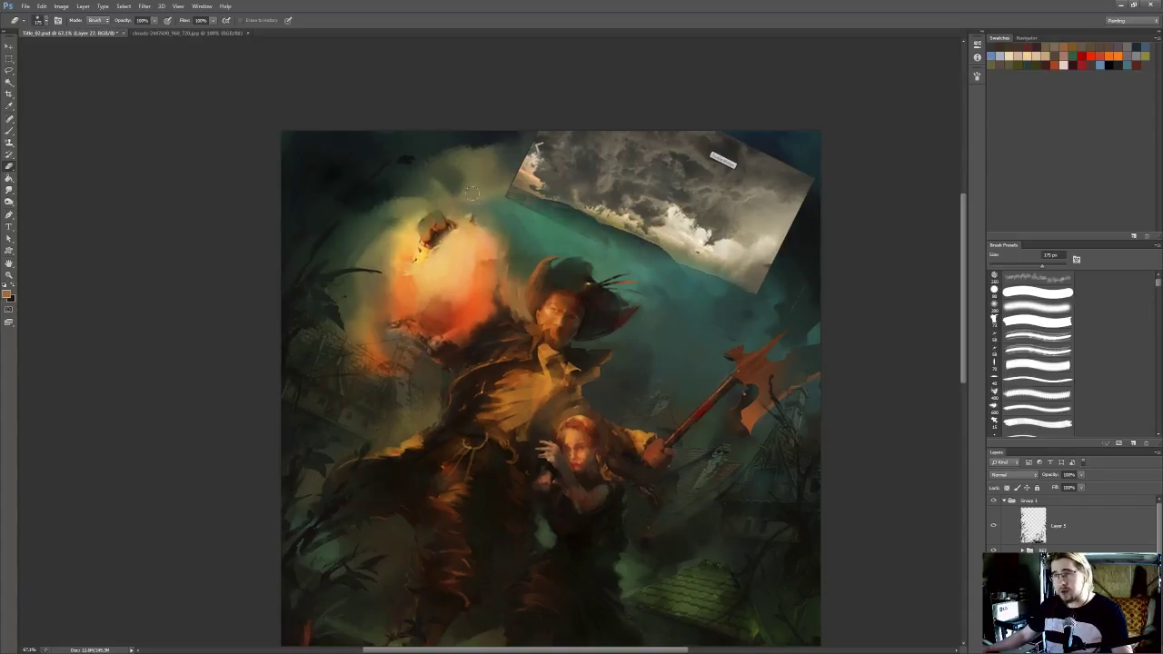
{"action": "mouse_move", "coordinate": [580, 221]}
{"action": "left_mouse_down"}
{"action": "mouse_move", "coordinate": [701, 265]}
{"action": "mouse_move", "coordinate": [687, 279]}
{"action": "left_mouse_up"}
{"action": "key", "text": "bracketright"}
{"action": "key", "text": "bracketright"}
{"action": "mouse_move", "coordinate": [527, 238]}
{"action": "left_mouse_down"}
{"action": "mouse_move", "coordinate": [740, 312]}
{"action": "mouse_move", "coordinate": [820, 228]}
{"action": "left_mouse_up"}
{"action": "key", "text": "bracketleft"}
{"action": "left_click_drag", "start_coordinate": [534, 214], "coordinate": [549, 189]}
{"action": "left_click_drag", "start_coordinate": [582, 264], "coordinate": [563, 260]}
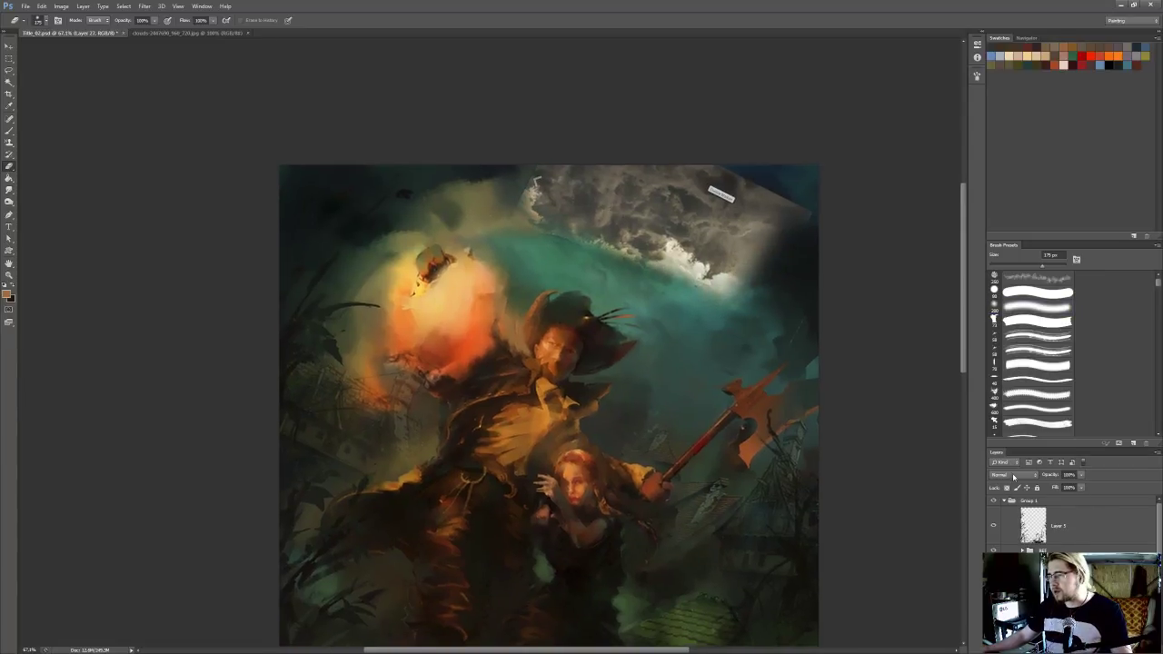
Compare light blend modes for the cloud layer and set it to Soft Light
{"action": "left_click", "coordinate": [1013, 475]}
{"action": "left_click", "coordinate": [1010, 356]}
{"action": "key", "text": "Down"}
{"action": "key", "text": "Down"}
{"action": "key", "text": "Up"}
{"action": "key", "text": "Up"}
{"action": "key", "text": "Down"}
{"action": "key", "text": "Down"}
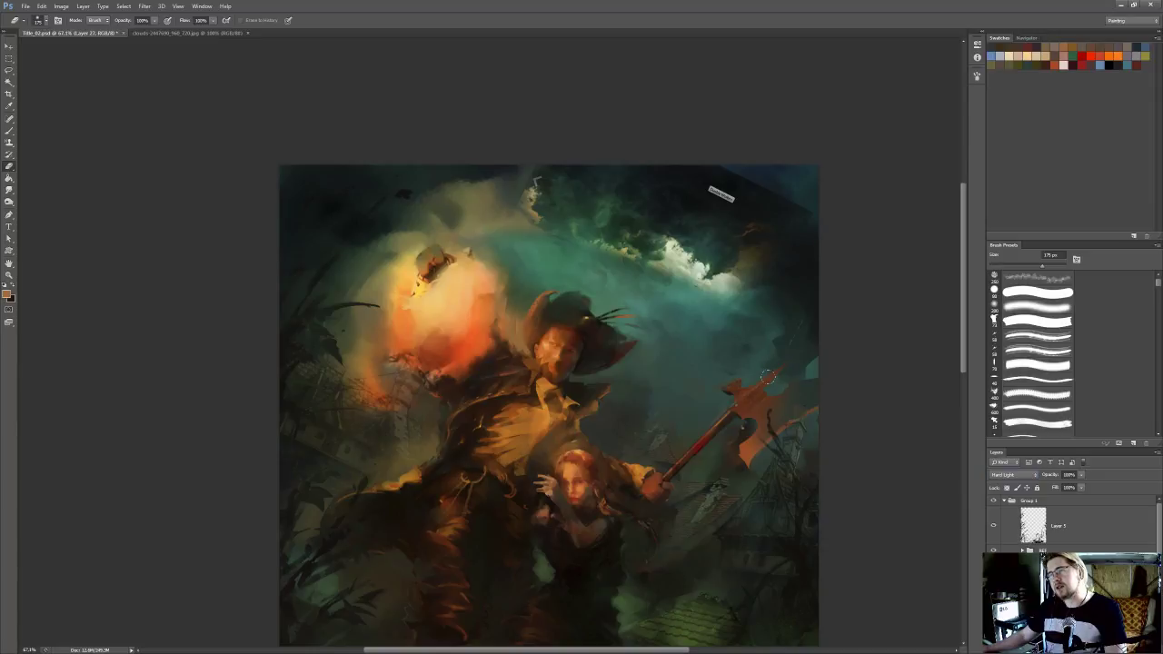
{"action": "key", "text": "Up"}
{"action": "key", "text": "Down"}
{"action": "key", "text": "Up"}
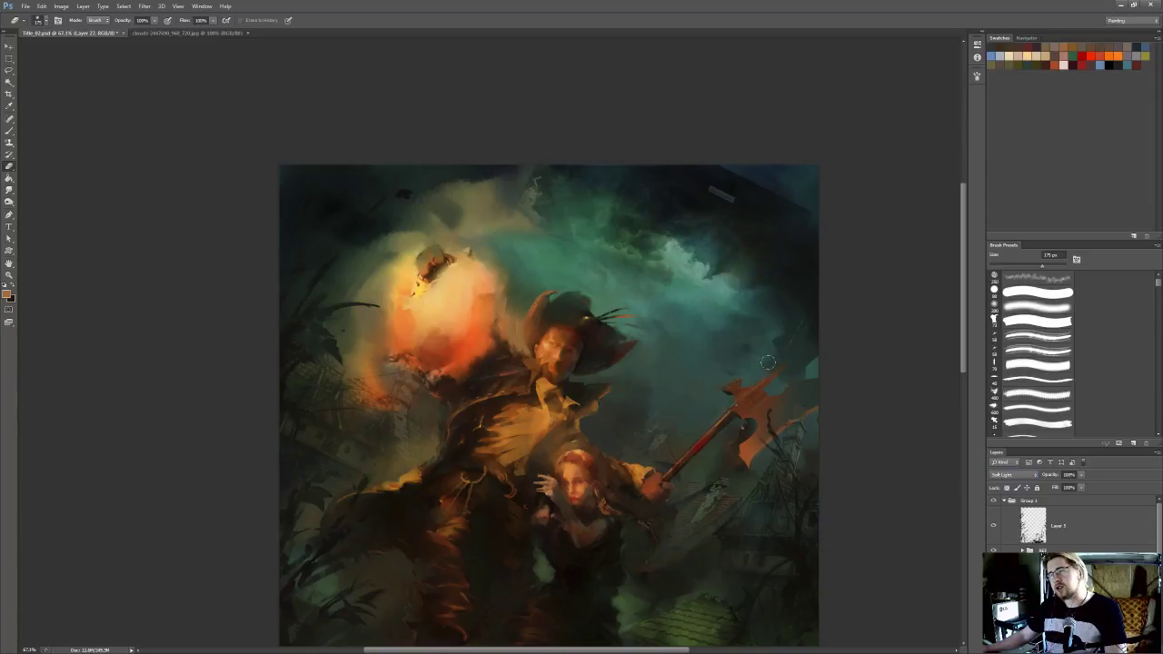
Rotate the cloud layer slightly and shift it to fit the sky in the painting's upper-right area
{"action": "scroll", "coordinate": [712, 352], "scroll_direction": "down", "scroll_amount": 3}
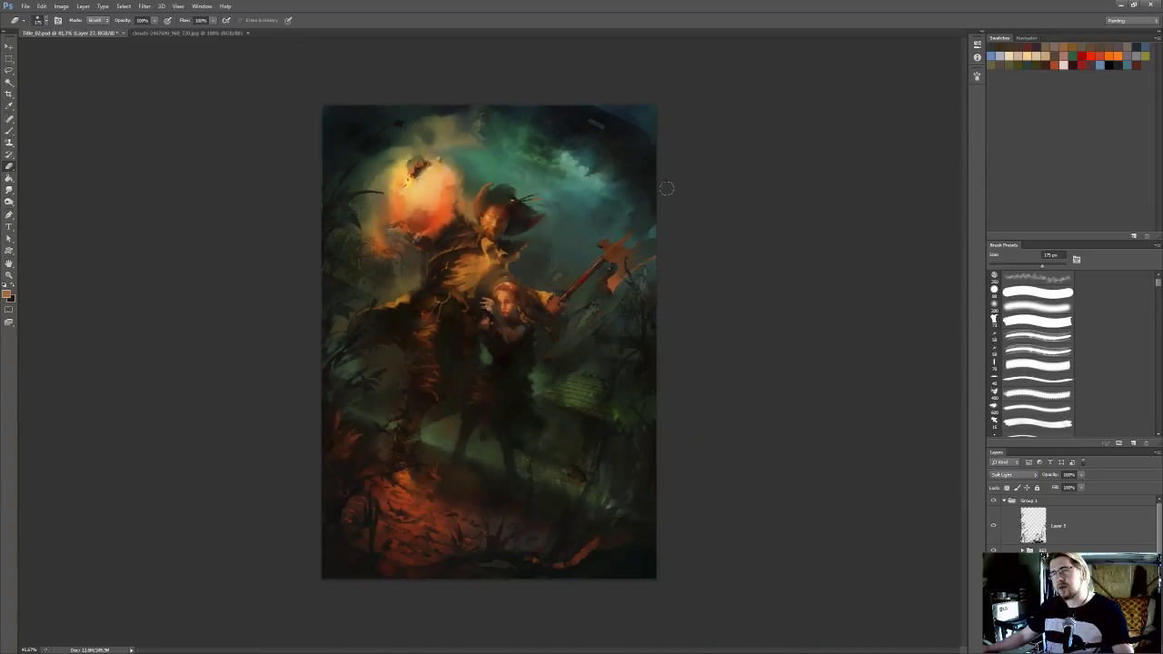
{"action": "key", "text": "ctrl+t"}
{"action": "left_click_drag", "start_coordinate": [705, 122], "coordinate": [698, 99]}
{"action": "left_click_drag", "start_coordinate": [602, 138], "coordinate": [595, 142]}
{"action": "key", "text": "Return"}
{"action": "scroll", "coordinate": [757, 276], "scroll_direction": "down", "scroll_amount": 3}
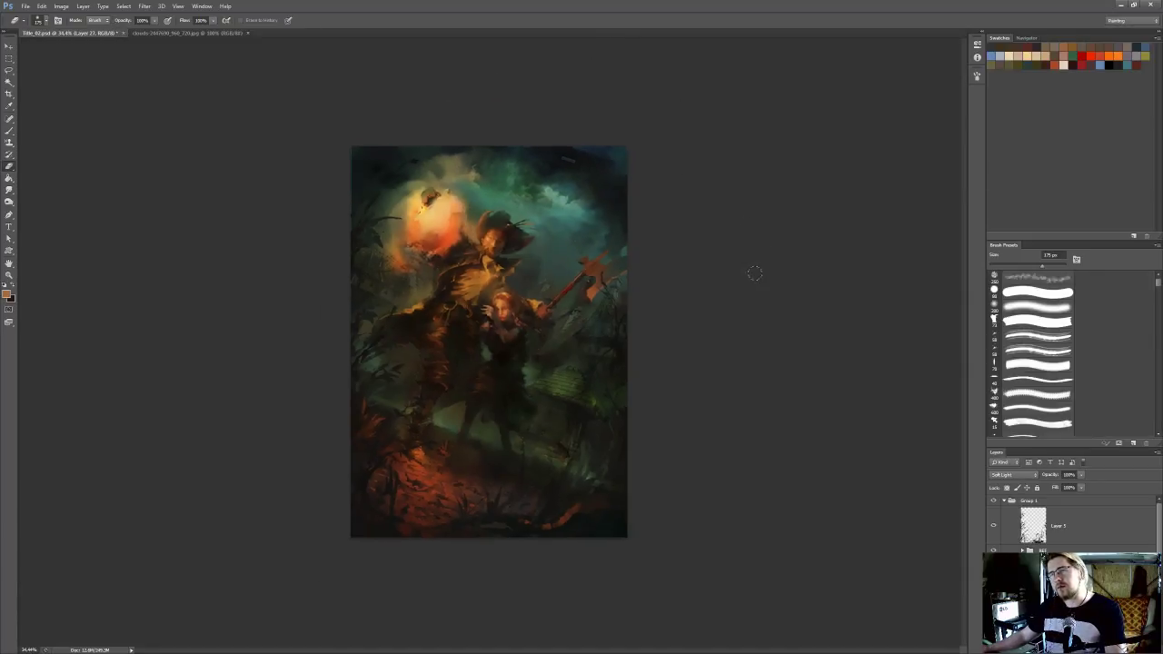
Erase the caption label and the remaining hard upper-right edge from the cloud layer with a larger eraser
{"action": "scroll", "coordinate": [672, 136], "scroll_direction": "up", "scroll_amount": 3}
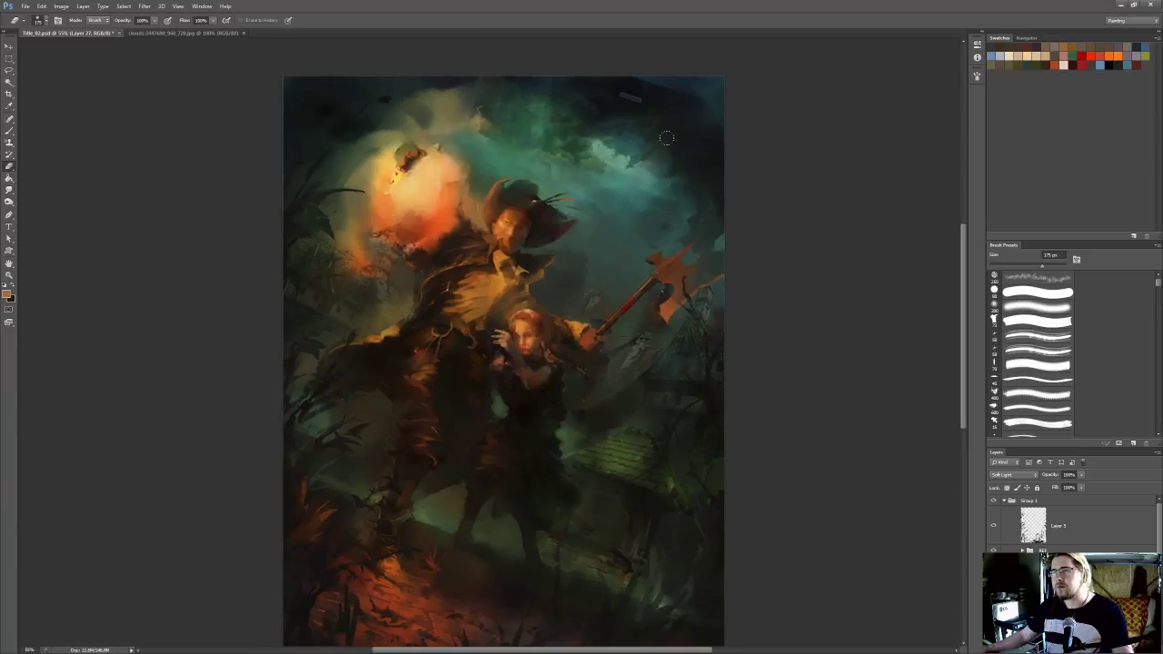
{"action": "key", "text": "bracketright"}
{"action": "key", "text": "bracketright"}
{"action": "key", "text": "bracketright"}
{"action": "key", "text": "bracketright"}
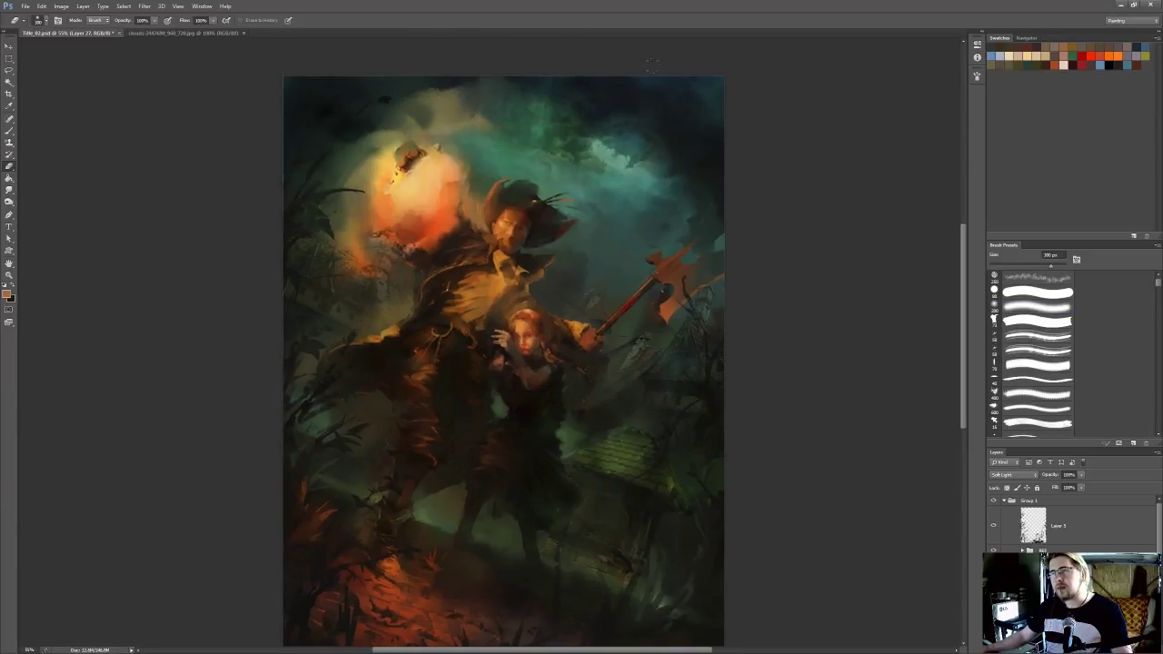
Warp the cloud layer so its bright cloud band curves with the sky above the hat
{"action": "scroll", "coordinate": [721, 160], "scroll_direction": "down", "scroll_amount": 2}
{"action": "scroll", "coordinate": [825, 351], "scroll_direction": "down", "scroll_amount": 1}
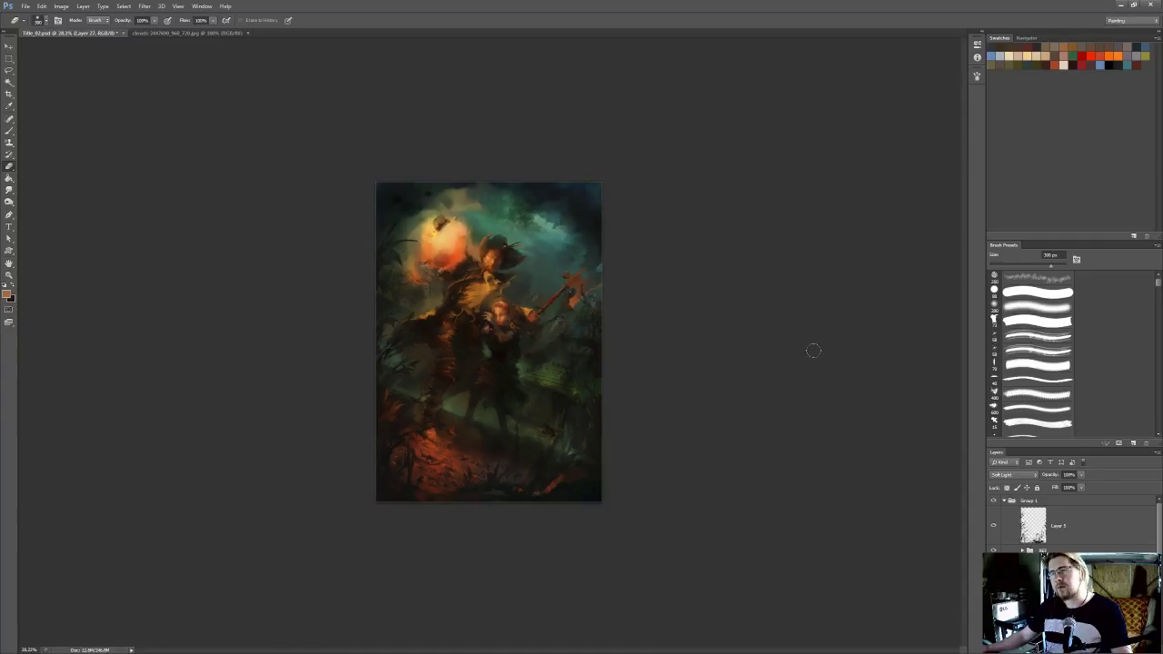
{"action": "scroll", "coordinate": [515, 309], "scroll_direction": "up", "scroll_amount": 3}
{"action": "key", "text": "ctrl+t"}
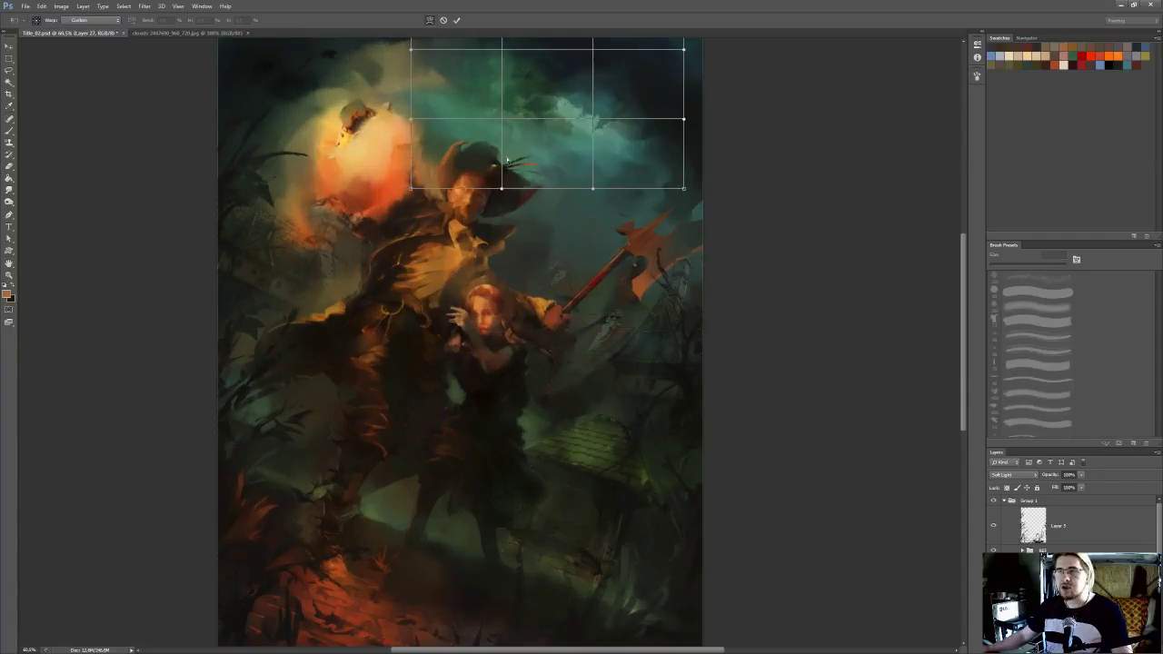
{"action": "left_click_drag", "start_coordinate": [511, 143], "coordinate": [496, 151]}
{"action": "mouse_move", "coordinate": [598, 110]}
{"action": "left_mouse_down"}
{"action": "mouse_move", "coordinate": [589, 101]}
{"action": "mouse_move", "coordinate": [601, 102]}
{"action": "left_mouse_up"}
{"action": "left_click_drag", "start_coordinate": [440, 136], "coordinate": [396, 178]}
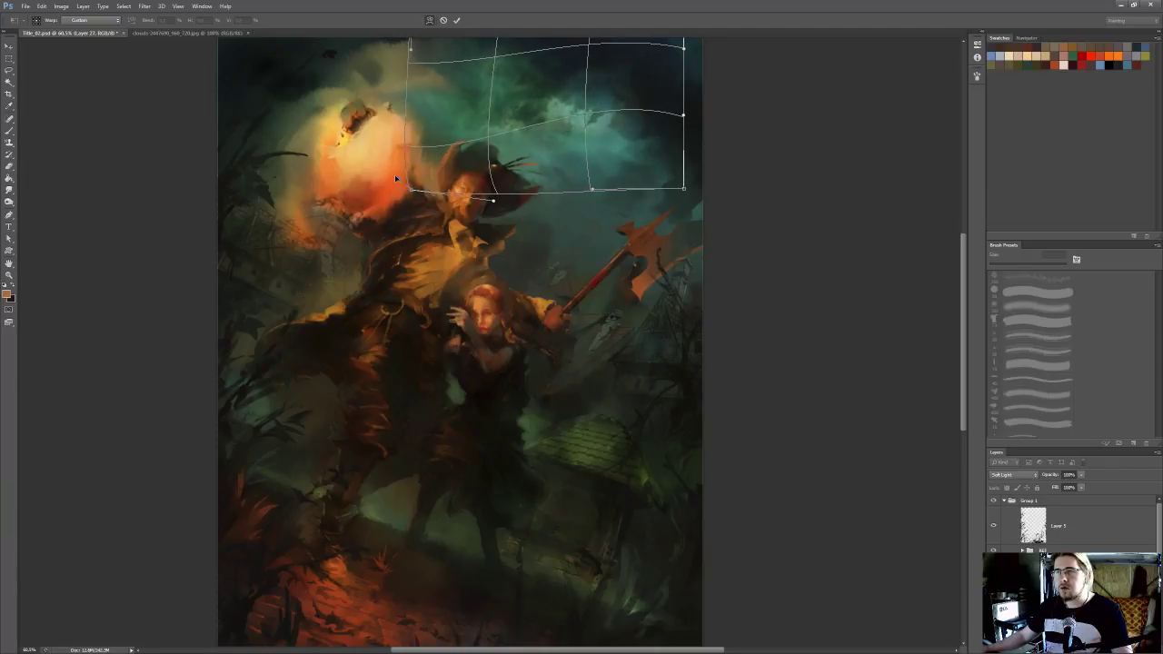
{"action": "left_click_drag", "start_coordinate": [494, 145], "coordinate": [589, 146]}
{"action": "key", "text": "Return"}
{"action": "scroll", "coordinate": [620, 127], "scroll_direction": "down", "scroll_amount": 2}
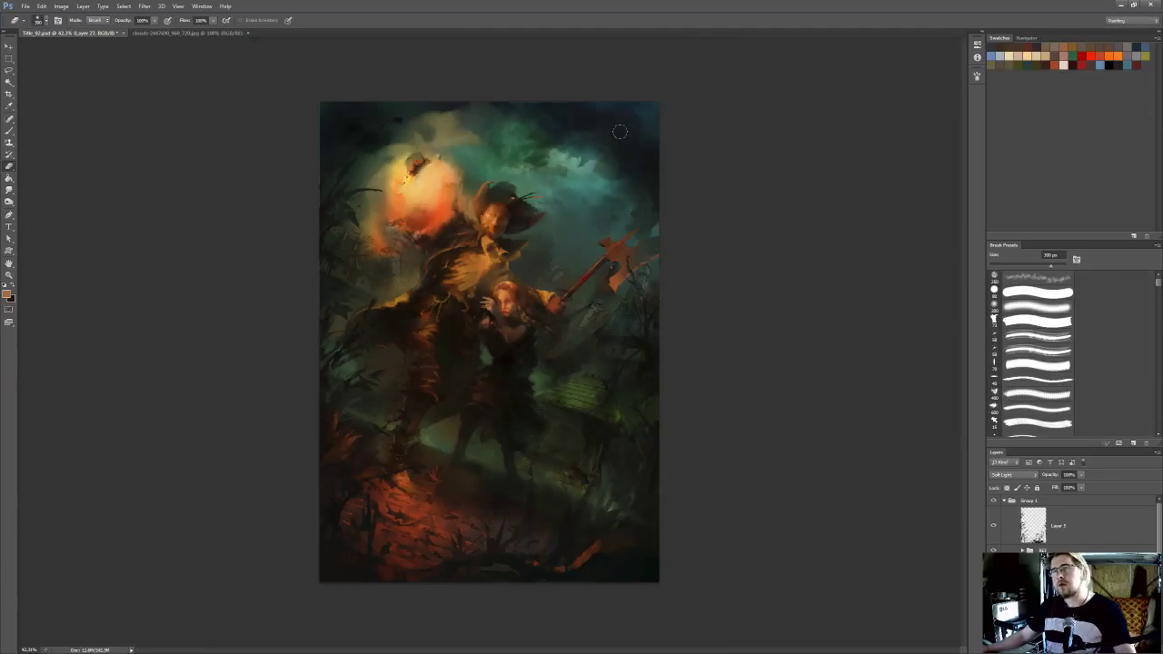
{"action": "scroll", "coordinate": [678, 210], "scroll_direction": "down", "scroll_amount": 1}
{"action": "left_click_drag", "start_coordinate": [582, 197], "coordinate": [538, 216]}
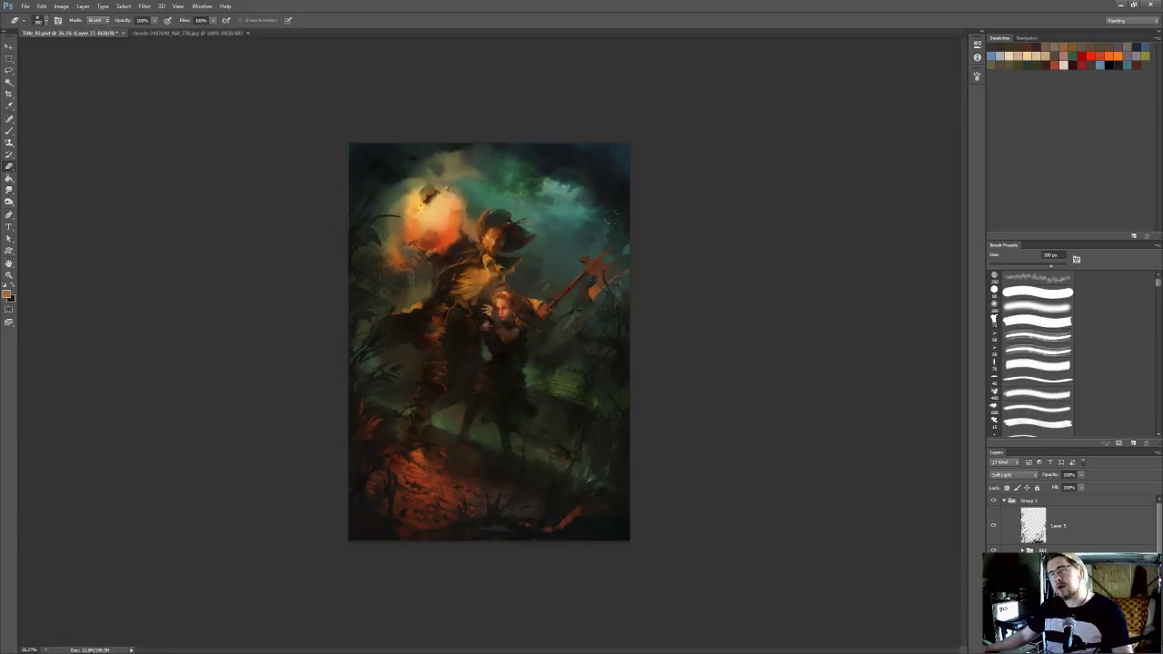
{"action": "scroll", "coordinate": [641, 242], "scroll_direction": "down", "scroll_amount": 2}
{"action": "scroll", "coordinate": [641, 242], "scroll_direction": "up", "scroll_amount": 5}
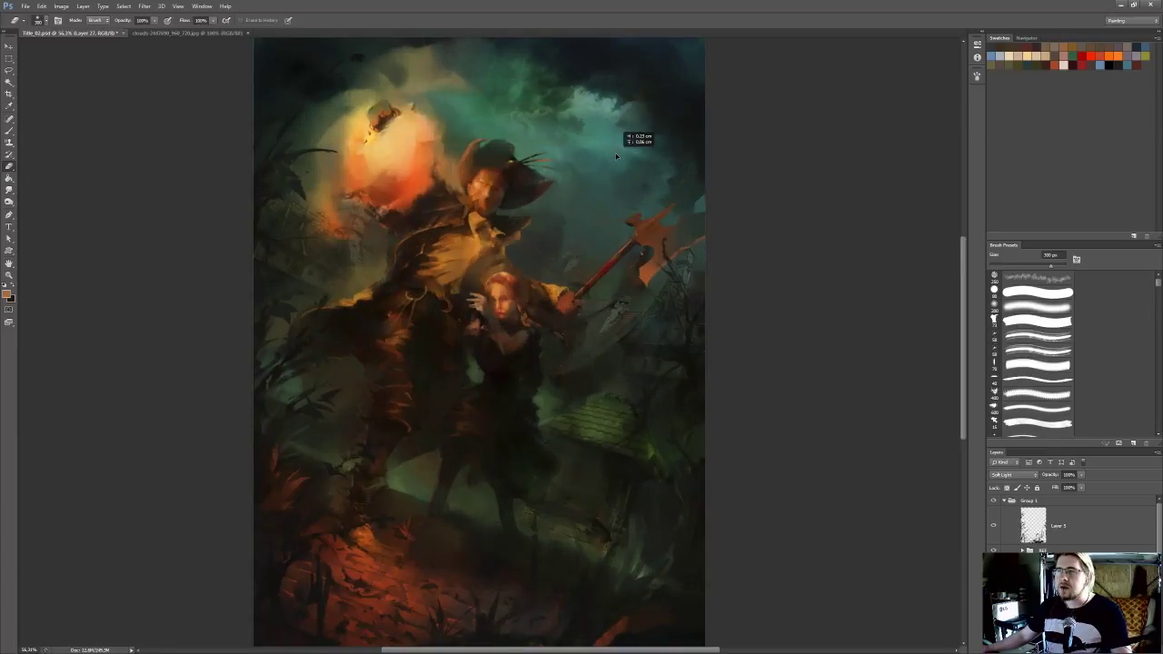
{"action": "left_click_drag", "start_coordinate": [542, 138], "coordinate": [588, 225]}
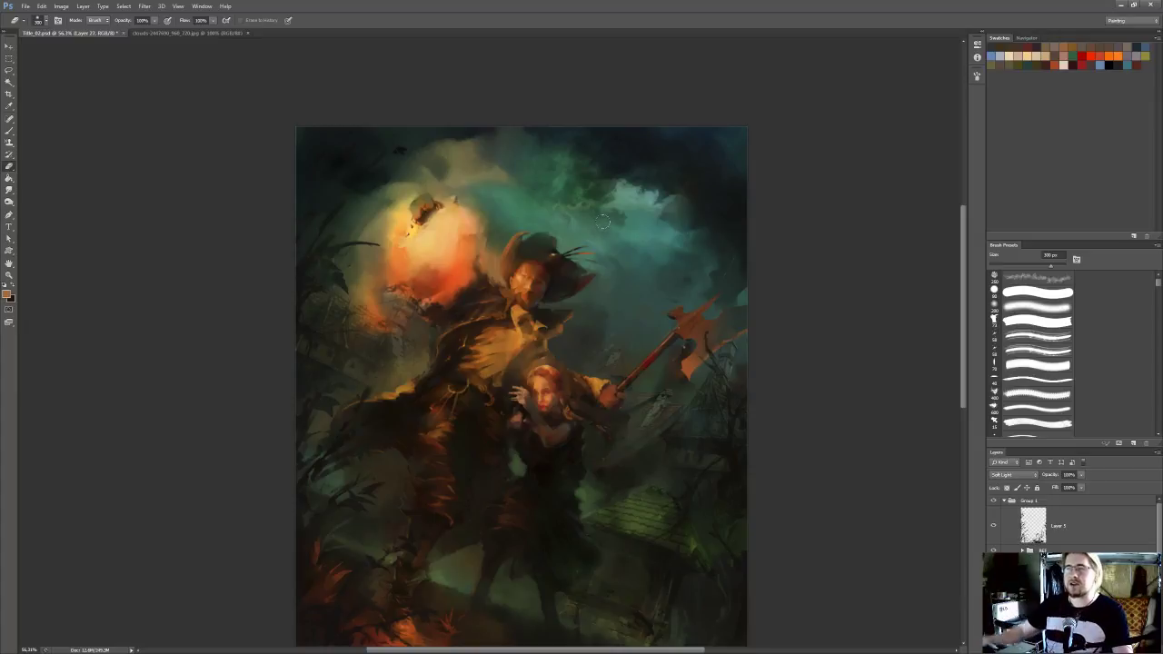
{"action": "scroll", "coordinate": [763, 340], "scroll_direction": "down", "scroll_amount": 4}
{"action": "scroll", "coordinate": [588, 309], "scroll_direction": "up", "scroll_amount": 4}
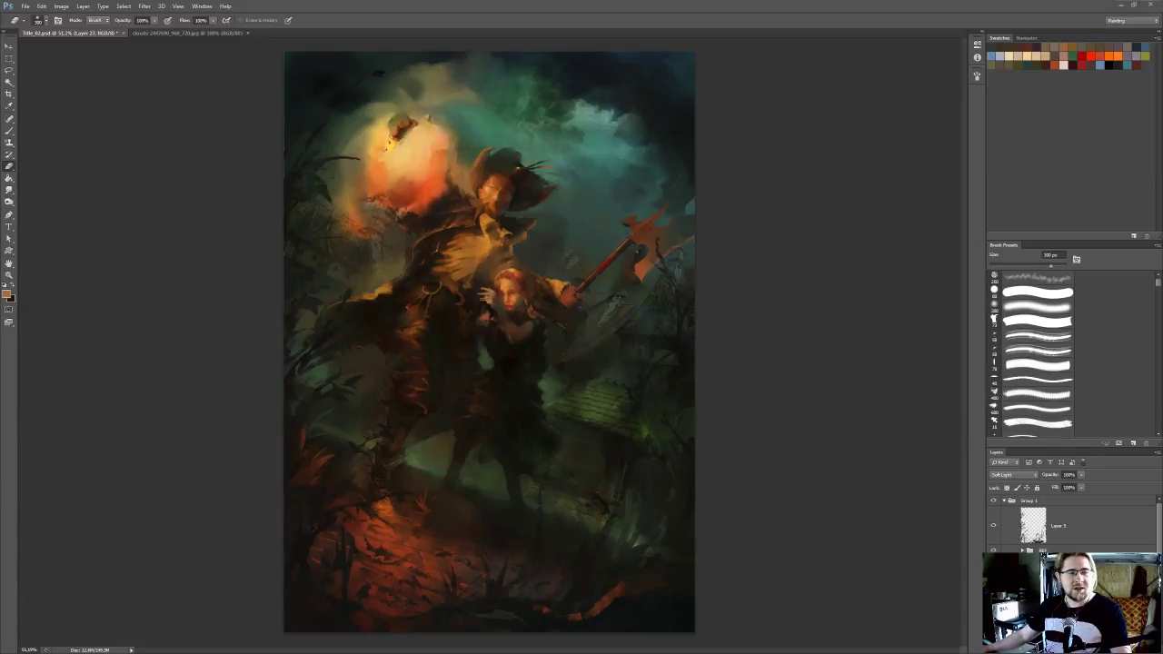
Switch to Chrome and close the leftover image-result tabs beside the "dunkle wolken" search
{"action": "key", "text": "alt+Tab"}
{"action": "middle_click", "coordinate": [928, 63]}
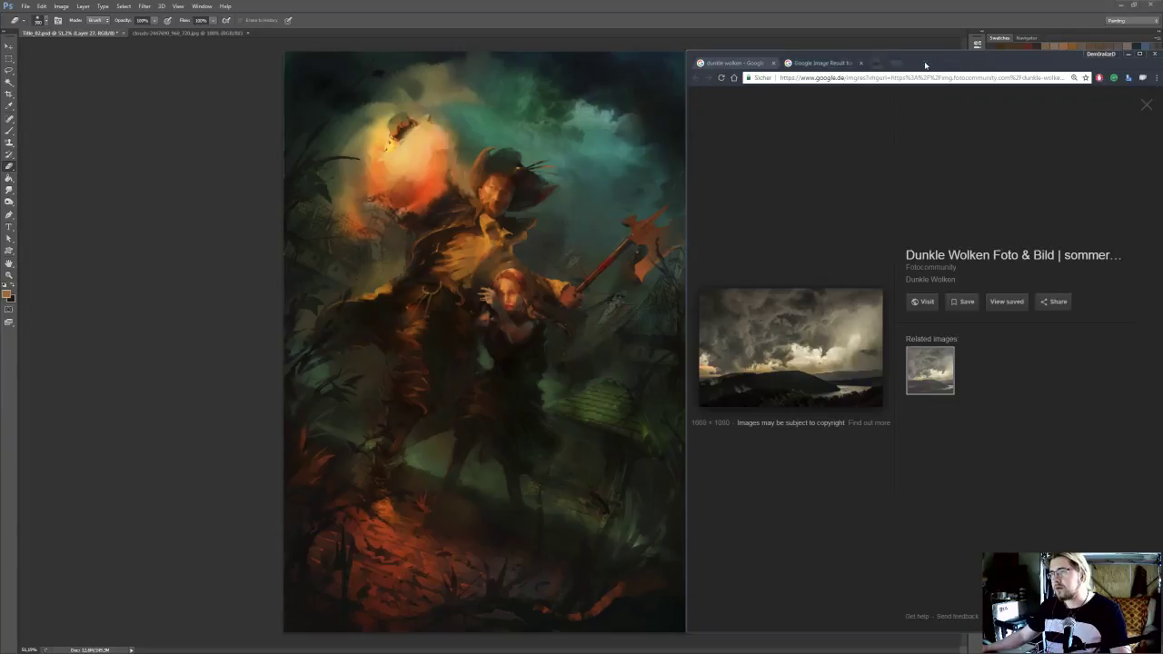
{"action": "middle_click", "coordinate": [835, 61]}
Browse the "dunkle wolken" image results and open the dark cloud photo with the flags in a new tab
{"action": "scroll", "coordinate": [902, 299], "scroll_direction": "down", "scroll_amount": 6}
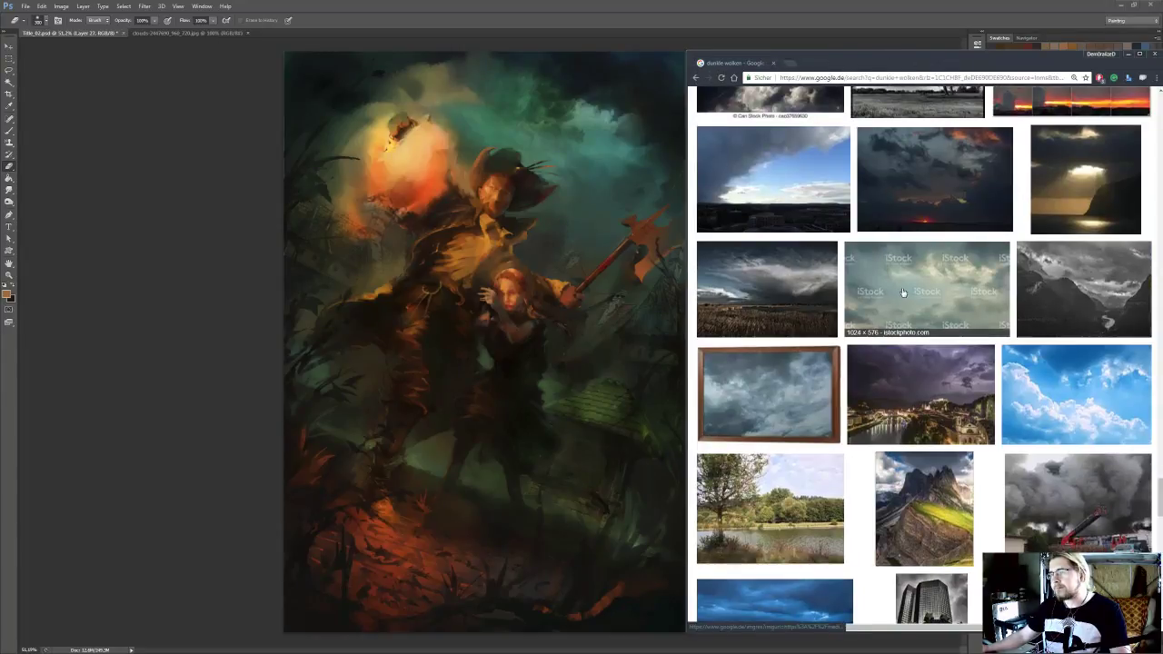
{"action": "scroll", "coordinate": [902, 300], "scroll_direction": "down", "scroll_amount": 2}
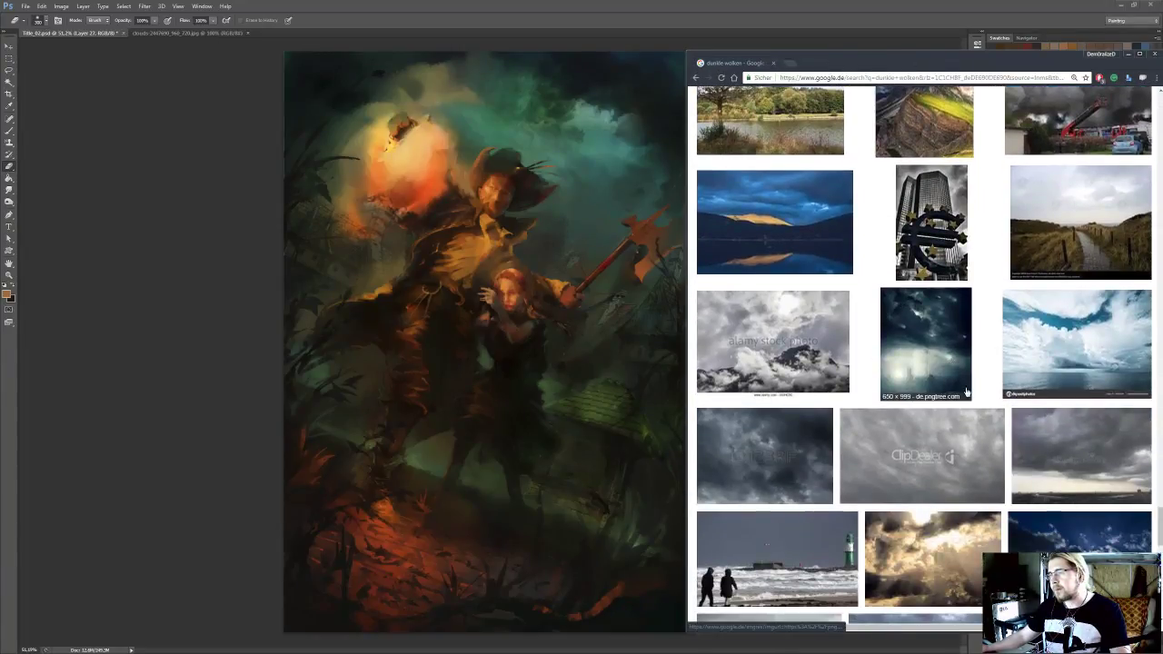
{"action": "scroll", "coordinate": [967, 392], "scroll_direction": "down", "scroll_amount": 5}
{"action": "scroll", "coordinate": [966, 429], "scroll_direction": "down", "scroll_amount": 3}
{"action": "scroll", "coordinate": [966, 429], "scroll_direction": "down", "scroll_amount": 2}
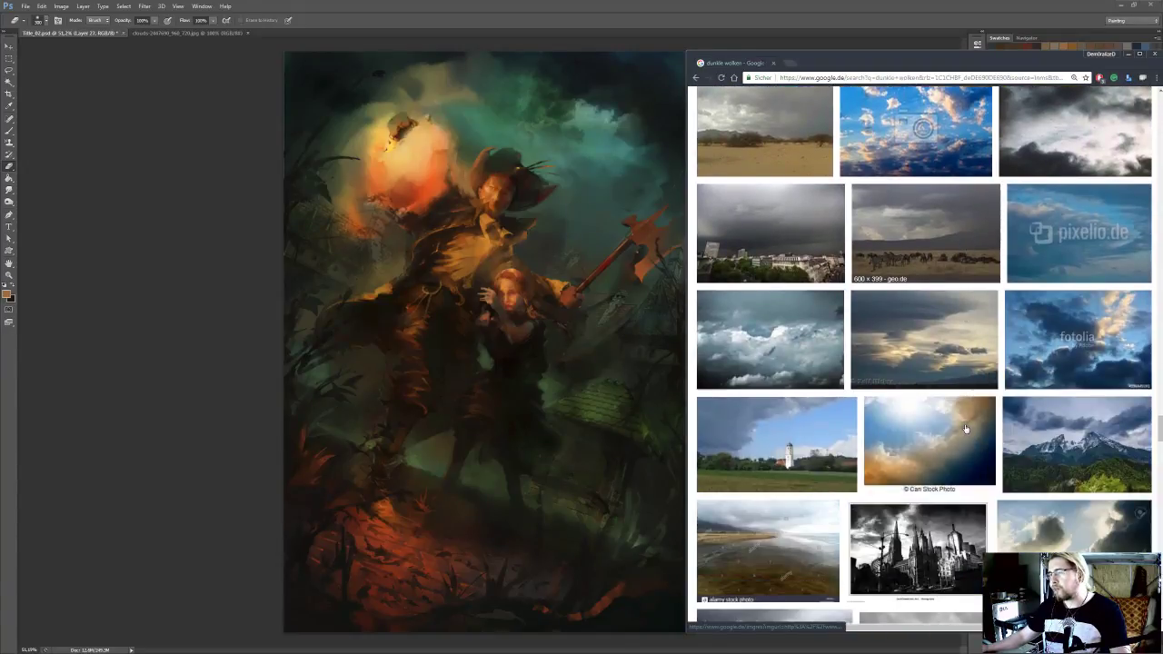
{"action": "scroll", "coordinate": [966, 429], "scroll_direction": "down", "scroll_amount": 2}
{"action": "scroll", "coordinate": [965, 428], "scroll_direction": "down", "scroll_amount": 6}
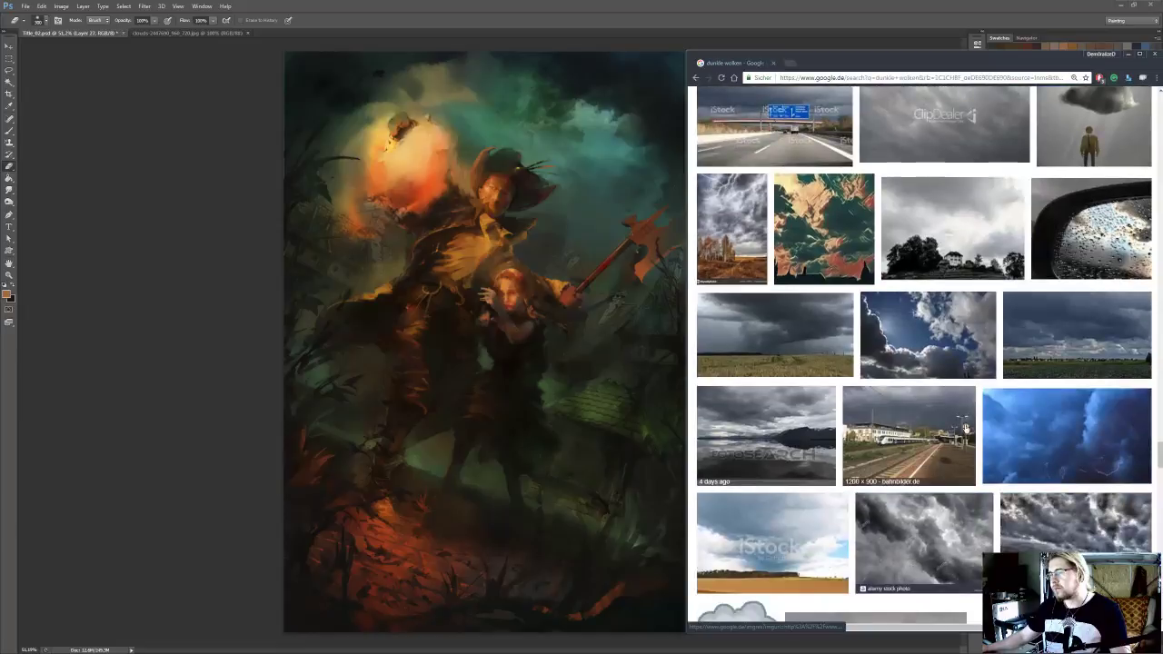
{"action": "scroll", "coordinate": [965, 428], "scroll_direction": "down", "scroll_amount": 12}
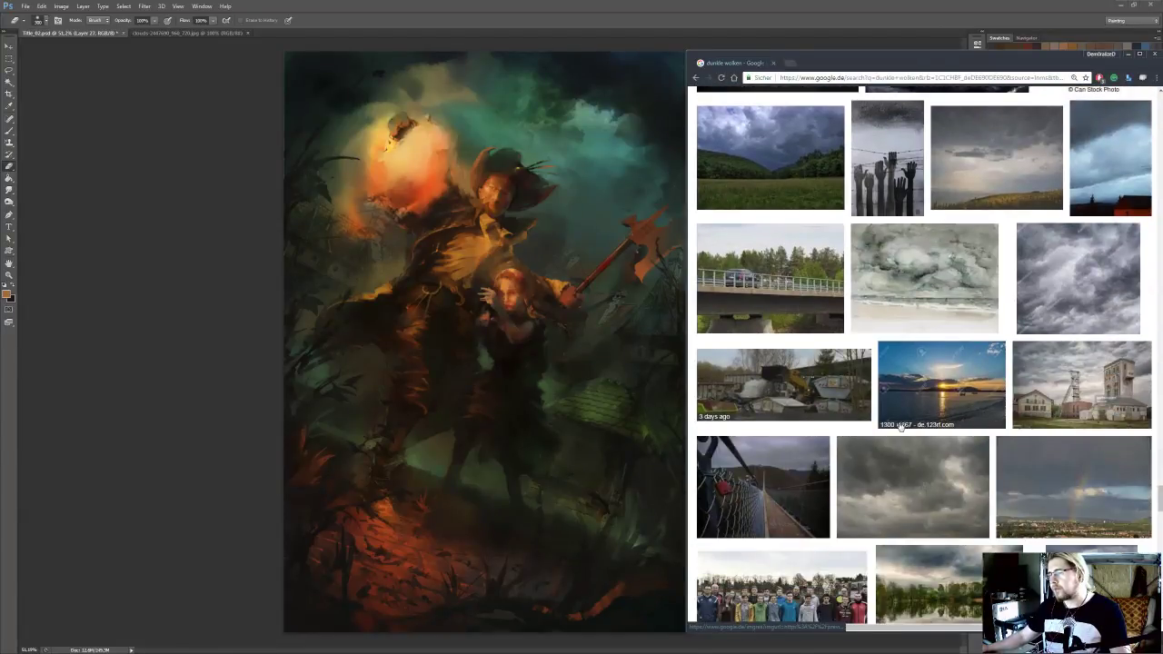
{"action": "scroll", "coordinate": [965, 428], "scroll_direction": "down", "scroll_amount": 6}
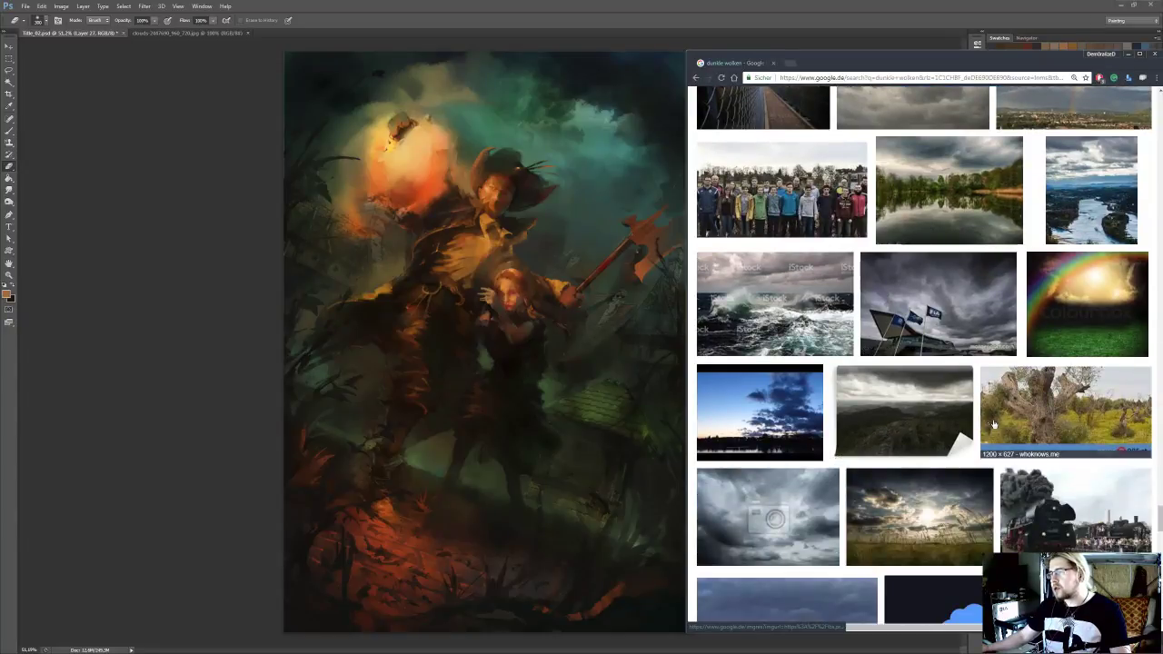
{"action": "right_click", "coordinate": [971, 316]}
{"action": "left_click", "coordinate": [978, 320]}
Search further through the cloud image results and open the swirling dark teal cloud photo in a new tab
{"action": "scroll", "coordinate": [939, 367], "scroll_direction": "down", "scroll_amount": 2}
{"action": "scroll", "coordinate": [942, 380], "scroll_direction": "down", "scroll_amount": 3}
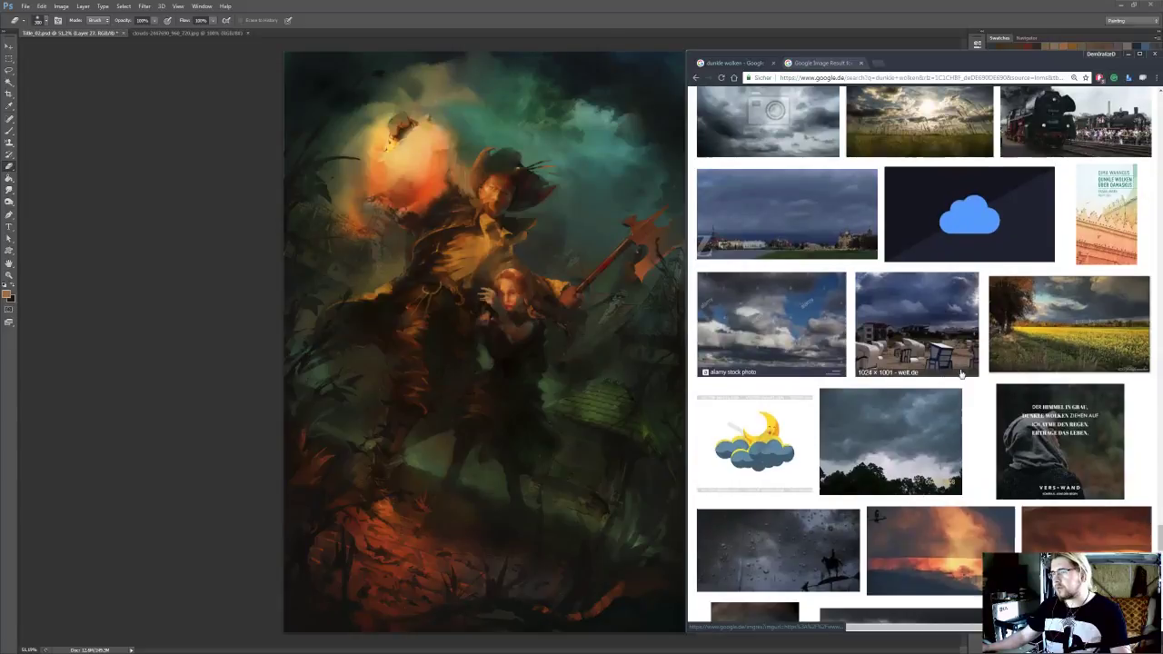
{"action": "scroll", "coordinate": [964, 374], "scroll_direction": "down", "scroll_amount": 3}
{"action": "scroll", "coordinate": [1064, 373], "scroll_direction": "down", "scroll_amount": 2}
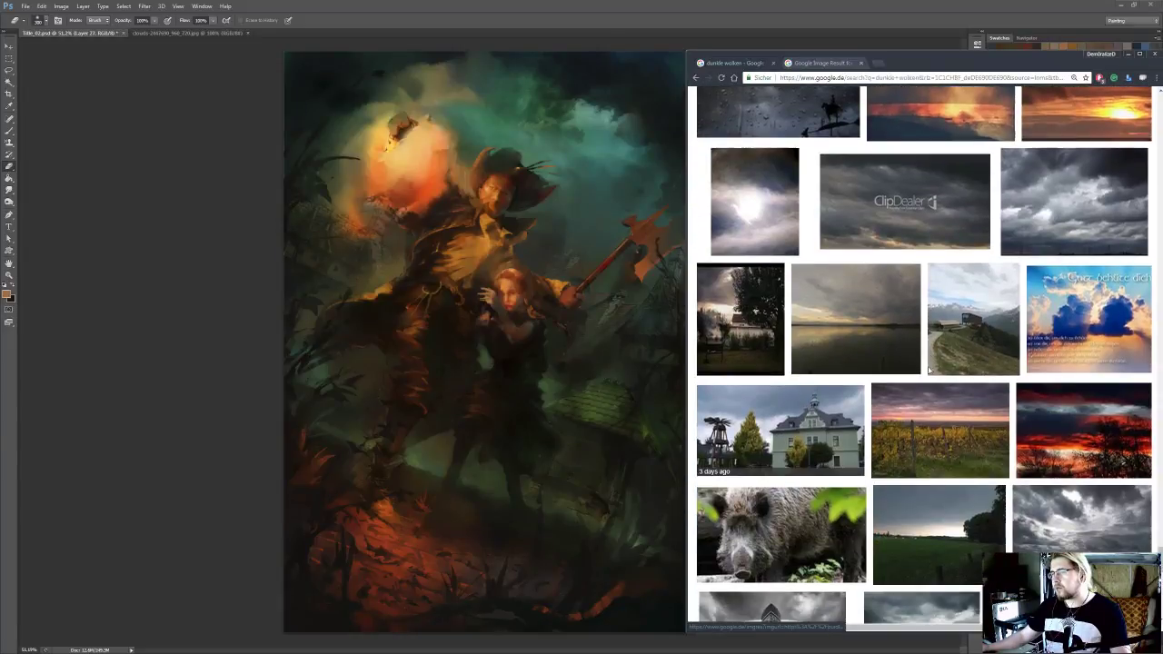
{"action": "scroll", "coordinate": [1049, 355], "scroll_direction": "down", "scroll_amount": 2}
{"action": "scroll", "coordinate": [1008, 361], "scroll_direction": "down", "scroll_amount": 2}
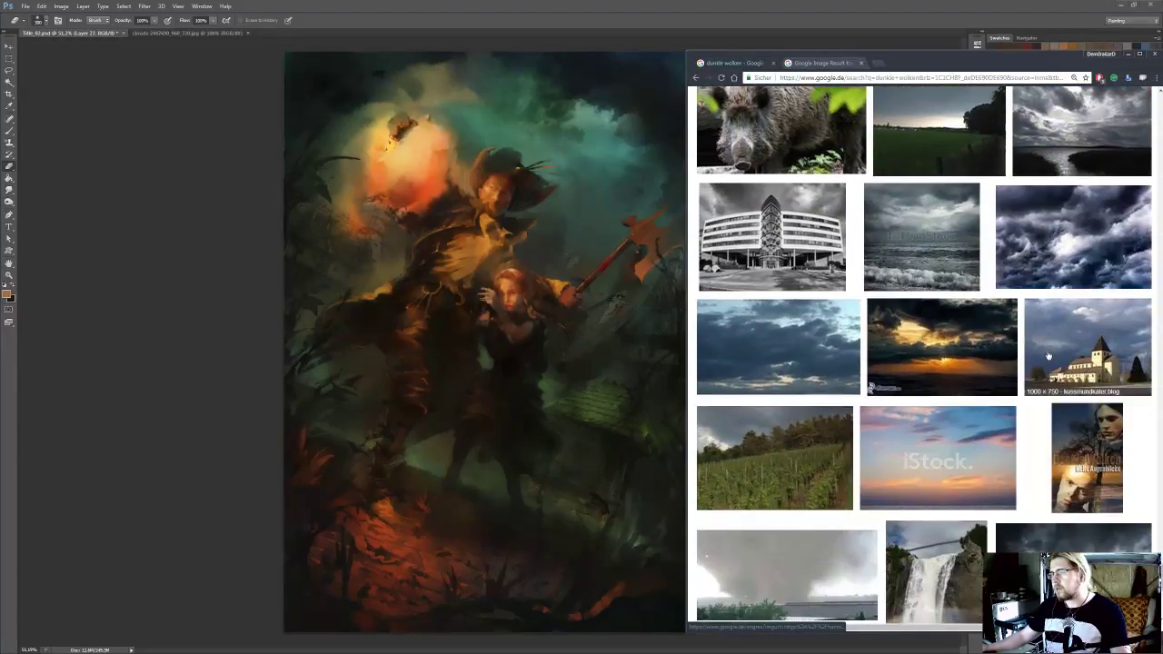
{"action": "scroll", "coordinate": [963, 364], "scroll_direction": "down", "scroll_amount": 3}
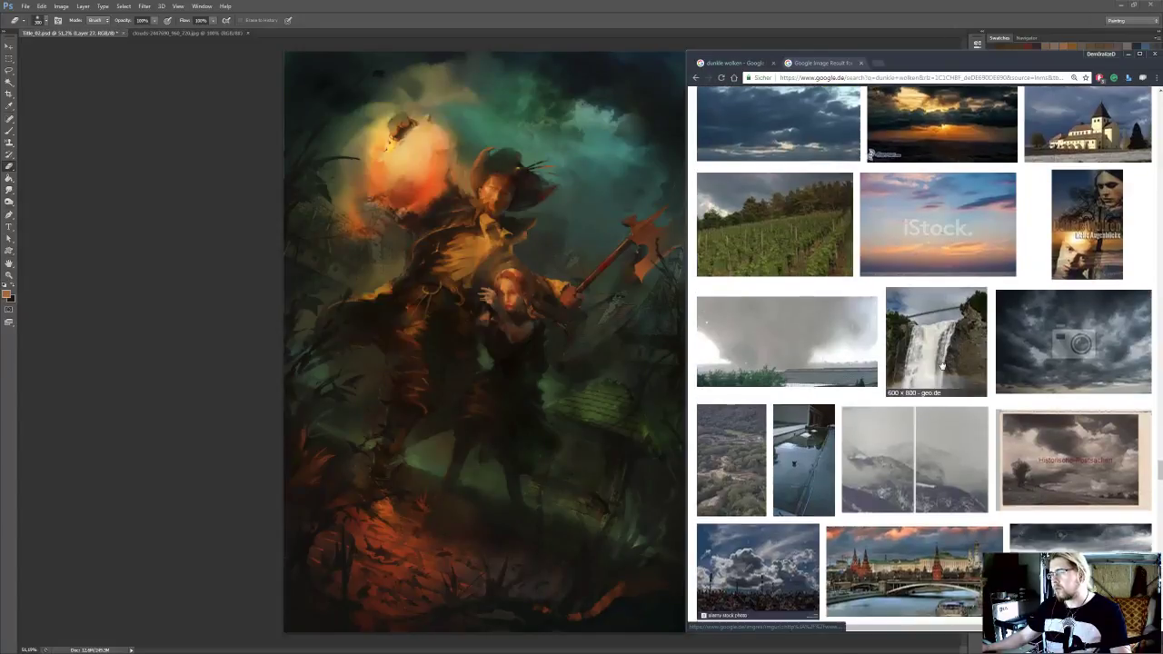
{"action": "scroll", "coordinate": [943, 361], "scroll_direction": "down", "scroll_amount": 2}
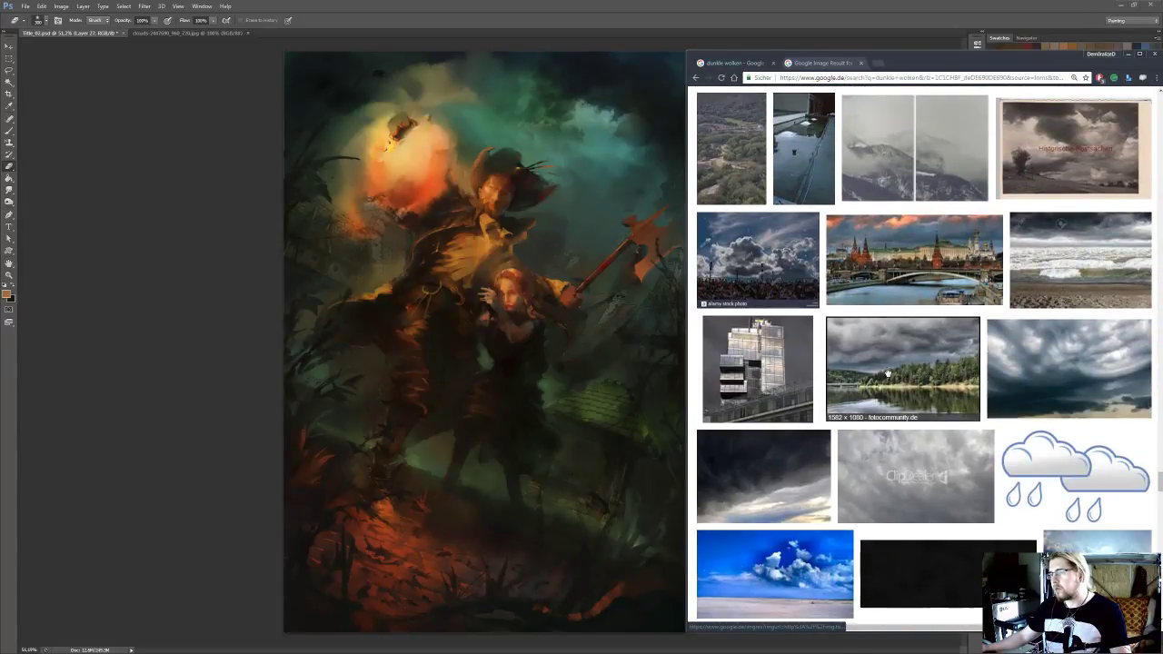
{"action": "right_click", "coordinate": [1038, 358]}
{"action": "left_click", "coordinate": [1055, 364]}
Open the blue-grey storm cloud photo from the image results further down in a new tab
{"action": "scroll", "coordinate": [909, 371], "scroll_direction": "down", "scroll_amount": 4}
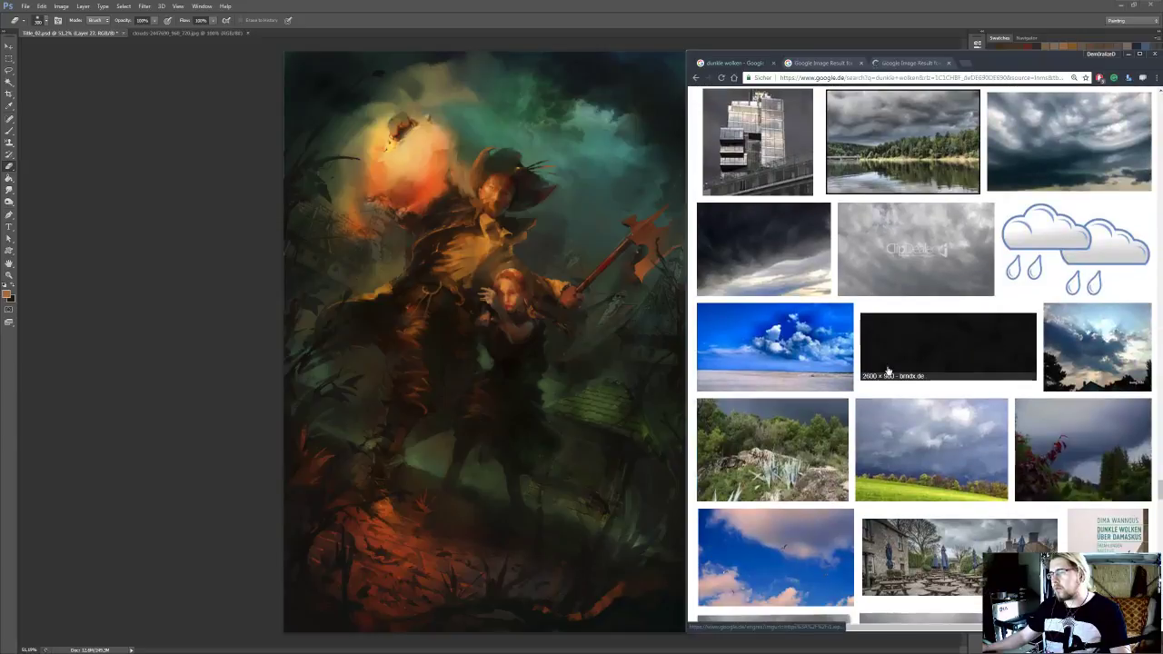
{"action": "scroll", "coordinate": [891, 374], "scroll_direction": "down", "scroll_amount": 2}
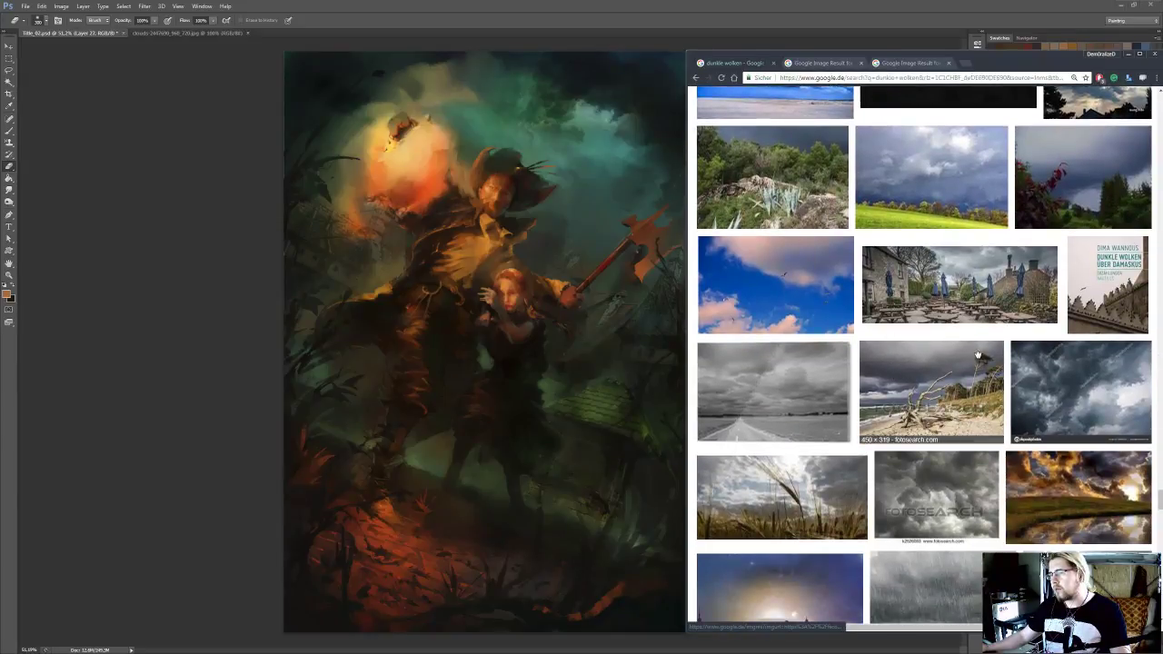
{"action": "right_click", "coordinate": [1118, 391]}
{"action": "left_click", "coordinate": [1120, 400]}
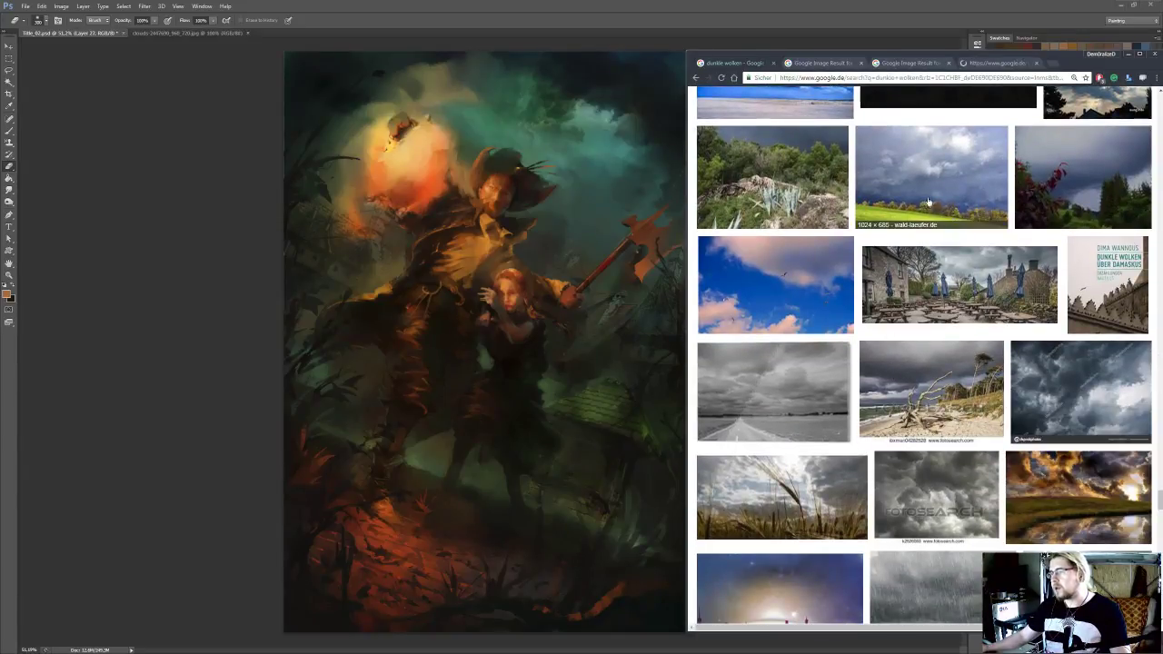
Open the flag cloud photo's source page on motorsport.com and close its image-result tab
{"action": "left_click", "coordinate": [823, 63]}
{"action": "left_click", "coordinate": [841, 345]}
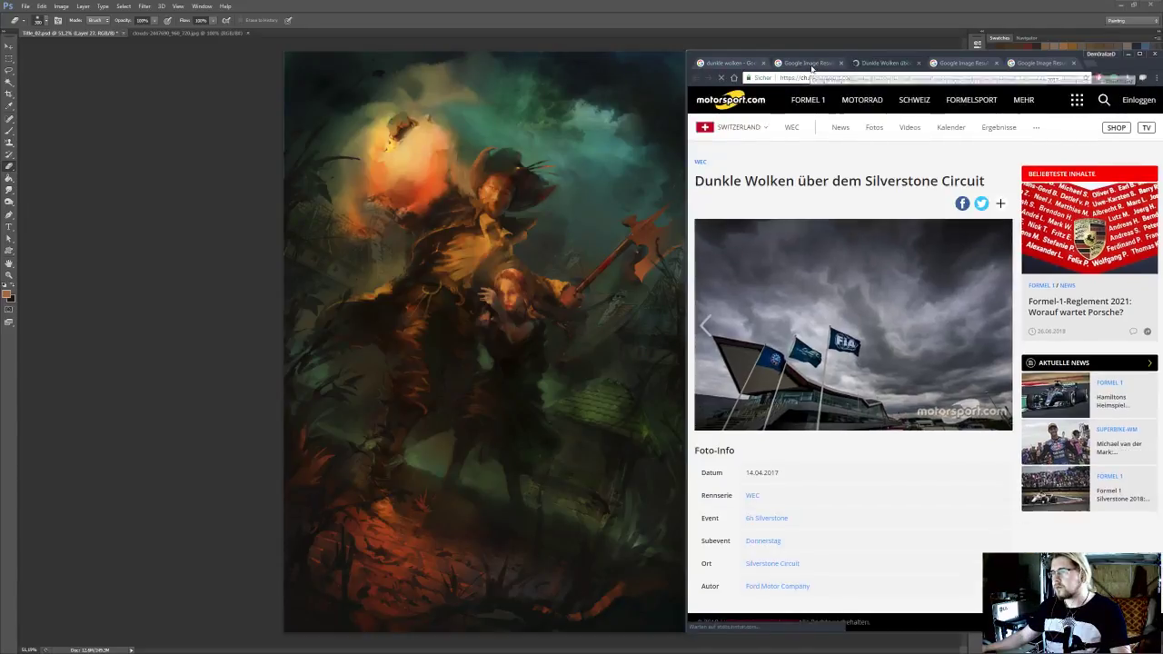
{"action": "middle_click", "coordinate": [811, 68]}
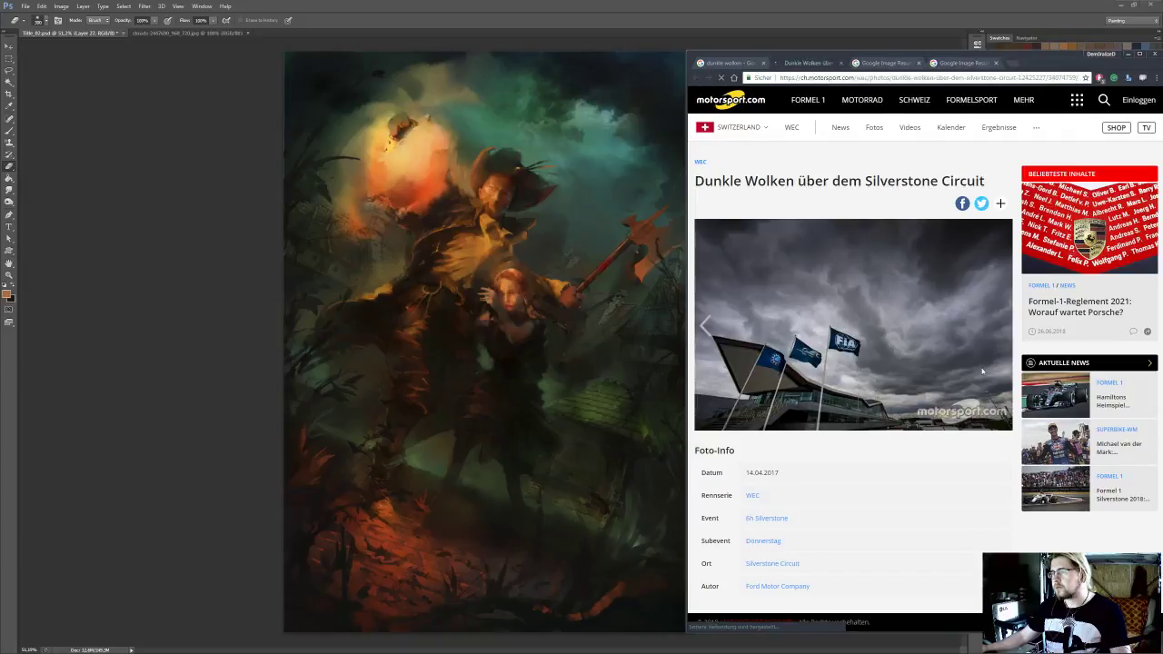
Copy the Silverstone Circuit cloud photo and paste it into the painting in Photoshop
{"action": "right_click", "coordinate": [888, 319]}
{"action": "left_click", "coordinate": [918, 361]}
{"action": "key", "text": "alt+Tab"}
{"action": "key", "text": "ctrl+v"}
Enlarge and rotate the pasted cloud photo and place it over the painting's upper-right sky
{"action": "key", "text": "ctrl+t"}
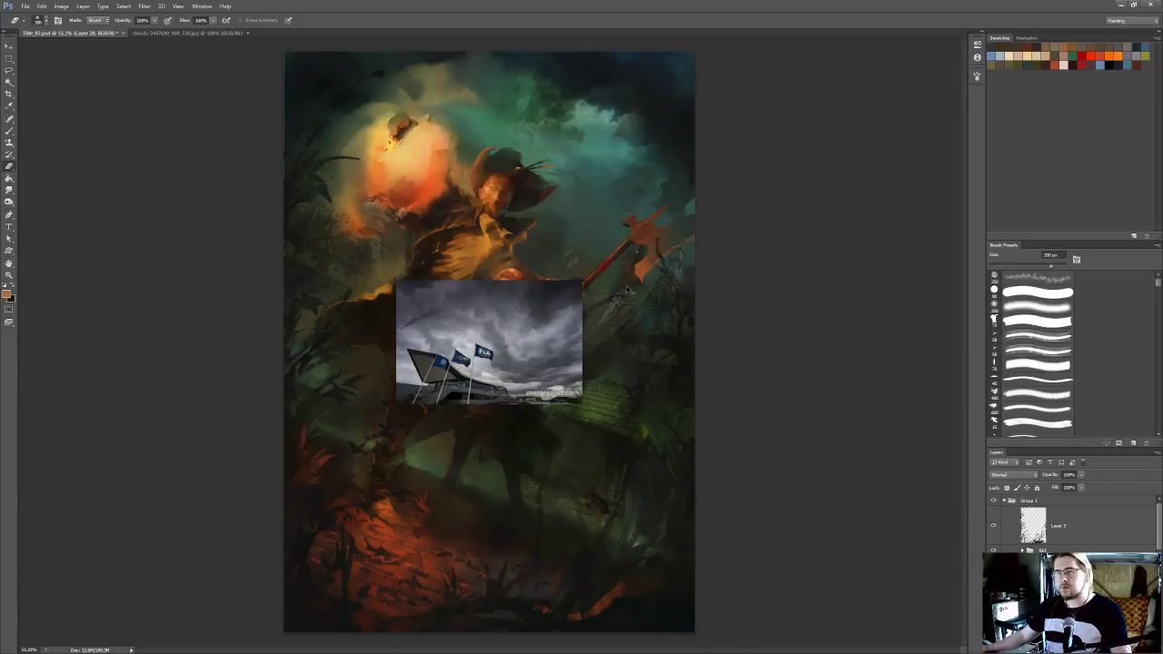
{"action": "left_click_drag", "start_coordinate": [617, 294], "coordinate": [701, 300]}
{"action": "left_click_drag", "start_coordinate": [577, 349], "coordinate": [557, 212]}
{"action": "left_click_drag", "start_coordinate": [669, 163], "coordinate": [730, 151]}
{"action": "left_click_drag", "start_coordinate": [571, 252], "coordinate": [582, 229]}
{"action": "key", "text": "Return"}
Erase the cloud photo over the figures, the glowing moon and its left and lower edges with a large soft eraser
{"action": "mouse_move", "coordinate": [289, 102]}
{"action": "left_mouse_down"}
{"action": "mouse_move", "coordinate": [373, 263]}
{"action": "mouse_move", "coordinate": [627, 350]}
{"action": "mouse_move", "coordinate": [509, 255]}
{"action": "left_mouse_up"}
{"action": "mouse_move", "coordinate": [409, 195]}
{"action": "left_mouse_down"}
{"action": "mouse_move", "coordinate": [482, 195]}
{"action": "mouse_move", "coordinate": [441, 159]}
{"action": "left_mouse_up"}
{"action": "left_click_drag", "start_coordinate": [381, 131], "coordinate": [313, 78]}
{"action": "left_click_drag", "start_coordinate": [638, 327], "coordinate": [656, 302]}
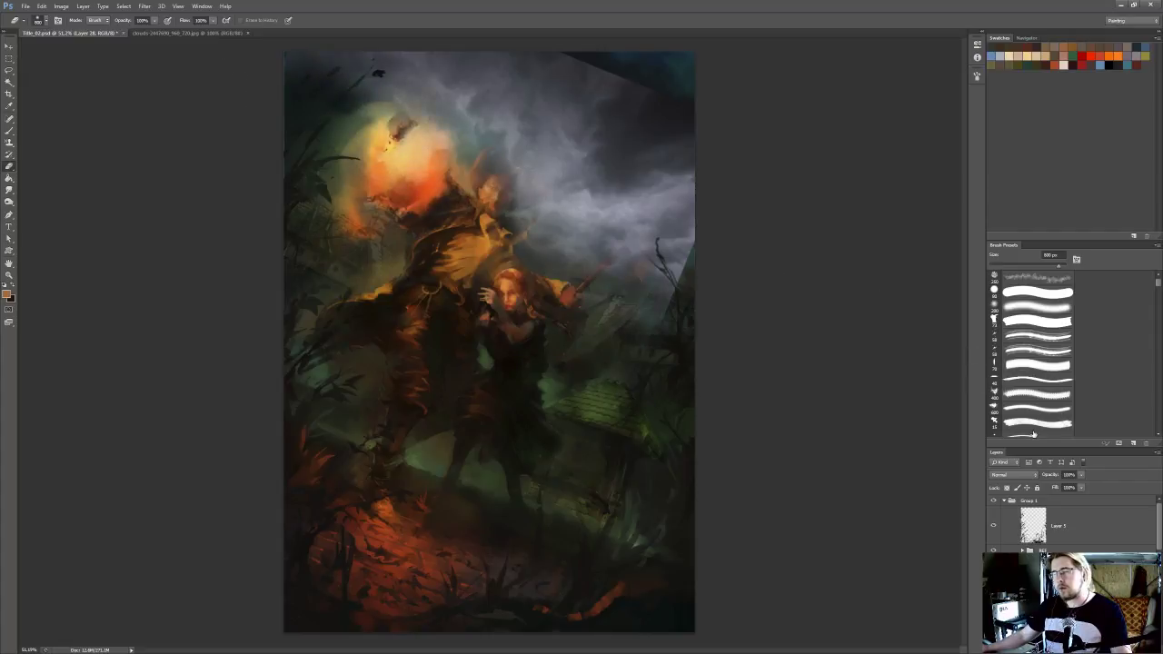
Compare Overlay and Hard Light blending for the cloud photo layer and set it to Hard Light
{"action": "left_click", "coordinate": [1000, 475]}
{"action": "left_click", "coordinate": [1000, 366]}
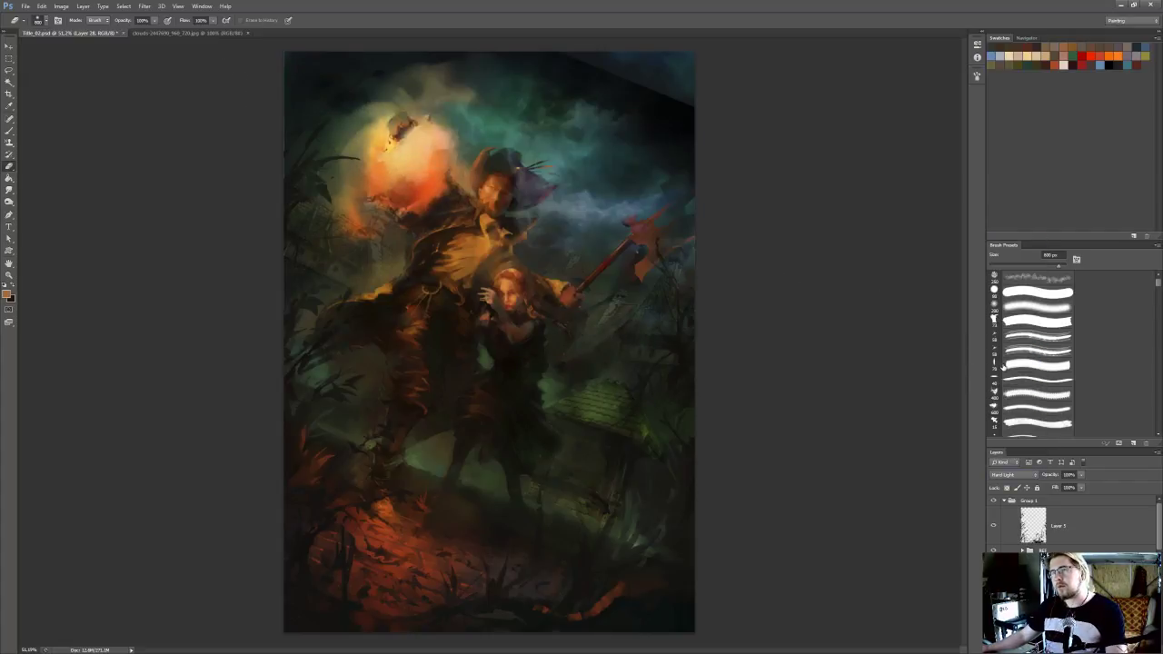
{"action": "key", "text": "Up"}
{"action": "key", "text": "Up"}
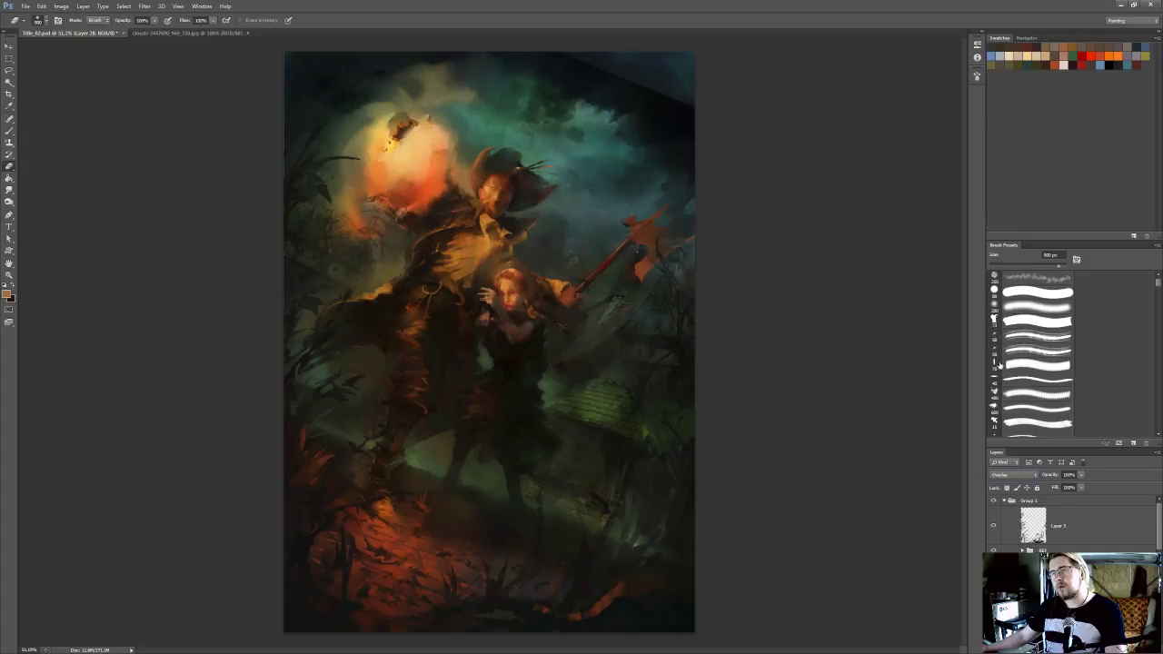
{"action": "key", "text": "Down"}
{"action": "key", "text": "Down"}
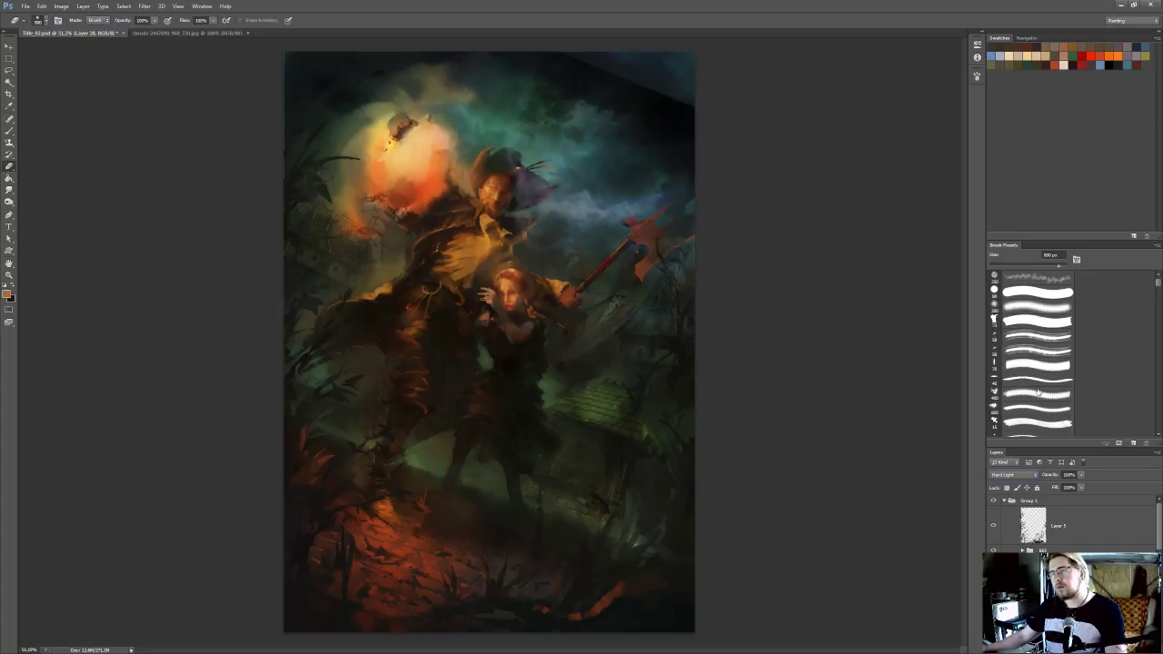
Reduce the cloud photo layer's opacity and erase it over the axe and hat, adjusting the eraser size
{"action": "left_click", "coordinate": [1080, 486]}
{"action": "left_click_drag", "start_coordinate": [642, 216], "coordinate": [644, 213]}
{"action": "key", "text": "bracketleft"}
{"action": "key", "text": "bracketleft"}
{"action": "left_click_drag", "start_coordinate": [531, 196], "coordinate": [547, 184]}
{"action": "key", "text": "bracketright"}
Switch the painting to full-screen mode with the menu bar and erase the cloud photo's hard upper-right edge
{"action": "left_click_drag", "start_coordinate": [593, 35], "coordinate": [597, 36]}
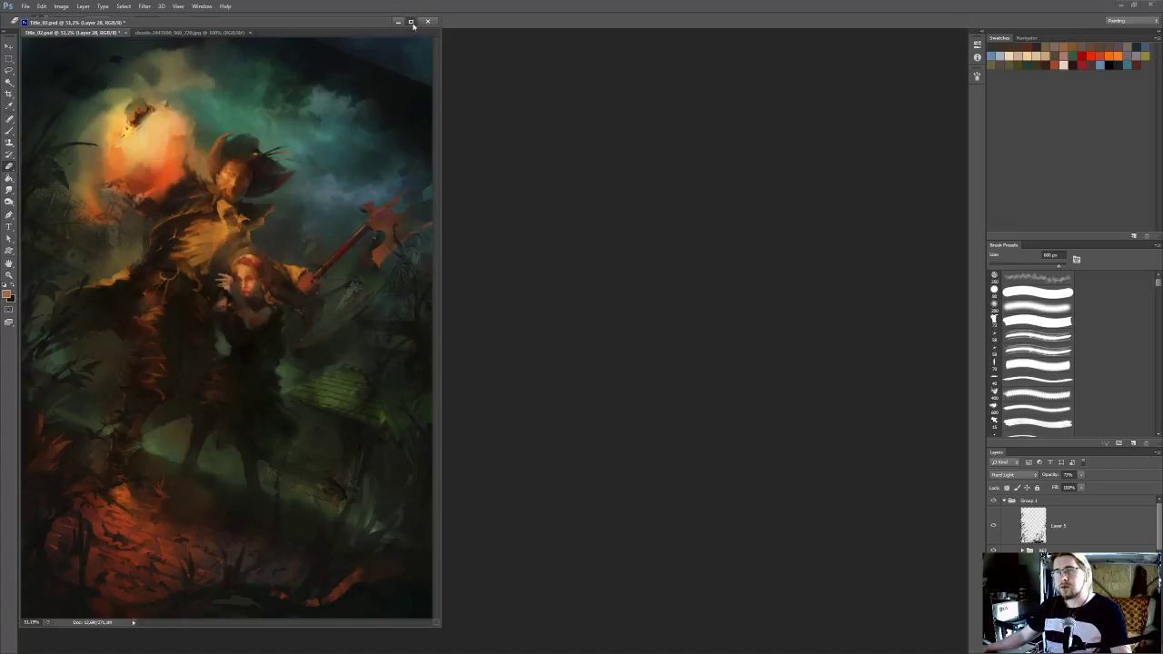
{"action": "left_click", "coordinate": [412, 23]}
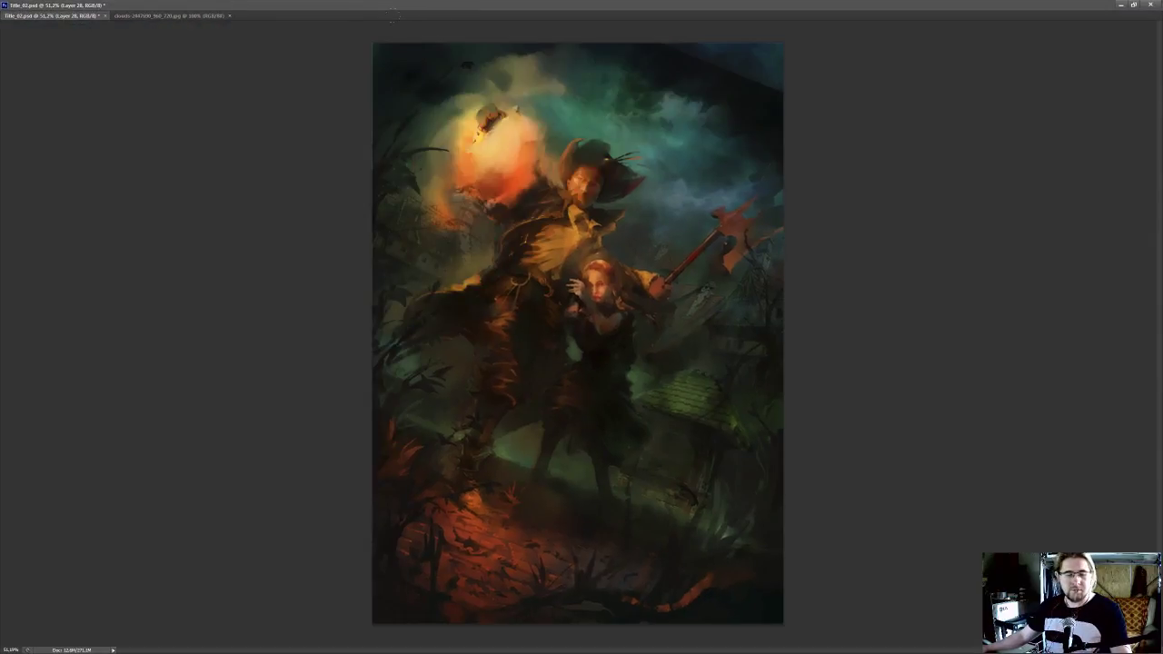
{"action": "key", "text": "f"}
{"action": "left_click_drag", "start_coordinate": [568, 146], "coordinate": [510, 193]}
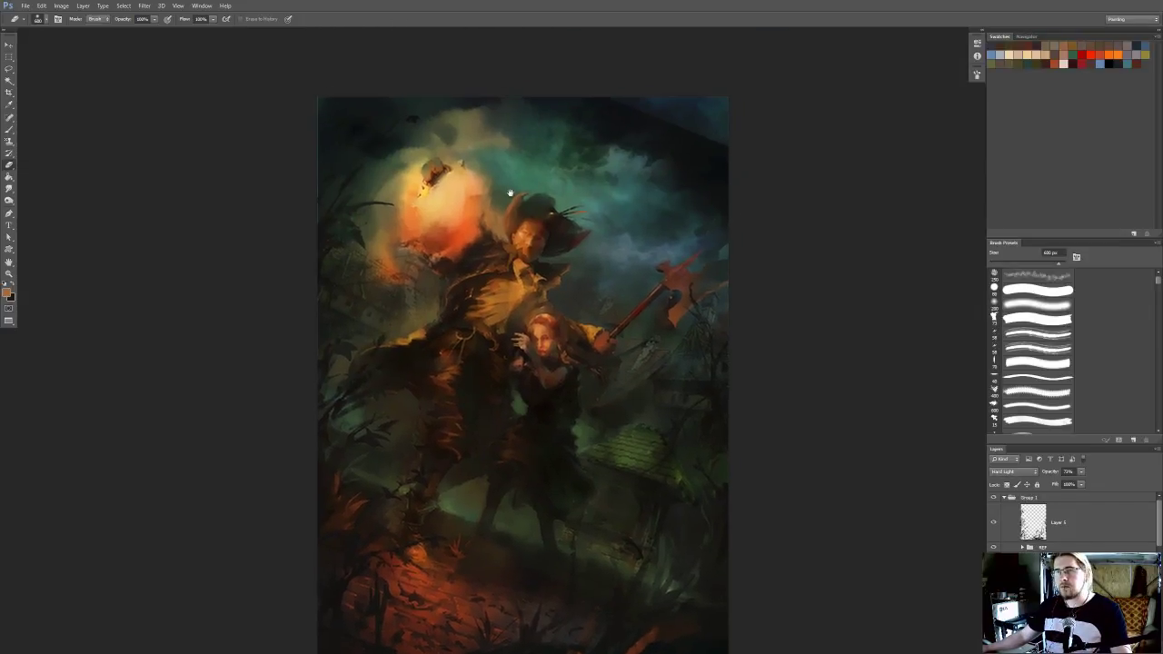
{"action": "left_click_drag", "start_coordinate": [556, 101], "coordinate": [722, 111]}
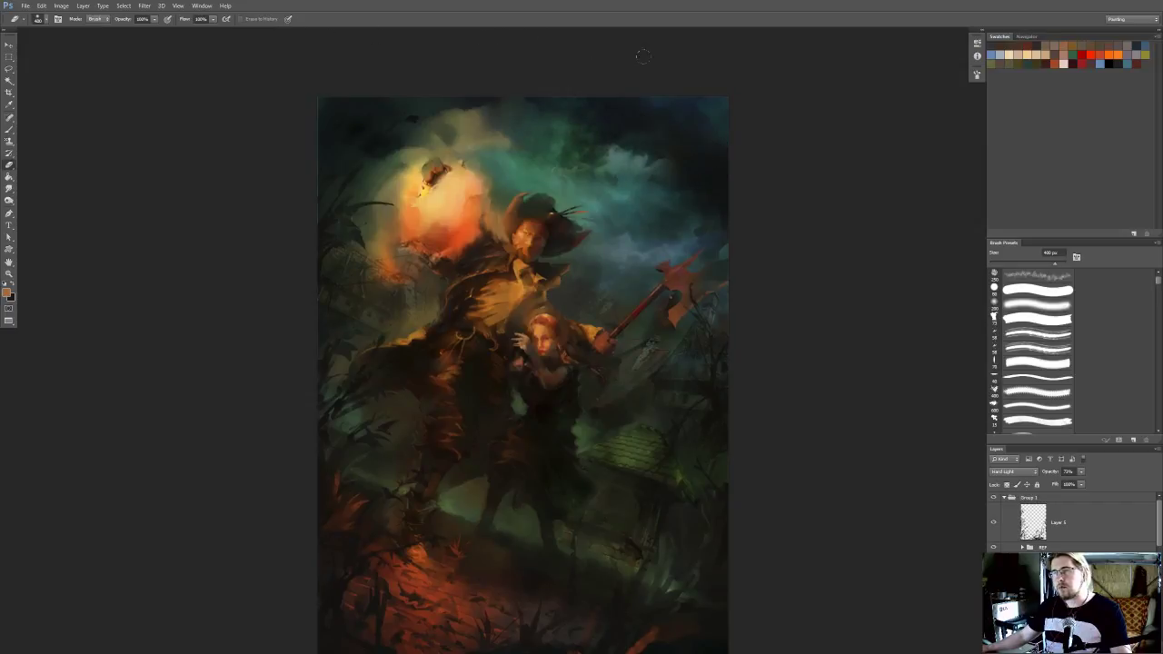
Compare the sky with and without the new cloud photo layer by toggling its visibility
{"action": "left_click", "coordinate": [993, 573]}
{"action": "left_click", "coordinate": [994, 572]}
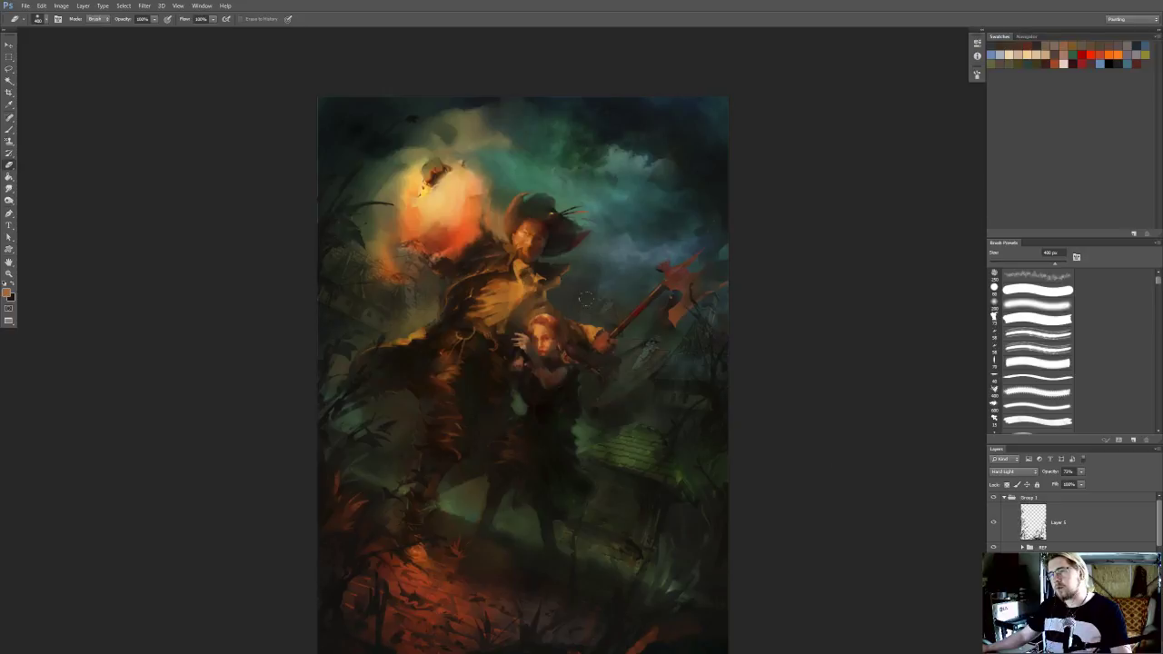
{"action": "left_click", "coordinate": [994, 572]}
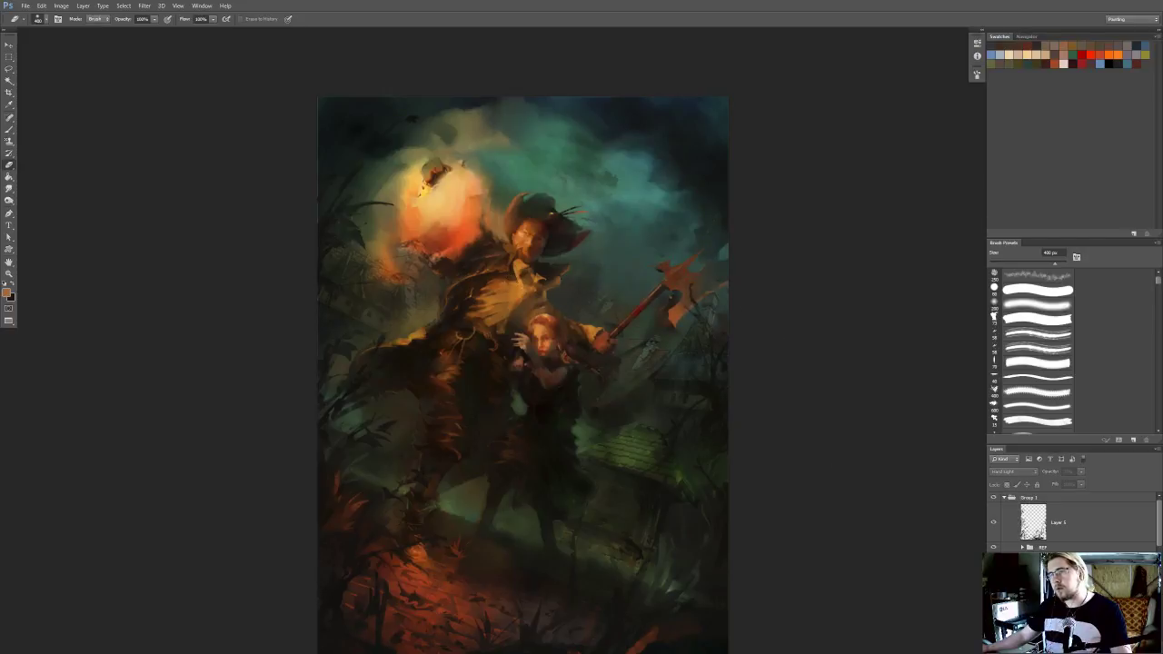
{"action": "left_click", "coordinate": [994, 573]}
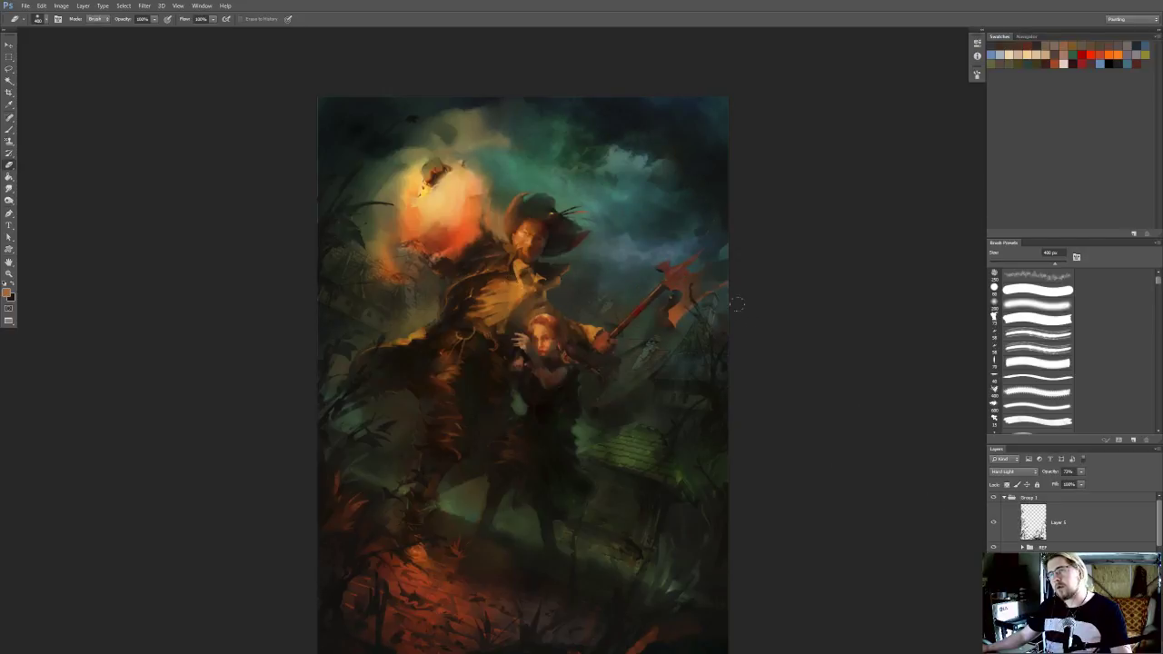
{"action": "left_click_drag", "start_coordinate": [834, 339], "coordinate": [827, 313]}
{"action": "left_click", "coordinate": [993, 573]}
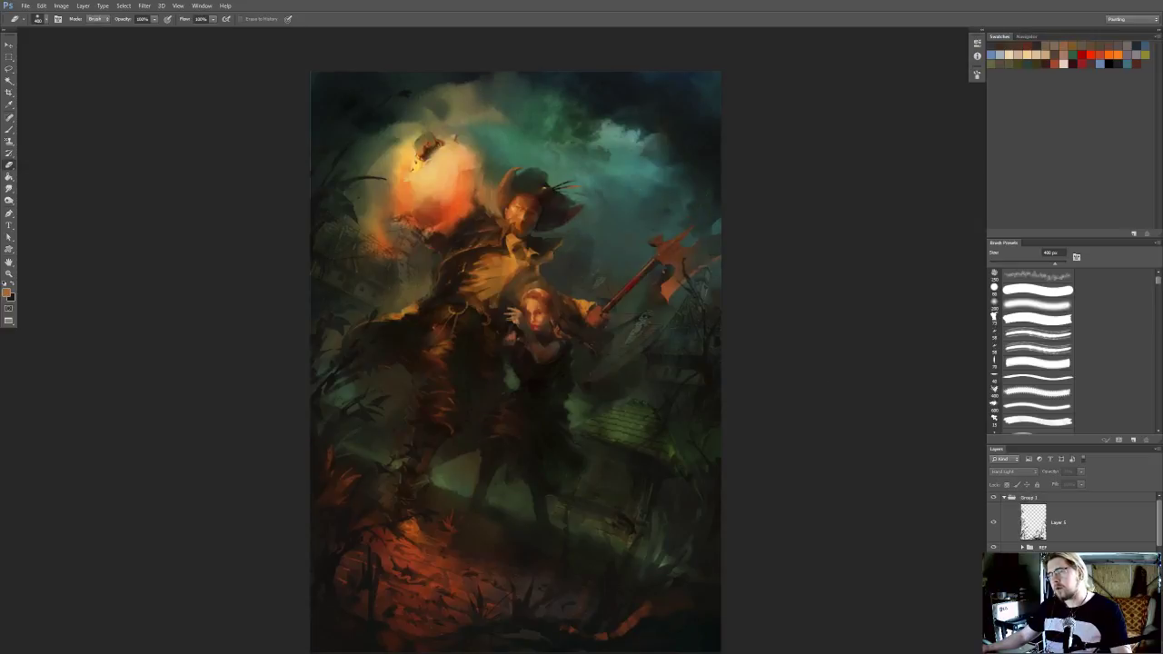
{"action": "left_click", "coordinate": [993, 573]}
{"action": "left_click_drag", "start_coordinate": [773, 438], "coordinate": [758, 382]}
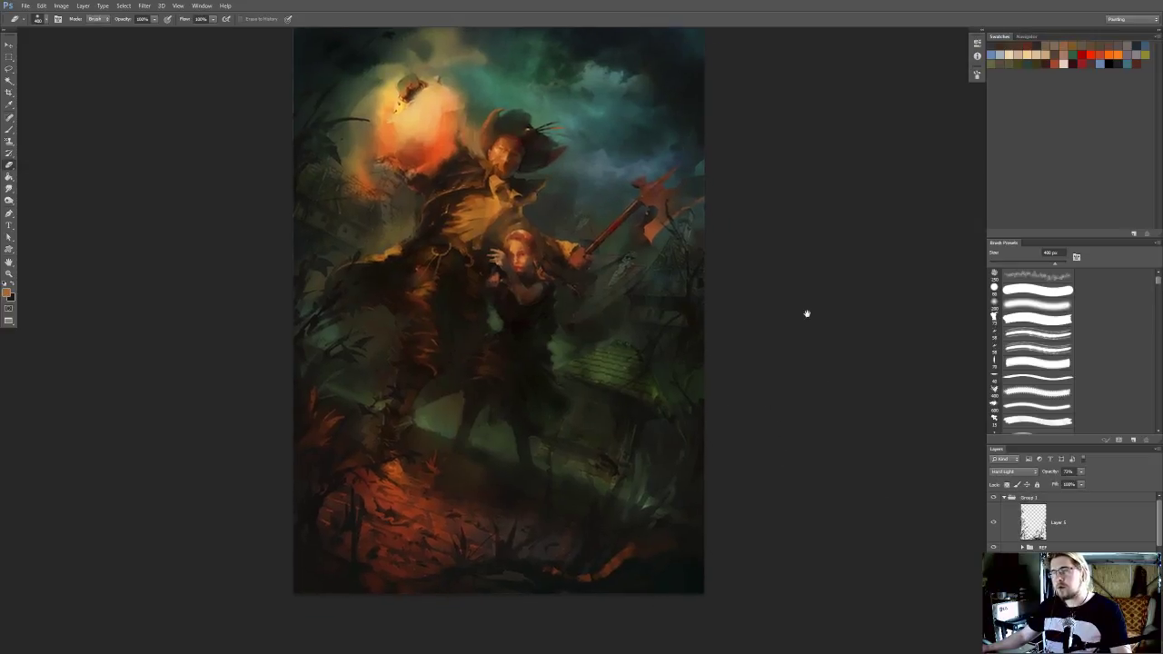
Sample a teal from the sky, restore the selection around the upper-right clouds, and set the tint layer's blending mode to Color
{"action": "left_click_drag", "start_coordinate": [807, 315], "coordinate": [808, 337]}
{"action": "left_click", "coordinate": [582, 141], "text": "alt"}
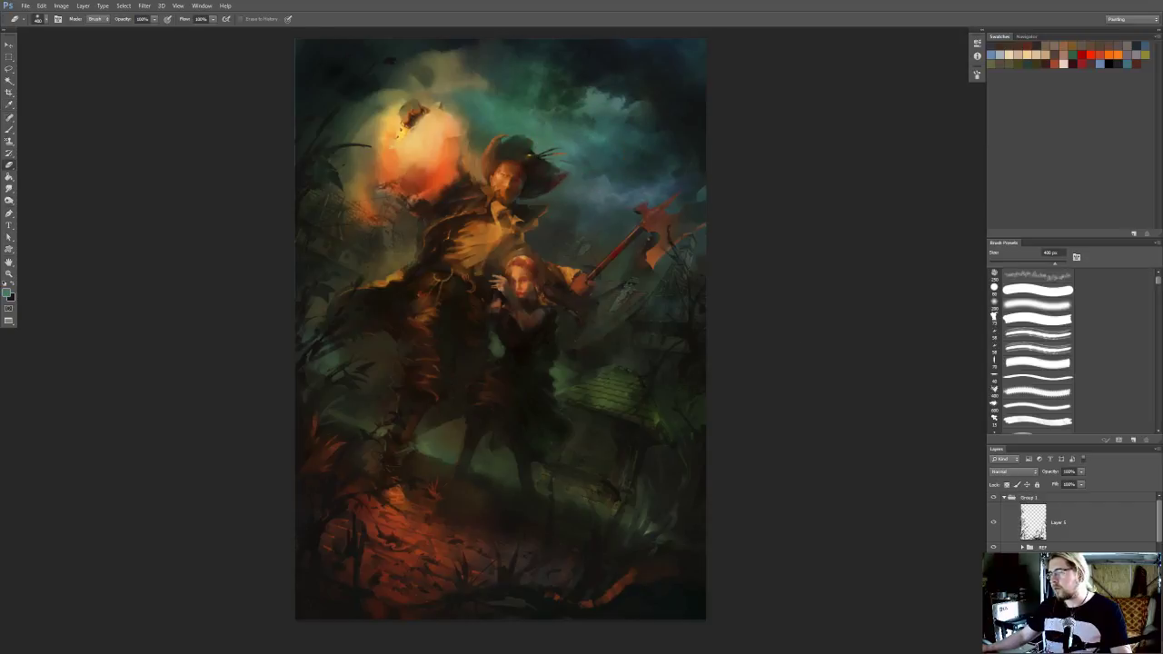
{"action": "key", "text": "ctrl+h"}
{"action": "left_click", "coordinate": [1016, 472]}
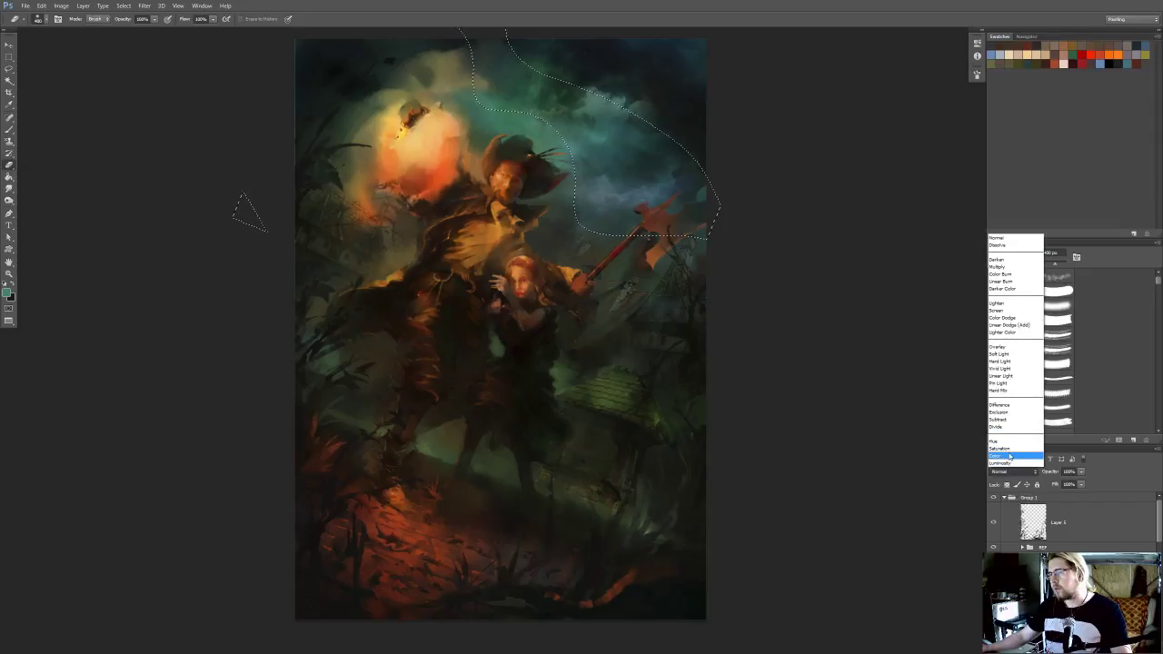
{"action": "left_click", "coordinate": [1009, 456]}
Tint the selected upper-right clouds teal with a large brush and remove the selection
{"action": "key", "text": "bracketright"}
{"action": "key", "text": "bracketright"}
{"action": "key", "text": "bracketright"}
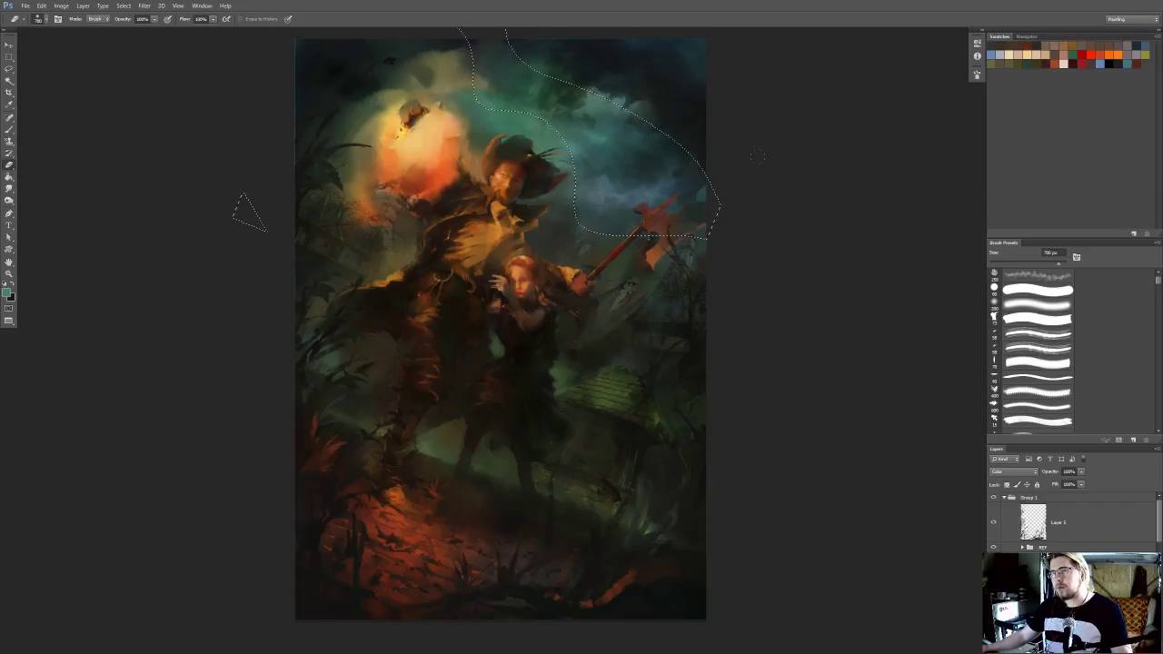
{"action": "key", "text": "b"}
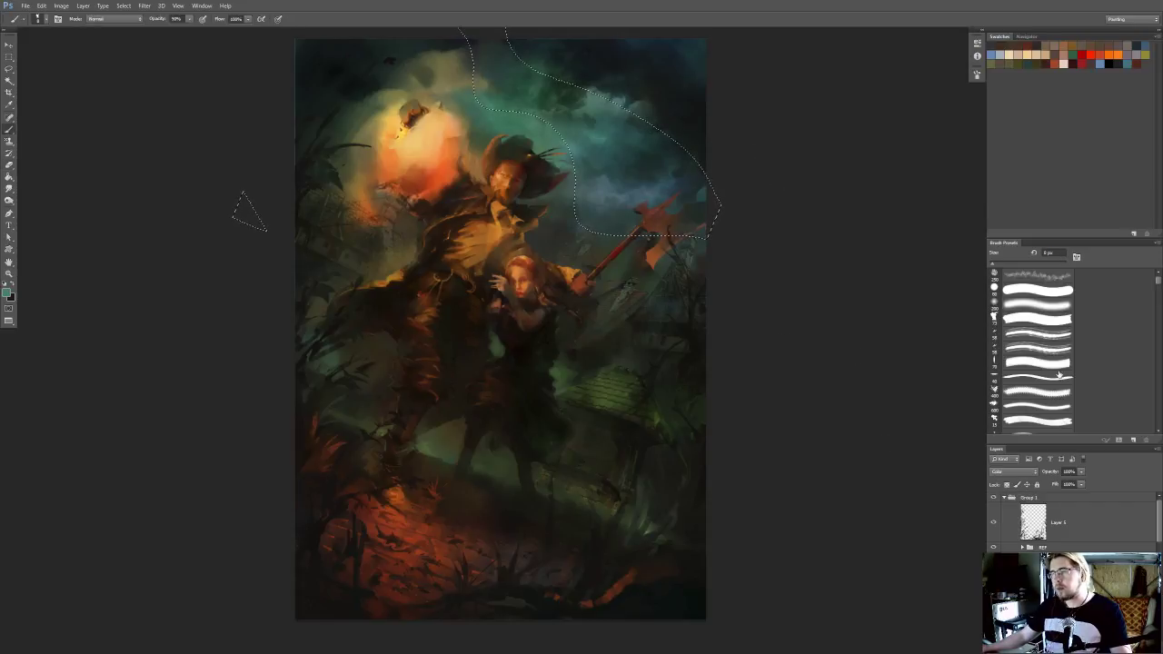
{"action": "key", "text": "bracketright"}
{"action": "key", "text": "bracketright"}
{"action": "key", "text": "bracketright"}
{"action": "key", "text": "bracketright"}
{"action": "key", "text": "bracketright"}
{"action": "key", "text": "bracketright"}
{"action": "key", "text": "bracketright"}
{"action": "key", "text": "bracketright"}
{"action": "key", "text": "bracketright"}
{"action": "key", "text": "bracketright"}
{"action": "key", "text": "bracketright"}
{"action": "key", "text": "bracketright"}
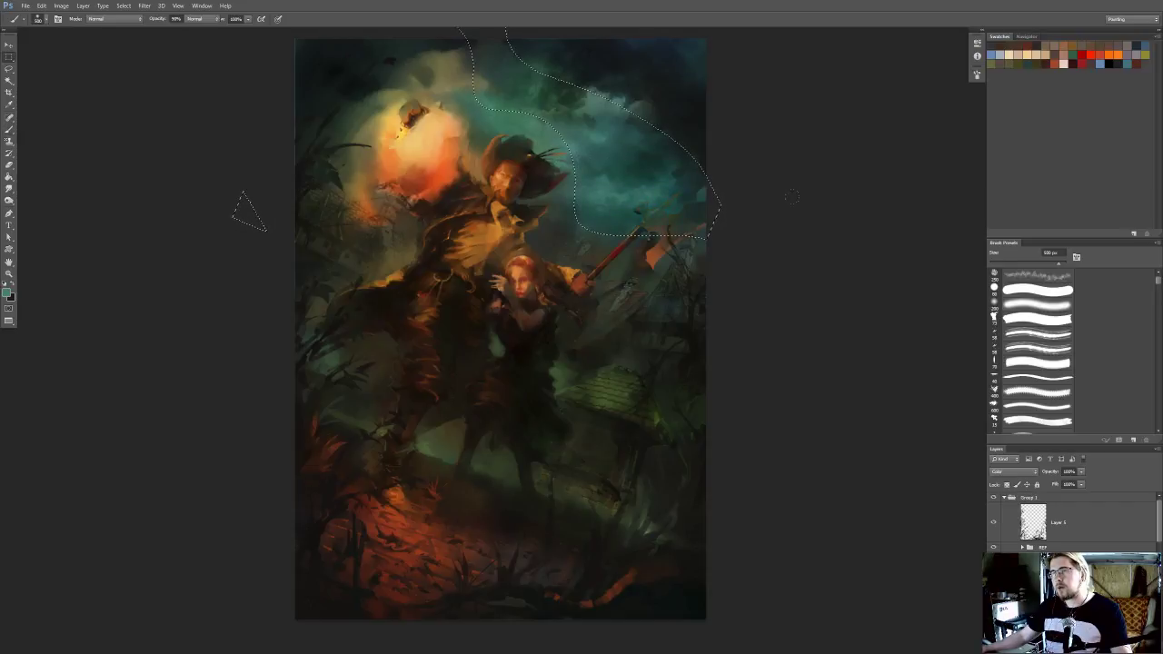
{"action": "key", "text": "m"}
{"action": "key", "text": "ctrl+d"}
Reduce the teal tint layer's opacity and merge it into the painting layer
{"action": "left_click", "coordinate": [1080, 484]}
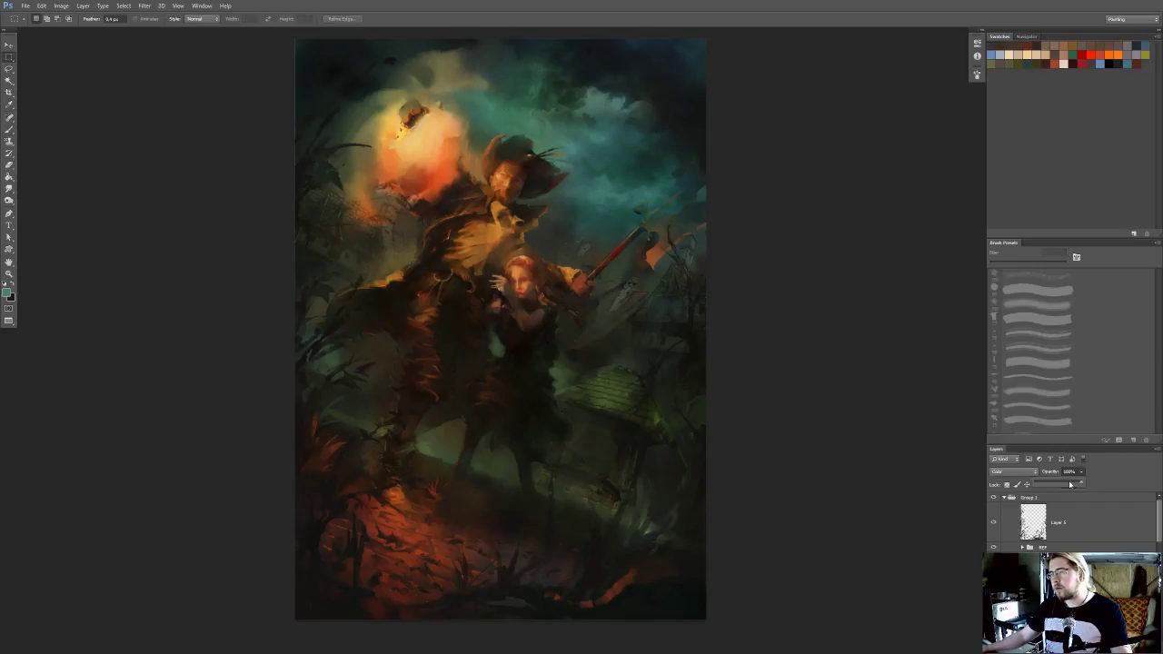
{"action": "scroll", "coordinate": [1078, 528], "scroll_direction": "down", "scroll_amount": 5}
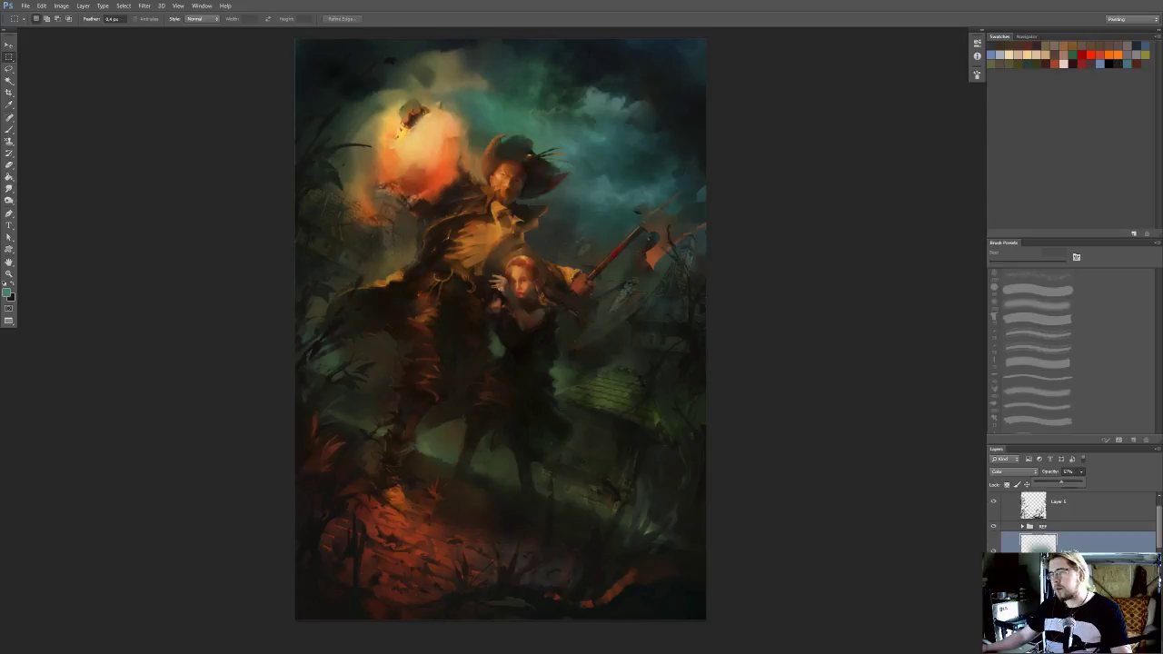
{"action": "key", "text": "ctrl+e"}
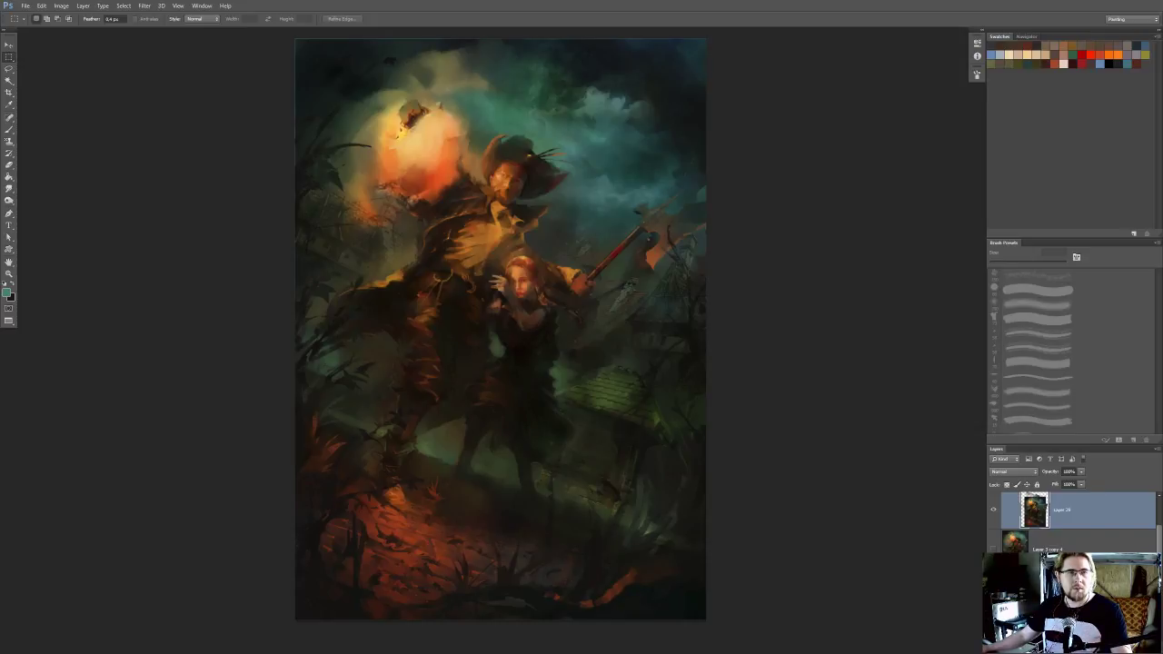
Switch to the browser, close the motorsport.com page, and open the Depositphotos page for the dark storm cloud image
{"action": "left_click_drag", "start_coordinate": [733, 170], "coordinate": [751, 197]}
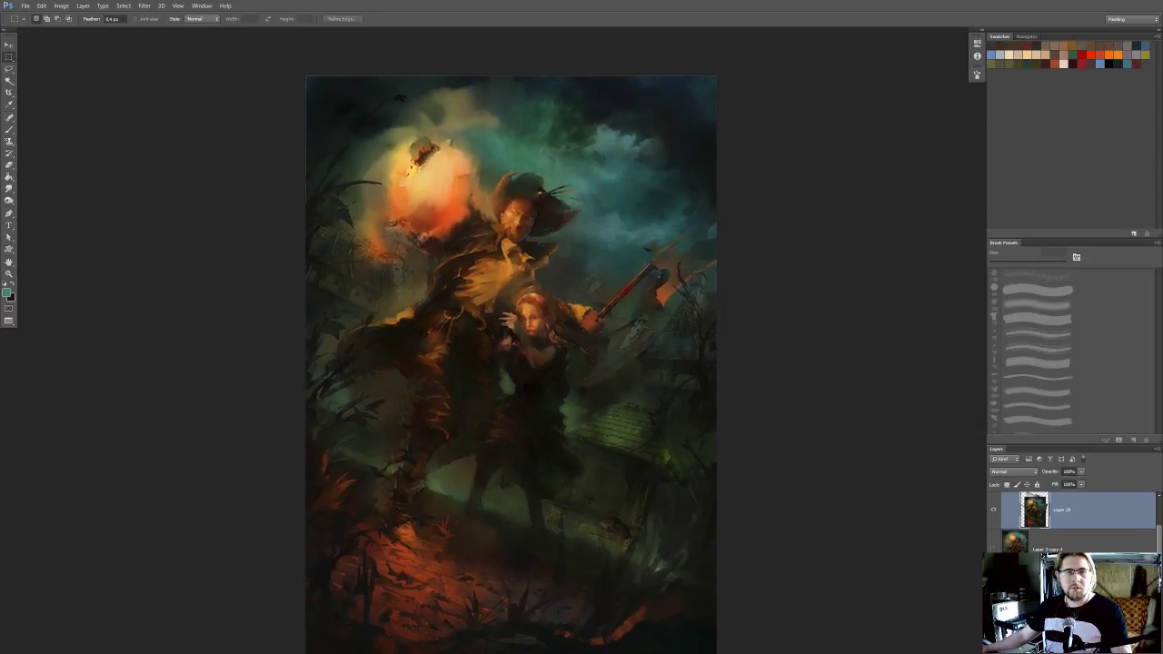
{"action": "key", "text": "alt+Tab"}
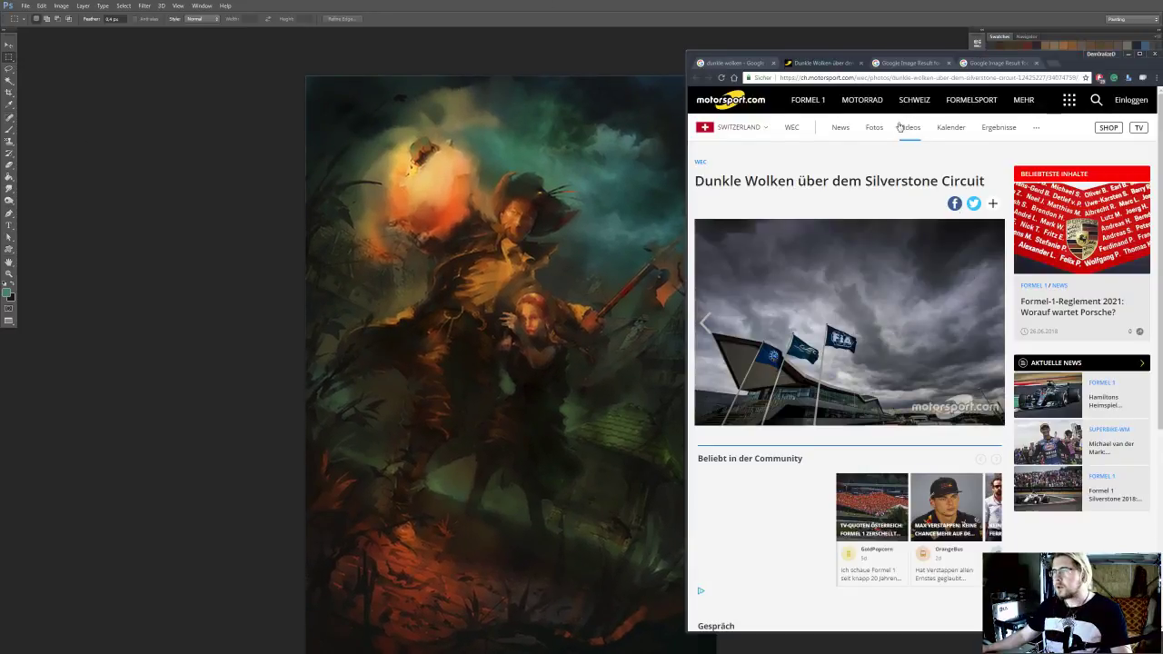
{"action": "left_click", "coordinate": [818, 63]}
{"action": "middle_click", "coordinate": [818, 64]}
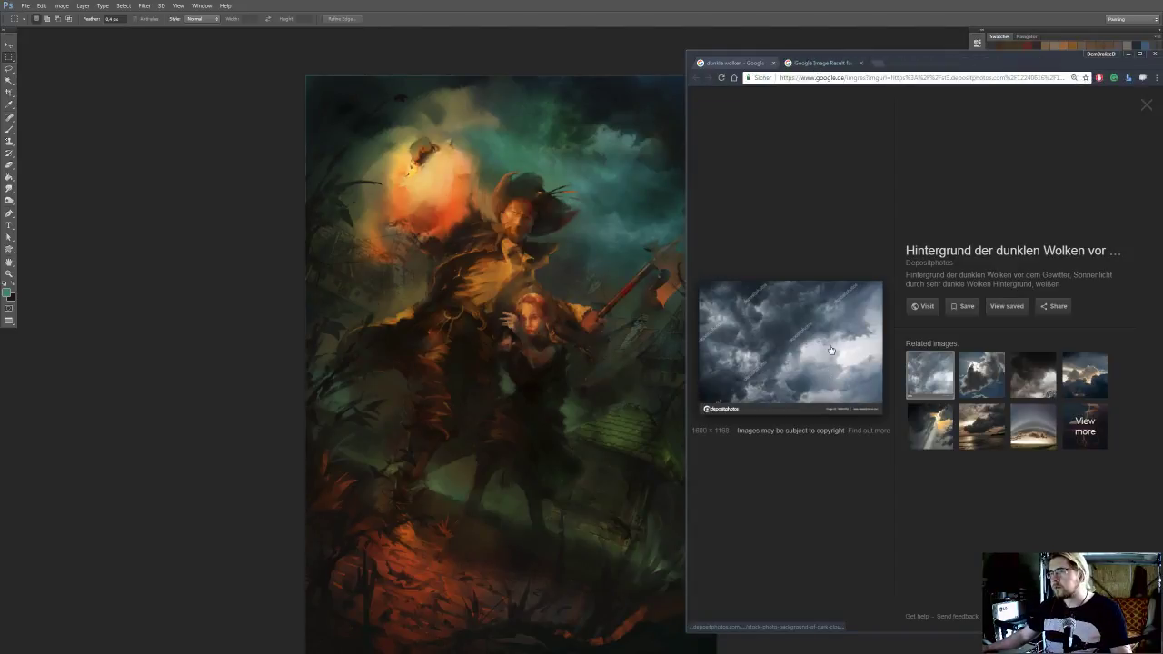
{"action": "left_click", "coordinate": [806, 345]}
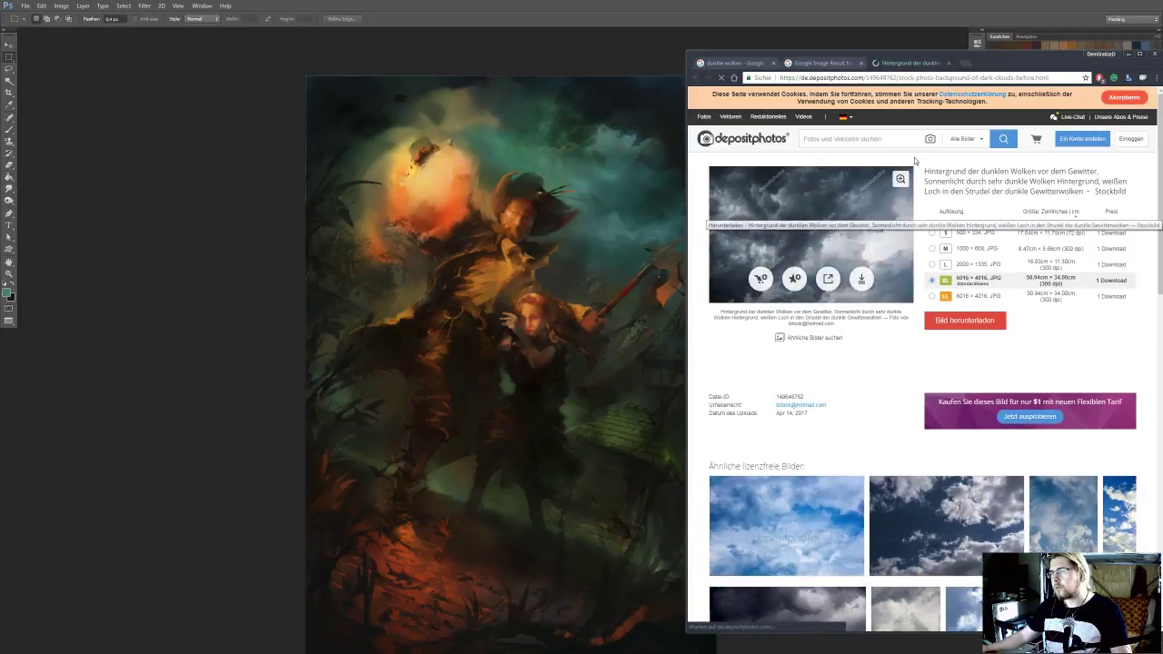
Dismiss the share overlay on the cloud photo, close the browser, and paste a screenshot of the page into the painting
{"action": "left_click", "coordinate": [827, 281]}
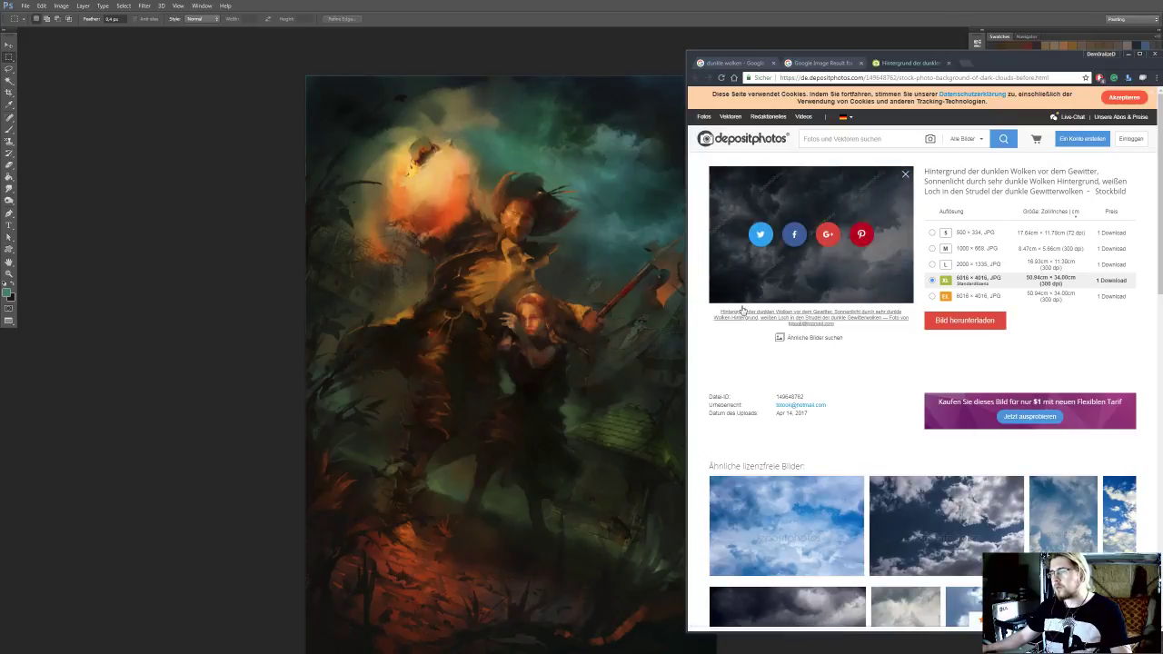
{"action": "left_click", "coordinate": [906, 174]}
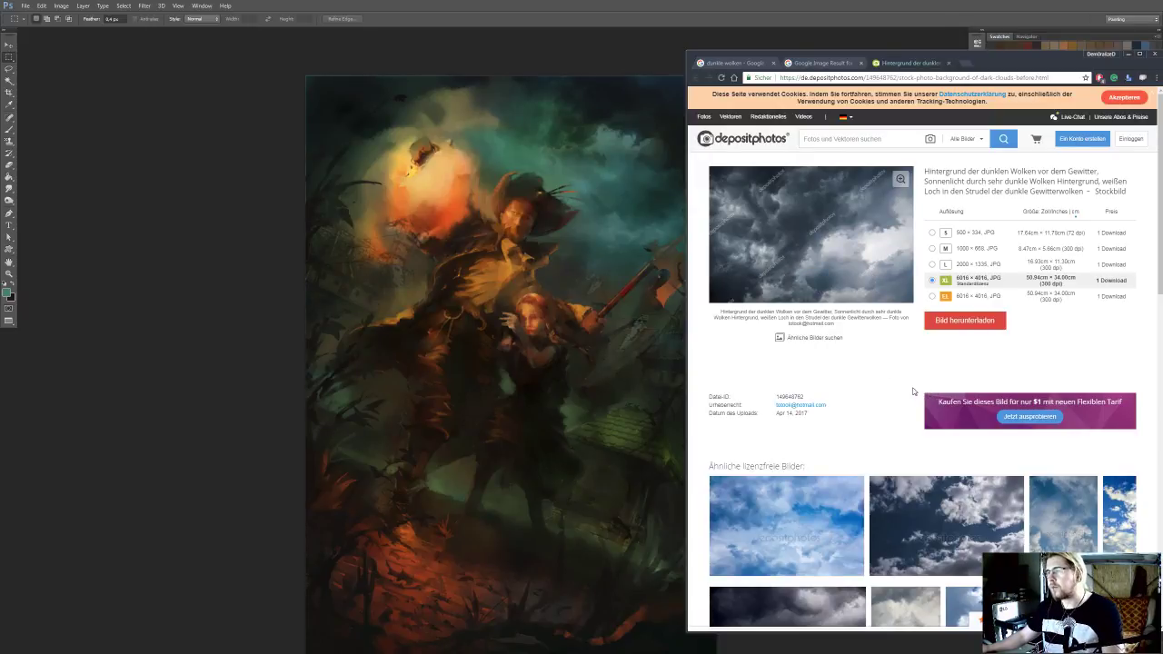
{"action": "left_click", "coordinate": [1153, 55]}
{"action": "key", "text": "ctrl+v"}
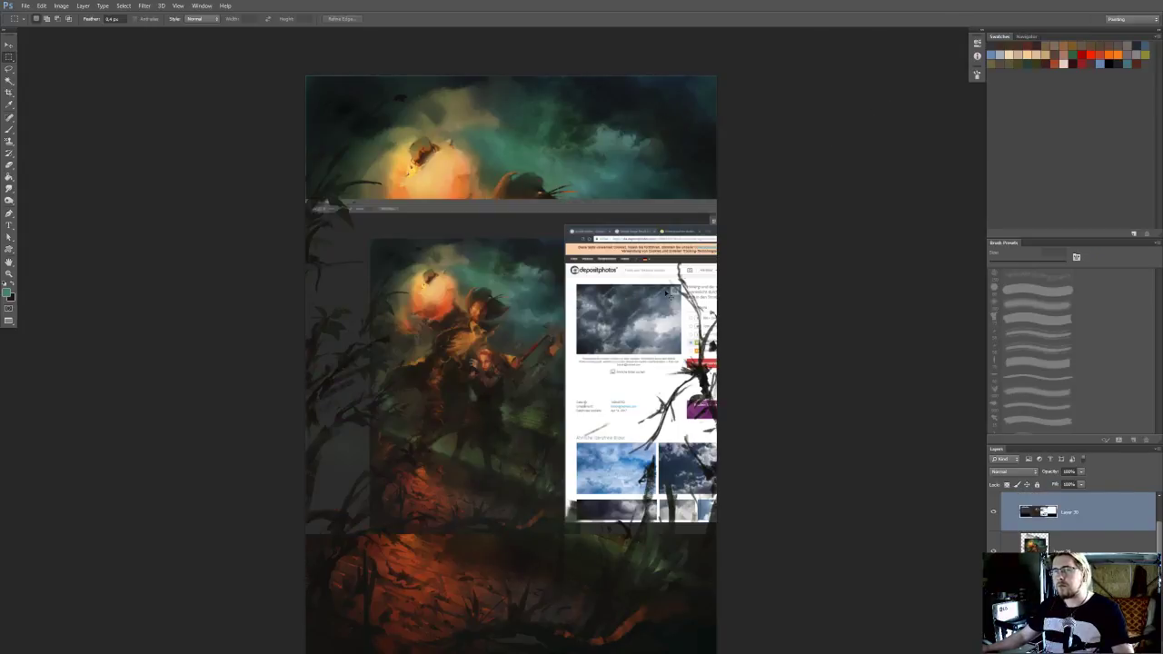
Cut the dark cloud photo out of the pasted screenshot onto its own layer and remove the rest of the screenshot
{"action": "left_click_drag", "start_coordinate": [581, 293], "coordinate": [847, 419]}
{"action": "key", "text": "ctrl+v"}
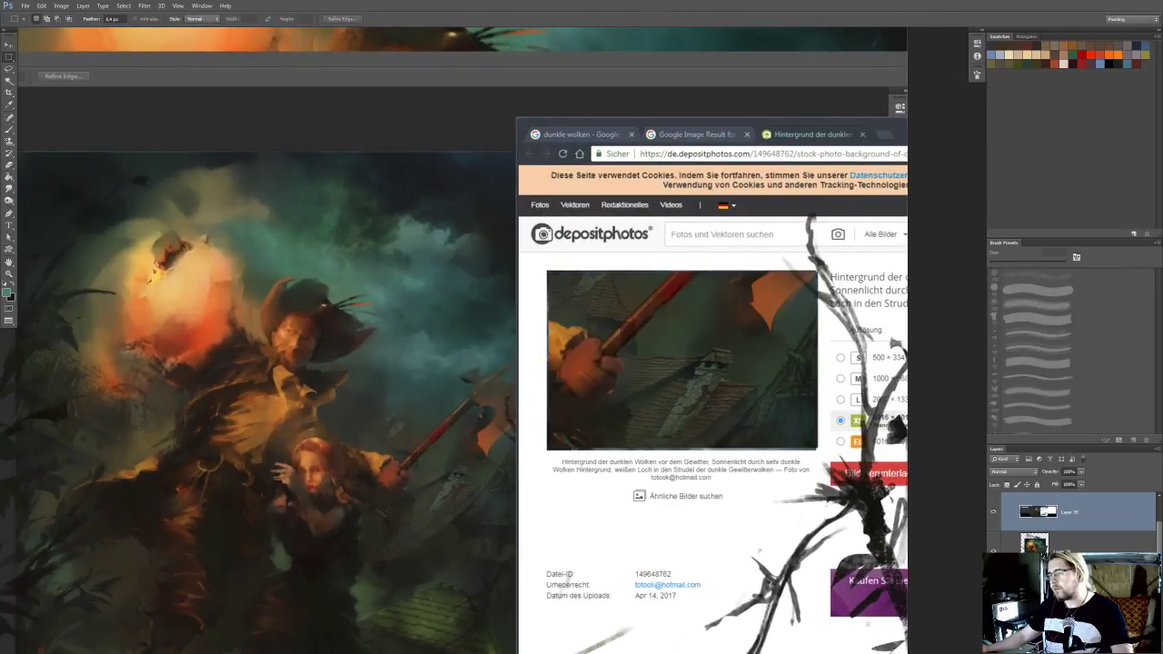
{"action": "key", "text": "Delete"}
{"action": "key", "text": "Return"}
{"action": "left_click_drag", "start_coordinate": [576, 368], "coordinate": [562, 366]}
{"action": "left_click_drag", "start_coordinate": [547, 287], "coordinate": [651, 398]}
{"action": "key", "text": "ctrl+v"}
{"action": "left_click_drag", "start_coordinate": [746, 475], "coordinate": [705, 438]}
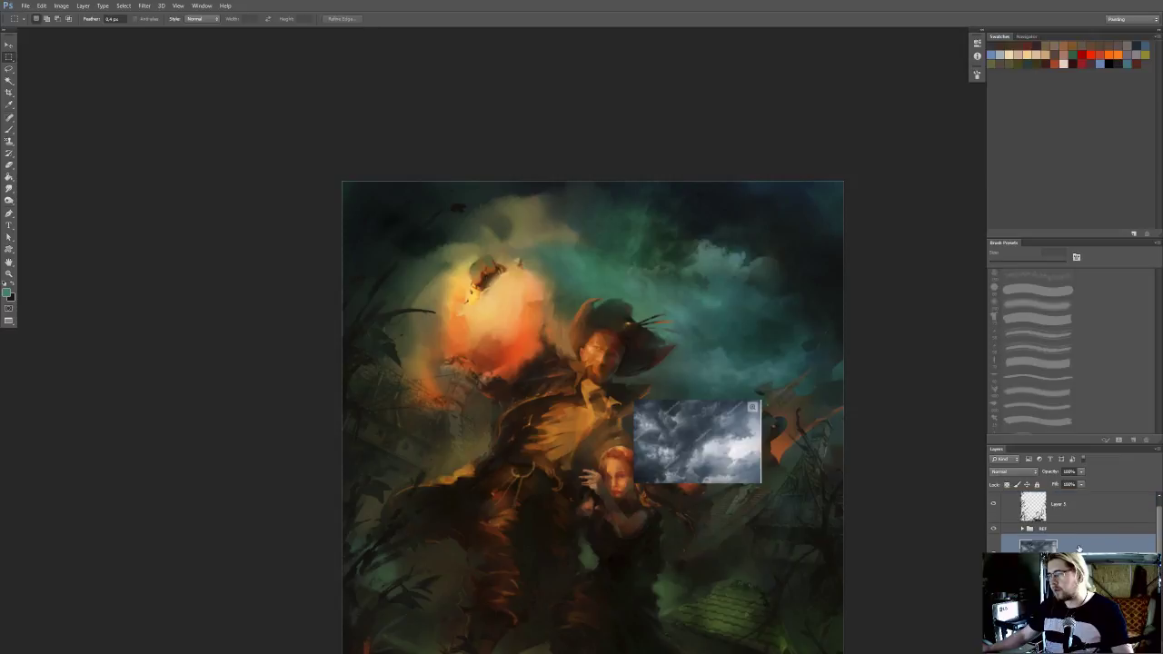
Duplicate the cropped cloud photo layer within the same document
{"action": "right_click", "coordinate": [1073, 513]}
{"action": "left_click", "coordinate": [1076, 236]}
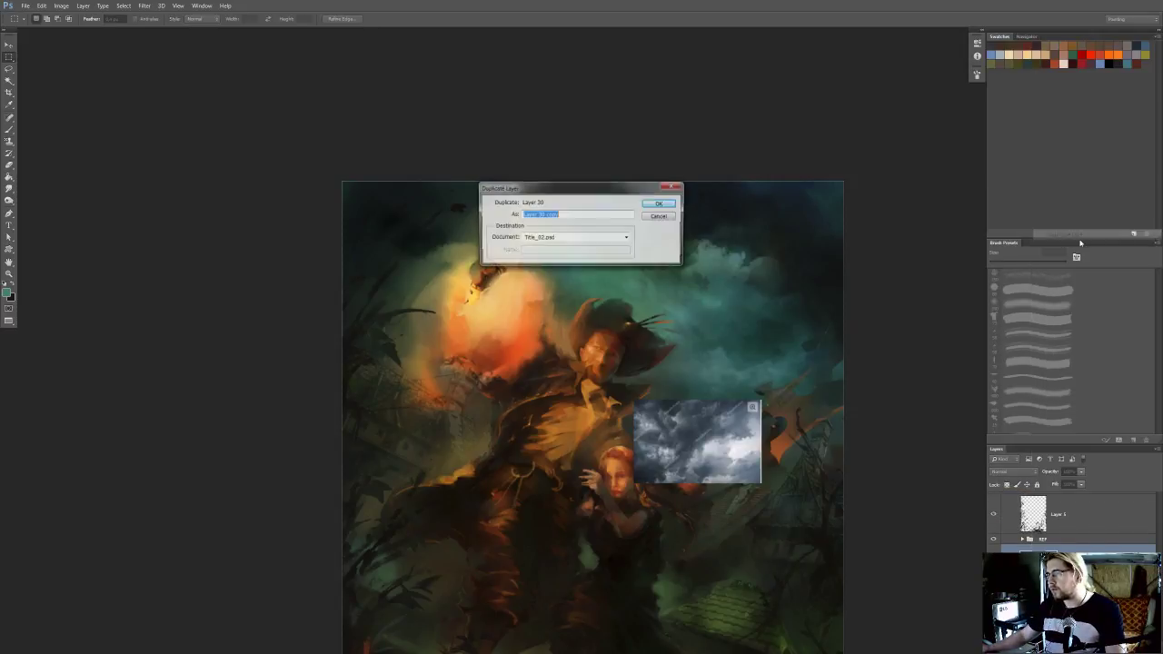
{"action": "key", "text": "Escape"}
{"action": "right_click", "coordinate": [1094, 553]}
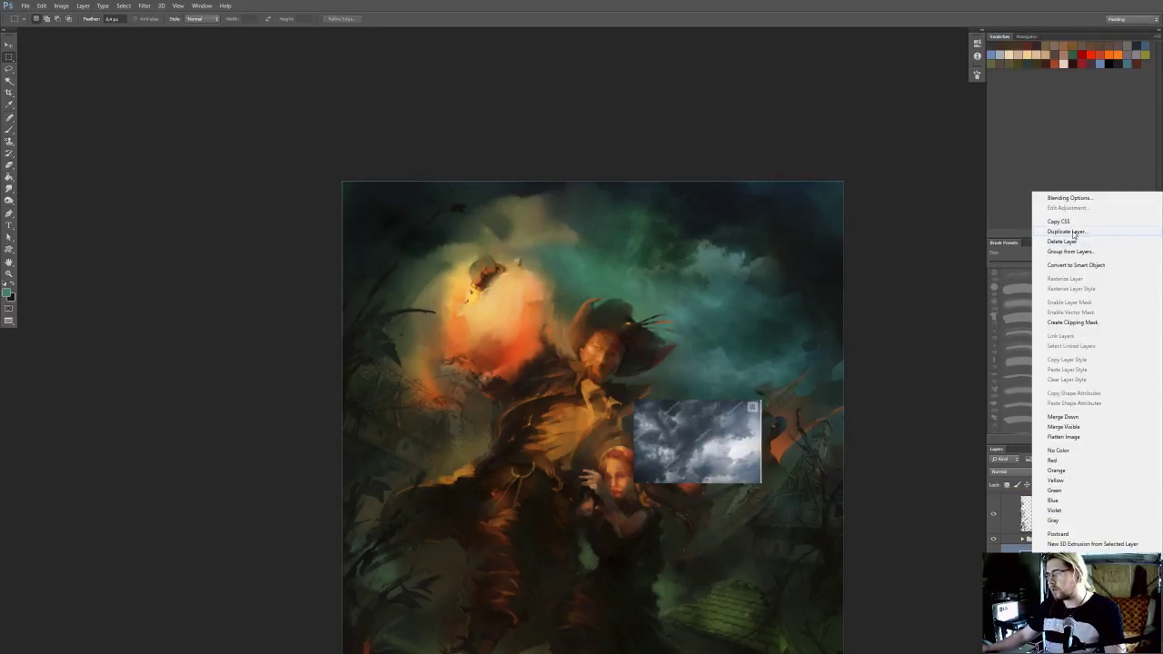
{"action": "left_click", "coordinate": [1076, 234]}
{"action": "key", "text": "Return"}
{"action": "left_click", "coordinate": [1056, 539]}
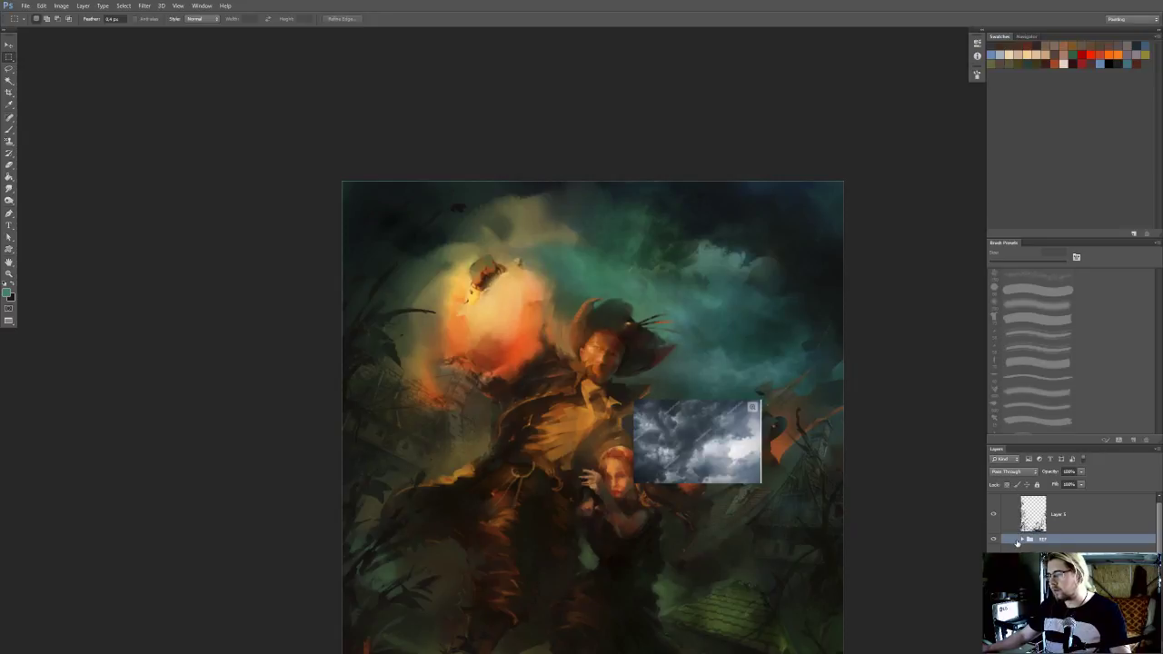
{"action": "left_click", "coordinate": [1073, 564]}
{"action": "left_click_drag", "start_coordinate": [701, 428], "coordinate": [710, 343]}
{"action": "key", "text": "ctrl+t"}
{"action": "left_click_drag", "start_coordinate": [821, 298], "coordinate": [827, 355]}
{"action": "key", "text": "Escape"}
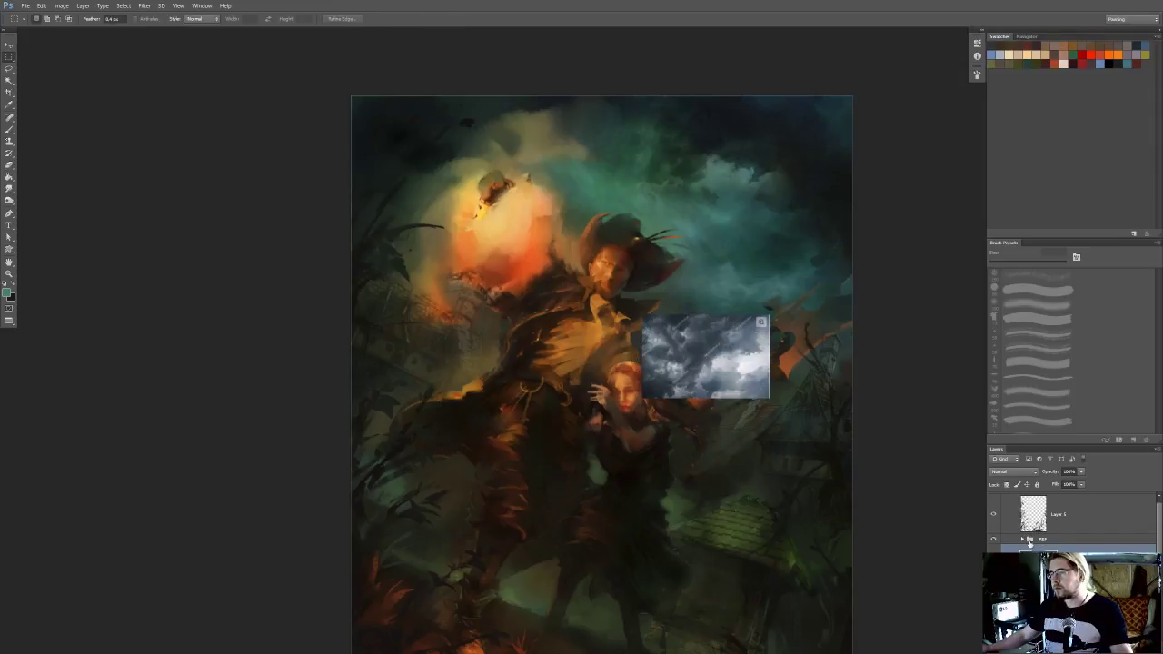
Enlarge the cloud photo, rotate it about 25 degrees clockwise, and place it over the upper-left sky and glowing orb
{"action": "key", "text": "ctrl+t"}
{"action": "left_click_drag", "start_coordinate": [841, 318], "coordinate": [878, 352]}
{"action": "left_click_drag", "start_coordinate": [759, 371], "coordinate": [565, 215]}
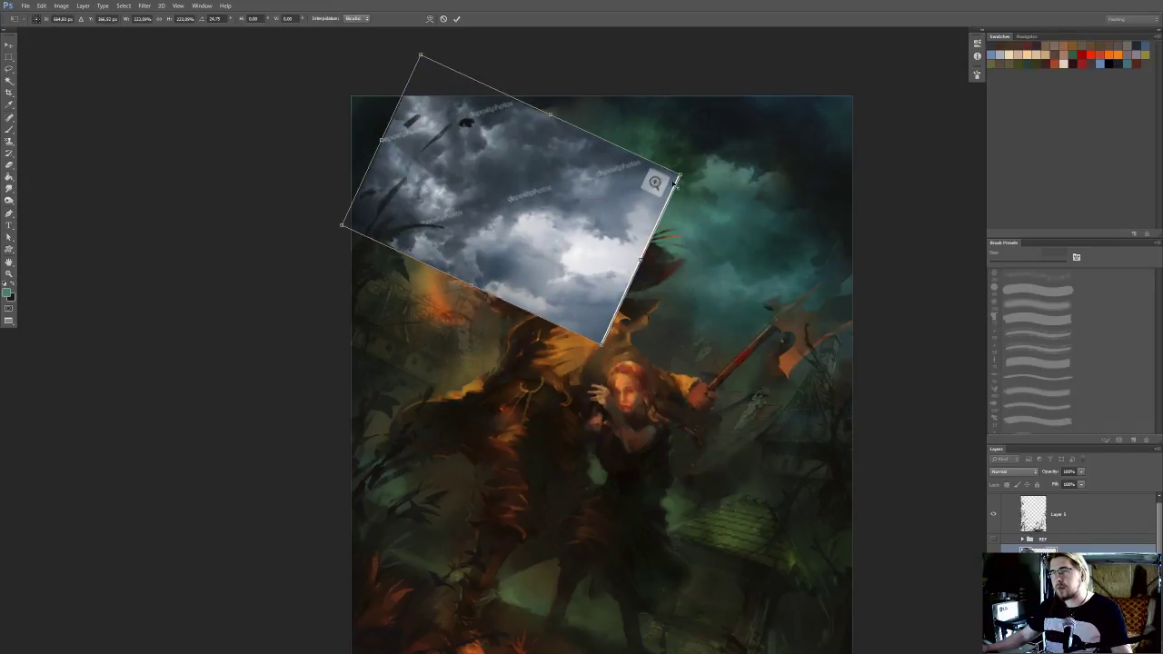
{"action": "left_click_drag", "start_coordinate": [680, 173], "coordinate": [693, 171]}
{"action": "left_click_drag", "start_coordinate": [667, 222], "coordinate": [648, 194]}
{"action": "key", "text": "Return"}
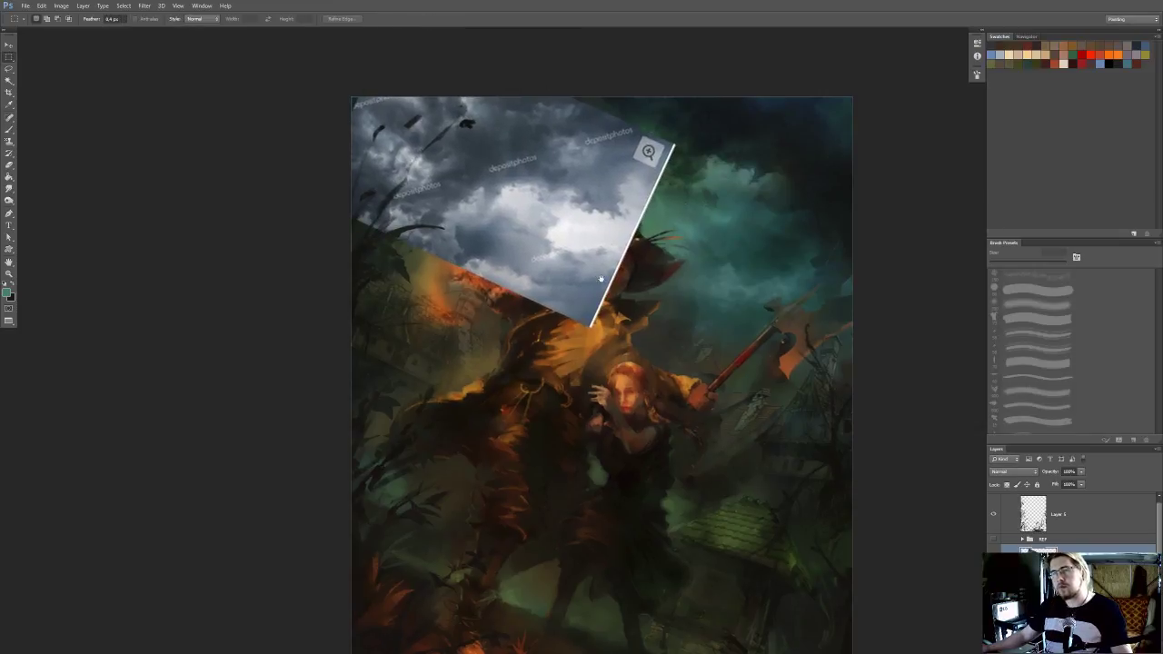
Compare blending modes such as Soft Light and Lighter Color for the cloud photo layer and set it to Overlay
{"action": "left_click", "coordinate": [1013, 471]}
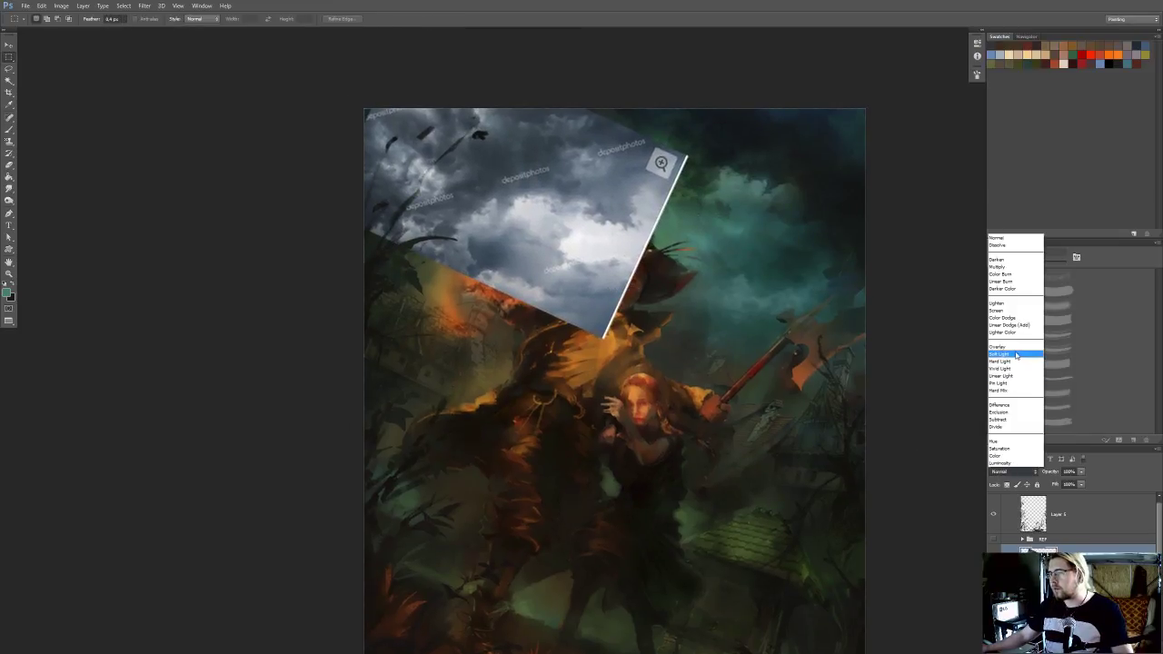
{"action": "left_click", "coordinate": [1018, 357]}
{"action": "key", "text": "Up"}
{"action": "key", "text": "Up"}
{"action": "key", "text": "Up"}
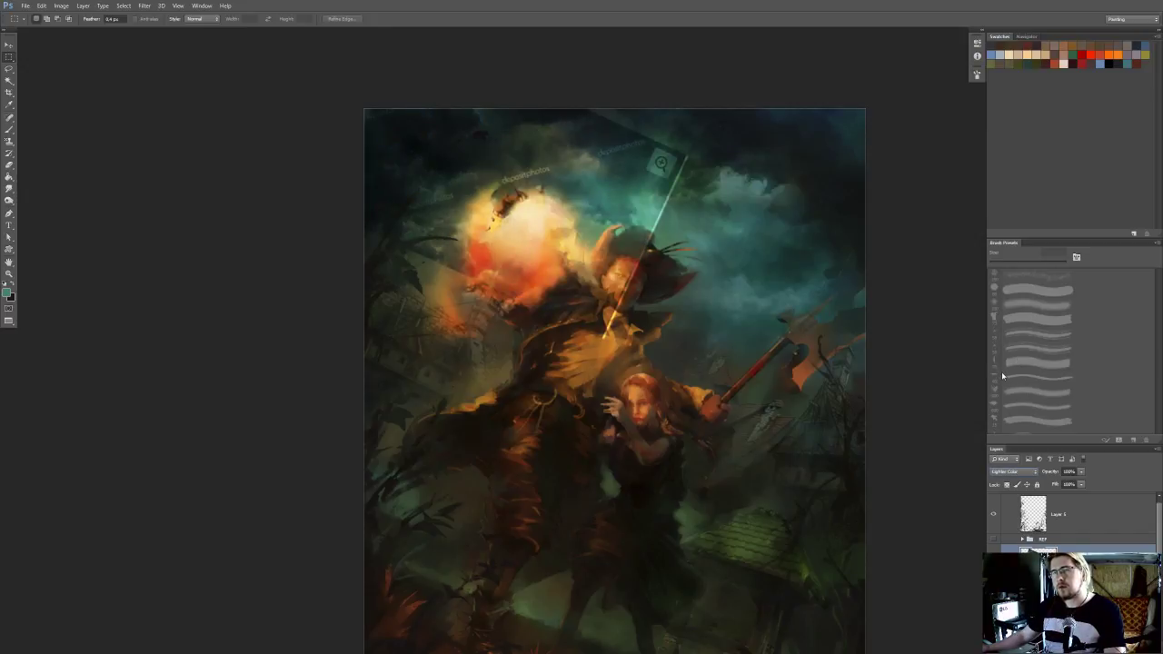
{"action": "key", "text": "Down"}
{"action": "key", "text": "Down"}
{"action": "key", "text": "Up"}
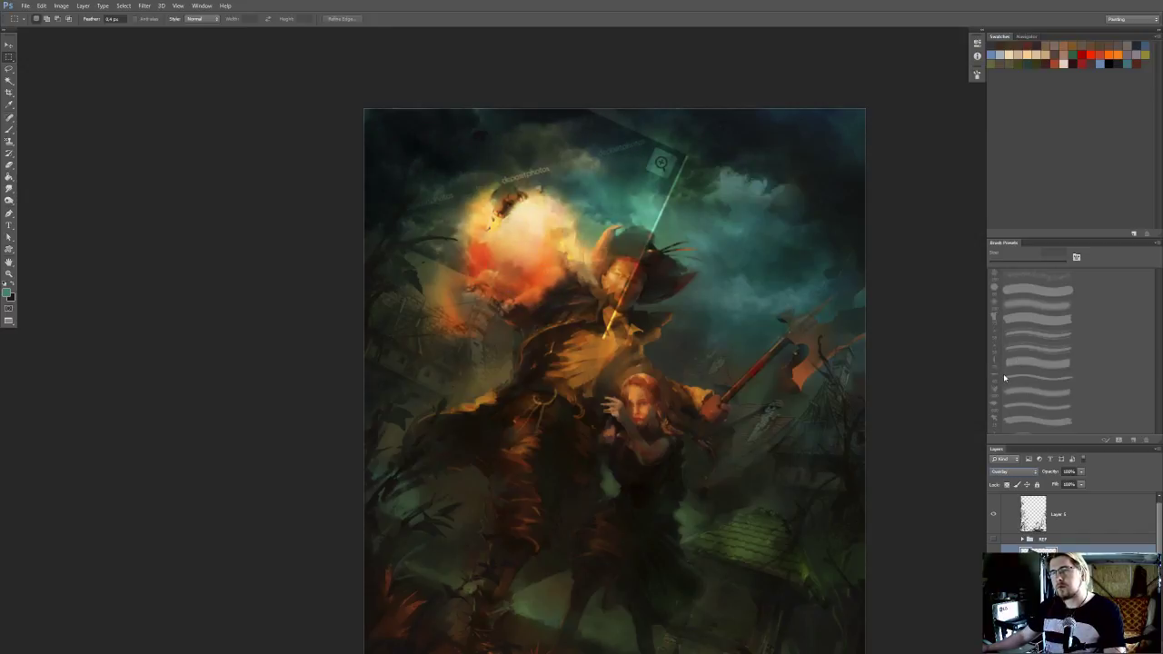
{"action": "key", "text": "Down"}
{"action": "key", "text": "Up"}
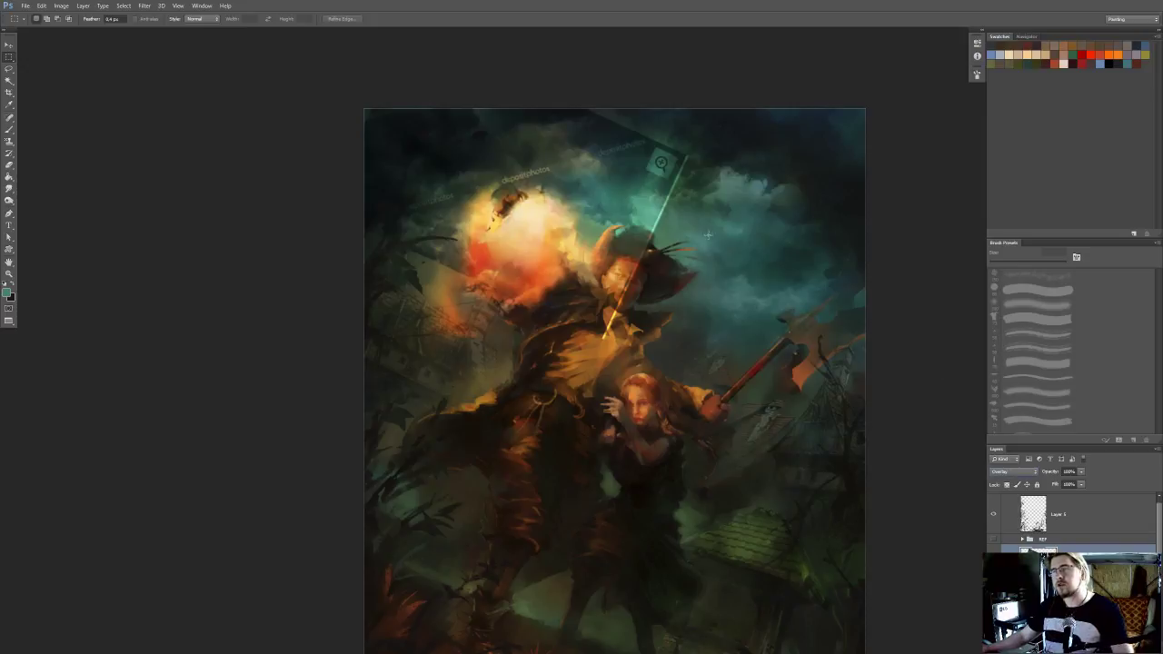
Erase the cloud photo's hard edges and magnifier icon around the hat, adjusting the eraser size
{"action": "key", "text": "b"}
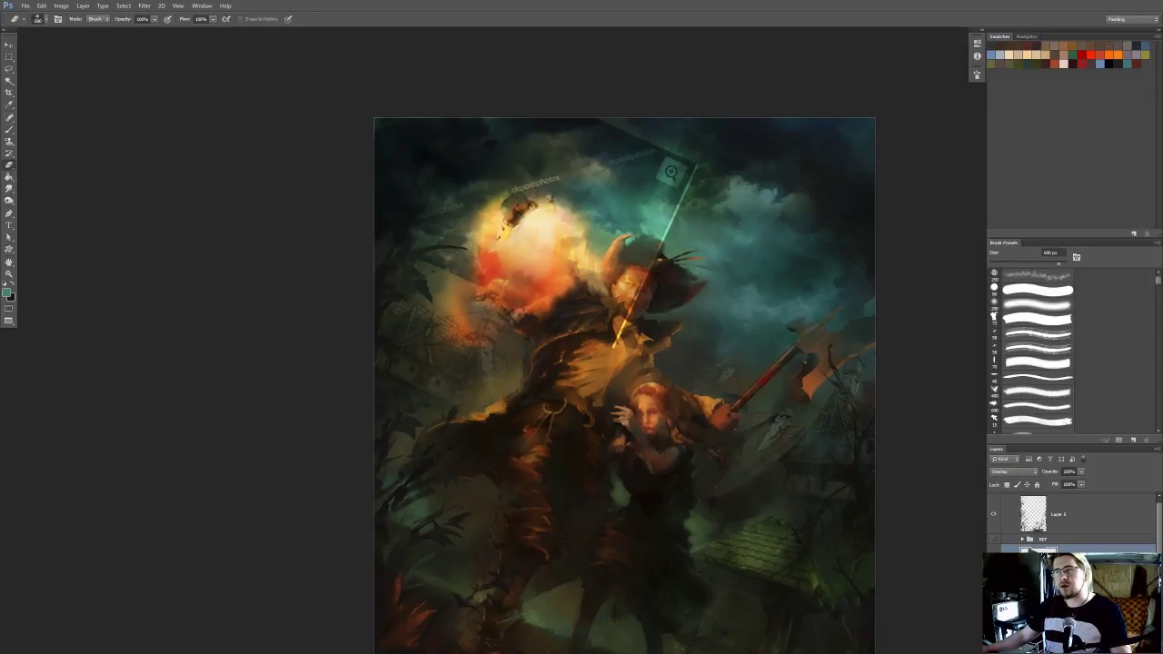
{"action": "key", "text": "["}
{"action": "mouse_move", "coordinate": [693, 173]}
{"action": "left_mouse_down"}
{"action": "mouse_move", "coordinate": [667, 222]}
{"action": "mouse_move", "coordinate": [669, 188]}
{"action": "mouse_move", "coordinate": [647, 138]}
{"action": "mouse_move", "coordinate": [545, 102]}
{"action": "mouse_move", "coordinate": [708, 222]}
{"action": "mouse_move", "coordinate": [629, 289]}
{"action": "mouse_move", "coordinate": [614, 346]}
{"action": "left_mouse_up"}
{"action": "scroll", "coordinate": [690, 346], "scroll_direction": "down", "scroll_amount": 5}
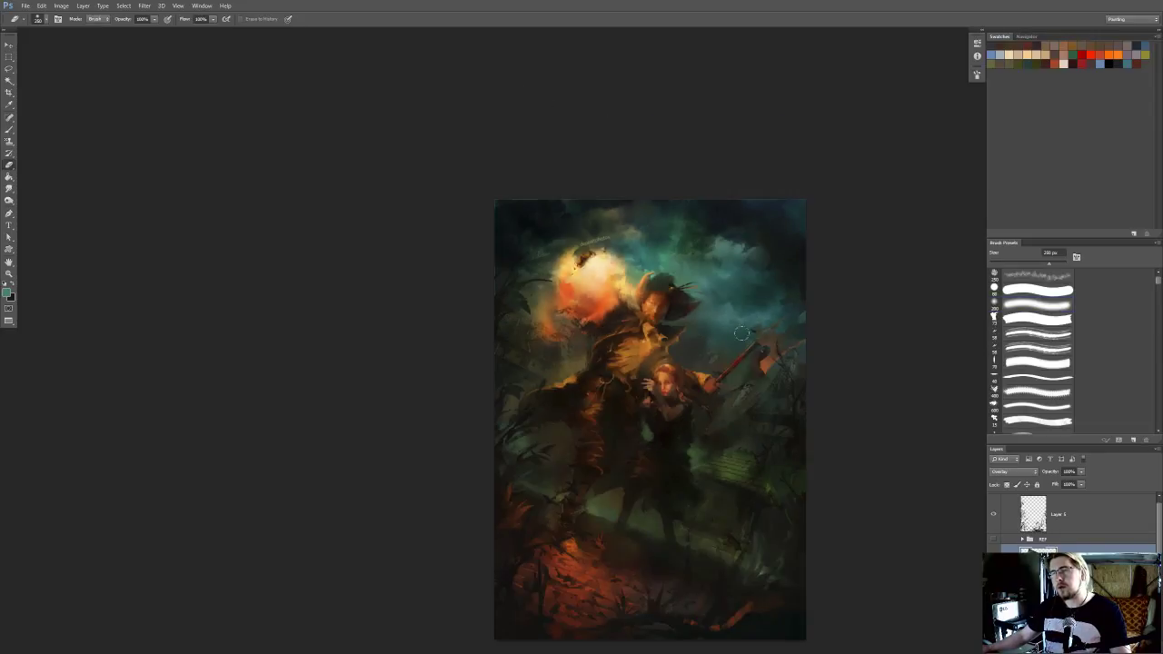
{"action": "scroll", "coordinate": [854, 372], "scroll_direction": "up", "scroll_amount": 2}
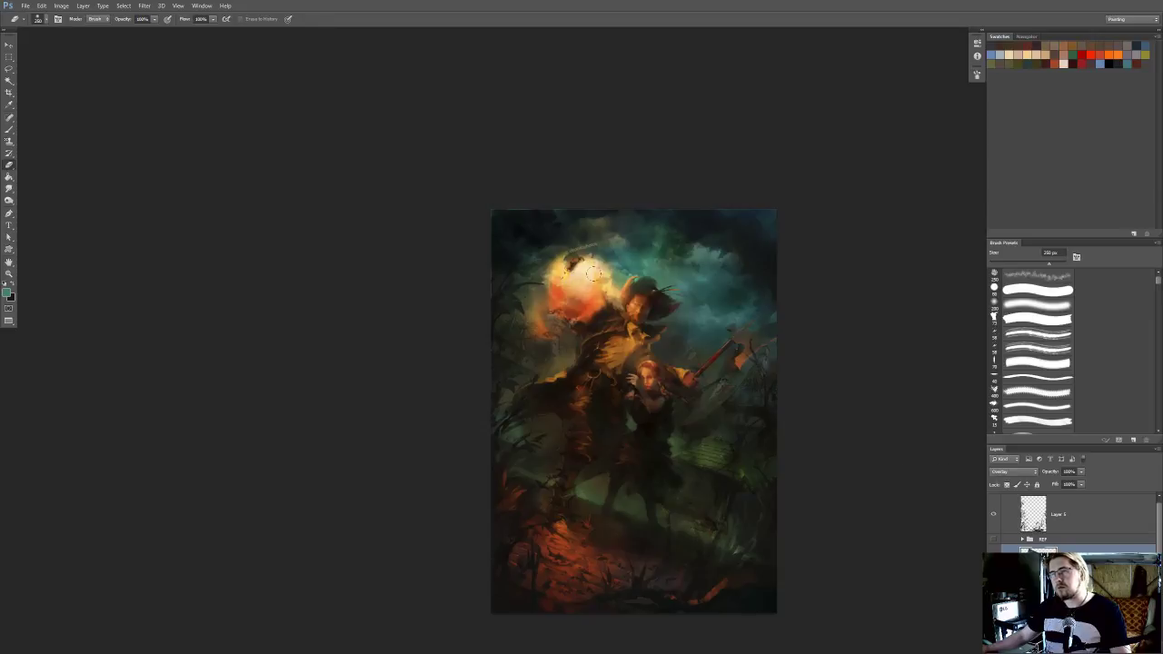
{"action": "scroll", "coordinate": [483, 188], "scroll_direction": "up", "scroll_amount": 3}
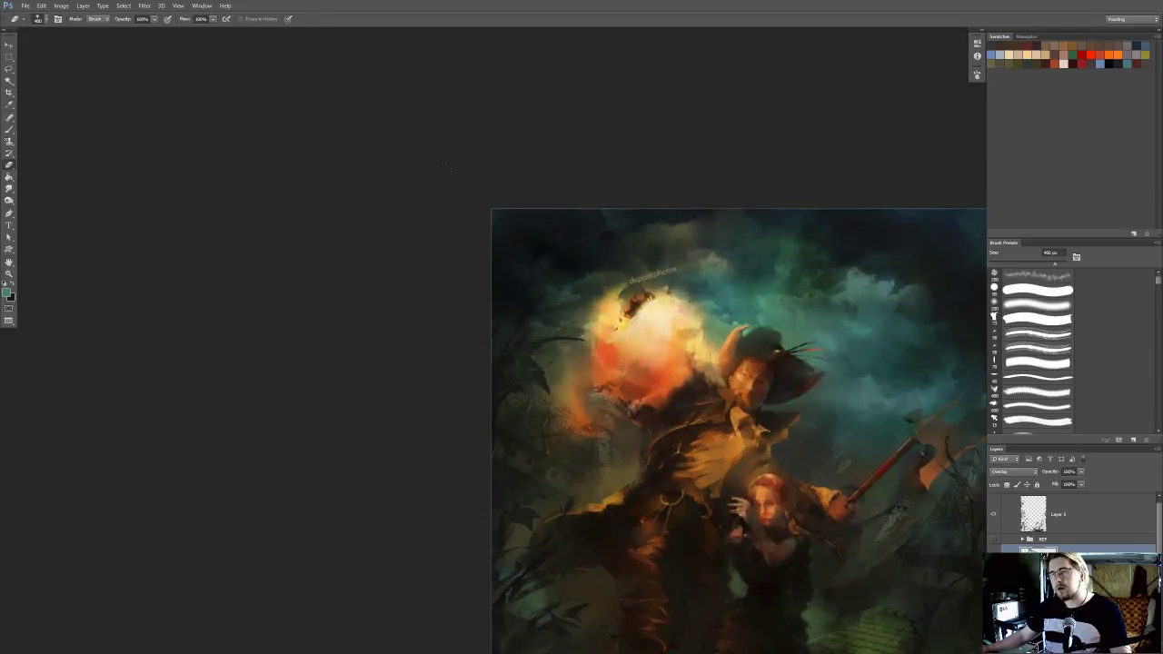
{"action": "scroll", "coordinate": [474, 197], "scroll_direction": "down", "scroll_amount": 4}
{"action": "scroll", "coordinate": [753, 205], "scroll_direction": "up", "scroll_amount": 1}
{"action": "scroll", "coordinate": [718, 184], "scroll_direction": "down", "scroll_amount": 2}
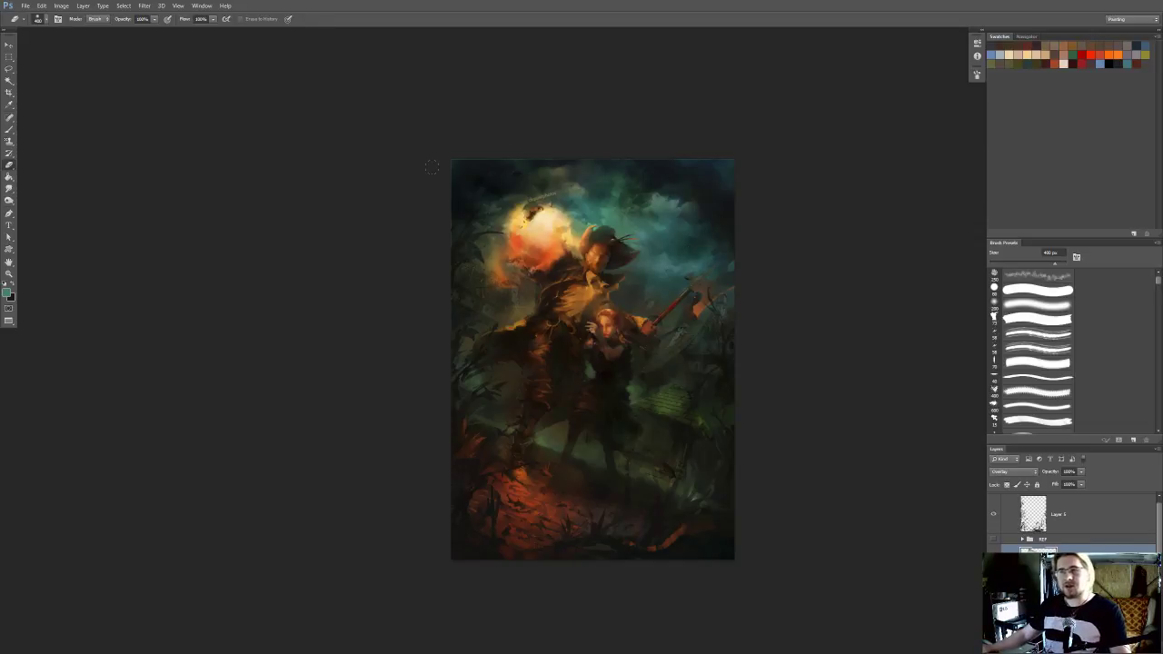
Soften the cloud photo above the glowing orb with a smaller eraser and check the whole sky
{"action": "scroll", "coordinate": [644, 236], "scroll_direction": "up", "scroll_amount": 2}
{"action": "mouse_move", "coordinate": [652, 212]}
{"action": "left_mouse_down"}
{"action": "mouse_move", "coordinate": [657, 236]}
{"action": "mouse_move", "coordinate": [632, 219]}
{"action": "mouse_move", "coordinate": [683, 296]}
{"action": "mouse_move", "coordinate": [694, 281]}
{"action": "left_mouse_up"}
{"action": "scroll", "coordinate": [677, 297], "scroll_direction": "up", "scroll_amount": 5}
{"action": "left_click_drag", "start_coordinate": [555, 243], "coordinate": [553, 231]}
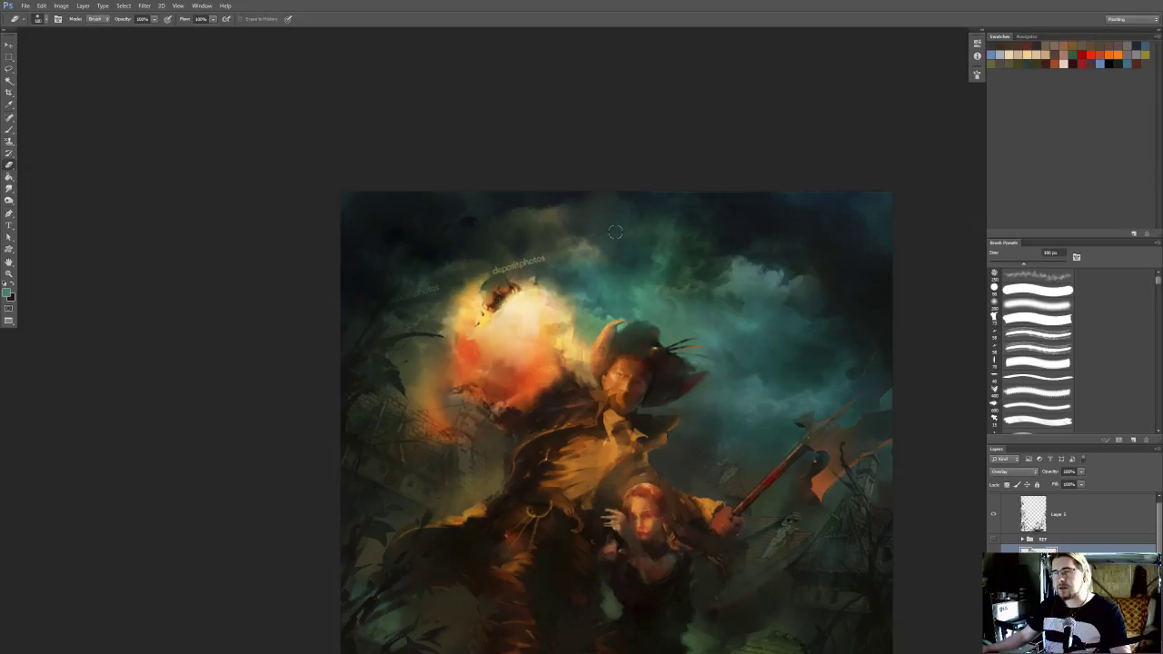
{"action": "left_click_drag", "start_coordinate": [546, 253], "coordinate": [579, 248]}
{"action": "scroll", "coordinate": [579, 247], "scroll_direction": "down", "scroll_amount": 1}
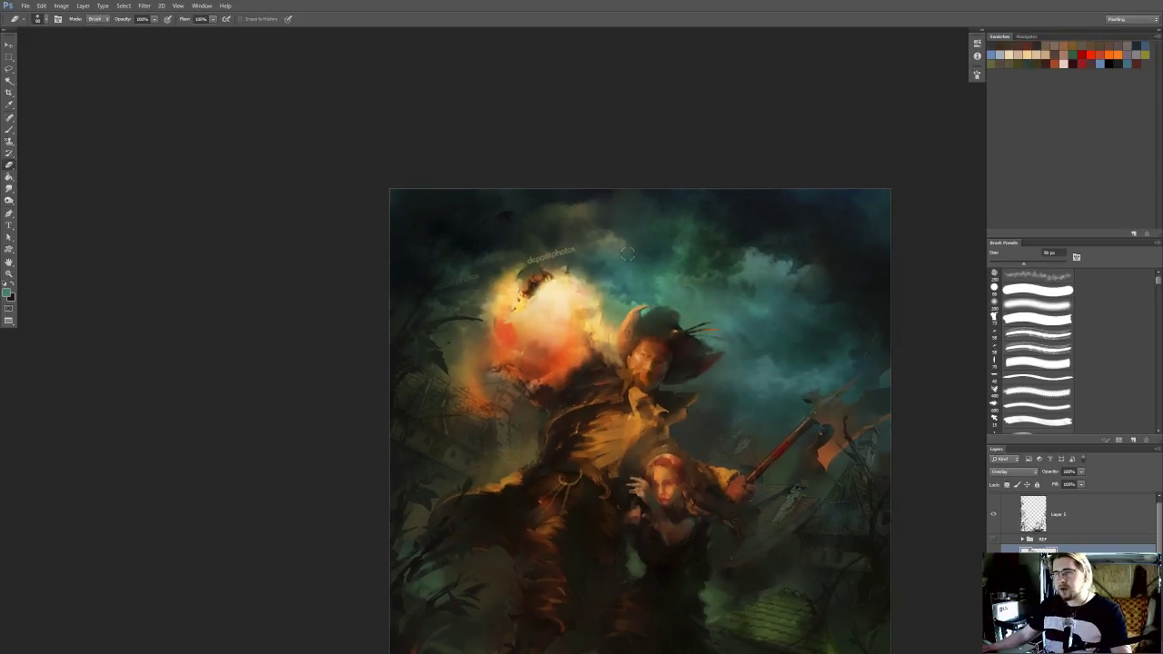
{"action": "scroll", "coordinate": [627, 252], "scroll_direction": "down", "scroll_amount": 2}
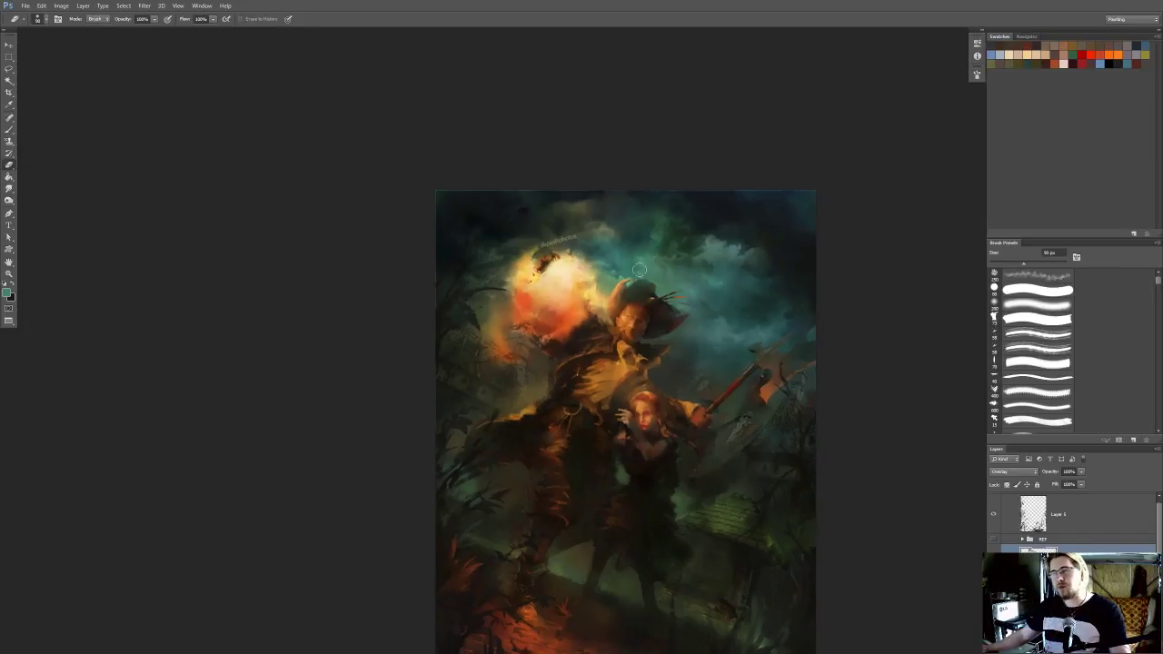
Smudge the leftover cloud photo marks and hard edges above the glowing orb into the surrounding sky
{"action": "scroll", "coordinate": [605, 264], "scroll_direction": "up", "scroll_amount": 2}
{"action": "left_click_drag", "start_coordinate": [491, 281], "coordinate": [494, 283]}
{"action": "key", "text": "r"}
{"action": "mouse_move", "coordinate": [546, 244]}
{"action": "left_mouse_down"}
{"action": "mouse_move", "coordinate": [537, 252]}
{"action": "mouse_move", "coordinate": [574, 232]}
{"action": "left_mouse_up"}
{"action": "key", "text": "]"}
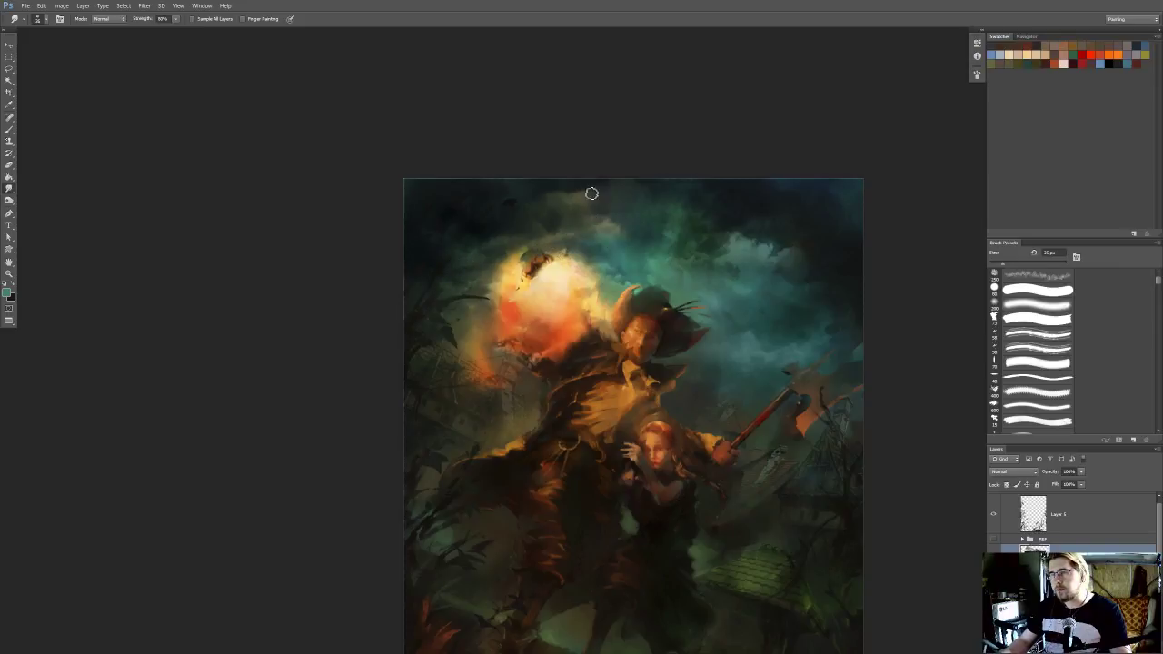
{"action": "left_click_drag", "start_coordinate": [512, 237], "coordinate": [529, 210]}
{"action": "left_click", "coordinate": [1032, 516], "text": "ctrl"}
{"action": "key", "text": "ctrl+h"}
{"action": "left_click_drag", "start_coordinate": [479, 238], "coordinate": [489, 256]}
{"action": "key", "text": "b"}
{"action": "left_click", "coordinate": [577, 267], "text": "alt"}
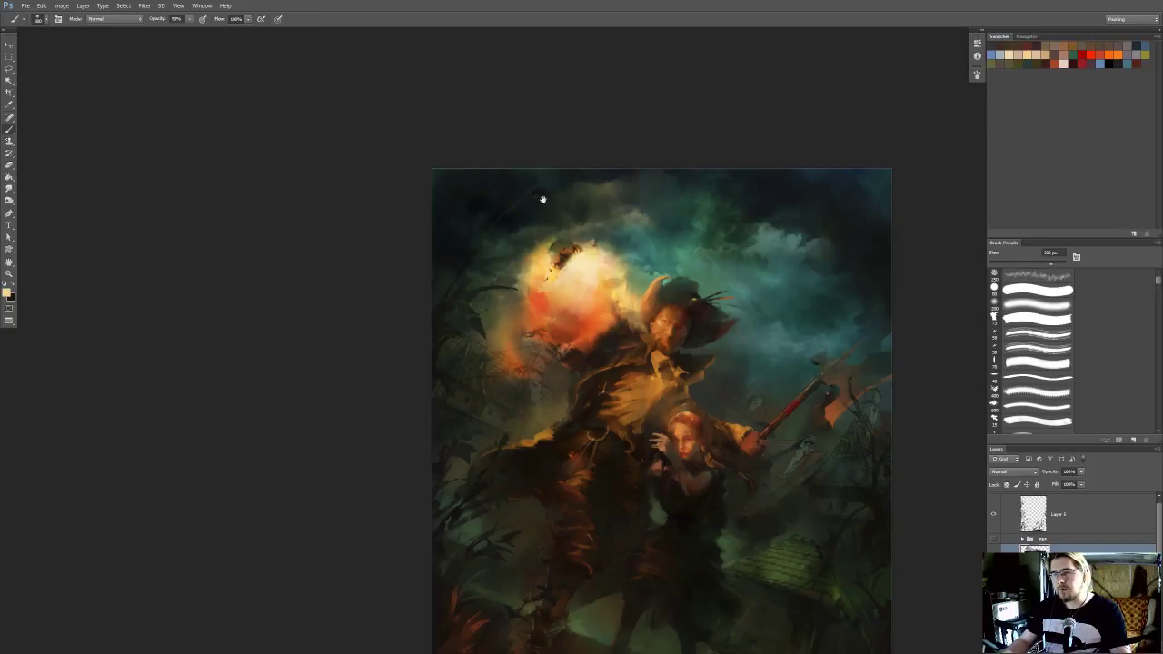
{"action": "left_click_drag", "start_coordinate": [574, 161], "coordinate": [579, 158]}
Sample teal from the sky, choose the textured 75 px brush, and add a layer with the foliage's shape selected and its outline hidden
{"action": "left_click", "coordinate": [695, 227], "text": "alt"}
{"action": "key", "text": "bracketright"}
{"action": "key", "text": "bracketright"}
{"action": "left_click", "coordinate": [1044, 317]}
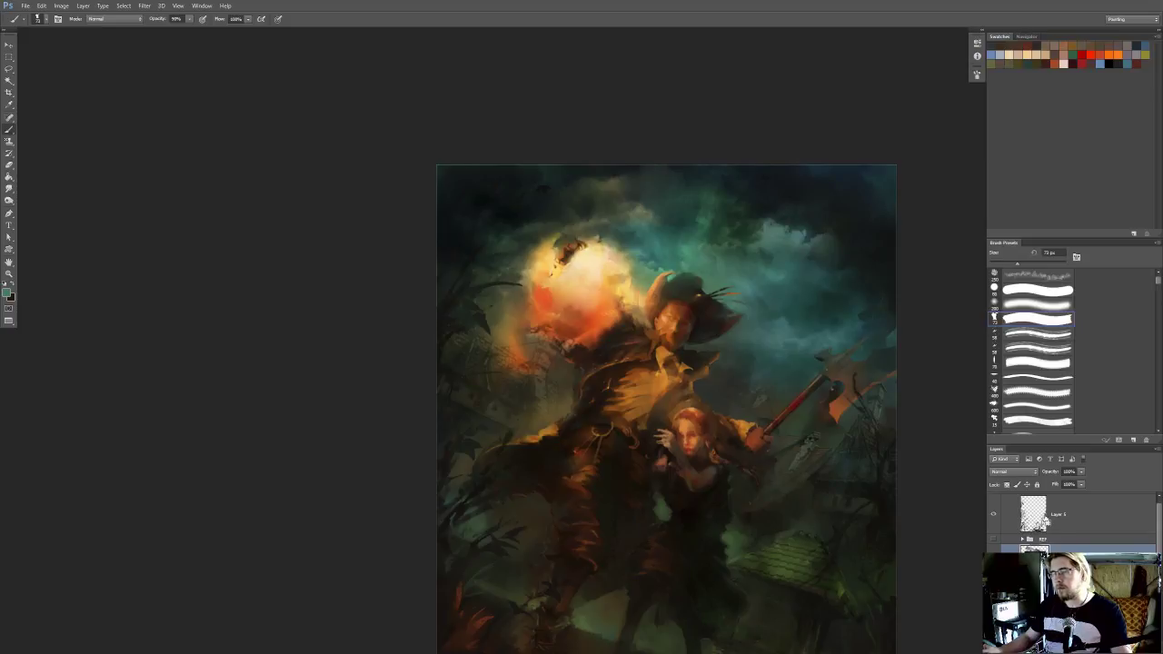
{"action": "left_click", "coordinate": [1037, 519], "text": "ctrl"}
{"action": "left_click", "coordinate": [1067, 528]}
{"action": "left_click", "coordinate": [1133, 649]}
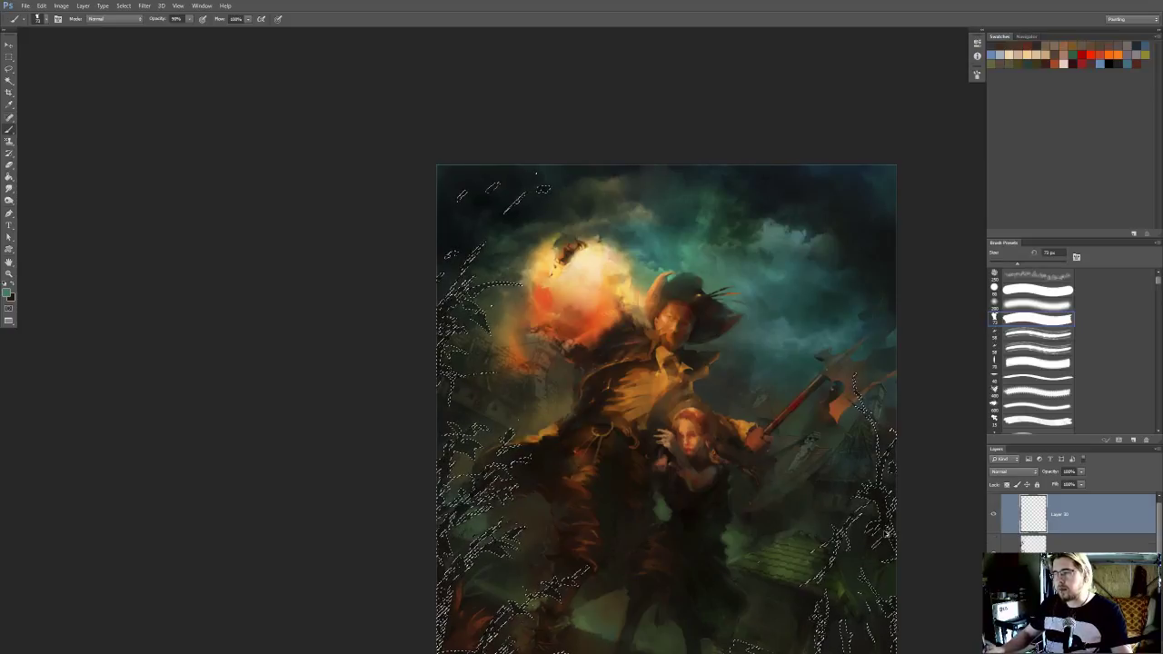
{"action": "key", "text": "ctrl+h"}
Paint faint teal highlights on the upper-left foliage at 30% brush opacity, undoing the stronger first stroke
{"action": "key", "text": "bracketright"}
{"action": "key", "text": "bracketright"}
{"action": "key", "text": "bracketright"}
{"action": "left_click_drag", "start_coordinate": [409, 335], "coordinate": [483, 328]}
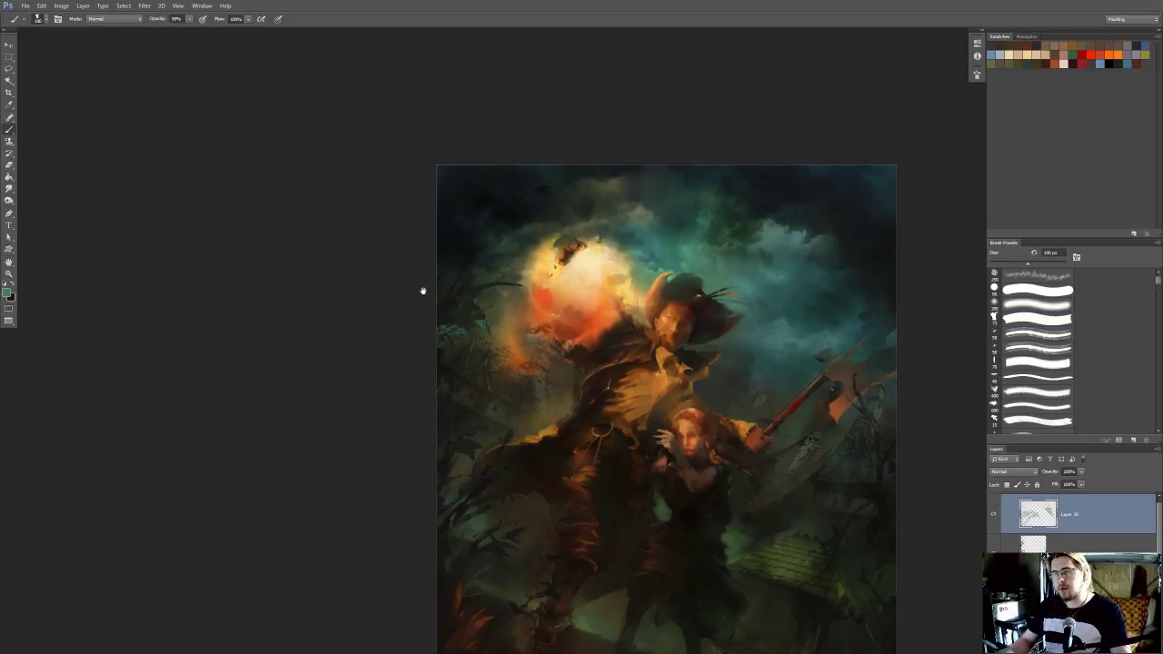
{"action": "left_click_drag", "start_coordinate": [416, 290], "coordinate": [436, 315]}
{"action": "key", "text": "ctrl+z"}
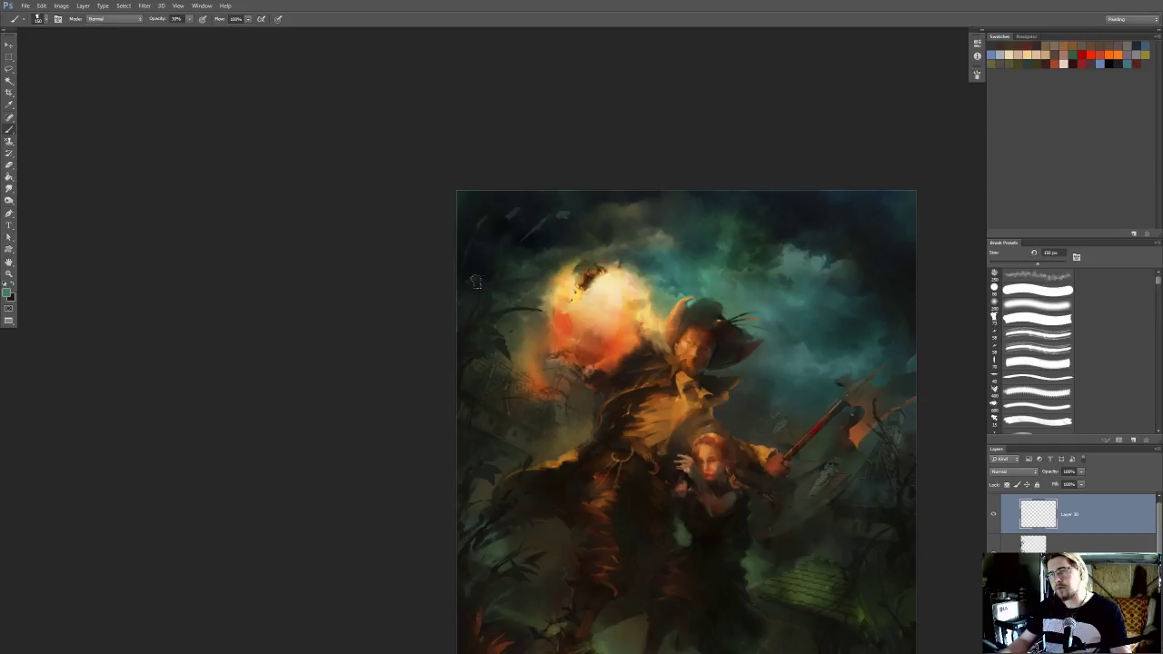
{"action": "scroll", "coordinate": [702, 219], "scroll_direction": "down", "scroll_amount": 4}
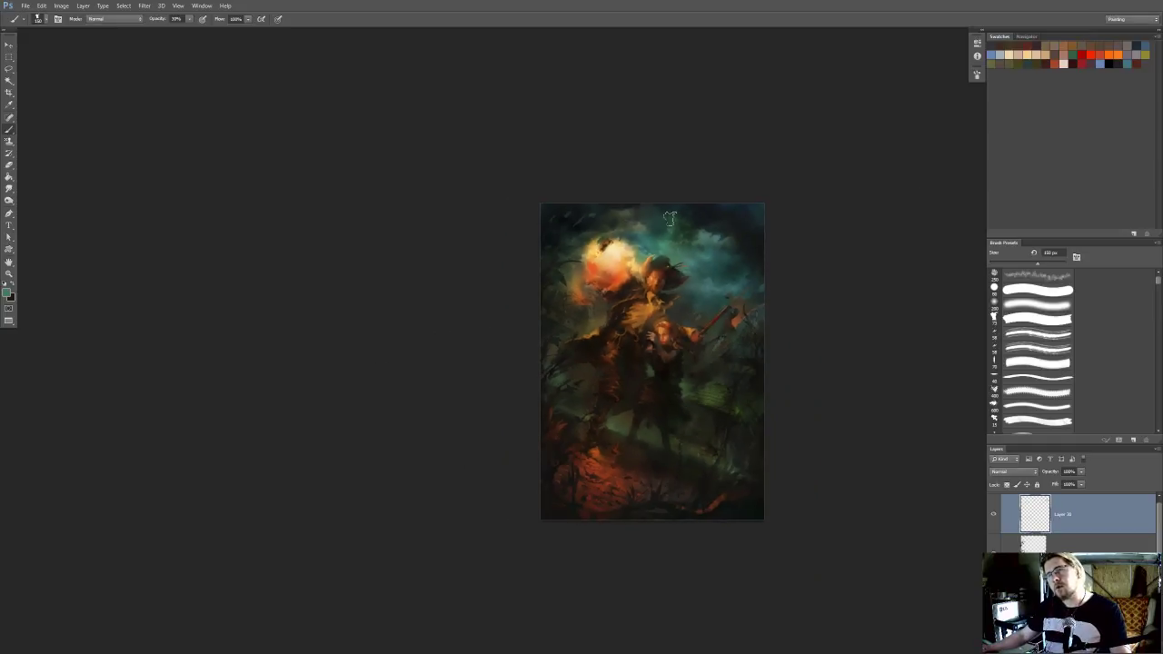
{"action": "scroll", "coordinate": [605, 253], "scroll_direction": "up", "scroll_amount": 3}
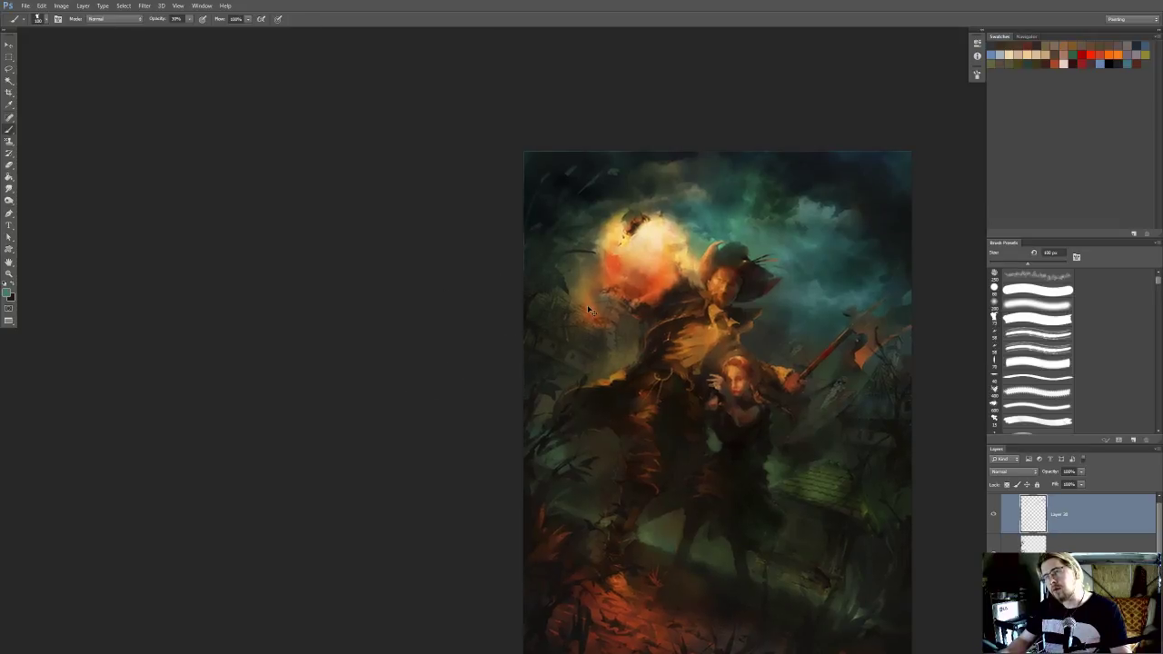
Sample a pale tone from the glowing orb and paint small highlights on the upper-left foliage tips with a smaller brush
{"action": "left_click_drag", "start_coordinate": [573, 240], "coordinate": [539, 270]}
{"action": "key", "text": "alt"}
{"action": "left_click", "coordinate": [621, 271], "text": "alt"}
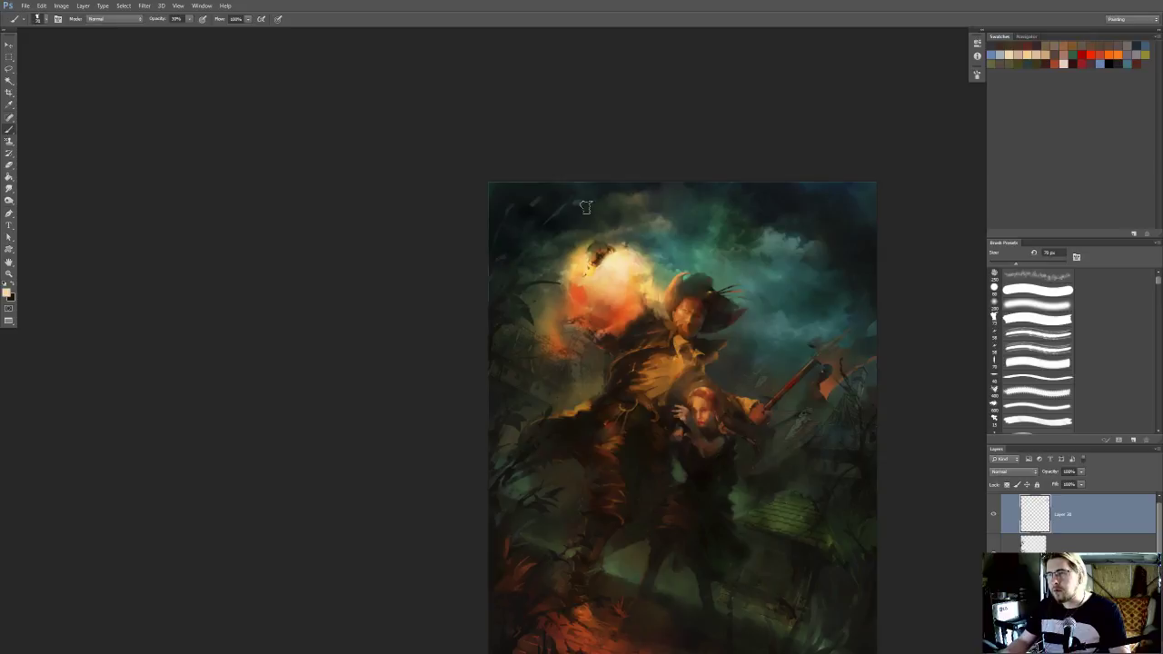
{"action": "key", "text": "bracketleft"}
{"action": "key", "text": "bracketleft"}
{"action": "key", "text": "bracketleft"}
{"action": "key", "text": "bracketleft"}
{"action": "left_click_drag", "start_coordinate": [541, 197], "coordinate": [507, 215]}
Check the foliage highlights against the whole painting and merge their layer into the foliage layer below
{"action": "scroll", "coordinate": [588, 181], "scroll_direction": "down", "scroll_amount": 5}
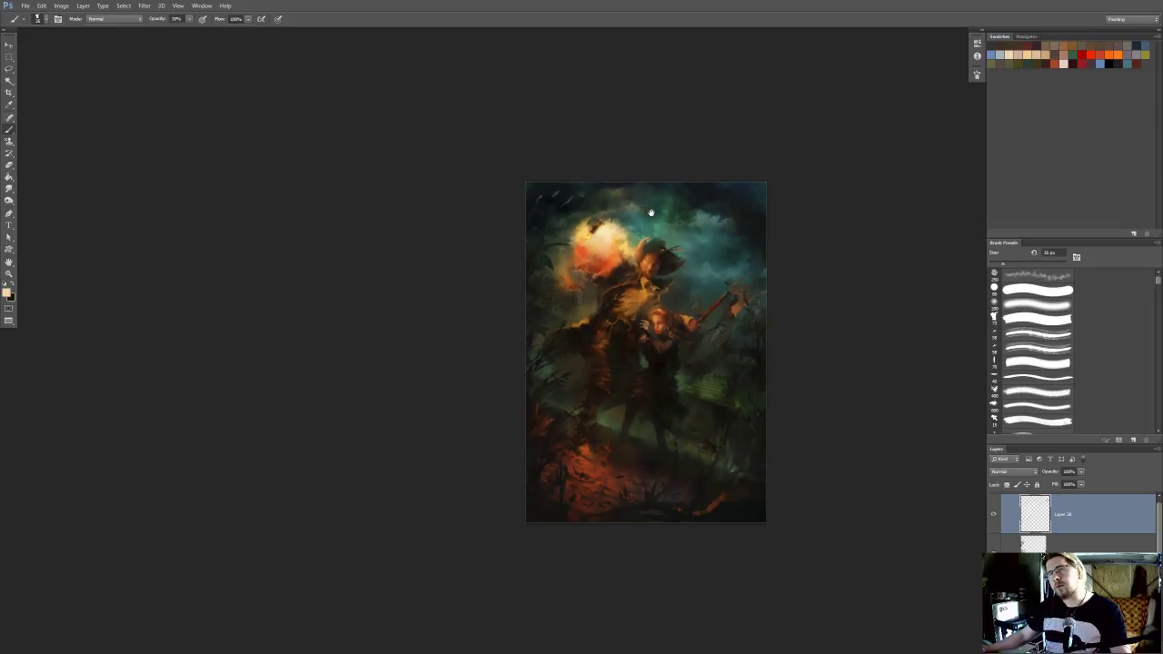
{"action": "left_click_drag", "start_coordinate": [654, 215], "coordinate": [650, 206]}
{"action": "scroll", "coordinate": [645, 209], "scroll_direction": "up", "scroll_amount": 3}
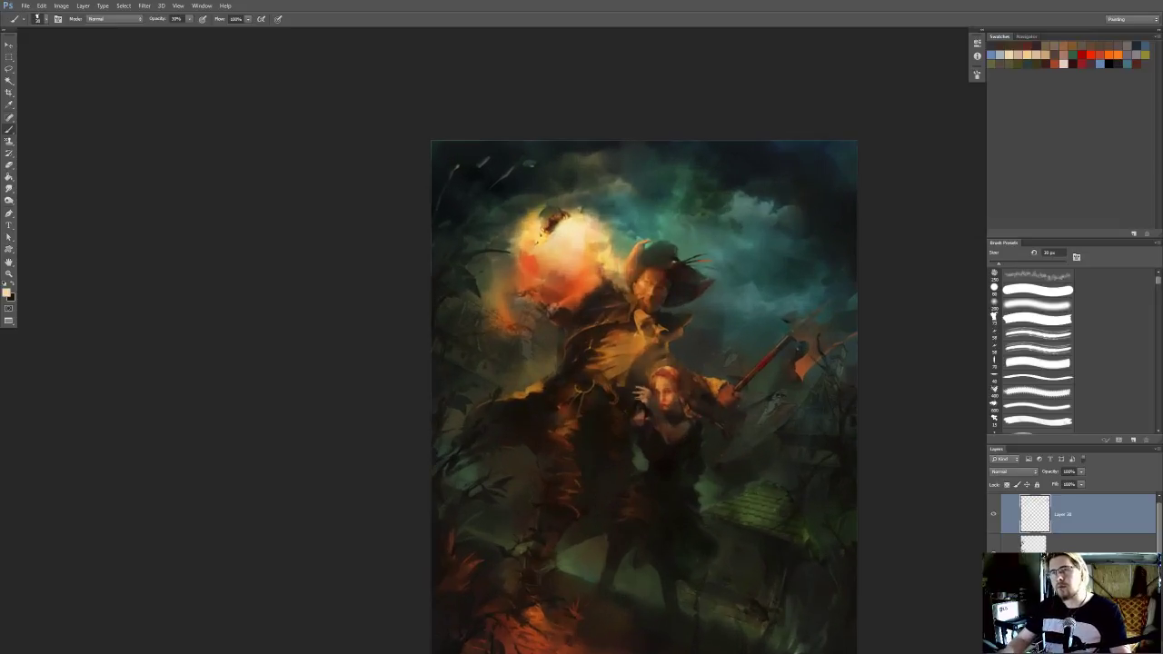
{"action": "key", "text": "bracketleft"}
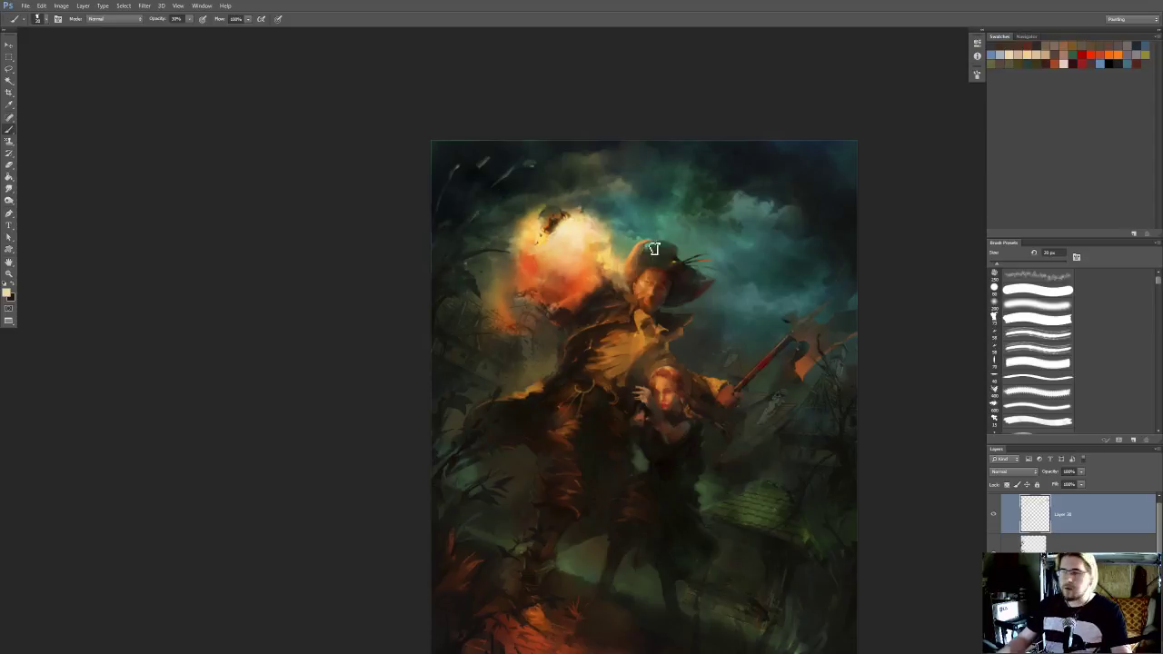
{"action": "key", "text": "ctrl+e"}
Examine the figures, sky, rooftops and ground up close and at full view for areas still needing work
{"action": "left_click_drag", "start_coordinate": [844, 415], "coordinate": [859, 359]}
{"action": "scroll", "coordinate": [832, 385], "scroll_direction": "up", "scroll_amount": 1}
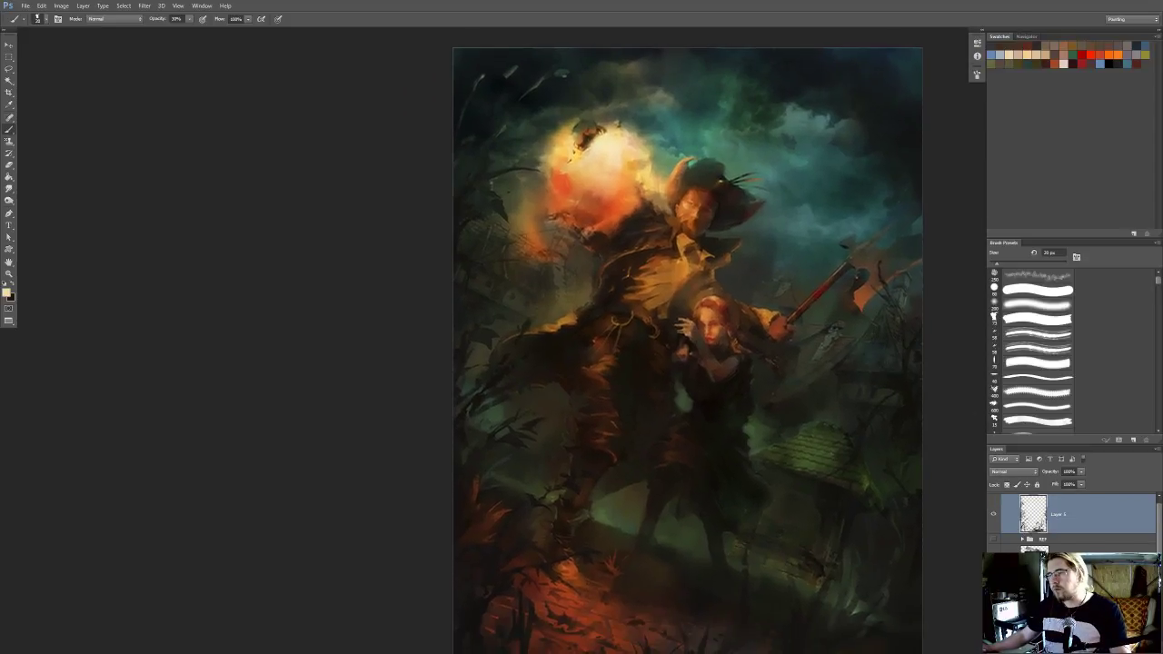
{"action": "left_click_drag", "start_coordinate": [800, 475], "coordinate": [760, 382]}
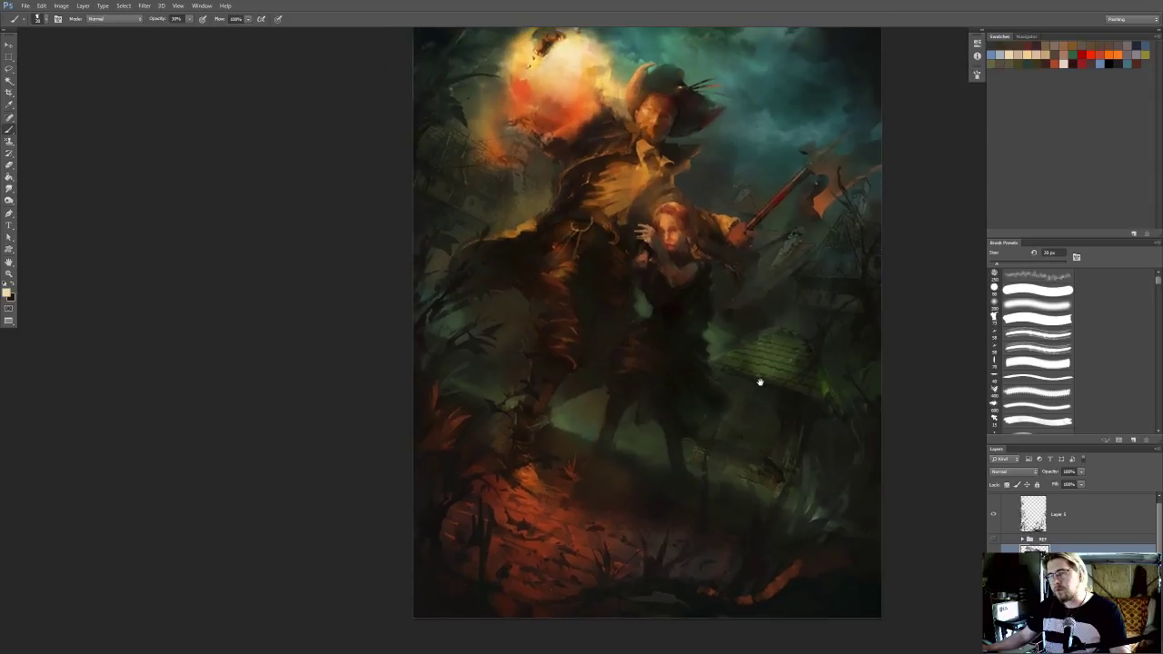
{"action": "scroll", "coordinate": [751, 405], "scroll_direction": "up", "scroll_amount": 4}
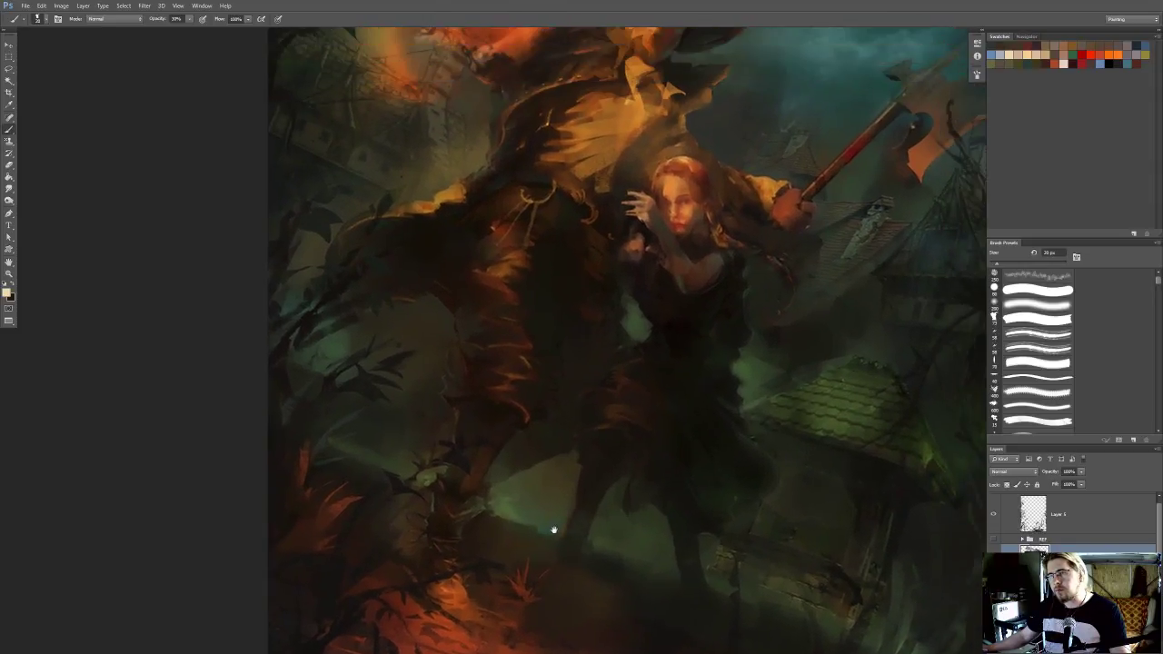
{"action": "scroll", "coordinate": [559, 518], "scroll_direction": "down", "scroll_amount": 5}
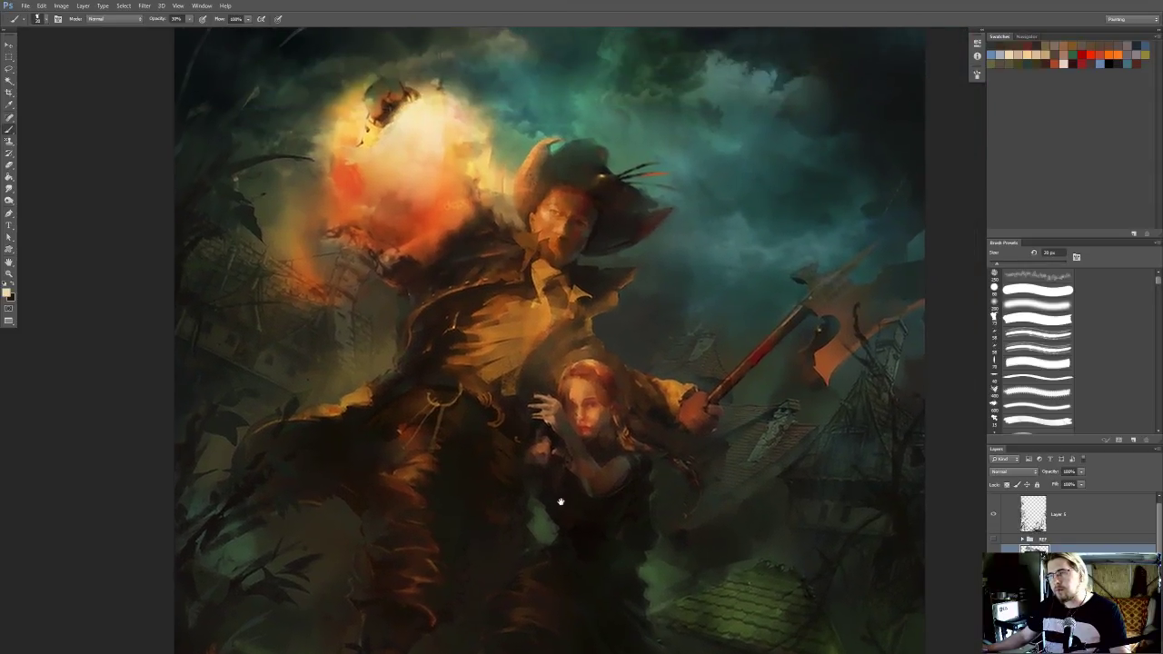
{"action": "left_click_drag", "start_coordinate": [560, 501], "coordinate": [541, 502]}
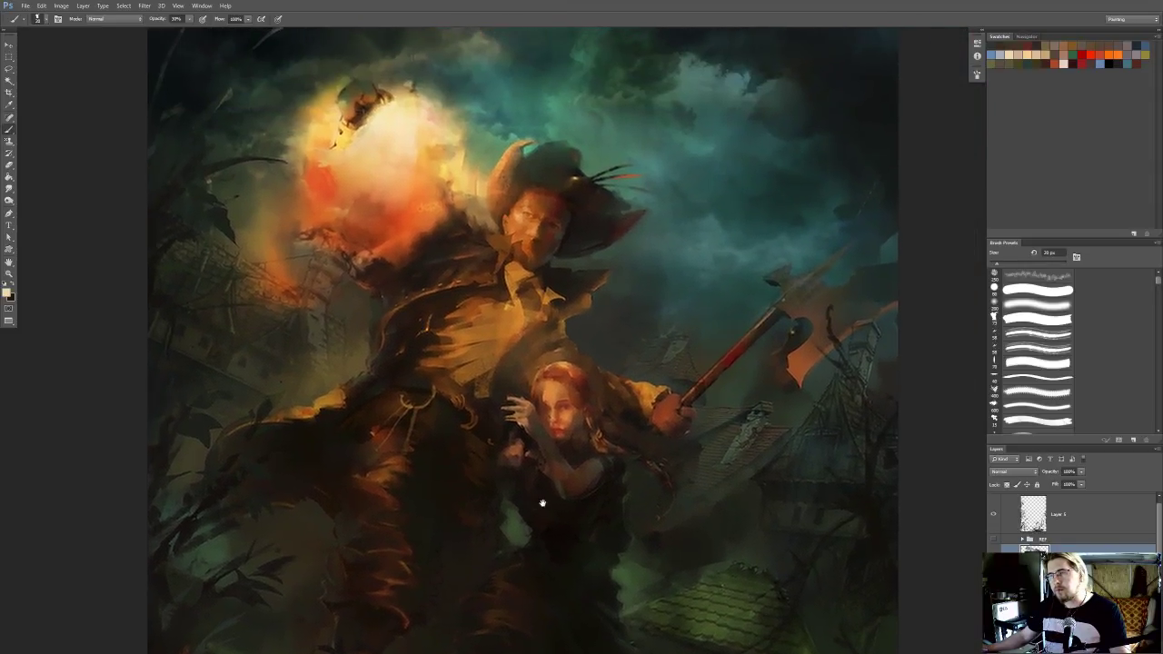
{"action": "left_click_drag", "start_coordinate": [641, 436], "coordinate": [665, 402]}
{"action": "scroll", "coordinate": [688, 403], "scroll_direction": "down", "scroll_amount": 3}
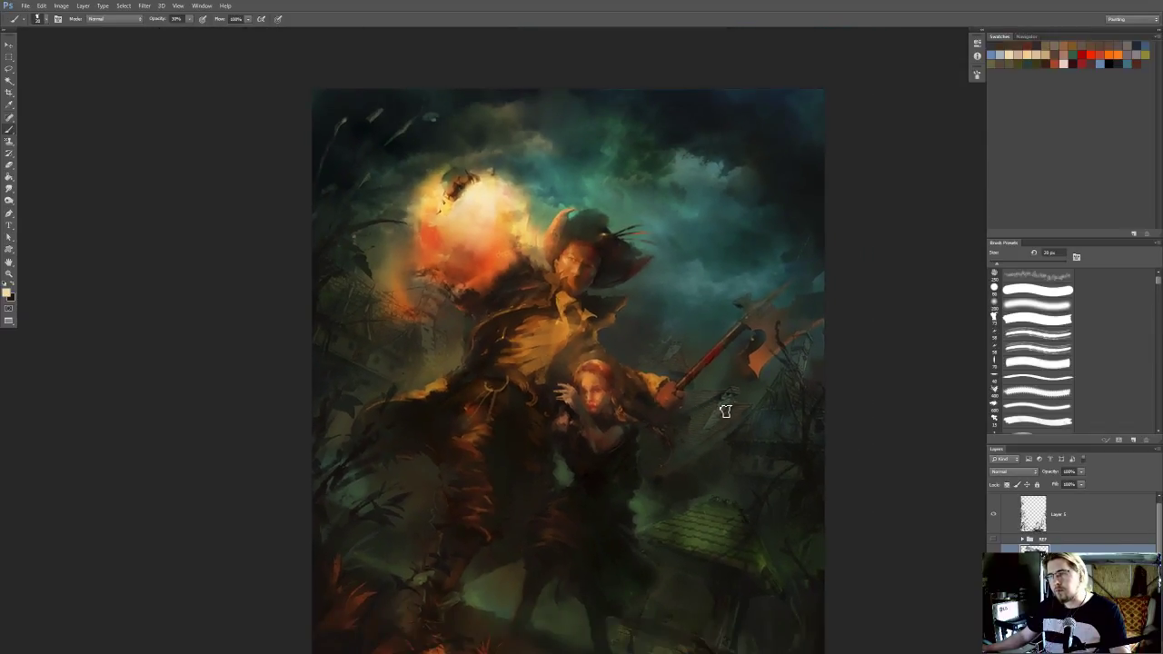
{"action": "scroll", "coordinate": [755, 435], "scroll_direction": "up", "scroll_amount": 2}
{"action": "left_click_drag", "start_coordinate": [750, 442], "coordinate": [803, 341]}
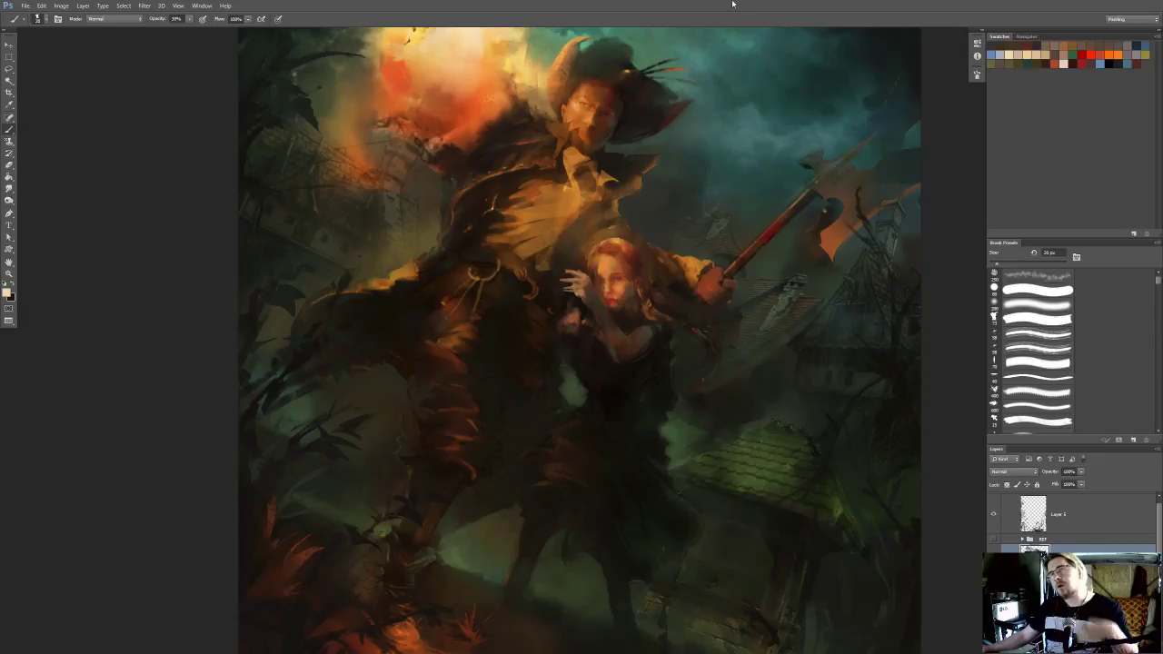
{"action": "scroll", "coordinate": [714, 186], "scroll_direction": "down", "scroll_amount": 1}
{"action": "mouse_move", "coordinate": [602, 167]}
{"action": "left_mouse_down"}
{"action": "mouse_move", "coordinate": [588, 228]}
{"action": "mouse_move", "coordinate": [557, 242]}
{"action": "left_mouse_up"}
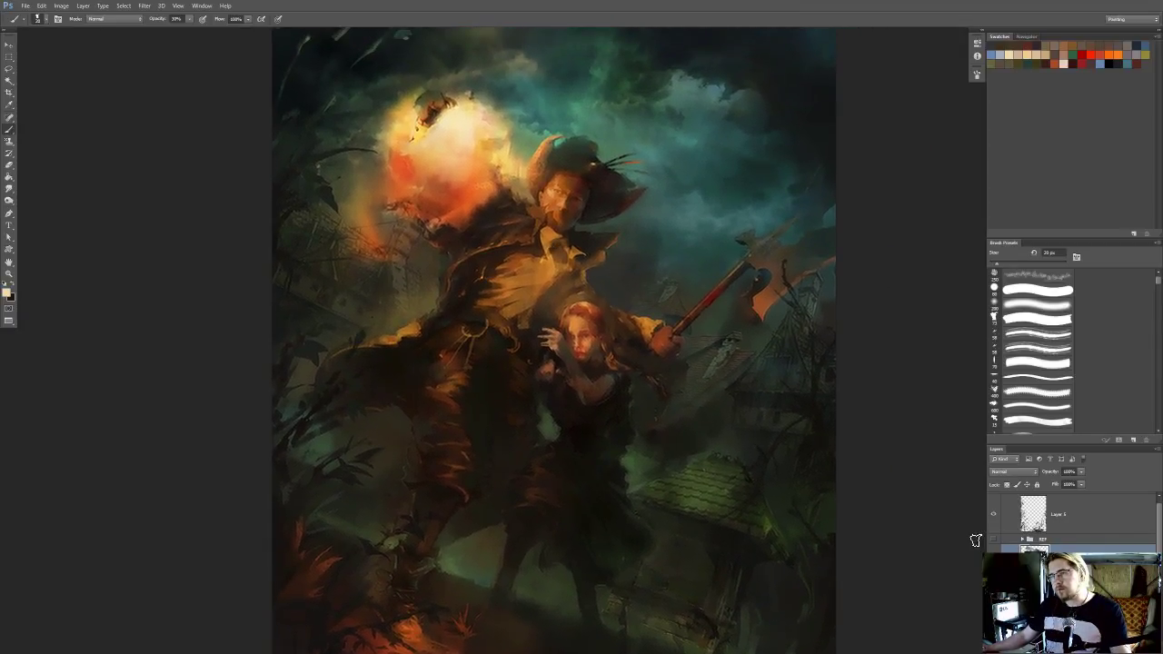
{"action": "scroll", "coordinate": [810, 512], "scroll_direction": "down", "scroll_amount": 1}
{"action": "mouse_move", "coordinate": [692, 470]}
{"action": "left_mouse_down"}
{"action": "mouse_move", "coordinate": [660, 519]}
{"action": "mouse_move", "coordinate": [649, 460]}
{"action": "mouse_move", "coordinate": [660, 410]}
{"action": "mouse_move", "coordinate": [648, 408]}
{"action": "left_mouse_up"}
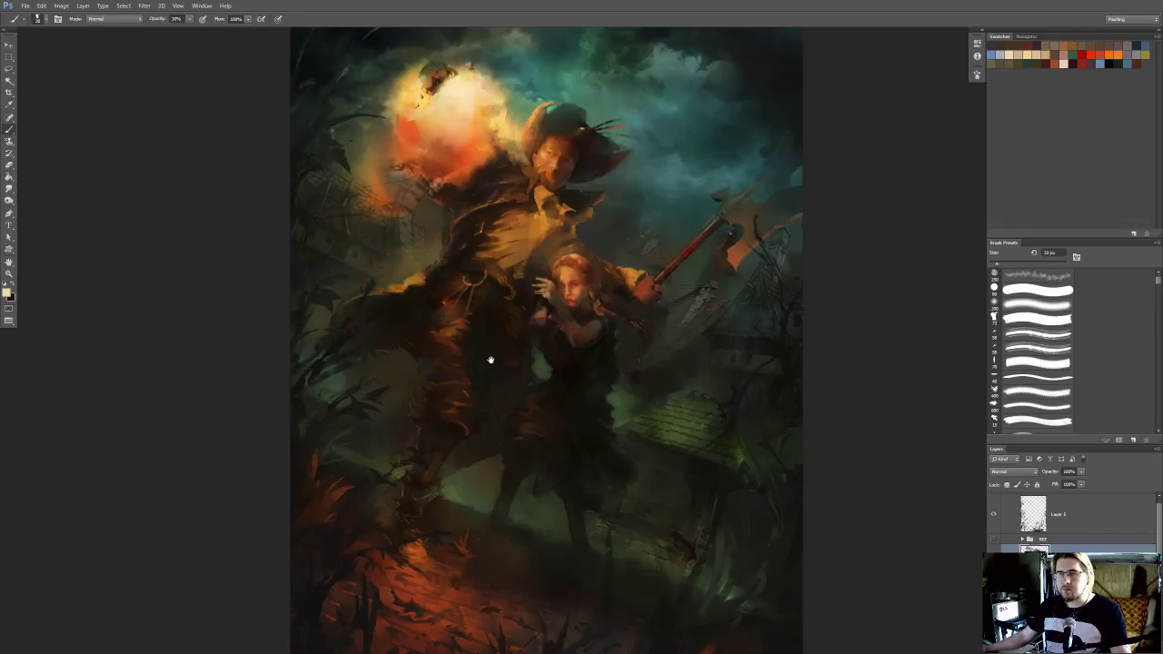
{"action": "left_click_drag", "start_coordinate": [490, 360], "coordinate": [561, 409]}
Load the foliage layer's shape as a selection, add a new layer, hide the outline, and choose the soft 200 px brush
{"action": "left_click", "coordinate": [1033, 514], "text": "ctrl"}
{"action": "key", "text": "ctrl+shift+alt+n"}
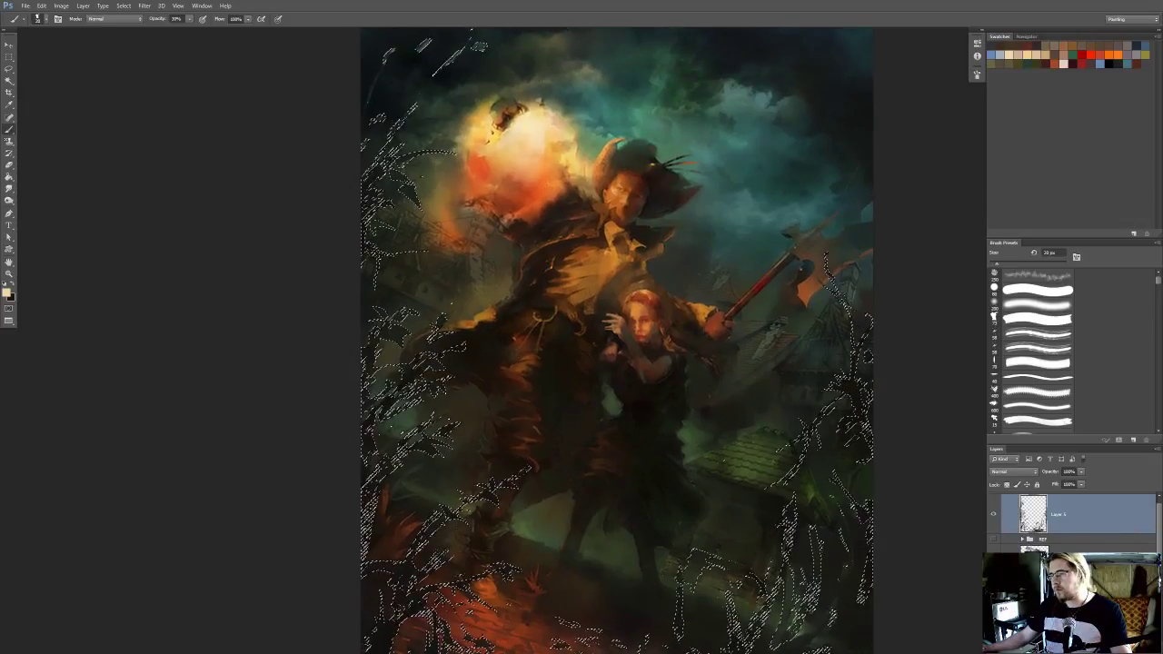
{"action": "key", "text": "ctrl+h"}
{"action": "left_click", "coordinate": [993, 305]}
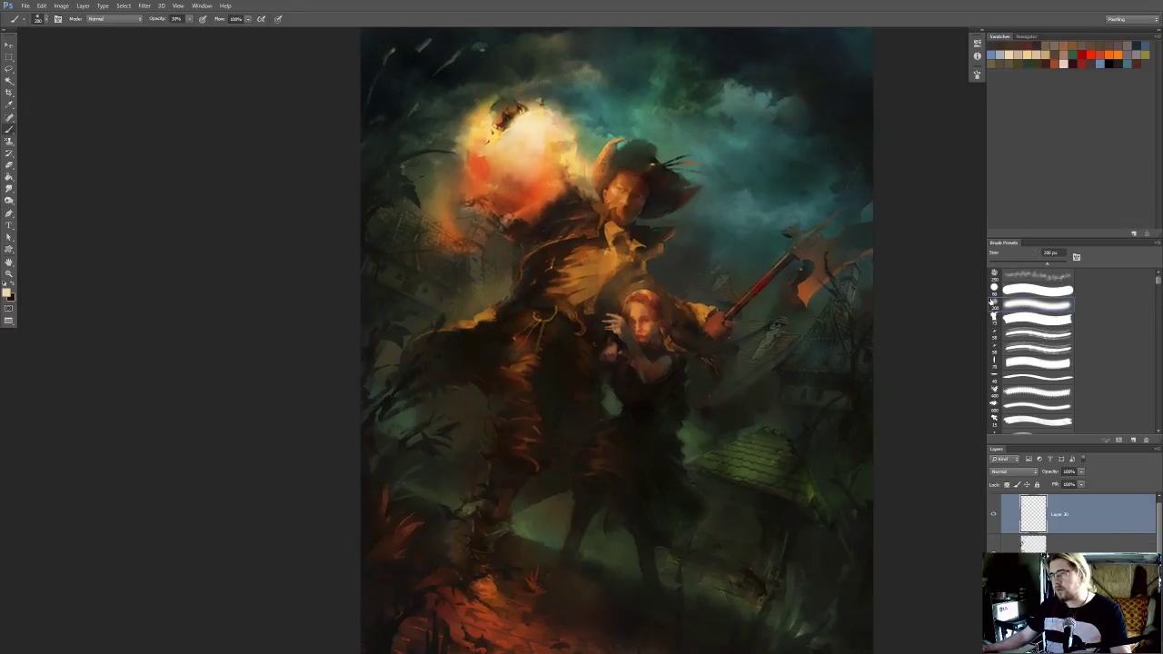
Sample orange from the glowing orb and softly tint the foliage along the painting's left side with a brush up to 400 px
{"action": "left_click", "coordinate": [509, 177], "text": "alt"}
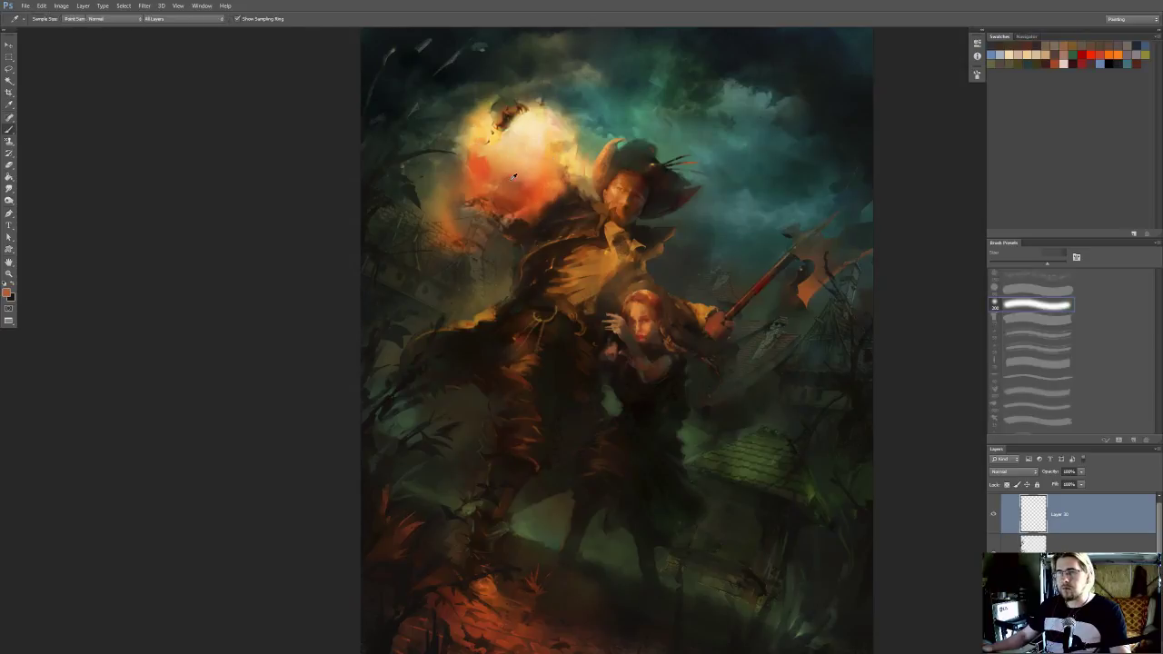
{"action": "key", "text": "]"}
{"action": "key", "text": "]"}
{"action": "key", "text": "]"}
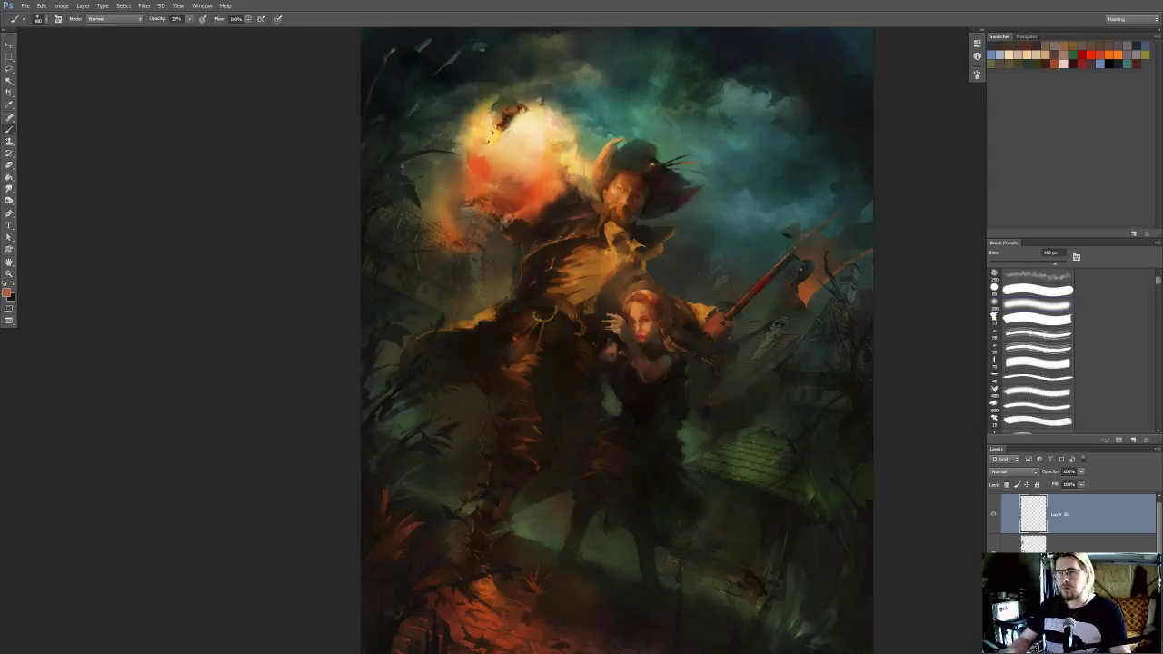
{"action": "mouse_move", "coordinate": [471, 356]}
{"action": "left_mouse_down"}
{"action": "mouse_move", "coordinate": [474, 318]}
{"action": "mouse_move", "coordinate": [511, 279]}
{"action": "left_mouse_up"}
{"action": "key", "text": "bracketleft"}
{"action": "key", "text": "bracketright"}
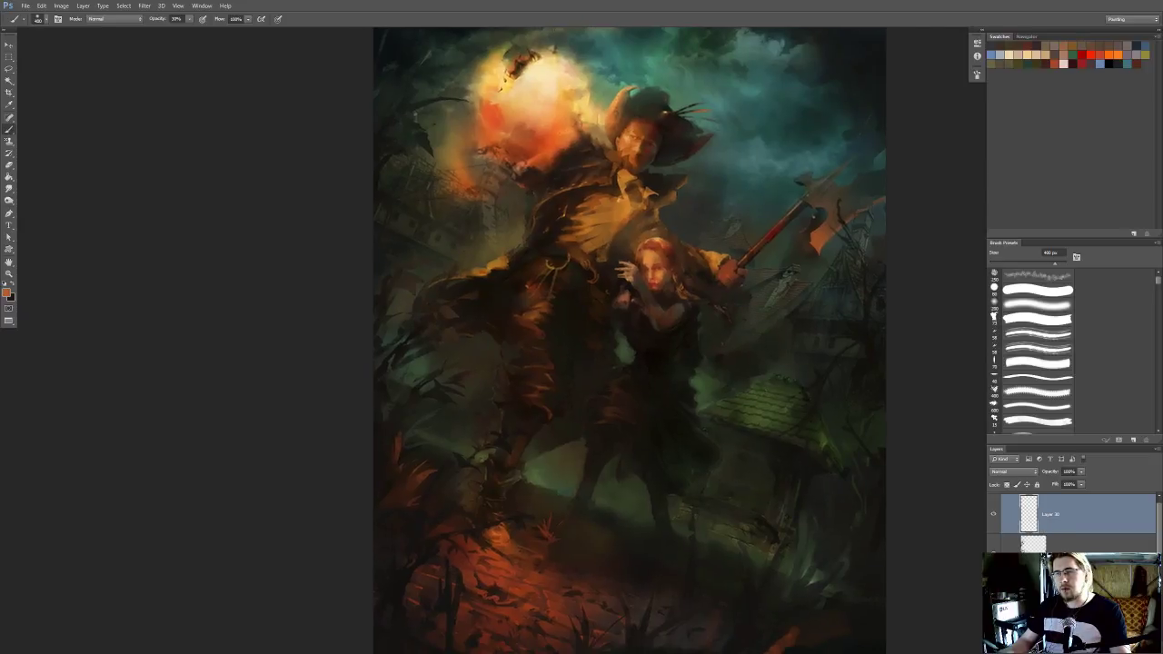
{"action": "left_click_drag", "start_coordinate": [435, 237], "coordinate": [423, 324]}
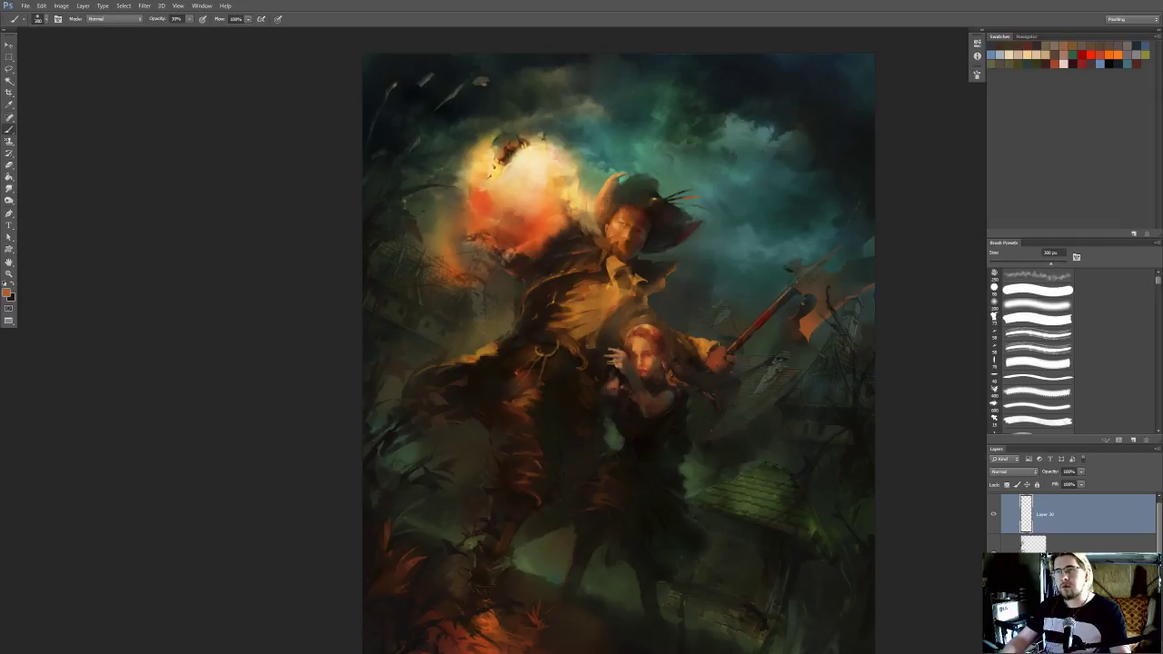
{"action": "scroll", "coordinate": [422, 201], "scroll_direction": "down", "scroll_amount": 5}
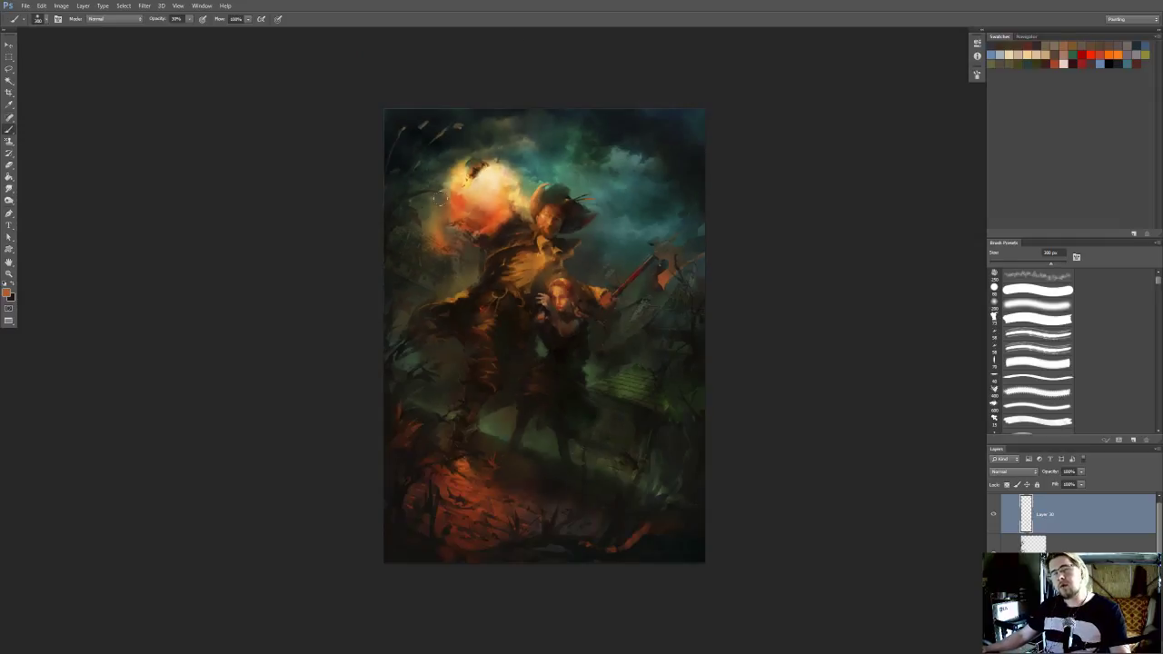
{"action": "left_click_drag", "start_coordinate": [511, 218], "coordinate": [508, 203]}
{"action": "scroll", "coordinate": [508, 203], "scroll_direction": "down", "scroll_amount": 1}
{"action": "scroll", "coordinate": [443, 285], "scroll_direction": "up", "scroll_amount": 4}
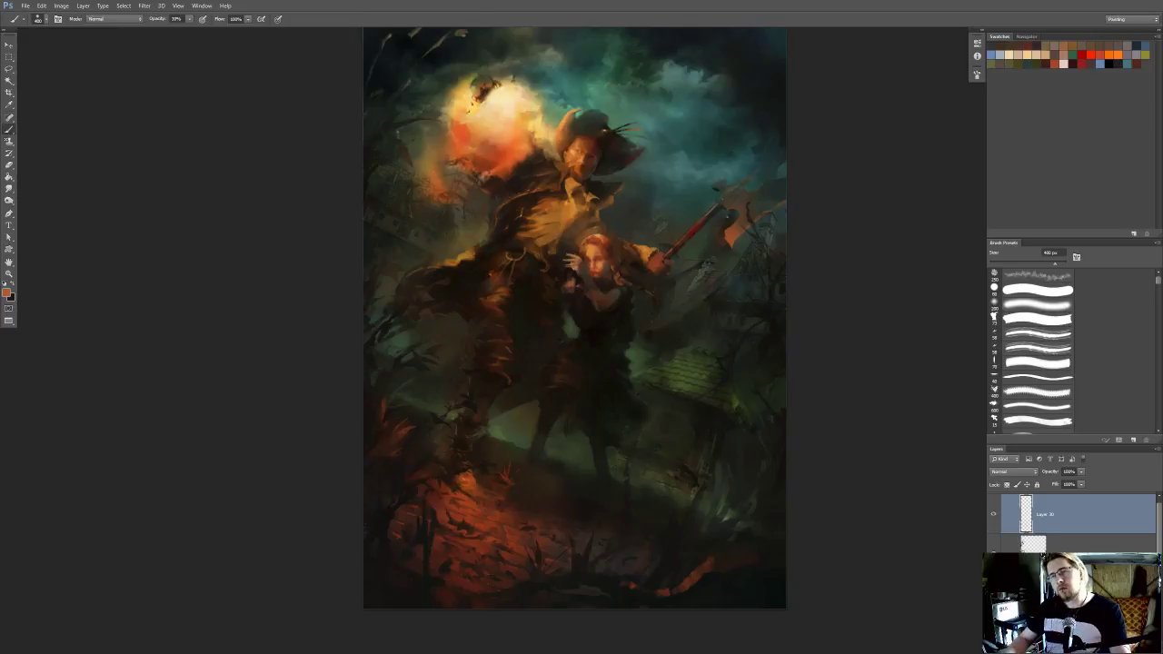
Sample a lighter peach from the orb and lightly glaze the left foliage with a 400 to 500 px soft brush, undoing an excessive stroke
{"action": "left_click_drag", "start_coordinate": [470, 266], "coordinate": [470, 309]}
{"action": "left_click", "coordinate": [515, 166], "text": "alt"}
{"action": "key", "text": "bracketleft"}
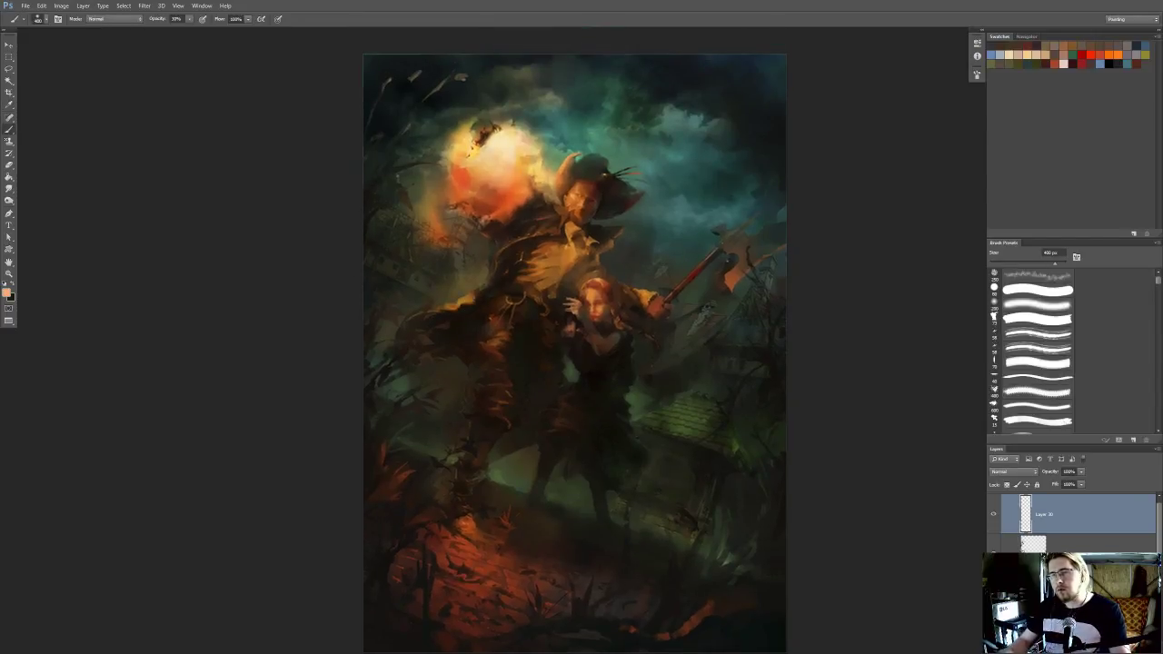
{"action": "left_click_drag", "start_coordinate": [393, 307], "coordinate": [429, 340]}
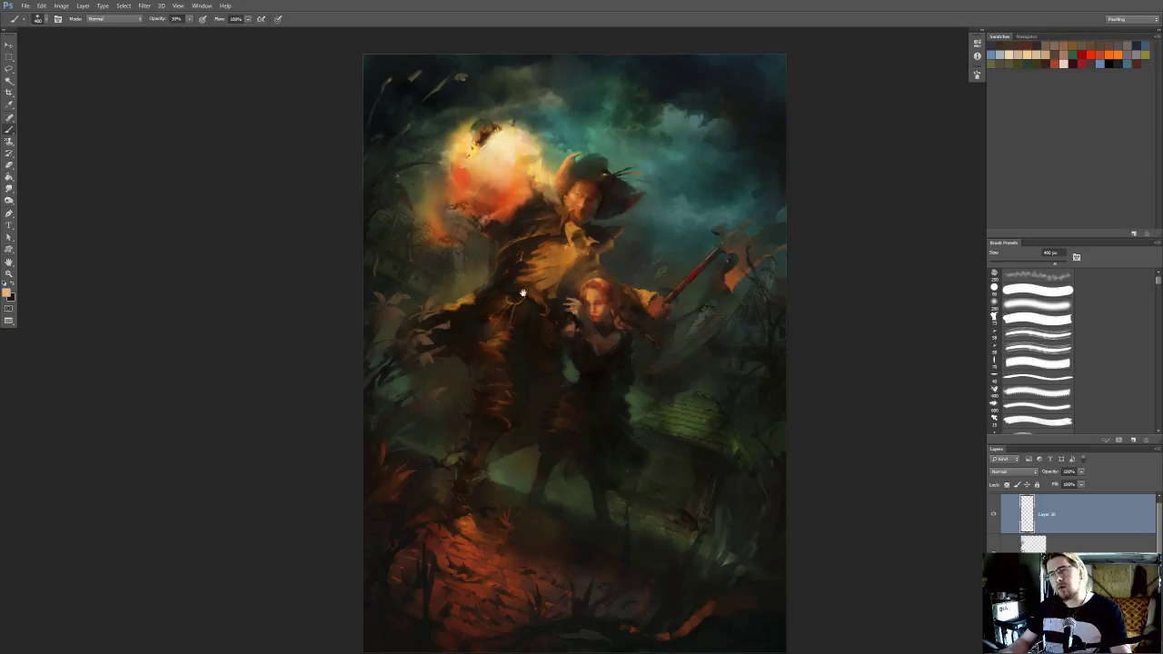
{"action": "left_click_drag", "start_coordinate": [523, 293], "coordinate": [540, 277]}
{"action": "key", "text": "ctrl+z"}
{"action": "left_click", "coordinate": [429, 289]}
{"action": "key", "text": "ctrl+minus"}
{"action": "key", "text": "ctrl+plus"}
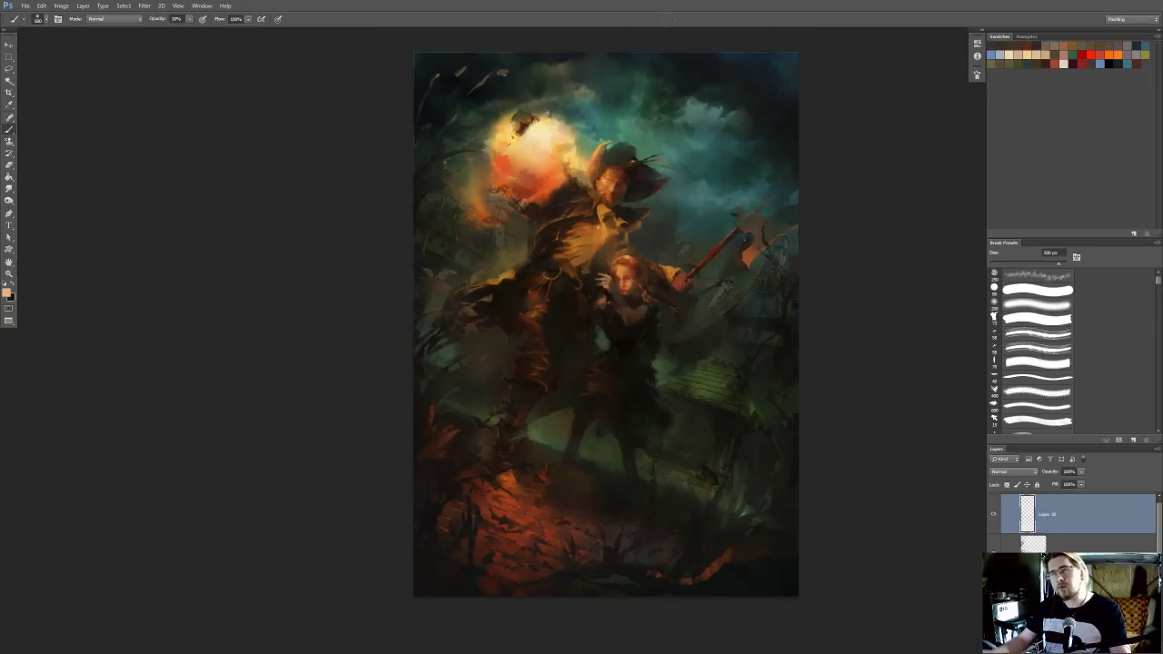
{"action": "mouse_move", "coordinate": [574, 248]}
{"action": "left_mouse_down"}
{"action": "mouse_move", "coordinate": [586, 227]}
{"action": "mouse_move", "coordinate": [578, 277]}
{"action": "left_mouse_up"}
{"action": "key", "text": "ctrl+plus"}
Toggle the warm foliage glow layer off and on repeatedly to compare the painting with and without it
{"action": "left_click", "coordinate": [990, 515]}
{"action": "left_click", "coordinate": [991, 515]}
{"action": "left_click", "coordinate": [990, 515]}
{"action": "left_click", "coordinate": [991, 516]}
{"action": "left_click_drag", "start_coordinate": [670, 376], "coordinate": [545, 413]}
{"action": "left_click", "coordinate": [993, 517]}
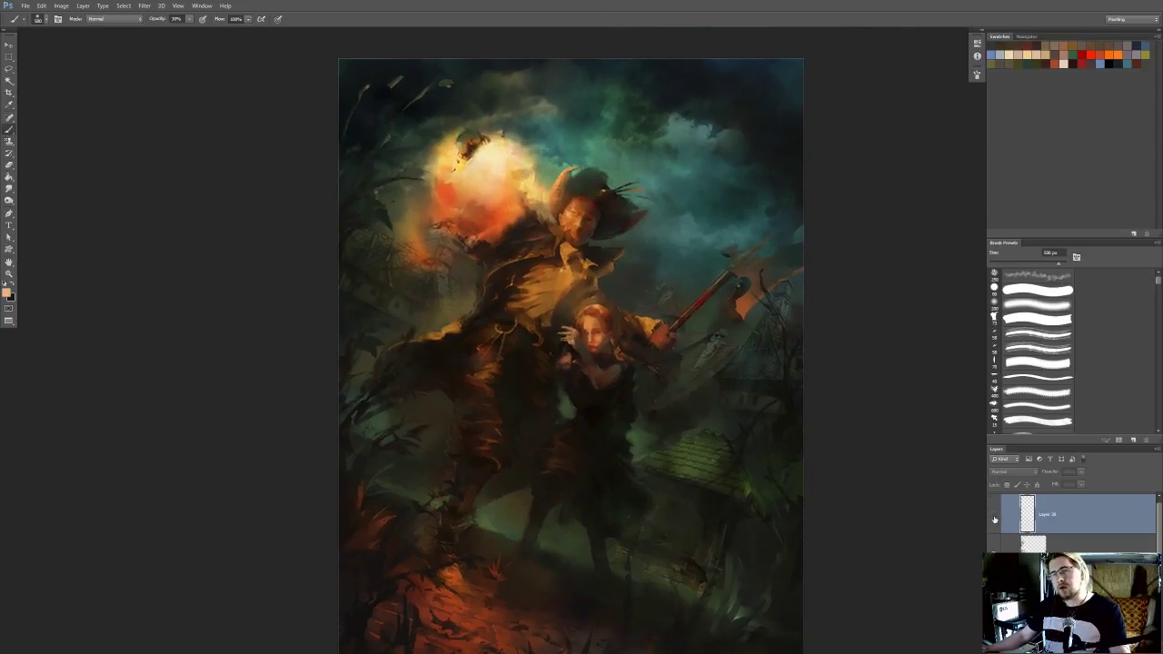
{"action": "left_click", "coordinate": [995, 516]}
{"action": "left_click", "coordinate": [995, 517]}
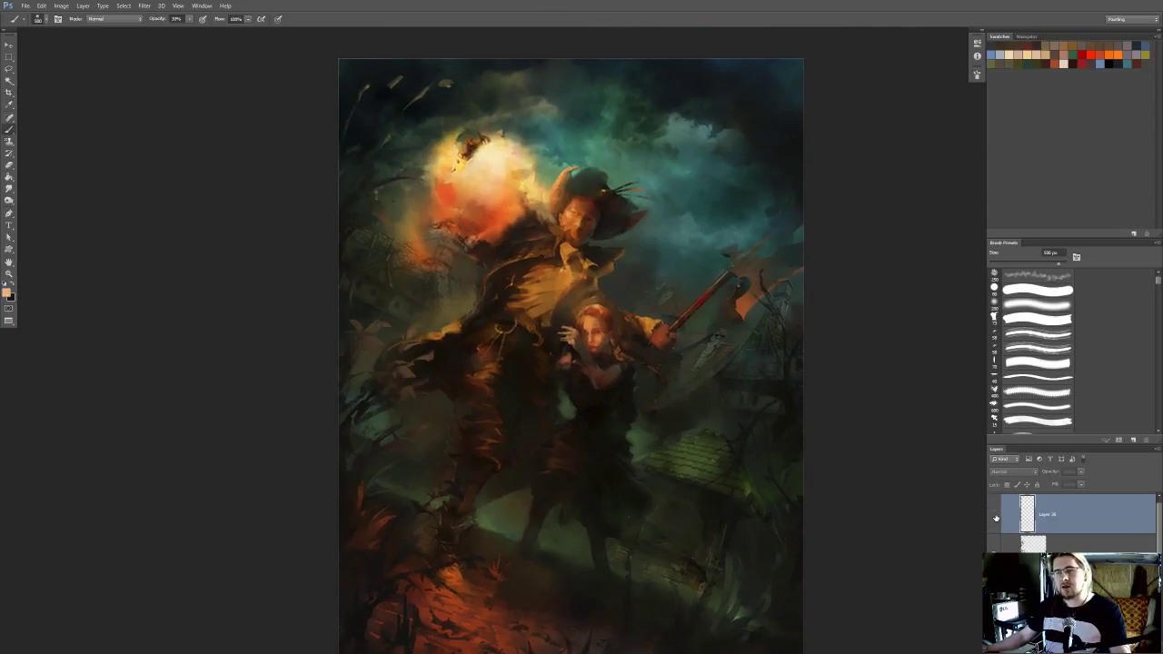
{"action": "left_click", "coordinate": [994, 518]}
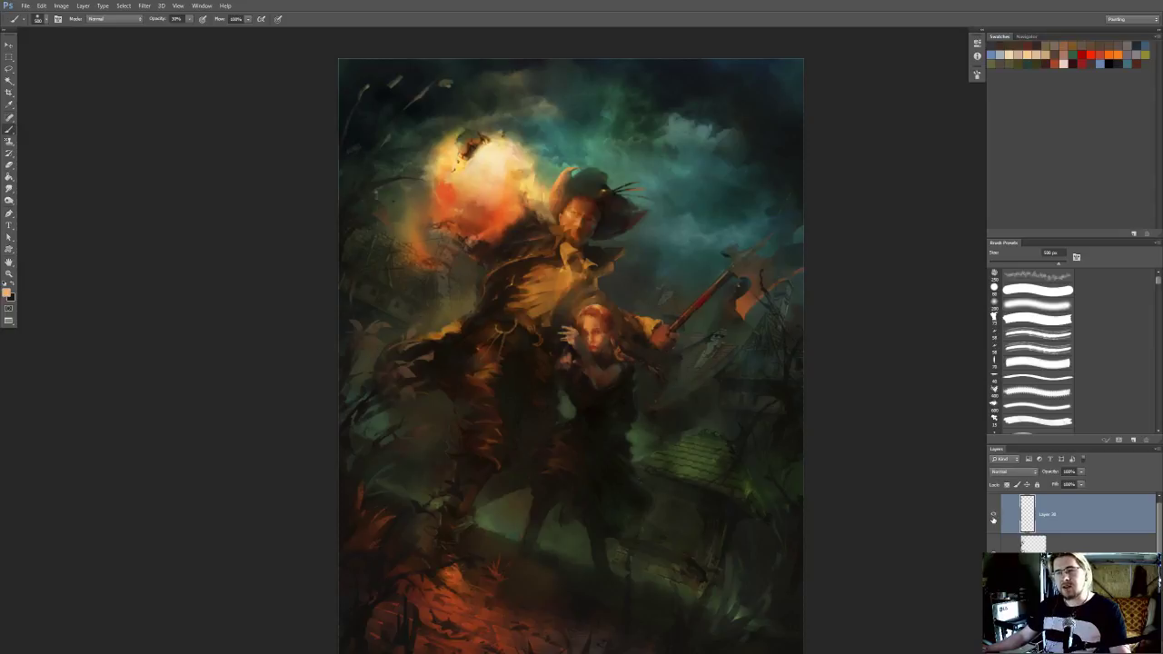
{"action": "left_click_drag", "start_coordinate": [605, 428], "coordinate": [616, 452]}
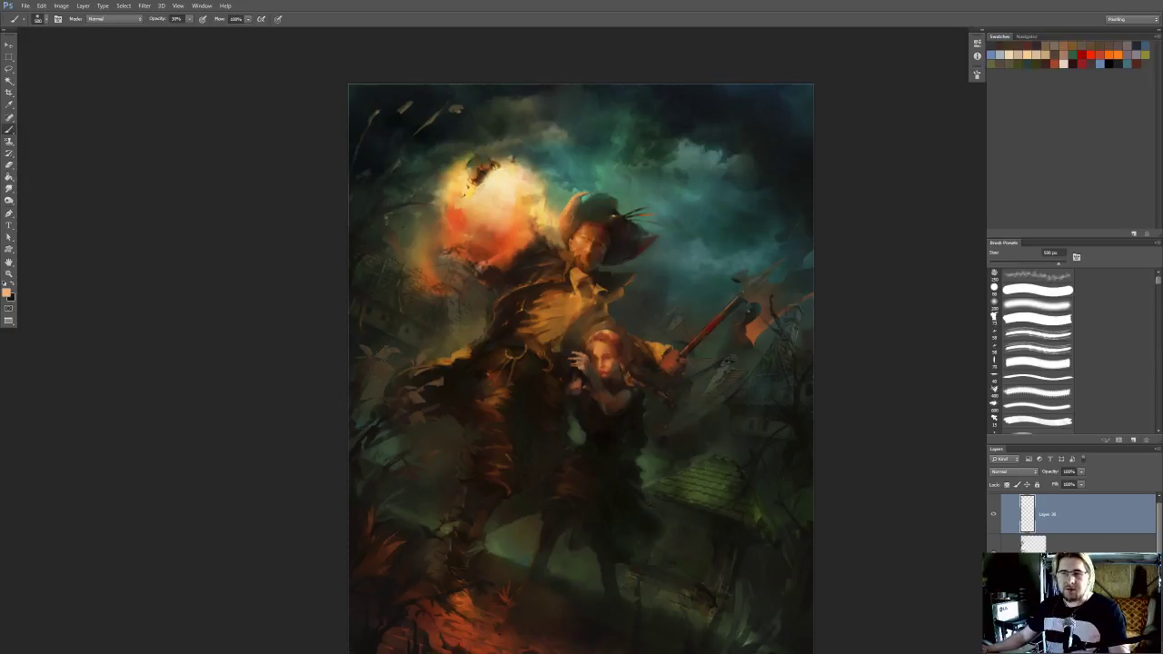
Erase excess warm glow from the foliage on the painting's left side with a soft eraser, varying its size from 200 to 400 px
{"action": "left_click_drag", "start_coordinate": [459, 419], "coordinate": [487, 378]}
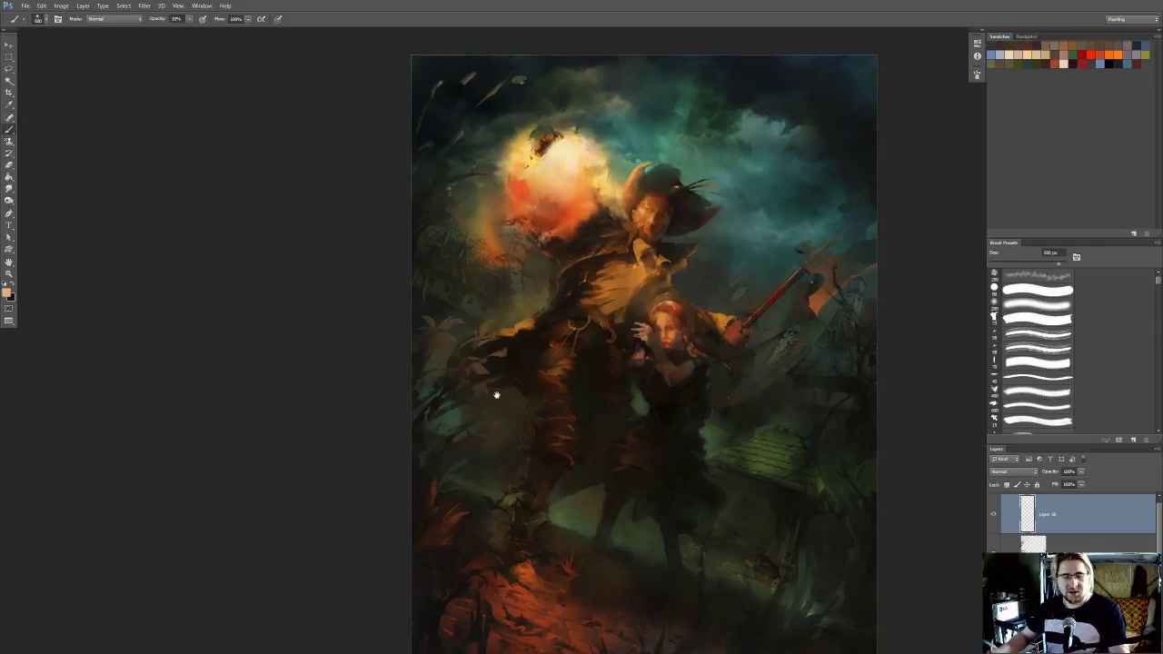
{"action": "left_click_drag", "start_coordinate": [375, 312], "coordinate": [385, 327]}
{"action": "key", "text": "e"}
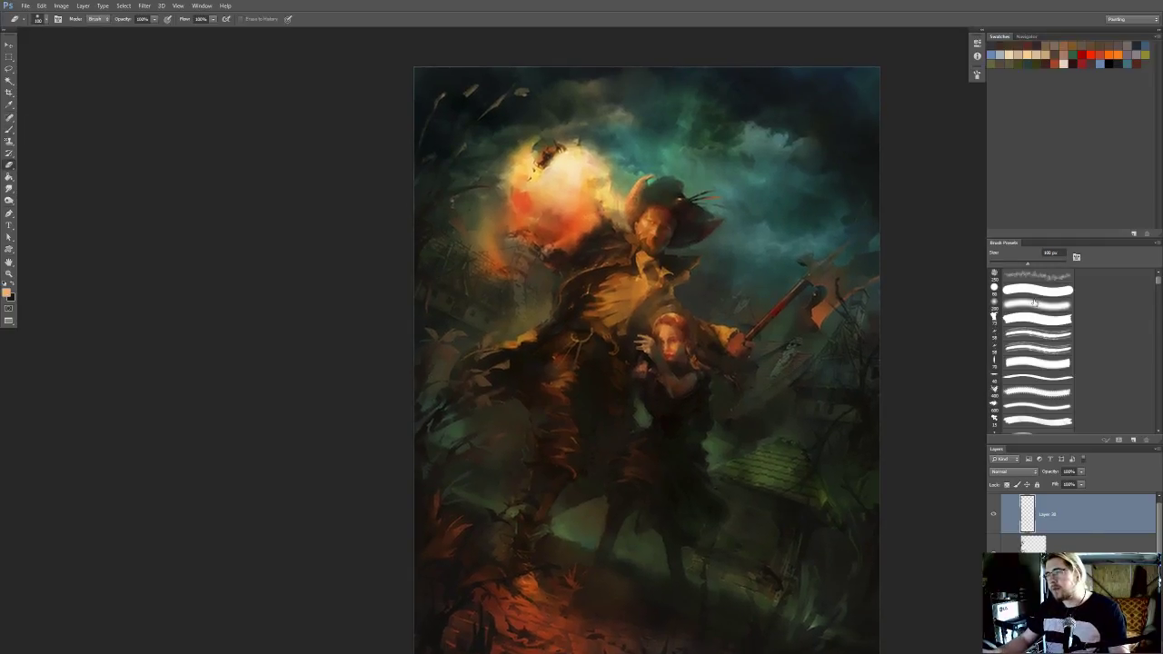
{"action": "left_click_drag", "start_coordinate": [545, 390], "coordinate": [564, 373]}
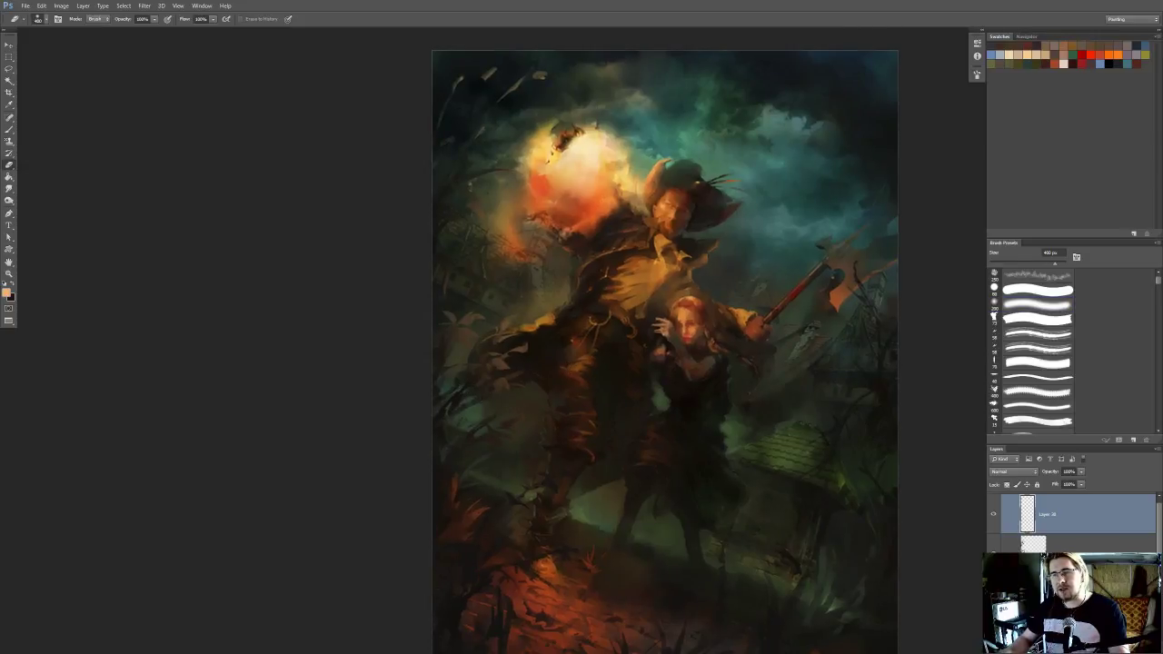
{"action": "mouse_move", "coordinate": [513, 352]}
{"action": "left_mouse_down"}
{"action": "mouse_move", "coordinate": [509, 408]}
{"action": "mouse_move", "coordinate": [490, 382]}
{"action": "left_mouse_up"}
{"action": "left_click_drag", "start_coordinate": [510, 288], "coordinate": [498, 327]}
{"action": "key", "text": "bracketleft"}
{"action": "left_click_drag", "start_coordinate": [526, 320], "coordinate": [536, 273]}
{"action": "left_click_drag", "start_coordinate": [457, 408], "coordinate": [458, 404]}
{"action": "left_click_drag", "start_coordinate": [454, 474], "coordinate": [475, 387]}
{"action": "key", "text": "bracketright"}
{"action": "left_click_drag", "start_coordinate": [710, 304], "coordinate": [670, 340]}
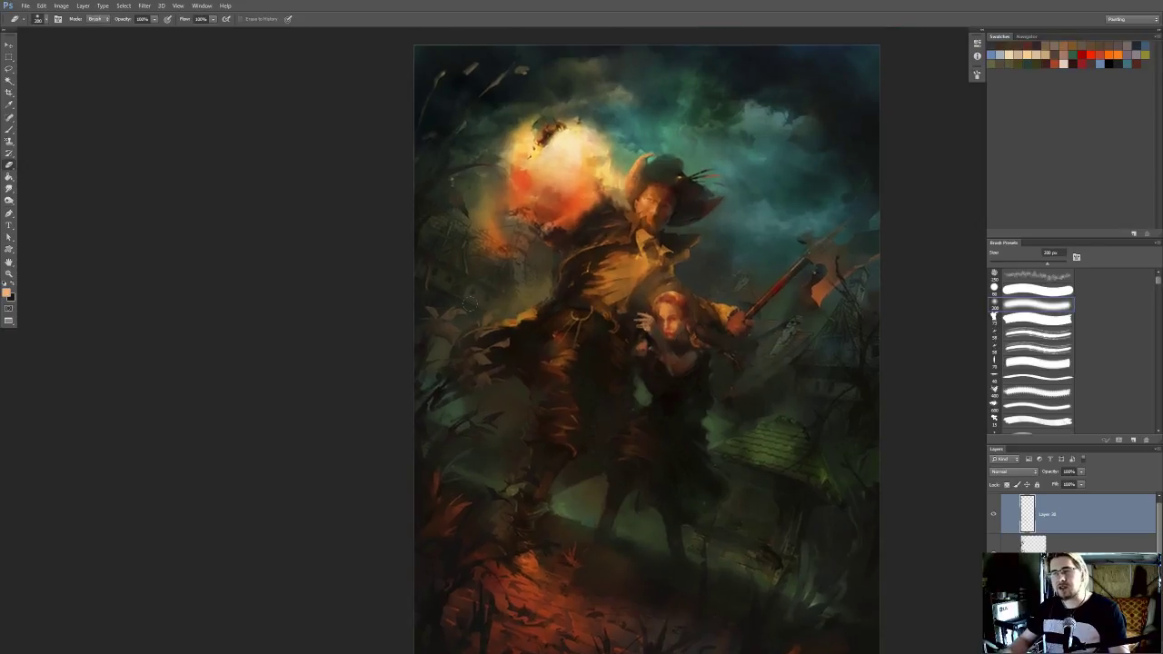
Make the foliage layer active, remove the selection outline from view, and choose the soft 200 px brush for painting
{"action": "key", "text": "b"}
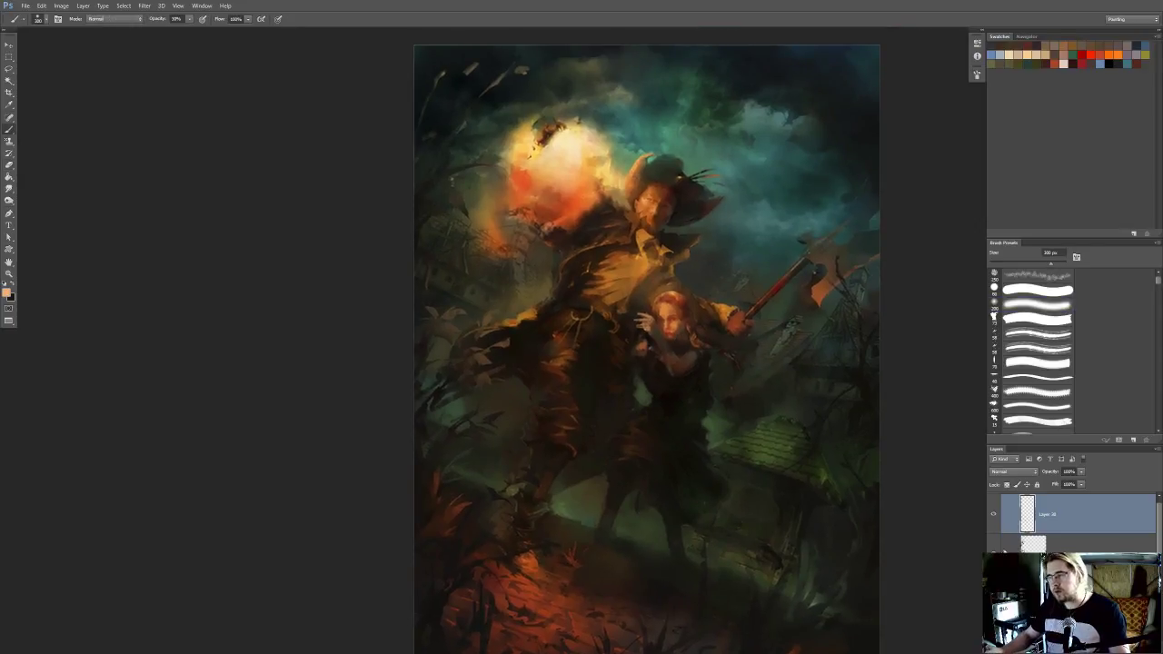
{"action": "key", "text": "ctrl+h"}
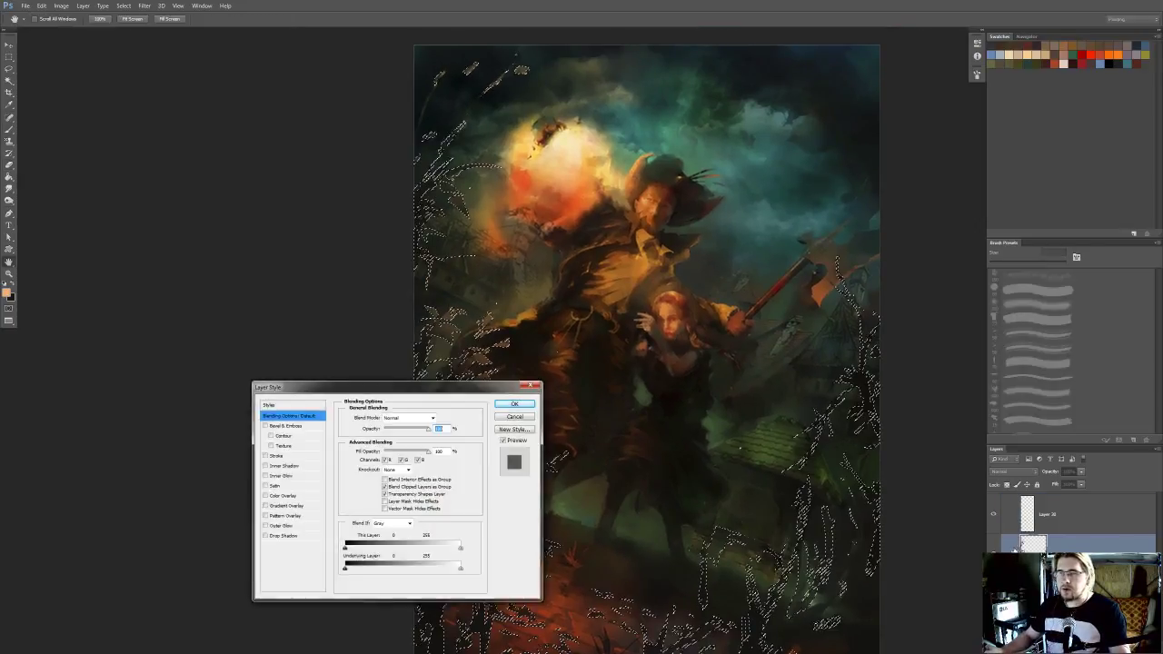
{"action": "left_click", "coordinate": [516, 418]}
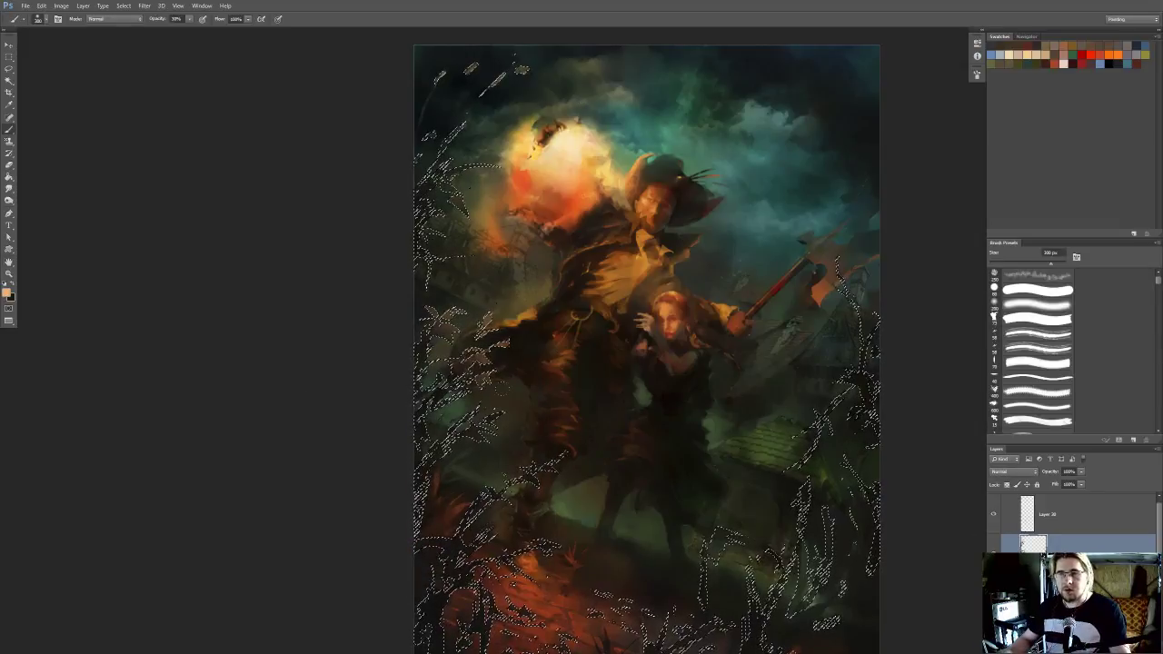
{"action": "key", "text": "ctrl+d"}
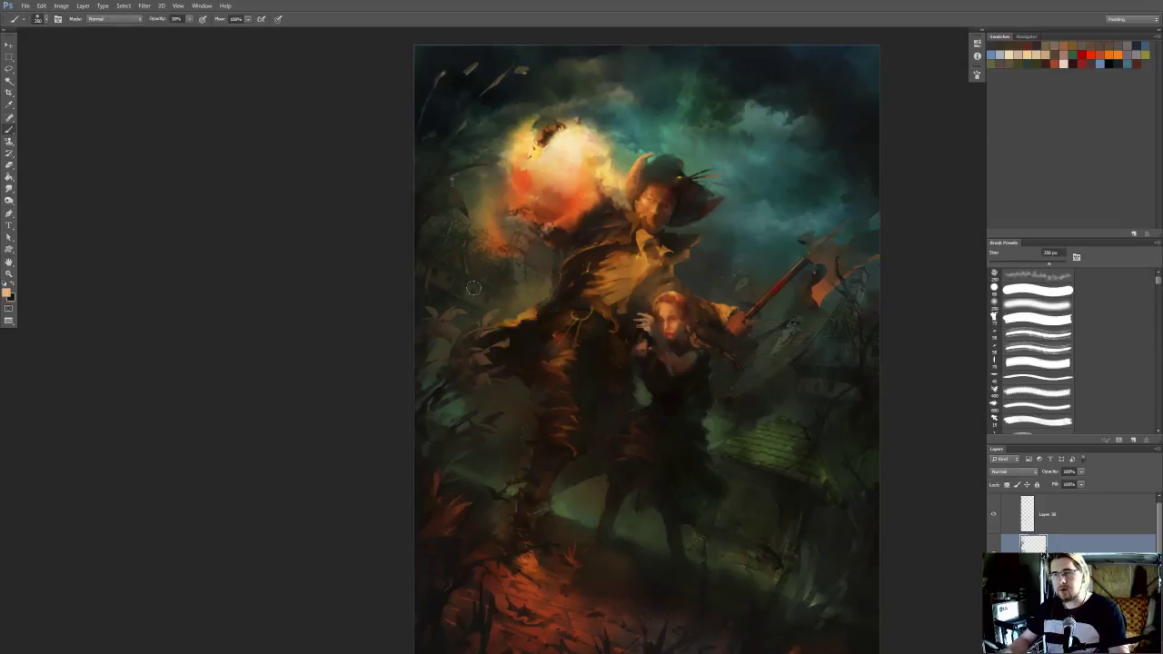
{"action": "left_click", "coordinate": [992, 309]}
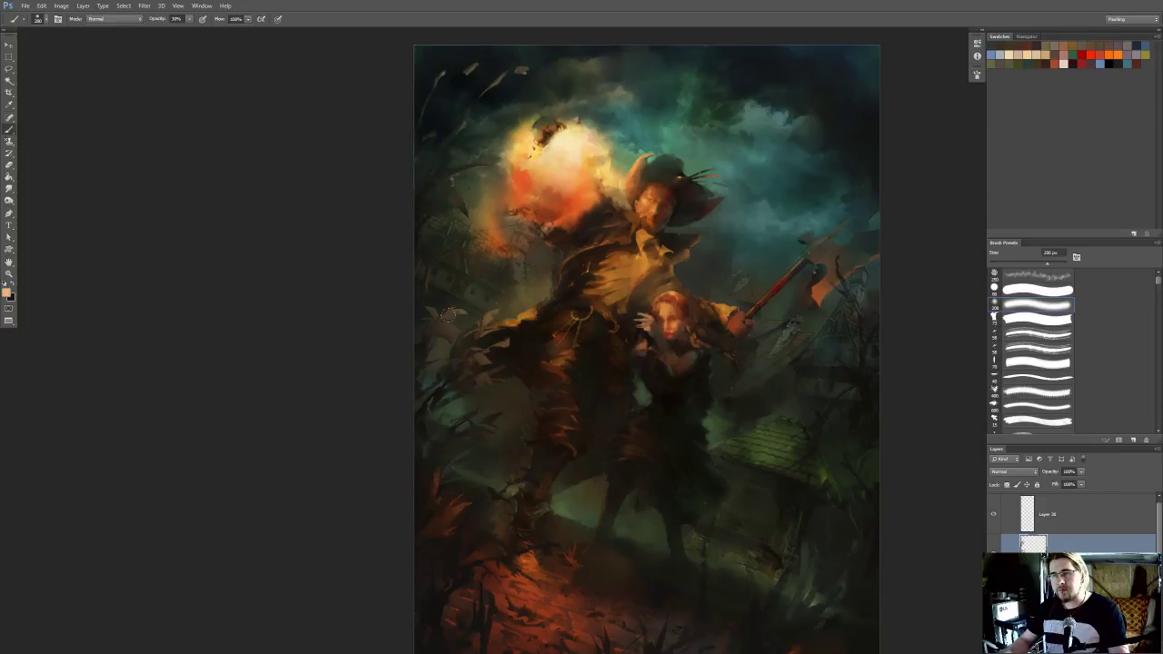
Brush peach light onto the large leaves at the painting's left edge with the soft brush at 100 to 200 px
{"action": "key", "text": "bracketleft"}
{"action": "key", "text": "bracketleft"}
{"action": "left_click_drag", "start_coordinate": [527, 317], "coordinate": [512, 386]}
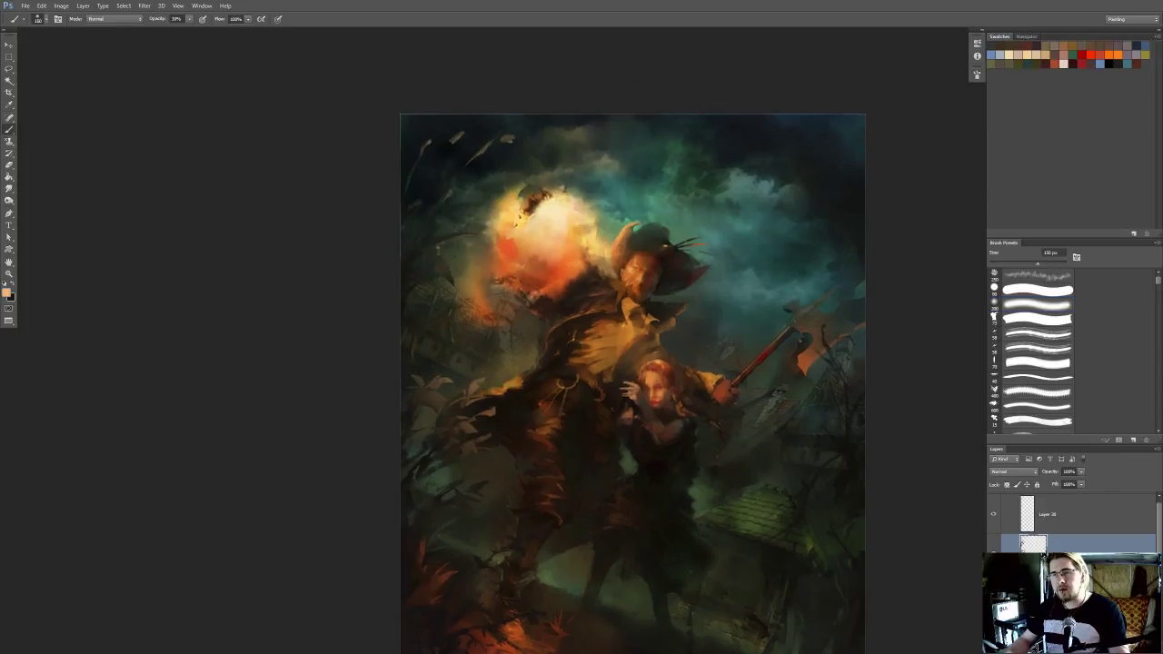
{"action": "left_click_drag", "start_coordinate": [457, 240], "coordinate": [494, 329]}
{"action": "left_click_drag", "start_coordinate": [528, 273], "coordinate": [519, 317]}
{"action": "key", "text": "bracketright"}
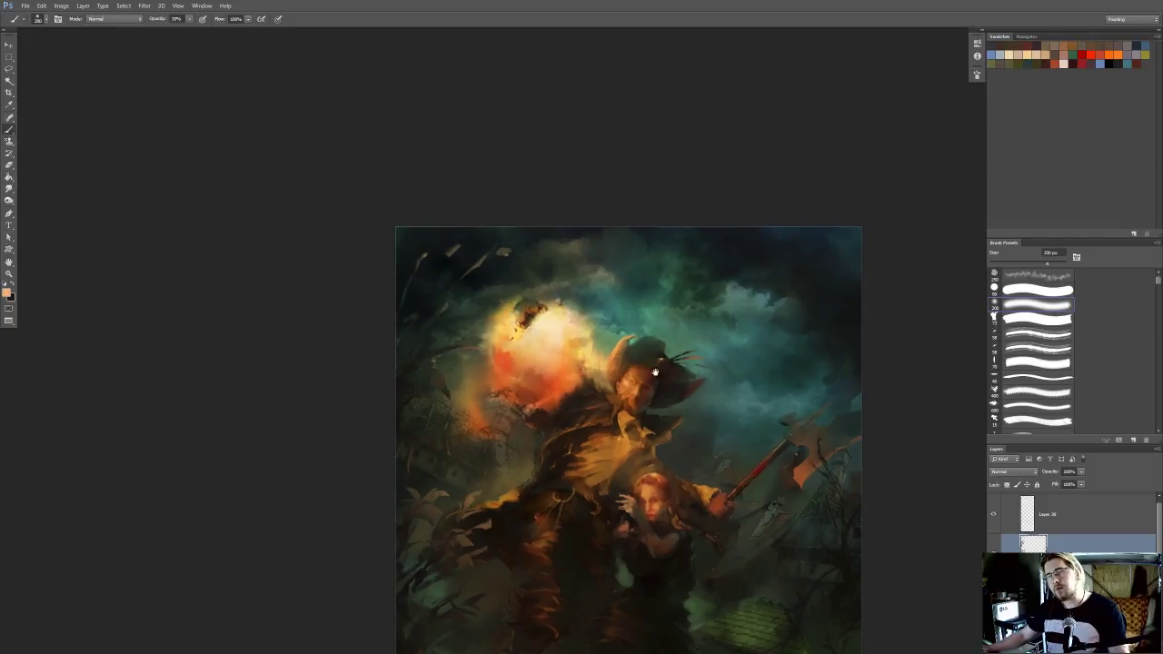
Tint the branch and leaves beside the man's knee with the peach colour using a soft 200 px brush
{"action": "left_click_drag", "start_coordinate": [655, 371], "coordinate": [673, 248]}
{"action": "scroll", "coordinate": [673, 248], "scroll_direction": "down", "scroll_amount": 2}
{"action": "left_click_drag", "start_coordinate": [662, 296], "coordinate": [645, 260]}
{"action": "scroll", "coordinate": [583, 441], "scroll_direction": "up", "scroll_amount": 1}
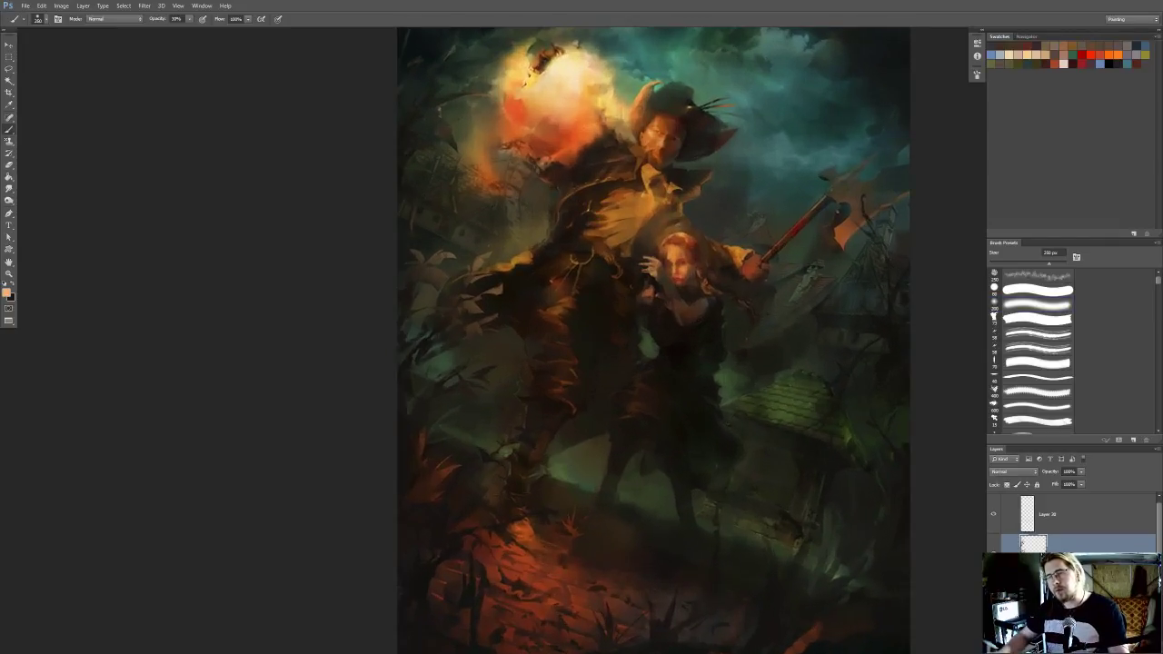
{"action": "key", "text": "bracketleft"}
{"action": "key", "text": "bracketleft"}
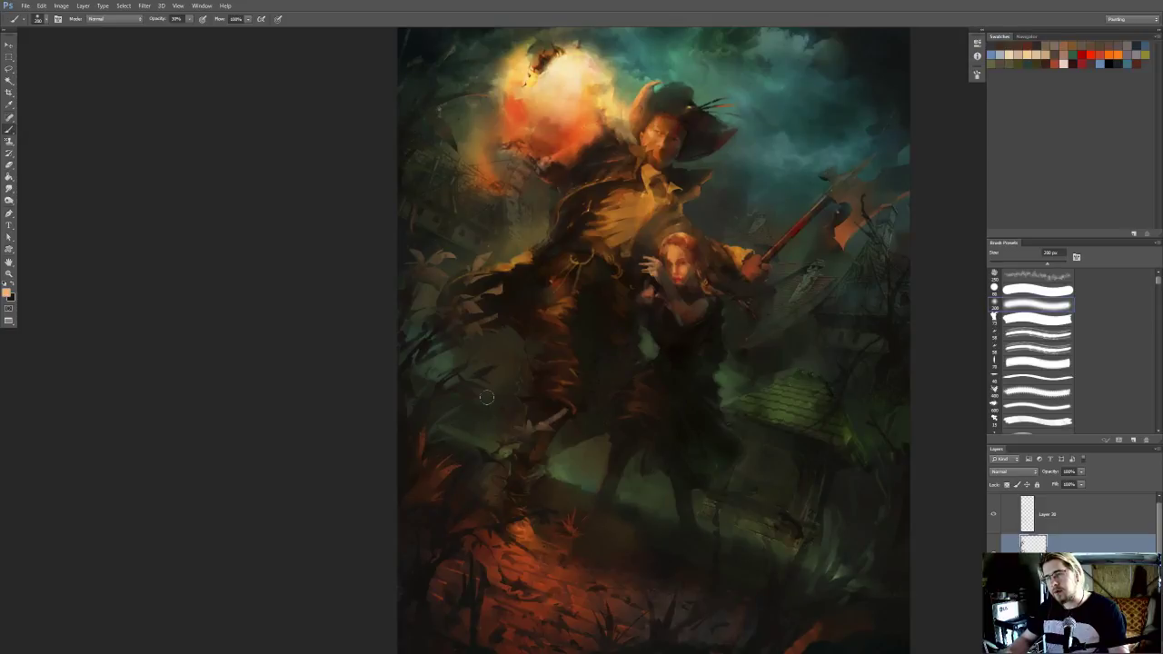
{"action": "scroll", "coordinate": [677, 383], "scroll_direction": "down", "scroll_amount": 4}
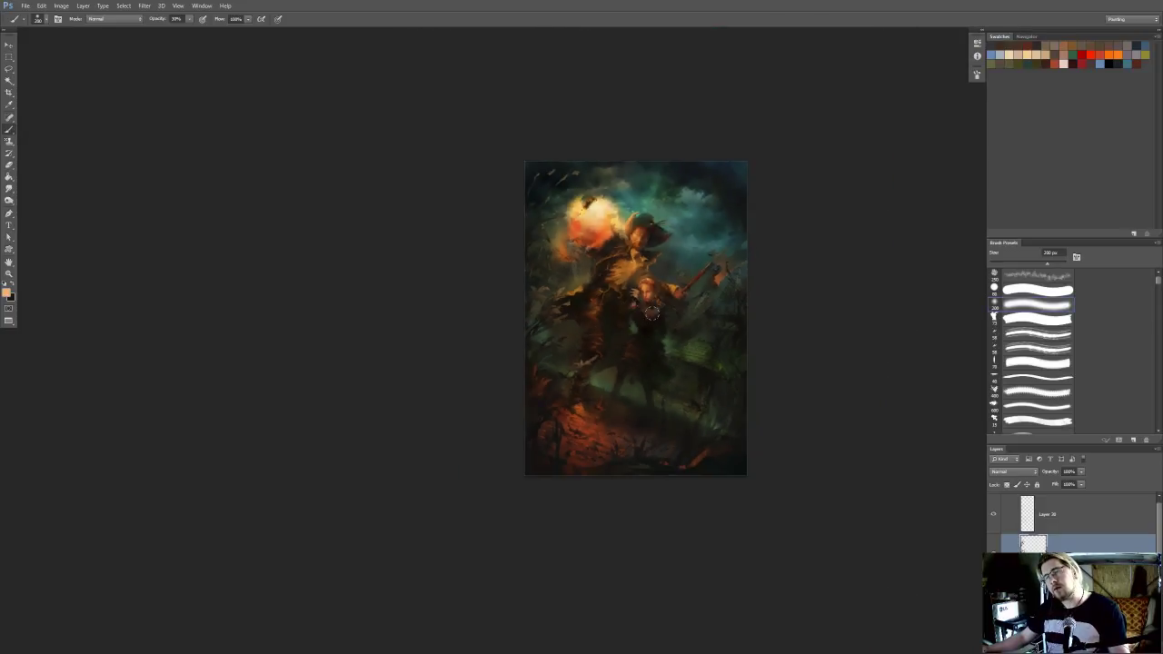
{"action": "scroll", "coordinate": [652, 313], "scroll_direction": "up", "scroll_amount": 2}
{"action": "scroll", "coordinate": [622, 322], "scroll_direction": "up", "scroll_amount": 1}
{"action": "left_click_drag", "start_coordinate": [621, 323], "coordinate": [683, 313]}
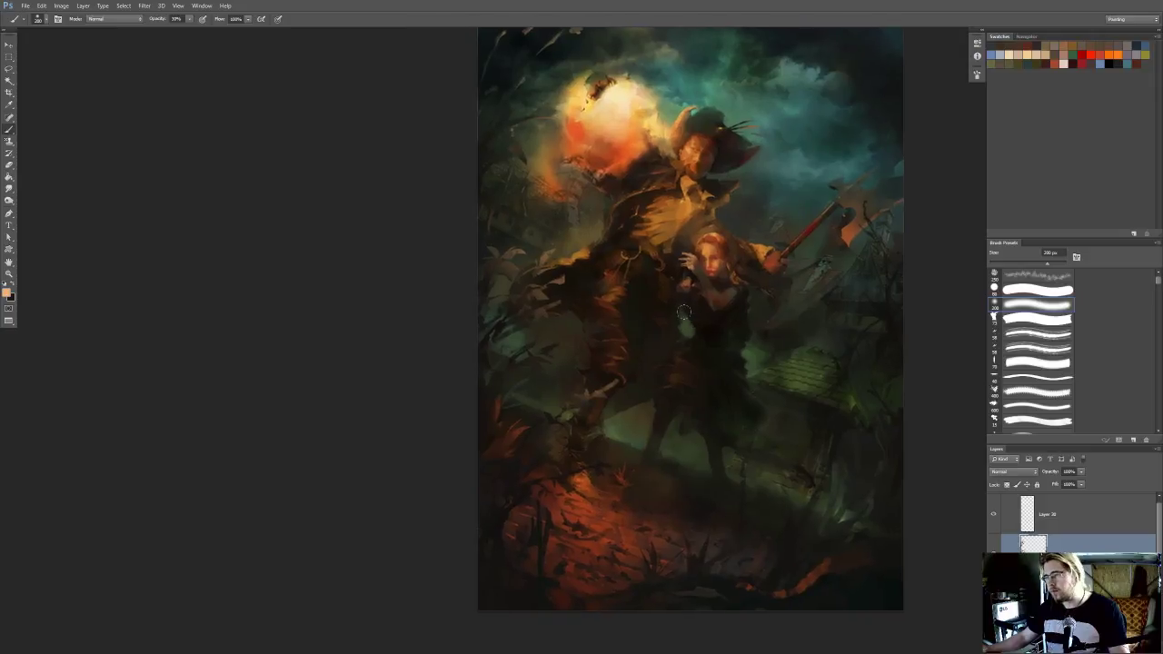
Merge the warm glow layer down into the foliage layer
{"action": "left_click", "coordinate": [1042, 514]}
{"action": "key", "text": "ctrl+e"}
{"action": "scroll", "coordinate": [555, 405], "scroll_direction": "up", "scroll_amount": 2}
Erase the bright branch tip crossing the man's knee with a small hard eraser
{"action": "key", "text": "l"}
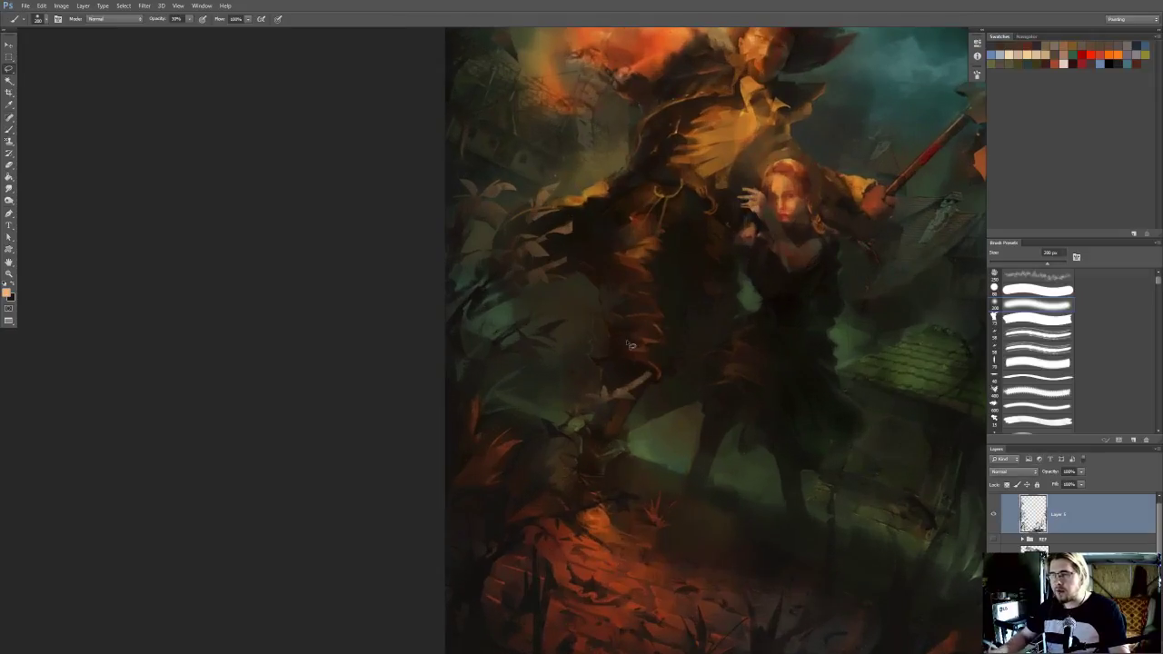
{"action": "left_click_drag", "start_coordinate": [555, 405], "coordinate": [551, 420]}
{"action": "key", "text": "e"}
{"action": "key", "text": "bracketleft"}
{"action": "key", "text": "bracketleft"}
{"action": "key", "text": "bracketleft"}
{"action": "key", "text": "bracketleft"}
{"action": "key", "text": "bracketleft"}
{"action": "key", "text": "bracketleft"}
{"action": "key", "text": "bracketleft"}
{"action": "key", "text": "bracketleft"}
{"action": "key", "text": "bracketleft"}
{"action": "key", "text": "bracketleft"}
{"action": "key", "text": "bracketleft"}
{"action": "key", "text": "bracketleft"}
{"action": "key", "text": "bracketleft"}
{"action": "left_click", "coordinate": [1042, 294]}
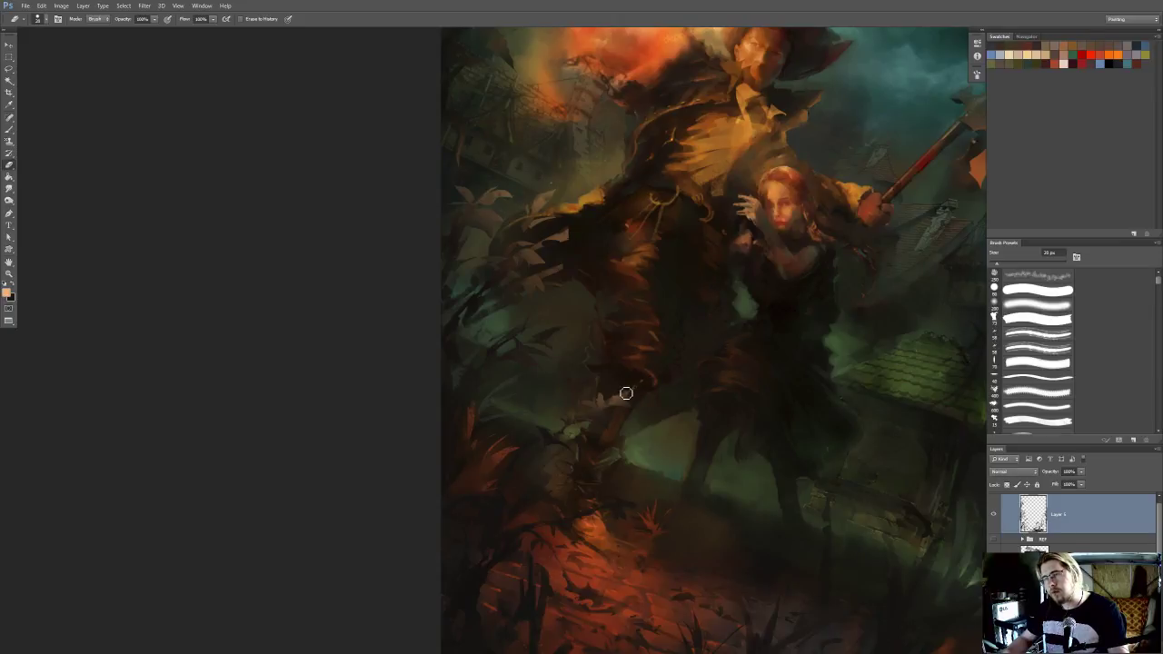
{"action": "left_click_drag", "start_coordinate": [681, 356], "coordinate": [558, 384]}
{"action": "scroll", "coordinate": [560, 387], "scroll_direction": "down", "scroll_amount": 1}
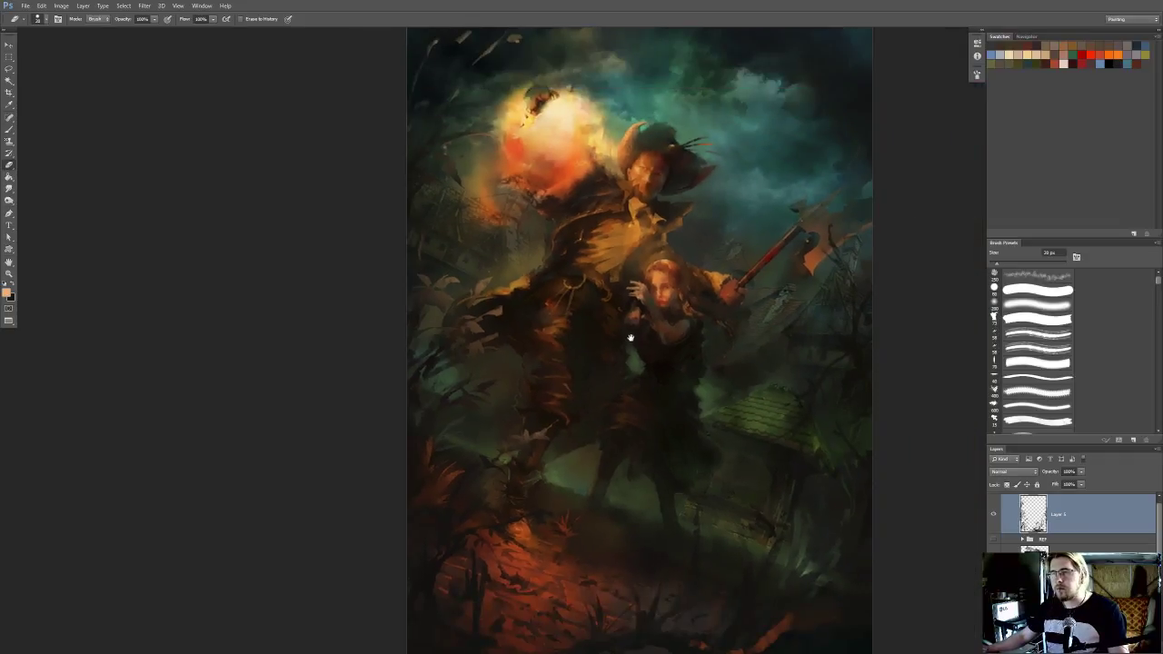
Lasso the area between the axe blade and the painting's right edge, and switch to tonal retouching of the shadows
{"action": "scroll", "coordinate": [627, 338], "scroll_direction": "up", "scroll_amount": 1}
{"action": "scroll", "coordinate": [718, 282], "scroll_direction": "down", "scroll_amount": 1}
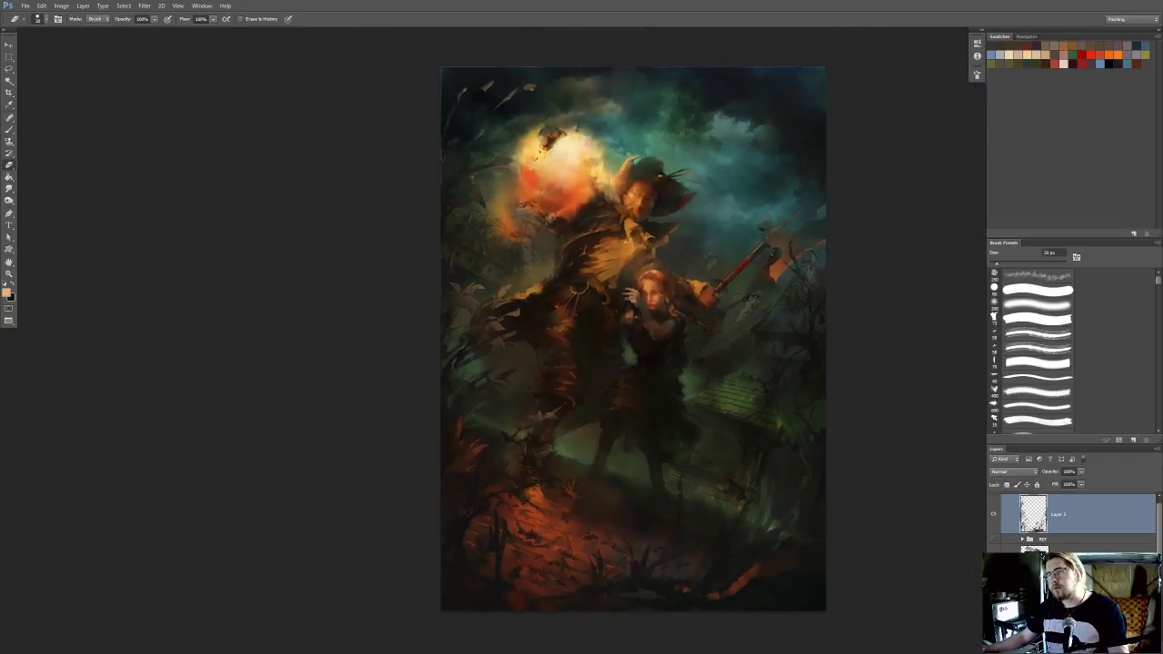
{"action": "scroll", "coordinate": [805, 265], "scroll_direction": "up", "scroll_amount": 1}
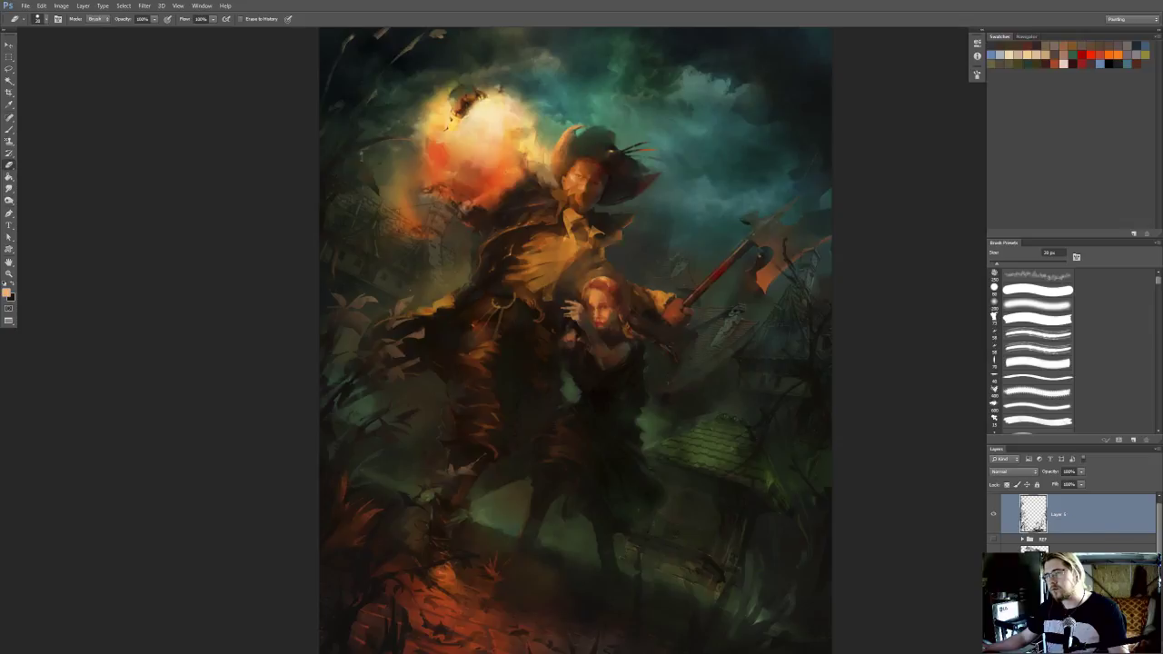
{"action": "scroll", "coordinate": [791, 304], "scroll_direction": "up", "scroll_amount": 4}
{"action": "scroll", "coordinate": [642, 298], "scroll_direction": "down", "scroll_amount": 1}
{"action": "key", "text": "l"}
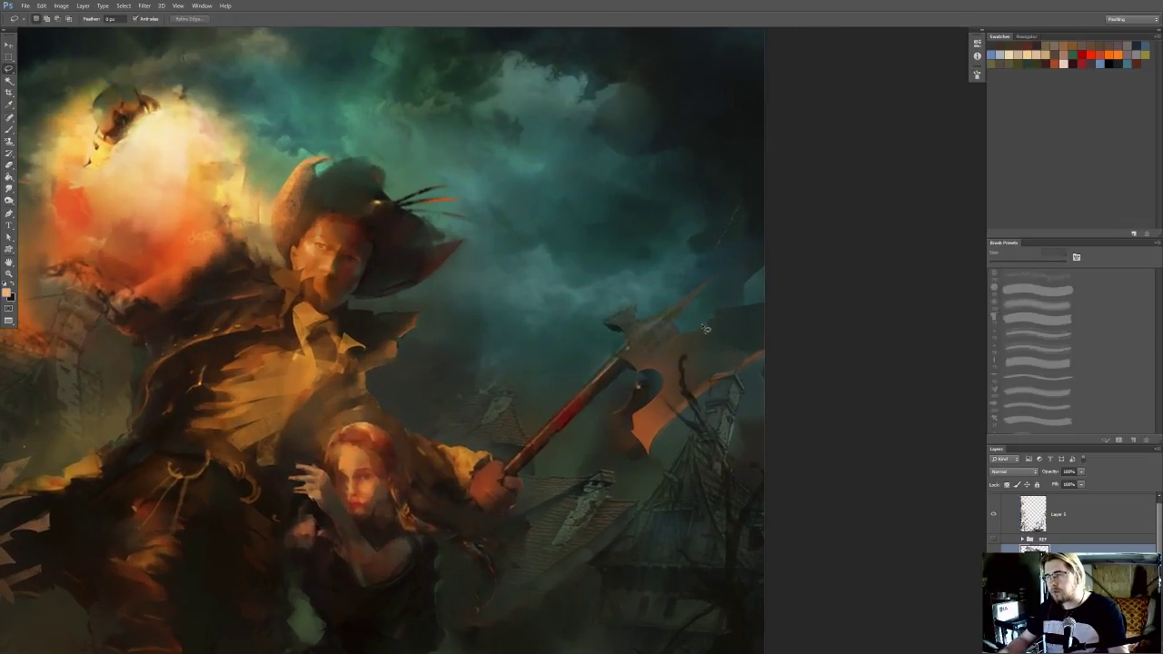
{"action": "left_click", "coordinate": [681, 336]}
{"action": "key", "text": "Return"}
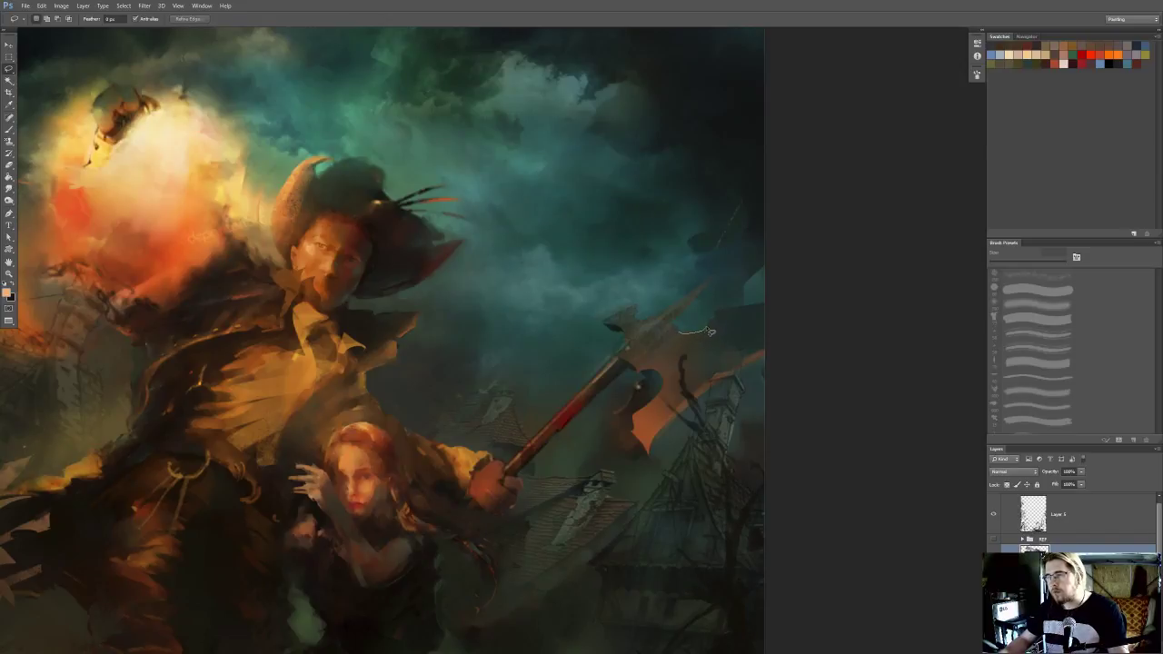
{"action": "left_click_drag", "start_coordinate": [722, 315], "coordinate": [800, 310]}
{"action": "left_click_drag", "start_coordinate": [738, 374], "coordinate": [706, 392]}
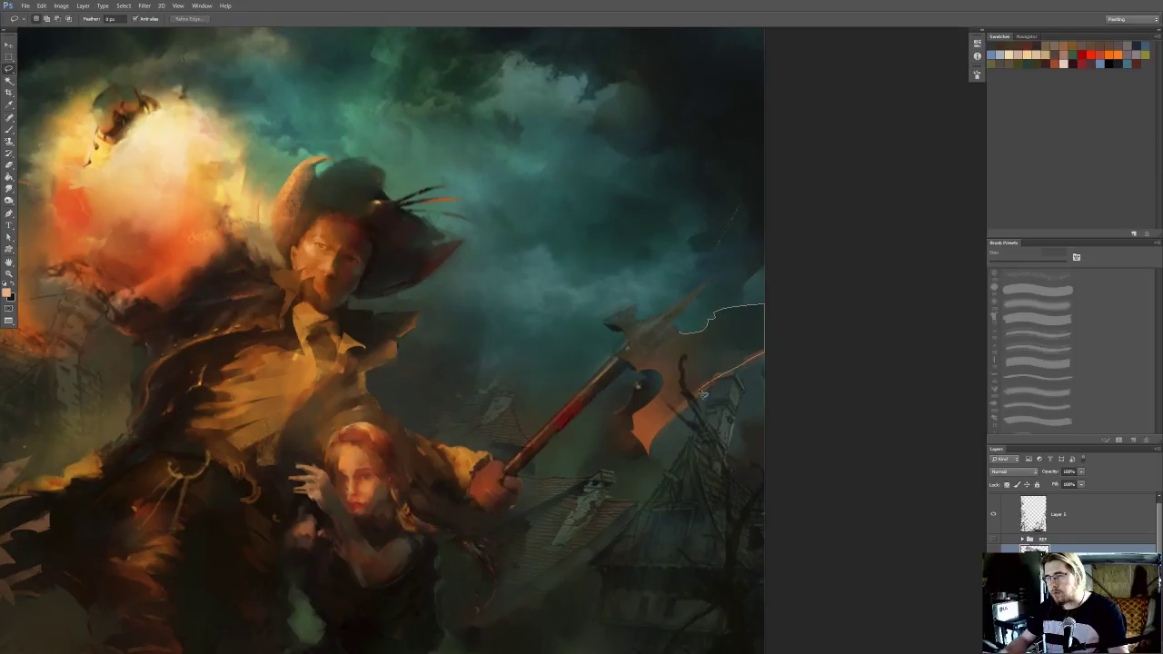
{"action": "left_click_drag", "start_coordinate": [665, 353], "coordinate": [779, 286]}
{"action": "key", "text": "o"}
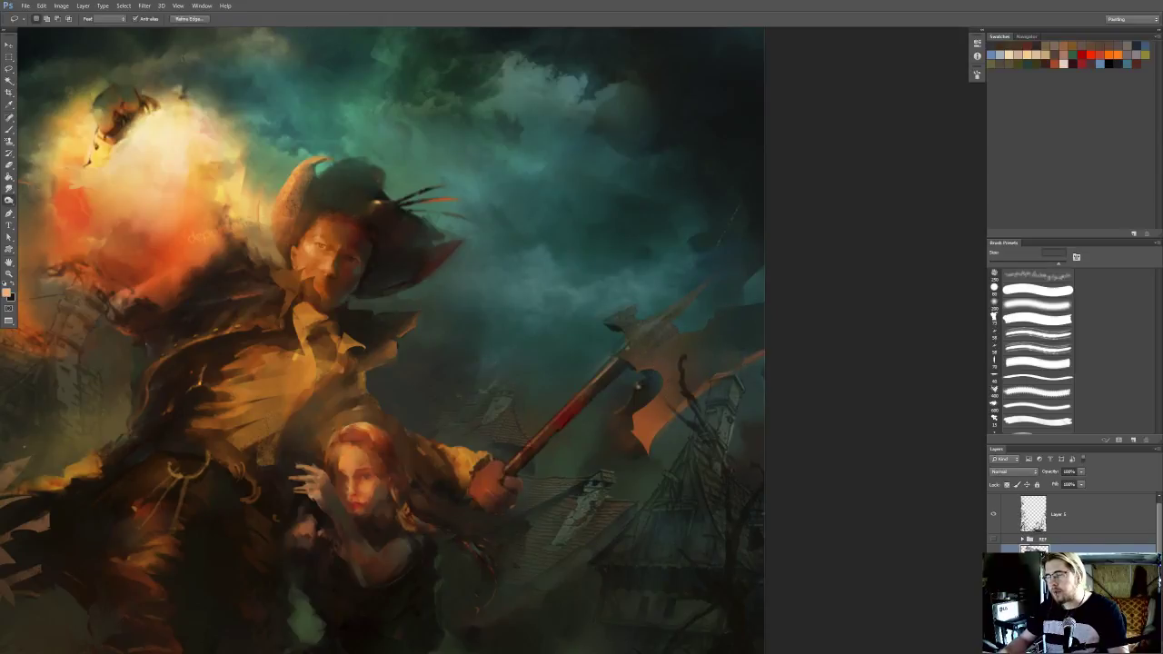
Sample a dark tone from the sky and touch up the area around the axe with a textured brush reduced to 60 px
{"action": "scroll", "coordinate": [847, 227], "scroll_direction": "down", "scroll_amount": 1}
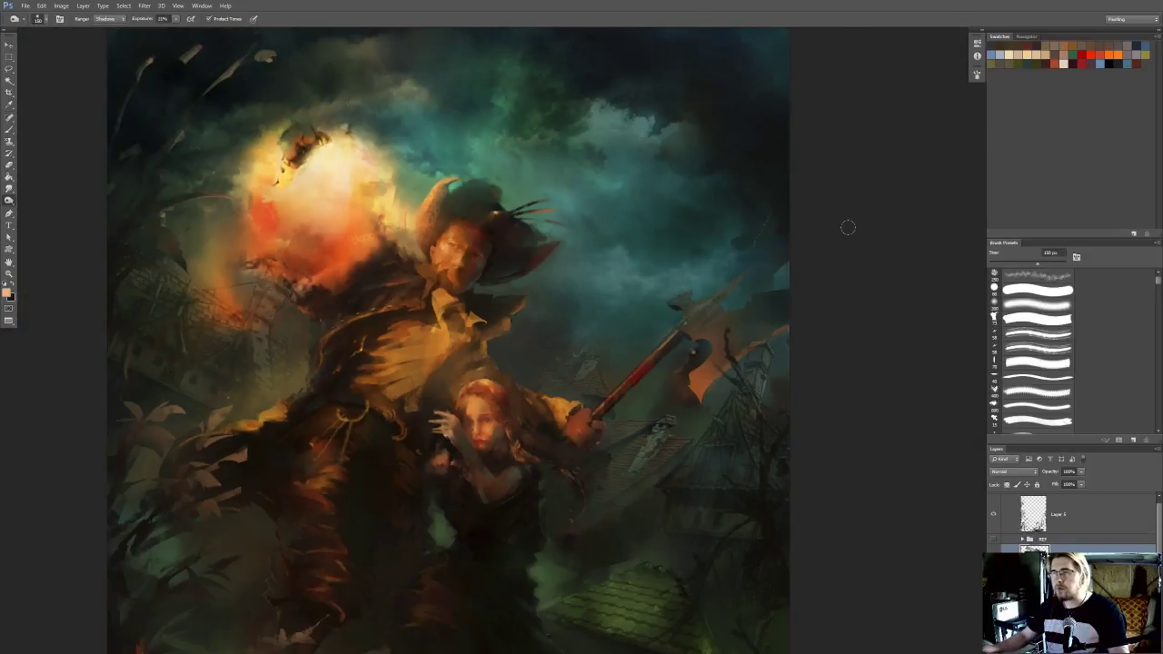
{"action": "left_click_drag", "start_coordinate": [611, 214], "coordinate": [598, 282]}
{"action": "key", "text": "i"}
{"action": "left_click", "coordinate": [578, 140]}
{"action": "key", "text": "b"}
{"action": "left_click", "coordinate": [1034, 320]}
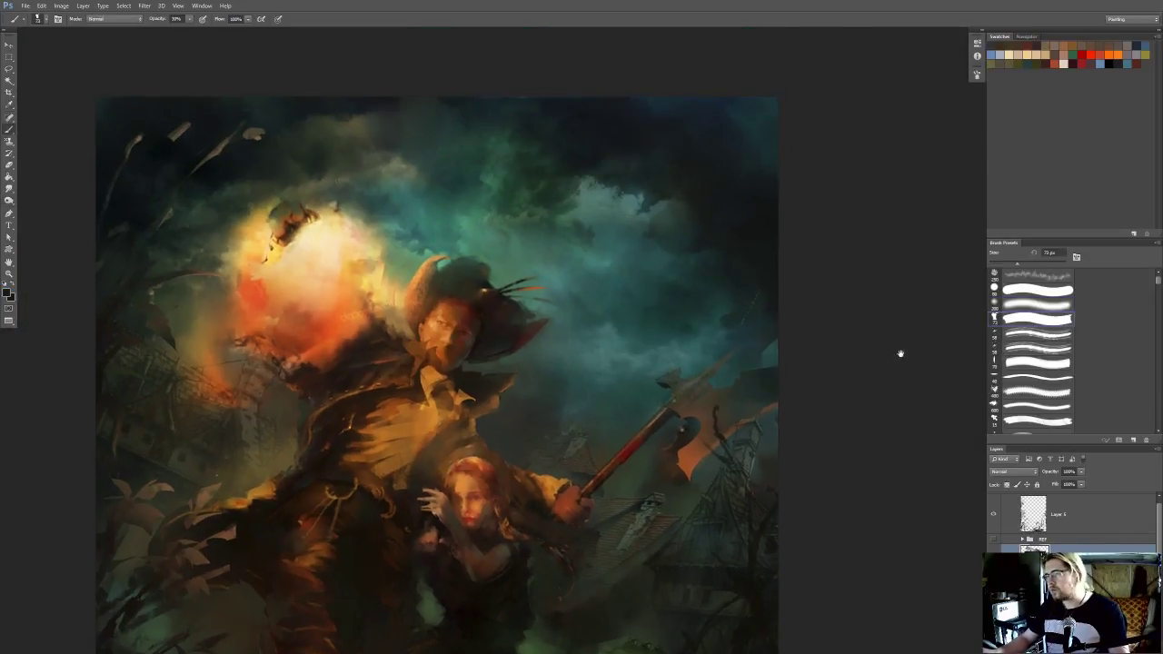
{"action": "scroll", "coordinate": [901, 351], "scroll_direction": "down", "scroll_amount": 1}
{"action": "left_click_drag", "start_coordinate": [733, 437], "coordinate": [728, 419]}
{"action": "left_click_drag", "start_coordinate": [776, 354], "coordinate": [810, 321]}
{"action": "key", "text": "["}
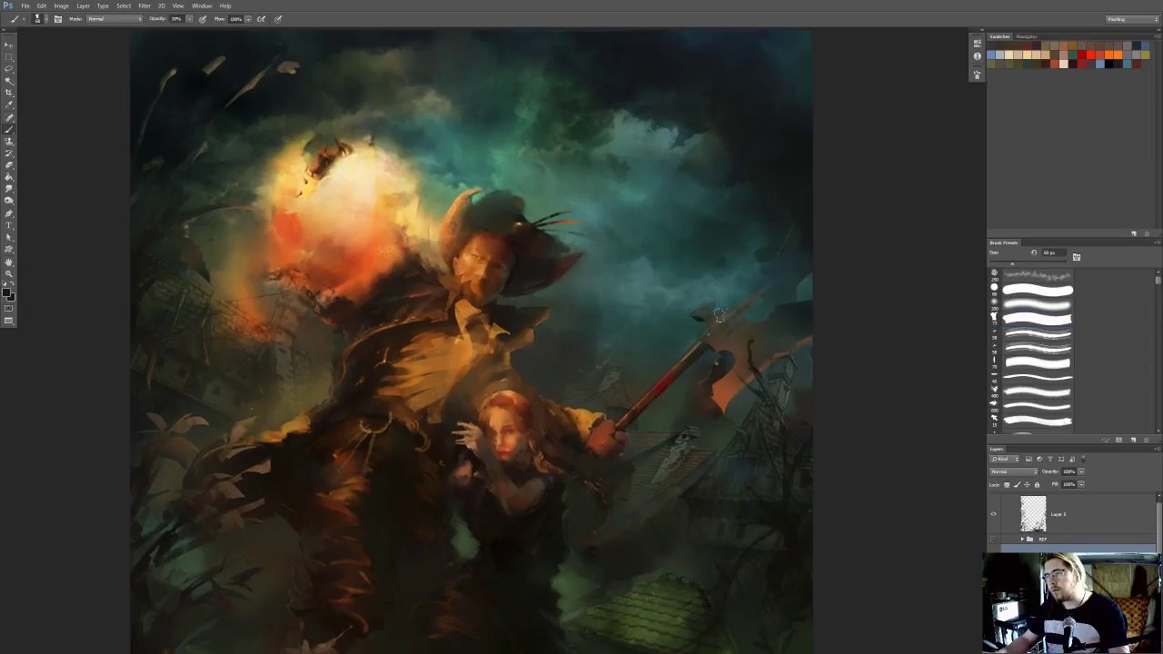
{"action": "left_click_drag", "start_coordinate": [618, 356], "coordinate": [646, 338]}
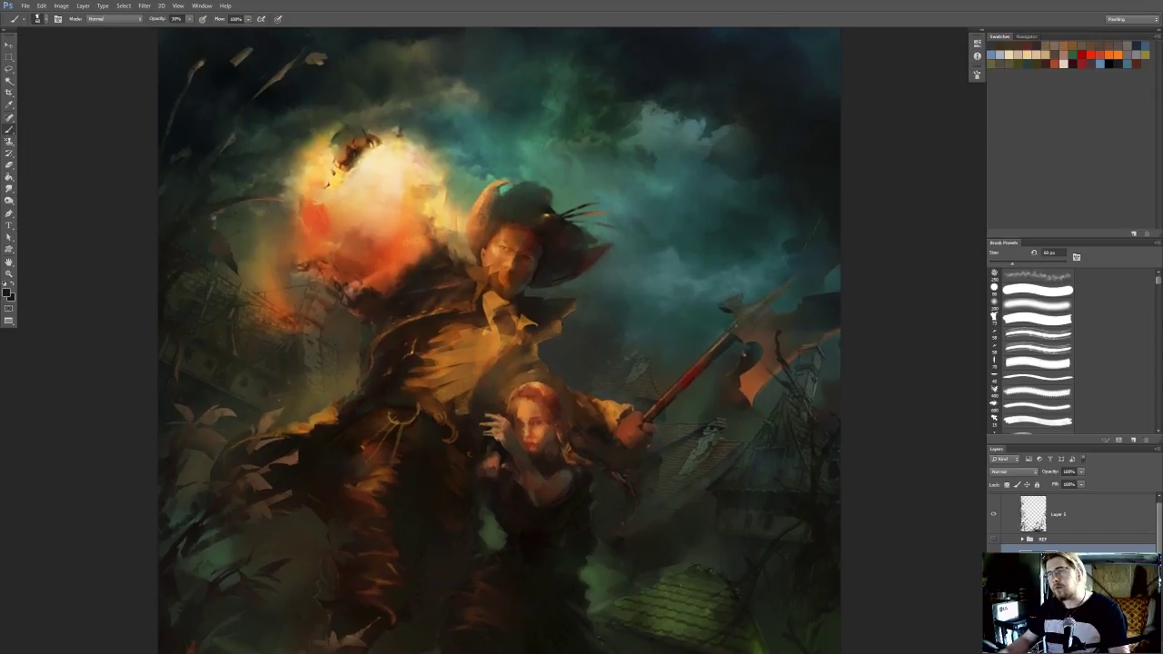
{"action": "left_click_drag", "start_coordinate": [702, 284], "coordinate": [688, 304]}
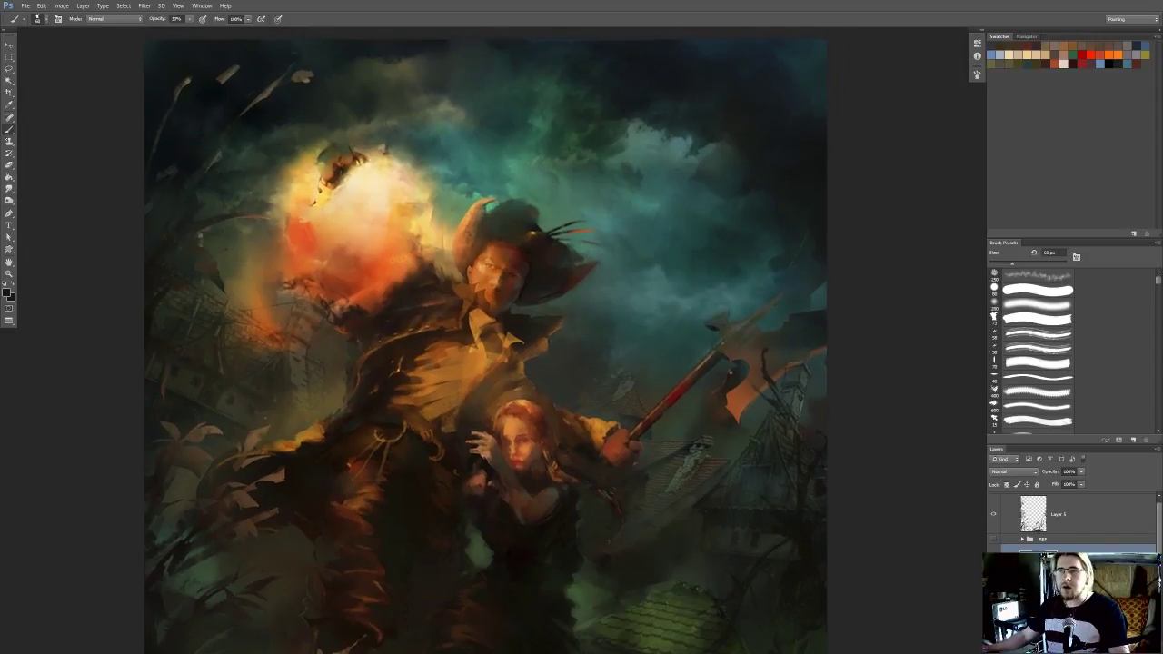
Examine the whole painting at reduced sizes to judge its overall composition and light balance
{"action": "scroll", "coordinate": [454, 215], "scroll_direction": "down", "scroll_amount": 2}
{"action": "left_click_drag", "start_coordinate": [481, 218], "coordinate": [527, 248]}
{"action": "scroll", "coordinate": [527, 247], "scroll_direction": "down", "scroll_amount": 5}
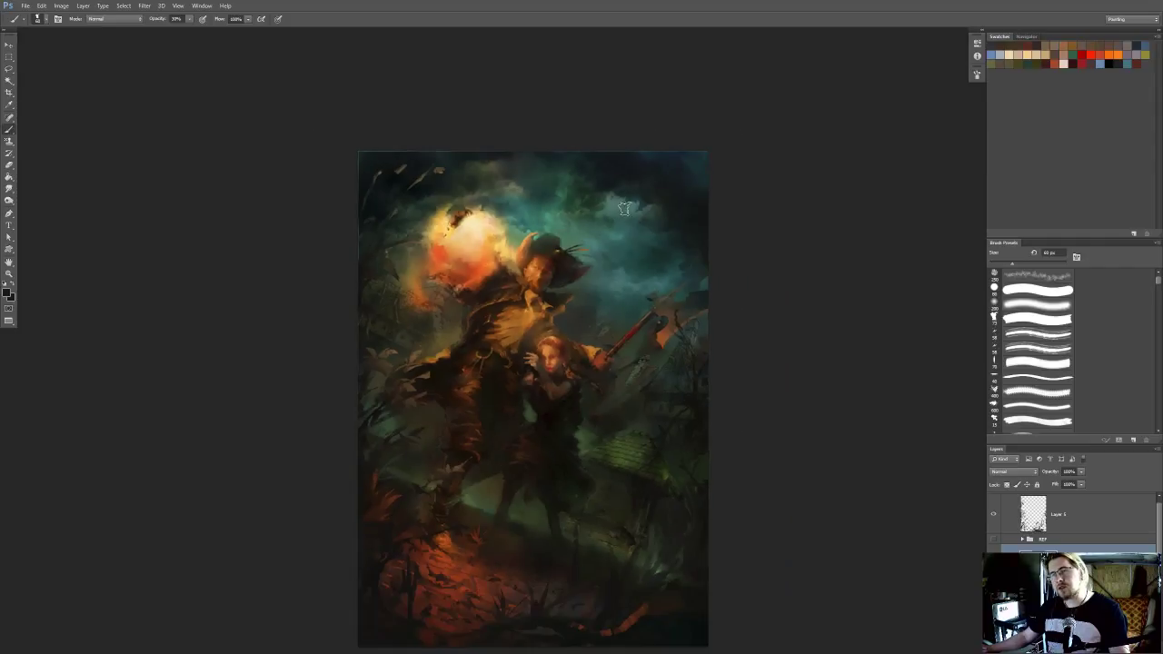
{"action": "scroll", "coordinate": [623, 211], "scroll_direction": "down", "scroll_amount": 1}
{"action": "scroll", "coordinate": [561, 261], "scroll_direction": "up", "scroll_amount": 1}
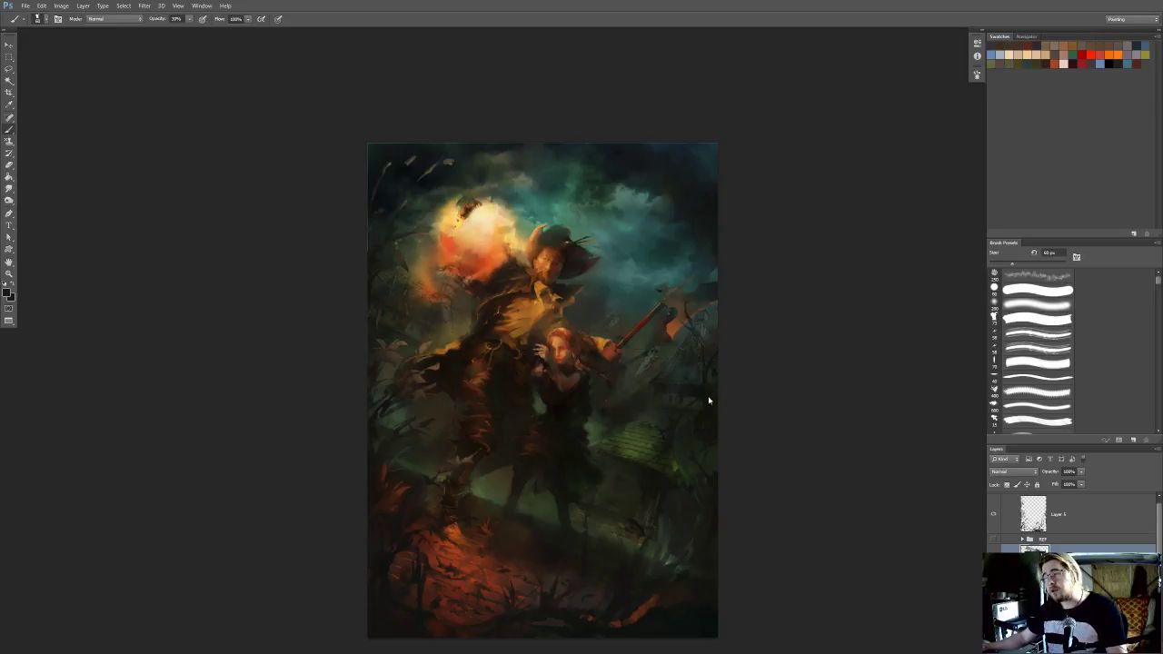
{"action": "left_click_drag", "start_coordinate": [685, 254], "coordinate": [725, 266]}
{"action": "scroll", "coordinate": [725, 266], "scroll_direction": "down", "scroll_amount": 1}
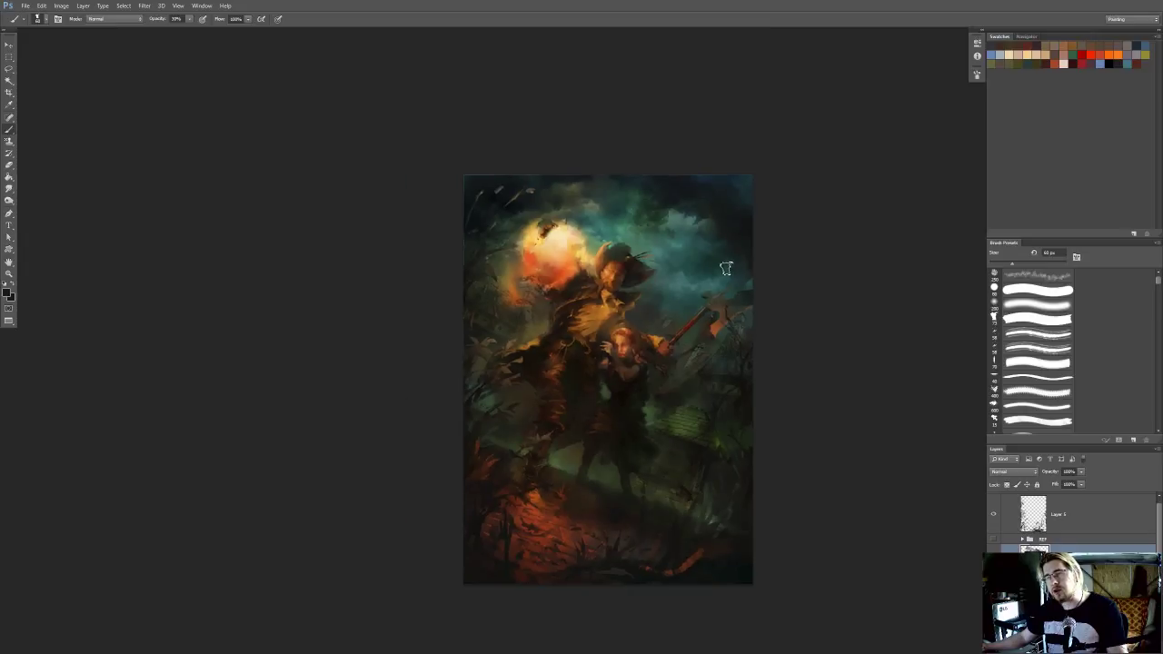
{"action": "scroll", "coordinate": [715, 291], "scroll_direction": "down", "scroll_amount": 1}
{"action": "scroll", "coordinate": [695, 357], "scroll_direction": "up", "scroll_amount": 2}
{"action": "scroll", "coordinate": [691, 351], "scroll_direction": "up", "scroll_amount": 1}
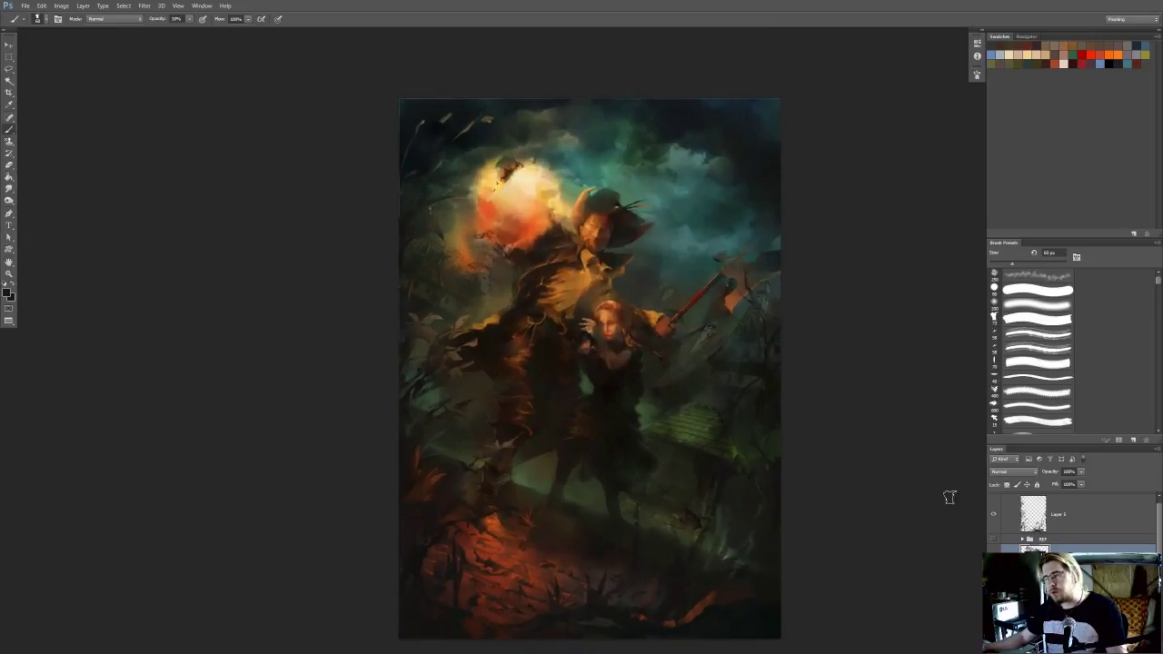
Toggle the merged foliage layer off and on repeatedly to compare the painting with and without the framing plants
{"action": "left_click", "coordinate": [995, 517]}
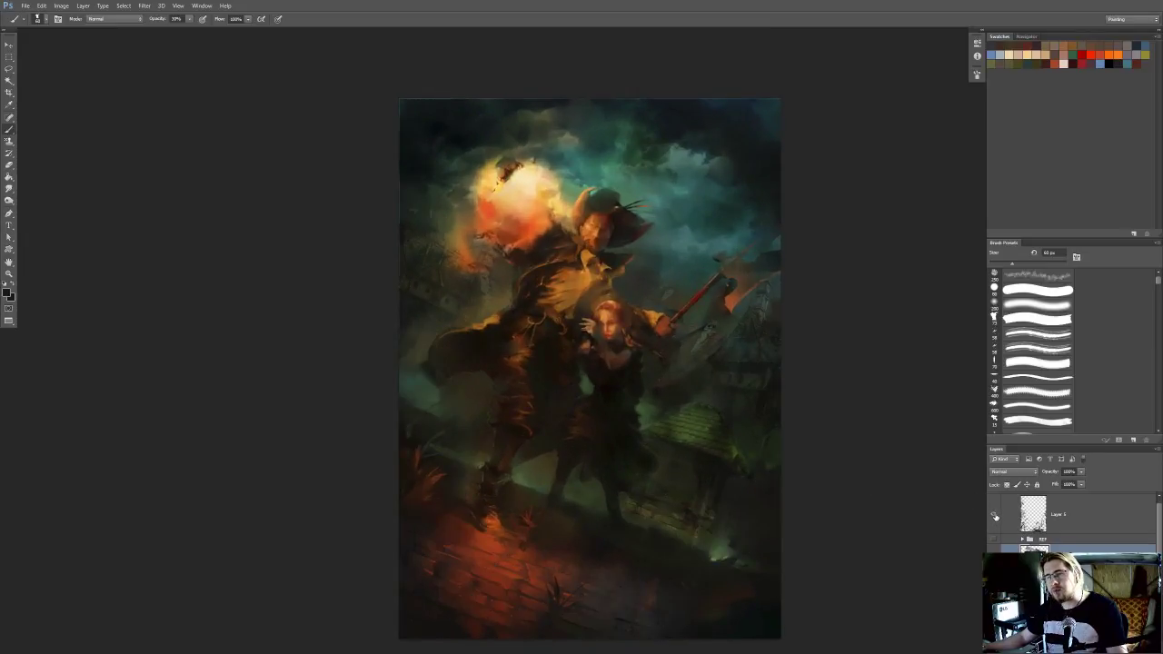
{"action": "left_click", "coordinate": [995, 517]}
{"action": "left_click", "coordinate": [996, 514]}
{"action": "left_click", "coordinate": [995, 513]}
{"action": "left_click", "coordinate": [995, 513]}
{"action": "left_click", "coordinate": [995, 514]}
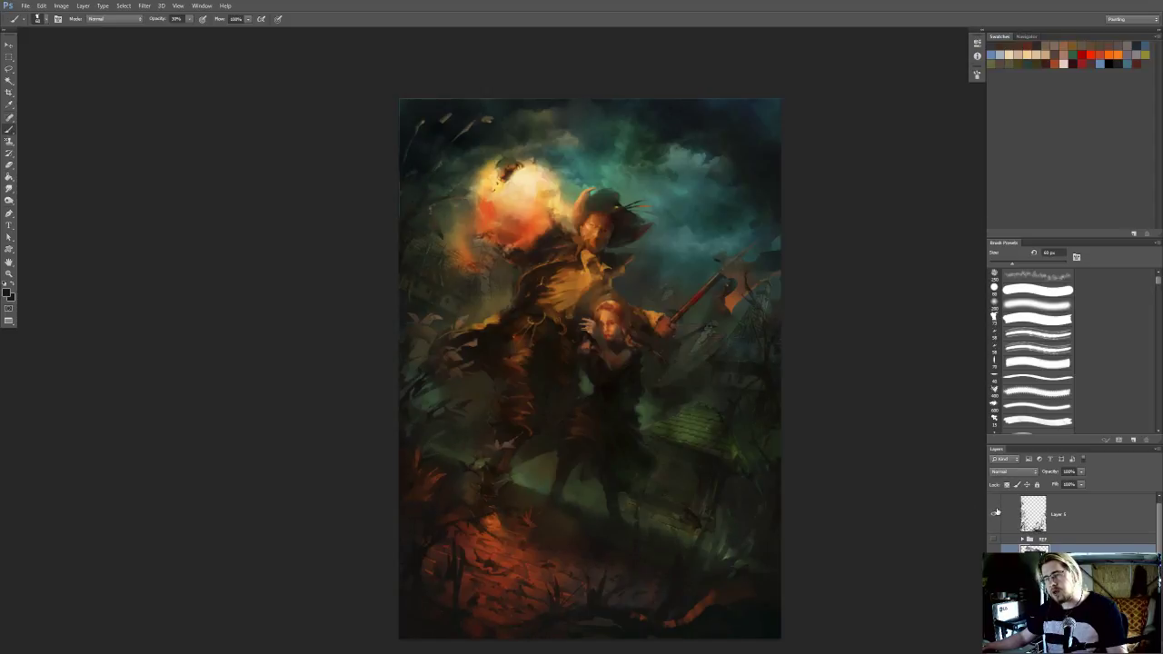
Hide the merged foliage layer and make the painting layer beneath it active
{"action": "left_click_drag", "start_coordinate": [716, 474], "coordinate": [711, 443]}
{"action": "left_click", "coordinate": [735, 472], "text": "ctrl"}
{"action": "key", "text": "e"}
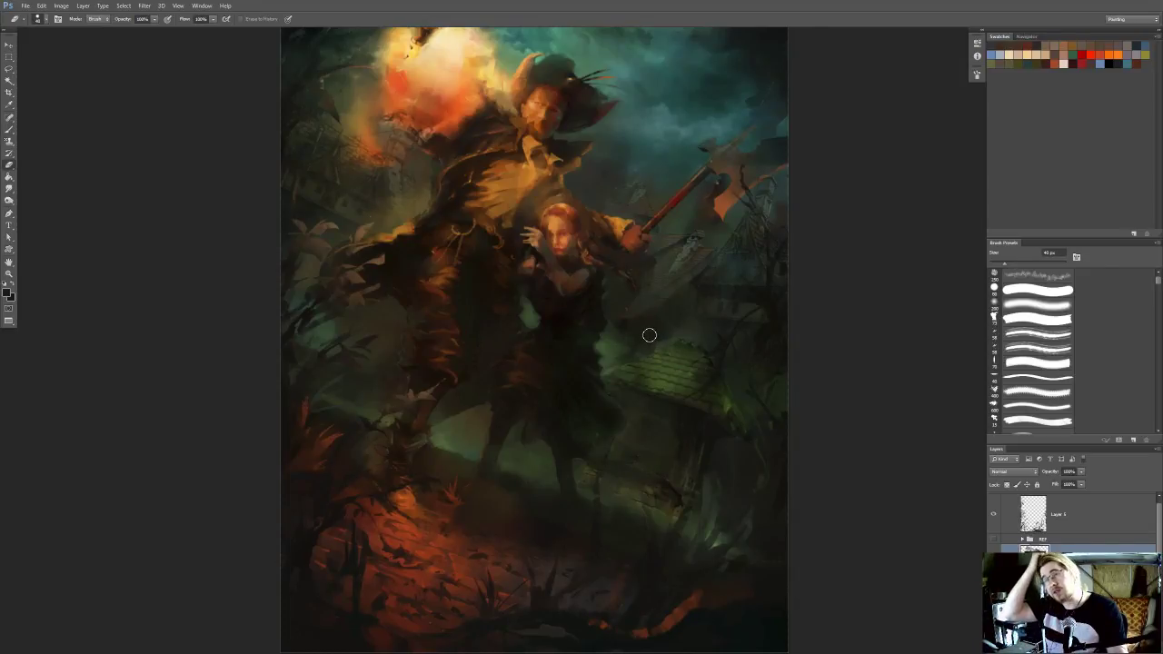
{"action": "left_click_drag", "start_coordinate": [649, 333], "coordinate": [626, 397]}
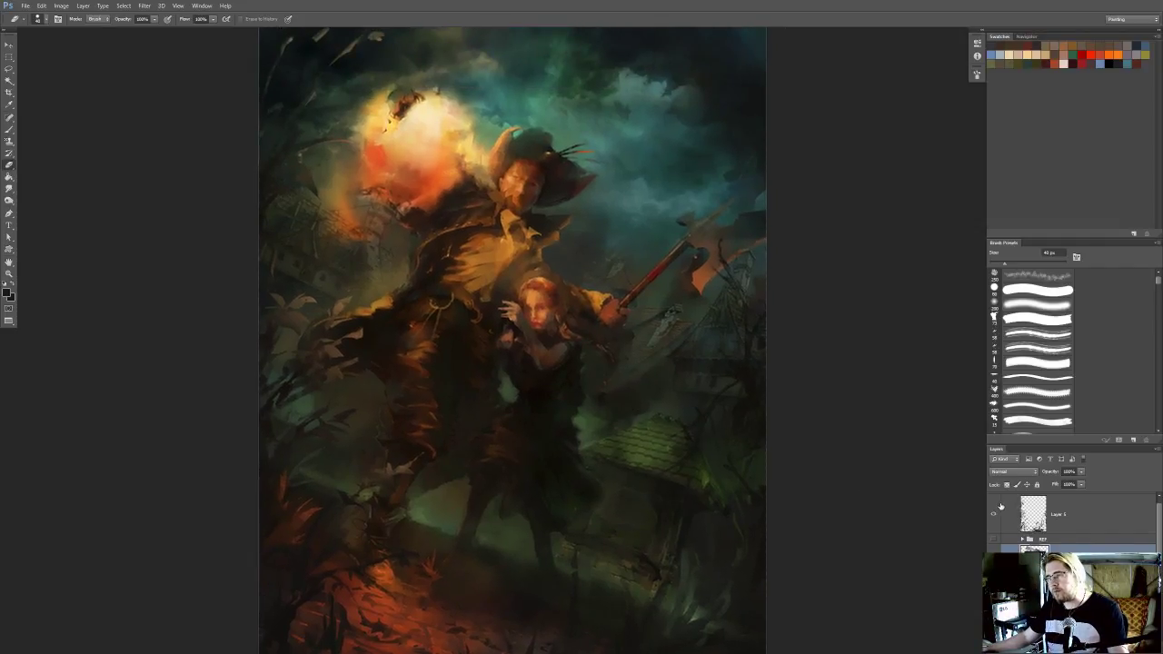
{"action": "left_click", "coordinate": [994, 513]}
{"action": "left_click", "coordinate": [1039, 542]}
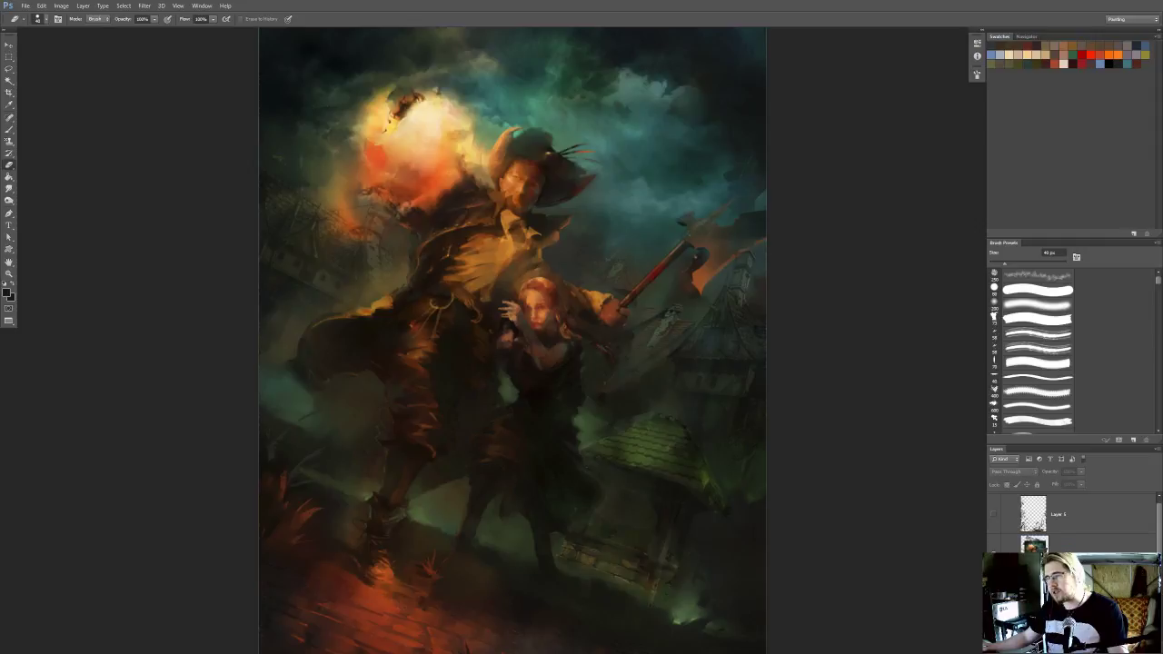
Examine the figures, brick ground and well at several magnifications to plan where the foreground separates from the background
{"action": "mouse_move", "coordinate": [576, 440]}
{"action": "left_mouse_down"}
{"action": "mouse_move", "coordinate": [602, 473]}
{"action": "mouse_move", "coordinate": [669, 438]}
{"action": "left_mouse_up"}
{"action": "left_click_drag", "start_coordinate": [566, 397], "coordinate": [562, 446]}
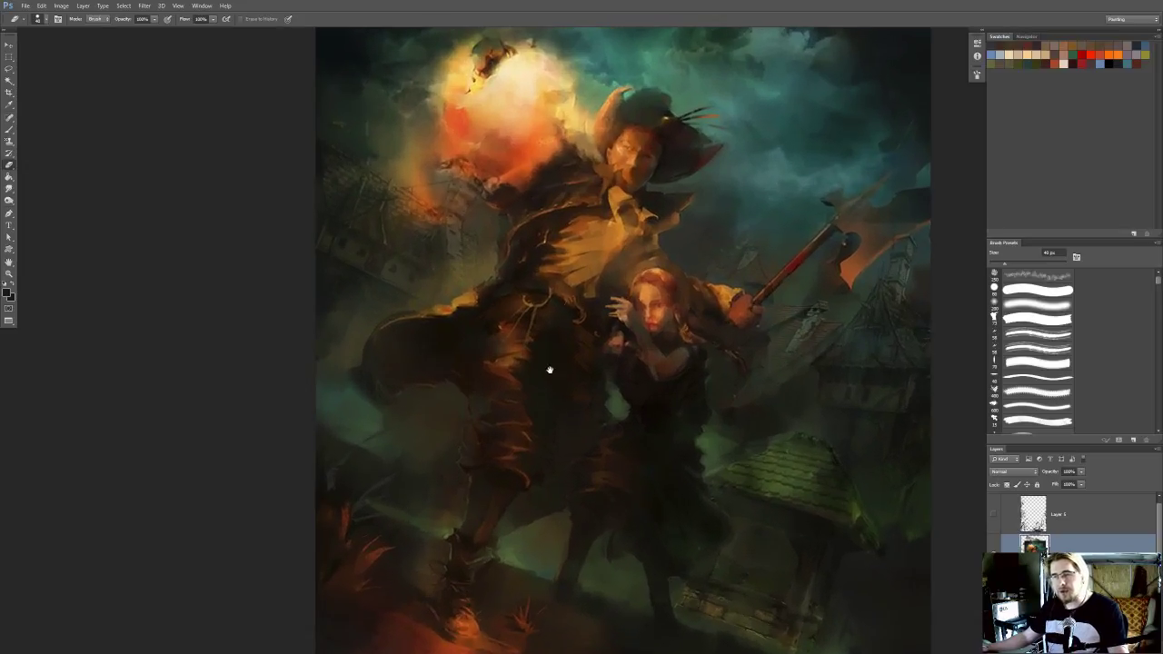
{"action": "left_click_drag", "start_coordinate": [549, 370], "coordinate": [552, 261]}
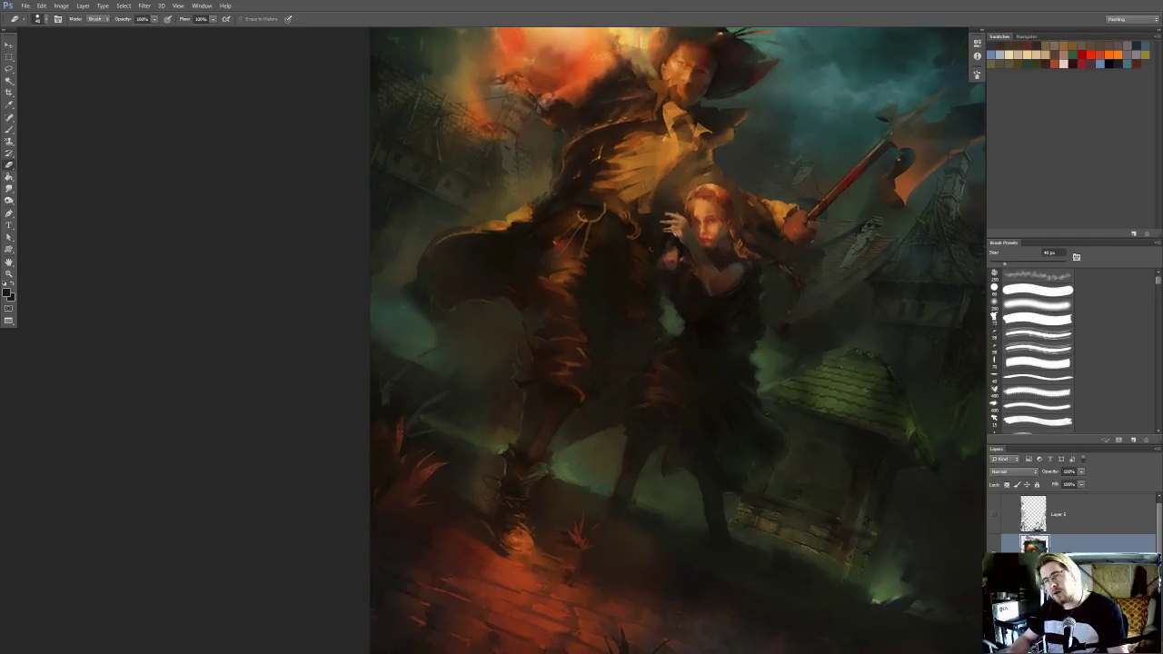
{"action": "key", "text": "l"}
{"action": "left_click_drag", "start_coordinate": [461, 466], "coordinate": [456, 416]}
{"action": "left_click_drag", "start_coordinate": [499, 477], "coordinate": [506, 415]}
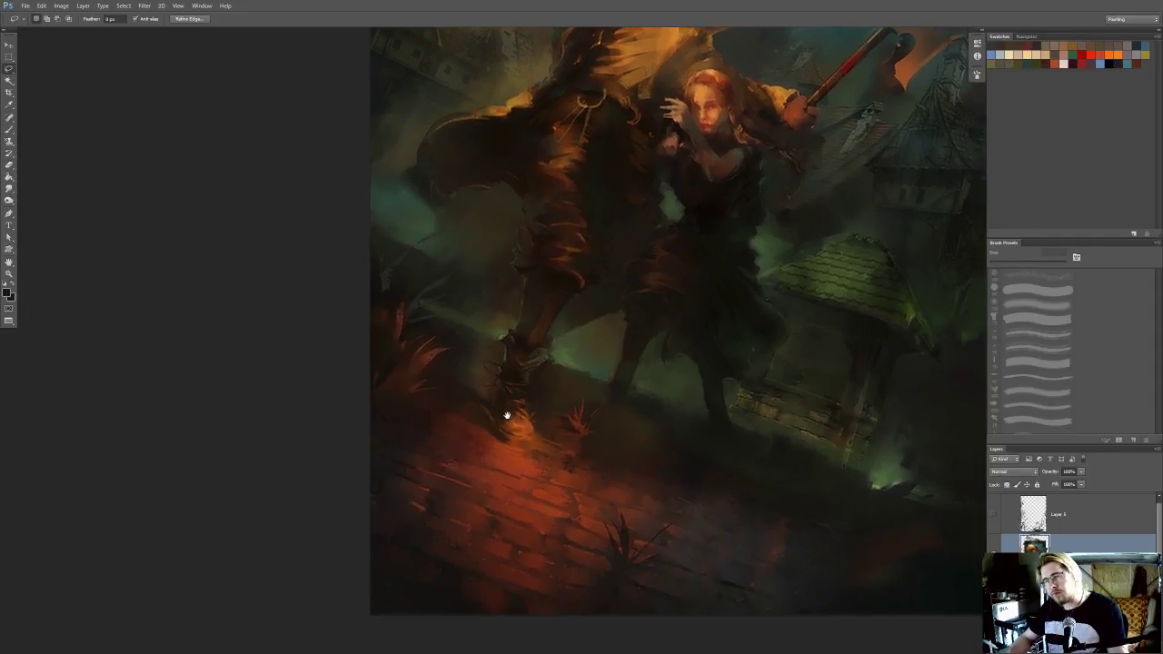
{"action": "left_click_drag", "start_coordinate": [602, 420], "coordinate": [556, 405]}
{"action": "left_click_drag", "start_coordinate": [722, 417], "coordinate": [666, 434]}
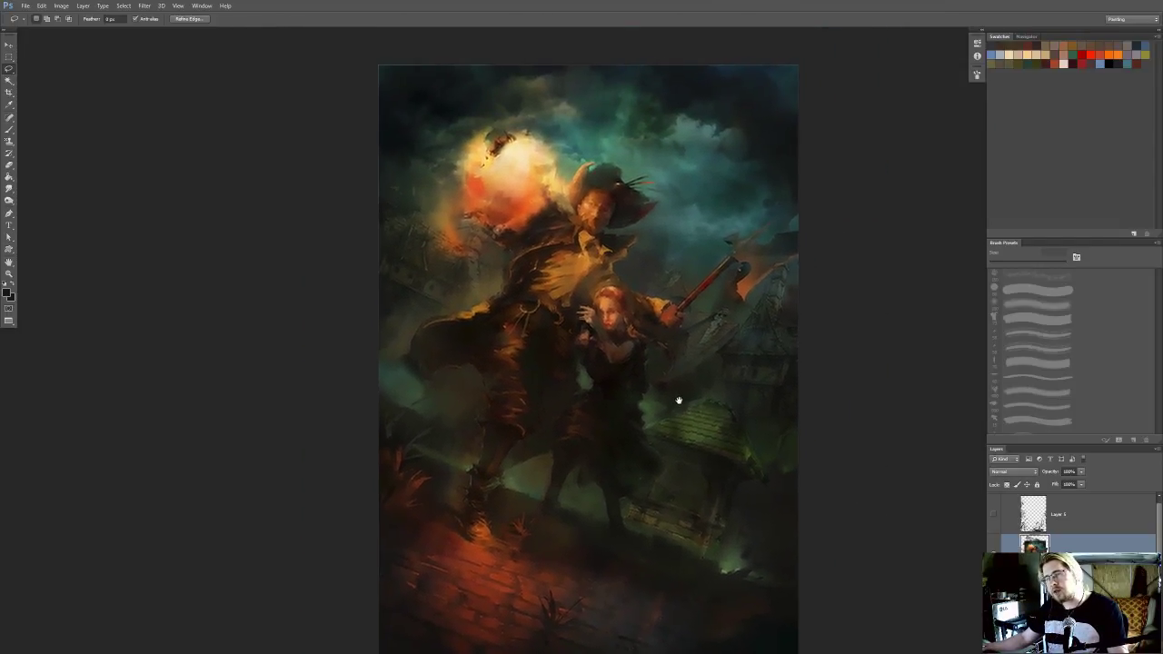
{"action": "scroll", "coordinate": [674, 453], "scroll_direction": "up", "scroll_amount": 2}
{"action": "mouse_move", "coordinate": [675, 446]}
{"action": "left_mouse_down"}
{"action": "mouse_move", "coordinate": [688, 385]}
{"action": "mouse_move", "coordinate": [698, 400]}
{"action": "mouse_move", "coordinate": [688, 429]}
{"action": "left_mouse_up"}
{"action": "mouse_move", "coordinate": [547, 401]}
{"action": "left_mouse_down"}
{"action": "mouse_move", "coordinate": [528, 420]}
{"action": "mouse_move", "coordinate": [545, 373]}
{"action": "left_mouse_up"}
{"action": "left_click_drag", "start_coordinate": [489, 485], "coordinate": [482, 467]}
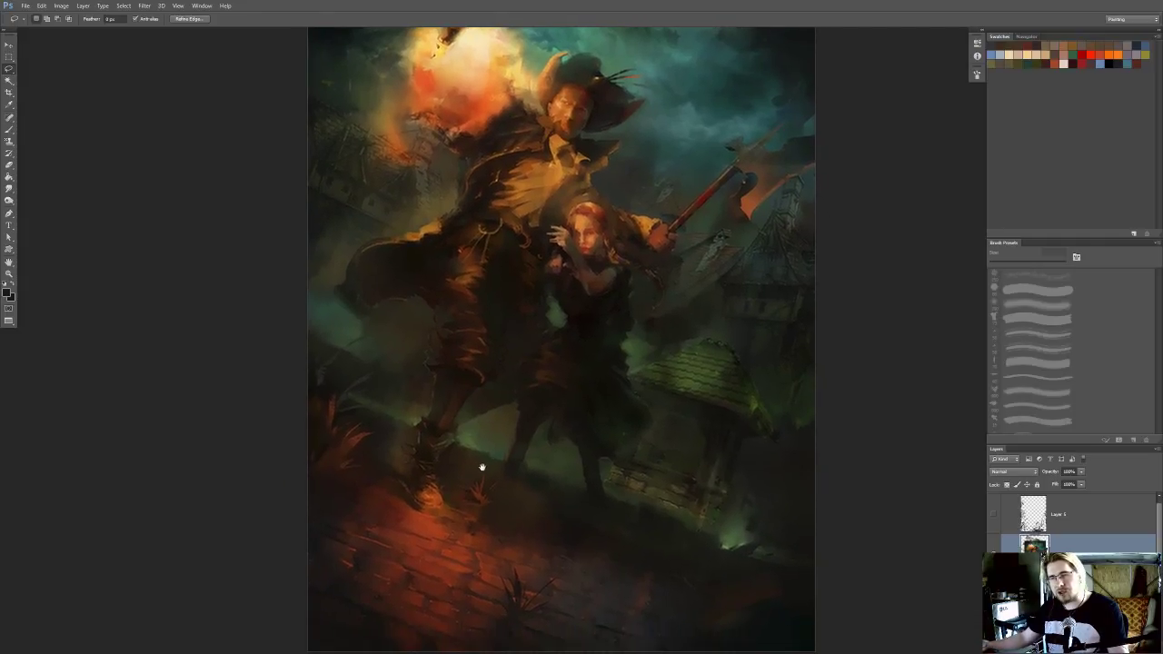
{"action": "left_click_drag", "start_coordinate": [550, 437], "coordinate": [532, 476]}
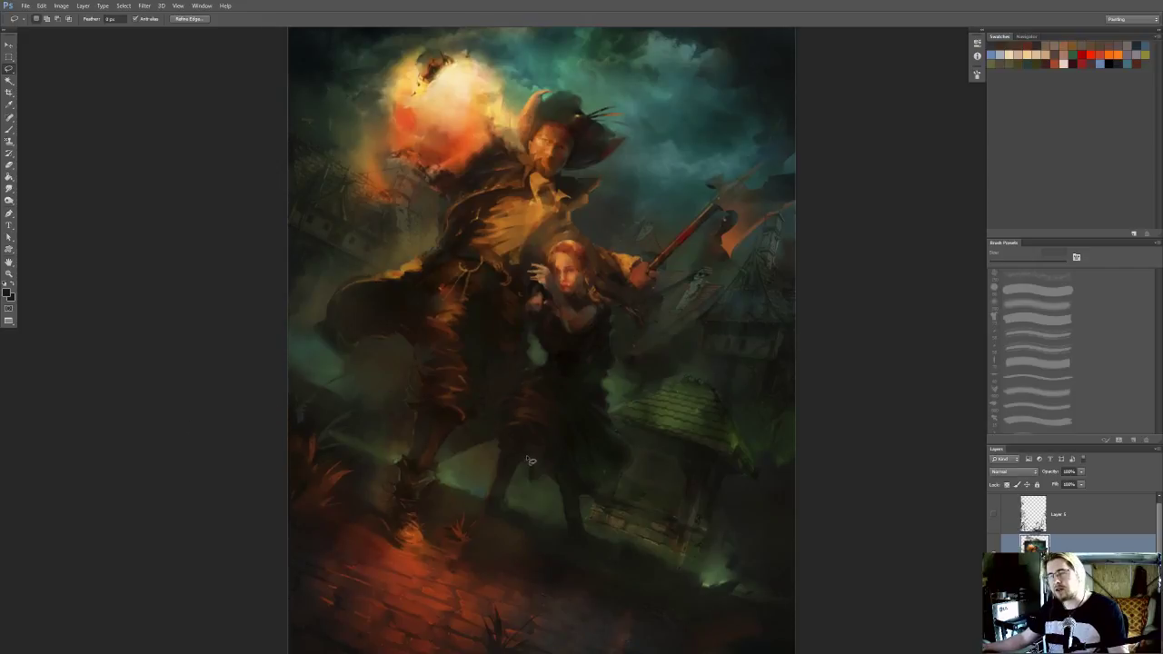
{"action": "scroll", "coordinate": [530, 460], "scroll_direction": "up", "scroll_amount": 1}
{"action": "left_click_drag", "start_coordinate": [525, 456], "coordinate": [523, 378]}
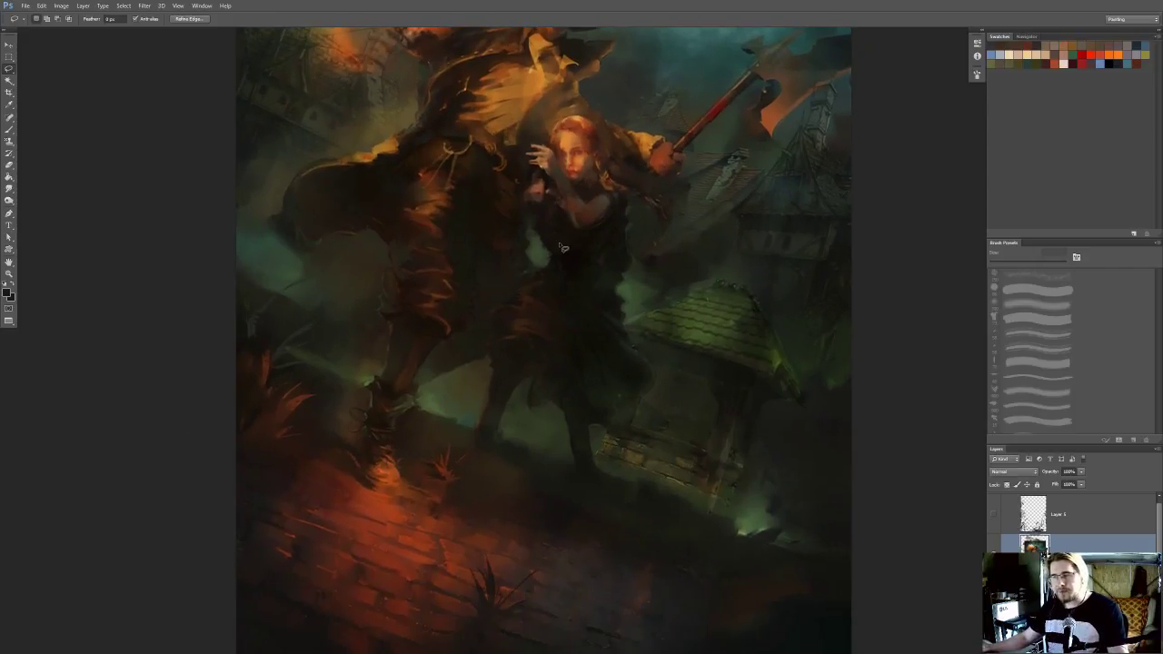
Start a lasso selection of the foreground along the ground line from the painting's right edge, passing below the well to the woman's skirt
{"action": "scroll", "coordinate": [563, 247], "scroll_direction": "up", "scroll_amount": 1}
{"action": "scroll", "coordinate": [527, 402], "scroll_direction": "down", "scroll_amount": 1}
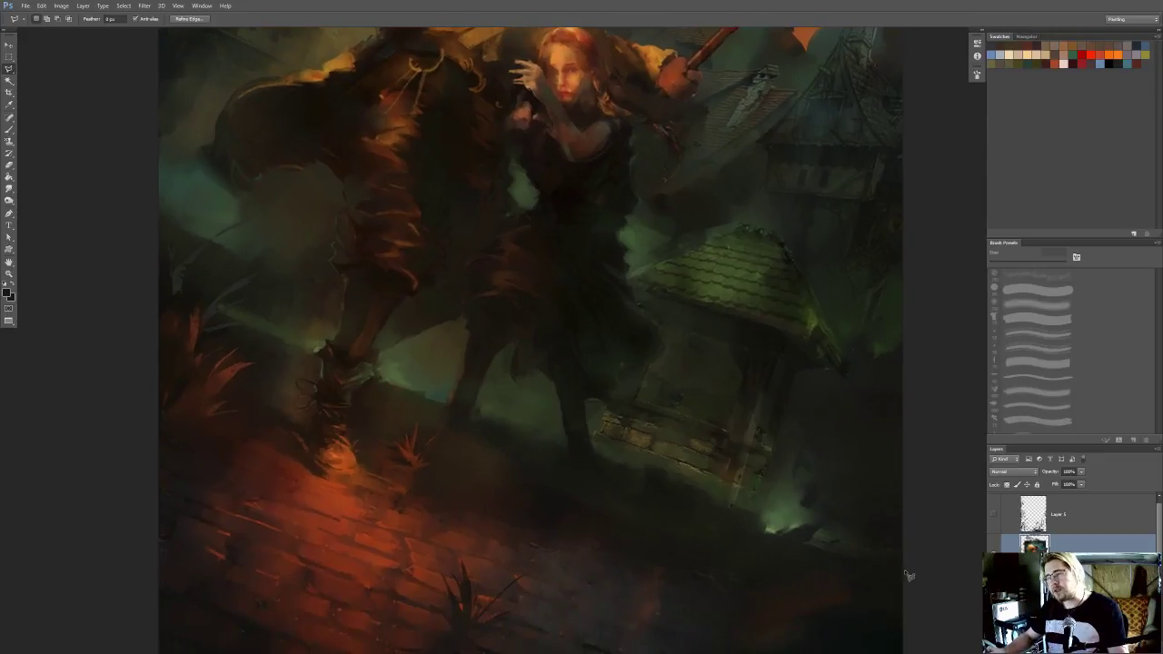
{"action": "left_click", "coordinate": [908, 573]}
{"action": "left_click", "coordinate": [596, 459]}
{"action": "left_click_drag", "start_coordinate": [607, 409], "coordinate": [584, 476]}
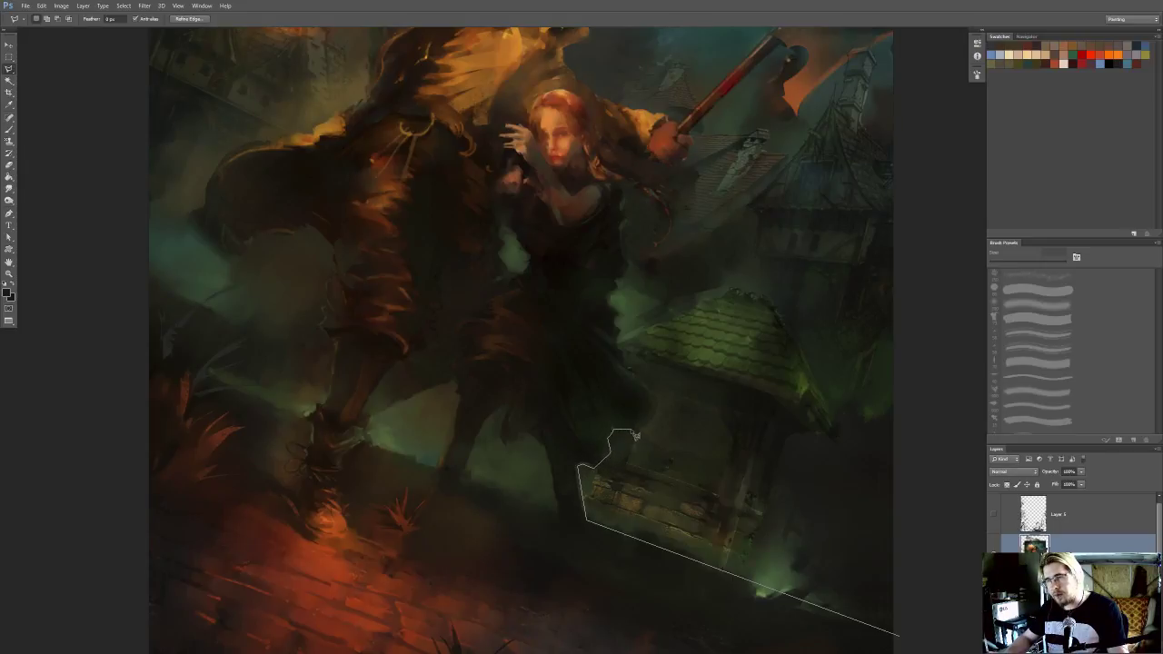
{"action": "mouse_move", "coordinate": [662, 405]}
{"action": "left_mouse_down"}
{"action": "mouse_move", "coordinate": [627, 370]}
{"action": "mouse_move", "coordinate": [537, 376]}
{"action": "mouse_move", "coordinate": [562, 521]}
{"action": "mouse_move", "coordinate": [374, 426]}
{"action": "mouse_move", "coordinate": [371, 442]}
{"action": "mouse_move", "coordinate": [287, 427]}
{"action": "mouse_move", "coordinate": [230, 387]}
{"action": "mouse_move", "coordinate": [302, 418]}
{"action": "mouse_move", "coordinate": [337, 407]}
{"action": "mouse_move", "coordinate": [291, 417]}
{"action": "mouse_move", "coordinate": [227, 383]}
{"action": "mouse_move", "coordinate": [293, 419]}
{"action": "mouse_move", "coordinate": [207, 374]}
{"action": "mouse_move", "coordinate": [194, 474]}
{"action": "mouse_move", "coordinate": [222, 109]}
{"action": "mouse_move", "coordinate": [170, 449]}
{"action": "mouse_move", "coordinate": [171, 526]}
{"action": "mouse_move", "coordinate": [445, 610]}
{"action": "mouse_move", "coordinate": [770, 597]}
{"action": "mouse_move", "coordinate": [571, 548]}
{"action": "mouse_move", "coordinate": [786, 545]}
{"action": "mouse_move", "coordinate": [799, 440]}
{"action": "mouse_move", "coordinate": [404, 338]}
{"action": "mouse_move", "coordinate": [647, 515]}
{"action": "mouse_move", "coordinate": [420, 337]}
{"action": "mouse_move", "coordinate": [450, 413]}
{"action": "mouse_move", "coordinate": [349, 379]}
{"action": "mouse_move", "coordinate": [349, 411]}
{"action": "mouse_move", "coordinate": [386, 389]}
{"action": "mouse_move", "coordinate": [354, 406]}
{"action": "mouse_move", "coordinate": [386, 381]}
{"action": "mouse_move", "coordinate": [363, 387]}
{"action": "mouse_move", "coordinate": [337, 416]}
{"action": "mouse_move", "coordinate": [333, 445]}
{"action": "mouse_move", "coordinate": [338, 418]}
{"action": "mouse_move", "coordinate": [389, 384]}
{"action": "mouse_move", "coordinate": [319, 425]}
{"action": "mouse_move", "coordinate": [303, 409]}
{"action": "mouse_move", "coordinate": [311, 451]}
{"action": "left_mouse_up"}
{"action": "mouse_move", "coordinate": [450, 483]}
{"action": "left_mouse_down"}
{"action": "mouse_move", "coordinate": [397, 483]}
{"action": "mouse_move", "coordinate": [405, 509]}
{"action": "mouse_move", "coordinate": [429, 466]}
{"action": "mouse_move", "coordinate": [418, 389]}
{"action": "mouse_move", "coordinate": [486, 414]}
{"action": "mouse_move", "coordinate": [496, 443]}
{"action": "mouse_move", "coordinate": [550, 454]}
{"action": "mouse_move", "coordinate": [463, 535]}
{"action": "mouse_move", "coordinate": [429, 546]}
{"action": "left_mouse_up"}
{"action": "left_click_drag", "start_coordinate": [487, 438], "coordinate": [462, 423]}
{"action": "key", "text": "ctrl+d"}
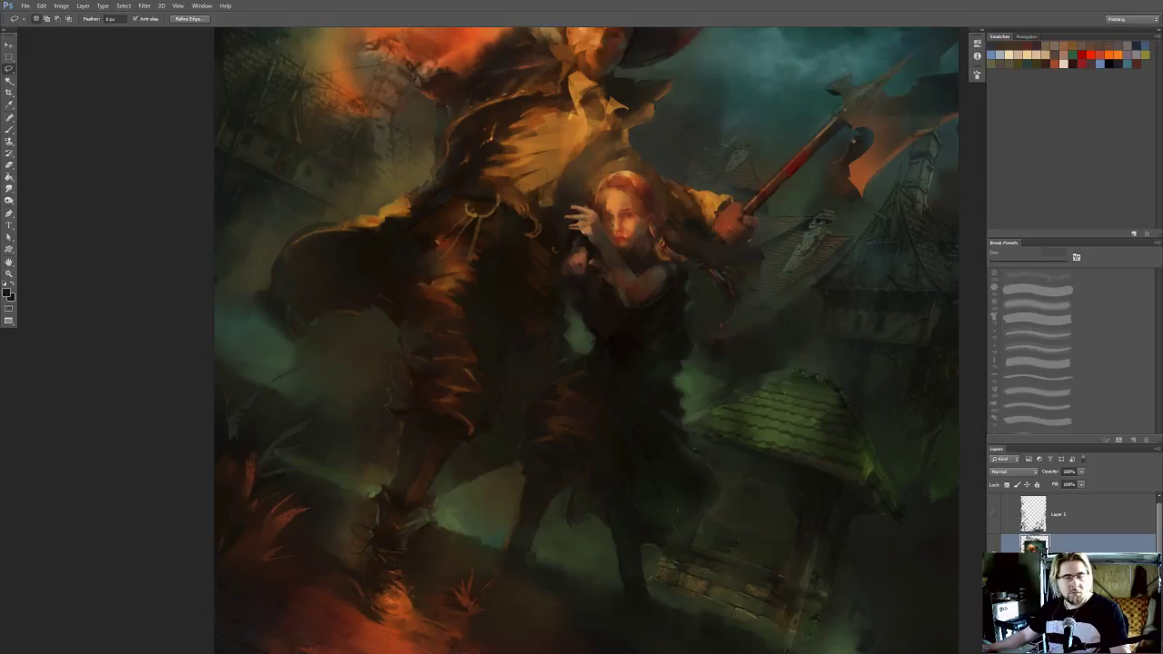
{"action": "key", "text": "ctrl+z"}
Add the grasses, the man's legs and his flowing coat tail to the selection, following the silhouette up to his side
{"action": "mouse_move", "coordinate": [522, 464]}
{"action": "left_mouse_down"}
{"action": "mouse_move", "coordinate": [517, 481]}
{"action": "mouse_move", "coordinate": [519, 408]}
{"action": "mouse_move", "coordinate": [505, 491]}
{"action": "mouse_move", "coordinate": [526, 510]}
{"action": "mouse_move", "coordinate": [557, 445]}
{"action": "mouse_move", "coordinate": [573, 442]}
{"action": "mouse_move", "coordinate": [570, 474]}
{"action": "mouse_move", "coordinate": [597, 464]}
{"action": "mouse_move", "coordinate": [623, 521]}
{"action": "left_mouse_up"}
{"action": "mouse_move", "coordinate": [632, 517]}
{"action": "left_mouse_down"}
{"action": "mouse_move", "coordinate": [640, 406]}
{"action": "mouse_move", "coordinate": [578, 367]}
{"action": "mouse_move", "coordinate": [595, 451]}
{"action": "left_mouse_up"}
{"action": "mouse_move", "coordinate": [559, 497]}
{"action": "left_mouse_down"}
{"action": "mouse_move", "coordinate": [628, 496]}
{"action": "mouse_move", "coordinate": [593, 418]}
{"action": "mouse_move", "coordinate": [542, 491]}
{"action": "left_mouse_up"}
{"action": "mouse_move", "coordinate": [526, 465]}
{"action": "left_mouse_down"}
{"action": "mouse_move", "coordinate": [561, 473]}
{"action": "mouse_move", "coordinate": [591, 500]}
{"action": "mouse_move", "coordinate": [565, 457]}
{"action": "left_mouse_up"}
{"action": "mouse_move", "coordinate": [566, 453]}
{"action": "left_mouse_down"}
{"action": "mouse_move", "coordinate": [624, 540]}
{"action": "mouse_move", "coordinate": [603, 523]}
{"action": "left_mouse_up"}
{"action": "mouse_move", "coordinate": [518, 480]}
{"action": "left_mouse_down"}
{"action": "mouse_move", "coordinate": [538, 509]}
{"action": "mouse_move", "coordinate": [556, 418]}
{"action": "mouse_move", "coordinate": [600, 509]}
{"action": "left_mouse_up"}
{"action": "mouse_move", "coordinate": [513, 445]}
{"action": "left_mouse_down"}
{"action": "mouse_move", "coordinate": [568, 491]}
{"action": "mouse_move", "coordinate": [514, 503]}
{"action": "mouse_move", "coordinate": [500, 460]}
{"action": "mouse_move", "coordinate": [616, 487]}
{"action": "left_mouse_up"}
{"action": "left_click_drag", "start_coordinate": [523, 466], "coordinate": [572, 462]}
{"action": "mouse_move", "coordinate": [555, 507]}
{"action": "left_mouse_down"}
{"action": "mouse_move", "coordinate": [564, 473]}
{"action": "mouse_move", "coordinate": [550, 465]}
{"action": "mouse_move", "coordinate": [564, 492]}
{"action": "mouse_move", "coordinate": [552, 497]}
{"action": "mouse_move", "coordinate": [506, 464]}
{"action": "mouse_move", "coordinate": [507, 446]}
{"action": "mouse_move", "coordinate": [549, 385]}
{"action": "mouse_move", "coordinate": [581, 373]}
{"action": "mouse_move", "coordinate": [612, 432]}
{"action": "mouse_move", "coordinate": [590, 451]}
{"action": "left_mouse_up"}
{"action": "mouse_move", "coordinate": [613, 406]}
{"action": "left_mouse_down"}
{"action": "mouse_move", "coordinate": [539, 481]}
{"action": "mouse_move", "coordinate": [532, 442]}
{"action": "mouse_move", "coordinate": [561, 445]}
{"action": "mouse_move", "coordinate": [588, 424]}
{"action": "mouse_move", "coordinate": [609, 464]}
{"action": "mouse_move", "coordinate": [547, 502]}
{"action": "left_mouse_up"}
{"action": "mouse_move", "coordinate": [585, 434]}
{"action": "left_mouse_down"}
{"action": "mouse_move", "coordinate": [553, 470]}
{"action": "mouse_move", "coordinate": [571, 448]}
{"action": "mouse_move", "coordinate": [595, 450]}
{"action": "mouse_move", "coordinate": [554, 511]}
{"action": "left_mouse_up"}
{"action": "mouse_move", "coordinate": [586, 446]}
{"action": "left_mouse_down"}
{"action": "mouse_move", "coordinate": [572, 489]}
{"action": "mouse_move", "coordinate": [571, 429]}
{"action": "mouse_move", "coordinate": [634, 414]}
{"action": "mouse_move", "coordinate": [601, 512]}
{"action": "mouse_move", "coordinate": [581, 525]}
{"action": "left_mouse_up"}
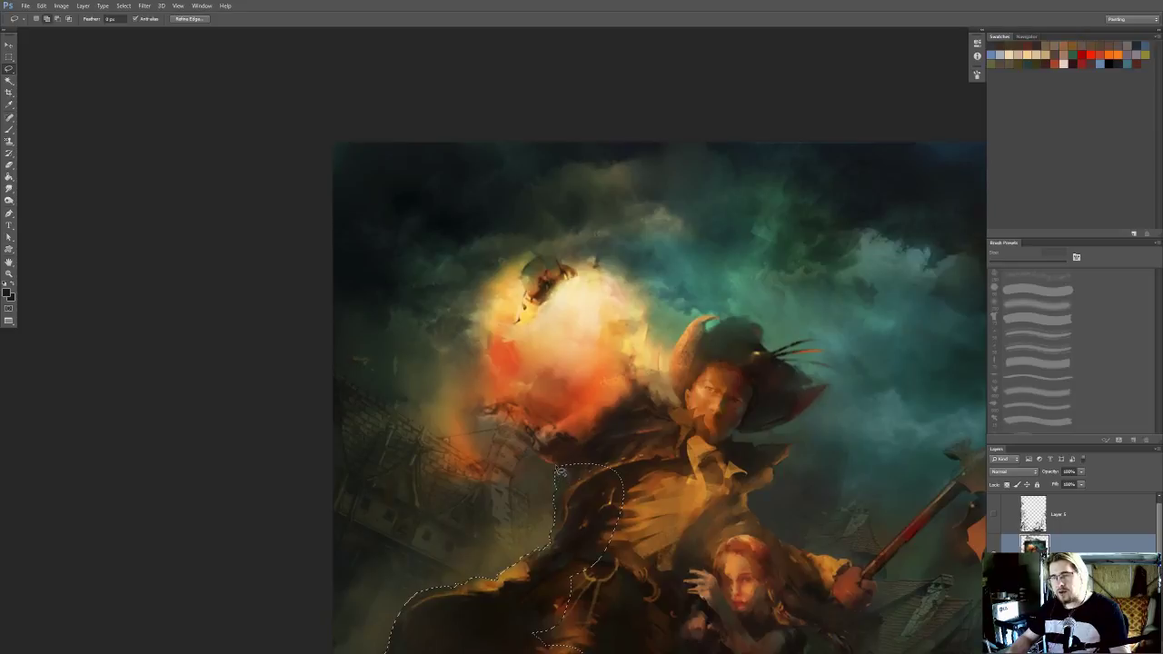
Extend the lasso selection along the man's raised arm and around the hand and glowing orb
{"action": "mouse_move", "coordinate": [536, 449]}
{"action": "left_mouse_down"}
{"action": "mouse_move", "coordinate": [616, 447]}
{"action": "mouse_move", "coordinate": [583, 495]}
{"action": "left_mouse_up"}
{"action": "mouse_move", "coordinate": [545, 435]}
{"action": "left_mouse_down"}
{"action": "mouse_move", "coordinate": [547, 461]}
{"action": "mouse_move", "coordinate": [569, 468]}
{"action": "left_mouse_up"}
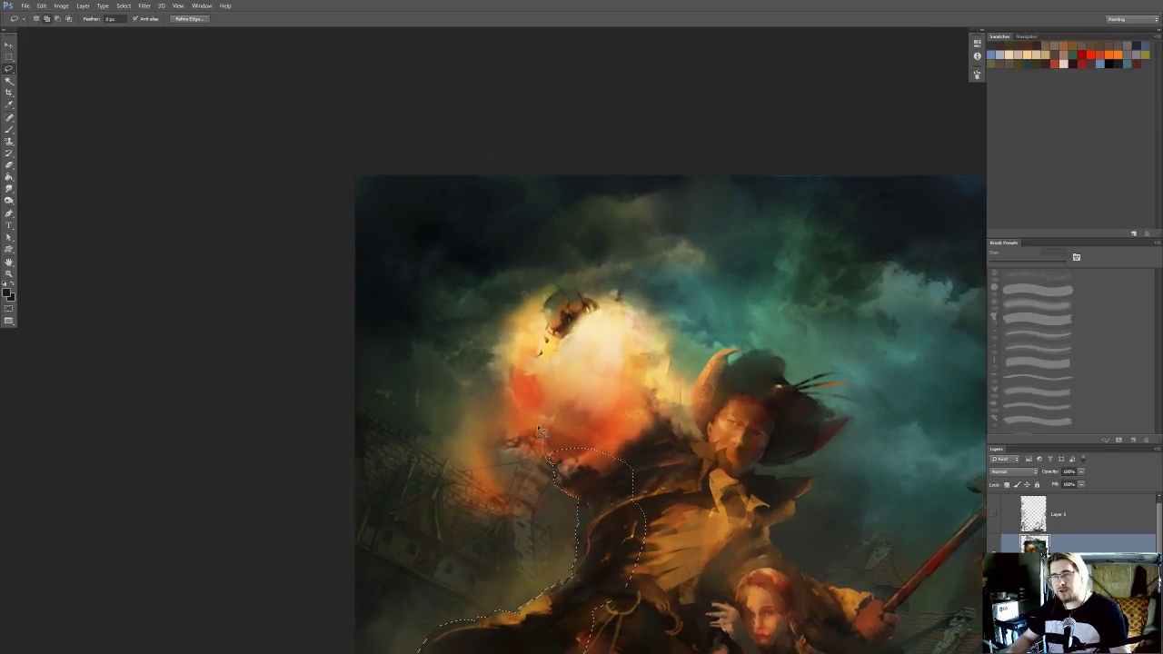
{"action": "mouse_move", "coordinate": [541, 363]}
{"action": "left_mouse_down"}
{"action": "mouse_move", "coordinate": [612, 418]}
{"action": "mouse_move", "coordinate": [605, 470]}
{"action": "left_mouse_up"}
{"action": "mouse_move", "coordinate": [543, 390]}
{"action": "left_mouse_down"}
{"action": "mouse_move", "coordinate": [556, 425]}
{"action": "mouse_move", "coordinate": [541, 400]}
{"action": "left_mouse_up"}
{"action": "mouse_move", "coordinate": [586, 431]}
{"action": "left_mouse_down"}
{"action": "mouse_move", "coordinate": [619, 401]}
{"action": "mouse_move", "coordinate": [597, 386]}
{"action": "left_mouse_up"}
{"action": "left_click_drag", "start_coordinate": [593, 378], "coordinate": [628, 467]}
{"action": "mouse_move", "coordinate": [559, 416]}
{"action": "left_mouse_down"}
{"action": "mouse_move", "coordinate": [579, 351]}
{"action": "mouse_move", "coordinate": [626, 367]}
{"action": "mouse_move", "coordinate": [628, 410]}
{"action": "mouse_move", "coordinate": [575, 466]}
{"action": "mouse_move", "coordinate": [613, 445]}
{"action": "left_mouse_up"}
{"action": "mouse_move", "coordinate": [619, 379]}
{"action": "left_mouse_down"}
{"action": "mouse_move", "coordinate": [576, 480]}
{"action": "mouse_move", "coordinate": [540, 402]}
{"action": "left_mouse_up"}
{"action": "mouse_move", "coordinate": [556, 460]}
{"action": "left_mouse_down"}
{"action": "mouse_move", "coordinate": [572, 381]}
{"action": "mouse_move", "coordinate": [573, 418]}
{"action": "left_mouse_up"}
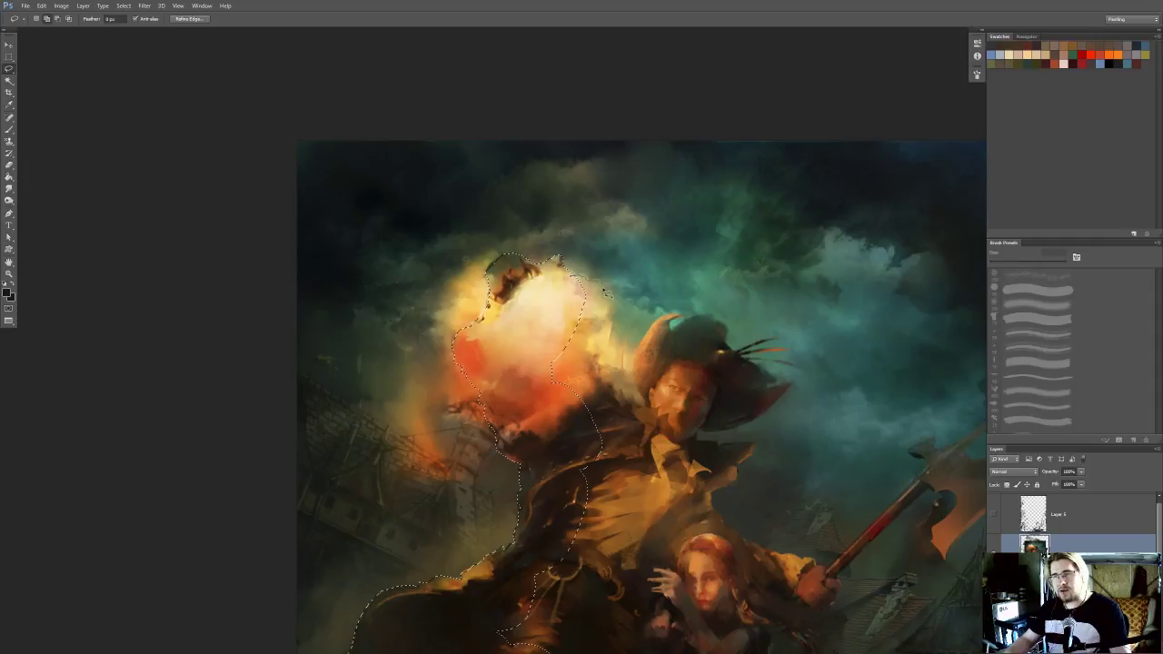
Add the orb's remaining edge, the man's shoulder, the hat's crown and its feathers to the selection
{"action": "left_click_drag", "start_coordinate": [622, 344], "coordinate": [600, 348]}
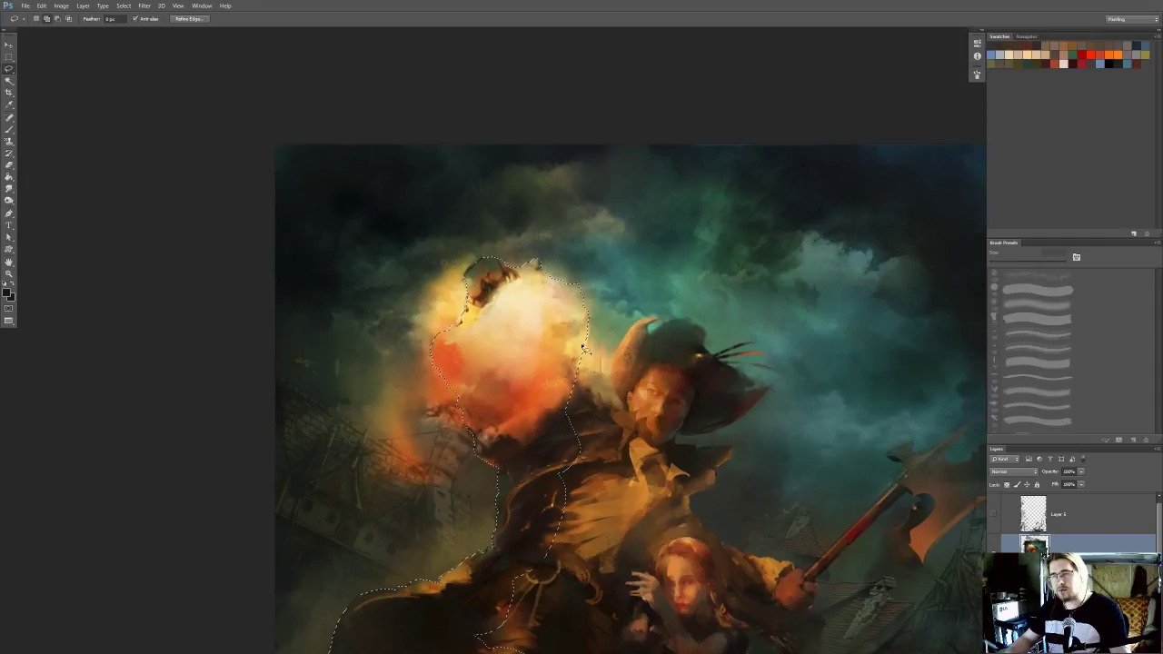
{"action": "mouse_move", "coordinate": [604, 398]}
{"action": "left_mouse_down"}
{"action": "mouse_move", "coordinate": [542, 427]}
{"action": "mouse_move", "coordinate": [561, 412]}
{"action": "left_mouse_up"}
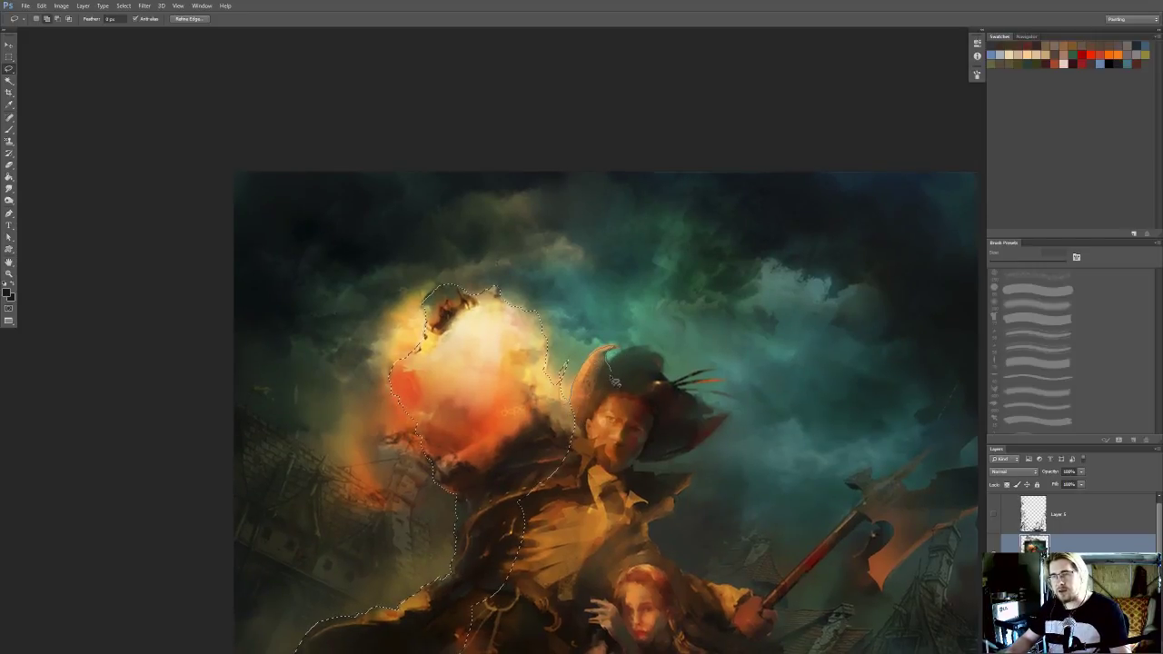
{"action": "mouse_move", "coordinate": [610, 367]}
{"action": "left_mouse_down"}
{"action": "mouse_move", "coordinate": [581, 362]}
{"action": "mouse_move", "coordinate": [626, 417]}
{"action": "mouse_move", "coordinate": [577, 397]}
{"action": "mouse_move", "coordinate": [582, 350]}
{"action": "mouse_move", "coordinate": [572, 376]}
{"action": "left_mouse_up"}
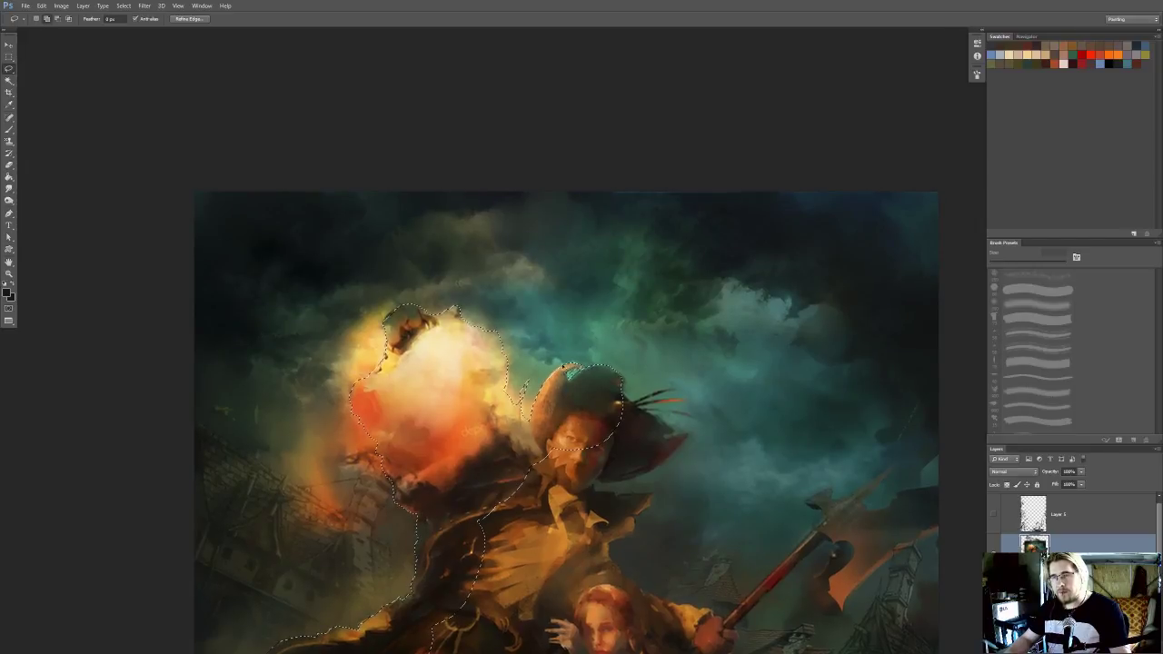
{"action": "left_click_drag", "start_coordinate": [618, 396], "coordinate": [604, 345]}
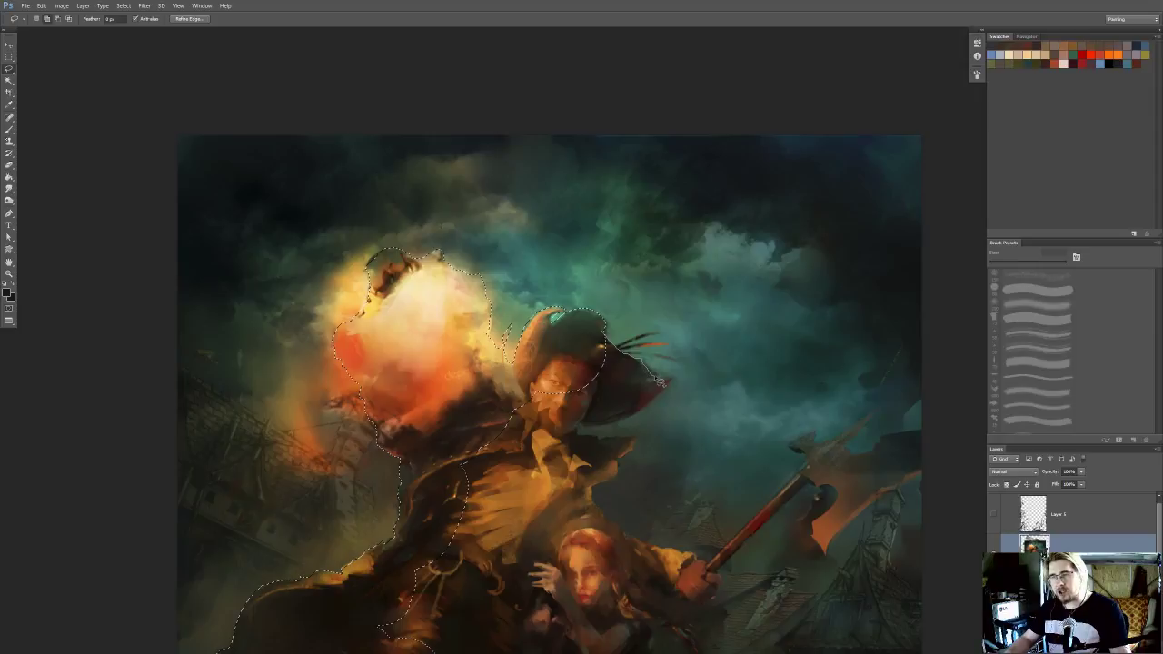
{"action": "mouse_move", "coordinate": [645, 382]}
{"action": "left_mouse_down"}
{"action": "mouse_move", "coordinate": [625, 404]}
{"action": "mouse_move", "coordinate": [590, 398]}
{"action": "mouse_move", "coordinate": [582, 344]}
{"action": "left_mouse_up"}
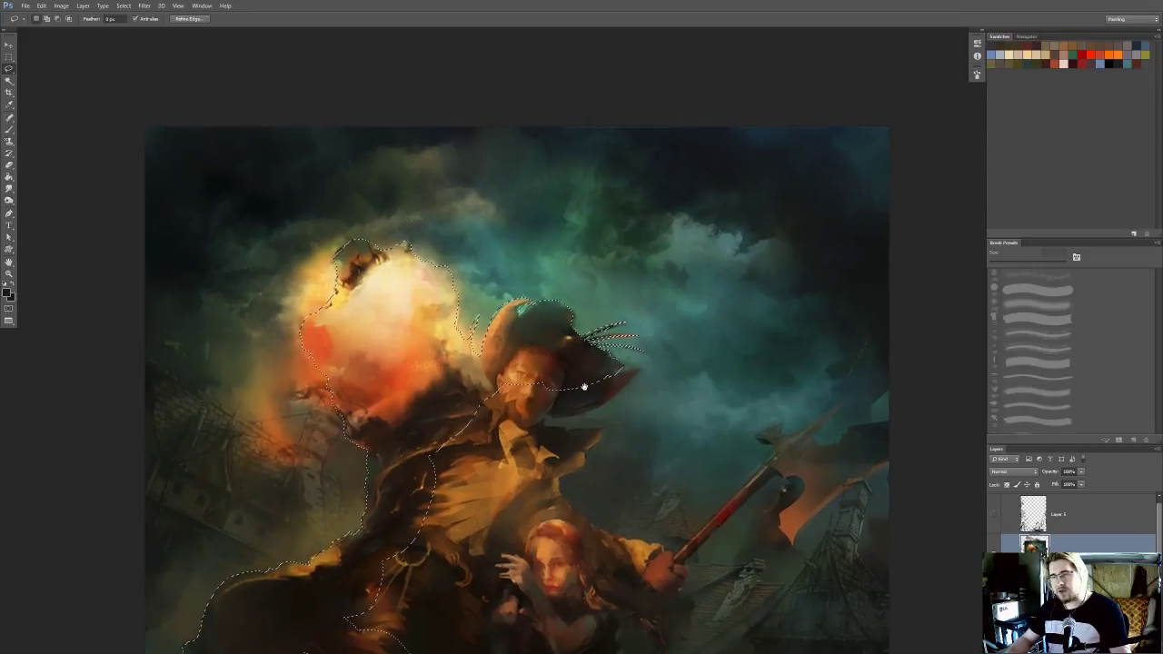
Extend the selection around the lower brim of the hat and the pointed coat collar
{"action": "mouse_move", "coordinate": [635, 389]}
{"action": "left_mouse_down"}
{"action": "mouse_move", "coordinate": [596, 419]}
{"action": "mouse_move", "coordinate": [561, 428]}
{"action": "mouse_move", "coordinate": [547, 417]}
{"action": "mouse_move", "coordinate": [566, 381]}
{"action": "mouse_move", "coordinate": [563, 397]}
{"action": "mouse_move", "coordinate": [617, 341]}
{"action": "mouse_move", "coordinate": [600, 345]}
{"action": "mouse_move", "coordinate": [606, 325]}
{"action": "mouse_move", "coordinate": [598, 372]}
{"action": "mouse_move", "coordinate": [604, 325]}
{"action": "left_mouse_up"}
{"action": "mouse_move", "coordinate": [580, 374]}
{"action": "left_mouse_down"}
{"action": "mouse_move", "coordinate": [609, 344]}
{"action": "mouse_move", "coordinate": [586, 382]}
{"action": "mouse_move", "coordinate": [607, 351]}
{"action": "mouse_move", "coordinate": [601, 293]}
{"action": "mouse_move", "coordinate": [545, 394]}
{"action": "left_mouse_up"}
{"action": "left_click_drag", "start_coordinate": [625, 307], "coordinate": [635, 302]}
{"action": "mouse_move", "coordinate": [636, 302]}
{"action": "left_mouse_down"}
{"action": "mouse_move", "coordinate": [598, 344]}
{"action": "mouse_move", "coordinate": [605, 331]}
{"action": "mouse_move", "coordinate": [618, 346]}
{"action": "mouse_move", "coordinate": [671, 345]}
{"action": "mouse_move", "coordinate": [645, 385]}
{"action": "mouse_move", "coordinate": [589, 403]}
{"action": "mouse_move", "coordinate": [593, 331]}
{"action": "left_mouse_up"}
{"action": "mouse_move", "coordinate": [593, 331]}
{"action": "left_mouse_down"}
{"action": "mouse_move", "coordinate": [561, 356]}
{"action": "mouse_move", "coordinate": [624, 316]}
{"action": "left_mouse_up"}
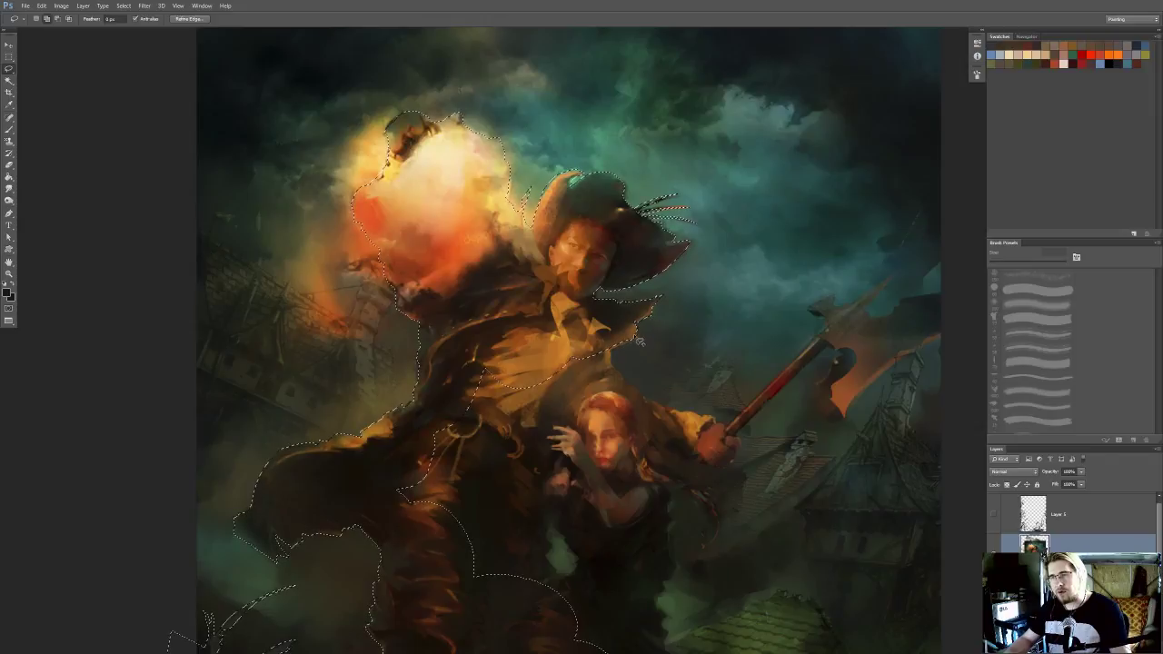
Add the man's shoulder and sleeve to the selection, following the arm down to the fist holding the axe
{"action": "scroll", "coordinate": [617, 361], "scroll_direction": "down", "scroll_amount": 1}
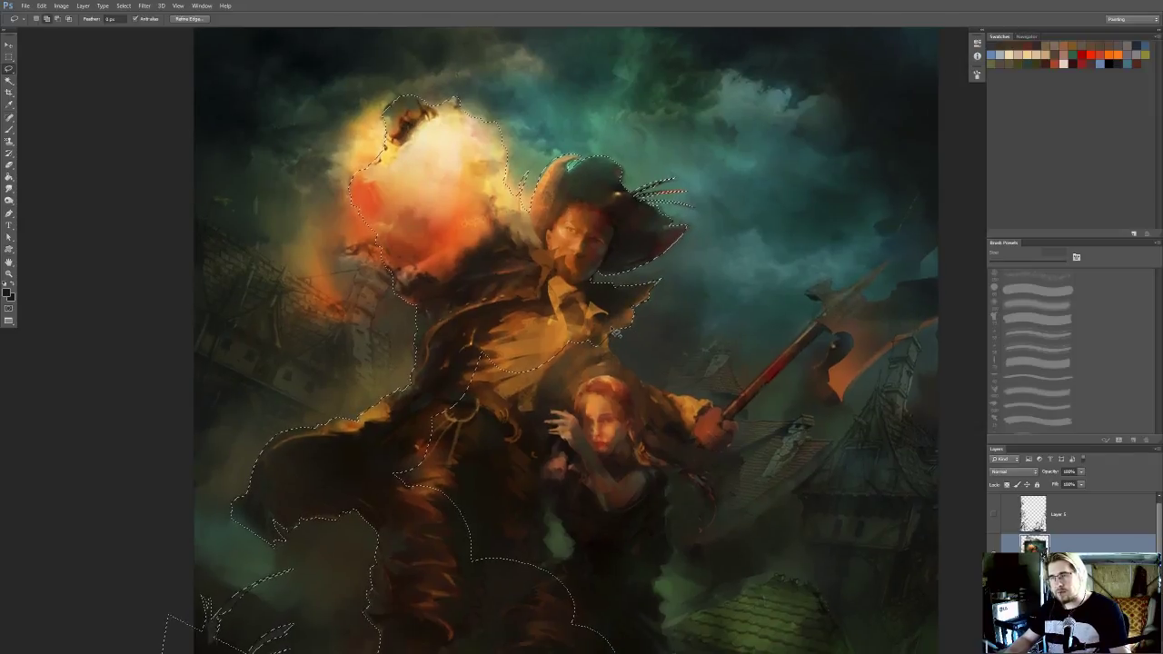
{"action": "left_click_drag", "start_coordinate": [641, 382], "coordinate": [598, 313]}
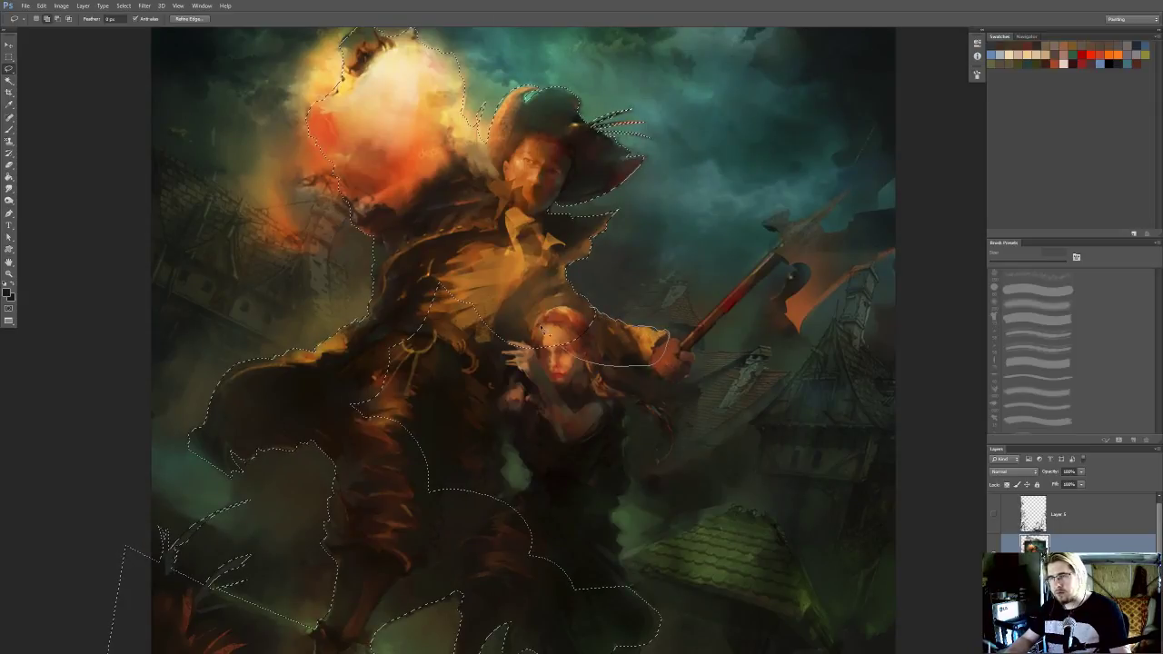
{"action": "scroll", "coordinate": [645, 359], "scroll_direction": "right", "scroll_amount": 1}
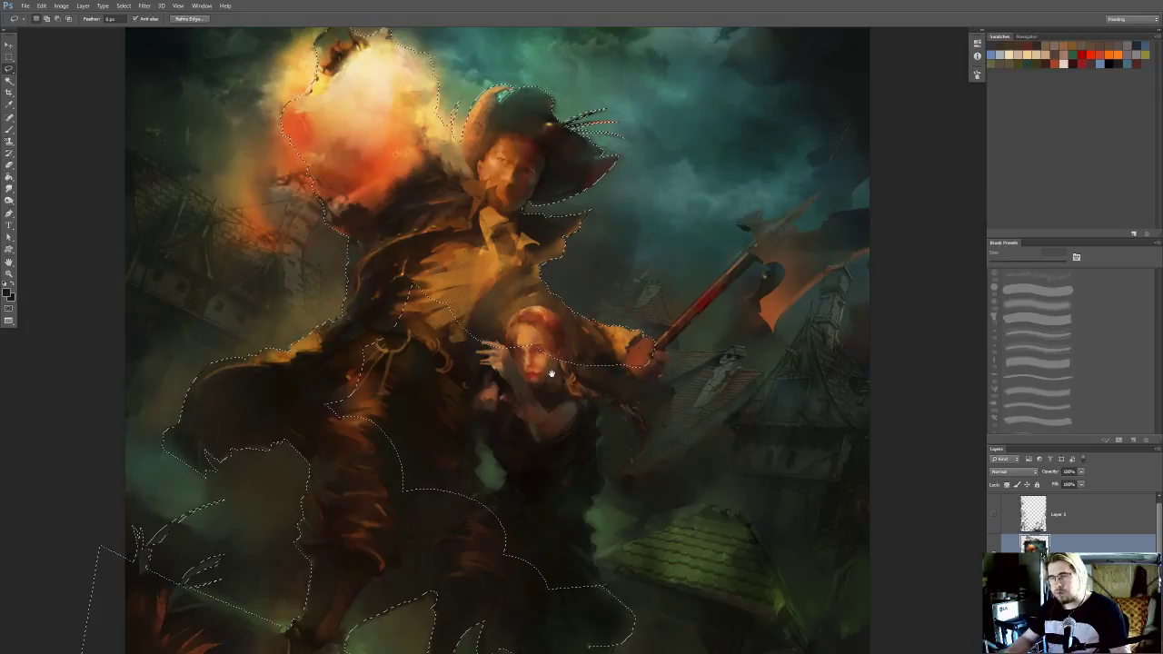
{"action": "left_click_drag", "start_coordinate": [641, 359], "coordinate": [659, 319]}
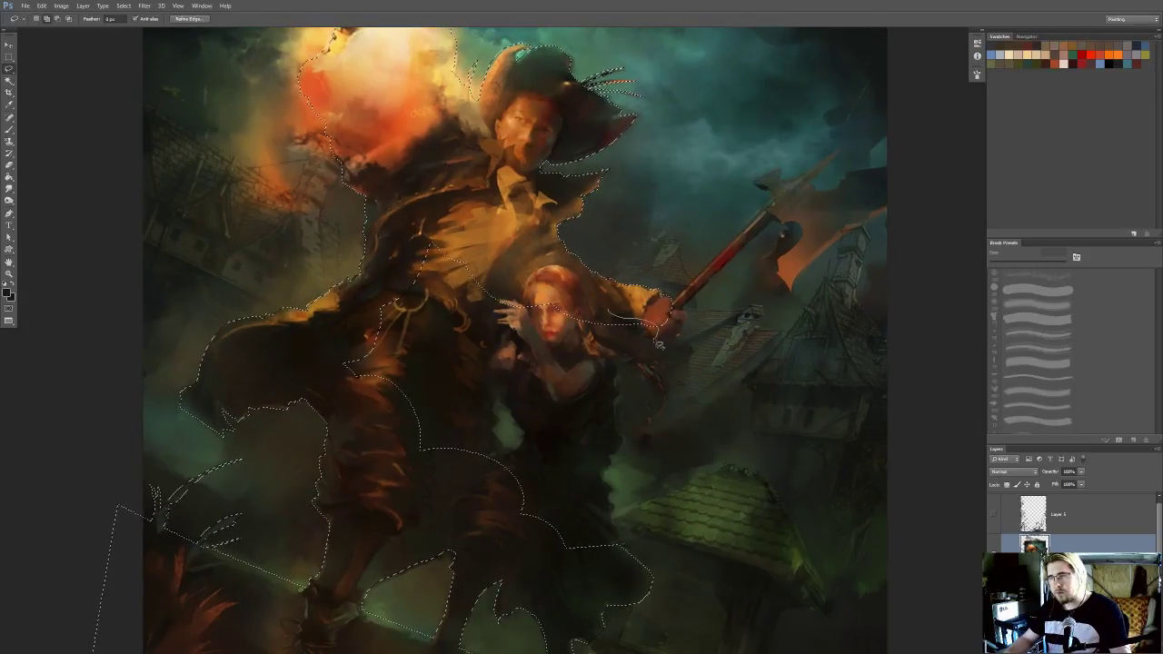
Refine the selection around the woman's trailing hair and the background gap beside her waist, adding her upper body
{"action": "mouse_move", "coordinate": [595, 325]}
{"action": "left_mouse_down"}
{"action": "mouse_move", "coordinate": [618, 308]}
{"action": "mouse_move", "coordinate": [620, 351]}
{"action": "mouse_move", "coordinate": [546, 284]}
{"action": "mouse_move", "coordinate": [591, 296]}
{"action": "left_mouse_up"}
{"action": "mouse_move", "coordinate": [546, 289]}
{"action": "left_mouse_down"}
{"action": "mouse_move", "coordinate": [618, 320]}
{"action": "mouse_move", "coordinate": [565, 266]}
{"action": "mouse_move", "coordinate": [467, 328]}
{"action": "mouse_move", "coordinate": [497, 467]}
{"action": "mouse_move", "coordinate": [590, 320]}
{"action": "left_mouse_up"}
{"action": "mouse_move", "coordinate": [542, 419]}
{"action": "left_mouse_down"}
{"action": "mouse_move", "coordinate": [576, 340]}
{"action": "mouse_move", "coordinate": [586, 439]}
{"action": "mouse_move", "coordinate": [616, 450]}
{"action": "mouse_move", "coordinate": [639, 406]}
{"action": "mouse_move", "coordinate": [625, 366]}
{"action": "mouse_move", "coordinate": [644, 290]}
{"action": "left_mouse_up"}
{"action": "left_click_drag", "start_coordinate": [633, 353], "coordinate": [627, 360]}
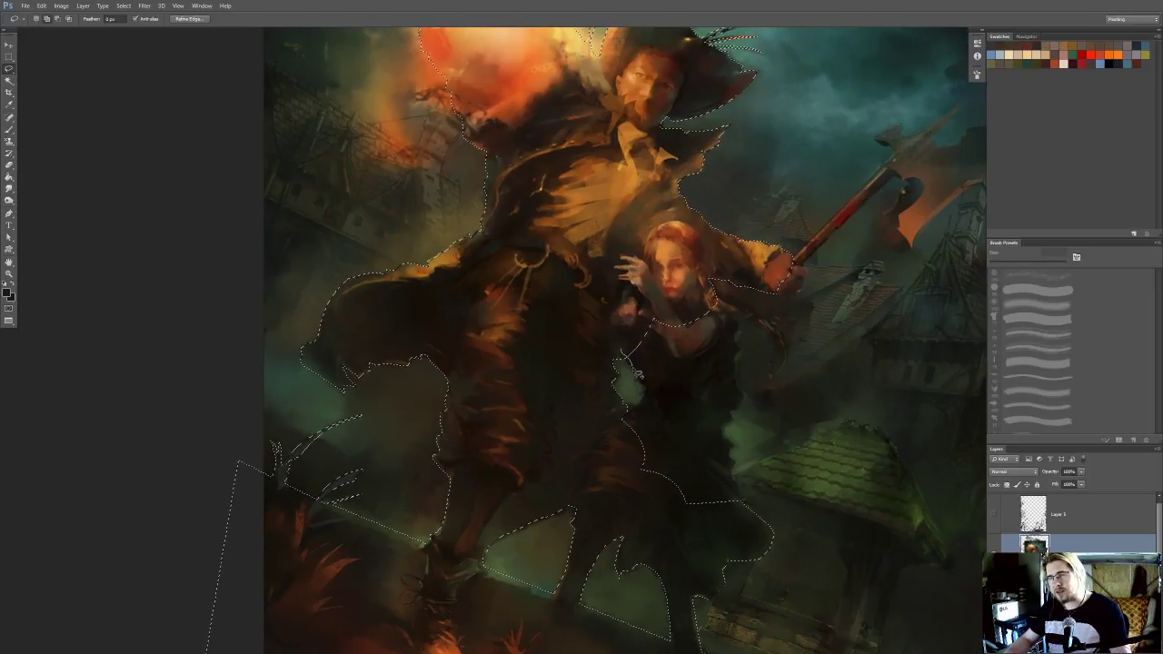
{"action": "mouse_move", "coordinate": [641, 405]}
{"action": "left_mouse_down"}
{"action": "mouse_move", "coordinate": [618, 444]}
{"action": "mouse_move", "coordinate": [607, 351]}
{"action": "left_mouse_up"}
{"action": "left_click_drag", "start_coordinate": [652, 375], "coordinate": [598, 443]}
{"action": "mouse_move", "coordinate": [592, 385]}
{"action": "left_mouse_down"}
{"action": "mouse_move", "coordinate": [653, 447]}
{"action": "mouse_move", "coordinate": [687, 420]}
{"action": "mouse_move", "coordinate": [691, 396]}
{"action": "mouse_move", "coordinate": [662, 363]}
{"action": "mouse_move", "coordinate": [634, 365]}
{"action": "mouse_move", "coordinate": [685, 416]}
{"action": "mouse_move", "coordinate": [673, 429]}
{"action": "mouse_move", "coordinate": [694, 411]}
{"action": "mouse_move", "coordinate": [676, 374]}
{"action": "left_mouse_up"}
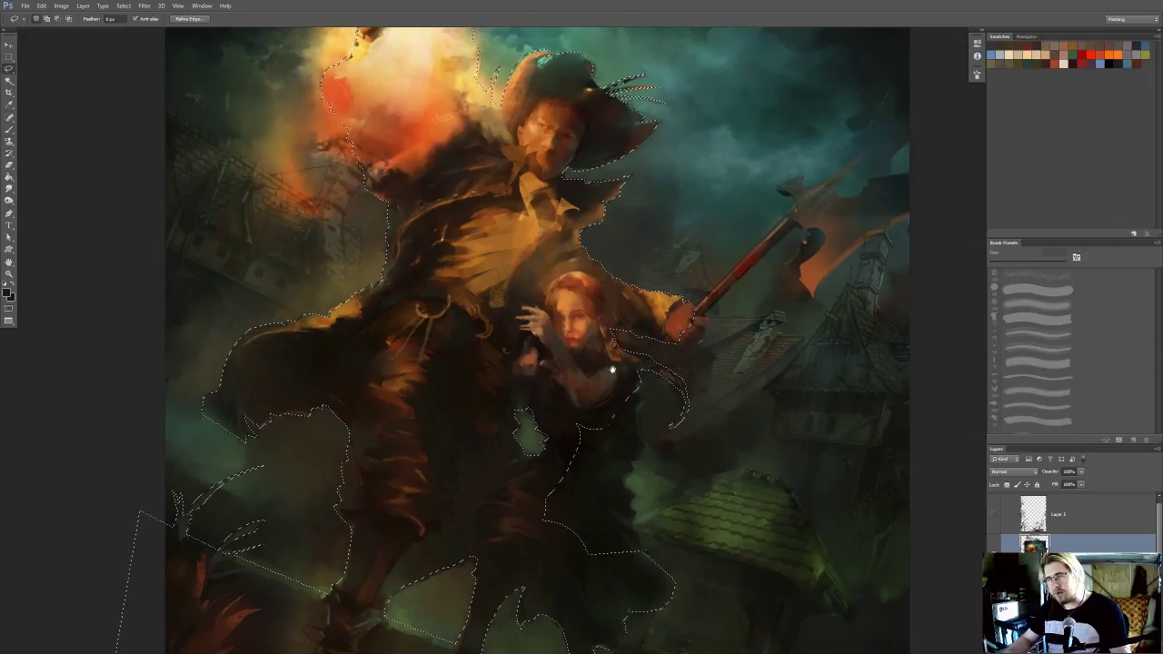
{"action": "key", "text": "ctrl+d"}
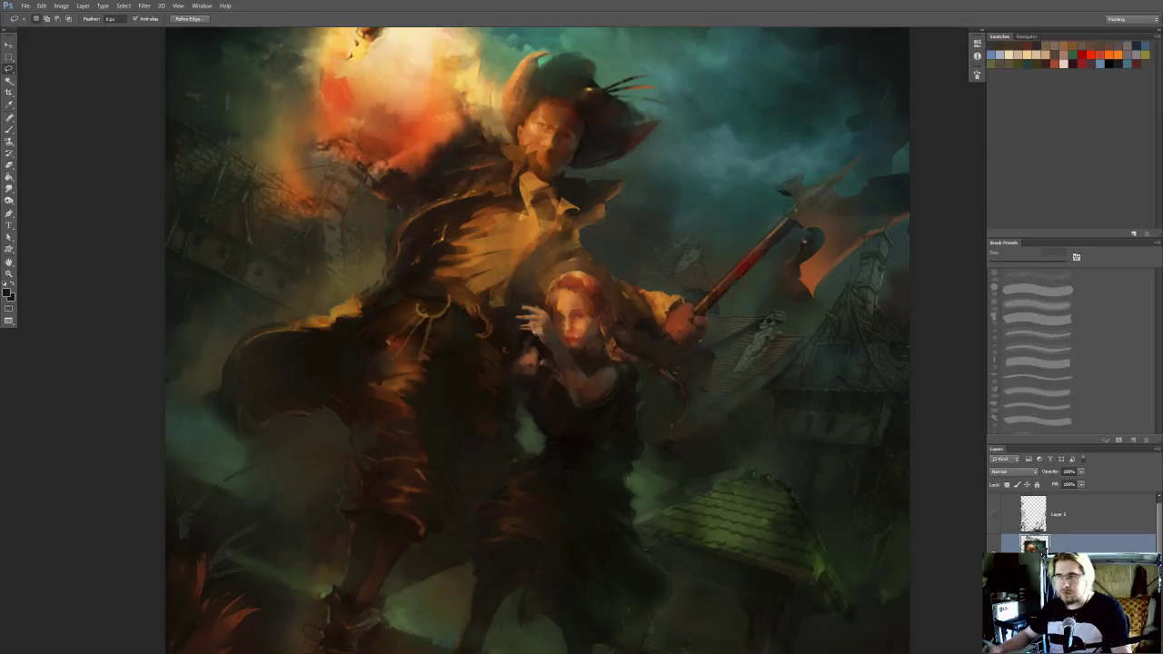
{"action": "key", "text": "ctrl+z"}
Complete the selection along the outer edge of the woman's dress and around the man's fist
{"action": "mouse_move", "coordinate": [593, 376]}
{"action": "left_mouse_down"}
{"action": "mouse_move", "coordinate": [576, 351]}
{"action": "mouse_move", "coordinate": [564, 369]}
{"action": "mouse_move", "coordinate": [609, 287]}
{"action": "mouse_move", "coordinate": [634, 316]}
{"action": "mouse_move", "coordinate": [632, 373]}
{"action": "mouse_move", "coordinate": [596, 378]}
{"action": "mouse_move", "coordinate": [597, 307]}
{"action": "left_mouse_up"}
{"action": "left_click_drag", "start_coordinate": [596, 334], "coordinate": [596, 260]}
{"action": "mouse_move", "coordinate": [624, 303]}
{"action": "left_mouse_down"}
{"action": "mouse_move", "coordinate": [619, 324]}
{"action": "mouse_move", "coordinate": [583, 337]}
{"action": "mouse_move", "coordinate": [579, 302]}
{"action": "left_mouse_up"}
{"action": "mouse_move", "coordinate": [623, 326]}
{"action": "left_mouse_down"}
{"action": "mouse_move", "coordinate": [621, 314]}
{"action": "mouse_move", "coordinate": [632, 373]}
{"action": "mouse_move", "coordinate": [529, 350]}
{"action": "mouse_move", "coordinate": [556, 244]}
{"action": "mouse_move", "coordinate": [623, 225]}
{"action": "left_mouse_up"}
{"action": "mouse_move", "coordinate": [660, 173]}
{"action": "left_mouse_down"}
{"action": "mouse_move", "coordinate": [590, 293]}
{"action": "mouse_move", "coordinate": [575, 357]}
{"action": "left_mouse_up"}
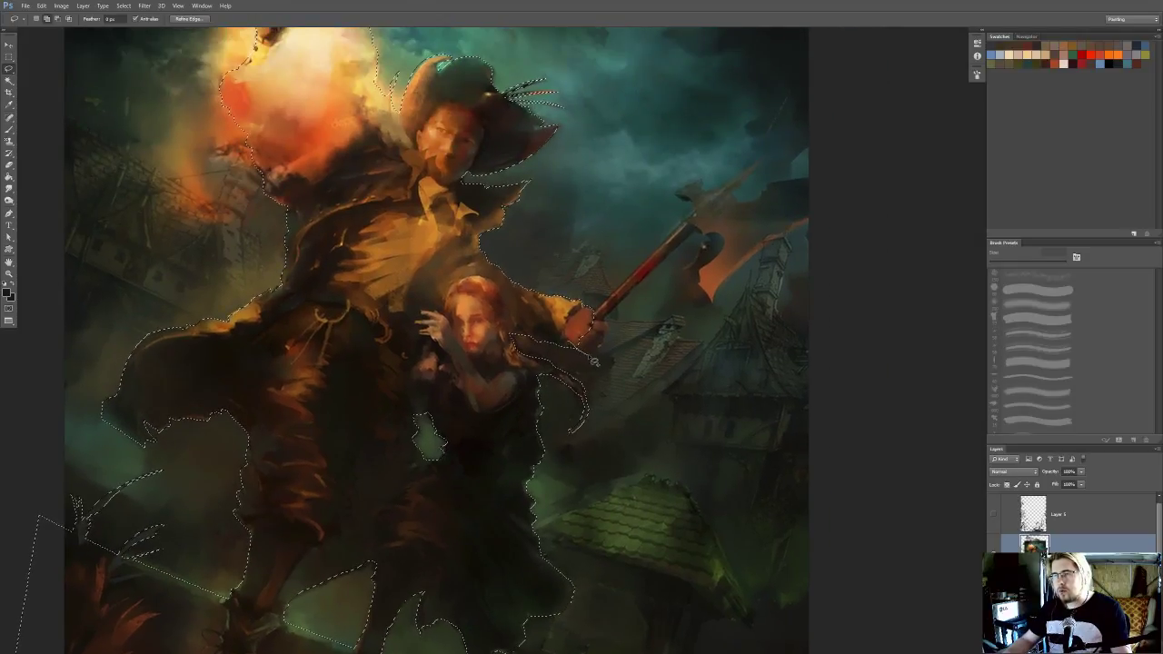
{"action": "left_click_drag", "start_coordinate": [600, 317], "coordinate": [565, 334]}
{"action": "key", "text": "ctrl+h"}
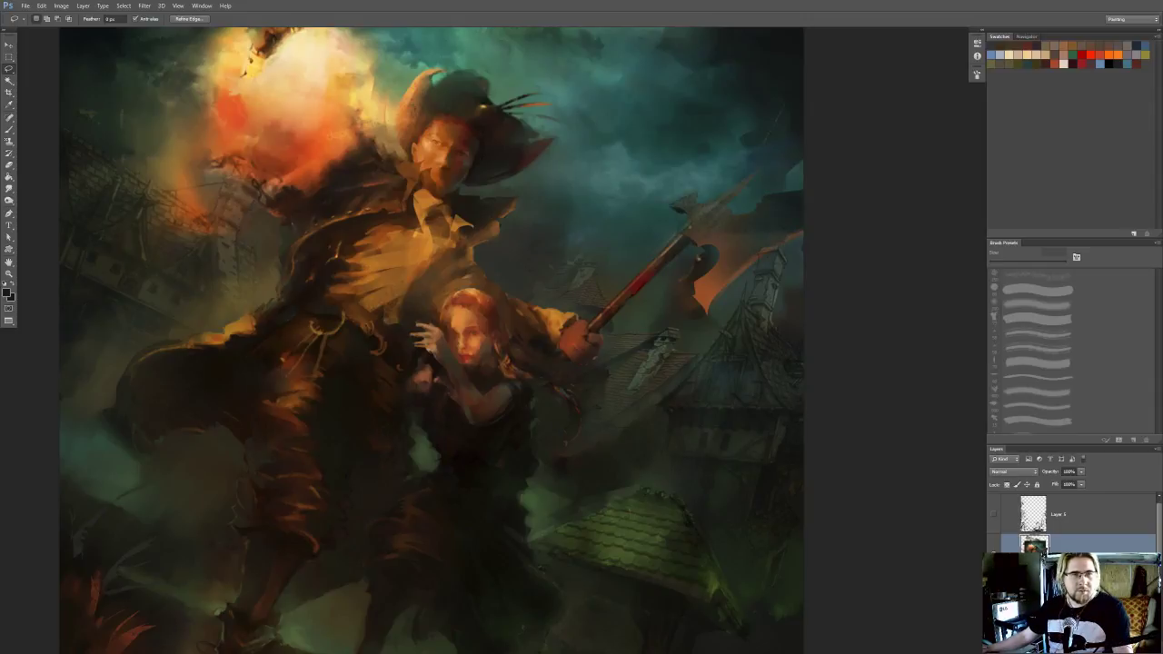
{"action": "key", "text": "ctrl+z"}
Add the axe handle and the upper part of the axe head to the selection, out to the painting's edge
{"action": "left_click_drag", "start_coordinate": [450, 344], "coordinate": [416, 369]}
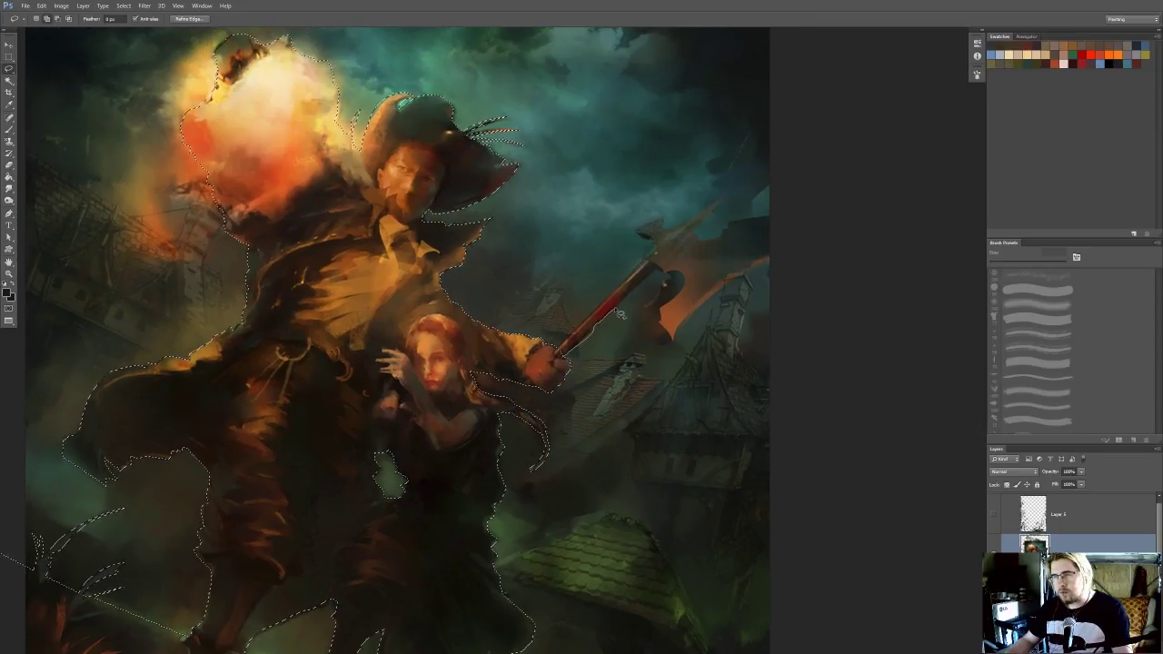
{"action": "left_click_drag", "start_coordinate": [652, 264], "coordinate": [534, 377]}
{"action": "left_click_drag", "start_coordinate": [604, 315], "coordinate": [513, 392]}
{"action": "mouse_move", "coordinate": [566, 340]}
{"action": "left_mouse_down"}
{"action": "mouse_move", "coordinate": [600, 361]}
{"action": "mouse_move", "coordinate": [602, 338]}
{"action": "mouse_move", "coordinate": [584, 329]}
{"action": "mouse_move", "coordinate": [562, 339]}
{"action": "mouse_move", "coordinate": [577, 325]}
{"action": "mouse_move", "coordinate": [554, 362]}
{"action": "mouse_move", "coordinate": [543, 331]}
{"action": "mouse_move", "coordinate": [560, 323]}
{"action": "mouse_move", "coordinate": [579, 338]}
{"action": "mouse_move", "coordinate": [582, 365]}
{"action": "mouse_move", "coordinate": [570, 361]}
{"action": "mouse_move", "coordinate": [575, 338]}
{"action": "mouse_move", "coordinate": [566, 354]}
{"action": "mouse_move", "coordinate": [618, 317]}
{"action": "mouse_move", "coordinate": [574, 365]}
{"action": "mouse_move", "coordinate": [560, 370]}
{"action": "mouse_move", "coordinate": [588, 334]}
{"action": "mouse_move", "coordinate": [552, 371]}
{"action": "mouse_move", "coordinate": [552, 344]}
{"action": "mouse_move", "coordinate": [575, 362]}
{"action": "mouse_move", "coordinate": [649, 337]}
{"action": "mouse_move", "coordinate": [643, 376]}
{"action": "mouse_move", "coordinate": [582, 391]}
{"action": "mouse_move", "coordinate": [561, 375]}
{"action": "mouse_move", "coordinate": [573, 379]}
{"action": "mouse_move", "coordinate": [568, 297]}
{"action": "mouse_move", "coordinate": [628, 310]}
{"action": "mouse_move", "coordinate": [630, 292]}
{"action": "mouse_move", "coordinate": [560, 332]}
{"action": "mouse_move", "coordinate": [545, 292]}
{"action": "mouse_move", "coordinate": [569, 308]}
{"action": "mouse_move", "coordinate": [591, 290]}
{"action": "left_mouse_up"}
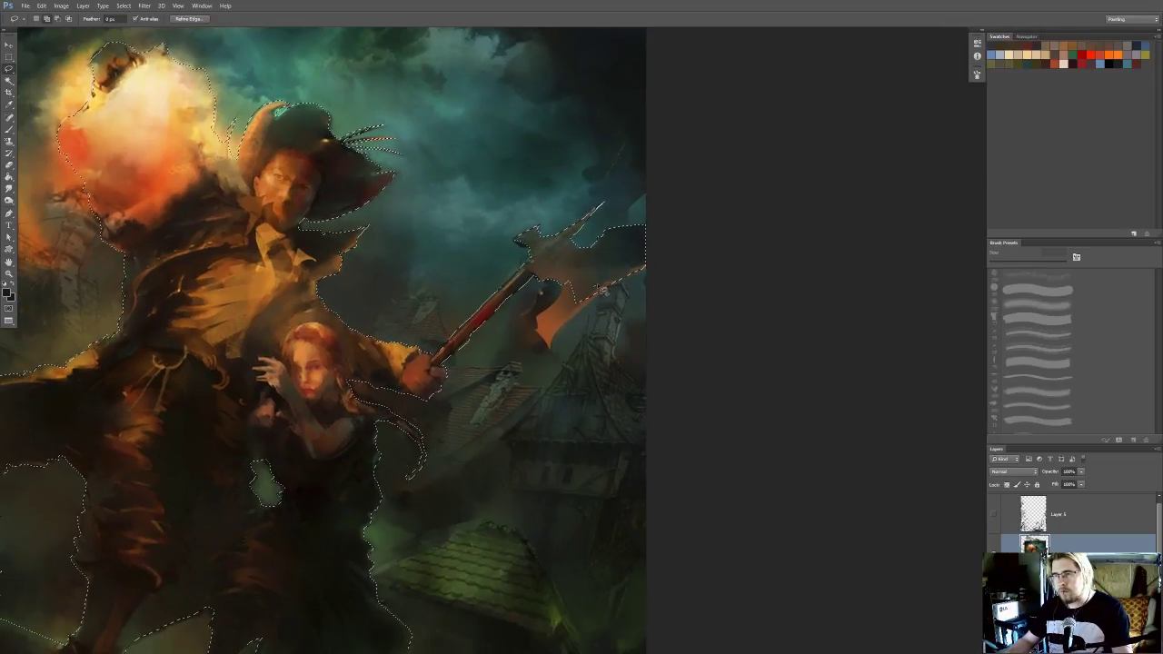
Finish selecting the lower part of the axe blade and reload the completed selection of the figures and foreground
{"action": "mouse_move", "coordinate": [559, 344]}
{"action": "left_mouse_down"}
{"action": "mouse_move", "coordinate": [553, 355]}
{"action": "mouse_move", "coordinate": [538, 327]}
{"action": "mouse_move", "coordinate": [560, 300]}
{"action": "mouse_move", "coordinate": [607, 280]}
{"action": "left_mouse_up"}
{"action": "mouse_move", "coordinate": [553, 346]}
{"action": "left_mouse_down"}
{"action": "mouse_move", "coordinate": [634, 269]}
{"action": "mouse_move", "coordinate": [572, 318]}
{"action": "mouse_move", "coordinate": [615, 301]}
{"action": "left_mouse_up"}
{"action": "mouse_move", "coordinate": [627, 262]}
{"action": "left_mouse_down"}
{"action": "mouse_move", "coordinate": [551, 268]}
{"action": "mouse_move", "coordinate": [657, 242]}
{"action": "left_mouse_up"}
{"action": "left_click_drag", "start_coordinate": [656, 304], "coordinate": [665, 276]}
{"action": "key", "text": "ctrl+d"}
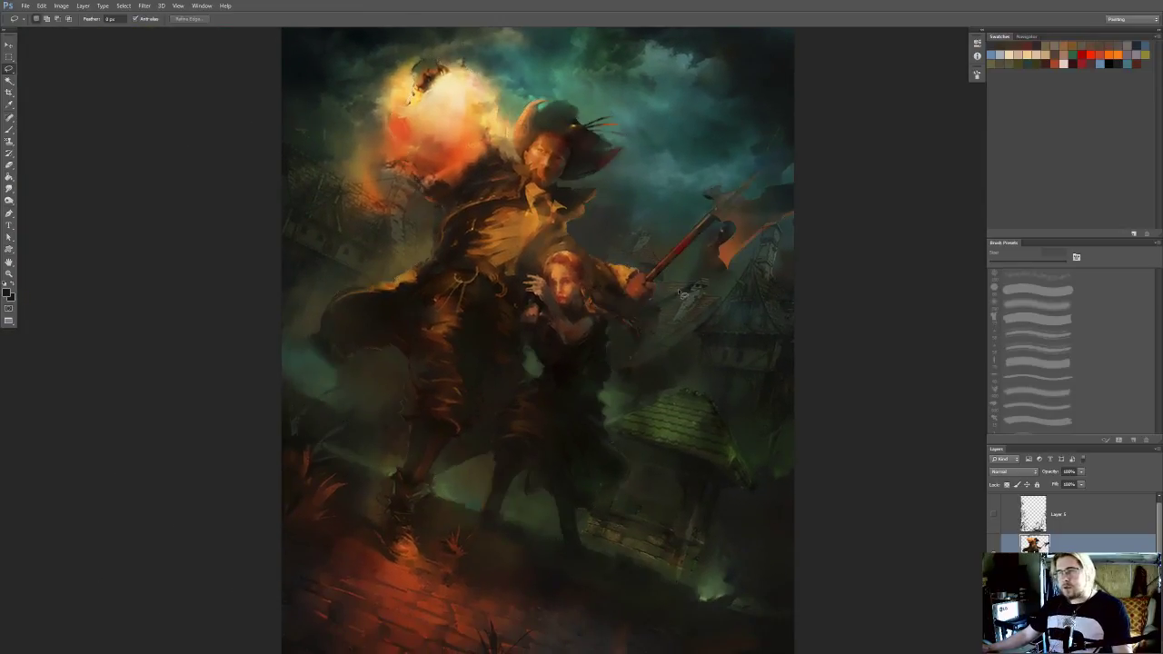
{"action": "key", "text": "ctrl+shift+d"}
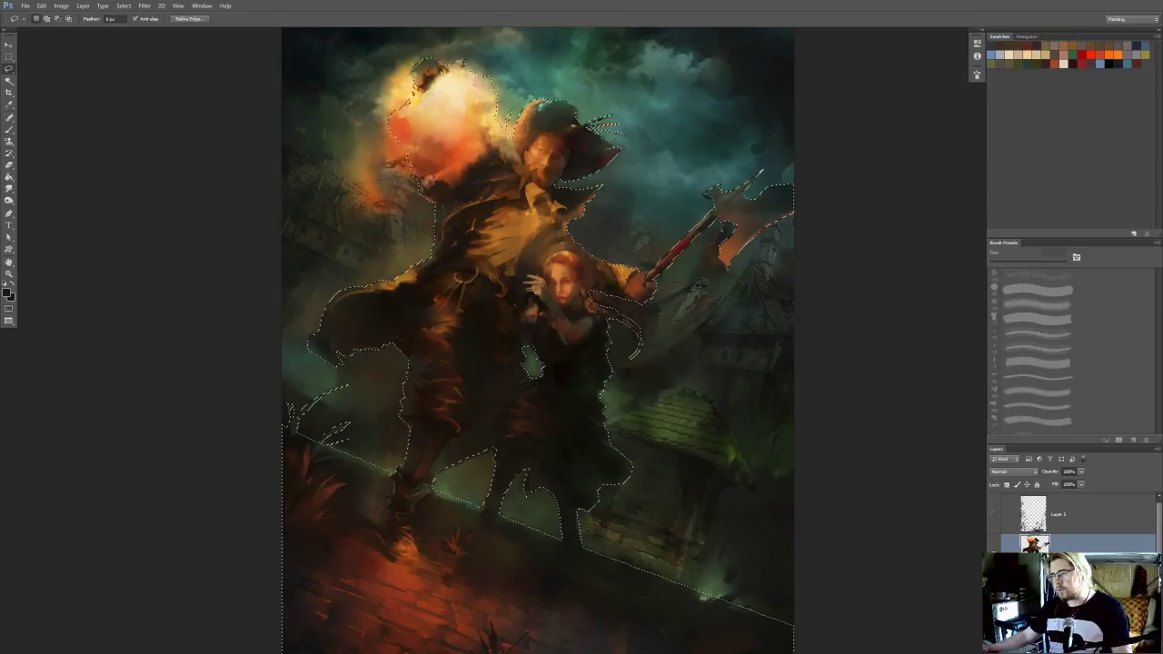
Fill the selected figures and foreground using Content-Aware contents in Normal mode to replace them with background texture
{"action": "right_click", "coordinate": [485, 352]}
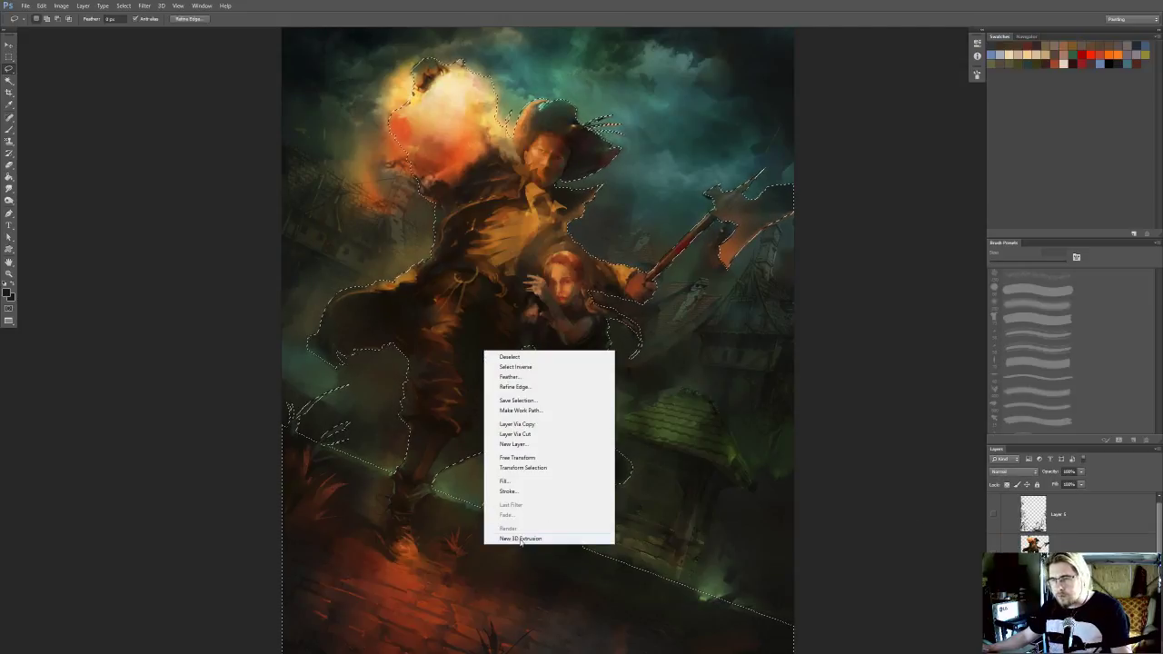
{"action": "left_click", "coordinate": [525, 481]}
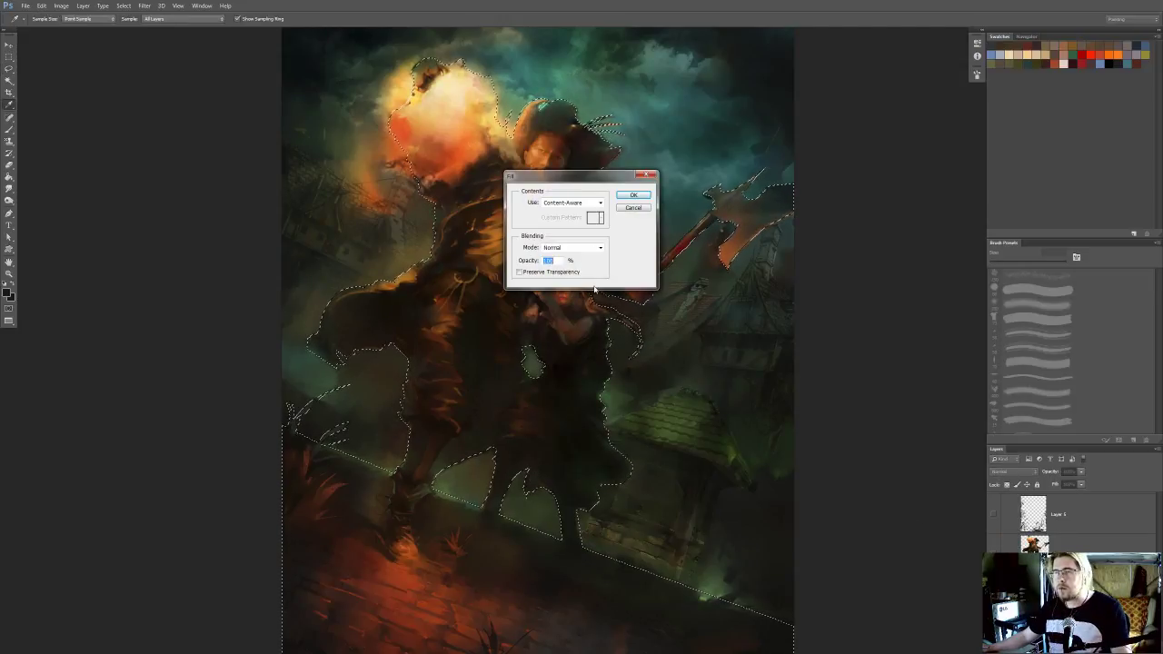
{"action": "left_click", "coordinate": [632, 196]}
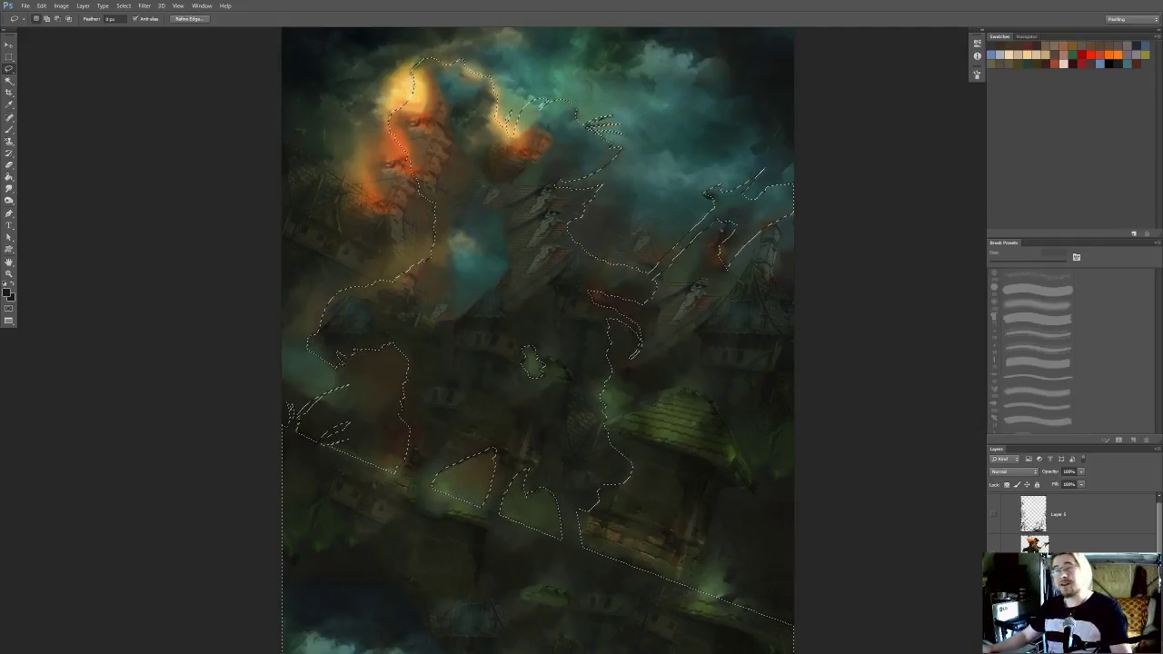
{"action": "mouse_move", "coordinate": [631, 412]}
{"action": "left_mouse_down"}
{"action": "mouse_move", "coordinate": [662, 372]}
{"action": "mouse_move", "coordinate": [620, 398]}
{"action": "left_mouse_up"}
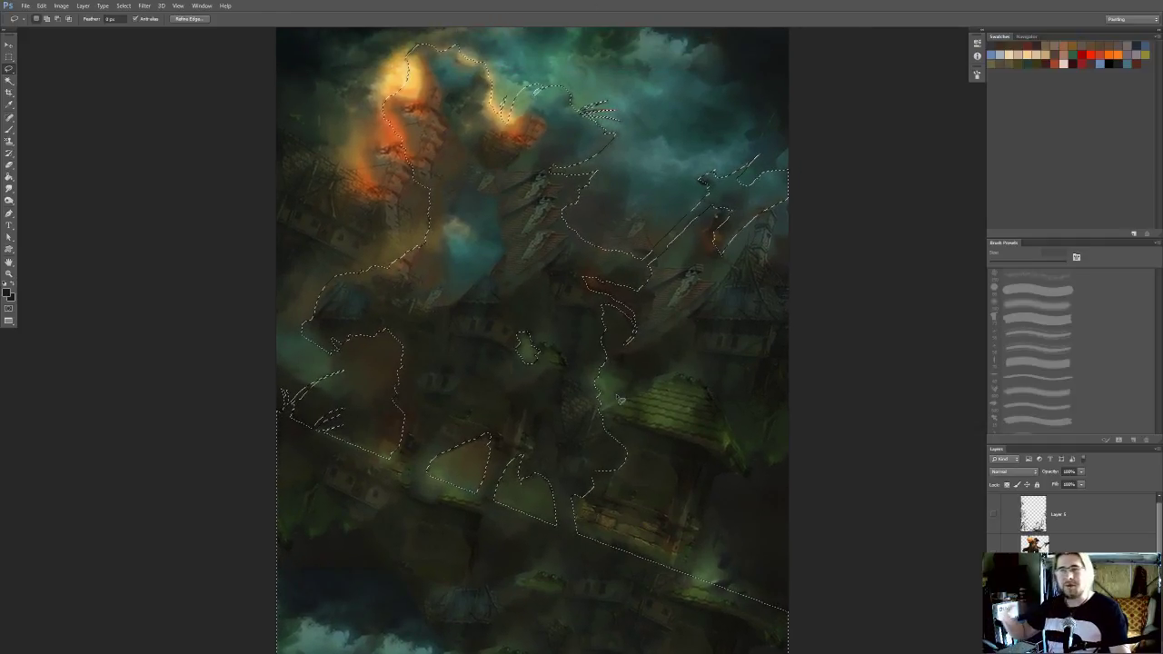
Deselect the filled area and switch to the Rectangular Marquee tool, then check the filled background across the whole painting
{"action": "key", "text": "ctrl+d"}
{"action": "key", "text": "m"}
{"action": "key", "text": "ctrl+0"}
{"action": "left_click_drag", "start_coordinate": [732, 408], "coordinate": [708, 408]}
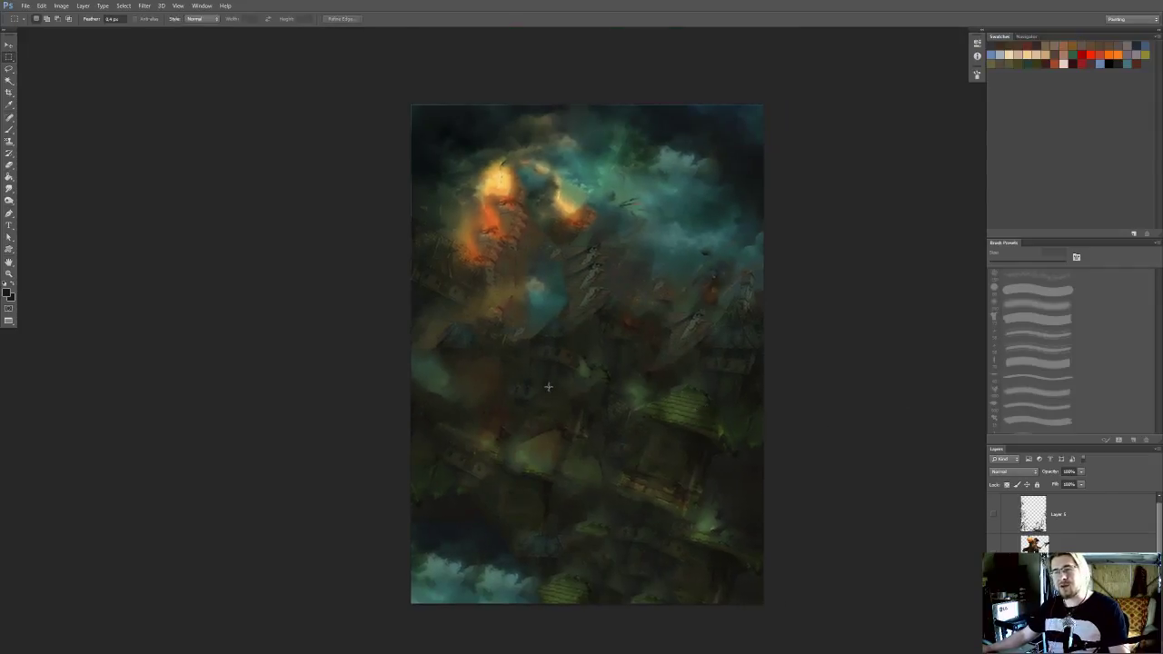
{"action": "left_click_drag", "start_coordinate": [581, 413], "coordinate": [566, 394]}
{"action": "left_click", "coordinate": [566, 382], "text": "ctrl"}
{"action": "left_click_drag", "start_coordinate": [565, 330], "coordinate": [569, 369]}
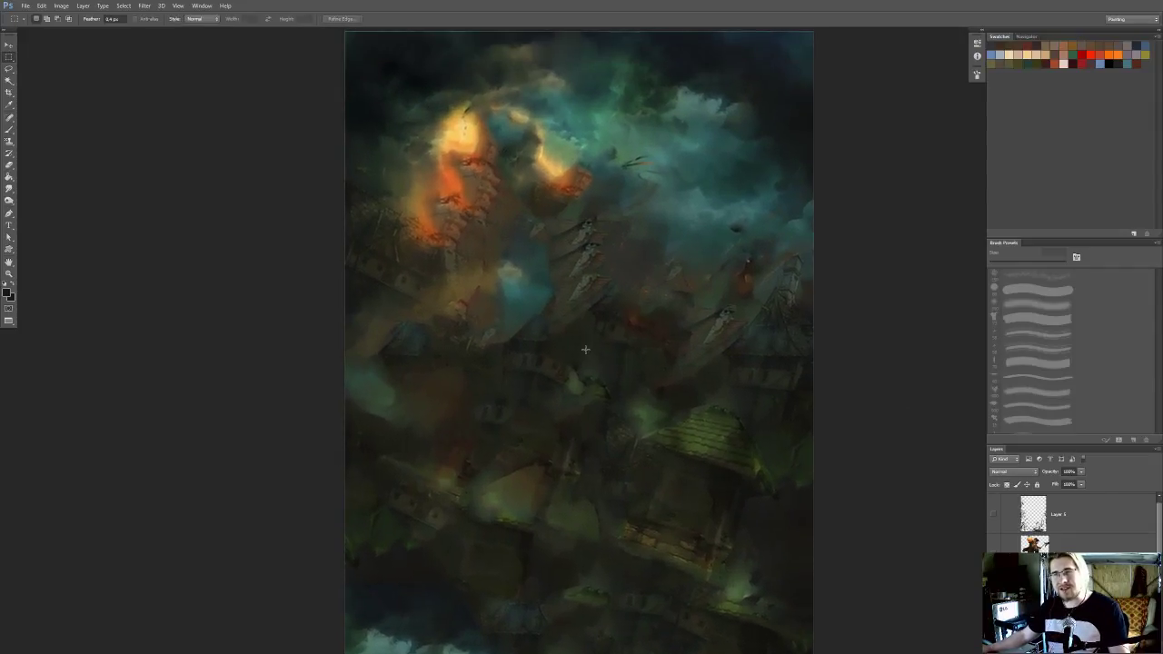
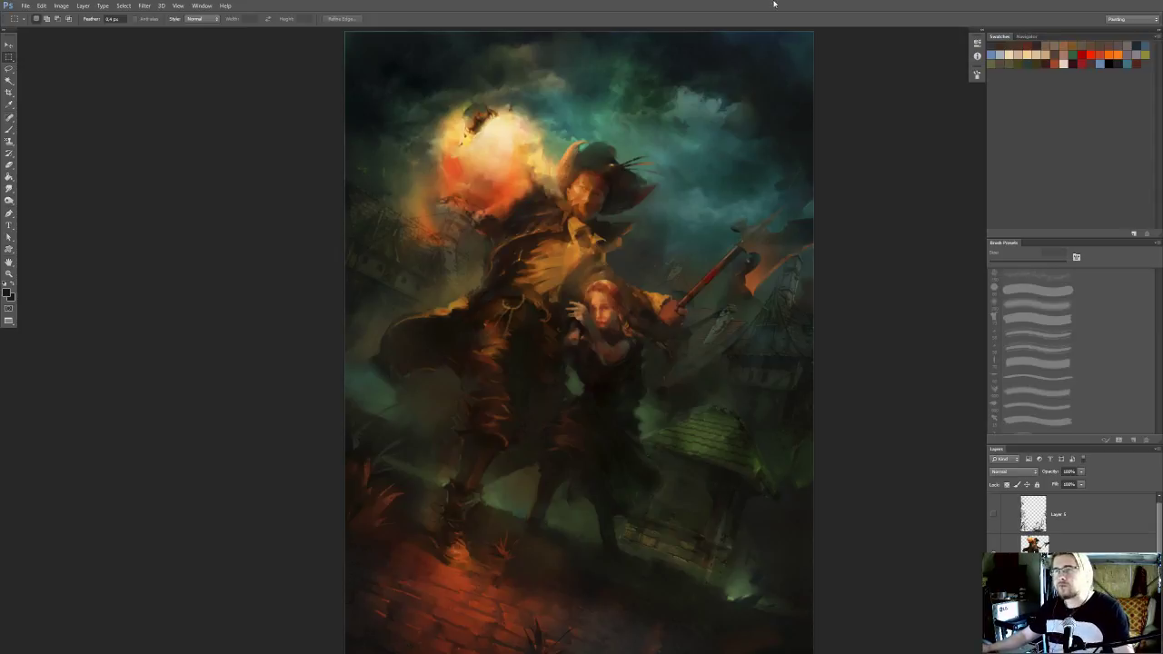
Show the foreground foliage layer, Layer 1, over the figures and background again
{"action": "left_click_drag", "start_coordinate": [788, 260], "coordinate": [771, 223]}
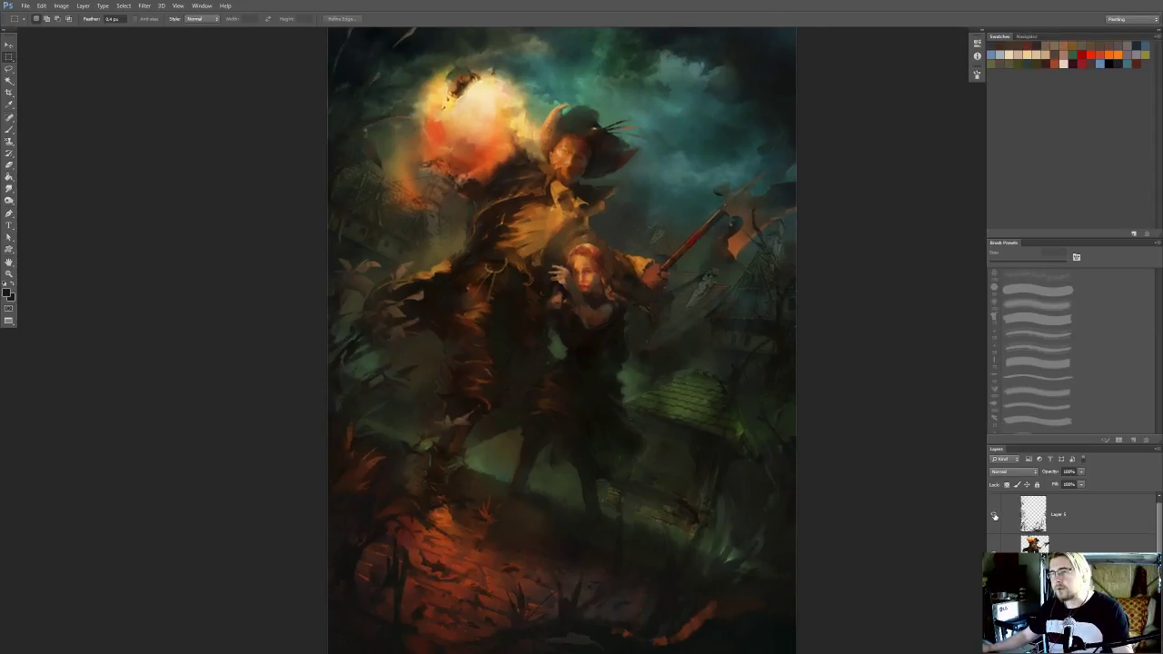
{"action": "scroll", "coordinate": [790, 446], "scroll_direction": "down", "scroll_amount": 3}
{"action": "scroll", "coordinate": [790, 446], "scroll_direction": "up", "scroll_amount": 3}
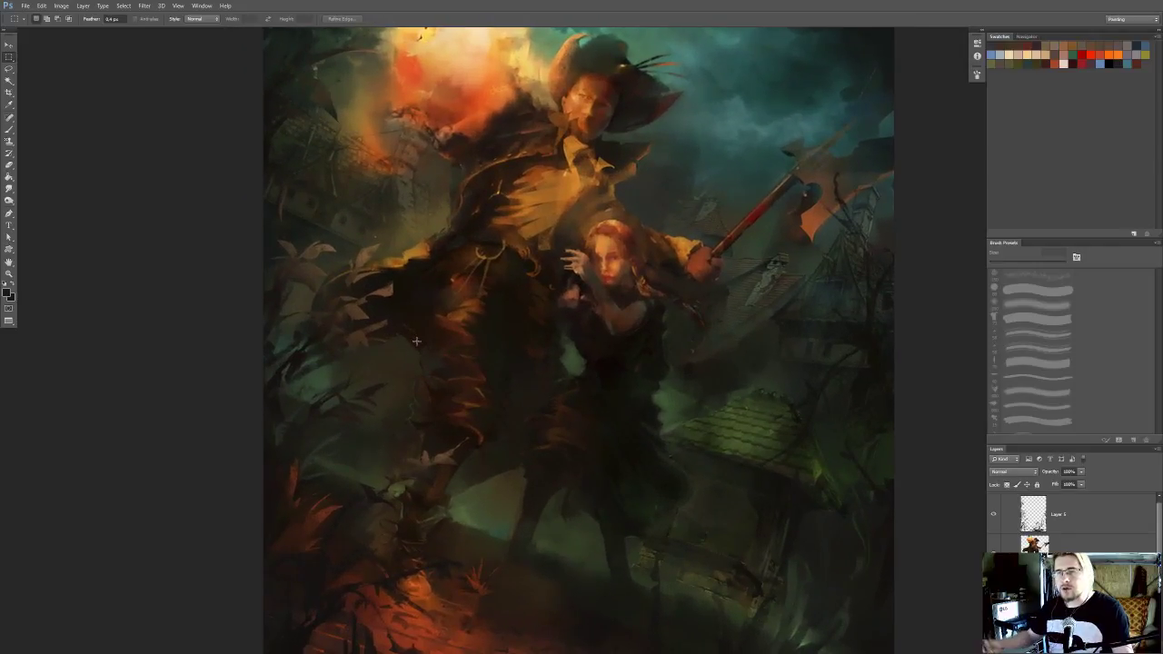
{"action": "scroll", "coordinate": [348, 366], "scroll_direction": "up", "scroll_amount": 1}
Lasso the leaves beside the man's coat on Layer 1 and reposition them with Free Transform
{"action": "key", "text": "l"}
{"action": "mouse_move", "coordinate": [442, 271]}
{"action": "left_mouse_down"}
{"action": "mouse_move", "coordinate": [325, 467]}
{"action": "mouse_move", "coordinate": [382, 450]}
{"action": "mouse_move", "coordinate": [481, 309]}
{"action": "mouse_move", "coordinate": [443, 272]}
{"action": "left_mouse_up"}
{"action": "key", "text": "ctrl+t"}
{"action": "left_click_drag", "start_coordinate": [397, 350], "coordinate": [452, 385]}
{"action": "key", "text": "Return"}
{"action": "key", "text": "ctrl+minus"}
{"action": "key", "text": "ctrl+minus"}
{"action": "scroll", "coordinate": [611, 266], "scroll_direction": "down", "scroll_amount": 1}
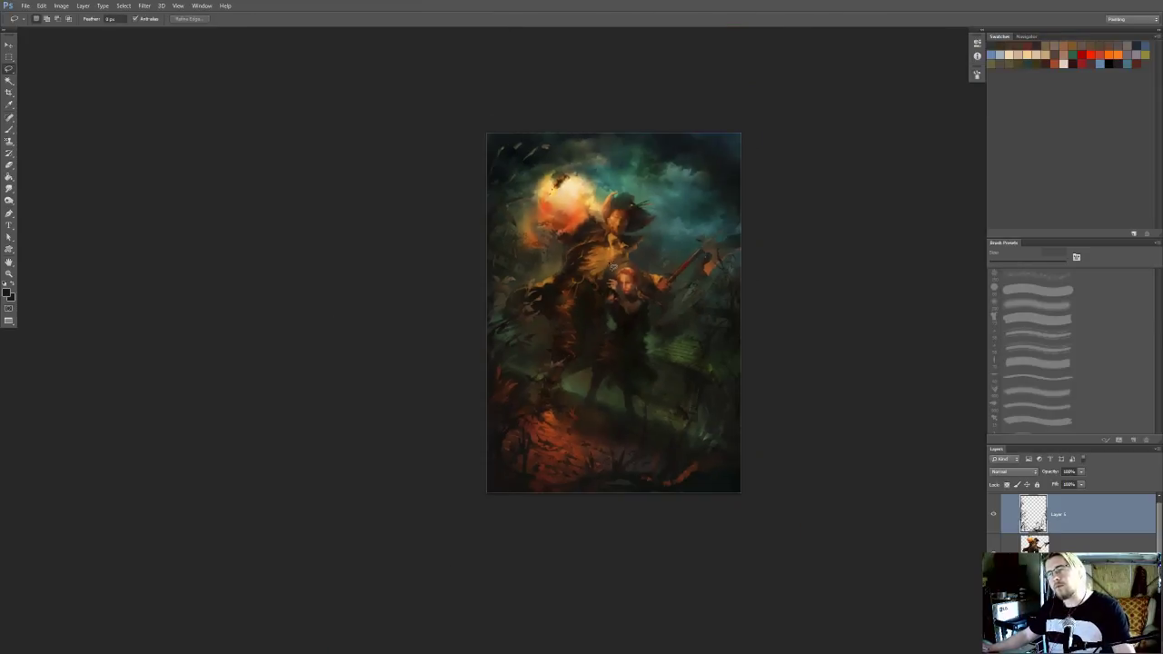
Apply Brightness/Contrast to the foreground foliage layer with Brightness 21 and Contrast 43
{"action": "scroll", "coordinate": [689, 269], "scroll_direction": "up", "scroll_amount": 3}
{"action": "scroll", "coordinate": [692, 270], "scroll_direction": "down", "scroll_amount": 4}
{"action": "scroll", "coordinate": [694, 270], "scroll_direction": "down", "scroll_amount": 1}
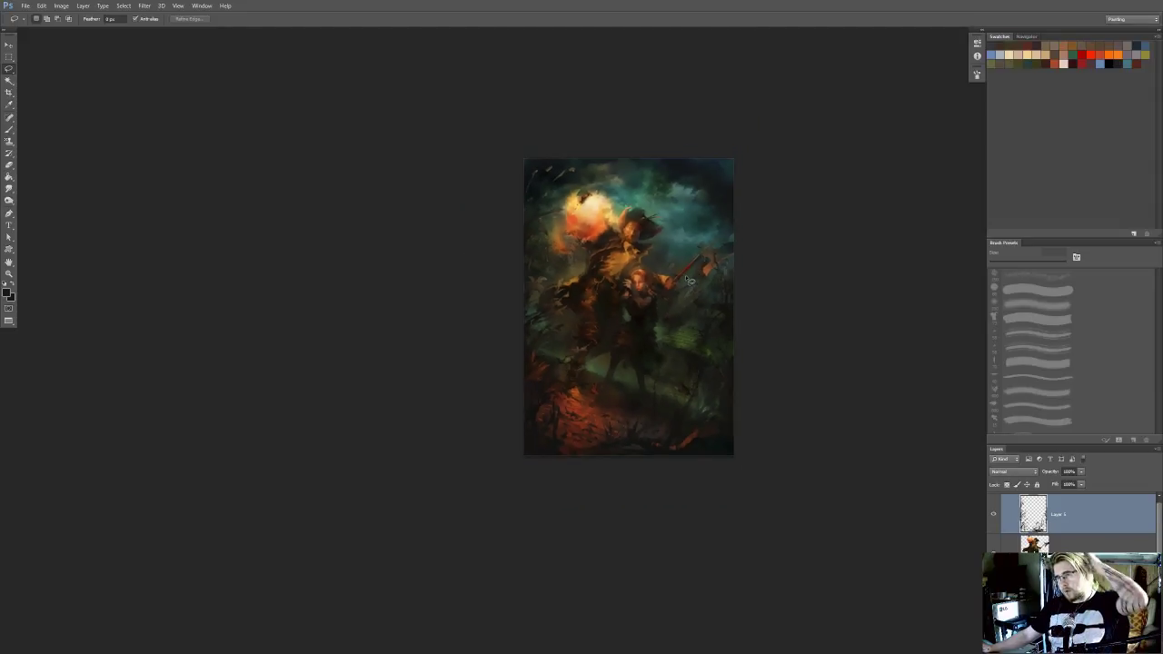
{"action": "left_click", "coordinate": [61, 6]}
{"action": "mouse_move", "coordinate": [89, 32]}
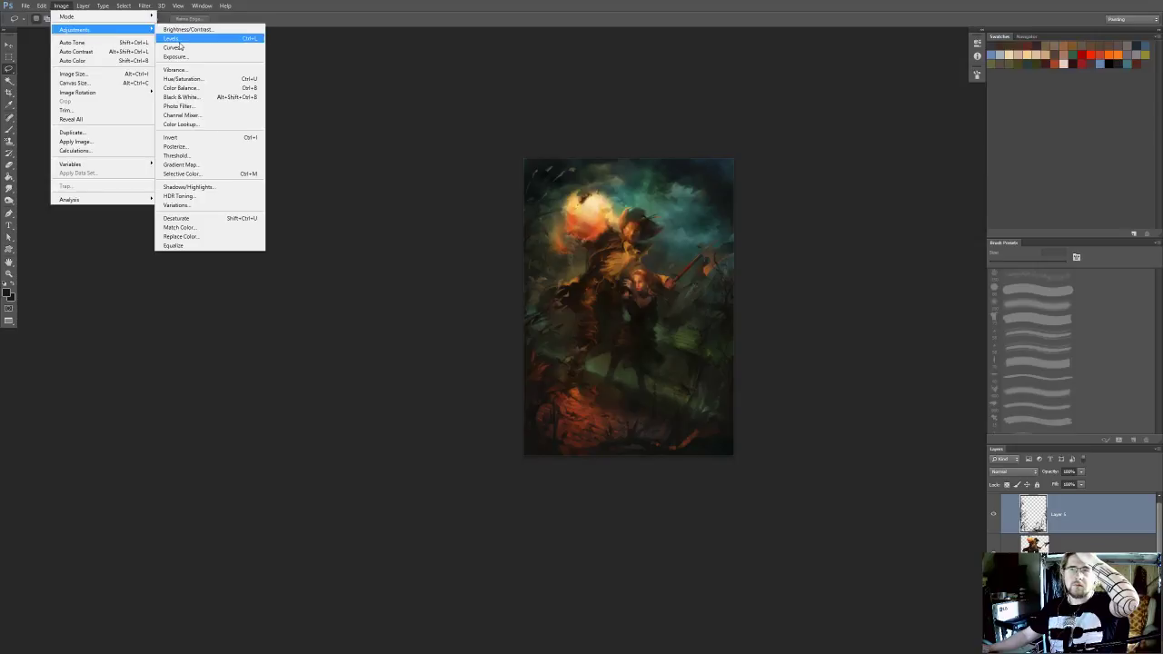
{"action": "left_click", "coordinate": [186, 29]}
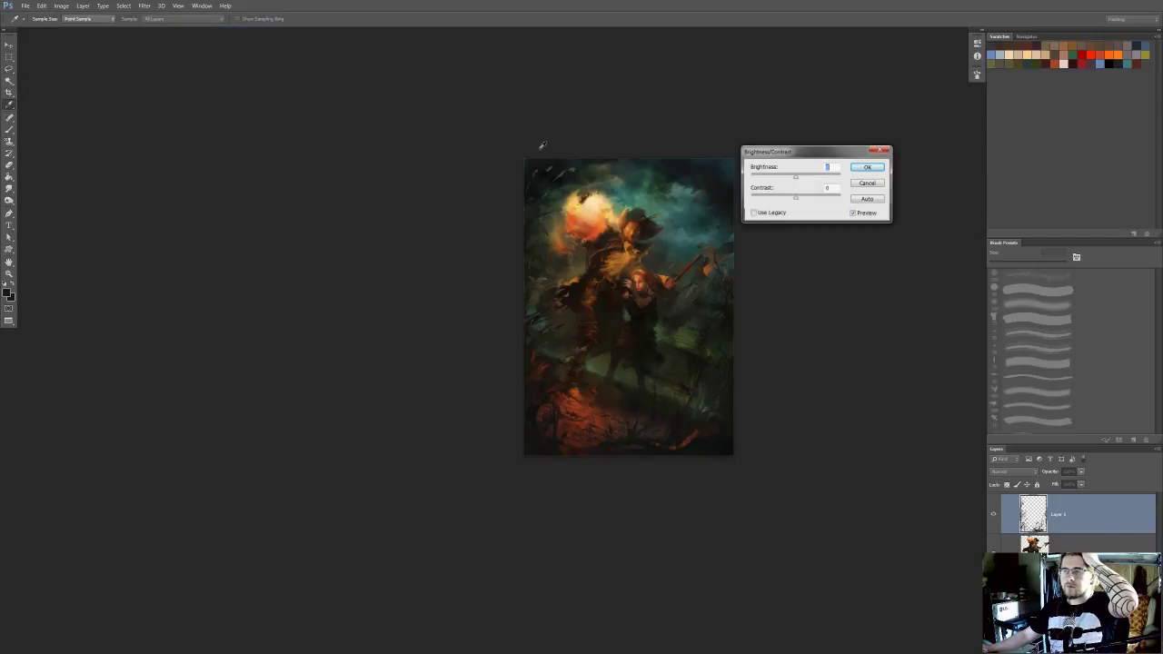
{"action": "left_click", "coordinate": [809, 197]}
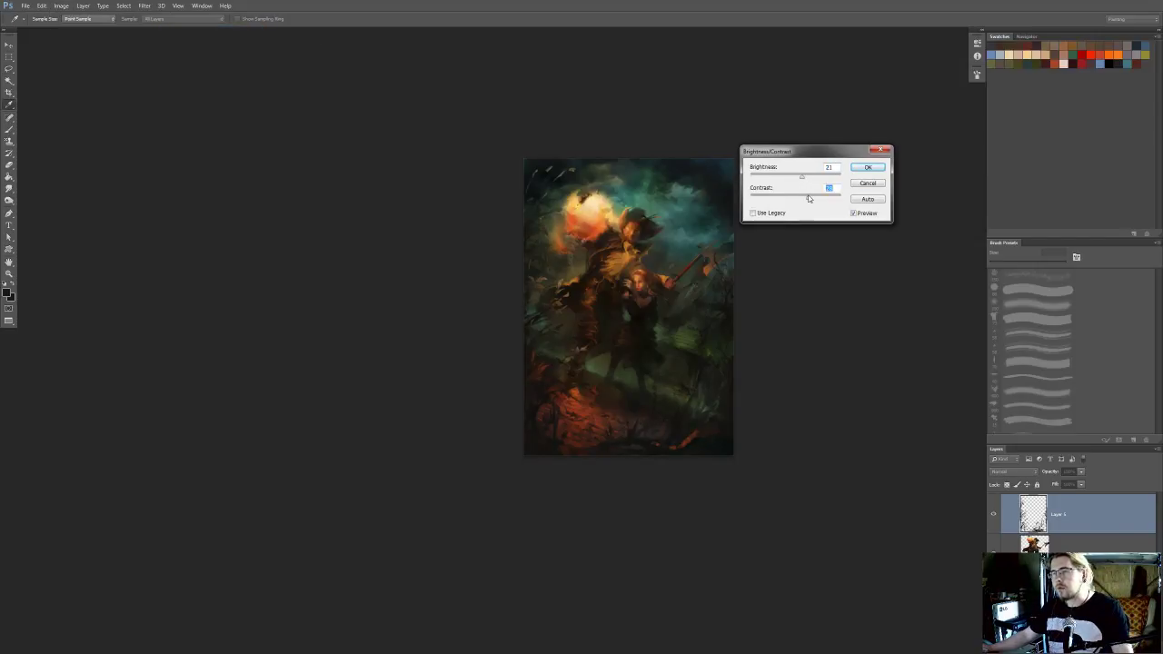
{"action": "left_click_drag", "start_coordinate": [810, 198], "coordinate": [815, 201]}
{"action": "left_click", "coordinate": [867, 214]}
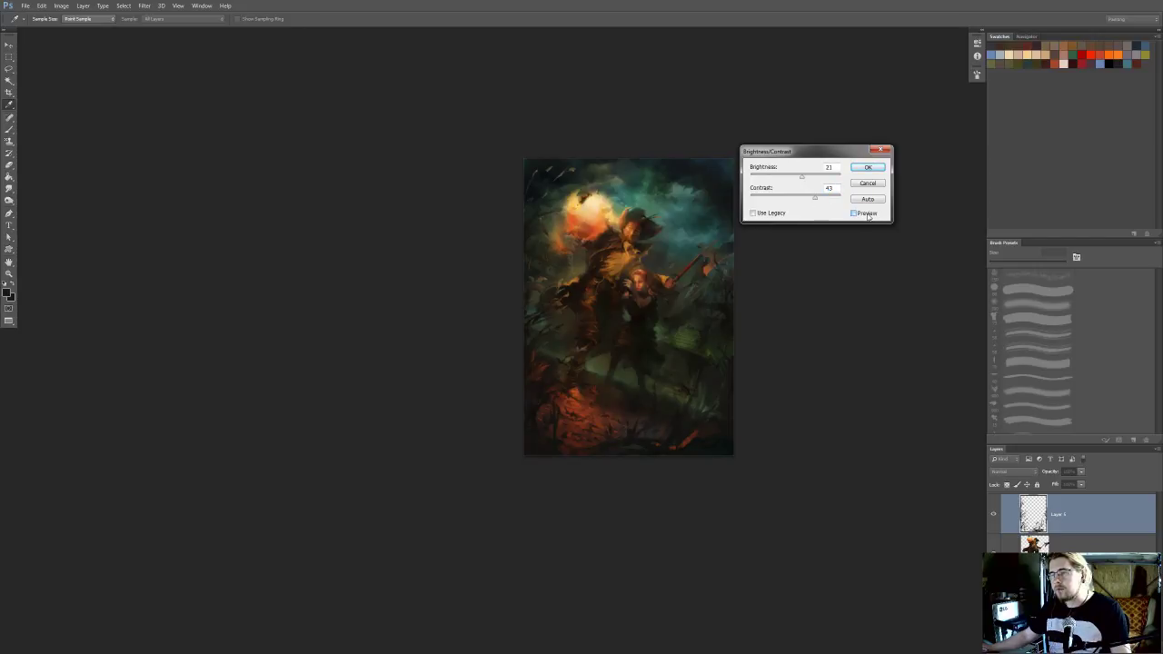
{"action": "left_click", "coordinate": [868, 167]}
Examine the overall composition, and compare it with the figures hidden to inspect the filled background
{"action": "key", "text": "l"}
{"action": "scroll", "coordinate": [599, 270], "scroll_direction": "up", "scroll_amount": 5}
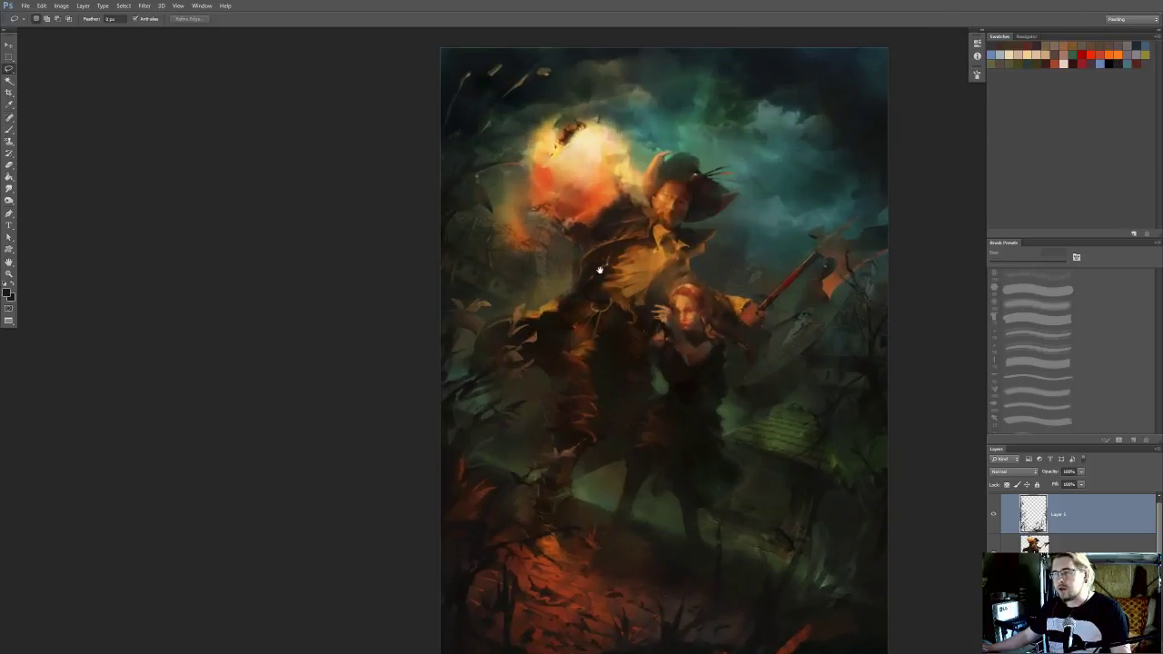
{"action": "left_click_drag", "start_coordinate": [600, 270], "coordinate": [582, 248]}
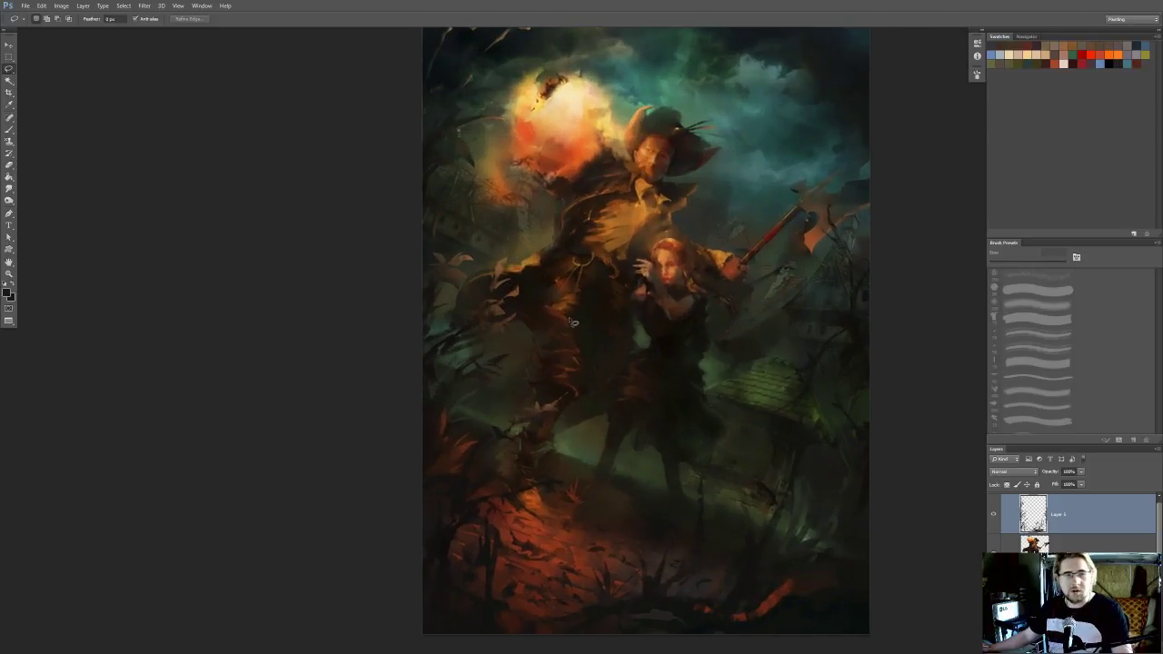
{"action": "left_click_drag", "start_coordinate": [555, 283], "coordinate": [559, 328]}
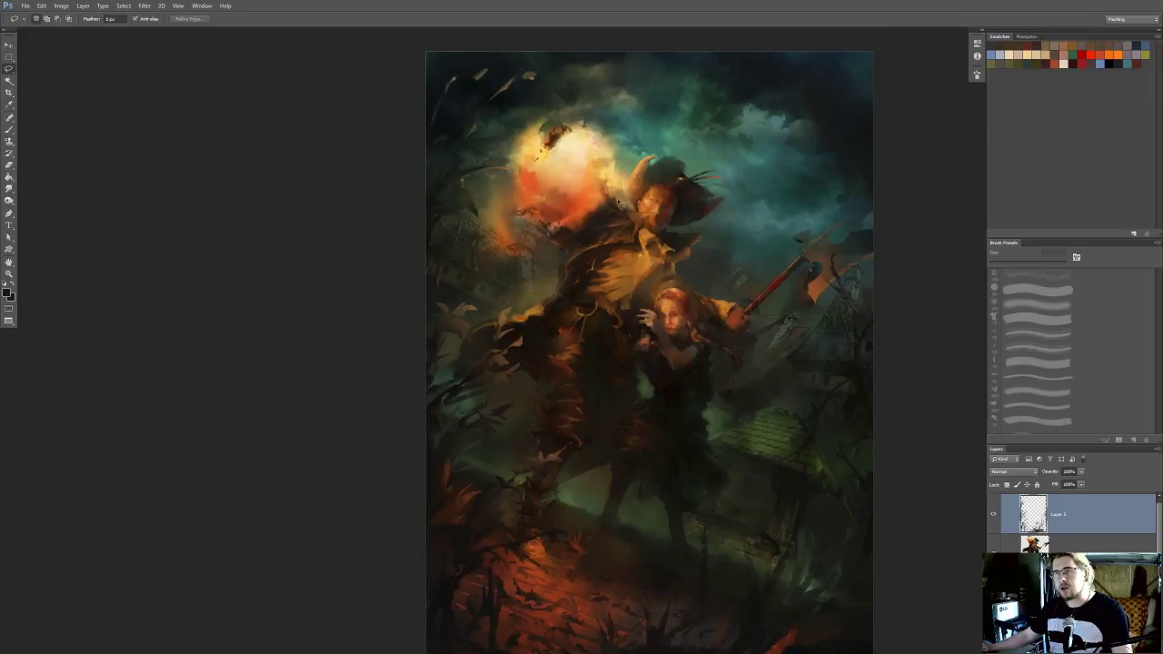
{"action": "left_click_drag", "start_coordinate": [611, 211], "coordinate": [578, 241]}
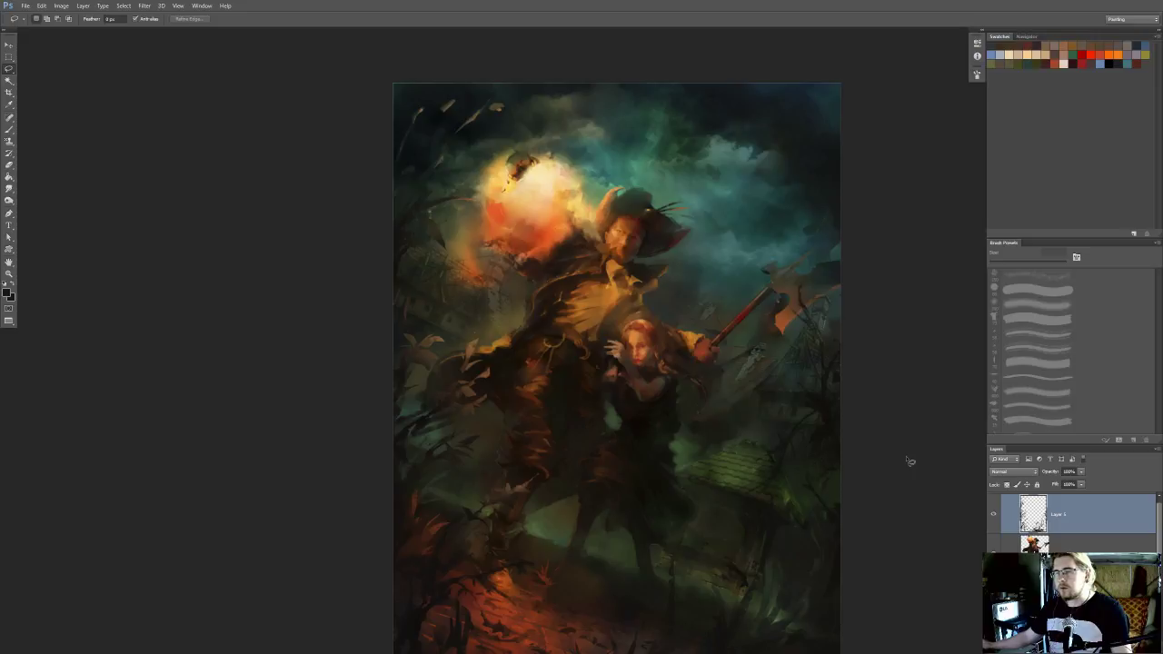
{"action": "scroll", "coordinate": [834, 461], "scroll_direction": "down", "scroll_amount": 1}
{"action": "left_click_drag", "start_coordinate": [666, 442], "coordinate": [660, 364]}
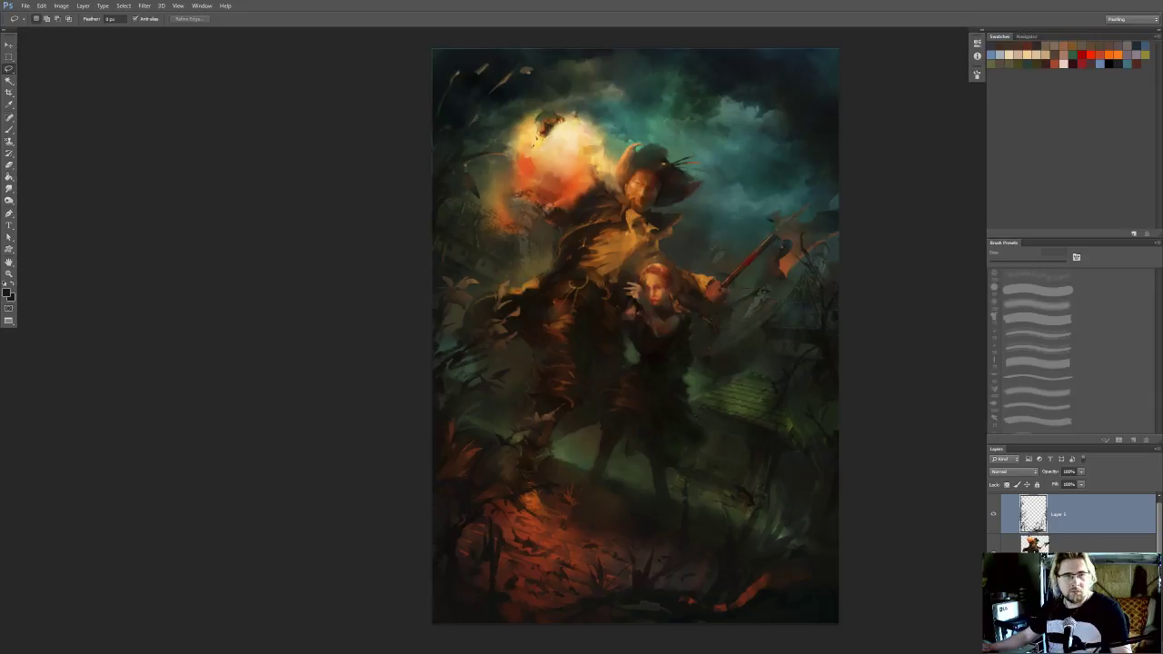
{"action": "mouse_move", "coordinate": [764, 153]}
{"action": "left_mouse_down"}
{"action": "mouse_move", "coordinate": [681, 182]}
{"action": "mouse_move", "coordinate": [688, 113]}
{"action": "left_mouse_up"}
{"action": "scroll", "coordinate": [676, 408], "scroll_direction": "up", "scroll_amount": 4}
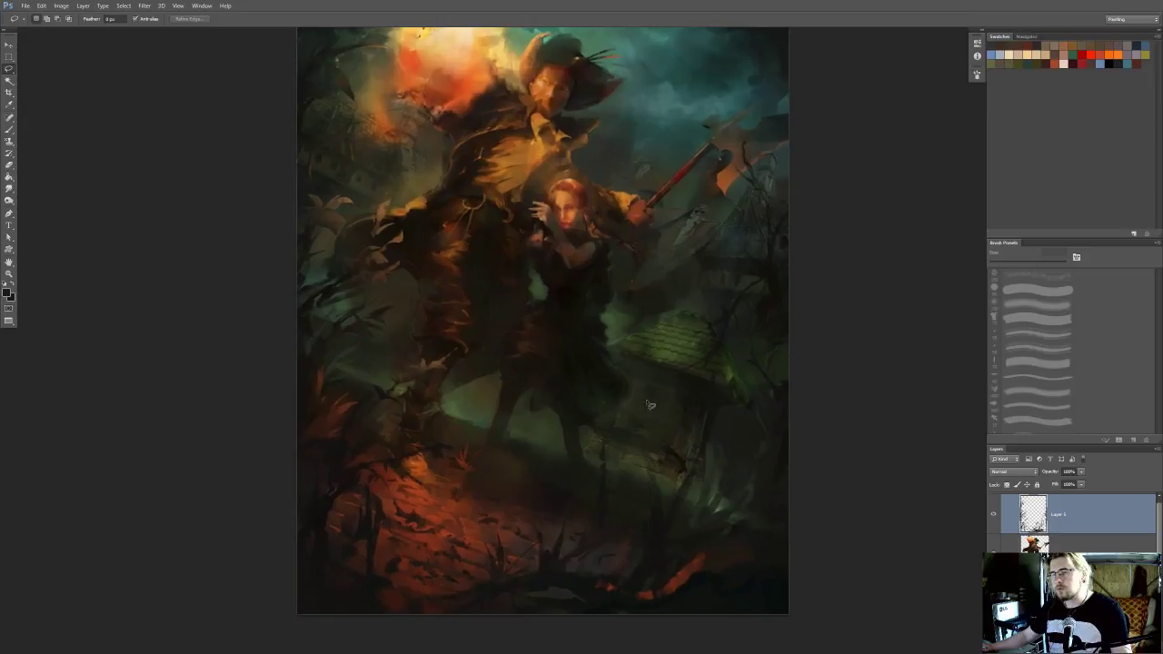
{"action": "left_click_drag", "start_coordinate": [579, 416], "coordinate": [653, 389]}
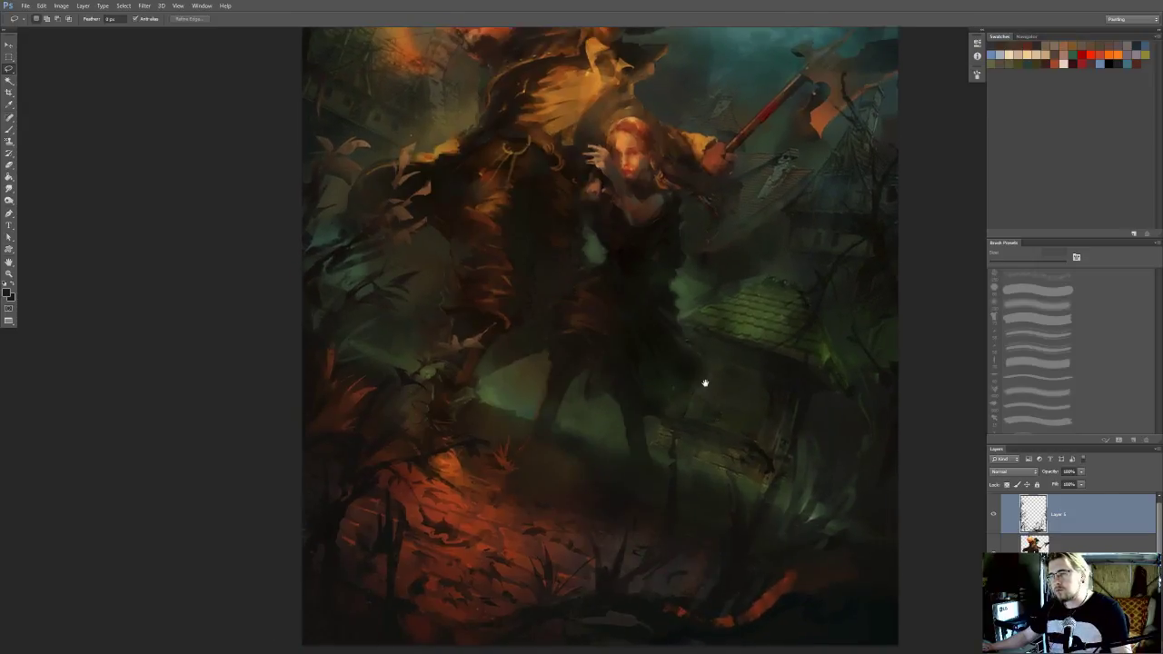
{"action": "left_click_drag", "start_coordinate": [700, 382], "coordinate": [667, 409]}
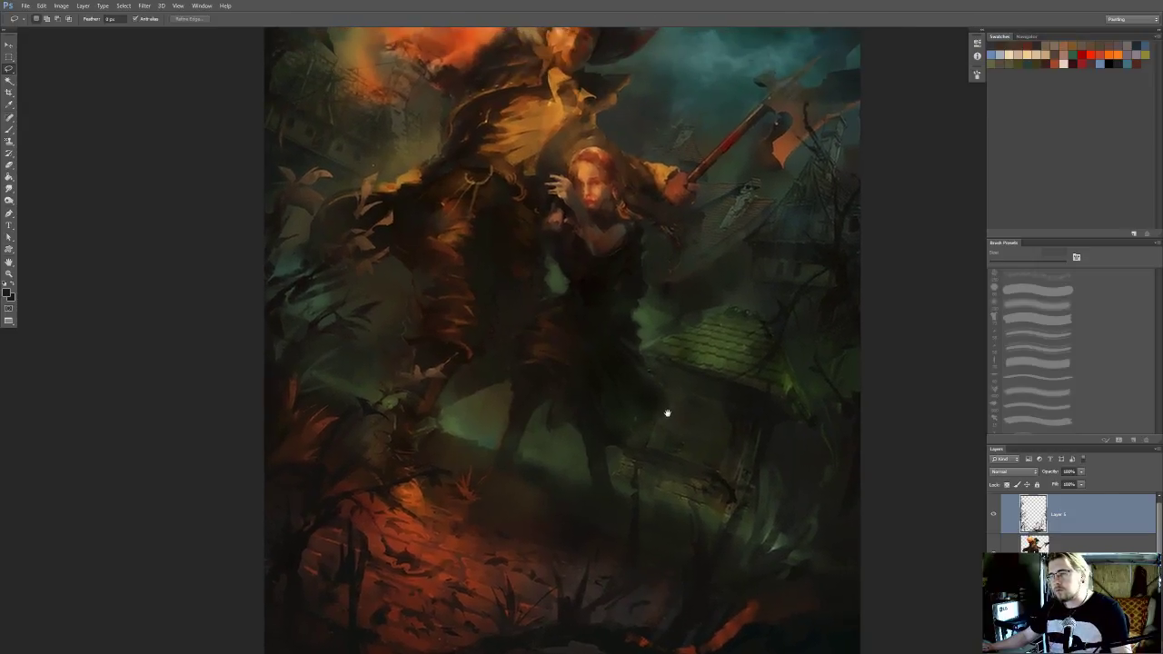
Select the background layer and start softening the dark house above the green roof with a small Smudge brush
{"action": "left_click", "coordinate": [1072, 592]}
{"action": "scroll", "coordinate": [638, 346], "scroll_direction": "up", "scroll_amount": 3}
{"action": "left_click_drag", "start_coordinate": [724, 328], "coordinate": [696, 341]}
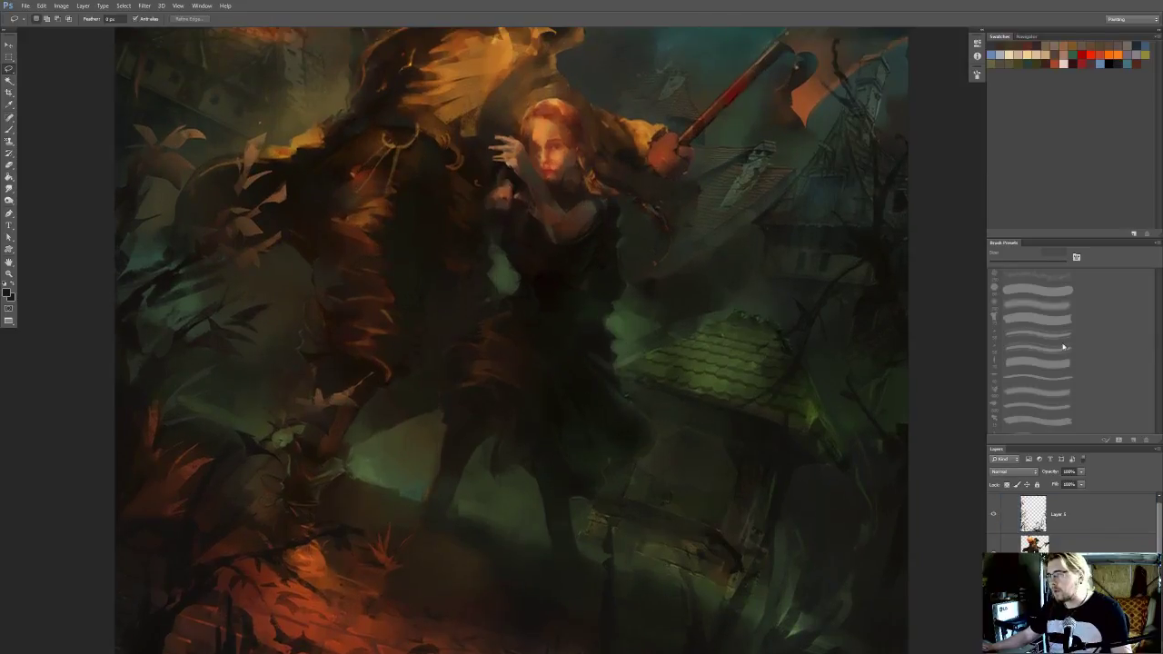
{"action": "scroll", "coordinate": [833, 340], "scroll_direction": "up", "scroll_amount": 2}
{"action": "mouse_move", "coordinate": [627, 262]}
{"action": "left_mouse_down"}
{"action": "mouse_move", "coordinate": [595, 402]}
{"action": "mouse_move", "coordinate": [529, 439]}
{"action": "left_mouse_up"}
{"action": "key", "text": "r"}
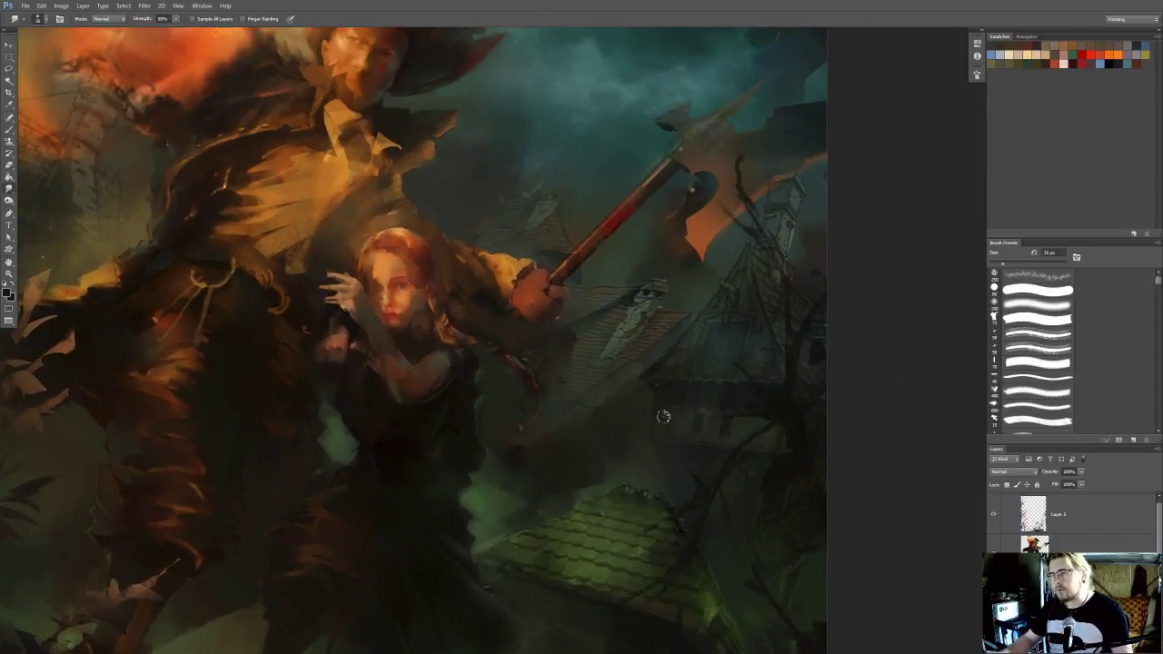
{"action": "key", "text": "bracketleft"}
{"action": "key", "text": "bracketleft"}
{"action": "key", "text": "bracketleft"}
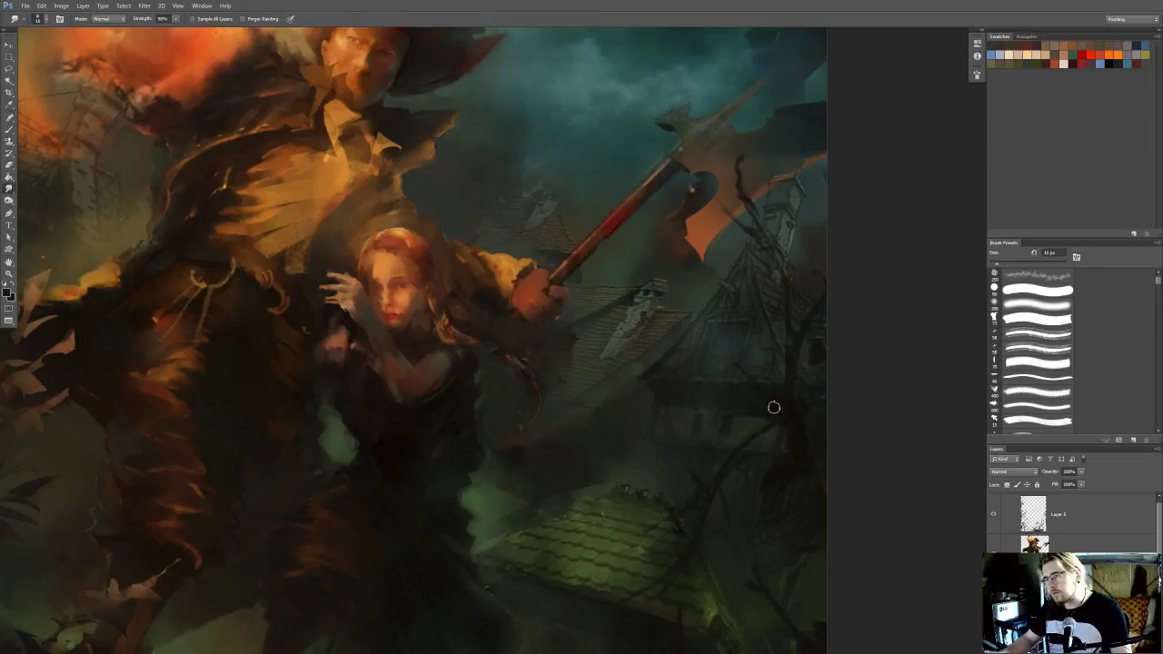
{"action": "key", "text": "bracketright"}
{"action": "left_click_drag", "start_coordinate": [765, 391], "coordinate": [761, 434]}
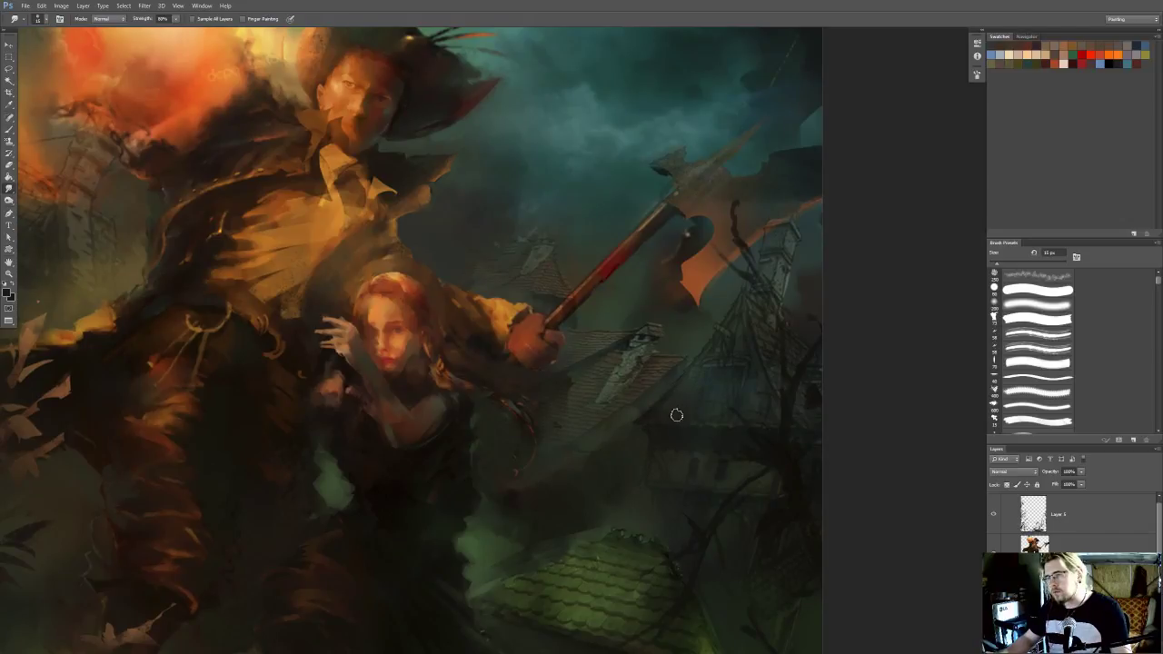
Smudge away the windows and wall details of the dark house behind the bare tree, varying the brush size
{"action": "mouse_move", "coordinate": [725, 331]}
{"action": "left_mouse_down"}
{"action": "mouse_move", "coordinate": [713, 397]}
{"action": "mouse_move", "coordinate": [702, 383]}
{"action": "left_mouse_up"}
{"action": "mouse_move", "coordinate": [659, 276]}
{"action": "left_mouse_down"}
{"action": "mouse_move", "coordinate": [633, 280]}
{"action": "mouse_move", "coordinate": [662, 283]}
{"action": "left_mouse_up"}
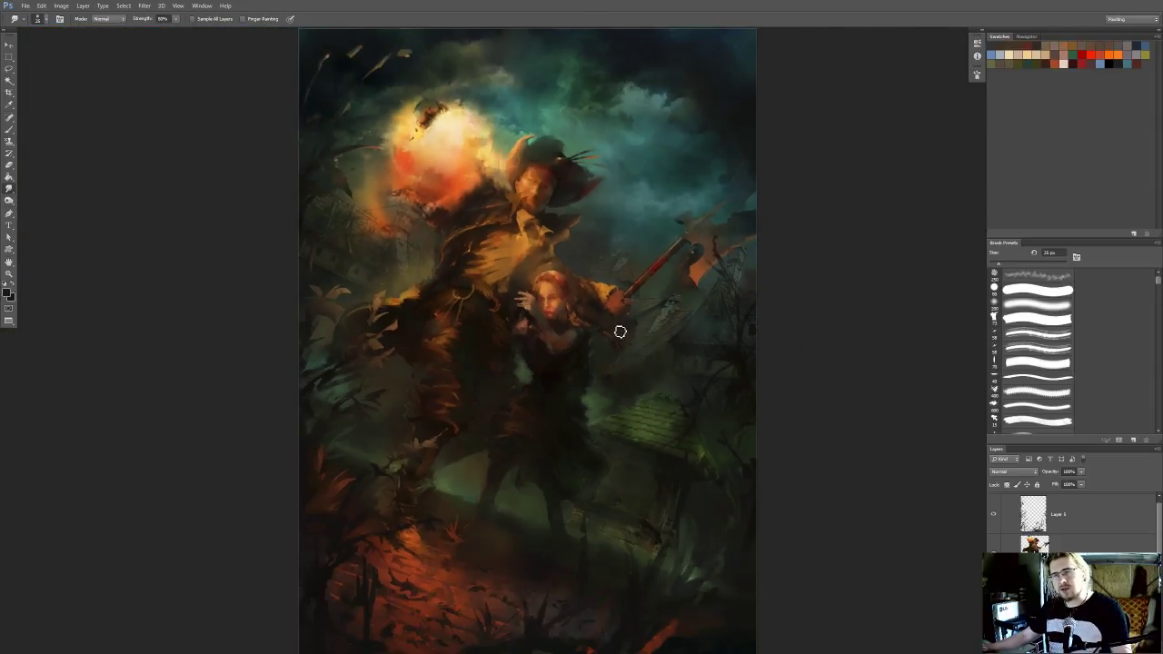
{"action": "left_click_drag", "start_coordinate": [544, 321], "coordinate": [560, 319]}
{"action": "left_click_drag", "start_coordinate": [668, 320], "coordinate": [625, 327]}
{"action": "left_click_drag", "start_coordinate": [718, 338], "coordinate": [758, 350]}
{"action": "key", "text": "bracketleft"}
{"action": "key", "text": "bracketleft"}
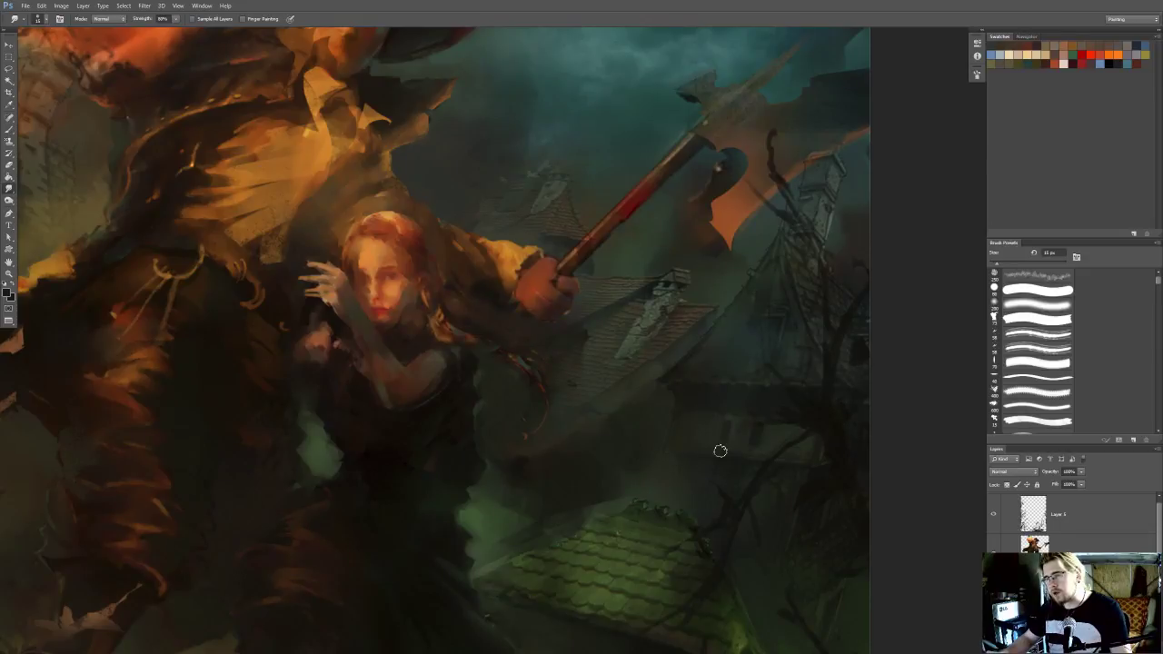
{"action": "left_click_drag", "start_coordinate": [793, 452], "coordinate": [796, 421]}
{"action": "key", "text": "bracketright"}
{"action": "key", "text": "bracketright"}
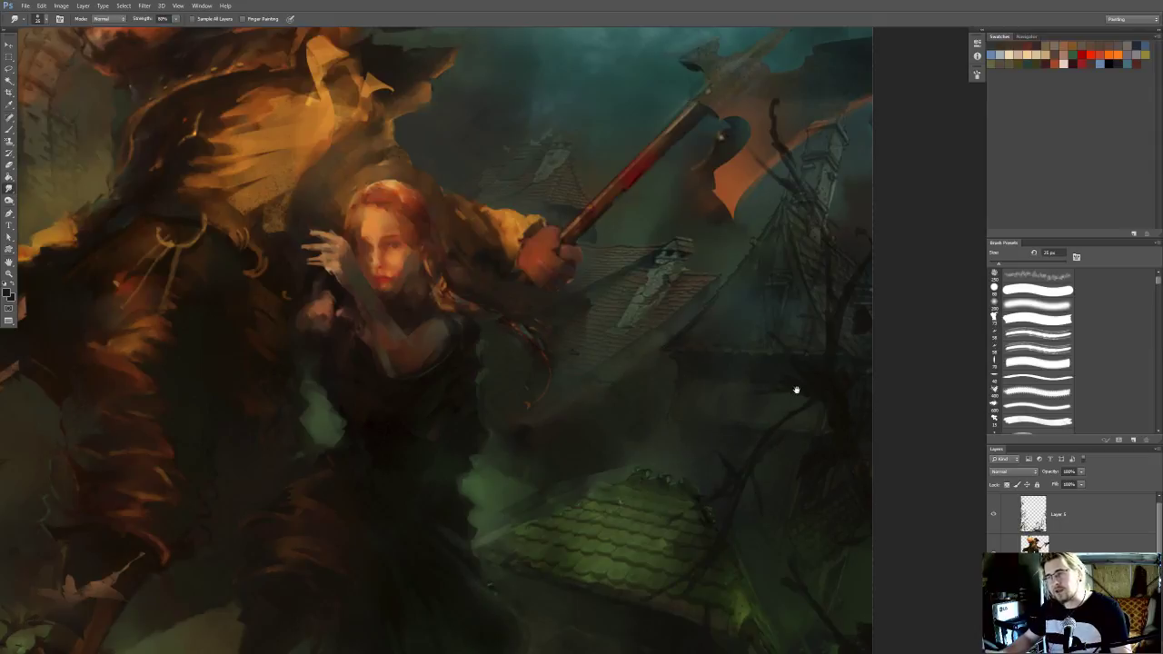
Smudge the steep roof's structure lines below the axe blade and soften the area around the tiled roof
{"action": "left_click_drag", "start_coordinate": [777, 311], "coordinate": [737, 392]}
{"action": "left_click_drag", "start_coordinate": [731, 346], "coordinate": [733, 427]}
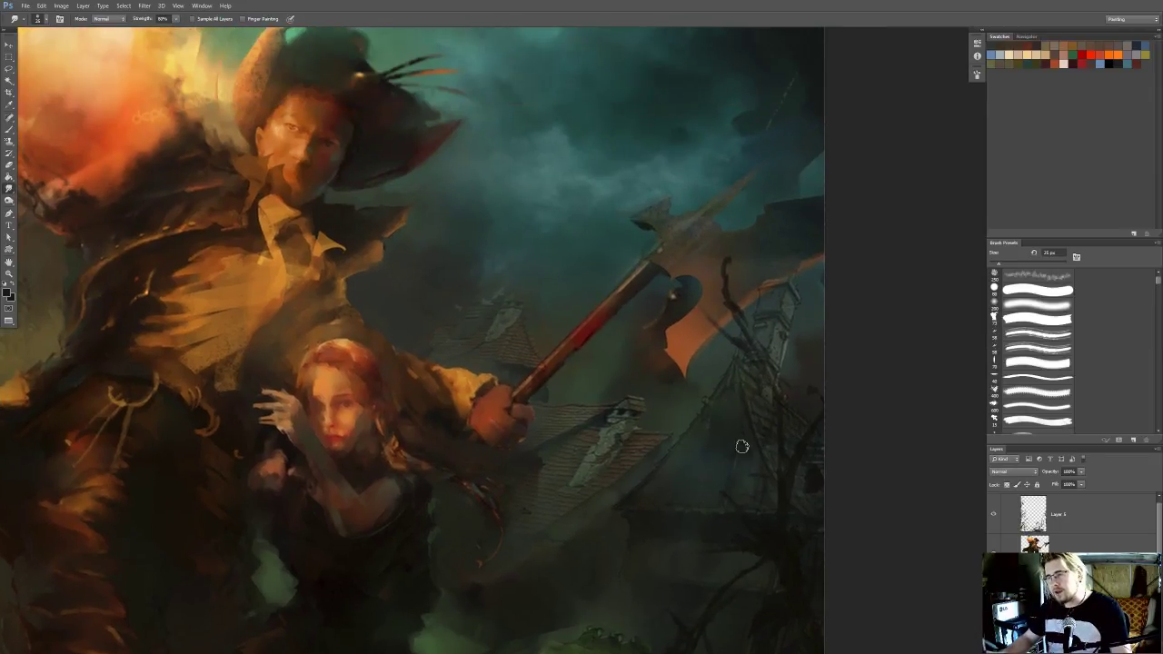
{"action": "mouse_move", "coordinate": [733, 498]}
{"action": "left_mouse_down"}
{"action": "mouse_move", "coordinate": [736, 418]}
{"action": "mouse_move", "coordinate": [678, 430]}
{"action": "mouse_move", "coordinate": [663, 480]}
{"action": "left_mouse_up"}
{"action": "key", "text": "["}
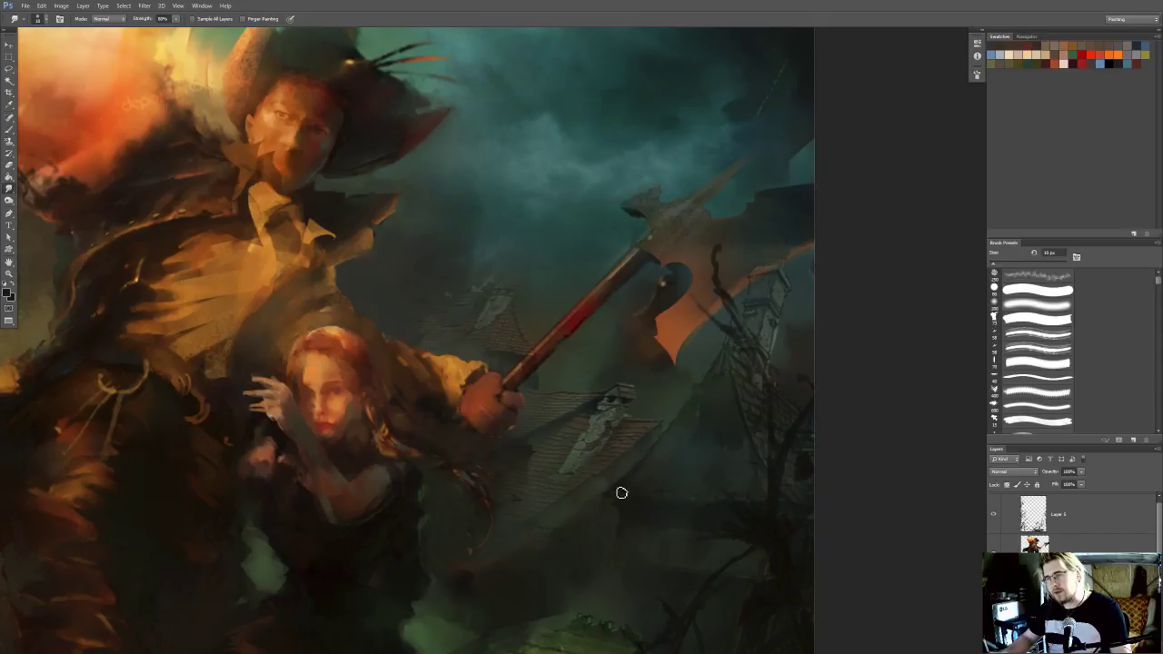
{"action": "left_click_drag", "start_coordinate": [613, 417], "coordinate": [590, 445]}
{"action": "left_click_drag", "start_coordinate": [625, 327], "coordinate": [612, 288]}
{"action": "mouse_move", "coordinate": [576, 384]}
{"action": "left_mouse_down"}
{"action": "mouse_move", "coordinate": [566, 400]}
{"action": "mouse_move", "coordinate": [615, 397]}
{"action": "left_mouse_up"}
{"action": "key", "text": "]"}
{"action": "left_click_drag", "start_coordinate": [700, 427], "coordinate": [688, 382]}
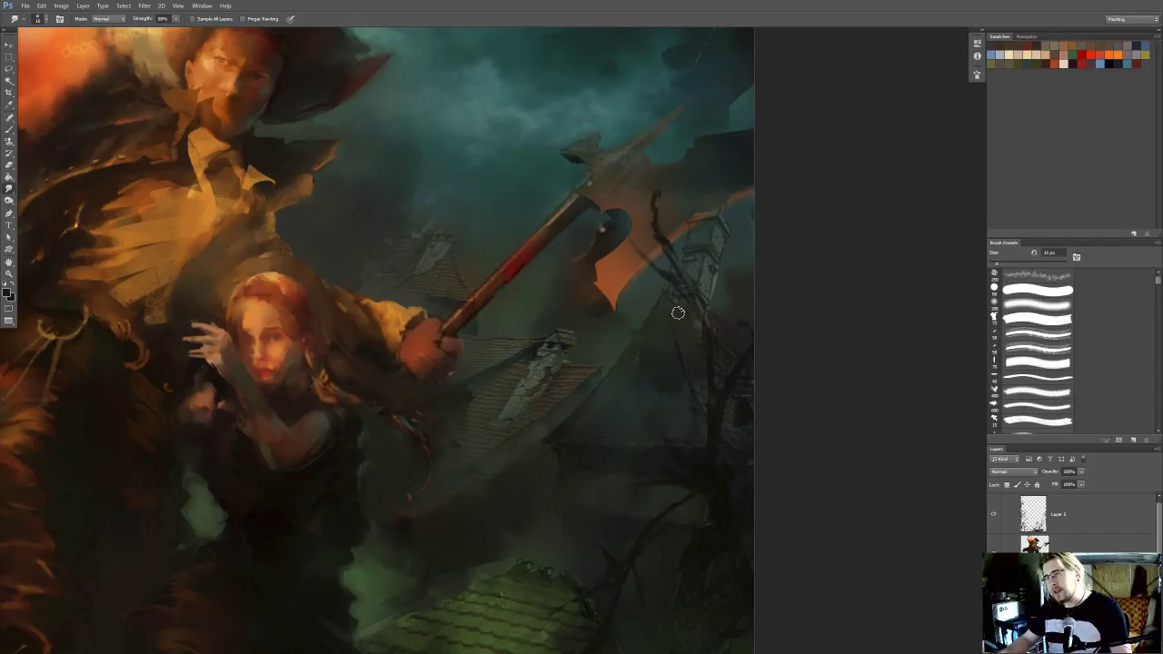
Smudge the background details behind the bare tree along the painting's edge, down to the green roof
{"action": "left_click_drag", "start_coordinate": [726, 393], "coordinate": [717, 348]}
{"action": "key", "text": "]"}
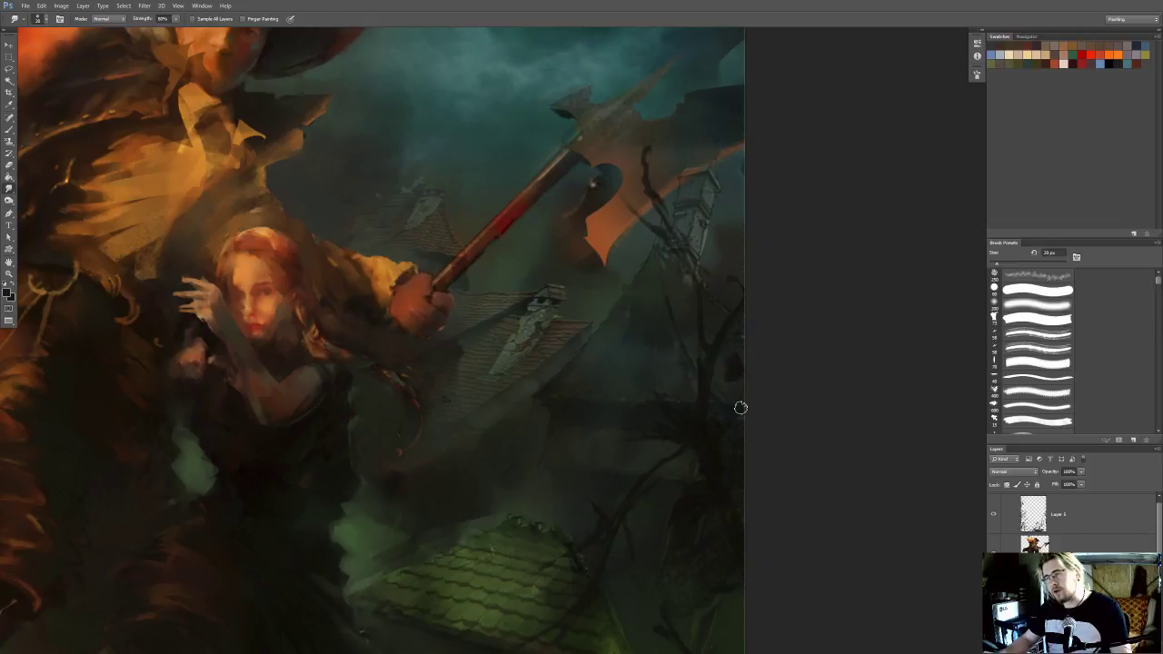
{"action": "left_click_drag", "start_coordinate": [712, 469], "coordinate": [713, 365]}
{"action": "key", "text": "]"}
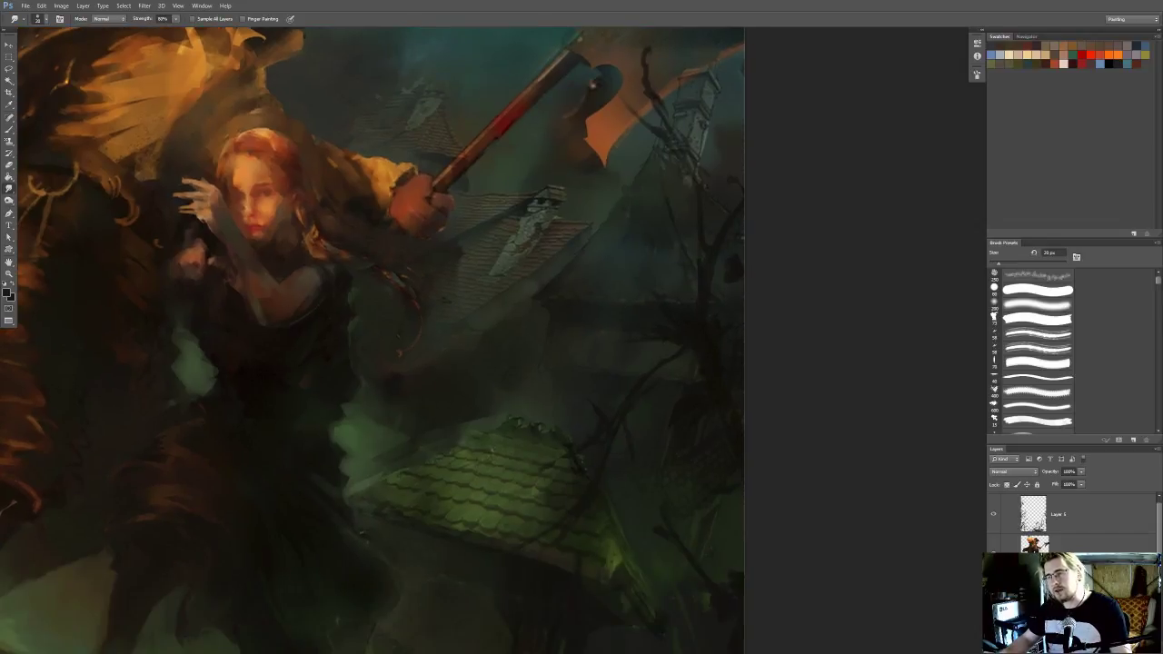
{"action": "left_click_drag", "start_coordinate": [700, 417], "coordinate": [709, 347]}
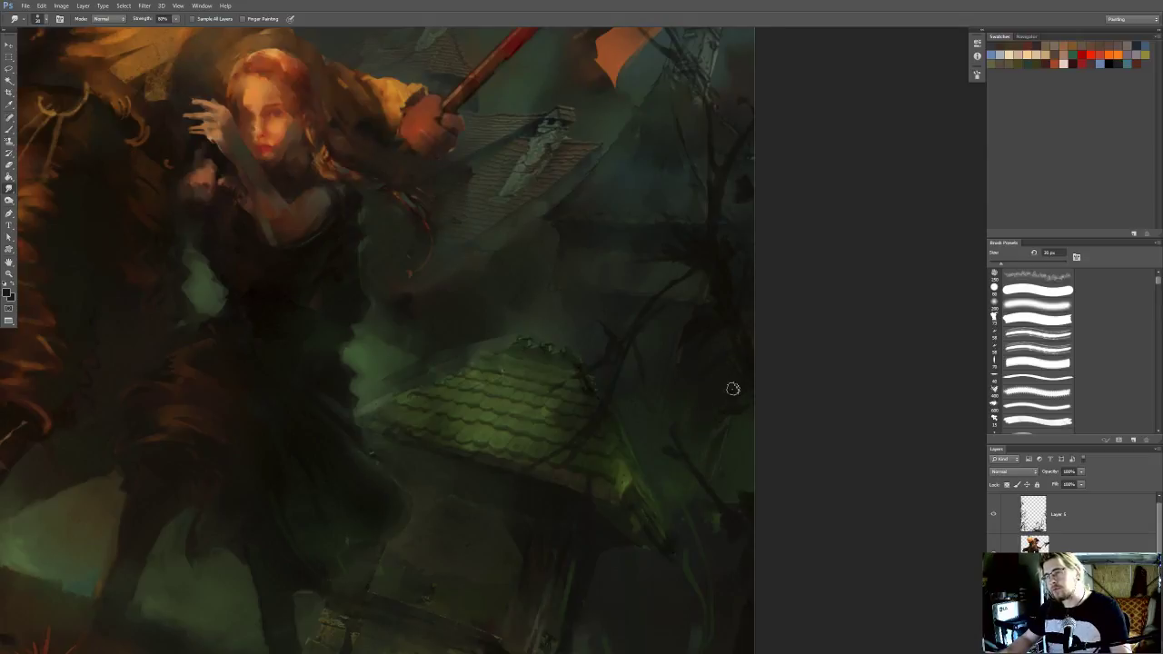
{"action": "left_click_drag", "start_coordinate": [604, 260], "coordinate": [659, 456]}
{"action": "key", "text": "["}
{"action": "key", "text": "["}
Smudge the tower beneath the axe blade into the background, checking the figures layer before returning to the background layer
{"action": "left_click_drag", "start_coordinate": [654, 342], "coordinate": [582, 470]}
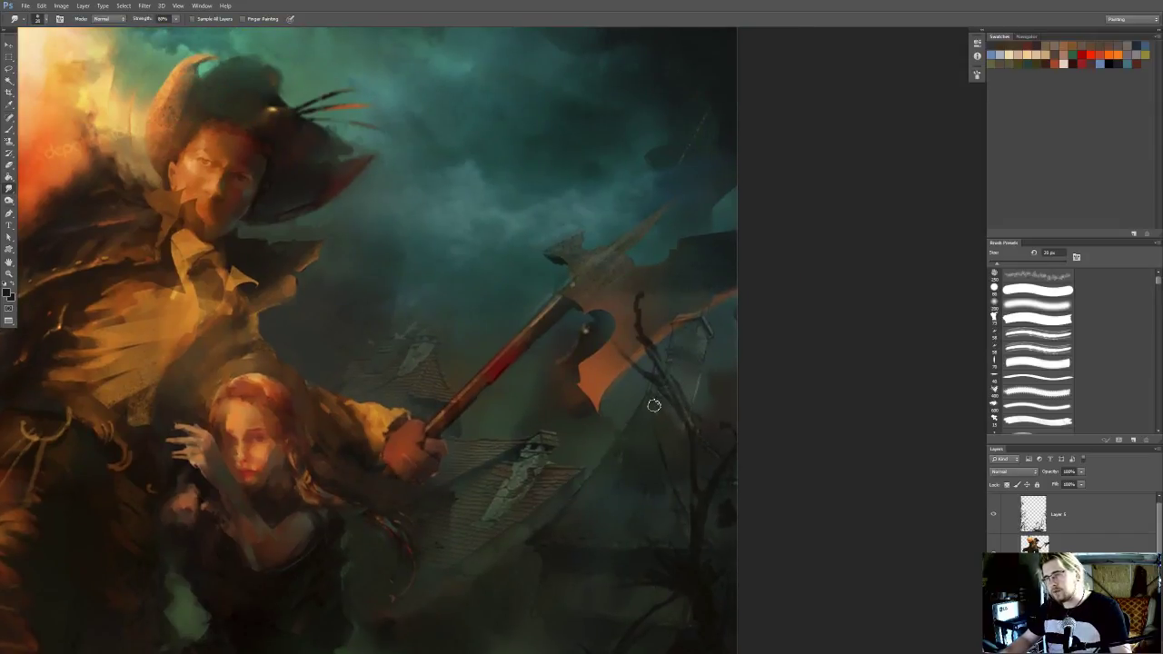
{"action": "left_click_drag", "start_coordinate": [686, 384], "coordinate": [676, 425]}
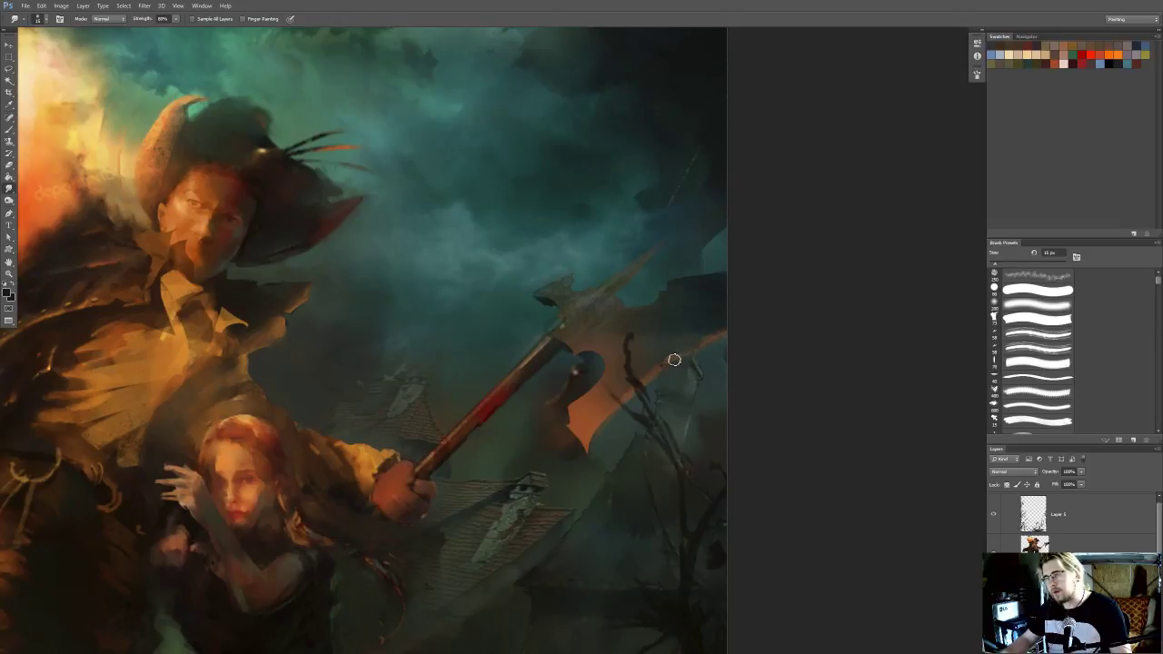
{"action": "left_click_drag", "start_coordinate": [696, 351], "coordinate": [689, 351]}
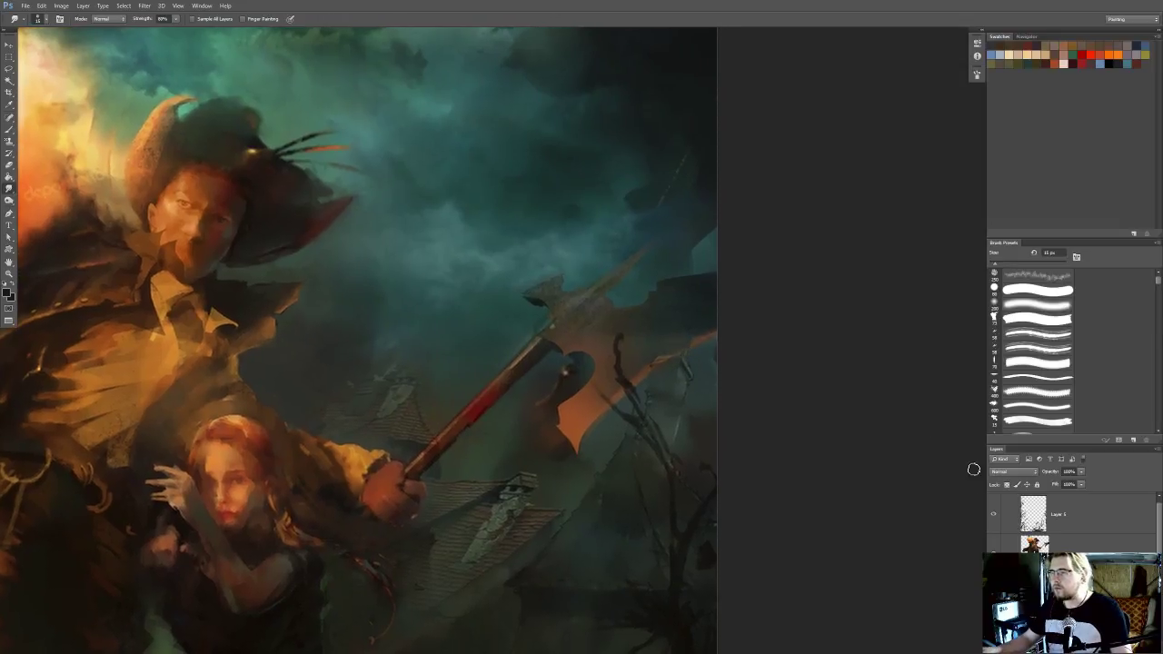
{"action": "left_click", "coordinate": [1045, 541]}
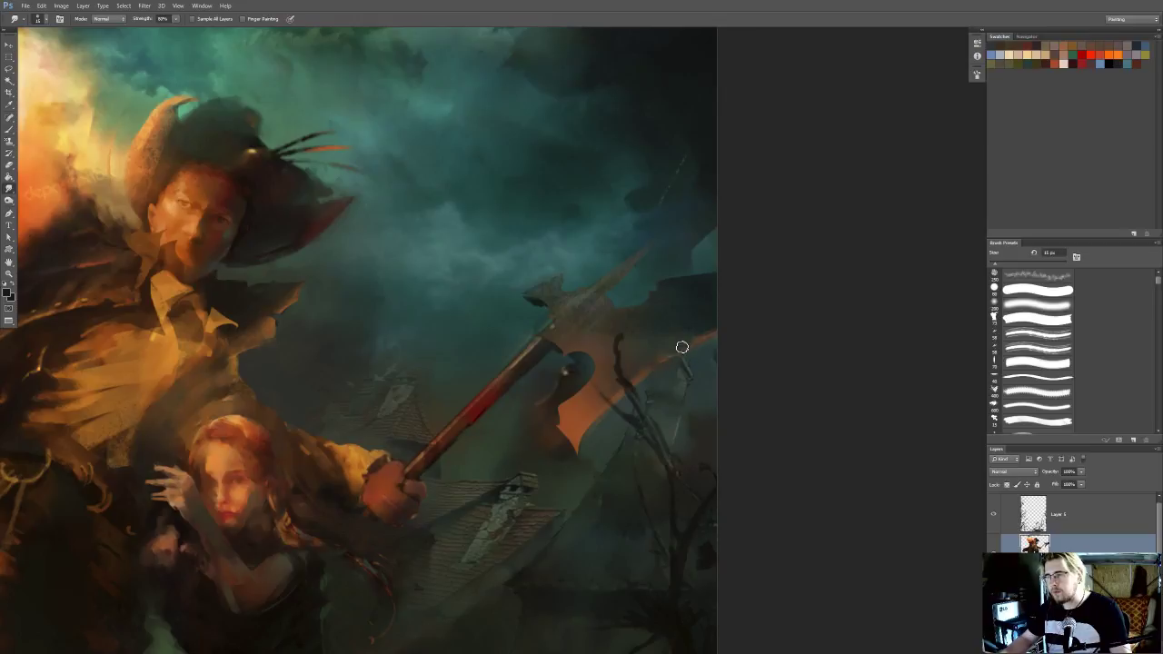
{"action": "left_click", "coordinate": [1045, 589]}
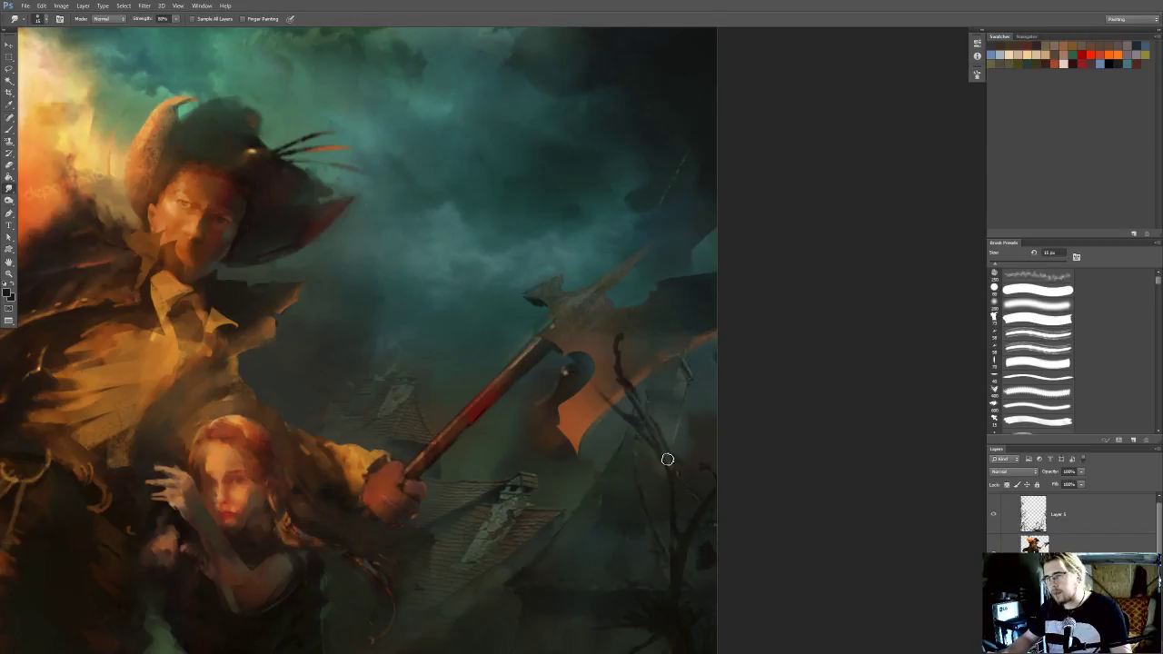
{"action": "mouse_move", "coordinate": [670, 410]}
{"action": "left_mouse_down"}
{"action": "mouse_move", "coordinate": [700, 296]}
{"action": "mouse_move", "coordinate": [688, 367]}
{"action": "mouse_move", "coordinate": [700, 331]}
{"action": "mouse_move", "coordinate": [706, 351]}
{"action": "mouse_move", "coordinate": [683, 434]}
{"action": "mouse_move", "coordinate": [666, 409]}
{"action": "mouse_move", "coordinate": [677, 377]}
{"action": "left_mouse_up"}
Lasso an area behind the axe blade and bare tree, paint it with a sampled dark background colour, and clear the selection
{"action": "scroll", "coordinate": [701, 328], "scroll_direction": "up", "scroll_amount": 1}
{"action": "key", "text": "l"}
{"action": "left_click", "coordinate": [689, 322]}
{"action": "left_click", "coordinate": [708, 323]}
{"action": "key", "text": "i"}
{"action": "left_click", "coordinate": [676, 466]}
{"action": "key", "text": "b"}
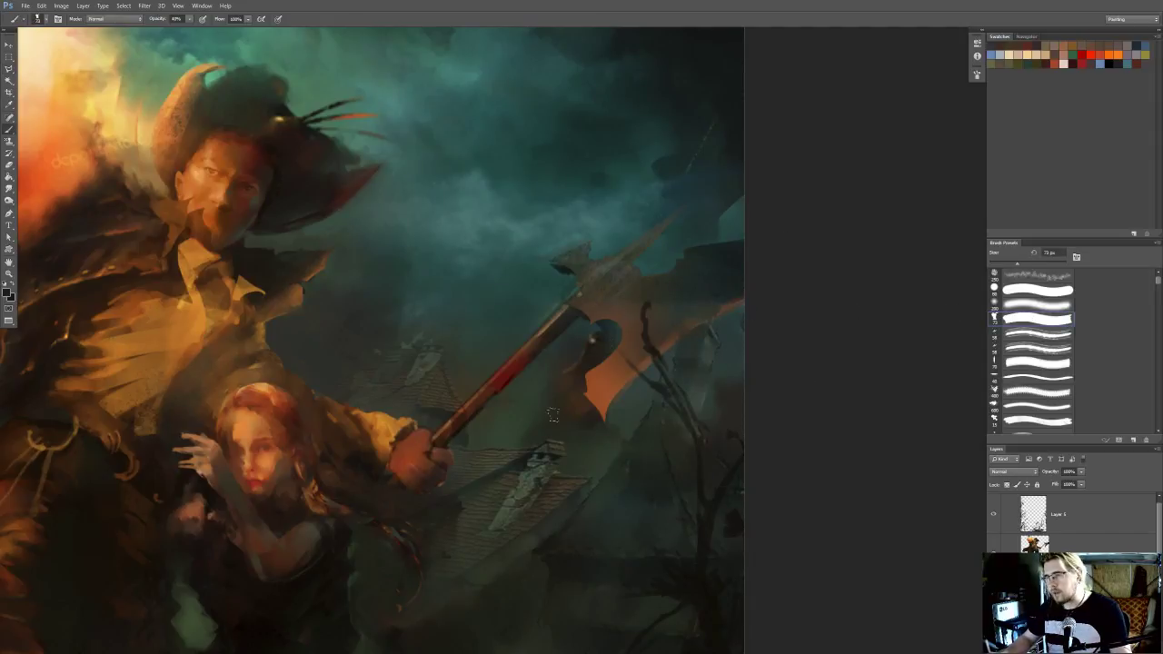
{"action": "scroll", "coordinate": [327, 352], "scroll_direction": "down", "scroll_amount": 8}
{"action": "key", "text": "l"}
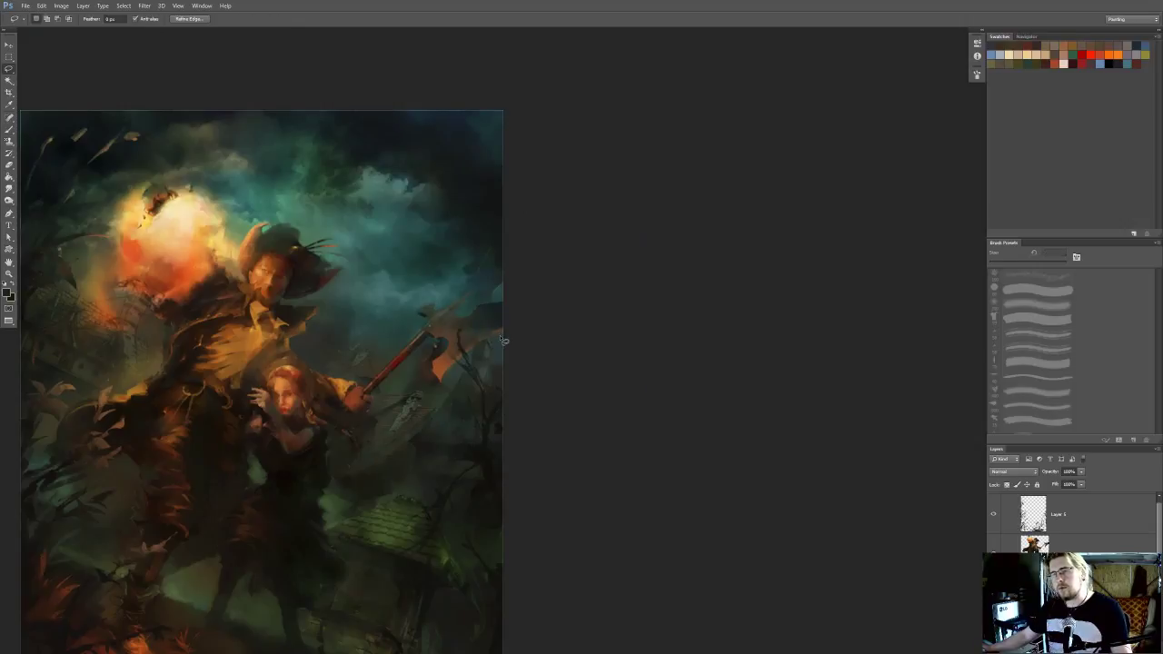
{"action": "left_click_drag", "start_coordinate": [412, 340], "coordinate": [590, 335]}
{"action": "scroll", "coordinate": [586, 333], "scroll_direction": "down", "scroll_amount": 2}
{"action": "scroll", "coordinate": [668, 335], "scroll_direction": "down", "scroll_amount": 1}
{"action": "scroll", "coordinate": [595, 378], "scroll_direction": "up", "scroll_amount": 5}
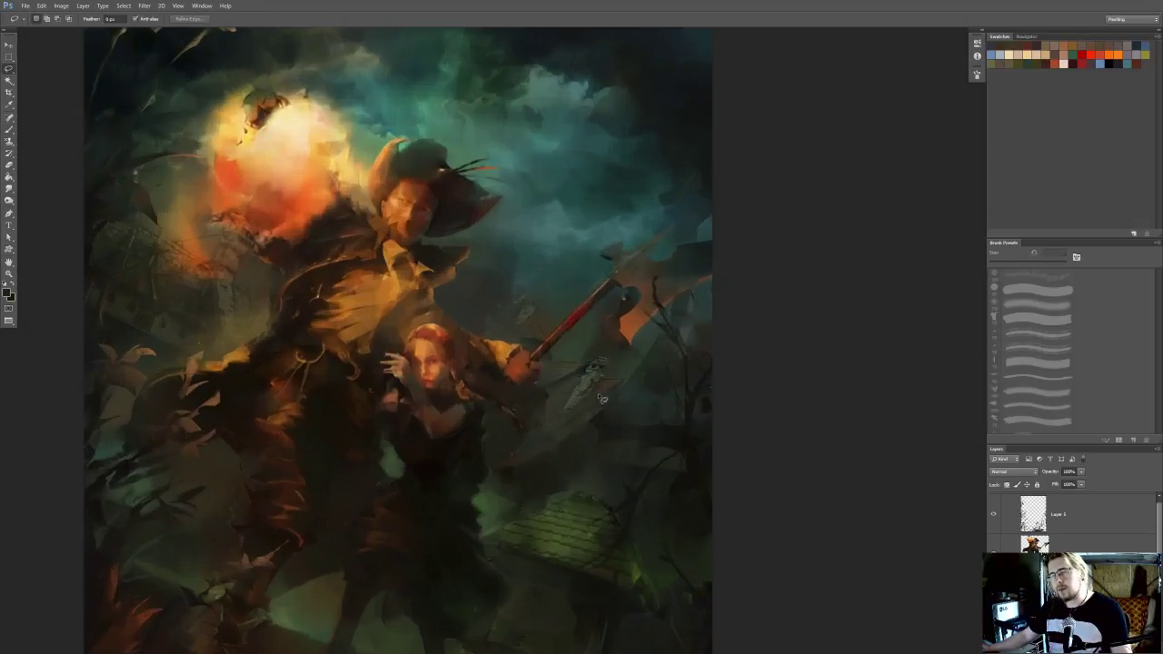
Smudge the bright broken patch on the tiled roof beneath the axe handle to tone it down
{"action": "key", "text": "r"}
{"action": "left_click_drag", "start_coordinate": [636, 404], "coordinate": [716, 363]}
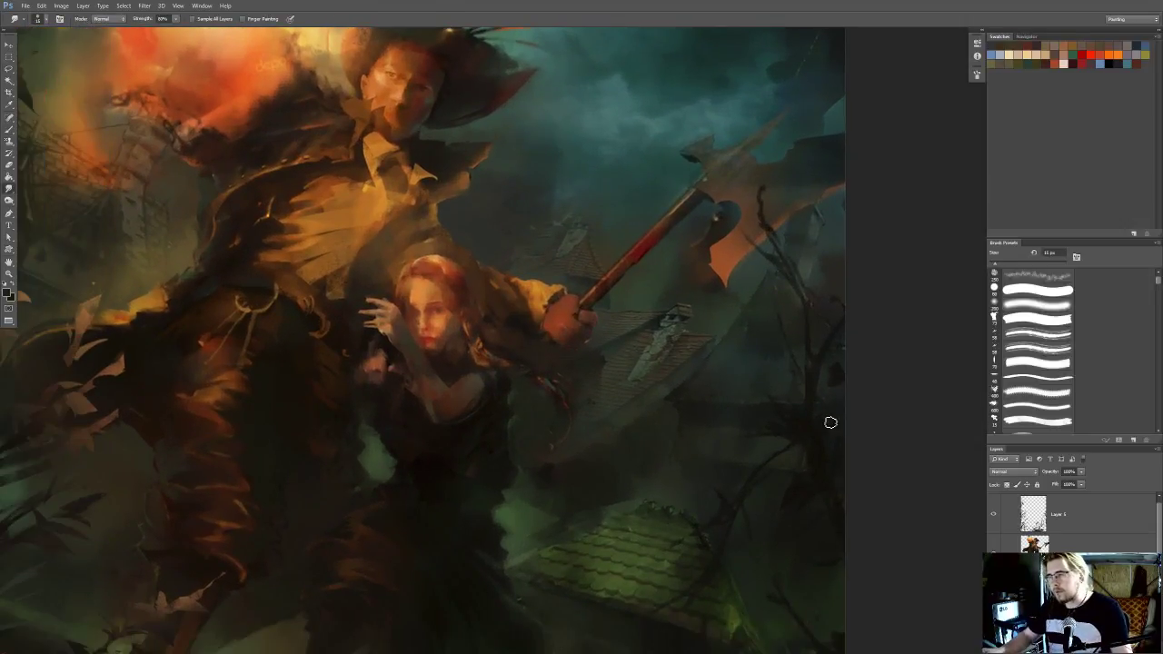
{"action": "left_click_drag", "start_coordinate": [587, 376], "coordinate": [584, 393]}
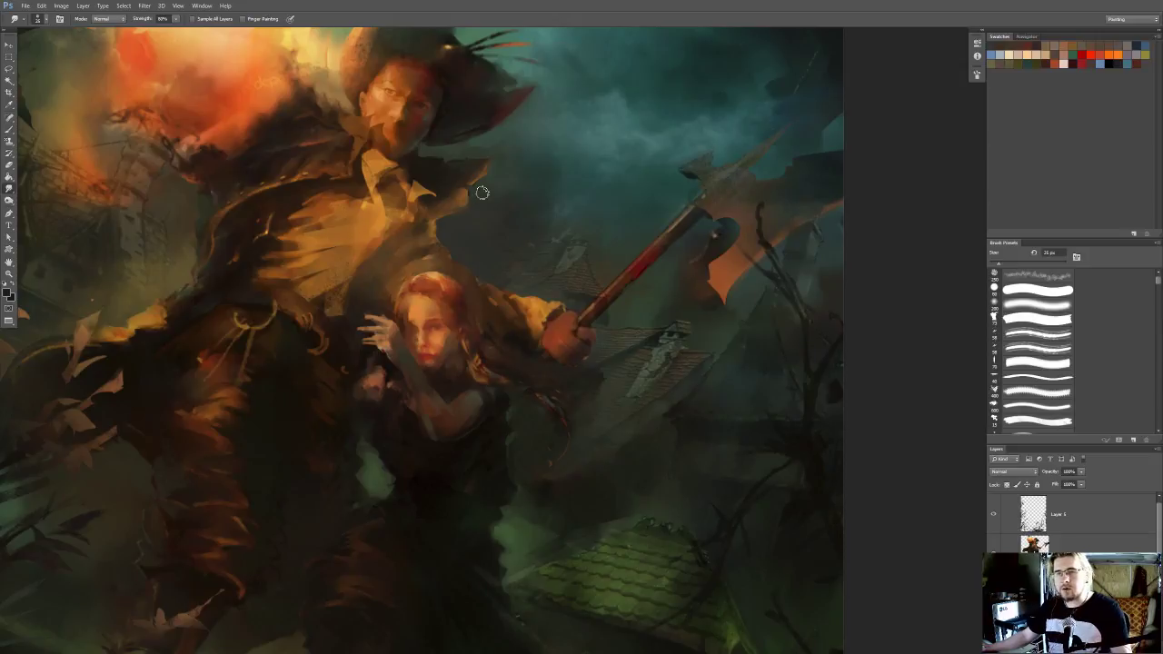
{"action": "left_click_drag", "start_coordinate": [421, 268], "coordinate": [511, 209]}
{"action": "scroll", "coordinate": [504, 181], "scroll_direction": "down", "scroll_amount": 2}
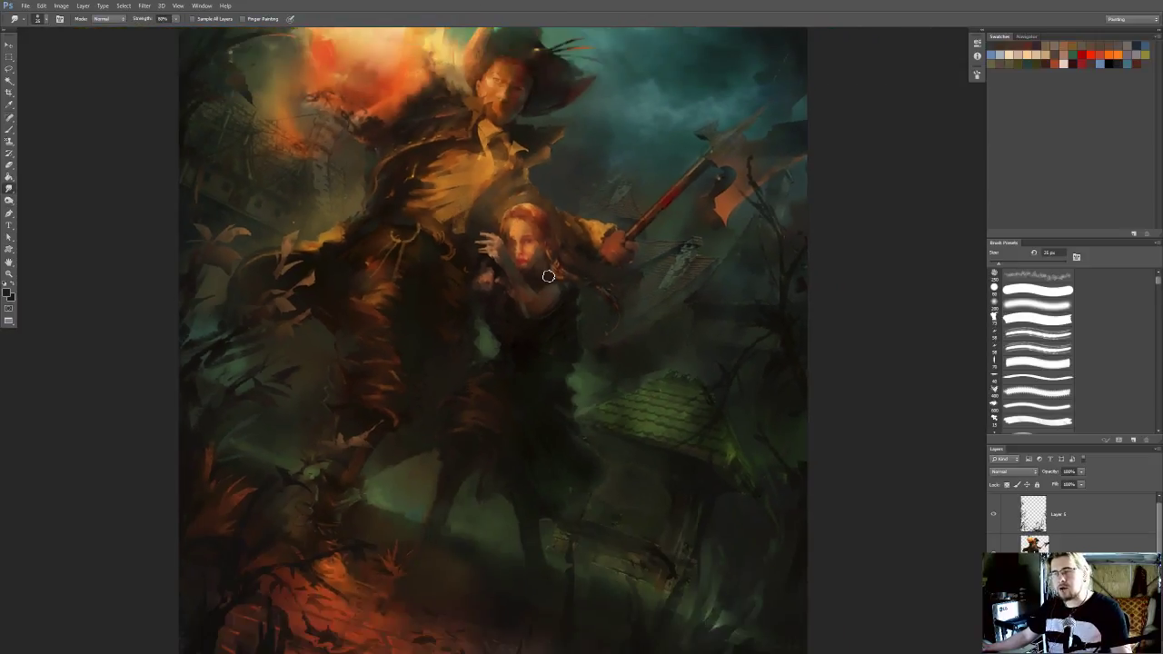
{"action": "scroll", "coordinate": [549, 276], "scroll_direction": "up", "scroll_amount": 2}
{"action": "left_click_drag", "start_coordinate": [582, 259], "coordinate": [506, 325]}
{"action": "scroll", "coordinate": [501, 319], "scroll_direction": "up", "scroll_amount": 1}
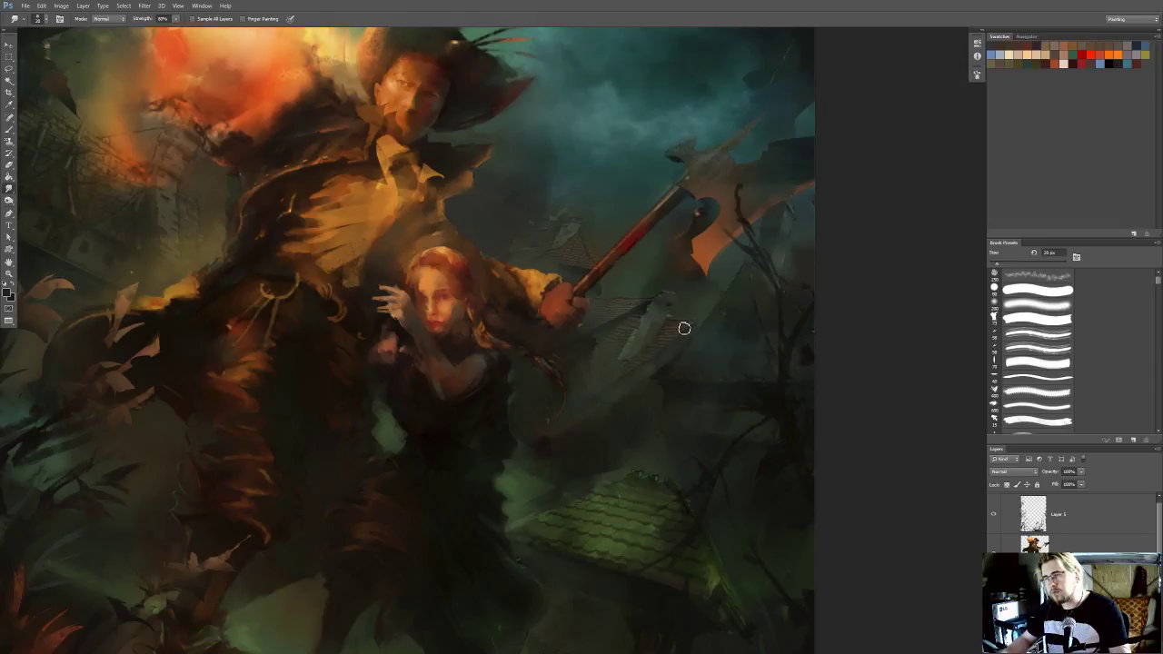
Smudge the remaining roof tiles beneath the axe handle and the small distant roof above the man's forearm into the background
{"action": "scroll", "coordinate": [594, 337], "scroll_direction": "up", "scroll_amount": 1}
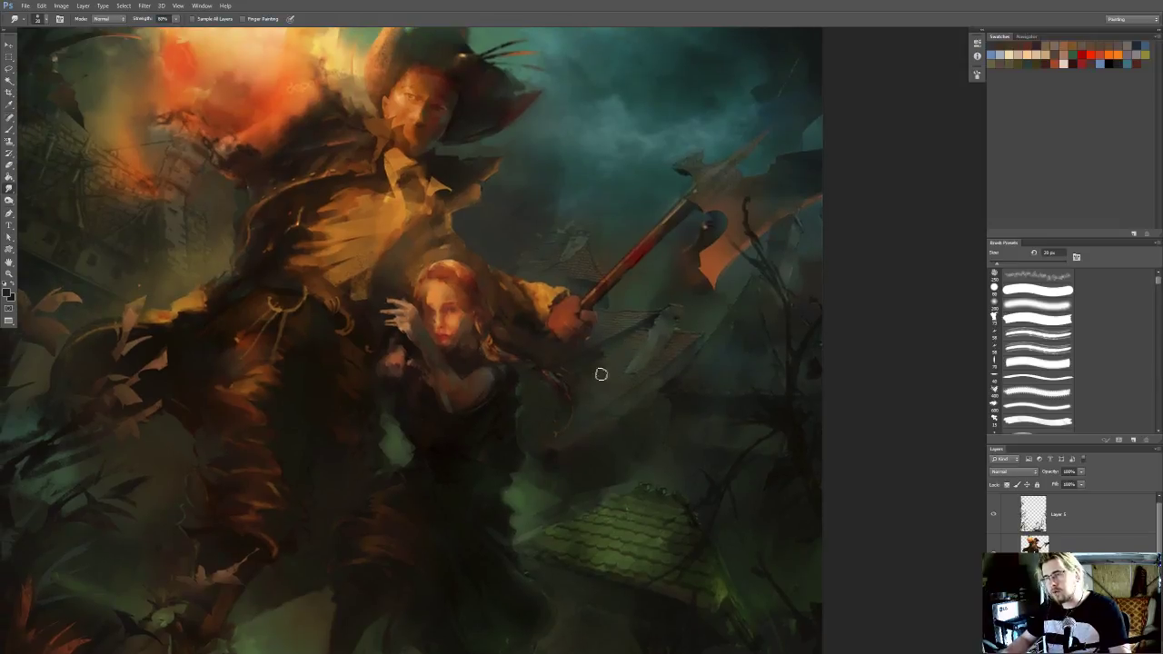
{"action": "left_click_drag", "start_coordinate": [596, 358], "coordinate": [623, 424]}
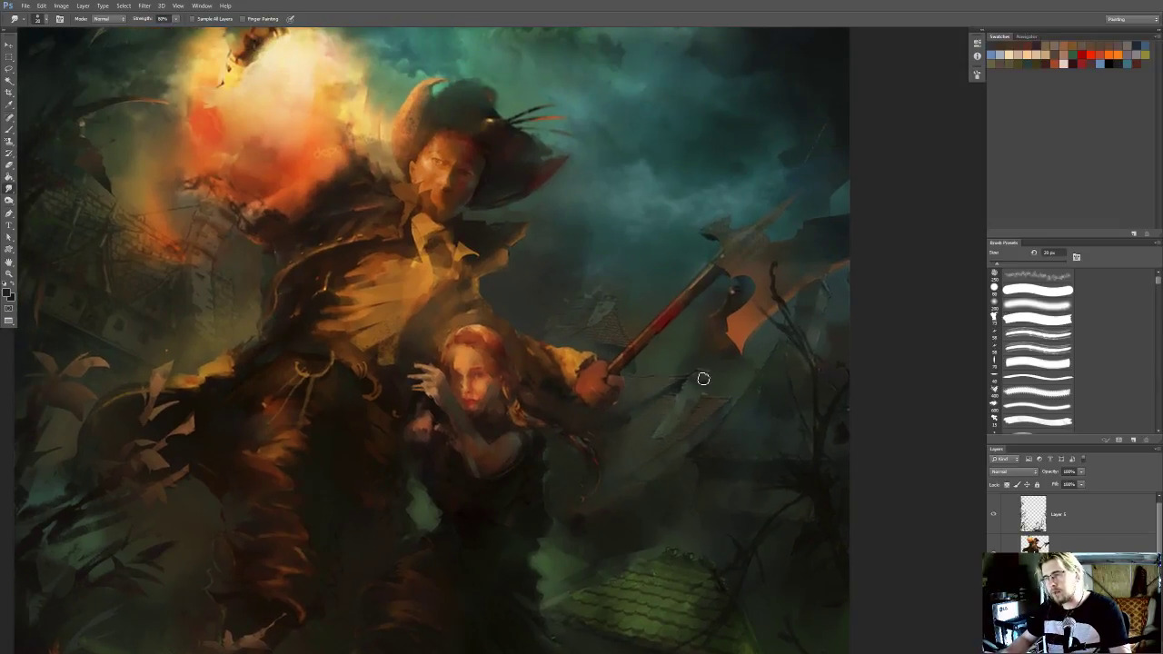
{"action": "left_click_drag", "start_coordinate": [609, 342], "coordinate": [647, 372]}
{"action": "key", "text": "bracketright"}
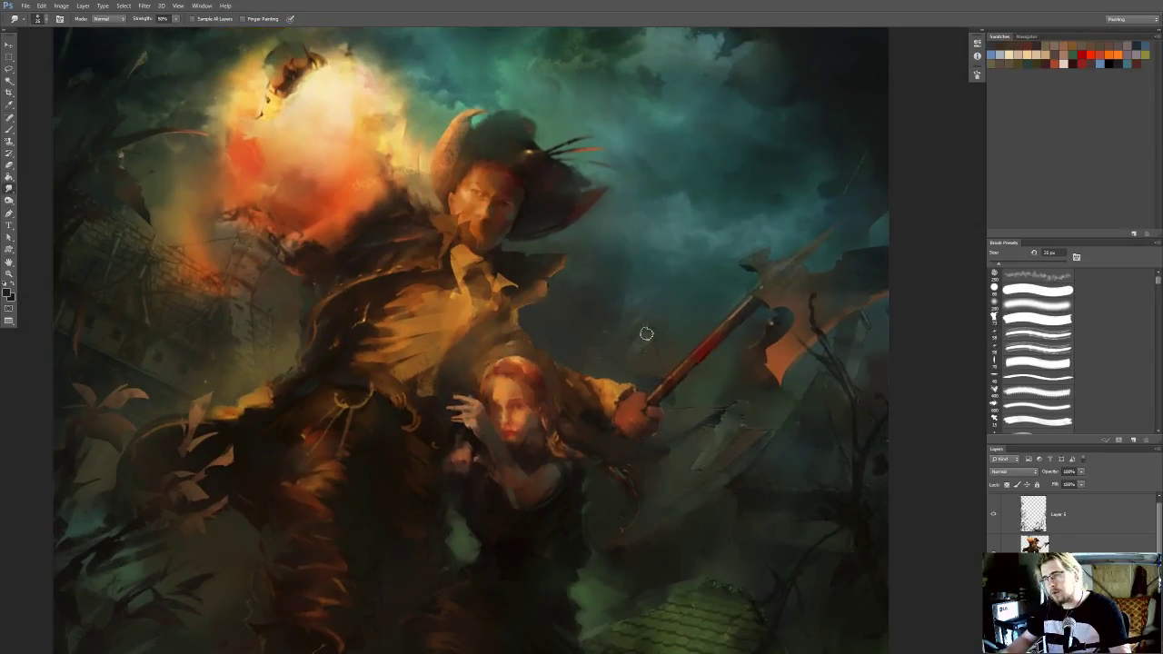
Enlarge the smudge brush and blur the building's timber lines between the foliage and the orange glow near the painting's edge
{"action": "left_click_drag", "start_coordinate": [557, 354], "coordinate": [790, 380]}
{"action": "key", "text": "bracketright"}
{"action": "left_click_drag", "start_coordinate": [473, 328], "coordinate": [476, 352]}
{"action": "left_click_drag", "start_coordinate": [425, 324], "coordinate": [471, 376]}
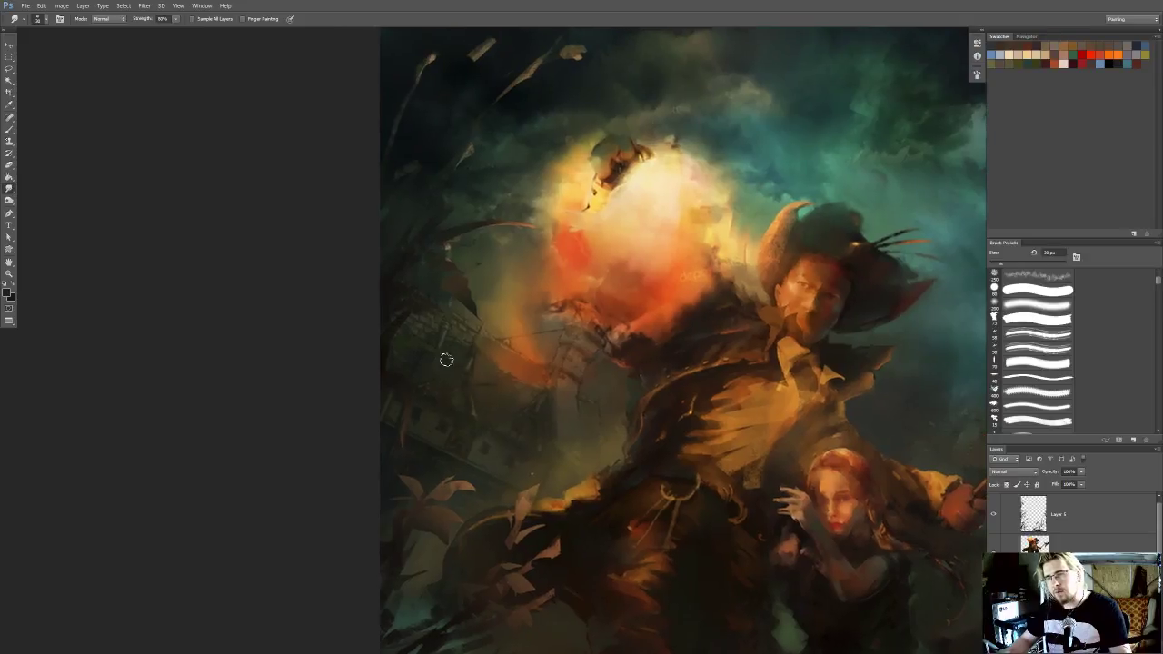
{"action": "left_click_drag", "start_coordinate": [467, 333], "coordinate": [501, 353]}
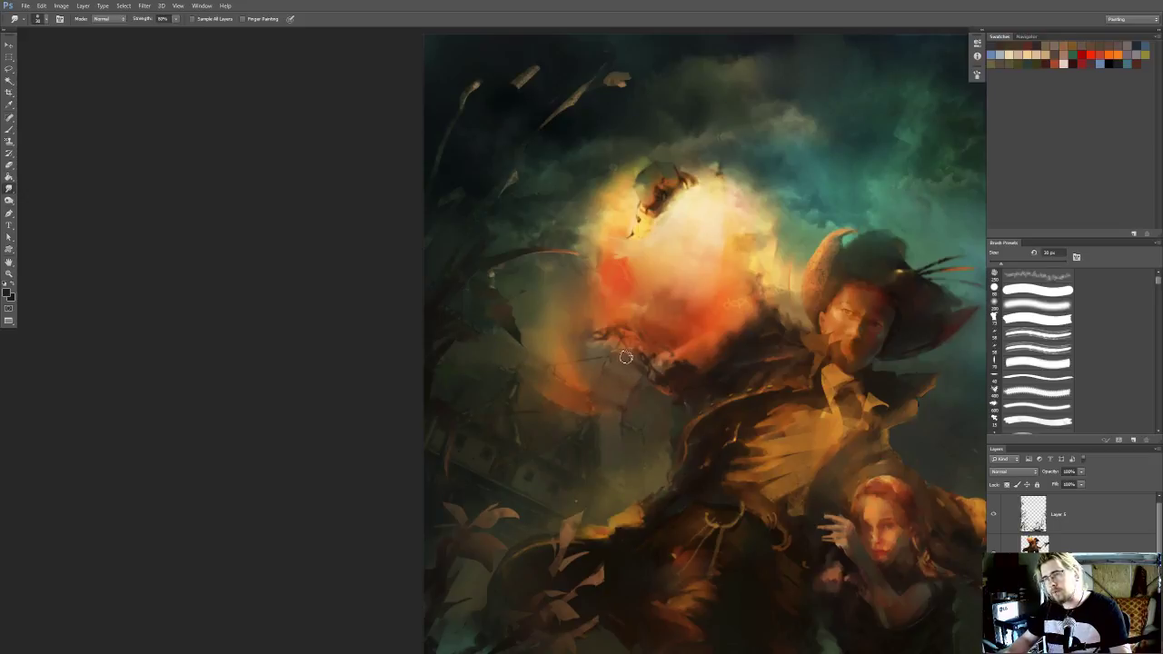
{"action": "left_click_drag", "start_coordinate": [592, 364], "coordinate": [607, 327]}
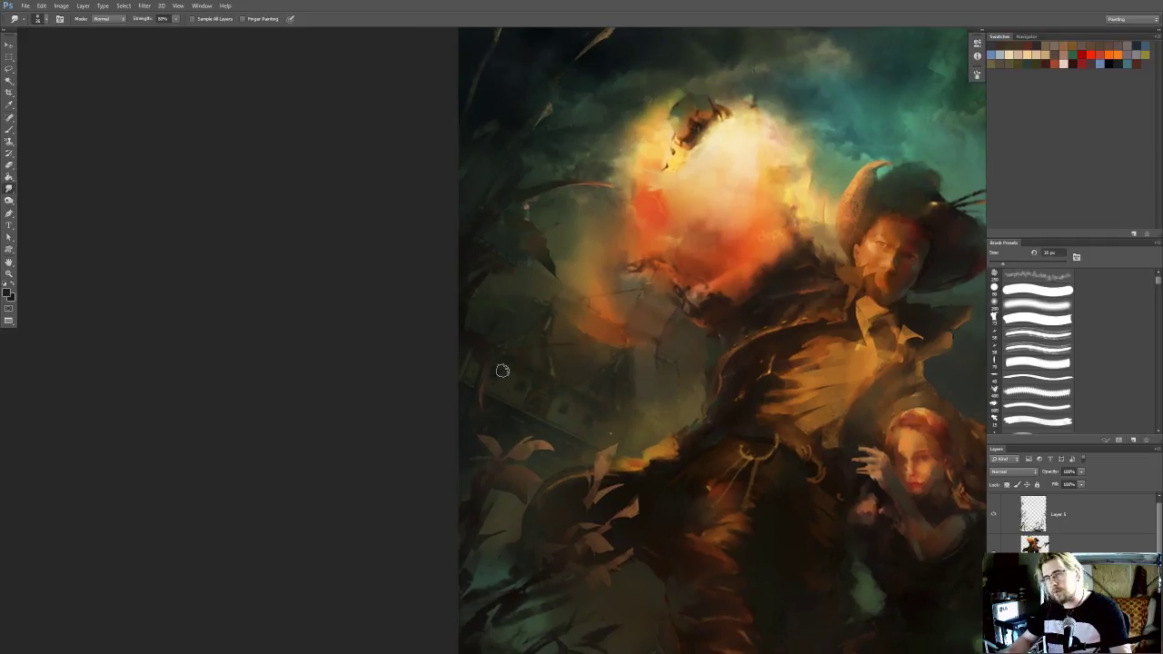
Smudge away the row of windows above the foreground leaves and the wall details beneath the orange glow
{"action": "key", "text": "bracketright"}
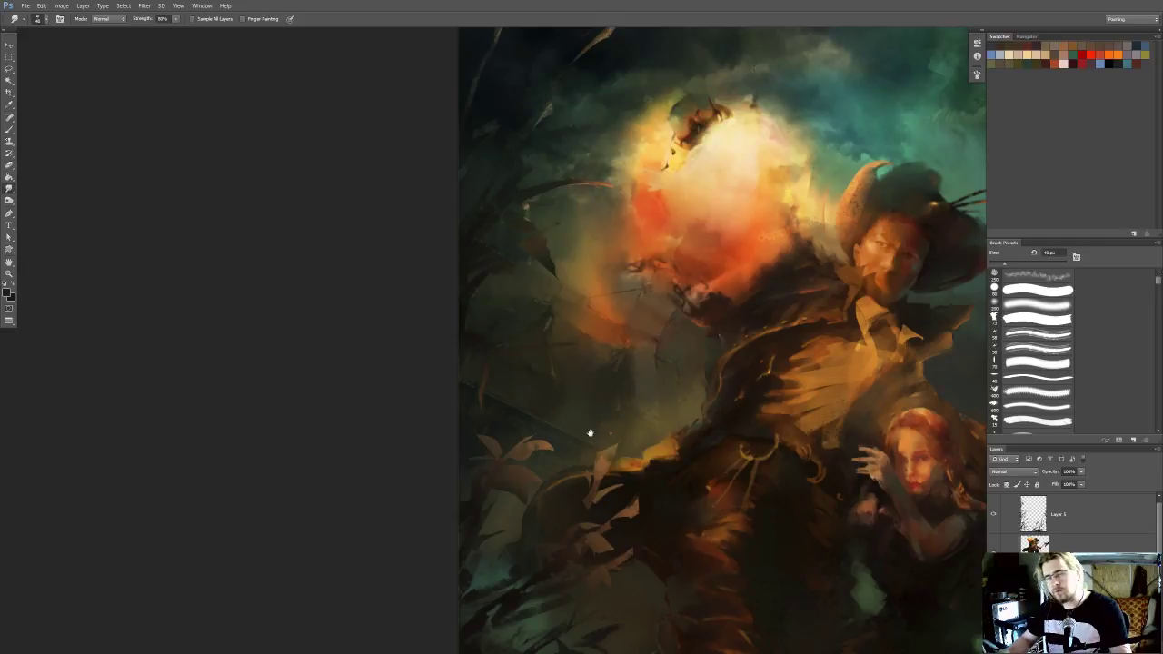
{"action": "left_click_drag", "start_coordinate": [589, 436], "coordinate": [614, 370]}
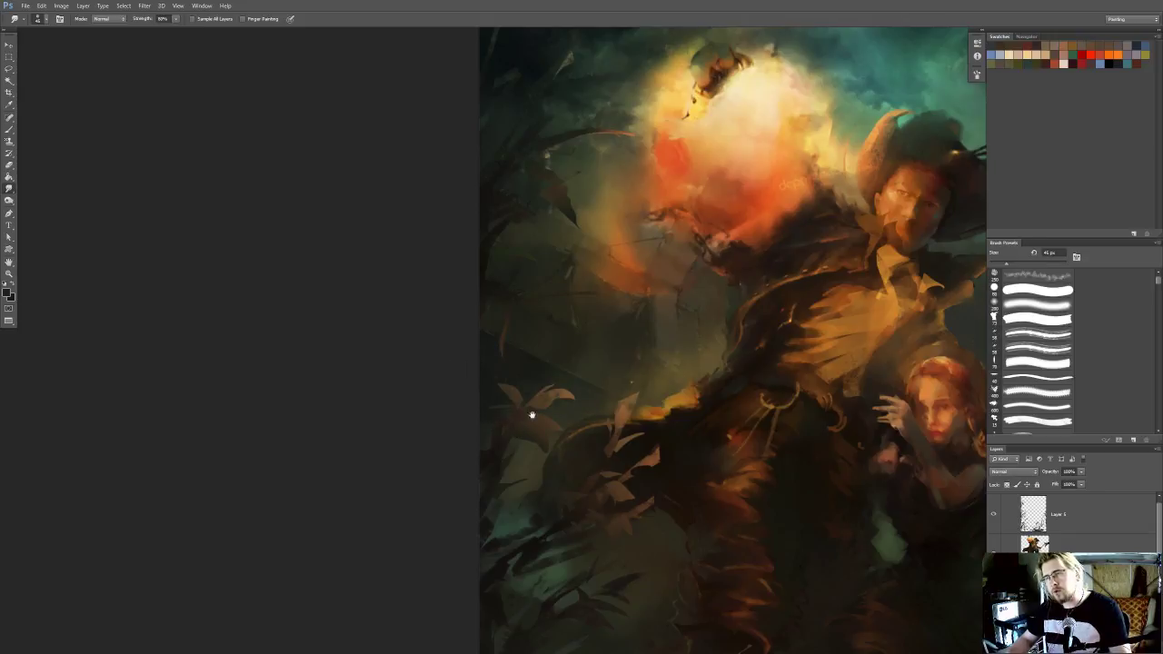
{"action": "left_click_drag", "start_coordinate": [644, 395], "coordinate": [617, 392]}
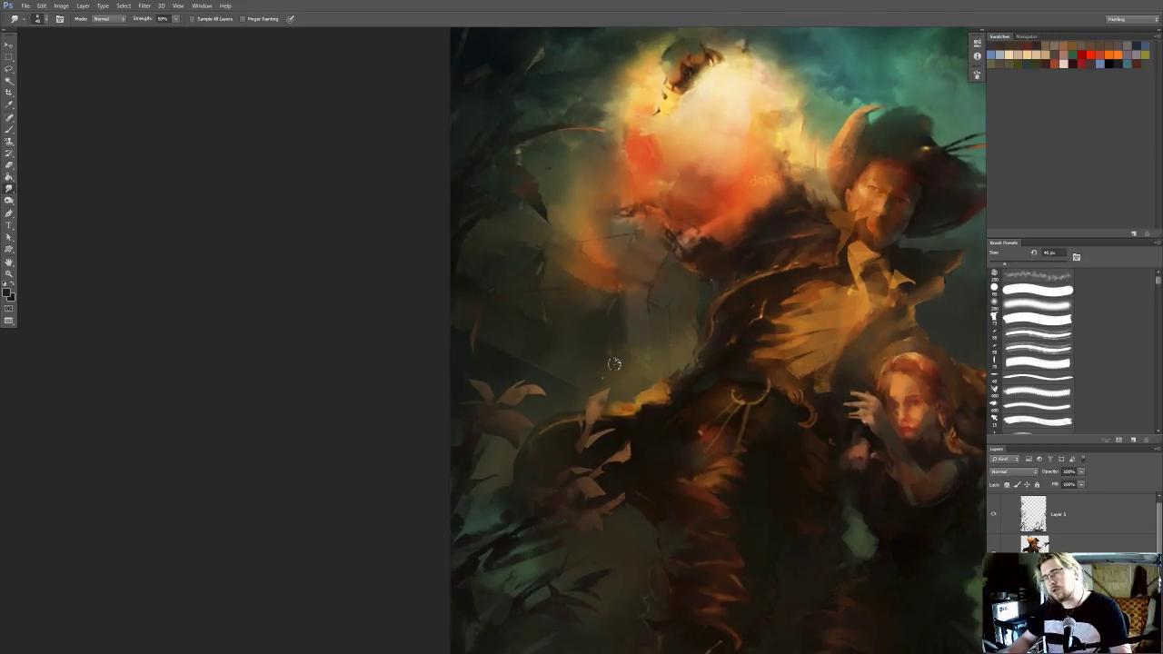
{"action": "left_click_drag", "start_coordinate": [635, 358], "coordinate": [620, 383]}
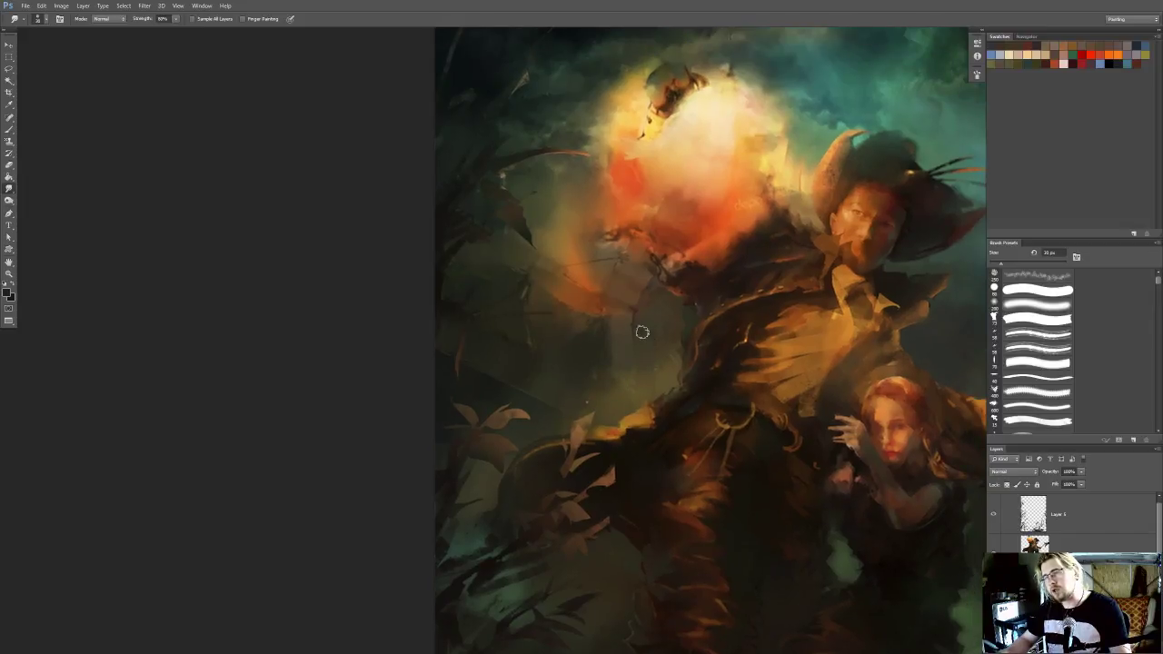
Examine the simplified background across the whole painting and up close around both figures
{"action": "key", "text": "ctrl+minus"}
{"action": "key", "text": "ctrl+minus"}
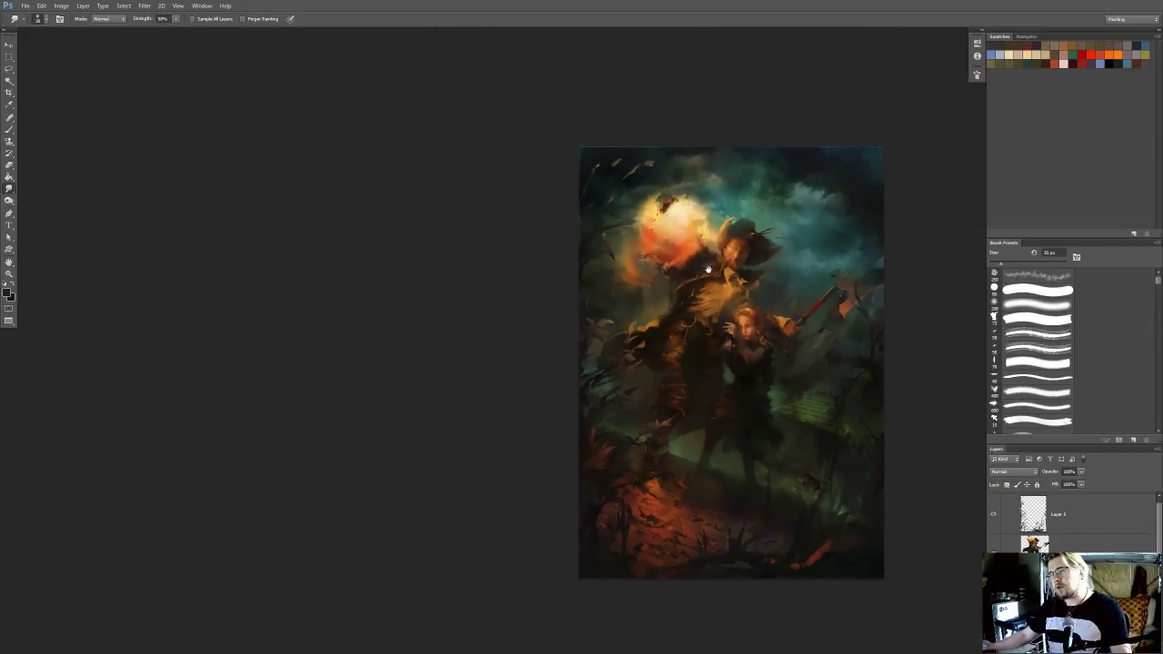
{"action": "left_click_drag", "start_coordinate": [886, 369], "coordinate": [889, 371]}
{"action": "scroll", "coordinate": [868, 372], "scroll_direction": "up", "scroll_amount": 4}
{"action": "left_click_drag", "start_coordinate": [818, 364], "coordinate": [779, 354]}
{"action": "left_click_drag", "start_coordinate": [733, 301], "coordinate": [734, 333]}
{"action": "scroll", "coordinate": [734, 336], "scroll_direction": "up", "scroll_amount": 1}
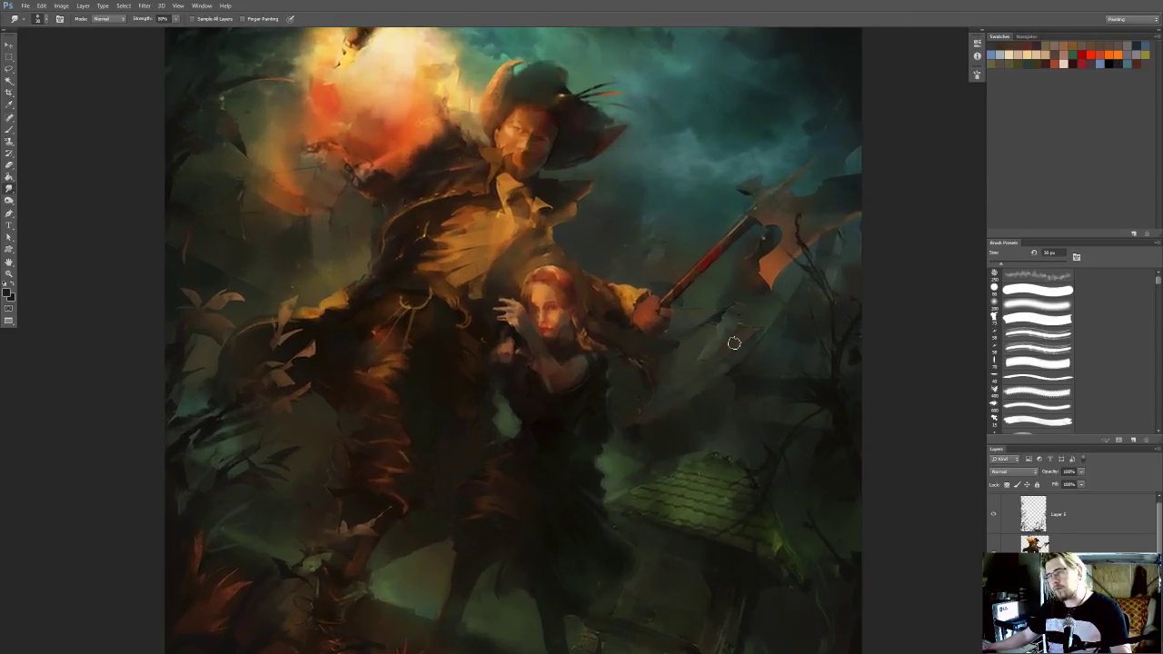
{"action": "left_click_drag", "start_coordinate": [473, 368], "coordinate": [645, 443]}
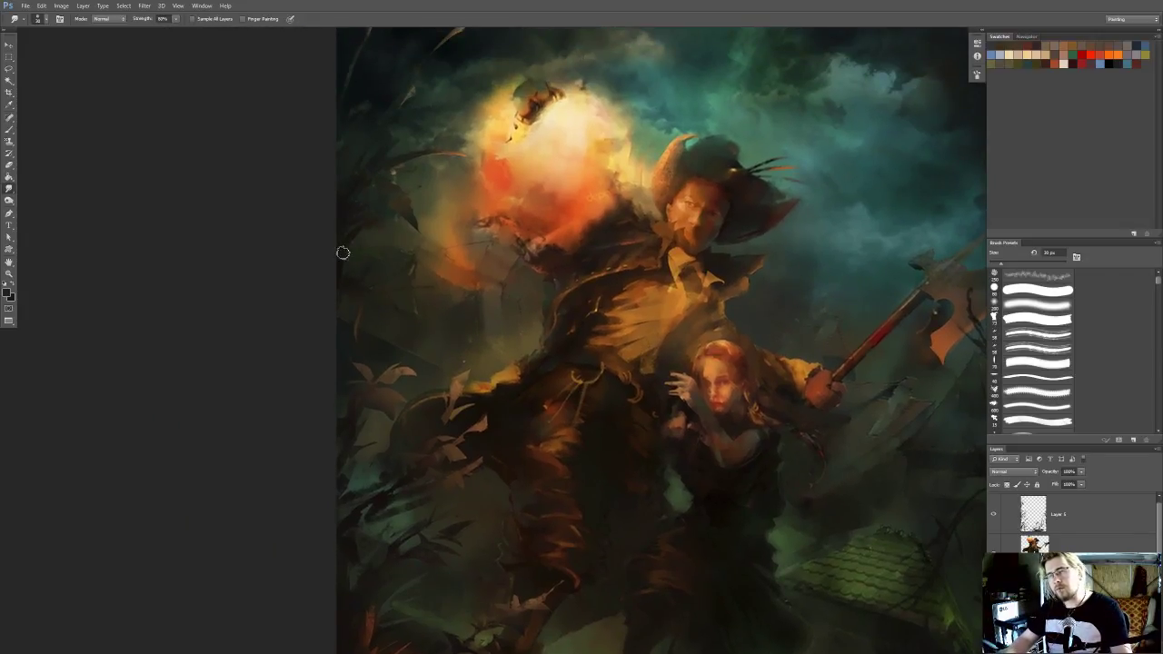
{"action": "scroll", "coordinate": [391, 250], "scroll_direction": "down", "scroll_amount": 3}
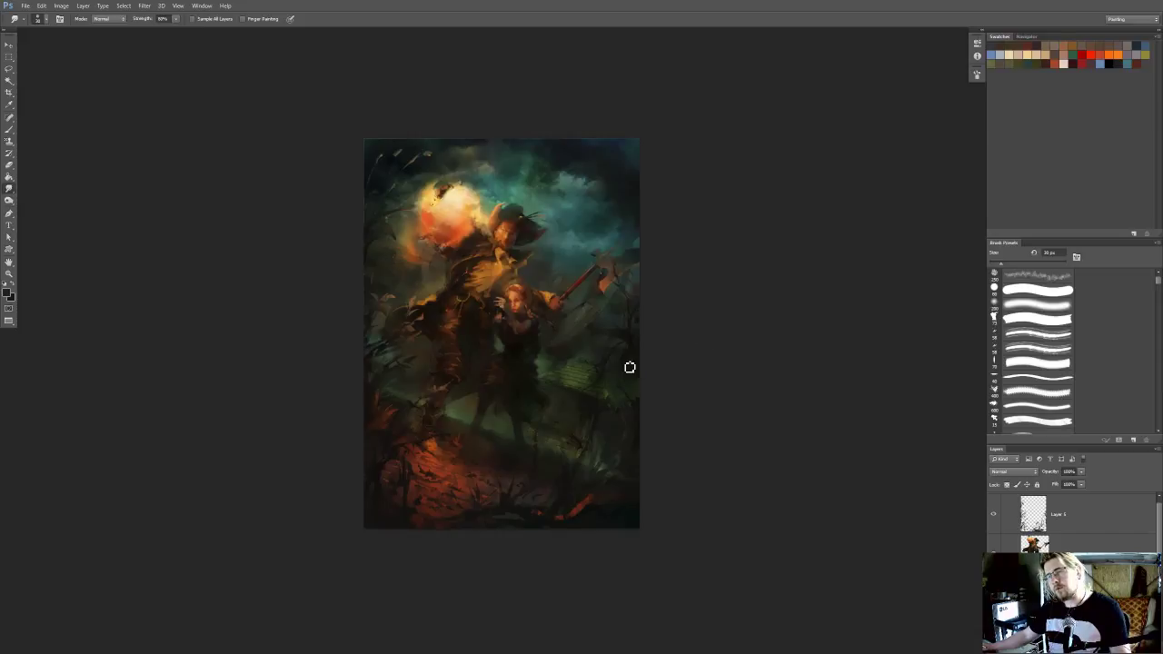
{"action": "scroll", "coordinate": [638, 365], "scroll_direction": "up", "scroll_amount": 5}
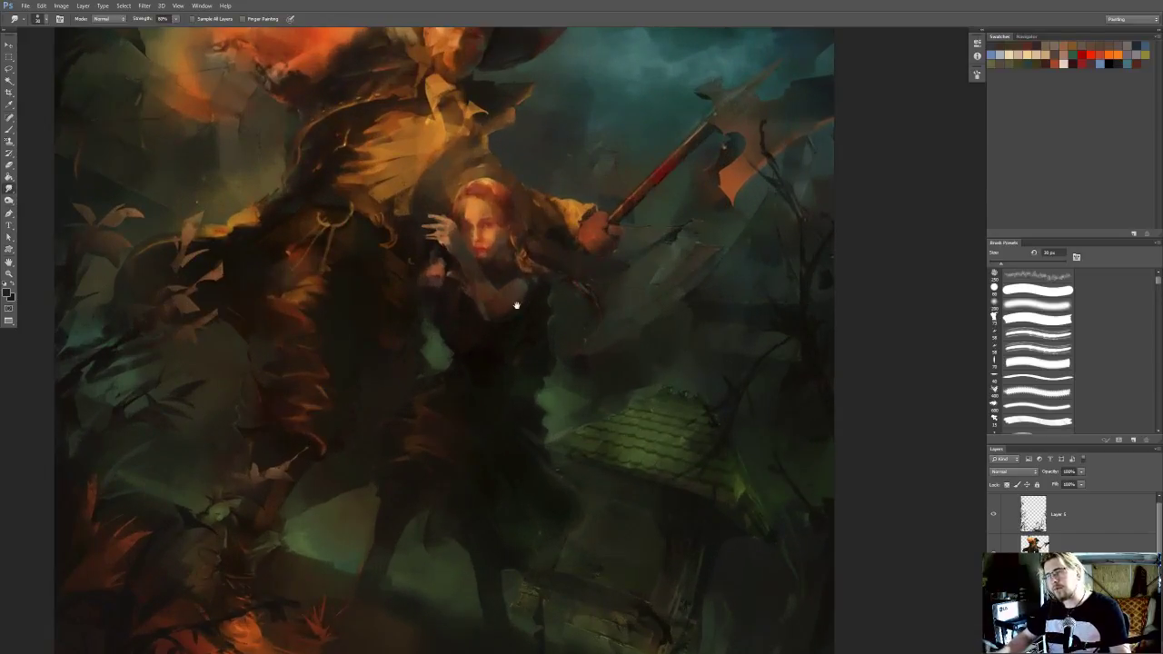
{"action": "left_click_drag", "start_coordinate": [529, 313], "coordinate": [615, 333]}
Lasso the area between the slanted roof edge and the green roof, and hide the selection outline
{"action": "key", "text": "l"}
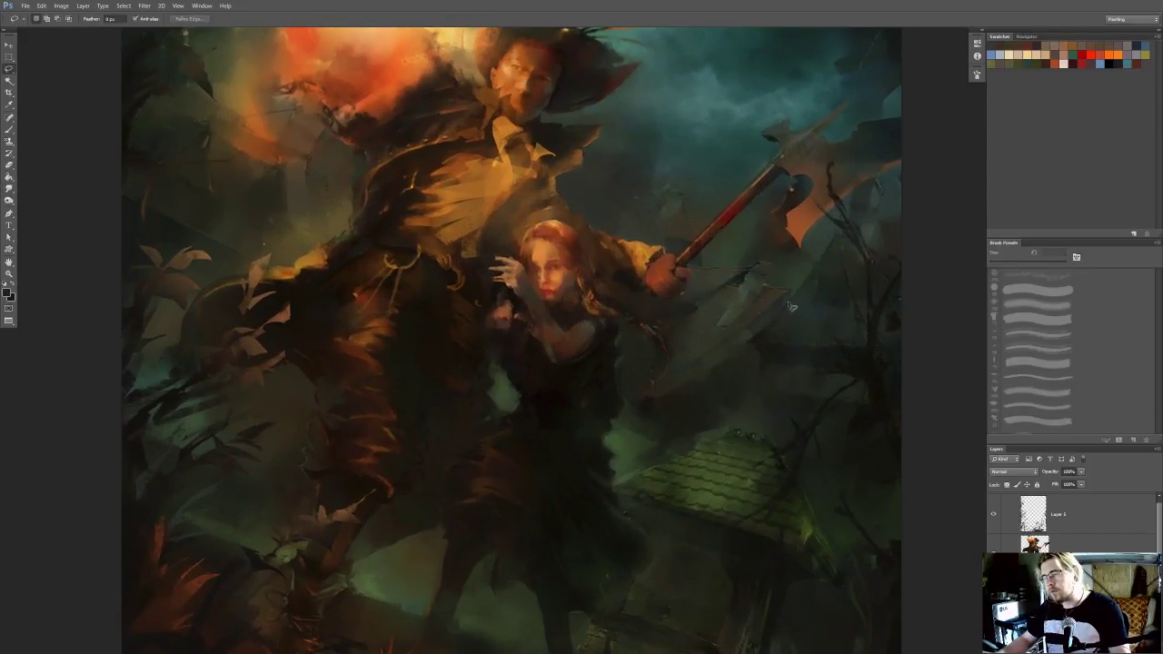
{"action": "mouse_move", "coordinate": [777, 309]}
{"action": "left_mouse_down"}
{"action": "mouse_move", "coordinate": [680, 380]}
{"action": "mouse_move", "coordinate": [629, 470]}
{"action": "mouse_move", "coordinate": [755, 436]}
{"action": "mouse_move", "coordinate": [769, 409]}
{"action": "left_mouse_up"}
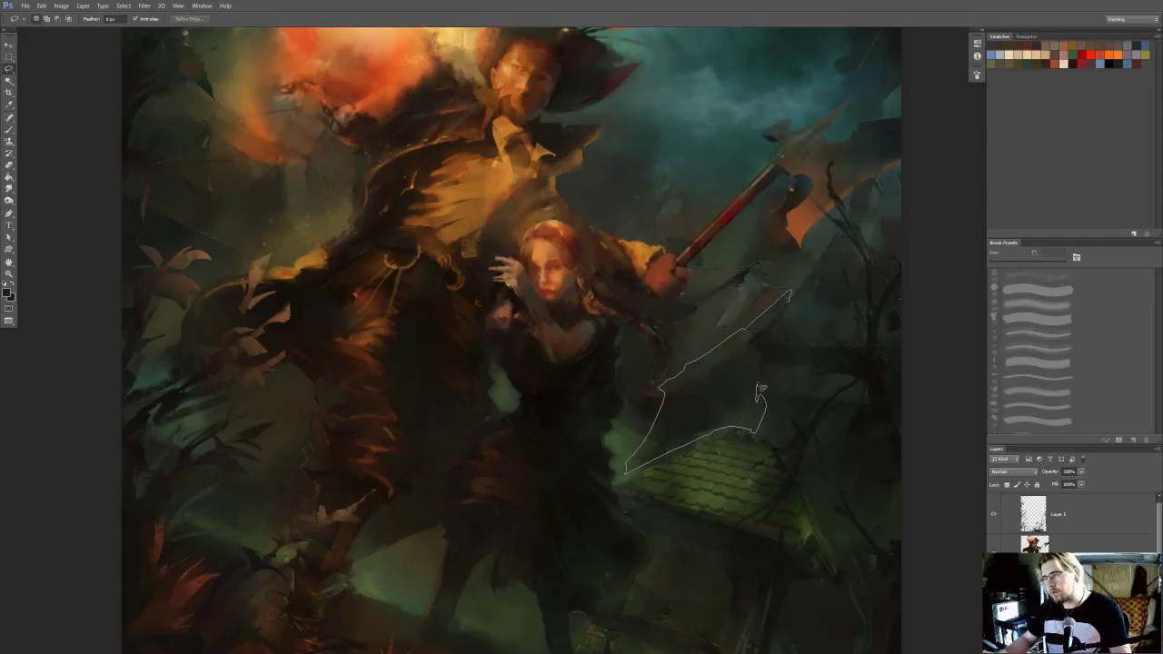
{"action": "left_click_drag", "start_coordinate": [768, 332], "coordinate": [790, 297]}
{"action": "mouse_move", "coordinate": [666, 383]}
{"action": "left_mouse_down"}
{"action": "mouse_move", "coordinate": [694, 343]}
{"action": "mouse_move", "coordinate": [651, 471]}
{"action": "left_mouse_up"}
{"action": "double_click", "coordinate": [620, 411], "text": "alt"}
{"action": "left_click_drag", "start_coordinate": [622, 380], "coordinate": [641, 387]}
{"action": "key", "text": "ctrl+h"}
{"action": "left_click_drag", "start_coordinate": [768, 300], "coordinate": [683, 351]}
Sample a dark background tone and paint inside the selection beneath the slanted roof edge, adjusting the brush size
{"action": "key", "text": "i"}
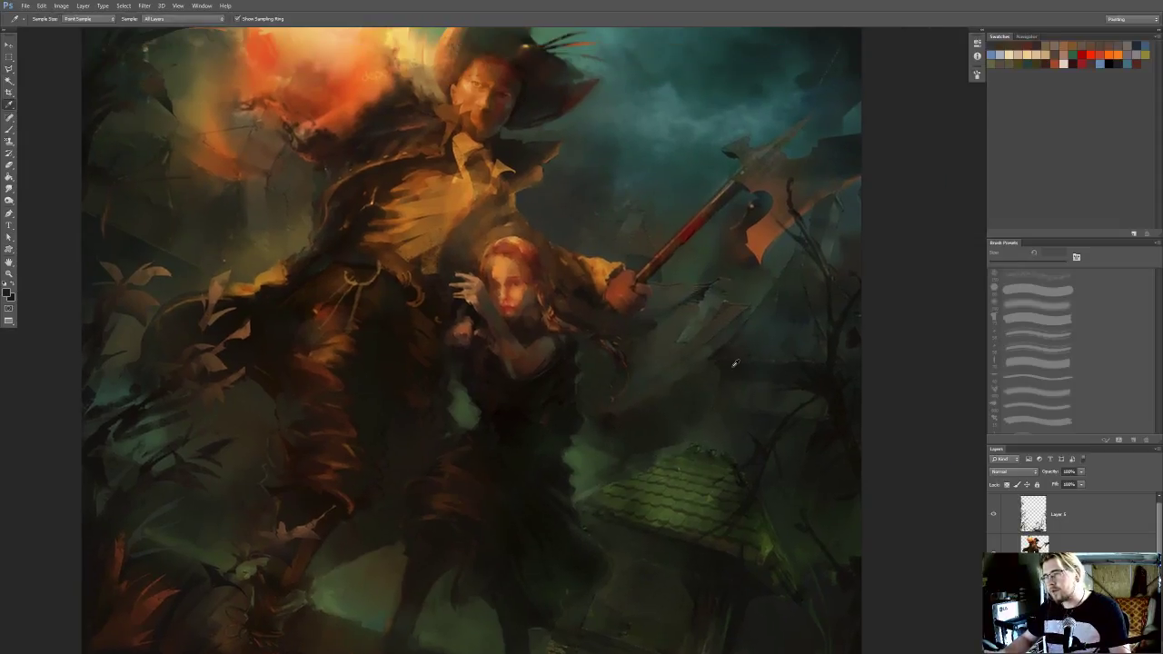
{"action": "left_click", "coordinate": [687, 384]}
{"action": "key", "text": "b"}
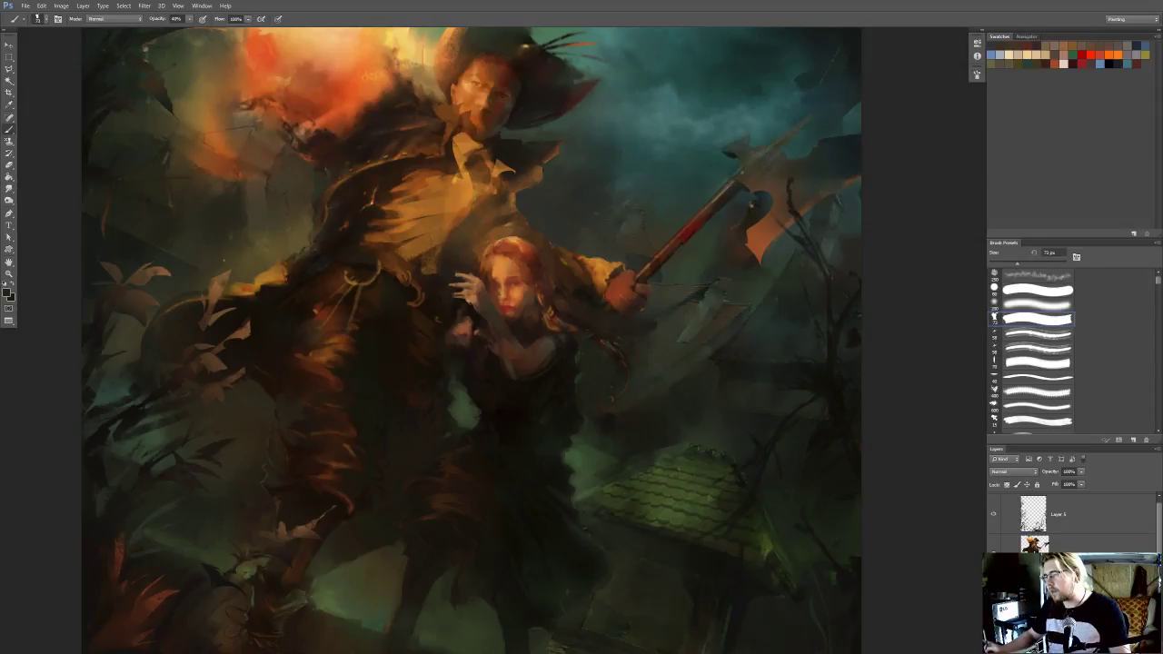
{"action": "key", "text": "bracketleft"}
{"action": "key", "text": "bracketleft"}
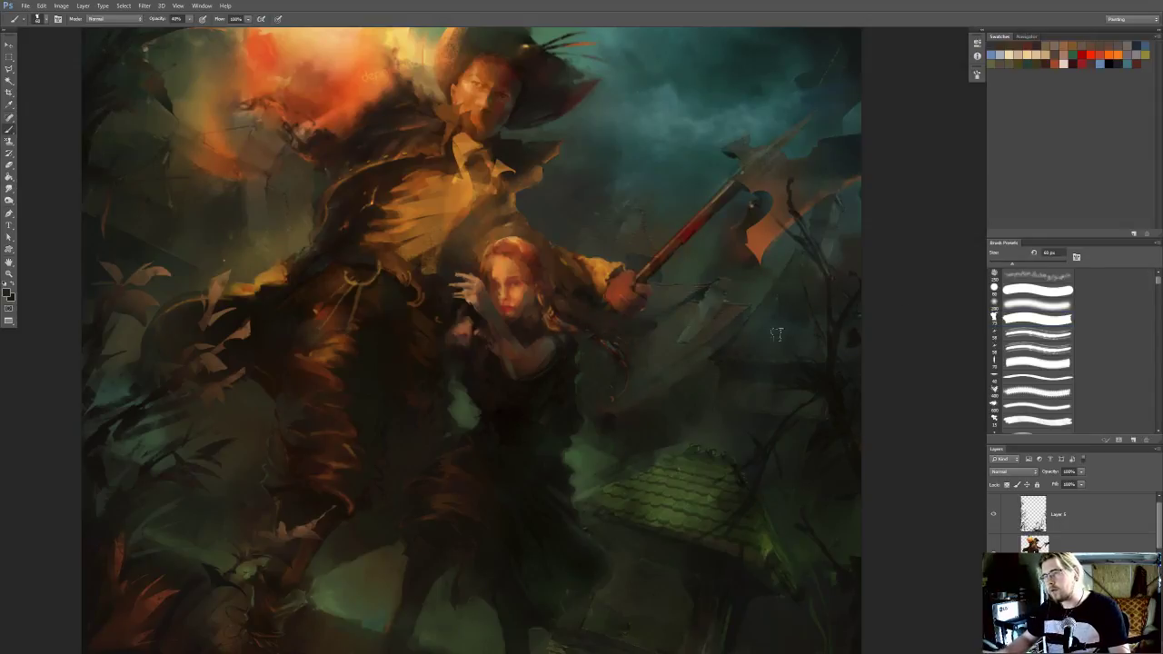
{"action": "key", "text": "bracketright"}
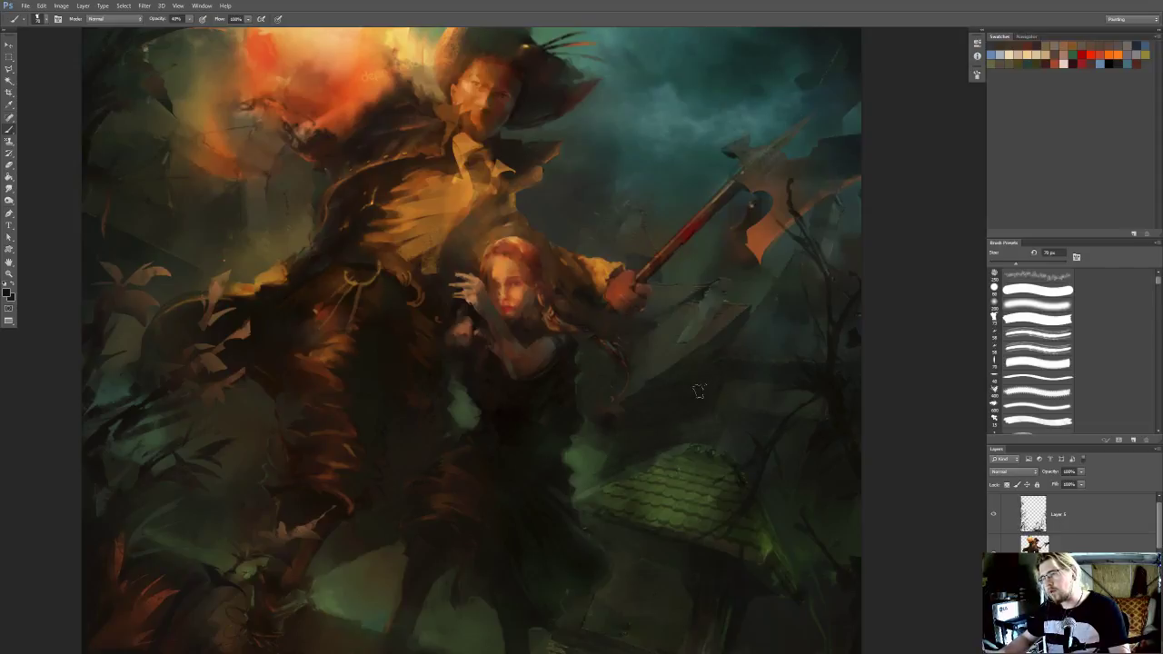
Lower the opacity of the layer with the dark paint to 64% and soften the painted area with a smaller eraser
{"action": "key", "text": "e"}
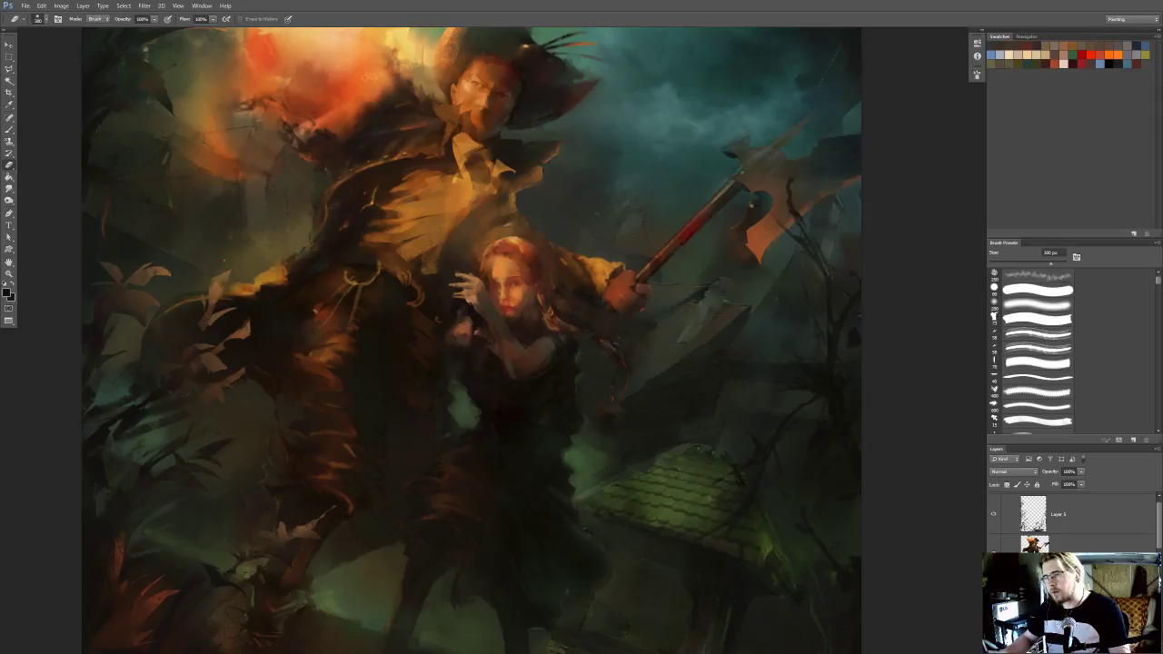
{"action": "key", "text": "bracketleft"}
{"action": "key", "text": "bracketleft"}
{"action": "key", "text": "bracketleft"}
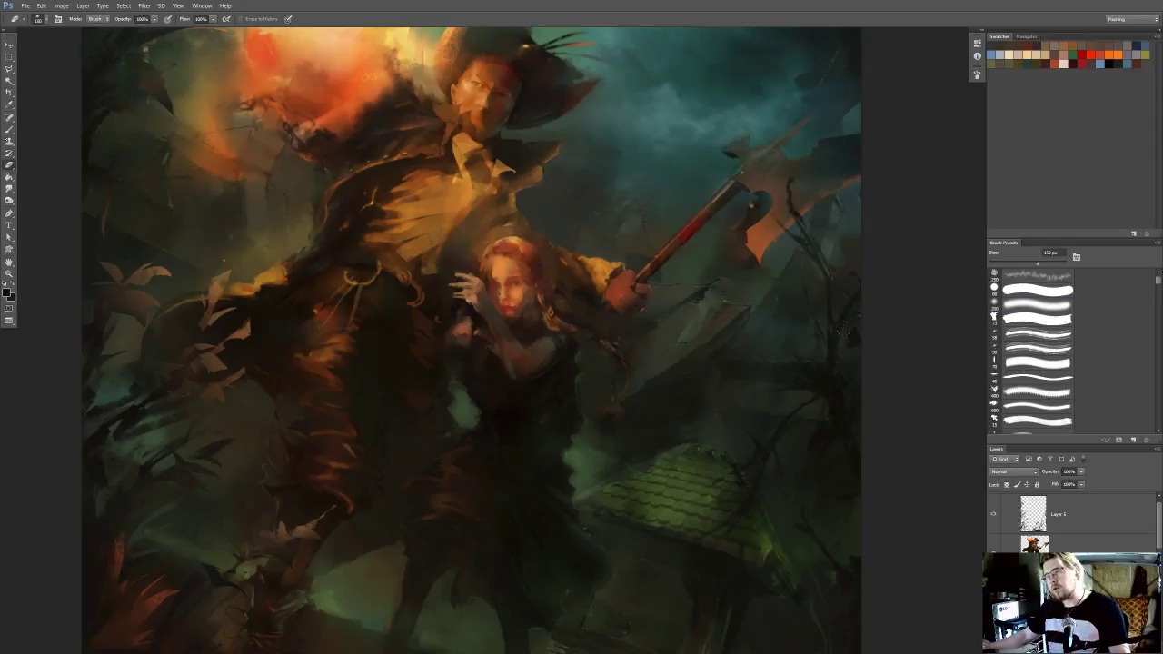
{"action": "scroll", "coordinate": [838, 329], "scroll_direction": "down", "scroll_amount": 5}
{"action": "scroll", "coordinate": [843, 347], "scroll_direction": "up", "scroll_amount": 3}
{"action": "left_click", "coordinate": [1080, 473]}
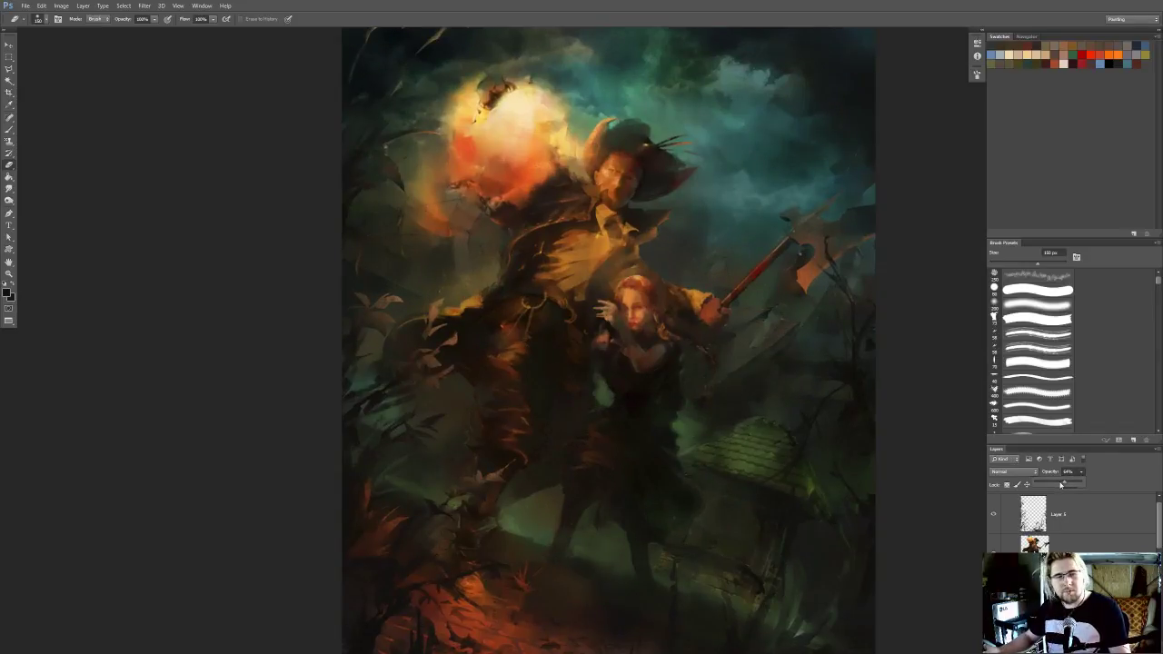
{"action": "left_click", "coordinate": [782, 453]}
{"action": "mouse_move", "coordinate": [779, 451]}
{"action": "left_mouse_down"}
{"action": "mouse_move", "coordinate": [761, 424]}
{"action": "mouse_move", "coordinate": [771, 440]}
{"action": "left_mouse_up"}
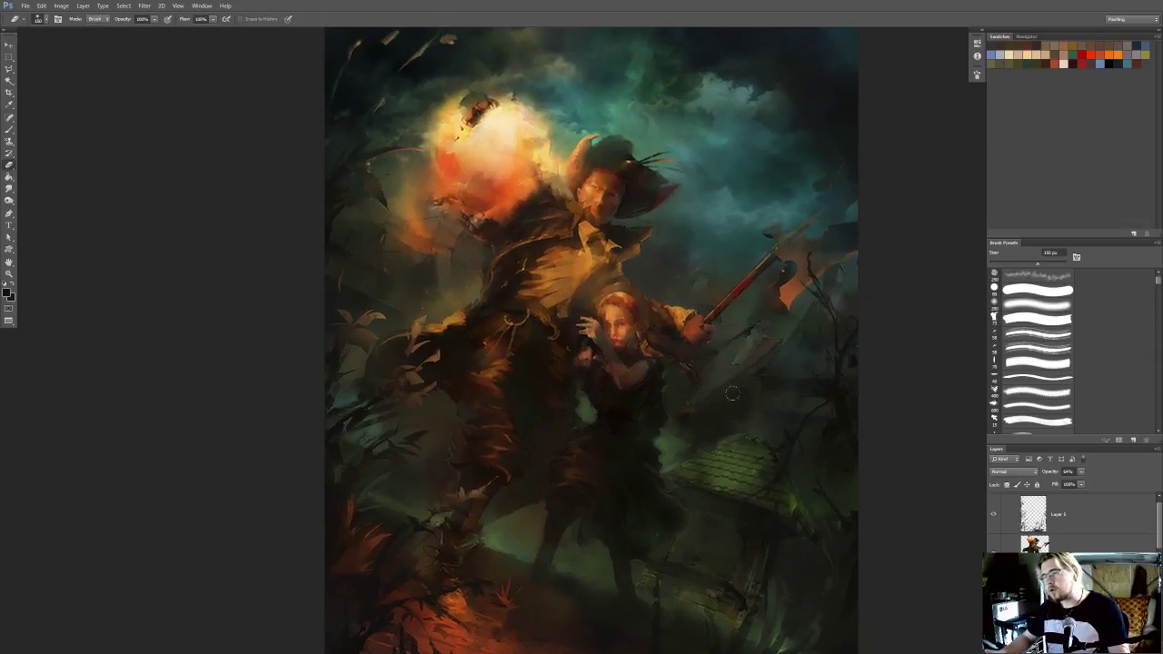
Examine the softened dark background across the whole painting and up close around the green roof
{"action": "key", "text": "r"}
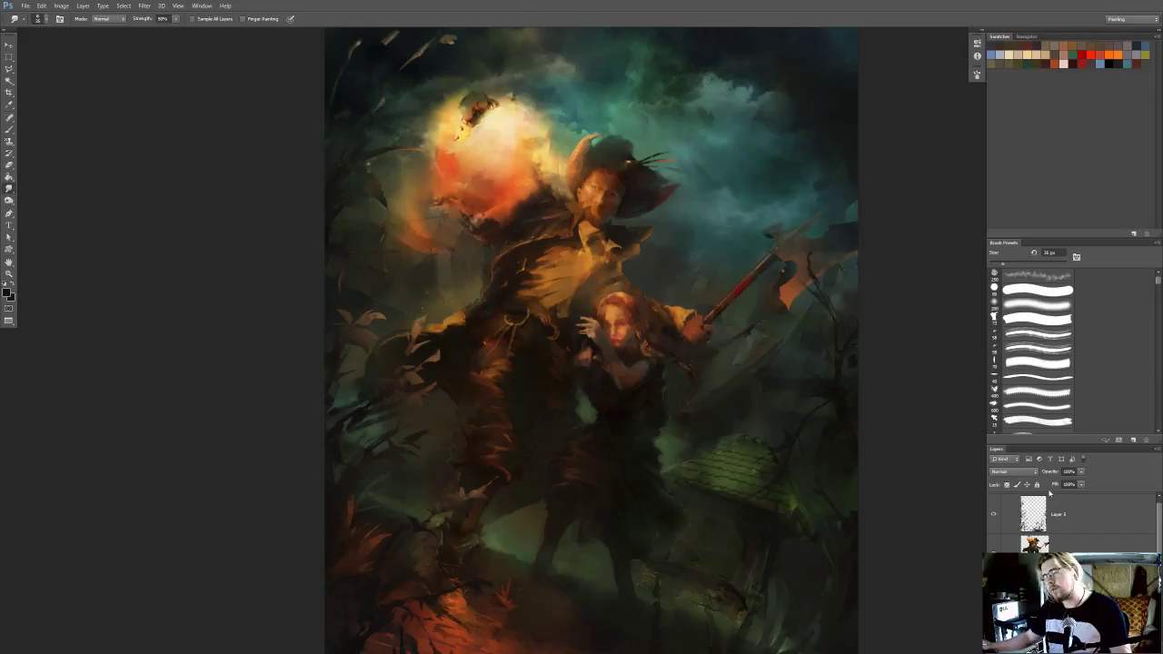
{"action": "scroll", "coordinate": [927, 391], "scroll_direction": "down", "scroll_amount": 3}
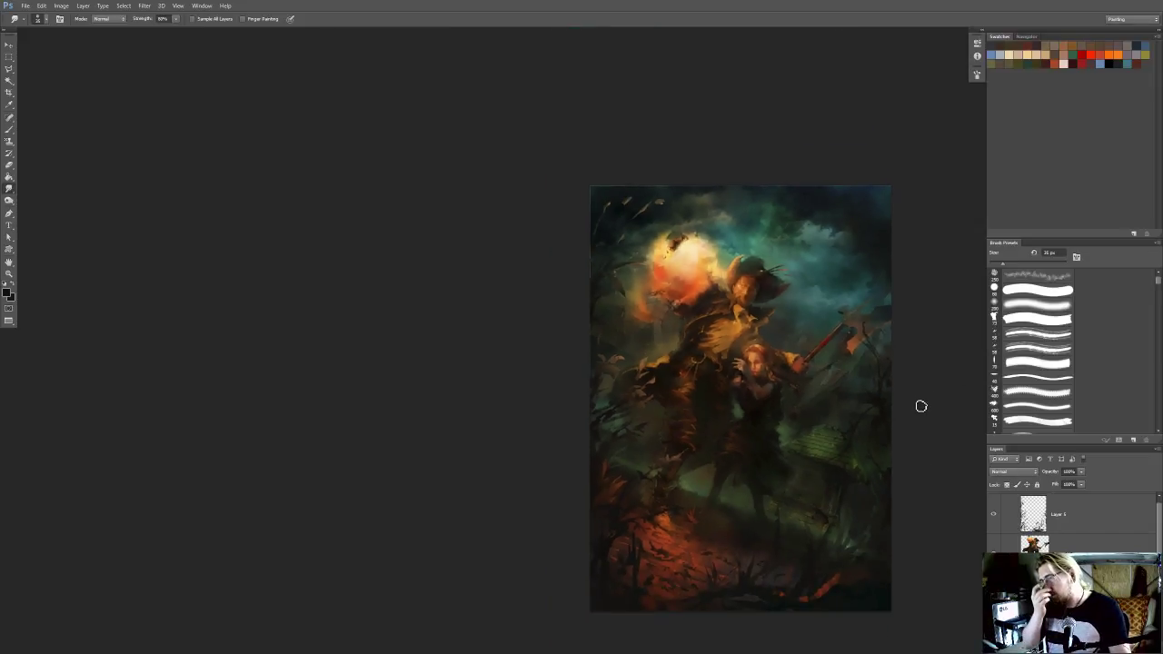
{"action": "scroll", "coordinate": [805, 455], "scroll_direction": "up", "scroll_amount": 4}
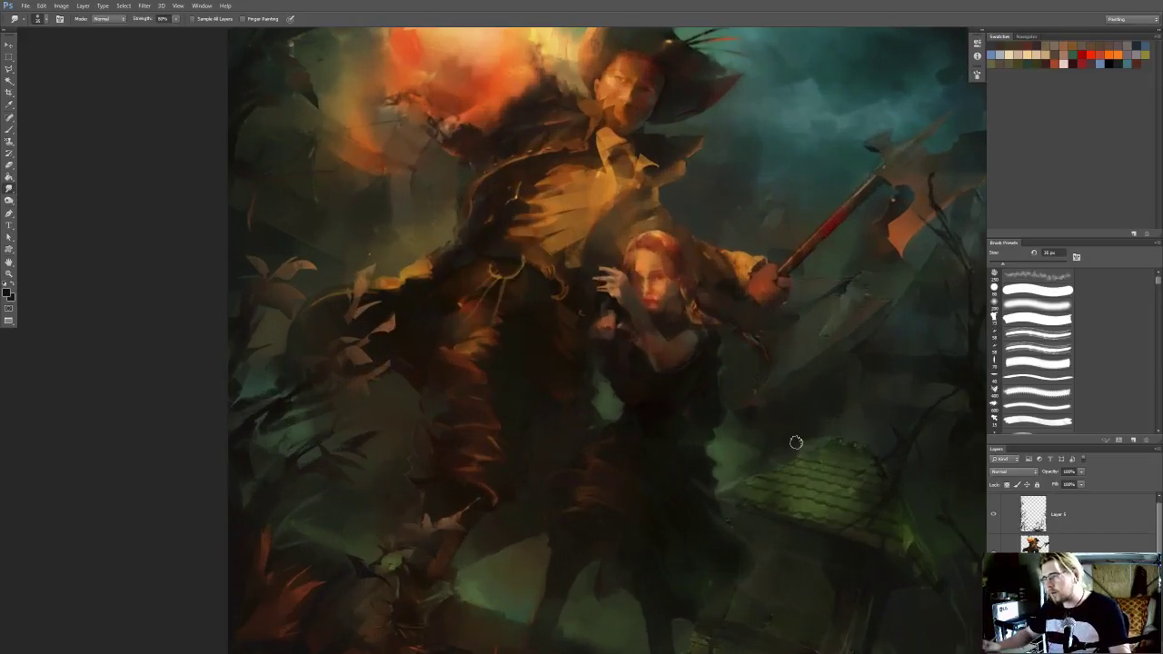
{"action": "left_click_drag", "start_coordinate": [756, 448], "coordinate": [757, 440]}
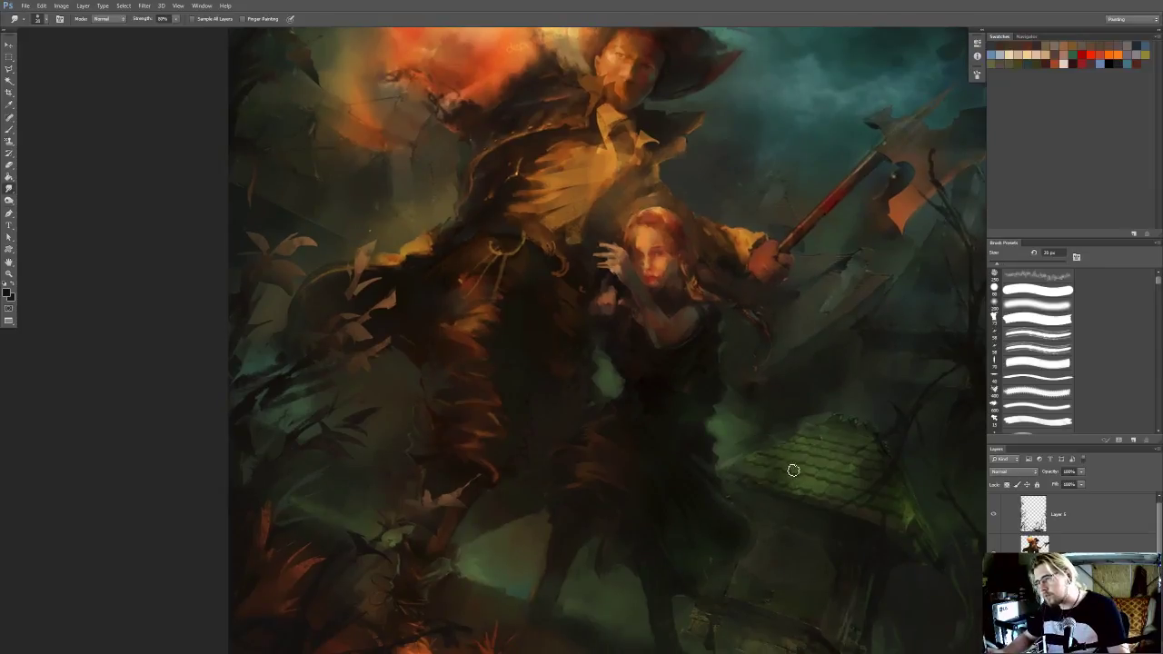
{"action": "left_click_drag", "start_coordinate": [838, 465], "coordinate": [812, 437]}
{"action": "key", "text": "l"}
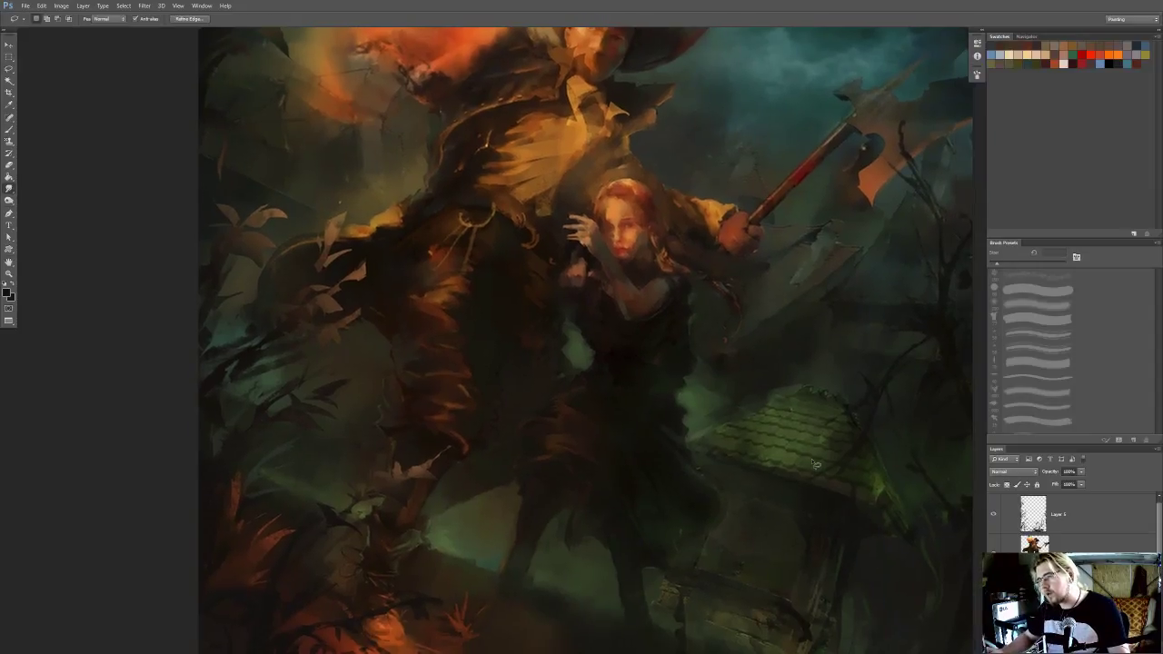
{"action": "key", "text": "r"}
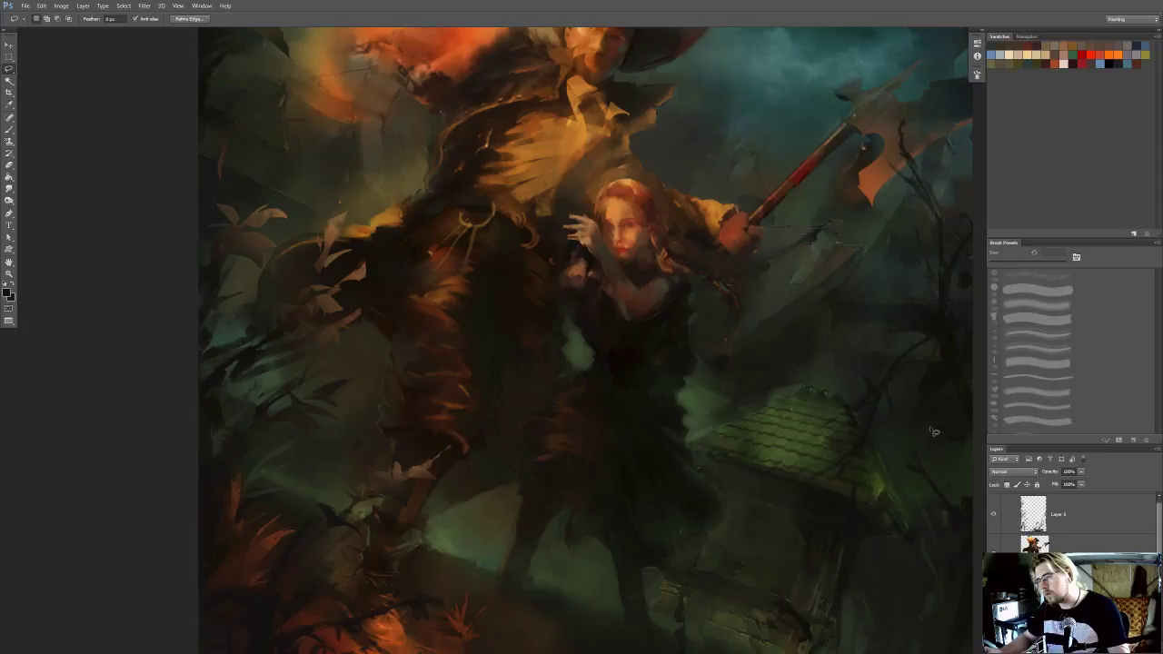
{"action": "key", "text": "r"}
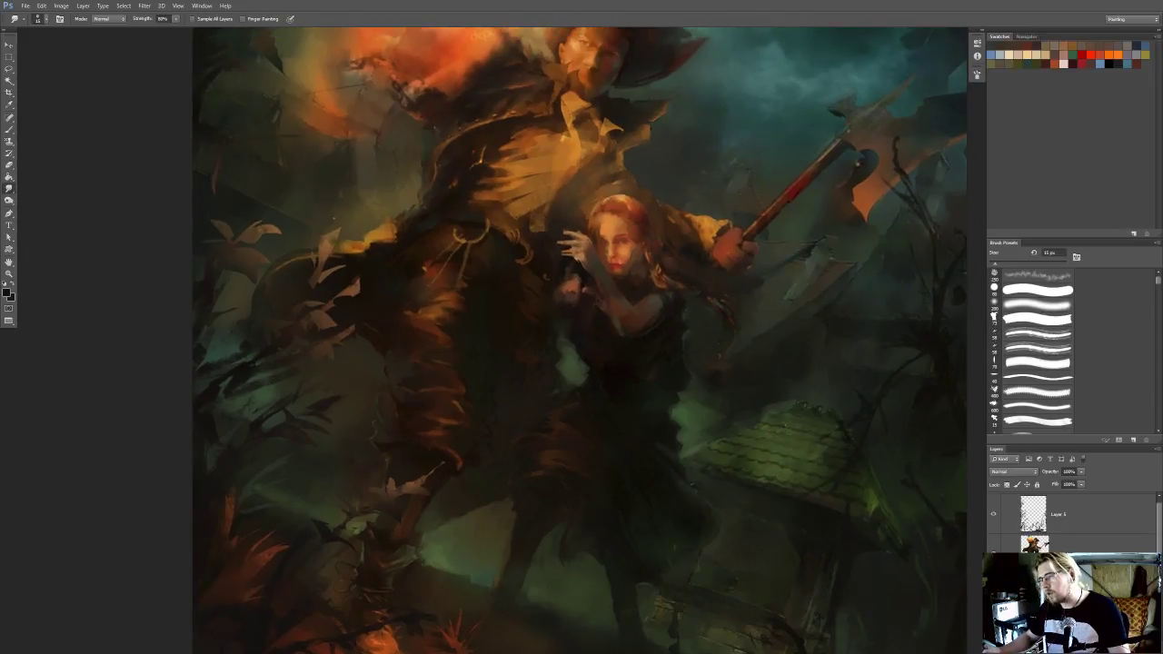
Compare the painting with and without the layers of Group 1
{"action": "left_click_drag", "start_coordinate": [1156, 533], "coordinate": [1160, 511]}
{"action": "left_click", "coordinate": [995, 498]}
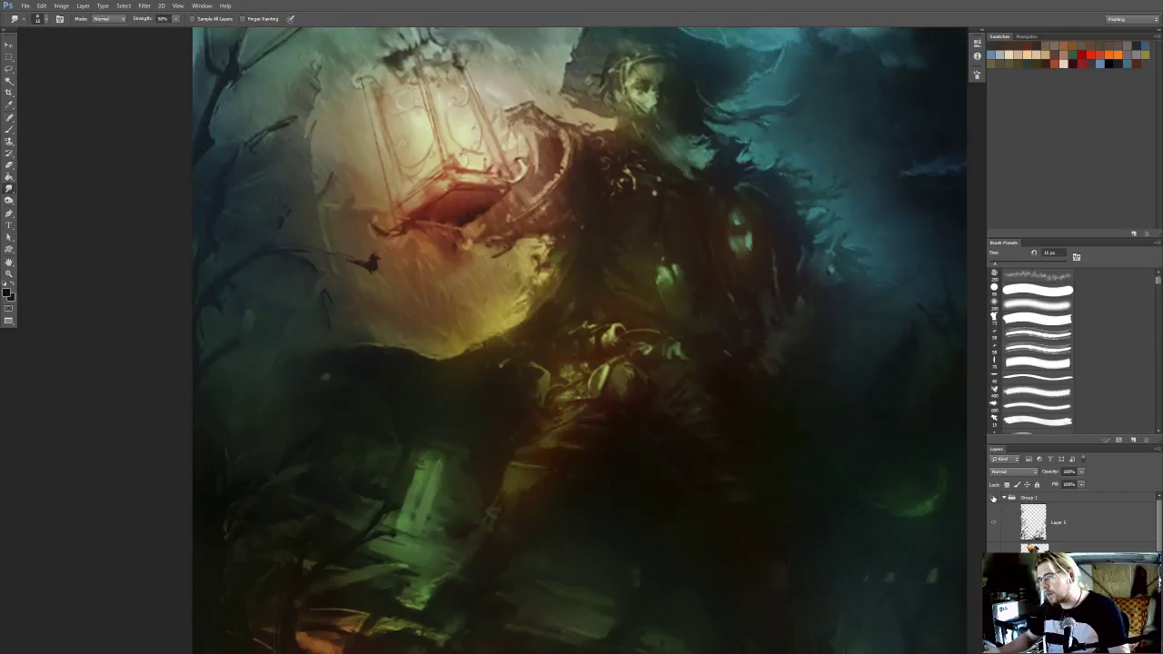
{"action": "left_click", "coordinate": [993, 498]}
{"action": "left_click_drag", "start_coordinate": [1159, 537], "coordinate": [1158, 554]}
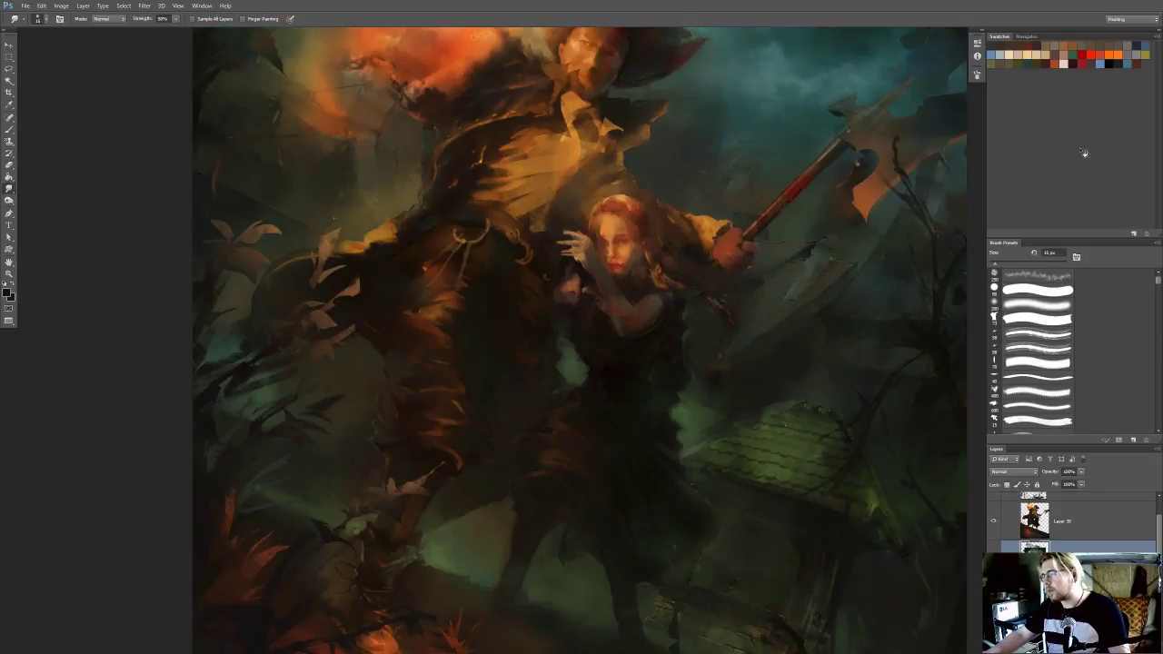
Enlarge the layer list by shrinking the swatches and brush presets areas, and toggle the visibility of Group 1 off and on
{"action": "left_click_drag", "start_coordinate": [1079, 239], "coordinate": [1079, 93]}
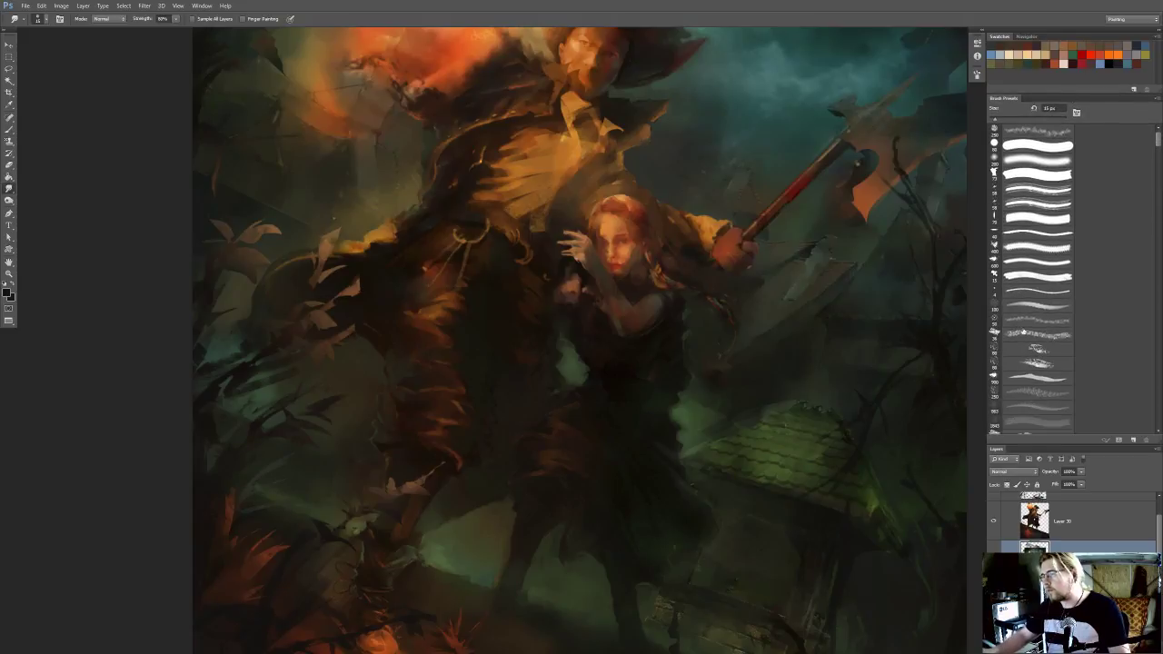
{"action": "double_click", "coordinate": [1064, 446]}
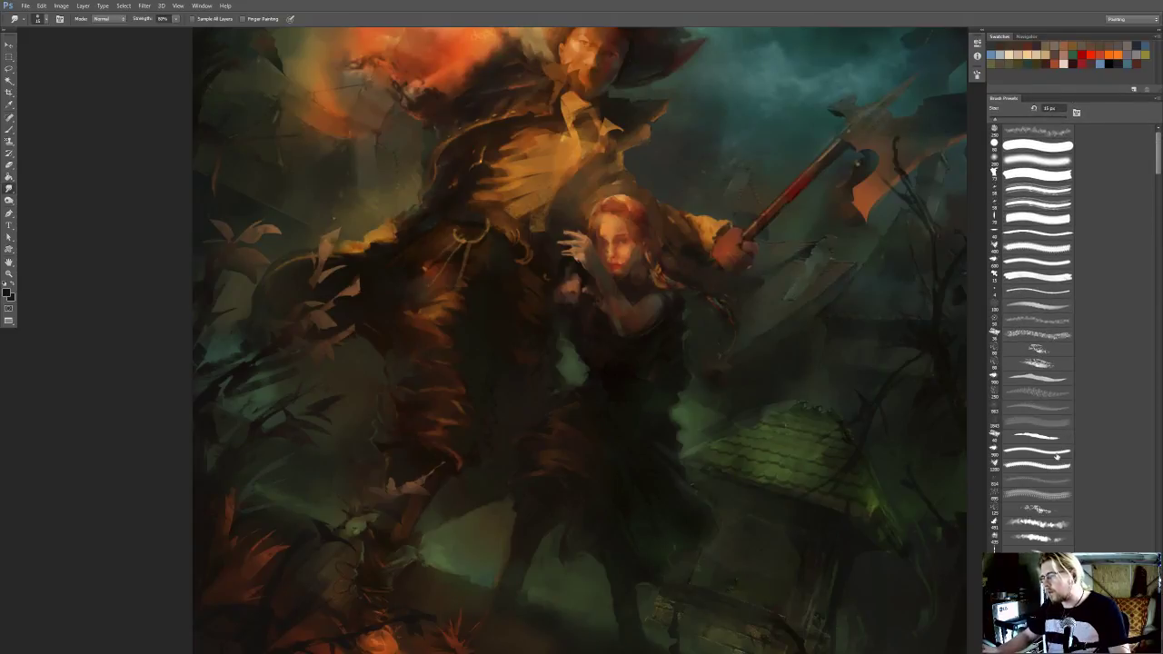
{"action": "left_click", "coordinate": [1066, 648]}
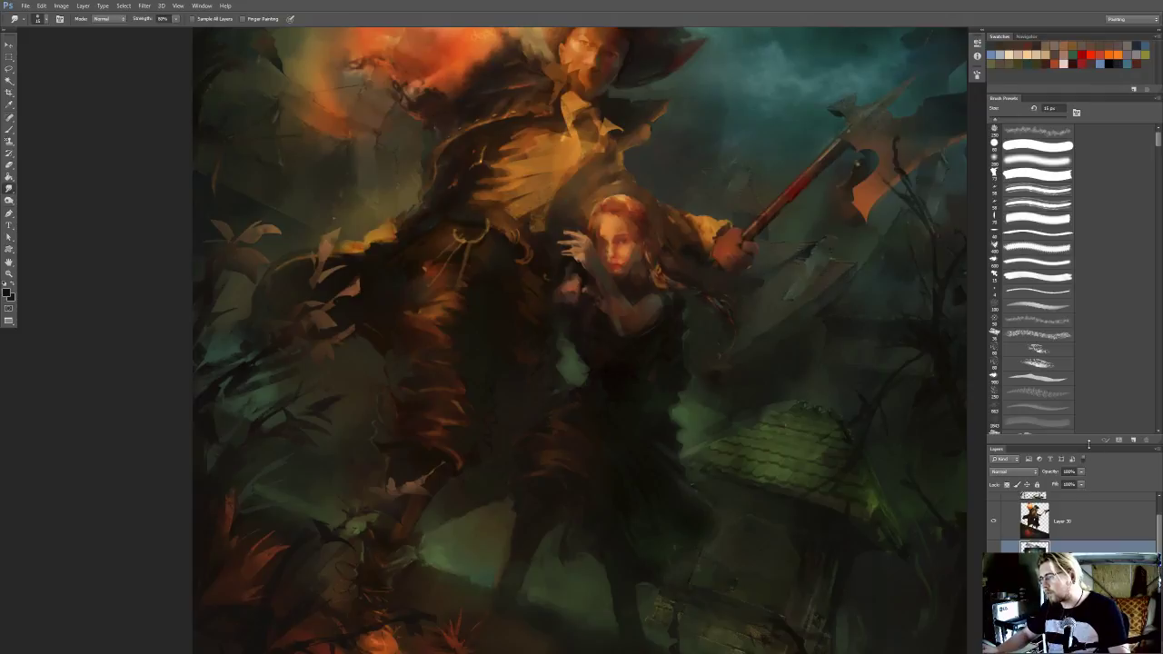
{"action": "left_click_drag", "start_coordinate": [1086, 443], "coordinate": [1086, 223]}
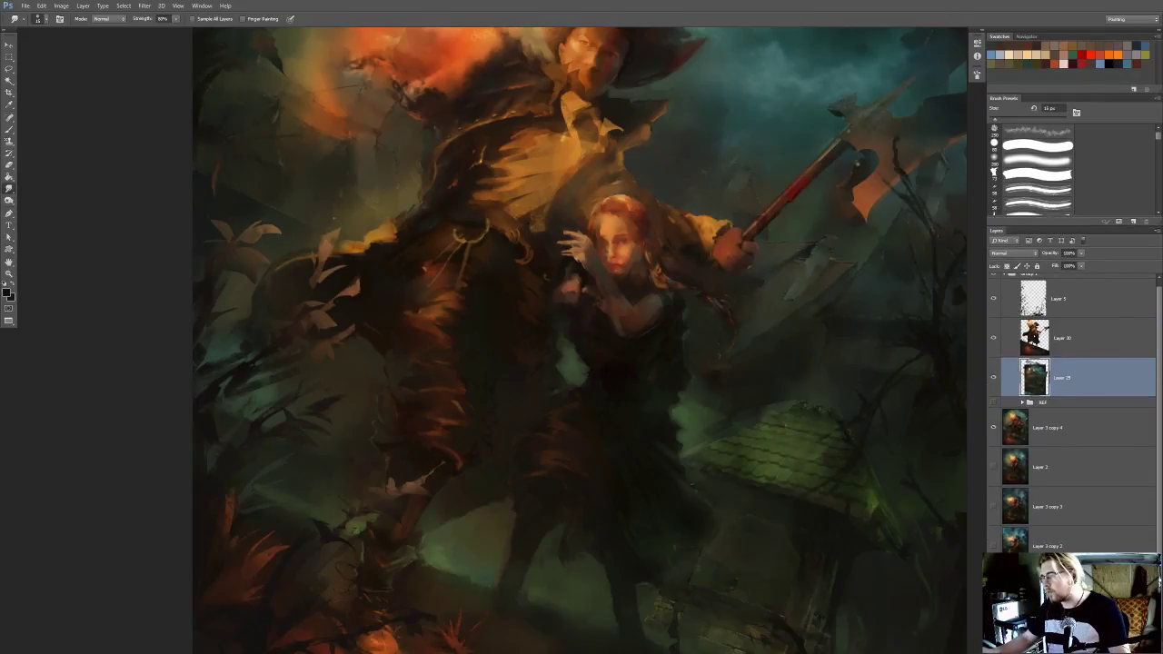
{"action": "scroll", "coordinate": [1040, 292], "scroll_direction": "up", "scroll_amount": 1}
{"action": "left_click", "coordinate": [993, 280]}
{"action": "left_click", "coordinate": [993, 280]}
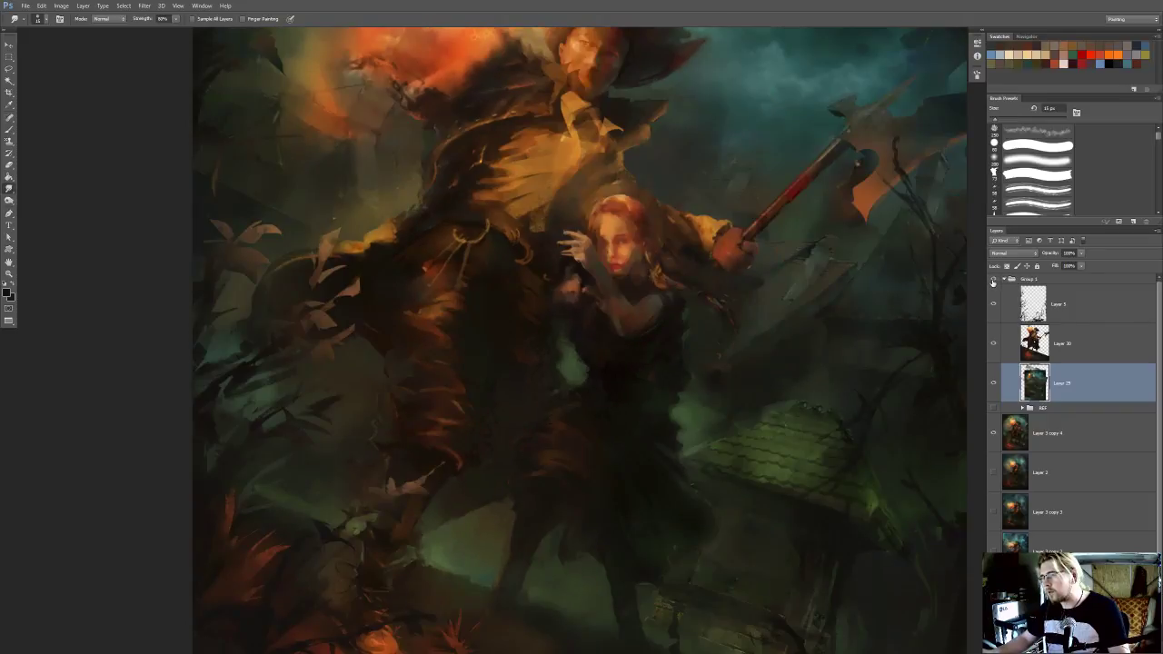
{"action": "left_click_drag", "start_coordinate": [773, 322], "coordinate": [766, 350]}
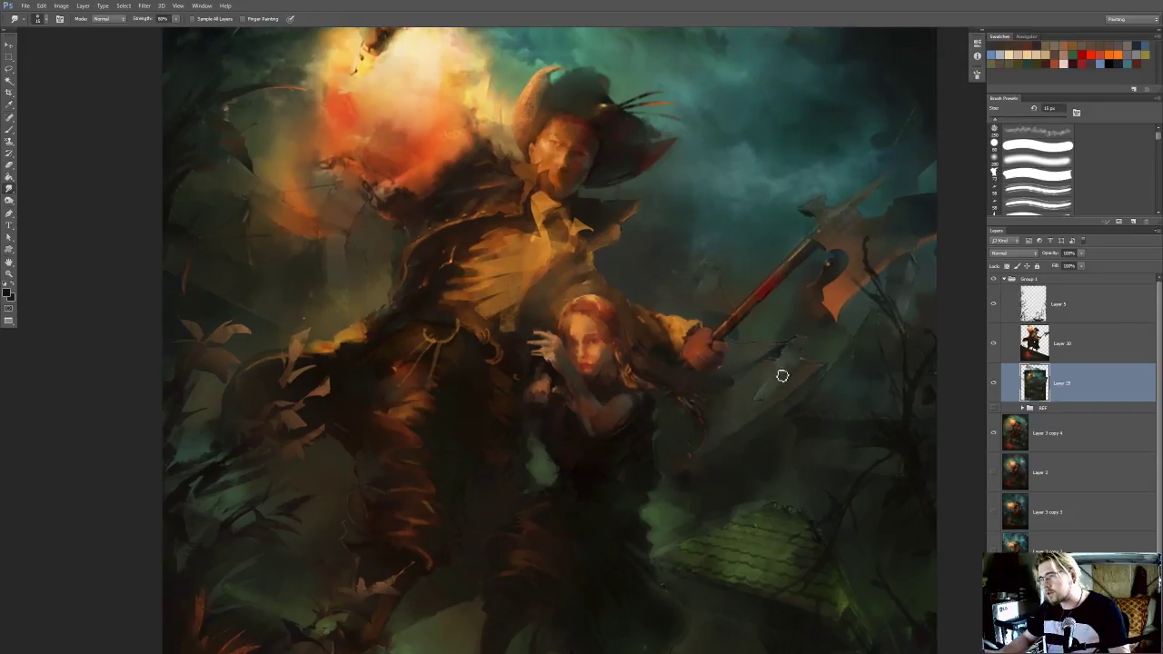
Paint over the pale highlights on the slanted roof below the axe with a smaller brush
{"action": "key", "text": "o"}
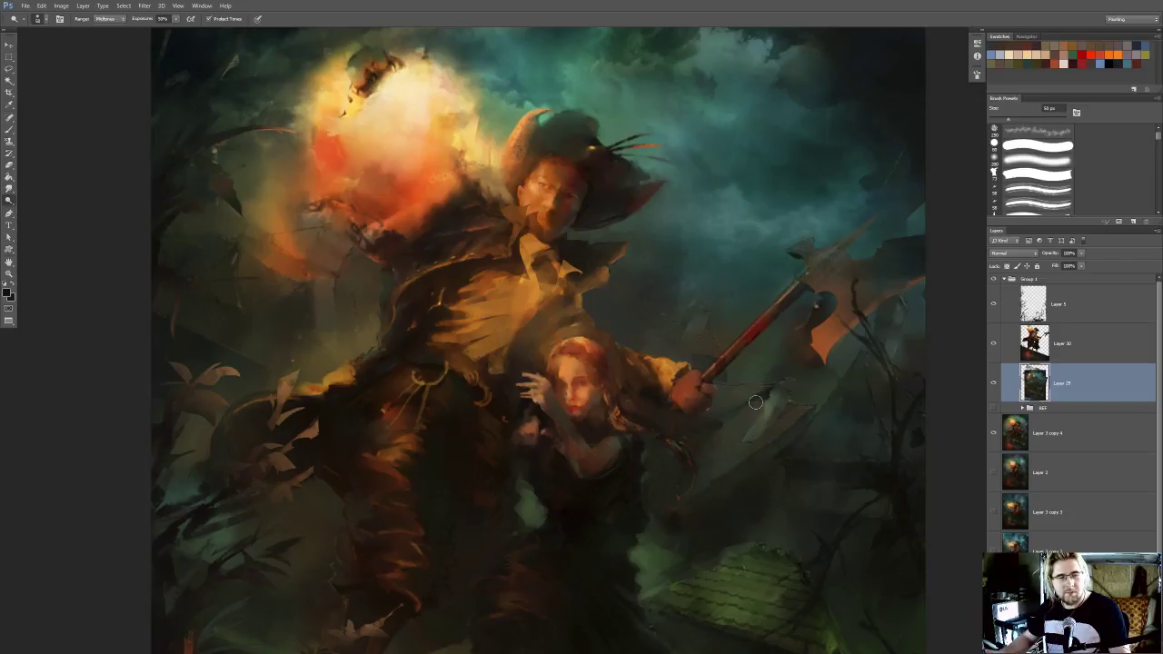
{"action": "key", "text": "i"}
{"action": "key", "text": "b"}
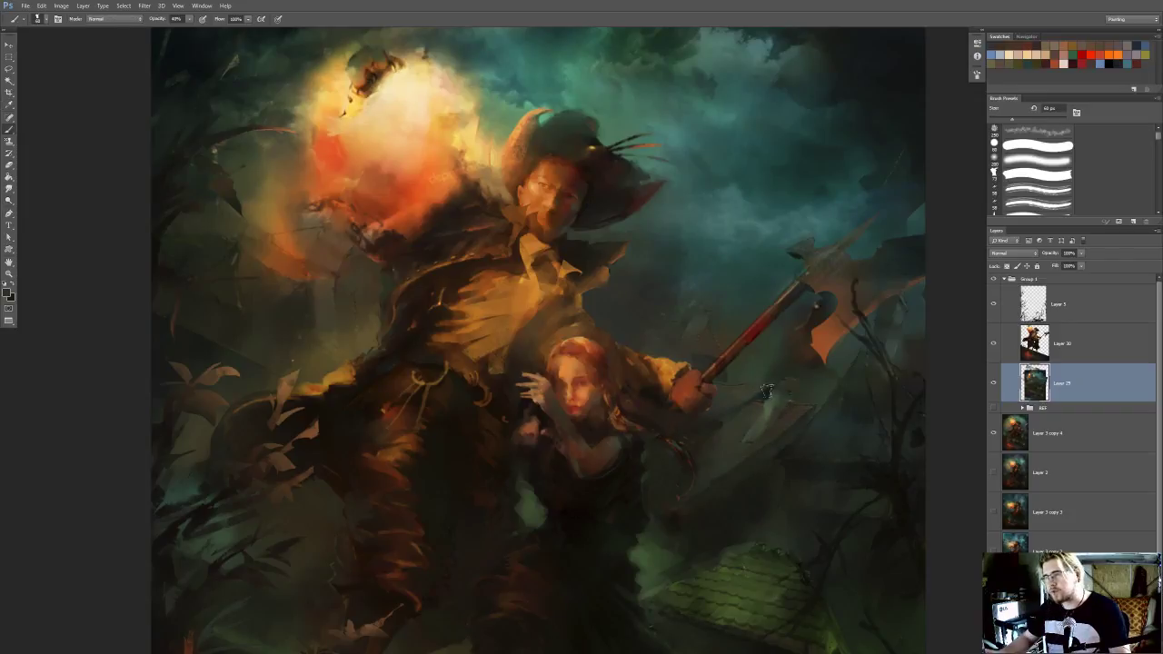
{"action": "key", "text": "["}
{"action": "key", "text": "["}
{"action": "key", "text": "["}
{"action": "key", "text": "["}
{"action": "key", "text": "["}
{"action": "key", "text": "["}
{"action": "key", "text": "["}
{"action": "key", "text": "["}
{"action": "mouse_move", "coordinate": [797, 397]}
{"action": "left_mouse_down"}
{"action": "mouse_move", "coordinate": [772, 403]}
{"action": "mouse_move", "coordinate": [754, 448]}
{"action": "left_mouse_up"}
Smudge the slanted roof below the axe and undo the last smudge stroke
{"action": "key", "text": "r"}
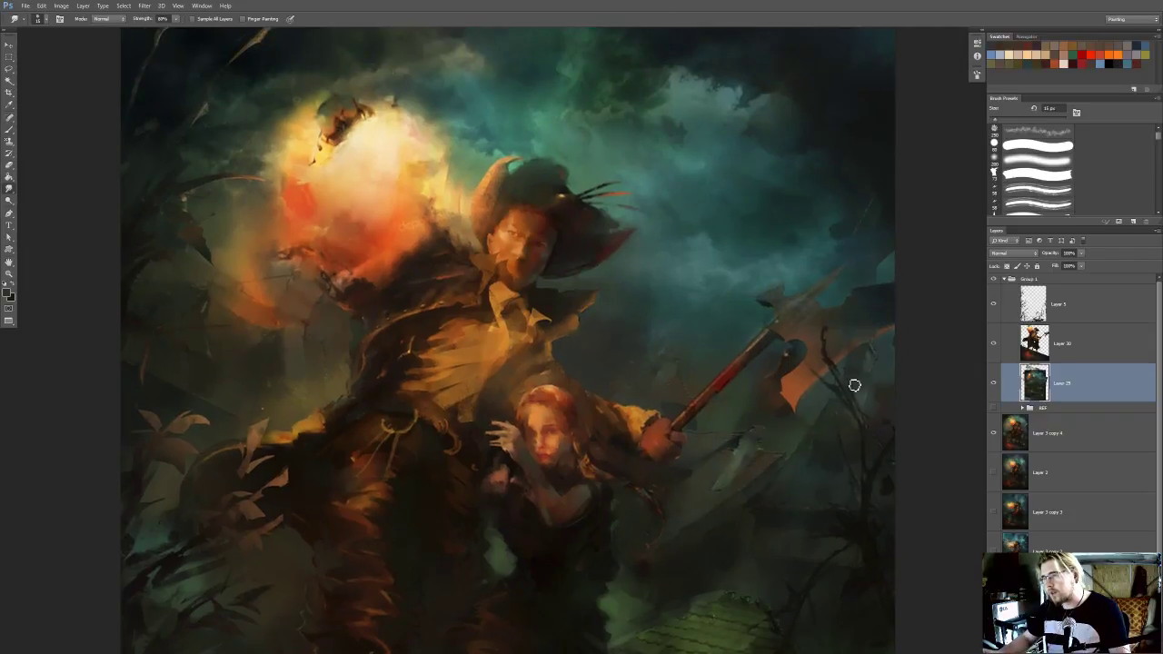
{"action": "left_click_drag", "start_coordinate": [837, 430], "coordinate": [882, 330]}
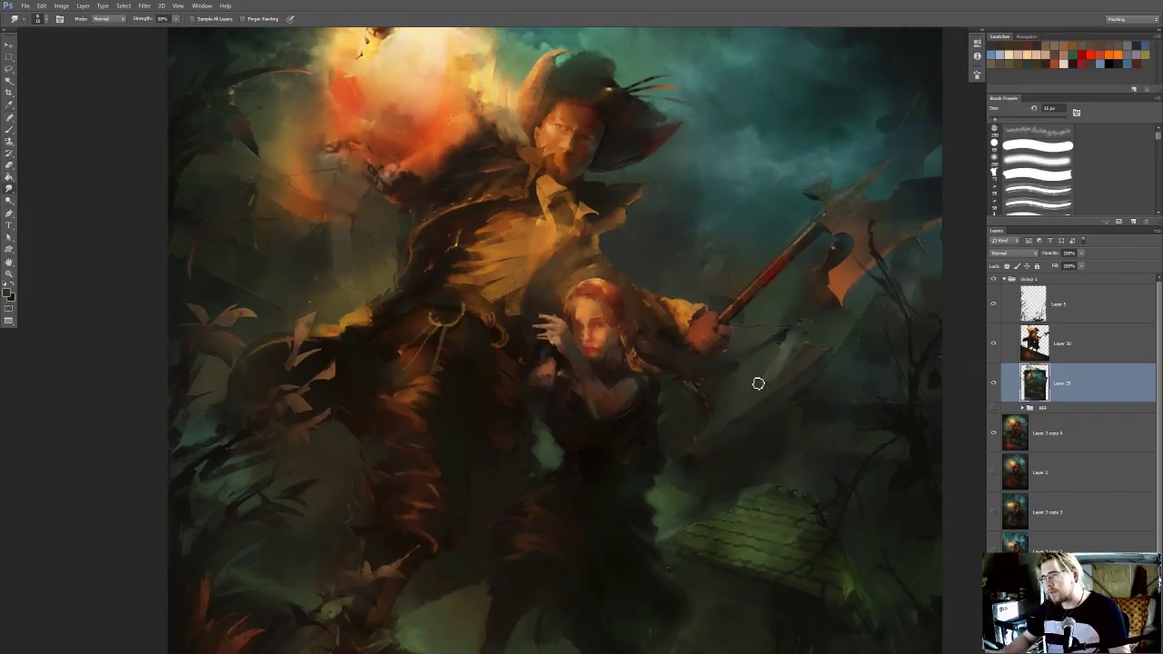
{"action": "mouse_move", "coordinate": [791, 329]}
{"action": "left_mouse_down"}
{"action": "mouse_move", "coordinate": [781, 343]}
{"action": "mouse_move", "coordinate": [795, 318]}
{"action": "left_mouse_up"}
{"action": "left_click_drag", "start_coordinate": [721, 438], "coordinate": [737, 416]}
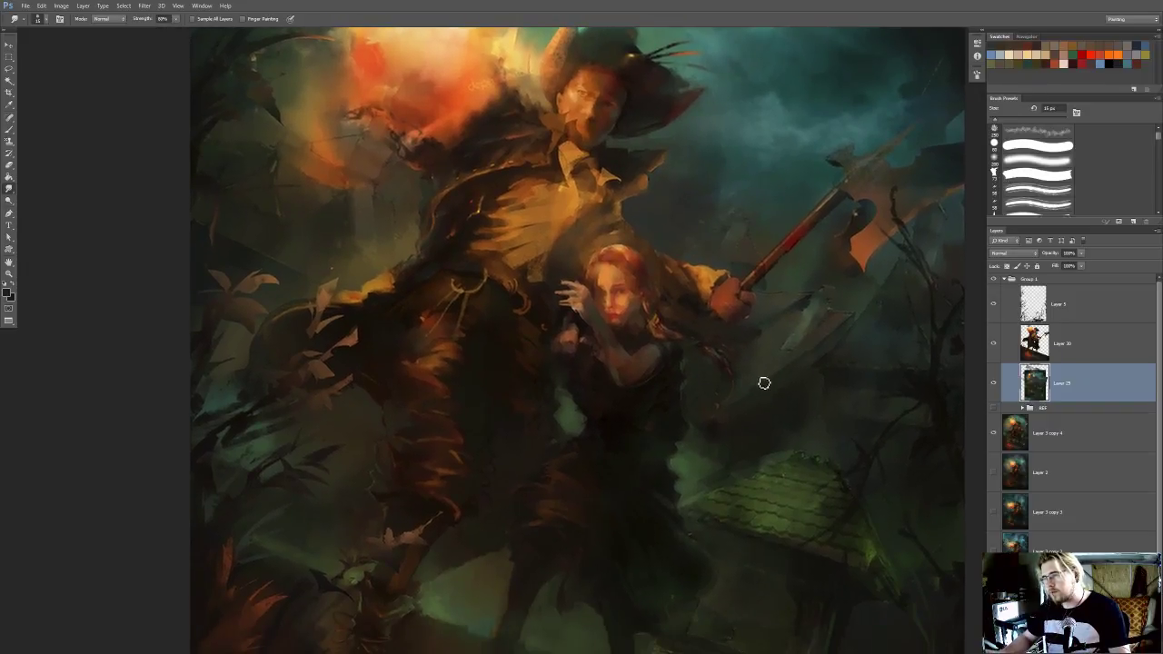
{"action": "key", "text": "ctrl+z"}
Retouch the midtones of the slanted roof edge below the axe with the Dodge tool
{"action": "key", "text": "o"}
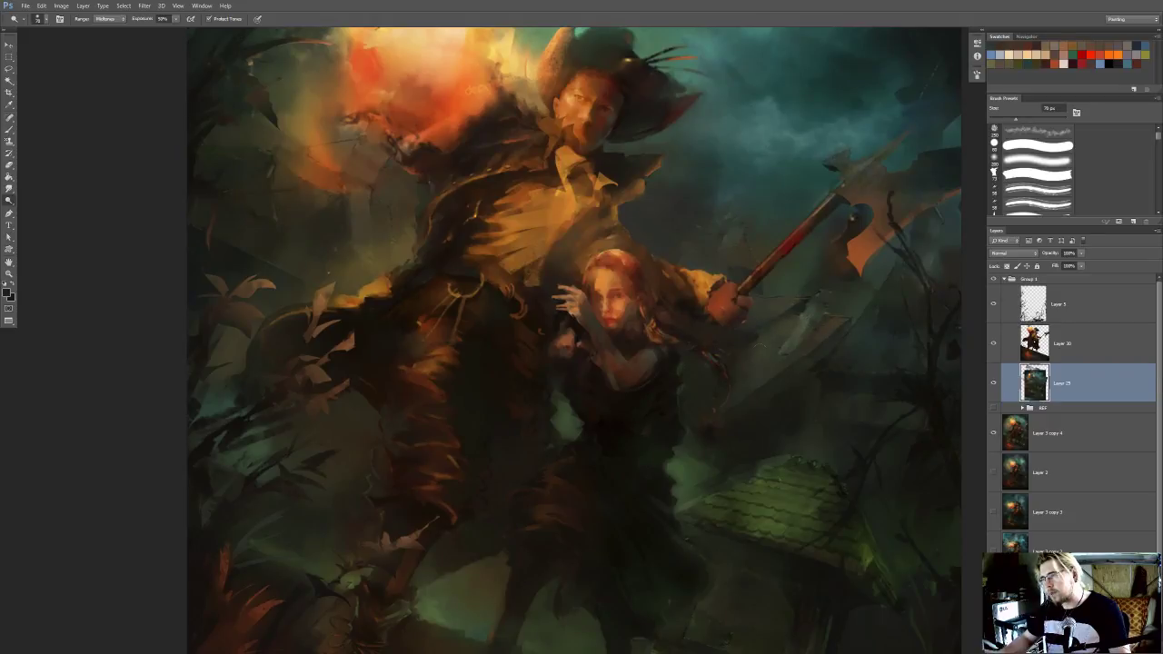
{"action": "left_click_drag", "start_coordinate": [789, 338], "coordinate": [768, 385]}
{"action": "left_click_drag", "start_coordinate": [717, 204], "coordinate": [739, 211]}
Examine the balance between the figures, sky and simplified background in the whole painting and up close
{"action": "scroll", "coordinate": [686, 209], "scroll_direction": "down", "scroll_amount": 5}
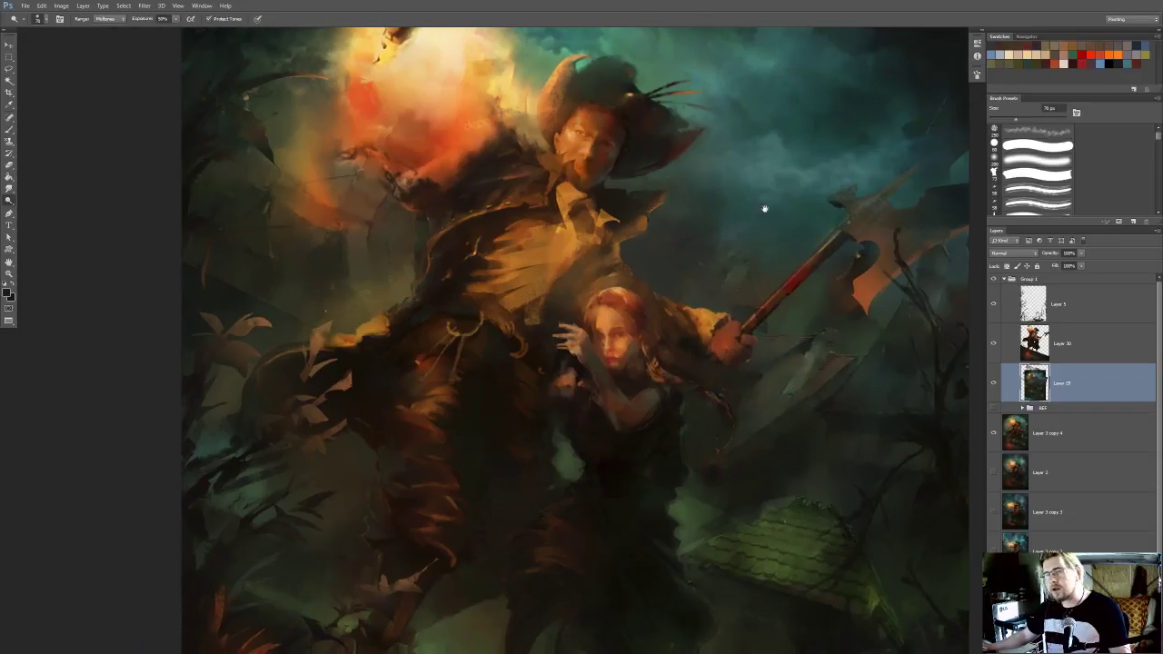
{"action": "scroll", "coordinate": [763, 227], "scroll_direction": "down", "scroll_amount": 2}
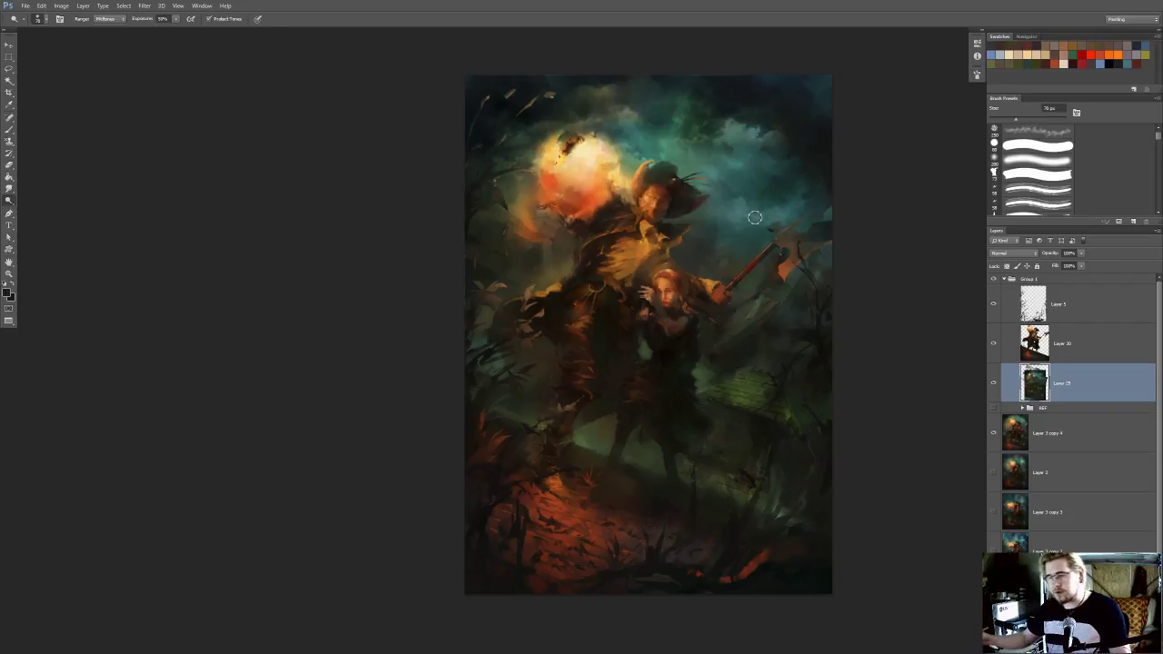
{"action": "scroll", "coordinate": [752, 227], "scroll_direction": "up", "scroll_amount": 2}
{"action": "mouse_move", "coordinate": [748, 254]}
{"action": "left_mouse_down"}
{"action": "mouse_move", "coordinate": [829, 255]}
{"action": "mouse_move", "coordinate": [801, 260]}
{"action": "left_mouse_up"}
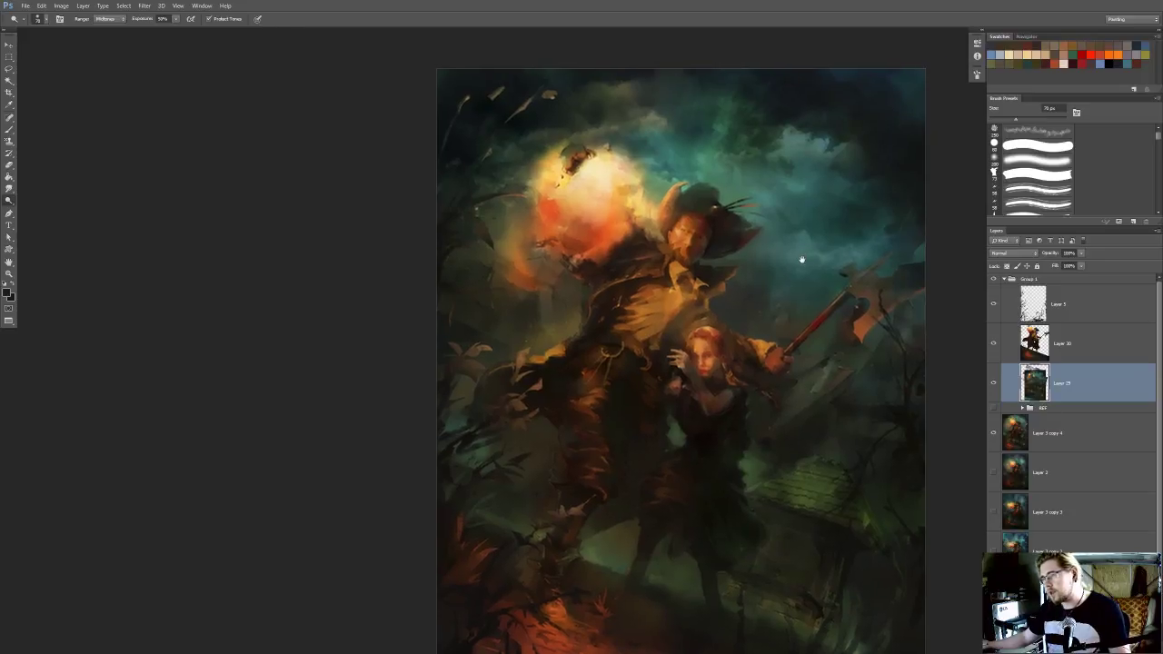
{"action": "scroll", "coordinate": [883, 354], "scroll_direction": "up", "scroll_amount": 2}
{"action": "mouse_move", "coordinate": [835, 302]}
{"action": "left_mouse_down"}
{"action": "mouse_move", "coordinate": [789, 328]}
{"action": "mouse_move", "coordinate": [769, 325]}
{"action": "mouse_move", "coordinate": [779, 320]}
{"action": "left_mouse_up"}
{"action": "scroll", "coordinate": [770, 322], "scroll_direction": "up", "scroll_amount": 1}
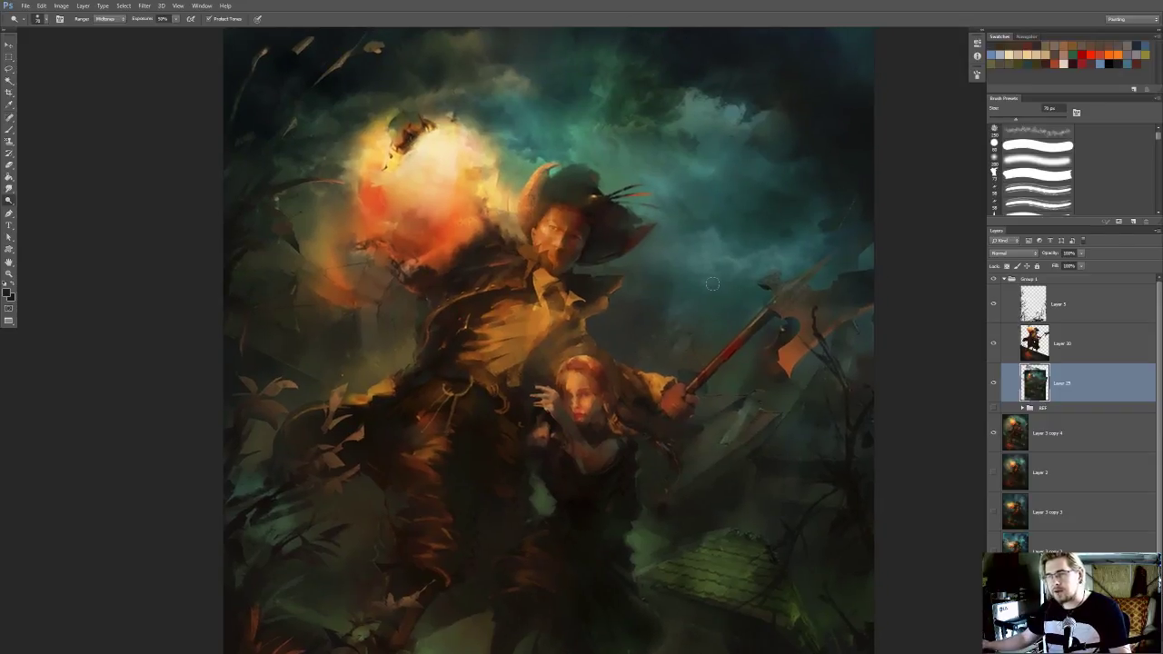
{"action": "scroll", "coordinate": [715, 285], "scroll_direction": "up", "scroll_amount": 3}
{"action": "left_click_drag", "start_coordinate": [735, 294], "coordinate": [693, 242]}
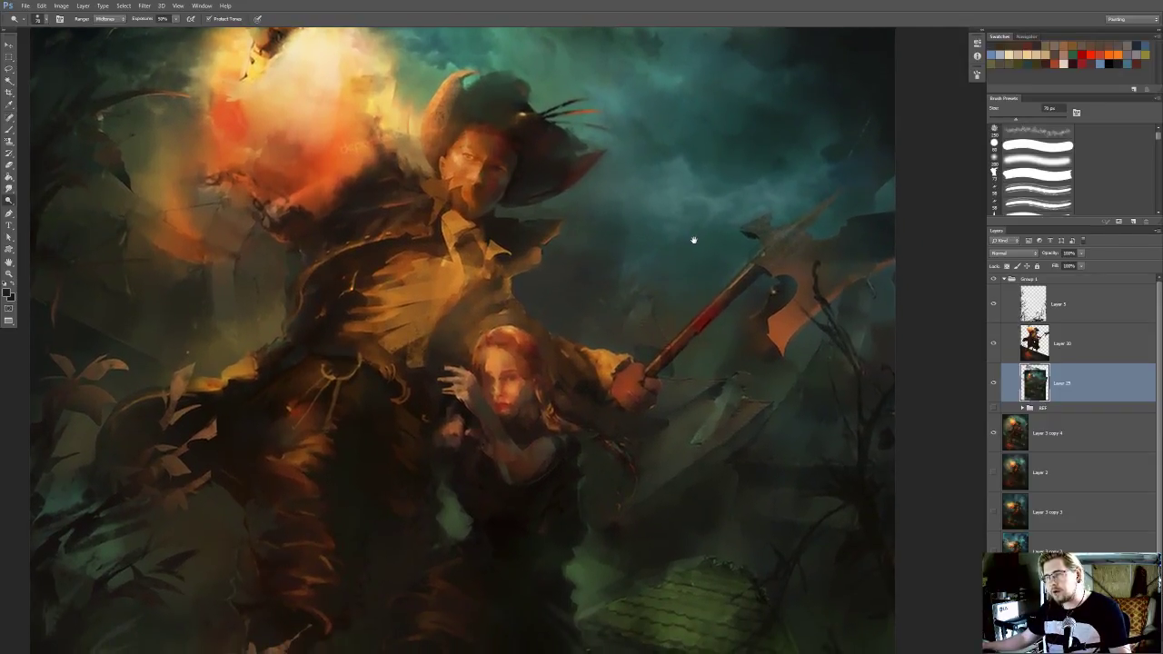
{"action": "scroll", "coordinate": [693, 242], "scroll_direction": "down", "scroll_amount": 5}
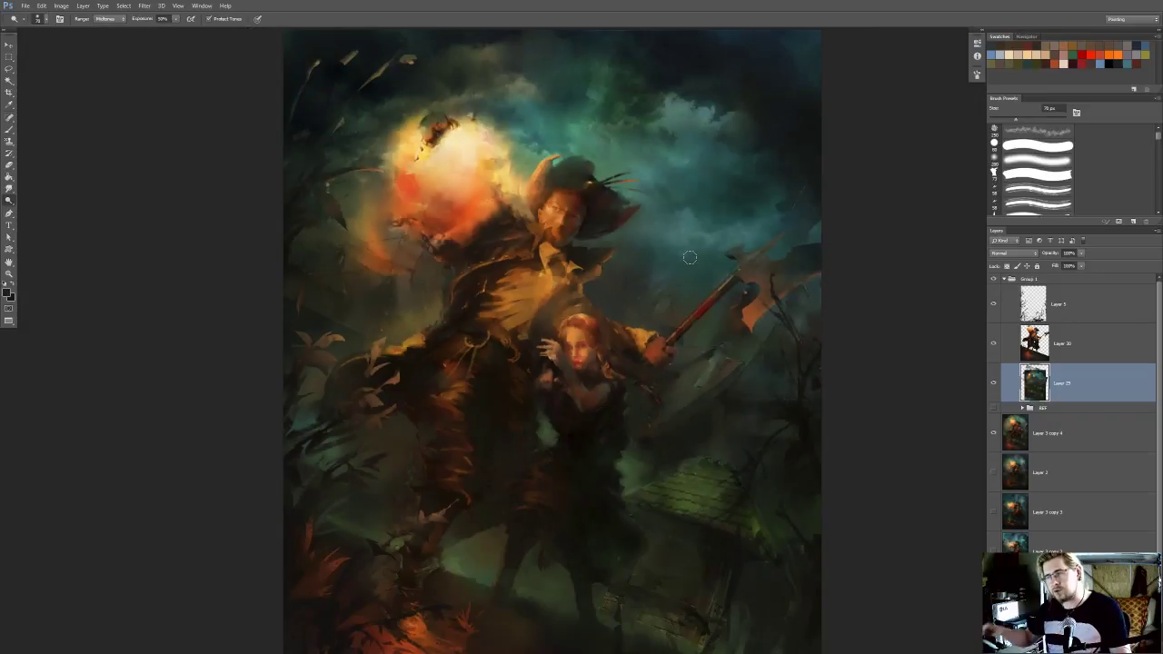
{"action": "scroll", "coordinate": [688, 226], "scroll_direction": "down", "scroll_amount": 1}
{"action": "left_click_drag", "start_coordinate": [683, 215], "coordinate": [661, 234]}
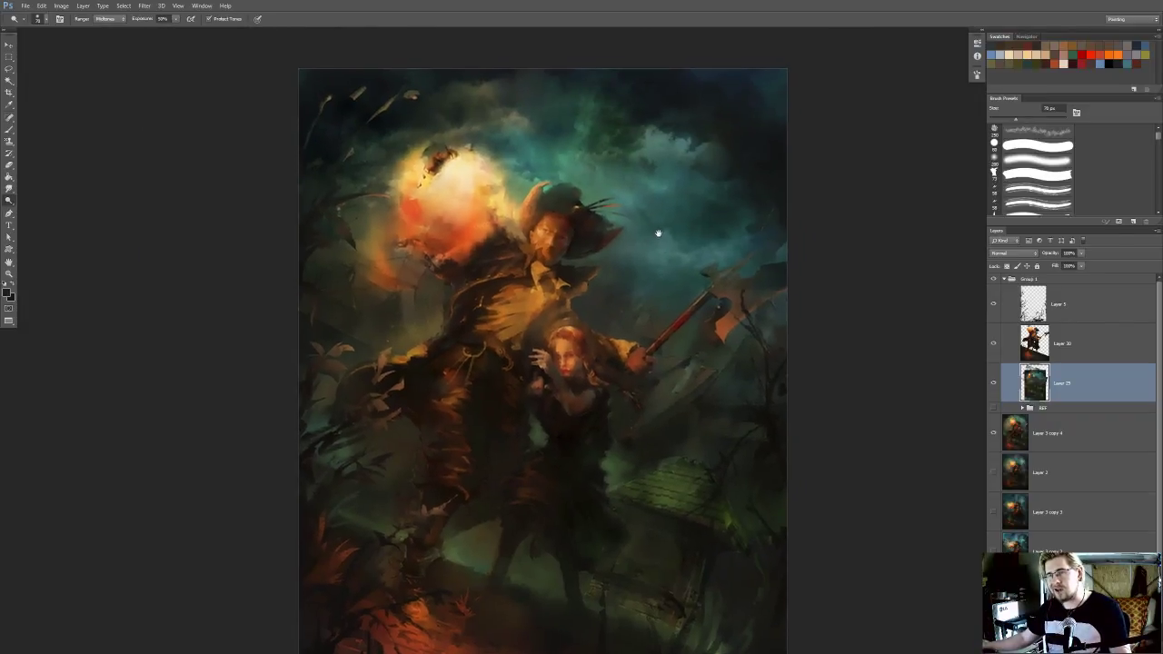
Compare the background with and without the figures layer
{"action": "scroll", "coordinate": [657, 230], "scroll_direction": "up", "scroll_amount": 2}
{"action": "left_click", "coordinate": [994, 342]}
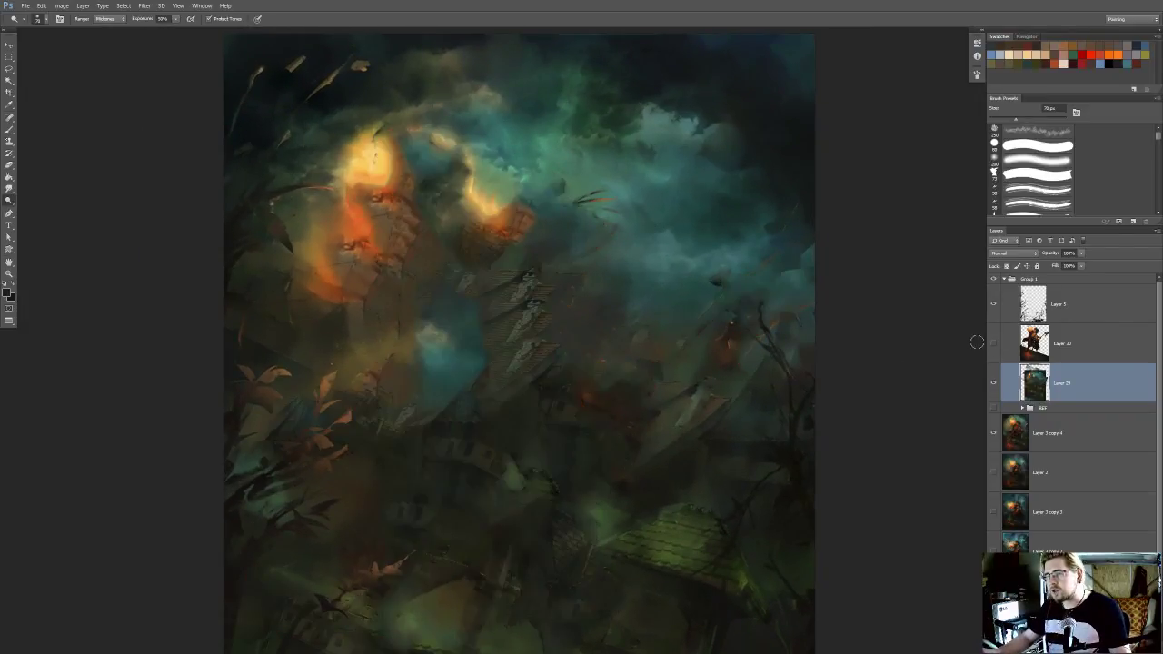
{"action": "left_click_drag", "start_coordinate": [589, 334], "coordinate": [623, 333]}
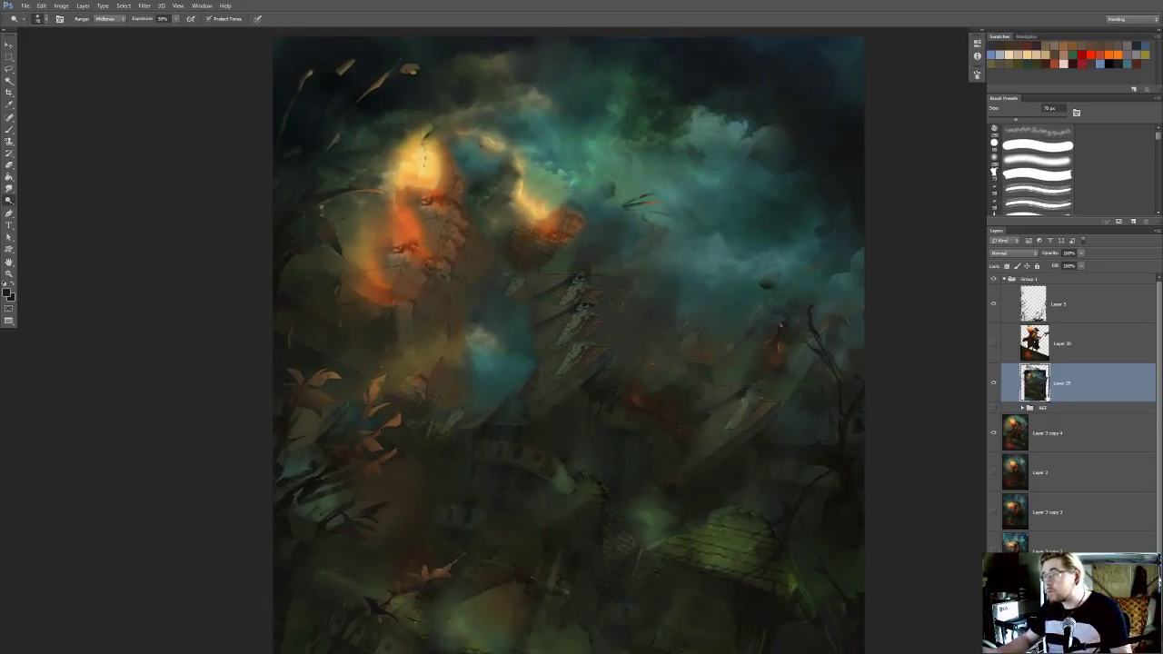
{"action": "left_click", "coordinate": [994, 343]}
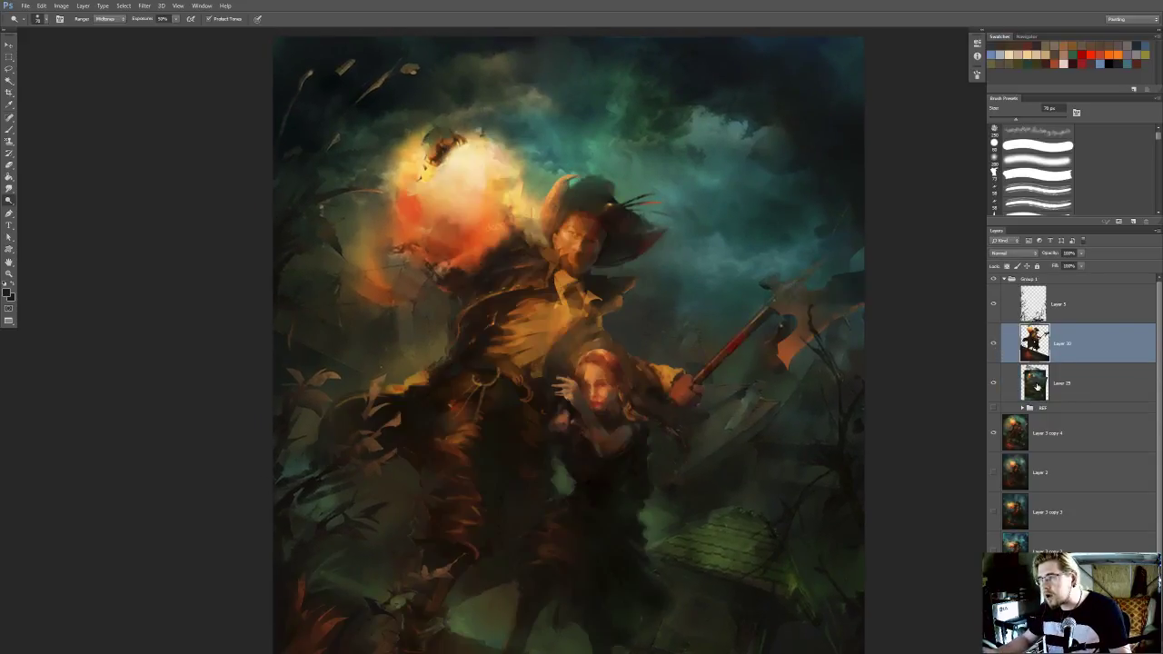
On Layer 29, start a polygonal lasso outline of the background buildings from outside the left canvas edge, below the glow, to the girl's hand
{"action": "key", "text": "l"}
{"action": "left_click", "coordinate": [246, 221]}
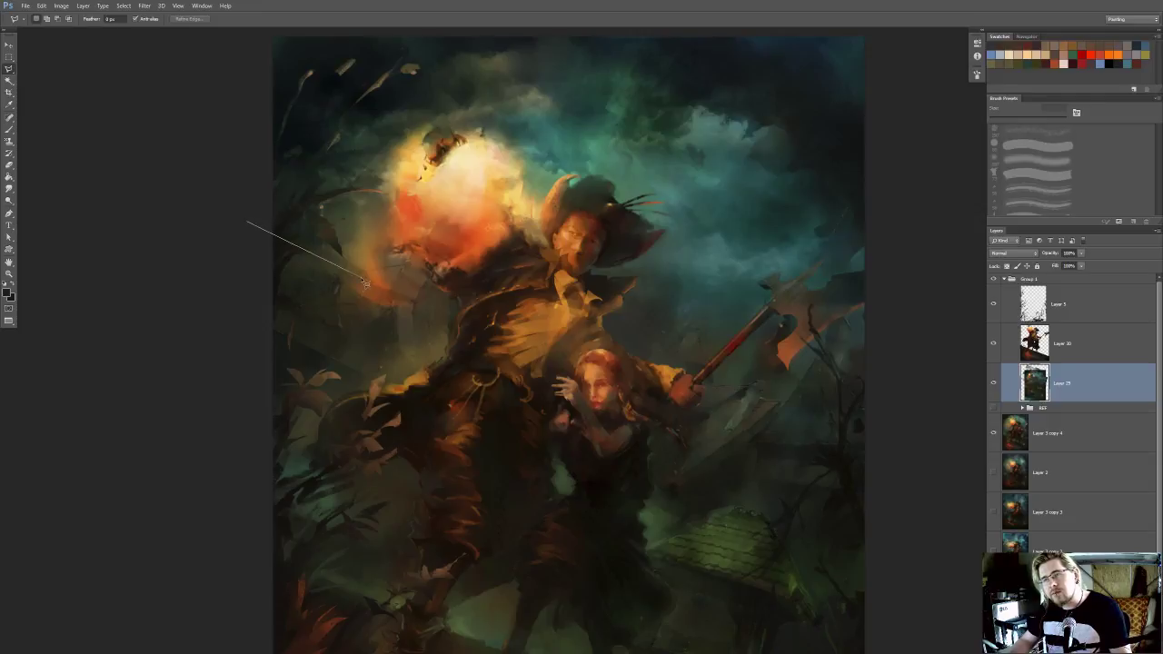
{"action": "left_click", "coordinate": [326, 273]}
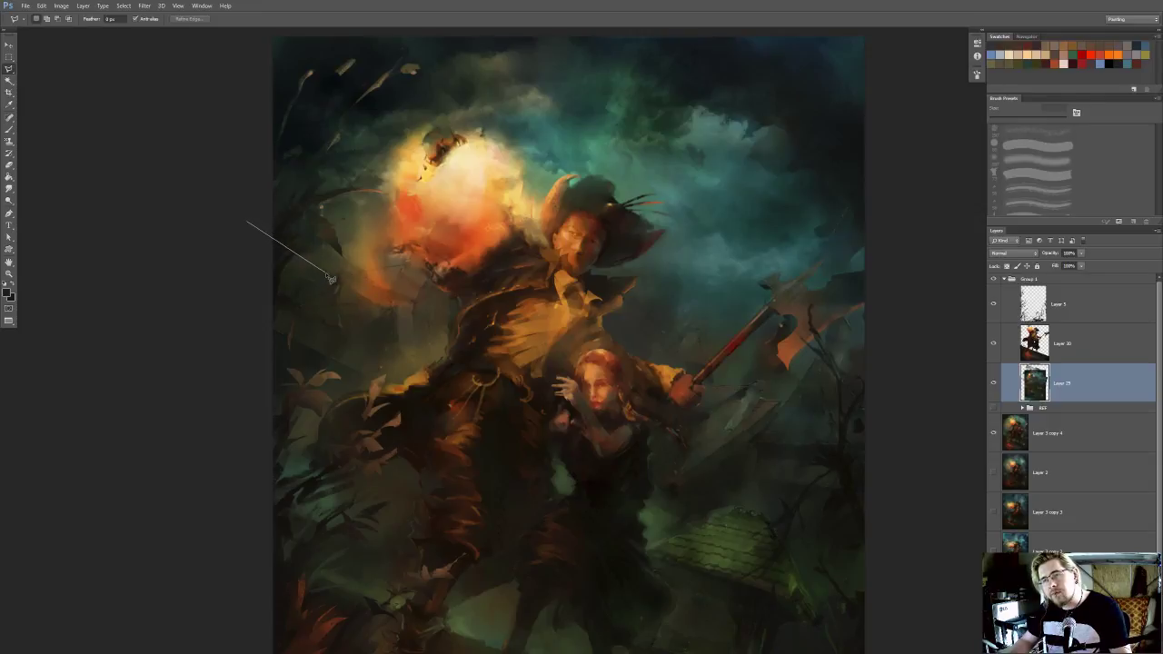
{"action": "left_click", "coordinate": [382, 302]}
{"action": "left_click", "coordinate": [449, 236]}
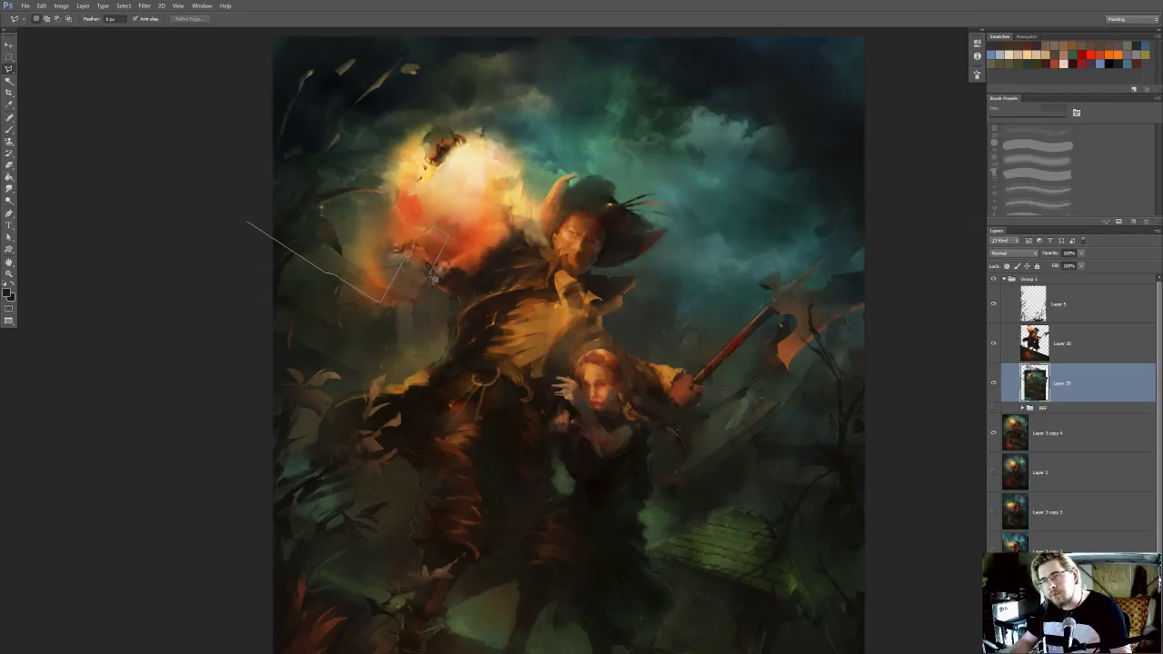
{"action": "left_click", "coordinate": [415, 312]}
{"action": "left_click", "coordinate": [429, 318]}
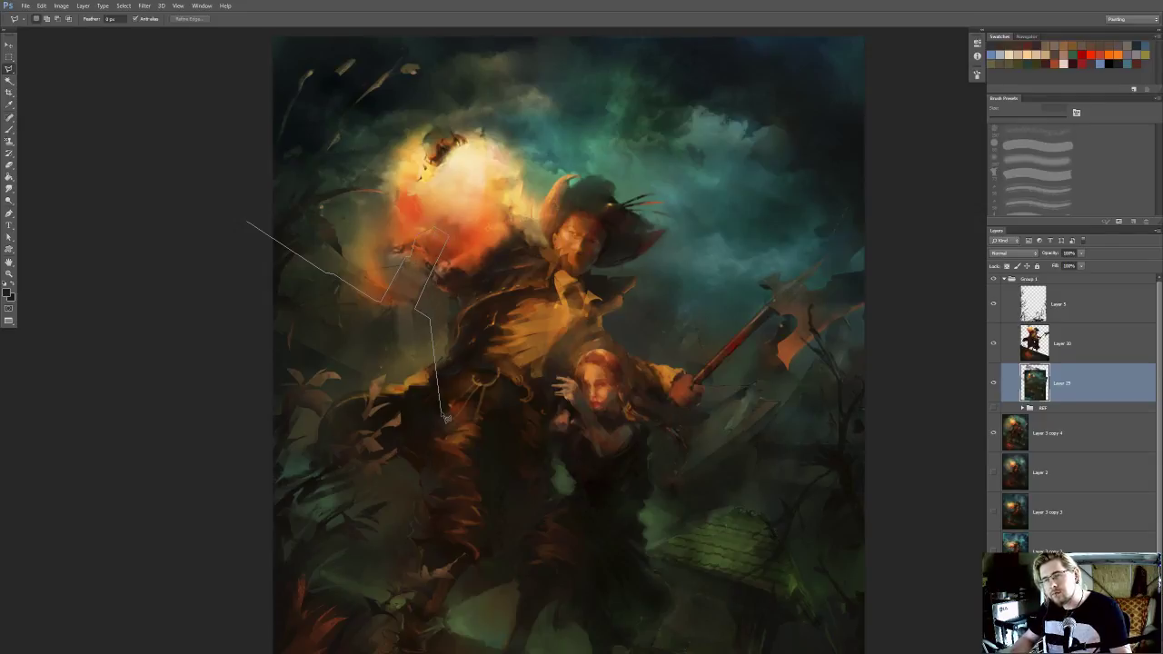
{"action": "left_click_drag", "start_coordinate": [431, 454], "coordinate": [442, 337]}
{"action": "left_click", "coordinate": [454, 295]}
{"action": "left_click", "coordinate": [547, 287]}
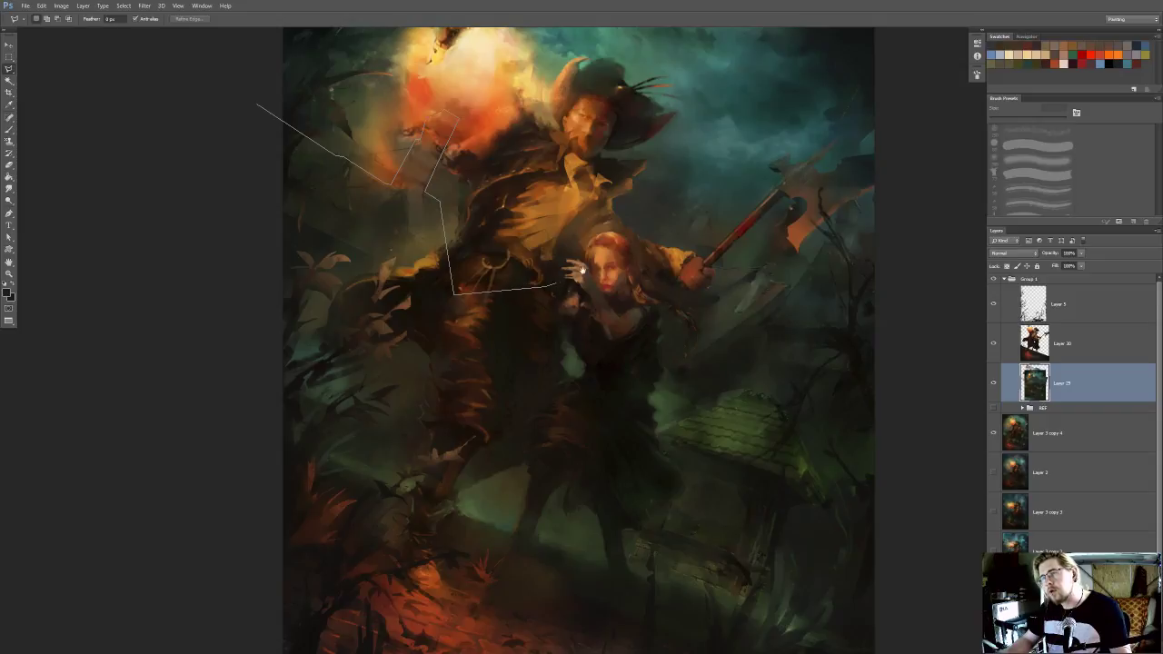
Continue the lasso outline from the girl's hand over her head and along the skyline to the axe handle
{"action": "left_click_drag", "start_coordinate": [571, 278], "coordinate": [518, 332]}
{"action": "left_click", "coordinate": [553, 289]}
{"action": "left_click", "coordinate": [580, 296]}
{"action": "left_click", "coordinate": [616, 271]}
{"action": "left_click", "coordinate": [644, 272]}
{"action": "left_click", "coordinate": [649, 262]}
{"action": "left_click", "coordinate": [655, 266]}
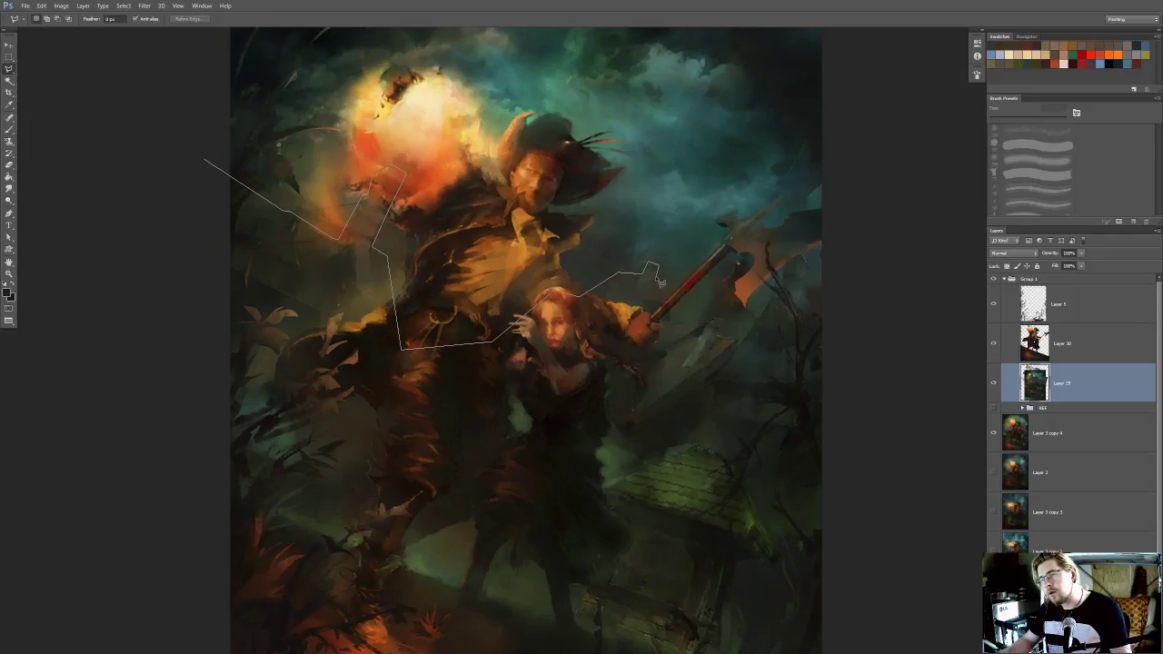
{"action": "left_click", "coordinate": [669, 322]}
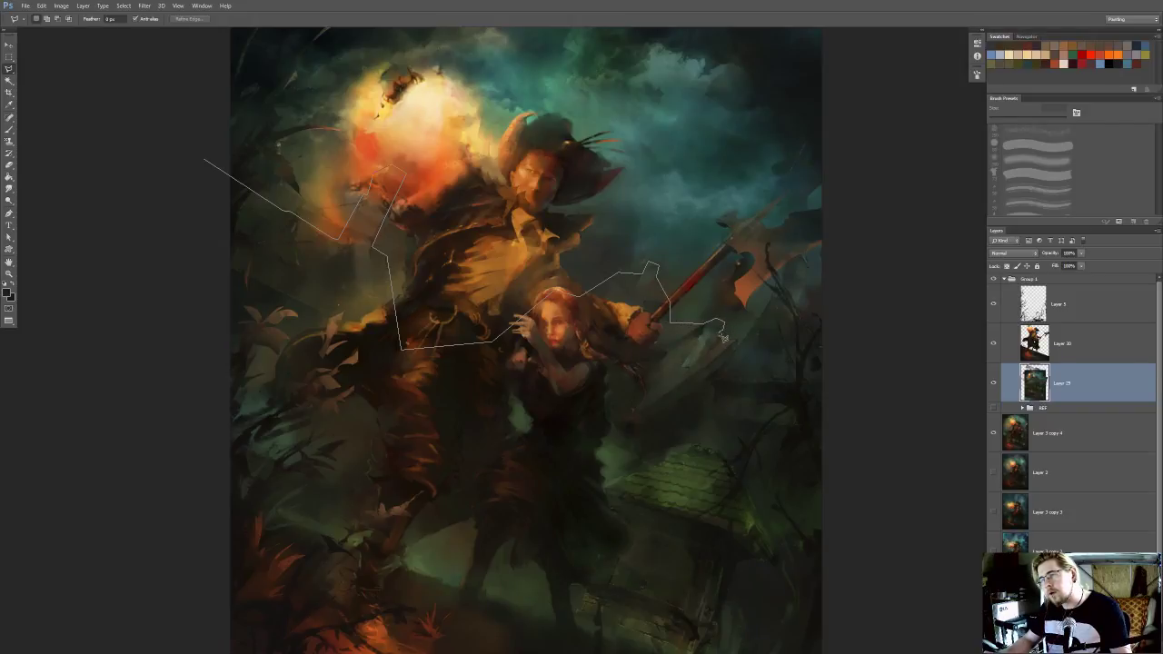
Extend the lasso outline along the building tops behind the axe blade and past the right canvas edge
{"action": "left_click", "coordinate": [737, 344]}
{"action": "left_click", "coordinate": [775, 298]}
{"action": "left_click", "coordinate": [780, 297]}
{"action": "left_click", "coordinate": [783, 273]}
{"action": "left_click", "coordinate": [799, 239]}
{"action": "left_click", "coordinate": [810, 245]}
{"action": "left_click", "coordinate": [811, 266]}
{"action": "left_click", "coordinate": [795, 314]}
{"action": "left_click", "coordinate": [846, 355]}
Close the lasso outline along the lower slope of the ground and copy the enclosed background buildings to a new layer
{"action": "mouse_move", "coordinate": [856, 437]}
{"action": "left_mouse_down"}
{"action": "mouse_move", "coordinate": [864, 443]}
{"action": "mouse_move", "coordinate": [898, 230]}
{"action": "left_mouse_up"}
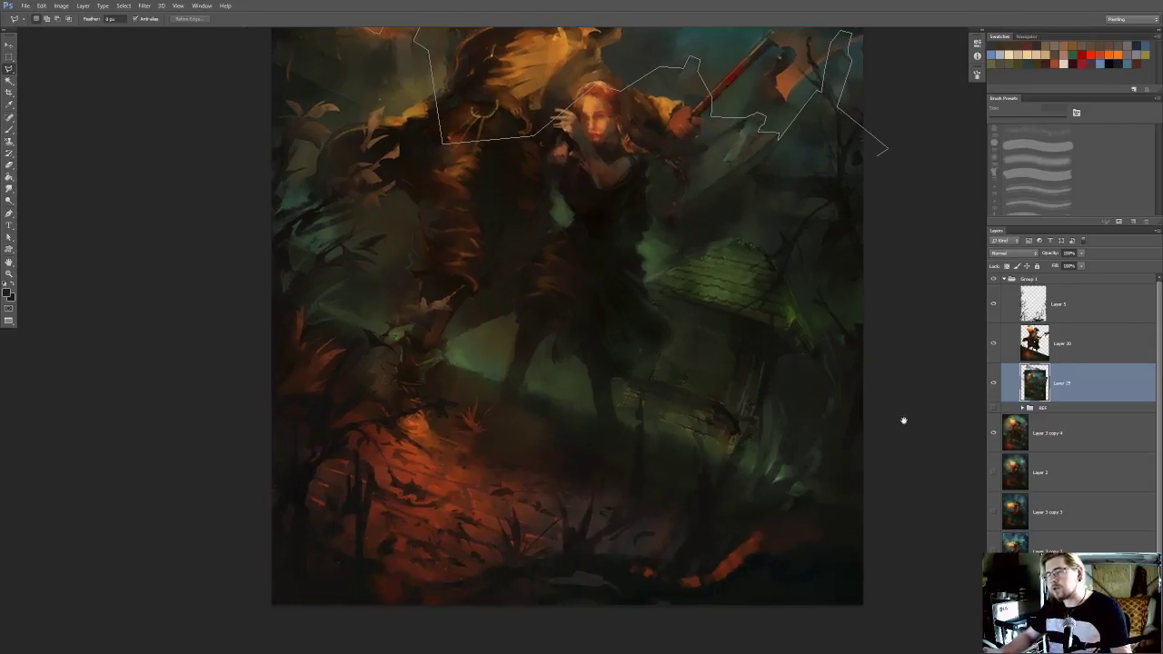
{"action": "left_click_drag", "start_coordinate": [901, 412], "coordinate": [902, 380]}
{"action": "left_click", "coordinate": [926, 497]}
{"action": "left_click", "coordinate": [902, 535]}
{"action": "left_click", "coordinate": [857, 535]}
{"action": "left_click", "coordinate": [697, 502]}
{"action": "left_click", "coordinate": [454, 438]}
{"action": "left_click", "coordinate": [221, 387]}
{"action": "left_click_drag", "start_coordinate": [197, 278], "coordinate": [219, 502]}
{"action": "left_click", "coordinate": [257, 144]}
{"action": "scroll", "coordinate": [246, 187], "scroll_direction": "down", "scroll_amount": 2}
{"action": "key", "text": "ctrl+j"}
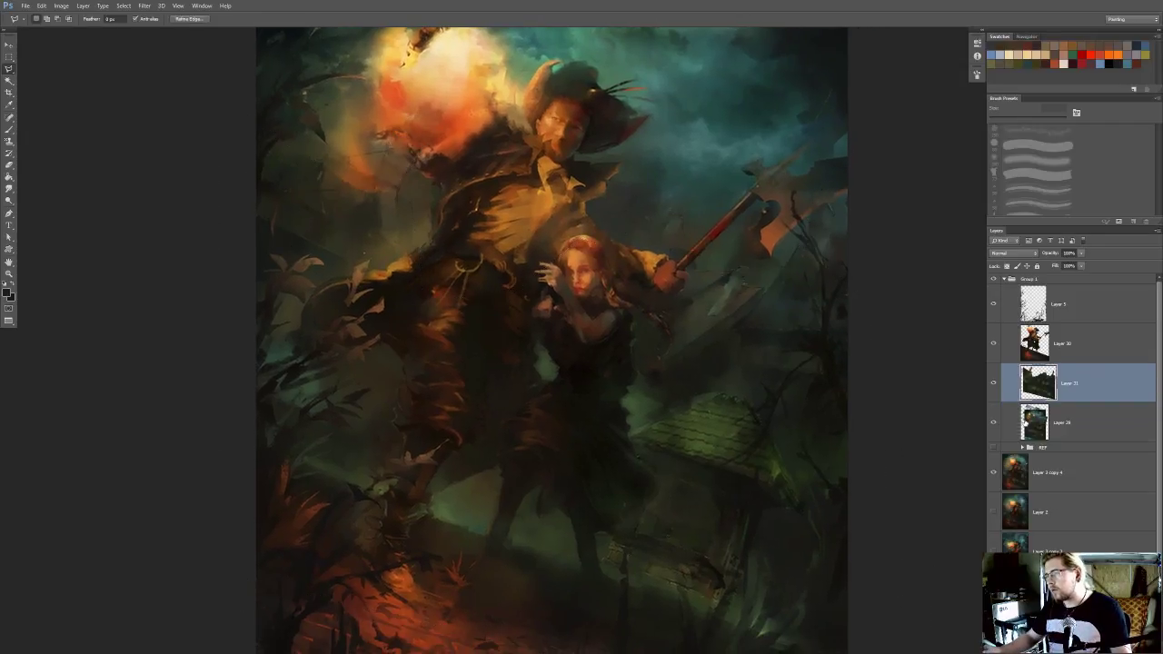
Select the hidden full-painting layers from Layer 2 downwards
{"action": "scroll", "coordinate": [966, 421], "scroll_direction": "down", "scroll_amount": 3}
{"action": "scroll", "coordinate": [971, 429], "scroll_direction": "up", "scroll_amount": 3}
{"action": "scroll", "coordinate": [974, 432], "scroll_direction": "down", "scroll_amount": 1}
{"action": "scroll", "coordinate": [1047, 518], "scroll_direction": "down", "scroll_amount": 3}
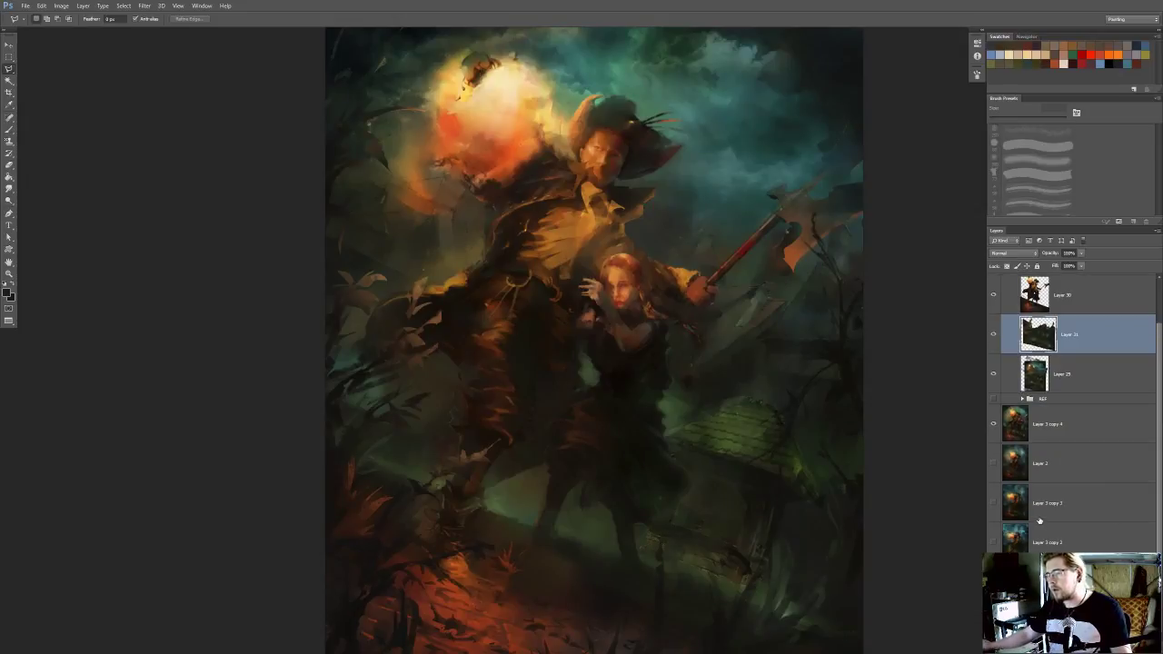
{"action": "left_click", "coordinate": [1043, 469]}
{"action": "left_click", "coordinate": [1045, 542], "text": "shift"}
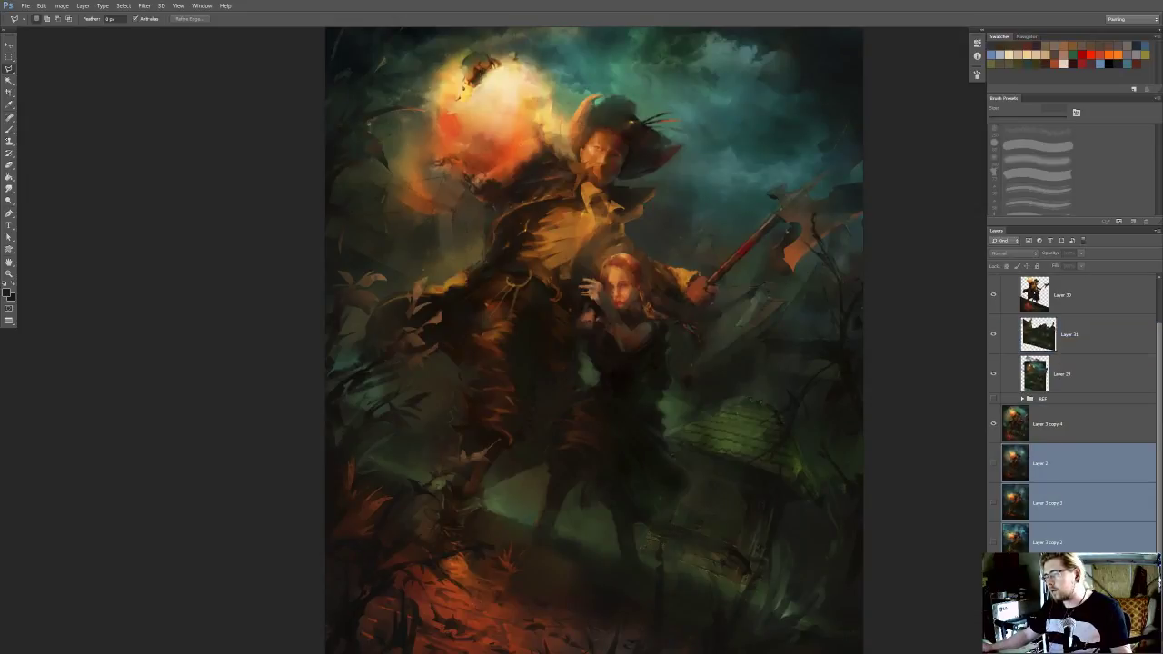
{"action": "left_click_drag", "start_coordinate": [664, 183], "coordinate": [584, 246]}
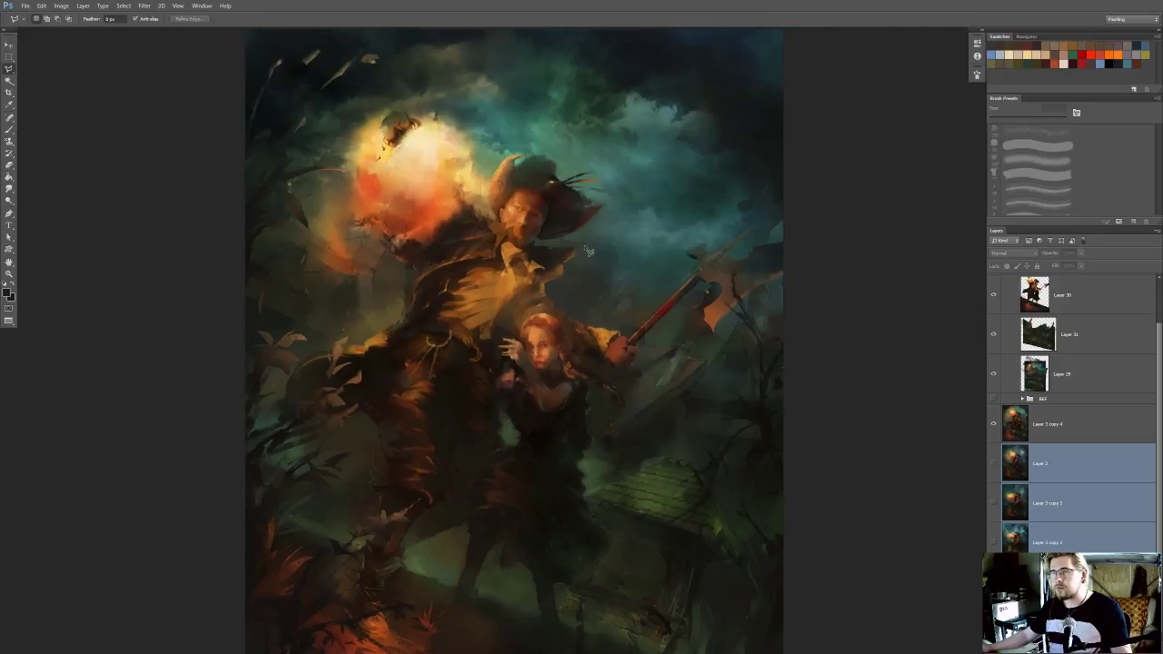
{"action": "scroll", "coordinate": [584, 246], "scroll_direction": "down", "scroll_amount": 3}
Save the painting as the new layered version Title_03.psd, with the copy option turned off
{"action": "key", "text": "ctrl+alt+s"}
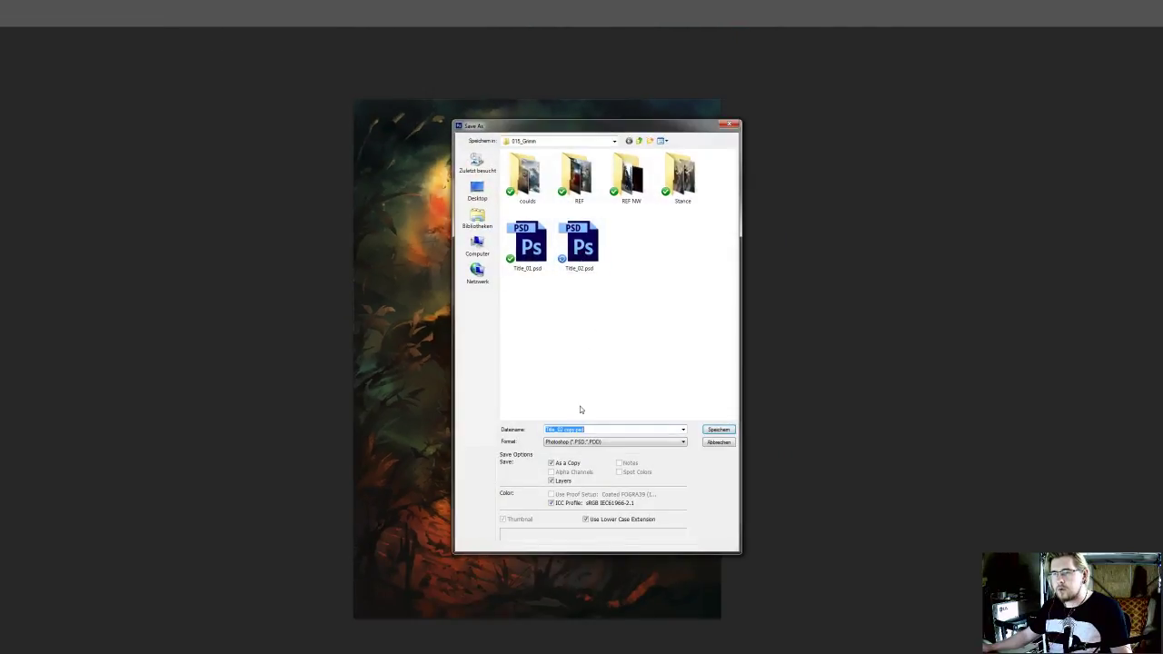
{"action": "left_click", "coordinate": [565, 463]}
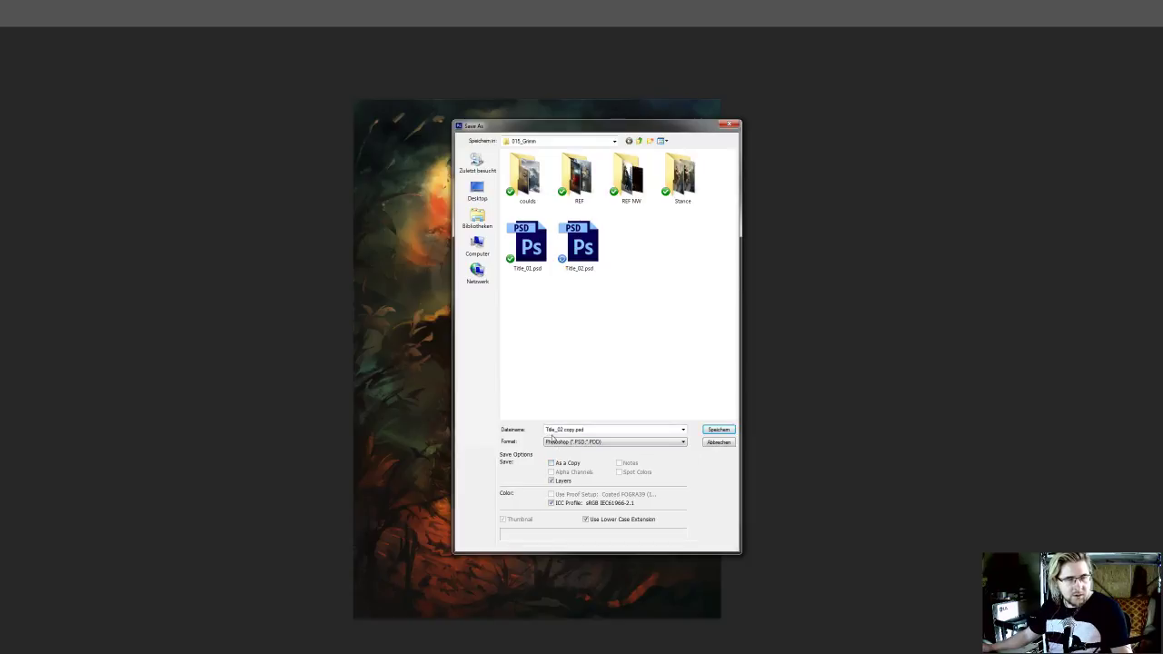
{"action": "left_click", "coordinate": [564, 430]}
{"action": "left_click", "coordinate": [564, 430]}
{"action": "left_click_drag", "start_coordinate": [564, 430], "coordinate": [699, 433]}
{"action": "key", "text": "BackSpace"}
{"action": "key", "text": "Return"}
{"action": "key", "text": "Return"}
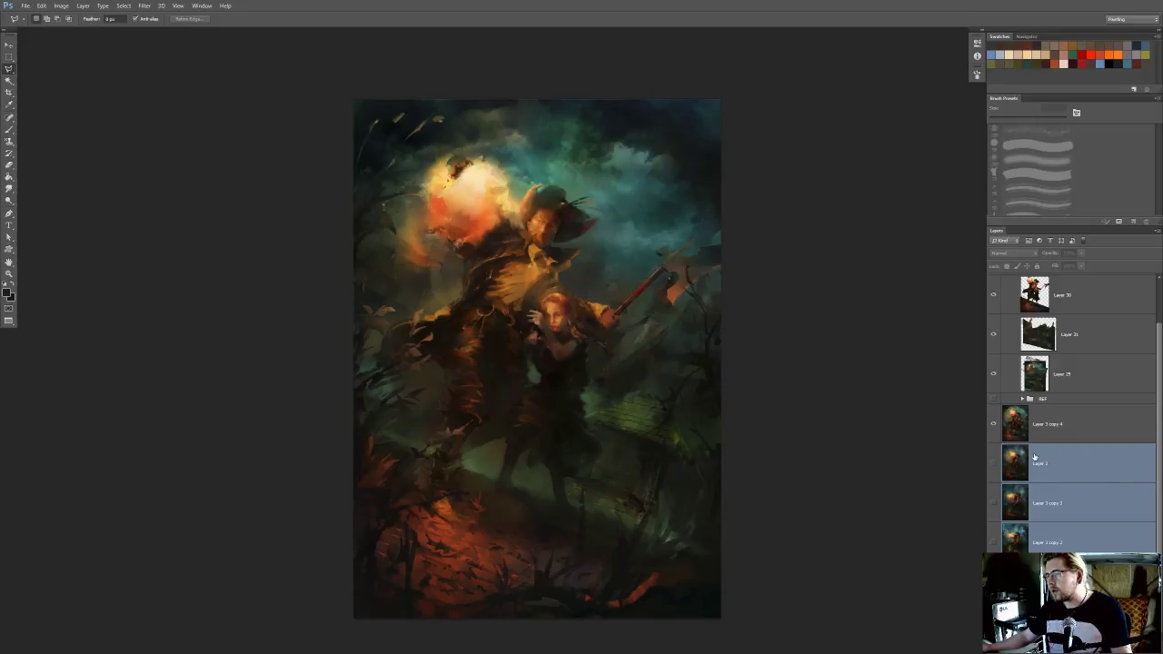
Compare the painting without Layer 3 copy 4 and create a new layer group directly above that layer
{"action": "left_click", "coordinate": [1069, 470]}
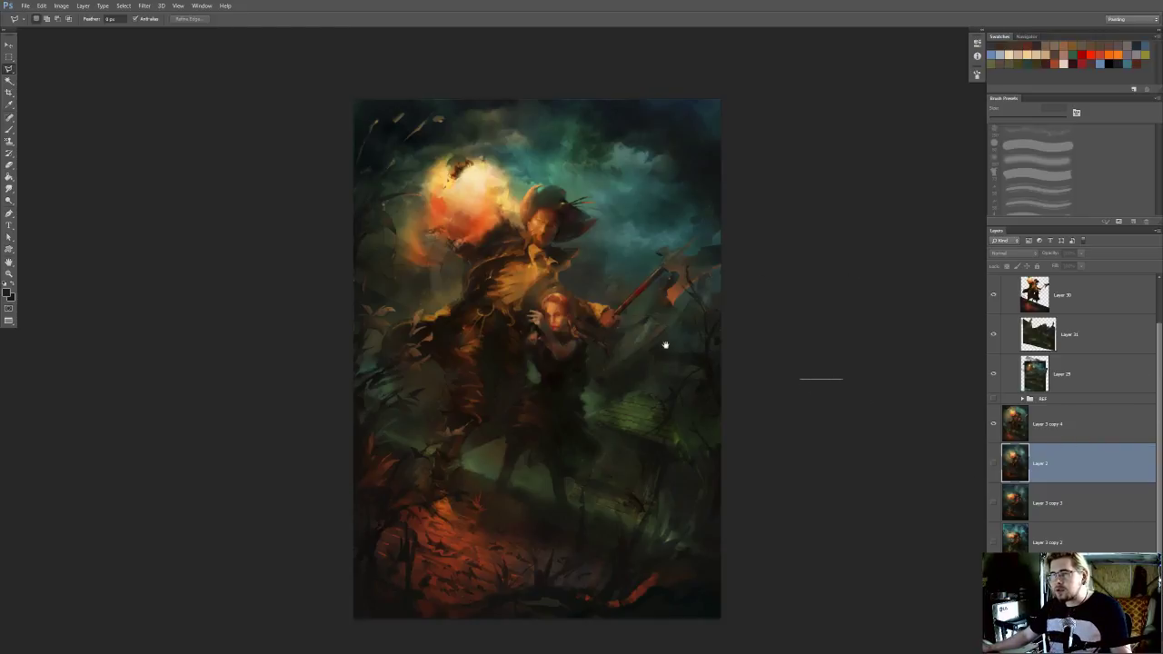
{"action": "mouse_move", "coordinate": [796, 344]}
{"action": "left_mouse_down"}
{"action": "mouse_move", "coordinate": [860, 383]}
{"action": "mouse_move", "coordinate": [811, 338]}
{"action": "left_mouse_up"}
{"action": "scroll", "coordinate": [861, 379], "scroll_direction": "up", "scroll_amount": 1}
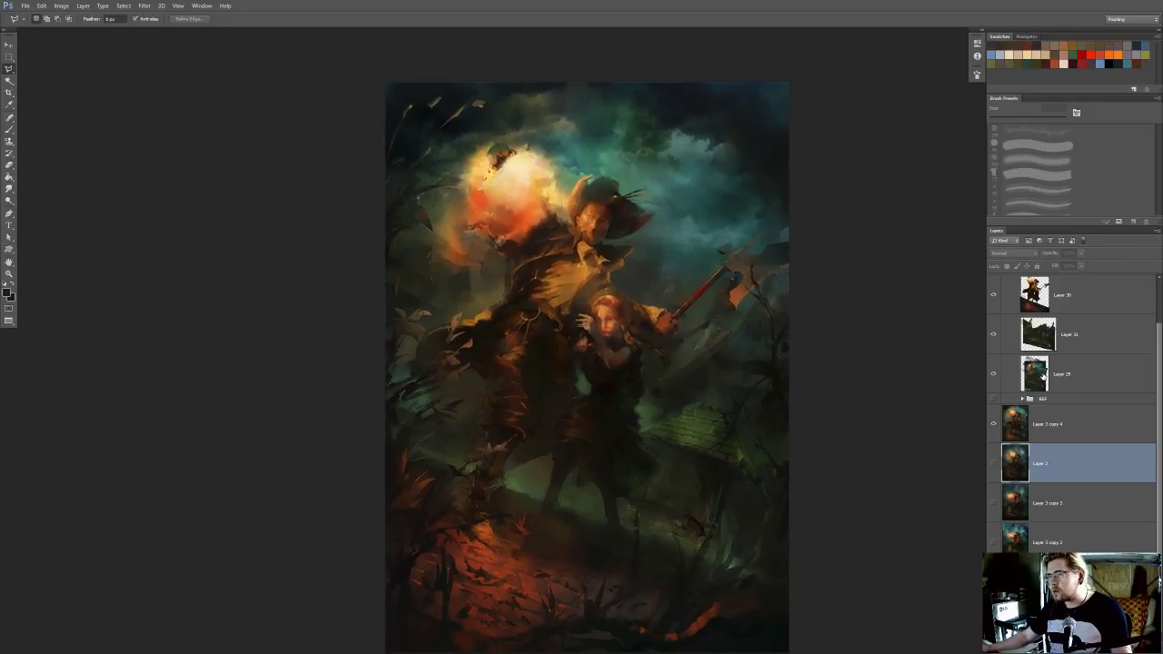
{"action": "scroll", "coordinate": [1045, 377], "scroll_direction": "up", "scroll_amount": 1}
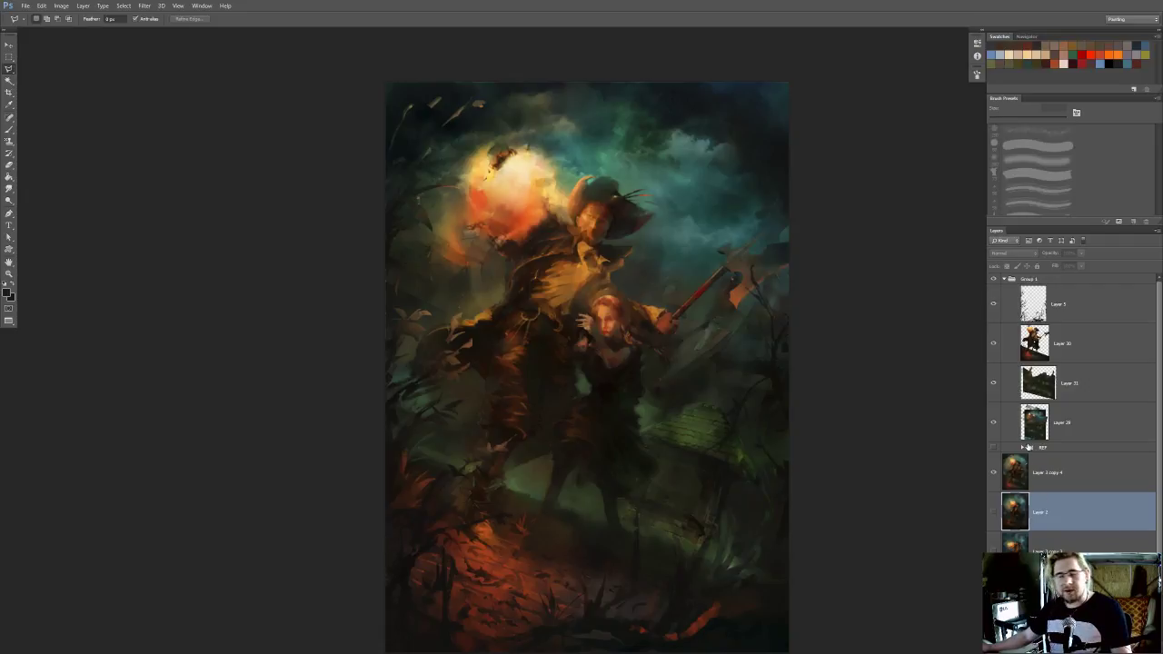
{"action": "left_click", "coordinate": [993, 475]}
{"action": "left_click", "coordinate": [994, 474]}
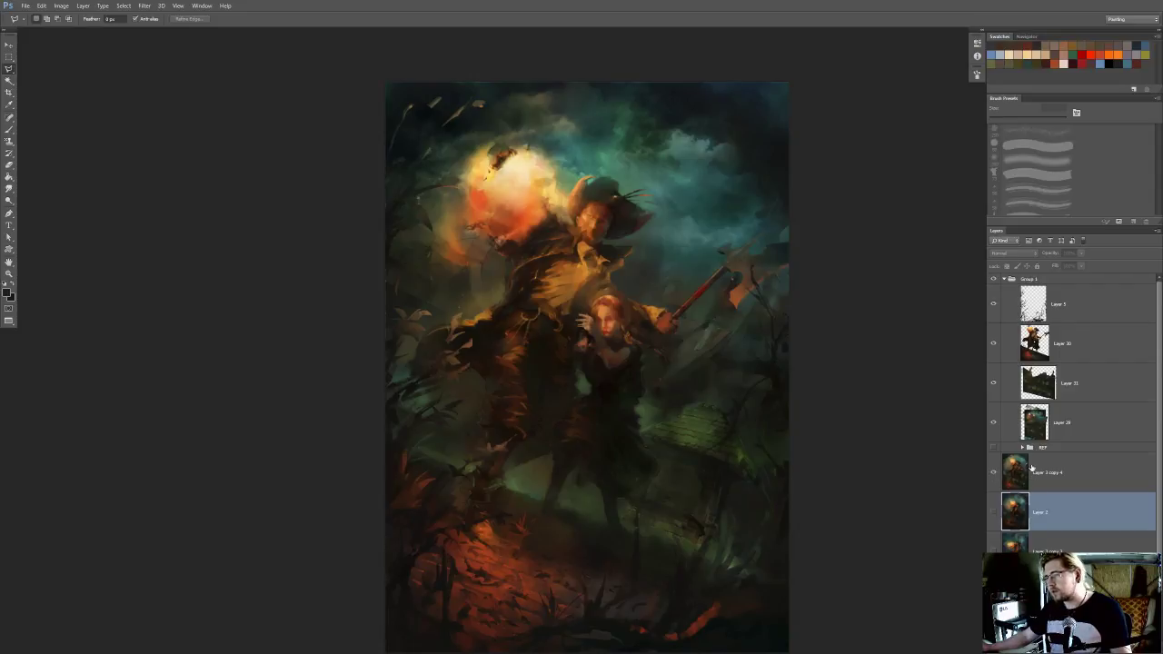
{"action": "left_click", "coordinate": [1038, 474]}
{"action": "key", "text": "ctrl+g"}
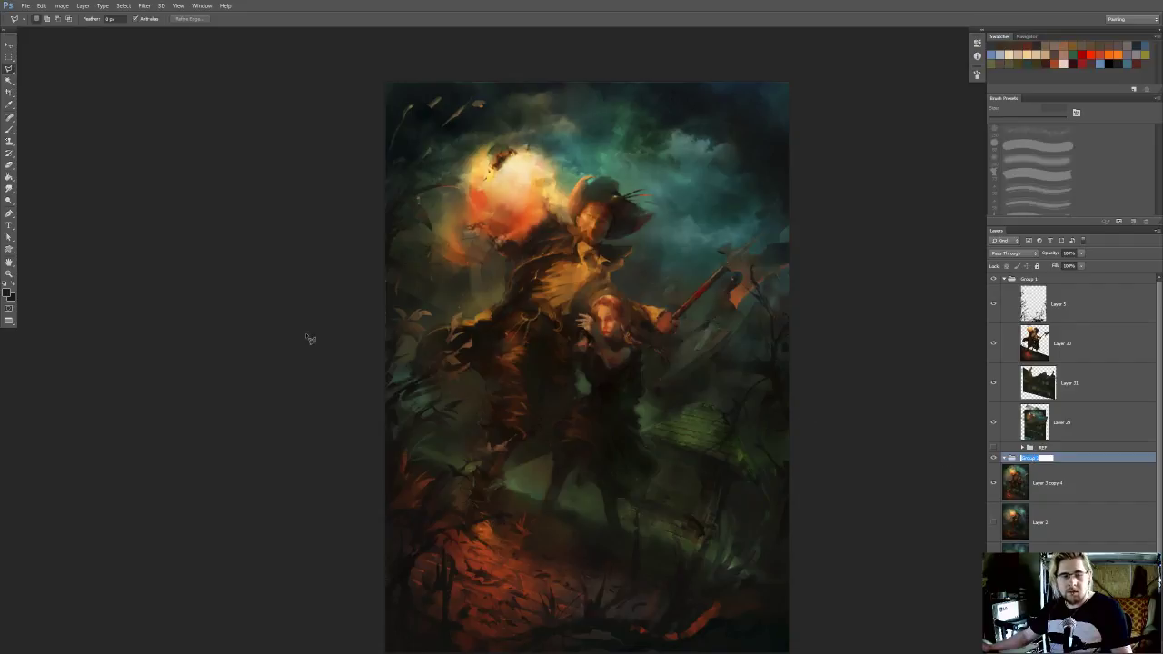
{"action": "key", "text": "Escape"}
Close the clouds reference image and return the painting to the standard screen layout with its window docked as a tab
{"action": "key", "text": "f"}
{"action": "key", "text": "f"}
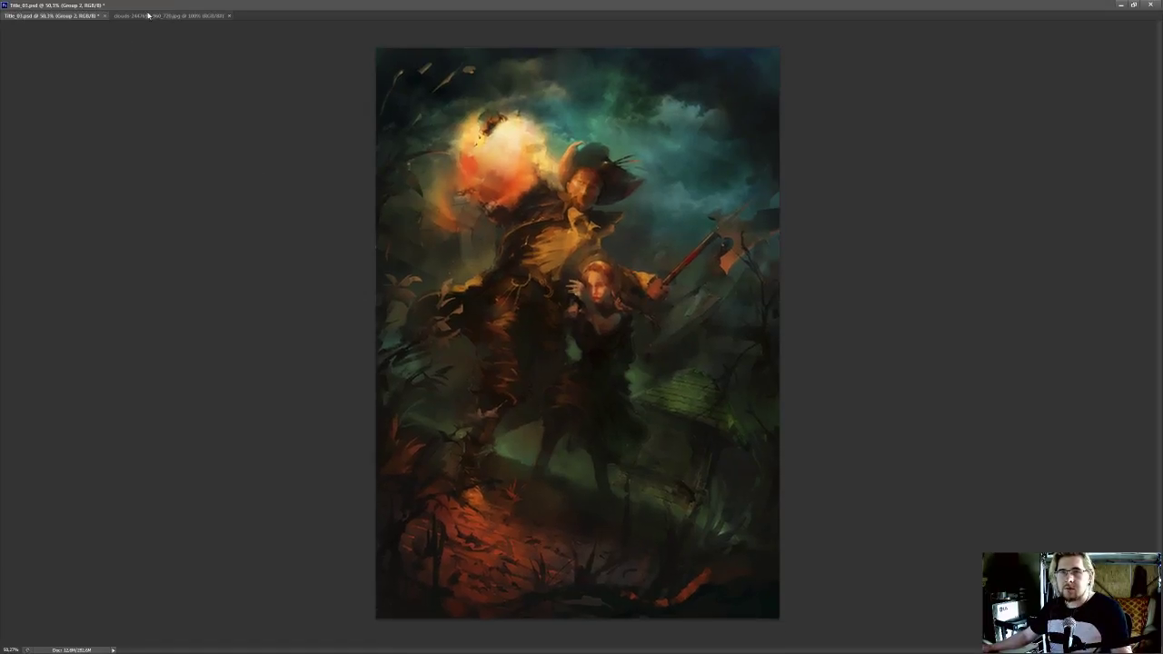
{"action": "left_click", "coordinate": [230, 17]}
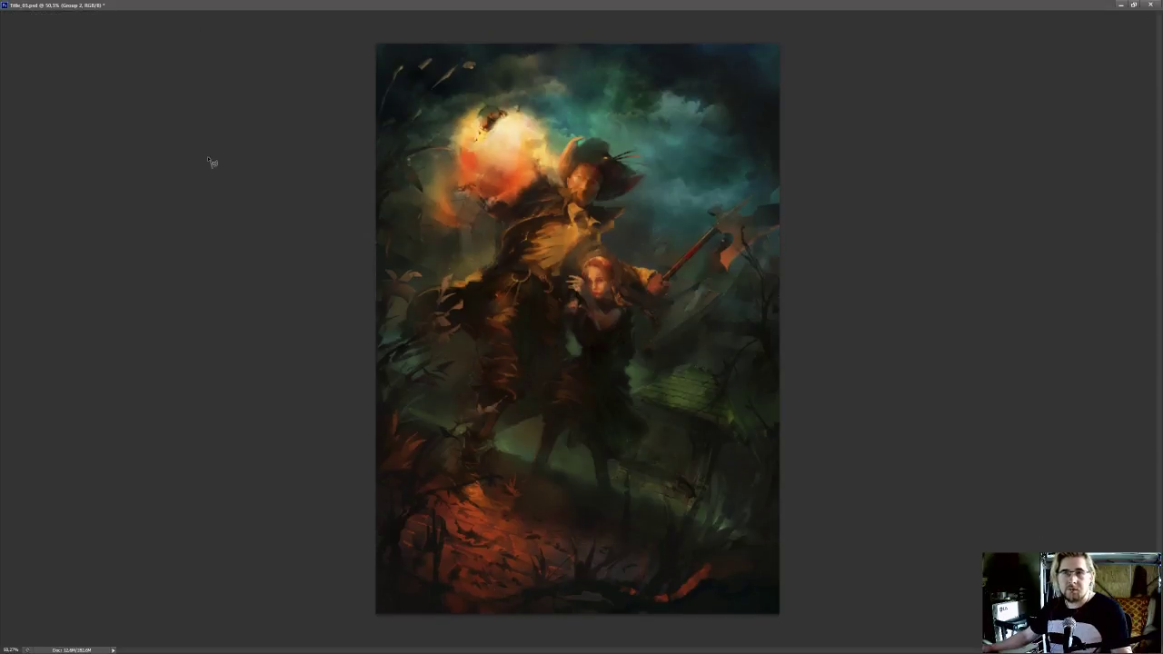
{"action": "left_click", "coordinate": [1135, 4]}
{"action": "left_click_drag", "start_coordinate": [32, 22], "coordinate": [63, 31]}
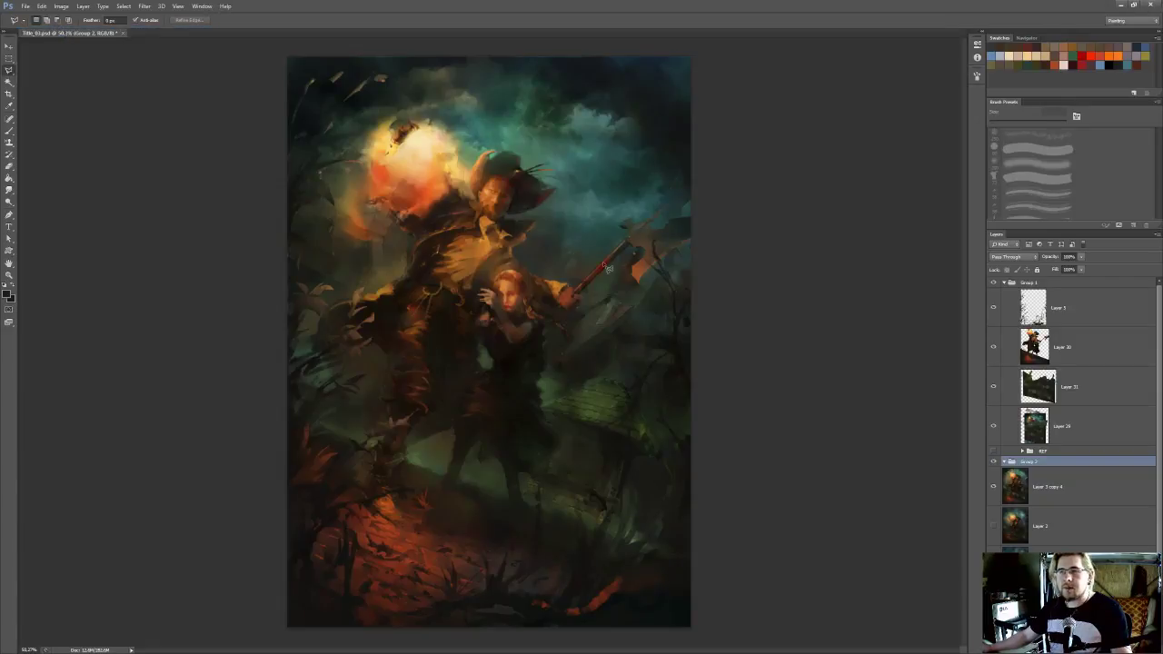
Rename the new layer group as OLD
{"action": "scroll", "coordinate": [727, 177], "scroll_direction": "down", "scroll_amount": 2}
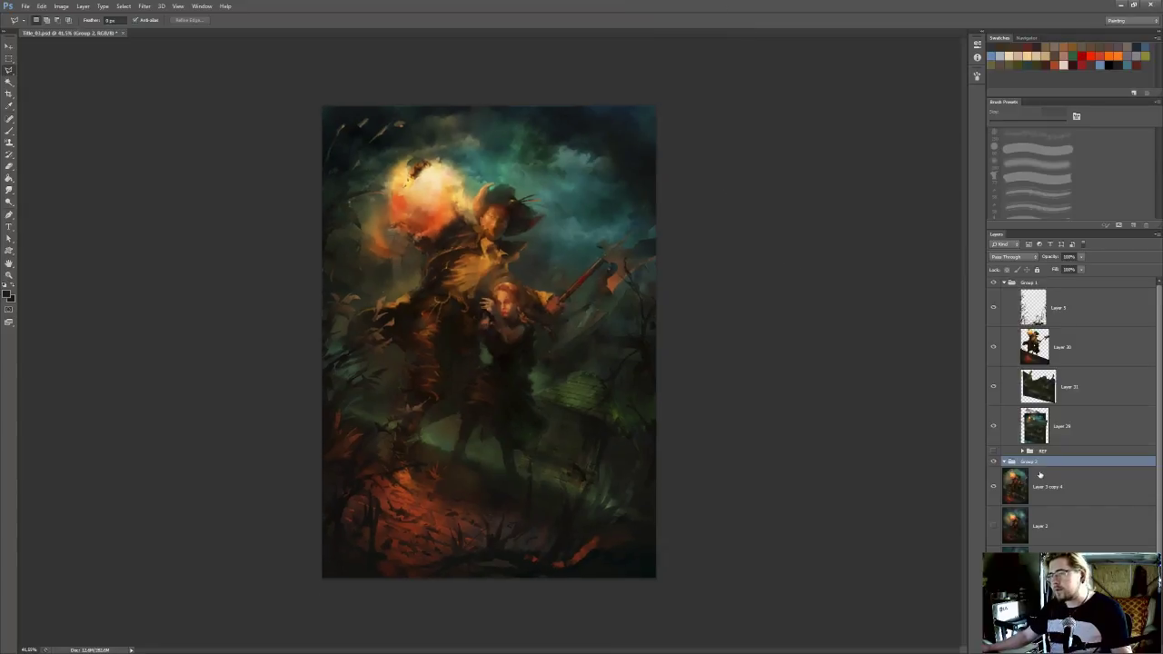
{"action": "double_click", "coordinate": [1031, 462]}
{"action": "type", "text": "OLD"}
{"action": "key", "text": "Return"}
Move Layer 3 copy 4 and all the full-painting layers beneath it into the OLD group and deselect the layers
{"action": "left_click", "coordinate": [1035, 482]}
{"action": "scroll", "coordinate": [1036, 499], "scroll_direction": "down", "scroll_amount": 2}
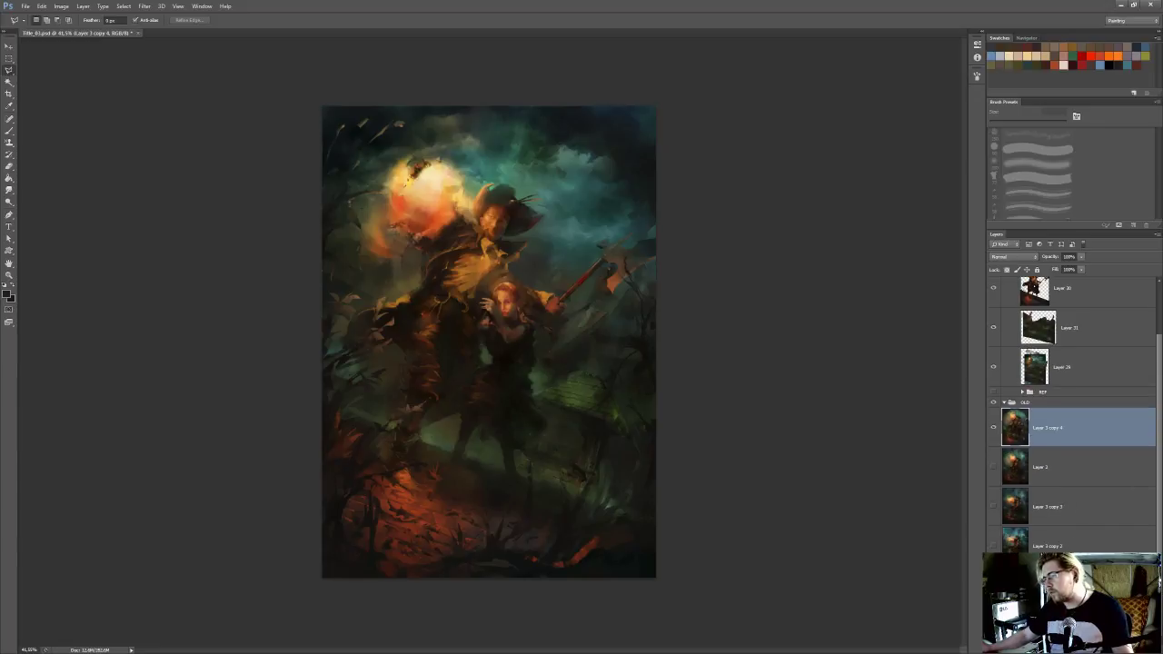
{"action": "left_click", "coordinate": [1054, 624], "text": "shift"}
{"action": "double_click", "coordinate": [1054, 624]}
{"action": "key", "text": "Escape"}
{"action": "left_click", "coordinate": [1062, 434], "text": "shift"}
{"action": "left_click_drag", "start_coordinate": [1034, 422], "coordinate": [1025, 406]}
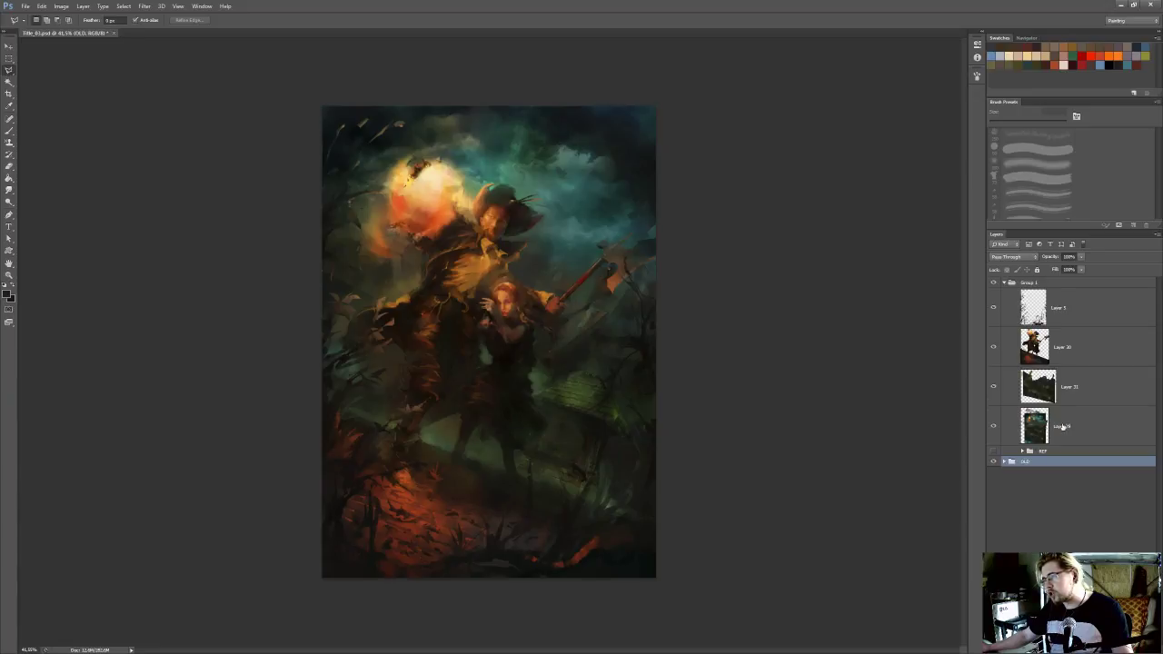
{"action": "left_click", "coordinate": [1057, 509]}
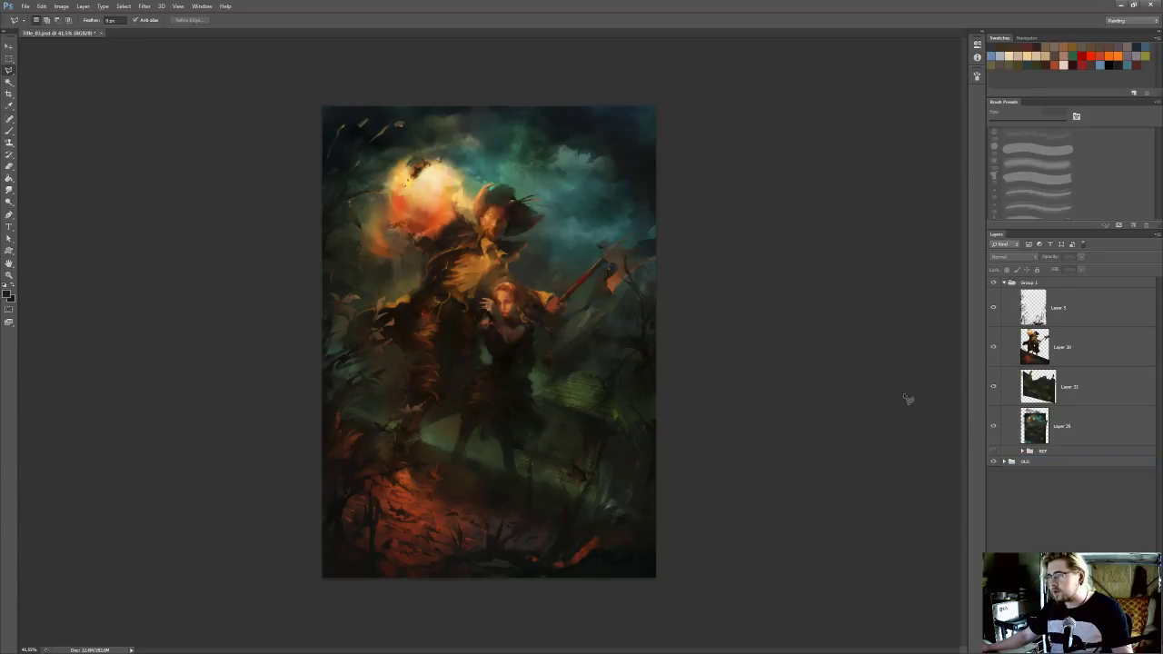
Save the painting with its reorganized layers
{"action": "scroll", "coordinate": [702, 355], "scroll_direction": "up", "scroll_amount": 3}
{"action": "left_click_drag", "start_coordinate": [578, 340], "coordinate": [644, 342]}
{"action": "key", "text": "ctrl+s"}
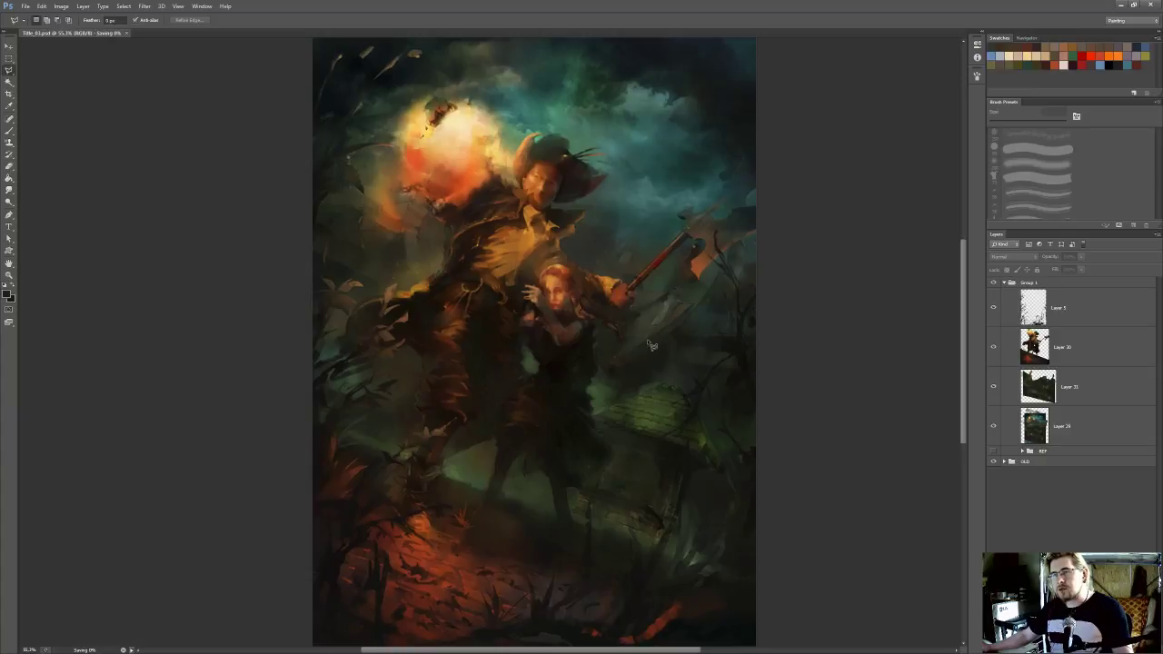
Load the outline of the copied buildings on Layer 31 as a selection
{"action": "scroll", "coordinate": [647, 340], "scroll_direction": "down", "scroll_amount": 2}
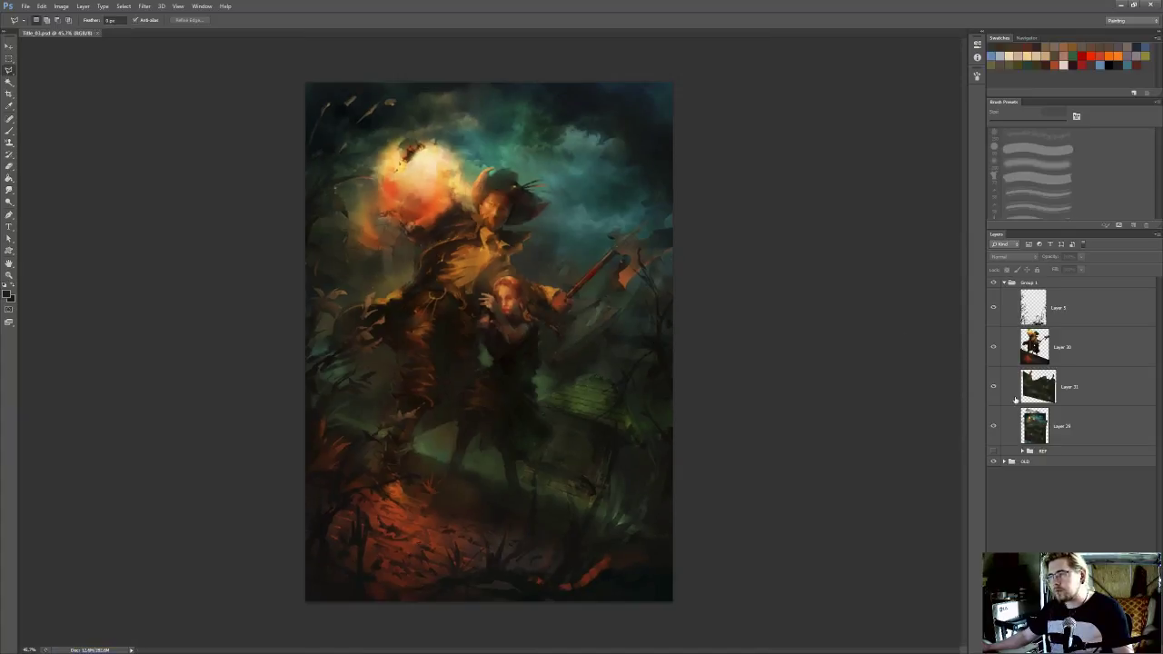
{"action": "left_click", "coordinate": [1036, 433]}
{"action": "left_click", "coordinate": [1034, 434], "text": "ctrl"}
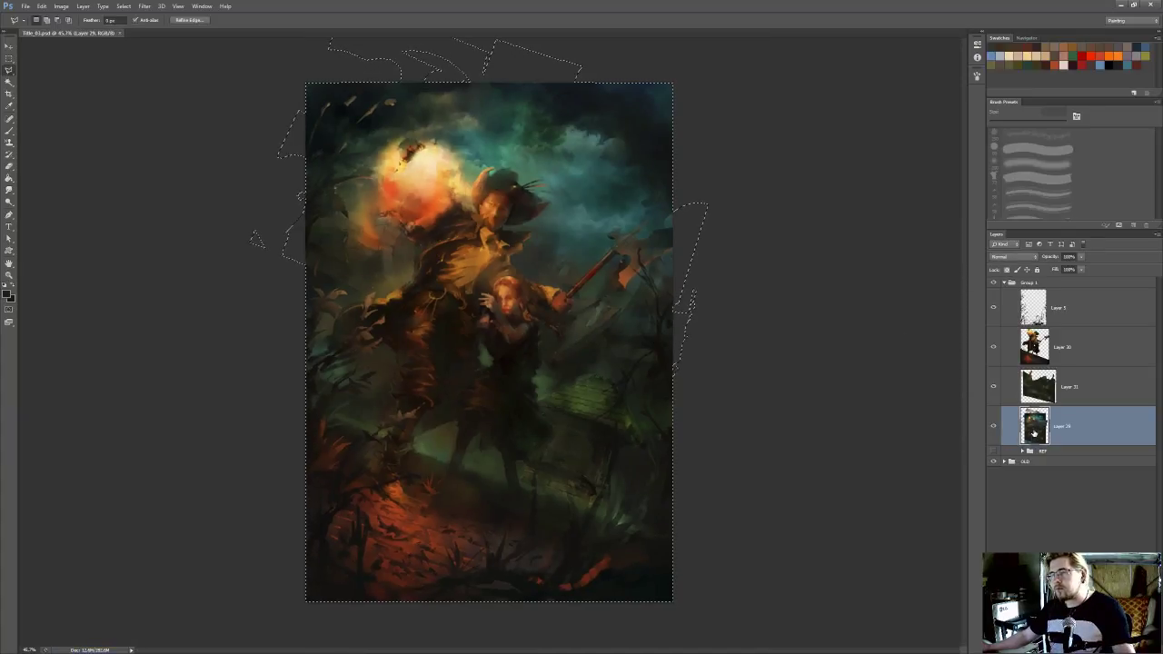
{"action": "left_click", "coordinate": [1040, 390], "text": "shift"}
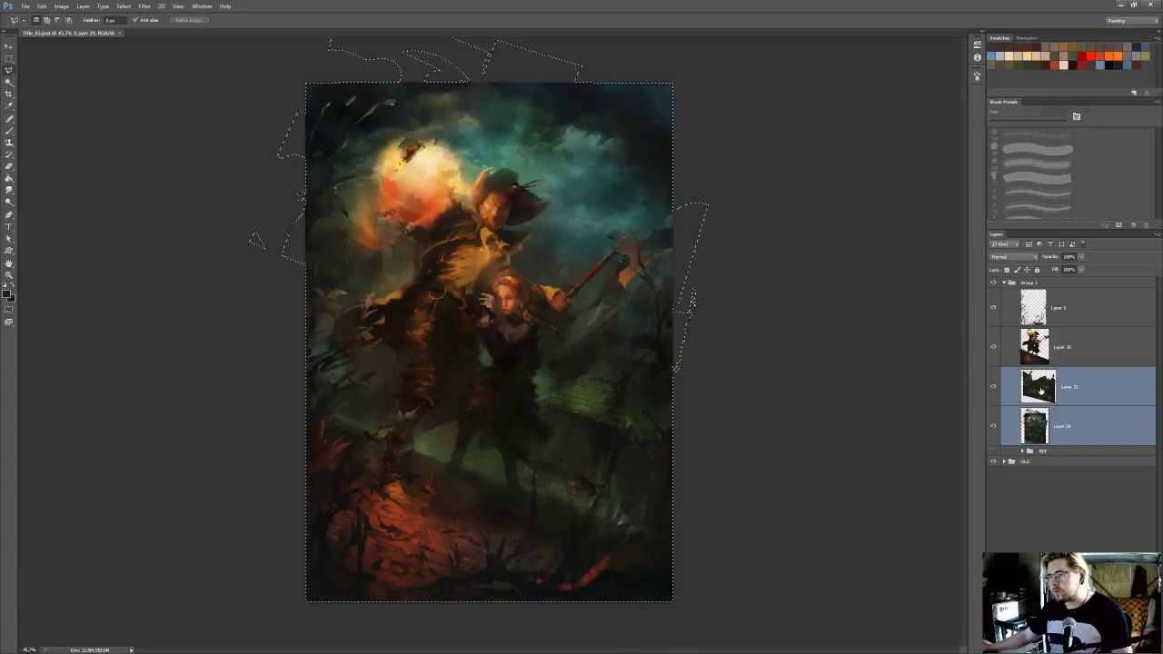
{"action": "left_click", "coordinate": [1037, 425]}
{"action": "left_click", "coordinate": [1039, 389]}
{"action": "left_click", "coordinate": [1037, 388], "text": "ctrl"}
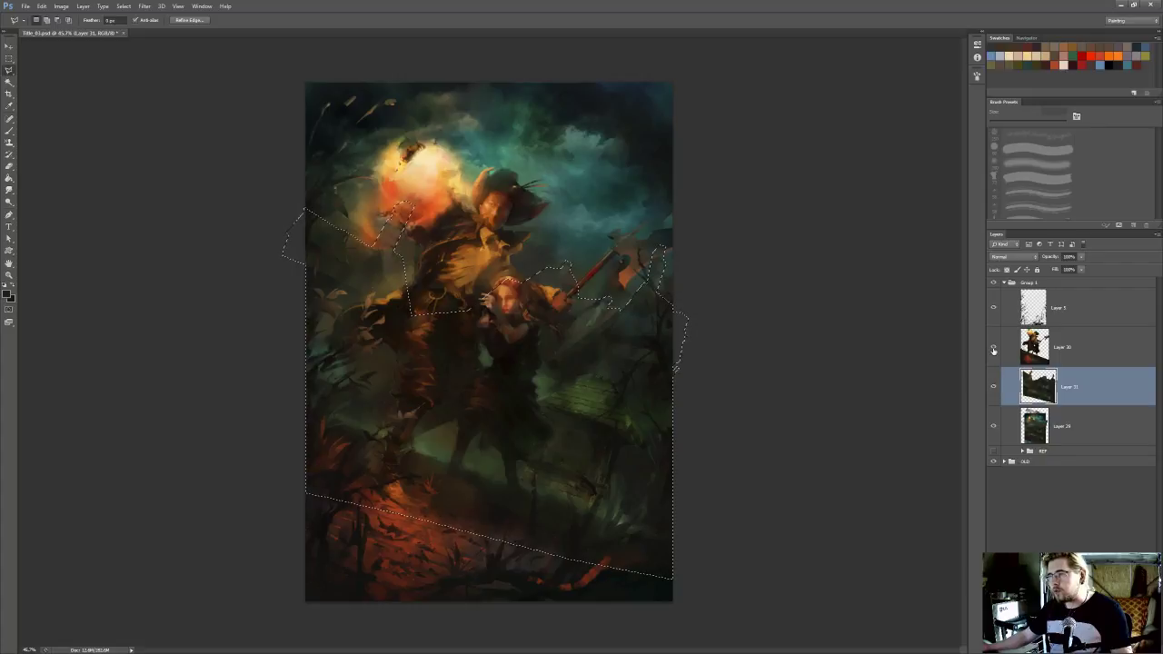
Hide Layer 5, Layer 30 and Layer 31, and content-aware fill the selected building area on Layer 29 at 100% opacity
{"action": "left_click", "coordinate": [993, 346]}
{"action": "left_click", "coordinate": [993, 306]}
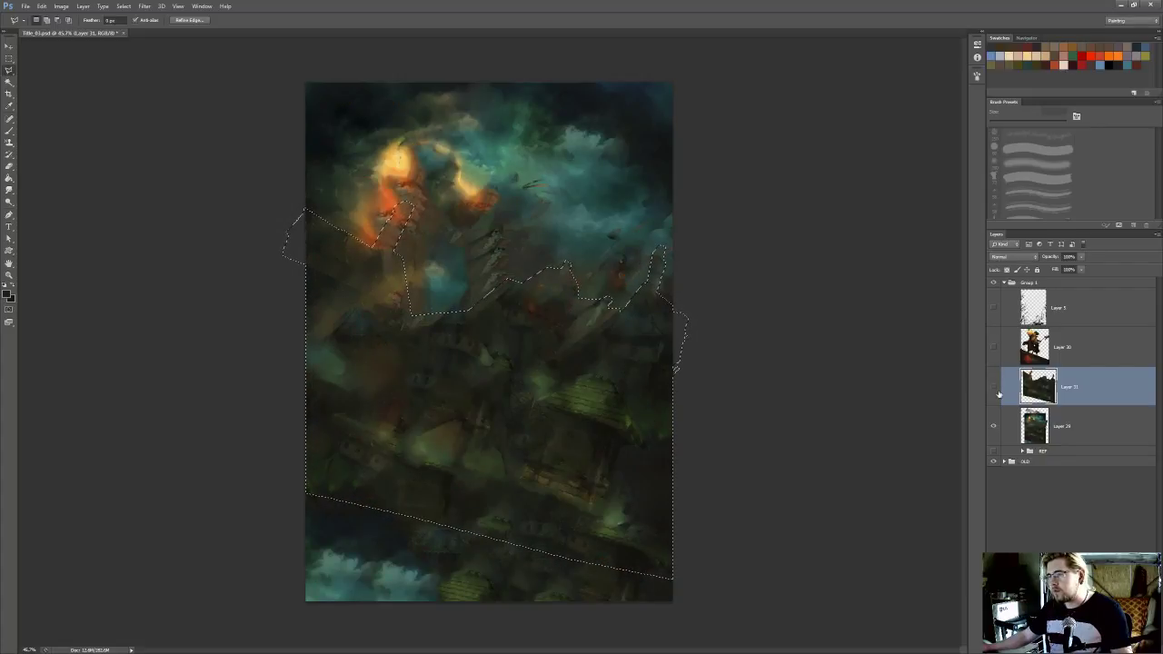
{"action": "left_click", "coordinate": [1035, 425]}
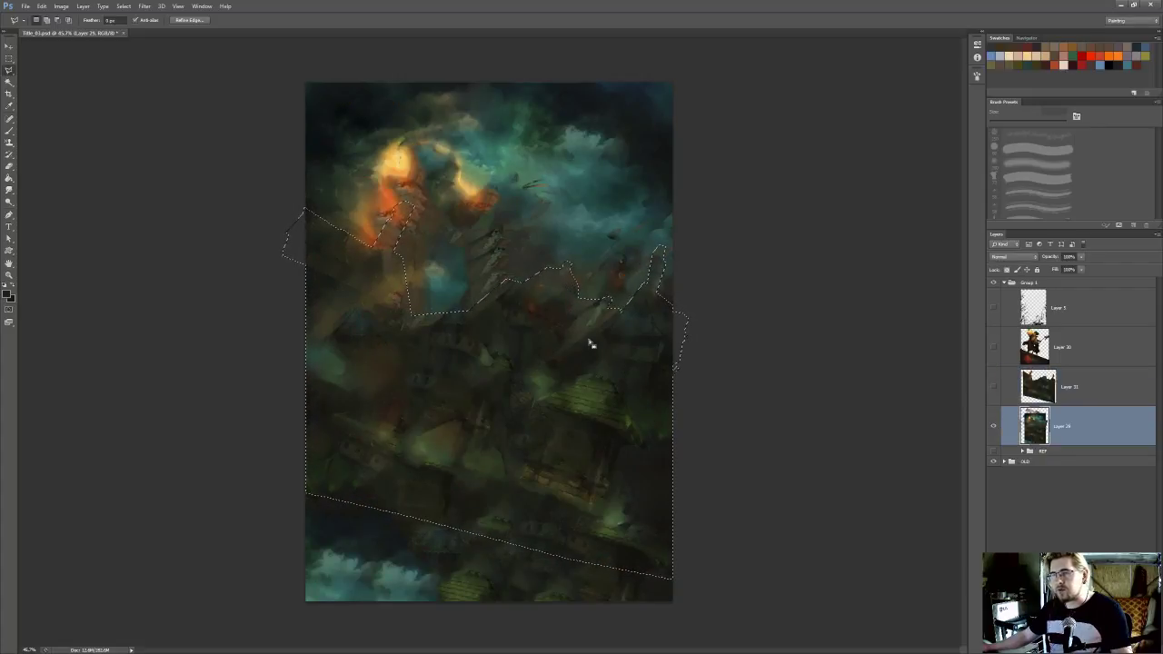
{"action": "right_click", "coordinate": [556, 381]}
{"action": "left_click", "coordinate": [602, 517]}
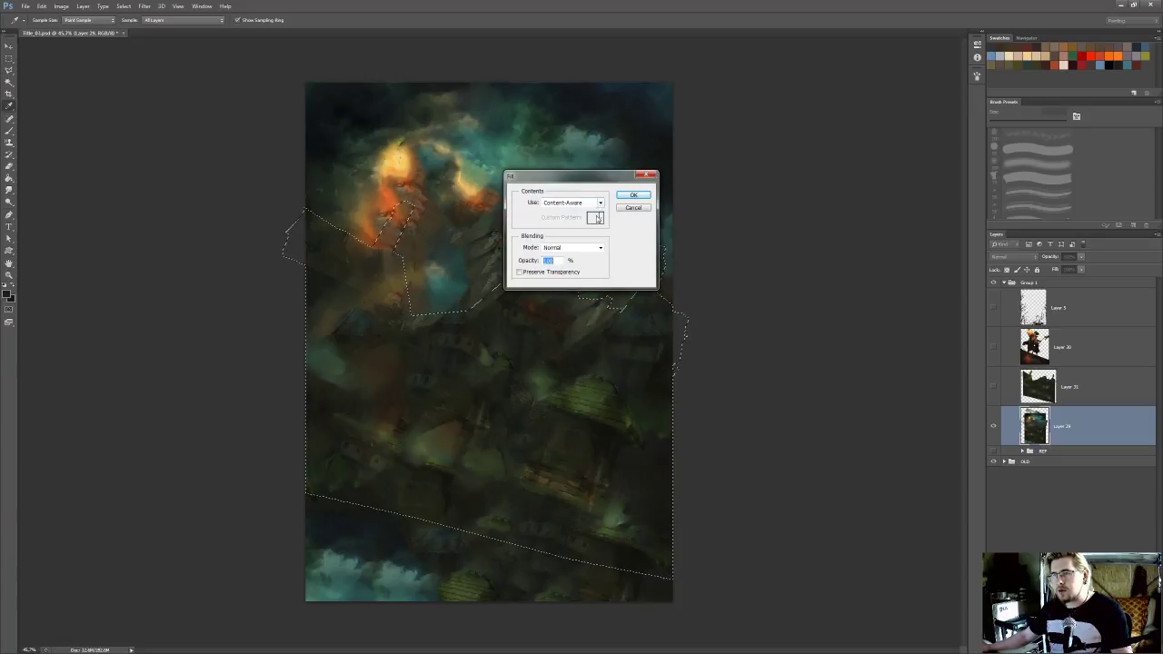
{"action": "left_click", "coordinate": [636, 195]}
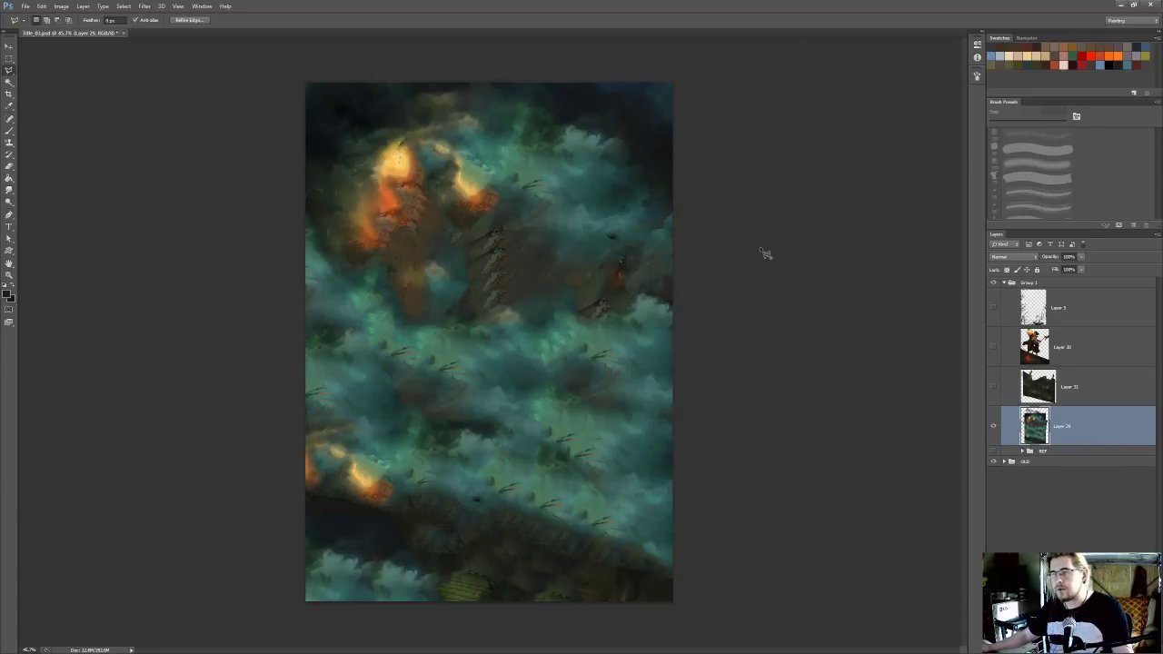
Show Layer 31, Layer 30 and Layer 5 again with the selection cleared, and save the painting
{"action": "left_click", "coordinate": [993, 386]}
{"action": "left_click", "coordinate": [994, 346]}
{"action": "key", "text": "ctrl+d"}
{"action": "key", "text": "m"}
{"action": "left_click", "coordinate": [994, 307]}
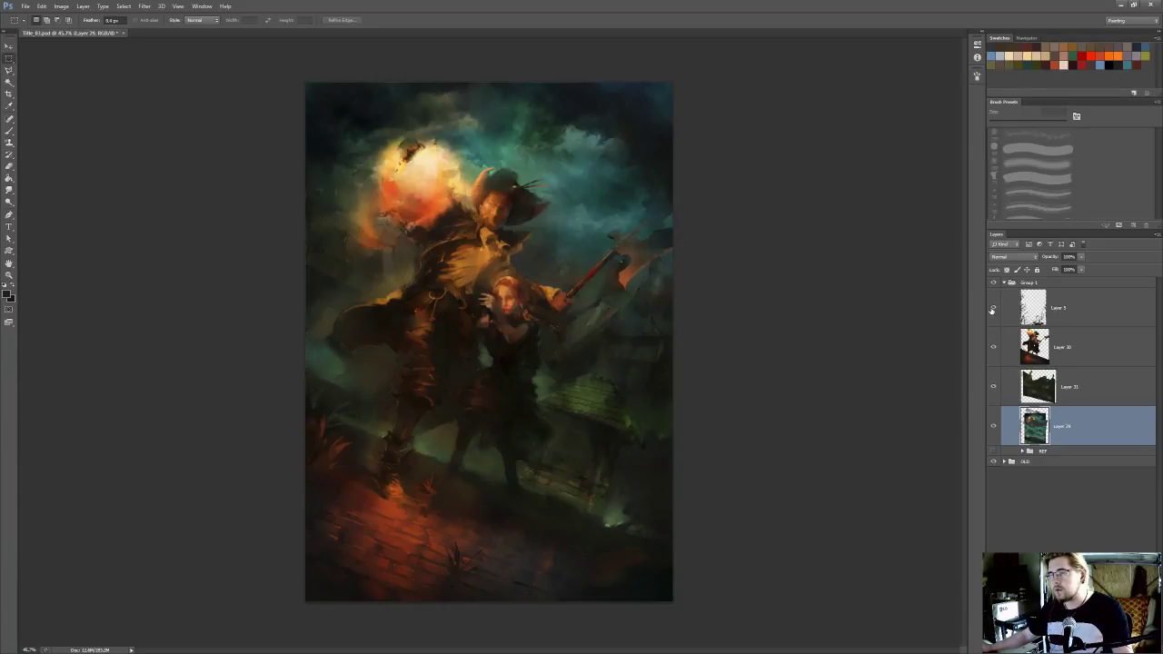
{"action": "key", "text": "ctrl+s"}
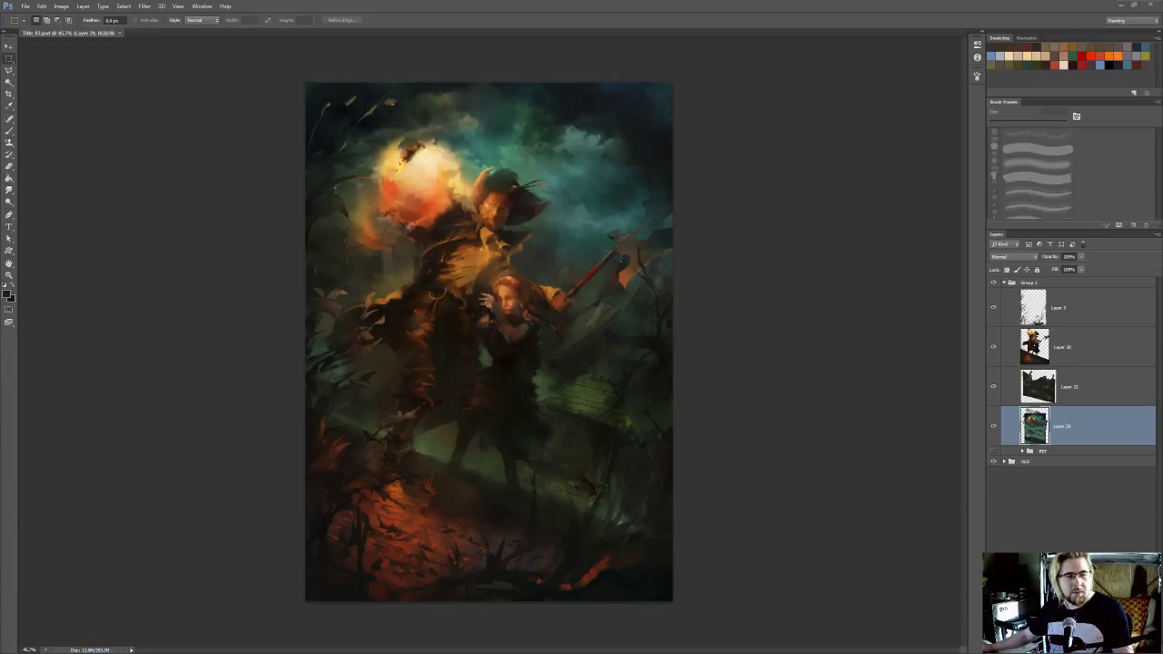
Examine the figures, the glowing moon and the background around them at several magnifications
{"action": "scroll", "coordinate": [523, 283], "scroll_direction": "up", "scroll_amount": 3}
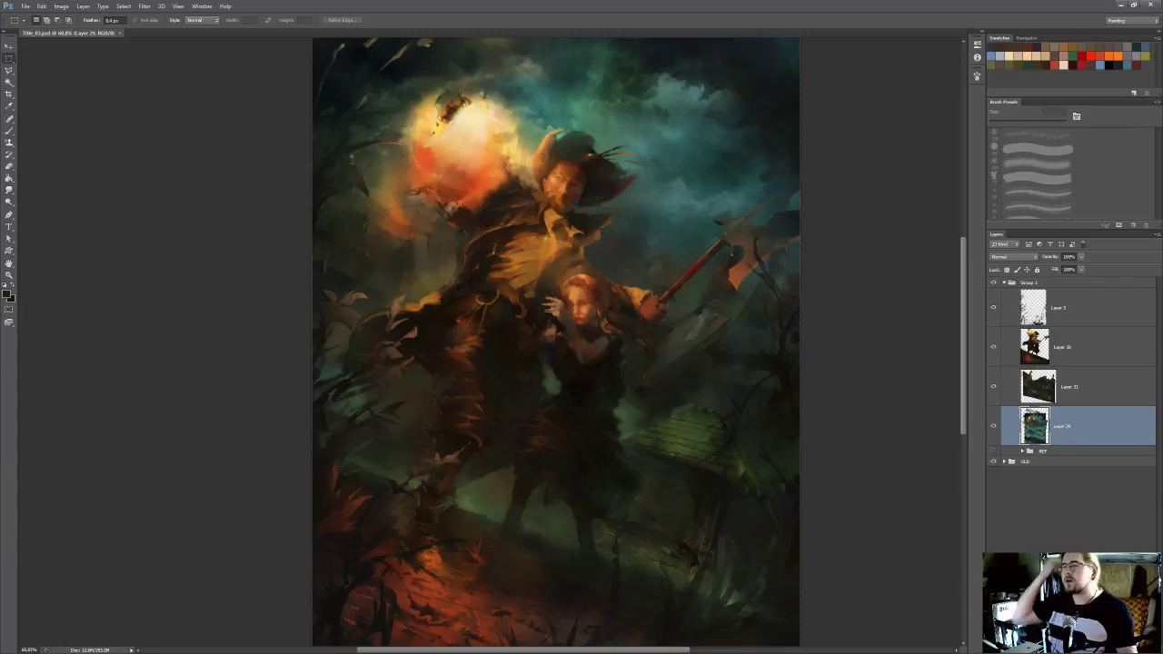
{"action": "left_click_drag", "start_coordinate": [758, 224], "coordinate": [699, 189]}
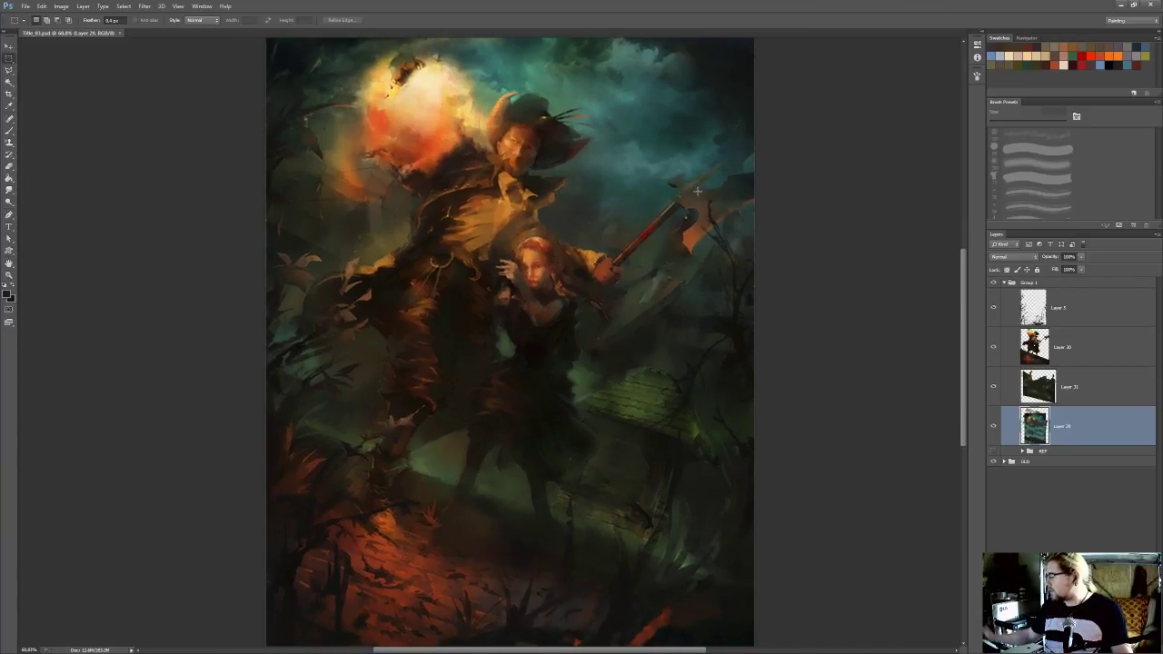
{"action": "left_click_drag", "start_coordinate": [654, 201], "coordinate": [733, 205]}
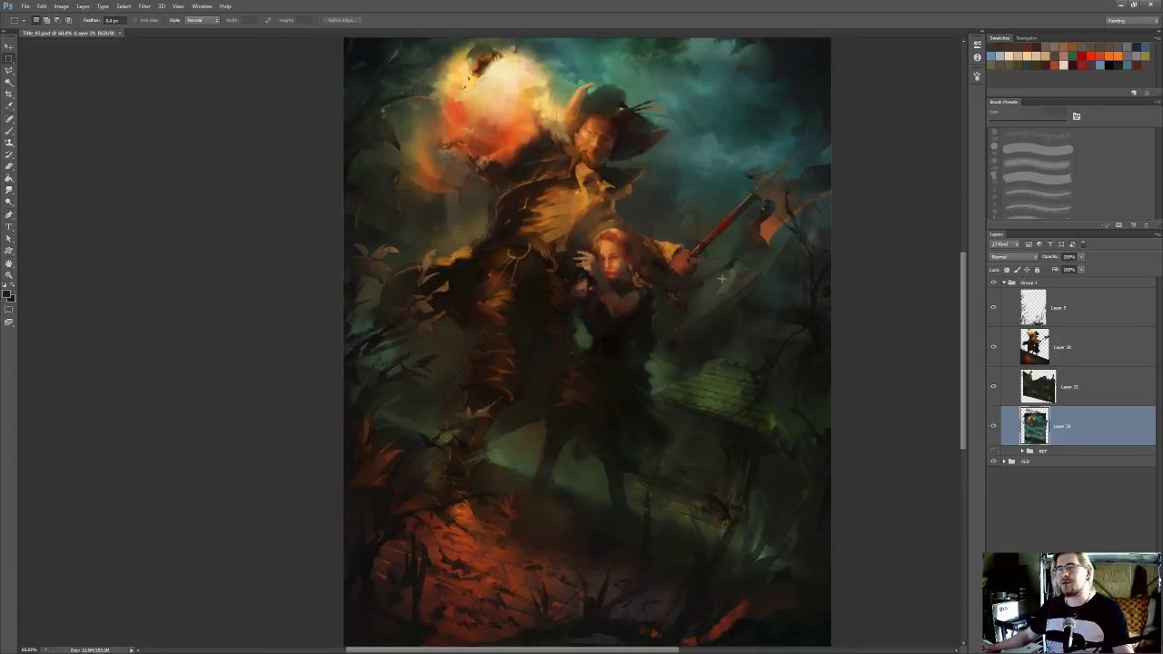
{"action": "scroll", "coordinate": [718, 278], "scroll_direction": "up", "scroll_amount": 2}
{"action": "left_click_drag", "start_coordinate": [633, 255], "coordinate": [703, 286]}
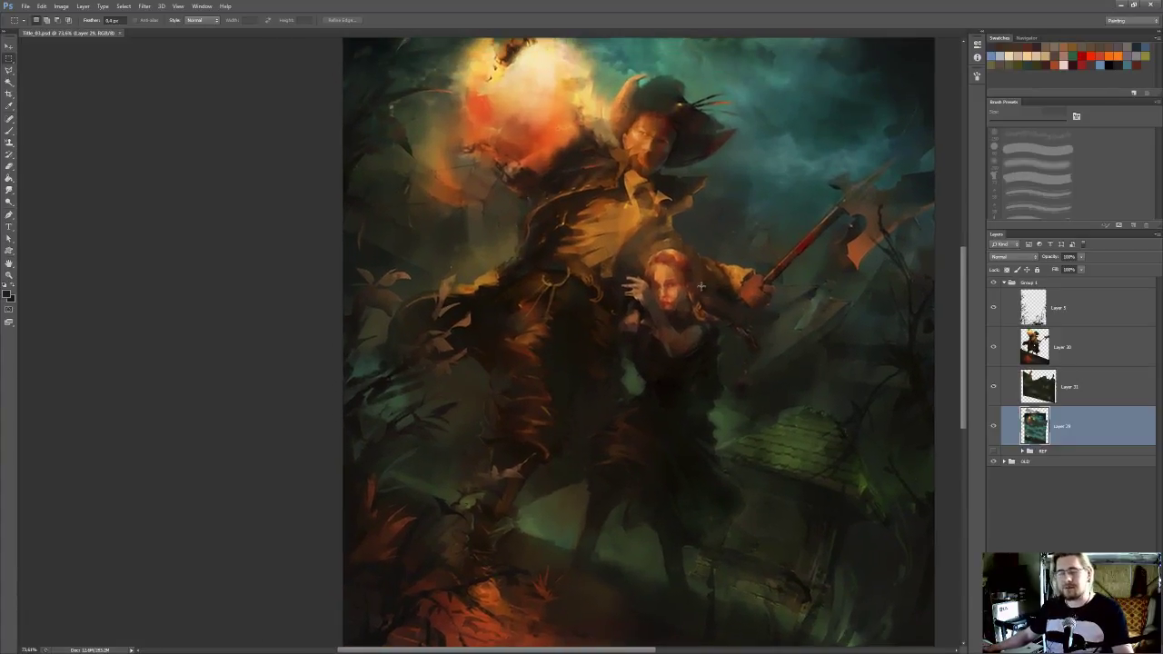
{"action": "left_click_drag", "start_coordinate": [670, 243], "coordinate": [674, 275]}
{"action": "scroll", "coordinate": [623, 274], "scroll_direction": "down", "scroll_amount": 2}
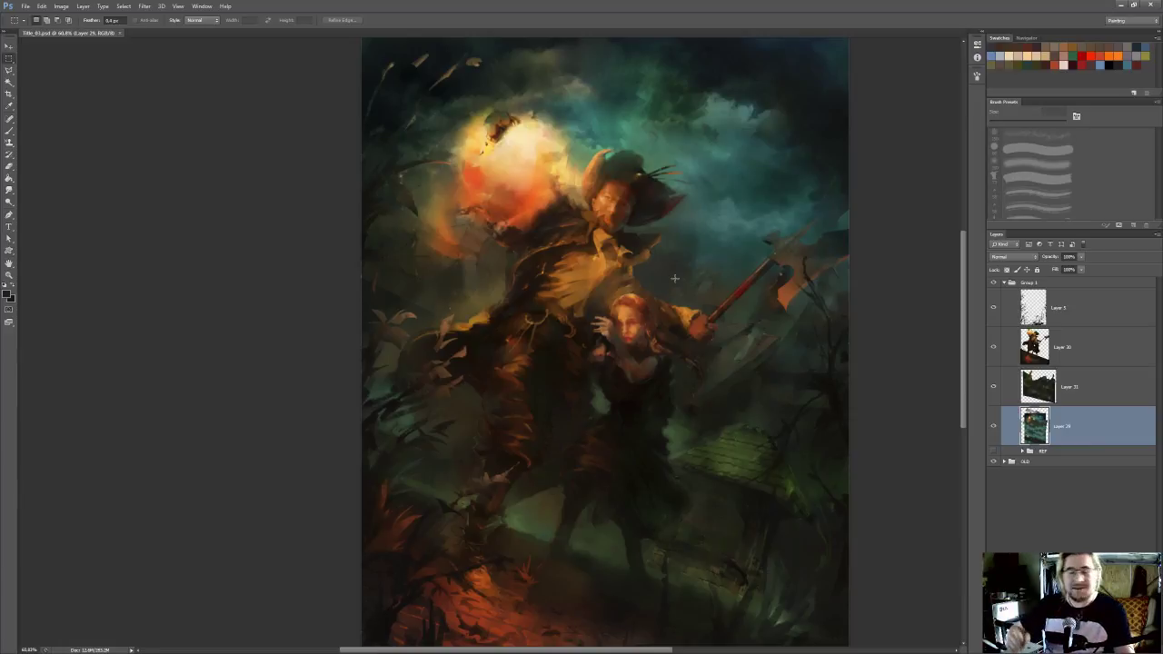
{"action": "left_click_drag", "start_coordinate": [606, 231], "coordinate": [595, 219]}
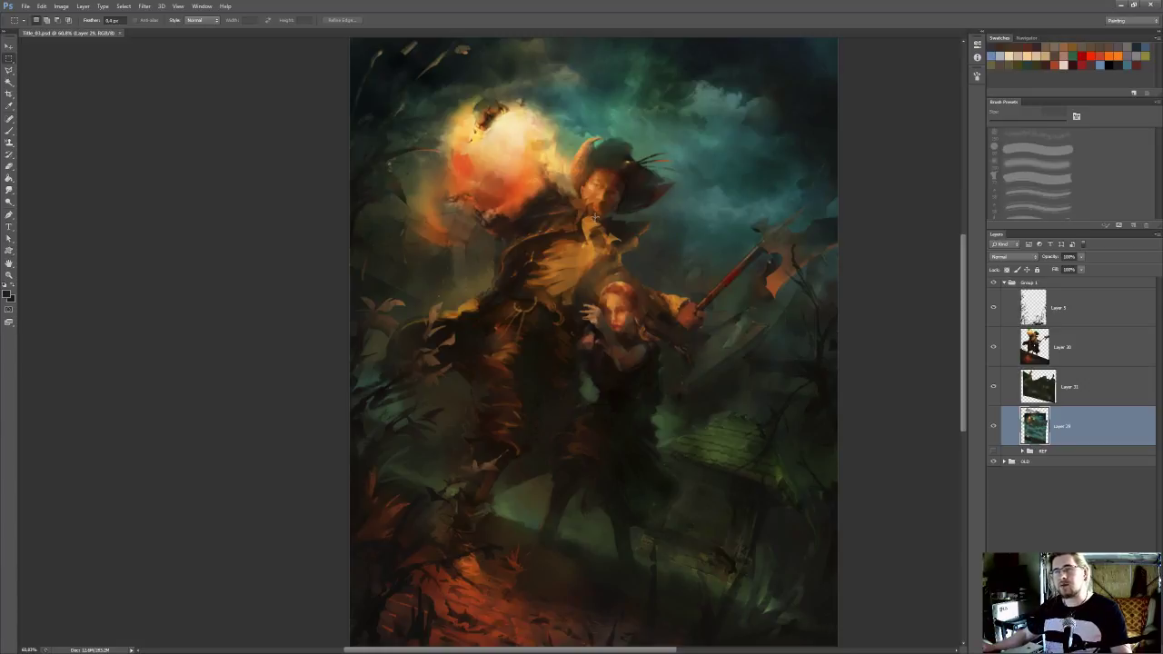
{"action": "scroll", "coordinate": [595, 217], "scroll_direction": "down", "scroll_amount": 2}
{"action": "scroll", "coordinate": [620, 208], "scroll_direction": "up", "scroll_amount": 1}
{"action": "left_click_drag", "start_coordinate": [574, 236], "coordinate": [664, 210]}
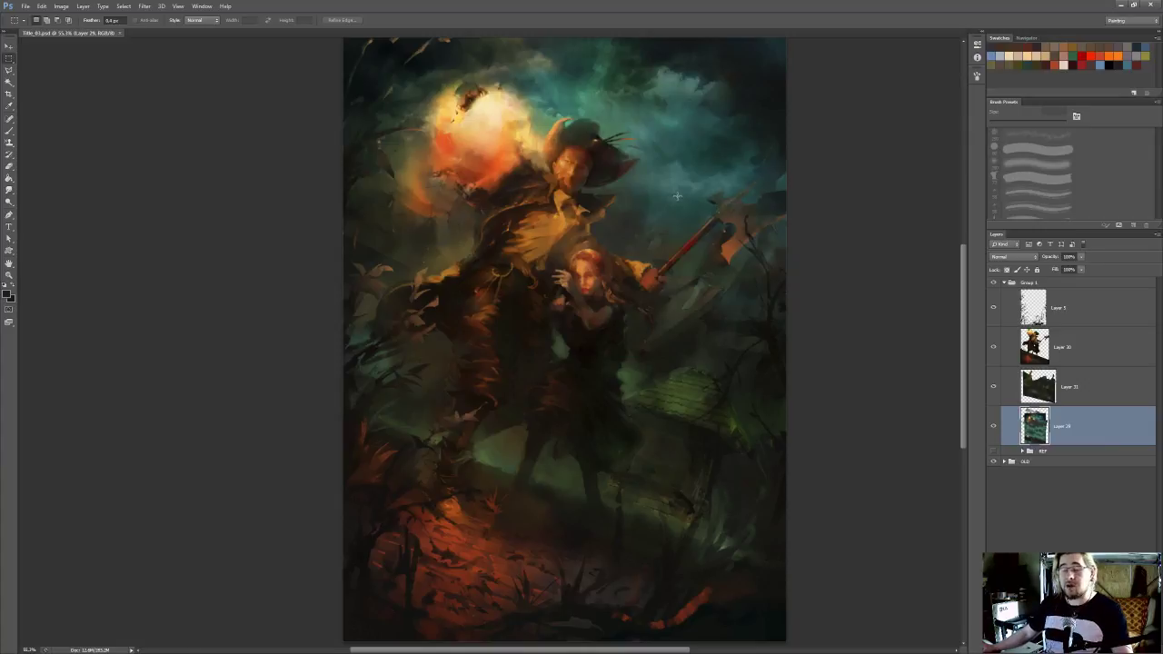
{"action": "left_click_drag", "start_coordinate": [580, 173], "coordinate": [627, 187]}
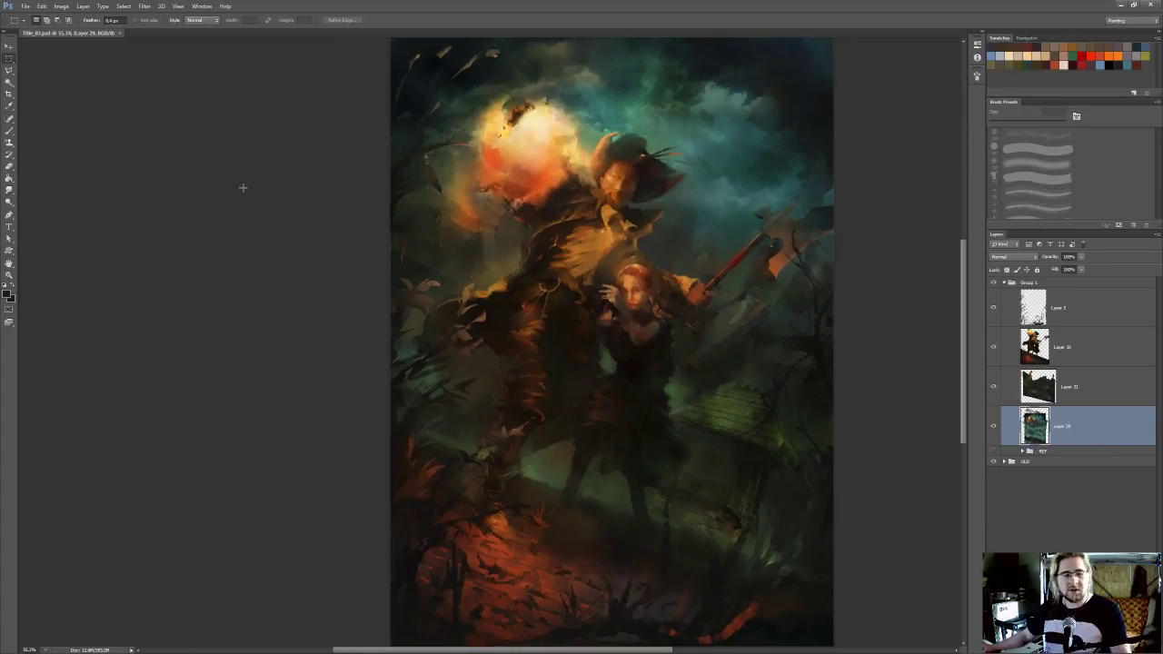
{"action": "left_click_drag", "start_coordinate": [696, 222], "coordinate": [713, 202]}
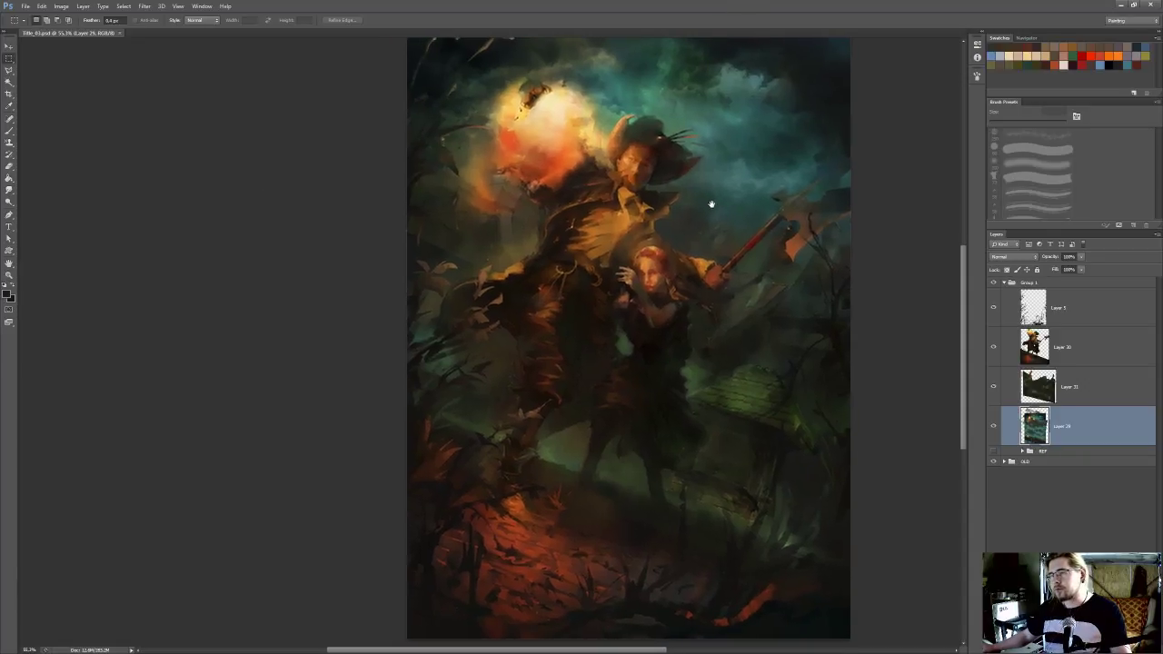
{"action": "scroll", "coordinate": [795, 231], "scroll_direction": "up", "scroll_amount": 1}
{"action": "left_click_drag", "start_coordinate": [825, 244], "coordinate": [814, 250]}
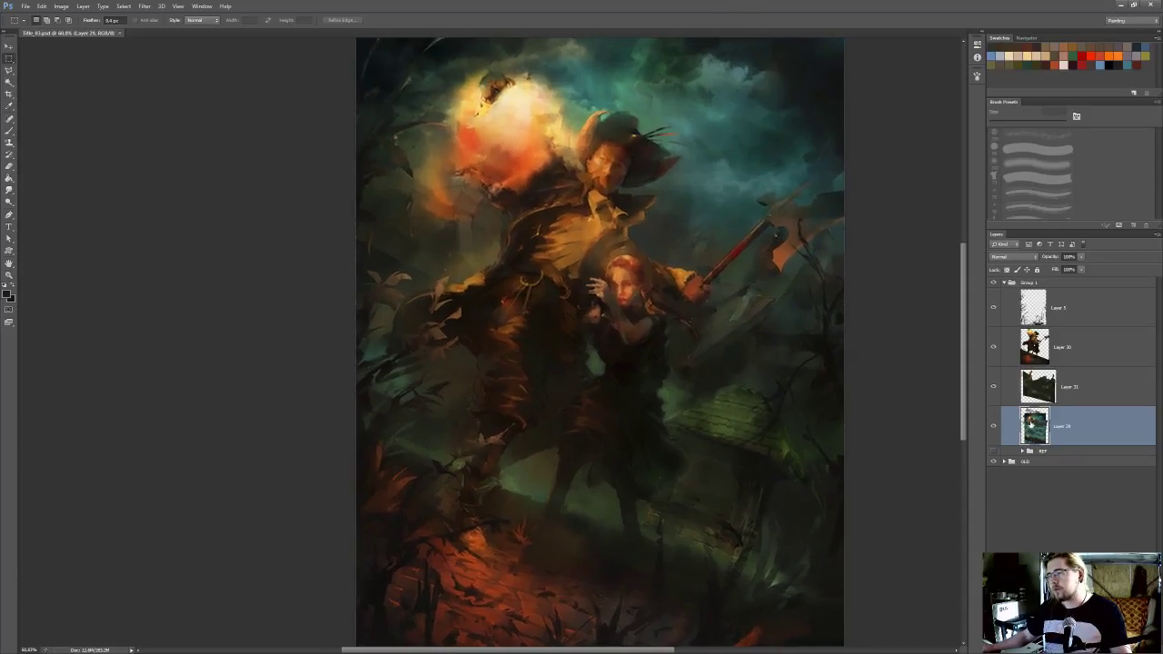
Paint soft haze in a sampled sky teal on a new layer above Layer 29, using a 500 px brush at 20% opacity
{"action": "key", "text": "b"}
{"action": "left_click", "coordinate": [716, 189], "text": "alt"}
{"action": "left_click", "coordinate": [996, 164]}
{"action": "key", "text": "ctrl+shift+alt+n"}
{"action": "key", "text": "bracketright"}
{"action": "key", "text": "bracketright"}
{"action": "key", "text": "bracketright"}
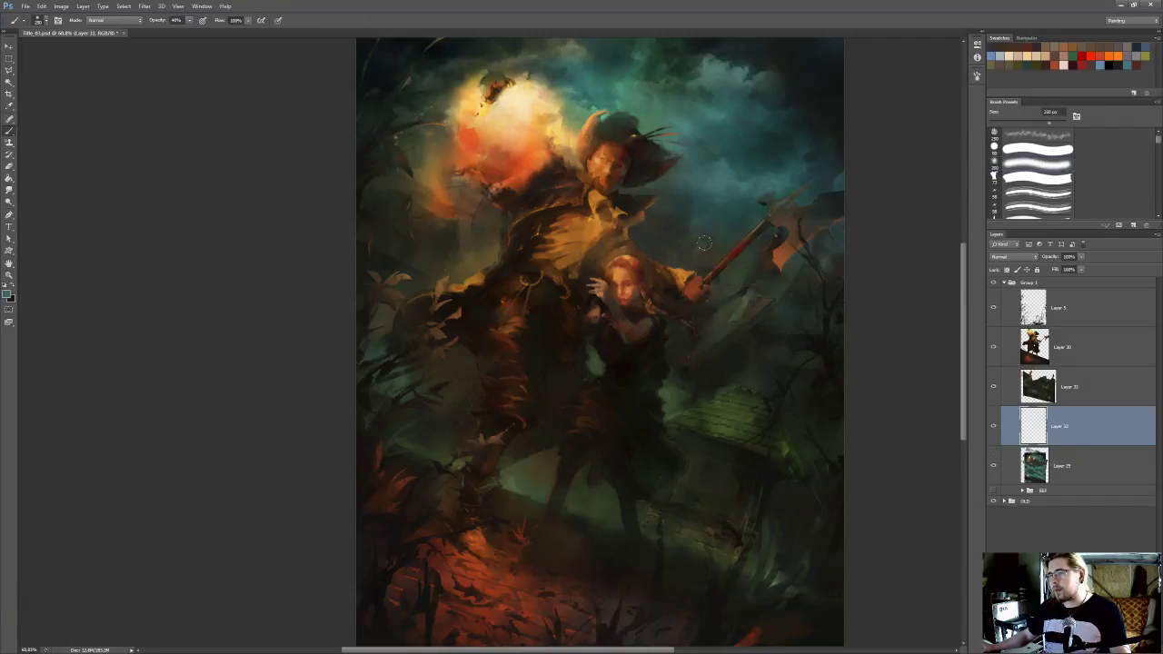
{"action": "key", "text": "2"}
{"action": "mouse_move", "coordinate": [775, 287]}
{"action": "left_mouse_down"}
{"action": "mouse_move", "coordinate": [799, 246]}
{"action": "mouse_move", "coordinate": [836, 267]}
{"action": "left_mouse_up"}
{"action": "mouse_move", "coordinate": [472, 250]}
{"action": "left_mouse_down"}
{"action": "mouse_move", "coordinate": [495, 223]}
{"action": "mouse_move", "coordinate": [516, 241]}
{"action": "left_mouse_up"}
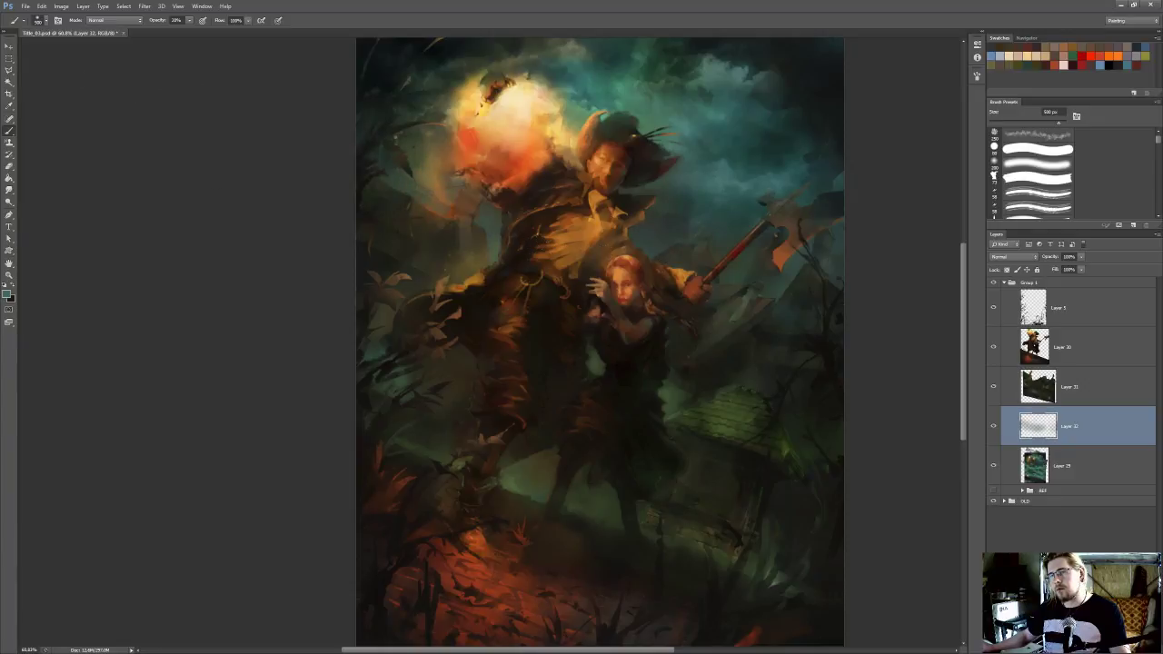
Erase some of the haze just below the glowing moon with a 500 px soft eraser
{"action": "scroll", "coordinate": [264, 118], "scroll_direction": "down", "scroll_amount": 5}
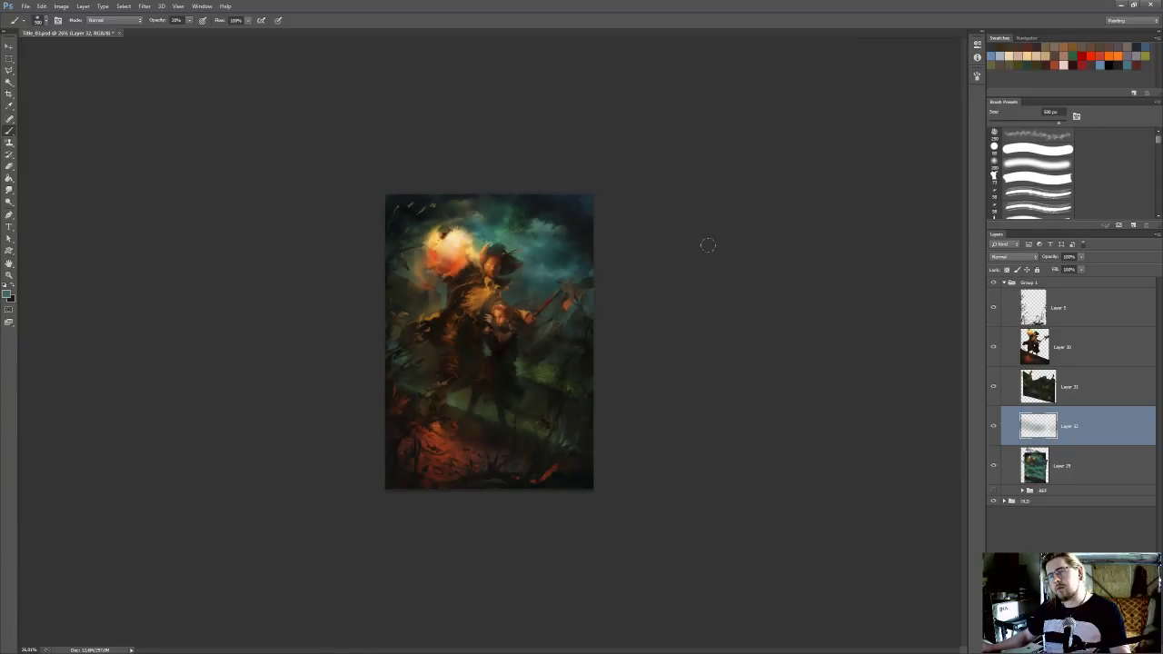
{"action": "key", "text": "ctrl+0"}
{"action": "key", "text": "e"}
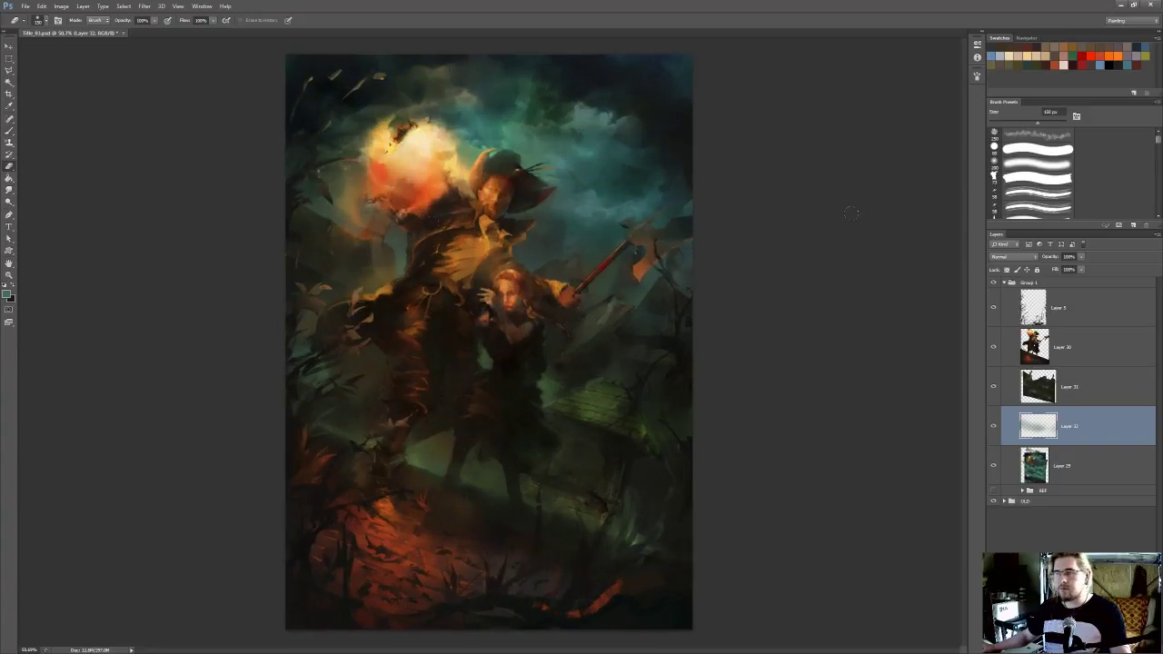
{"action": "left_click", "coordinate": [1036, 165]}
{"action": "key", "text": "bracketright"}
{"action": "key", "text": "bracketright"}
{"action": "key", "text": "bracketright"}
{"action": "key", "text": "bracketright"}
{"action": "left_click_drag", "start_coordinate": [394, 235], "coordinate": [398, 256]}
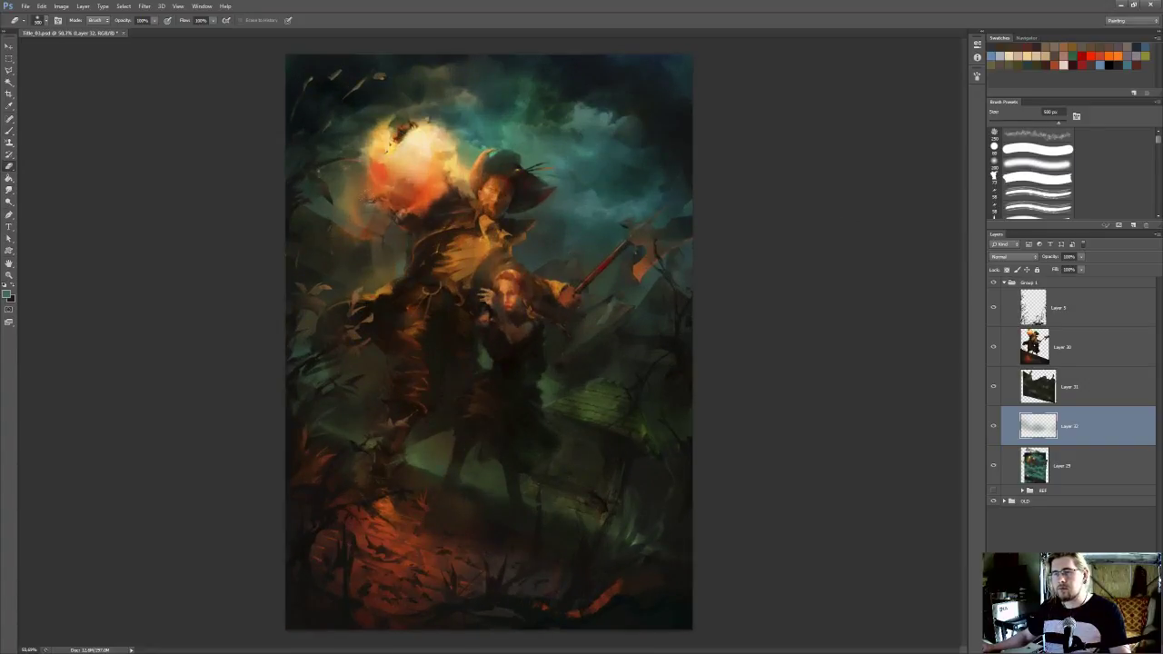
Paint more haze behind the figures on Layer 32 with sampled muted greens and large brushes of 400 to 600 px
{"action": "key", "text": "b"}
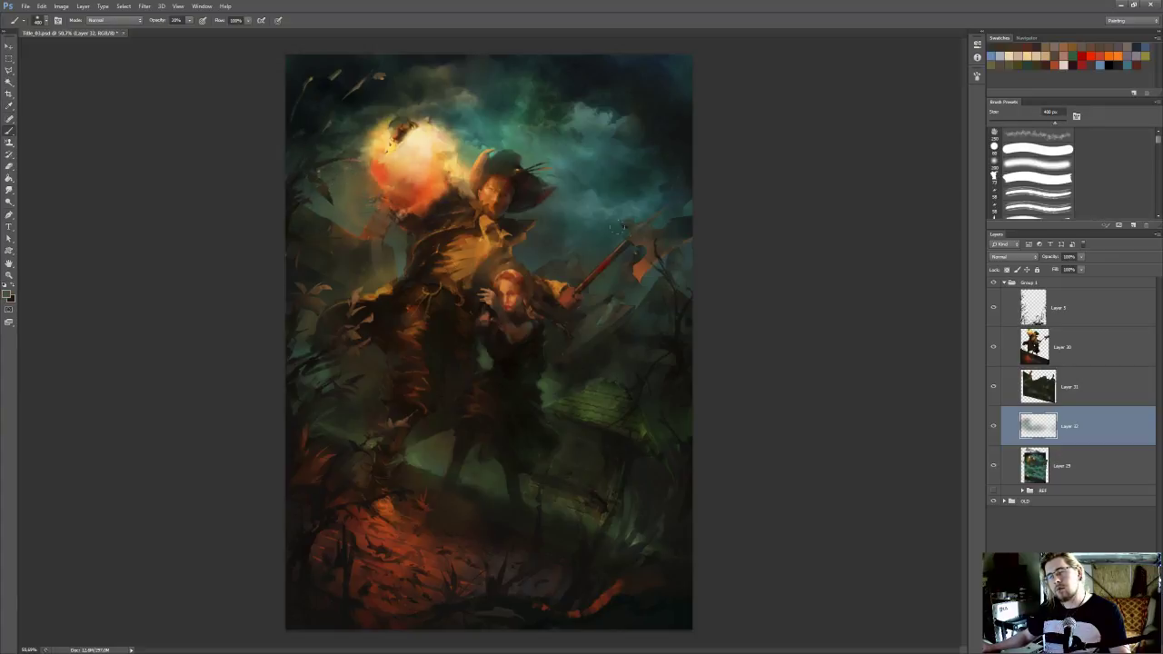
{"action": "left_click", "coordinate": [556, 391], "text": "alt"}
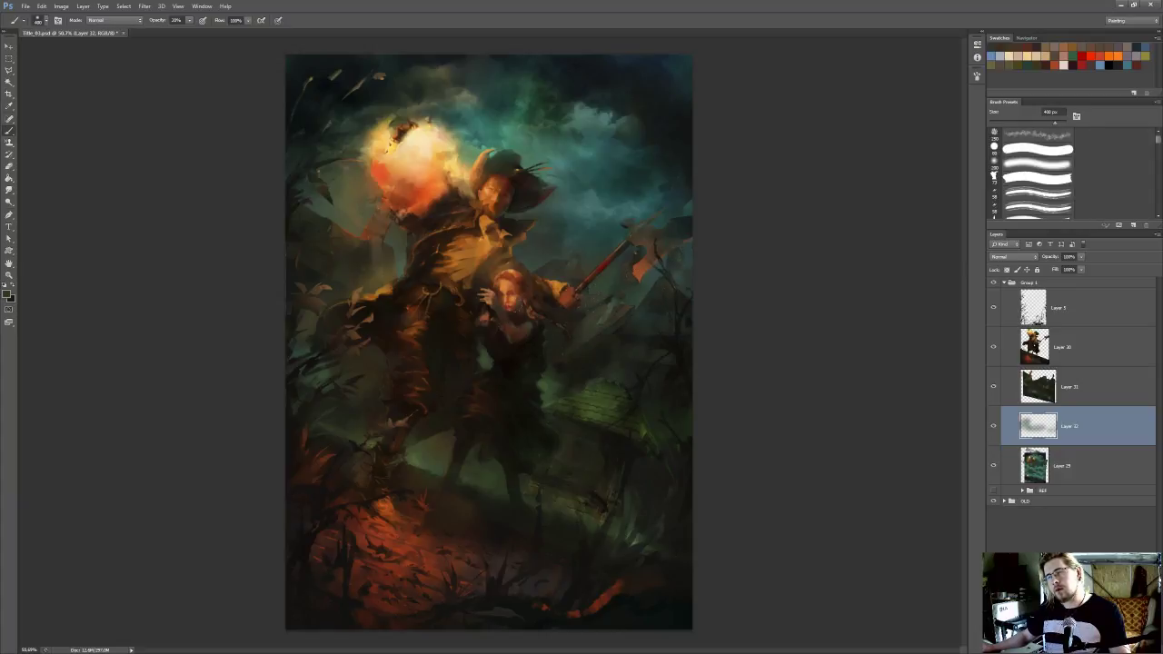
{"action": "left_click", "coordinate": [484, 356], "text": "alt"}
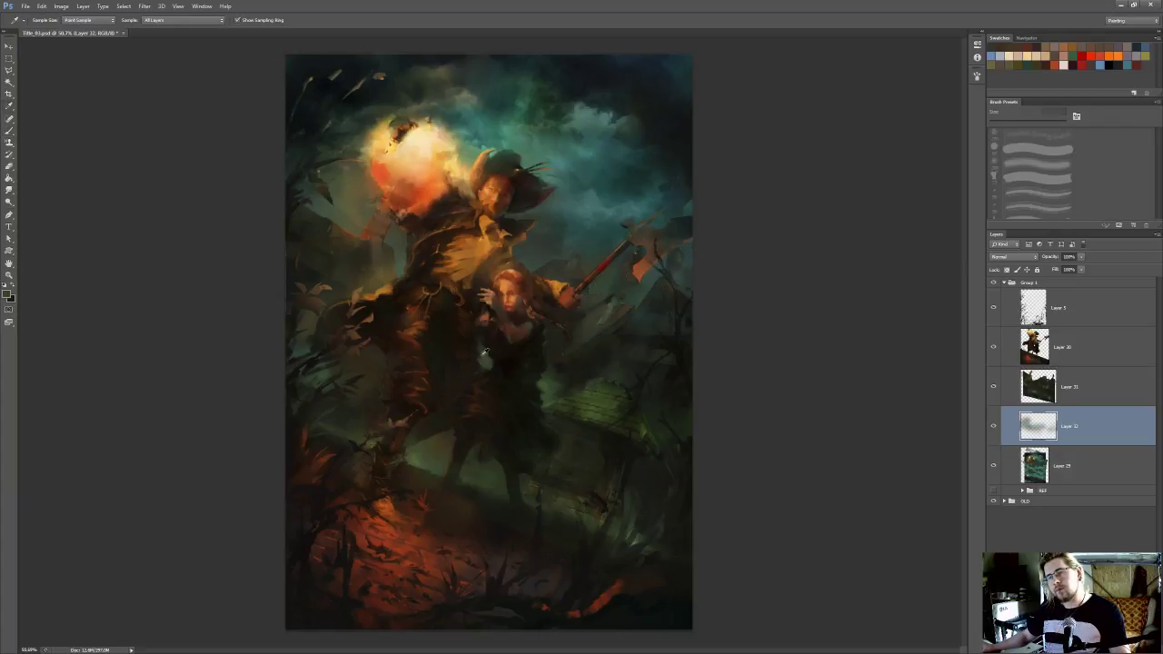
{"action": "left_click", "coordinate": [415, 461], "text": "alt"}
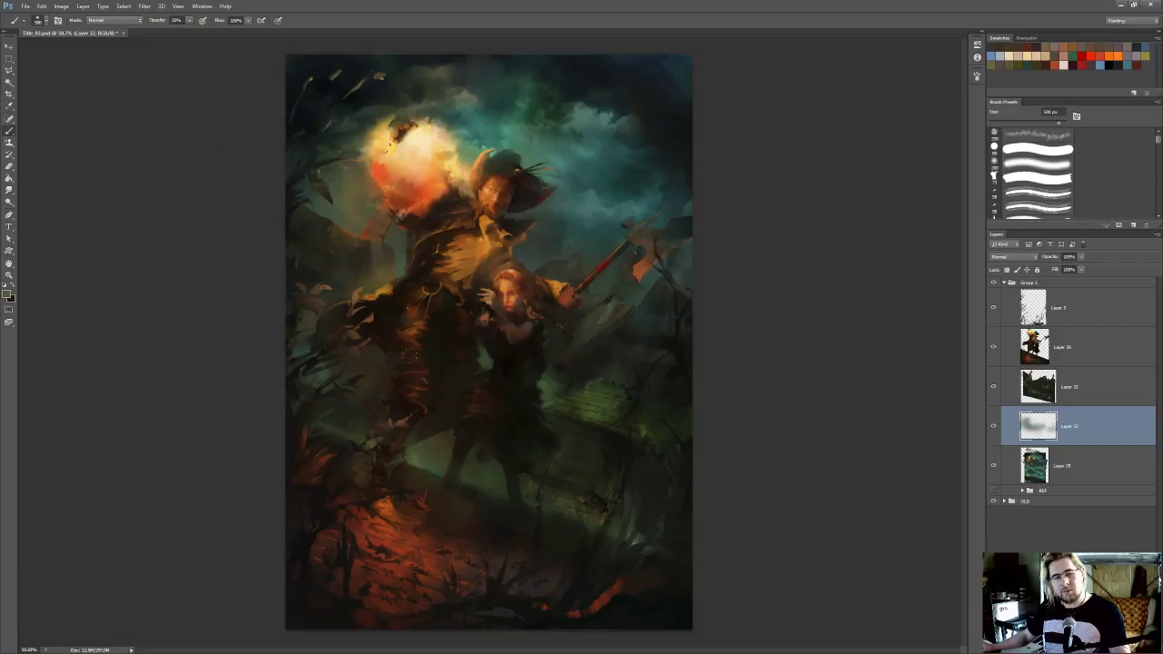
{"action": "left_click", "coordinate": [582, 407], "text": "alt"}
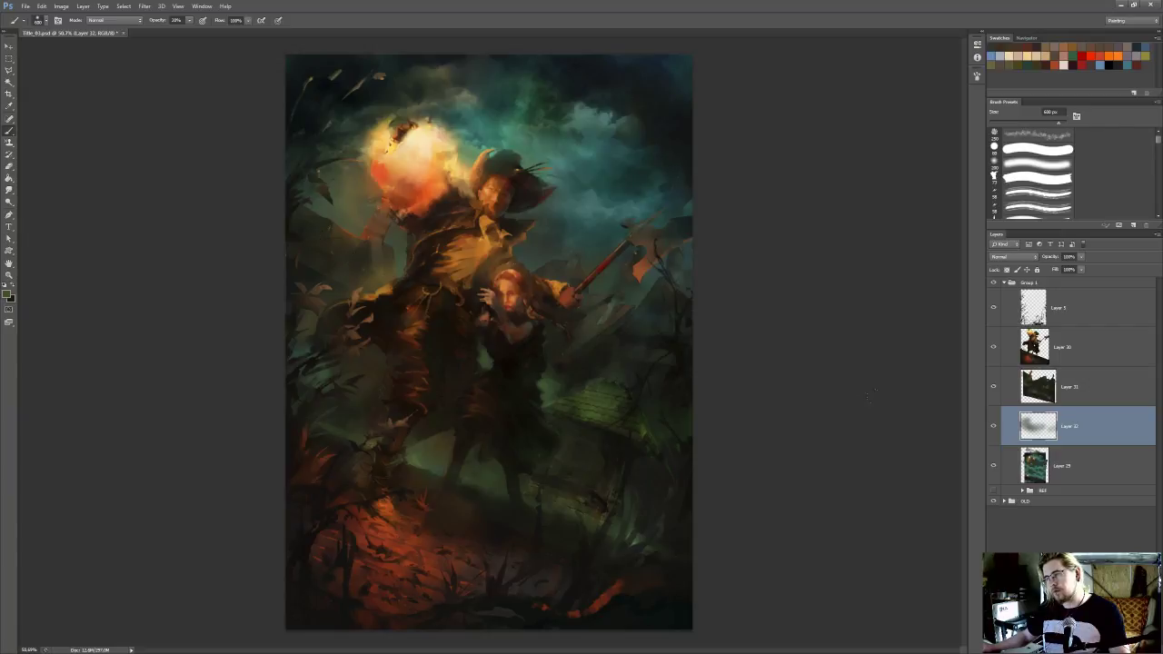
Compare the painting with and without the haze on Layer 32, both zoomed out and close up
{"action": "left_click", "coordinate": [995, 427]}
{"action": "left_click", "coordinate": [995, 426]}
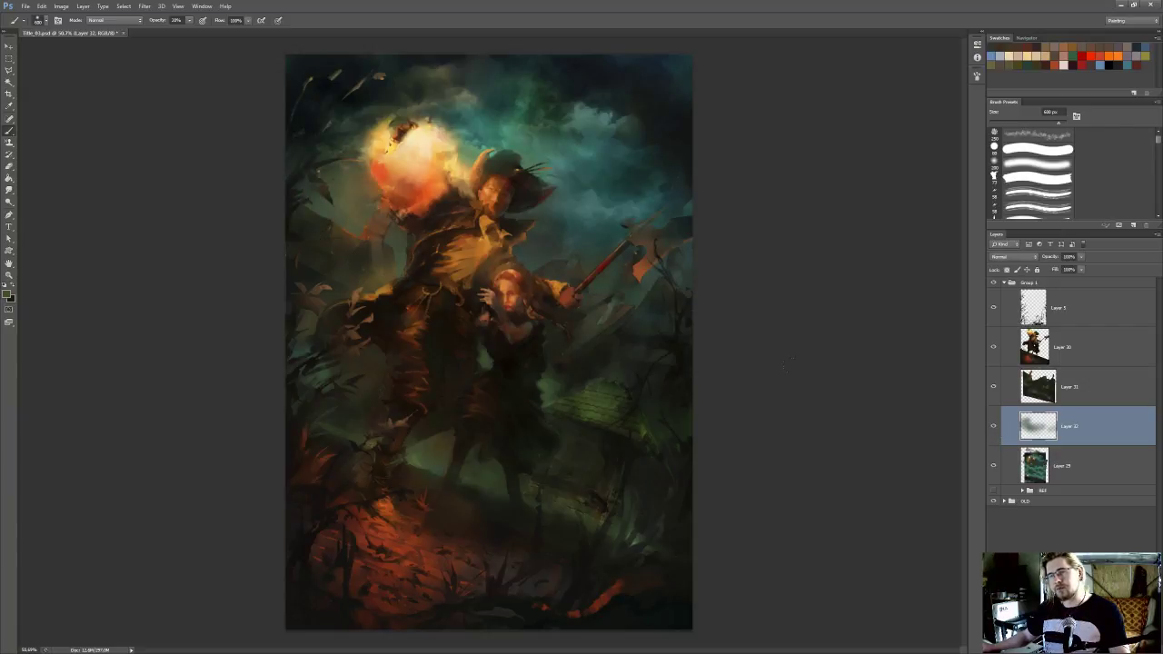
{"action": "scroll", "coordinate": [672, 338], "scroll_direction": "down", "scroll_amount": 5}
{"action": "scroll", "coordinate": [675, 341], "scroll_direction": "up", "scroll_amount": 3}
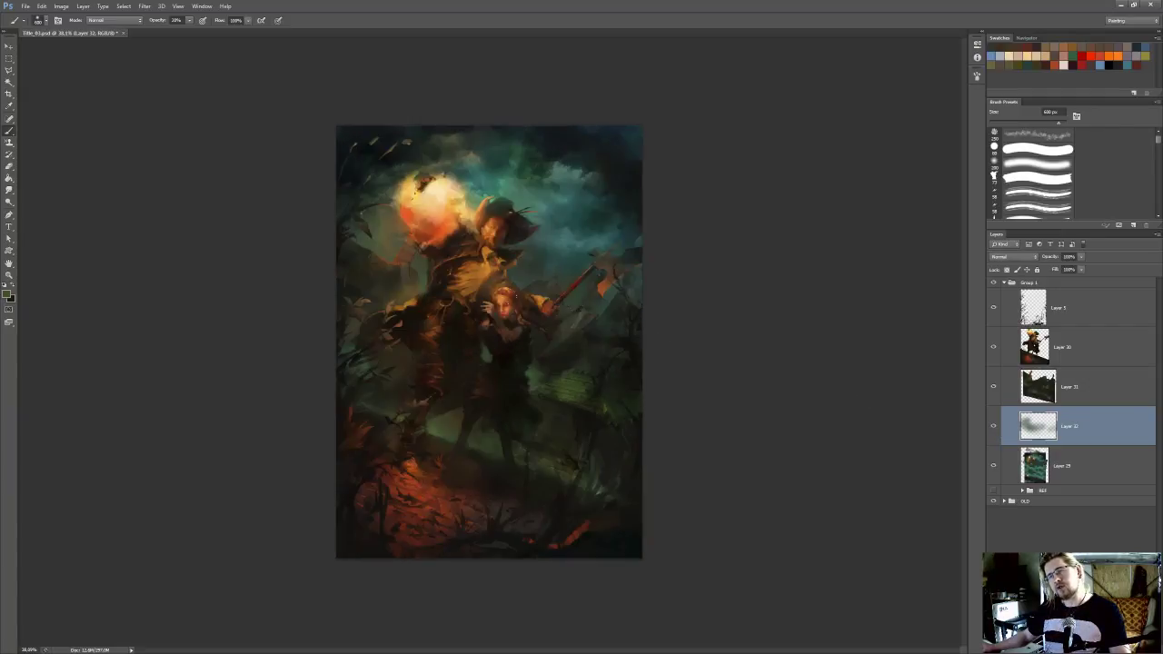
{"action": "scroll", "coordinate": [444, 306], "scroll_direction": "up", "scroll_amount": 2}
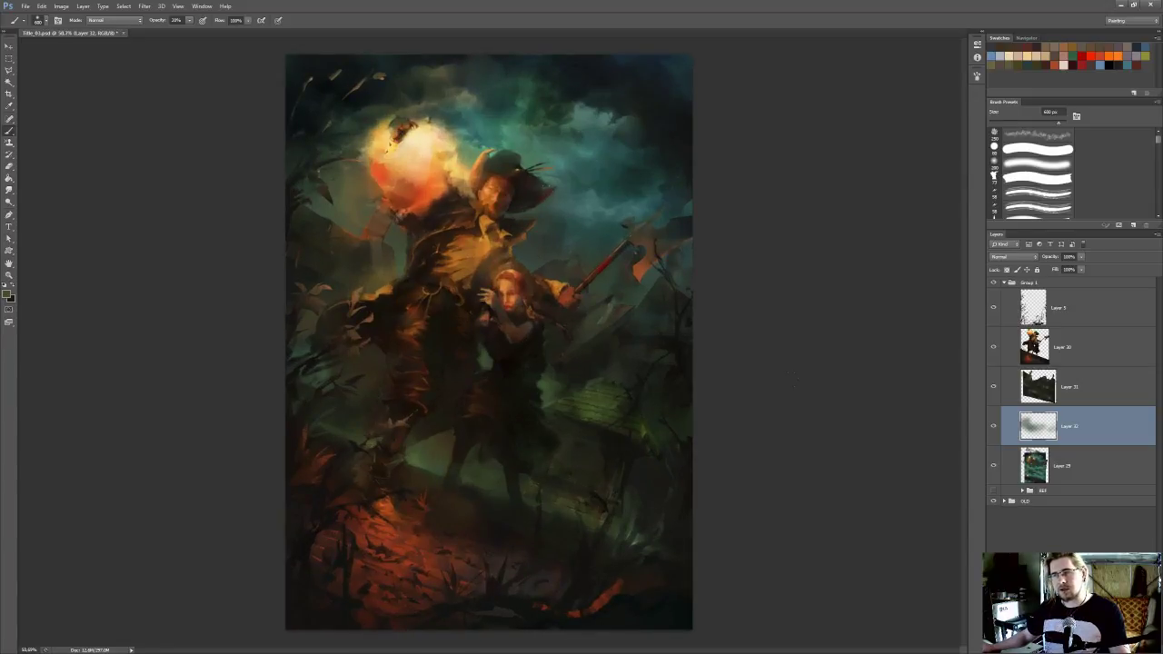
{"action": "left_click", "coordinate": [993, 426]}
{"action": "left_click", "coordinate": [994, 427]}
{"action": "left_click", "coordinate": [993, 428]}
{"action": "left_click", "coordinate": [993, 427]}
{"action": "left_click", "coordinate": [991, 426]}
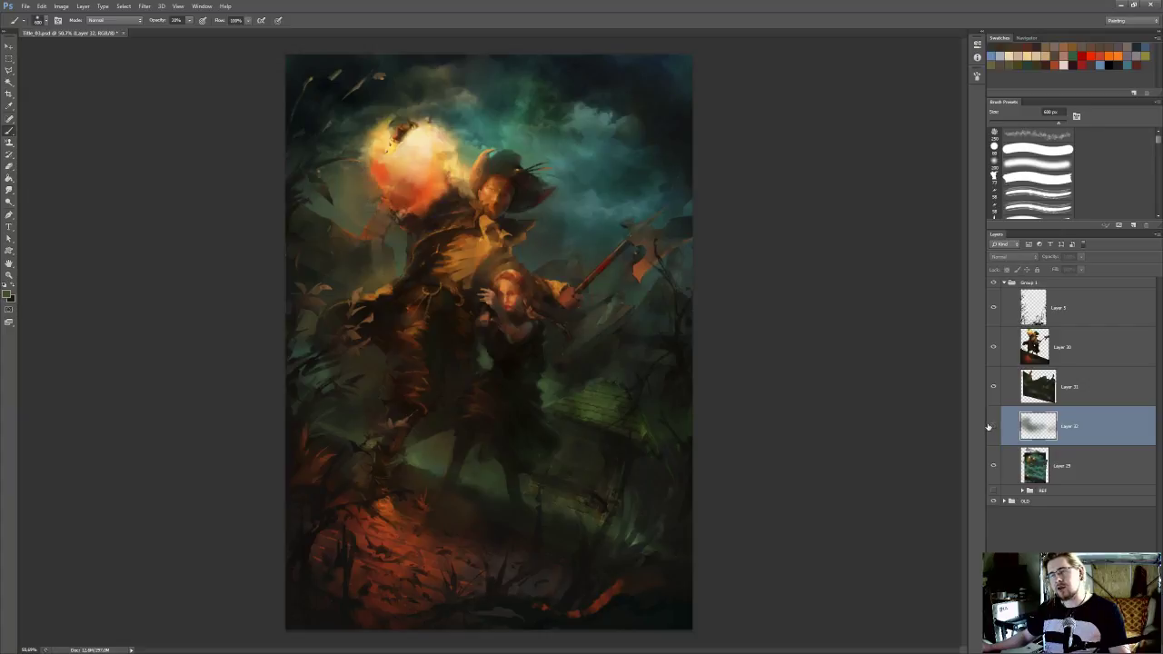
{"action": "left_click", "coordinate": [992, 425]}
{"action": "left_click", "coordinate": [991, 424]}
{"action": "left_click", "coordinate": [992, 425]}
{"action": "left_click", "coordinate": [992, 425]}
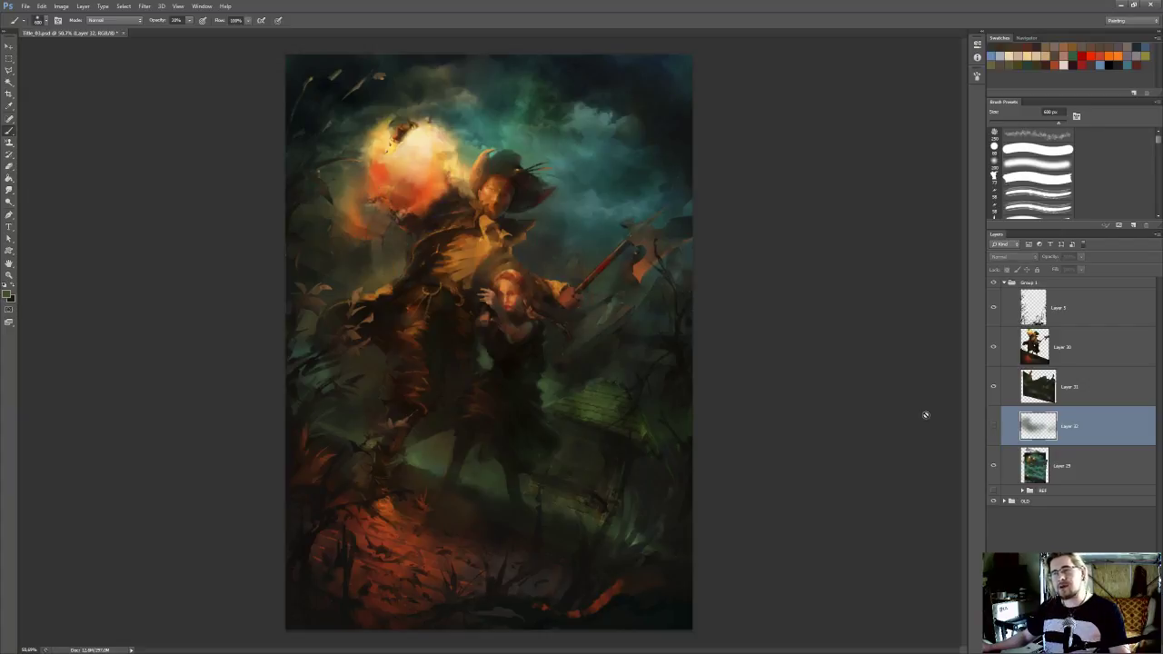
{"action": "scroll", "coordinate": [769, 408], "scroll_direction": "down", "scroll_amount": 3}
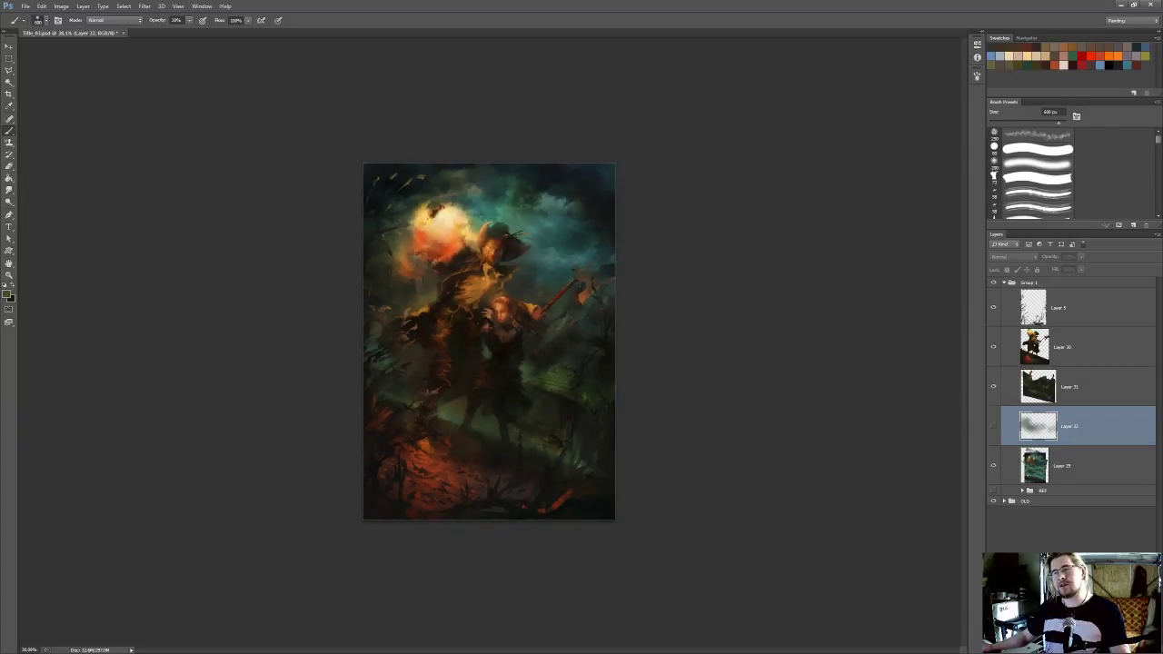
{"action": "scroll", "coordinate": [759, 392], "scroll_direction": "up", "scroll_amount": 1}
{"action": "left_click", "coordinate": [994, 426]}
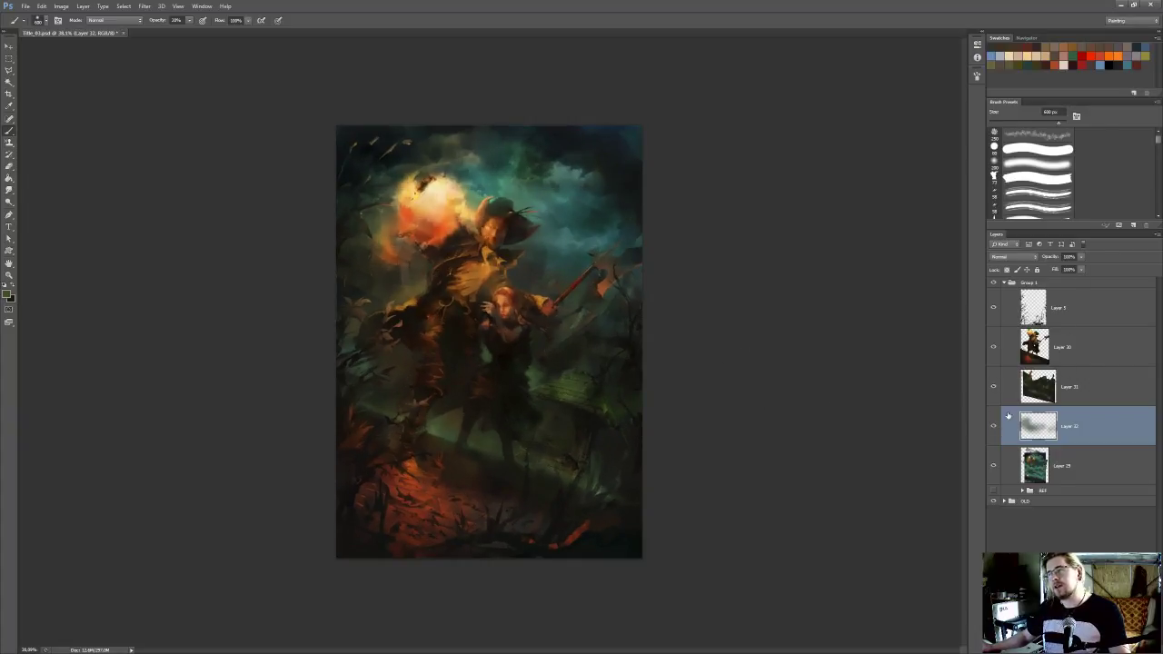
Adjust the opacity of the haze on Layer 32 and merge it down into Layer 29
{"action": "left_click", "coordinate": [1081, 258]}
{"action": "left_click_drag", "start_coordinate": [1070, 270], "coordinate": [1068, 270]}
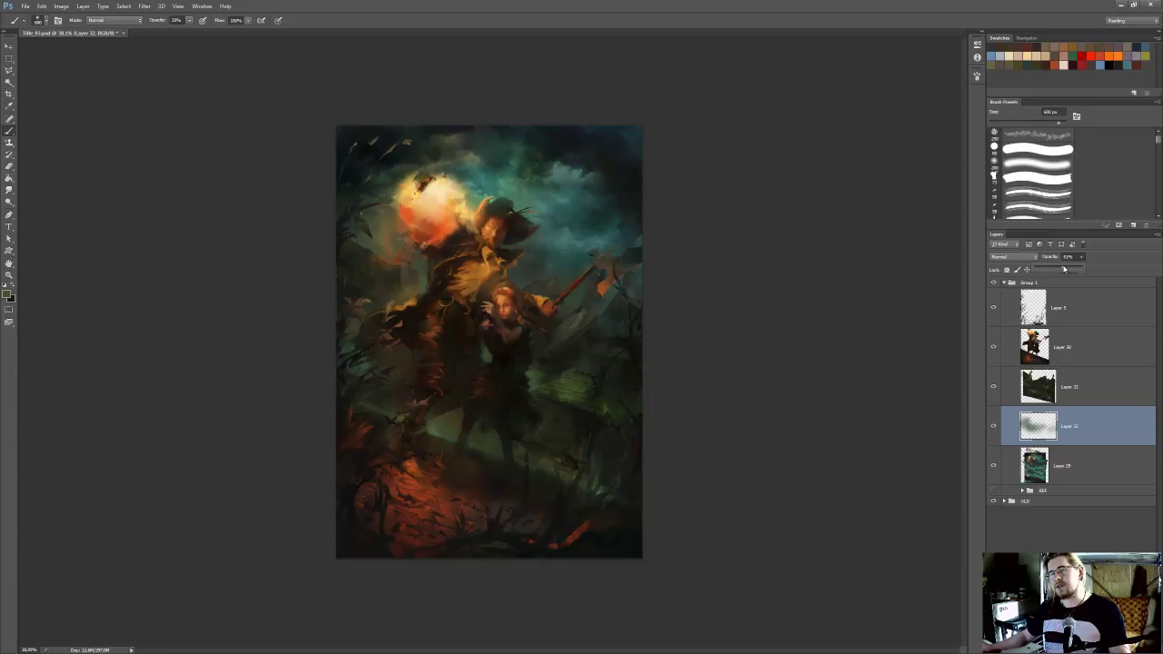
{"action": "left_click", "coordinate": [995, 428]}
{"action": "left_click", "coordinate": [994, 427]}
{"action": "left_click", "coordinate": [1081, 258]}
{"action": "left_click_drag", "start_coordinate": [1084, 268], "coordinate": [1084, 270]}
{"action": "left_click", "coordinate": [1080, 435]}
{"action": "key", "text": "ctrl+e"}
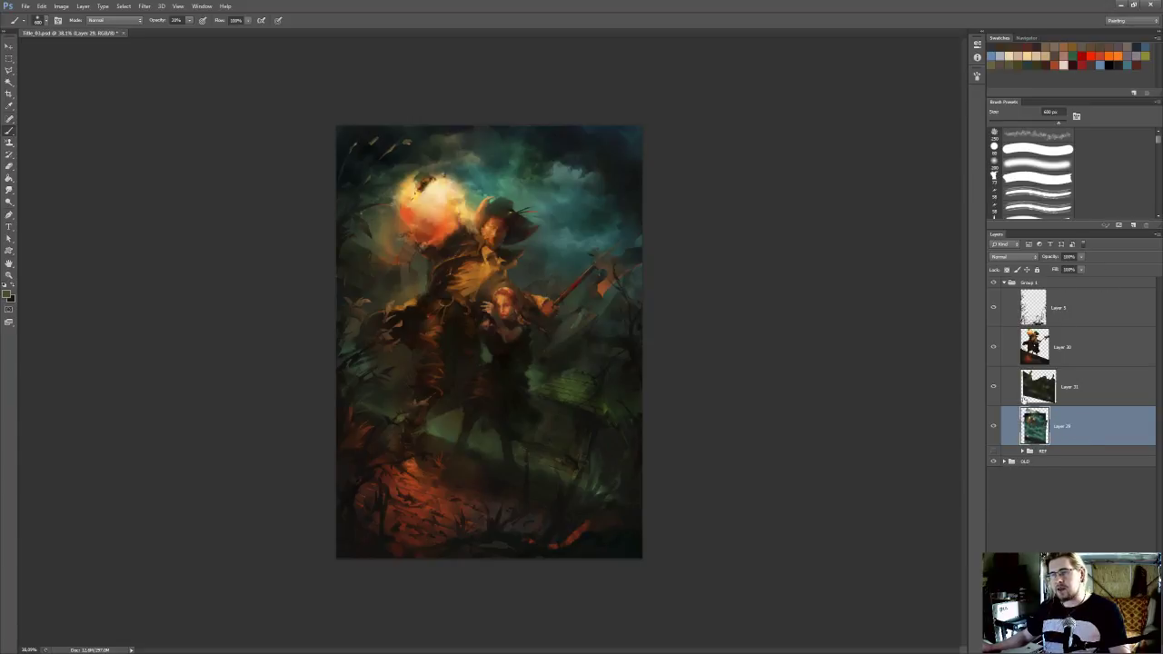
Save the painting
{"action": "scroll", "coordinate": [500, 308], "scroll_direction": "up", "scroll_amount": 5}
{"action": "left_click_drag", "start_coordinate": [502, 308], "coordinate": [572, 328]}
{"action": "scroll", "coordinate": [582, 327], "scroll_direction": "down", "scroll_amount": 1}
{"action": "key", "text": "ctrl+s"}
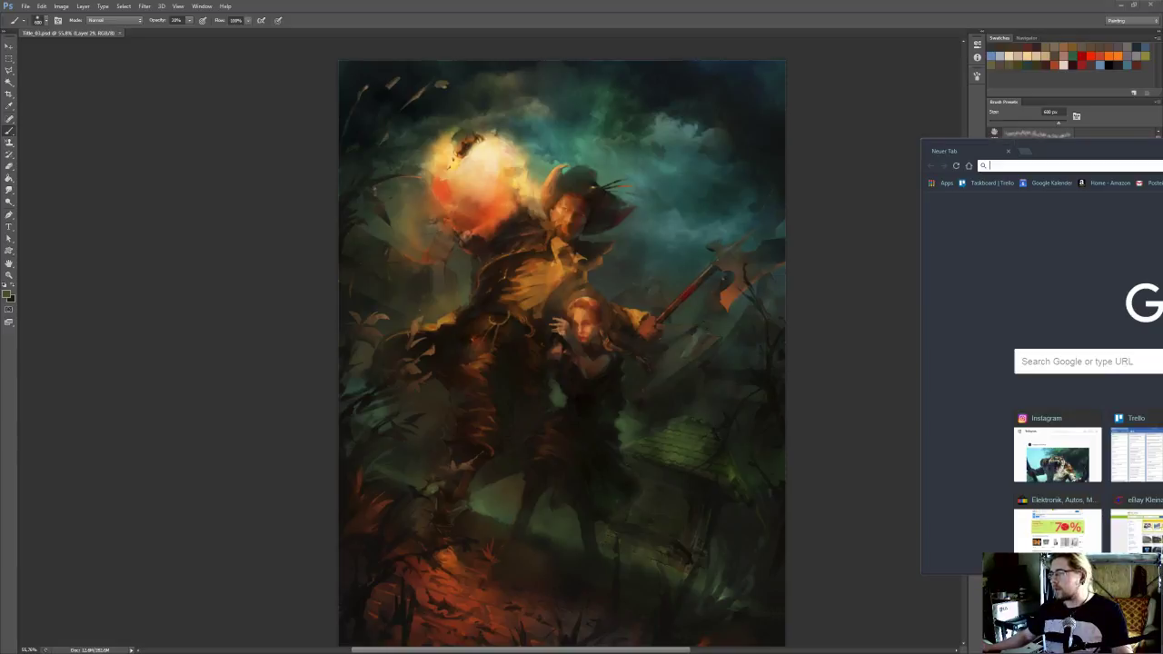
Switch to the Chrome browser, search Google for "clouds" and change the image search query to "dark clouds"
{"action": "left_click_drag", "start_coordinate": [545, 466], "coordinate": [779, 639]}
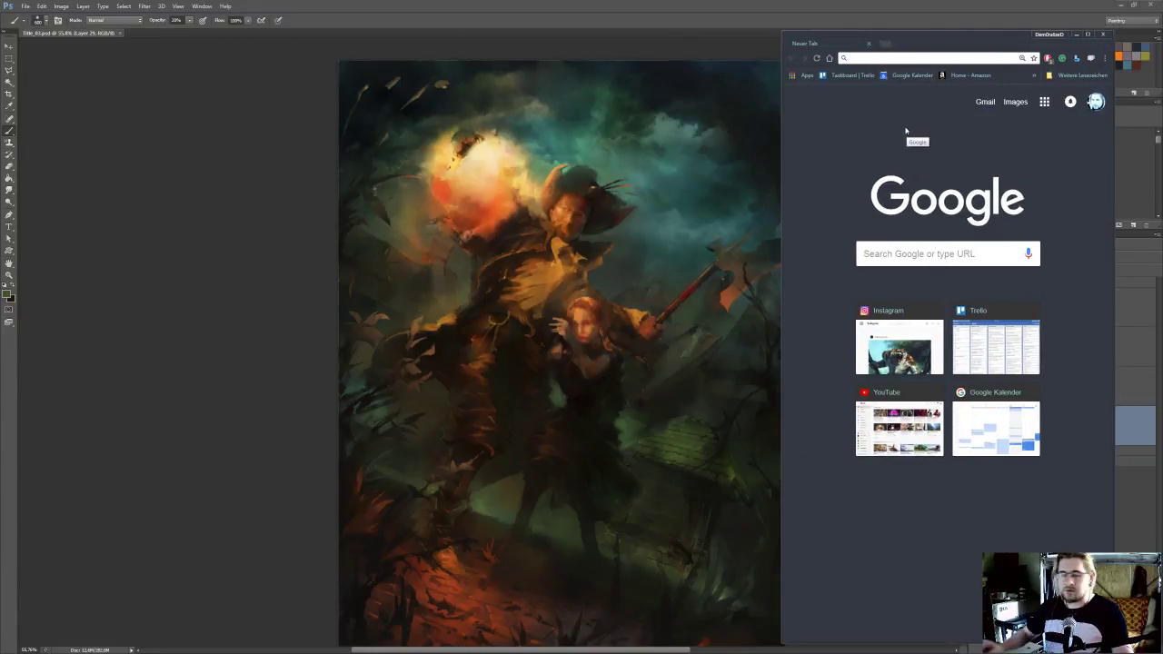
{"action": "type", "text": "clouds"}
{"action": "key", "text": "Return"}
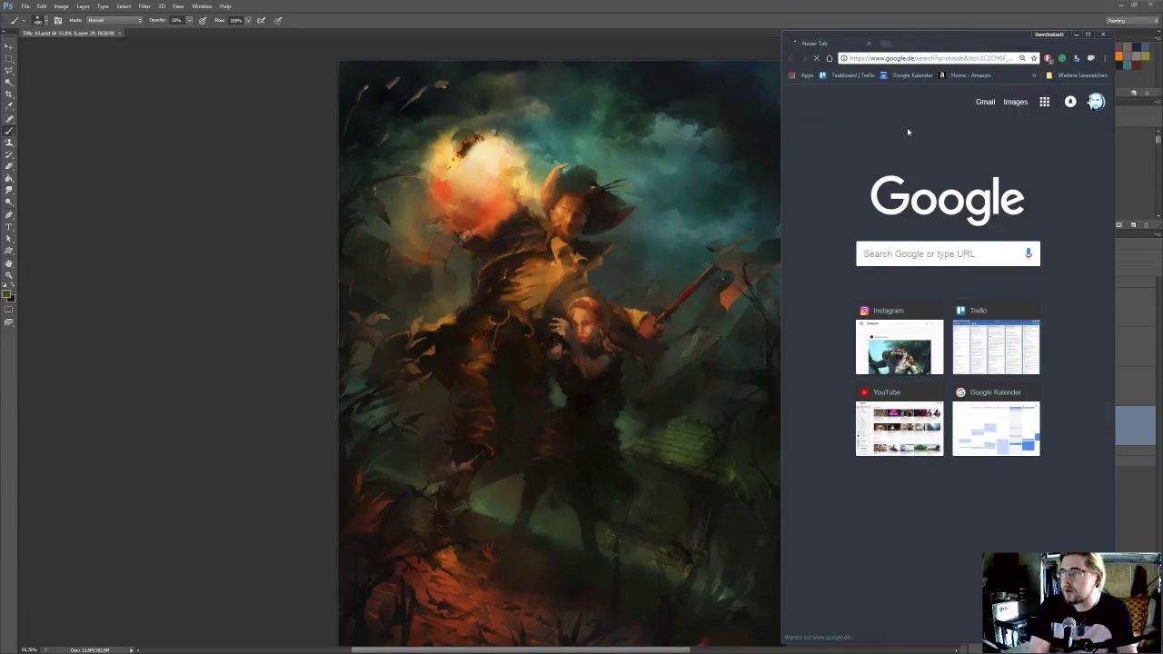
{"action": "left_click", "coordinate": [918, 124]}
{"action": "left_click", "coordinate": [880, 95]}
{"action": "type", "text": "dar"}
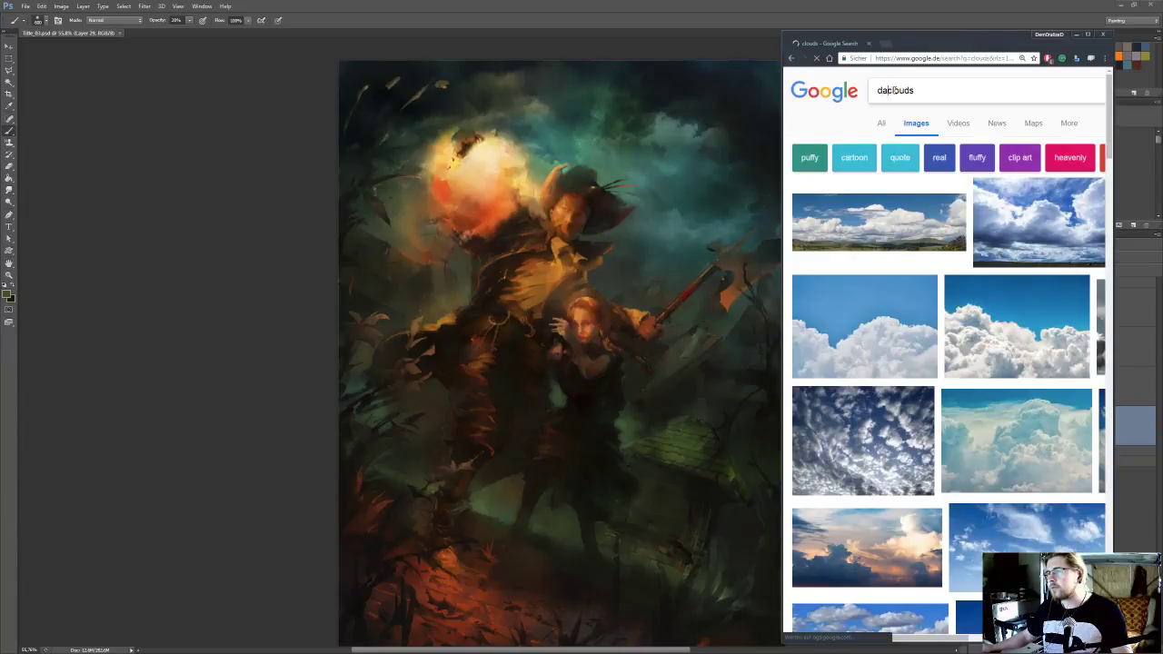
{"action": "type", "text": "k"}
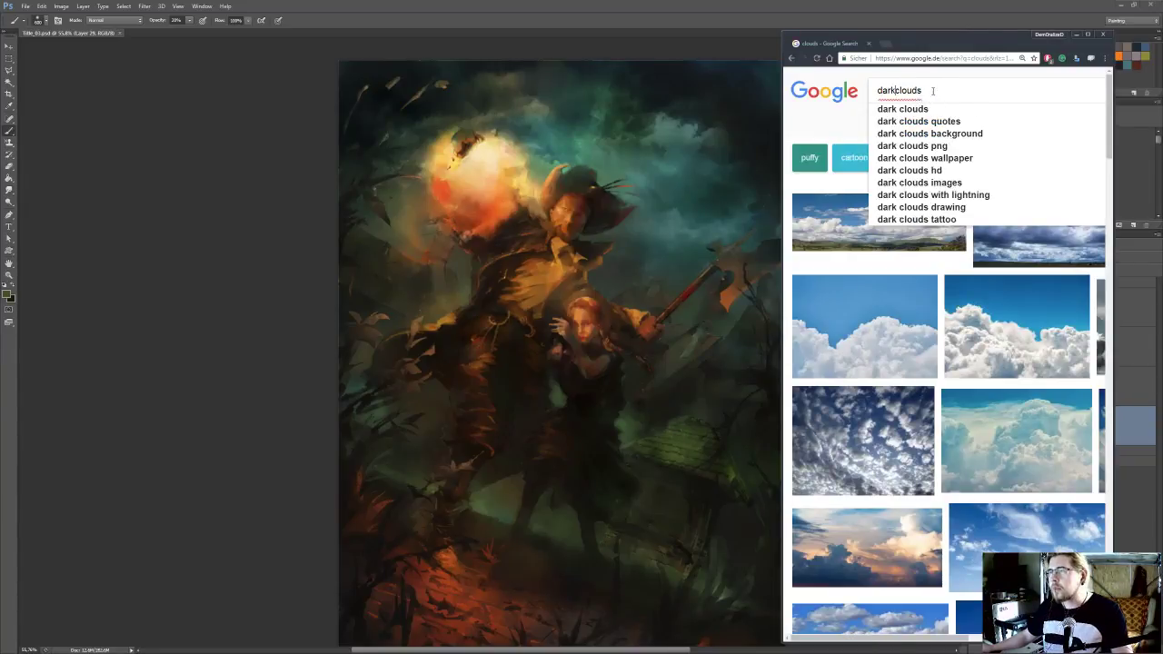
Shrink the Photoshop window and enlarge the browser window so both sit side by side
{"action": "double_click", "coordinate": [792, 4]}
{"action": "left_click_drag", "start_coordinate": [572, 143], "coordinate": [418, 6]}
{"action": "left_click_drag", "start_coordinate": [511, 456], "coordinate": [631, 641]}
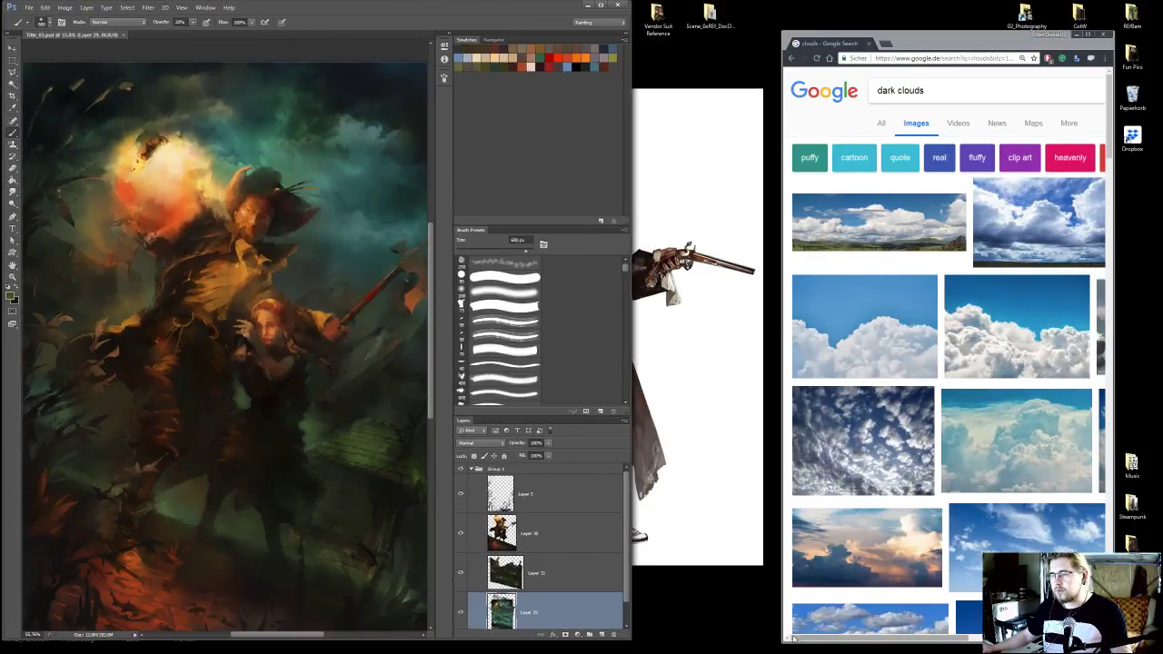
{"action": "left_click_drag", "start_coordinate": [784, 643], "coordinate": [461, 653]}
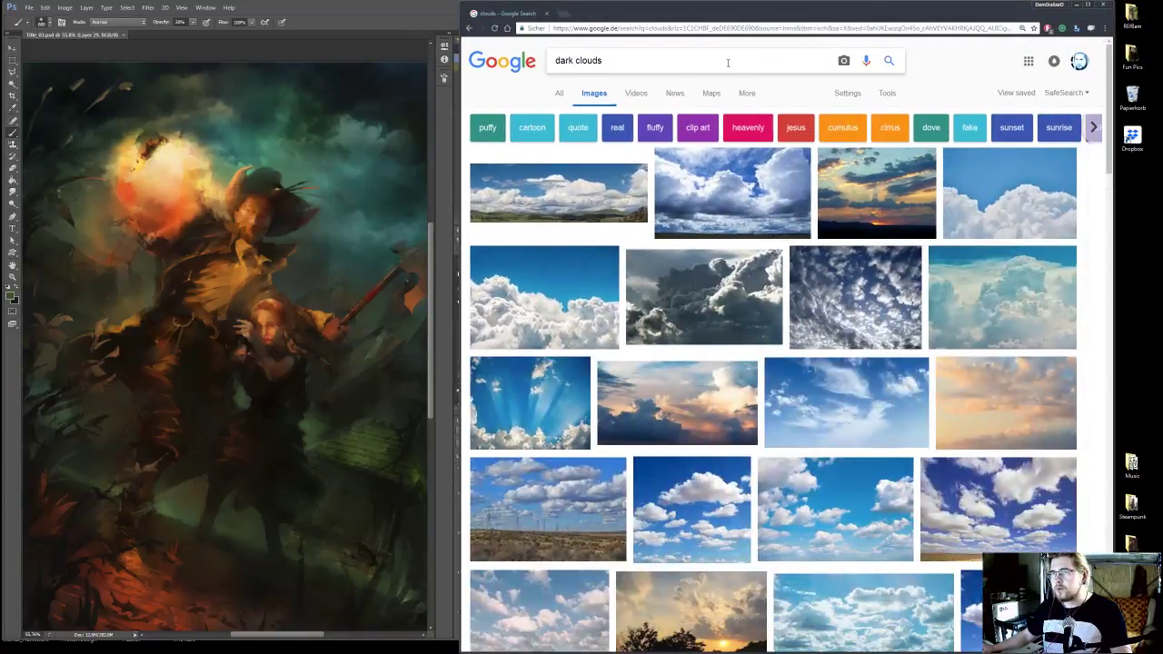
Run the "dark clouds" image search and open the blue stormy sky photo with the road on Pexels
{"action": "left_click", "coordinate": [890, 61]}
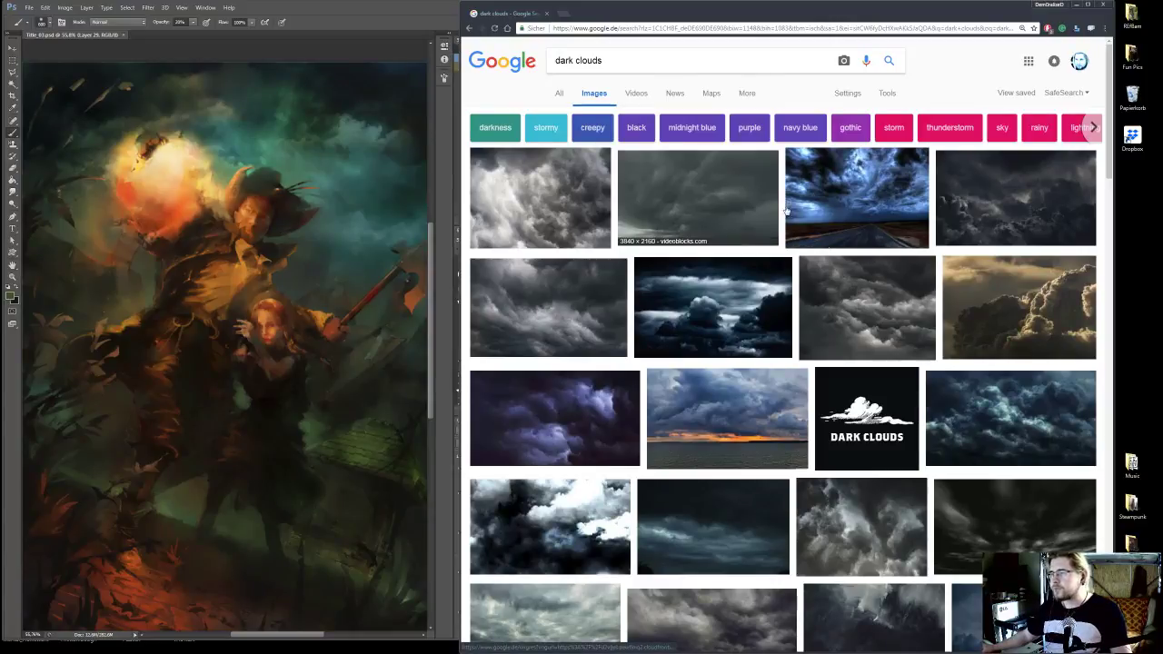
{"action": "scroll", "coordinate": [871, 137], "scroll_direction": "down", "scroll_amount": 1}
{"action": "left_click", "coordinate": [871, 139]}
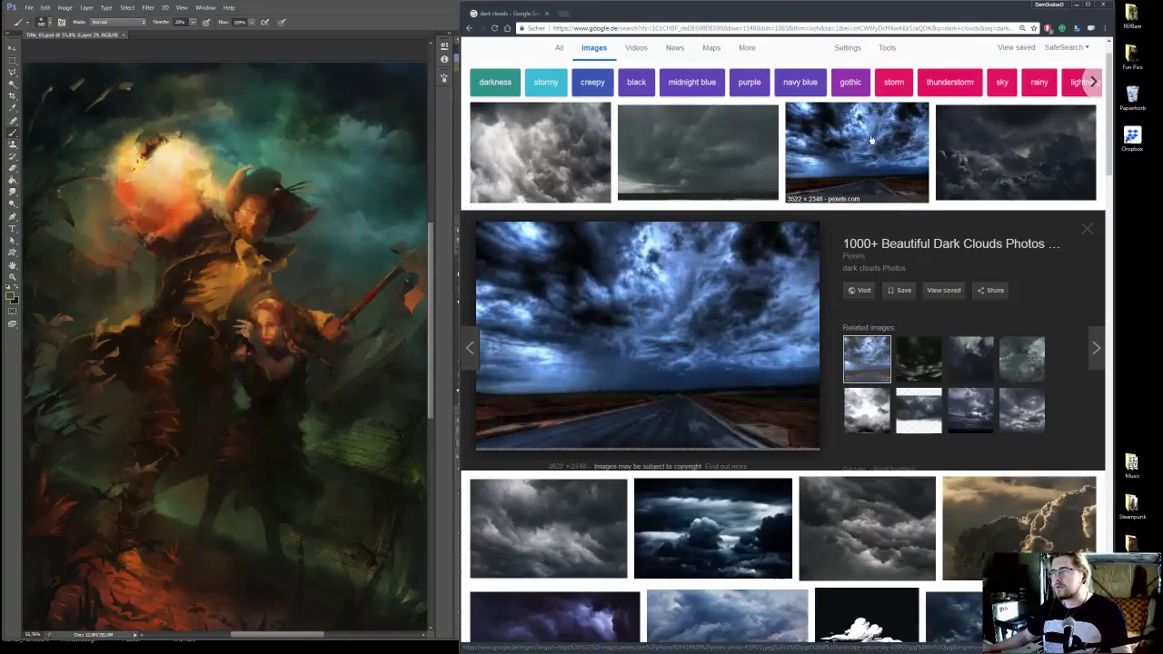
{"action": "left_click", "coordinate": [649, 333]}
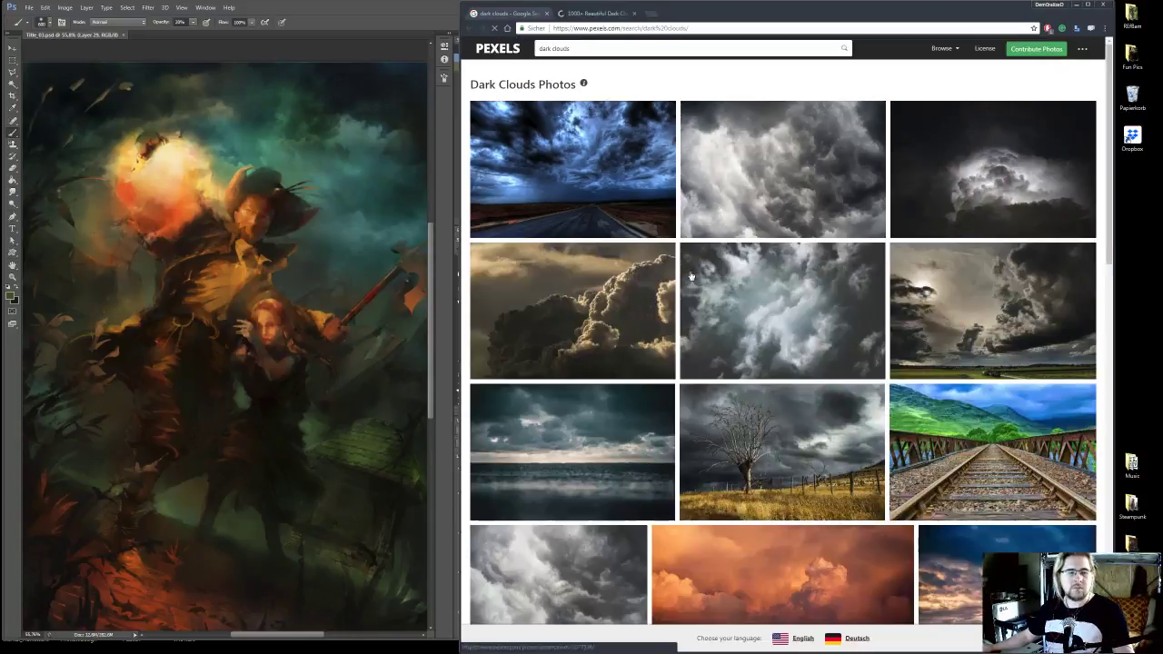
{"action": "left_click", "coordinate": [581, 155]}
Copy the stormy sky photo and paste it as a new layer into the painting in Photoshop
{"action": "right_click", "coordinate": [733, 189]}
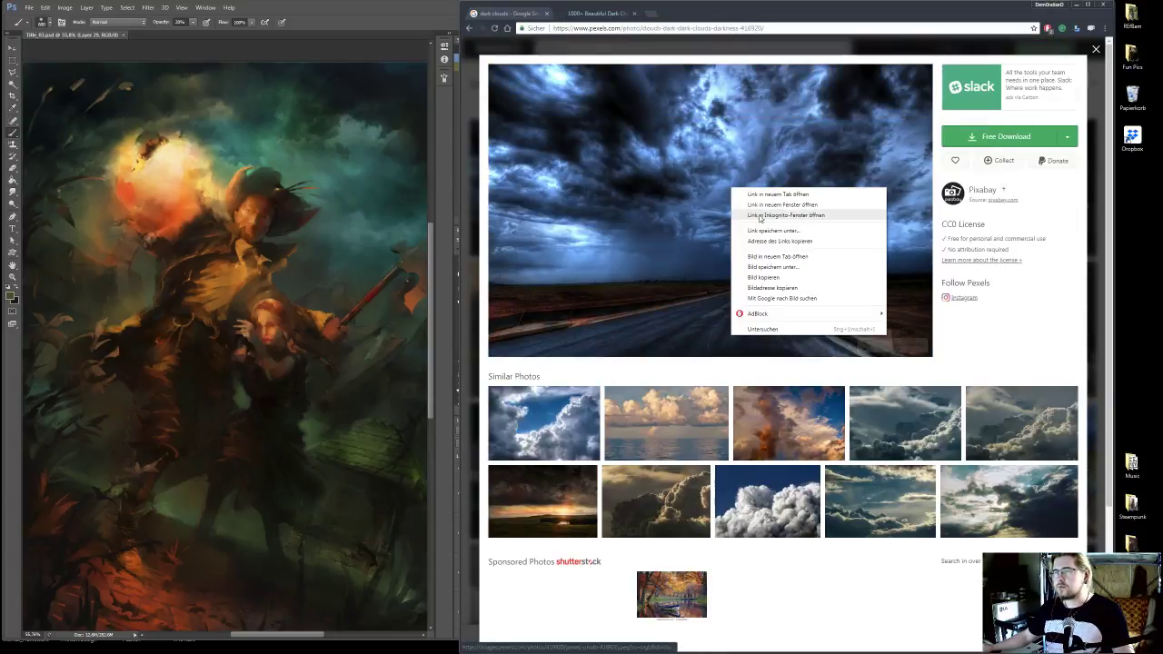
{"action": "left_click", "coordinate": [773, 277]}
{"action": "left_click", "coordinate": [342, 13]}
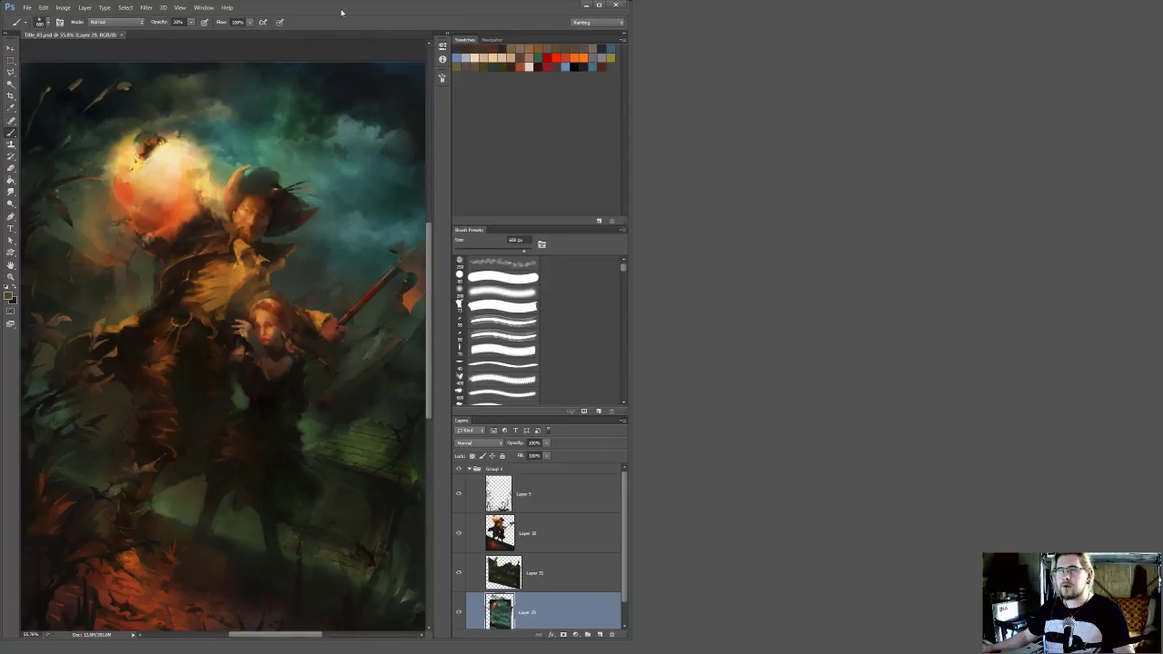
{"action": "key", "text": "ctrl+v"}
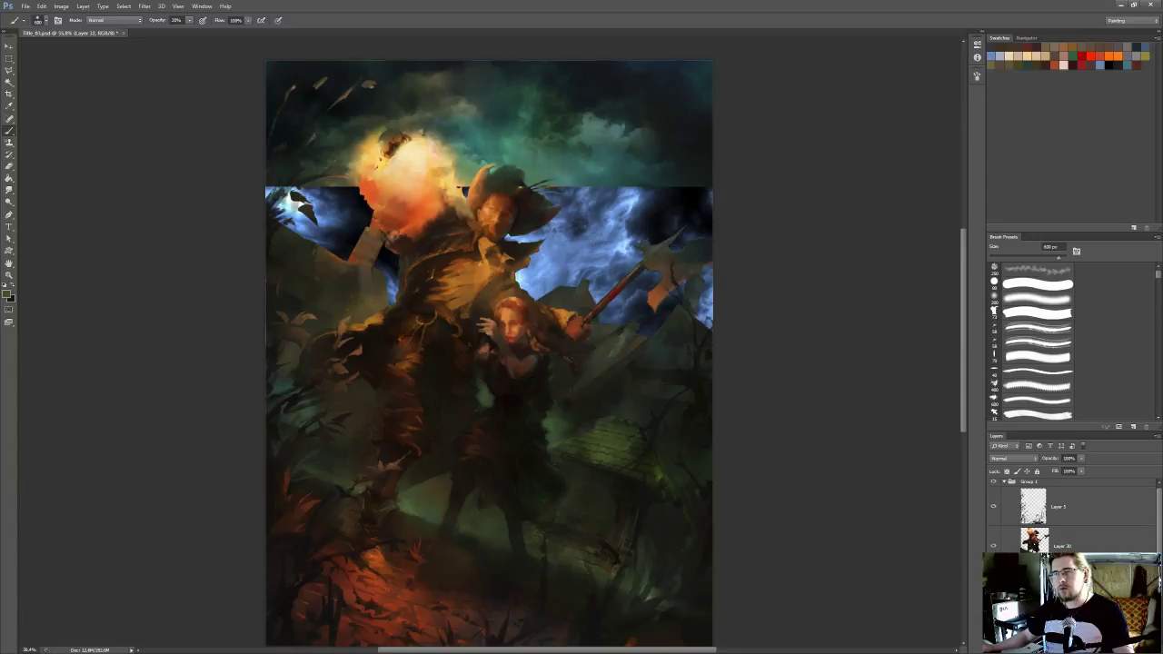
Transform the pasted sky photo, rotating it clockwise and moving it up behind the figures across the painting's sky
{"action": "key", "text": "ctrl+minus"}
{"action": "key", "text": "ctrl+t"}
{"action": "left_click_drag", "start_coordinate": [711, 161], "coordinate": [748, 227]}
{"action": "left_click_drag", "start_coordinate": [510, 323], "coordinate": [505, 285]}
{"action": "left_click_drag", "start_coordinate": [738, 247], "coordinate": [738, 257]}
{"action": "key", "text": "Return"}
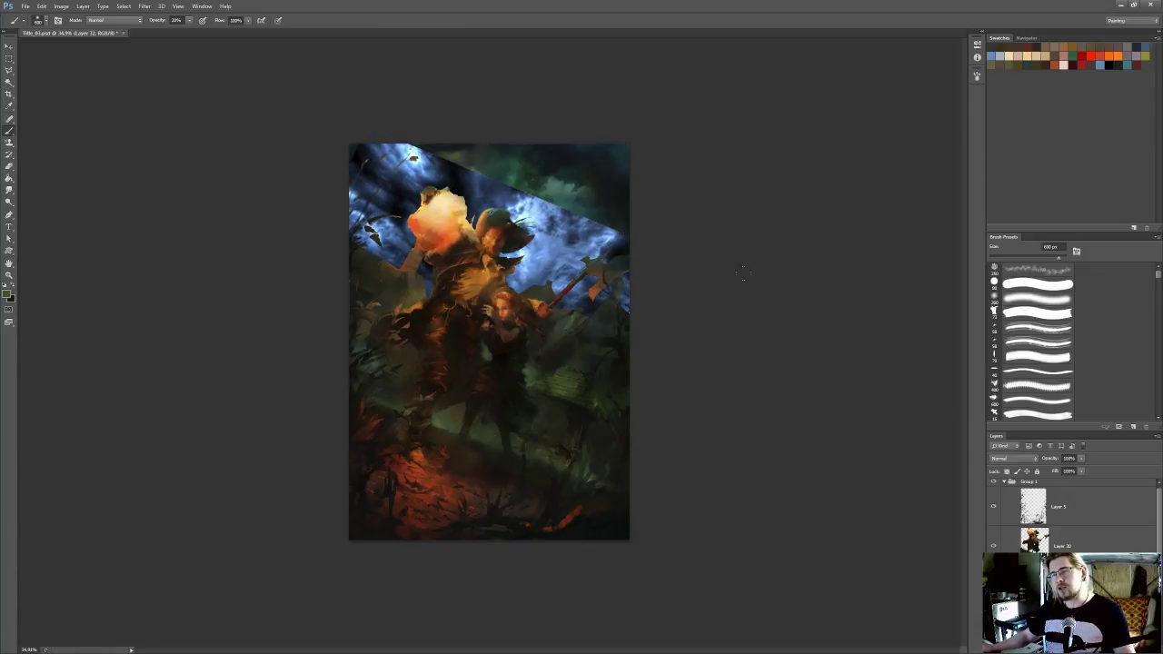
Try several blend modes on the sky photo layer, settle on Soft Light and lower its opacity
{"action": "scroll", "coordinate": [743, 273], "scroll_direction": "up", "scroll_amount": 1}
{"action": "left_click", "coordinate": [1010, 459]}
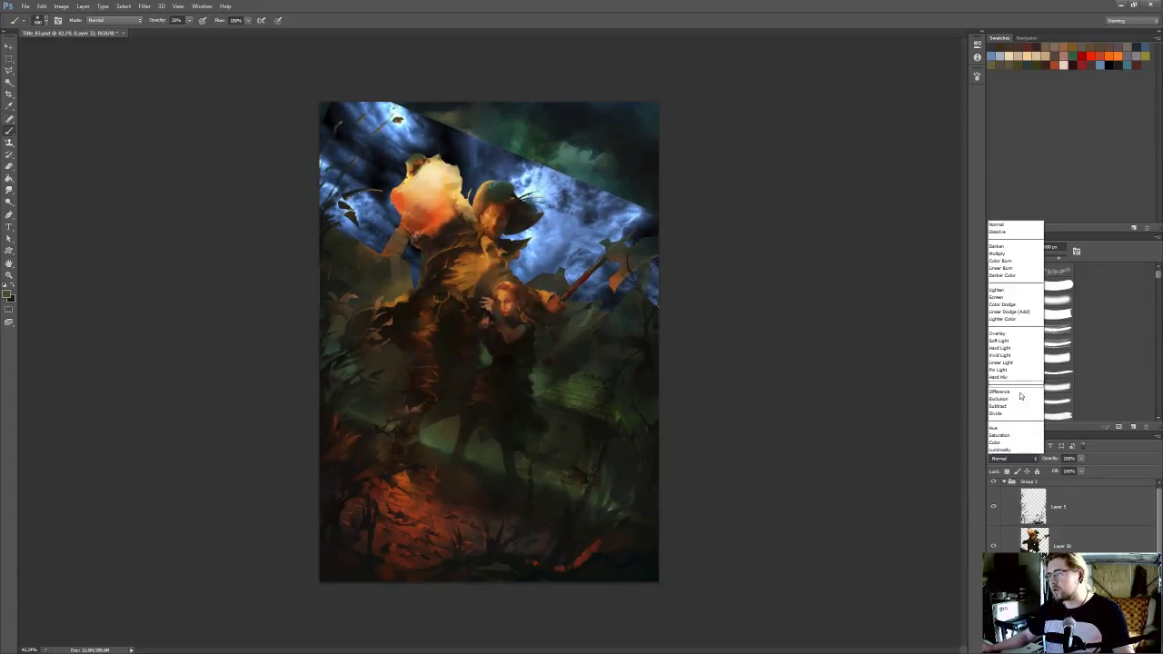
{"action": "left_click", "coordinate": [1016, 347]}
{"action": "key", "text": "Down"}
{"action": "key", "text": "Up"}
{"action": "key", "text": "Down"}
{"action": "key", "text": "Down"}
{"action": "key", "text": "Up"}
{"action": "key", "text": "Up"}
{"action": "left_click", "coordinate": [1082, 458]}
{"action": "left_click_drag", "start_coordinate": [1083, 471], "coordinate": [1062, 469]}
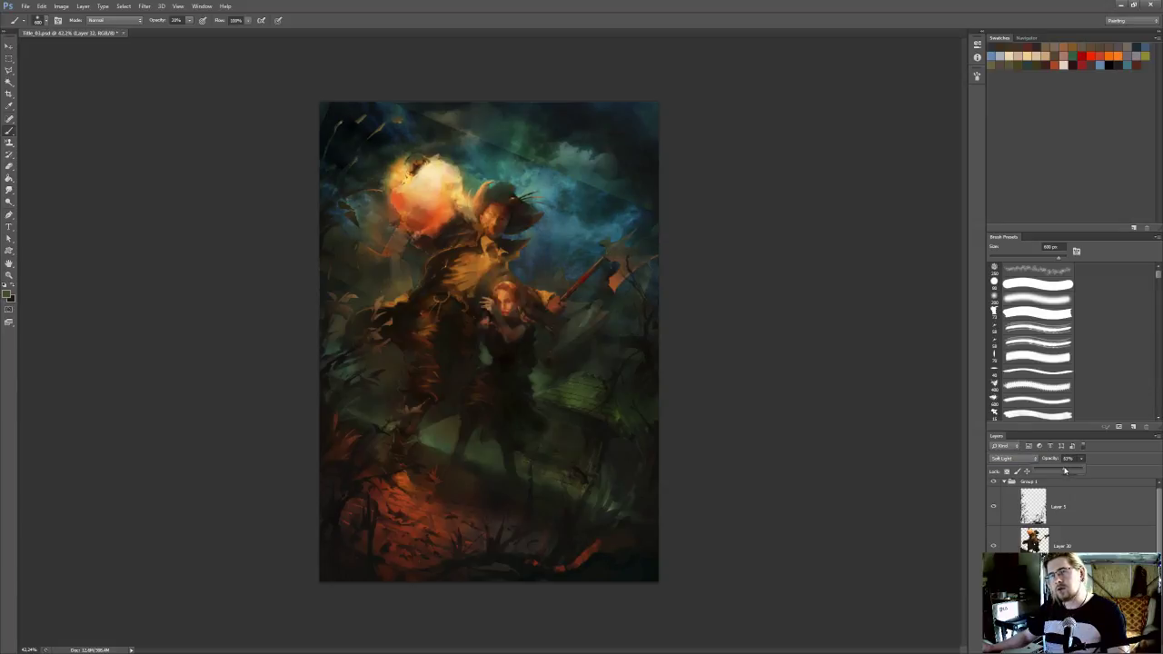
Erase the photo's hard edges across the upper sky with a large eraser and compare with the layer hidden and shown
{"action": "key", "text": "e"}
{"action": "left_click_drag", "start_coordinate": [652, 213], "coordinate": [327, 57]}
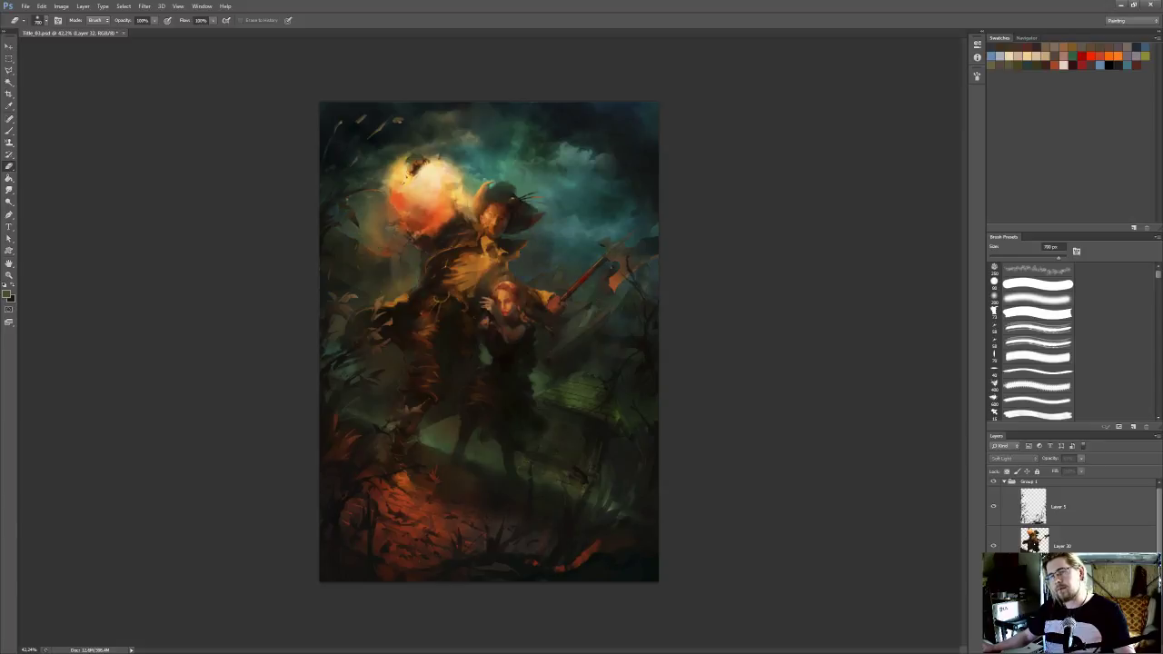
{"action": "scroll", "coordinate": [732, 374], "scroll_direction": "down", "scroll_amount": 3}
{"action": "scroll", "coordinate": [731, 373], "scroll_direction": "down", "scroll_amount": 1}
{"action": "left_click", "coordinate": [993, 587]}
{"action": "left_click", "coordinate": [994, 586]}
{"action": "left_click", "coordinate": [993, 586]}
{"action": "left_click", "coordinate": [993, 586]}
{"action": "left_click", "coordinate": [993, 586]}
{"action": "scroll", "coordinate": [588, 286], "scroll_direction": "up", "scroll_amount": 6}
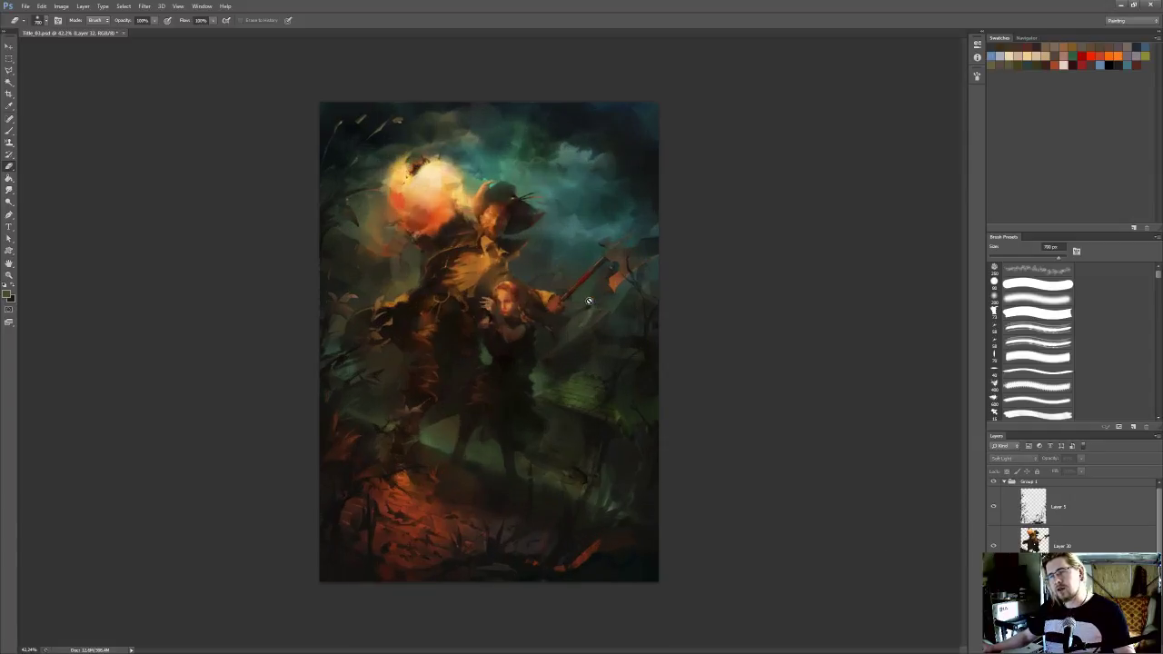
Set the sky photo layer's opacity to 40% after comparing the painting with and without it
{"action": "left_click", "coordinate": [1082, 458]}
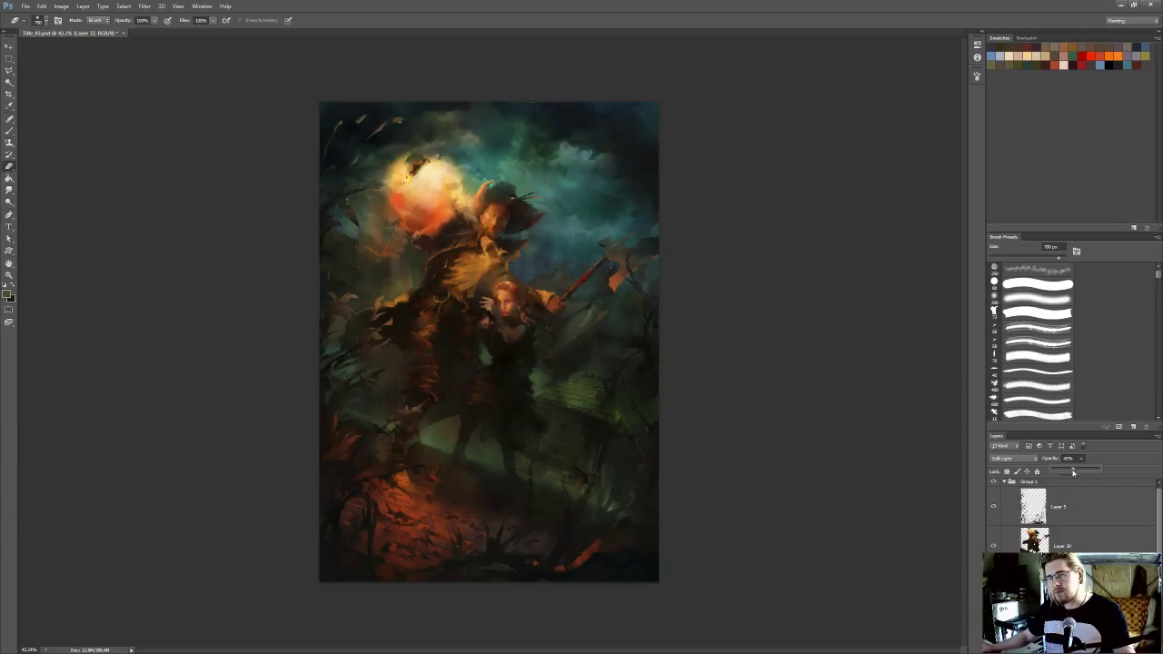
{"action": "left_click", "coordinate": [993, 586]}
{"action": "left_click", "coordinate": [993, 586]}
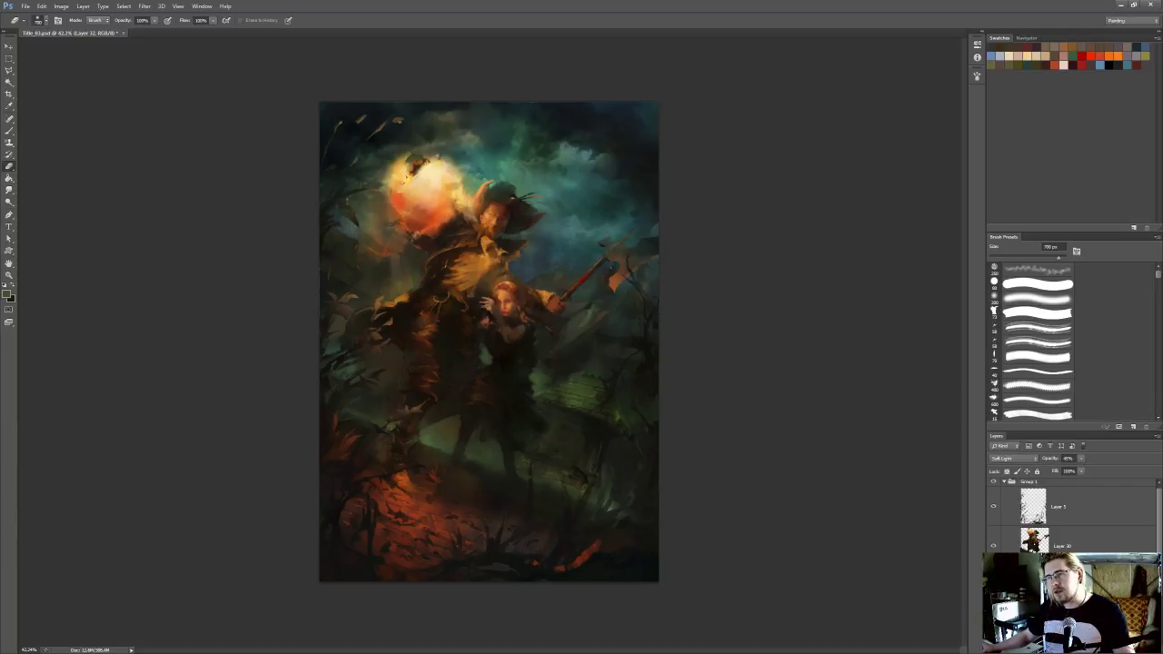
{"action": "left_click", "coordinate": [1082, 459]}
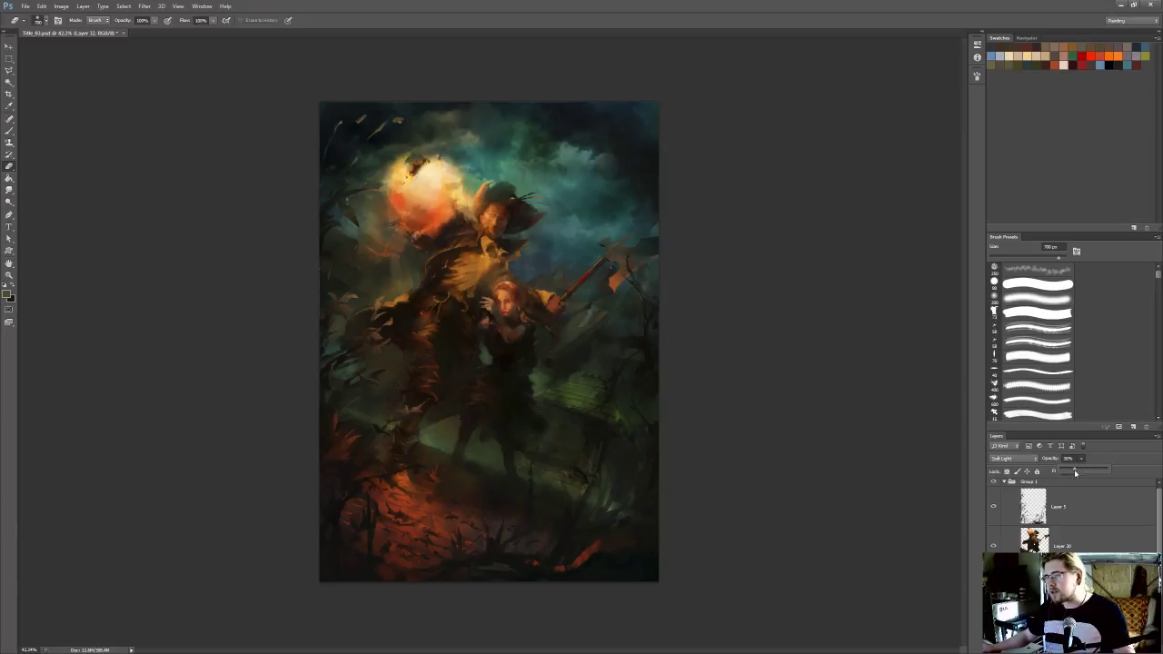
{"action": "left_click", "coordinate": [1041, 459]}
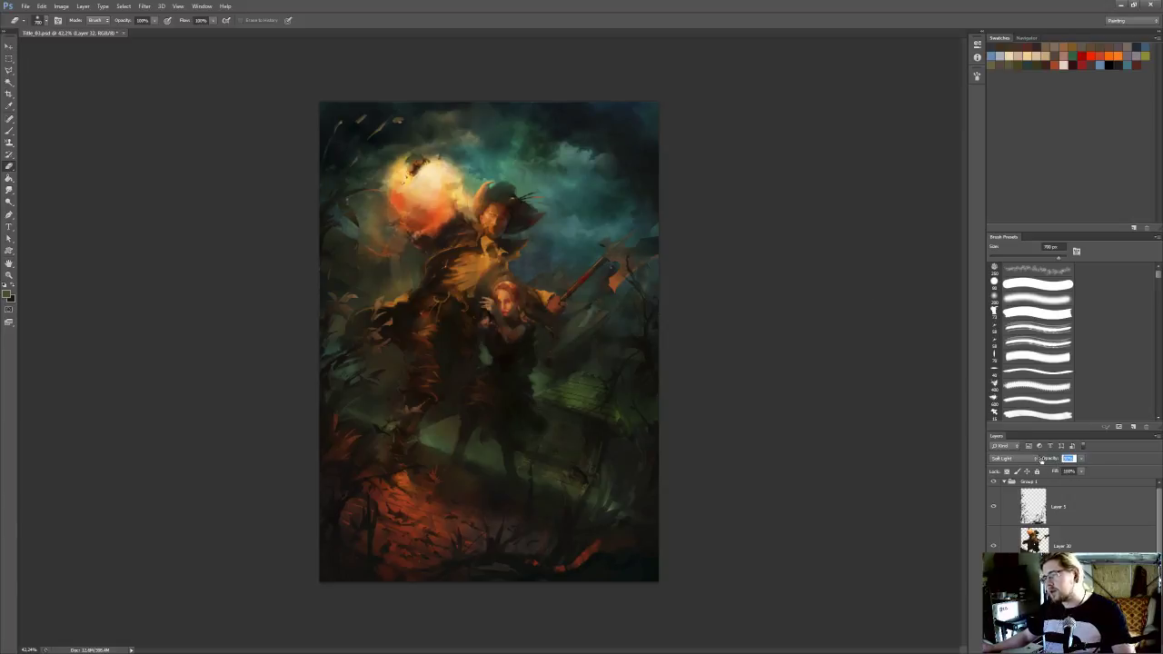
{"action": "type", "text": "40"}
{"action": "key", "text": "Return"}
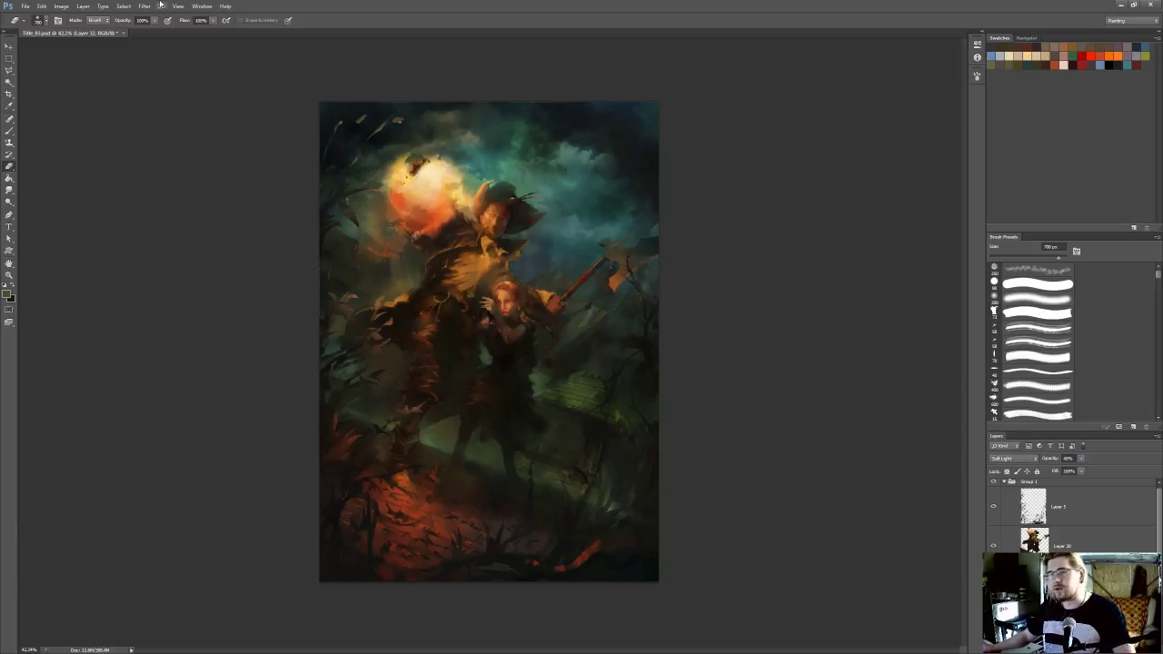
Shift the sky photo layer's hue to -46 and raise its lightness with Hue/Saturation, comparing the preview on and off
{"action": "left_click", "coordinate": [83, 7]}
{"action": "mouse_move", "coordinate": [61, 6]}
{"action": "mouse_move", "coordinate": [100, 30]}
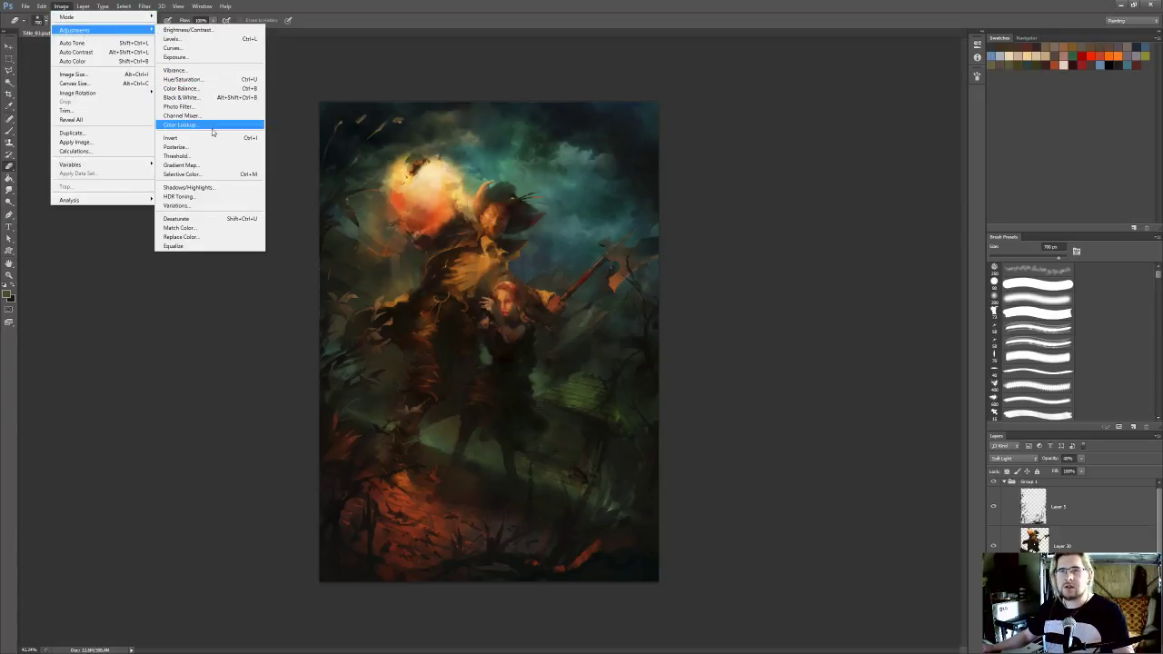
{"action": "left_click", "coordinate": [212, 79]}
{"action": "mouse_move", "coordinate": [846, 234]}
{"action": "left_mouse_down"}
{"action": "mouse_move", "coordinate": [860, 236]}
{"action": "mouse_move", "coordinate": [825, 236]}
{"action": "left_mouse_up"}
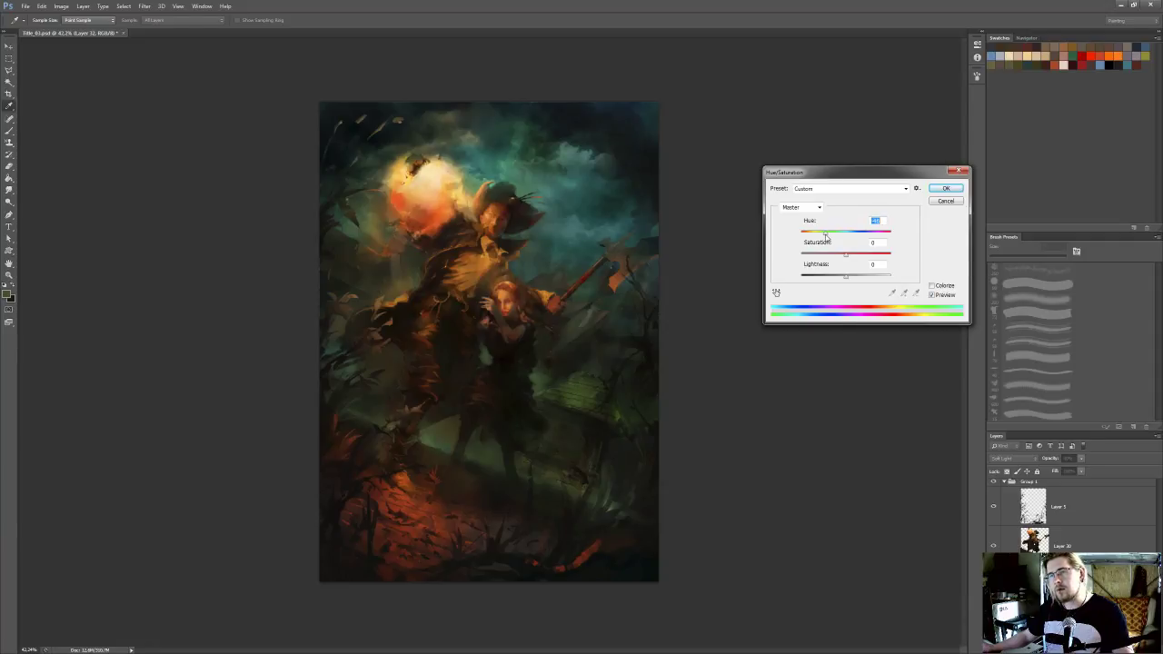
{"action": "left_click", "coordinate": [854, 278]}
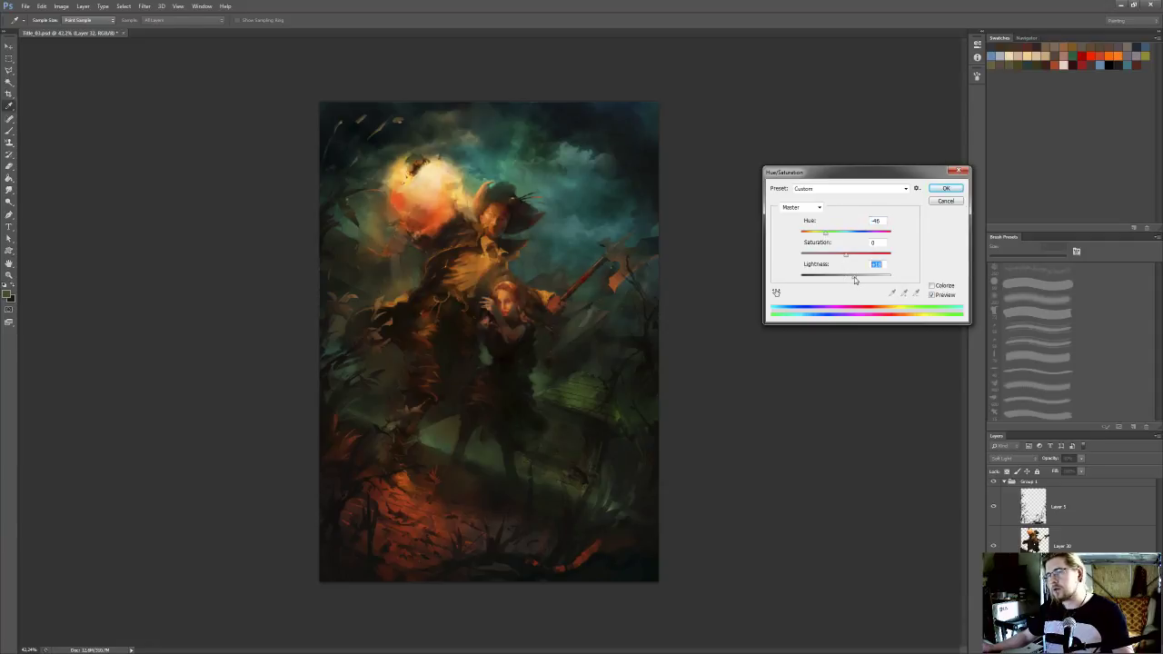
{"action": "left_click_drag", "start_coordinate": [855, 281], "coordinate": [864, 280]}
{"action": "left_click", "coordinate": [936, 296]}
{"action": "left_click", "coordinate": [936, 296]}
{"action": "left_click", "coordinate": [936, 296]}
{"action": "left_click", "coordinate": [936, 295]}
{"action": "left_click", "coordinate": [946, 188]}
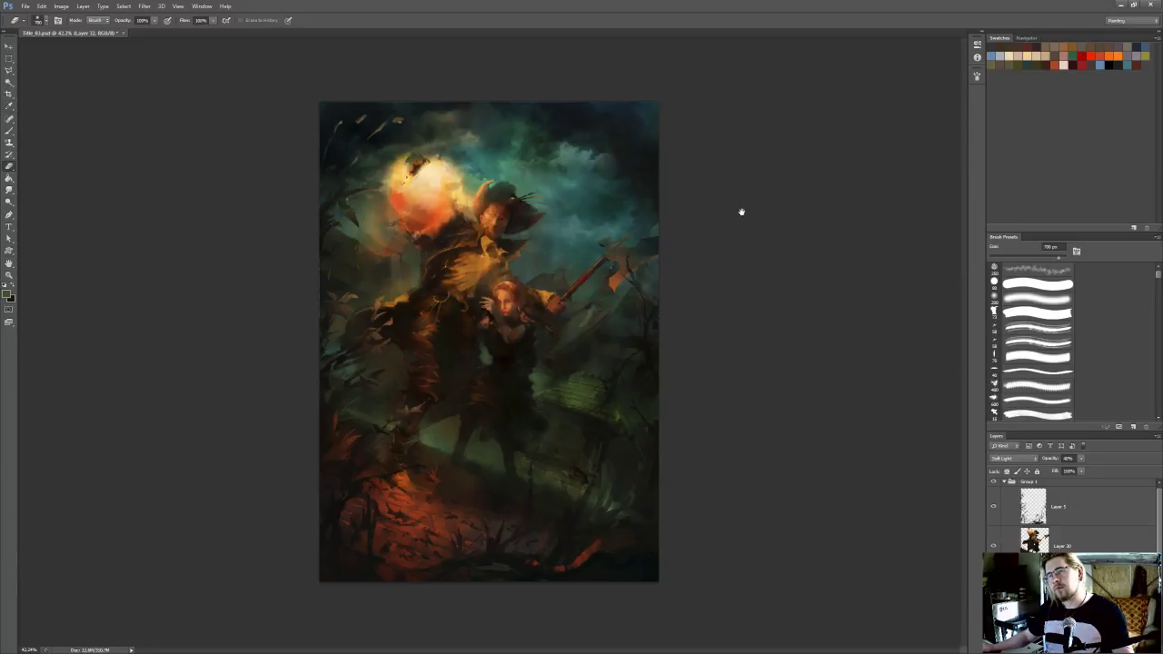
Merge the sky photo layer down into Layer 29 and save the painting
{"action": "scroll", "coordinate": [740, 210], "scroll_direction": "down", "scroll_amount": 3}
{"action": "key", "text": "ctrl+e"}
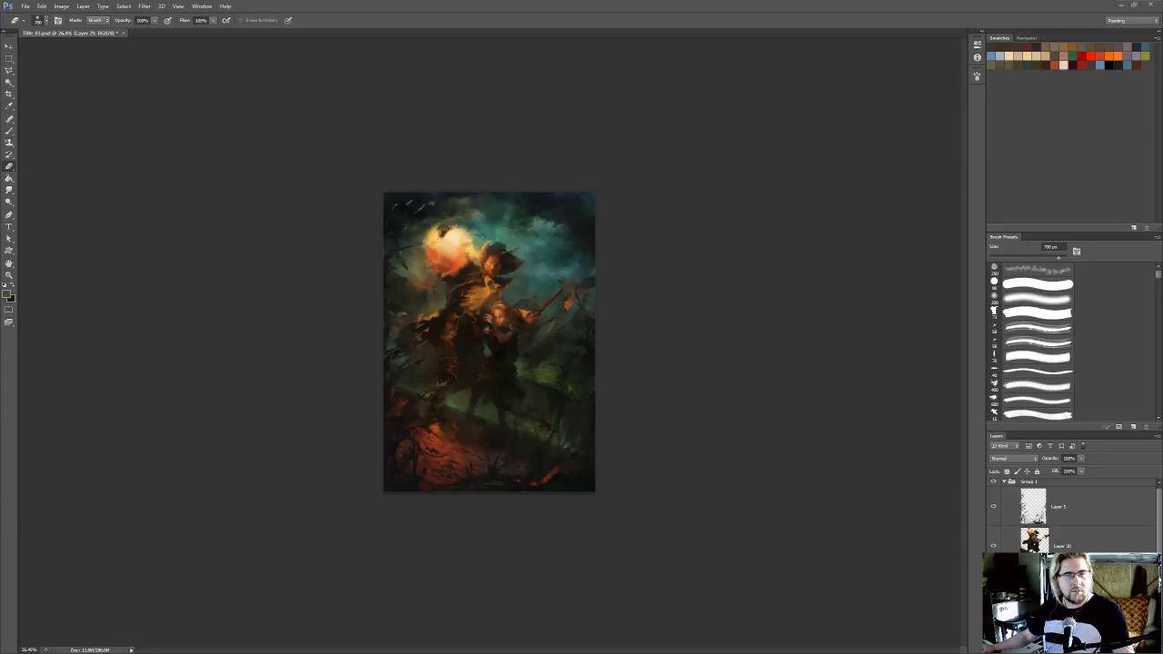
{"action": "key", "text": "ctrl+0"}
{"action": "scroll", "coordinate": [558, 285], "scroll_direction": "up", "scroll_amount": 4}
{"action": "left_click_drag", "start_coordinate": [450, 318], "coordinate": [514, 285]}
{"action": "key", "text": "ctrl+s"}
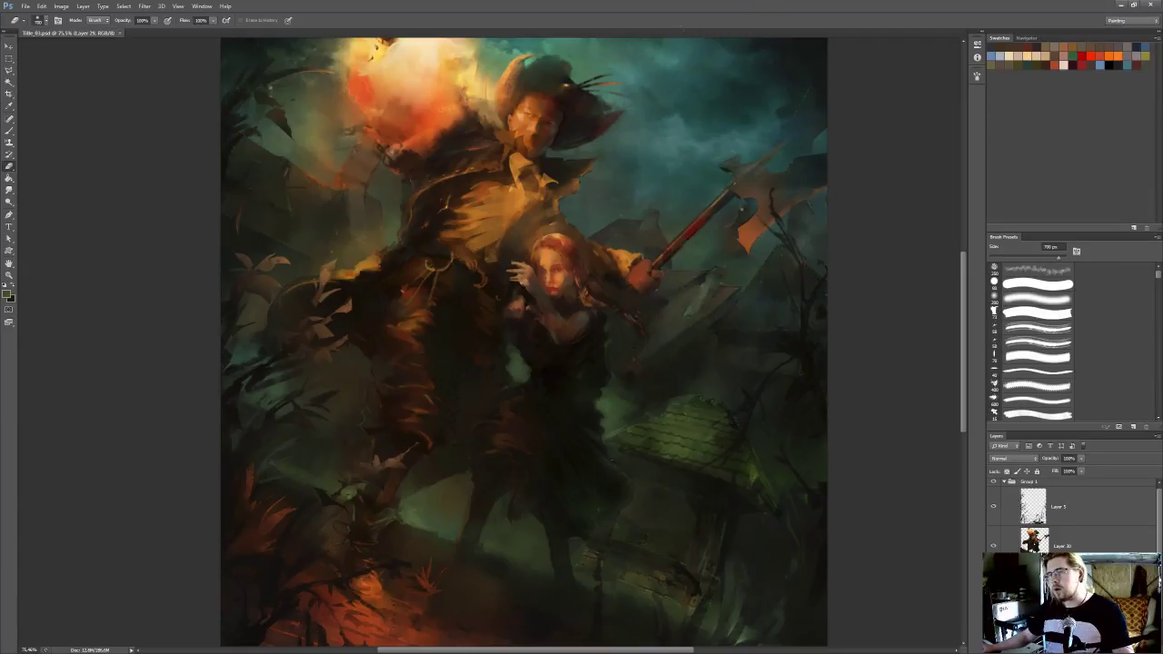
Examine the background by comparing the painting with the buildings layer hidden and shown
{"action": "left_click_drag", "start_coordinate": [746, 211], "coordinate": [810, 213]}
{"action": "scroll", "coordinate": [810, 213], "scroll_direction": "down", "scroll_amount": 3}
{"action": "left_click_drag", "start_coordinate": [812, 133], "coordinate": [760, 182]}
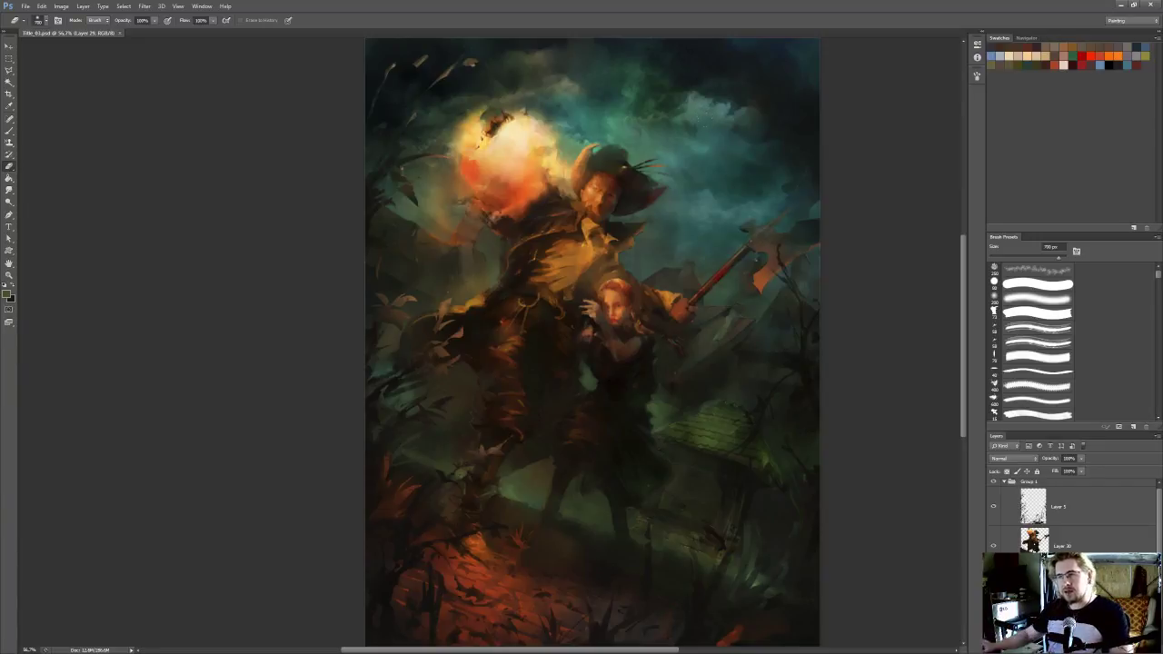
{"action": "scroll", "coordinate": [1072, 515], "scroll_direction": "down", "scroll_amount": 1}
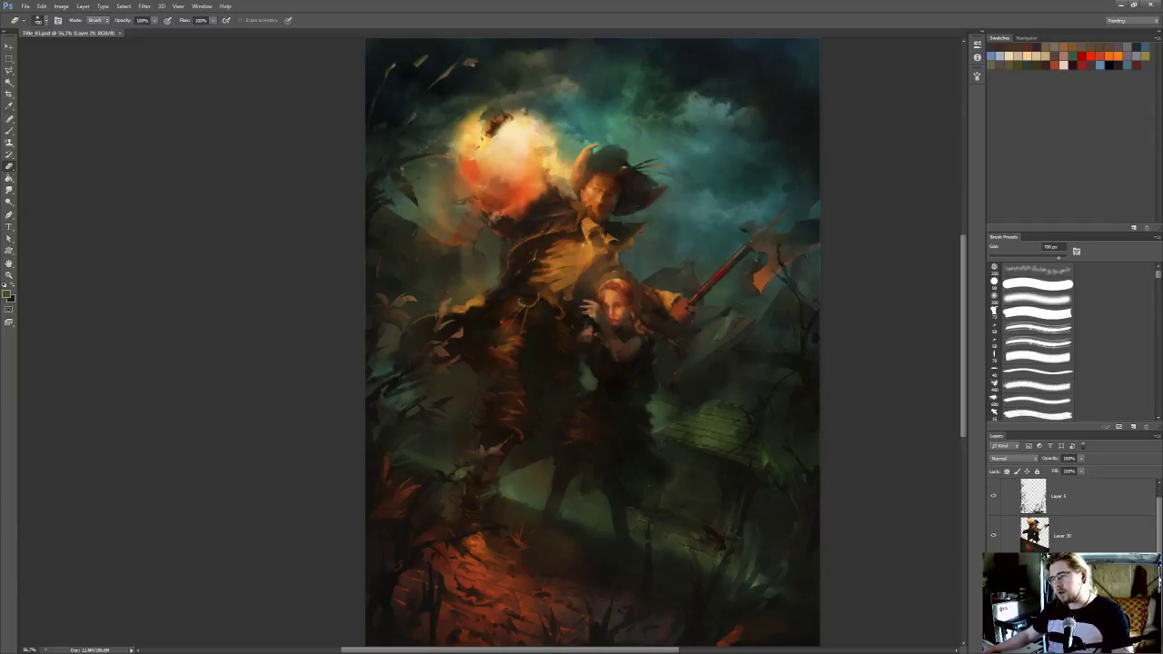
{"action": "left_click", "coordinate": [993, 575]}
{"action": "left_click", "coordinate": [993, 576]}
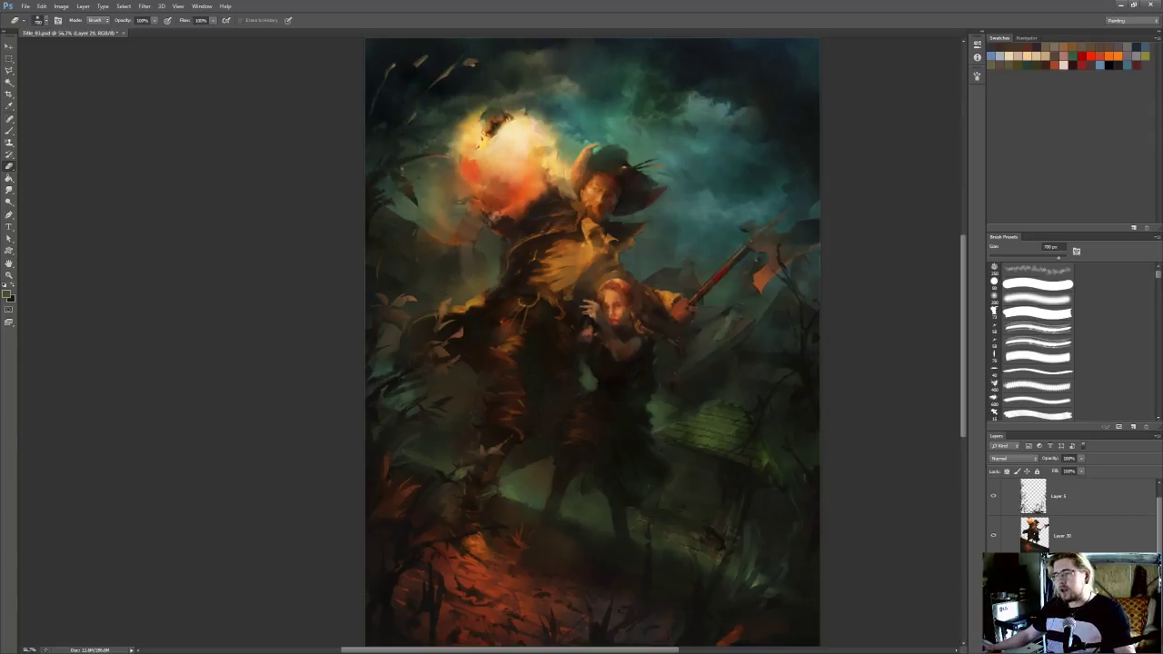
{"action": "left_click_drag", "start_coordinate": [682, 328], "coordinate": [682, 335]}
{"action": "key", "text": "o"}
{"action": "key", "text": "ctrl+z"}
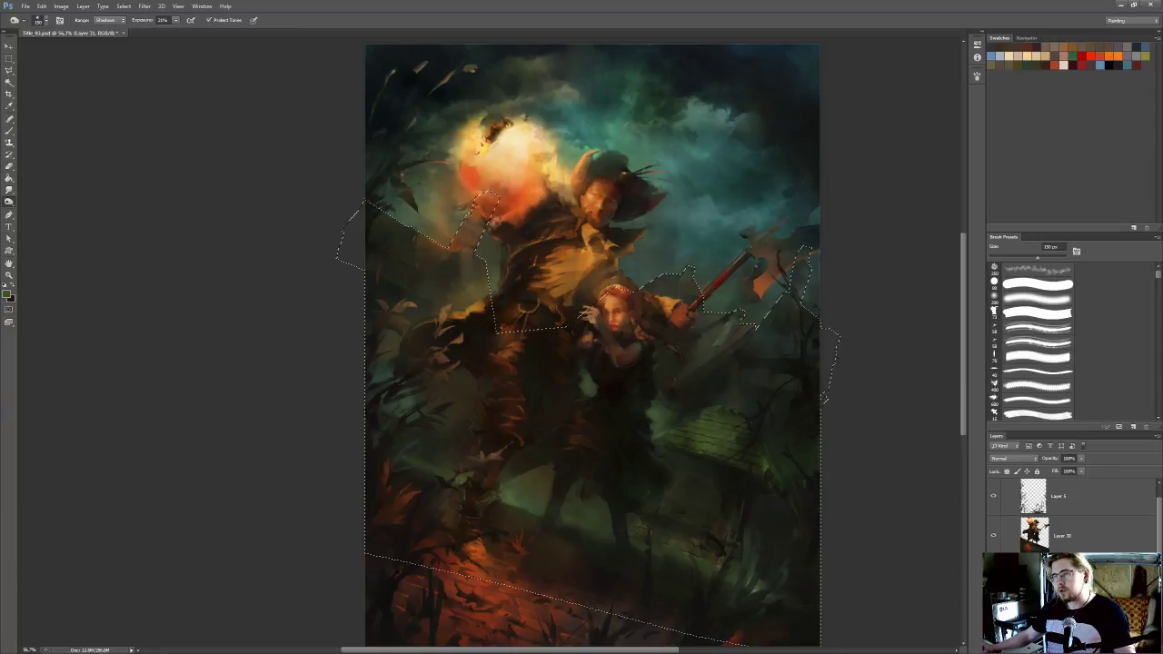
{"action": "key", "text": "ctrl+d"}
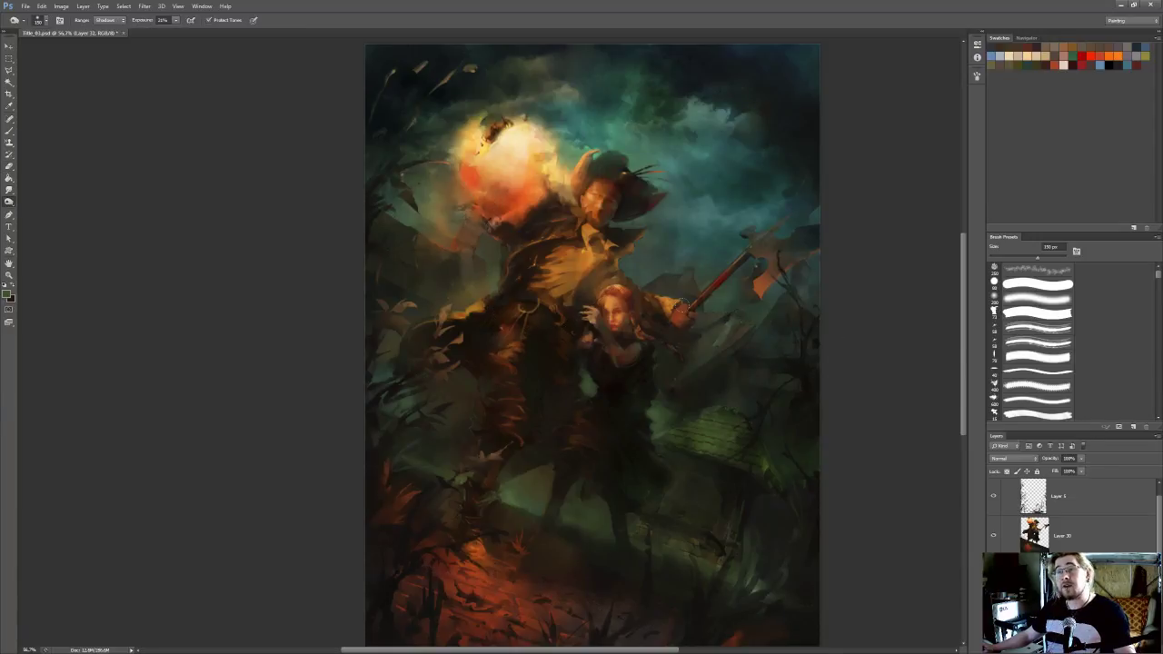
Sample a dark green from the background and softly shade the buildings area with an 800 px brush at 20% opacity
{"action": "key", "text": "i"}
{"action": "left_click", "coordinate": [700, 400]}
{"action": "key", "text": "b"}
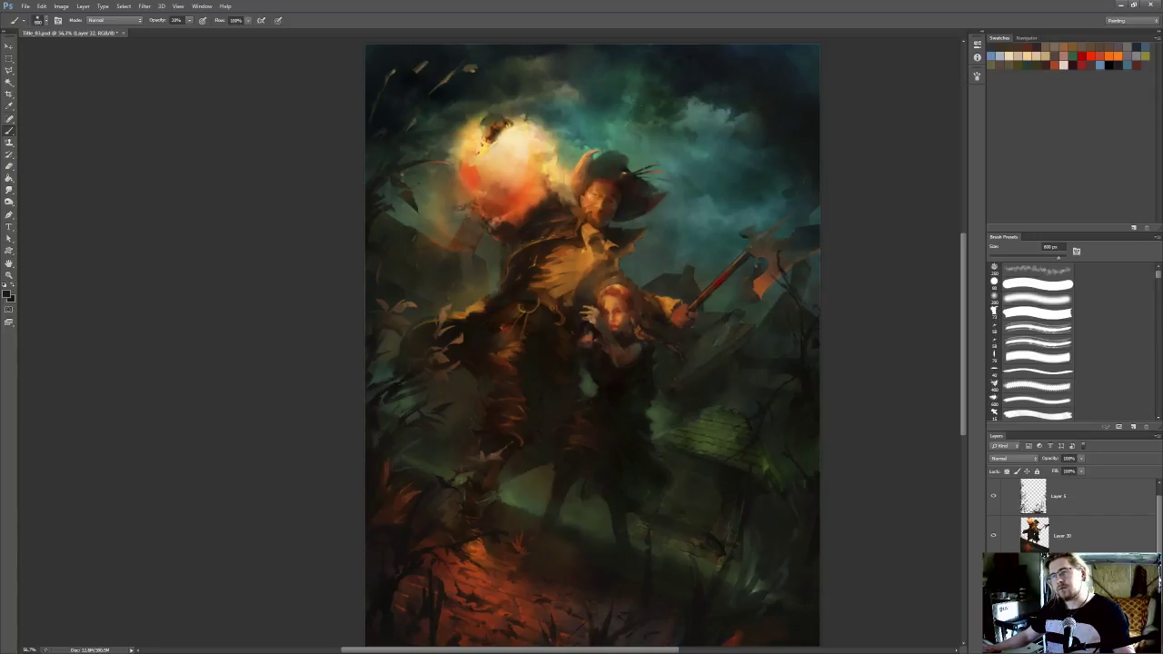
{"action": "scroll", "coordinate": [710, 147], "scroll_direction": "down", "scroll_amount": 6}
{"action": "scroll", "coordinate": [639, 214], "scroll_direction": "up", "scroll_amount": 3}
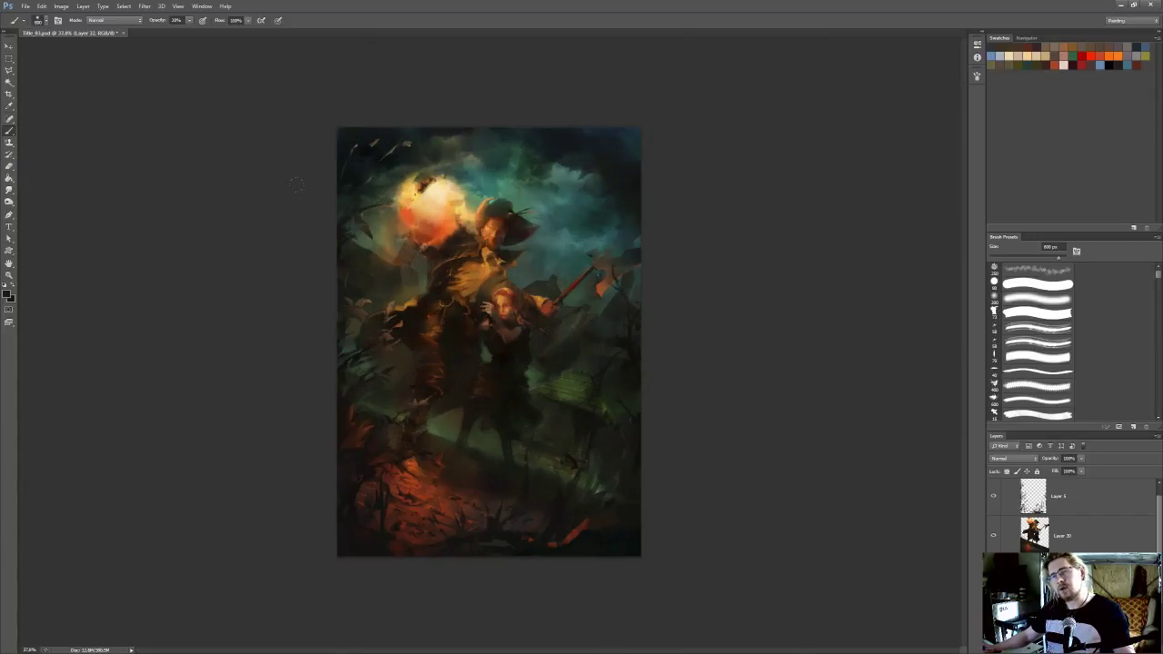
{"action": "scroll", "coordinate": [576, 269], "scroll_direction": "down", "scroll_amount": 1}
{"action": "scroll", "coordinate": [576, 270], "scroll_direction": "up", "scroll_amount": 5}
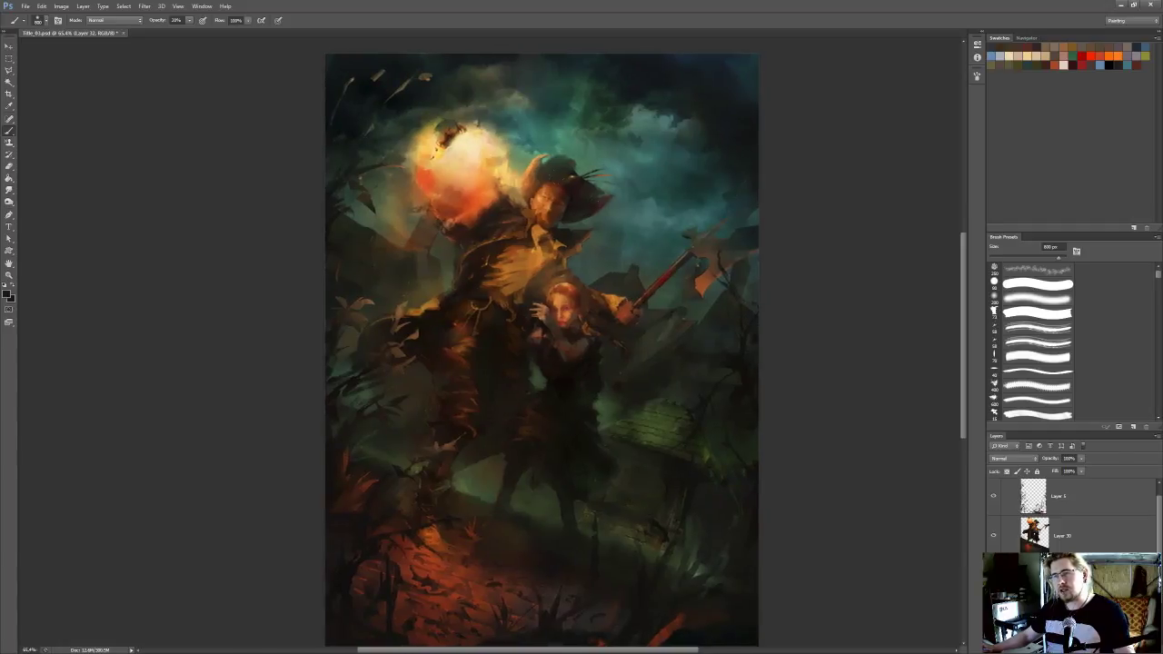
{"action": "scroll", "coordinate": [719, 280], "scroll_direction": "down", "scroll_amount": 2}
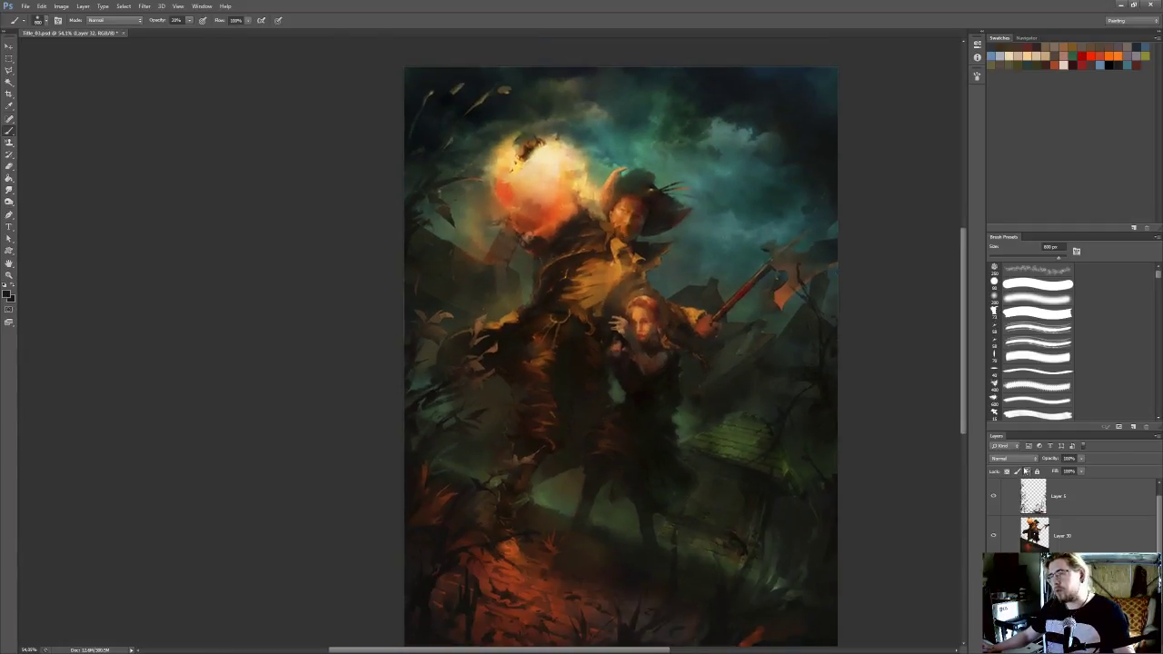
Lower the shading layer's opacity and compare the painting with that layer hidden and shown
{"action": "left_click", "coordinate": [1081, 458]}
{"action": "left_click_drag", "start_coordinate": [1080, 470], "coordinate": [1072, 471]}
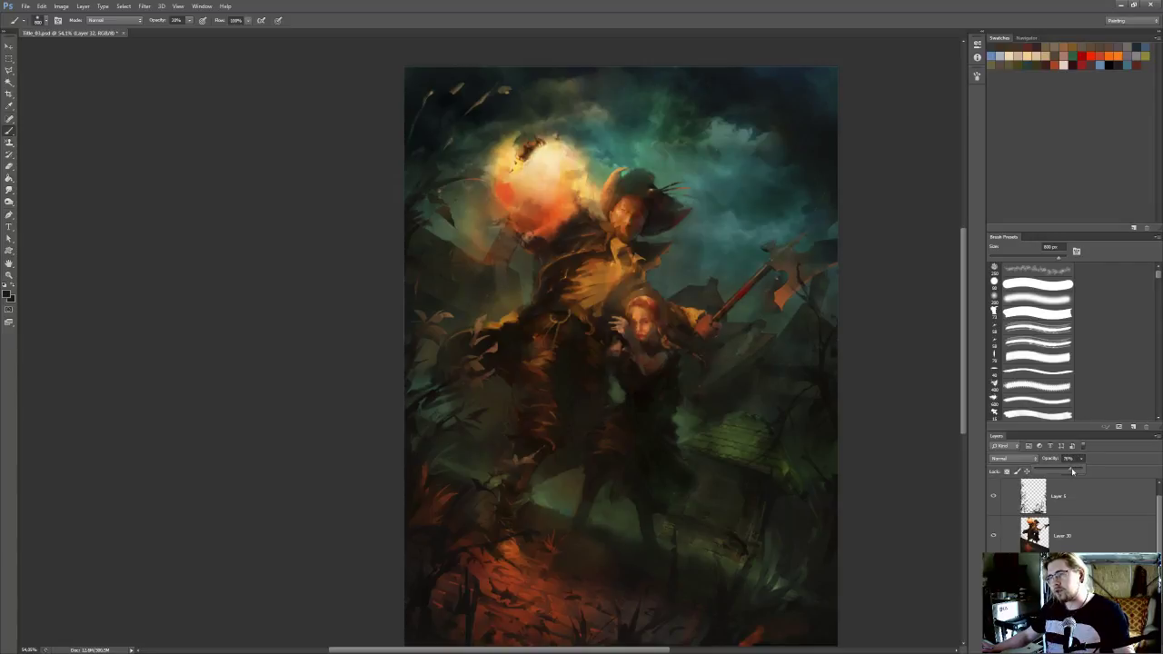
{"action": "left_click", "coordinate": [993, 576]}
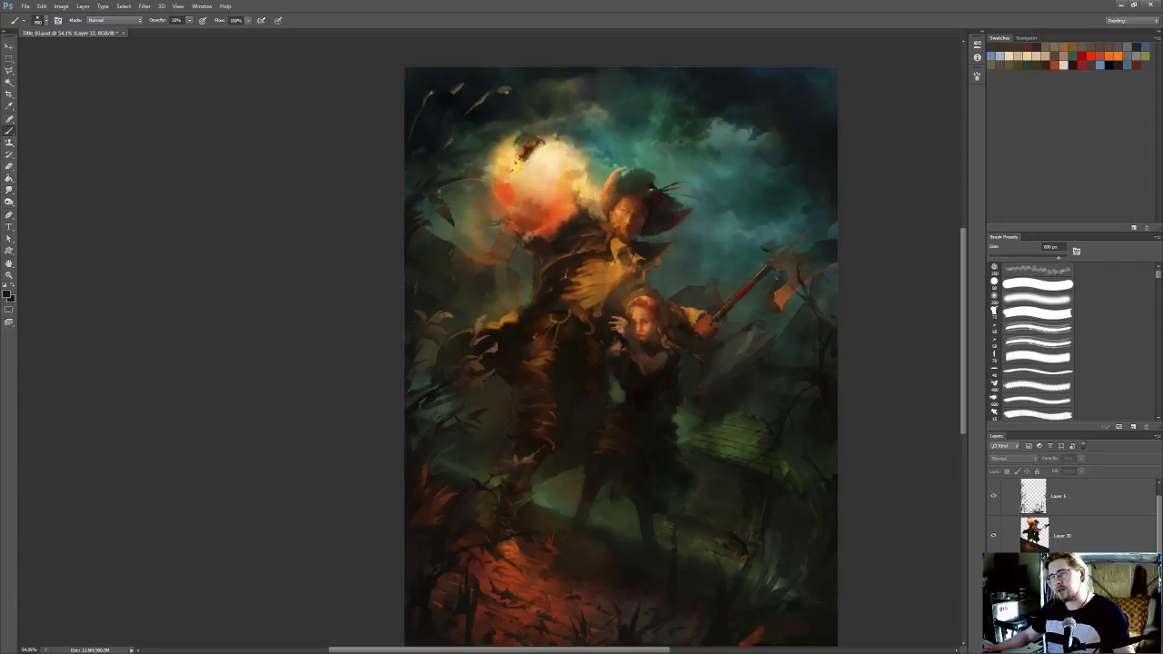
{"action": "left_click", "coordinate": [994, 575]}
Refine the shading around the man's collar by alternating between a smaller eraser and a large low-opacity brush
{"action": "key", "text": "e"}
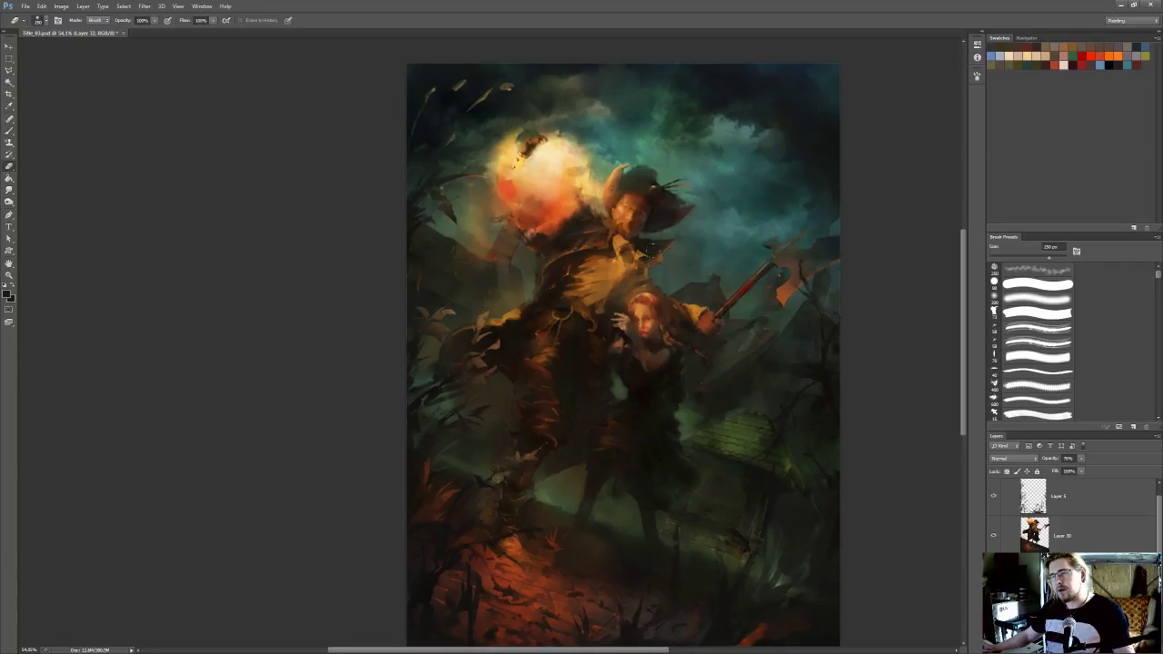
{"action": "key", "text": "b"}
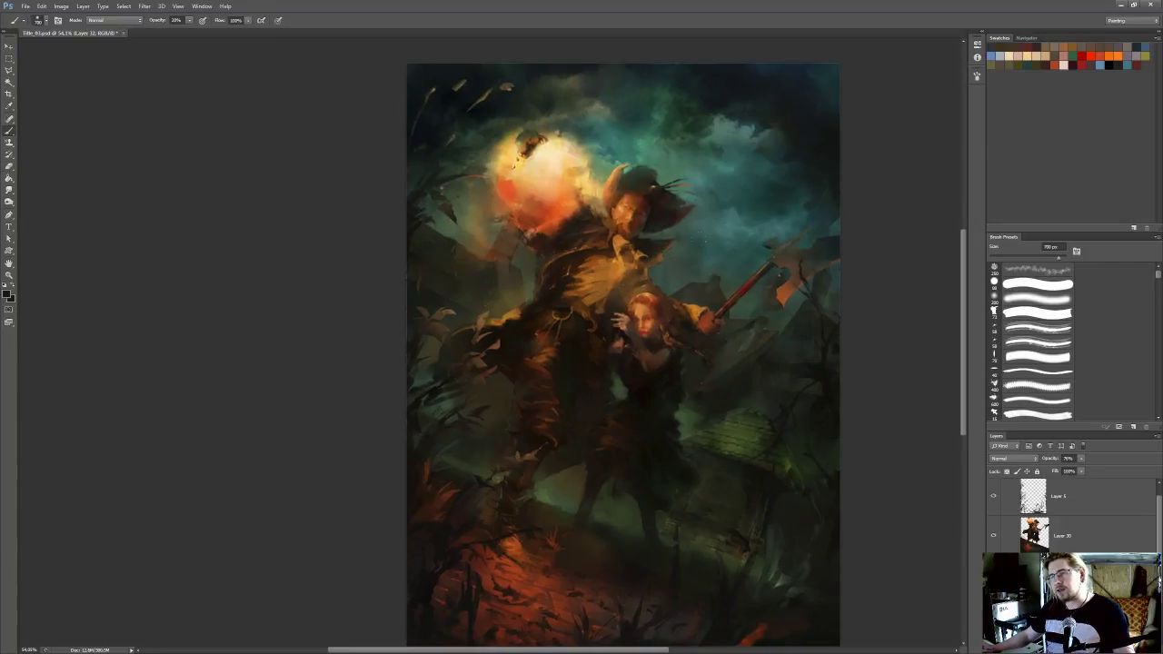
{"action": "key", "text": "e"}
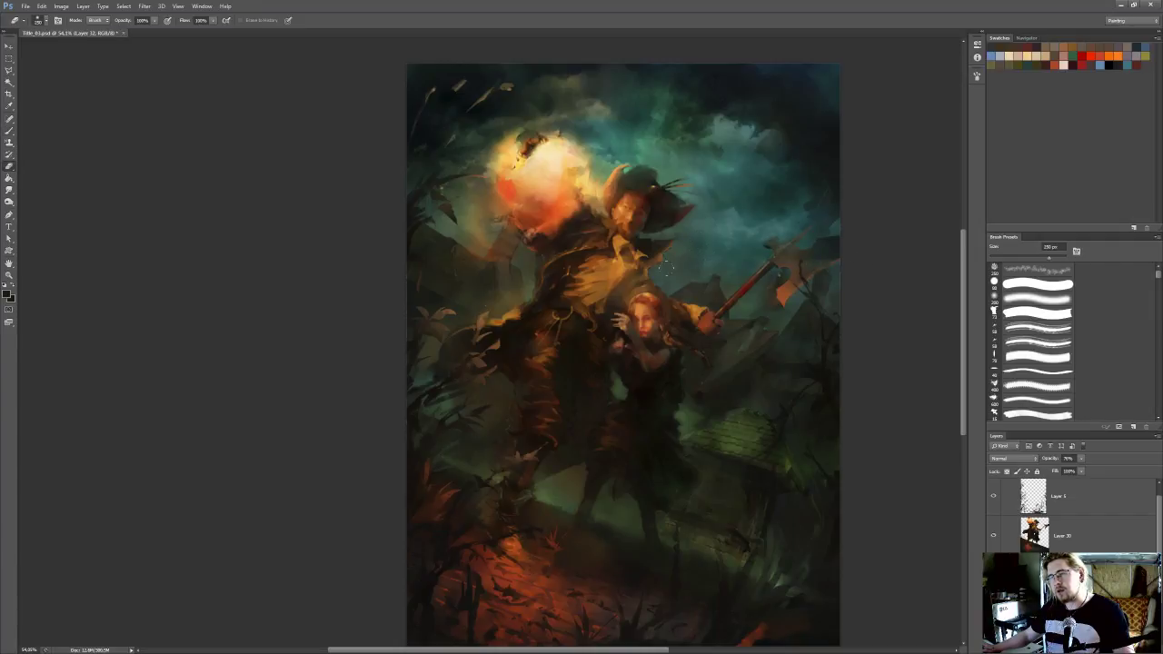
{"action": "key", "text": "b"}
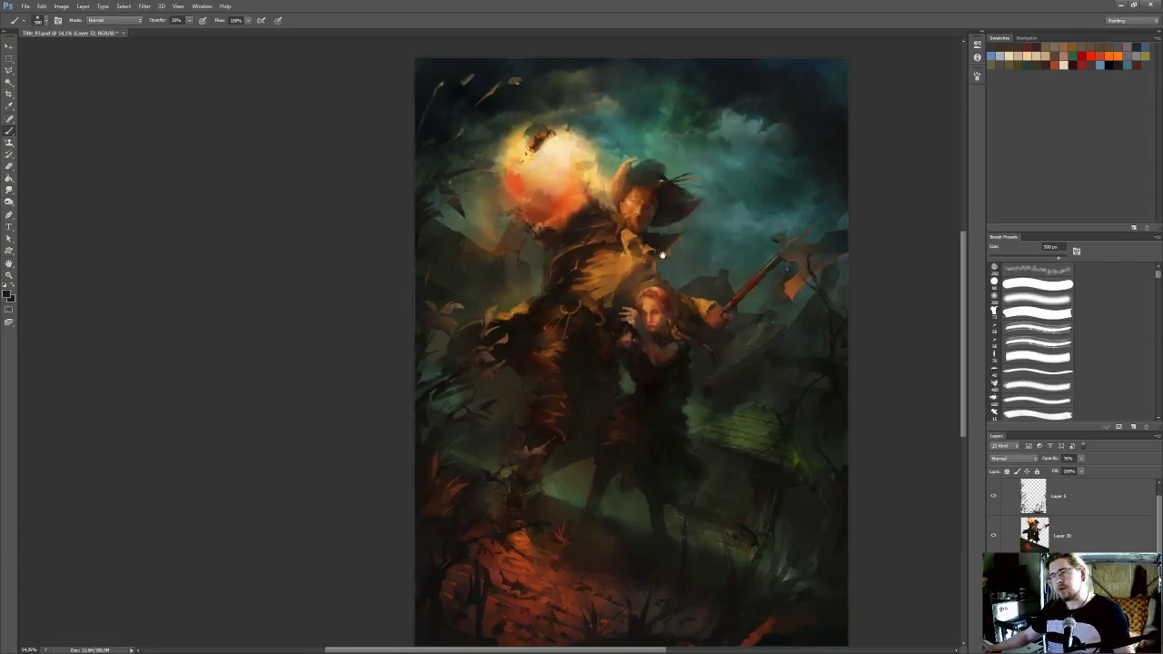
Sample teal from the sky beside the axe and paint haze over the distant buildings with a 500 px brush at 40% opacity
{"action": "key", "text": "i"}
{"action": "left_click", "coordinate": [721, 260]}
{"action": "key", "text": "b"}
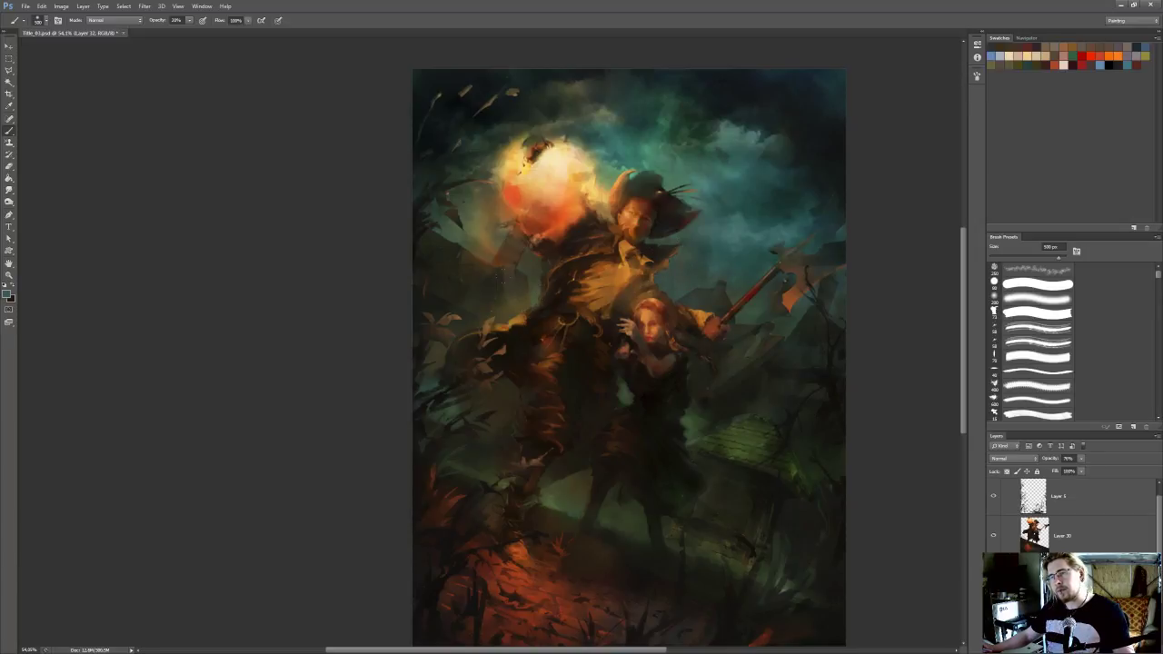
{"action": "key", "text": "ctrl+minus"}
{"action": "key", "text": "ctrl+minus"}
{"action": "scroll", "coordinate": [520, 351], "scroll_direction": "up", "scroll_amount": 1}
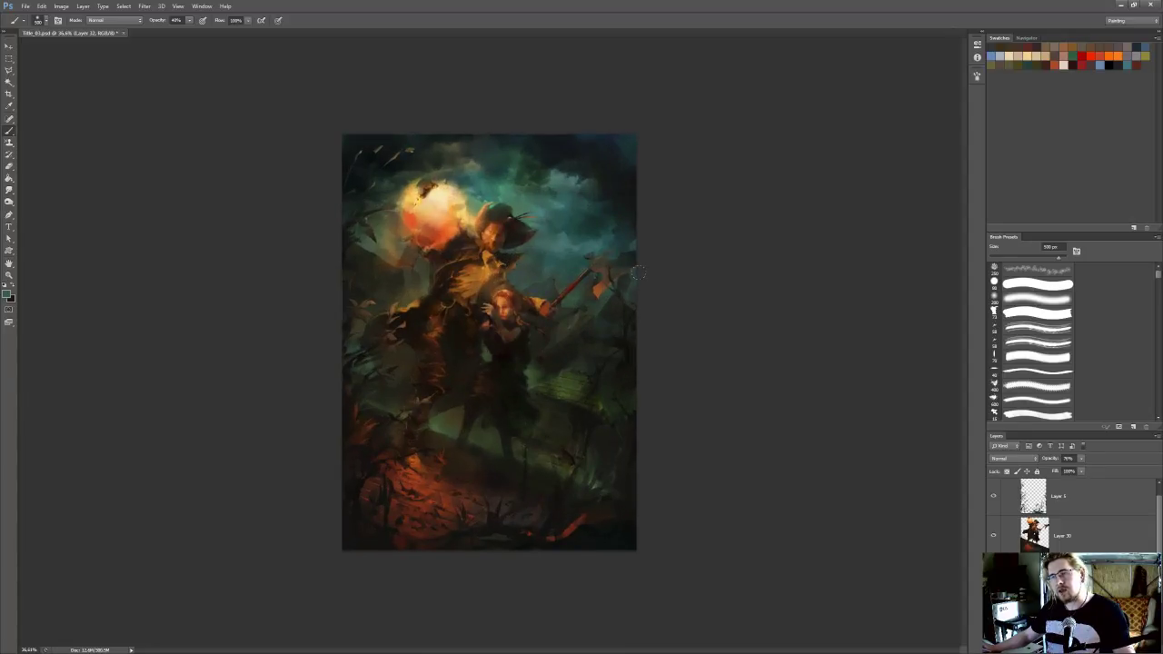
{"action": "scroll", "coordinate": [639, 273], "scroll_direction": "up", "scroll_amount": 5}
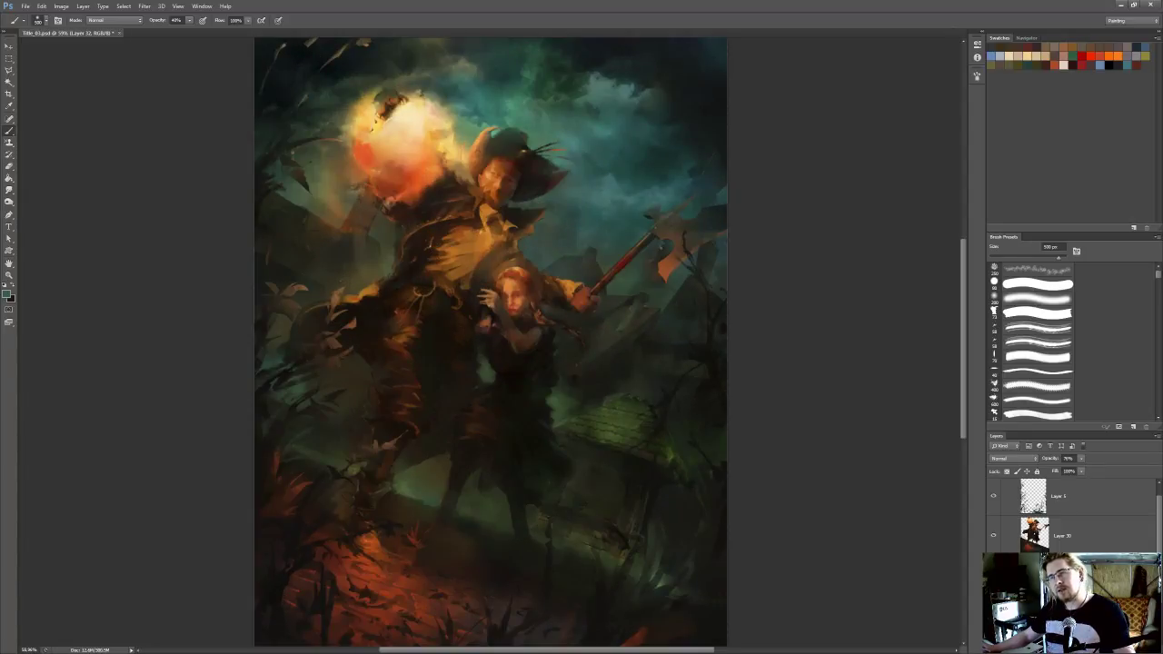
{"action": "scroll", "coordinate": [650, 254], "scroll_direction": "down", "scroll_amount": 5}
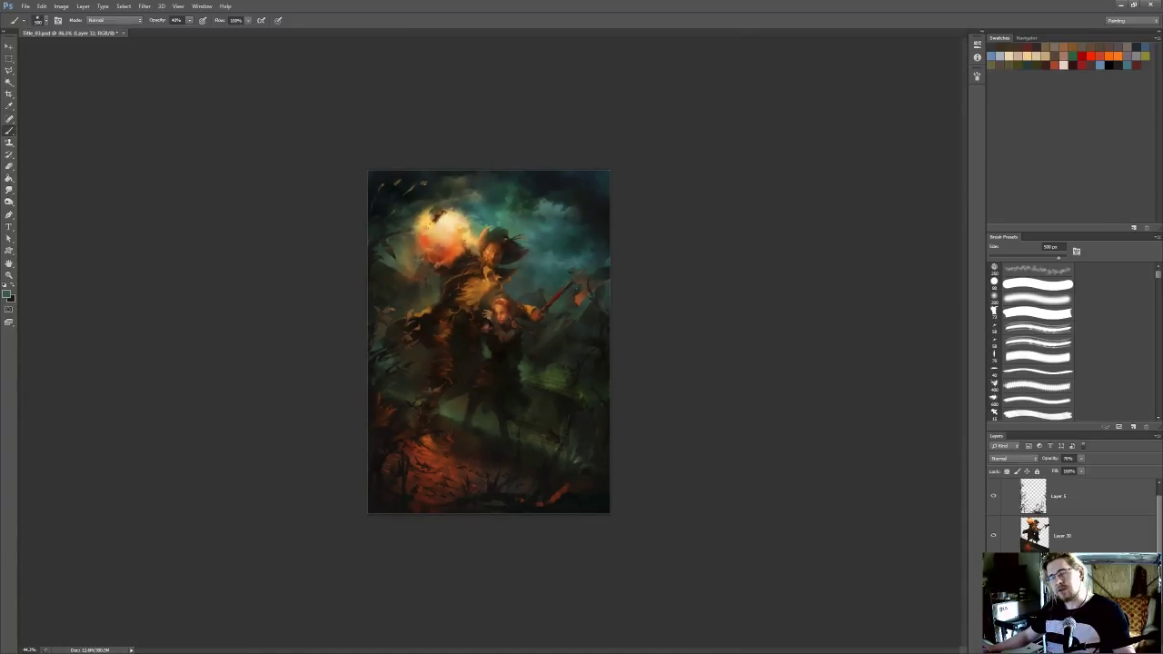
{"action": "scroll", "coordinate": [655, 243], "scroll_direction": "up", "scroll_amount": 5}
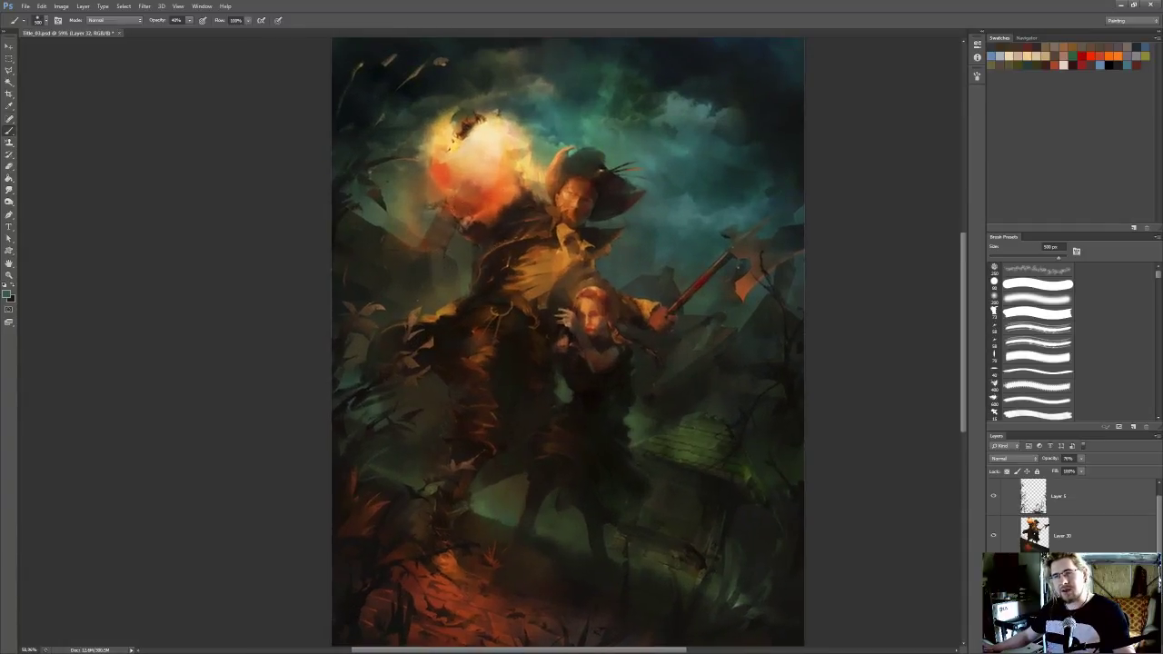
Raise the shading layer's opacity slightly and compare the buildings with the layer hidden and shown
{"action": "left_click_drag", "start_coordinate": [626, 277], "coordinate": [632, 273]}
{"action": "left_click_drag", "start_coordinate": [1081, 458], "coordinate": [1073, 470]}
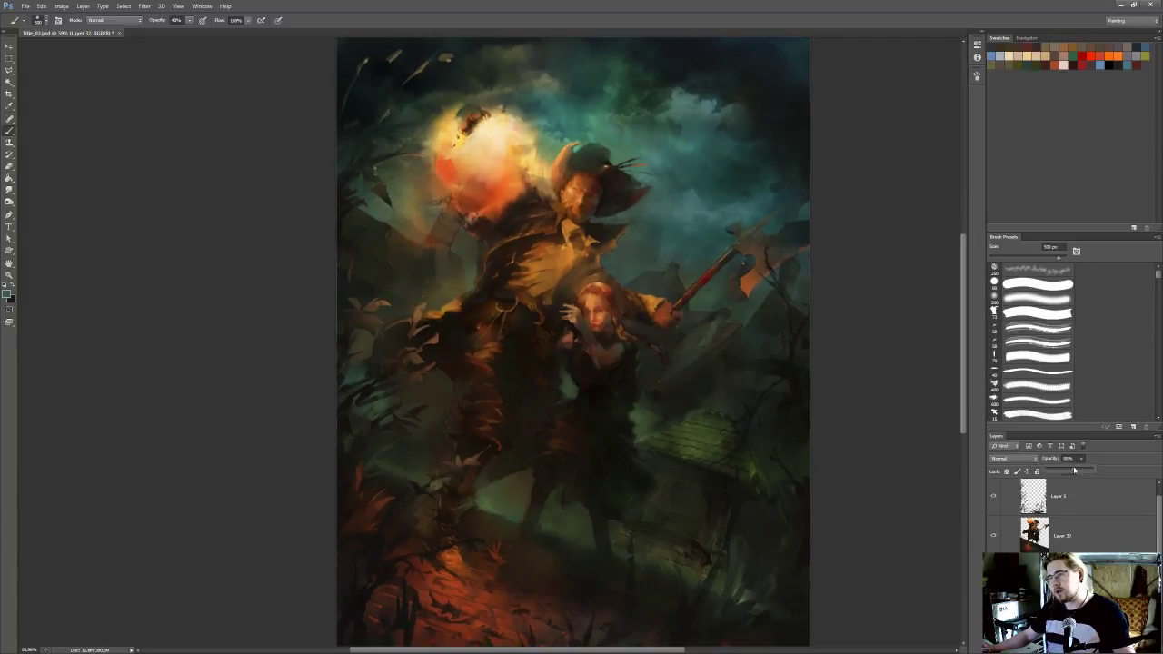
{"action": "left_click", "coordinate": [993, 576]}
{"action": "left_click", "coordinate": [993, 575]}
{"action": "left_click", "coordinate": [993, 575]}
{"action": "left_click", "coordinate": [994, 575]}
{"action": "left_click", "coordinate": [994, 575]}
{"action": "left_click", "coordinate": [993, 576]}
{"action": "left_click", "coordinate": [993, 575]}
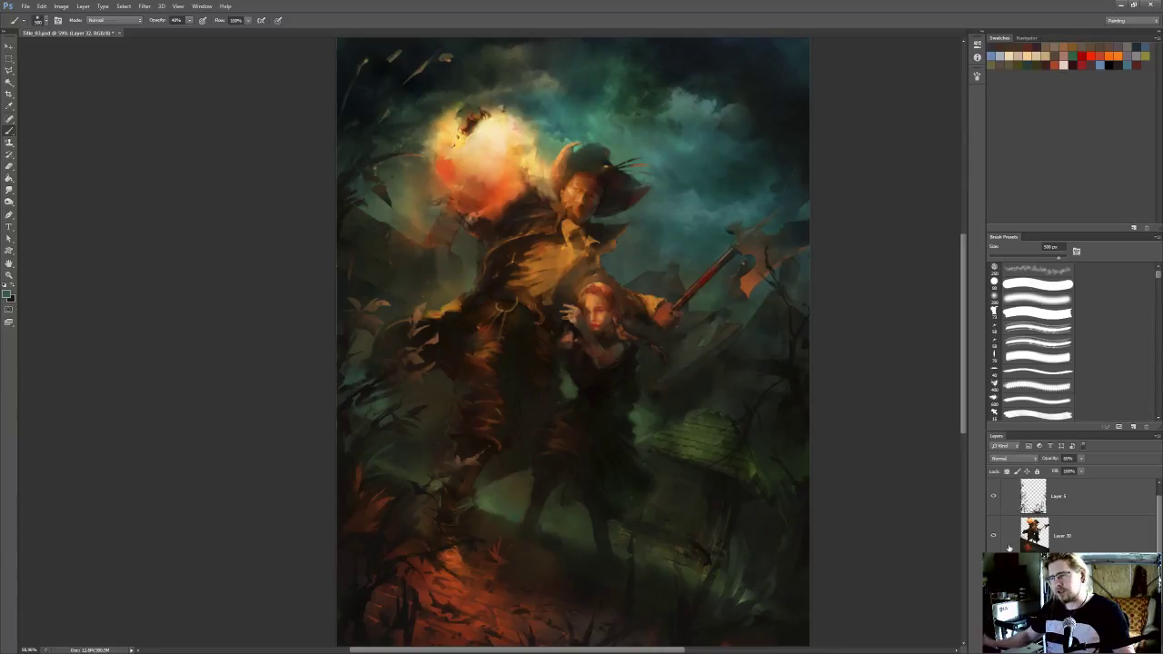
Merge the shading layer down and lighten the shadows around the green roof with the Dodge tool
{"action": "key", "text": "ctrl+e"}
{"action": "key", "text": "o"}
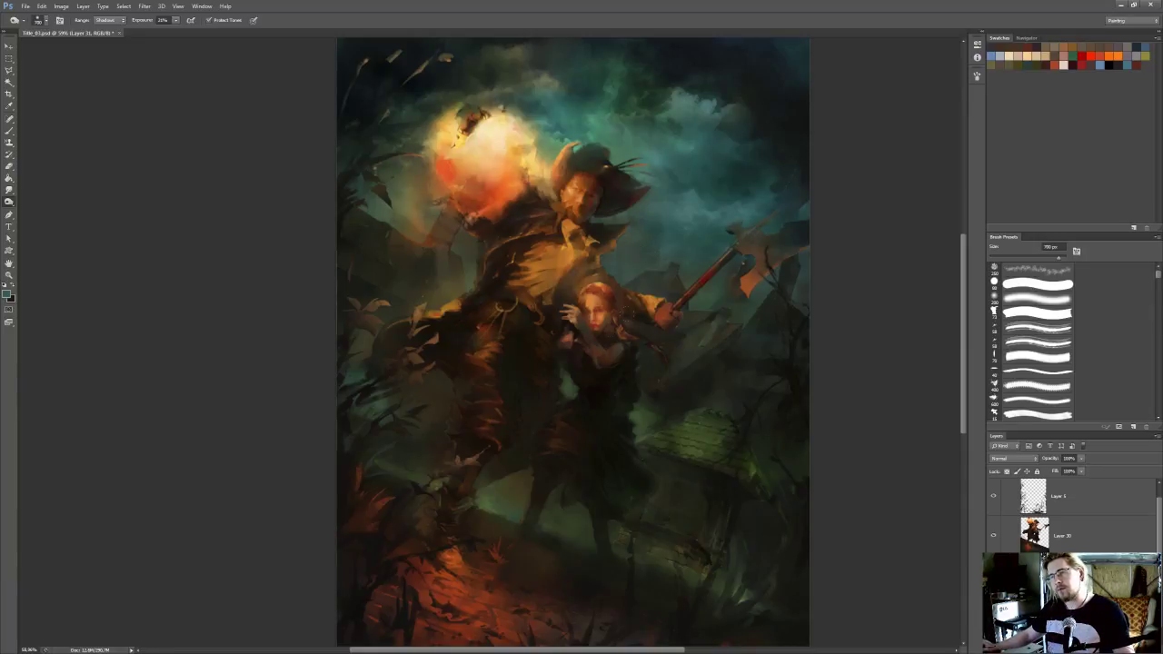
{"action": "left_click_drag", "start_coordinate": [662, 420], "coordinate": [667, 415]}
{"action": "key", "text": "i"}
{"action": "left_click", "coordinate": [668, 417]}
{"action": "key", "text": "o"}
{"action": "left_click", "coordinate": [1035, 575], "text": "ctrl"}
{"action": "key", "text": "ctrl+d"}
Paint green haze sampled from the left foliage and lower-right ground into the background with a large low-opacity brush
{"action": "key", "text": "b"}
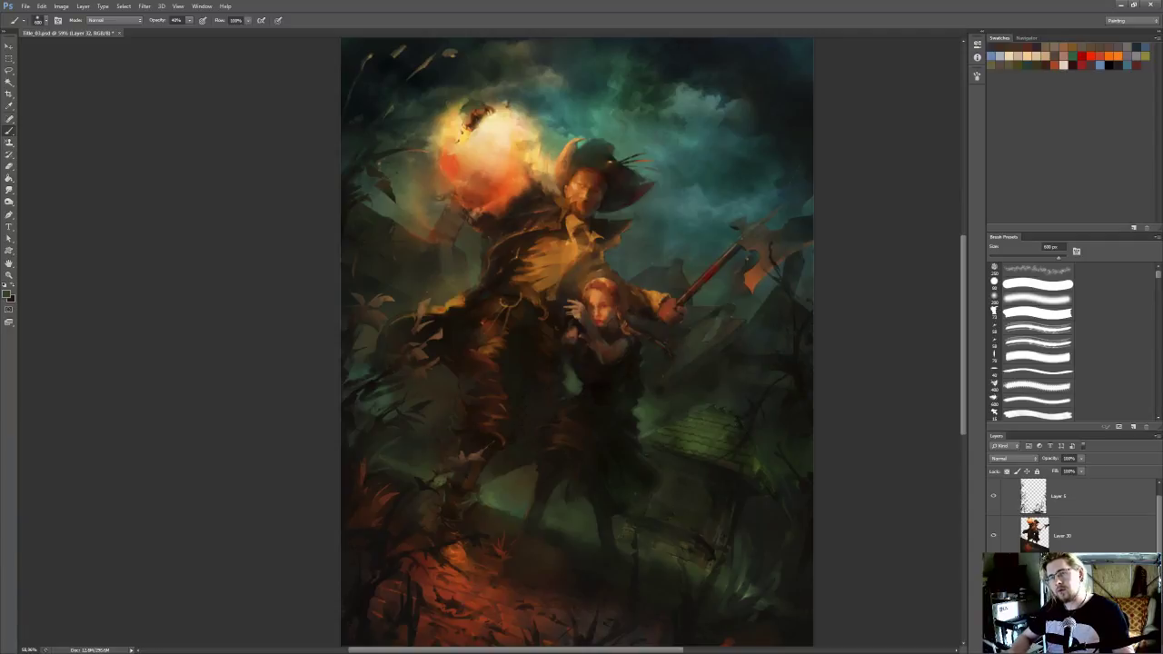
{"action": "key", "text": "i"}
{"action": "left_click", "coordinate": [385, 399]}
{"action": "key", "text": "b"}
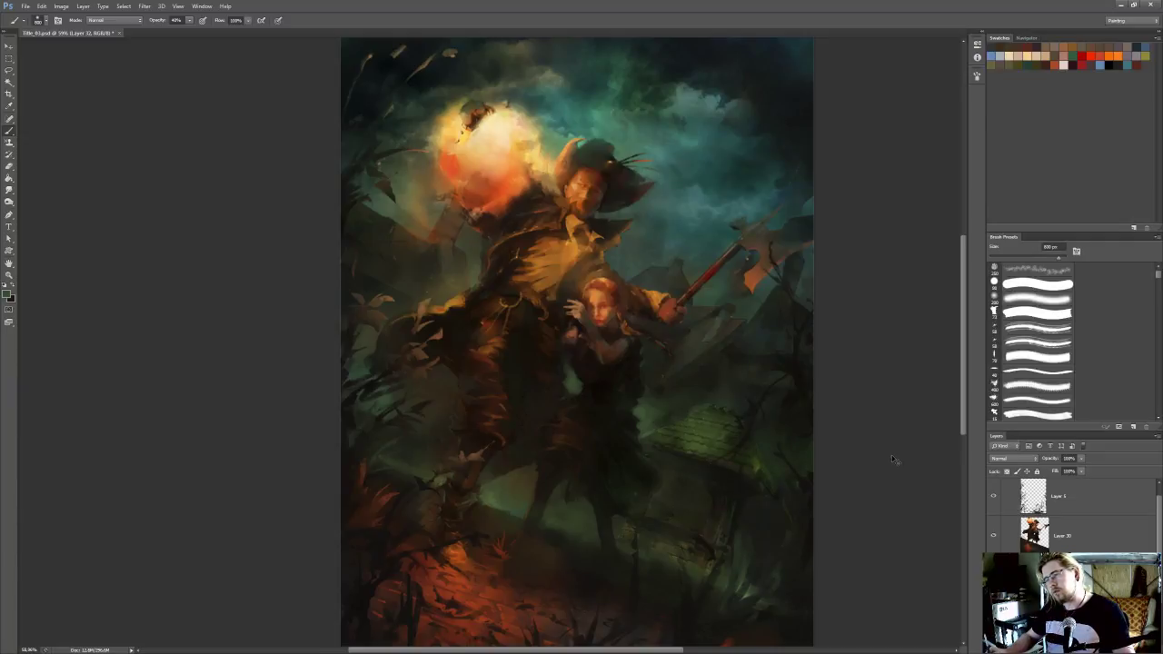
{"action": "left_click_drag", "start_coordinate": [860, 439], "coordinate": [874, 417]}
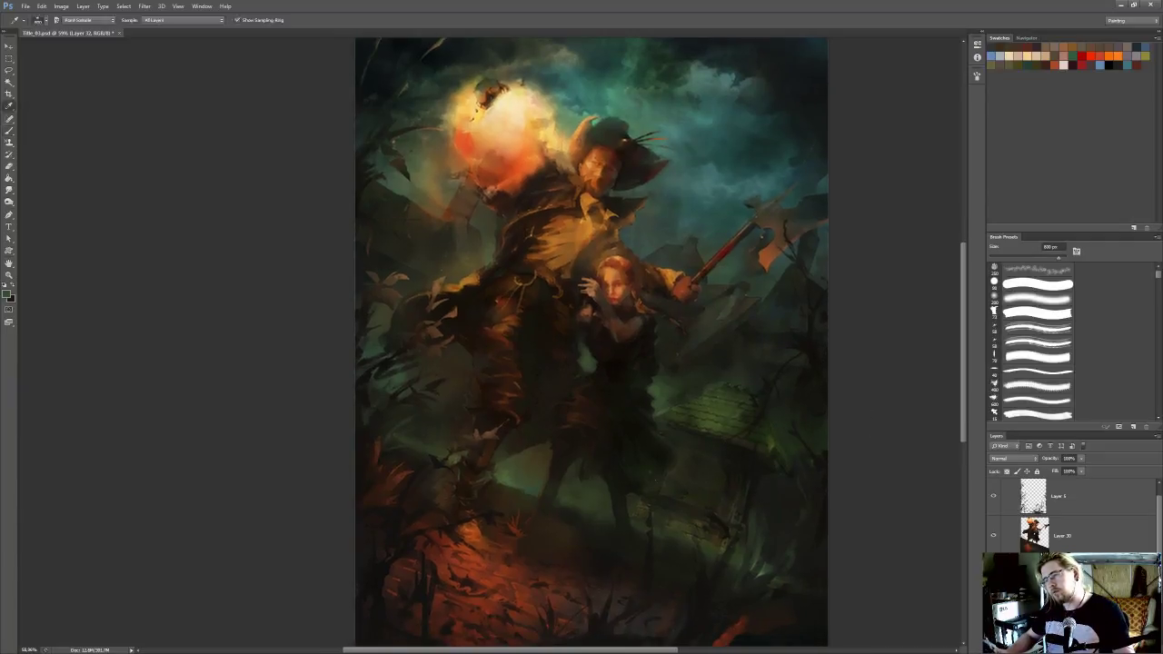
{"action": "left_click", "coordinate": [741, 557], "text": "alt"}
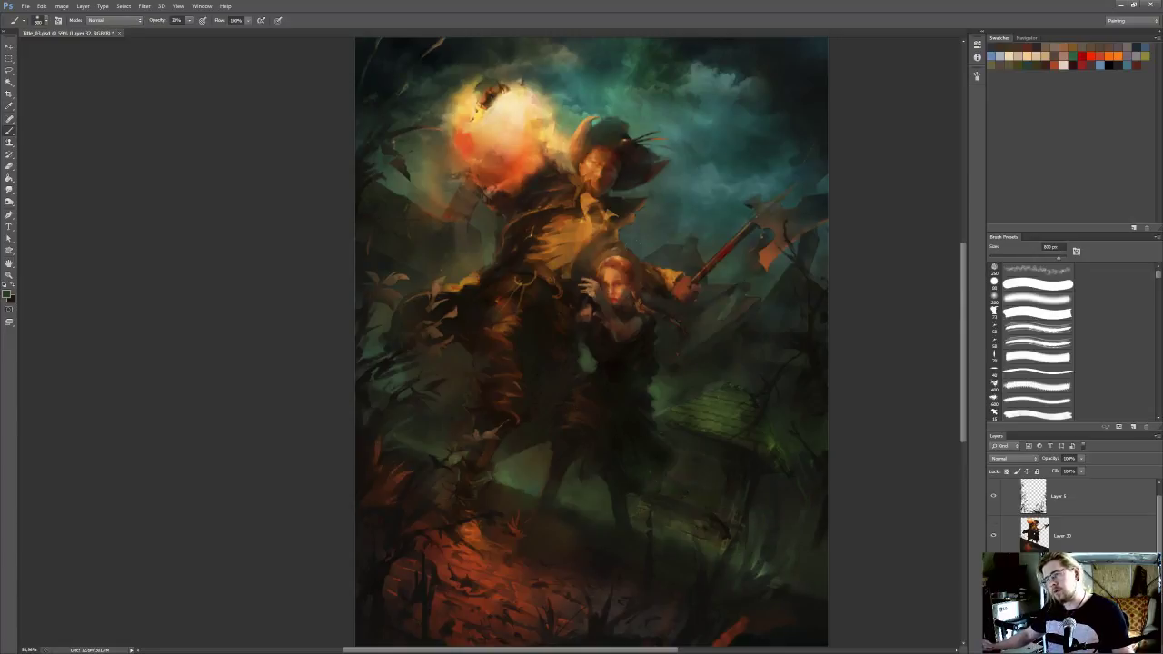
{"action": "scroll", "coordinate": [698, 287], "scroll_direction": "down", "scroll_amount": 5}
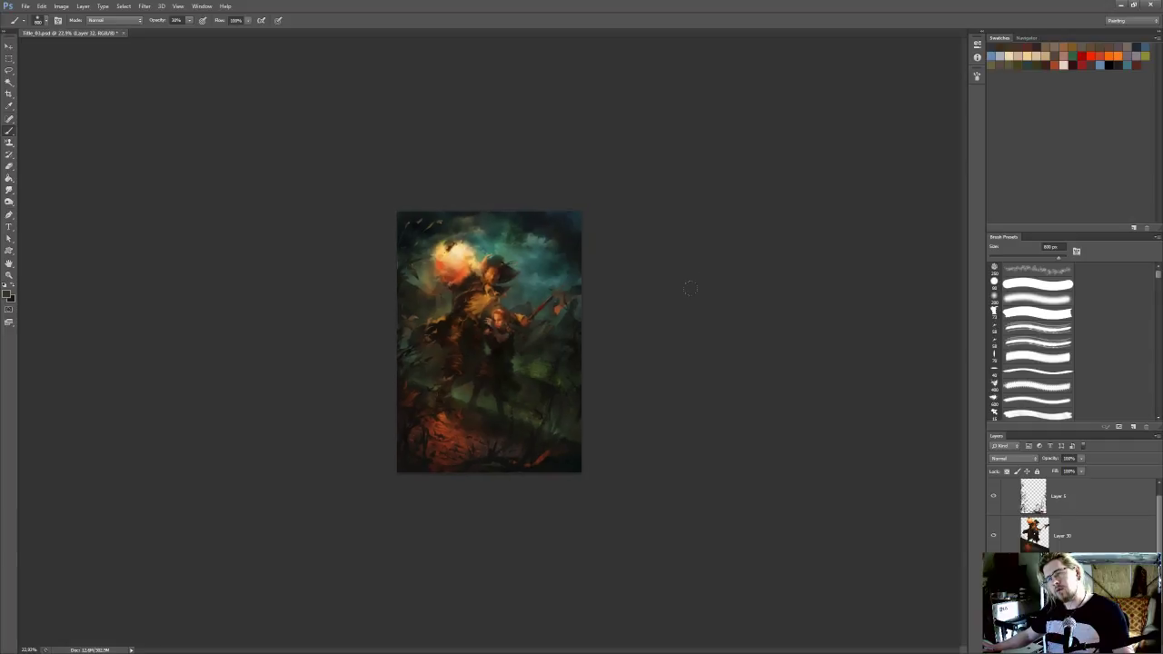
{"action": "scroll", "coordinate": [600, 321], "scroll_direction": "up", "scroll_amount": 5}
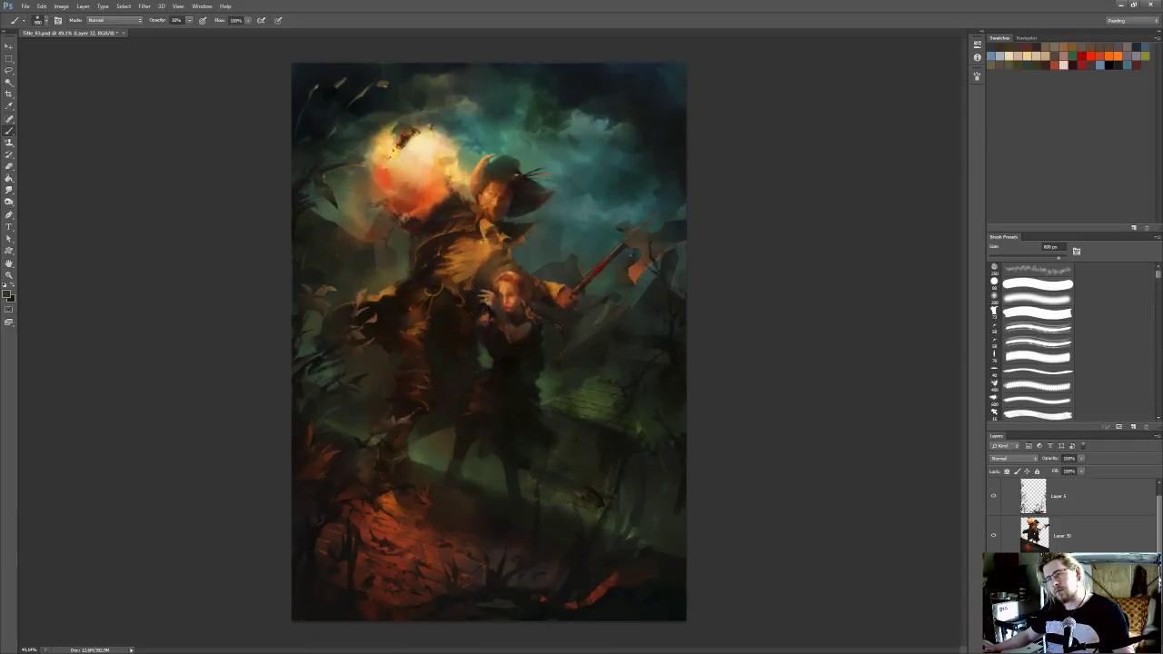
Sample dark tones beside the woman and shade the buildings behind her with a smaller brush at 20% opacity
{"action": "left_click", "coordinate": [562, 371], "text": "alt"}
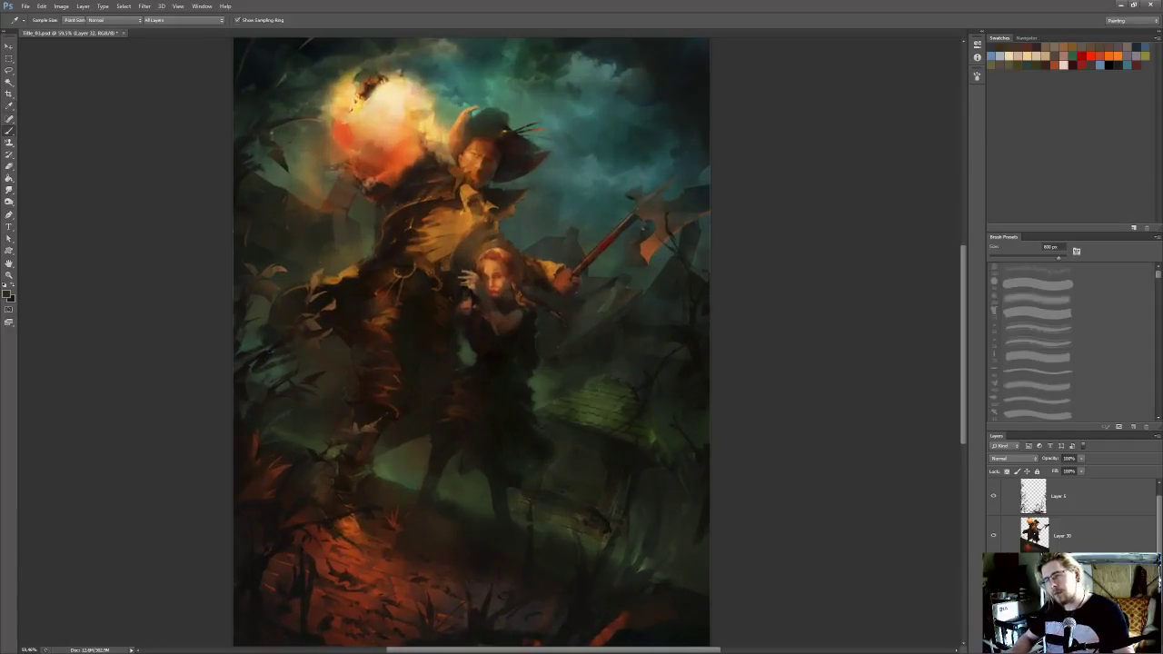
{"action": "key", "text": "bracketleft"}
{"action": "key", "text": "bracketleft"}
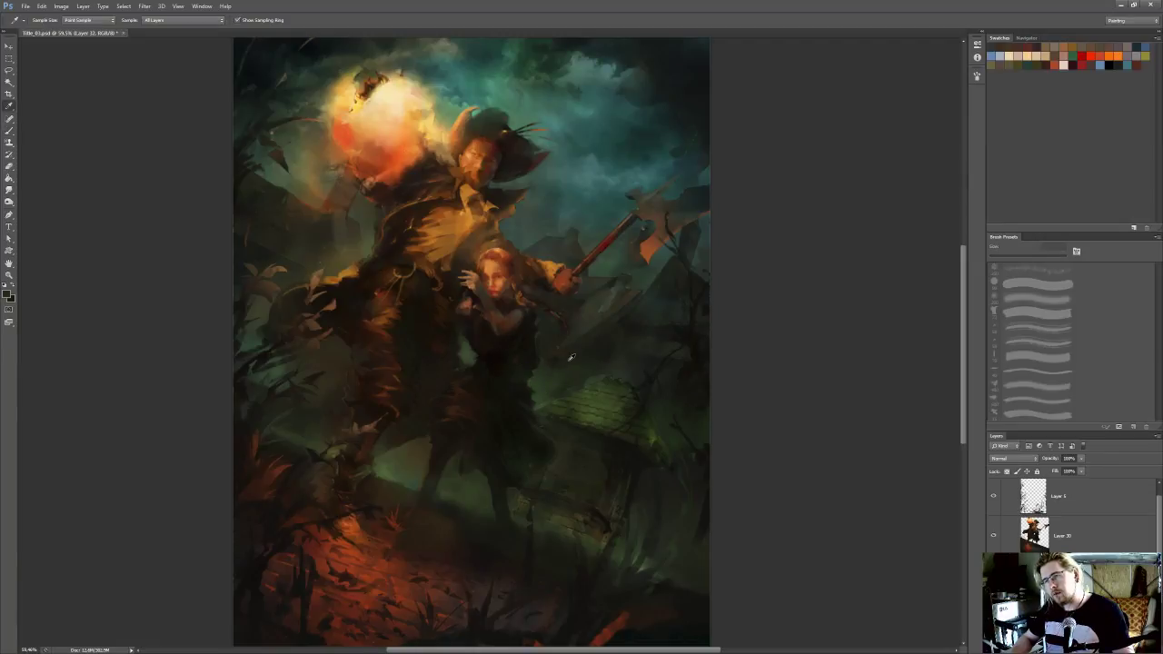
{"action": "left_click", "coordinate": [597, 348], "text": "alt"}
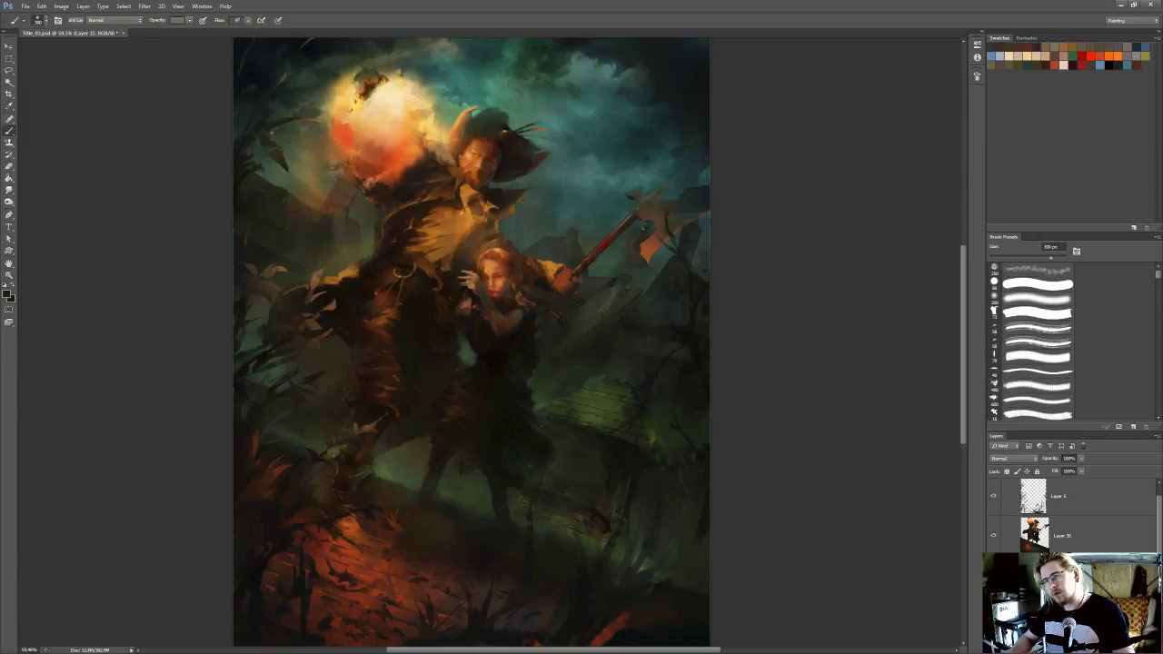
{"action": "left_click_drag", "start_coordinate": [599, 346], "coordinate": [679, 363]}
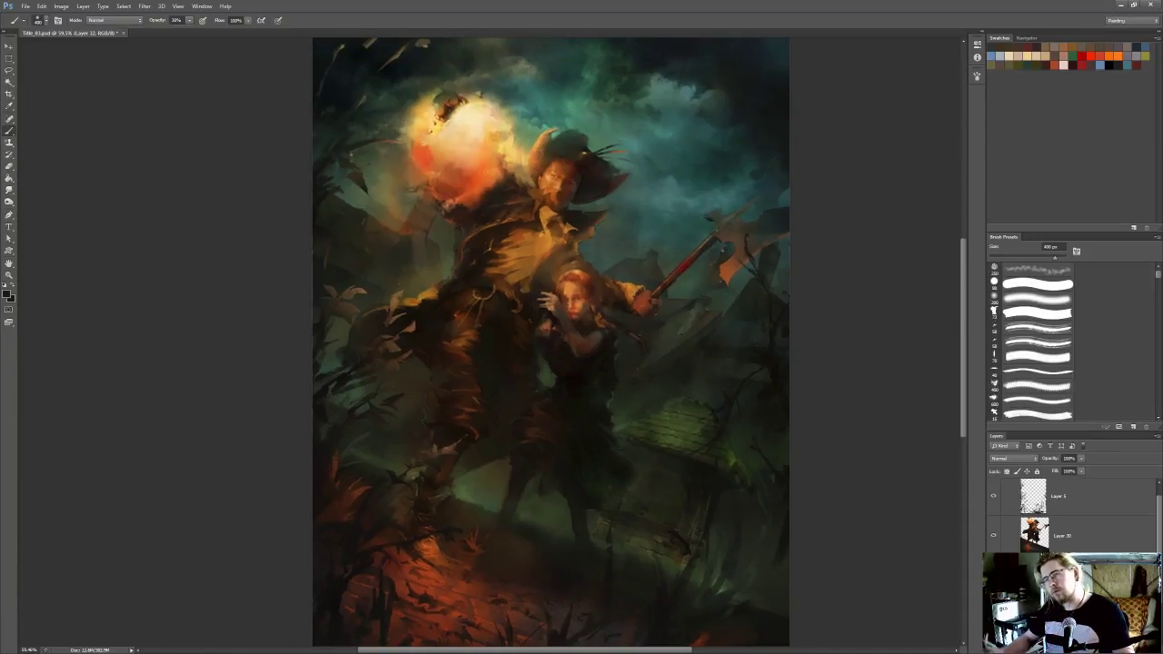
Compare the whole painting with the new shading layer hidden and shown
{"action": "scroll", "coordinate": [736, 300], "scroll_direction": "down", "scroll_amount": 4}
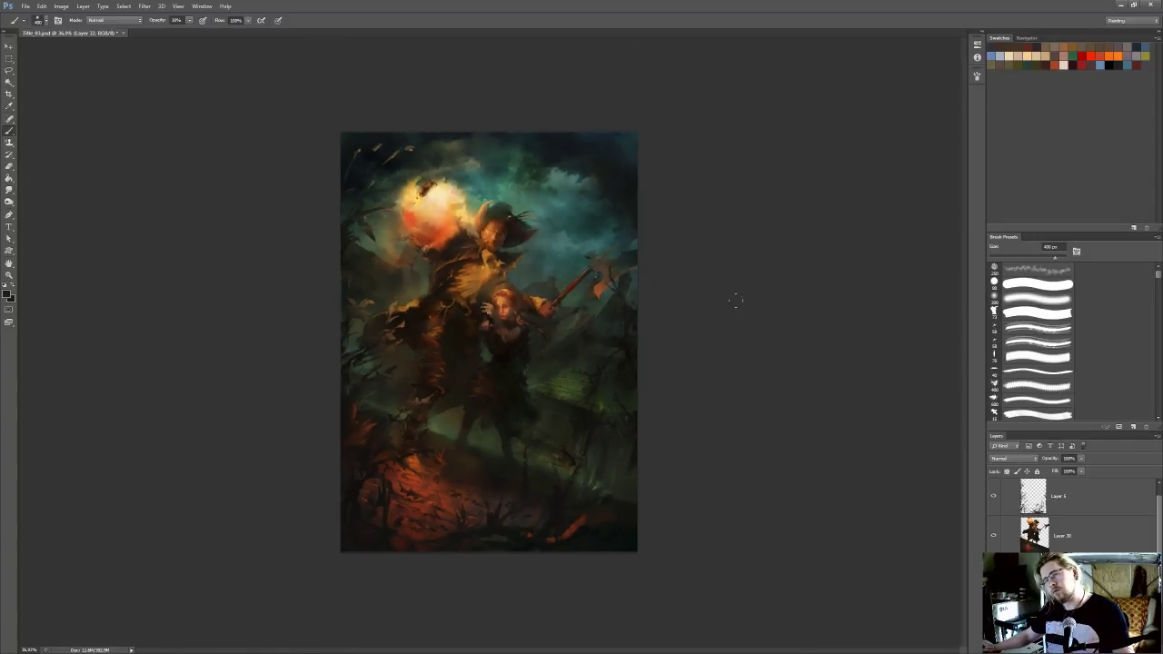
{"action": "scroll", "coordinate": [736, 300], "scroll_direction": "up", "scroll_amount": 1}
{"action": "left_click", "coordinate": [993, 576]}
{"action": "left_click", "coordinate": [993, 577]}
{"action": "left_click", "coordinate": [993, 576]}
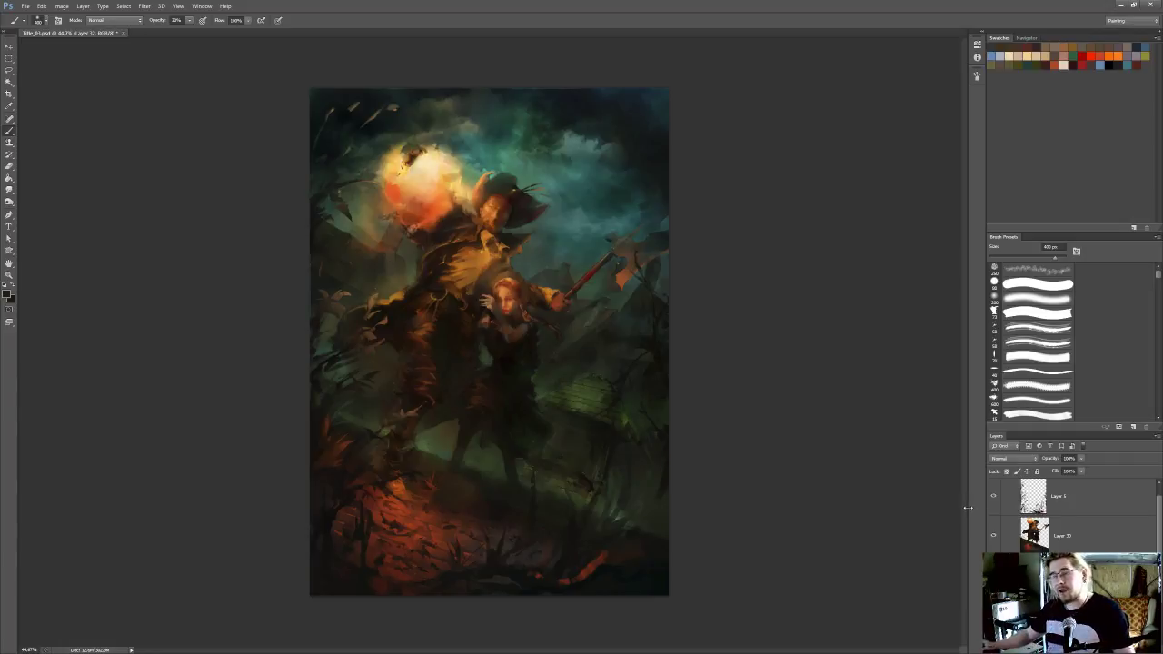
{"action": "scroll", "coordinate": [659, 326], "scroll_direction": "up", "scroll_amount": 1}
Save the painting, then merge the shading layer down and save again
{"action": "key", "text": "ctrl+s"}
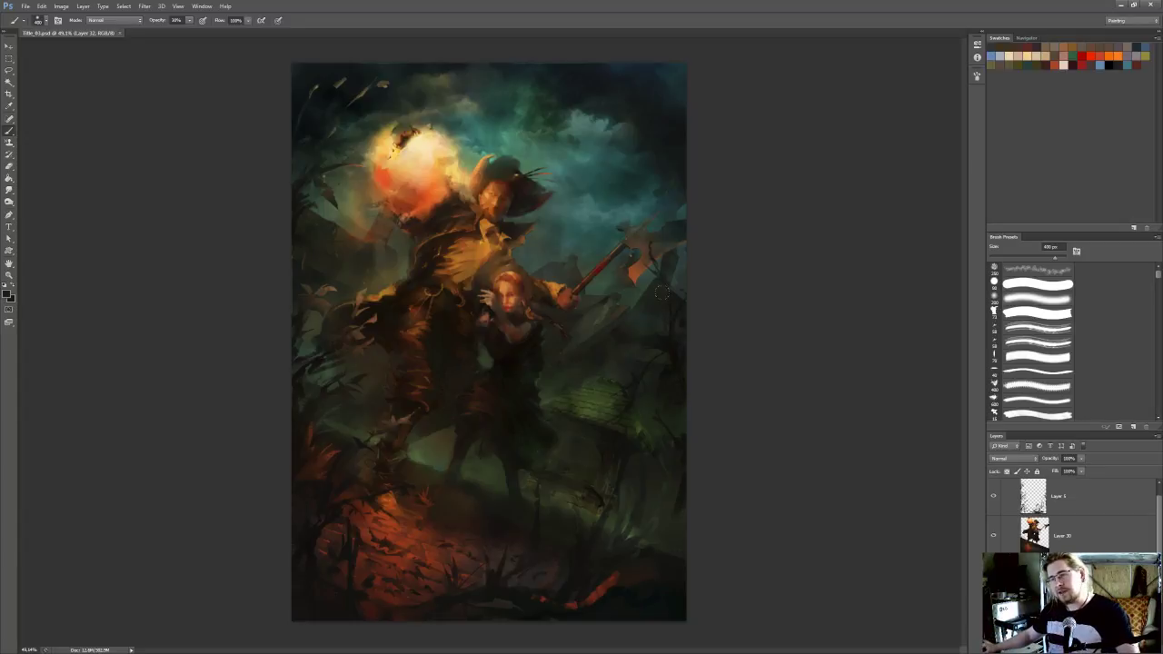
{"action": "key", "text": "ctrl+e"}
{"action": "key", "text": "ctrl+s"}
Add a new empty layer directly above the figures on Layer 30
{"action": "left_click_drag", "start_coordinate": [455, 200], "coordinate": [565, 350]}
{"action": "left_click", "coordinate": [1094, 536]}
{"action": "left_click", "coordinate": [1133, 649]}
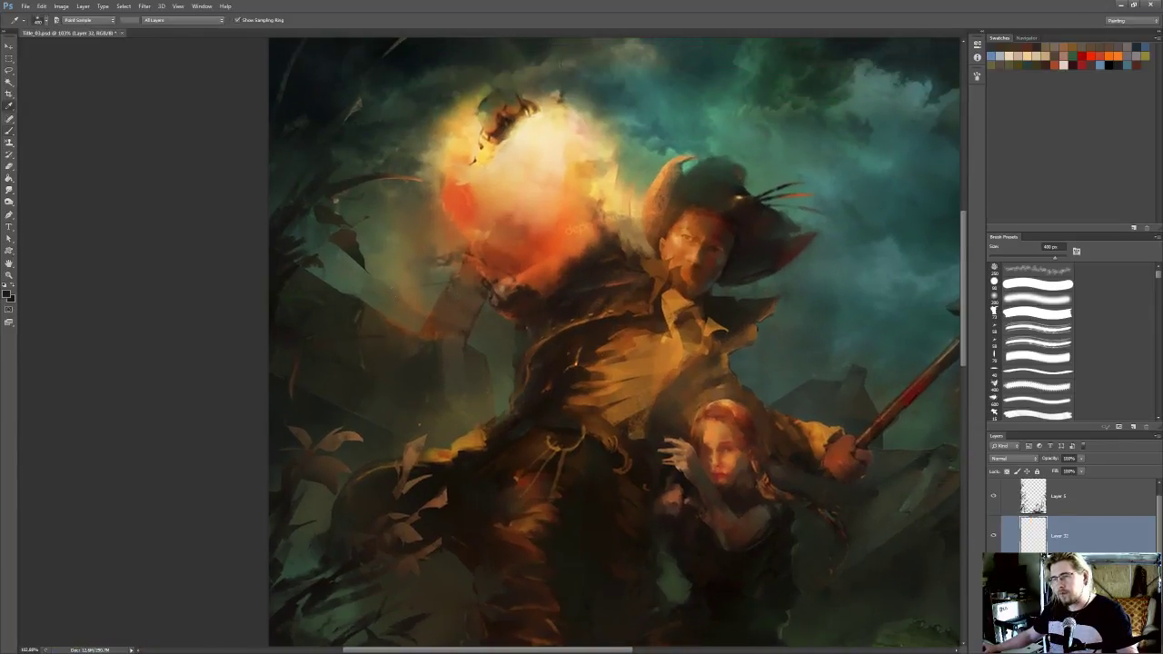
Sample muted background tones and paint haze over the hatted figure's torso with a soft brush at 20% opacity, enlarged to 250 px
{"action": "left_click", "coordinate": [501, 337], "text": "alt"}
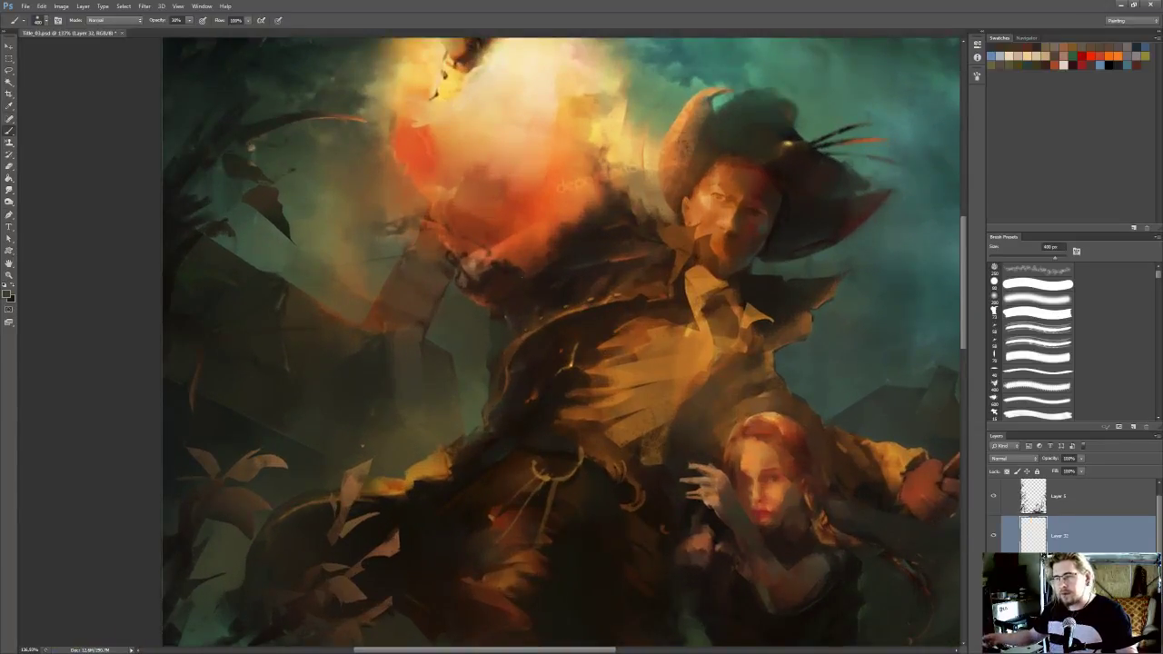
{"action": "left_click_drag", "start_coordinate": [615, 362], "coordinate": [632, 407]}
{"action": "left_click", "coordinate": [1037, 299]}
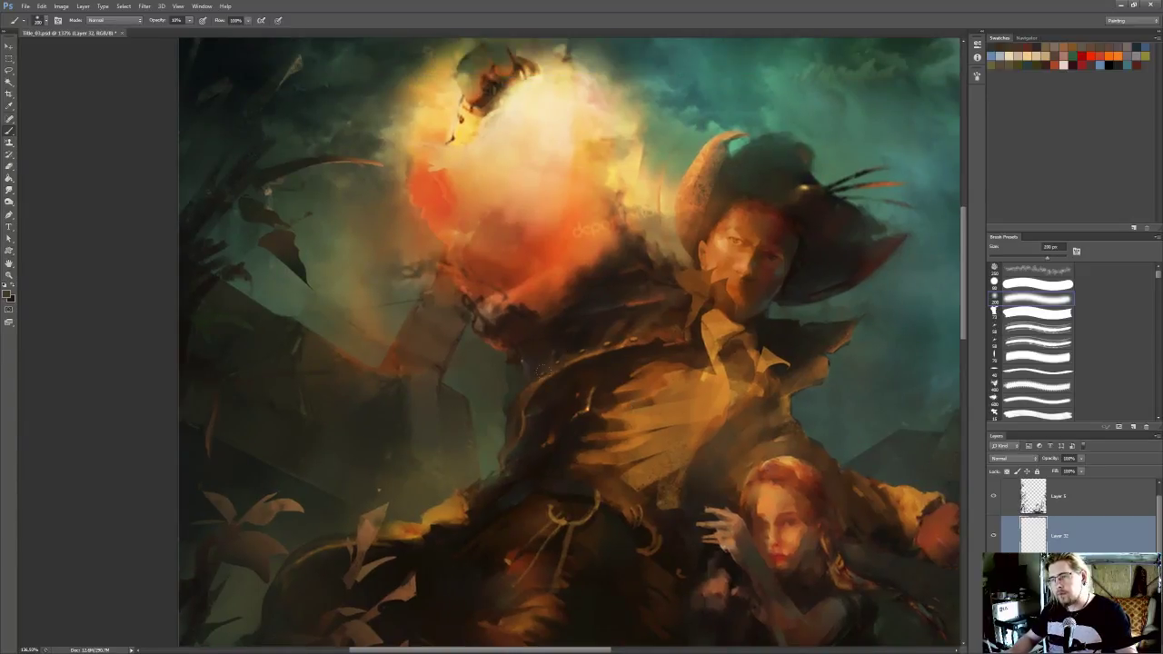
{"action": "left_click", "coordinate": [838, 402], "text": "alt"}
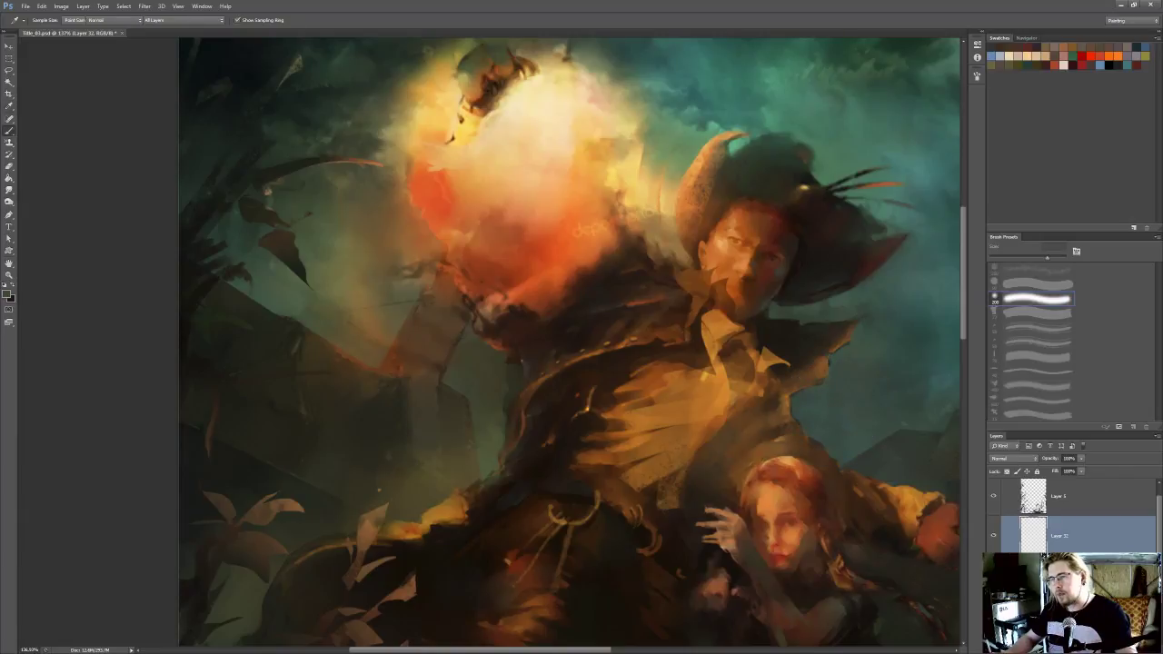
{"action": "key", "text": "l"}
{"action": "key", "text": "ctrl+d"}
{"action": "key", "text": "b"}
{"action": "left_click", "coordinate": [608, 367]}
{"action": "left_click", "coordinate": [648, 353]}
{"action": "mouse_move", "coordinate": [560, 392]}
{"action": "left_mouse_down"}
{"action": "mouse_move", "coordinate": [537, 430]}
{"action": "mouse_move", "coordinate": [541, 471]}
{"action": "left_mouse_up"}
{"action": "key", "text": "bracketright"}
Try other blend modes, including Multiply, on the haze layer and return it to Normal
{"action": "left_click", "coordinate": [1013, 458]}
{"action": "left_click", "coordinate": [1006, 434]}
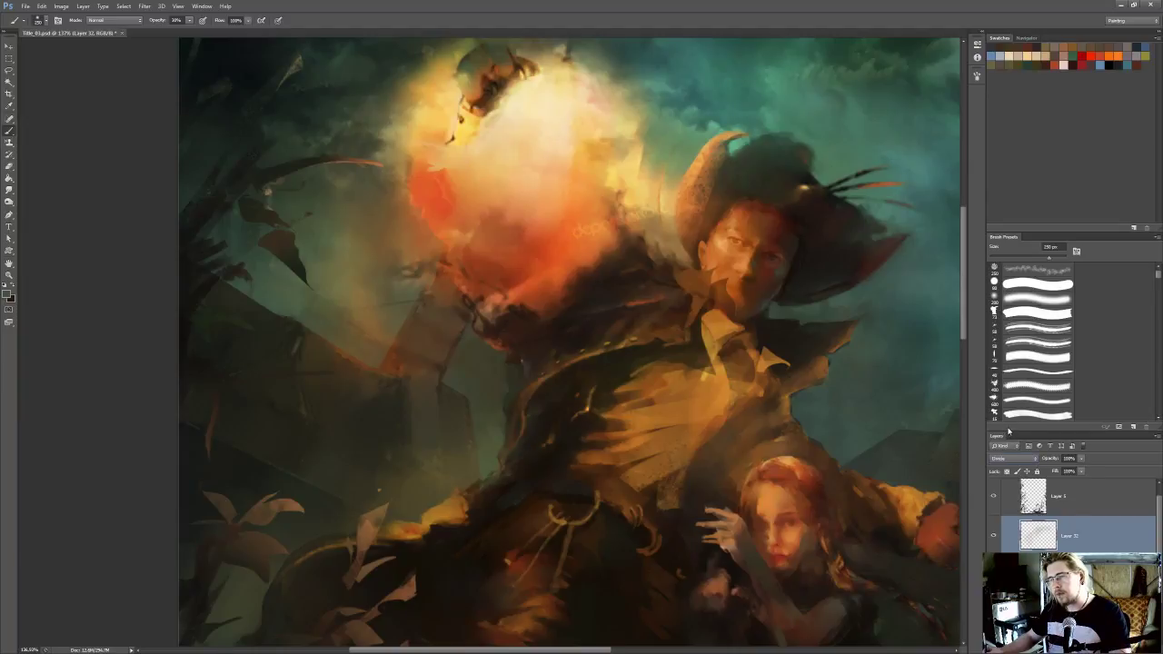
{"action": "key", "text": "Up"}
{"action": "key", "text": "Up"}
{"action": "key", "text": "Up"}
{"action": "key", "text": "Up"}
{"action": "key", "text": "Up"}
{"action": "key", "text": "Up"}
{"action": "key", "text": "Up"}
{"action": "key", "text": "Up"}
{"action": "key", "text": "Up"}
{"action": "key", "text": "Up"}
{"action": "key", "text": "Up"}
{"action": "key", "text": "Up"}
{"action": "key", "text": "Up"}
{"action": "key", "text": "Up"}
{"action": "key", "text": "Up"}
{"action": "key", "text": "Up"}
{"action": "key", "text": "Up"}
{"action": "key", "text": "Up"}
{"action": "key", "text": "Up"}
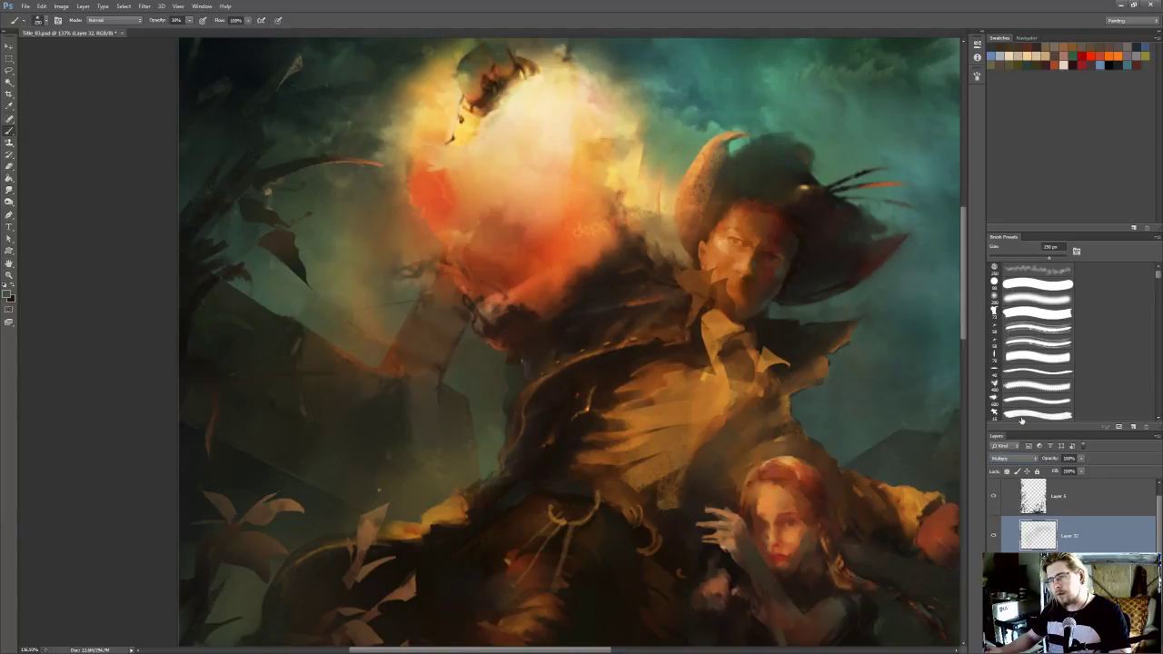
{"action": "key", "text": "Up"}
{"action": "key", "text": "Up"}
{"action": "key", "text": "Up"}
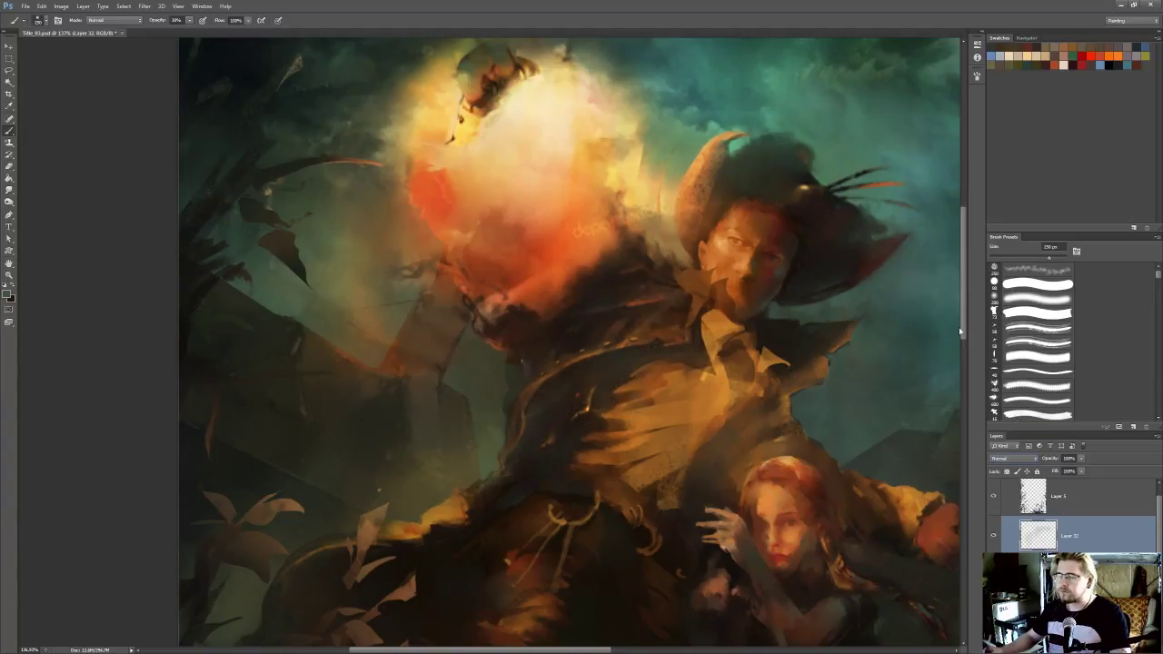
Erase excess haze around the hatted figure with a larger eraser and lower the haze layer's opacity to 72%
{"action": "left_click_drag", "start_coordinate": [600, 325], "coordinate": [610, 324]}
{"action": "key", "text": "e"}
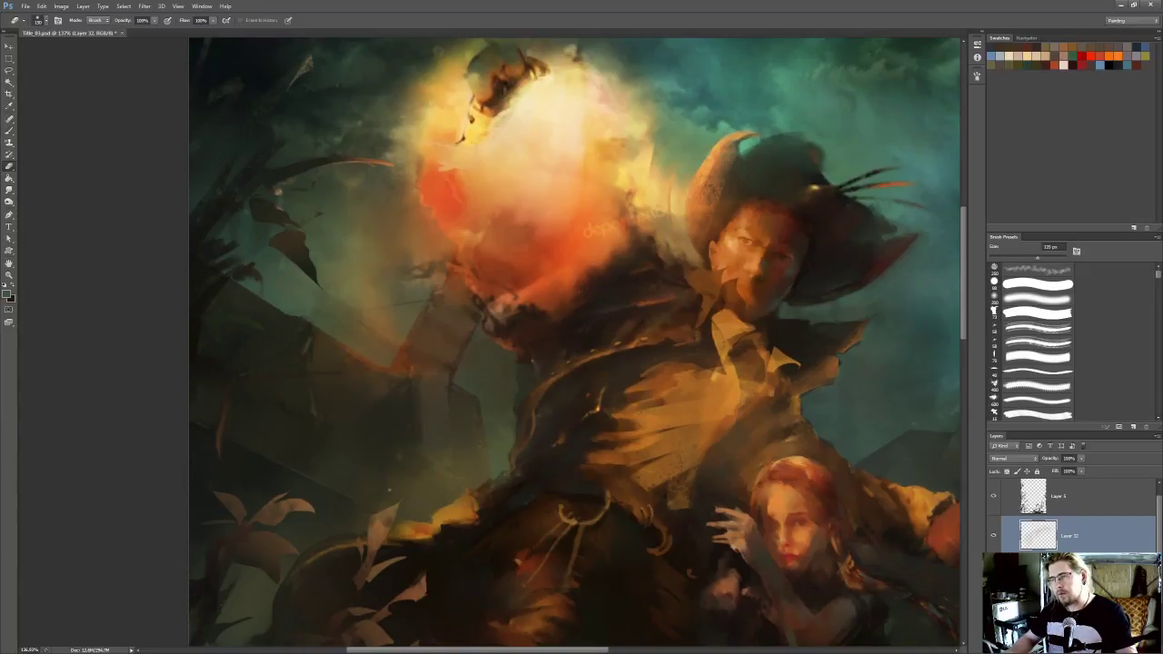
{"action": "key", "text": "bracketright"}
{"action": "key", "text": "ctrl+0"}
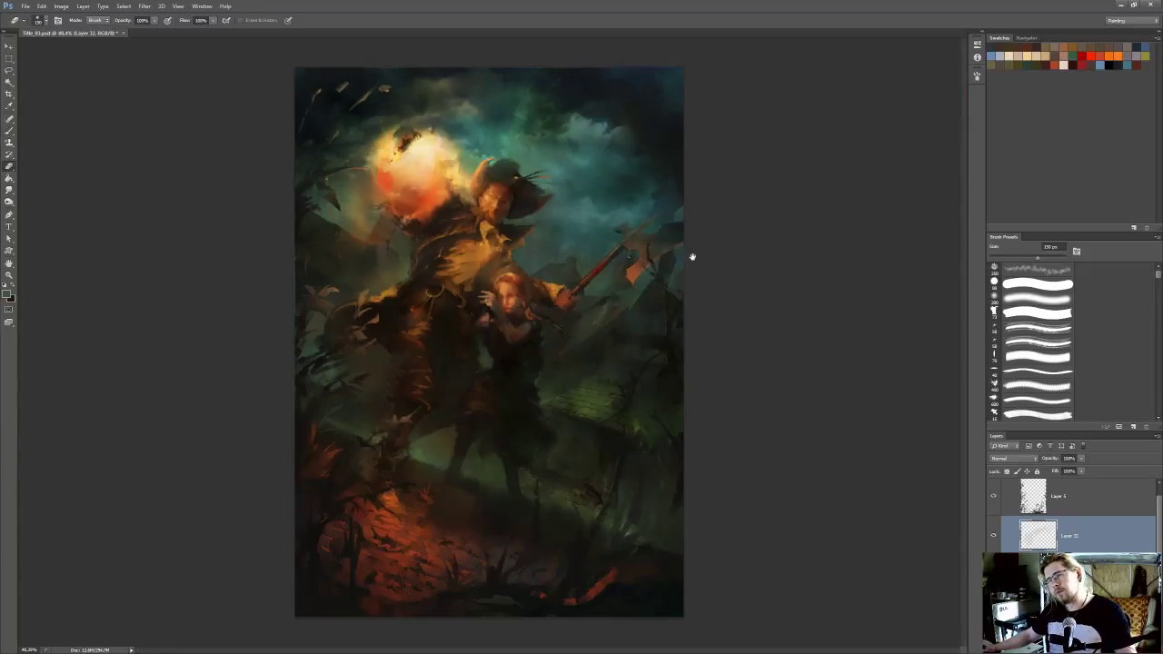
{"action": "scroll", "coordinate": [546, 290], "scroll_direction": "up", "scroll_amount": 3}
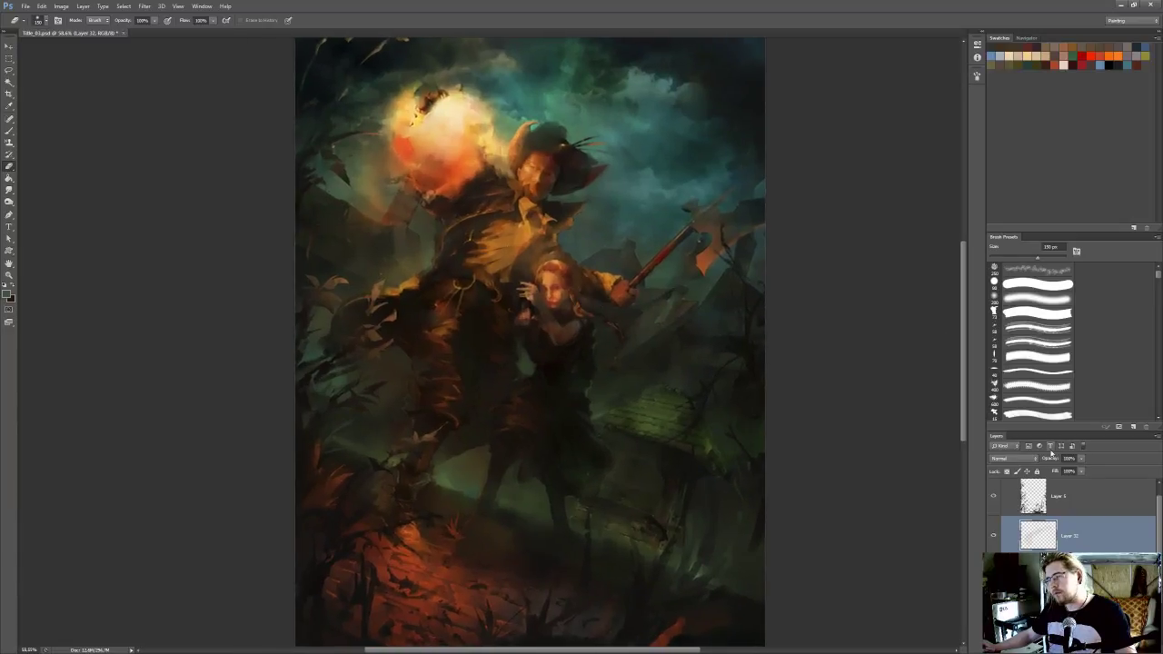
{"action": "left_click", "coordinate": [1082, 460]}
{"action": "left_click_drag", "start_coordinate": [1070, 472], "coordinate": [1068, 474]}
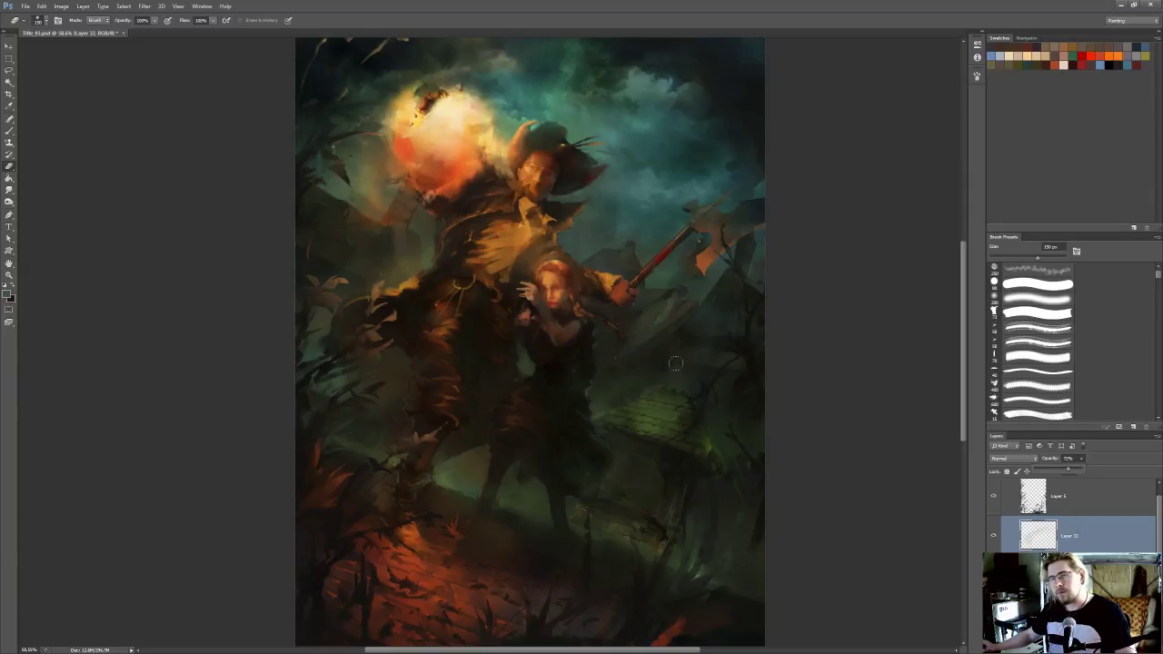
Sample a tone beside the hatted figure's torso and touch up the haze with a smaller brush
{"action": "scroll", "coordinate": [603, 344], "scroll_direction": "up", "scroll_amount": 3}
{"action": "left_click_drag", "start_coordinate": [562, 304], "coordinate": [730, 336]}
{"action": "scroll", "coordinate": [577, 290], "scroll_direction": "up", "scroll_amount": 2}
{"action": "left_click_drag", "start_coordinate": [578, 291], "coordinate": [609, 326]}
{"action": "key", "text": "b"}
{"action": "left_click", "coordinate": [785, 289], "text": "alt"}
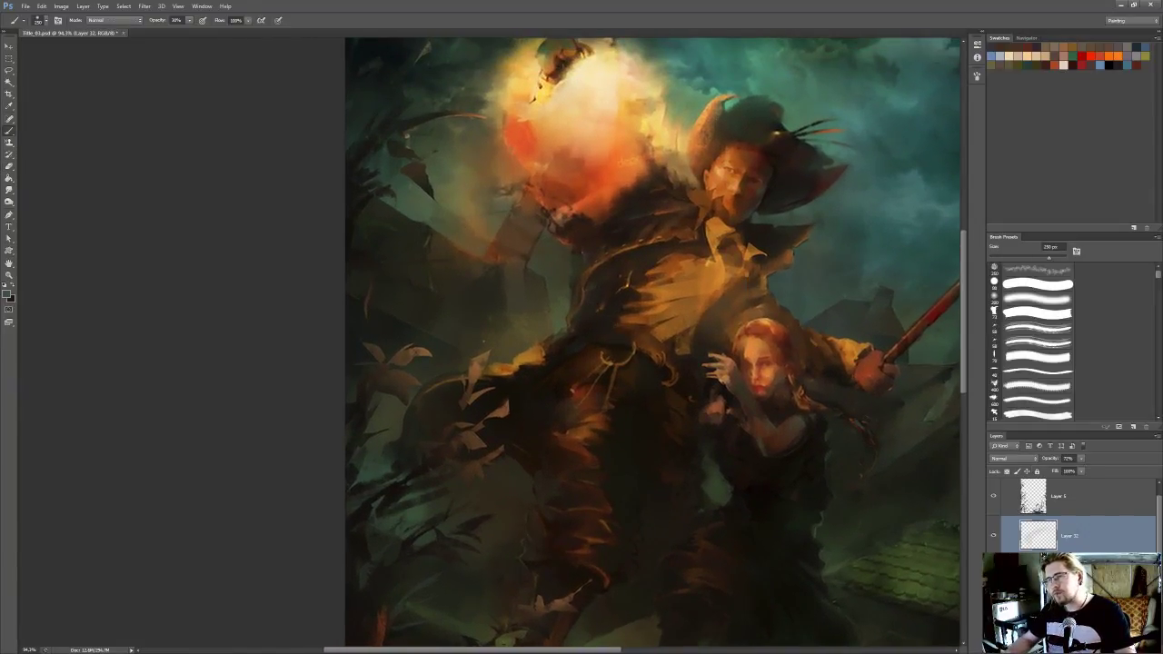
{"action": "key", "text": "bracketleft"}
{"action": "key", "text": "bracketleft"}
Soften the haze edges along the hatted figure's coat with the Smudge tool
{"action": "left_click", "coordinate": [9, 190]}
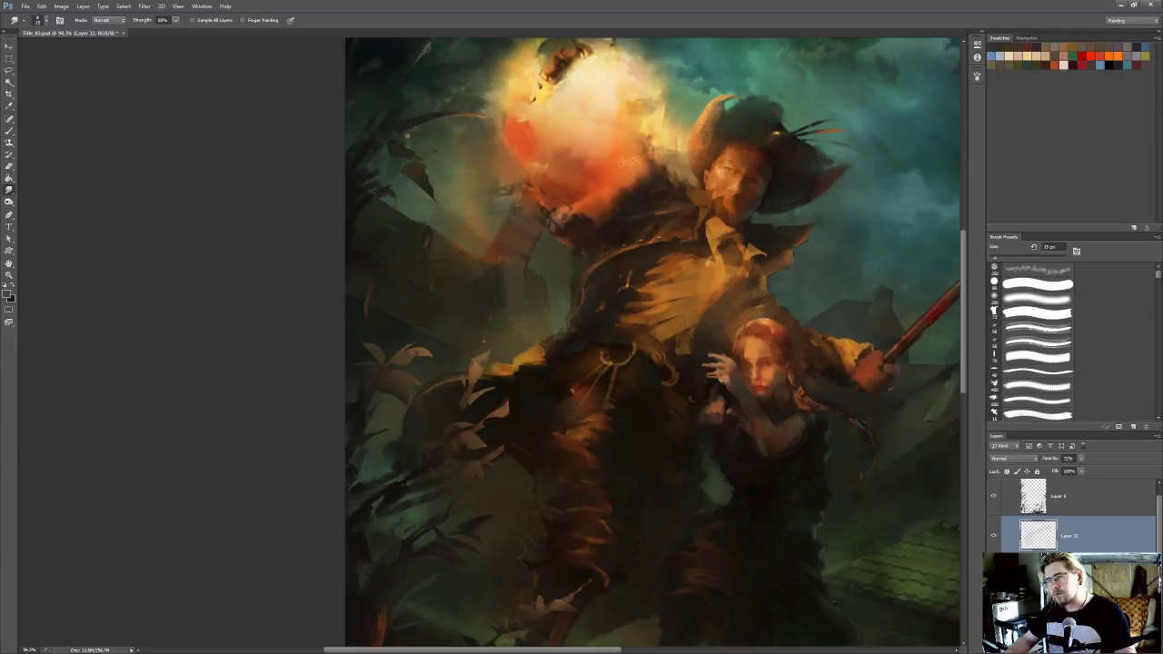
{"action": "key", "text": "b"}
{"action": "key", "text": "r"}
{"action": "key", "text": "b"}
{"action": "key", "text": "r"}
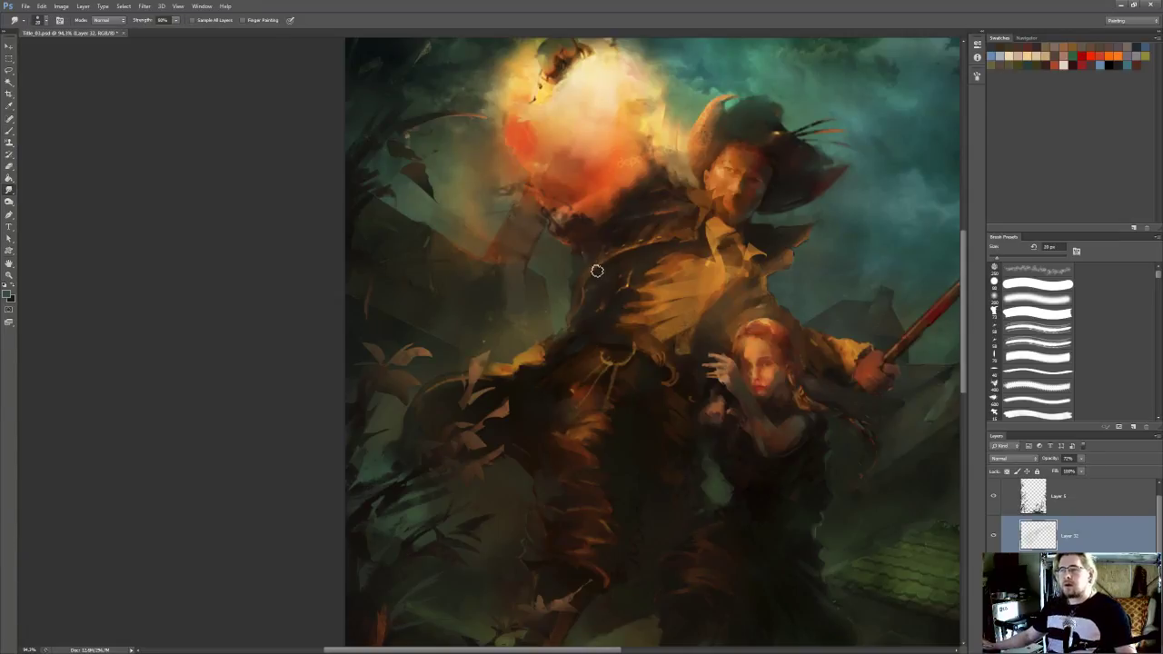
{"action": "left_click_drag", "start_coordinate": [578, 284], "coordinate": [577, 275]}
{"action": "mouse_move", "coordinate": [516, 320]}
{"action": "left_mouse_down"}
{"action": "mouse_move", "coordinate": [478, 332]}
{"action": "mouse_move", "coordinate": [482, 272]}
{"action": "left_mouse_up"}
{"action": "left_click_drag", "start_coordinate": [480, 346], "coordinate": [432, 443]}
Lower the haze layer's opacity slightly, sample a dark green from the plants and paint it softly around the coat
{"action": "left_click", "coordinate": [1081, 459]}
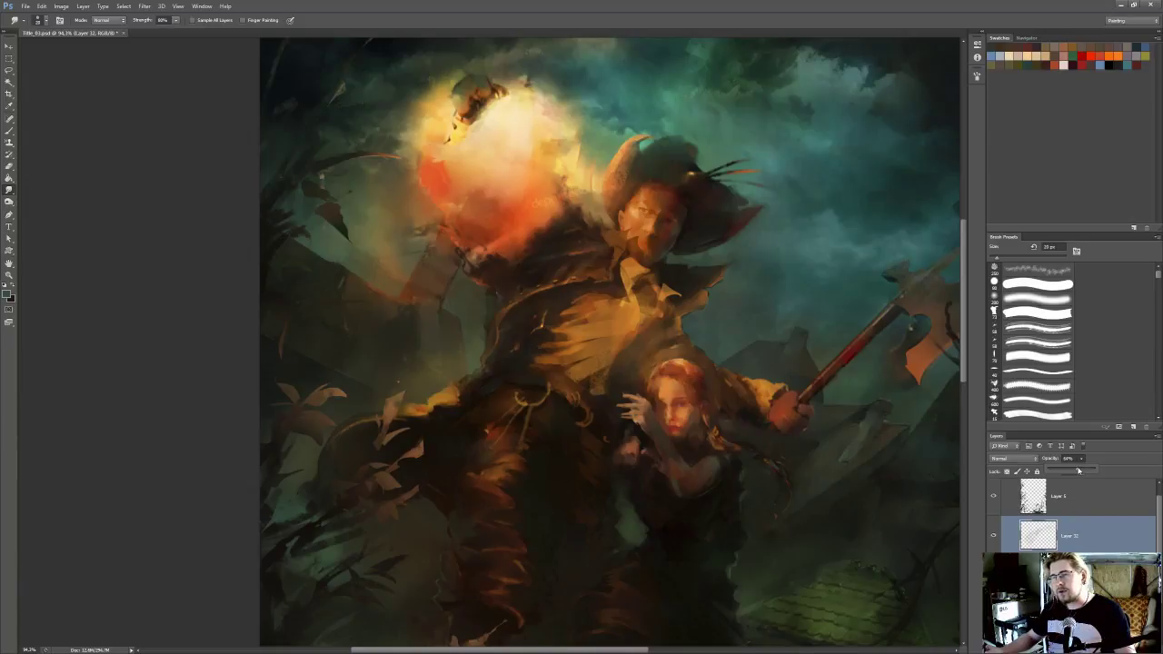
{"action": "left_click_drag", "start_coordinate": [528, 385], "coordinate": [592, 346]}
{"action": "left_click_drag", "start_coordinate": [517, 435], "coordinate": [533, 441]}
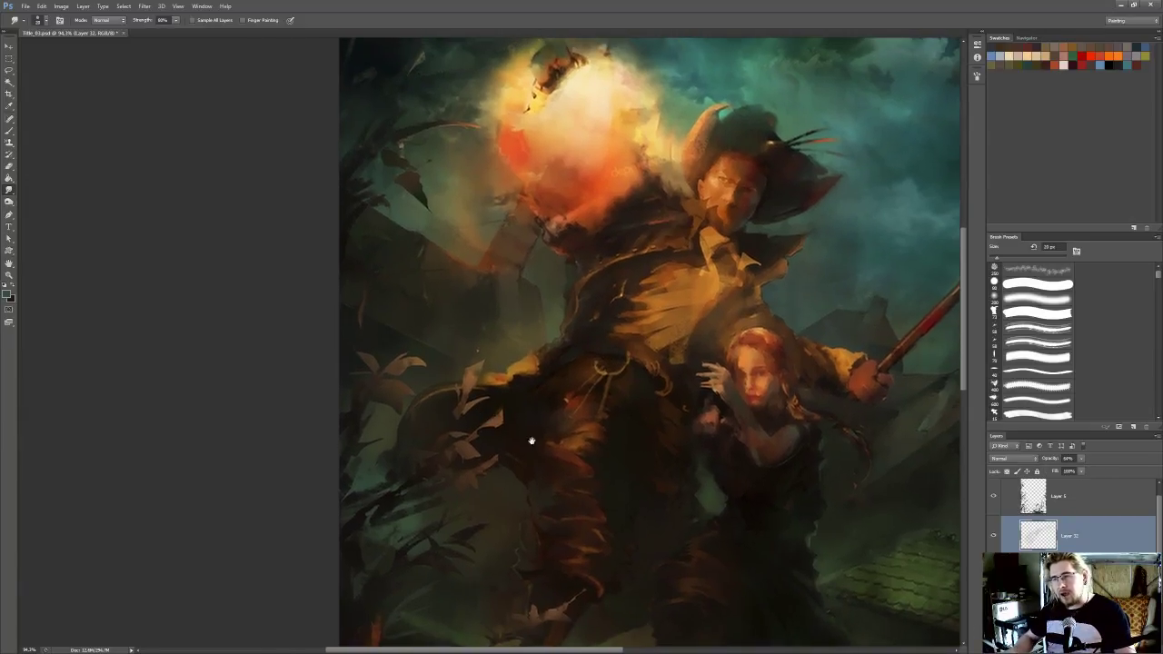
{"action": "key", "text": "i"}
{"action": "left_click", "coordinate": [413, 522], "text": "alt"}
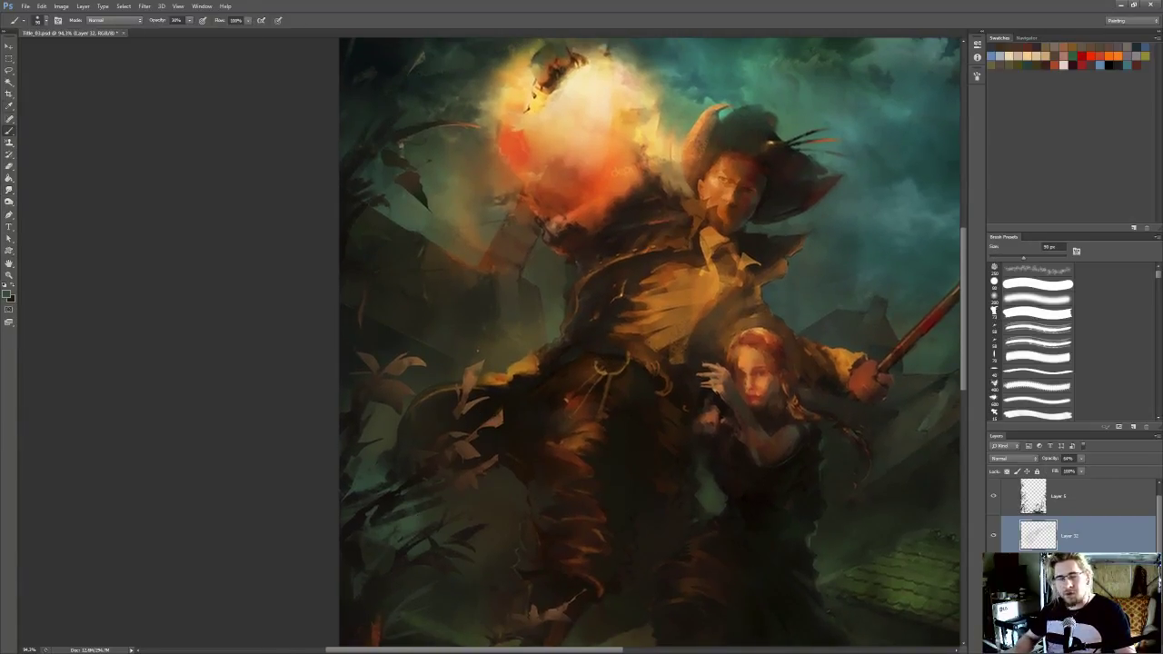
{"action": "left_click_drag", "start_coordinate": [598, 248], "coordinate": [562, 286]}
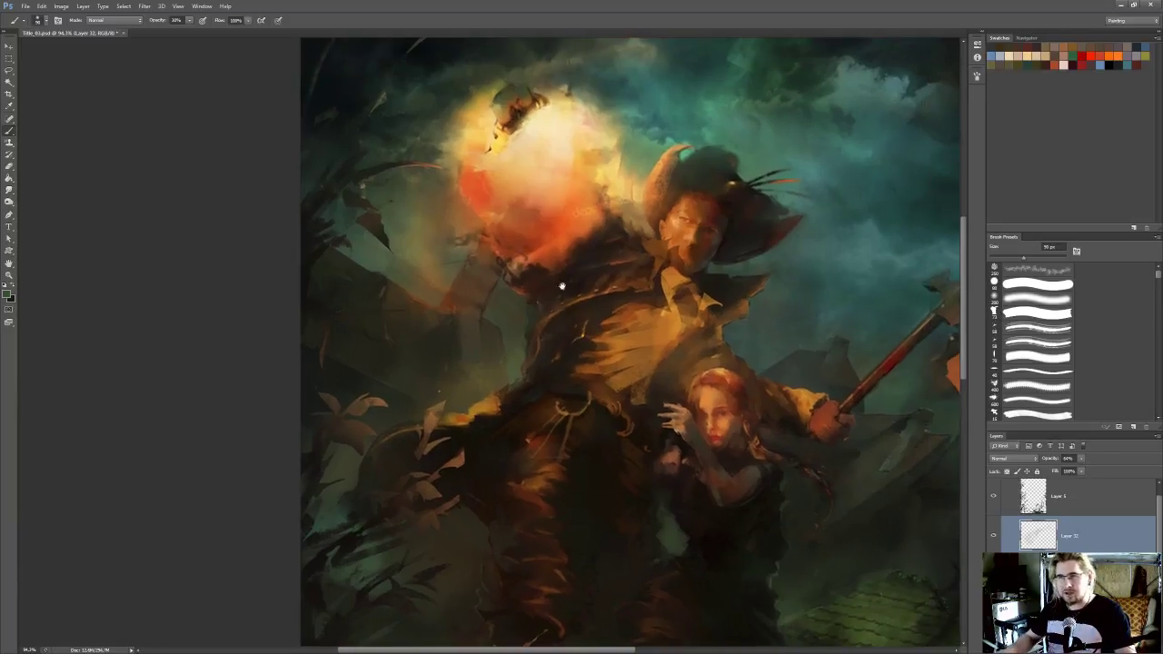
{"action": "left_click_drag", "start_coordinate": [605, 340], "coordinate": [566, 341]}
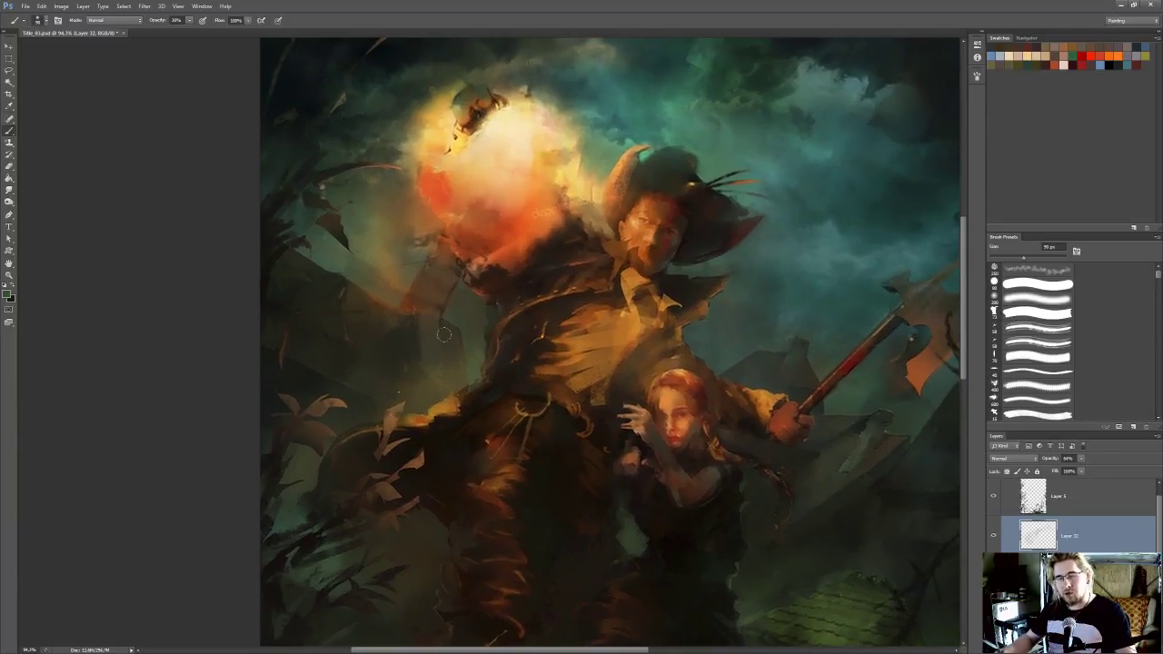
Judge the haze against the whole painting and reduce its layer opacity to 39%
{"action": "mouse_move", "coordinate": [575, 276]}
{"action": "left_mouse_down"}
{"action": "mouse_move", "coordinate": [565, 292]}
{"action": "mouse_move", "coordinate": [664, 277]}
{"action": "mouse_move", "coordinate": [656, 283]}
{"action": "mouse_move", "coordinate": [696, 255]}
{"action": "left_mouse_up"}
{"action": "scroll", "coordinate": [567, 295], "scroll_direction": "down", "scroll_amount": 5}
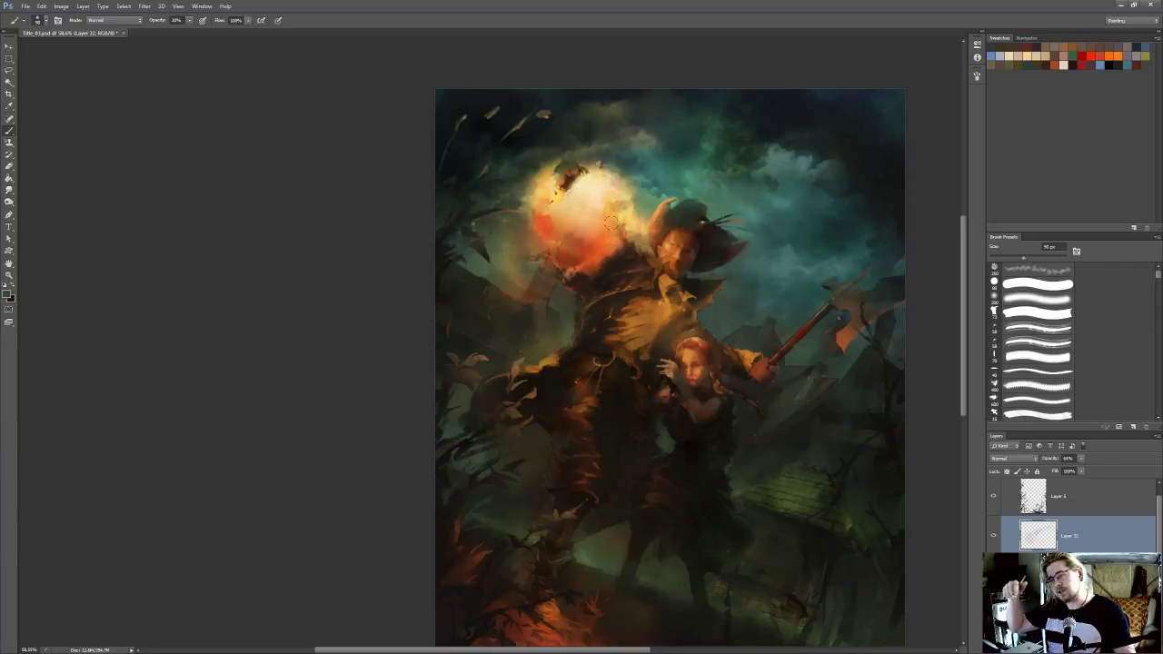
{"action": "left_click_drag", "start_coordinate": [658, 431], "coordinate": [668, 414]}
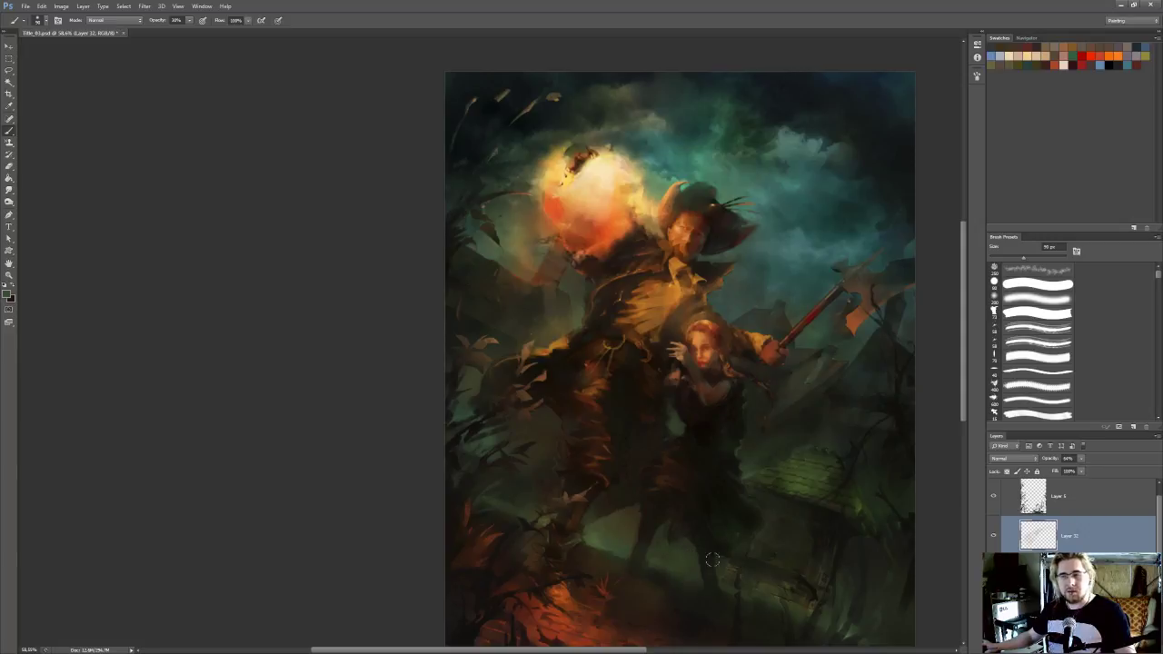
{"action": "left_click_drag", "start_coordinate": [694, 559], "coordinate": [701, 542]}
{"action": "mouse_move", "coordinate": [589, 256]}
{"action": "left_mouse_down"}
{"action": "mouse_move", "coordinate": [674, 279]}
{"action": "mouse_move", "coordinate": [670, 269]}
{"action": "left_mouse_up"}
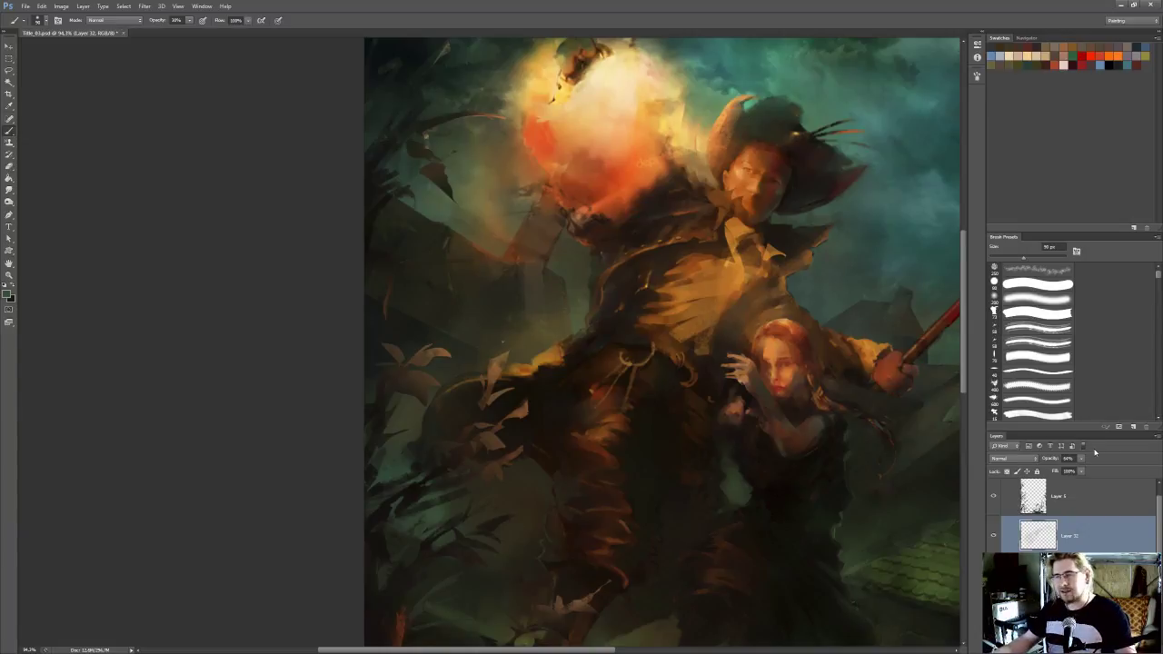
{"action": "left_click_drag", "start_coordinate": [747, 406], "coordinate": [614, 369]}
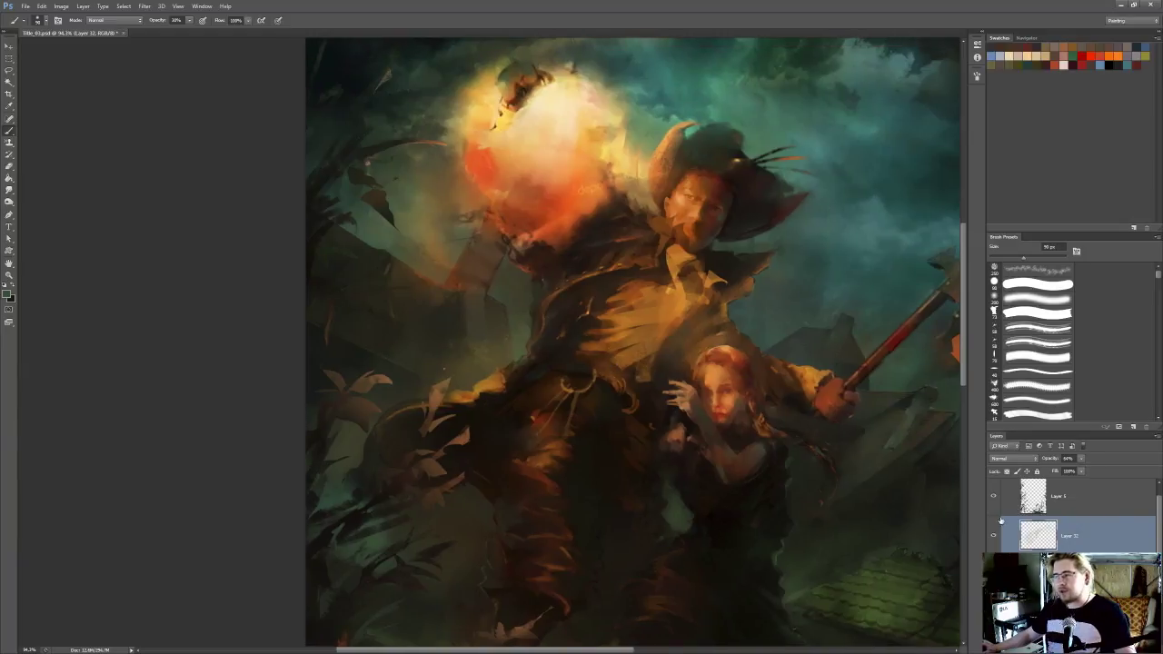
{"action": "left_click", "coordinate": [1081, 459]}
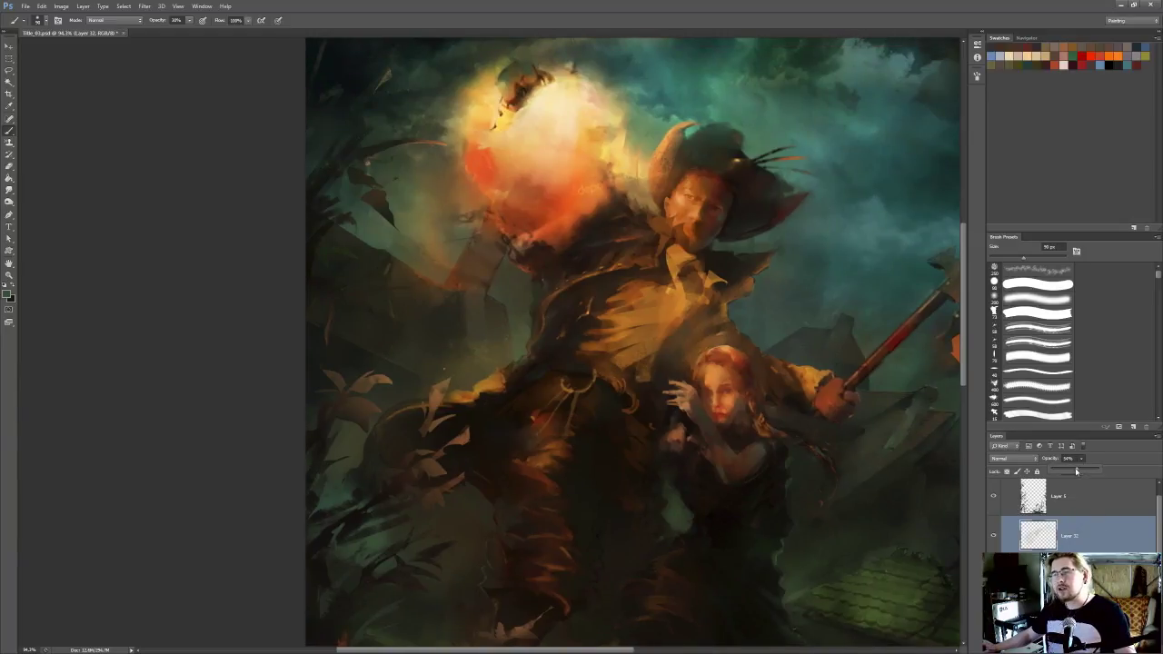
{"action": "mouse_move", "coordinate": [545, 345]}
{"action": "left_mouse_down"}
{"action": "mouse_move", "coordinate": [517, 353]}
{"action": "mouse_move", "coordinate": [516, 326]}
{"action": "left_mouse_up"}
{"action": "left_click", "coordinate": [1082, 460]}
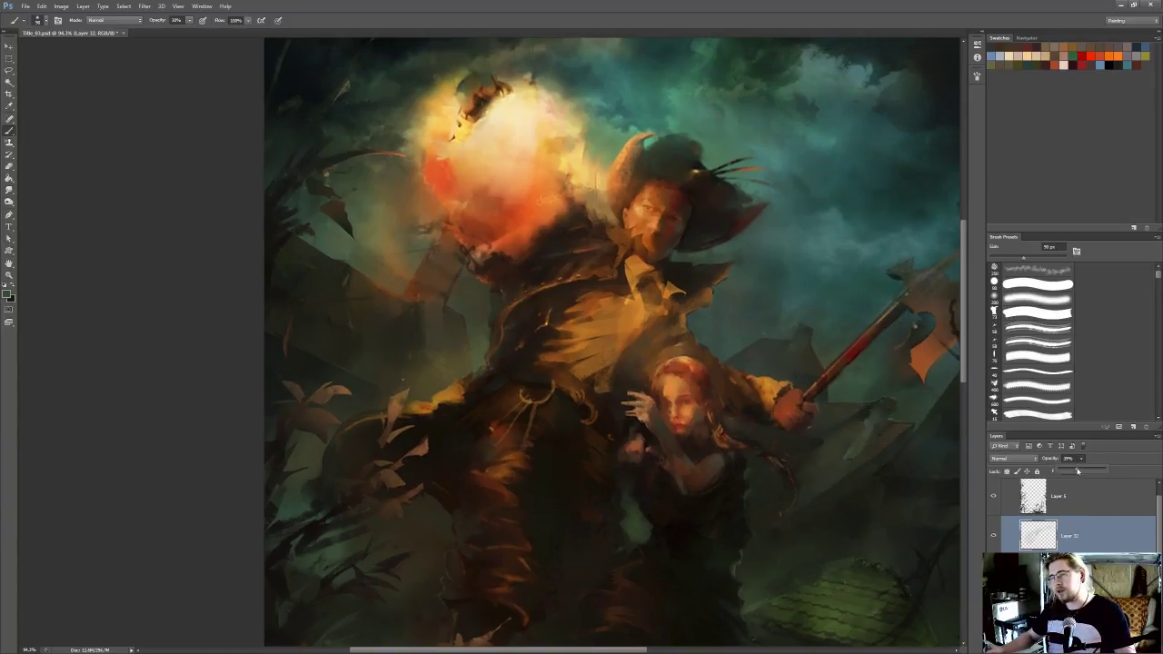
Compare the figures with the haze layer hidden and shown
{"action": "left_click", "coordinate": [994, 536]}
{"action": "left_click", "coordinate": [993, 536]}
{"action": "left_click", "coordinate": [992, 536]}
{"action": "left_click", "coordinate": [993, 536]}
{"action": "left_click", "coordinate": [993, 536]}
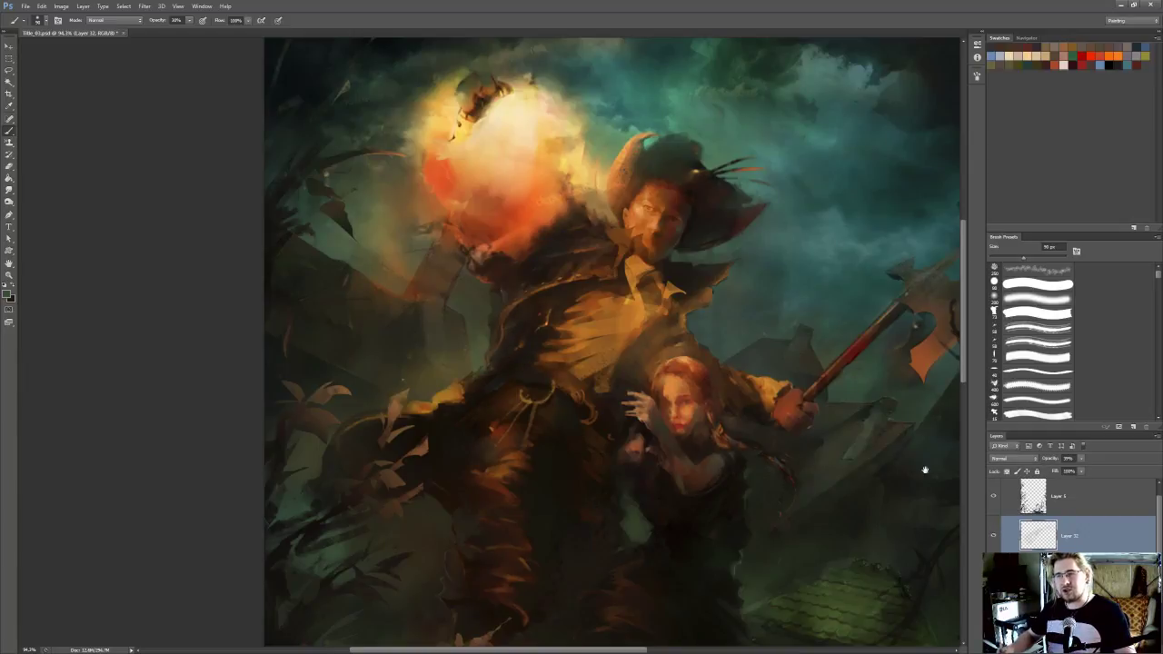
Sample dark tones and paint more soft haze around the hatted figure's lower body with brushes enlarged up to 200 px
{"action": "left_click_drag", "start_coordinate": [506, 459], "coordinate": [561, 428]}
{"action": "left_click", "coordinate": [512, 442], "text": "alt"}
{"action": "key", "text": "]"}
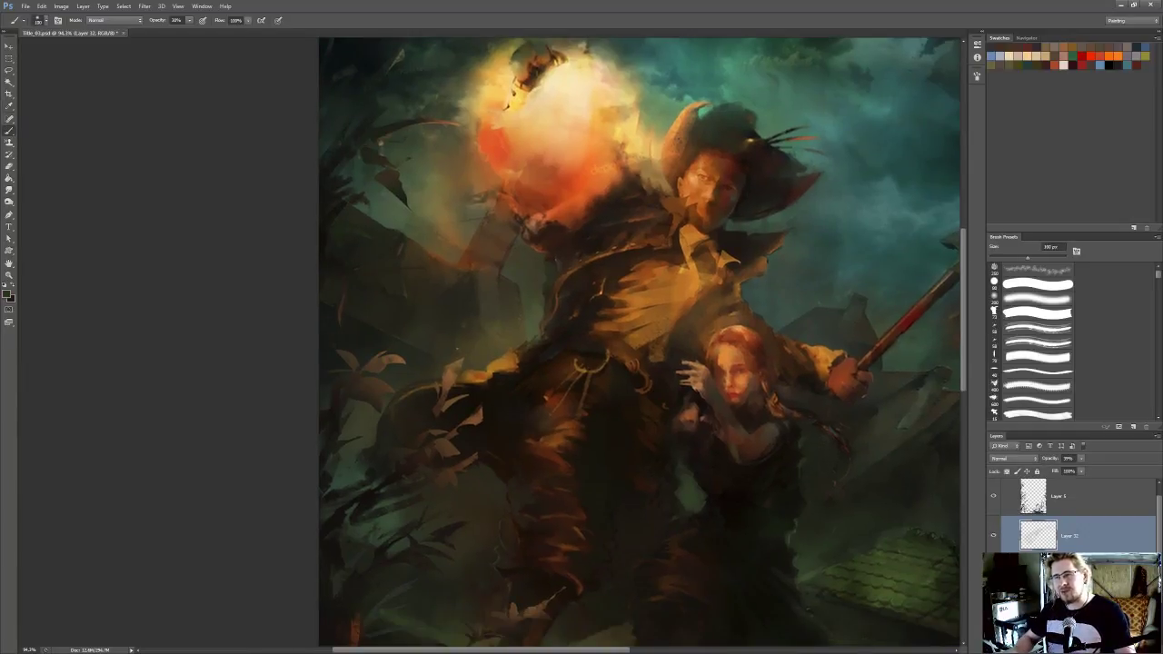
{"action": "key", "text": "bracketright"}
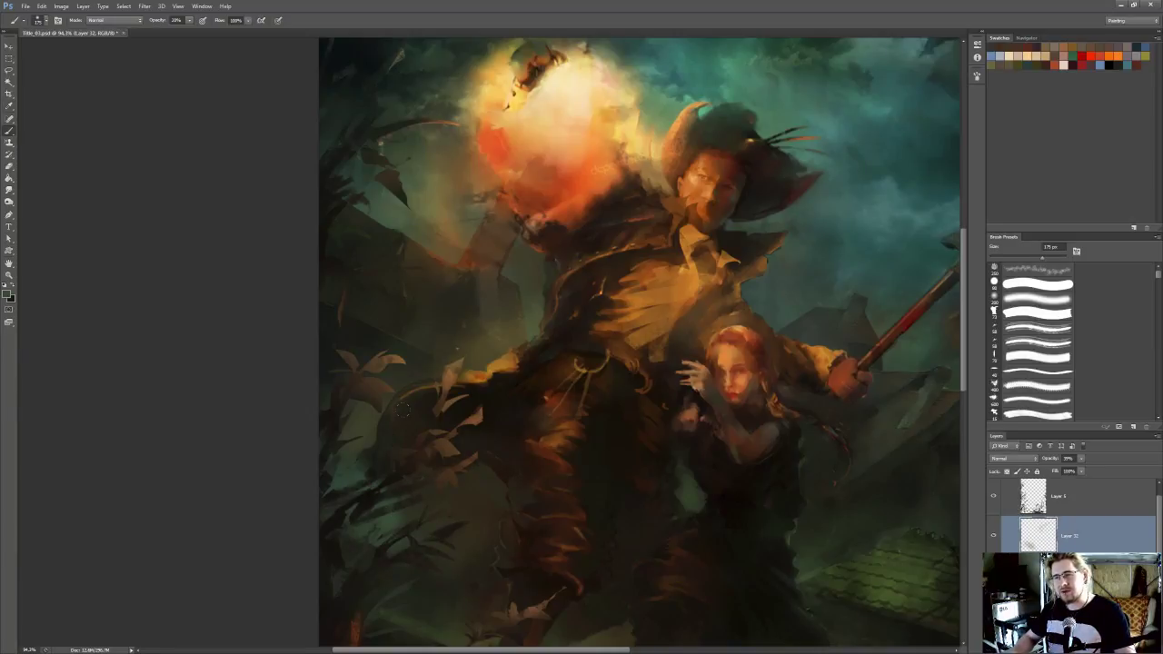
{"action": "key", "text": "bracketright"}
{"action": "scroll", "coordinate": [564, 265], "scroll_direction": "down", "scroll_amount": 9}
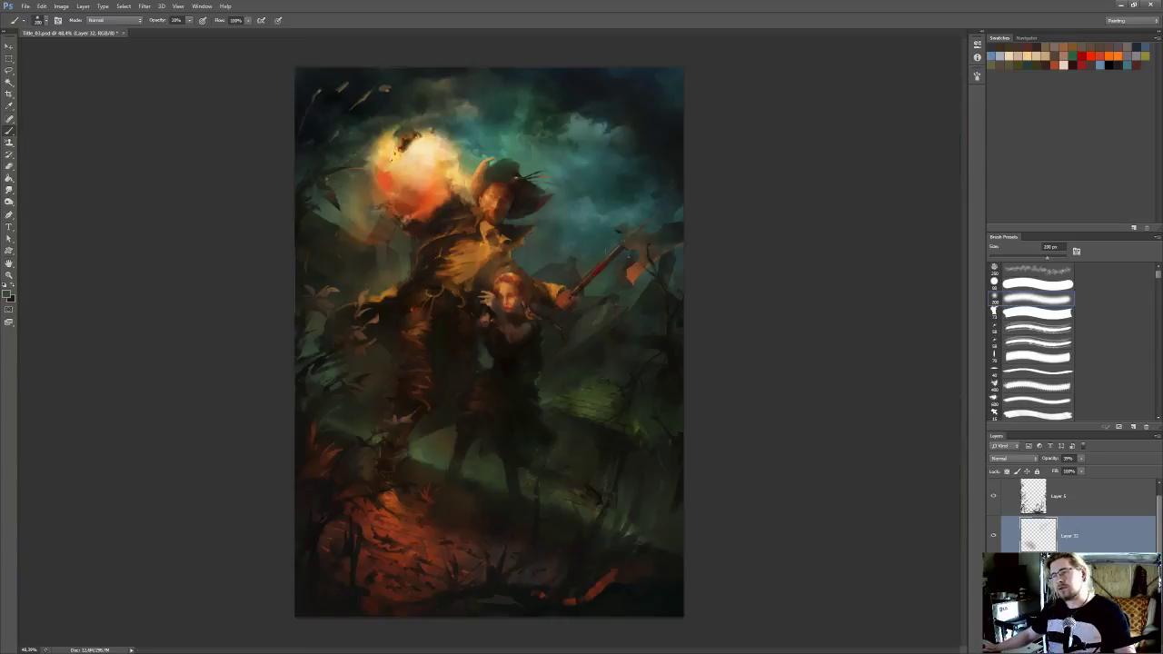
{"action": "scroll", "coordinate": [564, 264], "scroll_direction": "up", "scroll_amount": 6}
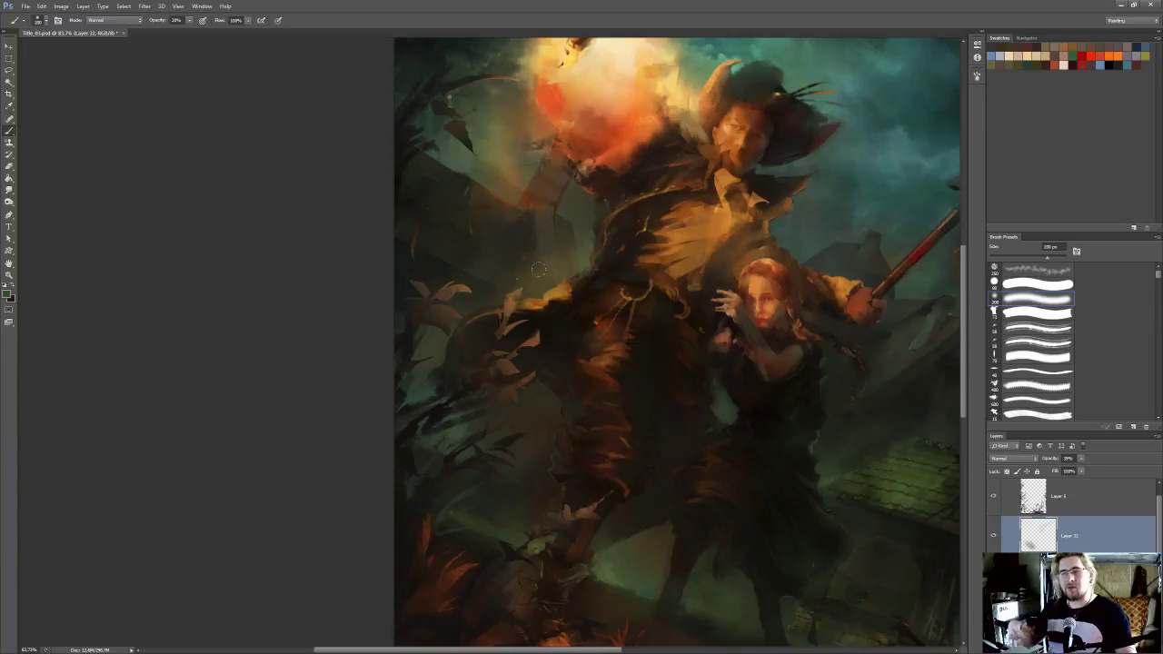
Merge the haze layer down into the figures on Layer 30 and save the painting
{"action": "left_click_drag", "start_coordinate": [644, 336], "coordinate": [631, 358]}
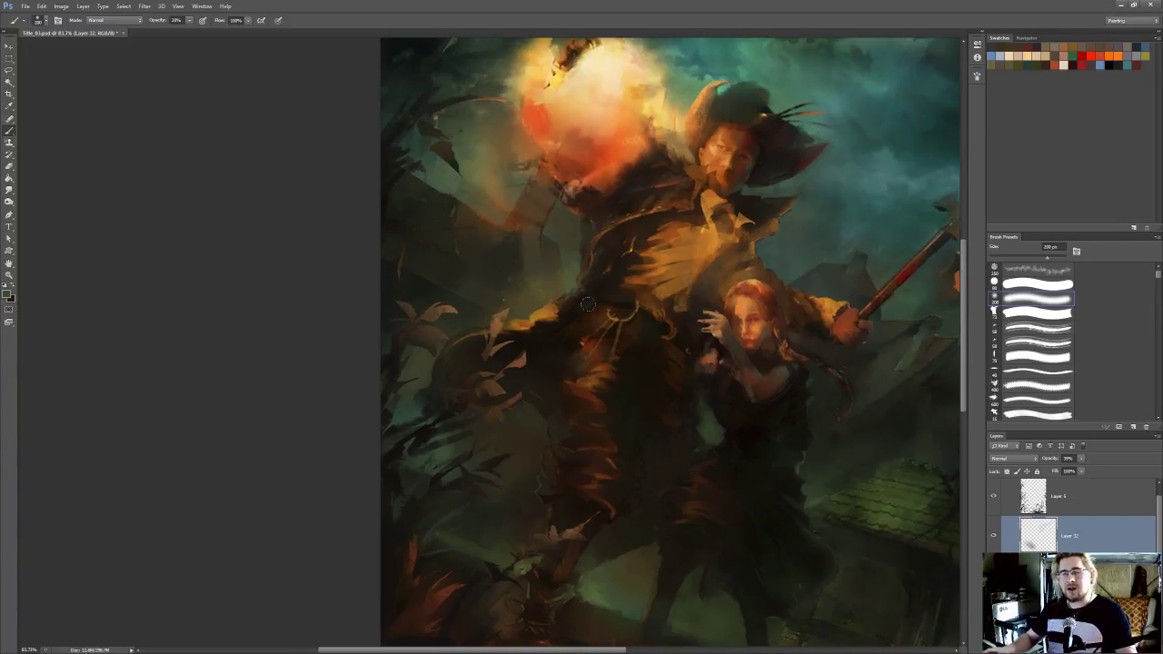
{"action": "left_click_drag", "start_coordinate": [652, 349], "coordinate": [608, 330]}
{"action": "left_click_drag", "start_coordinate": [700, 339], "coordinate": [668, 352]}
{"action": "key", "text": "ctrl+s"}
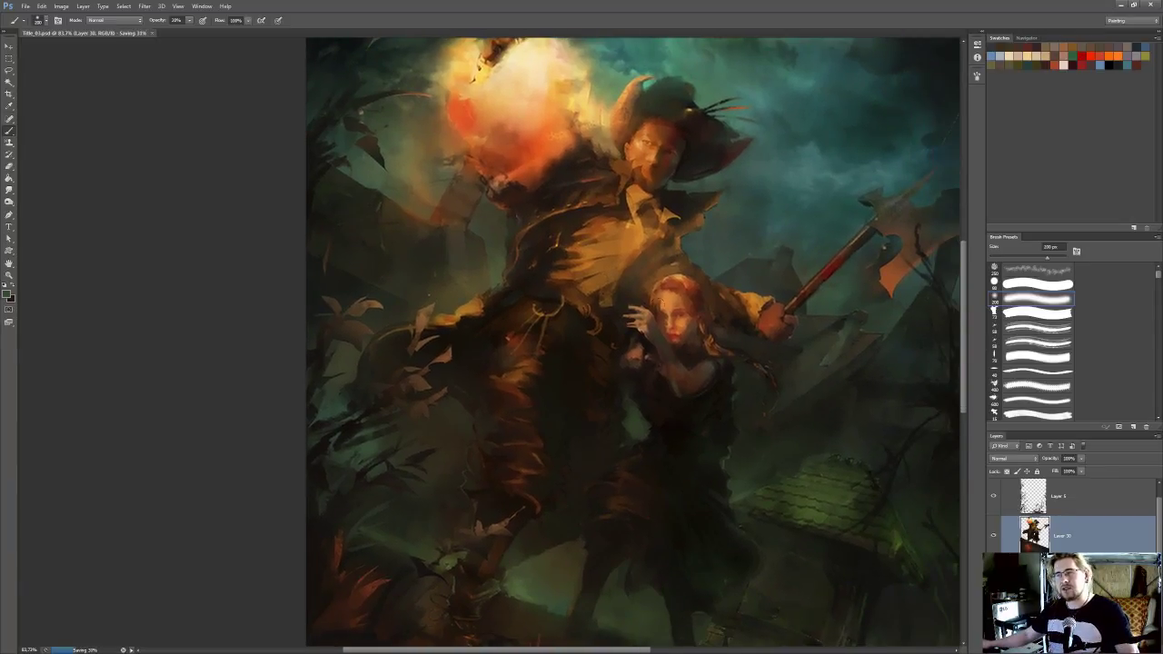
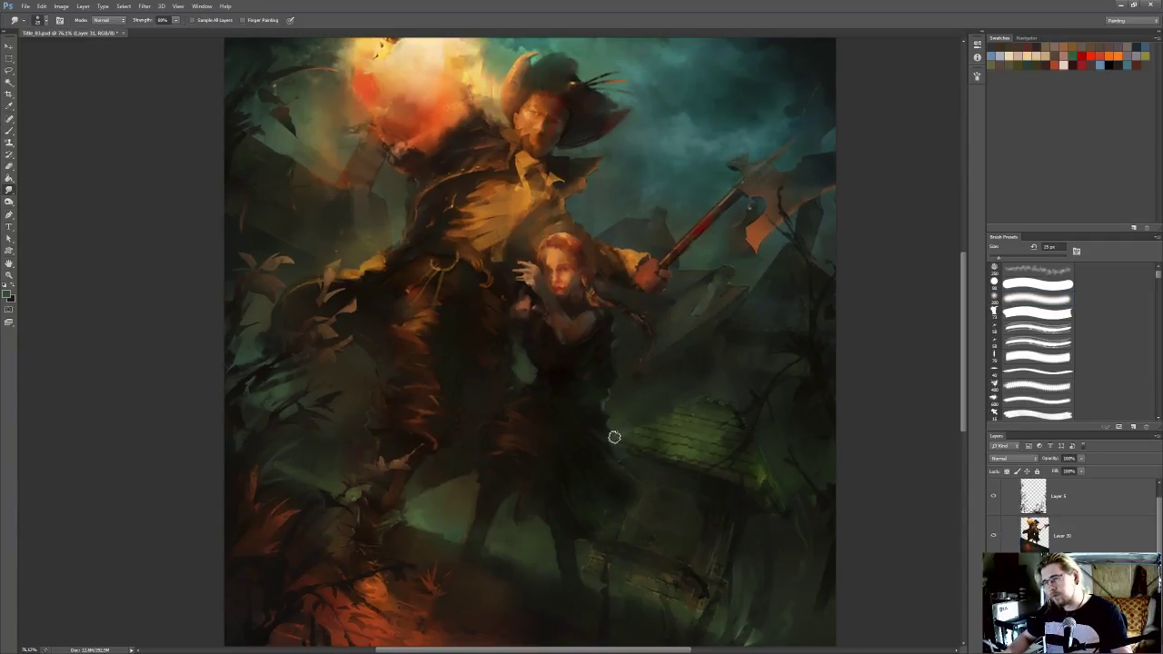
Examine the small roofed building beside the woman, both up close and against the whole painting
{"action": "scroll", "coordinate": [738, 294], "scroll_direction": "up", "scroll_amount": 1}
{"action": "left_click_drag", "start_coordinate": [731, 292], "coordinate": [721, 247]}
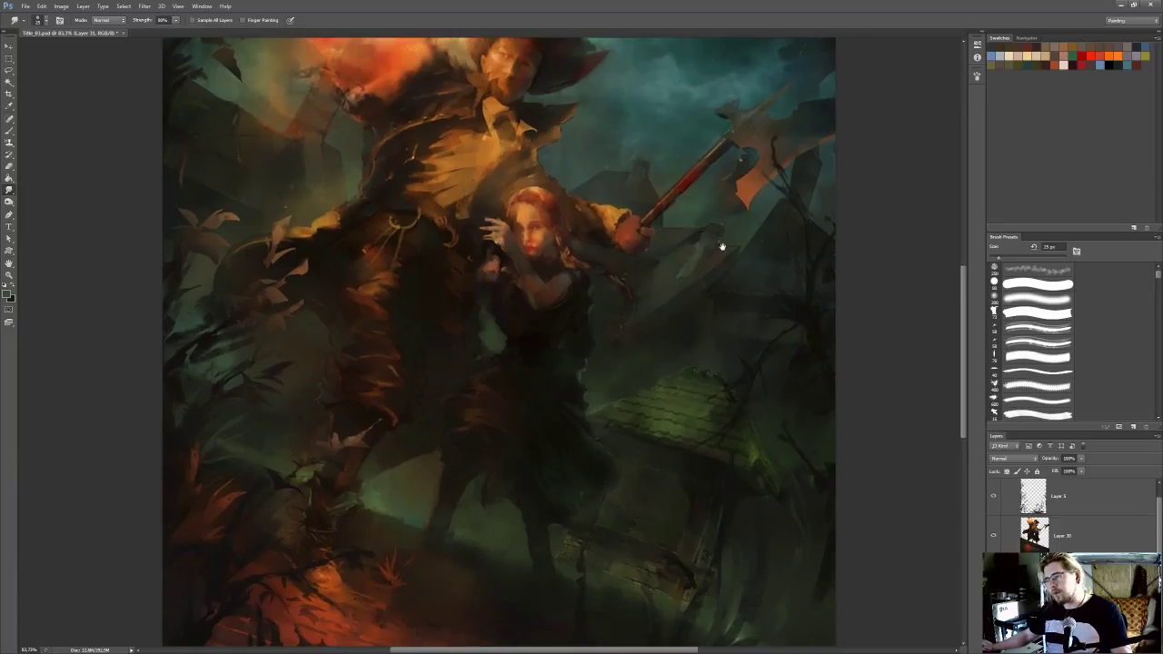
{"action": "scroll", "coordinate": [737, 288], "scroll_direction": "up", "scroll_amount": 1}
{"action": "left_click_drag", "start_coordinate": [734, 287], "coordinate": [733, 266]}
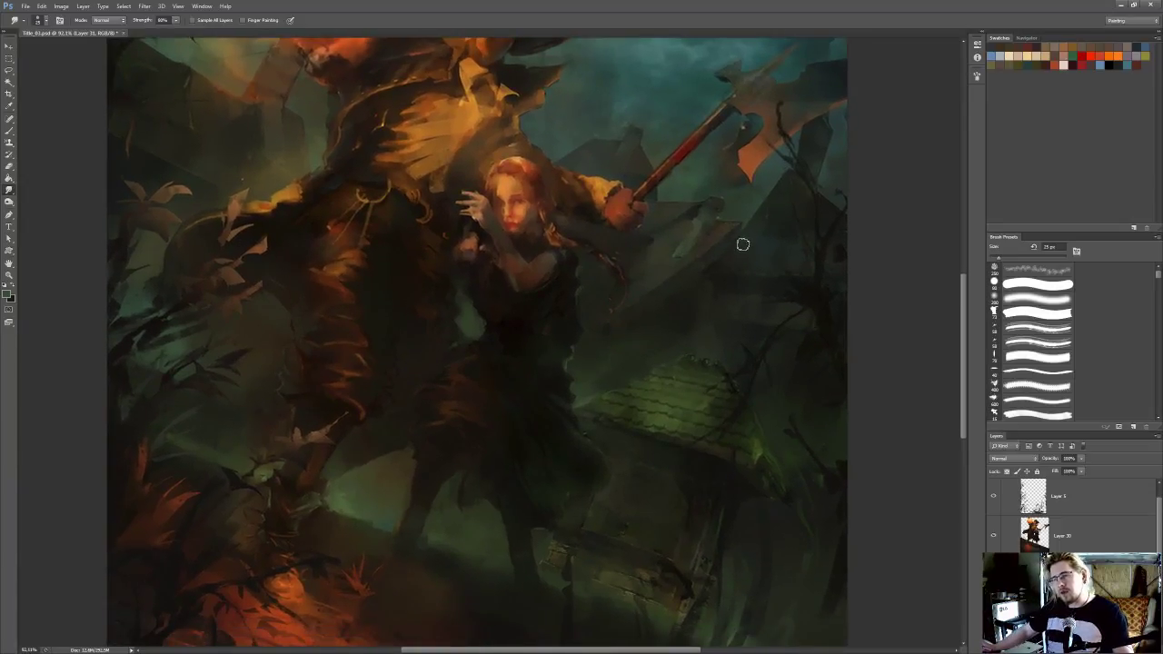
{"action": "scroll", "coordinate": [700, 262], "scroll_direction": "down", "scroll_amount": 2}
{"action": "scroll", "coordinate": [697, 262], "scroll_direction": "down", "scroll_amount": 3}
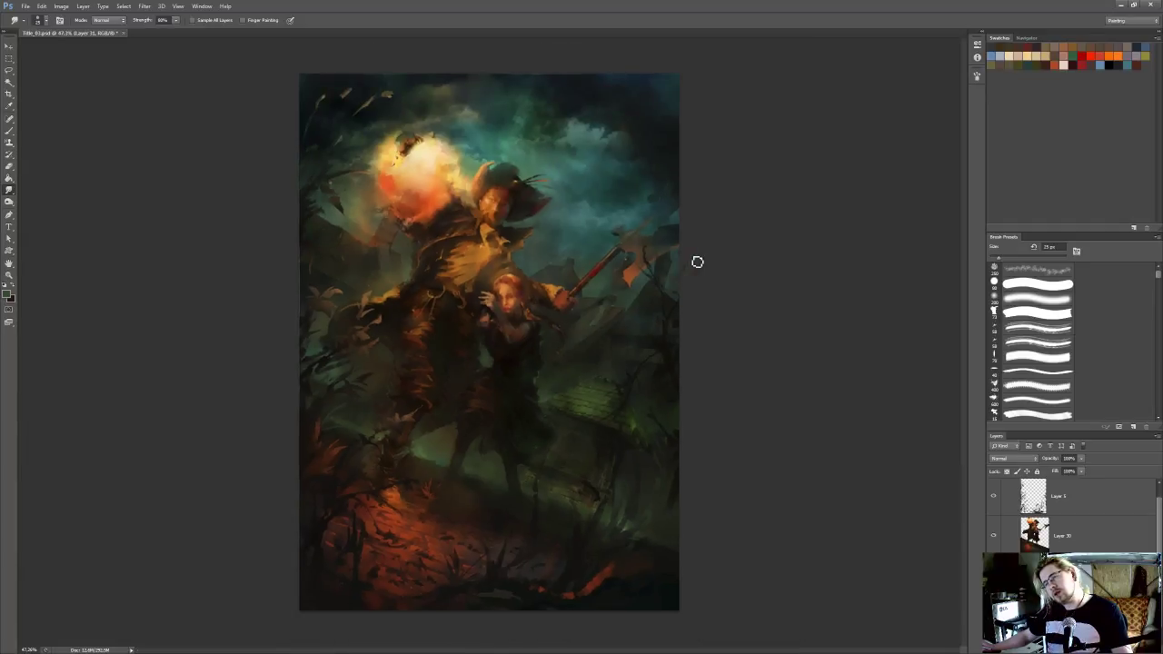
{"action": "scroll", "coordinate": [697, 262], "scroll_direction": "up", "scroll_amount": 5}
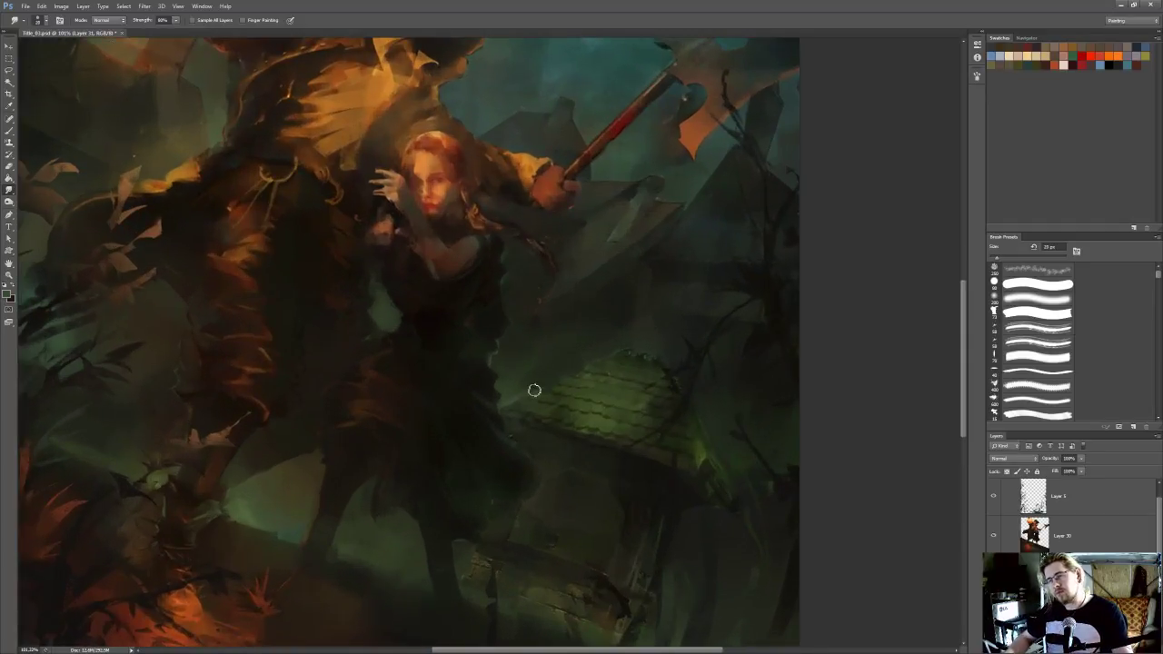
{"action": "left_click_drag", "start_coordinate": [533, 390], "coordinate": [566, 373]}
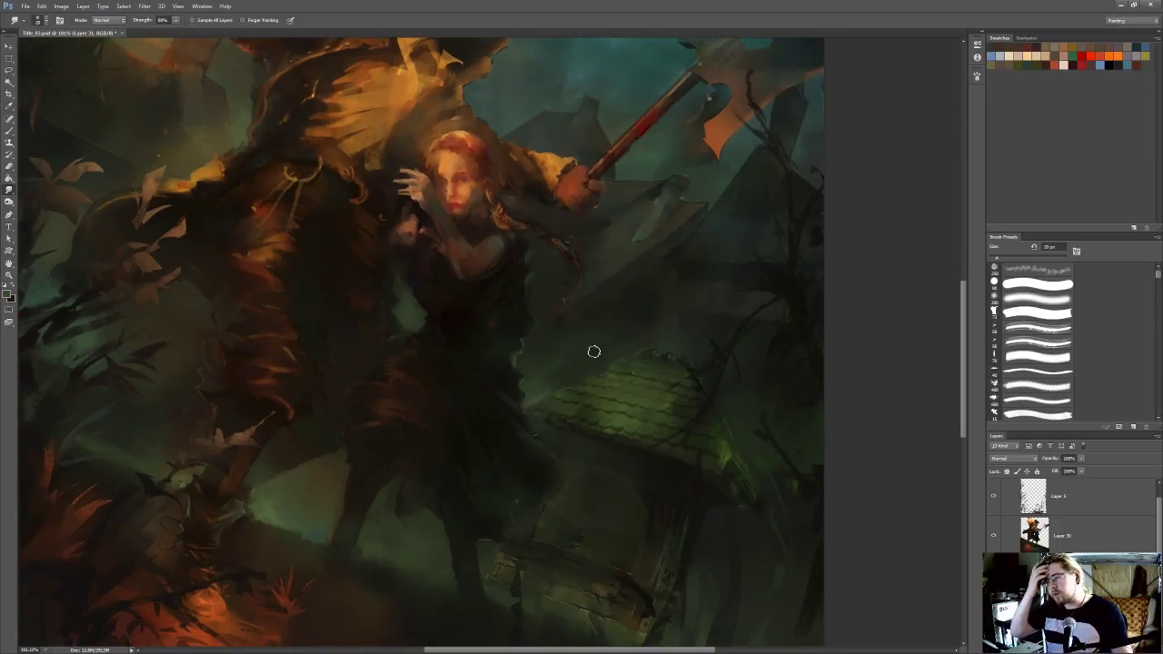
Outline the small roofed building with a polygonal selection and undo a trial copy of it to a new layer
{"action": "left_click_drag", "start_coordinate": [659, 525], "coordinate": [686, 461]}
{"action": "key", "text": "l"}
{"action": "left_click", "coordinate": [687, 587]}
{"action": "mouse_move", "coordinate": [709, 527]}
{"action": "left_mouse_down"}
{"action": "mouse_move", "coordinate": [735, 449]}
{"action": "mouse_move", "coordinate": [796, 452]}
{"action": "mouse_move", "coordinate": [753, 310]}
{"action": "mouse_move", "coordinate": [749, 333]}
{"action": "mouse_move", "coordinate": [717, 293]}
{"action": "mouse_move", "coordinate": [680, 280]}
{"action": "mouse_move", "coordinate": [548, 345]}
{"action": "mouse_move", "coordinate": [559, 397]}
{"action": "mouse_move", "coordinate": [530, 505]}
{"action": "mouse_move", "coordinate": [503, 526]}
{"action": "mouse_move", "coordinate": [689, 586]}
{"action": "left_mouse_up"}
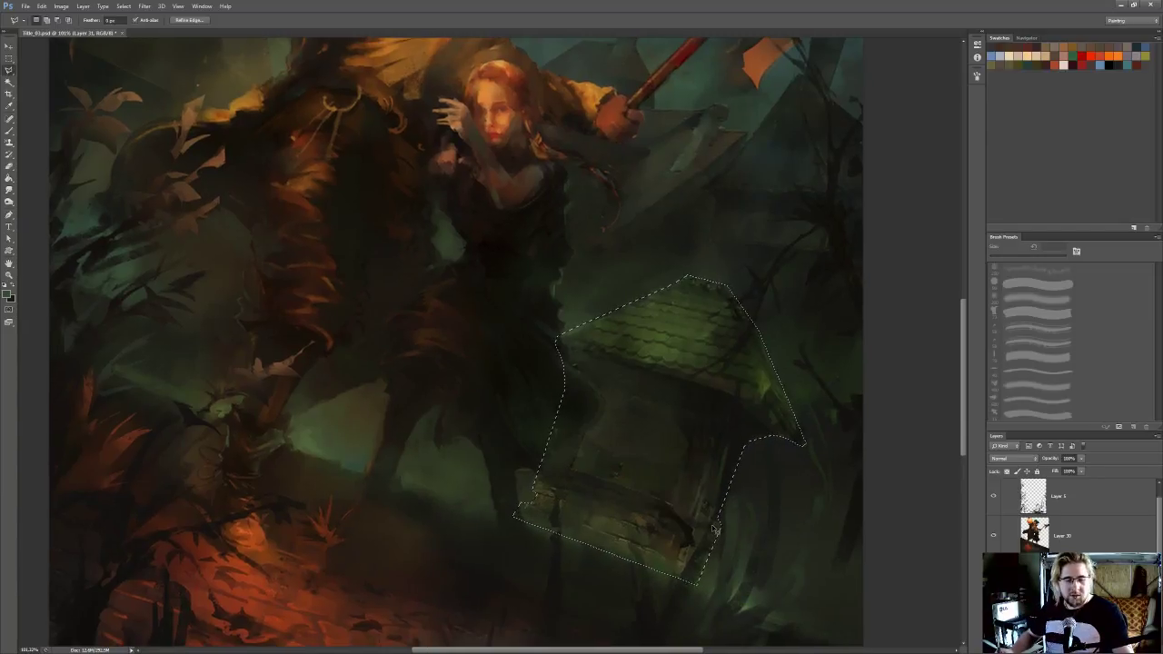
{"action": "key", "text": "ctrl+j"}
{"action": "left_click_drag", "start_coordinate": [739, 488], "coordinate": [784, 474]}
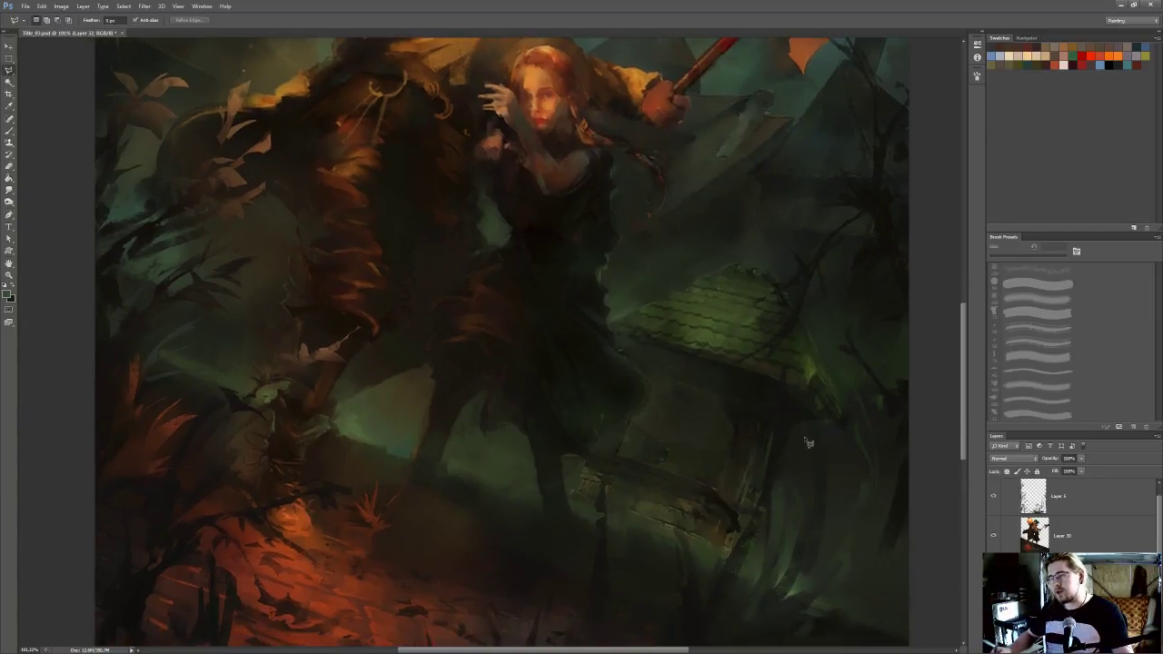
{"action": "key", "text": "ctrl+z"}
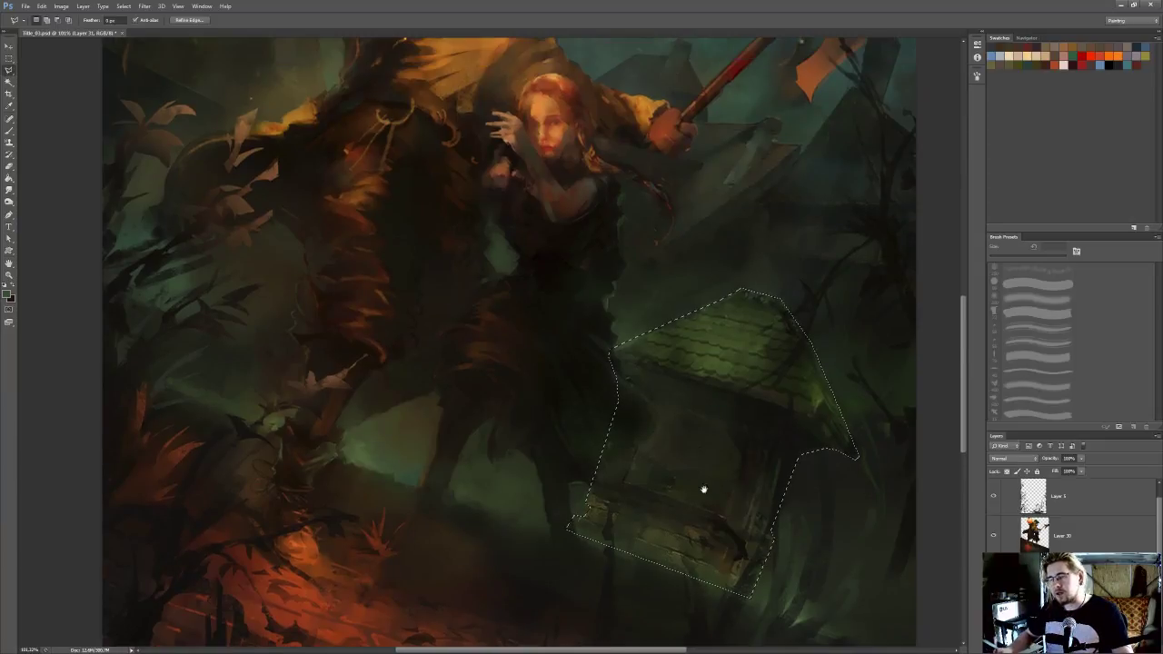
Subtract the building's arched opening from the selection and restore that selection after dropping it
{"action": "mouse_move", "coordinate": [693, 417]}
{"action": "left_mouse_down"}
{"action": "mouse_move", "coordinate": [648, 434]}
{"action": "mouse_move", "coordinate": [629, 483]}
{"action": "mouse_move", "coordinate": [728, 519]}
{"action": "mouse_move", "coordinate": [744, 463]}
{"action": "mouse_move", "coordinate": [724, 421]}
{"action": "mouse_move", "coordinate": [691, 412]}
{"action": "left_mouse_up"}
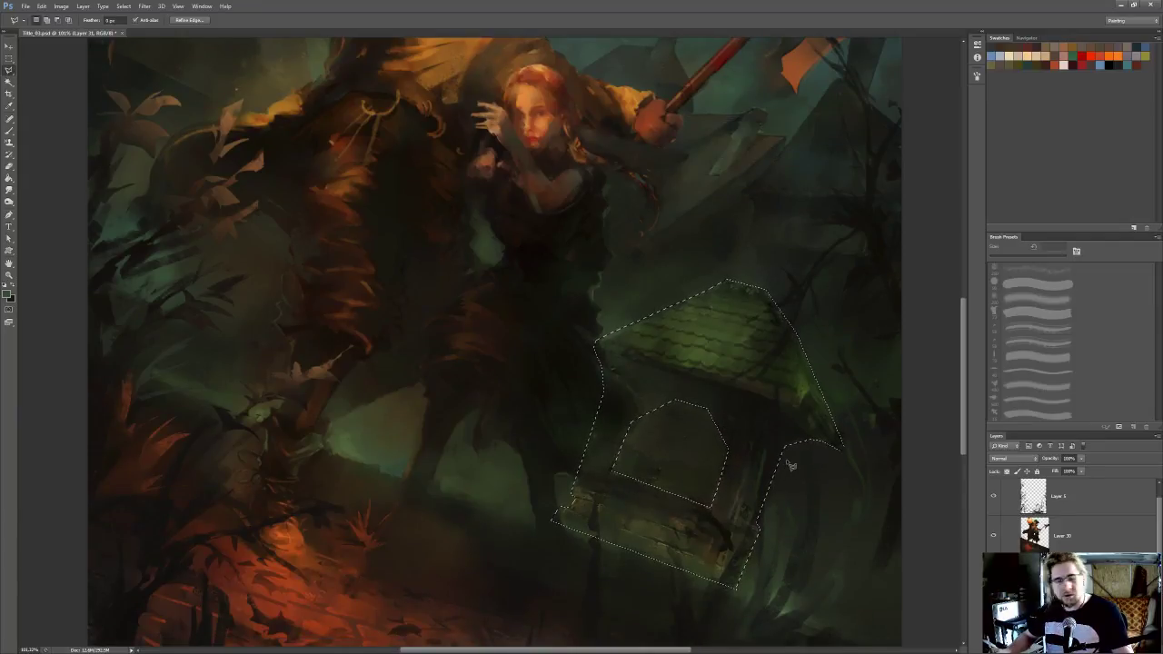
{"action": "key", "text": "ctrl+d"}
{"action": "scroll", "coordinate": [851, 352], "scroll_direction": "down", "scroll_amount": 1}
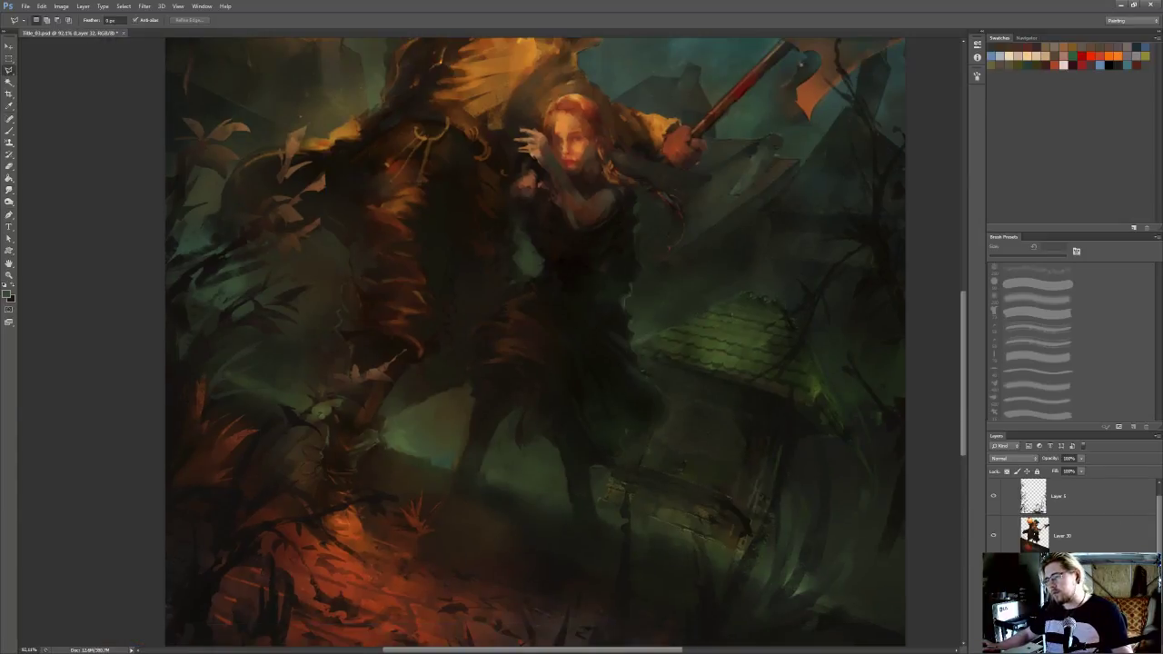
{"action": "key", "text": "ctrl+shift+d"}
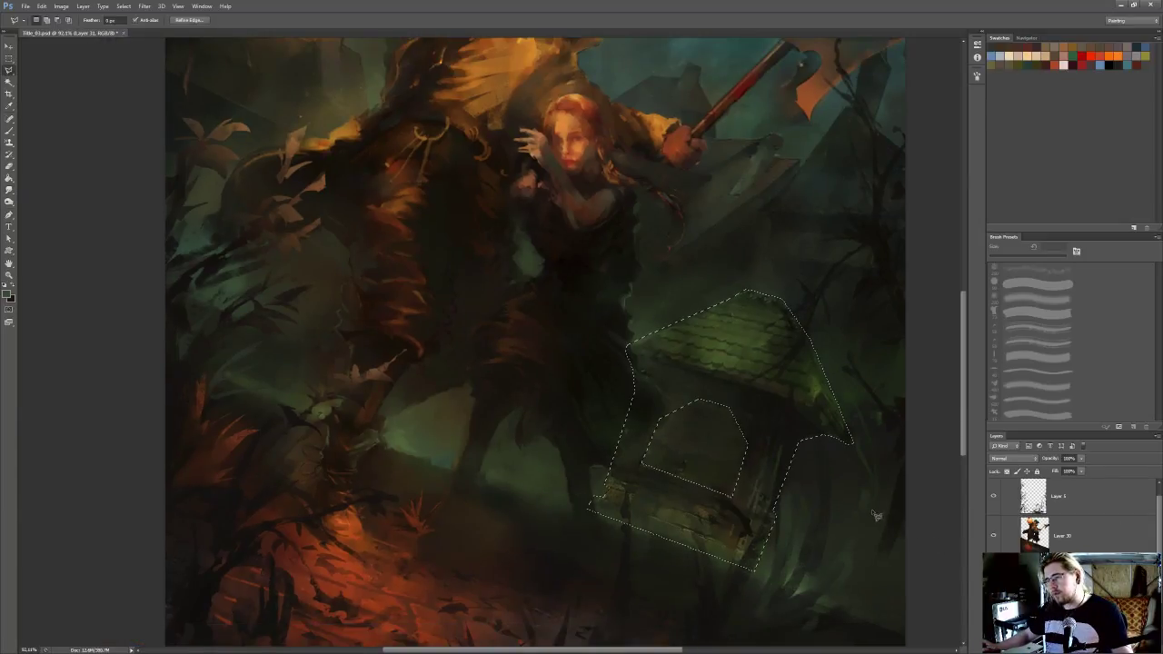
Apply a Fill to the selected building, leaving its arched opening out
{"action": "right_click", "coordinate": [765, 460]}
{"action": "left_click", "coordinate": [785, 593]}
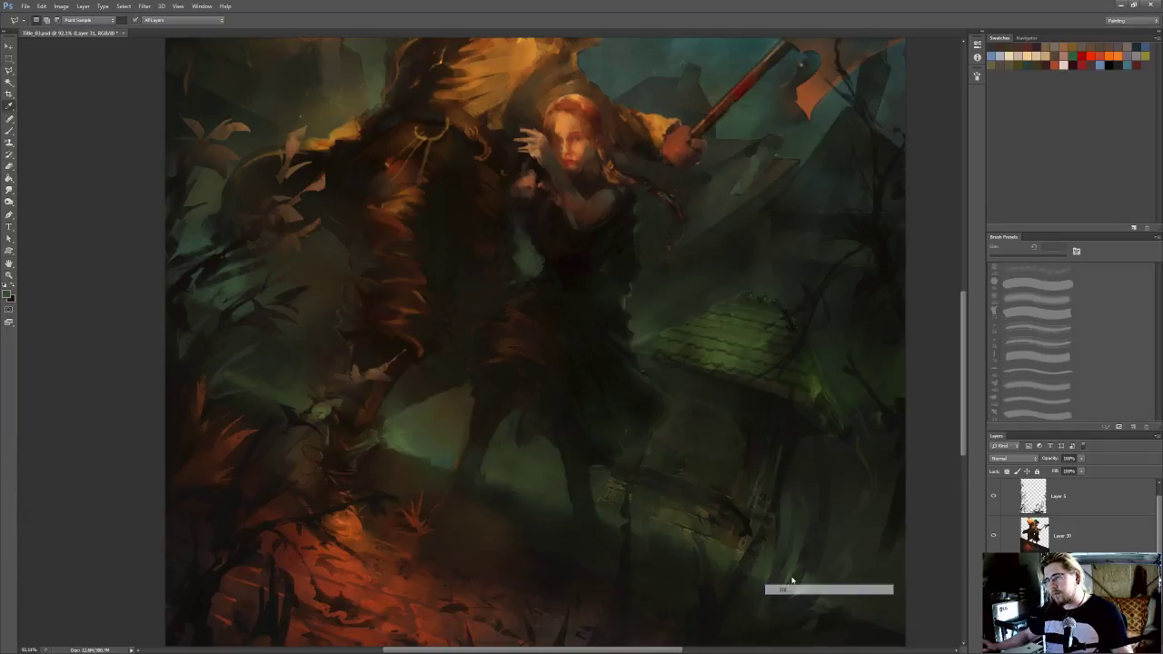
{"action": "left_click", "coordinate": [636, 197]}
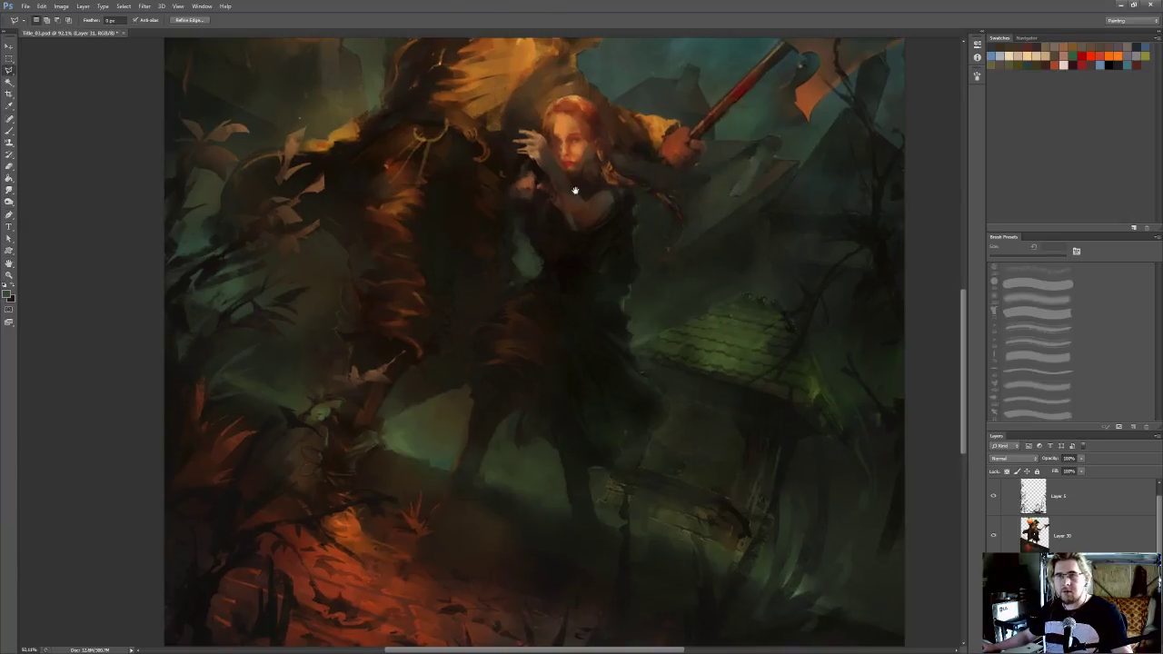
Show the hidden building selection, invert it to target the surroundings and arched opening, and dismiss its outline
{"action": "left_click_drag", "start_coordinate": [576, 190], "coordinate": [527, 205]}
{"action": "scroll", "coordinate": [530, 203], "scroll_direction": "down", "scroll_amount": 2}
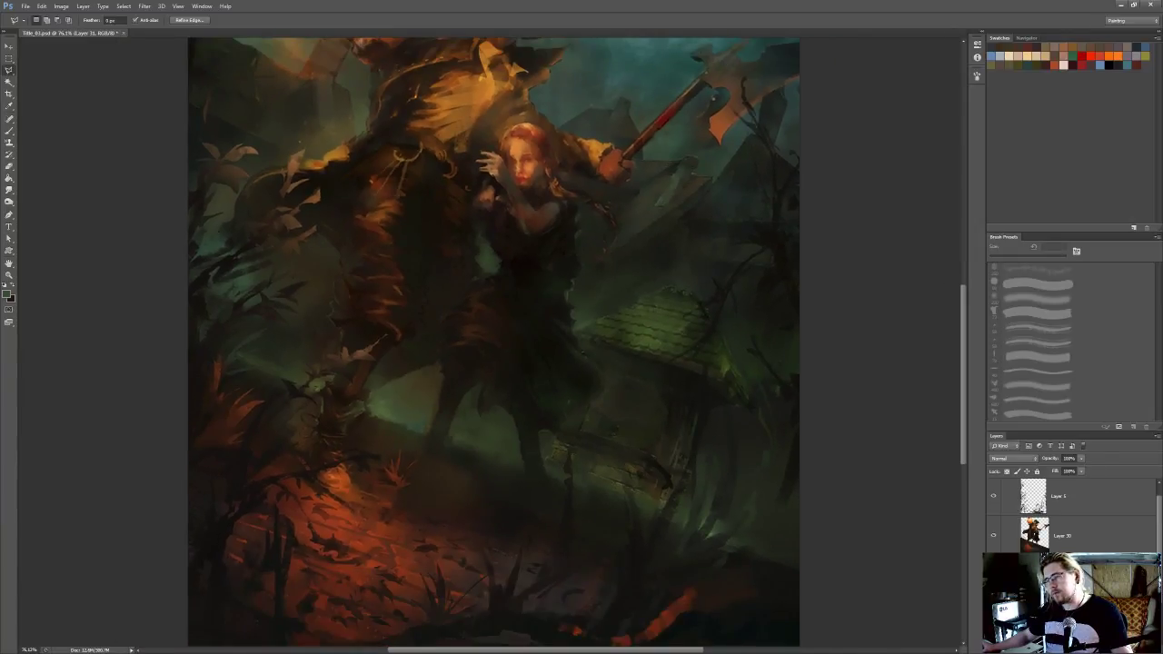
{"action": "left_click_drag", "start_coordinate": [633, 405], "coordinate": [640, 414]}
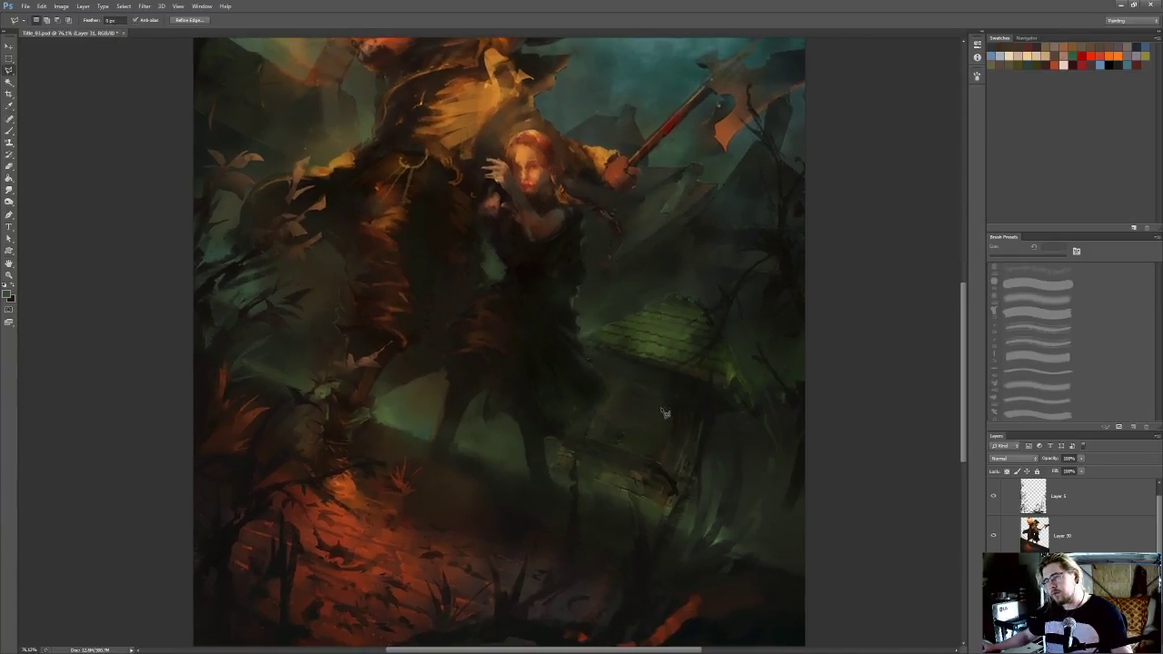
{"action": "scroll", "coordinate": [764, 420], "scroll_direction": "up", "scroll_amount": 2}
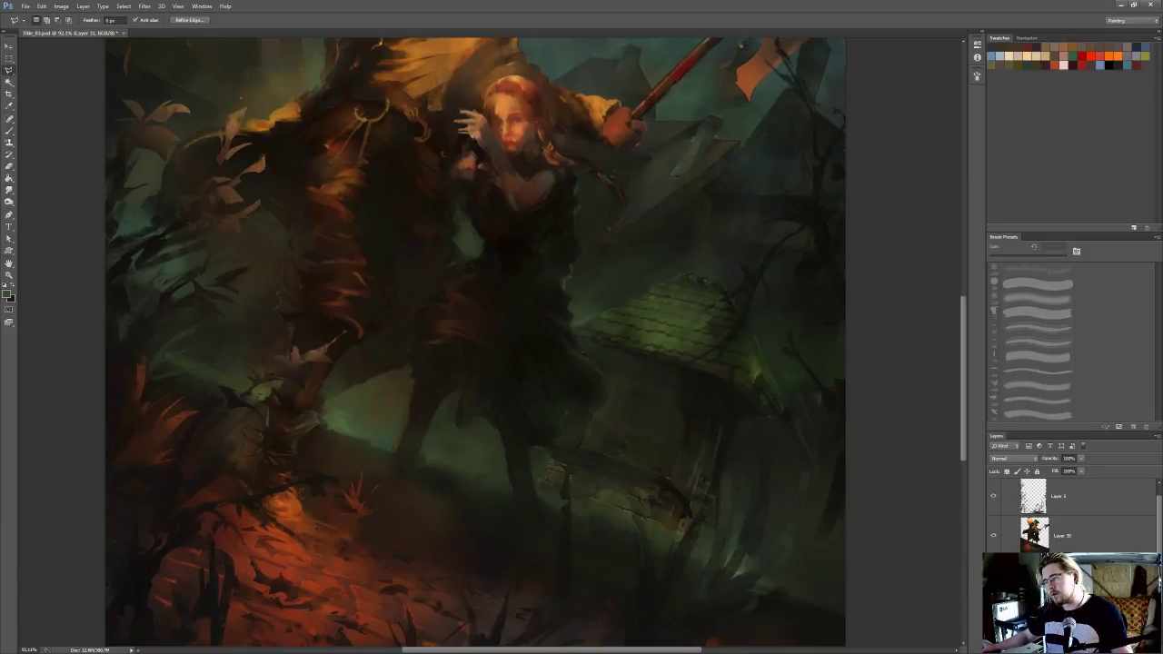
{"action": "key", "text": "ctrl+h"}
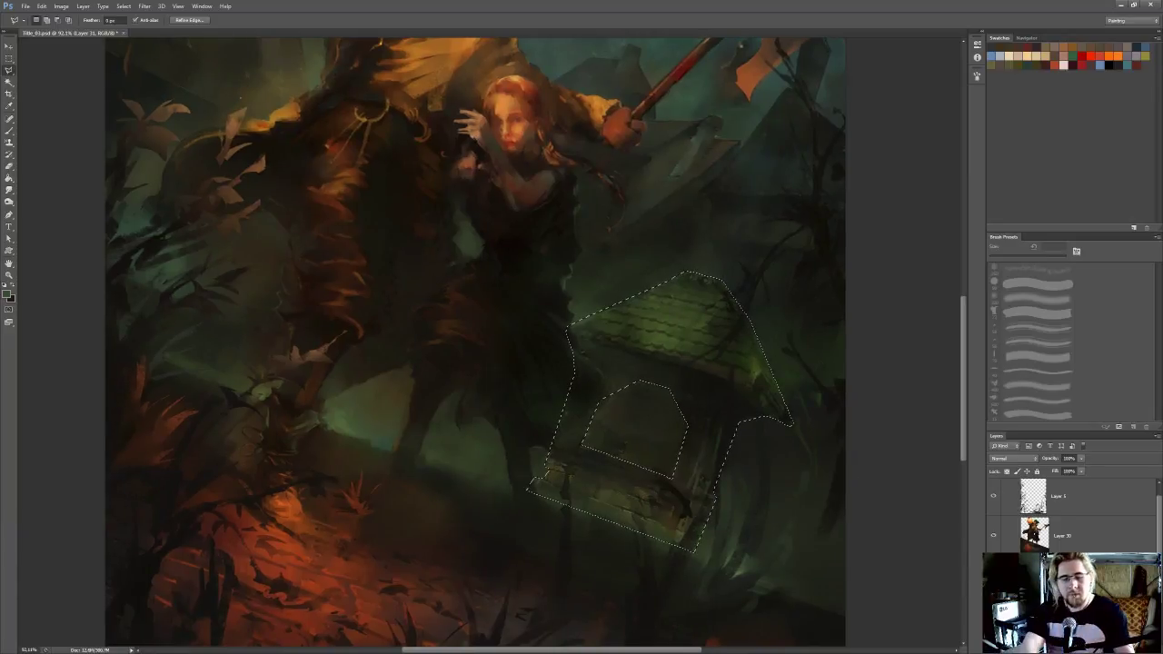
{"action": "key", "text": "ctrl+shift+i"}
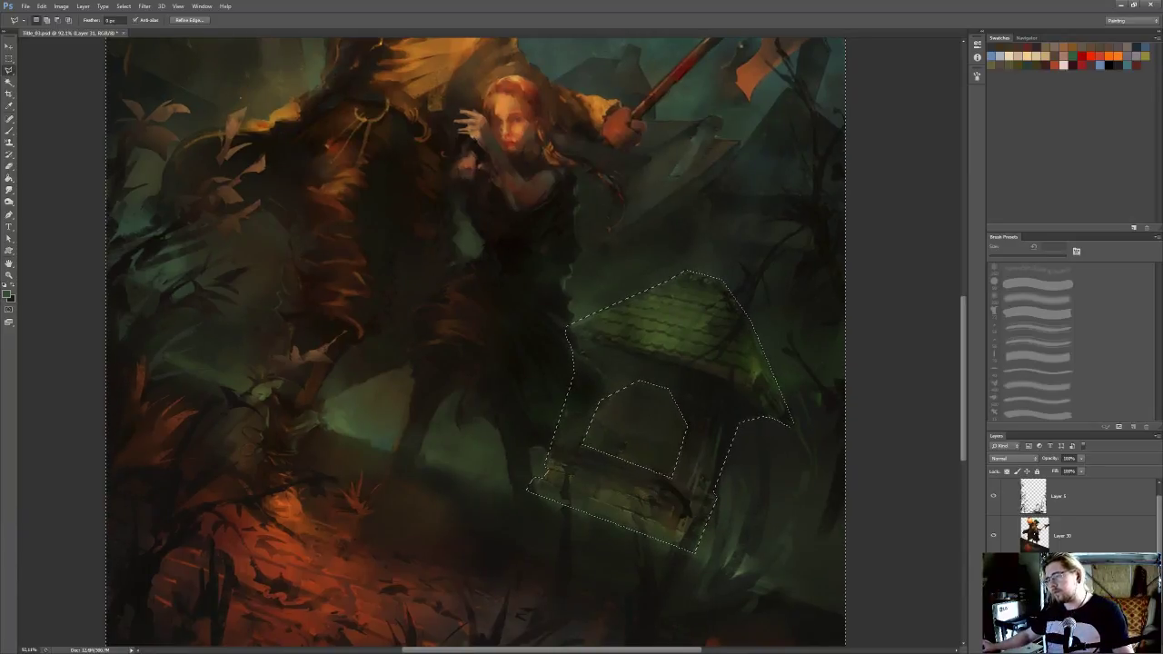
{"action": "key", "text": "Delete"}
{"action": "key", "text": "ctrl+d"}
Sample a dark tone and softly paint around the small building and its opening with the brush enlarged to 500 px
{"action": "left_click", "coordinate": [993, 576]}
{"action": "key", "text": "i"}
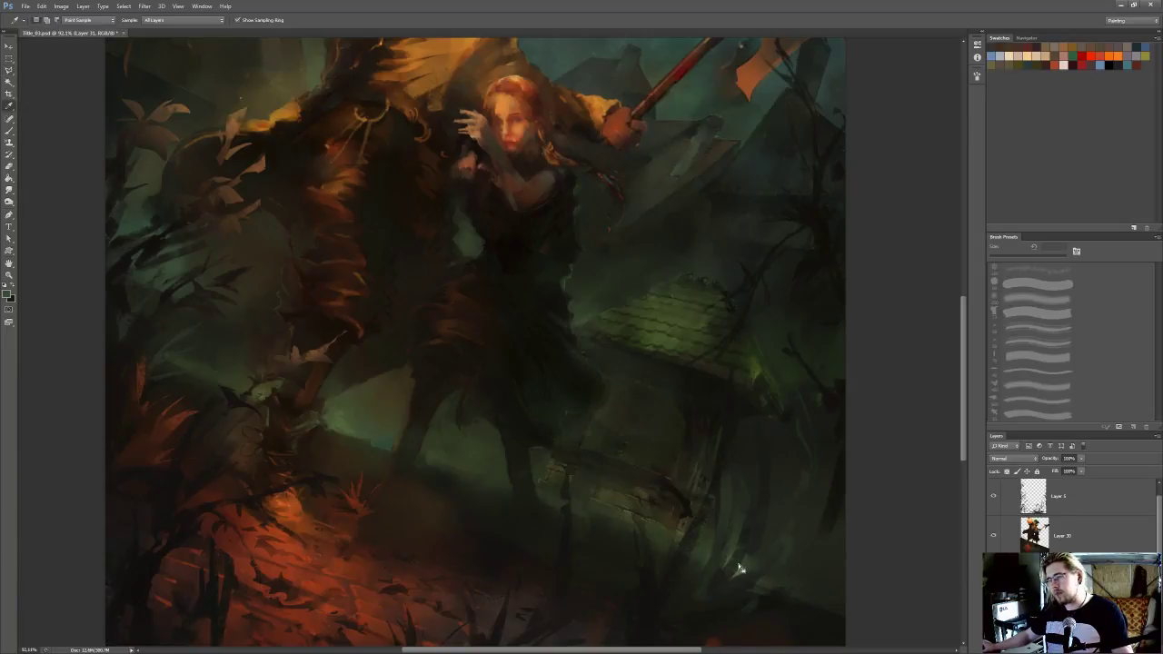
{"action": "key", "text": "b"}
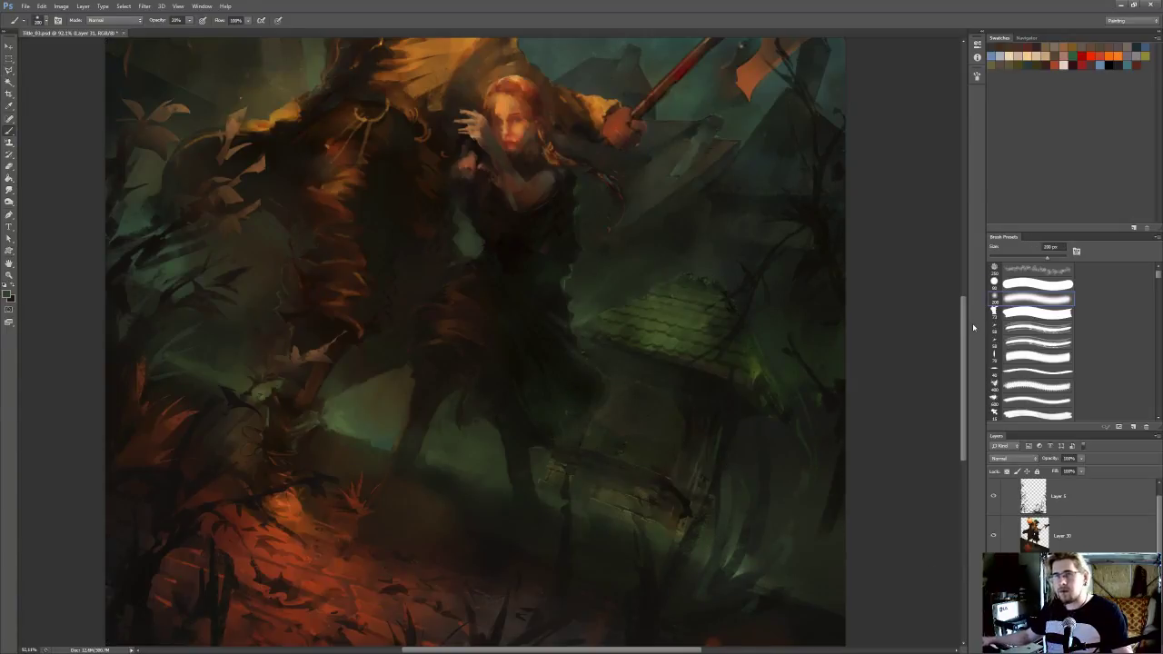
{"action": "key", "text": "bracketright"}
{"action": "key", "text": "bracketright"}
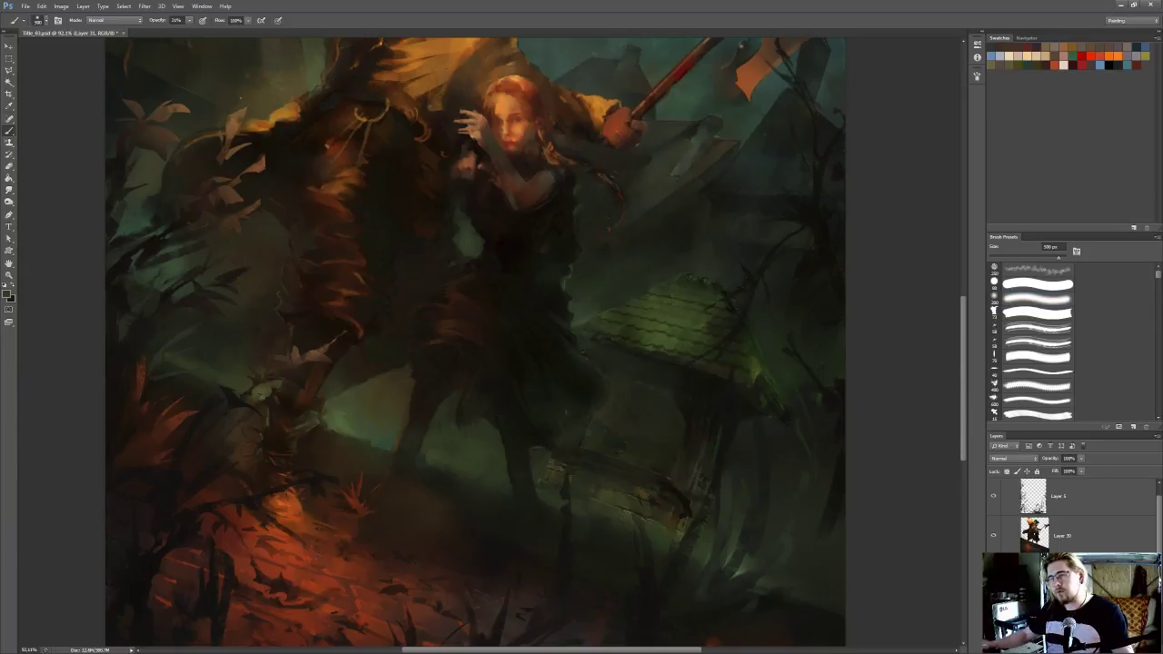
{"action": "scroll", "coordinate": [649, 402], "scroll_direction": "down", "scroll_amount": 2}
{"action": "scroll", "coordinate": [784, 337], "scroll_direction": "down", "scroll_amount": 2}
{"action": "scroll", "coordinate": [701, 304], "scroll_direction": "up", "scroll_amount": 2}
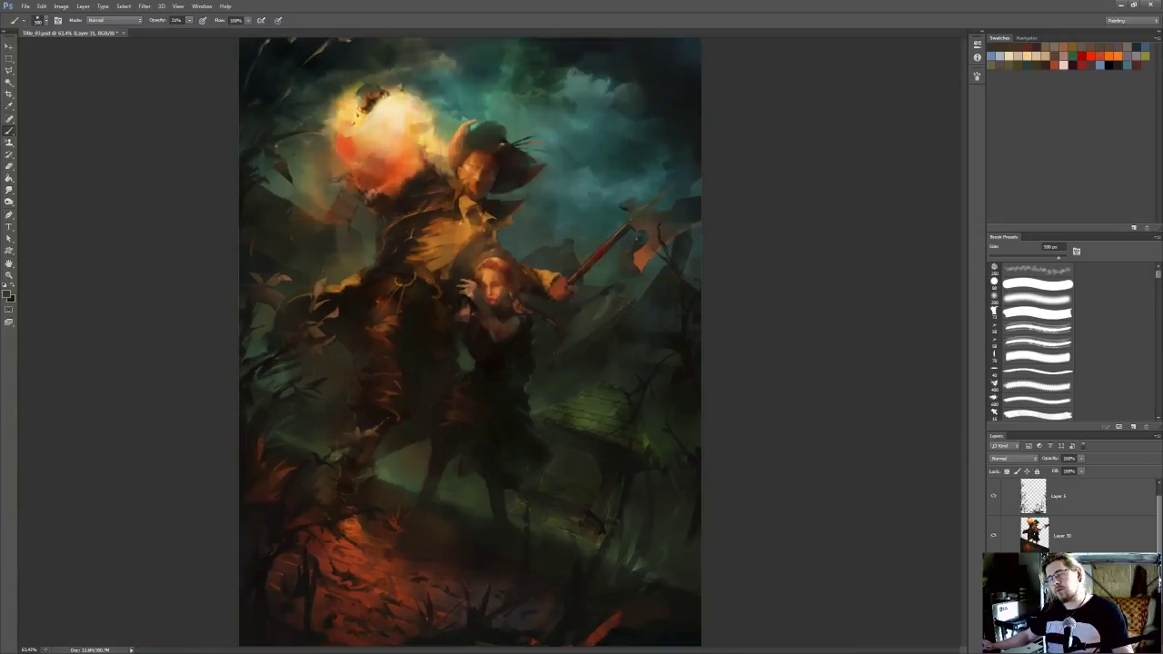
{"action": "scroll", "coordinate": [669, 483], "scroll_direction": "up", "scroll_amount": 2}
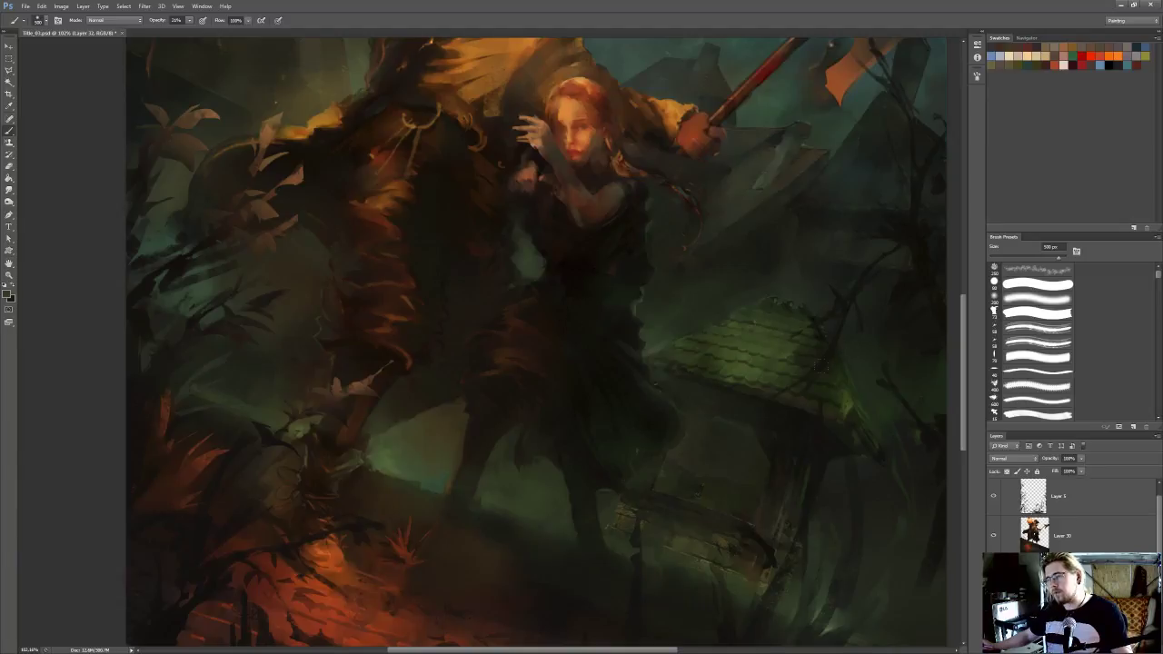
Tone the shadows around the small building with the toning brush set to Shadows, judge the whole painting, and save it
{"action": "key", "text": "o"}
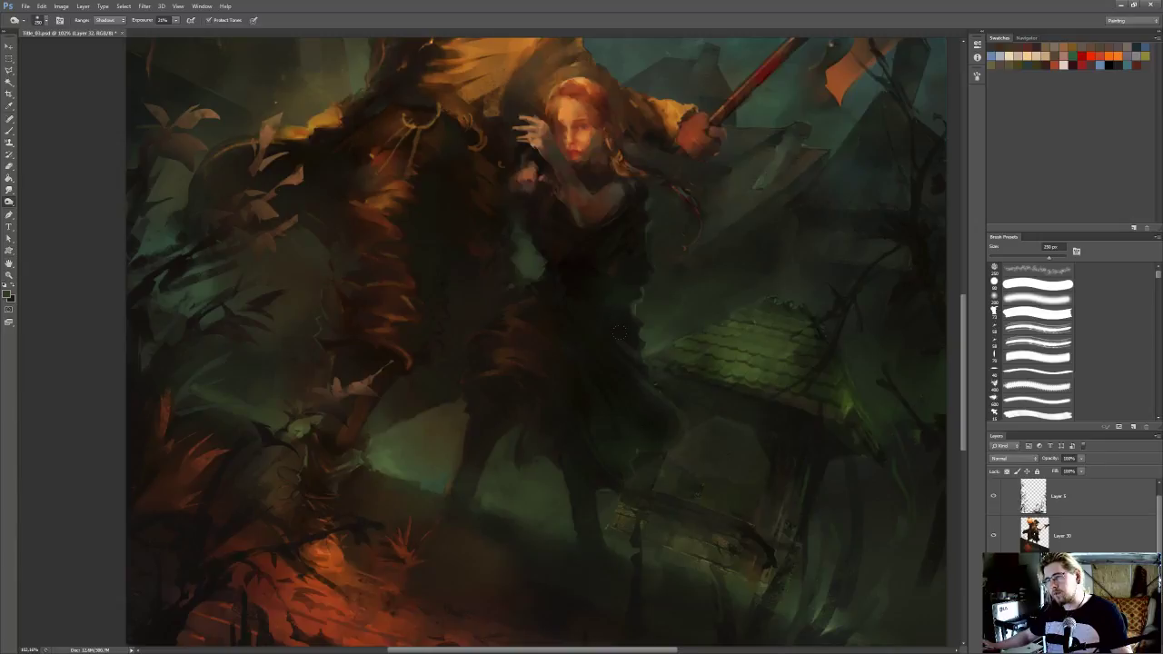
{"action": "scroll", "coordinate": [820, 377], "scroll_direction": "down", "scroll_amount": 3}
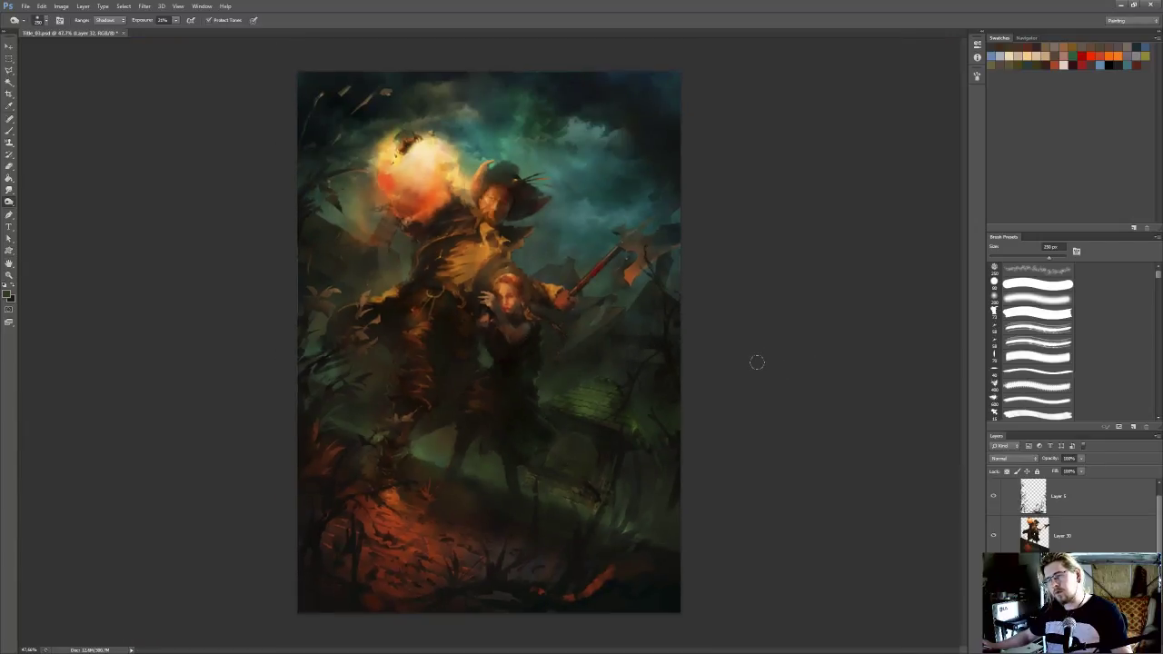
{"action": "scroll", "coordinate": [709, 363], "scroll_direction": "down", "scroll_amount": 1}
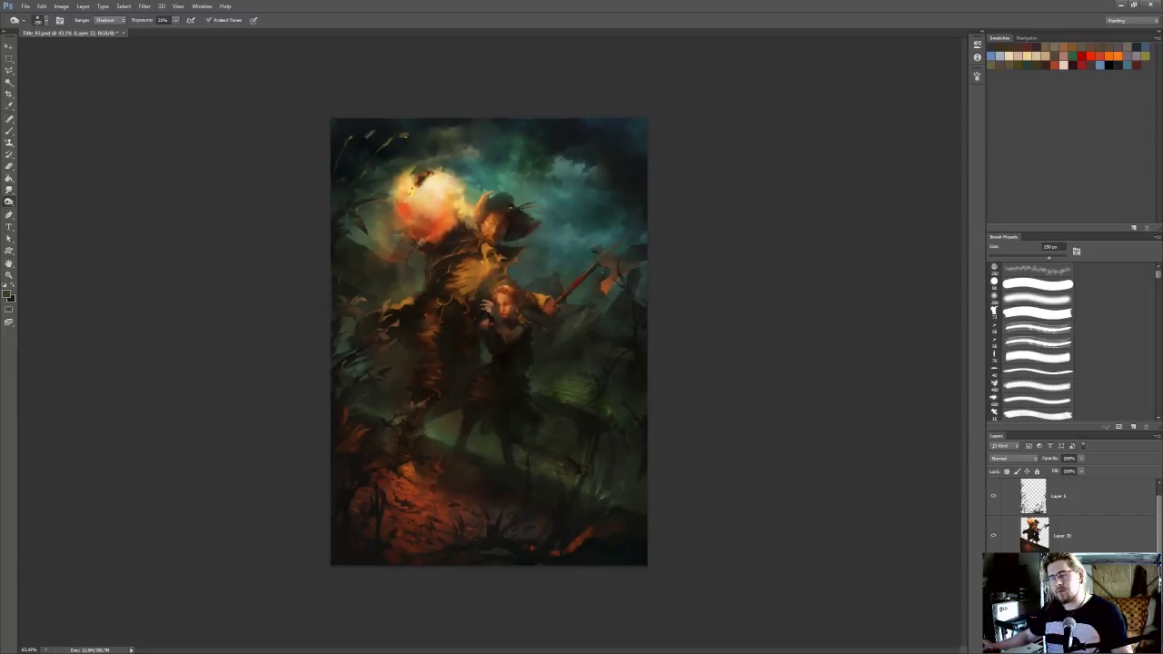
{"action": "scroll", "coordinate": [696, 363], "scroll_direction": "up", "scroll_amount": 4}
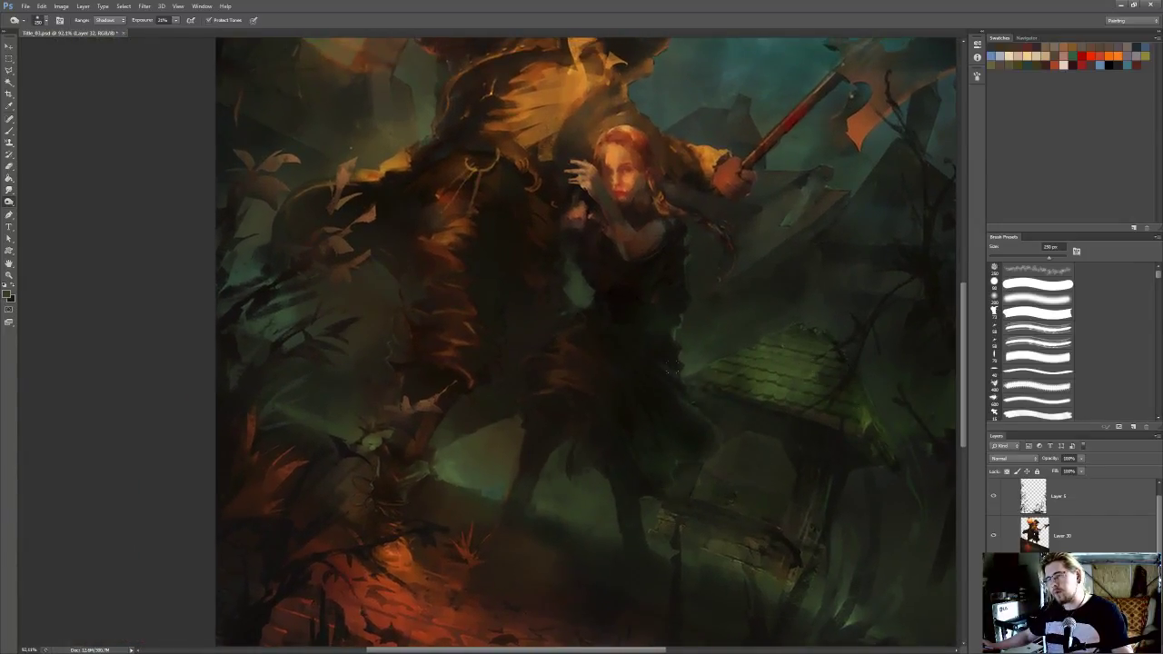
{"action": "scroll", "coordinate": [844, 316], "scroll_direction": "down", "scroll_amount": 1}
{"action": "key", "text": "ctrl+s"}
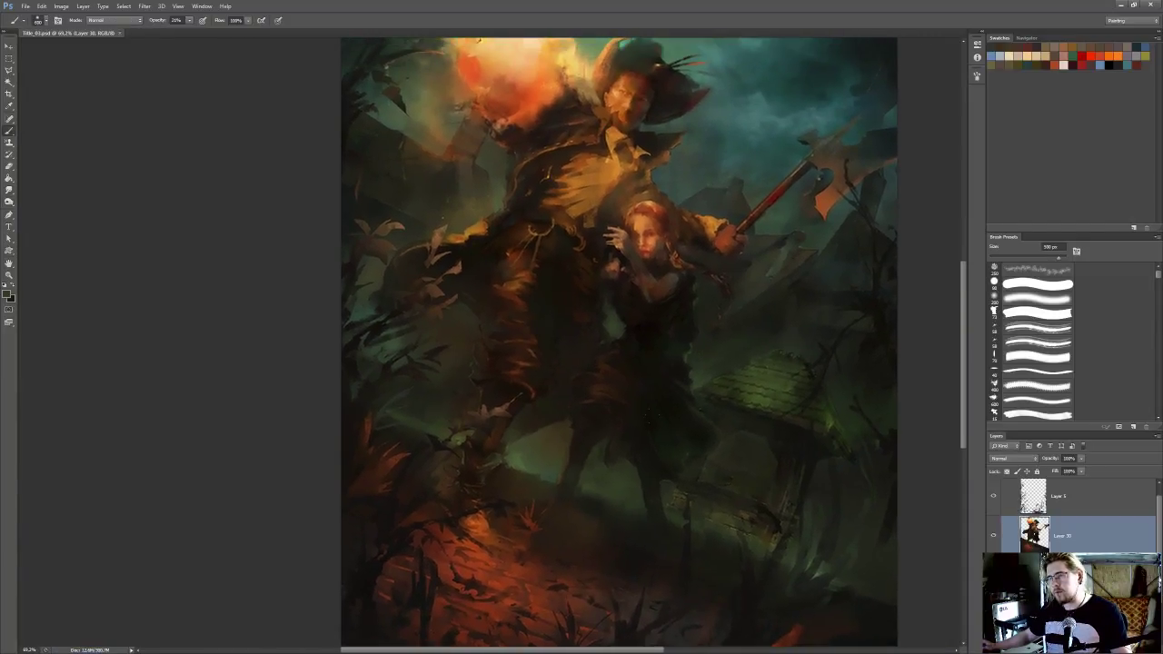
Add soft dark brush touches to the woman's skirt and the small building, keeping Layer 30 as the active layer
{"action": "left_click", "coordinate": [653, 416]}
{"action": "left_click", "coordinate": [801, 457], "text": "ctrl"}
{"action": "key", "text": "l"}
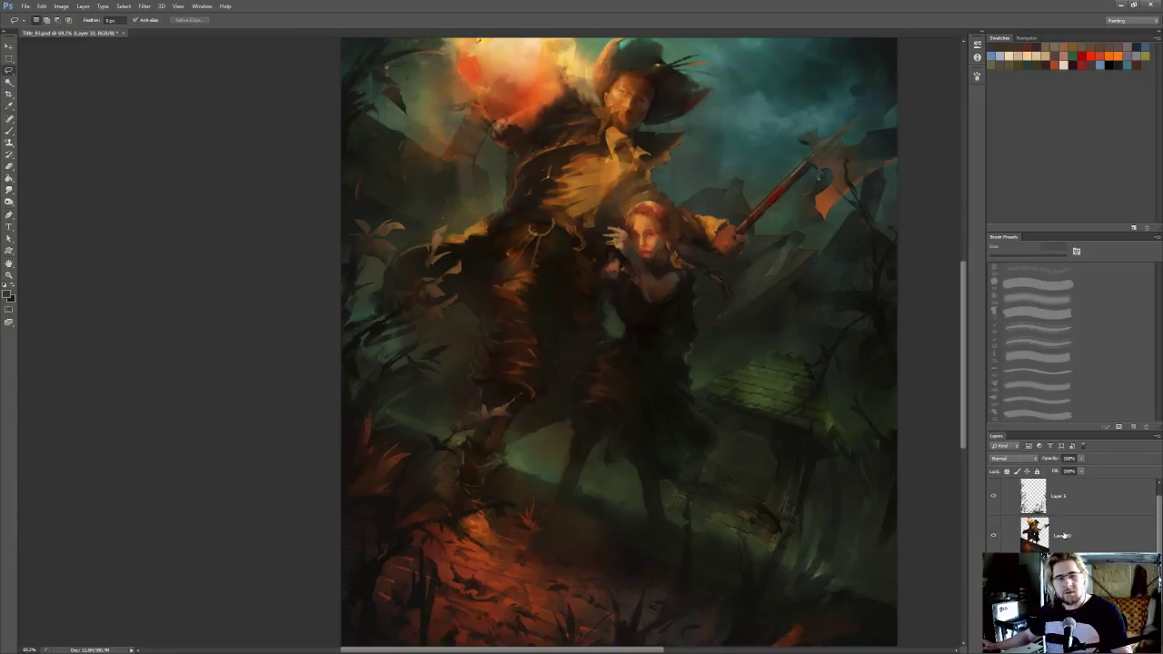
{"action": "left_click", "coordinate": [1063, 536]}
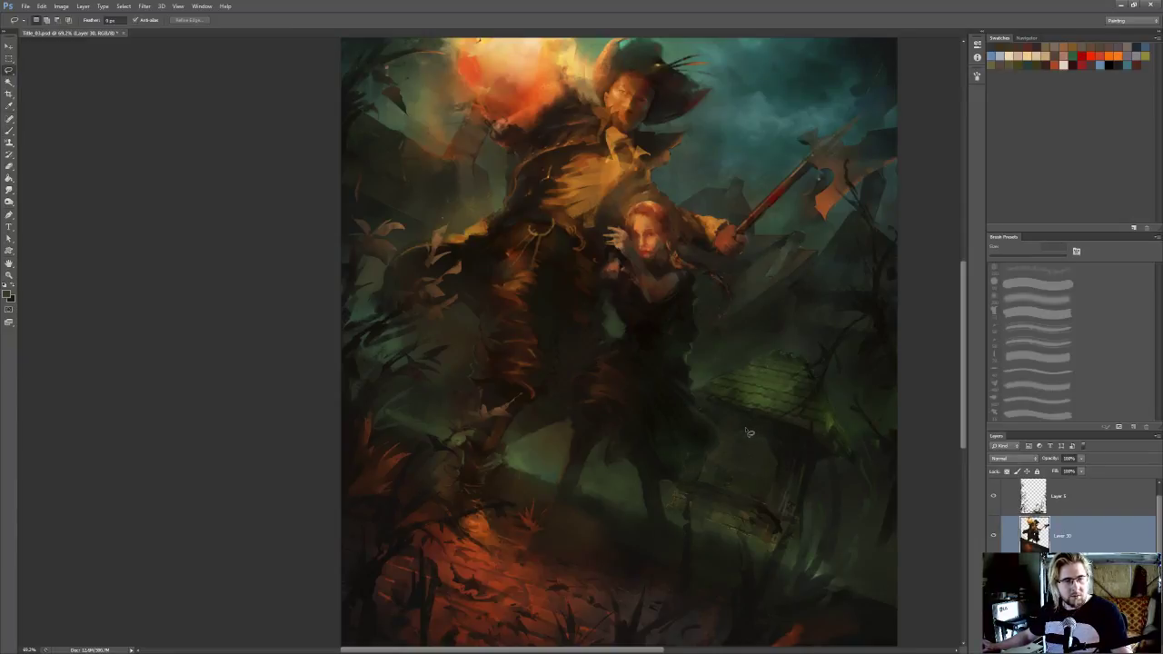
{"action": "left_click_drag", "start_coordinate": [670, 375], "coordinate": [645, 398]}
Tone the shadows near the background tree and on the hatted figure's thigh with a 500 px toning brush set to Shadows
{"action": "key", "text": "o"}
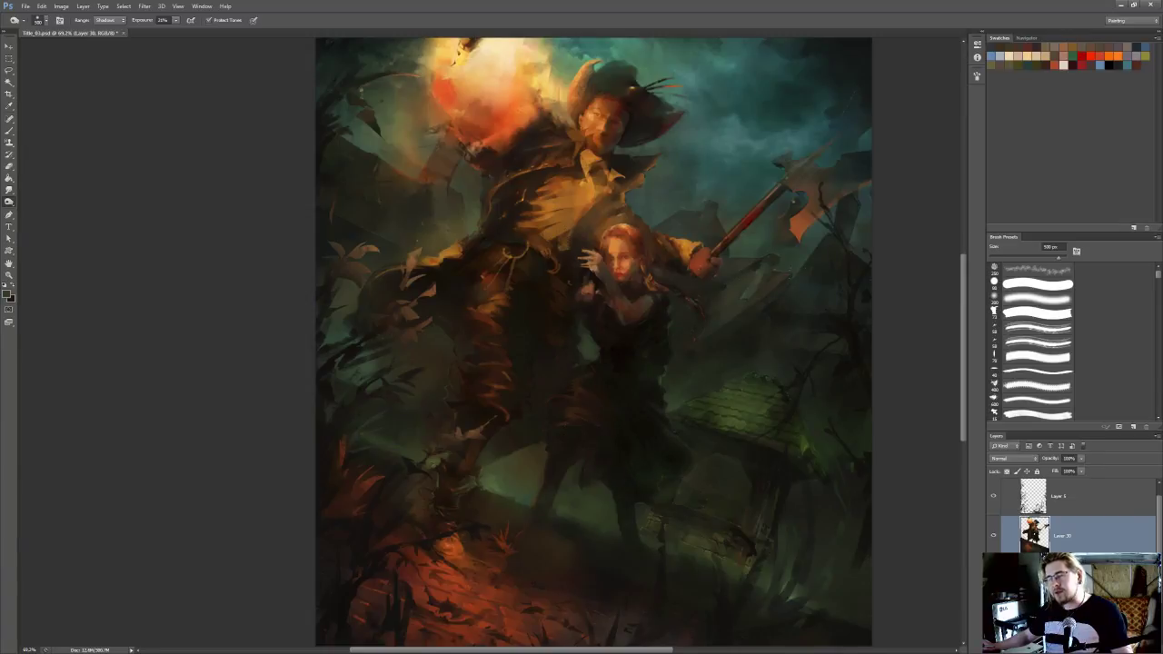
{"action": "left_click", "coordinate": [856, 328], "text": "ctrl"}
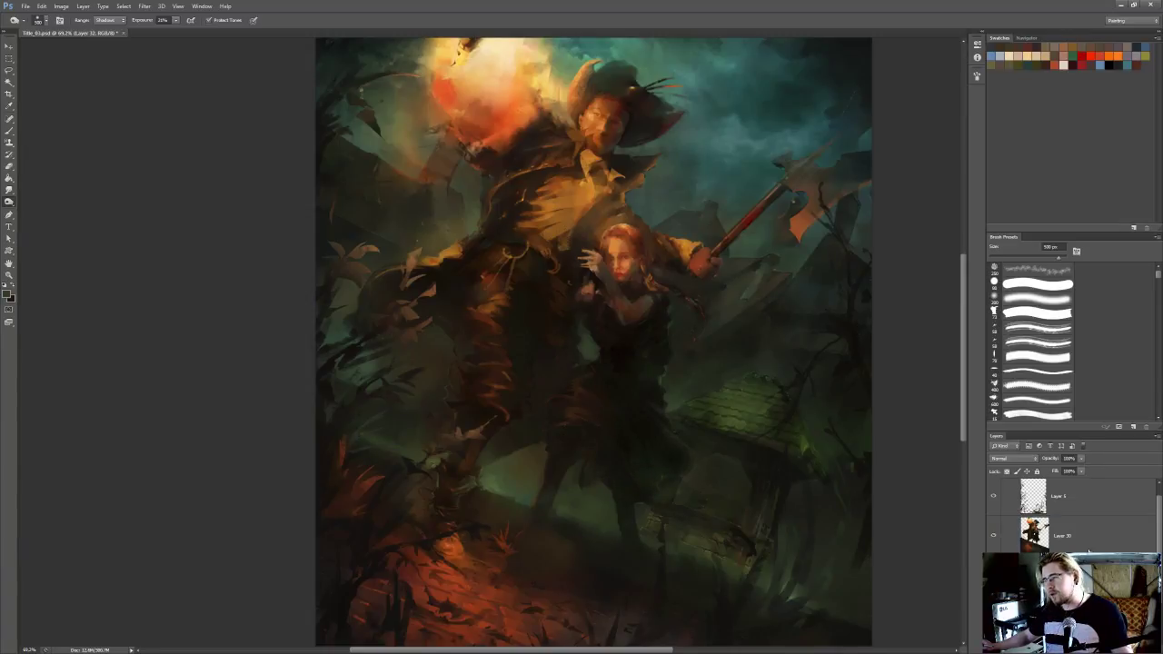
{"action": "left_click", "coordinate": [501, 300], "text": "ctrl"}
{"action": "left_click_drag", "start_coordinate": [501, 300], "coordinate": [492, 316]}
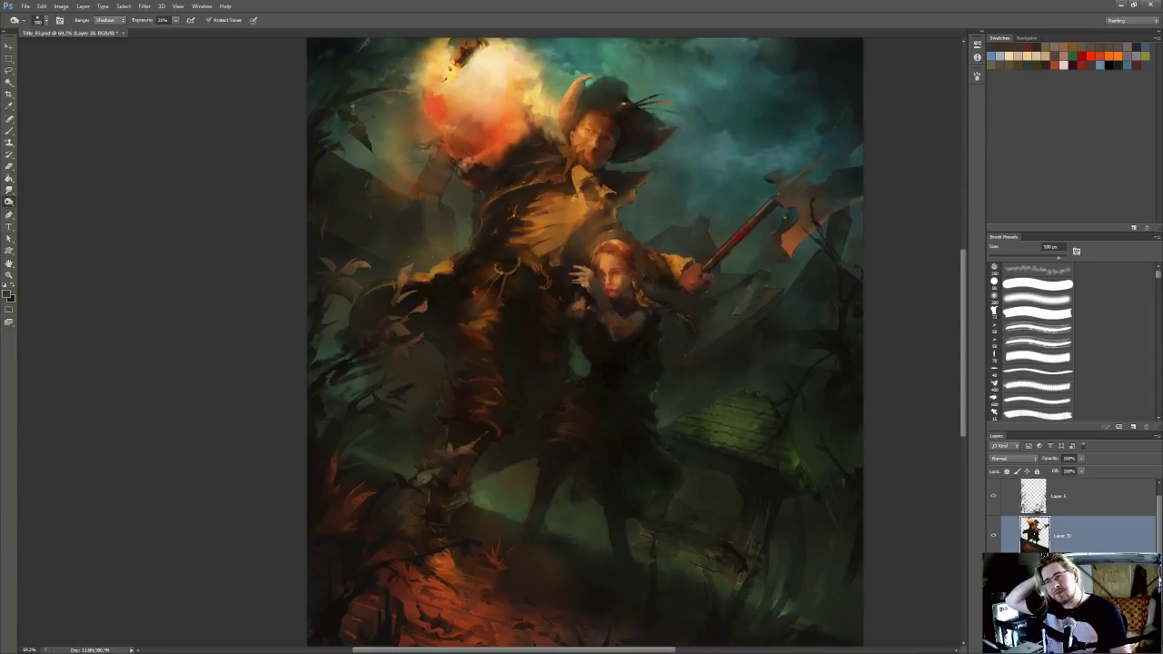
{"action": "scroll", "coordinate": [493, 316], "scroll_direction": "down", "scroll_amount": 2}
{"action": "left_click_drag", "start_coordinate": [509, 237], "coordinate": [510, 247]}
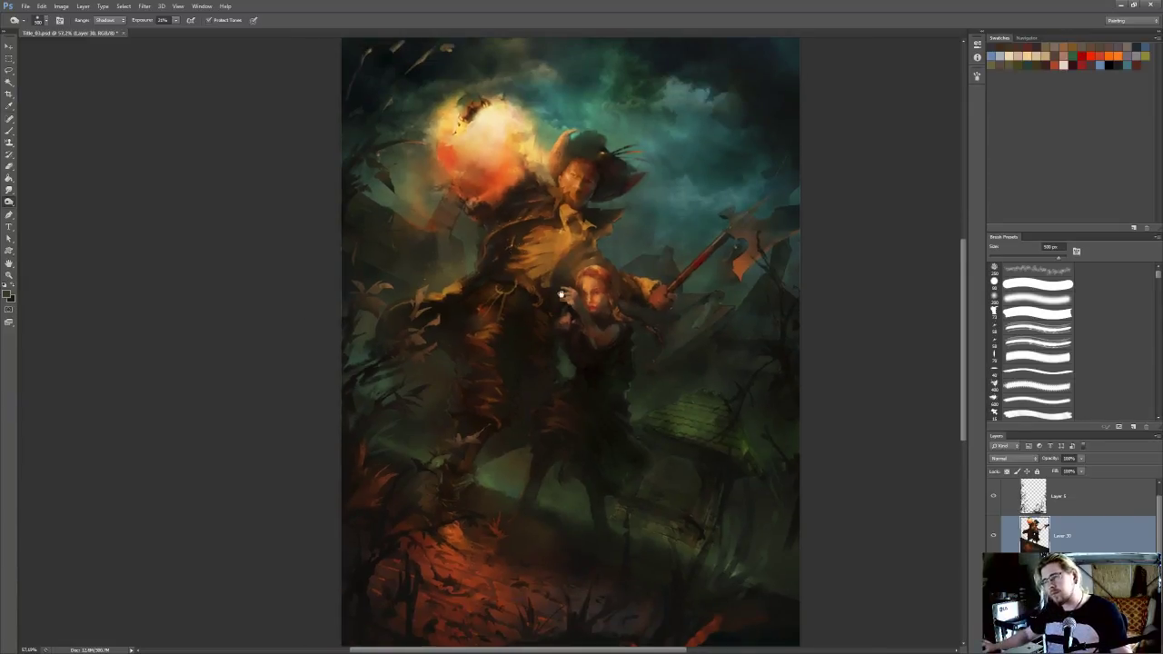
Save the painting
{"action": "left_click_drag", "start_coordinate": [561, 296], "coordinate": [568, 310]}
{"action": "key", "text": "ctrl+s"}
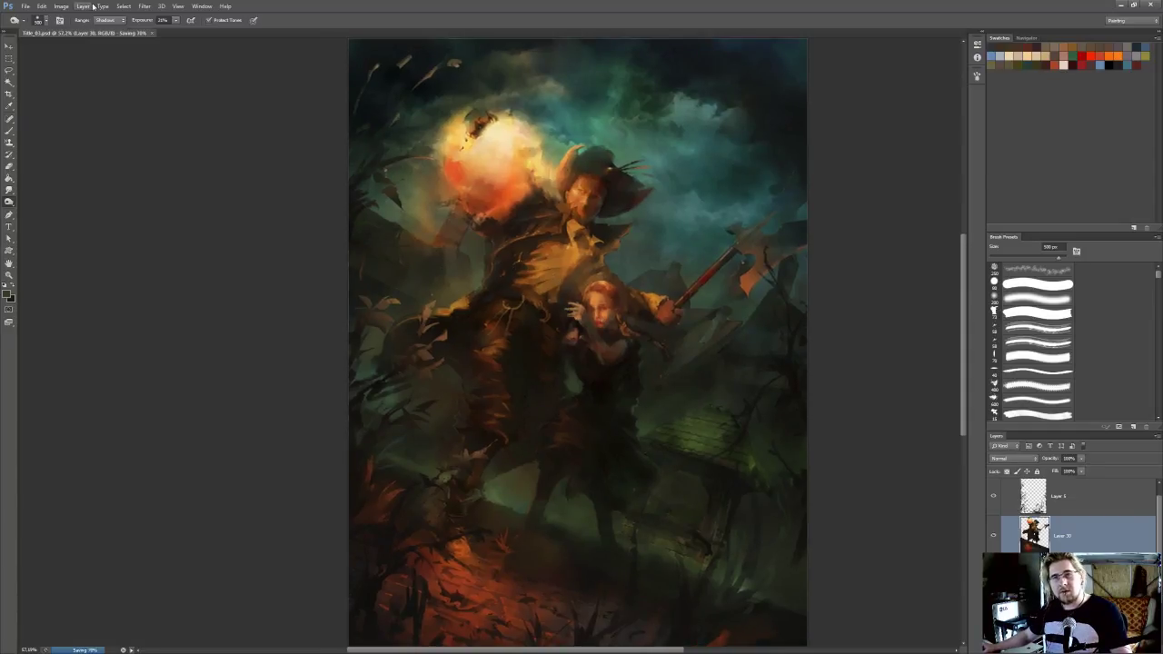
Try a strong Curves darkening on Layer 30 with a point at input 45, output 7, and undo that point
{"action": "left_click", "coordinate": [61, 6]}
{"action": "mouse_move", "coordinate": [89, 30]}
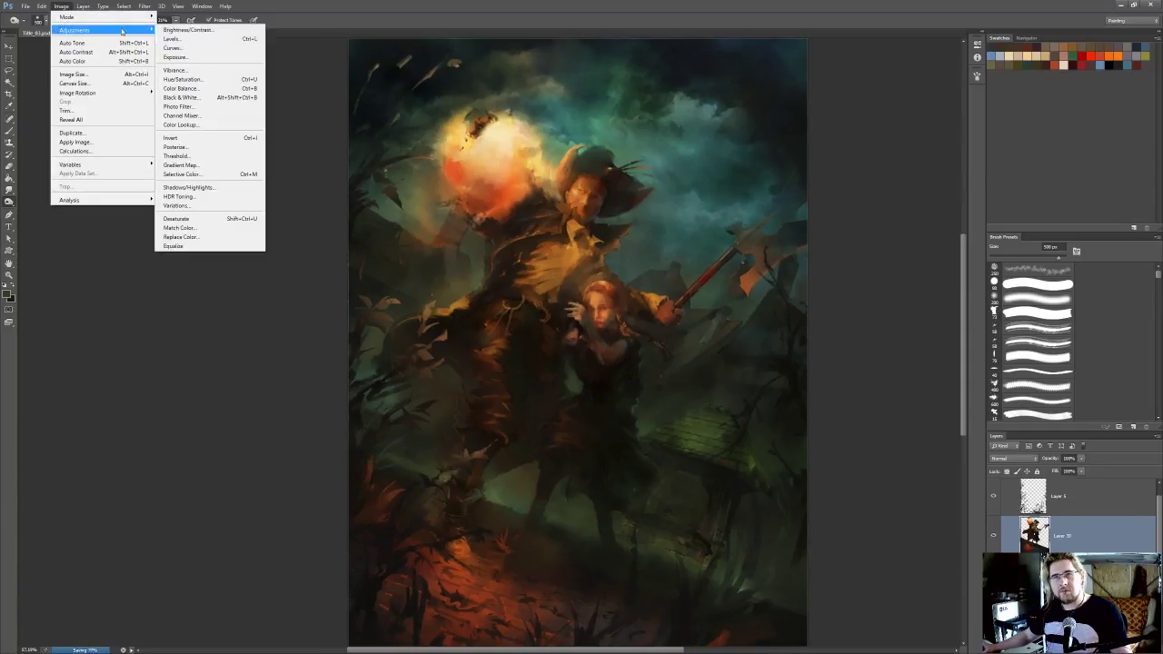
{"action": "left_click", "coordinate": [204, 47]}
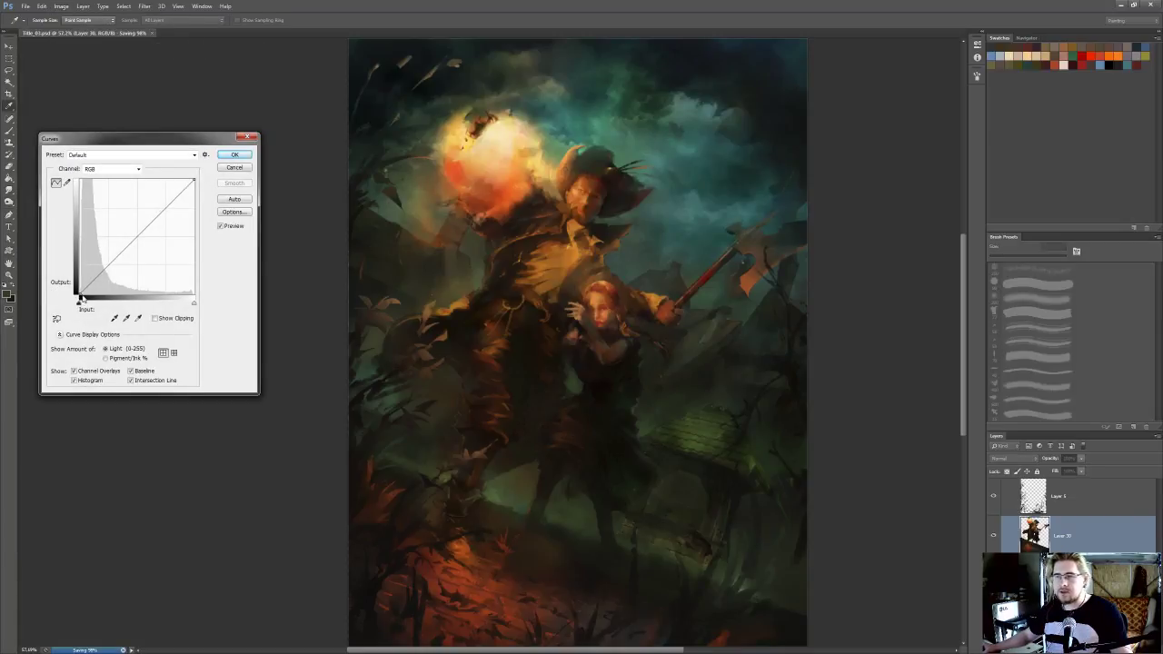
{"action": "left_click_drag", "start_coordinate": [82, 292], "coordinate": [102, 289]}
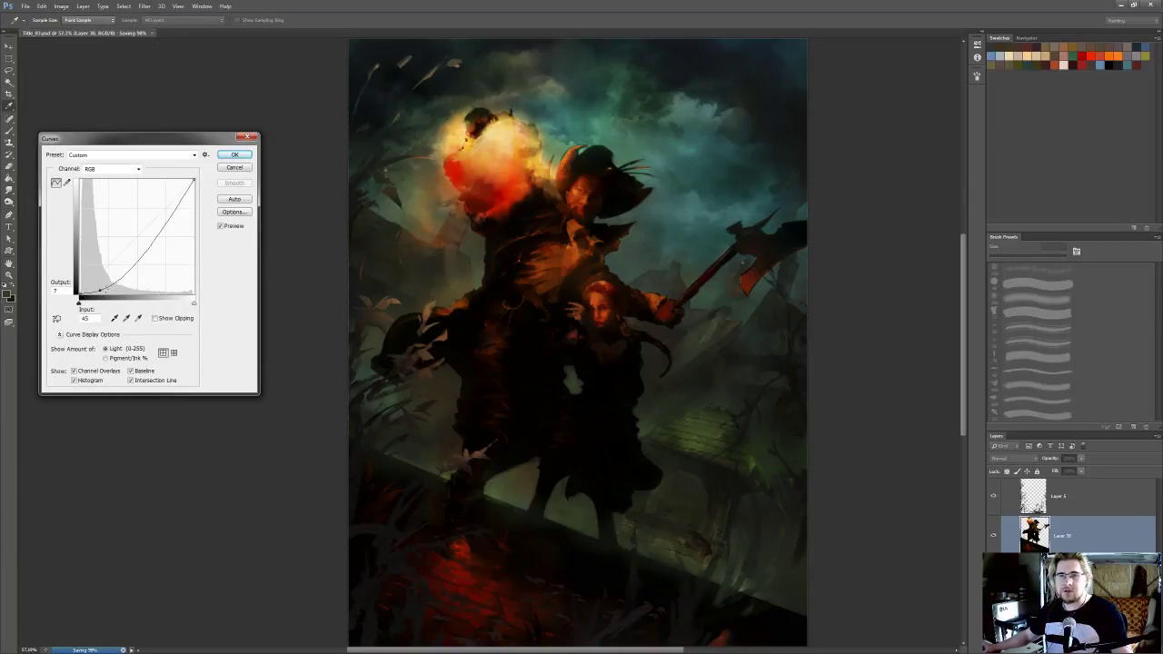
{"action": "key", "text": "ctrl+z"}
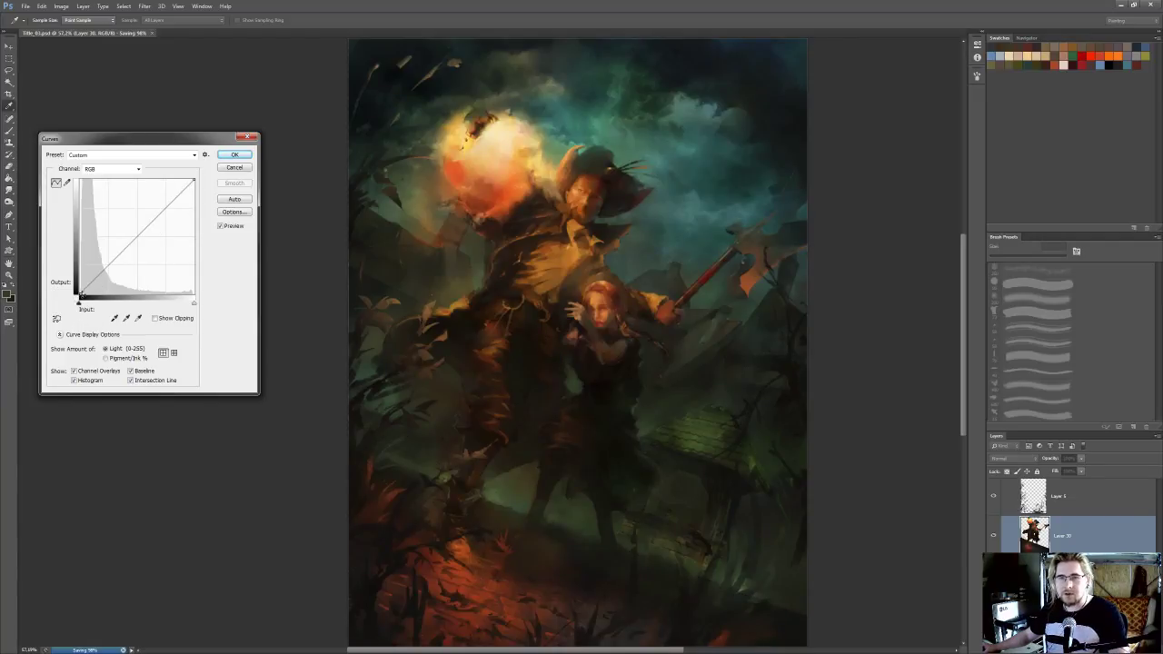
Try lifting the black point of the RGB curve to output 4 and judge the whole painting
{"action": "left_click_drag", "start_coordinate": [80, 293], "coordinate": [78, 292]}
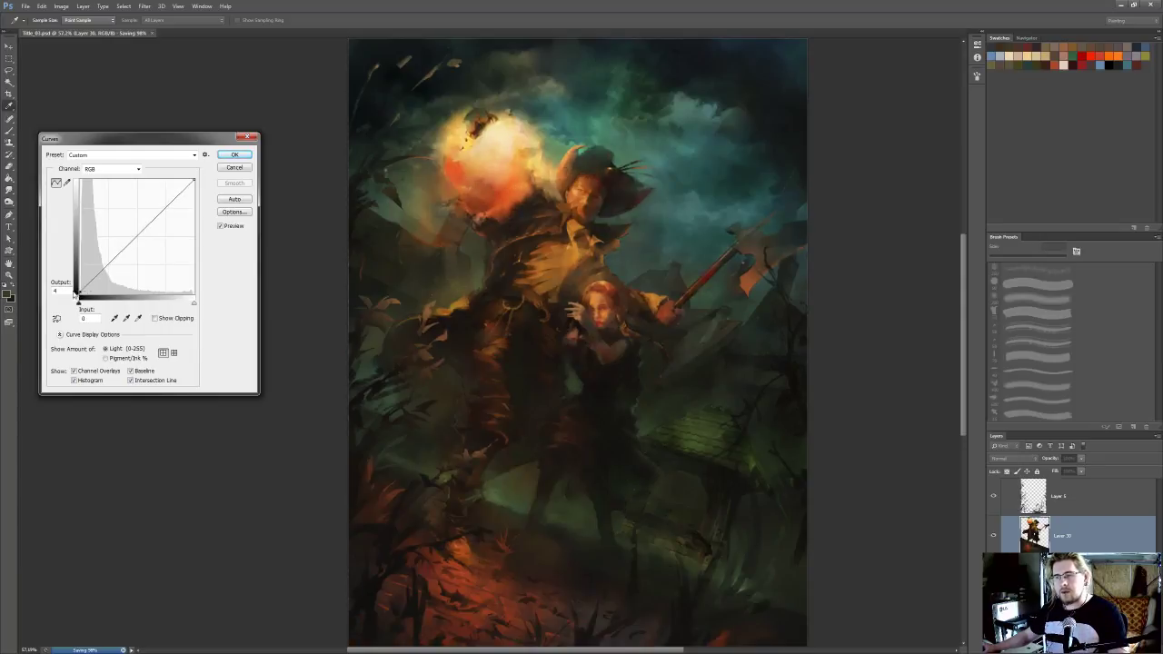
{"action": "scroll", "coordinate": [178, 275], "scroll_direction": "down", "scroll_amount": 2}
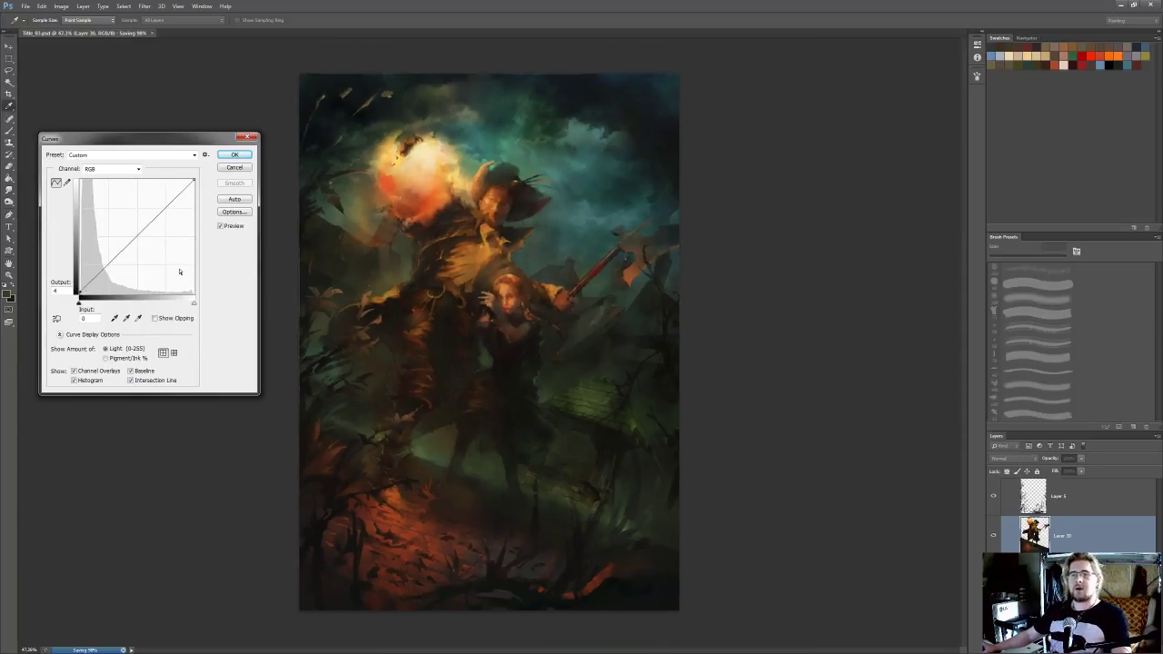
{"action": "scroll", "coordinate": [258, 264], "scroll_direction": "up", "scroll_amount": 1}
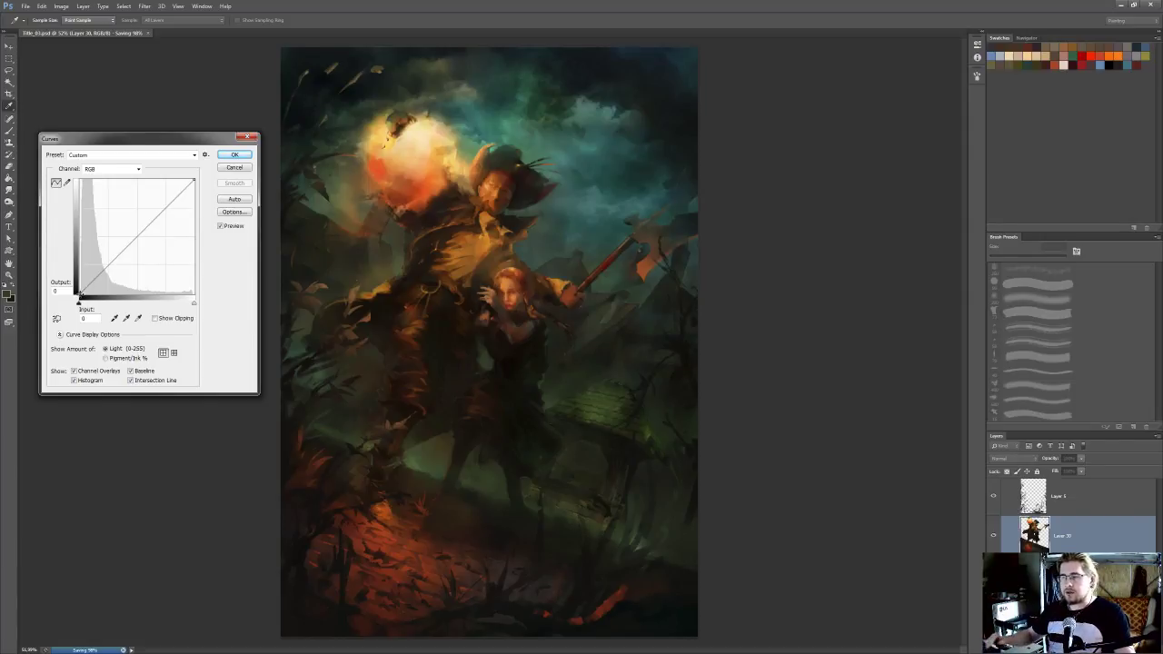
Try moving the curve's black point to input 16, output 0, and compare the painting with and without the adjustment
{"action": "left_click_drag", "start_coordinate": [78, 295], "coordinate": [87, 296]}
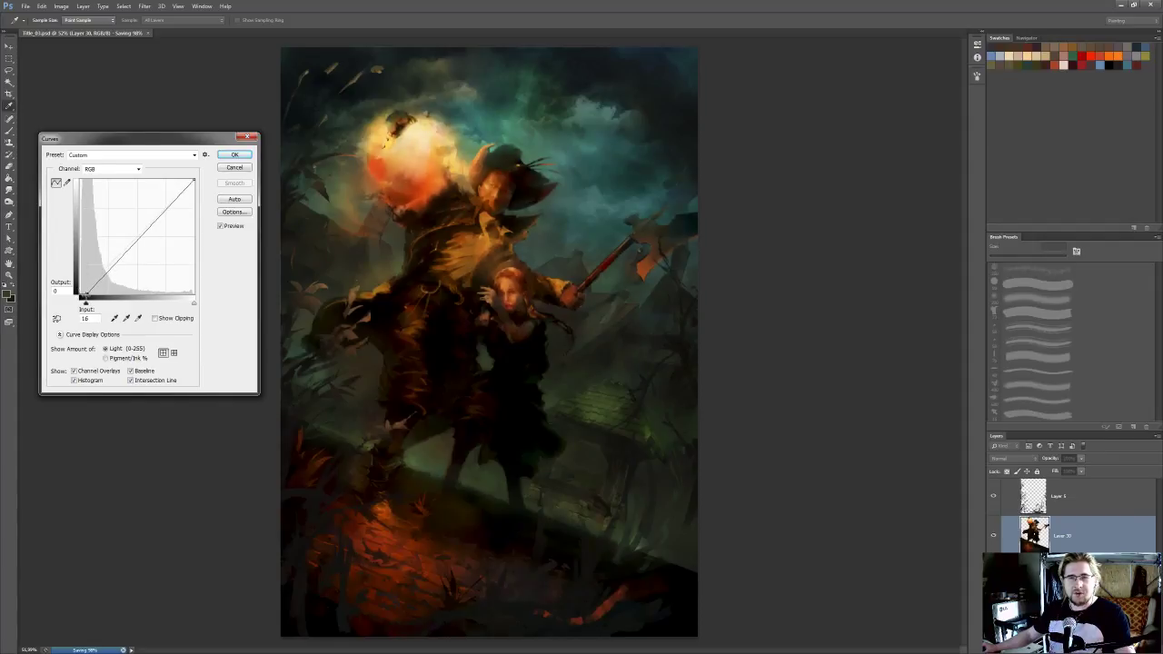
{"action": "left_click", "coordinate": [238, 229]}
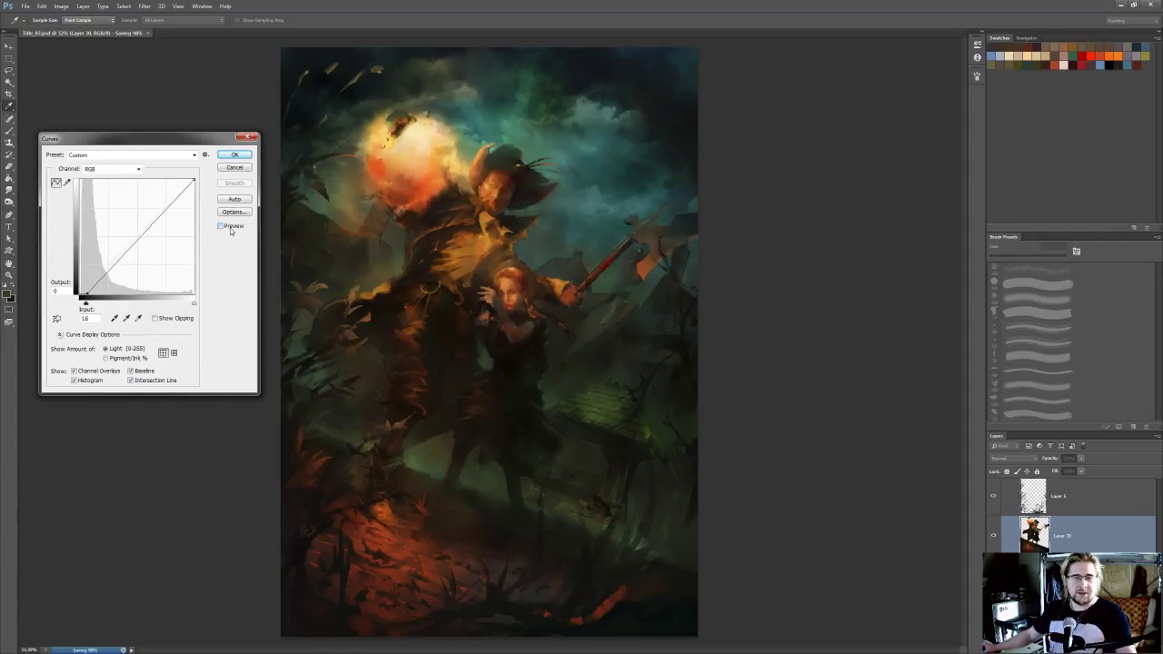
{"action": "left_click", "coordinate": [230, 228]}
{"action": "left_click", "coordinate": [231, 228]}
{"action": "left_click", "coordinate": [231, 228]}
{"action": "left_click", "coordinate": [231, 229]}
{"action": "left_click", "coordinate": [229, 229]}
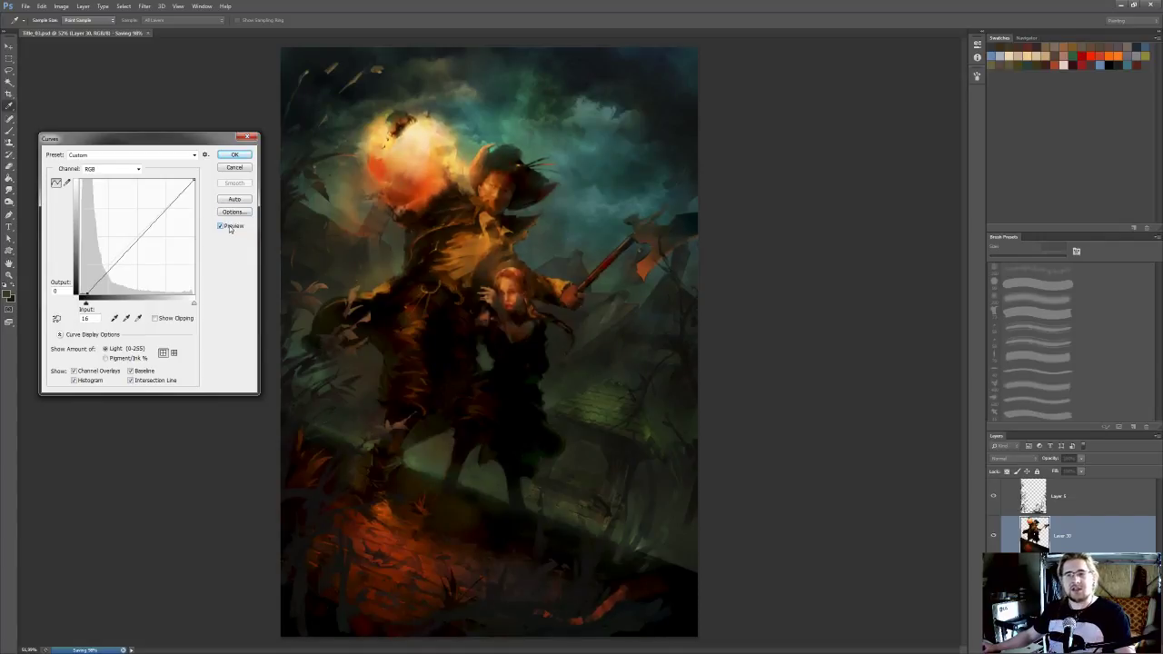
{"action": "left_click", "coordinate": [229, 229]}
{"action": "left_click", "coordinate": [229, 229]}
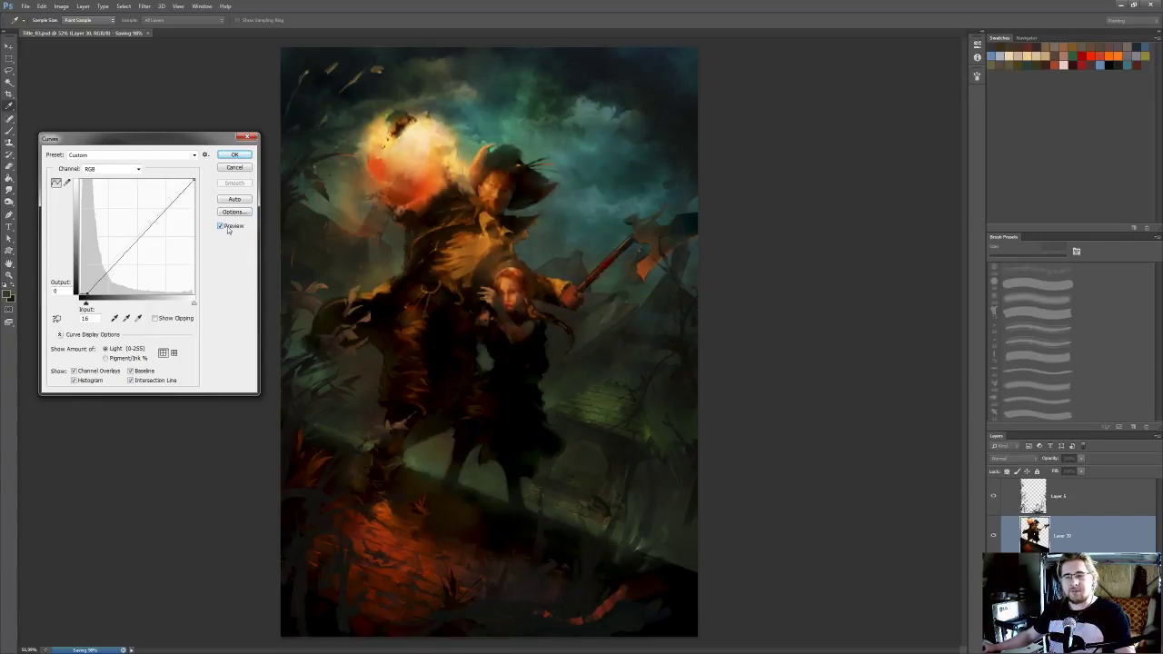
{"action": "left_click", "coordinate": [228, 229]}
{"action": "left_click", "coordinate": [228, 229]}
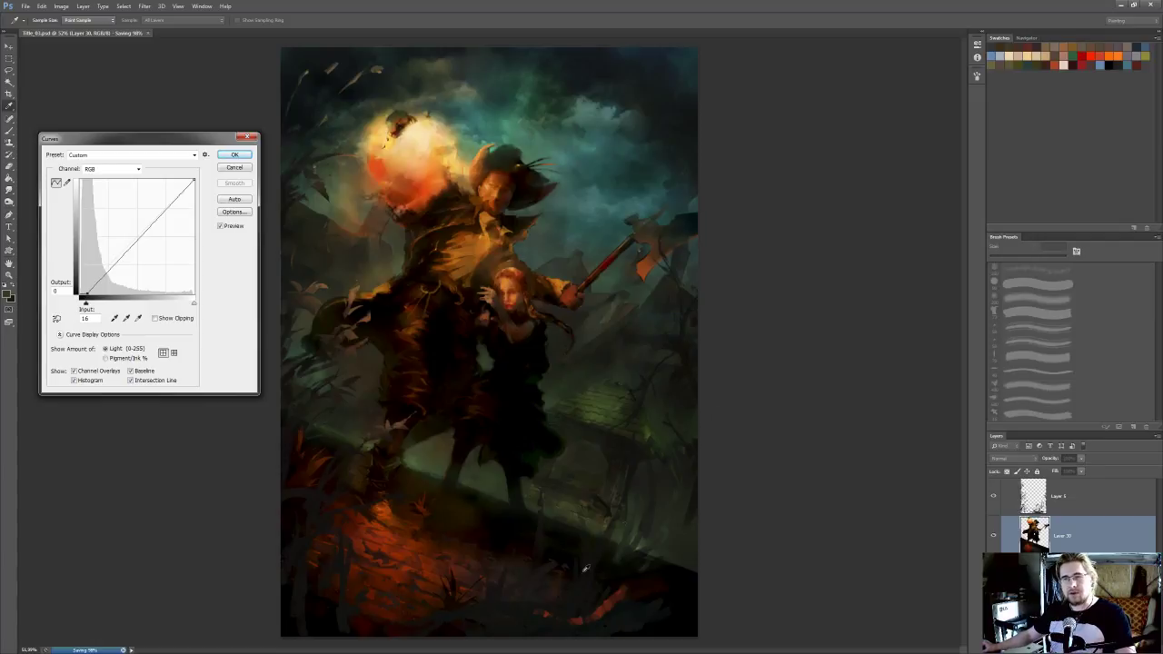
{"action": "left_click", "coordinate": [223, 226]}
{"action": "left_click", "coordinate": [223, 226]}
{"action": "left_click", "coordinate": [224, 226]}
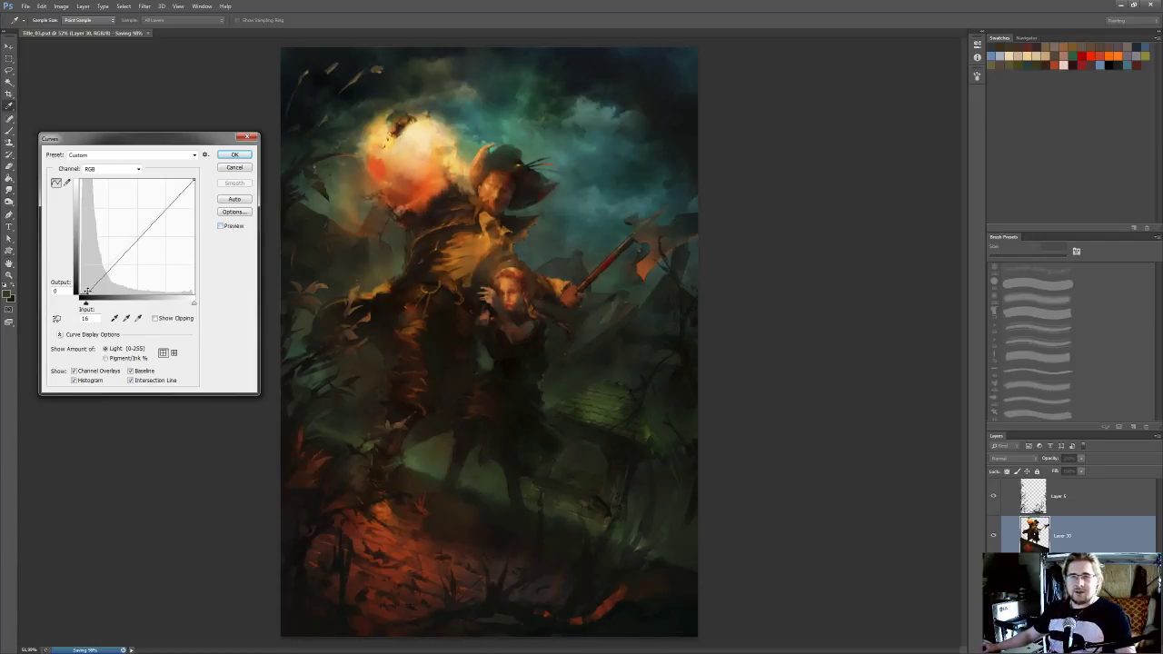
Try a gentler black point at input 7, output 1, compare it with the original, and discard the Curves adjustment
{"action": "left_click_drag", "start_coordinate": [86, 292], "coordinate": [80, 295]}
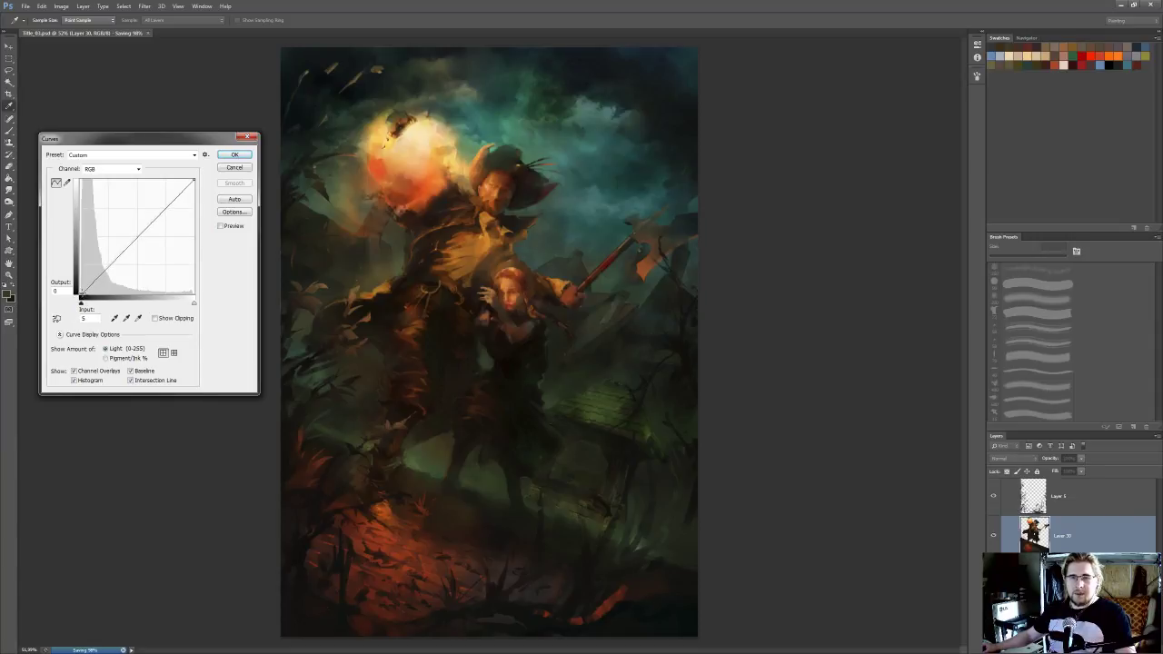
{"action": "left_click", "coordinate": [236, 228]}
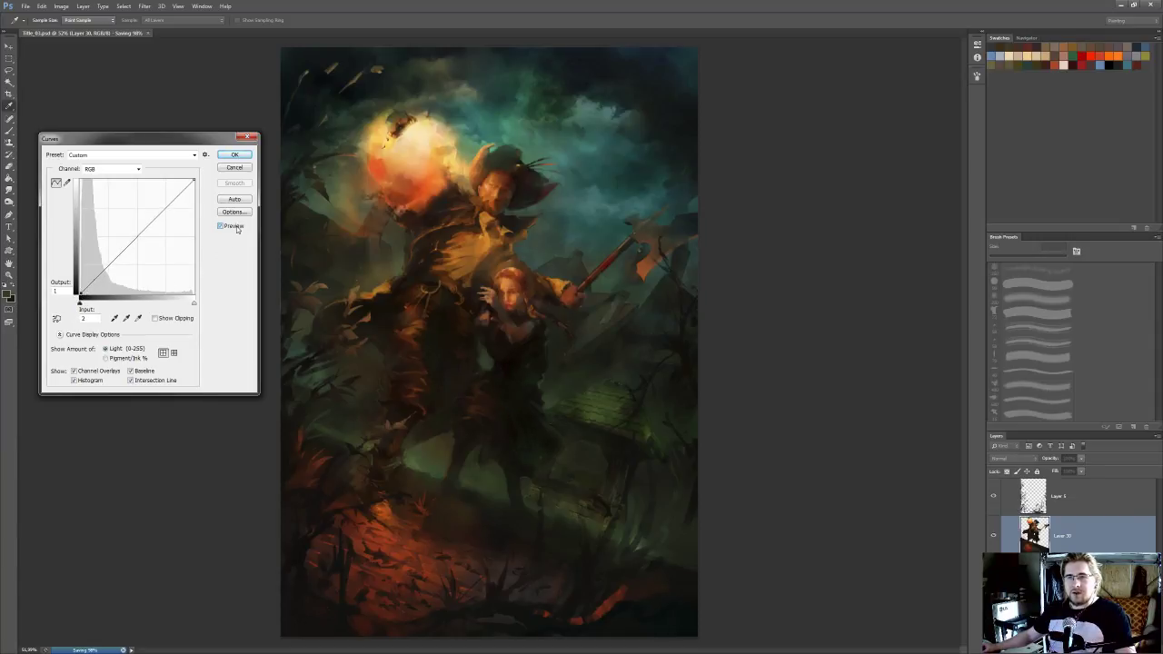
{"action": "left_click_drag", "start_coordinate": [83, 292], "coordinate": [84, 292]}
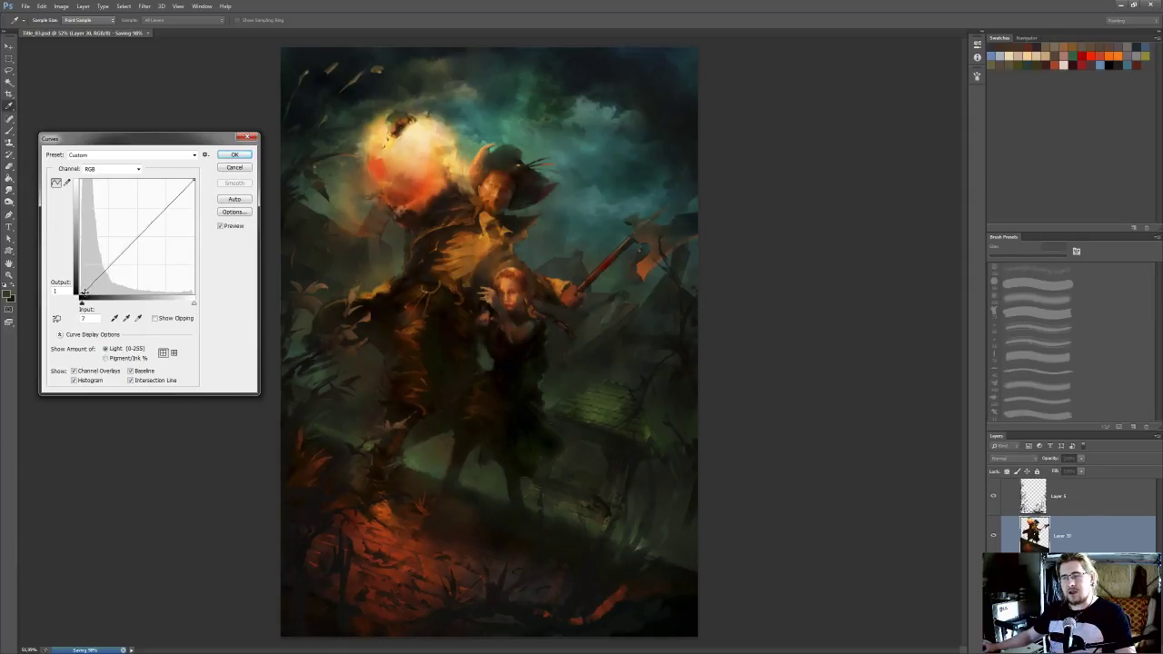
{"action": "left_click", "coordinate": [233, 228]}
{"action": "left_click", "coordinate": [233, 228]}
{"action": "left_click", "coordinate": [234, 228]}
{"action": "left_click", "coordinate": [234, 228]}
{"action": "left_click", "coordinate": [234, 229]}
{"action": "left_click", "coordinate": [234, 228]}
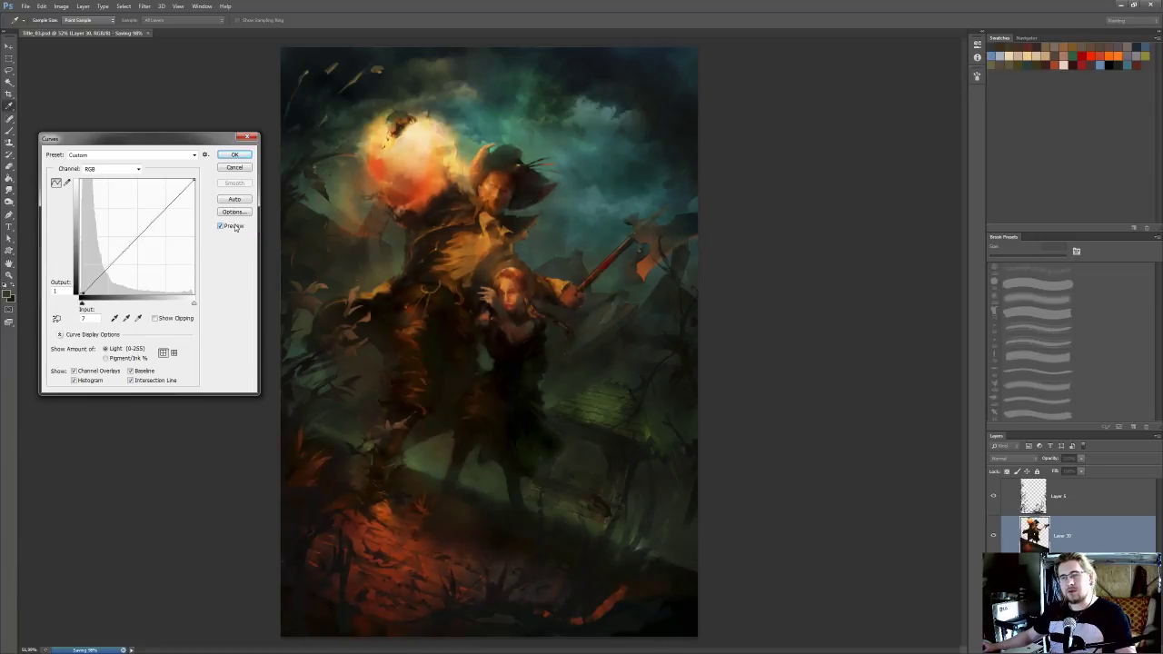
{"action": "left_click", "coordinate": [234, 228]}
{"action": "left_click", "coordinate": [235, 227]}
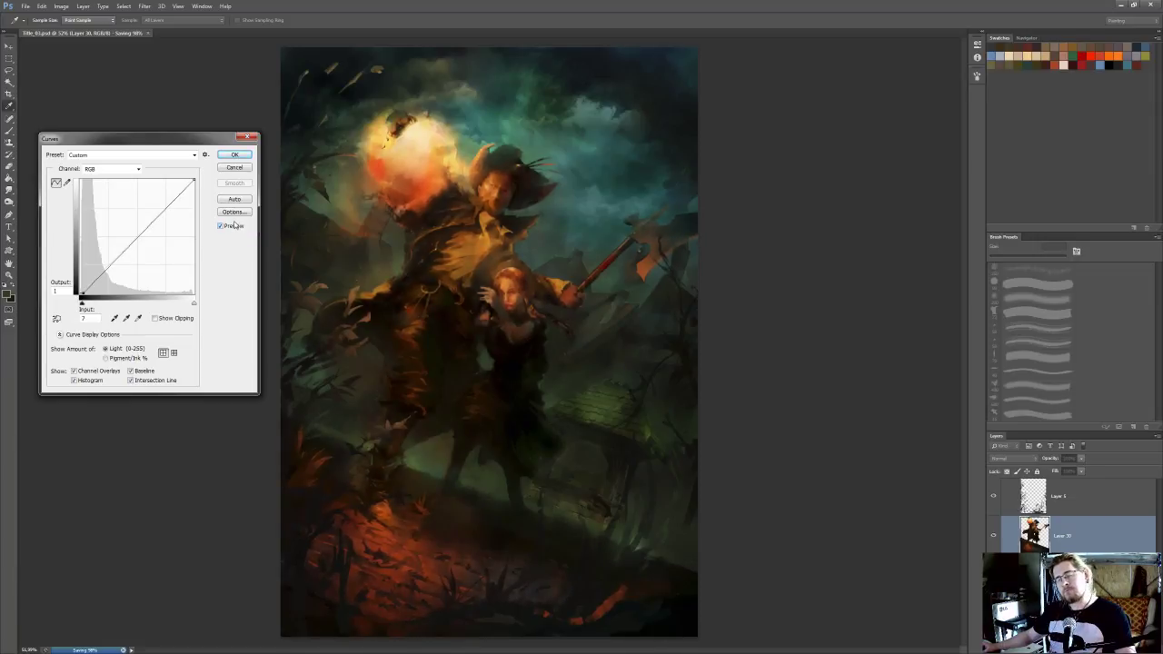
{"action": "left_click", "coordinate": [233, 226]}
{"action": "left_click", "coordinate": [234, 226]}
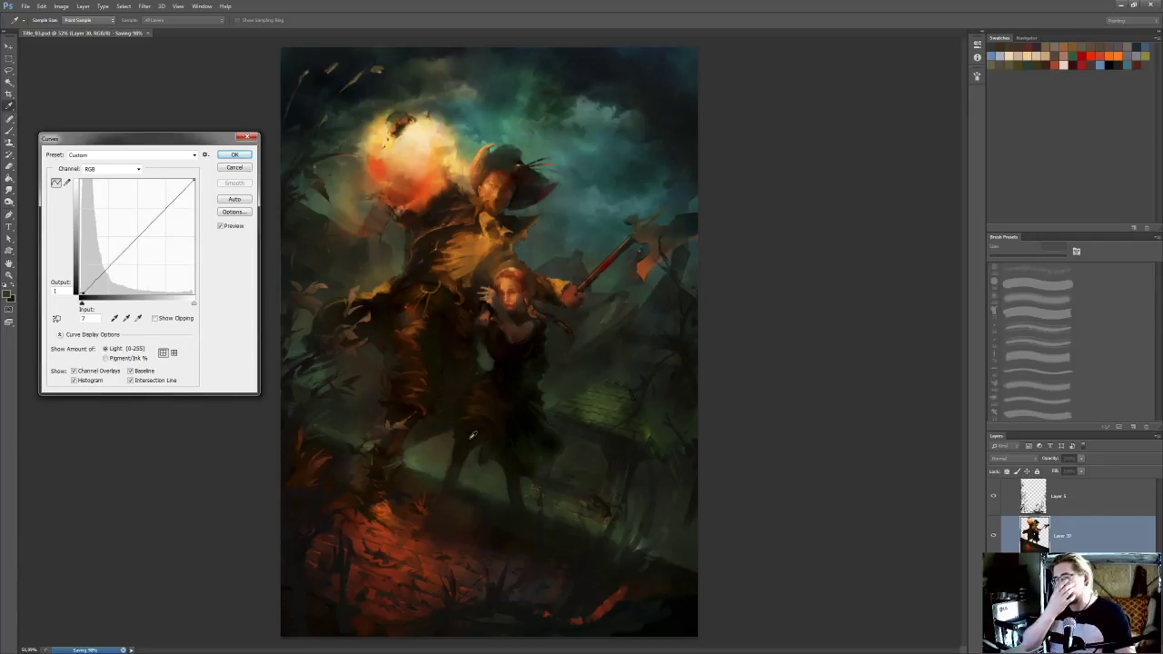
{"action": "left_click", "coordinate": [234, 168]}
Darken the area around the woman's skirt using an enlarged Burn tool set to Shadows, and check the whole painting
{"action": "key", "text": "o"}
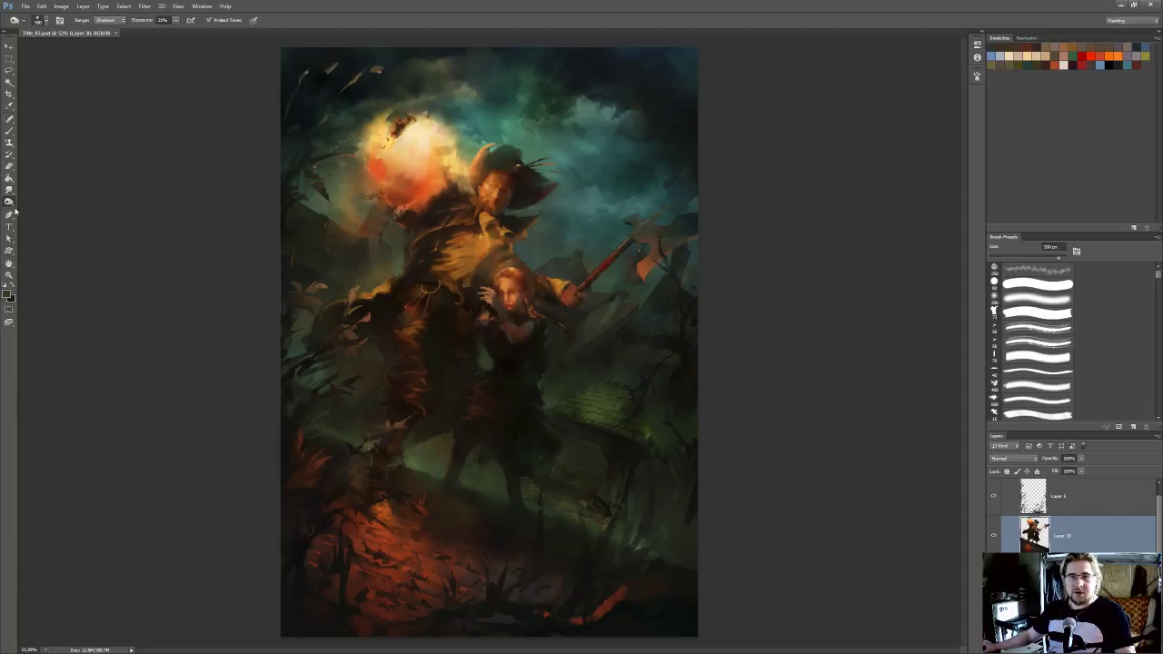
{"action": "left_click", "coordinate": [10, 203]}
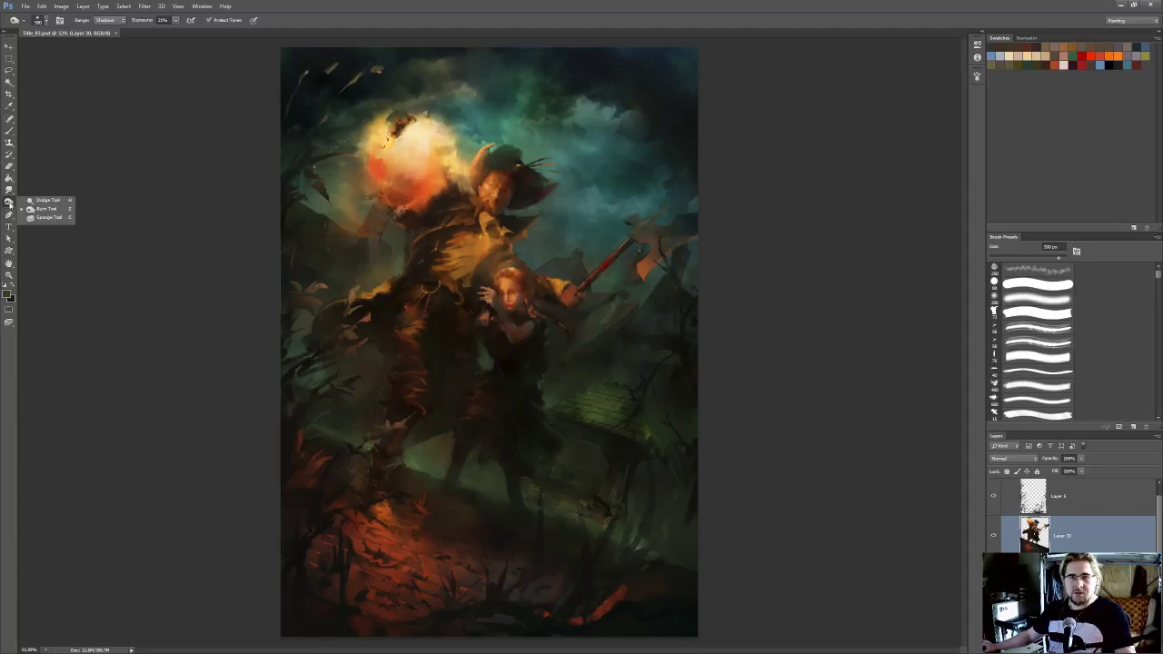
{"action": "left_click", "coordinate": [41, 208]}
{"action": "left_click", "coordinate": [484, 390]}
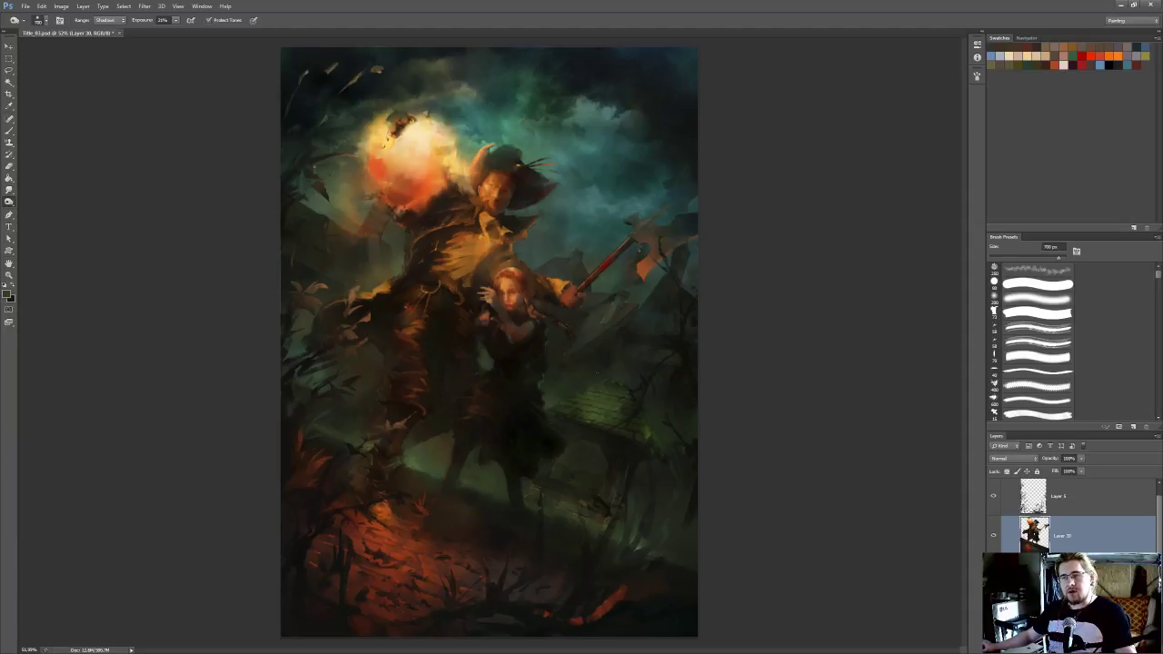
{"action": "scroll", "coordinate": [639, 380], "scroll_direction": "down", "scroll_amount": 1}
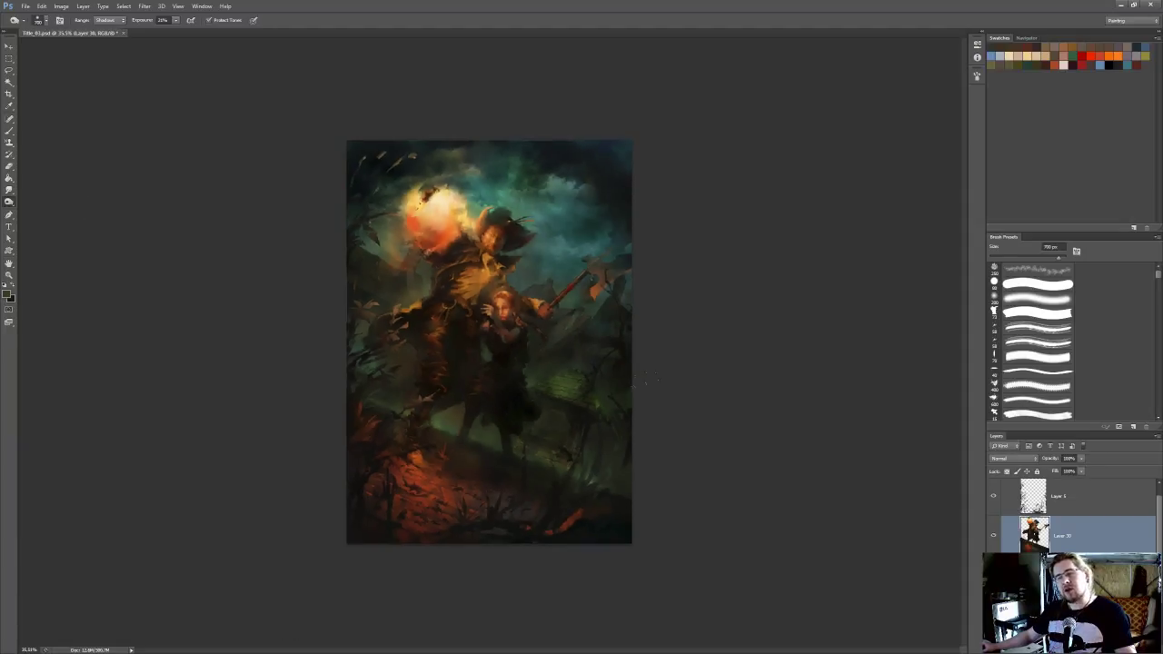
{"action": "scroll", "coordinate": [783, 434], "scroll_direction": "up", "scroll_amount": 5}
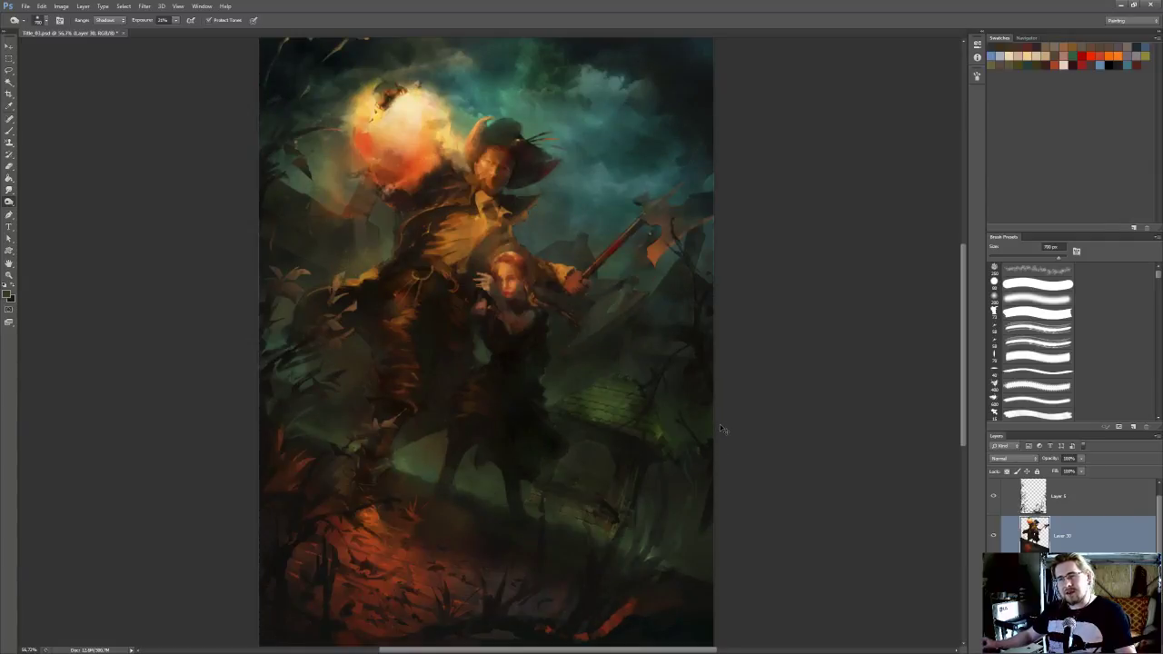
{"action": "left_click_drag", "start_coordinate": [668, 407], "coordinate": [715, 402]}
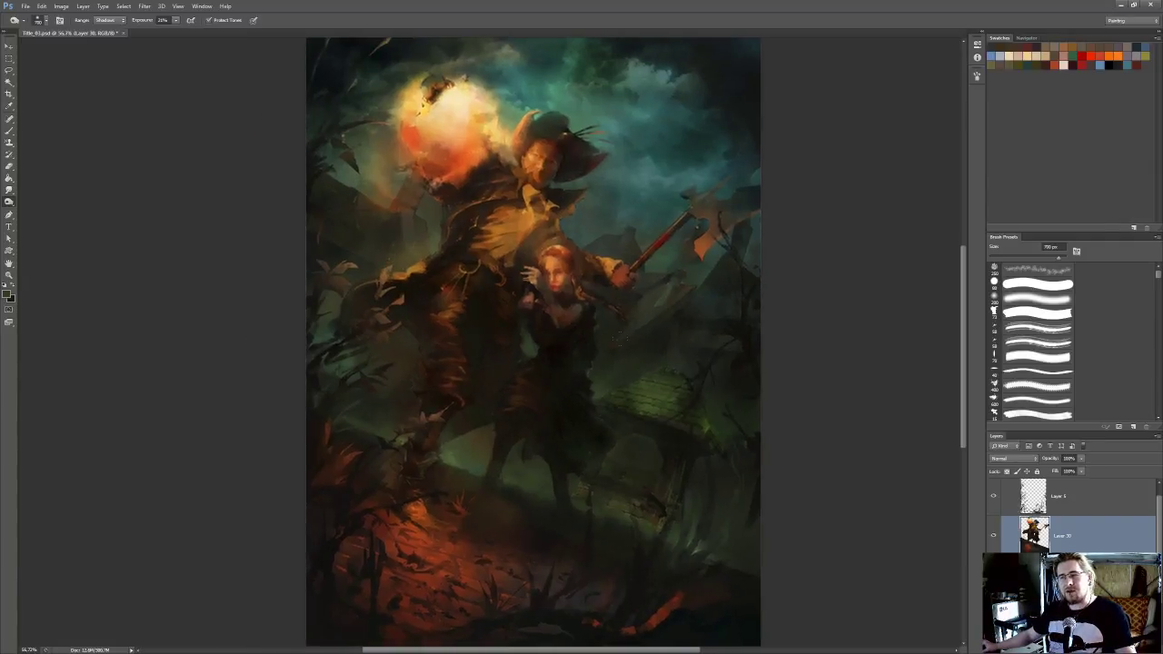
Duplicate Layer 30 under the suggested name and review the whole painting
{"action": "right_click", "coordinate": [1030, 534]}
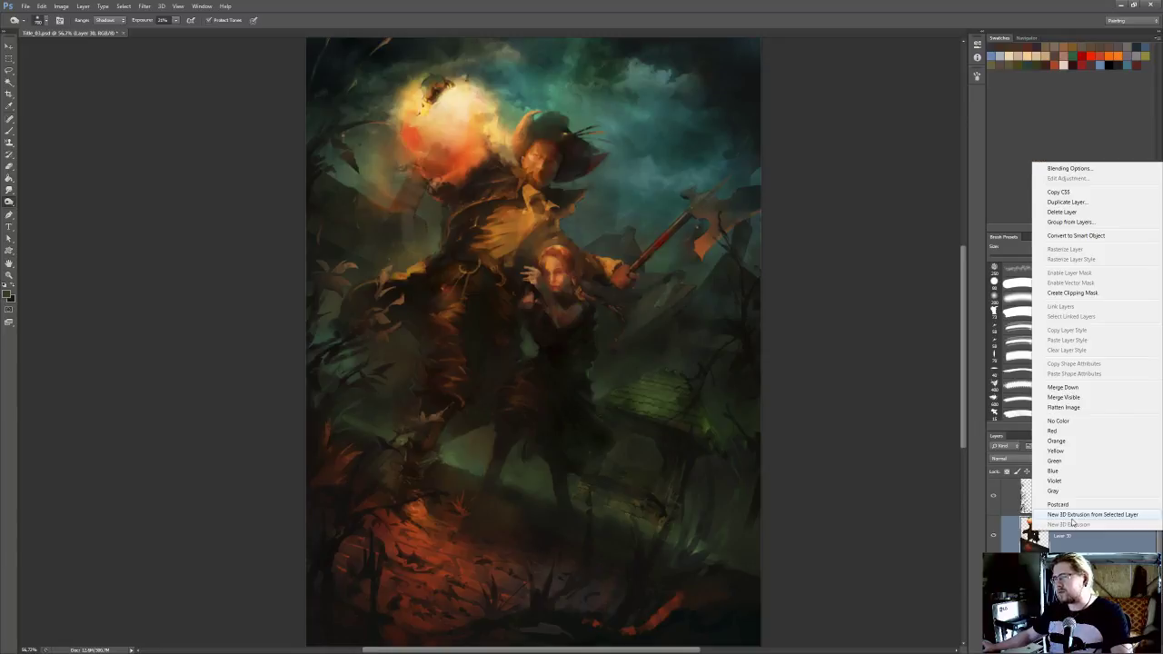
{"action": "left_click", "coordinate": [1083, 207]}
{"action": "key", "text": "Return"}
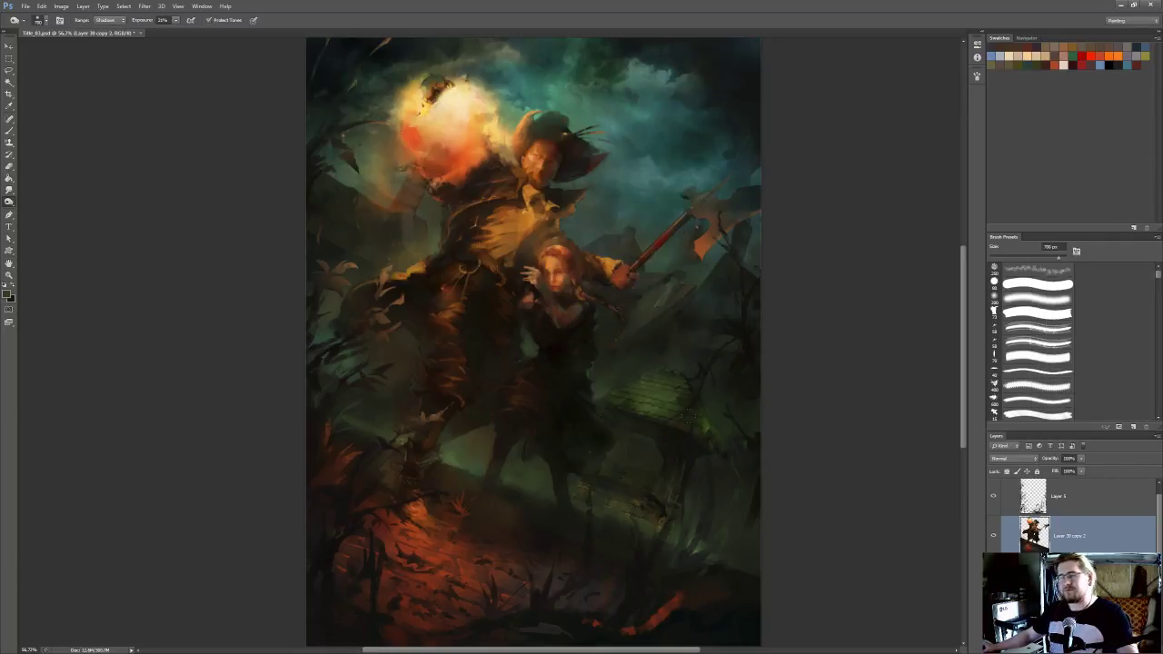
{"action": "left_click_drag", "start_coordinate": [566, 386], "coordinate": [576, 384]}
{"action": "scroll", "coordinate": [576, 385], "scroll_direction": "down", "scroll_amount": 2}
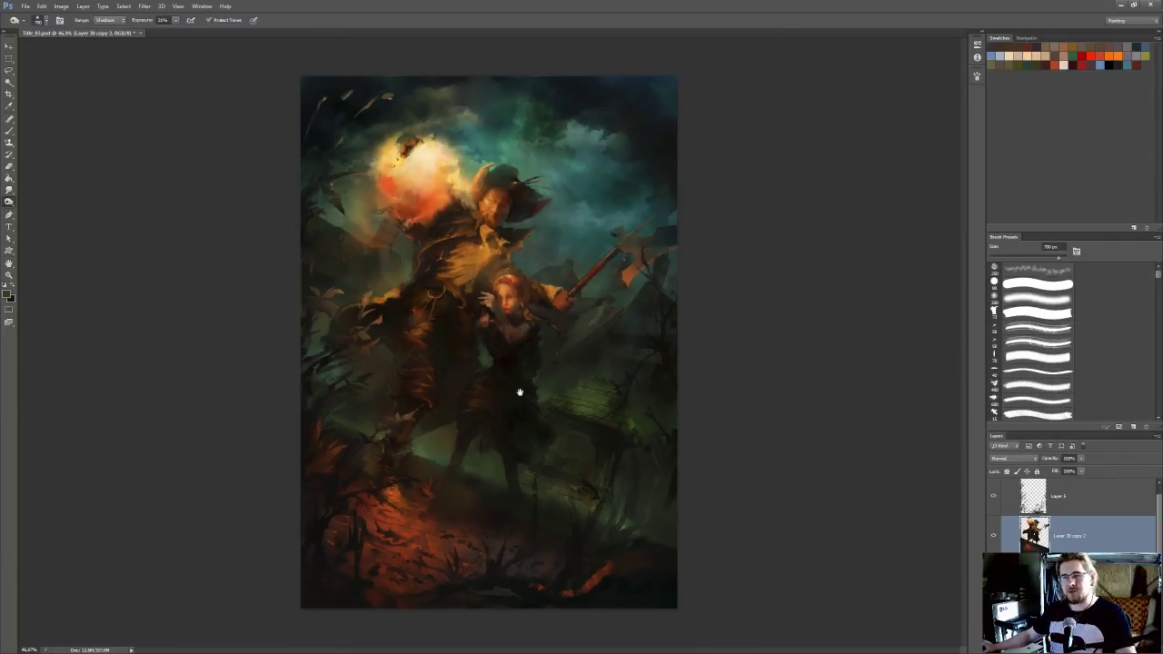
{"action": "scroll", "coordinate": [512, 392], "scroll_direction": "up", "scroll_amount": 1}
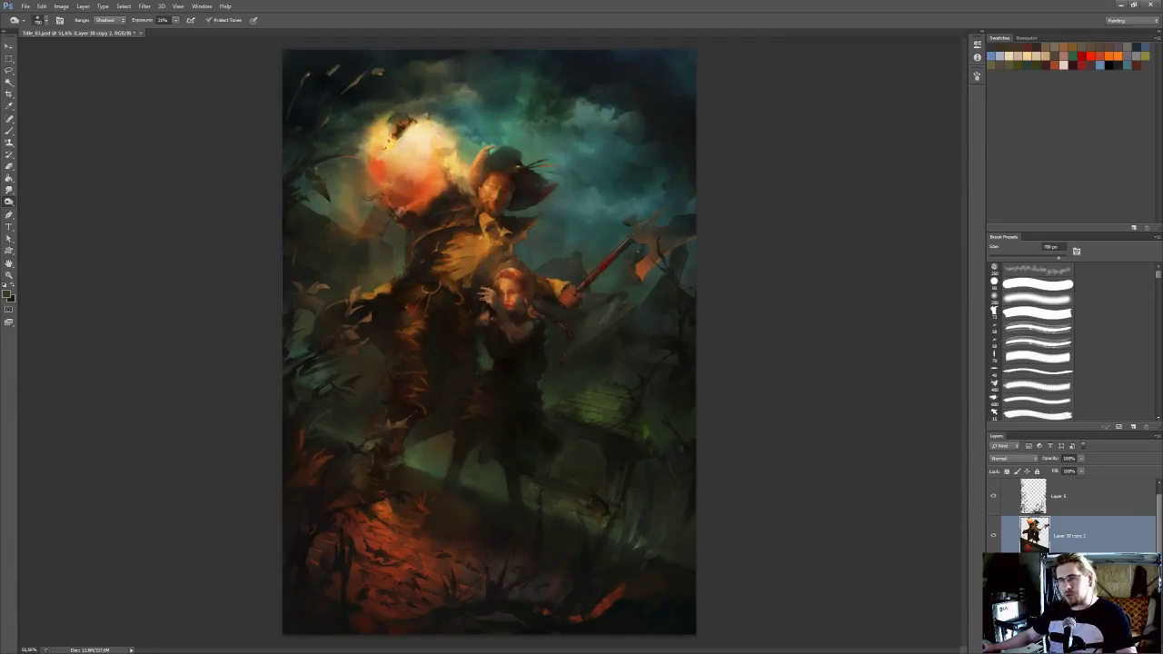
Apply a Curves adjustment to the duplicated layer, moving the RGB black point to input 8, output 1
{"action": "left_click", "coordinate": [61, 7]}
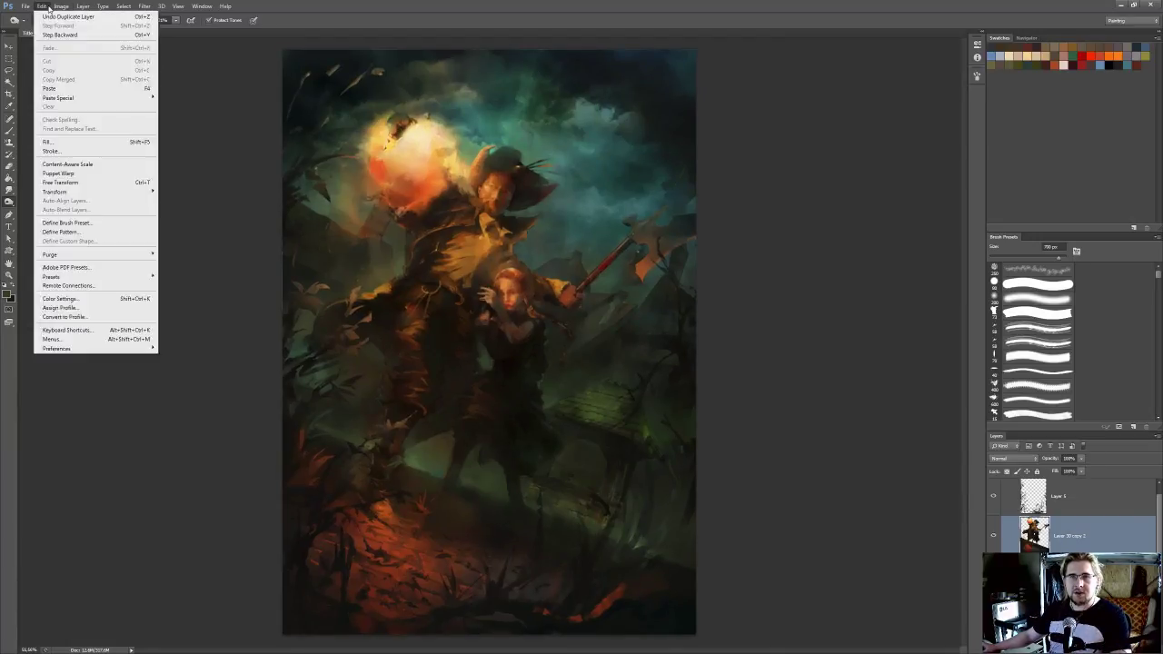
{"action": "mouse_move", "coordinate": [76, 30]}
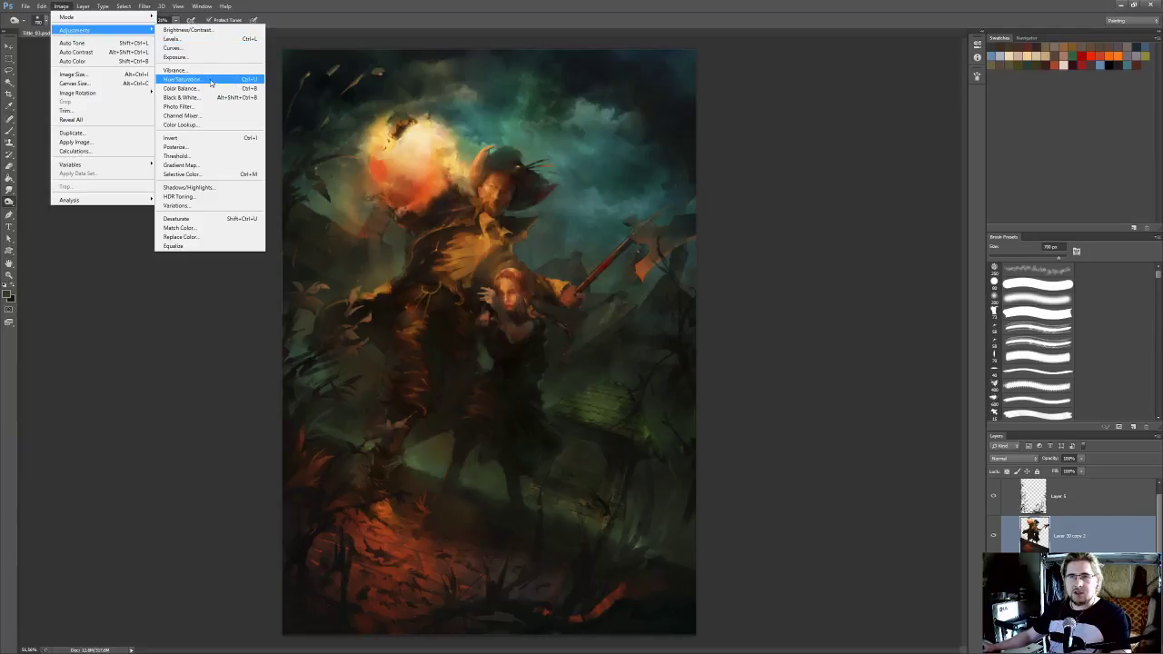
{"action": "left_click", "coordinate": [209, 48]}
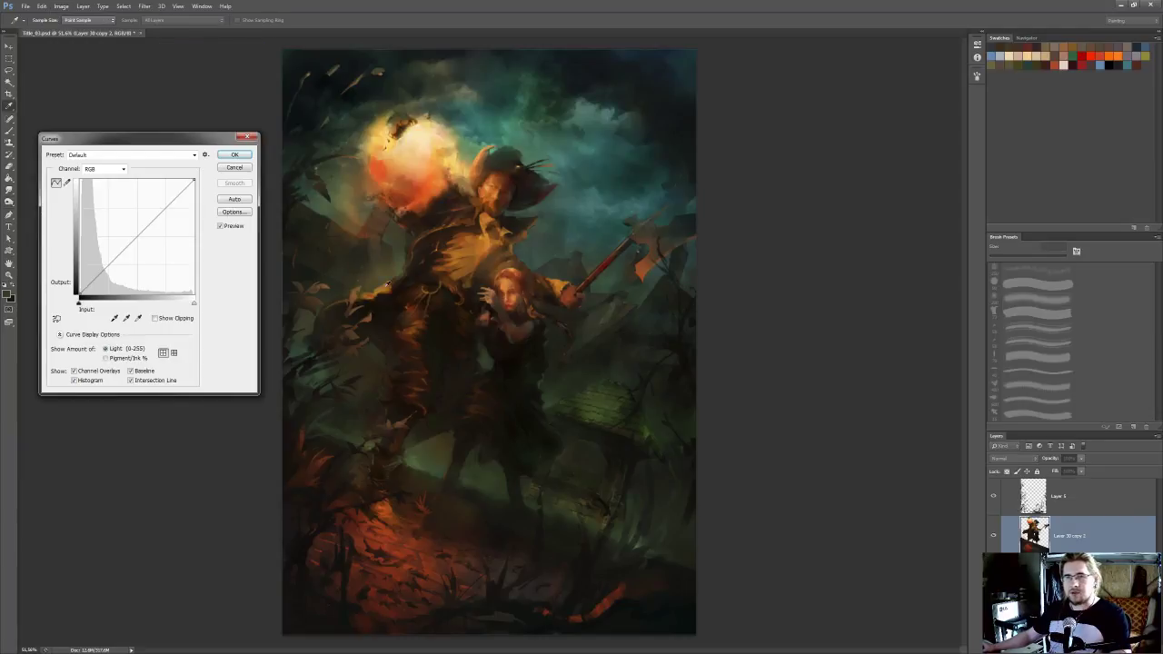
{"action": "left_click_drag", "start_coordinate": [79, 293], "coordinate": [83, 293]}
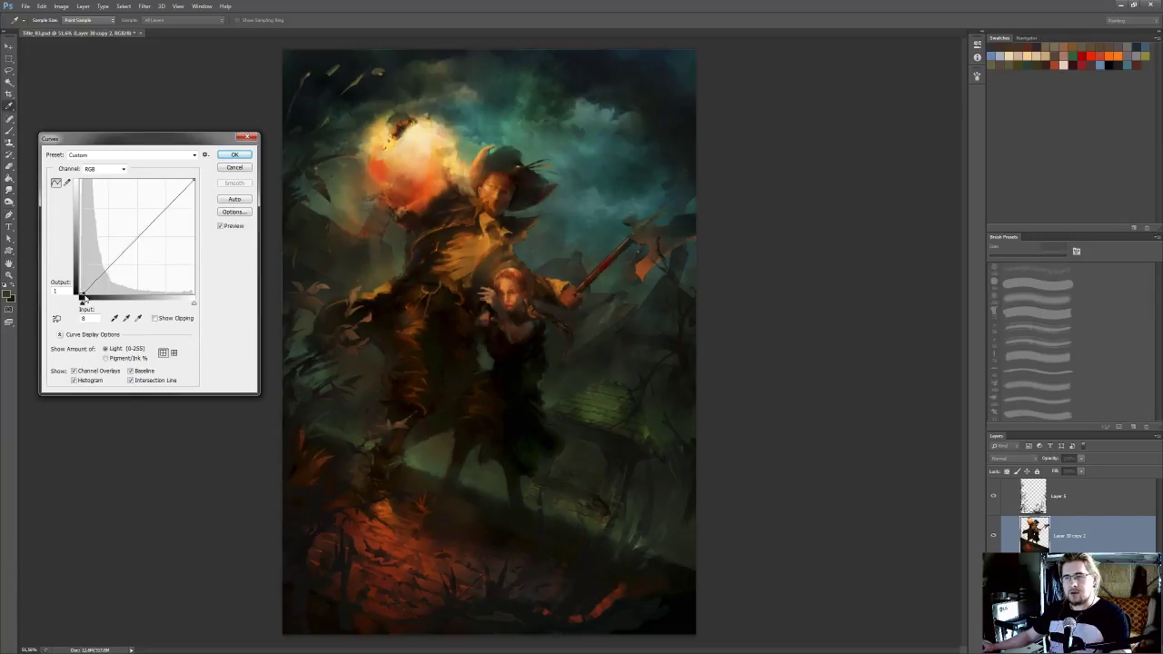
{"action": "left_click", "coordinate": [233, 155]}
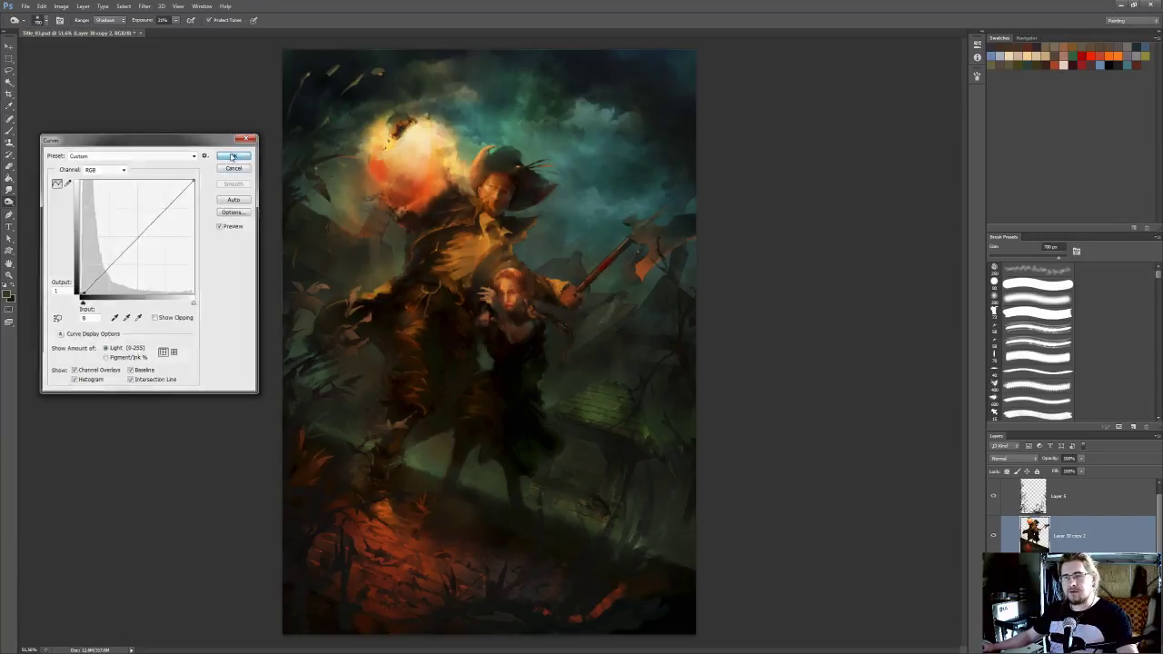
Compare the darkened layer copy with the original and erase its darkening from the outer painting and the woman with a large soft Eraser
{"action": "left_click", "coordinate": [993, 536]}
{"action": "left_click", "coordinate": [993, 536]}
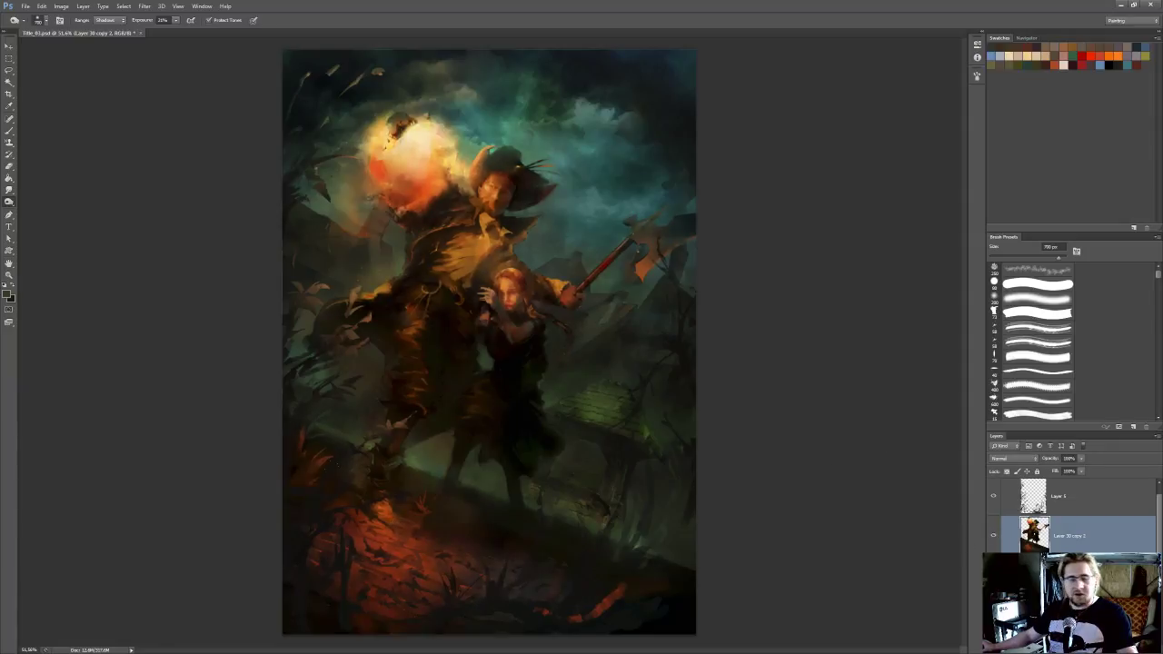
{"action": "key", "text": "b"}
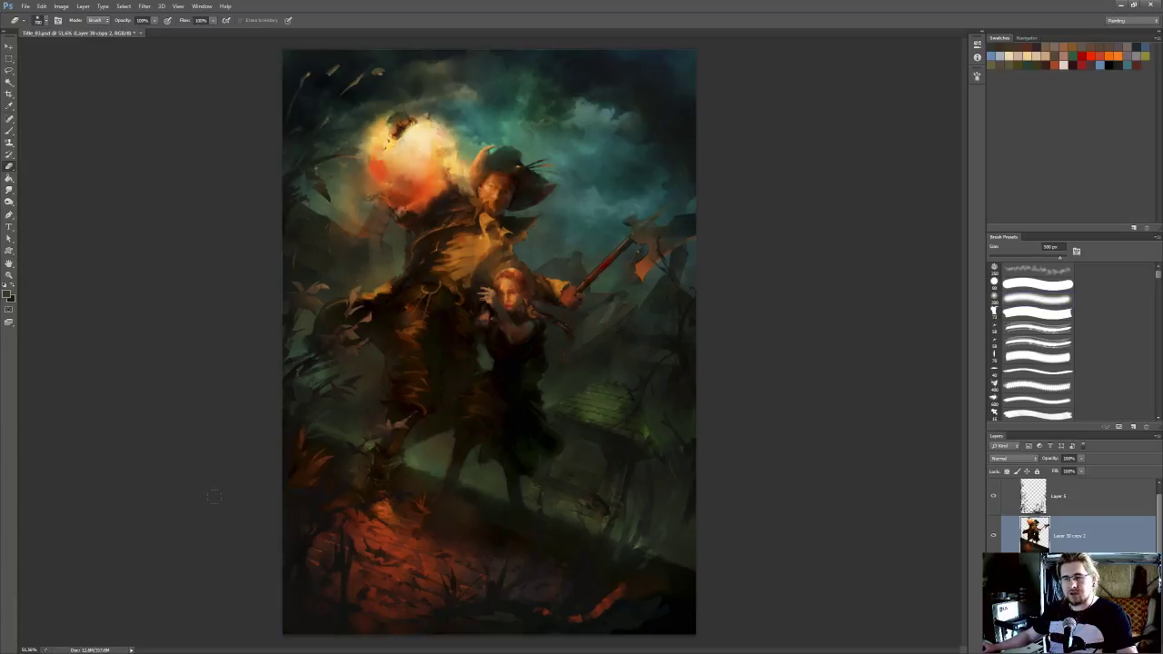
{"action": "key", "text": "bracketright"}
{"action": "key", "text": "bracketright"}
{"action": "key", "text": "bracketright"}
{"action": "key", "text": "bracketright"}
{"action": "key", "text": "bracketright"}
{"action": "left_click_drag", "start_coordinate": [636, 581], "coordinate": [581, 536]}
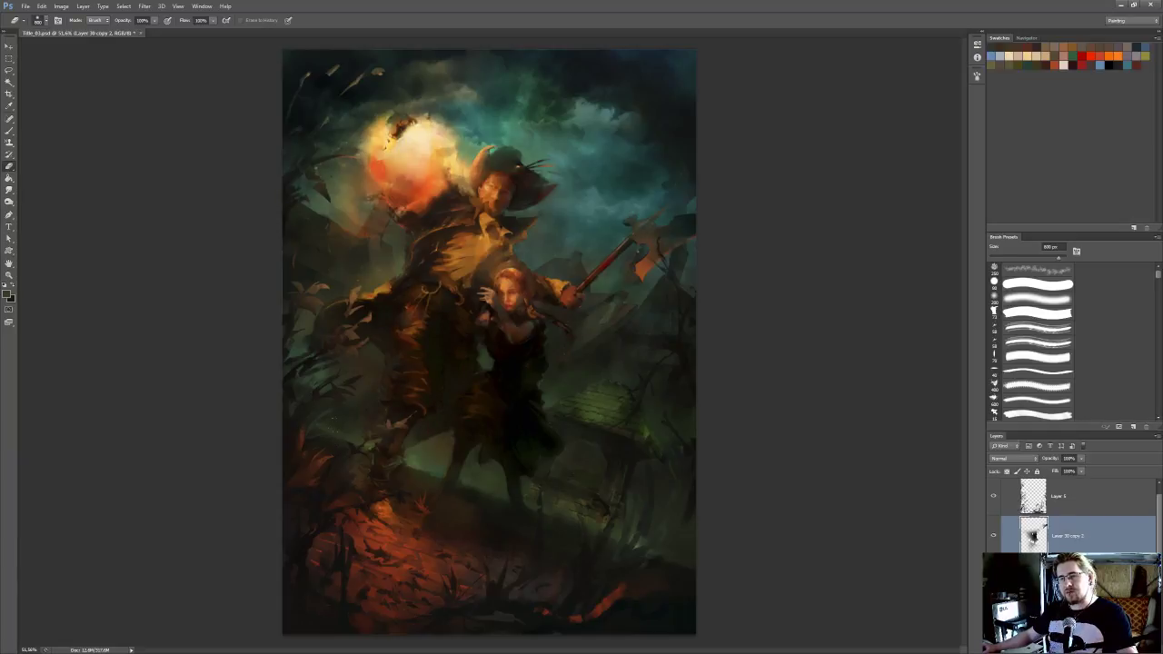
{"action": "left_click_drag", "start_coordinate": [500, 351], "coordinate": [497, 378]}
{"action": "key", "text": "["}
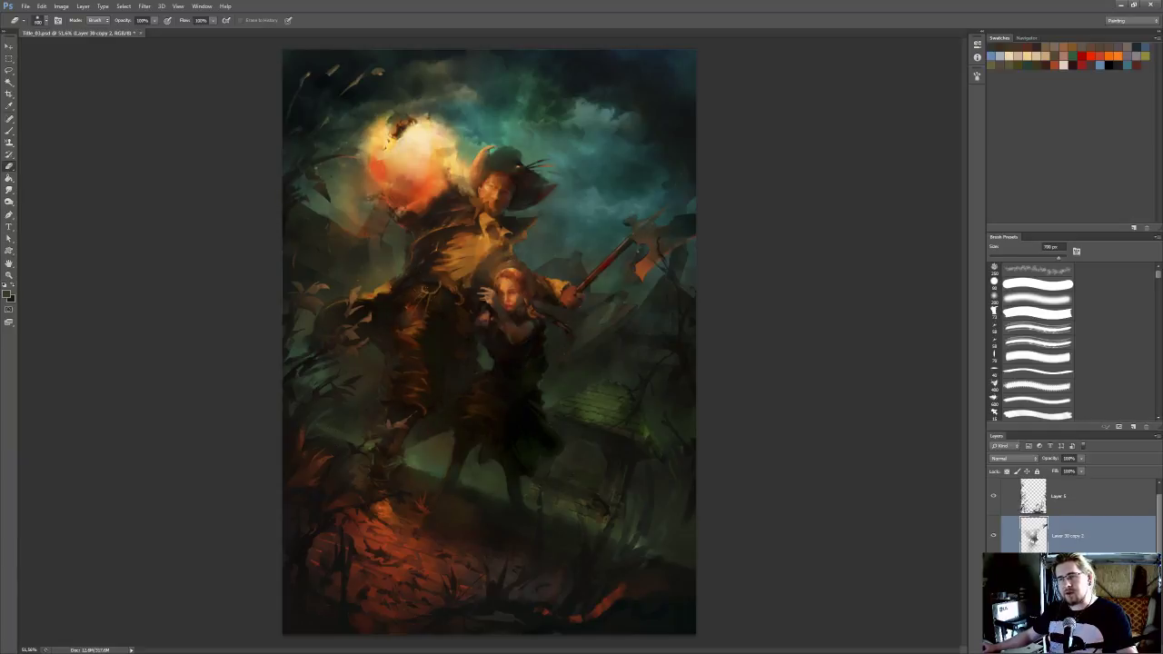
Compare the painting with the partly erased layer copy hidden and shown, and examine the two figures more closely
{"action": "left_click", "coordinate": [994, 538]}
{"action": "left_click", "coordinate": [993, 538]}
{"action": "left_click", "coordinate": [993, 538]}
{"action": "left_click", "coordinate": [994, 539]}
{"action": "left_click", "coordinate": [993, 538]}
{"action": "left_click", "coordinate": [993, 538]}
{"action": "left_click", "coordinate": [994, 538]}
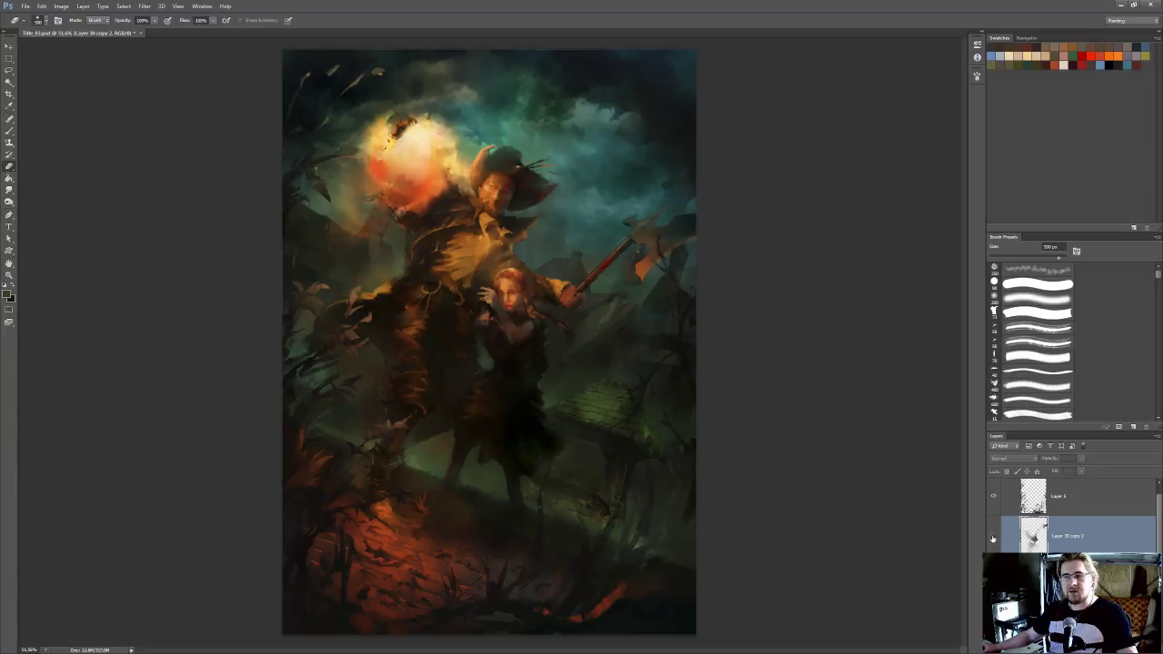
{"action": "left_click", "coordinate": [994, 540]}
{"action": "scroll", "coordinate": [568, 451], "scroll_direction": "up", "scroll_amount": 2}
{"action": "mouse_move", "coordinate": [578, 452]}
{"action": "left_mouse_down"}
{"action": "mouse_move", "coordinate": [610, 452]}
{"action": "mouse_move", "coordinate": [657, 479]}
{"action": "left_mouse_up"}
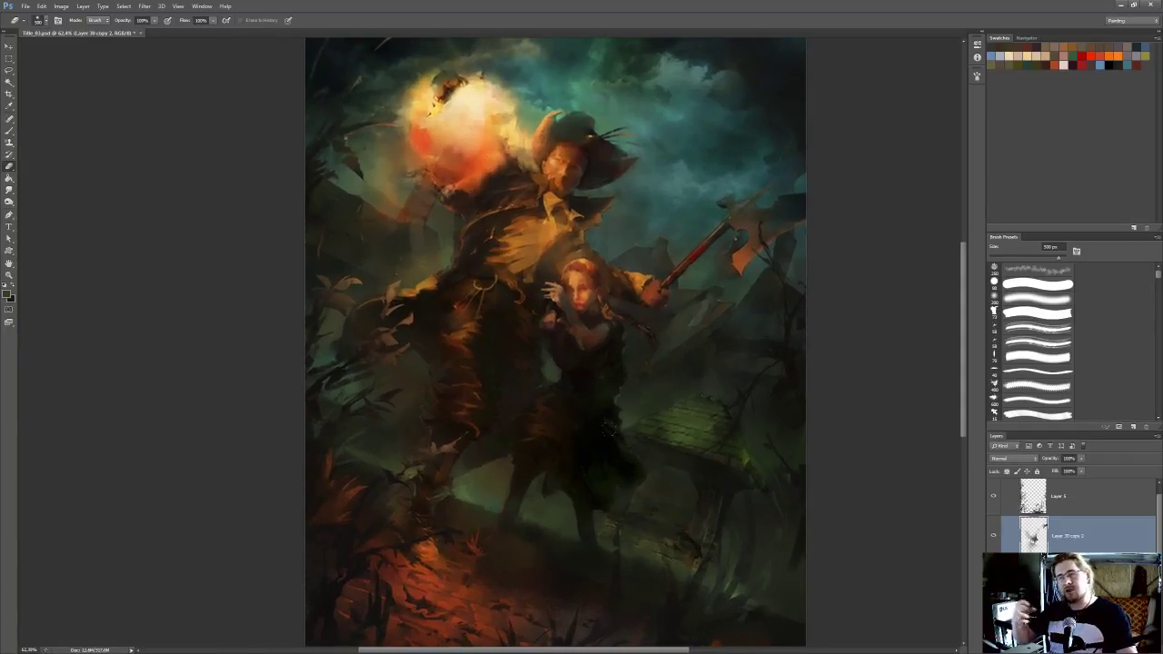
{"action": "scroll", "coordinate": [657, 479], "scroll_direction": "down", "scroll_amount": 2}
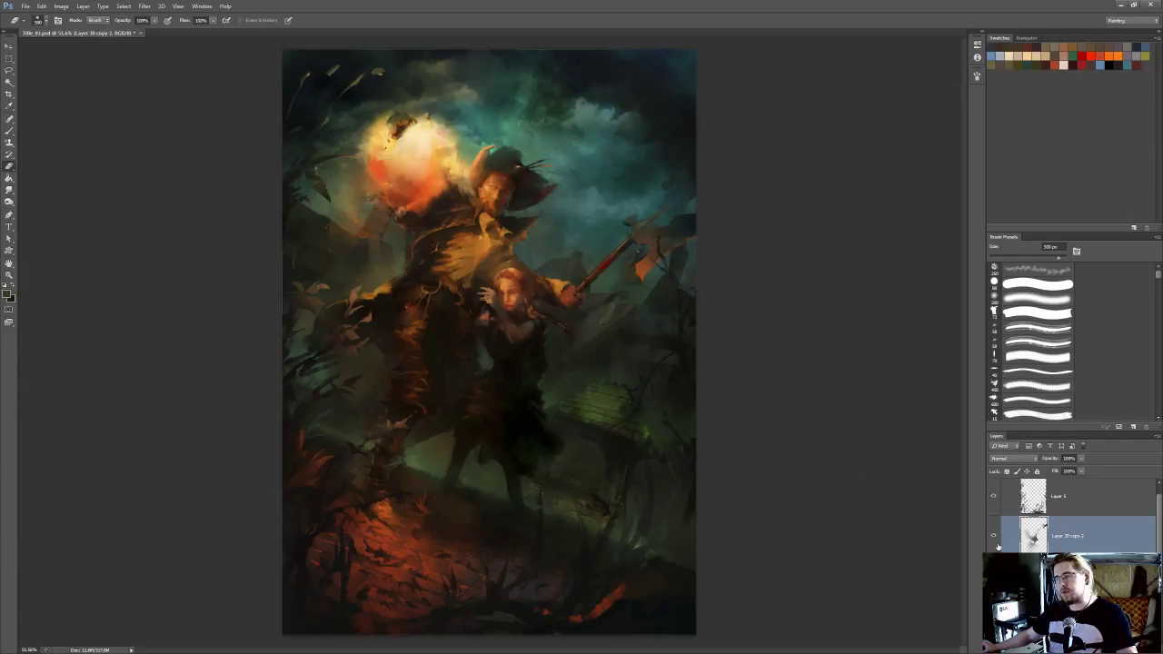
Merge the darkened layer copy down into Layer 30 and save the painting
{"action": "key", "text": "ctrl+e"}
{"action": "key", "text": "ctrl+s"}
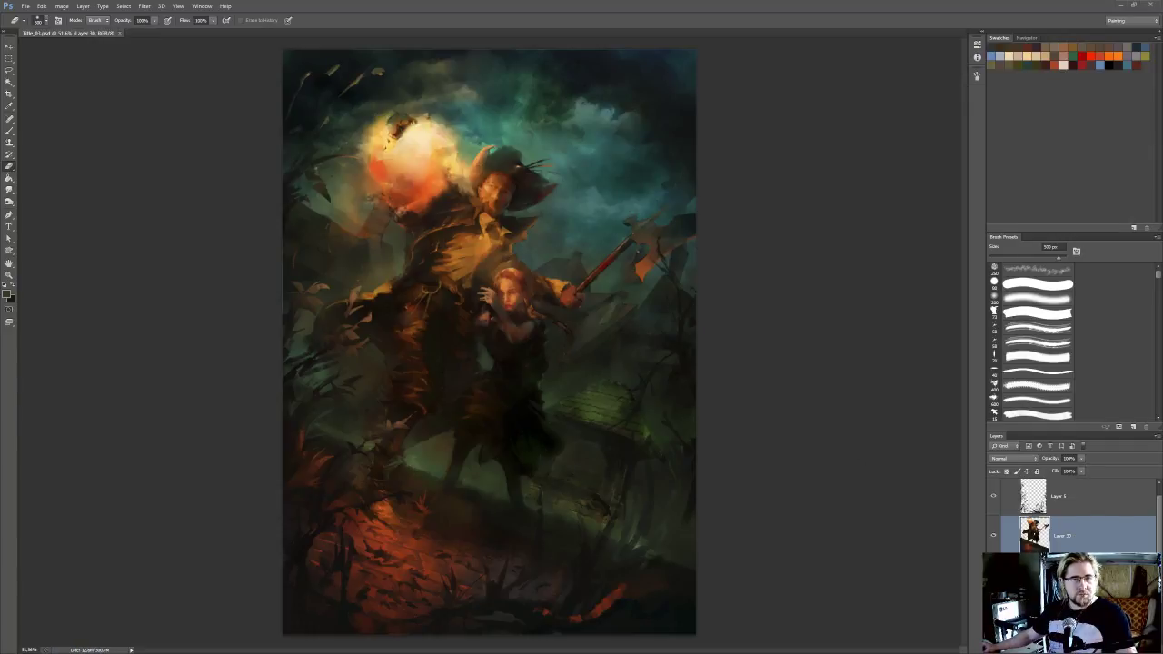
{"action": "scroll", "coordinate": [499, 243], "scroll_direction": "down", "scroll_amount": 1}
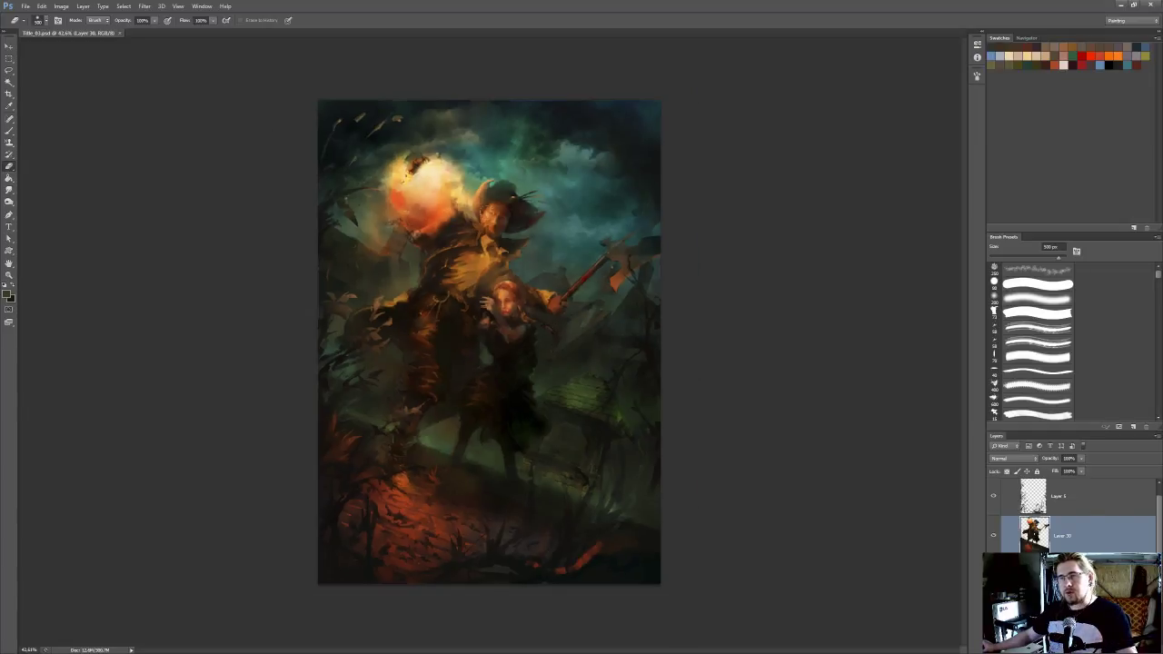
Mirror the painting horizontally to check the composition, save the file, and return the painting to its original orientation
{"action": "key", "text": "ctrl+shift+h"}
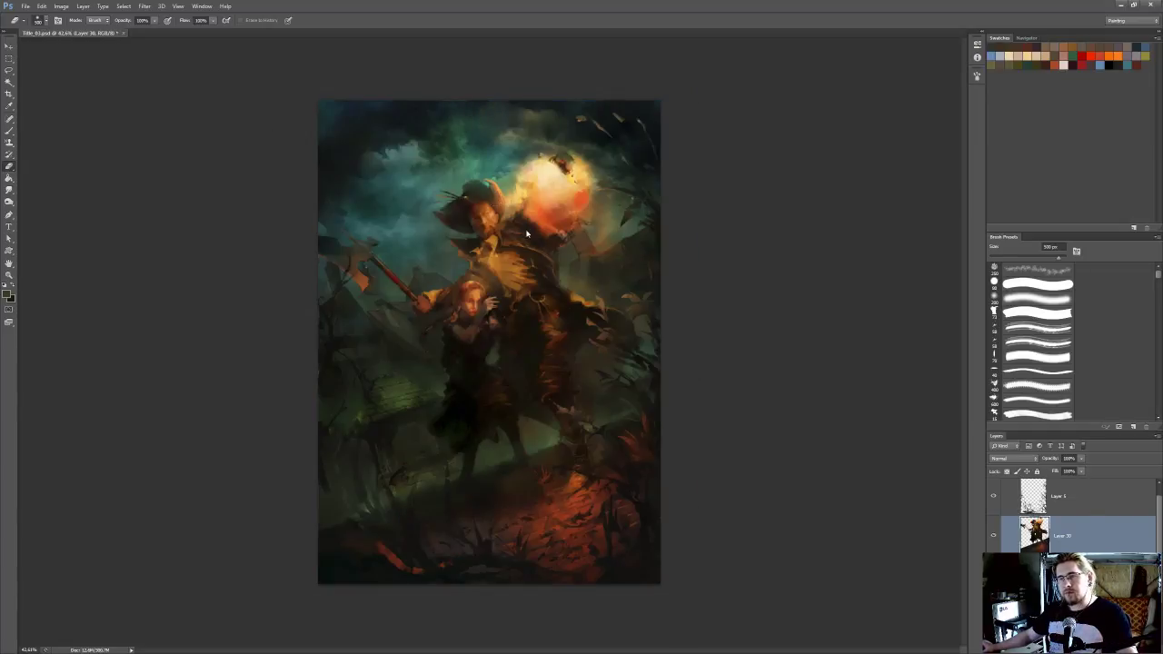
{"action": "scroll", "coordinate": [634, 205], "scroll_direction": "up", "scroll_amount": 1}
{"action": "scroll", "coordinate": [700, 227], "scroll_direction": "down", "scroll_amount": 2}
{"action": "key", "text": "ctrl+s"}
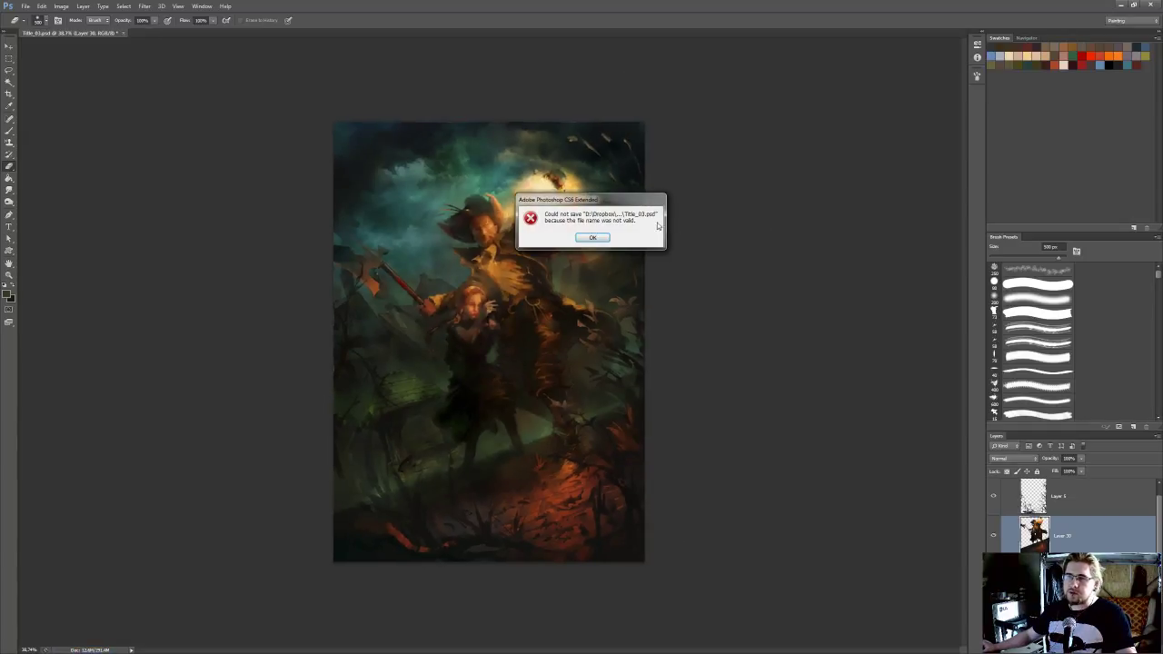
{"action": "left_click", "coordinate": [592, 237]}
{"action": "key", "text": "ctrl+s"}
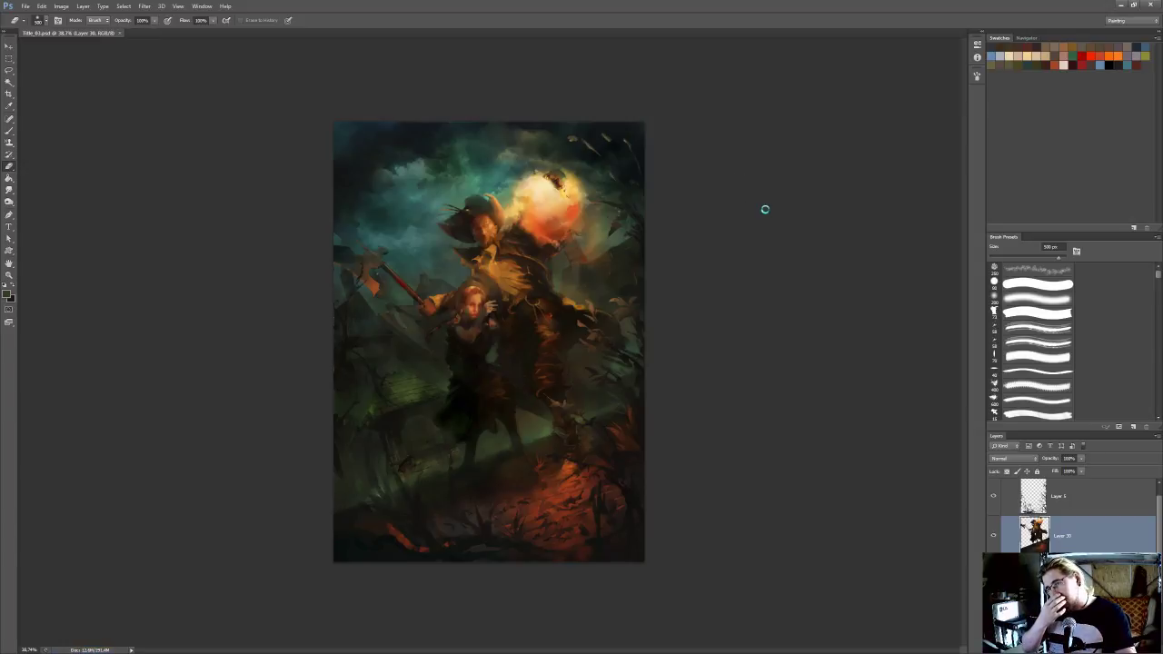
{"action": "key", "text": "ctrl+shift+h"}
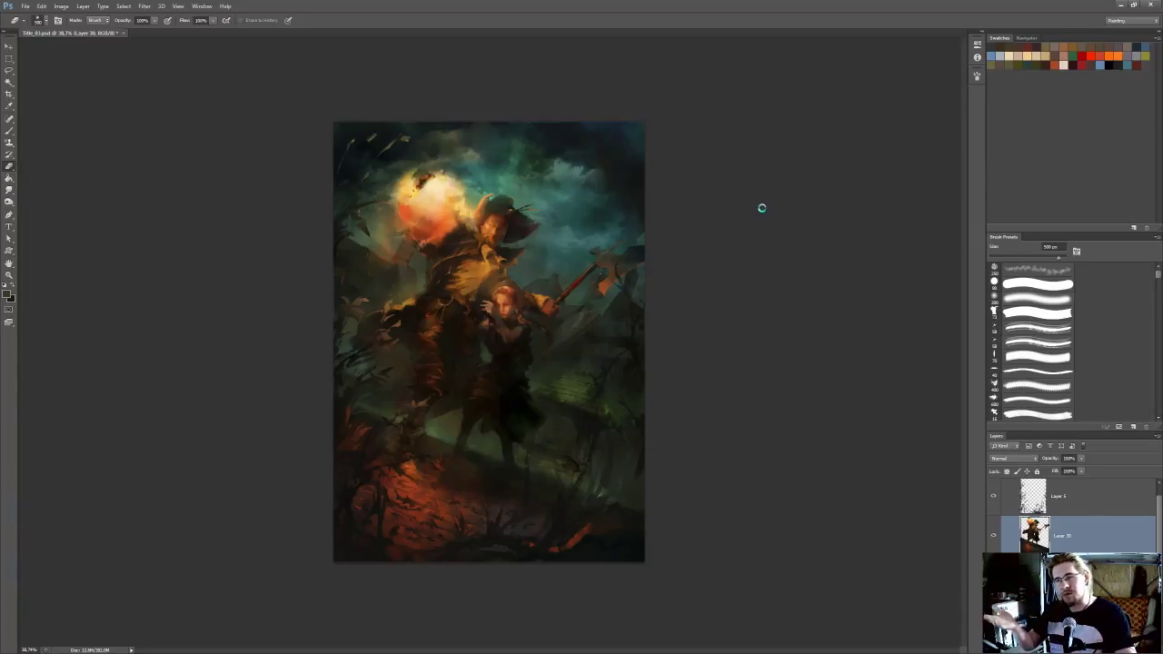
{"action": "key", "text": "ctrl+shift+h"}
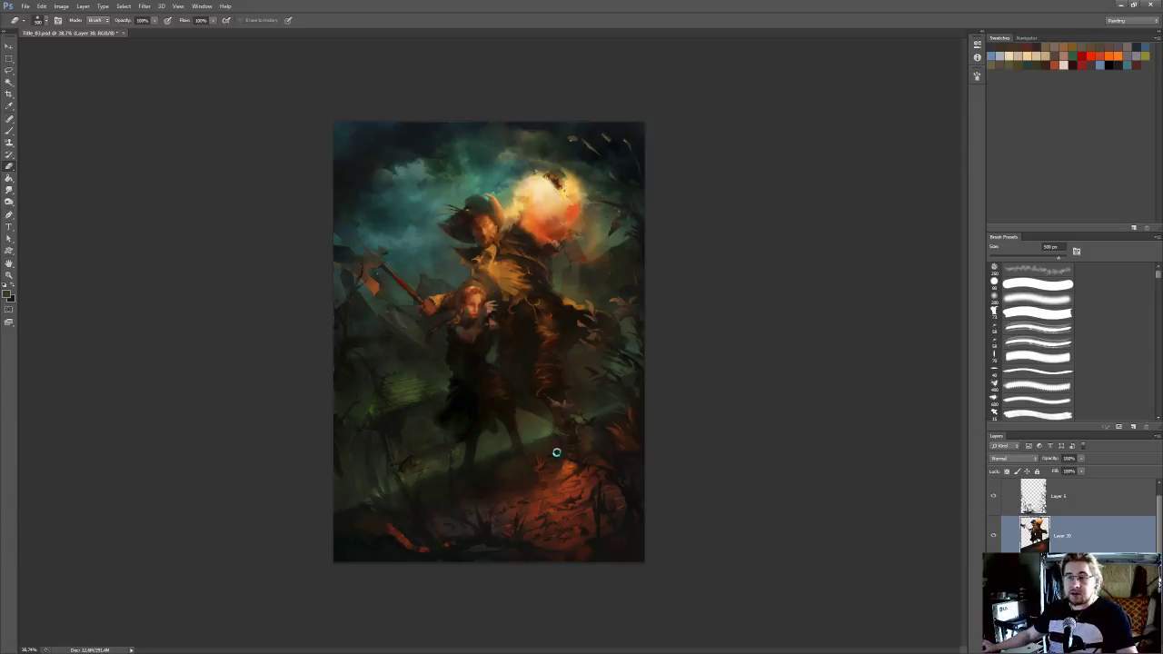
{"action": "key", "text": "F2"}
Erase foliage on Layer 5 around the green glow at the painting's lower right, using the hard round Eraser at 80 px
{"action": "scroll", "coordinate": [573, 451], "scroll_direction": "up", "scroll_amount": 4}
{"action": "mouse_move", "coordinate": [573, 452]}
{"action": "left_mouse_down"}
{"action": "mouse_move", "coordinate": [623, 429]}
{"action": "mouse_move", "coordinate": [688, 434]}
{"action": "left_mouse_up"}
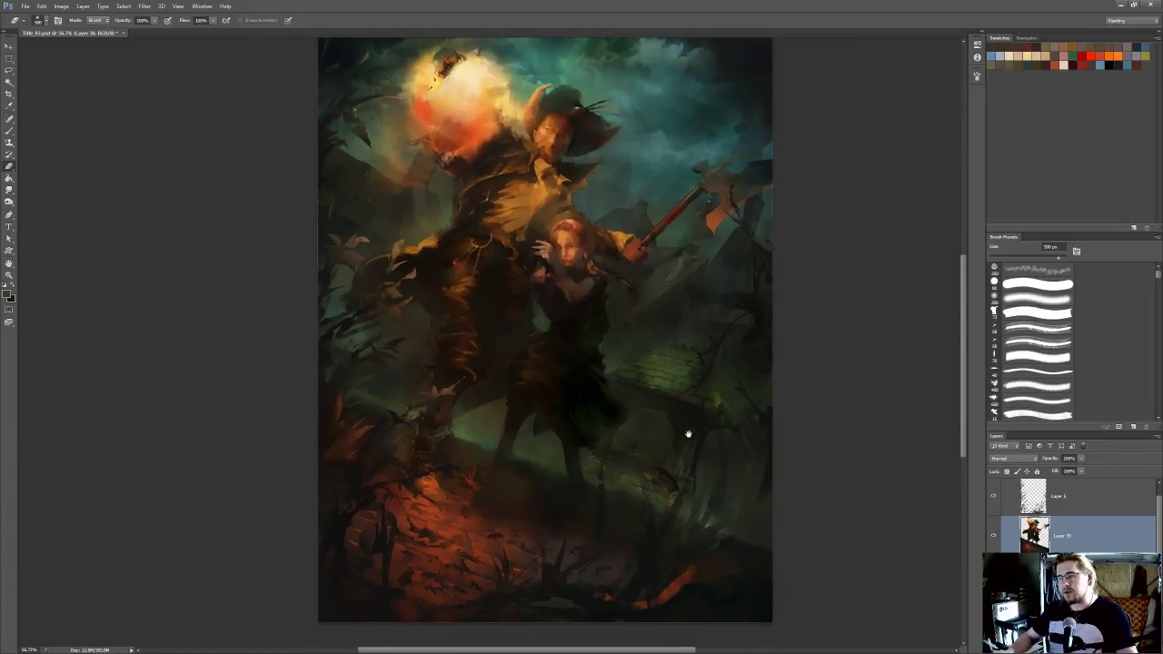
{"action": "left_click", "coordinate": [1019, 498]}
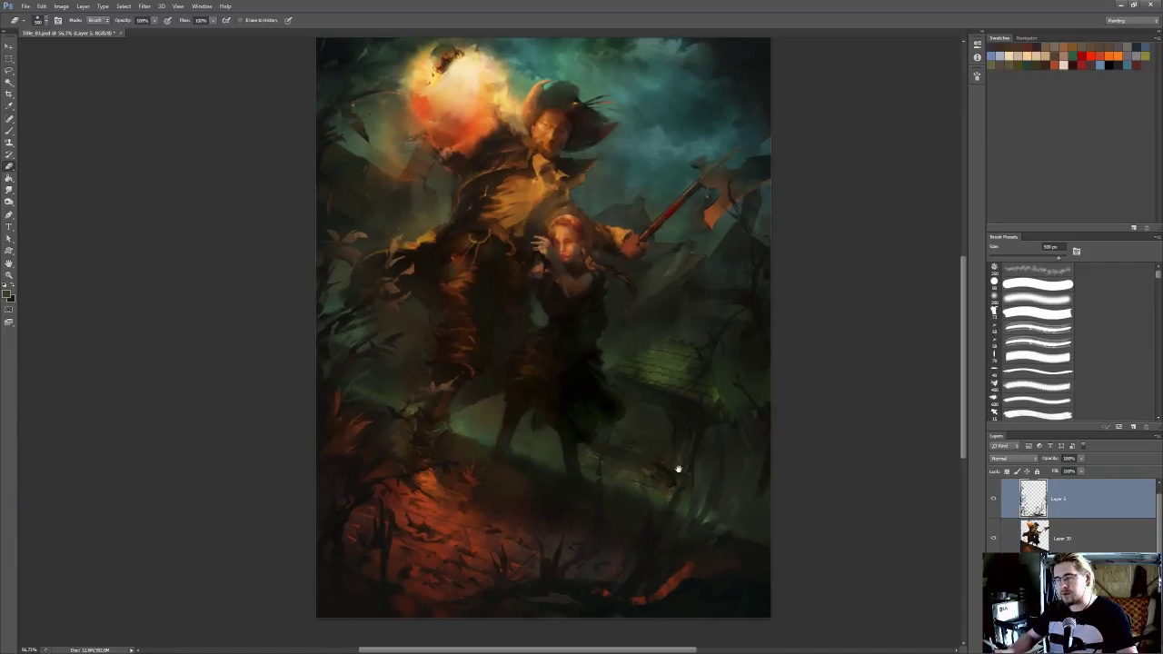
{"action": "left_click", "coordinate": [1036, 284]}
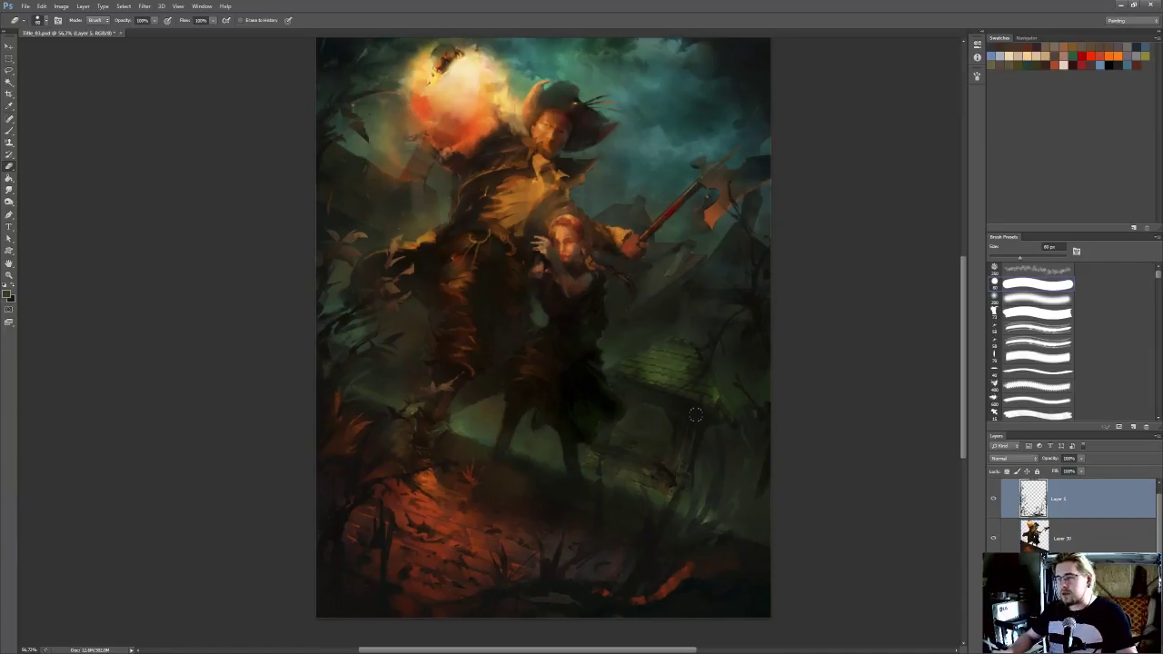
{"action": "mouse_move", "coordinate": [713, 489]}
{"action": "left_mouse_down"}
{"action": "mouse_move", "coordinate": [682, 500]}
{"action": "mouse_move", "coordinate": [691, 471]}
{"action": "mouse_move", "coordinate": [679, 485]}
{"action": "mouse_move", "coordinate": [658, 464]}
{"action": "left_mouse_up"}
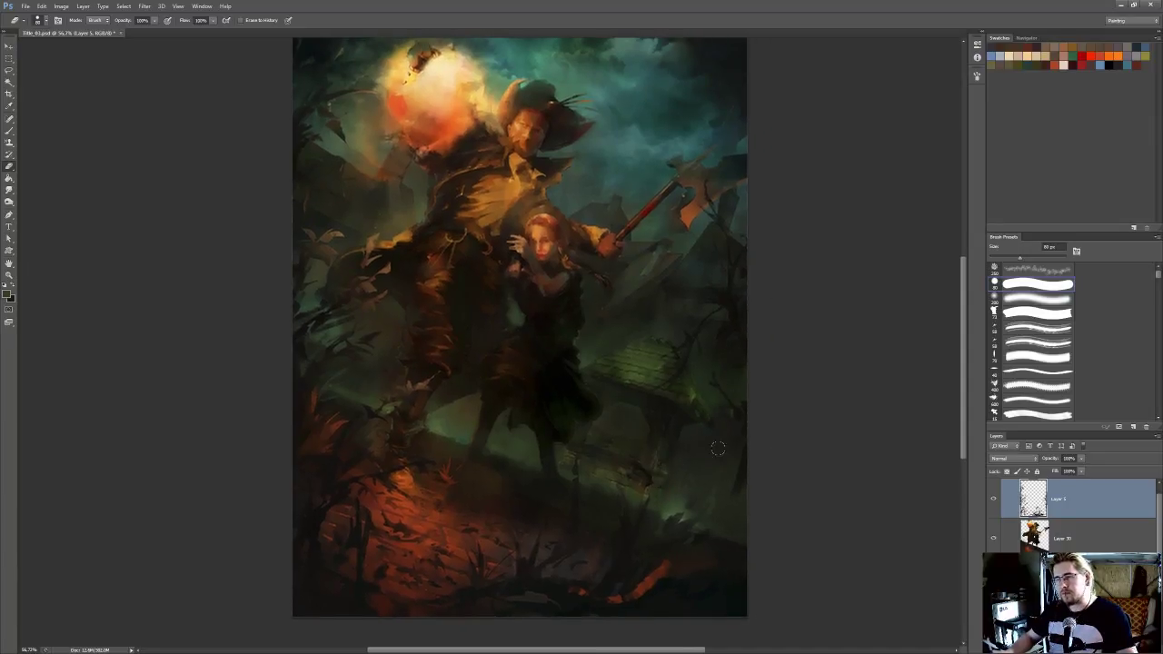
Paint thin dark plant stems near the green glow on Layer 5 with a reduced hard round brush
{"action": "key", "text": "b"}
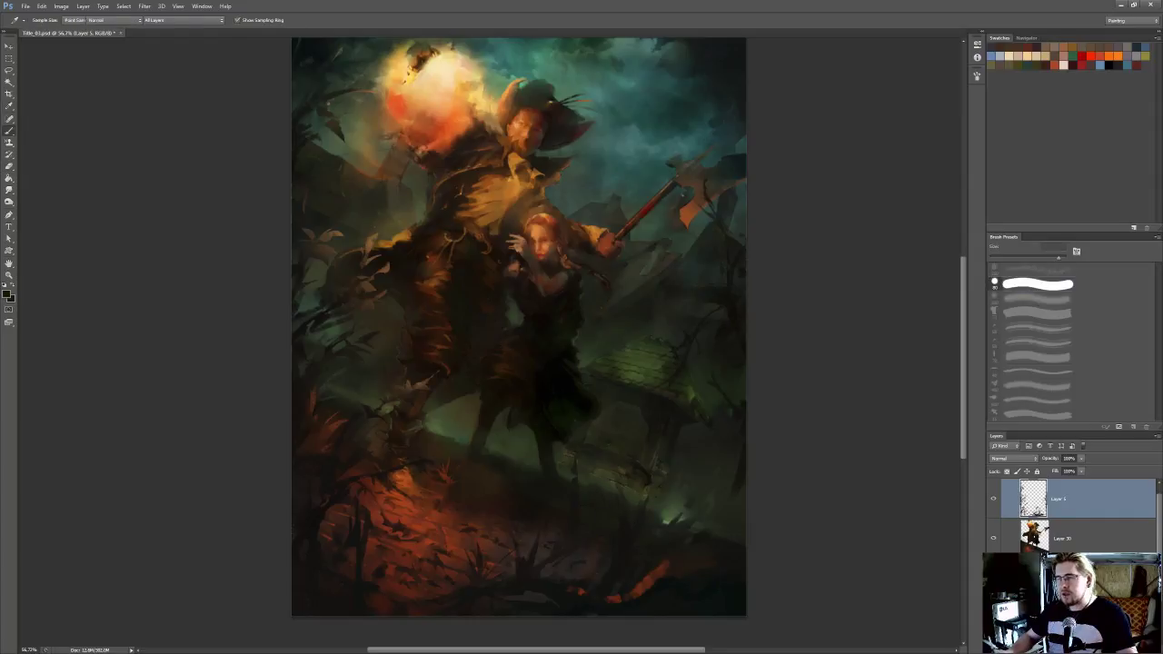
{"action": "left_click", "coordinate": [1034, 285]}
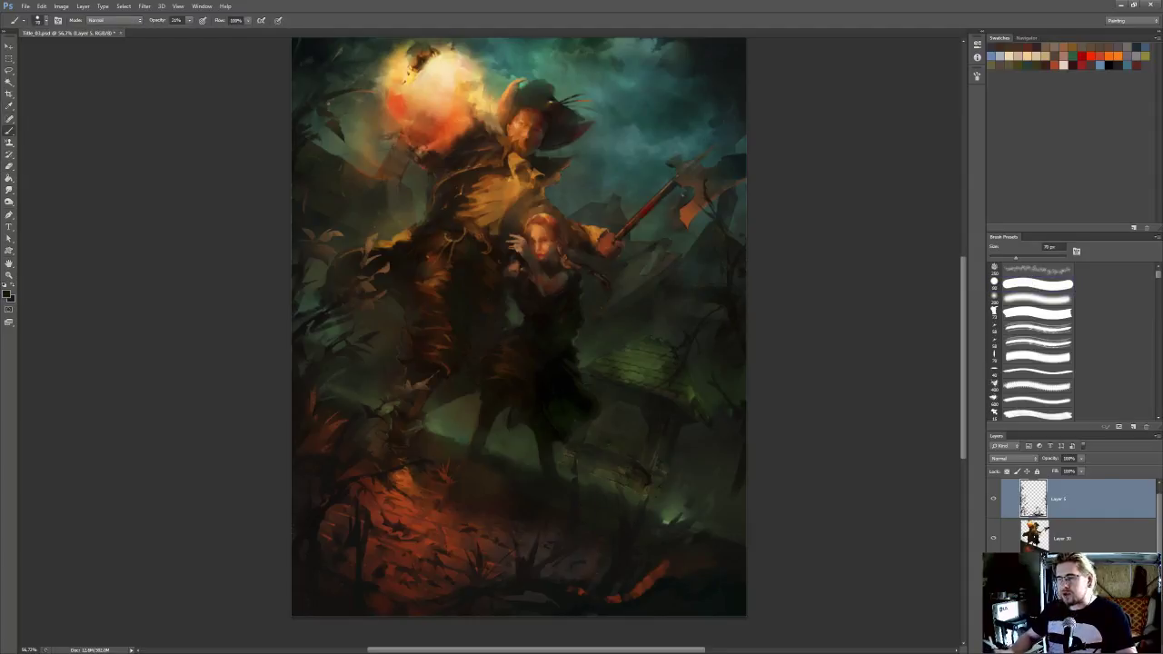
{"action": "left_click", "coordinate": [637, 527], "text": "alt"}
{"action": "key", "text": "["}
{"action": "key", "text": "["}
{"action": "key", "text": "["}
{"action": "key", "text": "["}
{"action": "key", "text": "["}
{"action": "key", "text": "["}
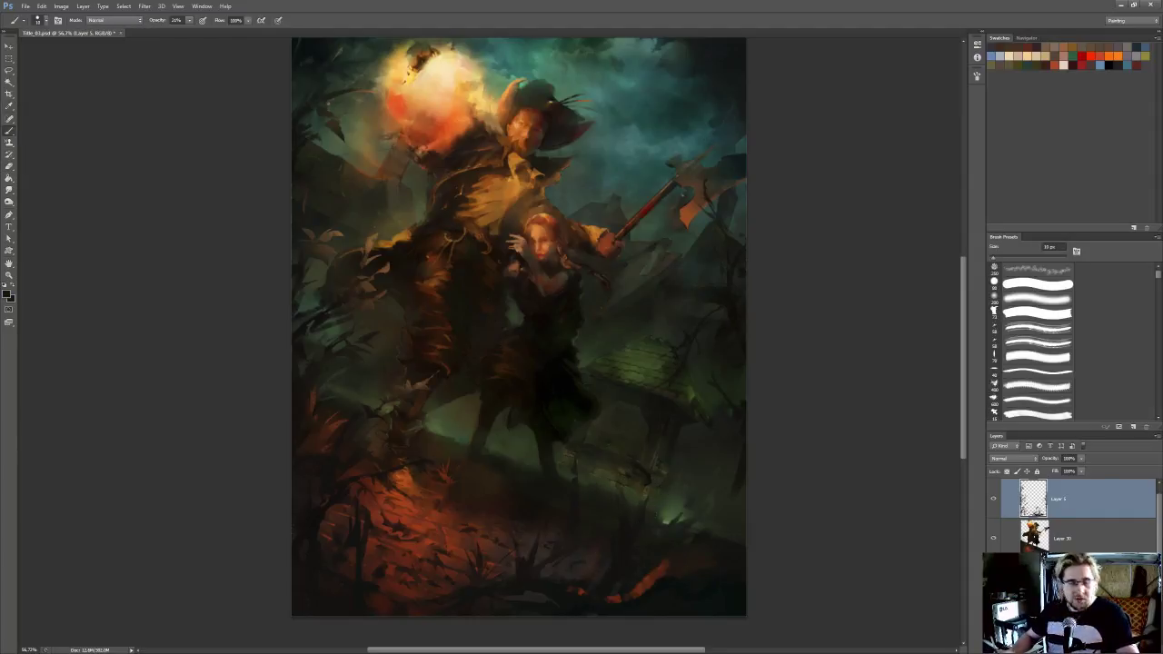
{"action": "left_click_drag", "start_coordinate": [650, 498], "coordinate": [647, 499]}
{"action": "left_click", "coordinate": [635, 526], "text": "alt"}
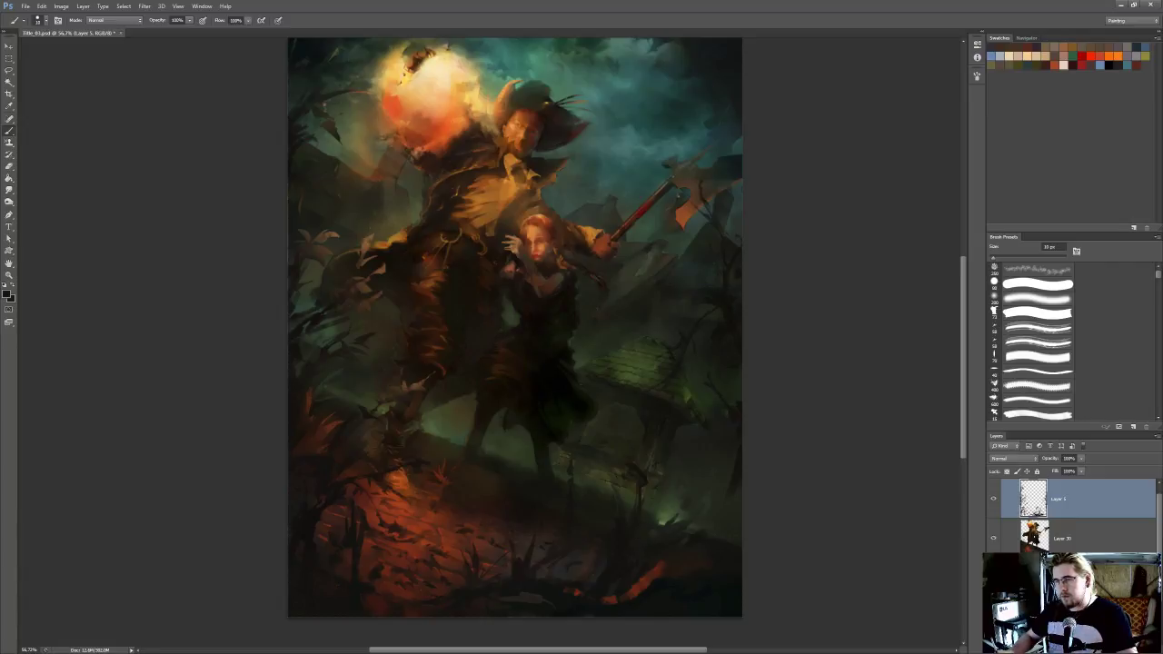
Sample a dark colour beside the green glow, paint a tall curved branch rising from the lower-right ground, and set up a smaller Eraser
{"action": "left_click", "coordinate": [681, 525], "text": "alt"}
{"action": "left_click", "coordinate": [670, 532], "text": "alt"}
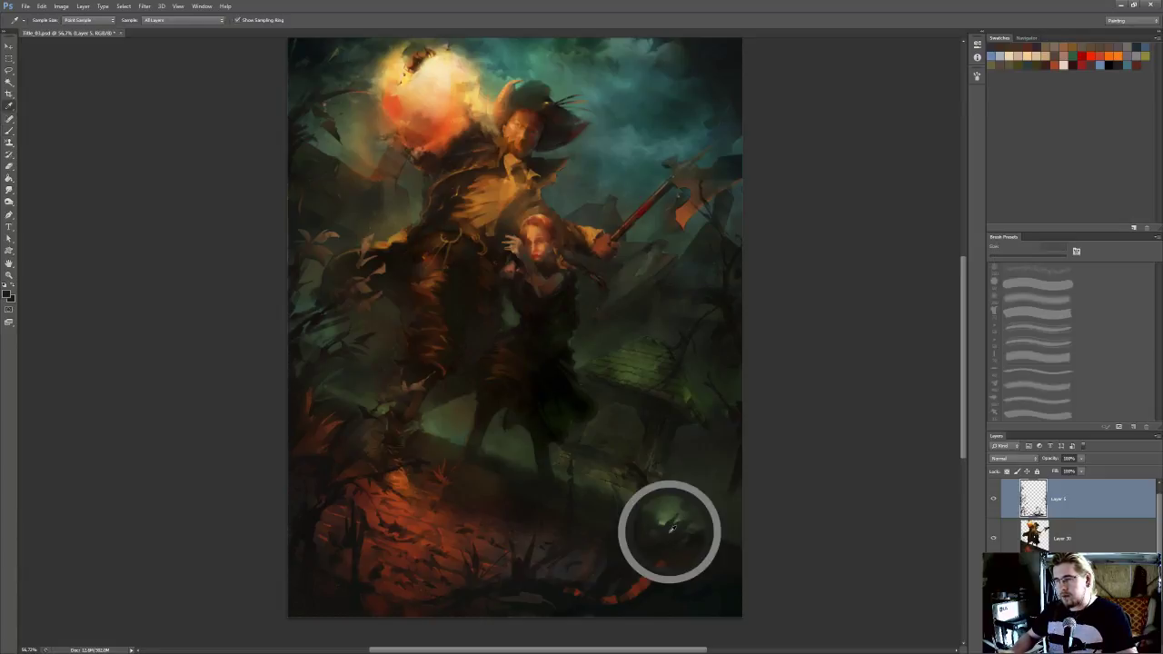
{"action": "key", "text": "bracketright"}
{"action": "key", "text": "bracketright"}
{"action": "key", "text": "bracketright"}
{"action": "left_click", "coordinate": [627, 530], "text": "alt"}
{"action": "key", "text": "bracketright"}
{"action": "key", "text": "bracketleft"}
{"action": "mouse_move", "coordinate": [660, 544]}
{"action": "left_mouse_down"}
{"action": "mouse_move", "coordinate": [701, 501]}
{"action": "mouse_move", "coordinate": [724, 437]}
{"action": "left_mouse_up"}
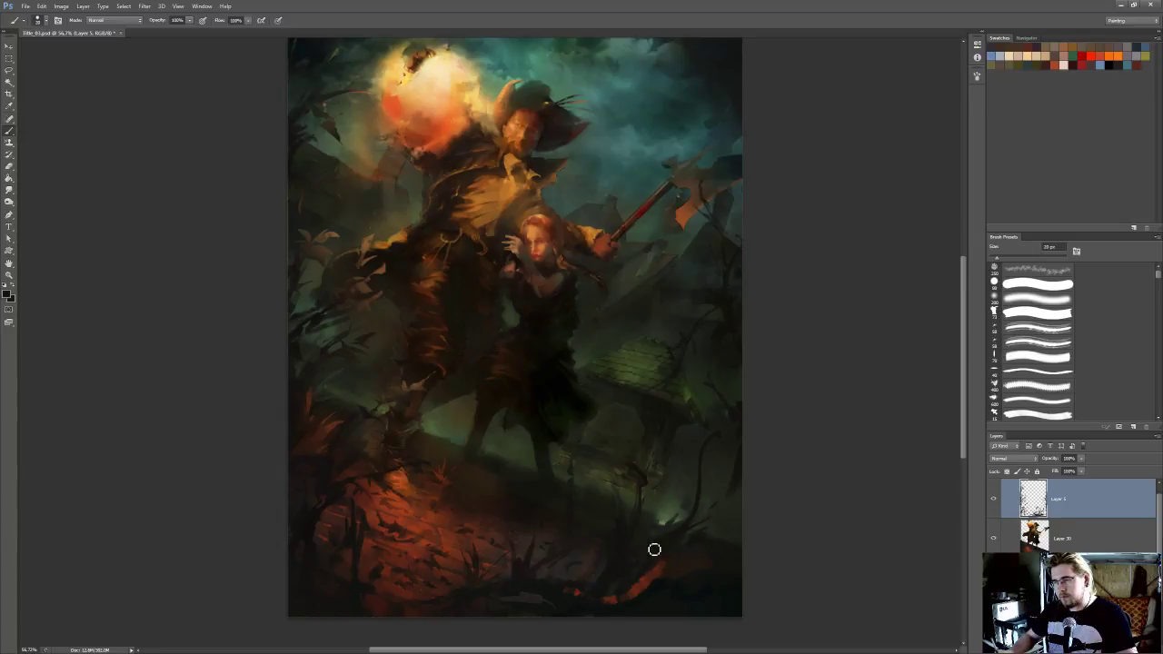
{"action": "key", "text": "e"}
{"action": "key", "text": "bracketleft"}
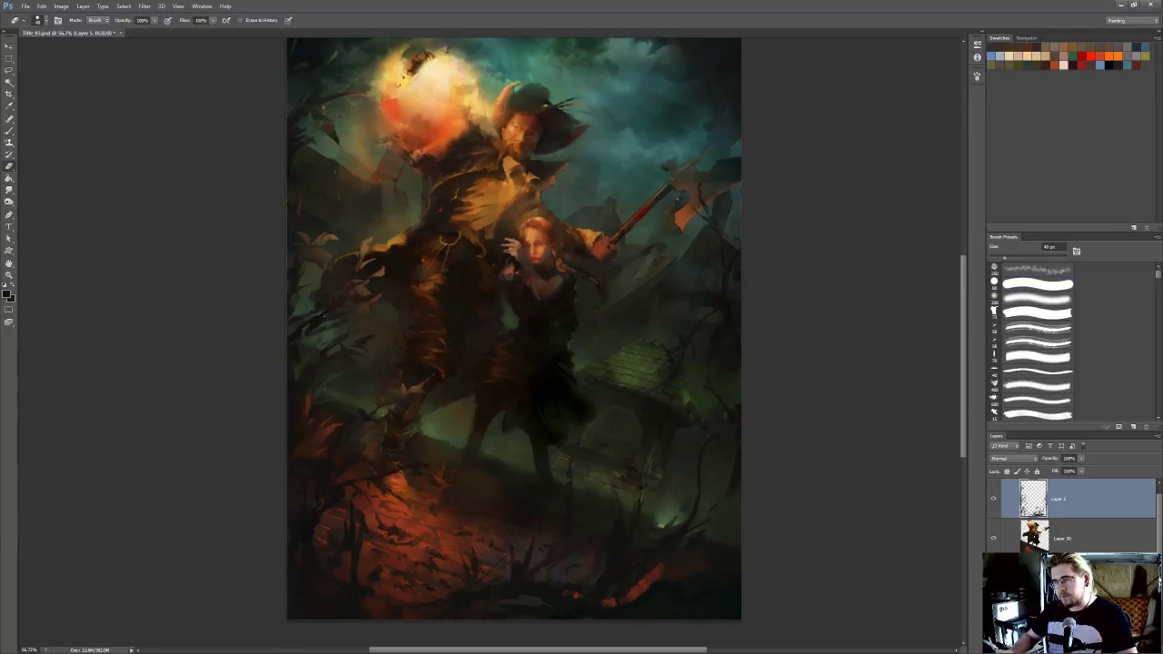
Outline small pointed plant shapes beside the green glow with the Lasso, fill them with the sampled dark colour, and deselect
{"action": "key", "text": "i"}
{"action": "key", "text": "l"}
{"action": "mouse_move", "coordinate": [656, 545]}
{"action": "left_mouse_down"}
{"action": "mouse_move", "coordinate": [658, 504]}
{"action": "mouse_move", "coordinate": [646, 555]}
{"action": "mouse_move", "coordinate": [657, 495]}
{"action": "mouse_move", "coordinate": [658, 533]}
{"action": "left_mouse_up"}
{"action": "key", "text": "alt+BackSpace"}
{"action": "mouse_move", "coordinate": [651, 547]}
{"action": "left_mouse_down"}
{"action": "mouse_move", "coordinate": [647, 518]}
{"action": "mouse_move", "coordinate": [618, 483]}
{"action": "mouse_move", "coordinate": [654, 544]}
{"action": "left_mouse_up"}
{"action": "key", "text": "alt+BackSpace"}
{"action": "key", "text": "ctrl+d"}
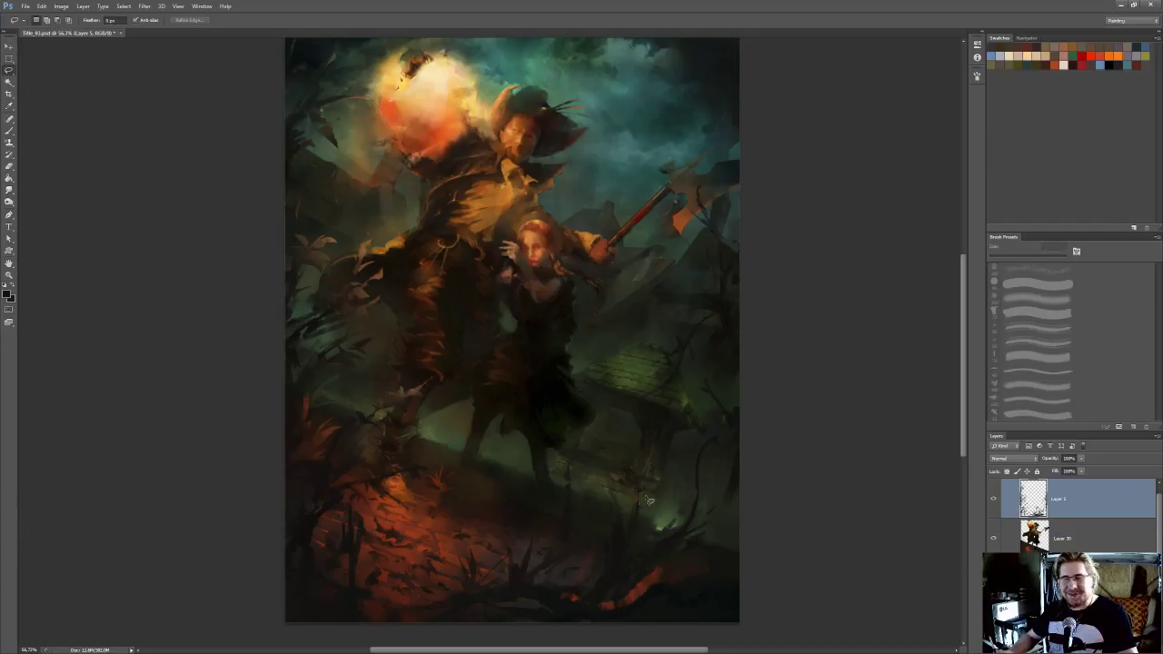
Lasso a cluster of spiky leaves and branching twigs across the painting's lower-right corner, fill them with the dark foreground colour, and deselect
{"action": "mouse_move", "coordinate": [658, 545]}
{"action": "left_mouse_down"}
{"action": "mouse_move", "coordinate": [671, 472]}
{"action": "mouse_move", "coordinate": [687, 506]}
{"action": "mouse_move", "coordinate": [680, 523]}
{"action": "mouse_move", "coordinate": [658, 469]}
{"action": "mouse_move", "coordinate": [662, 501]}
{"action": "mouse_move", "coordinate": [650, 483]}
{"action": "mouse_move", "coordinate": [678, 522]}
{"action": "mouse_move", "coordinate": [752, 510]}
{"action": "mouse_move", "coordinate": [658, 549]}
{"action": "mouse_move", "coordinate": [761, 497]}
{"action": "mouse_move", "coordinate": [672, 540]}
{"action": "mouse_move", "coordinate": [693, 518]}
{"action": "mouse_move", "coordinate": [711, 525]}
{"action": "mouse_move", "coordinate": [696, 516]}
{"action": "mouse_move", "coordinate": [760, 500]}
{"action": "mouse_move", "coordinate": [668, 533]}
{"action": "left_mouse_up"}
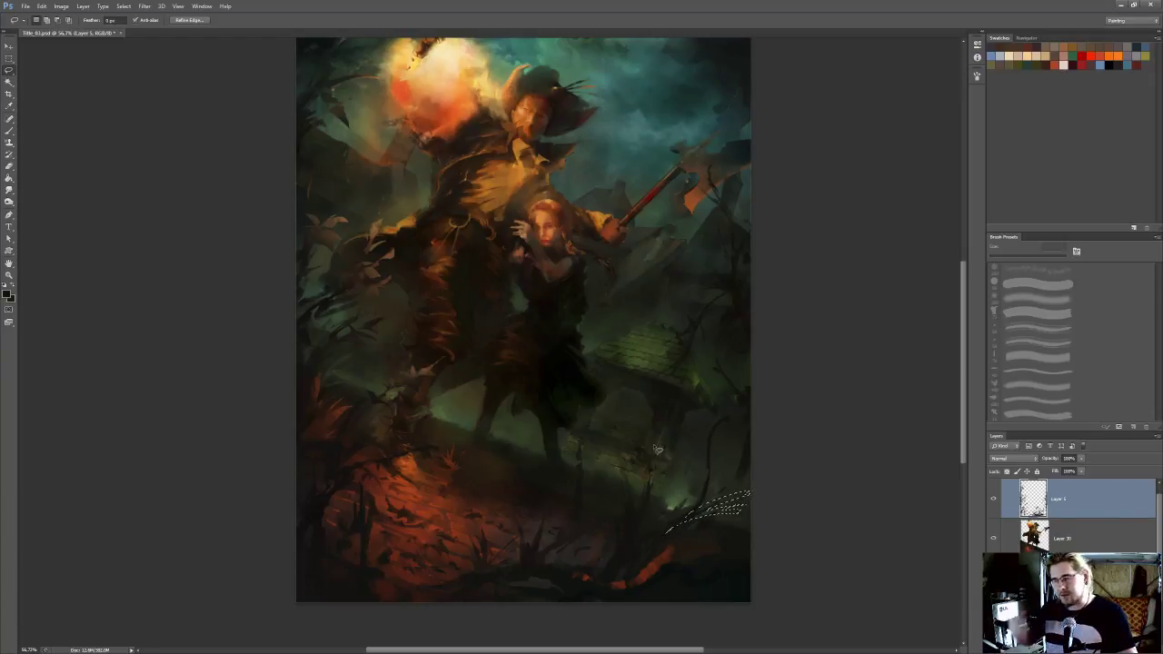
{"action": "left_click_drag", "start_coordinate": [640, 455], "coordinate": [624, 472]}
{"action": "mouse_move", "coordinate": [647, 557]}
{"action": "left_mouse_down"}
{"action": "mouse_move", "coordinate": [691, 538]}
{"action": "mouse_move", "coordinate": [651, 560]}
{"action": "mouse_move", "coordinate": [672, 559]}
{"action": "mouse_move", "coordinate": [629, 572]}
{"action": "left_mouse_up"}
{"action": "left_click_drag", "start_coordinate": [681, 506], "coordinate": [675, 519]}
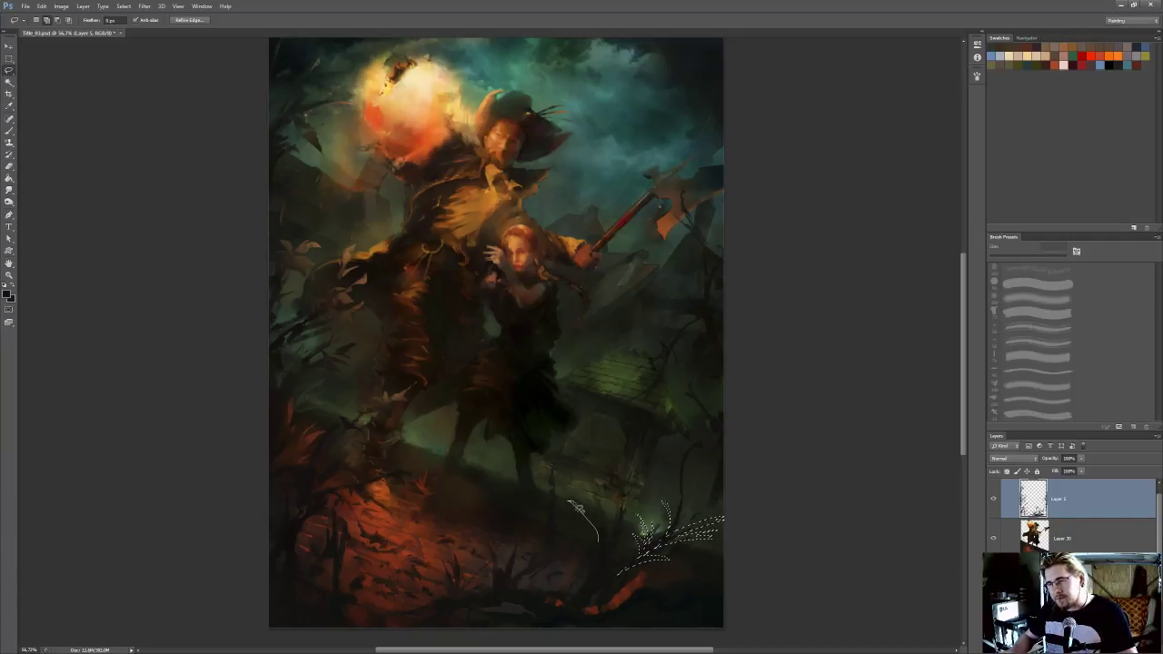
{"action": "left_click_drag", "start_coordinate": [576, 494], "coordinate": [580, 488]}
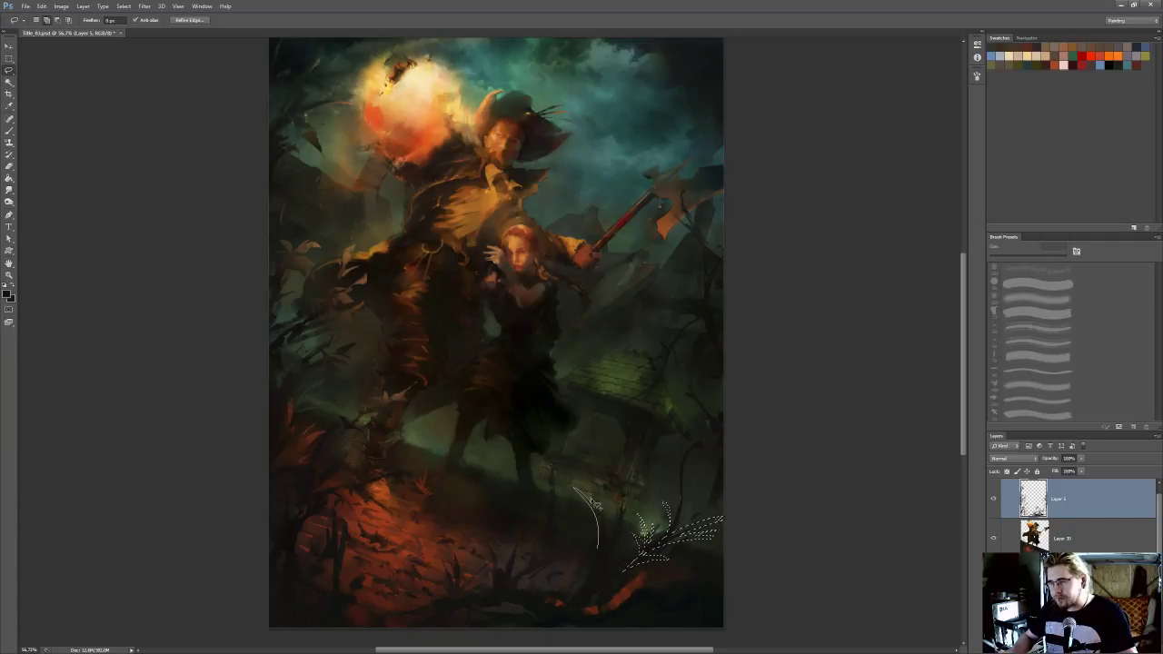
{"action": "mouse_move", "coordinate": [681, 509]}
{"action": "left_mouse_down"}
{"action": "mouse_move", "coordinate": [708, 473]}
{"action": "mouse_move", "coordinate": [684, 506]}
{"action": "left_mouse_up"}
{"action": "key", "text": "ctrl+z"}
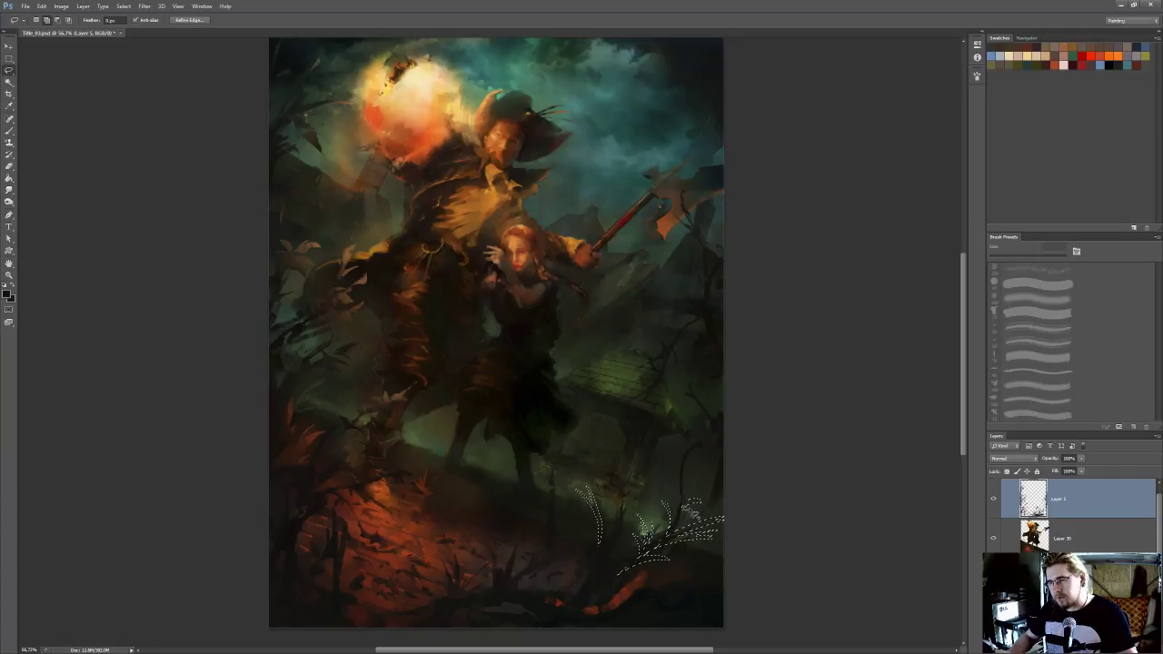
{"action": "mouse_move", "coordinate": [713, 508]}
{"action": "left_mouse_down"}
{"action": "mouse_move", "coordinate": [666, 472]}
{"action": "mouse_move", "coordinate": [683, 496]}
{"action": "left_mouse_up"}
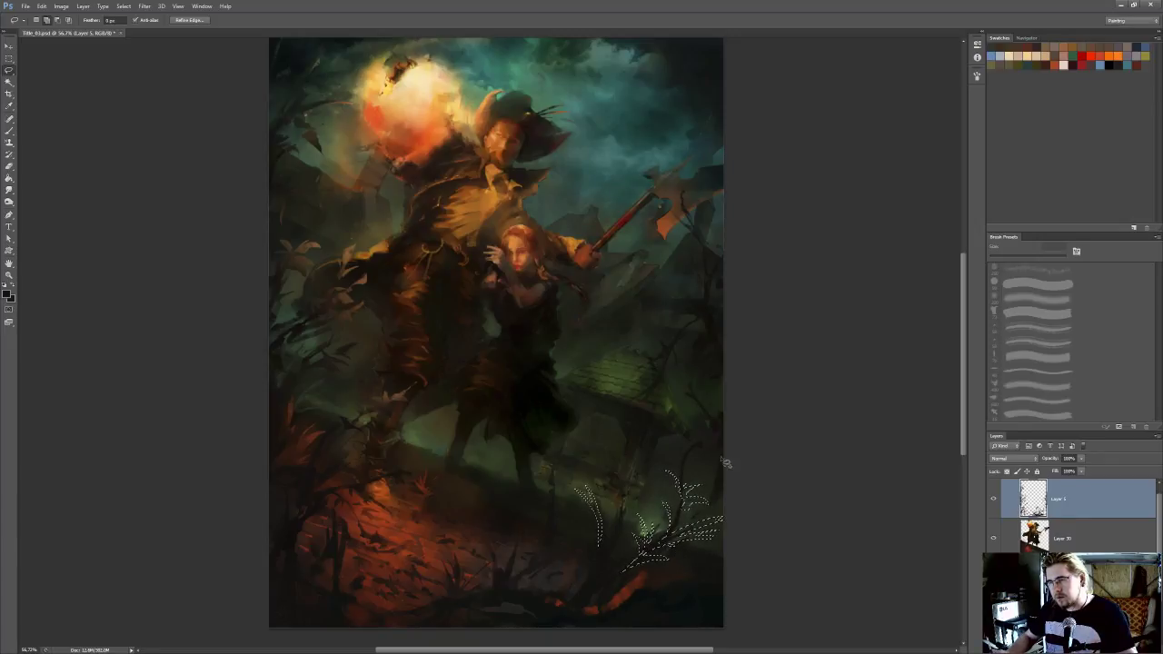
{"action": "mouse_move", "coordinate": [723, 495]}
{"action": "left_mouse_down"}
{"action": "mouse_move", "coordinate": [715, 469]}
{"action": "mouse_move", "coordinate": [723, 465]}
{"action": "mouse_move", "coordinate": [732, 485]}
{"action": "left_mouse_up"}
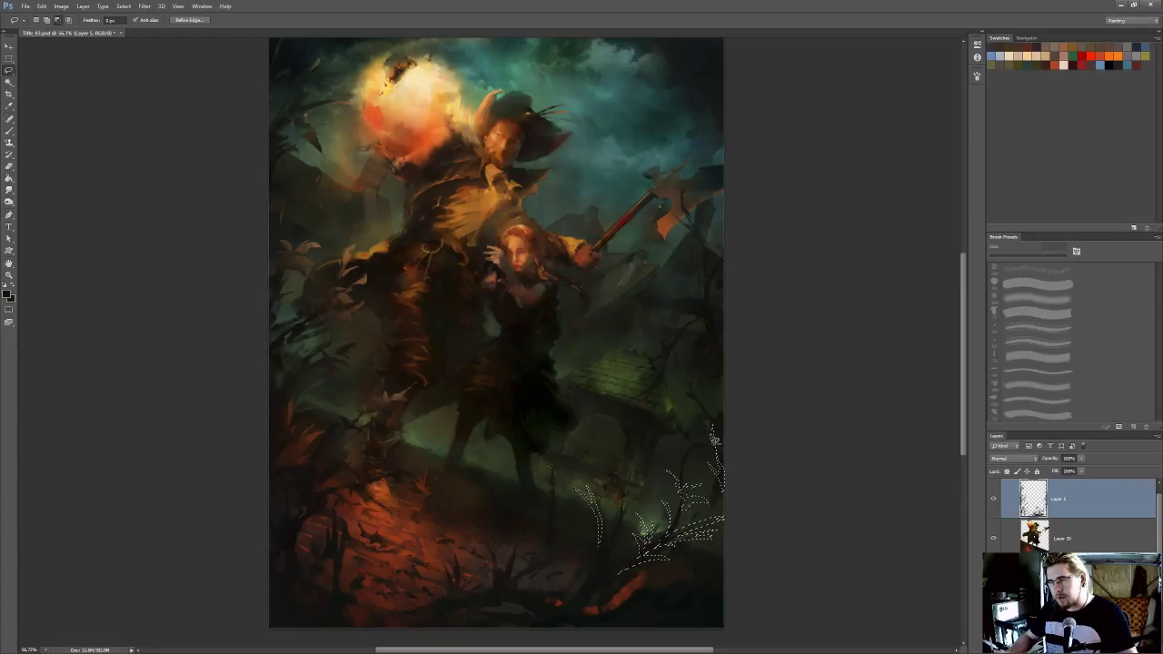
{"action": "left_click_drag", "start_coordinate": [671, 457], "coordinate": [685, 461]}
{"action": "key", "text": "alt+BackSpace"}
{"action": "key", "text": "ctrl+d"}
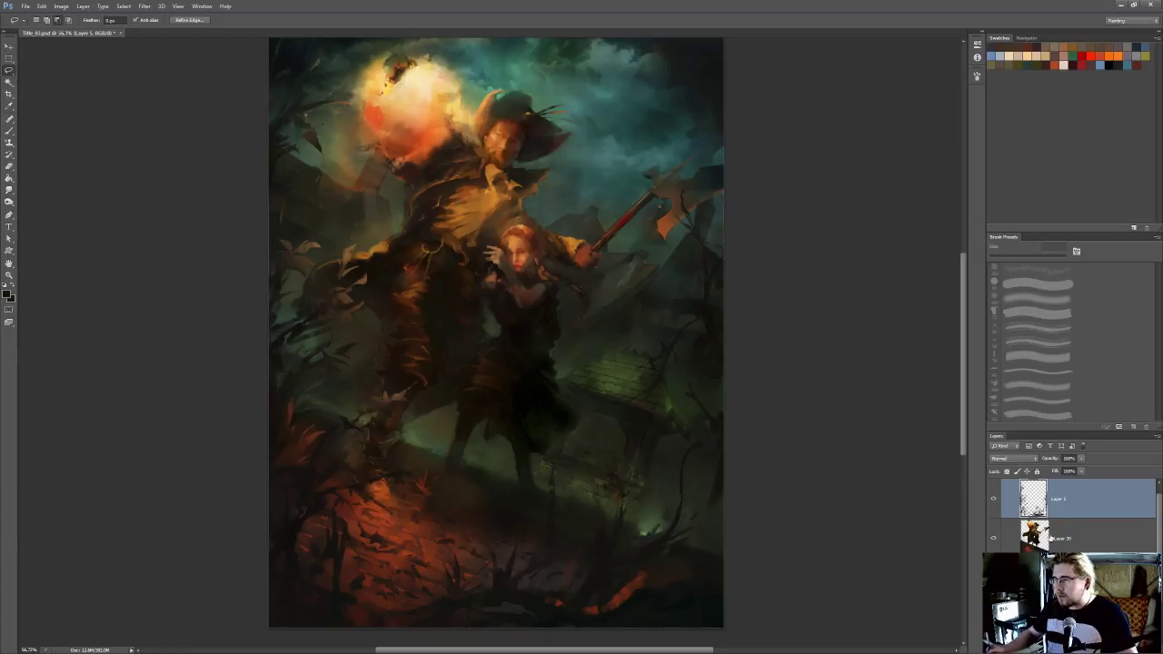
On a new layer, stamp dark spiky foliage around the green glow with the textured brush at 125 px
{"action": "key", "text": "ctrl+shift+alt+n"}
{"action": "key", "text": "b"}
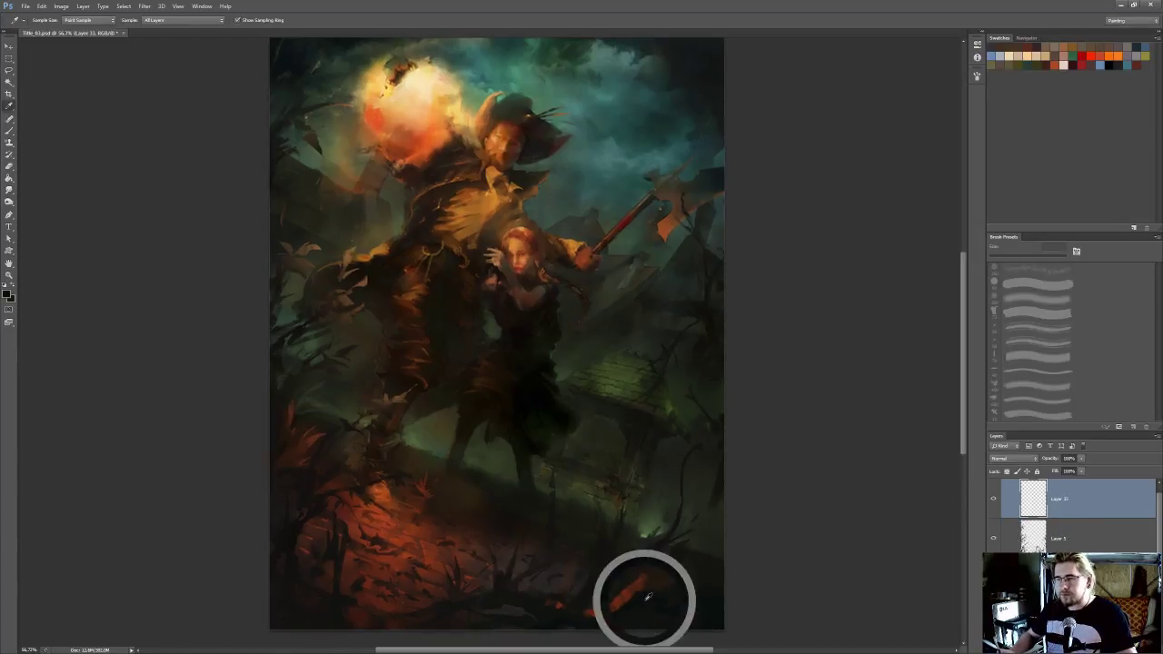
{"action": "left_click", "coordinate": [1038, 313]}
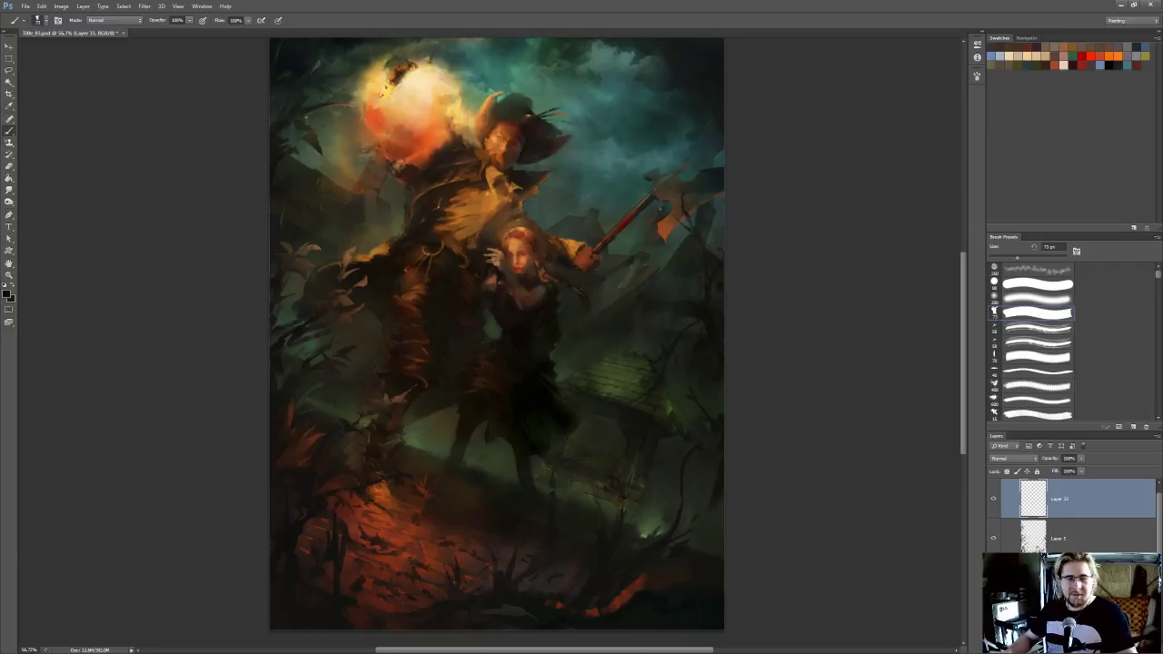
{"action": "key", "text": "]"}
{"action": "key", "text": "]"}
{"action": "key", "text": "]"}
{"action": "key", "text": "]"}
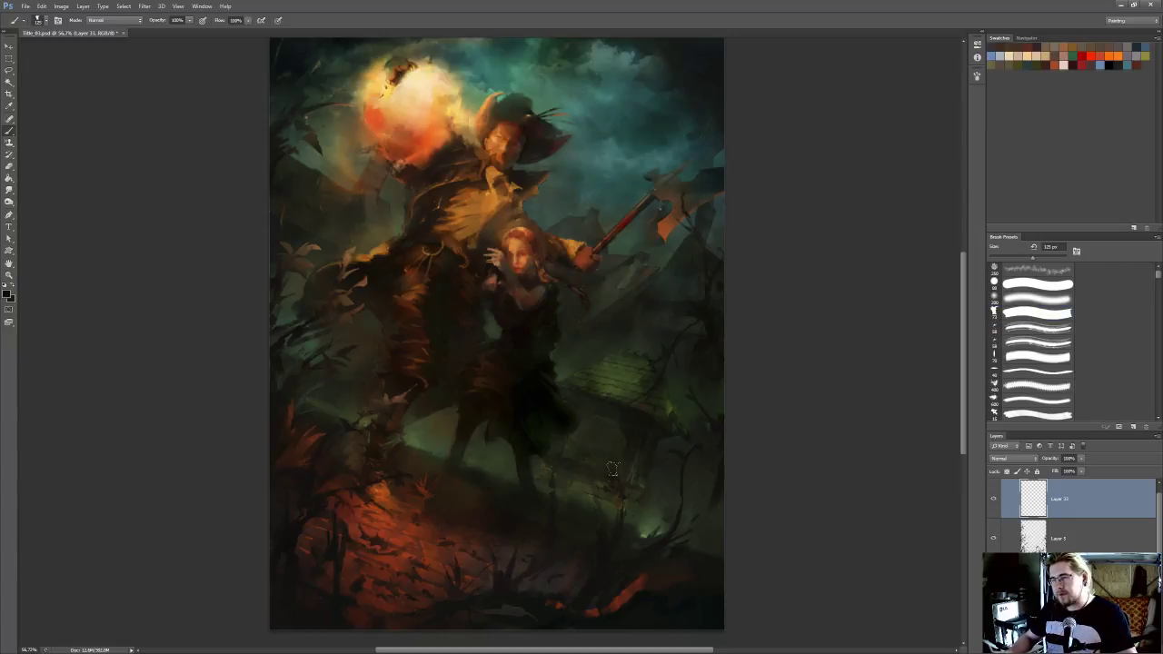
{"action": "left_click_drag", "start_coordinate": [683, 511], "coordinate": [705, 494]}
{"action": "left_click_drag", "start_coordinate": [642, 523], "coordinate": [646, 538]}
{"action": "left_click_drag", "start_coordinate": [697, 529], "coordinate": [721, 520]}
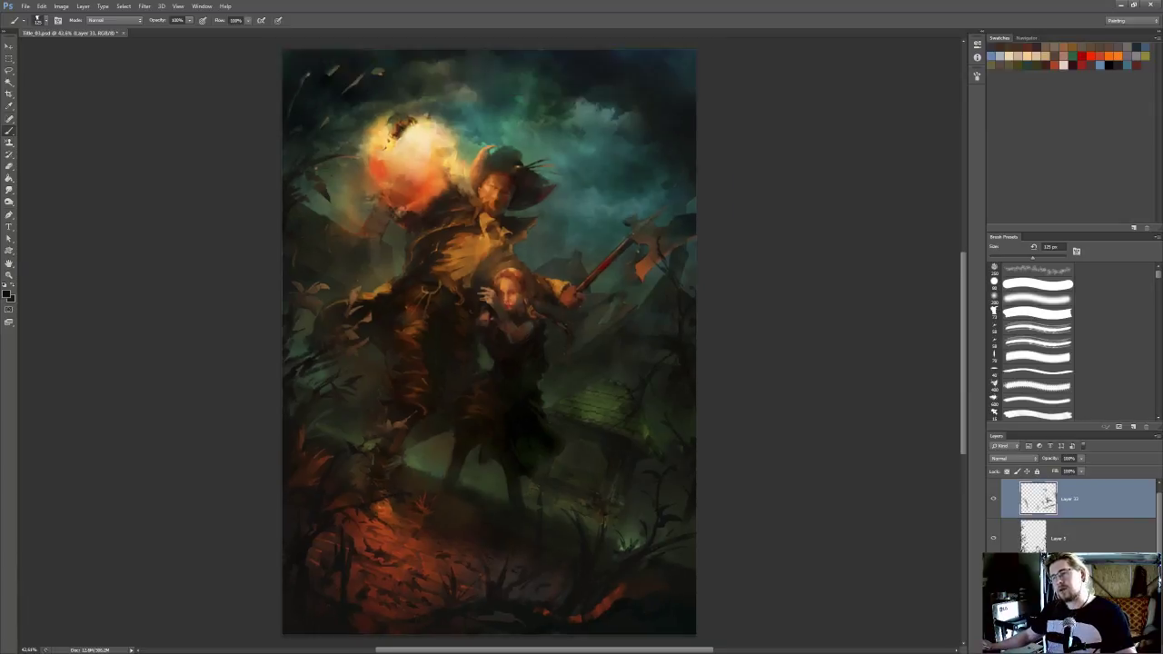
Check the whole composition, merge the new foliage layer down into Layer 5, and save the painting
{"action": "scroll", "coordinate": [576, 379], "scroll_direction": "down", "scroll_amount": 3}
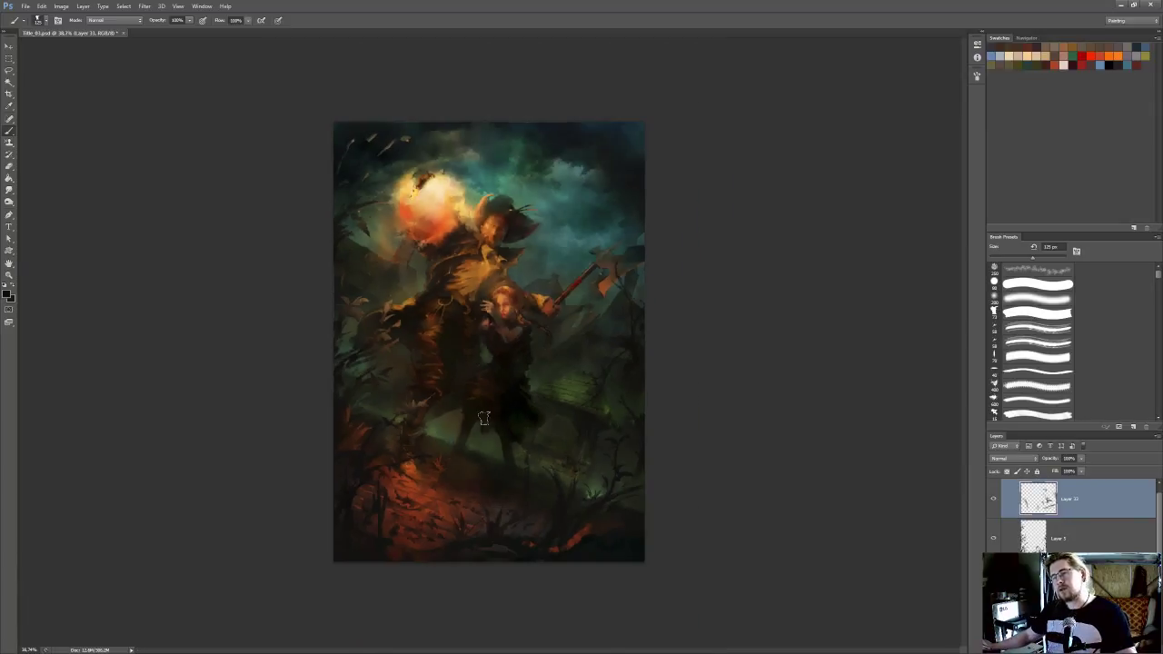
{"action": "scroll", "coordinate": [606, 388], "scroll_direction": "up", "scroll_amount": 4}
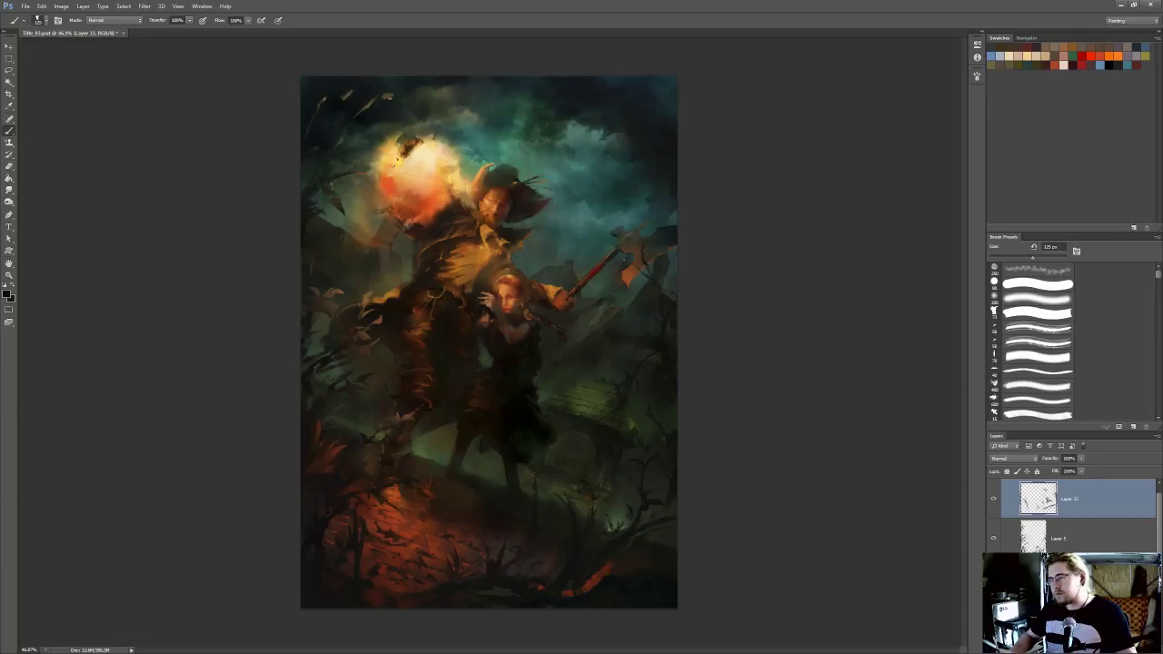
{"action": "key", "text": "ctrl+e"}
{"action": "key", "text": "ctrl+s"}
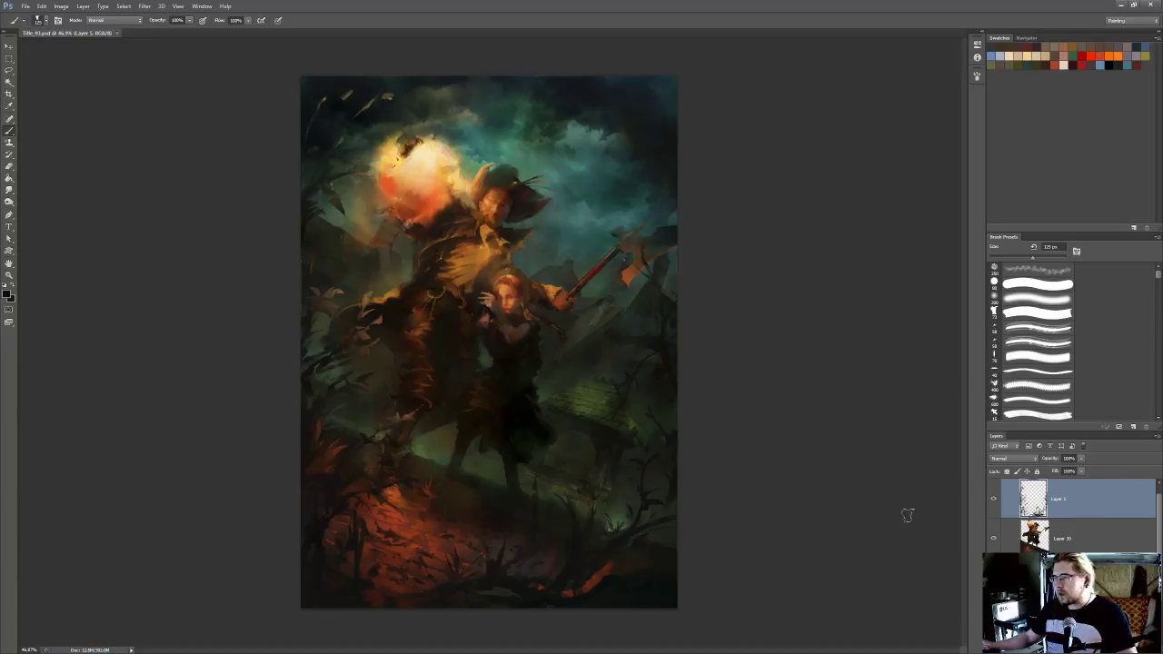
Write a white "5 mins" note with a double underline across the sky on a new layer
{"action": "key", "text": "ctrl+shift+alt+n"}
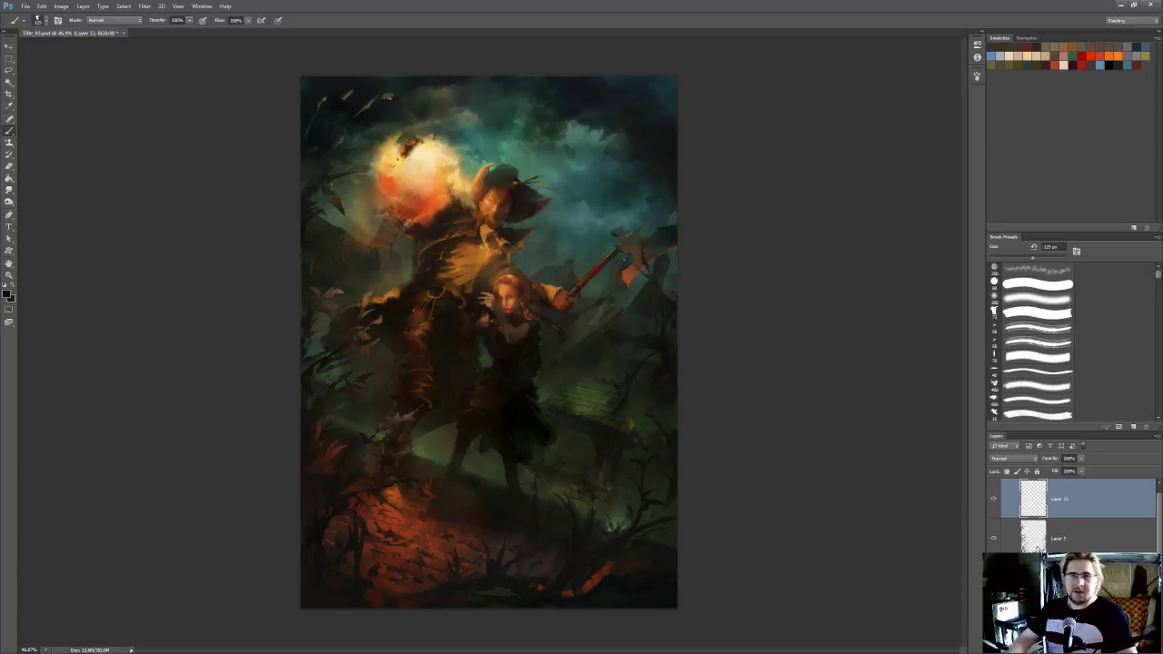
{"action": "left_click", "coordinate": [16, 285]}
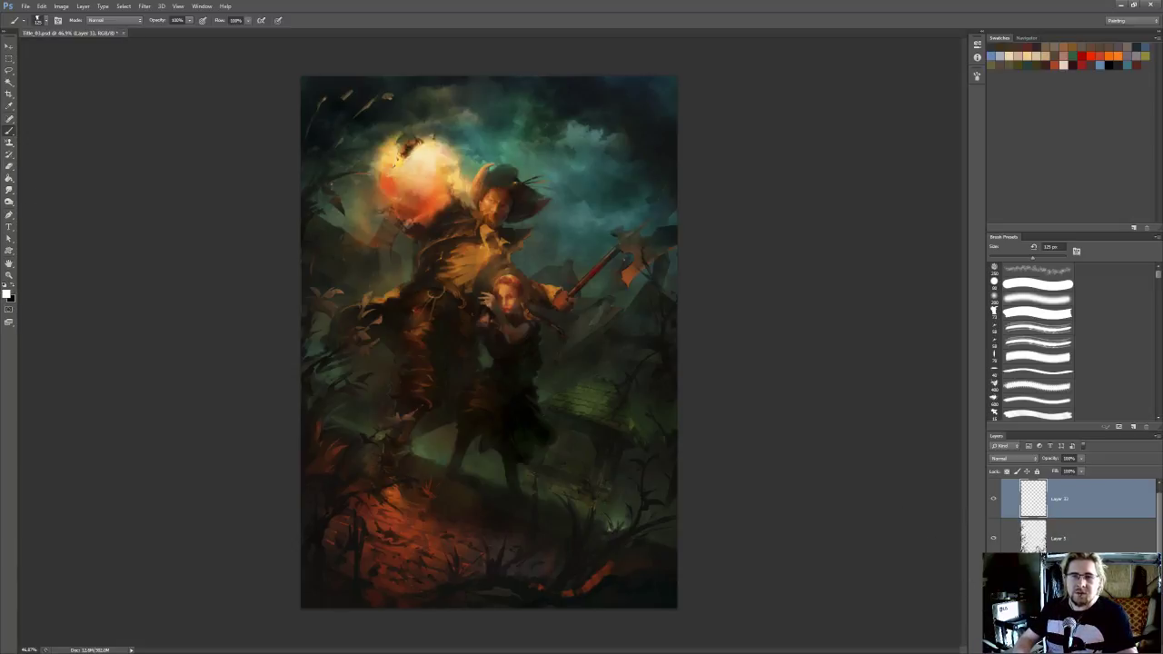
{"action": "key", "text": "bracketleft"}
{"action": "key", "text": "bracketleft"}
{"action": "key", "text": "bracketleft"}
{"action": "key", "text": "bracketleft"}
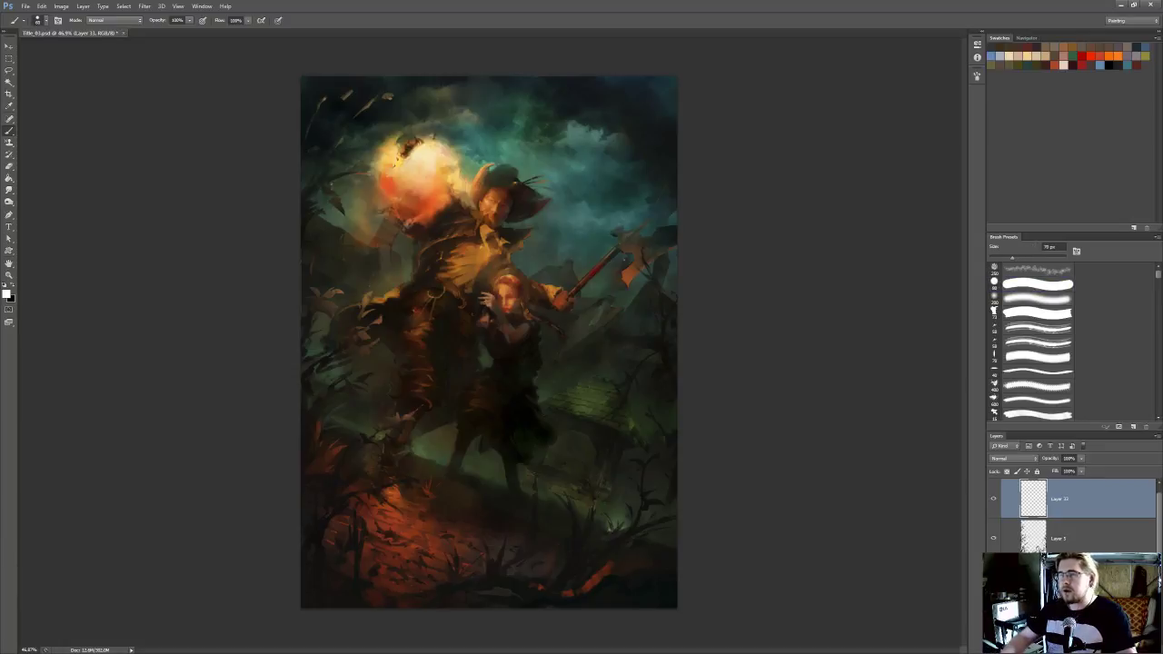
{"action": "key", "text": "l"}
{"action": "key", "text": "b"}
{"action": "mouse_move", "coordinate": [506, 103]}
{"action": "left_mouse_down"}
{"action": "mouse_move", "coordinate": [491, 117]}
{"action": "mouse_move", "coordinate": [524, 101]}
{"action": "mouse_move", "coordinate": [574, 118]}
{"action": "left_mouse_up"}
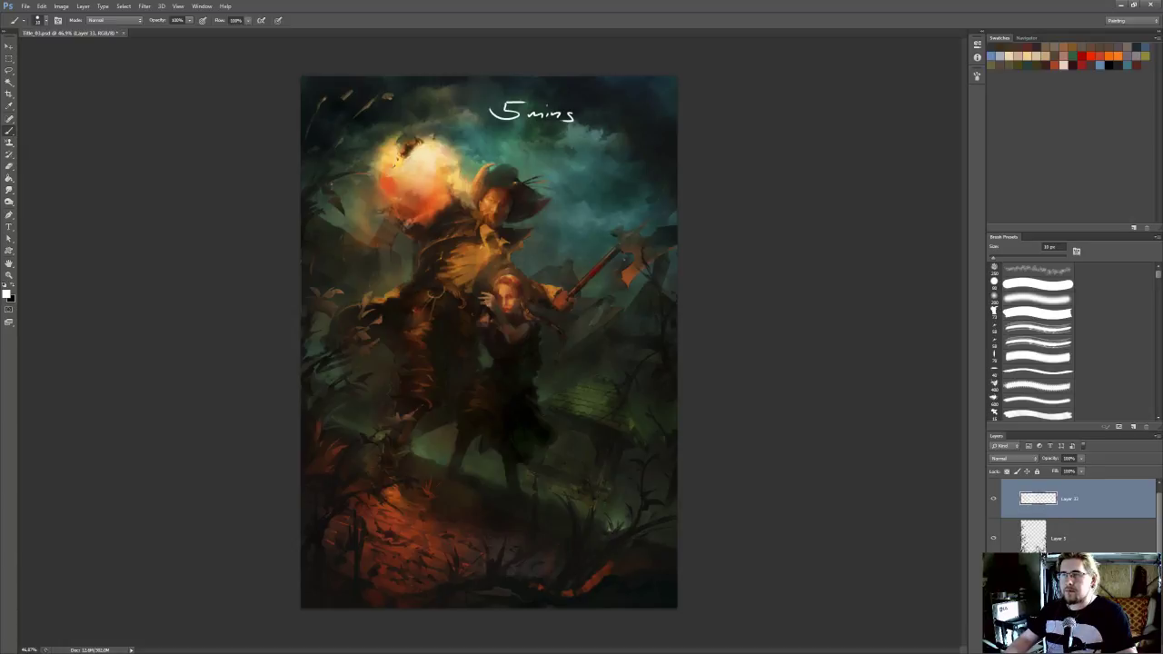
{"action": "left_click_drag", "start_coordinate": [478, 129], "coordinate": [629, 130]}
{"action": "left_click_drag", "start_coordinate": [490, 130], "coordinate": [625, 130]}
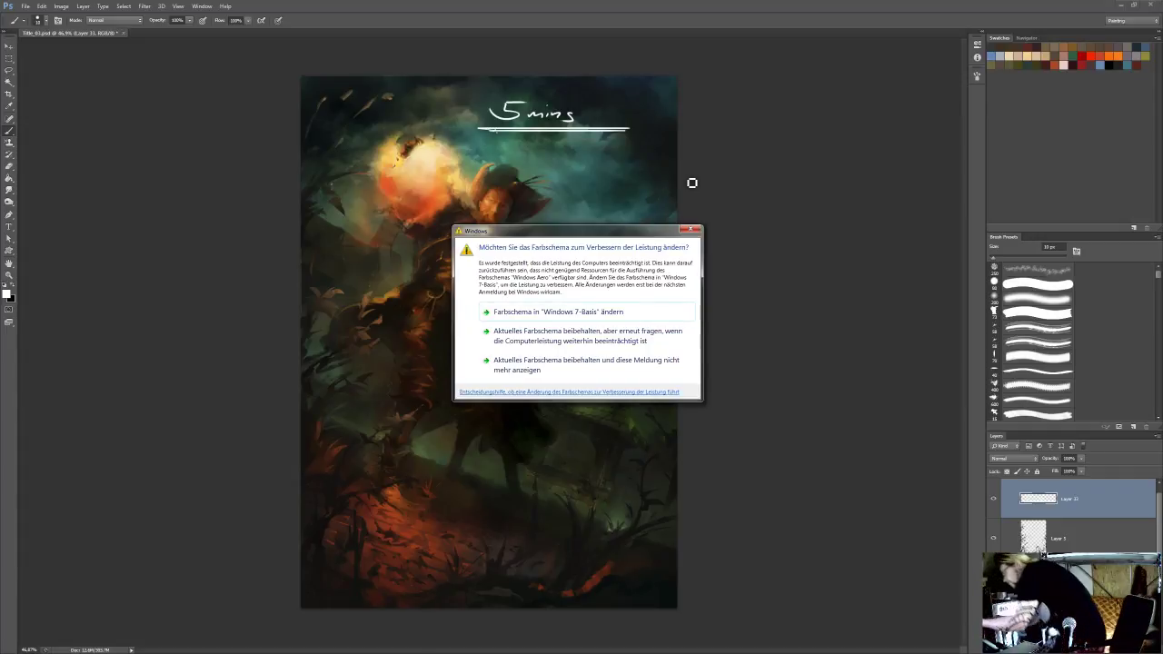
Answer the Windows performance dialog by changing the colour scheme to Windows 7-Basis
{"action": "left_click", "coordinate": [614, 314]}
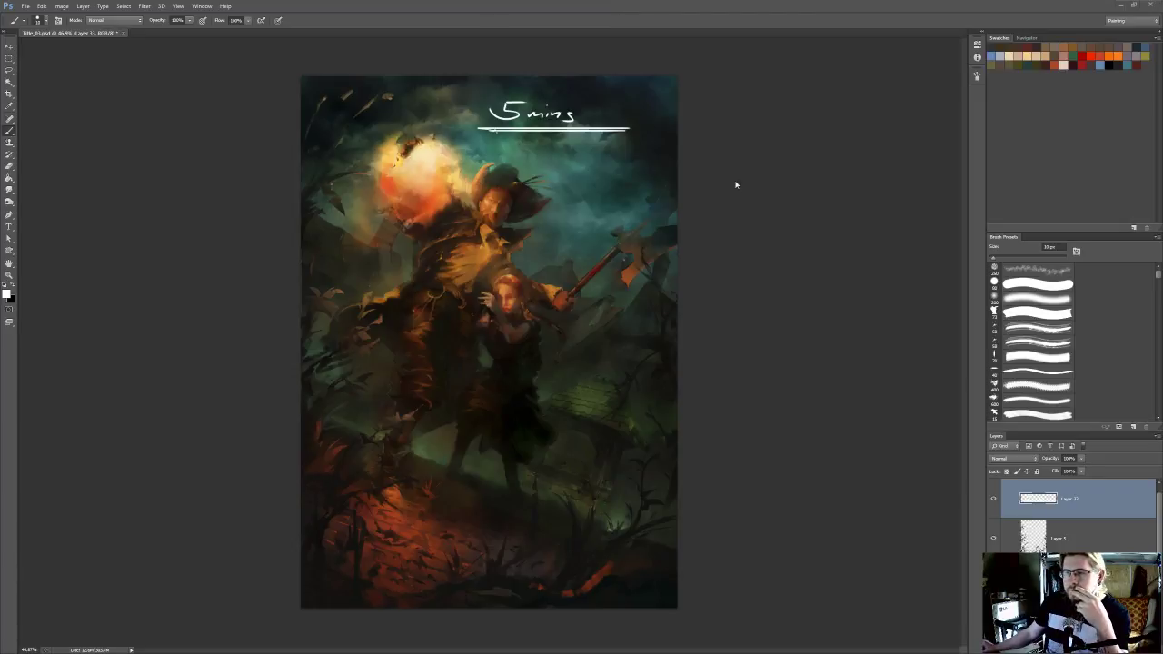
{"action": "key", "text": "ctrl+minus"}
{"action": "key", "text": "ctrl+plus"}
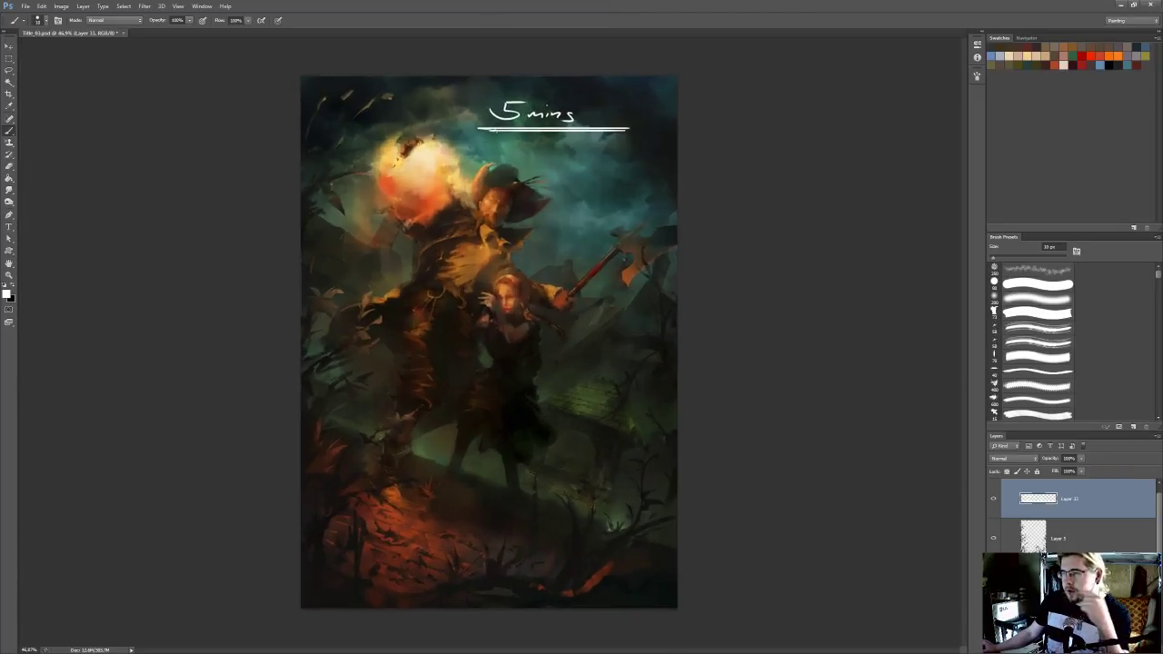
Delete the layer holding the "5 mins" note
{"action": "left_click", "coordinate": [1147, 648]}
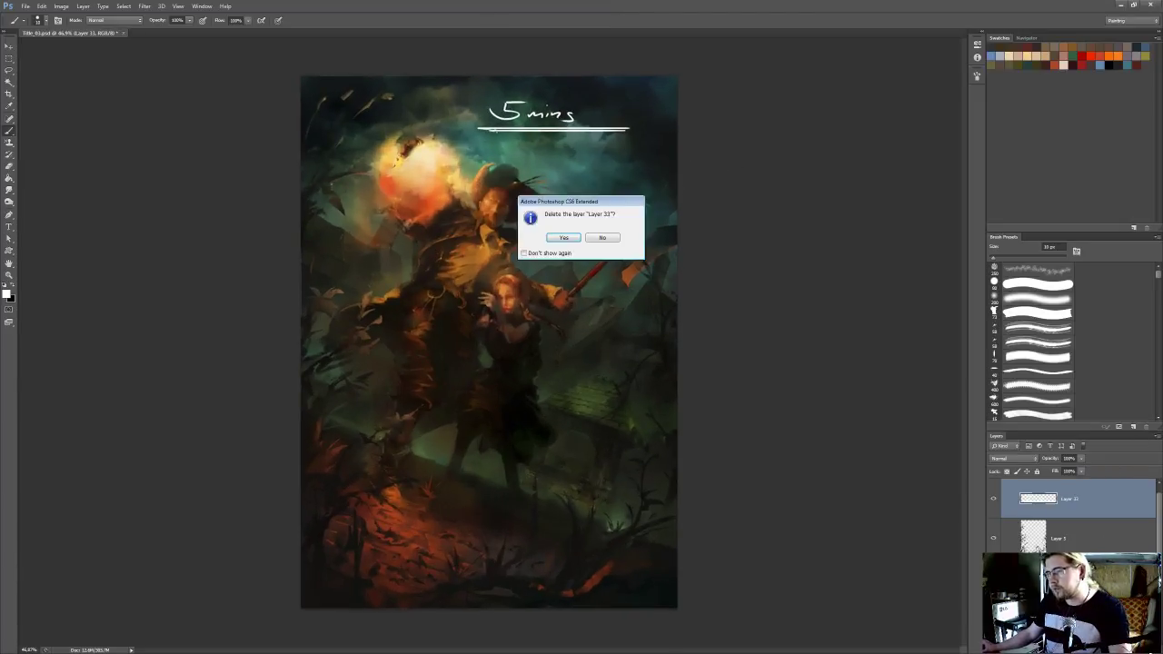
{"action": "key", "text": "Return"}
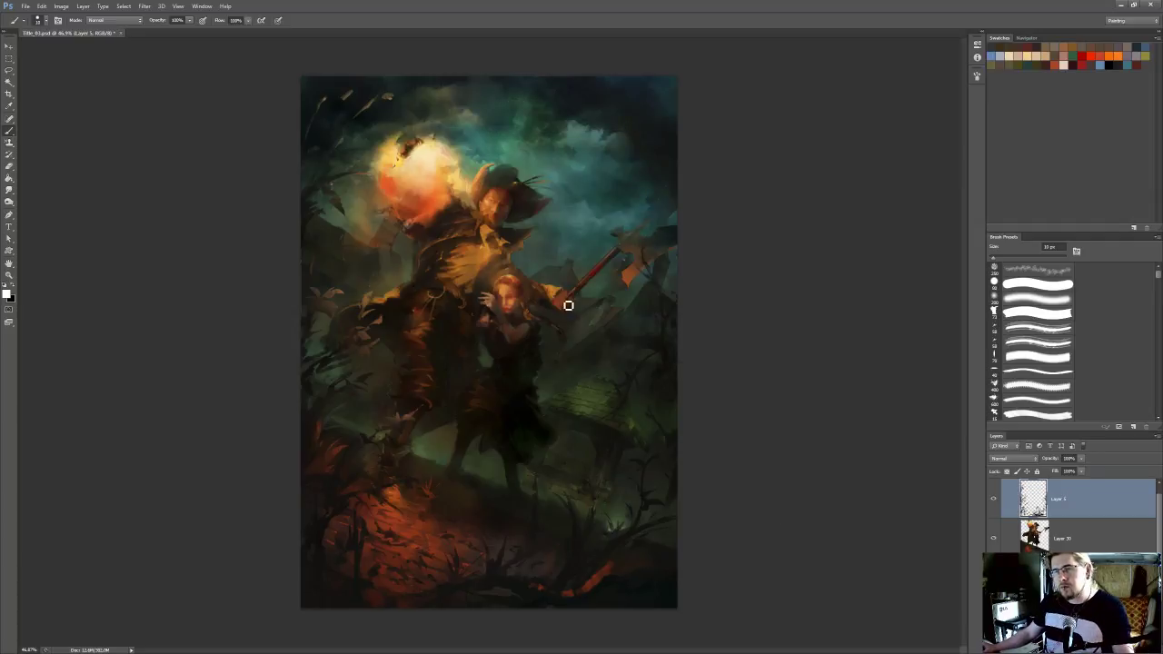
Load the background building silhouettes as a selection for a new layer, sample a muted teal, and choose the soft round brush at 200 px
{"action": "scroll", "coordinate": [521, 311], "scroll_direction": "up", "scroll_amount": 2}
{"action": "left_click_drag", "start_coordinate": [500, 312], "coordinate": [586, 305]}
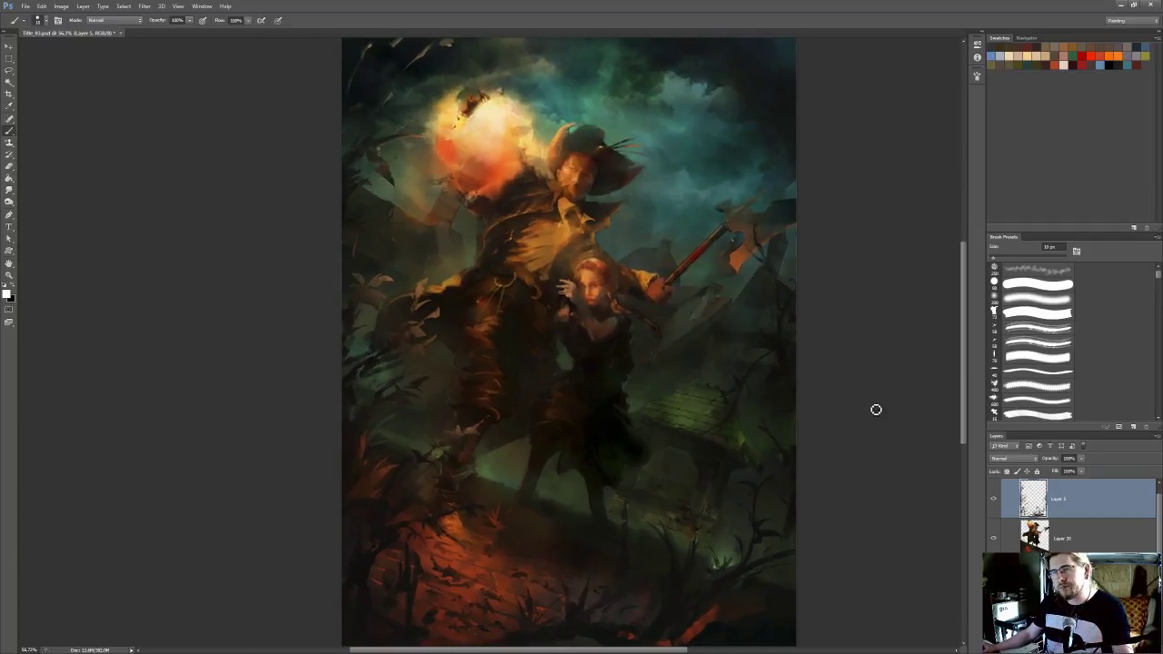
{"action": "left_click", "coordinate": [1064, 581]}
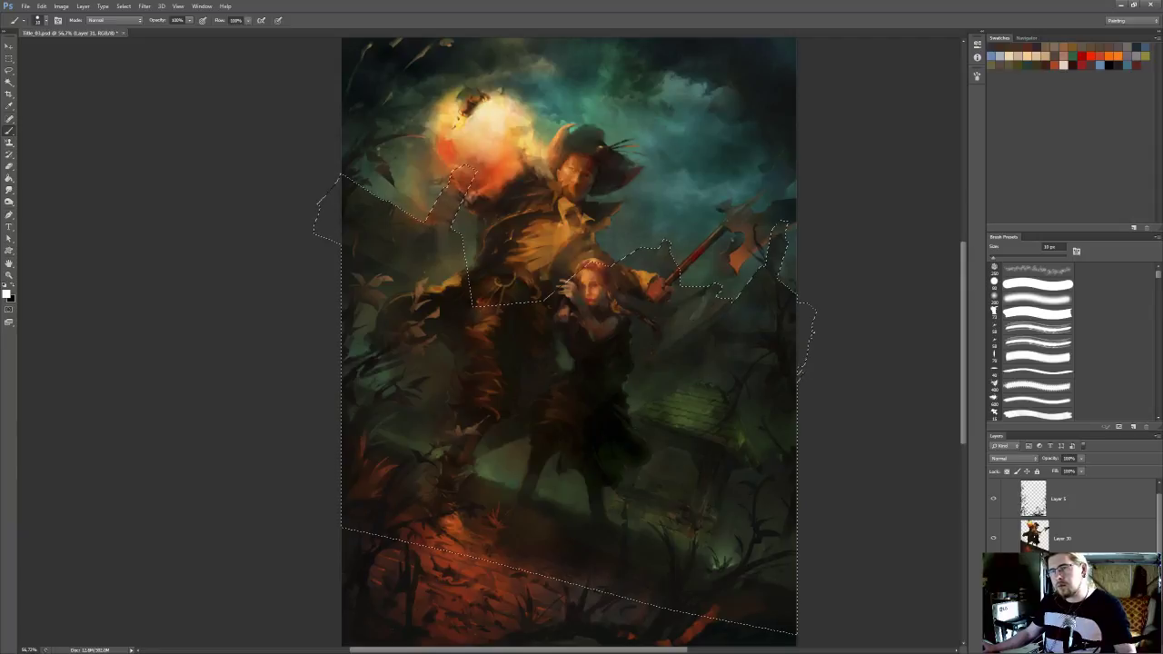
{"action": "mouse_move", "coordinate": [578, 235]}
{"action": "left_mouse_down"}
{"action": "mouse_move", "coordinate": [620, 265]}
{"action": "mouse_move", "coordinate": [571, 319]}
{"action": "left_mouse_up"}
{"action": "key", "text": "i"}
{"action": "left_click", "coordinate": [828, 257], "text": "alt"}
{"action": "left_click", "coordinate": [1013, 300]}
{"action": "left_click_drag", "start_coordinate": [504, 305], "coordinate": [507, 298]}
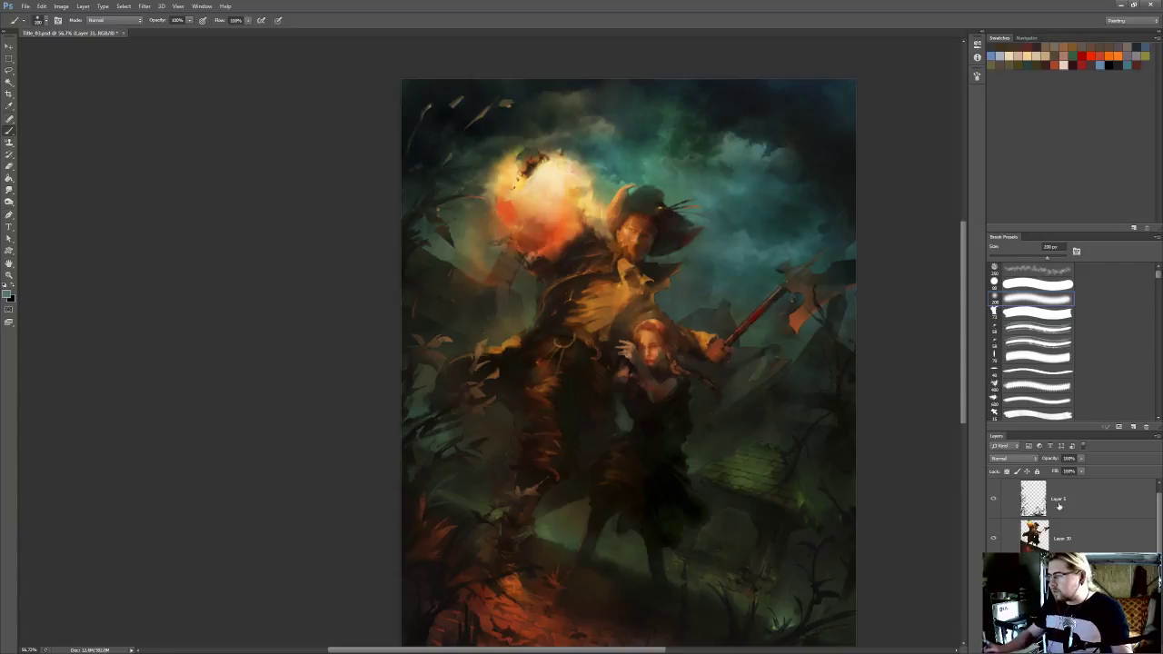
Set the new layer's blend mode to Color and tint the background building below the burning pumpkin
{"action": "left_click", "coordinate": [1013, 458]}
{"action": "left_click", "coordinate": [1009, 432]}
{"action": "left_click_drag", "start_coordinate": [742, 430], "coordinate": [779, 406]}
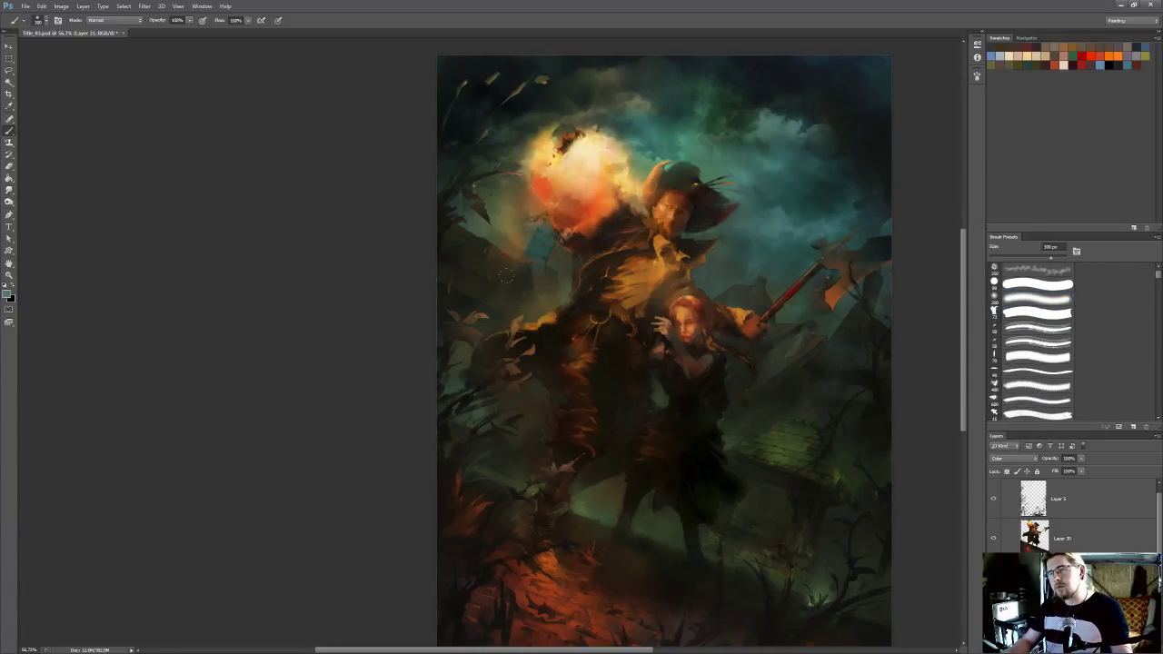
{"action": "left_click", "coordinate": [470, 242], "text": "alt"}
{"action": "left_click_drag", "start_coordinate": [465, 301], "coordinate": [543, 243]}
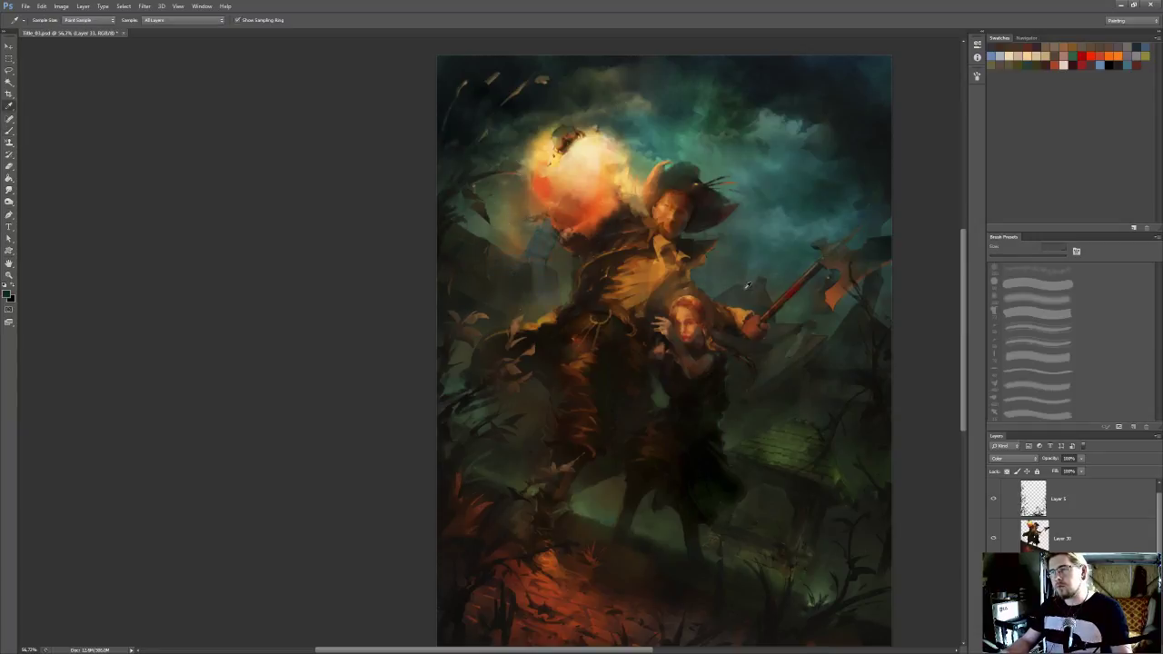
Pick a green, enlarge the soft brush to 600 px at reduced opacity, and tint the background buildings with it
{"action": "left_click", "coordinate": [787, 450], "text": "alt"}
{"action": "key", "text": "bracketright"}
{"action": "key", "text": "bracketright"}
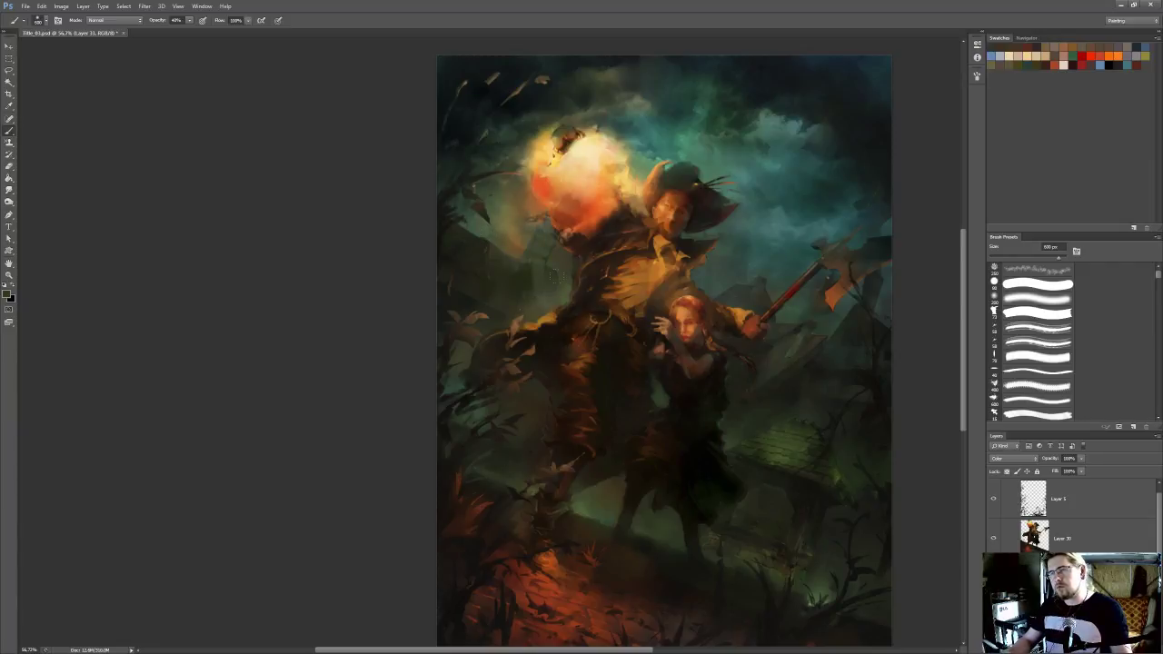
{"action": "left_click_drag", "start_coordinate": [708, 386], "coordinate": [703, 361]}
{"action": "key", "text": "n"}
{"action": "left_click", "coordinate": [906, 266]}
{"action": "left_click", "coordinate": [1015, 202]}
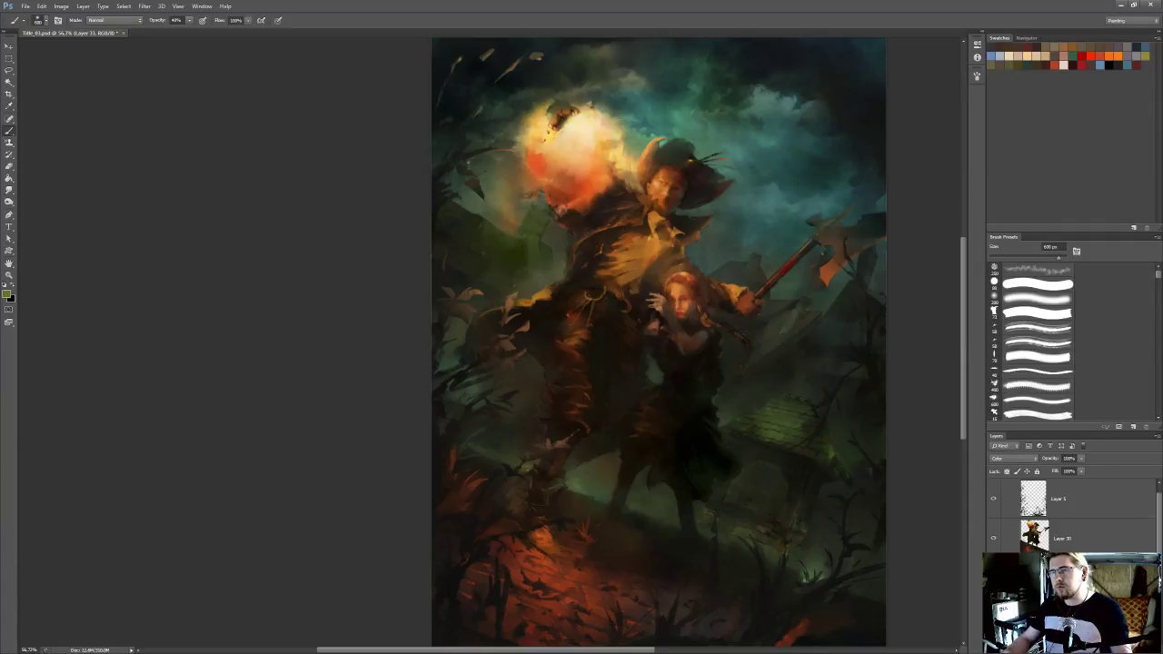
Try different blend modes on the building tint layer and settle on Overlay
{"action": "left_click", "coordinate": [1033, 457]}
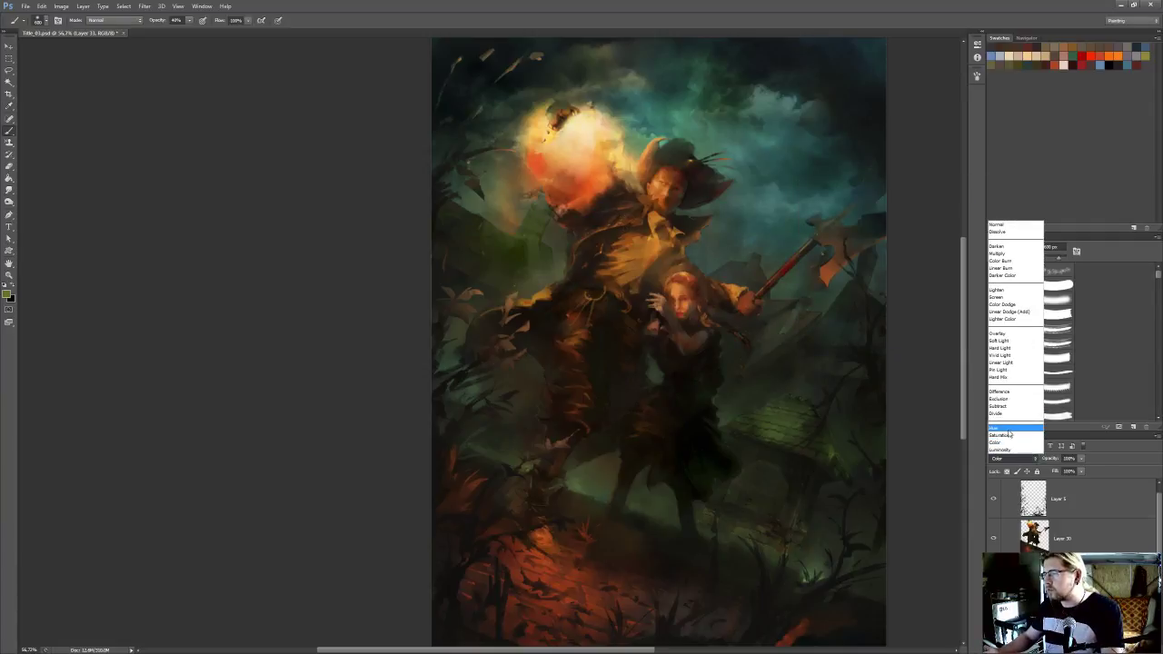
{"action": "left_click", "coordinate": [1010, 427]}
{"action": "key", "text": "Up"}
{"action": "key", "text": "Up"}
{"action": "key", "text": "Up"}
{"action": "key", "text": "Up"}
{"action": "key", "text": "Down"}
{"action": "key", "text": "Down"}
{"action": "key", "text": "Up"}
{"action": "key", "text": "Up"}
{"action": "key", "text": "Up"}
{"action": "key", "text": "Up"}
{"action": "key", "text": "Up"}
{"action": "key", "text": "Up"}
{"action": "key", "text": "Up"}
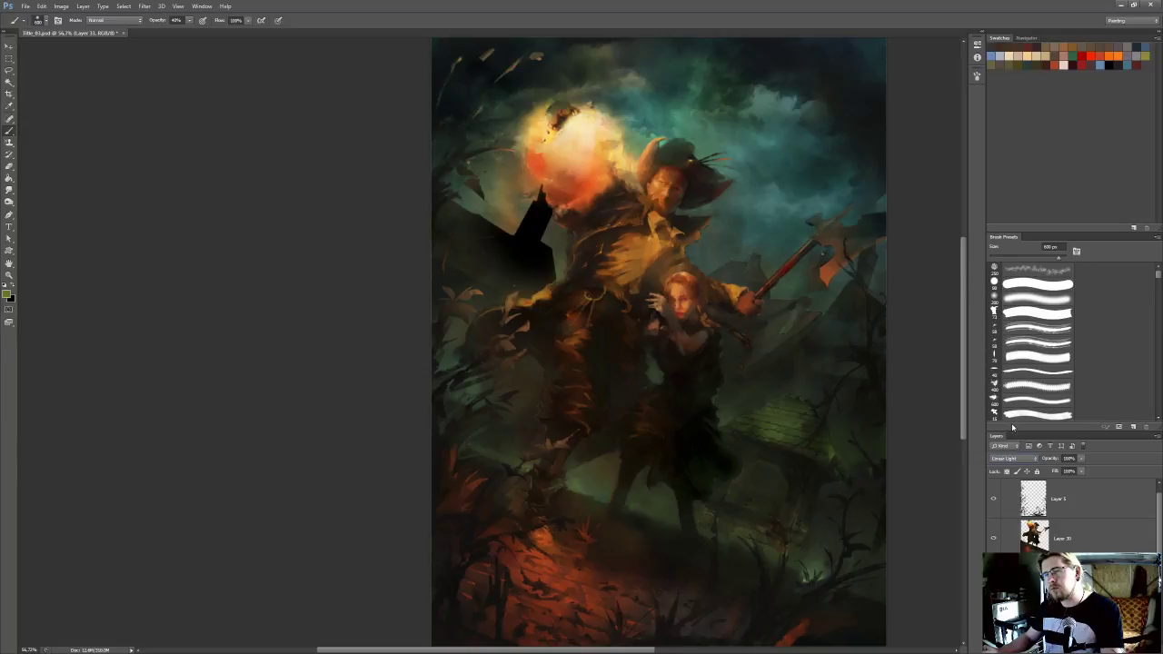
{"action": "key", "text": "Up"}
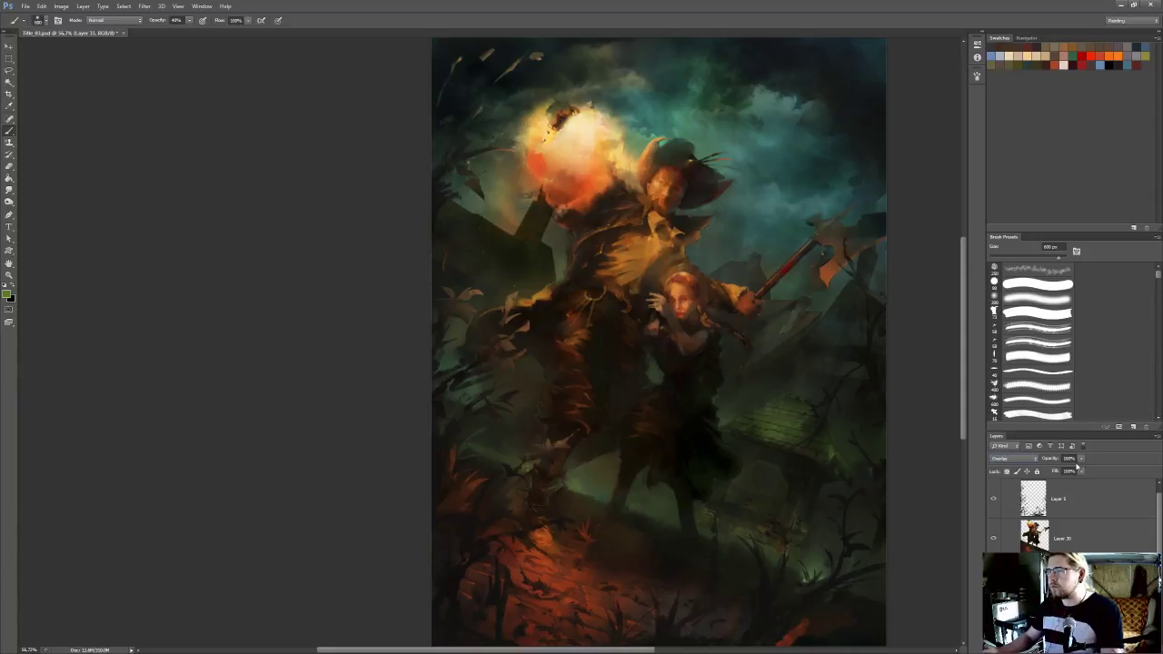
Lower the Overlay tint layer's opacity and compare the painting with the layer hidden and shown
{"action": "left_click_drag", "start_coordinate": [1083, 461], "coordinate": [1040, 470]}
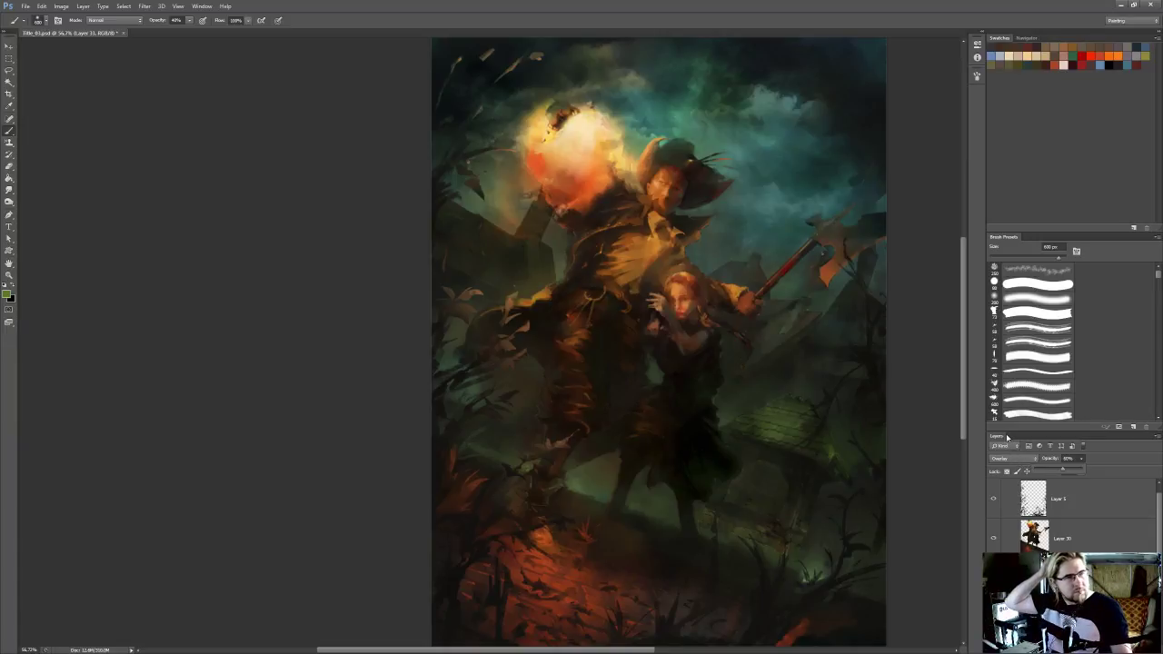
{"action": "left_click", "coordinate": [993, 578]}
{"action": "left_click", "coordinate": [994, 578]}
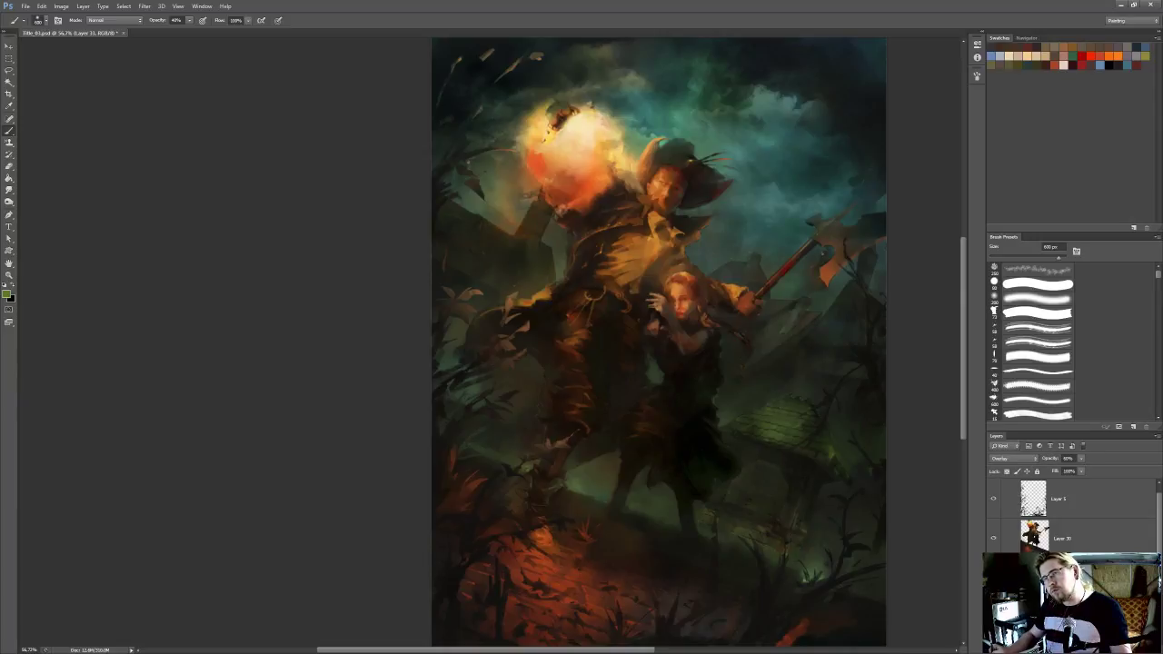
On a new Normal layer, glaze sampled dark green and teal tones softly over the background buildings with a low-opacity soft round brush
{"action": "mouse_move", "coordinate": [764, 525]}
{"action": "left_mouse_down"}
{"action": "mouse_move", "coordinate": [748, 483]}
{"action": "mouse_move", "coordinate": [888, 488]}
{"action": "left_mouse_up"}
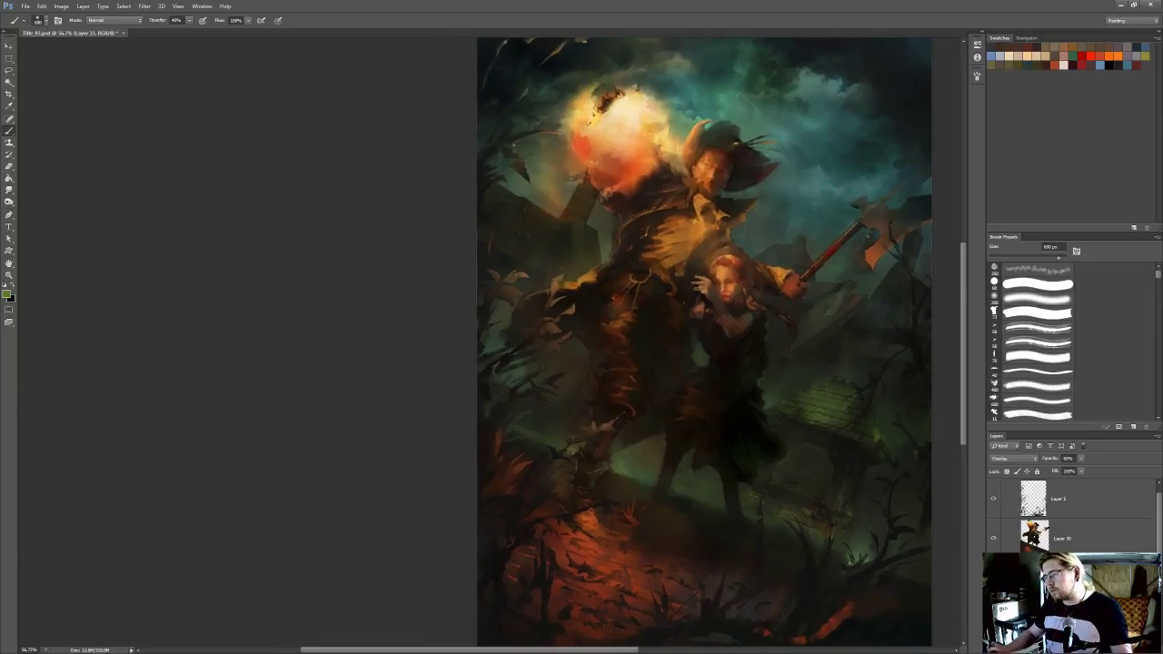
{"action": "key", "text": "i"}
{"action": "key", "text": "b"}
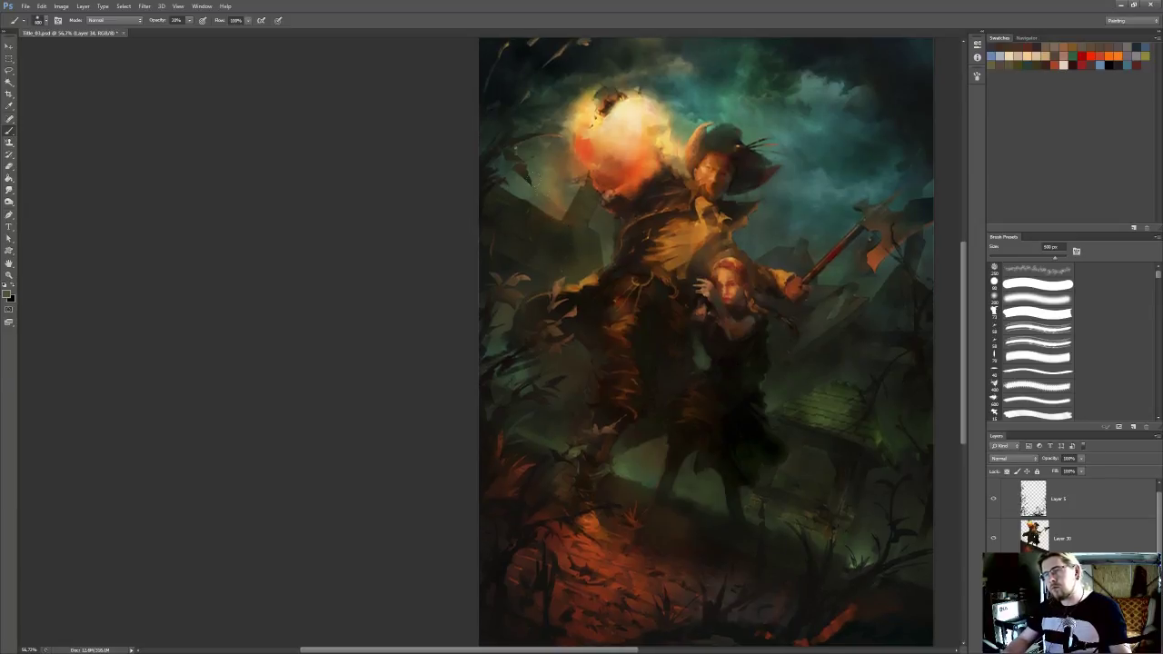
{"action": "key", "text": "i"}
{"action": "key", "text": "b"}
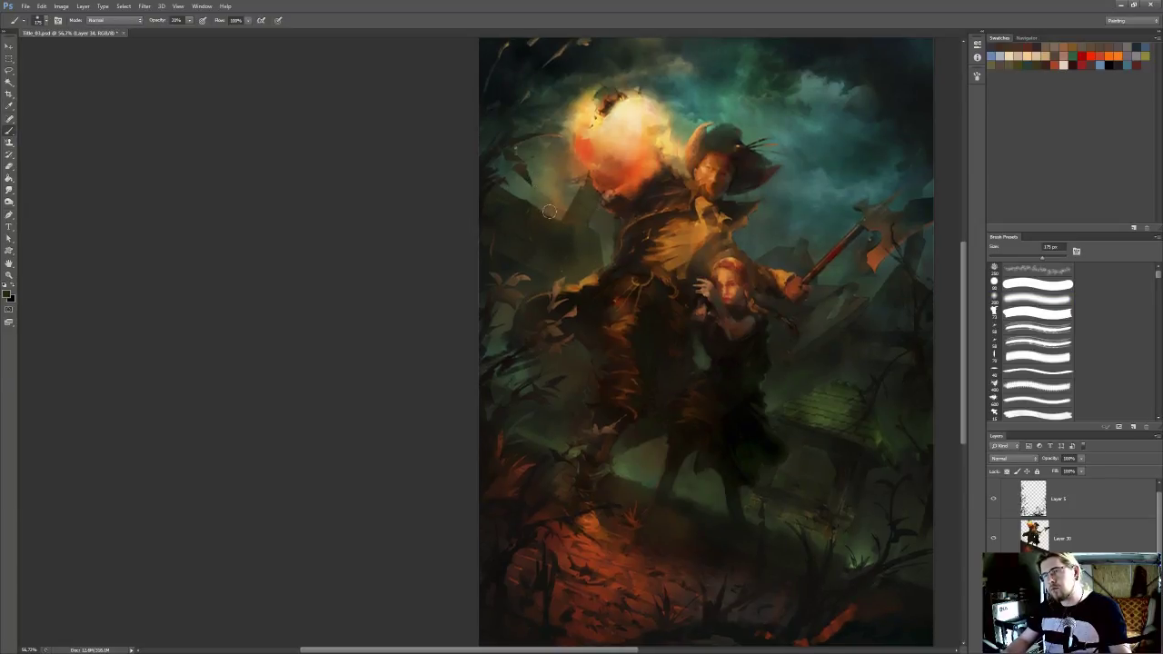
{"action": "key", "text": "bracketright"}
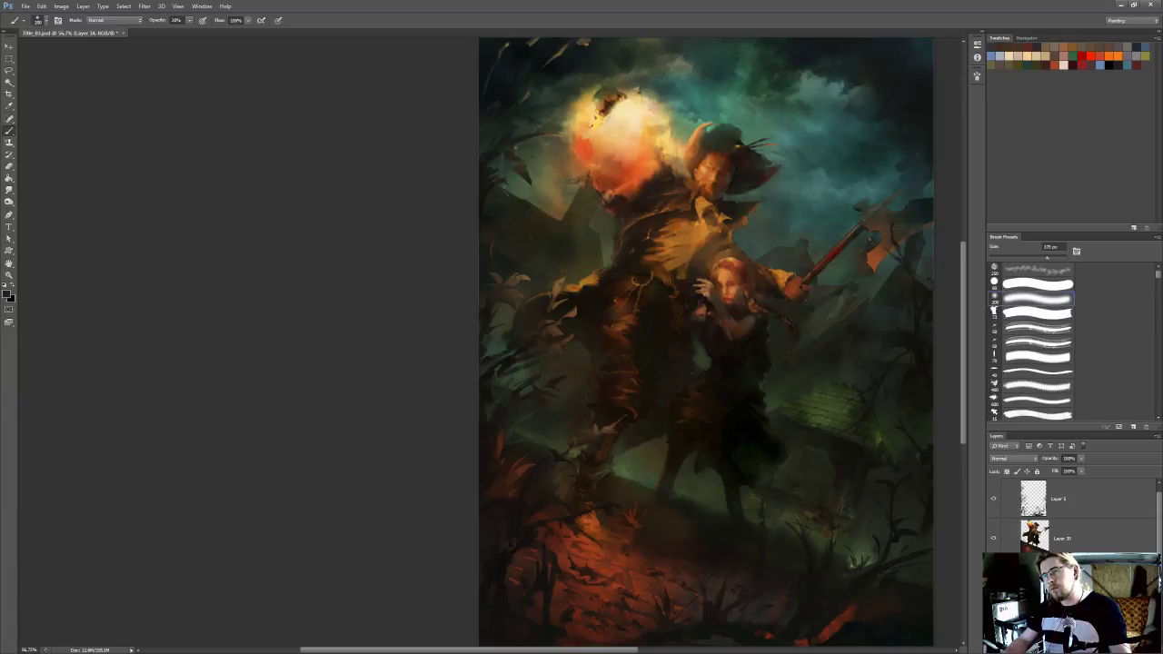
{"action": "left_click", "coordinate": [831, 208], "text": "alt"}
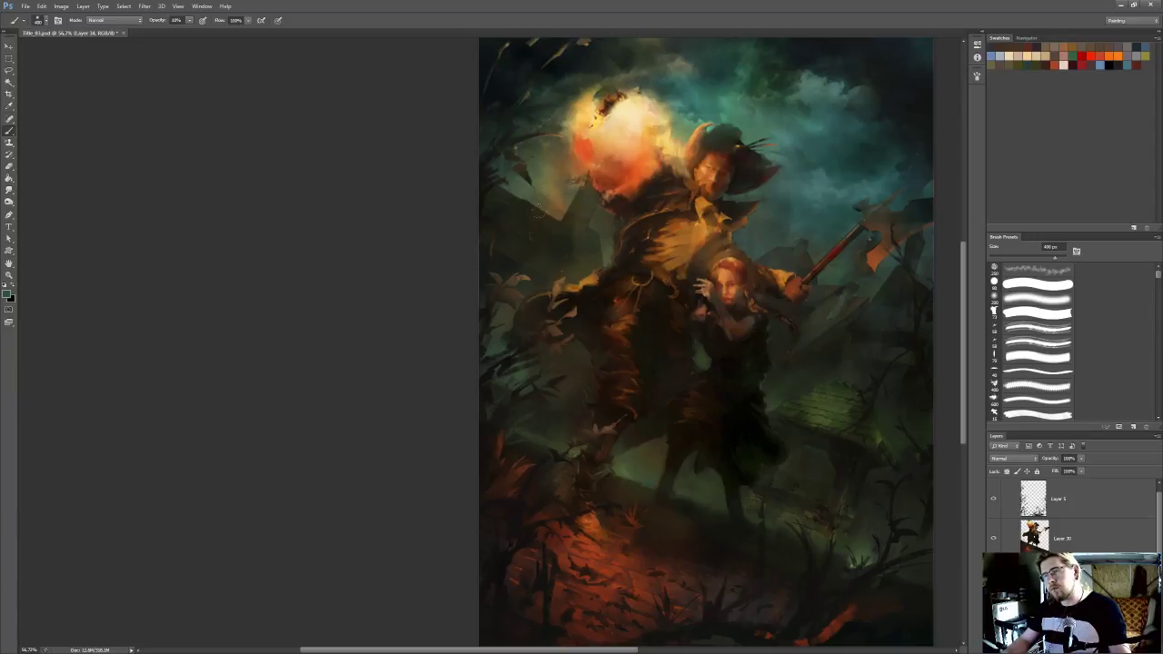
Keep the glaze layer, merge it with the building tint layer, and check the whole composition
{"action": "key", "text": "Delete"}
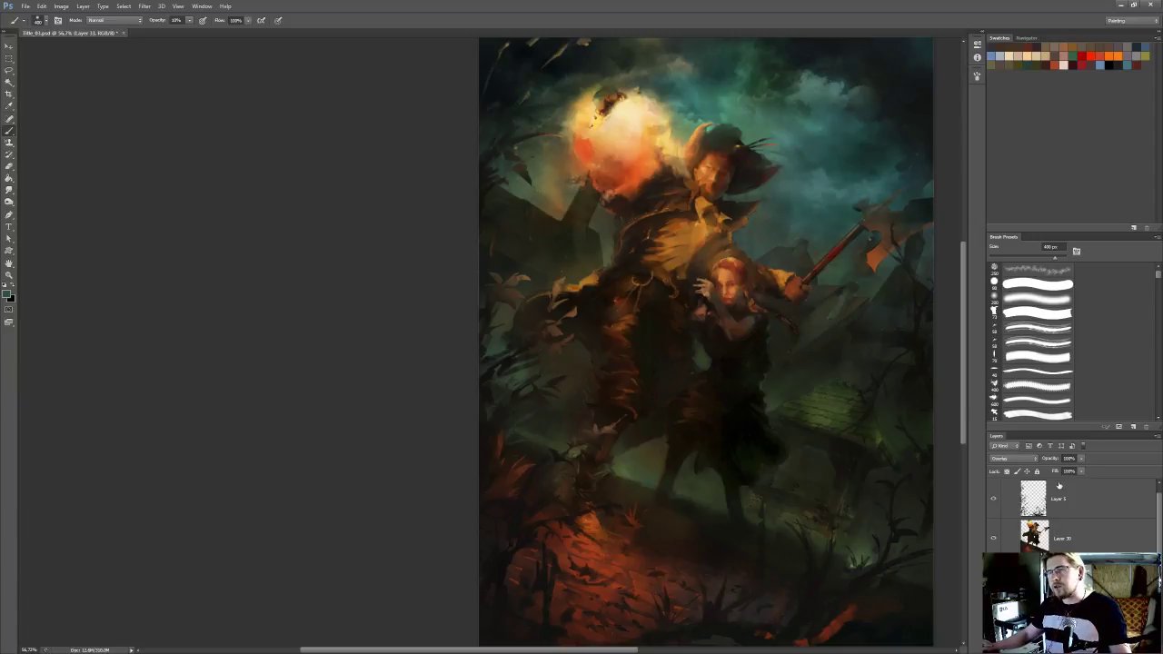
{"action": "key", "text": "ctrl+z"}
{"action": "scroll", "coordinate": [1077, 501], "scroll_direction": "down", "scroll_amount": 4}
{"action": "left_click", "coordinate": [1077, 578], "text": "shift"}
{"action": "key", "text": "ctrl+e"}
{"action": "scroll", "coordinate": [672, 191], "scroll_direction": "down", "scroll_amount": 4}
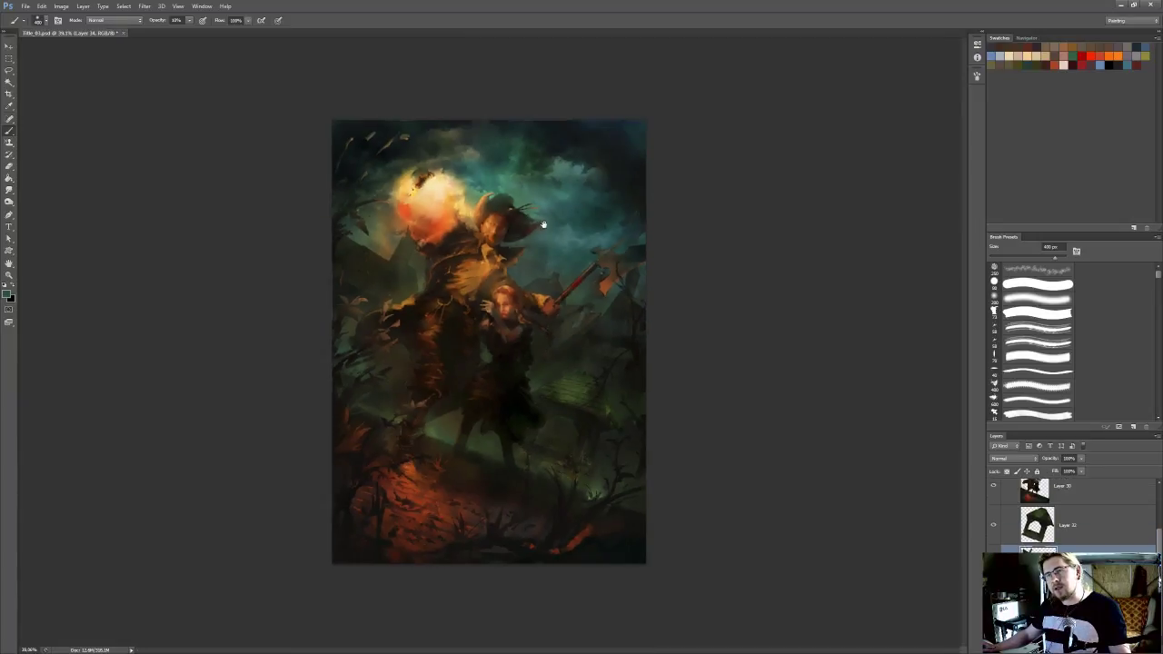
On the sky layer, Layer 29, soften the orange glow beside the dark building with a 400 px soft brush in sampled olive green
{"action": "scroll", "coordinate": [626, 260], "scroll_direction": "up", "scroll_amount": 3}
{"action": "scroll", "coordinate": [782, 257], "scroll_direction": "up", "scroll_amount": 5}
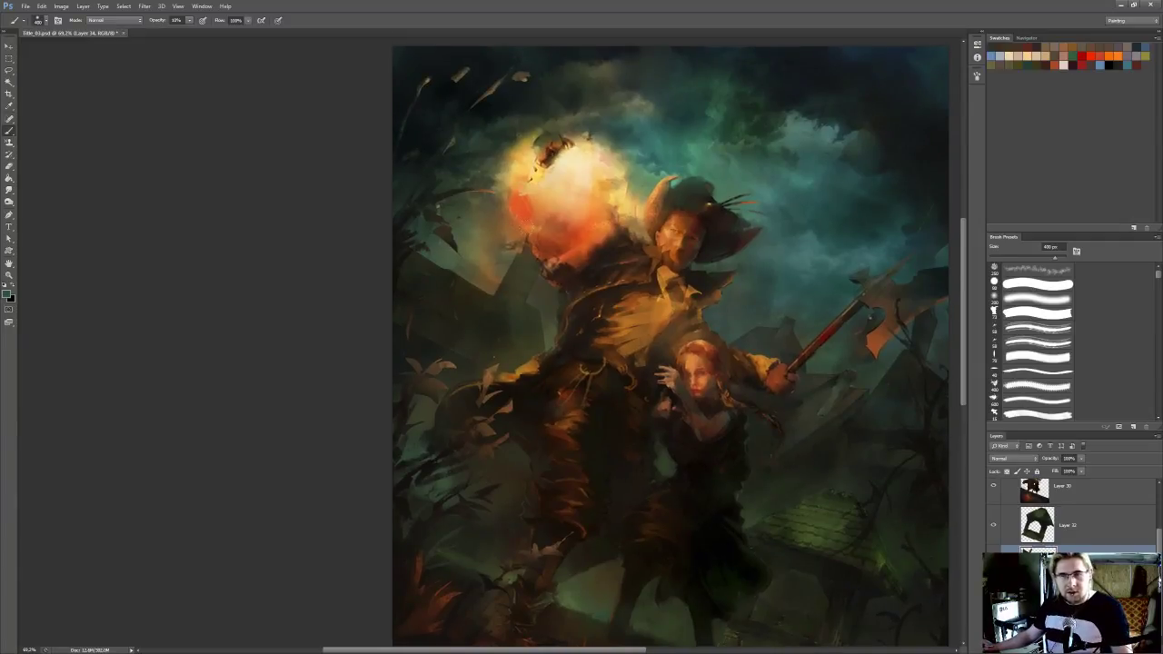
{"action": "scroll", "coordinate": [639, 235], "scroll_direction": "down", "scroll_amount": 3}
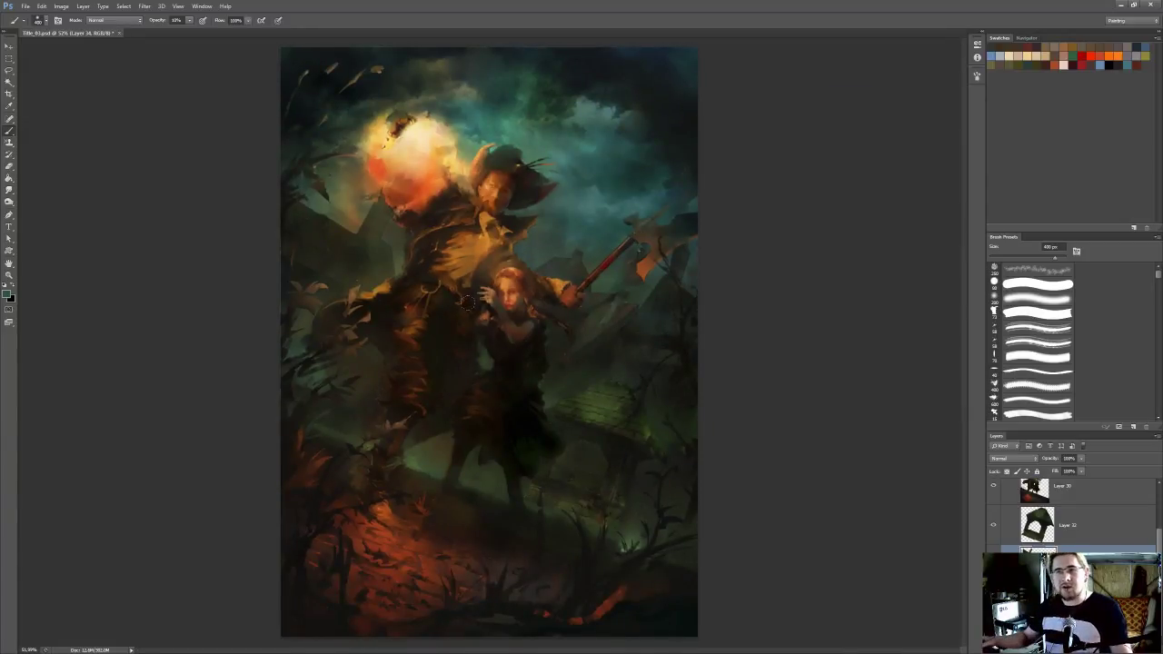
{"action": "scroll", "coordinate": [434, 289], "scroll_direction": "up", "scroll_amount": 3}
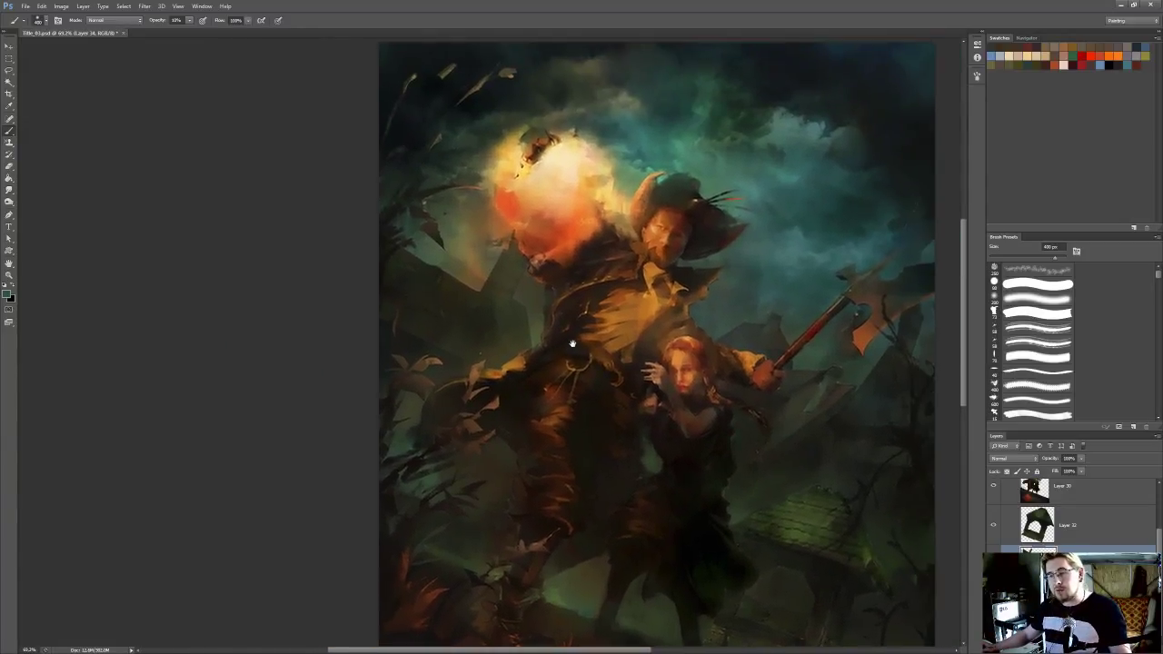
{"action": "left_click_drag", "start_coordinate": [557, 311], "coordinate": [540, 329]}
{"action": "left_click_drag", "start_coordinate": [552, 179], "coordinate": [535, 204]}
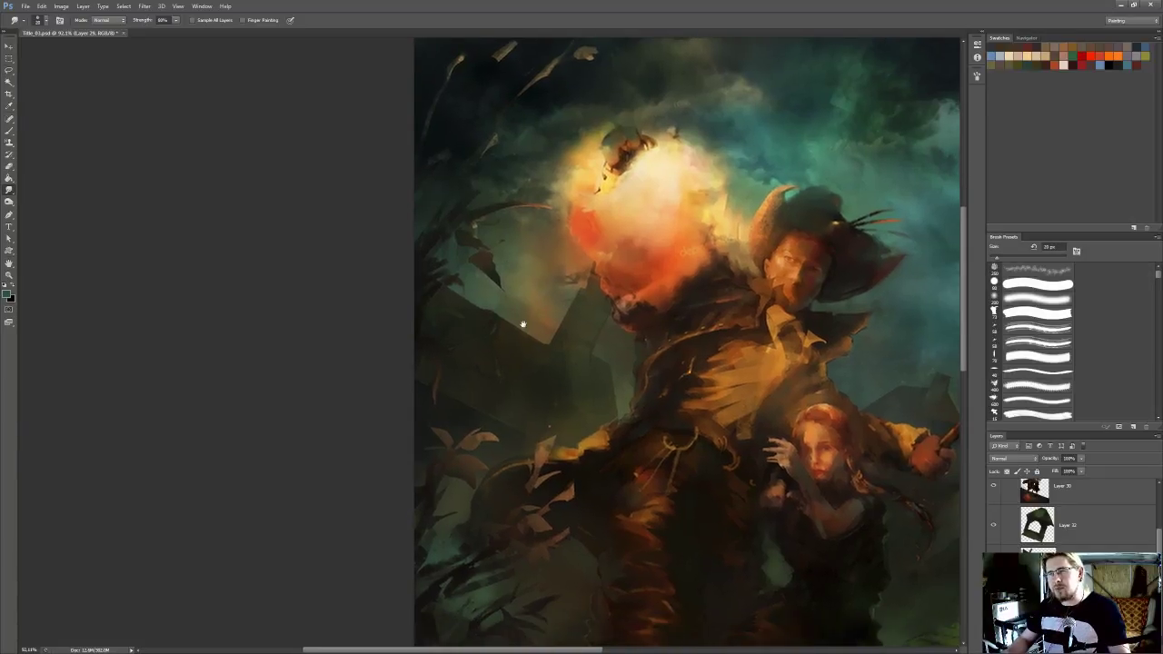
{"action": "key", "text": "b"}
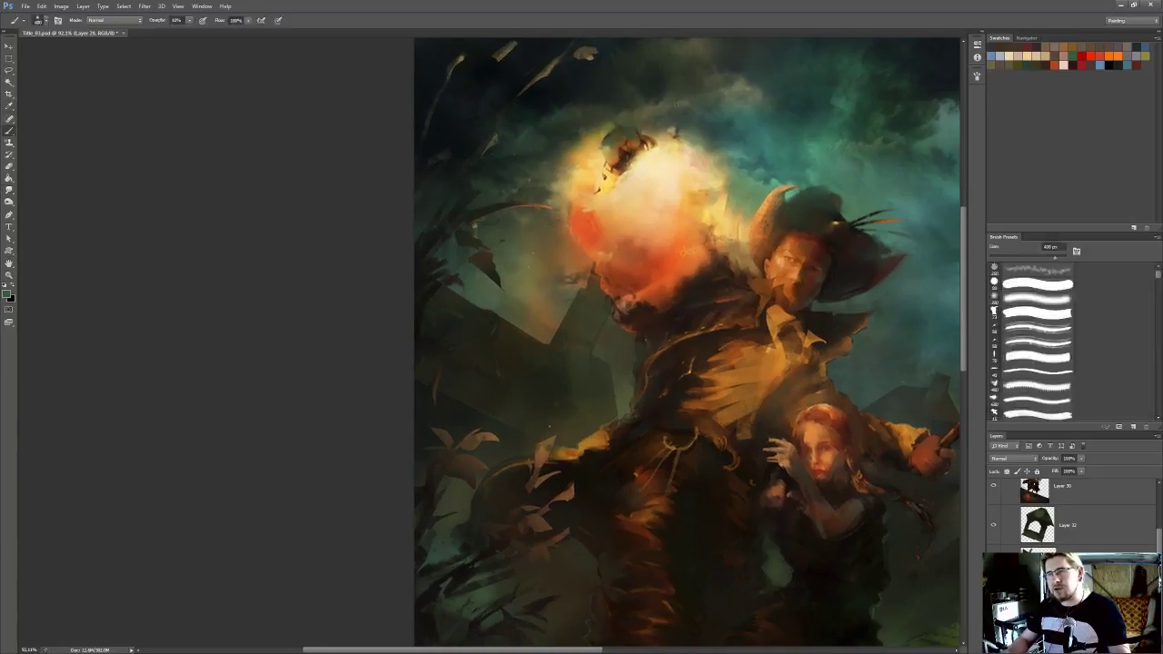
{"action": "left_click_drag", "start_coordinate": [574, 294], "coordinate": [537, 332]}
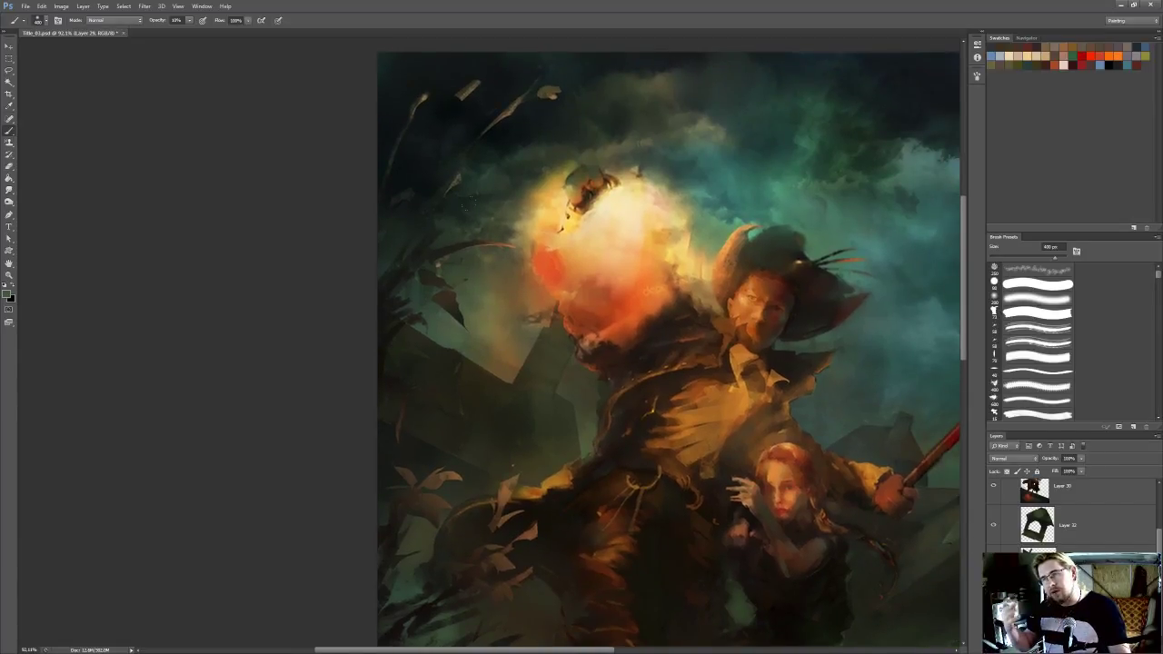
{"action": "left_click_drag", "start_coordinate": [526, 262], "coordinate": [511, 312]}
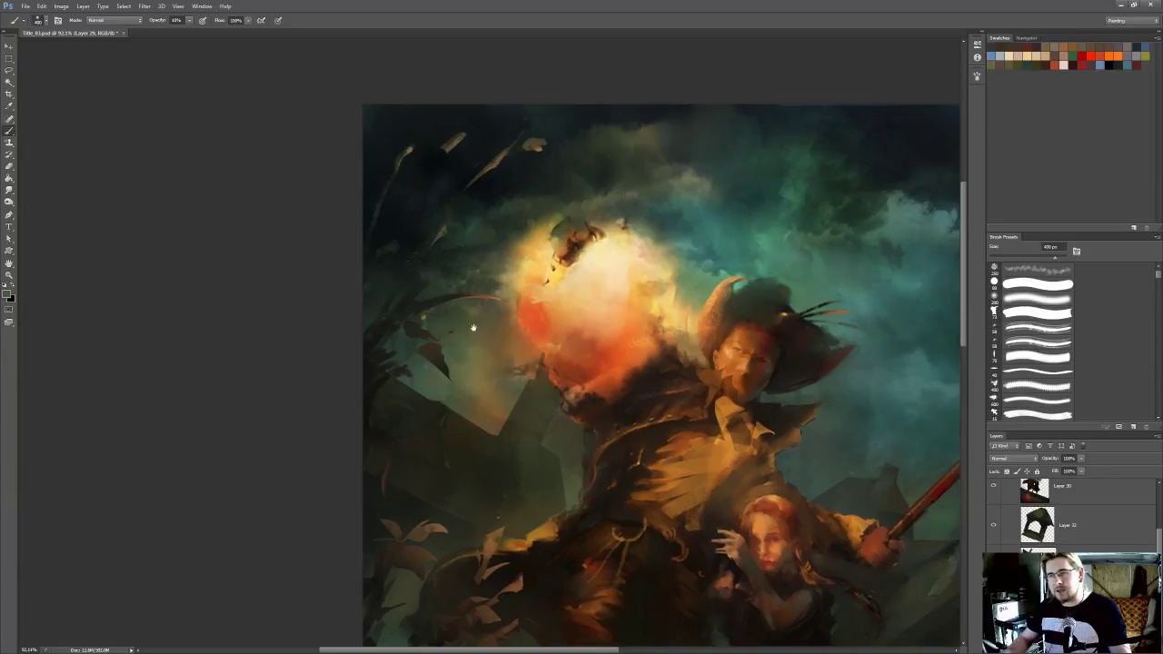
Glaze sampled teal tones over the sky between the fireball and the buildings with a 500 px brush at 40% opacity
{"action": "key", "text": "i"}
{"action": "key", "text": "b"}
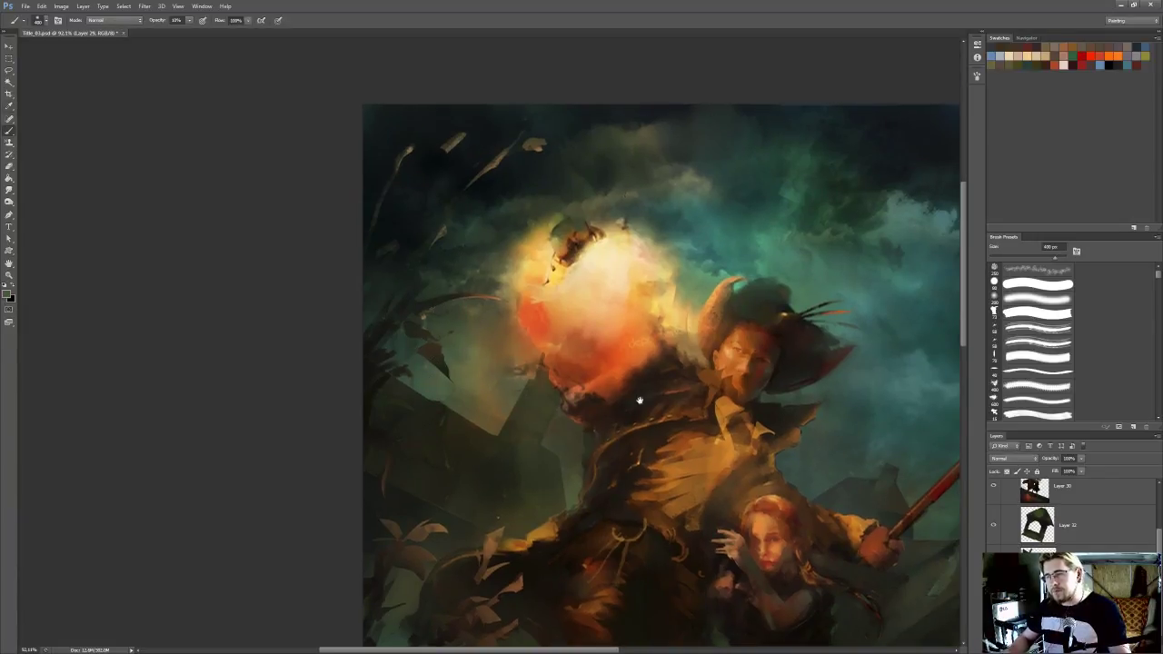
{"action": "left_click_drag", "start_coordinate": [633, 394], "coordinate": [622, 391]}
{"action": "left_click", "coordinate": [844, 416], "text": "alt"}
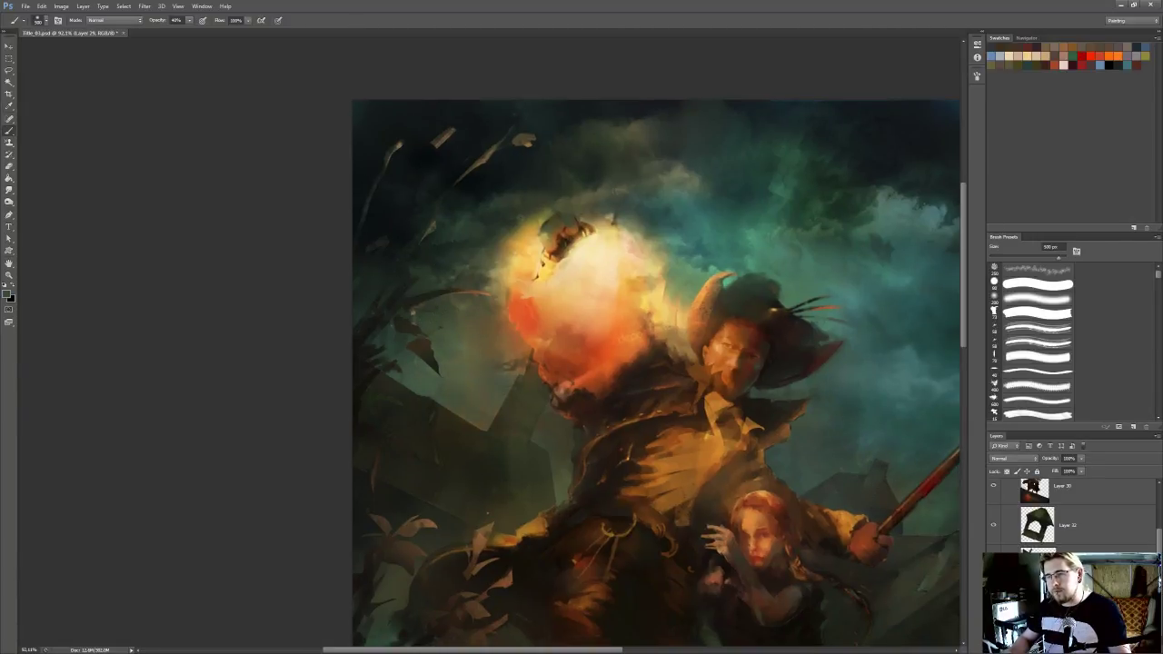
{"action": "left_click_drag", "start_coordinate": [540, 418], "coordinate": [515, 342]}
{"action": "left_click", "coordinate": [660, 220], "text": "alt"}
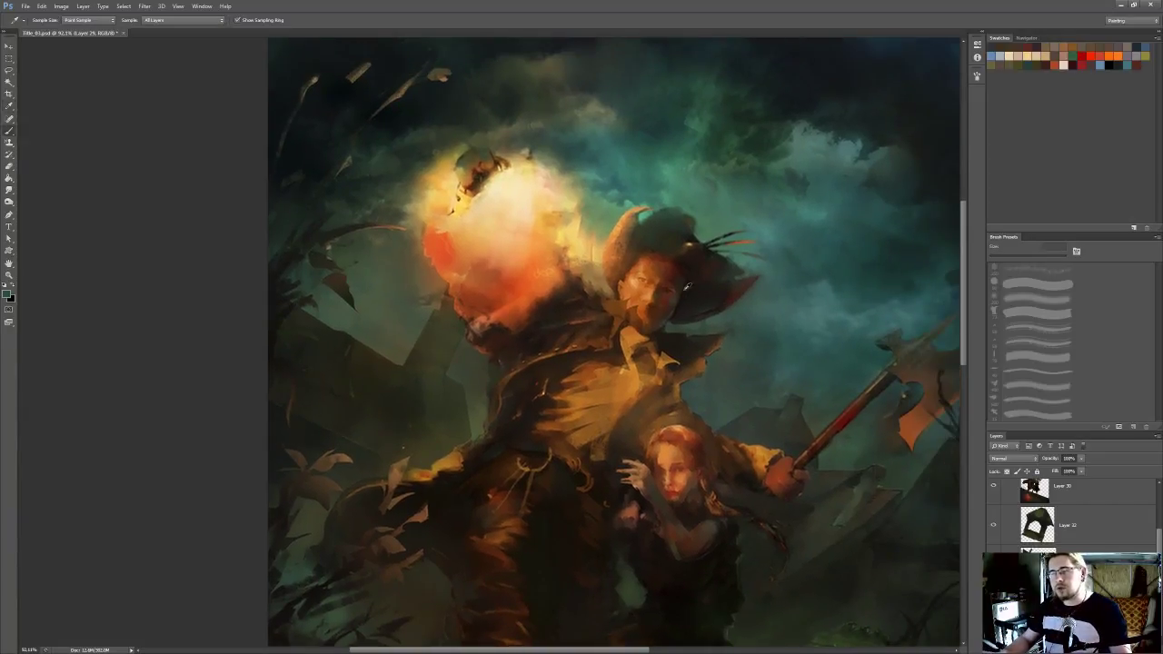
{"action": "left_click_drag", "start_coordinate": [627, 273], "coordinate": [638, 277]}
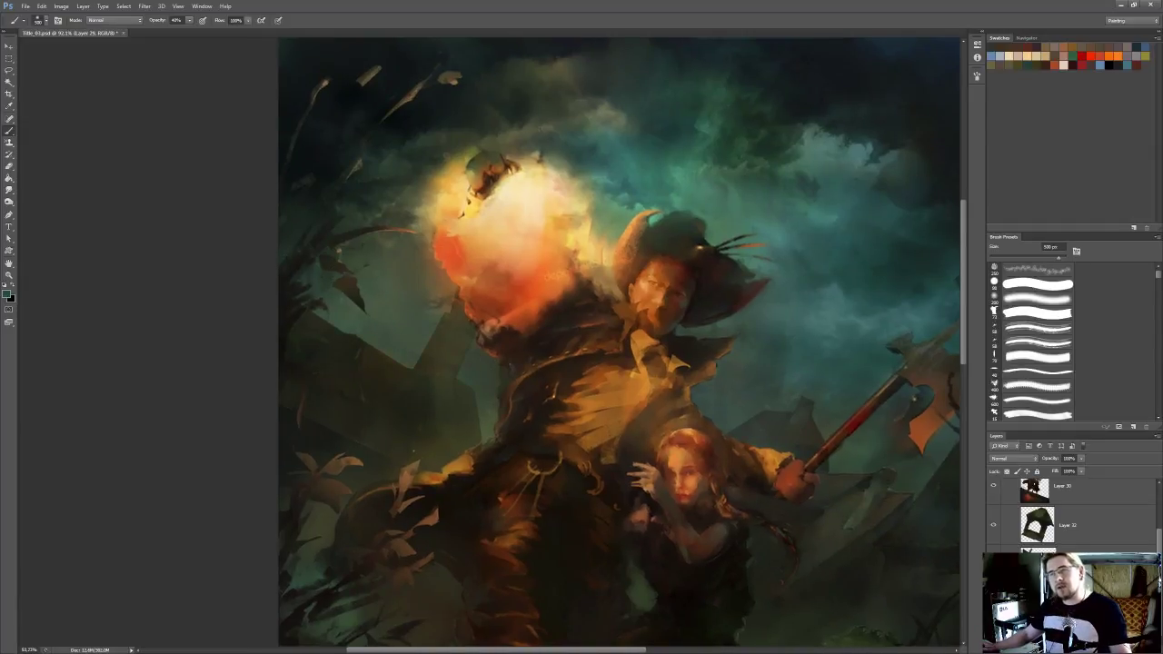
Check the whole composition, enlarge the brush to 600 px with a sampled dark tone, and save the painting
{"action": "scroll", "coordinate": [556, 276], "scroll_direction": "down", "scroll_amount": 8}
{"action": "scroll", "coordinate": [543, 304], "scroll_direction": "down", "scroll_amount": 3}
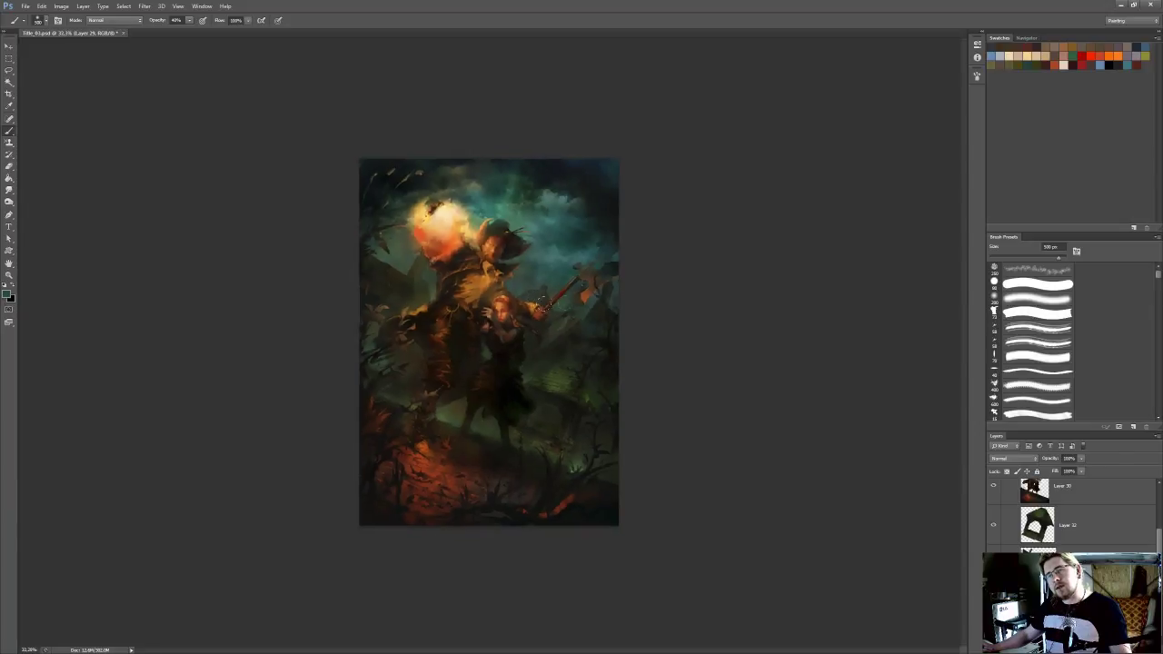
{"action": "scroll", "coordinate": [582, 303], "scroll_direction": "down", "scroll_amount": 1}
{"action": "scroll", "coordinate": [512, 298], "scroll_direction": "up", "scroll_amount": 6}
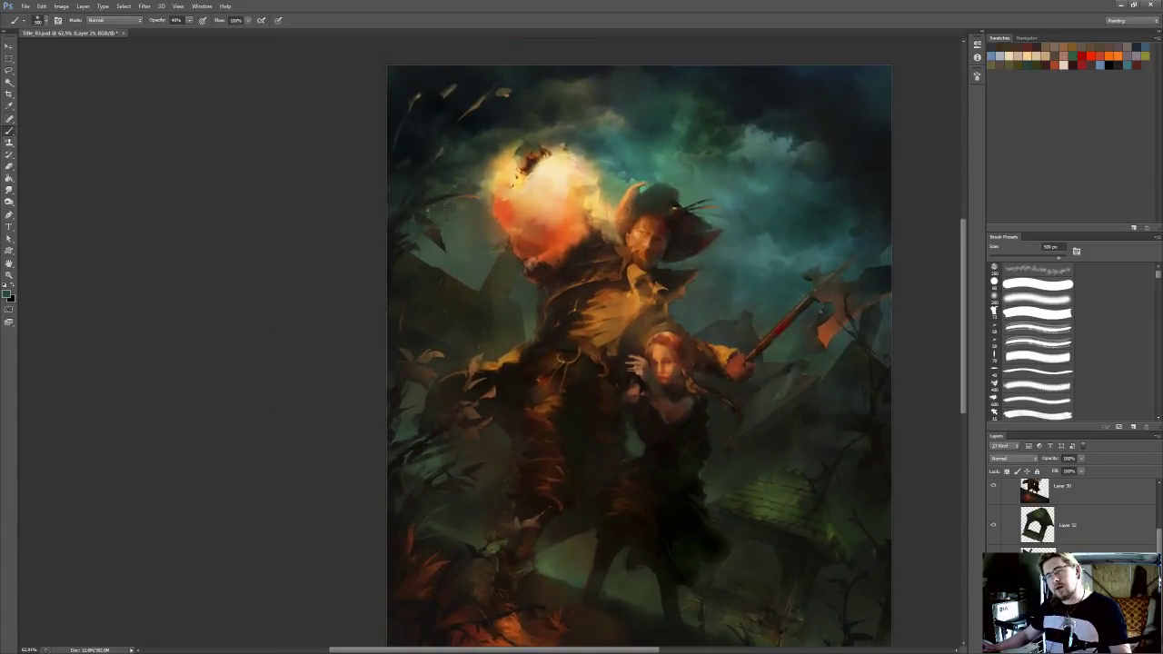
{"action": "left_click_drag", "start_coordinate": [527, 266], "coordinate": [511, 289]}
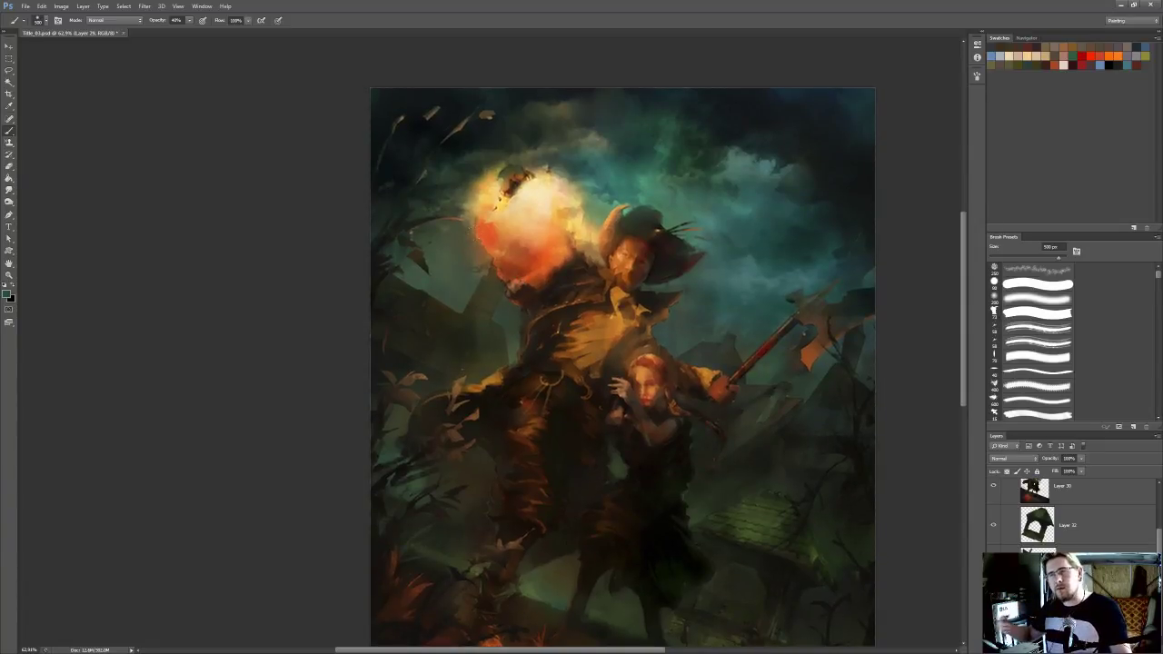
{"action": "left_click_drag", "start_coordinate": [525, 277], "coordinate": [500, 315]}
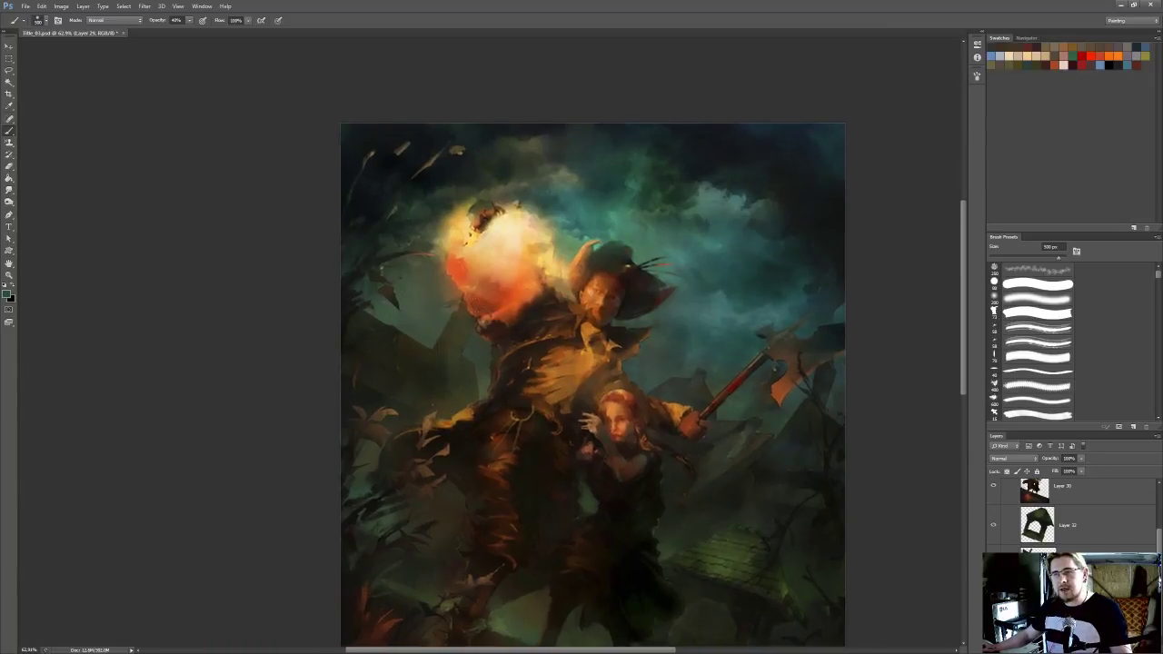
{"action": "scroll", "coordinate": [595, 378], "scroll_direction": "up", "scroll_amount": 1}
{"action": "key", "text": "bracketright"}
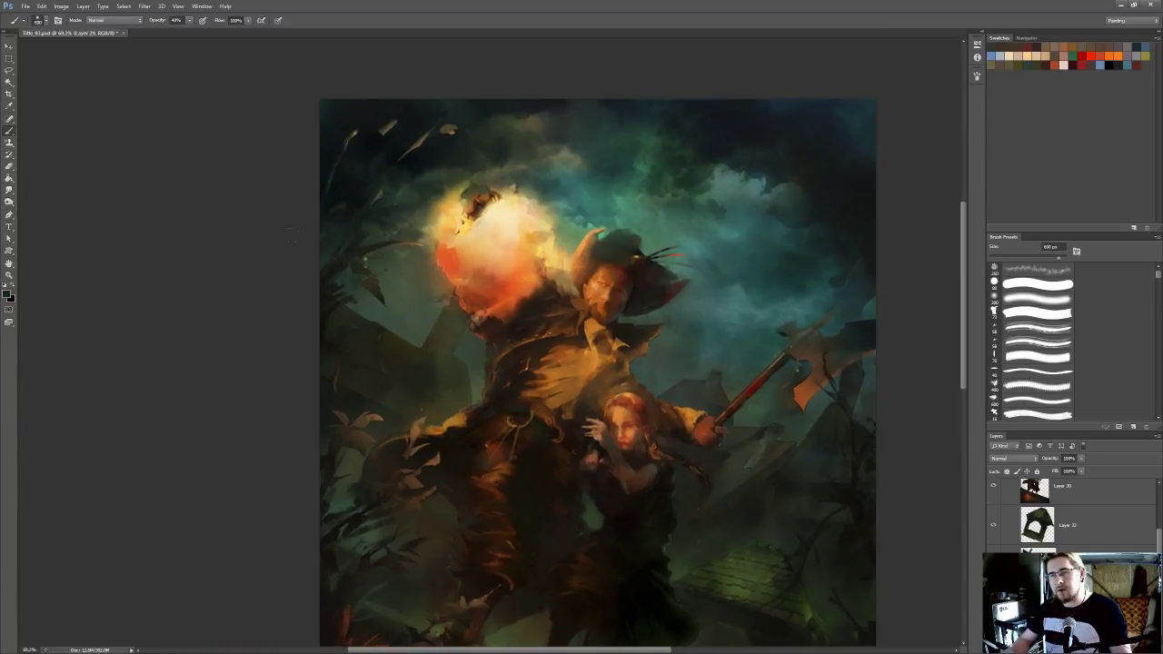
{"action": "key", "text": "ctrl+s"}
{"action": "scroll", "coordinate": [470, 259], "scroll_direction": "down", "scroll_amount": 2}
{"action": "scroll", "coordinate": [403, 323], "scroll_direction": "up", "scroll_amount": 1}
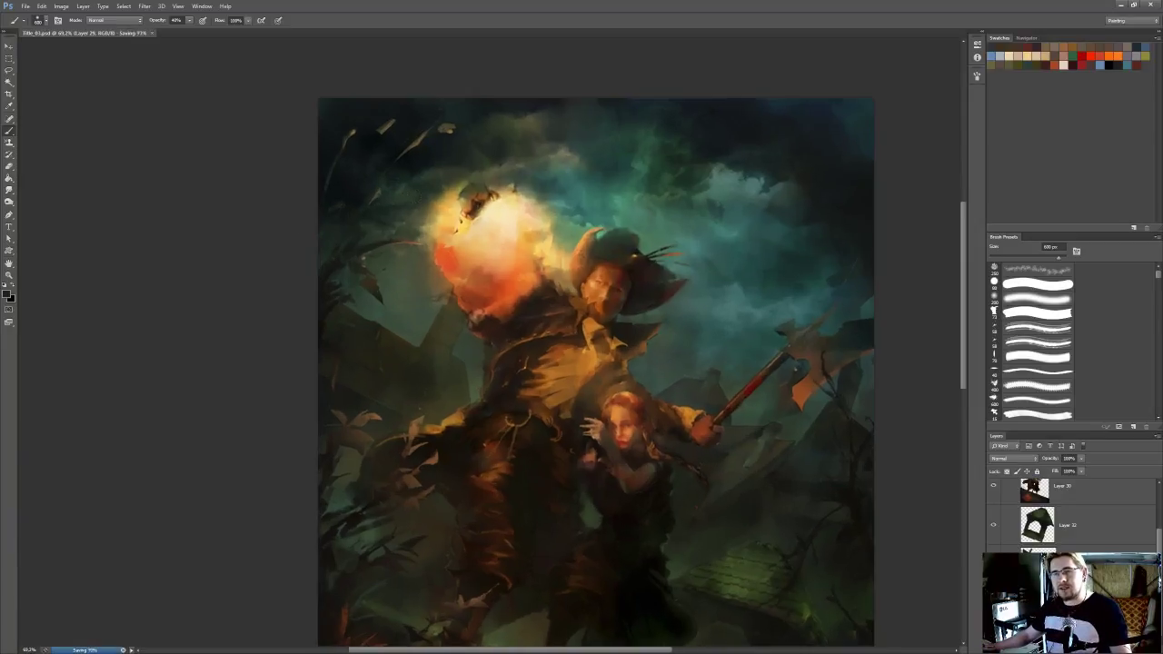
Examine the figures, the axe and the background buildings at several magnifications
{"action": "scroll", "coordinate": [405, 292], "scroll_direction": "up", "scroll_amount": 1}
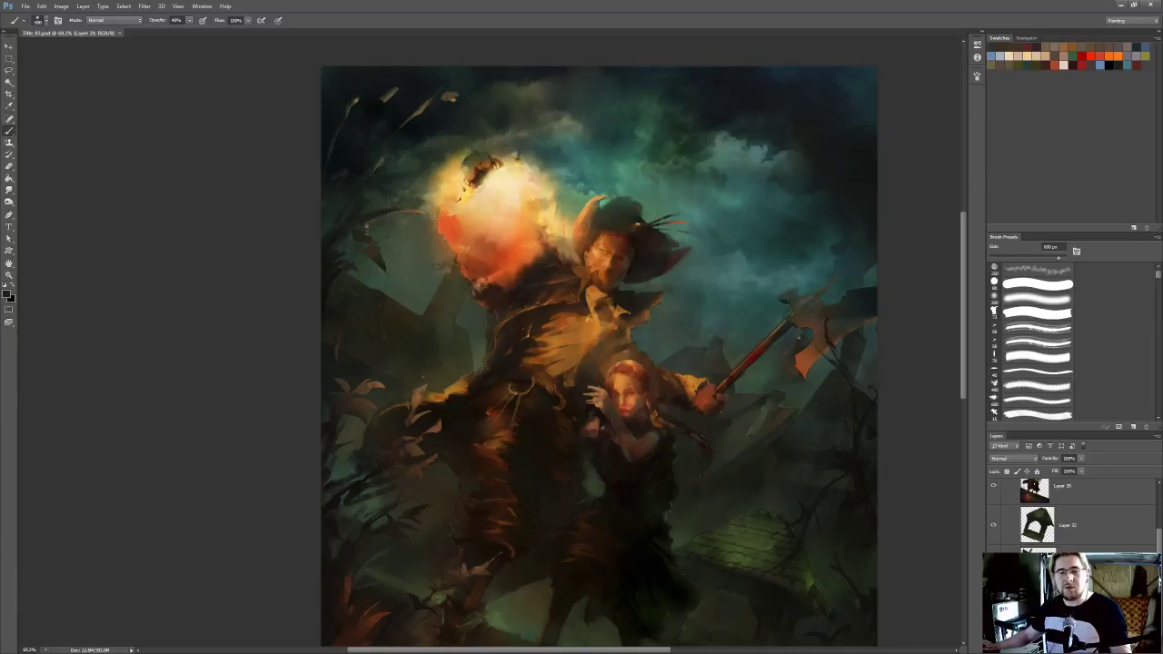
{"action": "scroll", "coordinate": [440, 299], "scroll_direction": "down", "scroll_amount": 2}
{"action": "left_click_drag", "start_coordinate": [440, 299], "coordinate": [485, 307]}
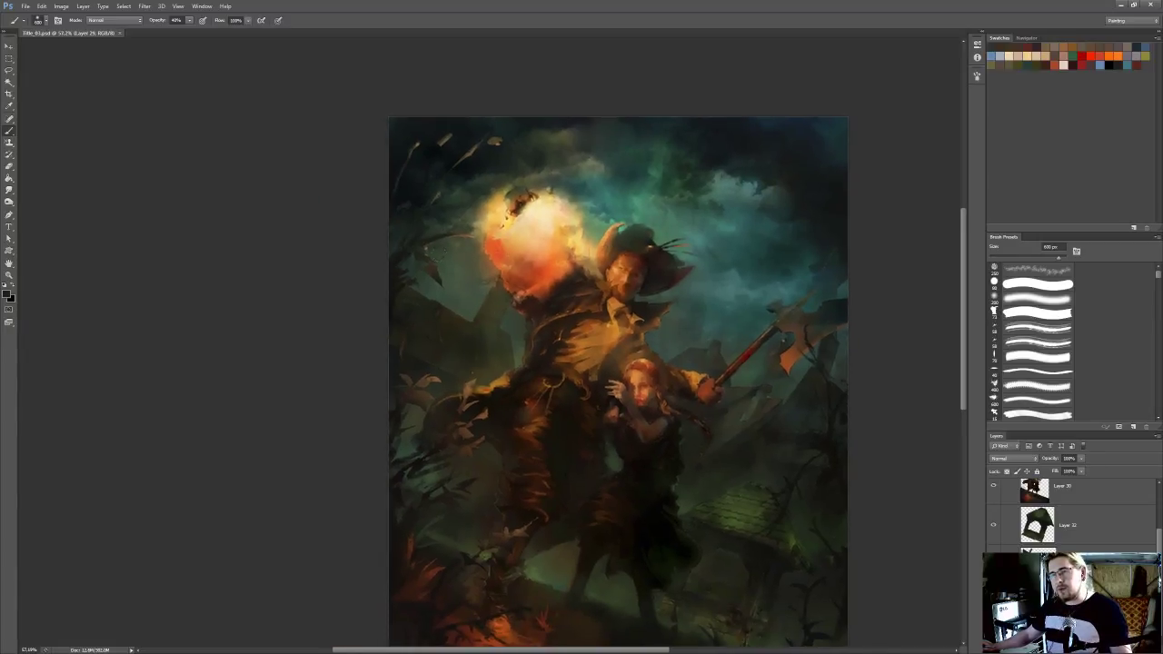
{"action": "scroll", "coordinate": [491, 296], "scroll_direction": "up", "scroll_amount": 2}
{"action": "scroll", "coordinate": [460, 305], "scroll_direction": "up", "scroll_amount": 2}
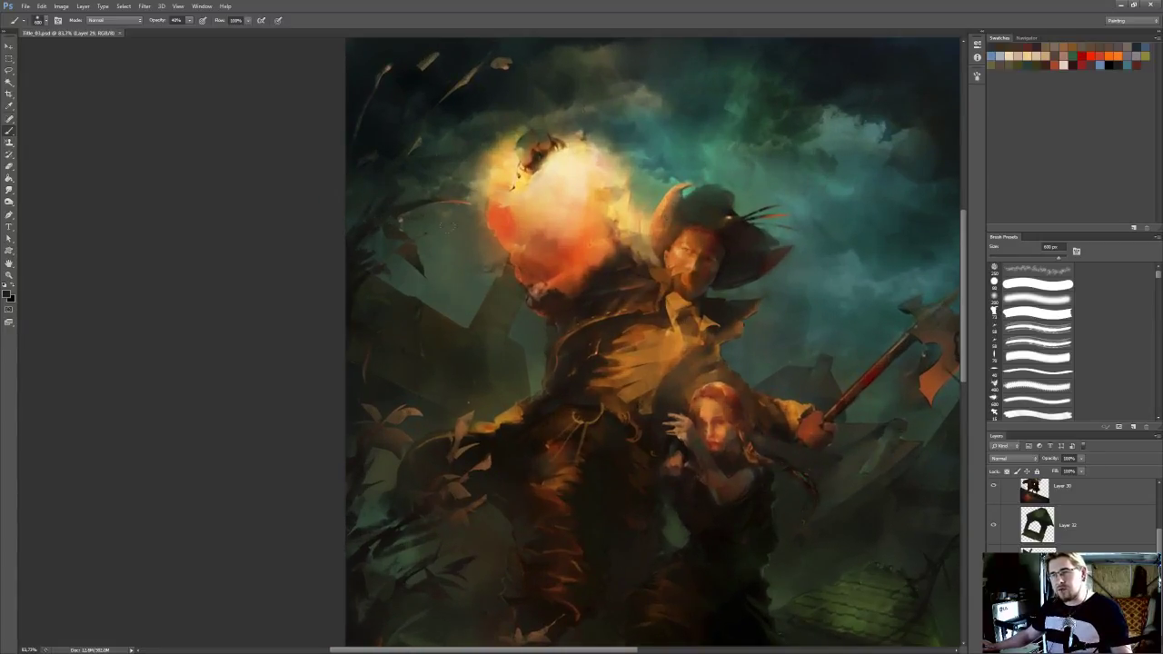
{"action": "left_click_drag", "start_coordinate": [516, 317], "coordinate": [329, 209]}
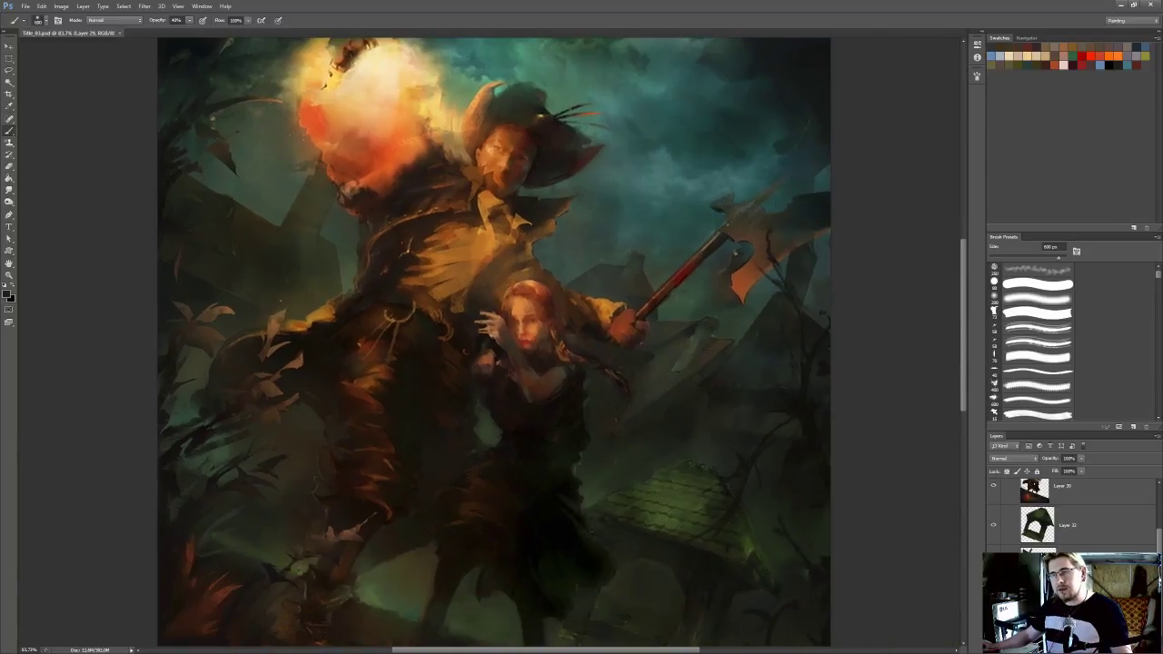
{"action": "scroll", "coordinate": [393, 227], "scroll_direction": "down", "scroll_amount": 1}
{"action": "left_click_drag", "start_coordinate": [413, 251], "coordinate": [514, 282]}
{"action": "left_click_drag", "start_coordinate": [373, 267], "coordinate": [431, 309]}
{"action": "scroll", "coordinate": [423, 283], "scroll_direction": "up", "scroll_amount": 5}
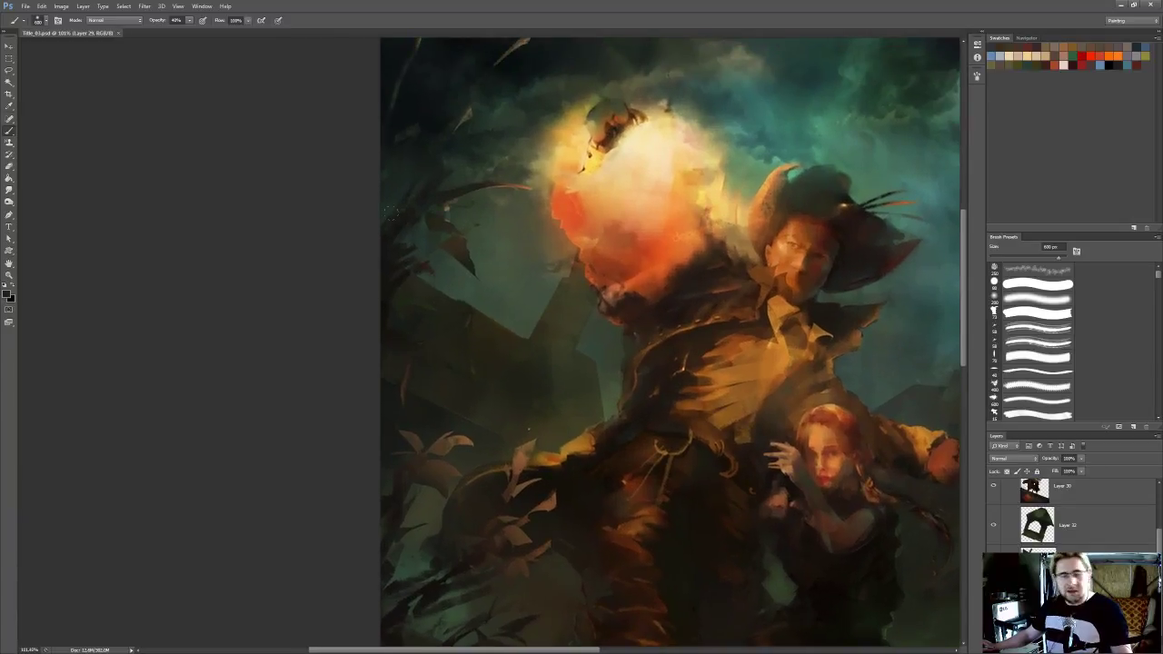
On the building layer, Layer 34, trim the sloping roof edge beside the fireball with a very small hard Eraser
{"action": "key", "text": "l"}
{"action": "key", "text": "b"}
{"action": "left_click", "coordinate": [1045, 286]}
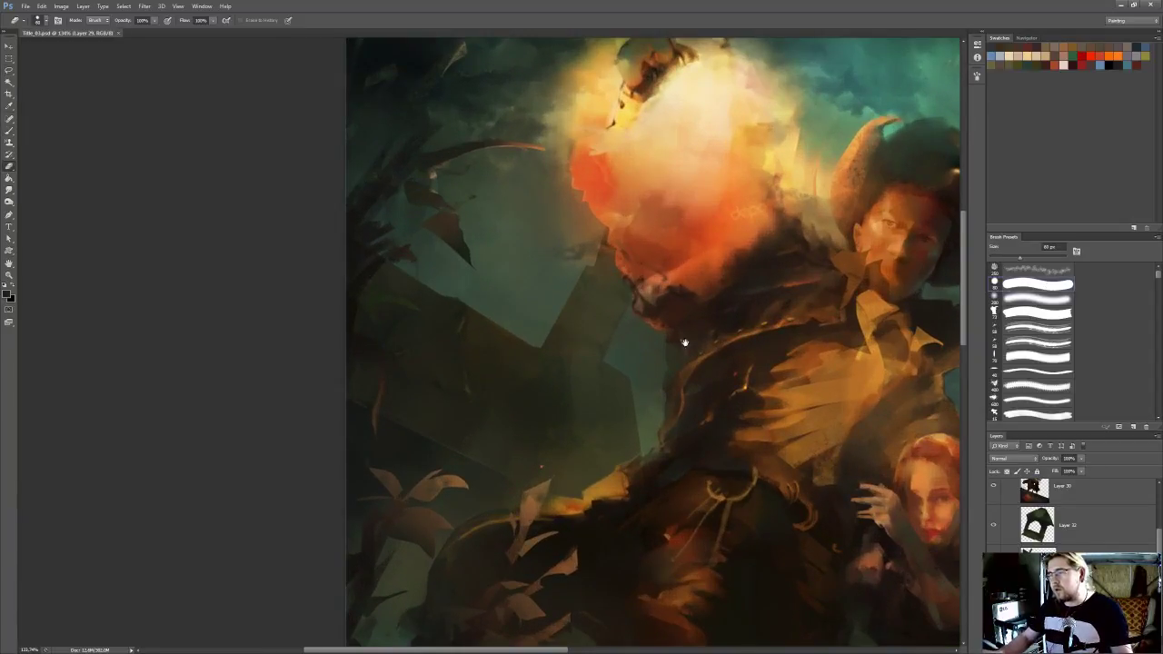
{"action": "left_click_drag", "start_coordinate": [712, 337], "coordinate": [714, 337]}
{"action": "left_click", "coordinate": [601, 393], "text": "ctrl"}
{"action": "key", "text": "bracketleft"}
{"action": "key", "text": "bracketleft"}
{"action": "key", "text": "bracketleft"}
{"action": "key", "text": "bracketleft"}
{"action": "key", "text": "bracketleft"}
{"action": "key", "text": "bracketleft"}
{"action": "key", "text": "bracketleft"}
{"action": "key", "text": "bracketleft"}
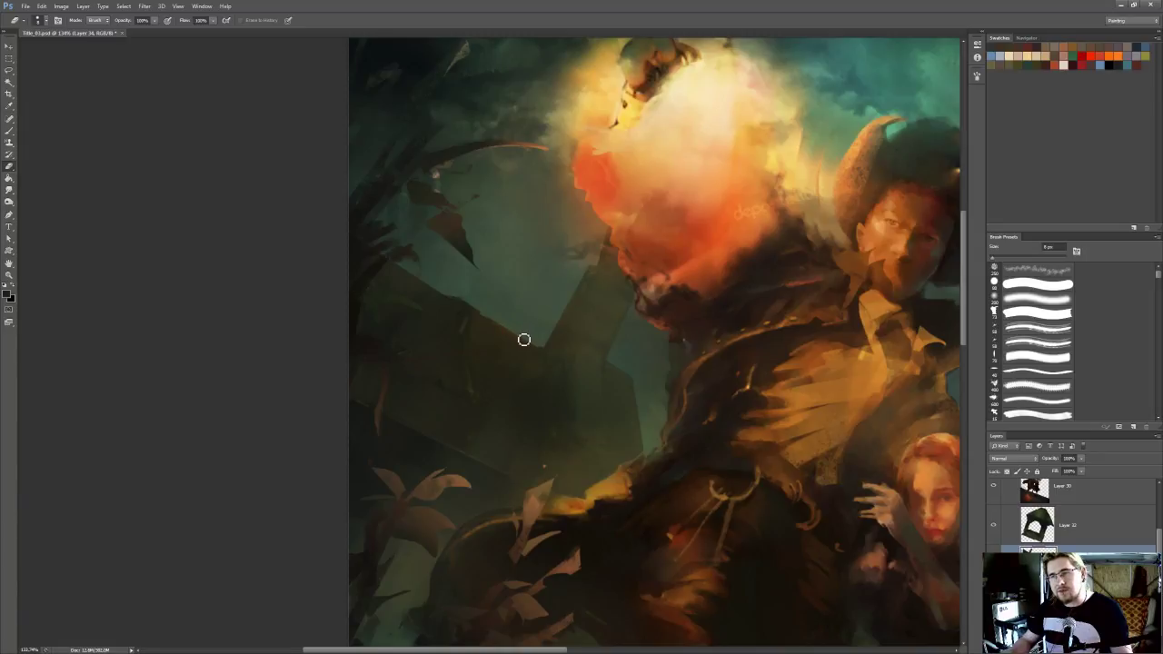
{"action": "left_click_drag", "start_coordinate": [504, 320], "coordinate": [536, 345]}
{"action": "mouse_move", "coordinate": [469, 313]}
{"action": "left_mouse_down"}
{"action": "mouse_move", "coordinate": [480, 331]}
{"action": "mouse_move", "coordinate": [465, 317]}
{"action": "left_mouse_up"}
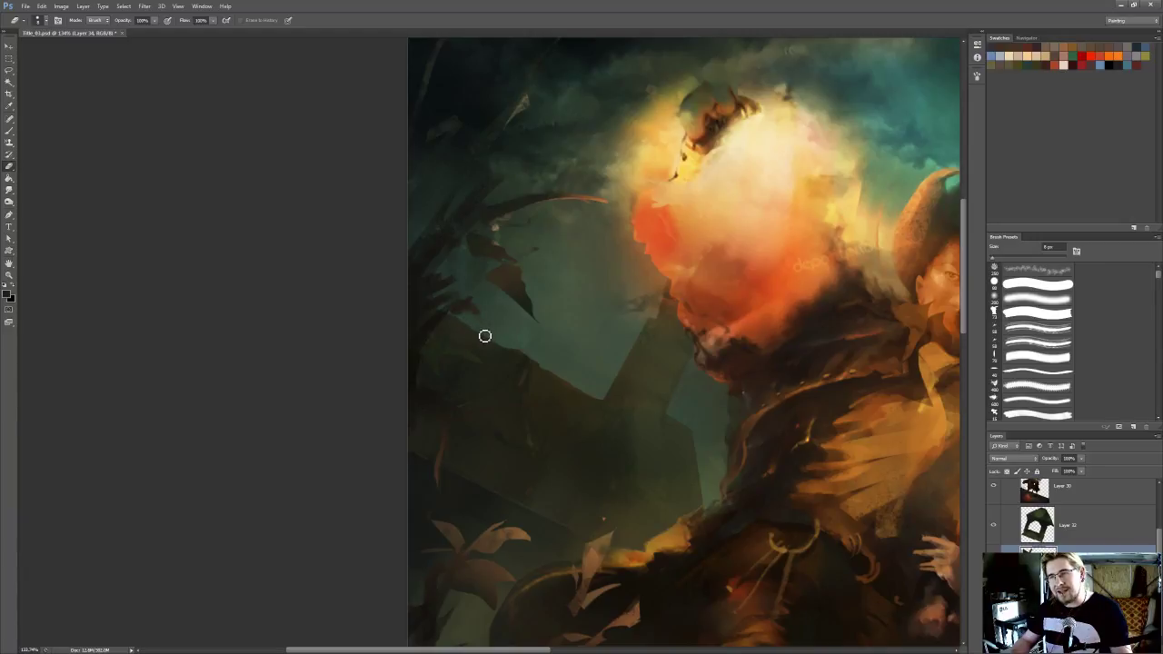
Erase fine irregularities into the corner between roof and tower with a 4 px Eraser, and save the painting
{"action": "left_click_drag", "start_coordinate": [484, 302], "coordinate": [436, 295]}
{"action": "key", "text": "bracketleft"}
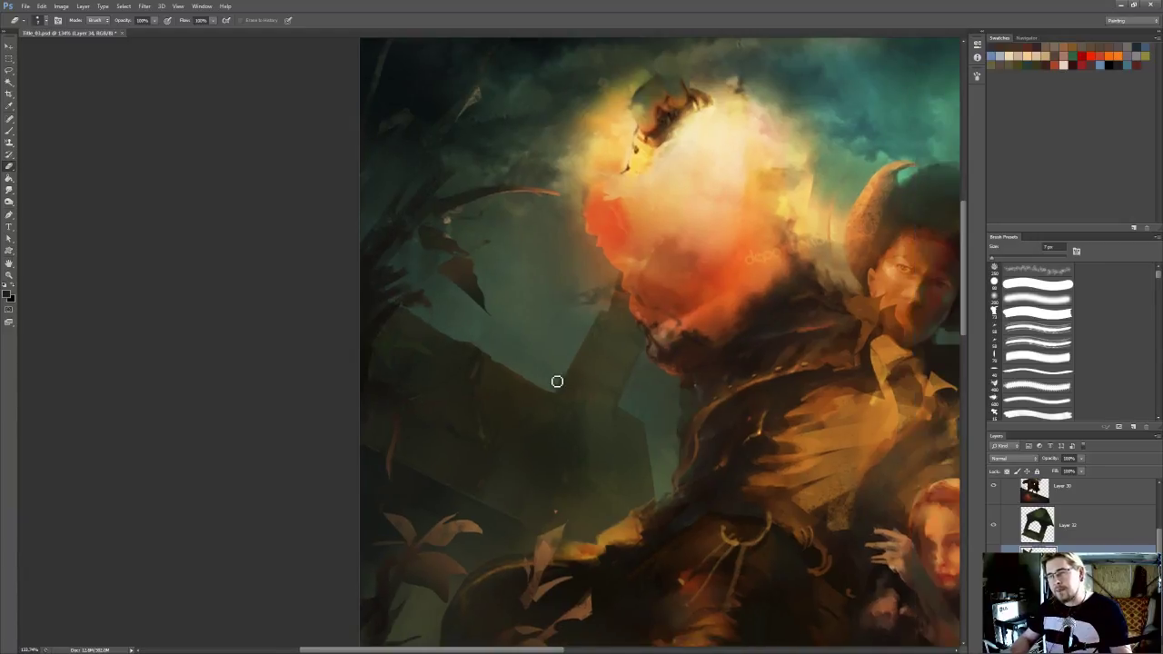
{"action": "key", "text": "bracketright"}
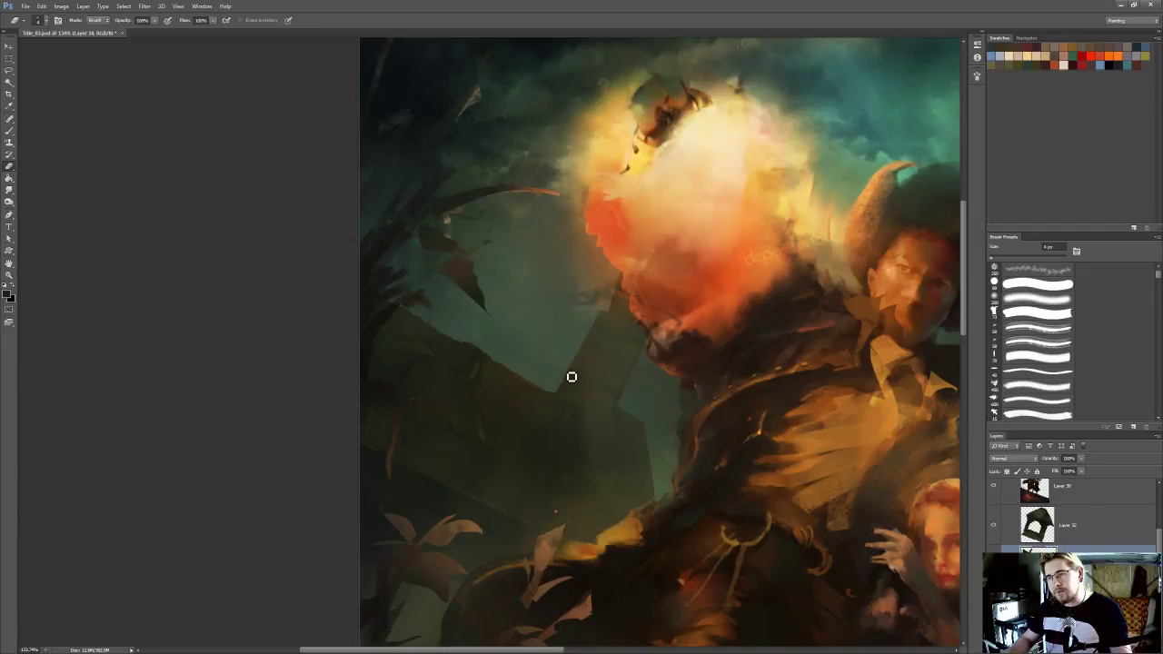
{"action": "left_click_drag", "start_coordinate": [573, 363], "coordinate": [569, 371]}
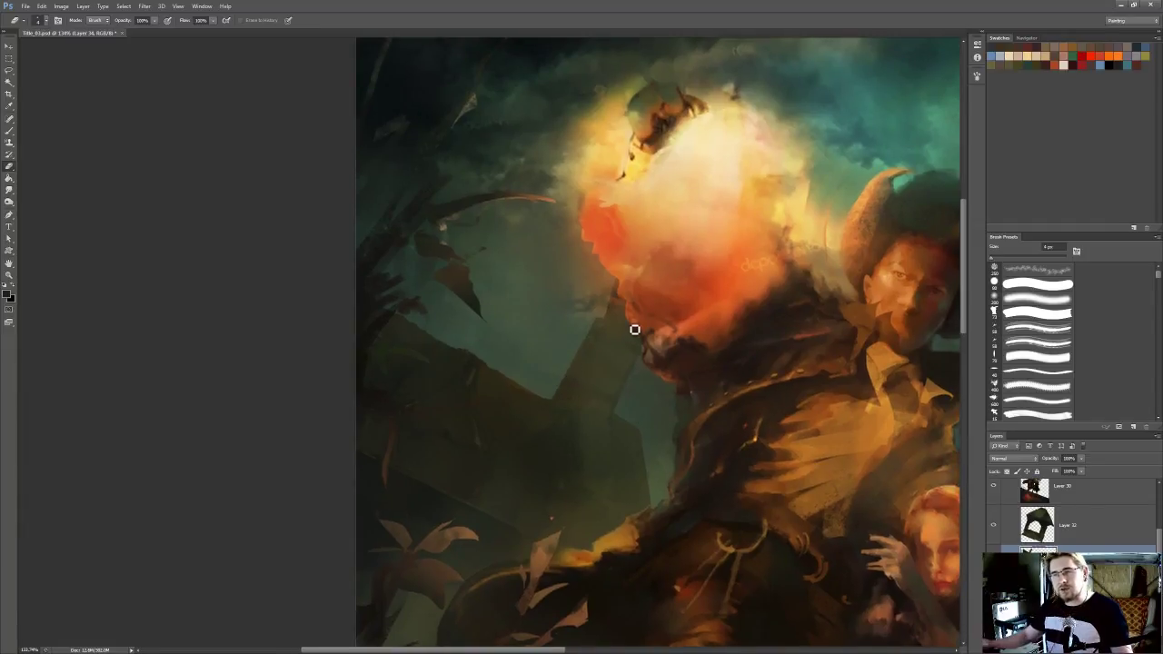
{"action": "scroll", "coordinate": [564, 301], "scroll_direction": "down", "scroll_amount": 9}
{"action": "key", "text": "ctrl+s"}
{"action": "left_click_drag", "start_coordinate": [780, 413], "coordinate": [559, 303]}
{"action": "scroll", "coordinate": [559, 303], "scroll_direction": "up", "scroll_amount": 2}
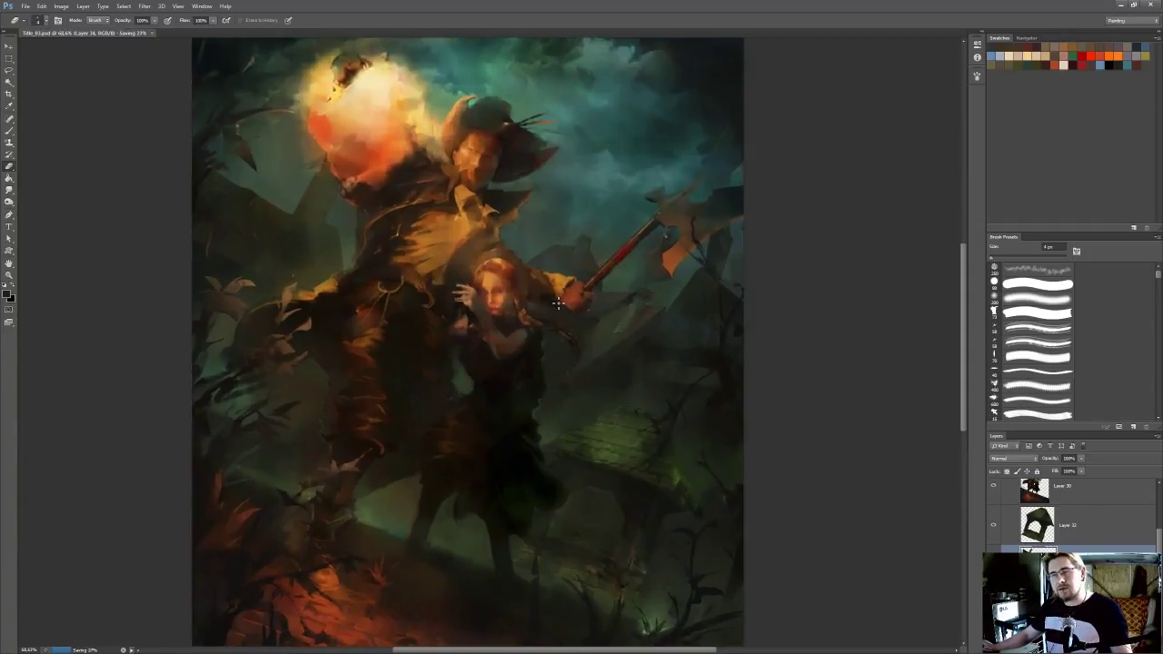
Refine the silhouette of the dark building behind the large figure with the Eraser at about 7 to 8 px
{"action": "left_click_drag", "start_coordinate": [251, 182], "coordinate": [363, 273]}
{"action": "scroll", "coordinate": [355, 272], "scroll_direction": "up", "scroll_amount": 3}
{"action": "key", "text": "bracketright"}
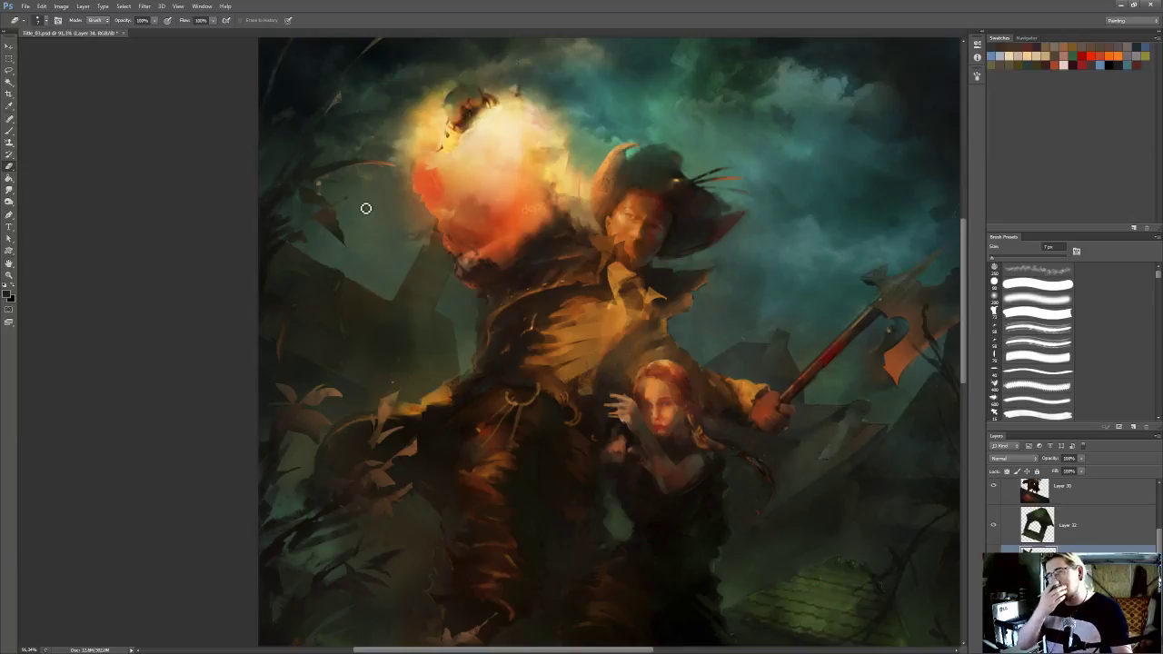
{"action": "mouse_move", "coordinate": [375, 193]}
{"action": "left_mouse_down"}
{"action": "mouse_move", "coordinate": [342, 211]}
{"action": "mouse_move", "coordinate": [388, 199]}
{"action": "left_mouse_up"}
{"action": "scroll", "coordinate": [406, 192], "scroll_direction": "down", "scroll_amount": 2}
{"action": "left_click_drag", "start_coordinate": [479, 192], "coordinate": [485, 172]}
{"action": "scroll", "coordinate": [448, 211], "scroll_direction": "up", "scroll_amount": 3}
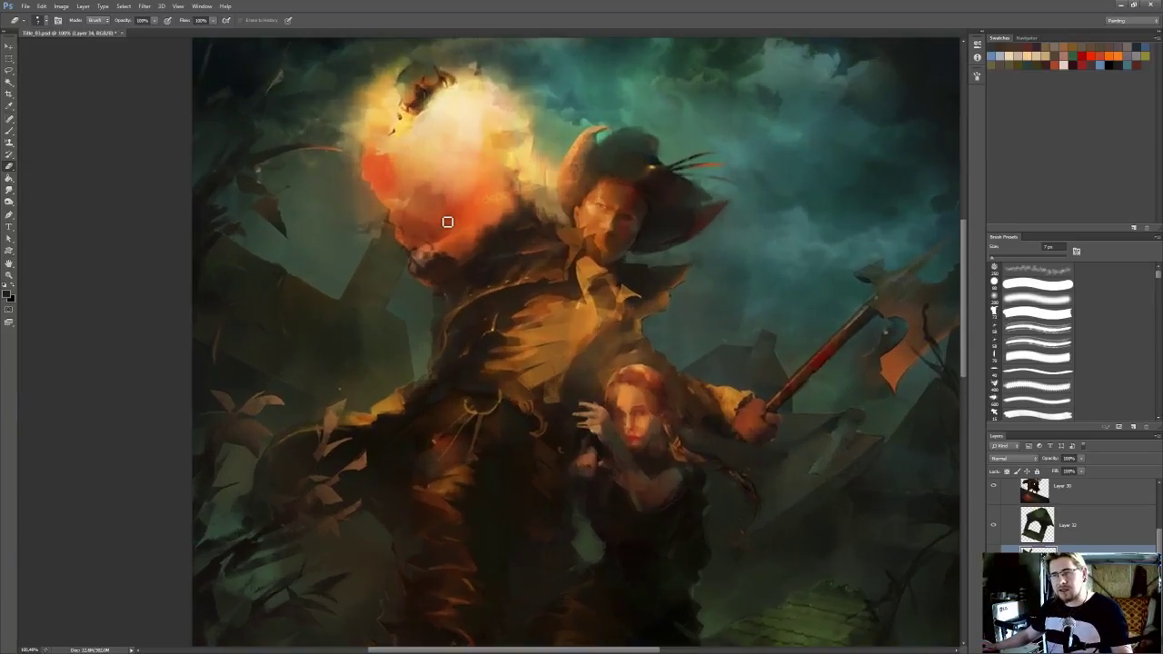
{"action": "left_click_drag", "start_coordinate": [332, 324], "coordinate": [437, 294]}
{"action": "key", "text": "bracketright"}
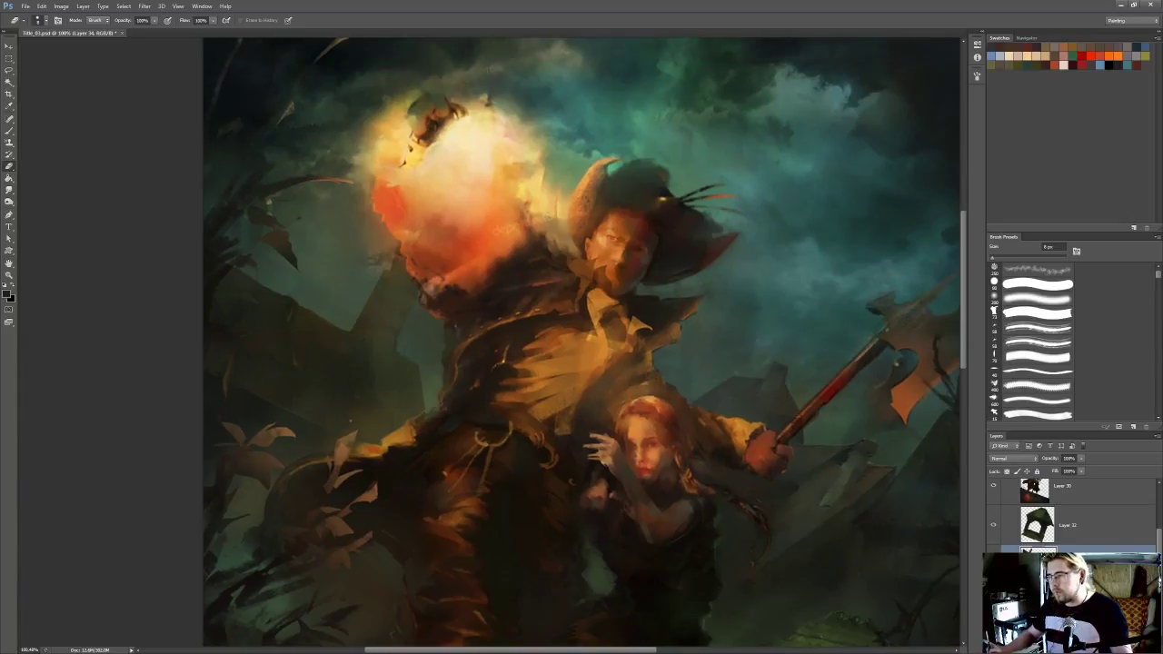
Blend the clouds around the fireball and its glow with a small Smudge brush on the sky layer, Layer 29
{"action": "key", "text": "r"}
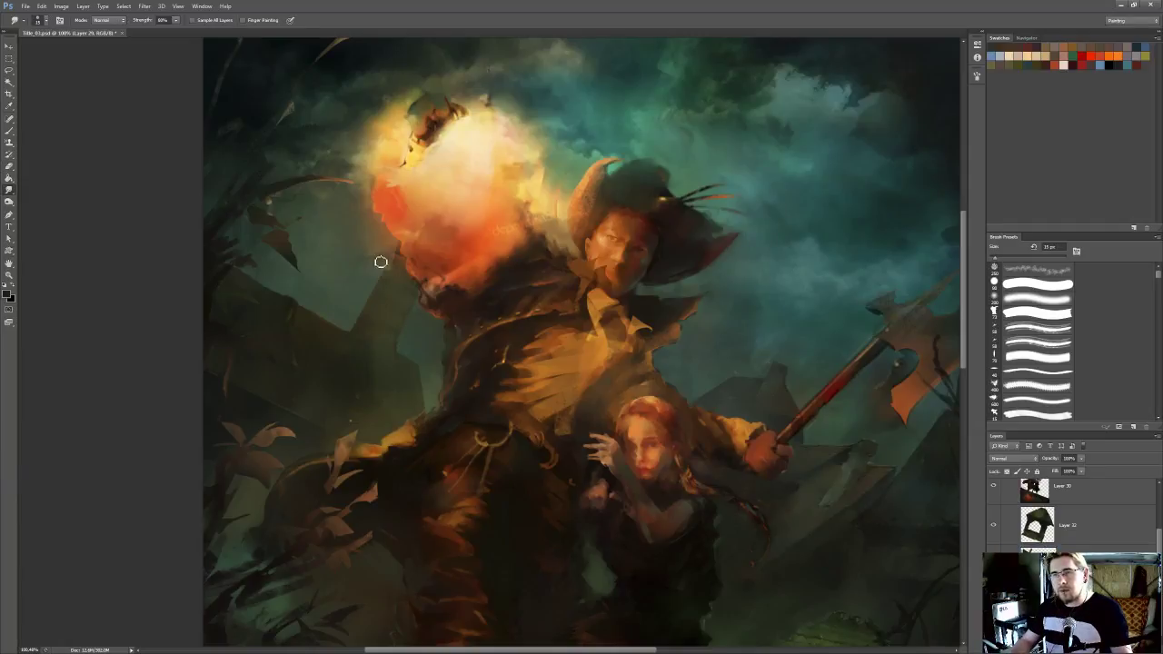
{"action": "key", "text": "]"}
{"action": "left_click_drag", "start_coordinate": [336, 200], "coordinate": [341, 251]}
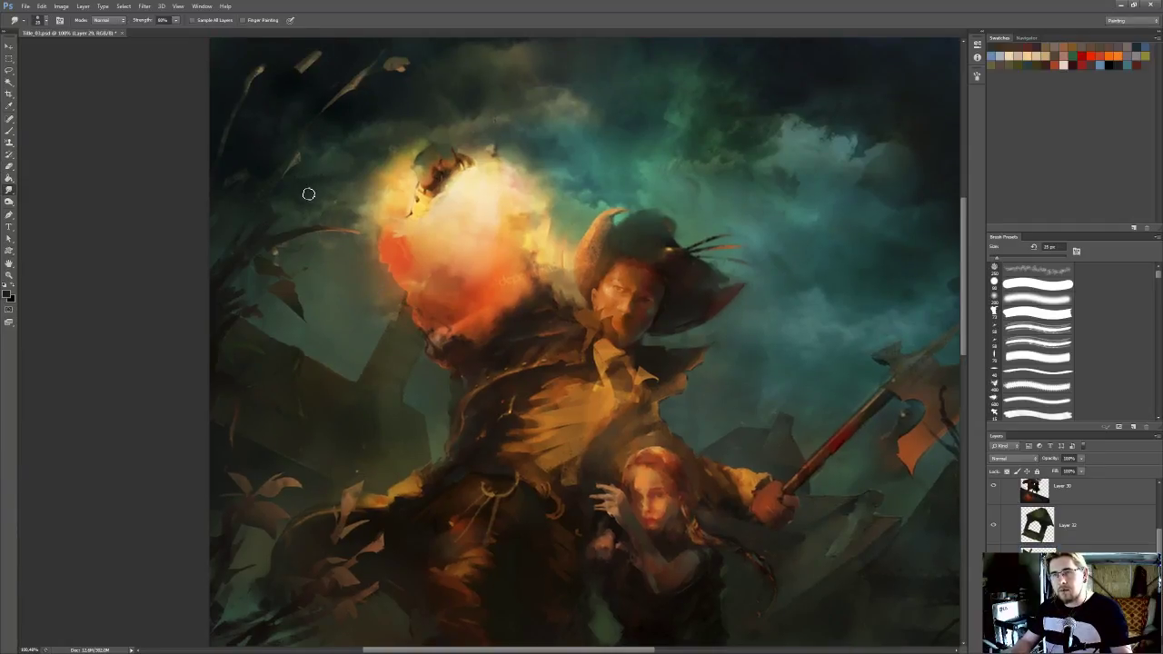
{"action": "left_click_drag", "start_coordinate": [310, 175], "coordinate": [350, 229]}
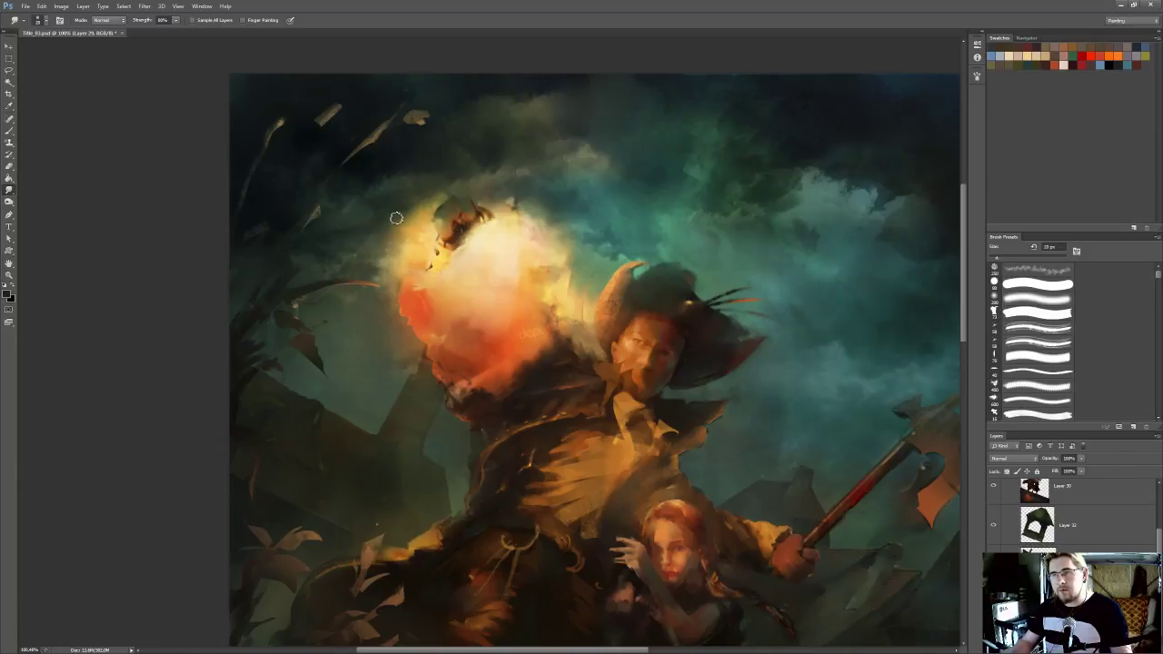
{"action": "left_click_drag", "start_coordinate": [527, 155], "coordinate": [530, 174]}
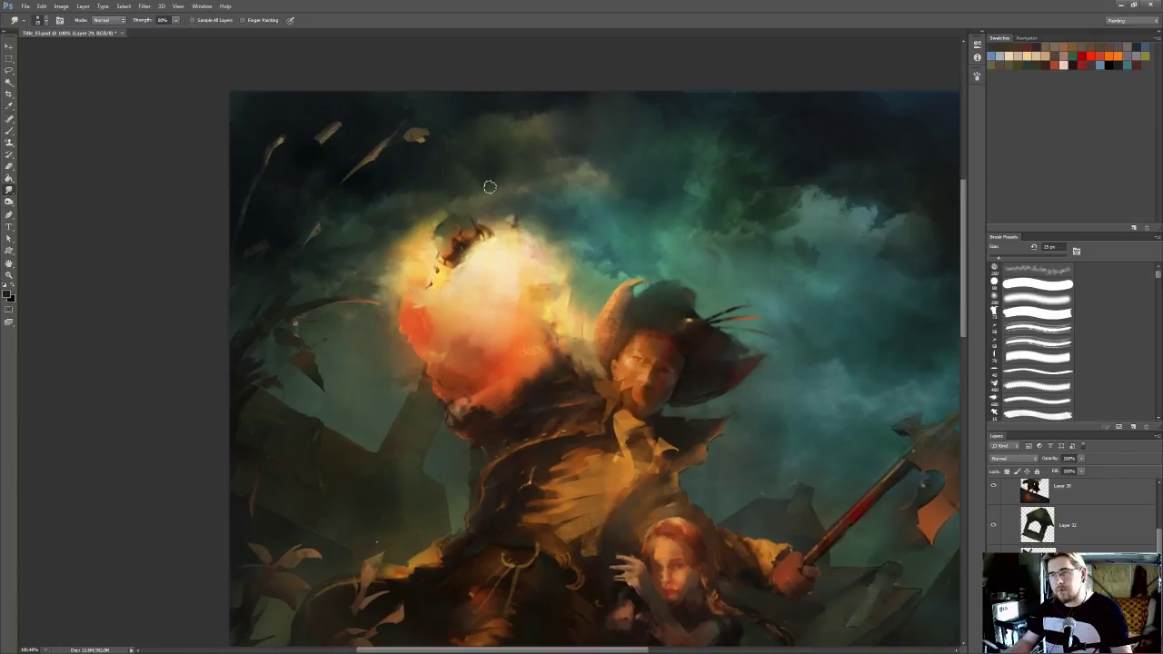
{"action": "mouse_move", "coordinate": [564, 226]}
{"action": "left_mouse_down"}
{"action": "mouse_move", "coordinate": [572, 248]}
{"action": "mouse_move", "coordinate": [569, 236]}
{"action": "left_mouse_up"}
Sample teal from the sky and tint the clouds with a soft 300 px brush on a new layer in Color blend mode
{"action": "key", "text": "i"}
{"action": "left_click", "coordinate": [594, 273]}
{"action": "key", "text": "r"}
{"action": "key", "text": "b"}
{"action": "left_click", "coordinate": [1011, 458]}
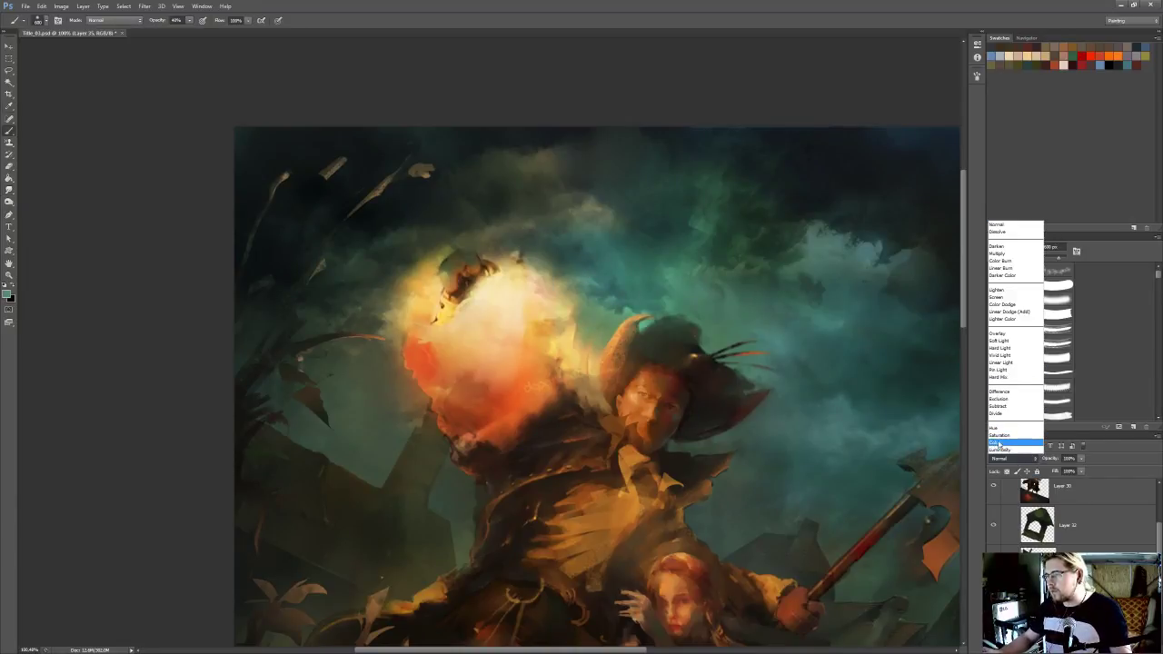
{"action": "left_click", "coordinate": [1009, 444]}
{"action": "left_click", "coordinate": [1040, 298]}
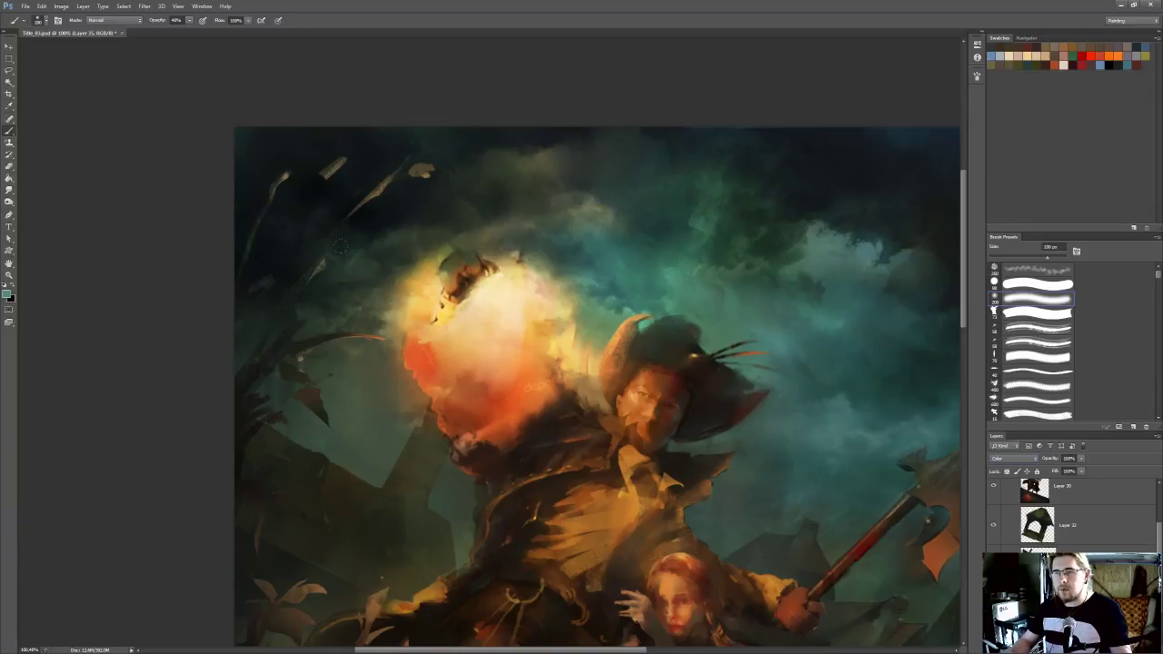
{"action": "key", "text": "bracketright"}
{"action": "key", "text": "bracketright"}
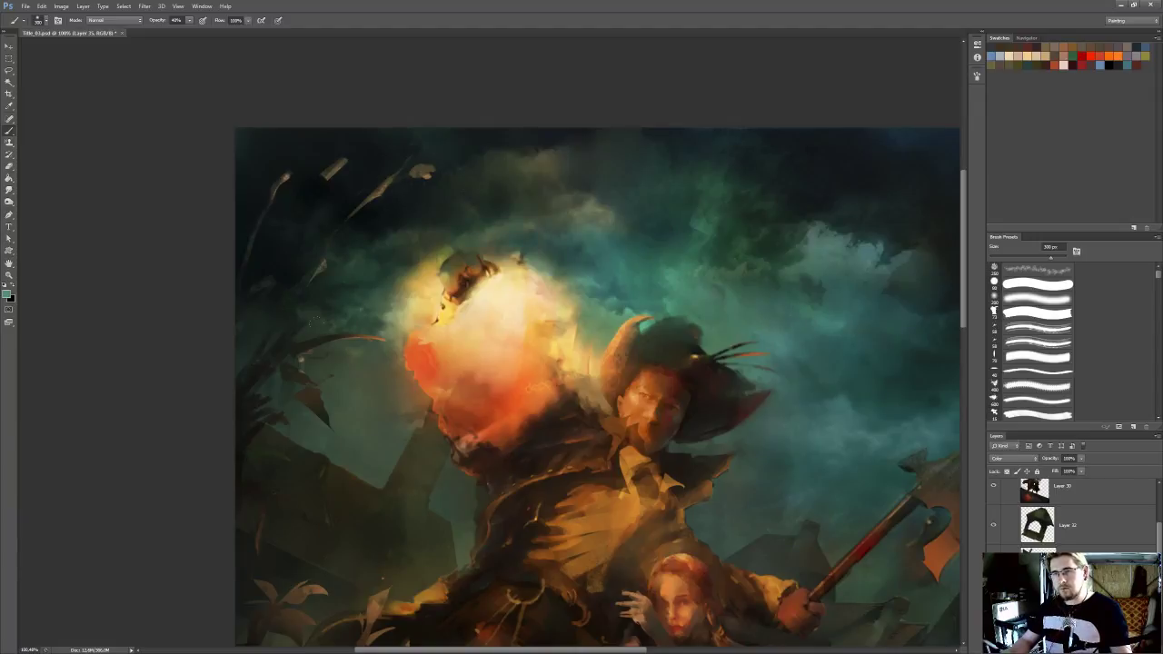
{"action": "scroll", "coordinate": [446, 389], "scroll_direction": "down", "scroll_amount": 6}
{"action": "scroll", "coordinate": [561, 319], "scroll_direction": "down", "scroll_amount": 2}
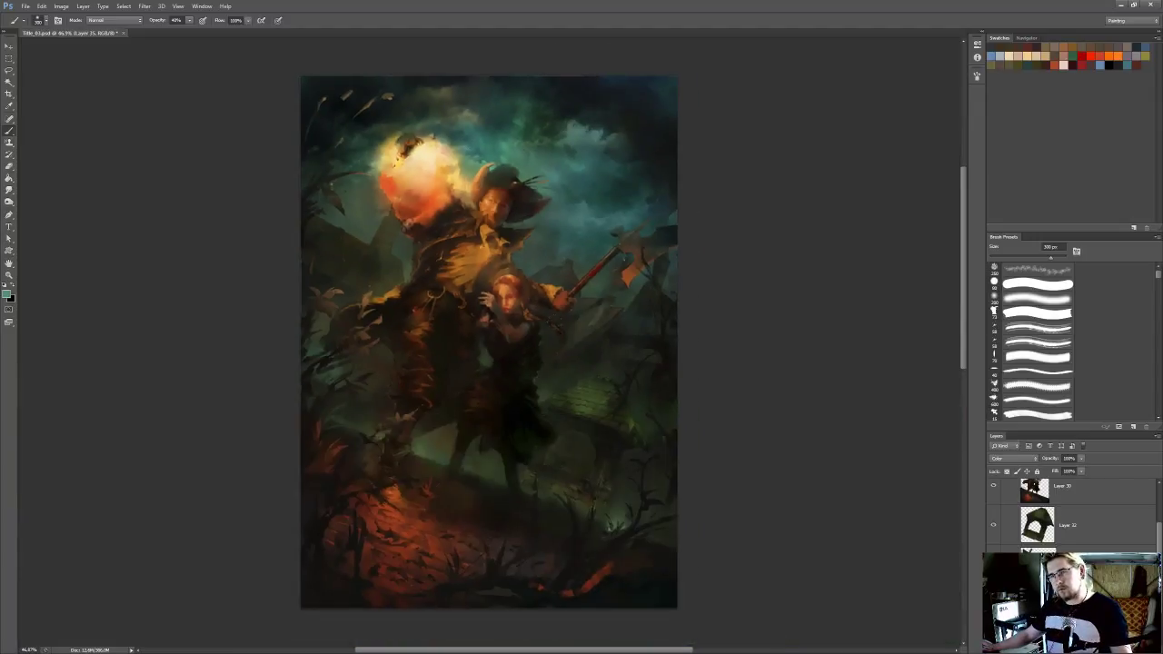
{"action": "scroll", "coordinate": [561, 319], "scroll_direction": "up", "scroll_amount": 1}
{"action": "scroll", "coordinate": [570, 343], "scroll_direction": "up", "scroll_amount": 2}
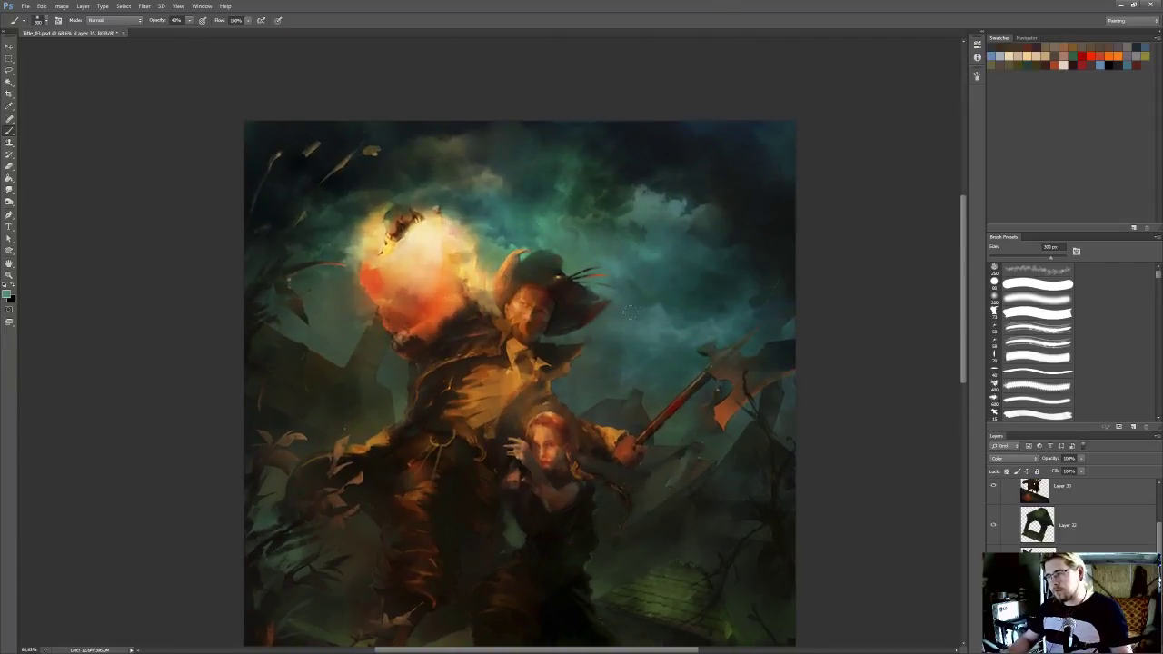
Try to brighten the sky midtones above the axe handle with a large soft Dodge brush on Layer 29
{"action": "key", "text": "o"}
{"action": "left_click", "coordinate": [1037, 299]}
{"action": "left_click_drag", "start_coordinate": [679, 334], "coordinate": [716, 337]}
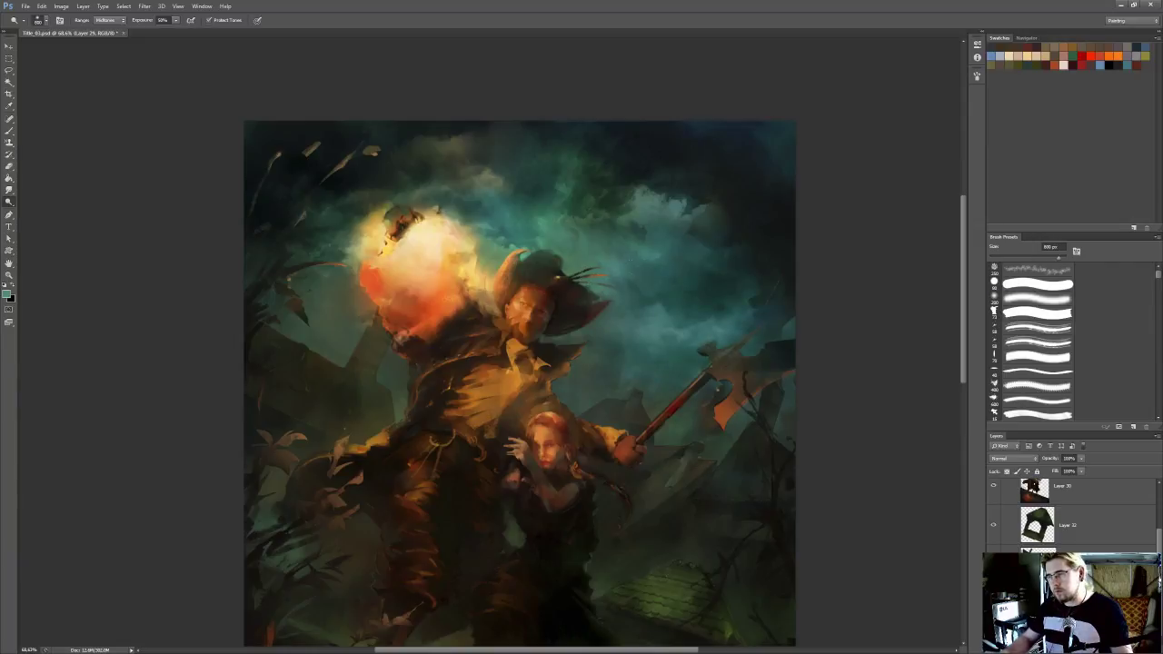
{"action": "key", "text": "ctrl+z"}
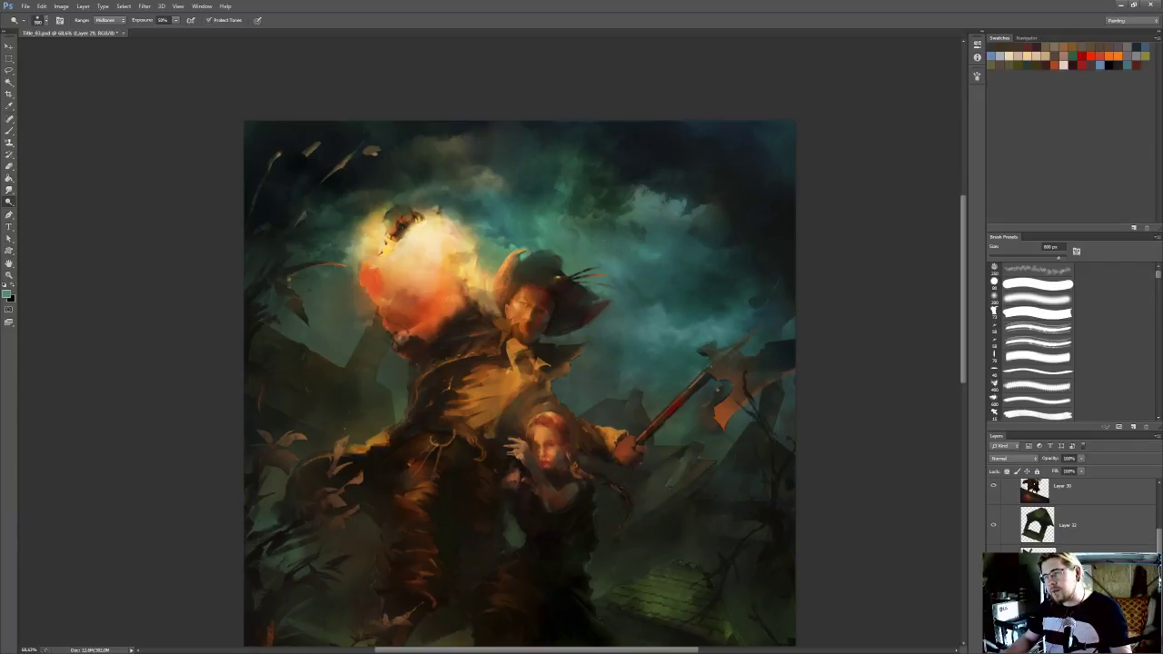
Brighten the clouds between the hat and the axe with a soft 500 px Dodge brush set to midtones
{"action": "scroll", "coordinate": [639, 219], "scroll_direction": "down", "scroll_amount": 4}
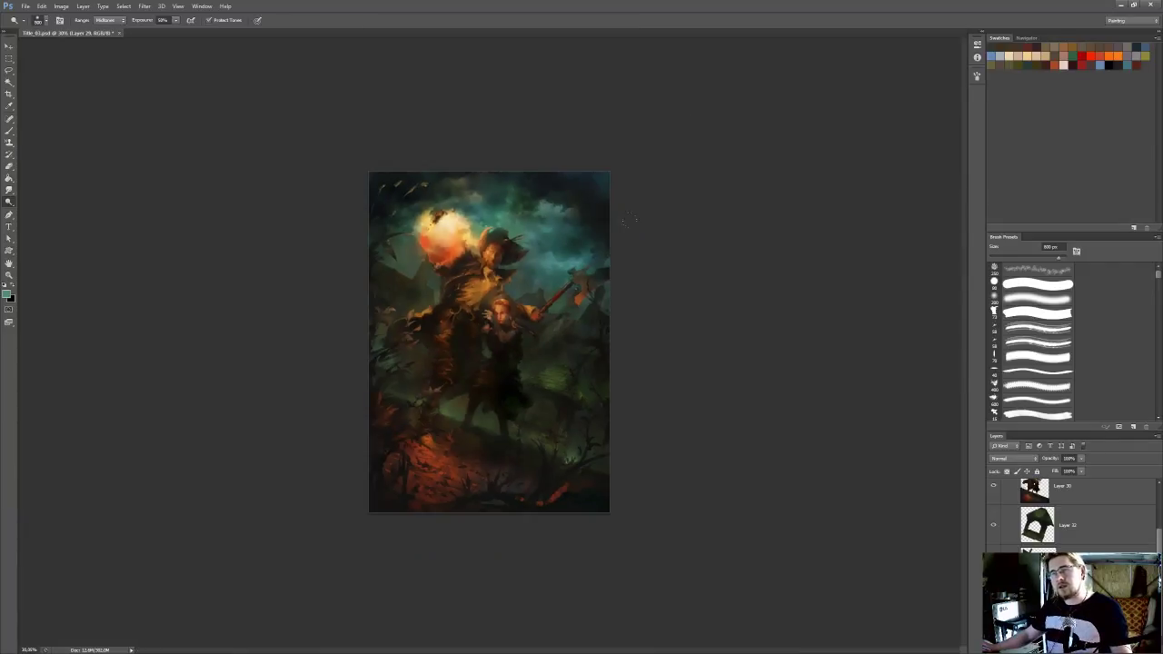
{"action": "scroll", "coordinate": [638, 219], "scroll_direction": "up", "scroll_amount": 3}
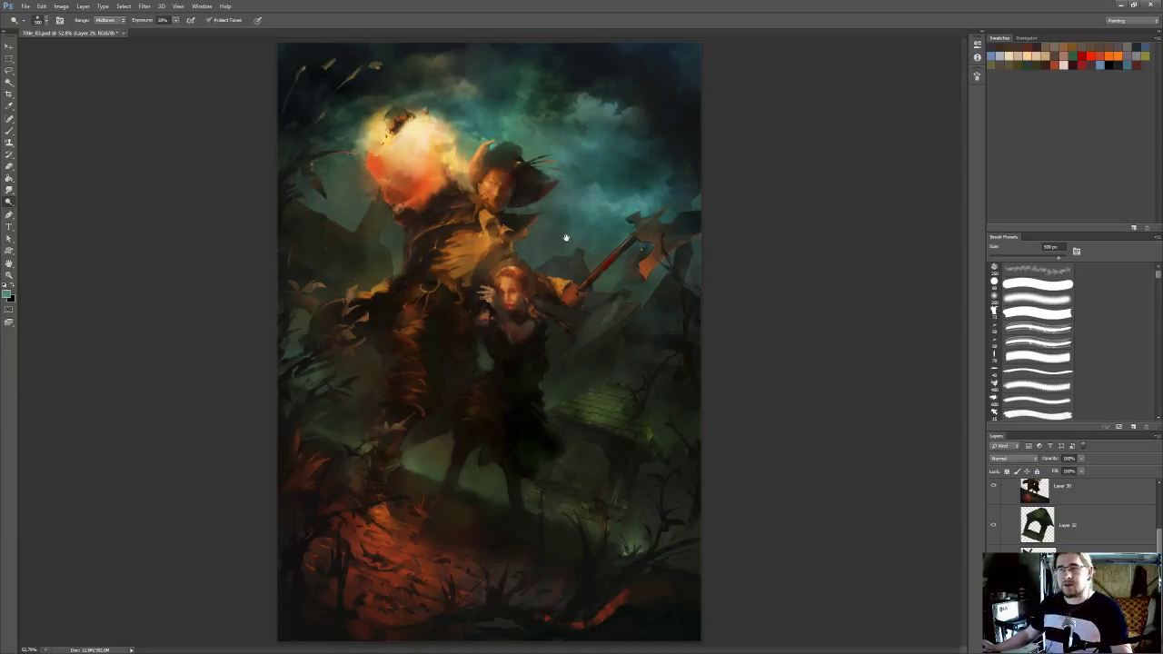
{"action": "scroll", "coordinate": [591, 218], "scroll_direction": "up", "scroll_amount": 2}
{"action": "left_click_drag", "start_coordinate": [597, 215], "coordinate": [632, 261]}
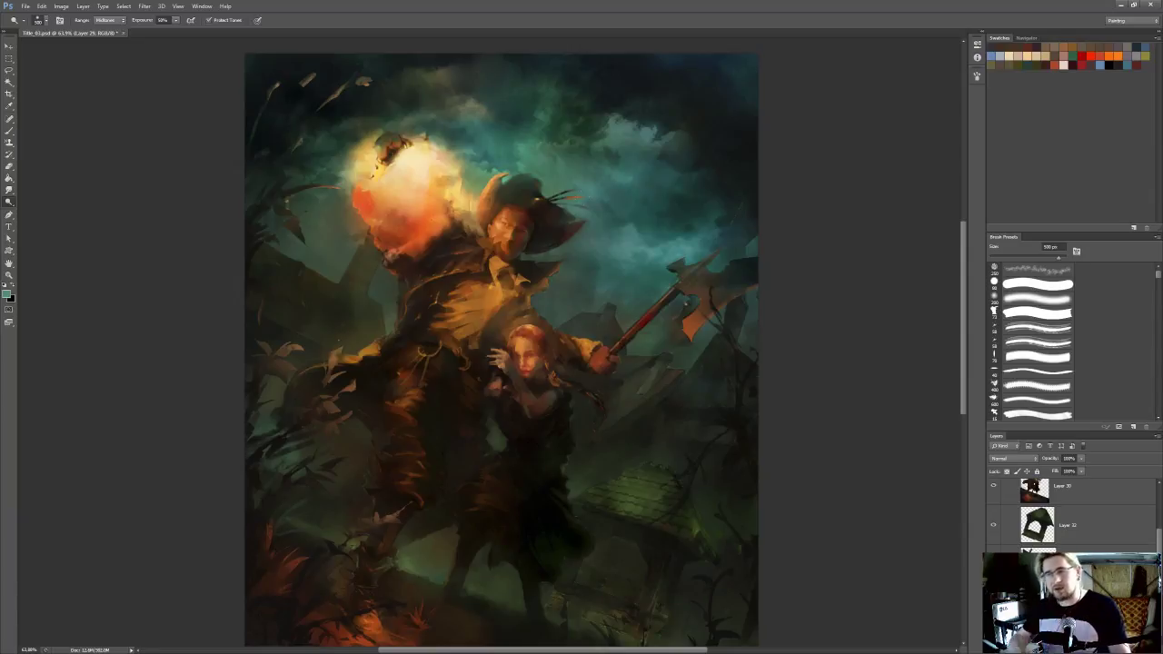
{"action": "left_click_drag", "start_coordinate": [644, 243], "coordinate": [675, 252]}
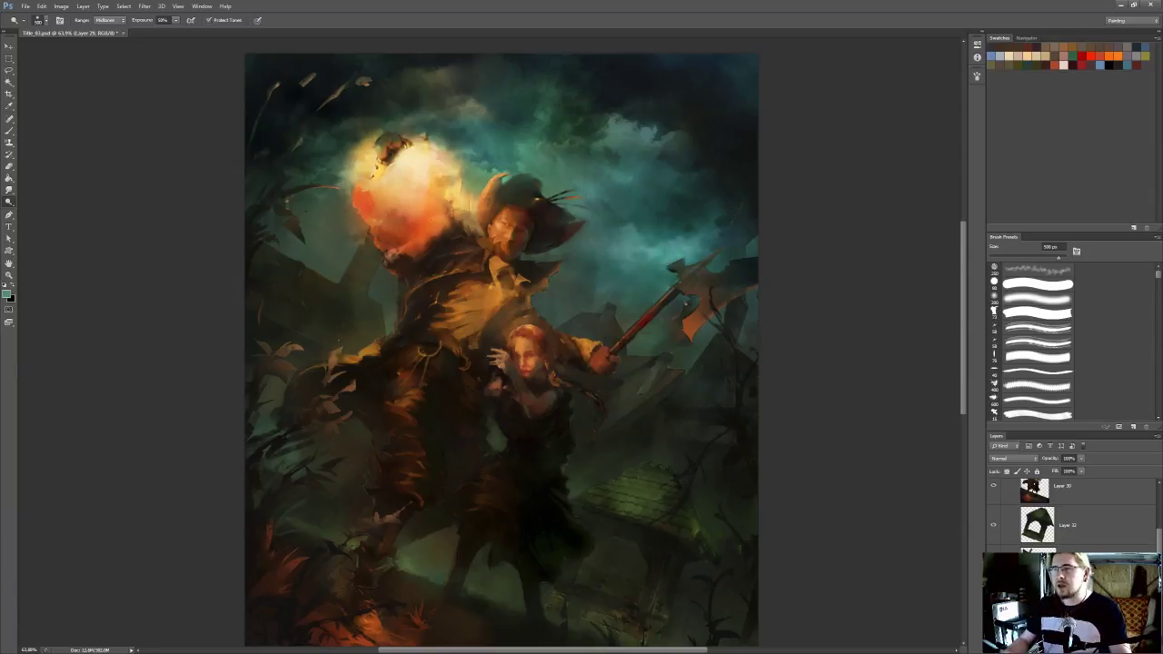
Tint the sky teal with a 600 px brush on a new Color-mode layer and merge it into the sky layer
{"action": "key", "text": "b"}
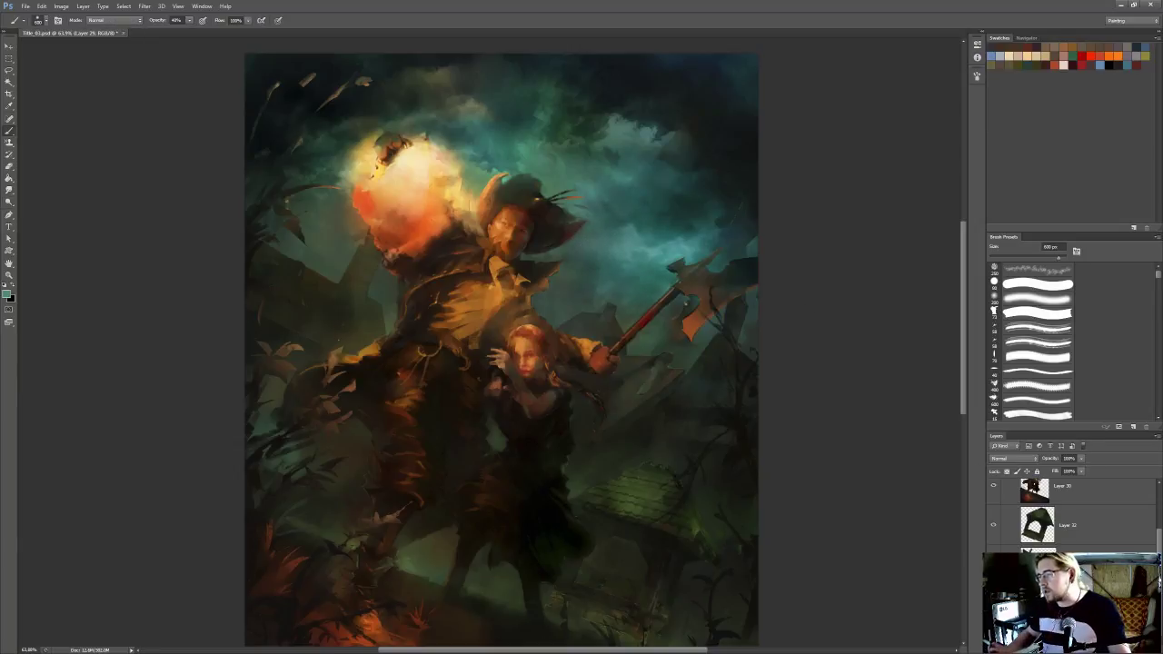
{"action": "left_click", "coordinate": [1018, 459]}
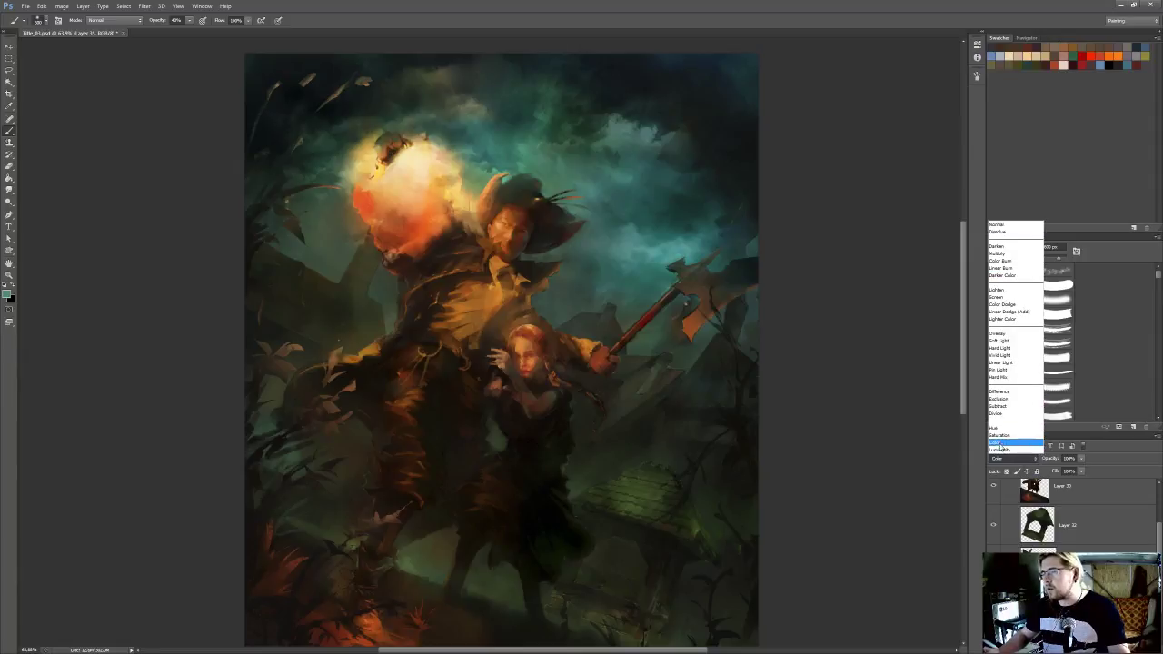
{"action": "left_click", "coordinate": [1004, 445]}
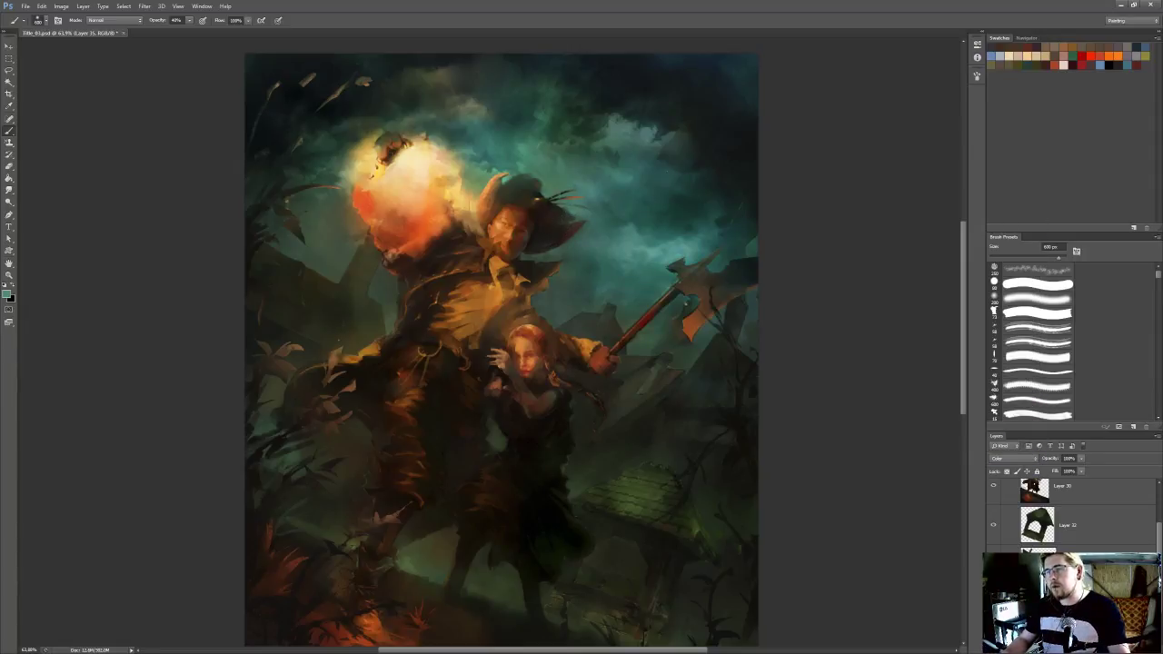
{"action": "scroll", "coordinate": [647, 137], "scroll_direction": "down", "scroll_amount": 5}
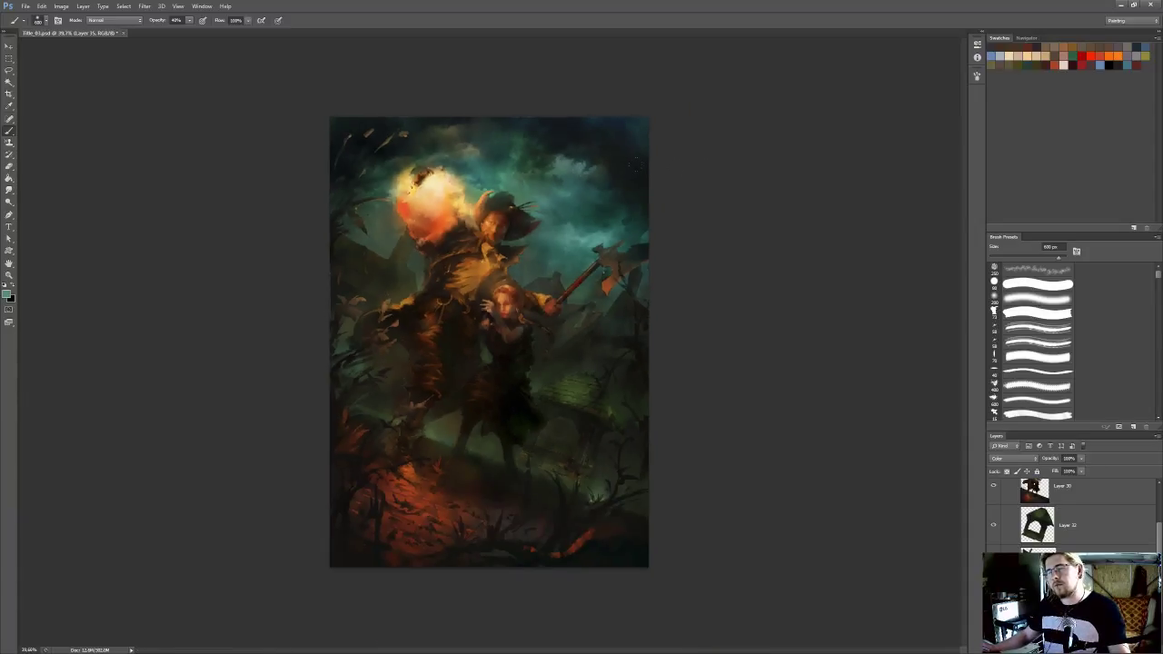
{"action": "scroll", "coordinate": [489, 341], "scroll_direction": "up", "scroll_amount": 1}
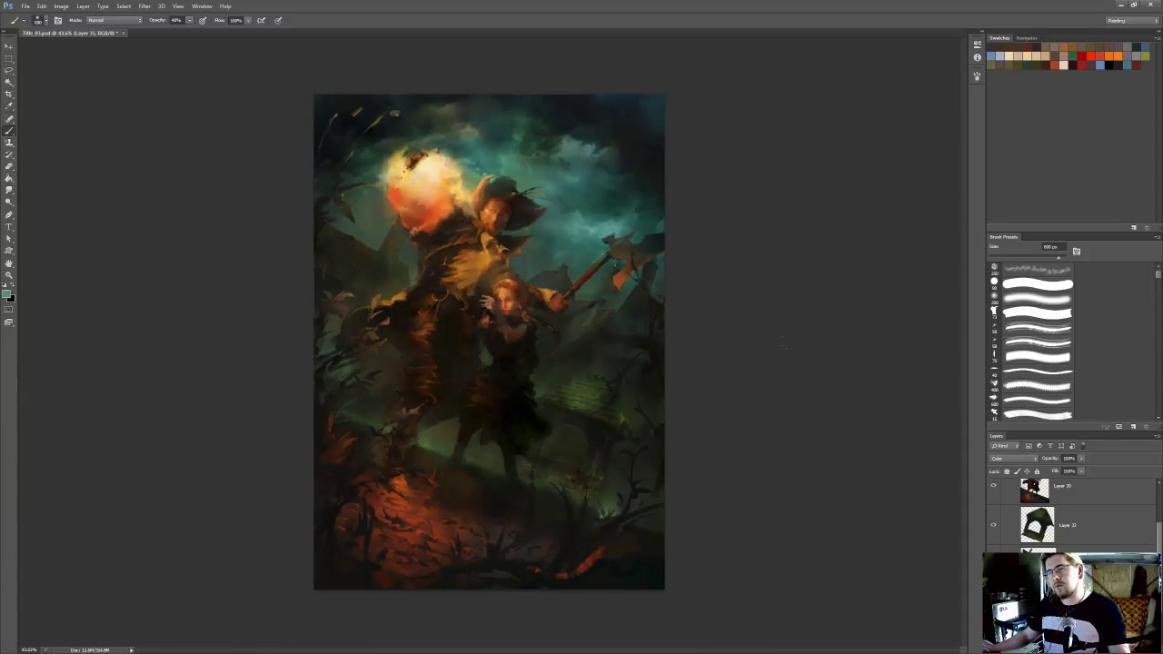
{"action": "scroll", "coordinate": [713, 352], "scroll_direction": "up", "scroll_amount": 3}
{"action": "left_click_drag", "start_coordinate": [525, 184], "coordinate": [569, 281]}
{"action": "key", "text": "ctrl+alt+shift+e"}
On a new layer above Layer 5, paint a very large soft orange glow around the fireball and erase it over the fireball's bright core
{"action": "scroll", "coordinate": [1034, 513], "scroll_direction": "up", "scroll_amount": 2}
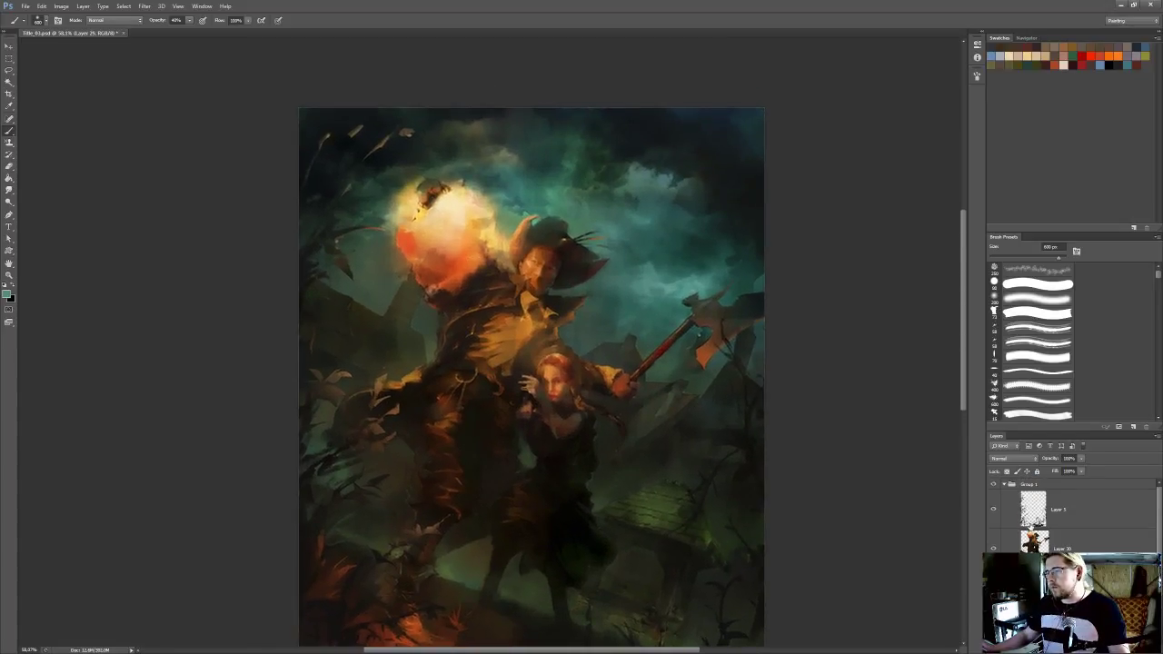
{"action": "left_click", "coordinate": [1088, 514]}
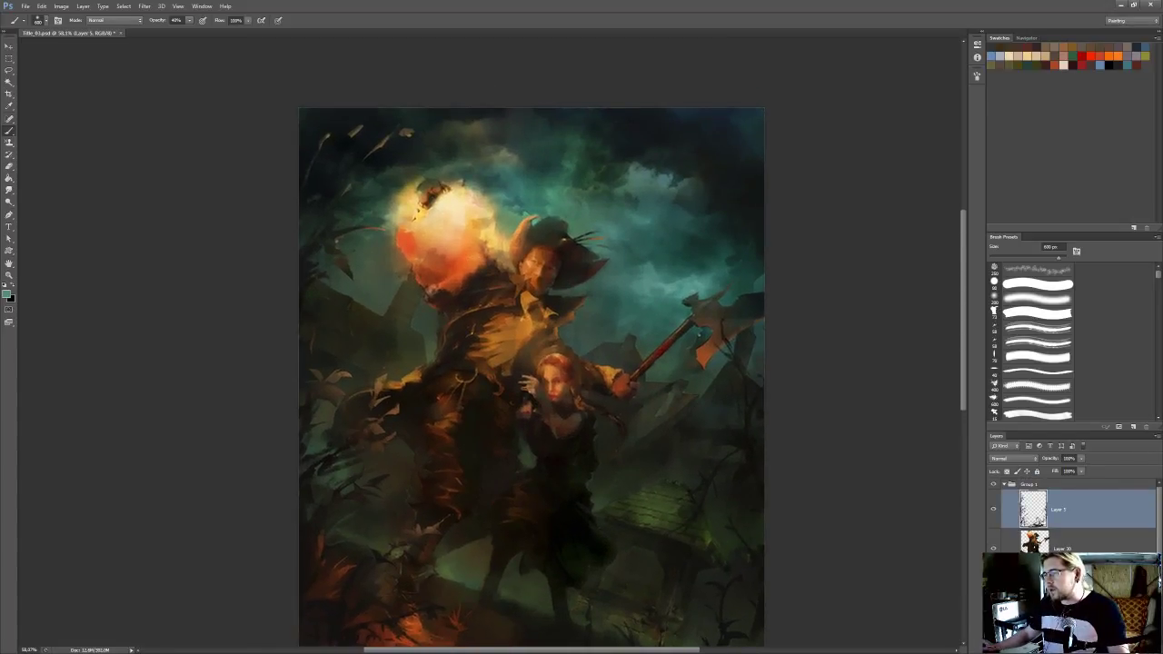
{"action": "key", "text": "ctrl+shift+alt+n"}
{"action": "left_click", "coordinate": [454, 264], "text": "alt"}
{"action": "key", "text": "]"}
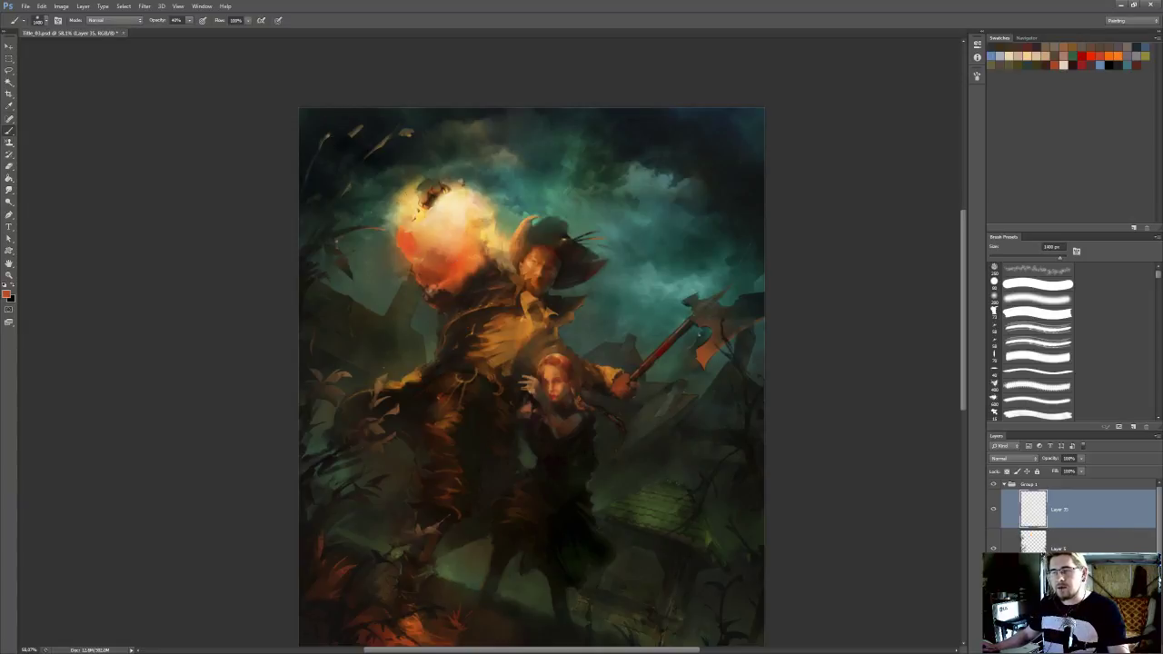
{"action": "left_click", "coordinate": [431, 247]}
{"action": "key", "text": "e"}
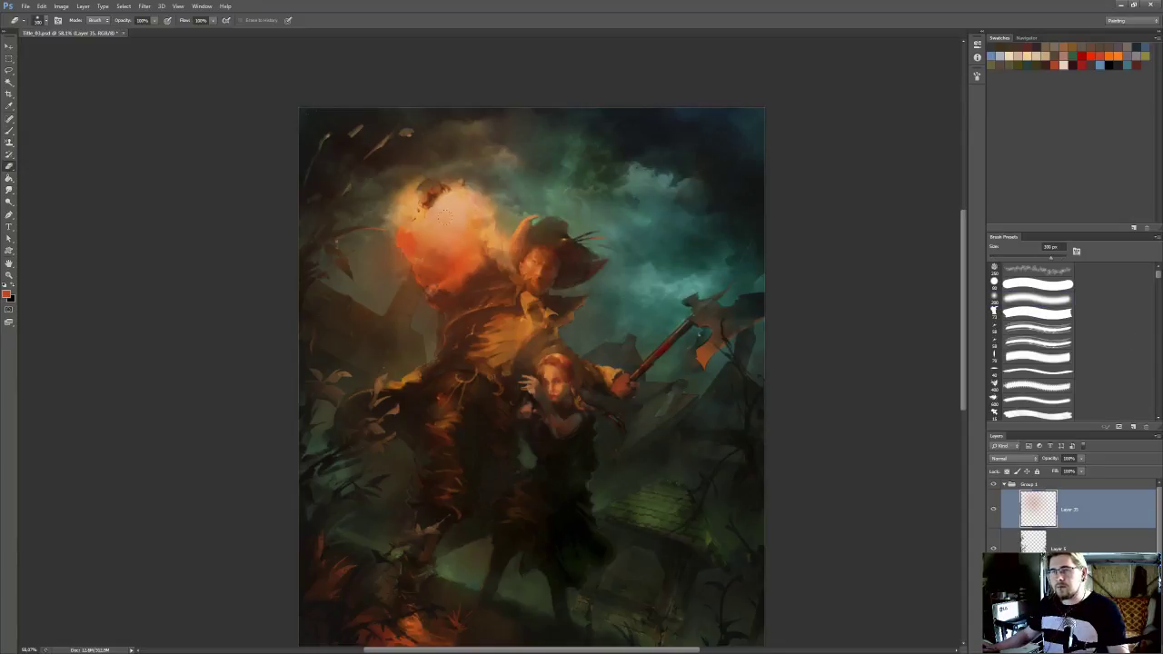
{"action": "left_click", "coordinate": [452, 232]}
Compare the whole painting with the orange glow layer on and off, and lower that layer's opacity to 61%
{"action": "scroll", "coordinate": [660, 219], "scroll_direction": "down", "scroll_amount": 3}
{"action": "left_click", "coordinate": [993, 510]}
{"action": "left_click", "coordinate": [992, 510]}
{"action": "left_click", "coordinate": [993, 510]}
{"action": "left_click", "coordinate": [994, 509]}
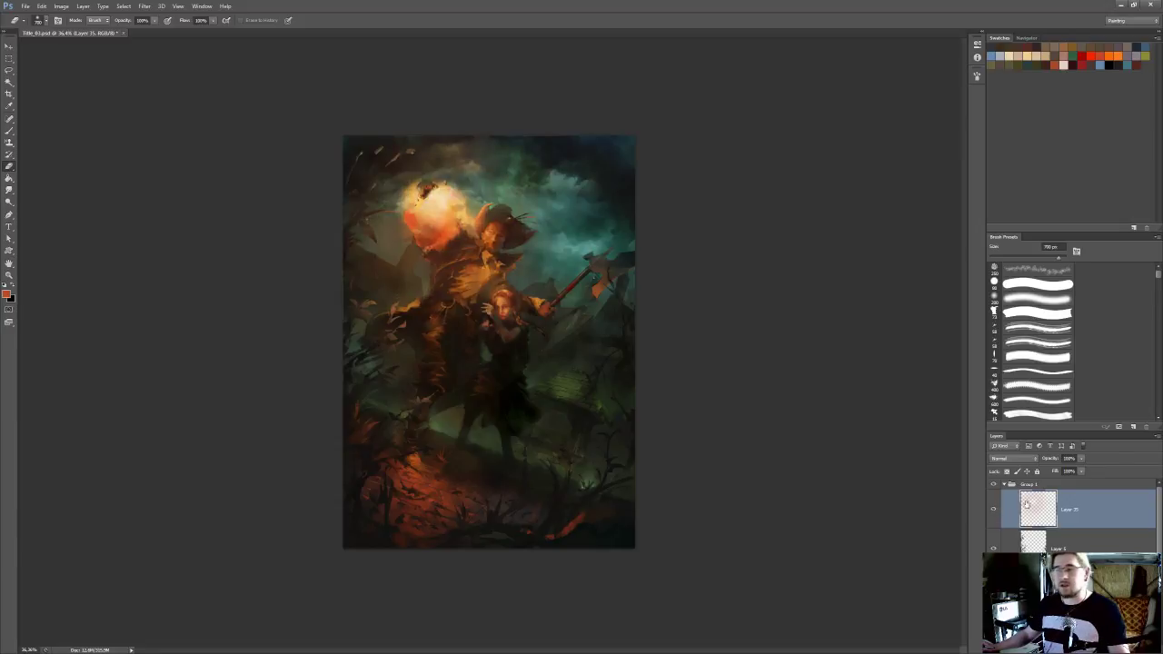
{"action": "left_click", "coordinate": [1081, 459]}
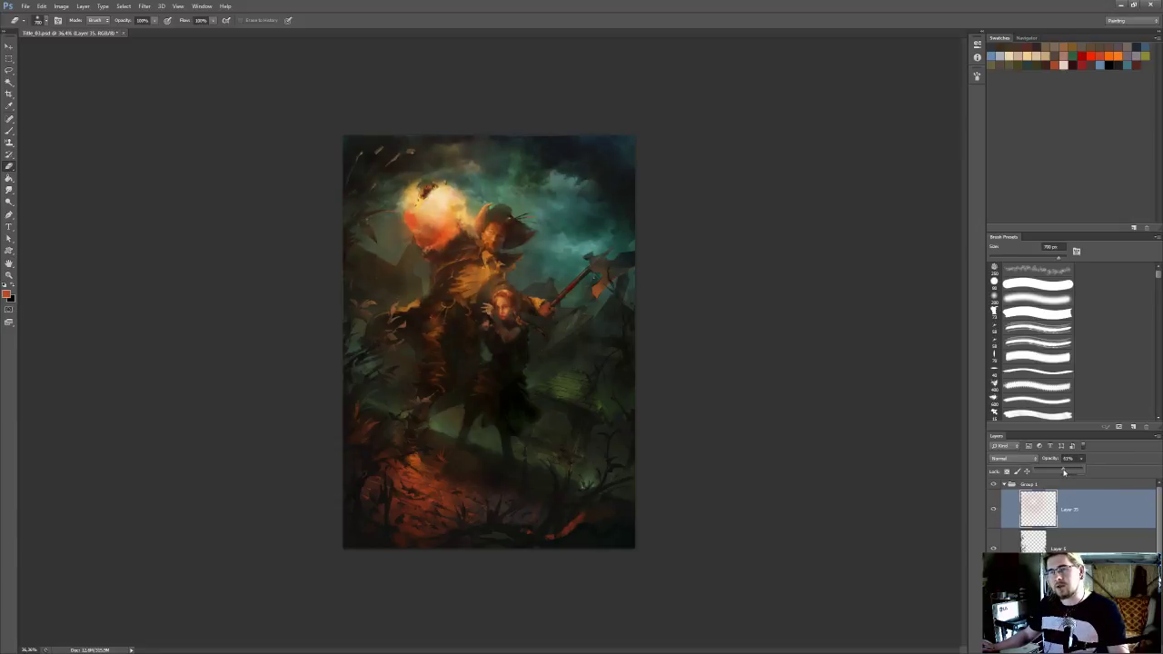
Compare the painting with and without the weakened orange glow, hide the glow layer, and save the file
{"action": "left_click", "coordinate": [992, 509]}
{"action": "left_click", "coordinate": [993, 510]}
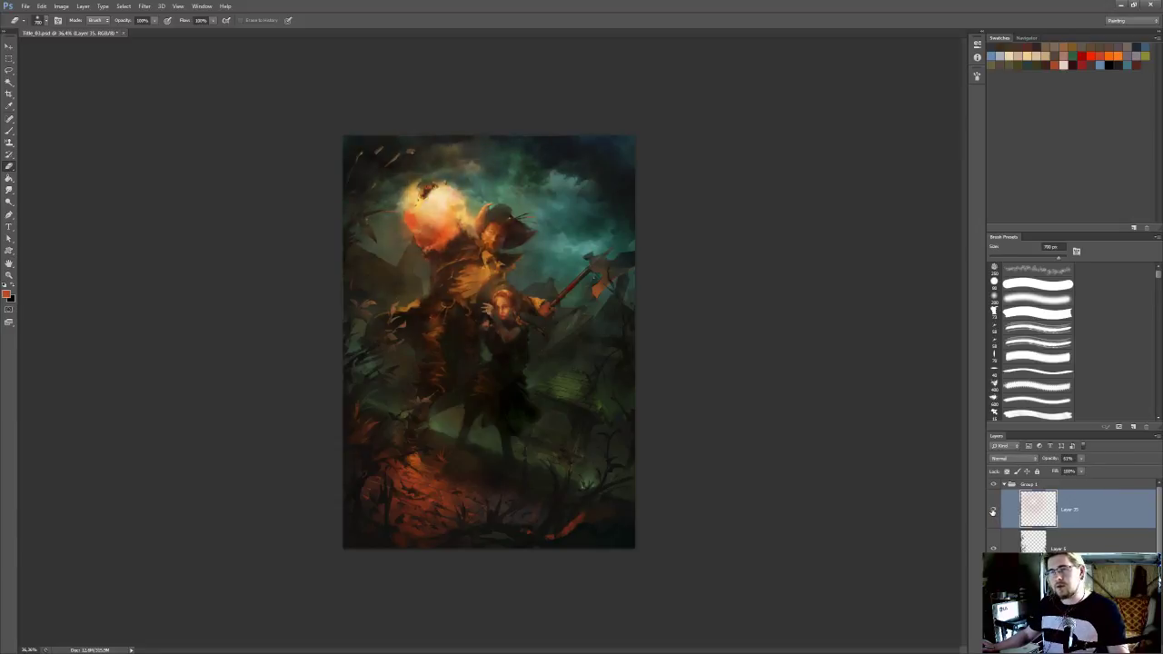
{"action": "left_click", "coordinate": [992, 510]}
{"action": "left_click", "coordinate": [993, 510]}
{"action": "left_click", "coordinate": [993, 511]}
{"action": "left_click", "coordinate": [992, 511]}
{"action": "left_click", "coordinate": [992, 511]}
{"action": "scroll", "coordinate": [489, 342], "scroll_direction": "up", "scroll_amount": 3}
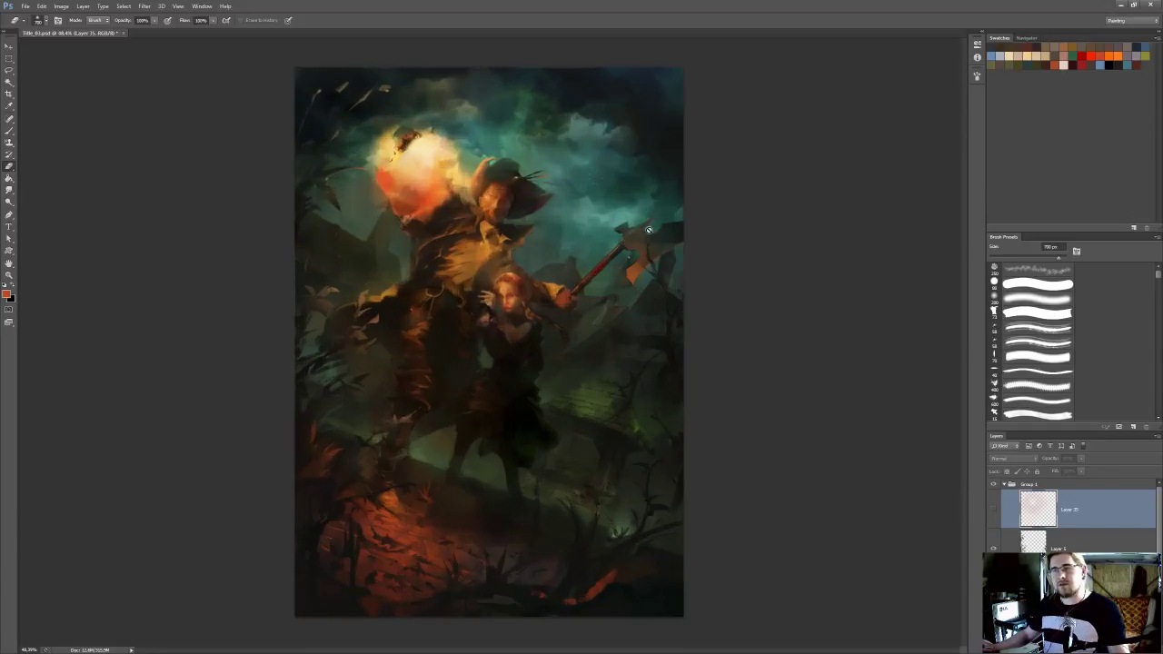
{"action": "key", "text": "ctrl+s"}
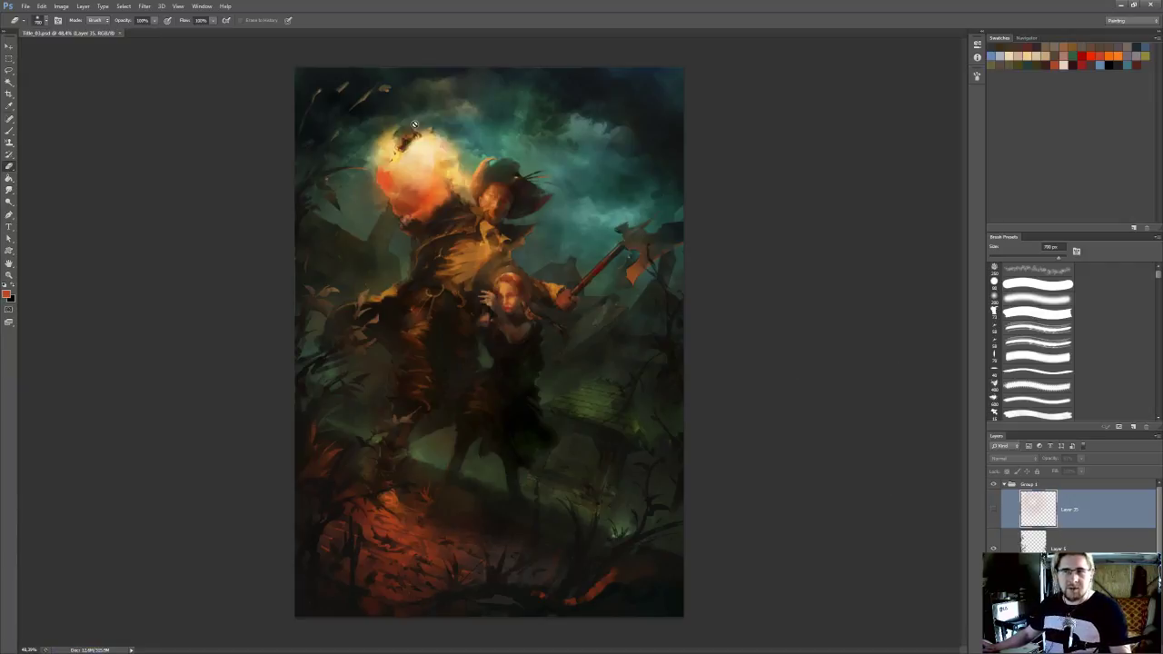
Select the figure layer from the canvas, soften the edges around the fireball and raised arm with a small Smudge brush, and save the painting
{"action": "scroll", "coordinate": [662, 303], "scroll_direction": "up", "scroll_amount": 4}
{"action": "left_click", "coordinate": [459, 208], "text": "ctrl"}
{"action": "scroll", "coordinate": [459, 208], "scroll_direction": "up", "scroll_amount": 4}
{"action": "left_click_drag", "start_coordinate": [459, 208], "coordinate": [494, 272]}
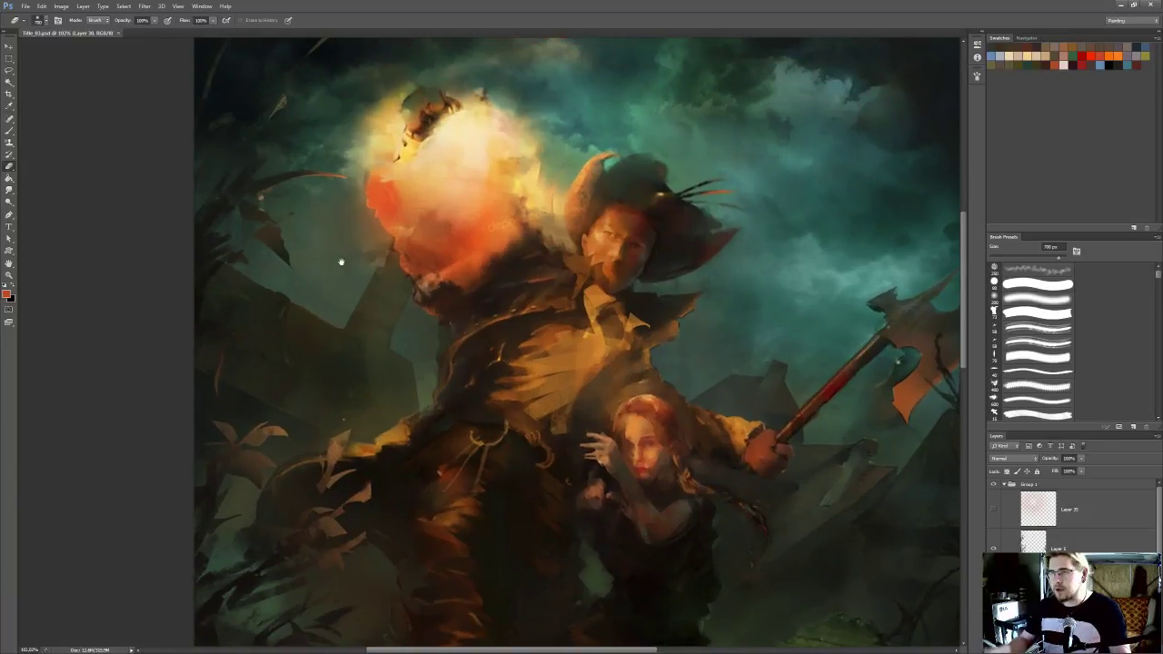
{"action": "left_click_drag", "start_coordinate": [340, 262], "coordinate": [339, 324]}
{"action": "key", "text": "r"}
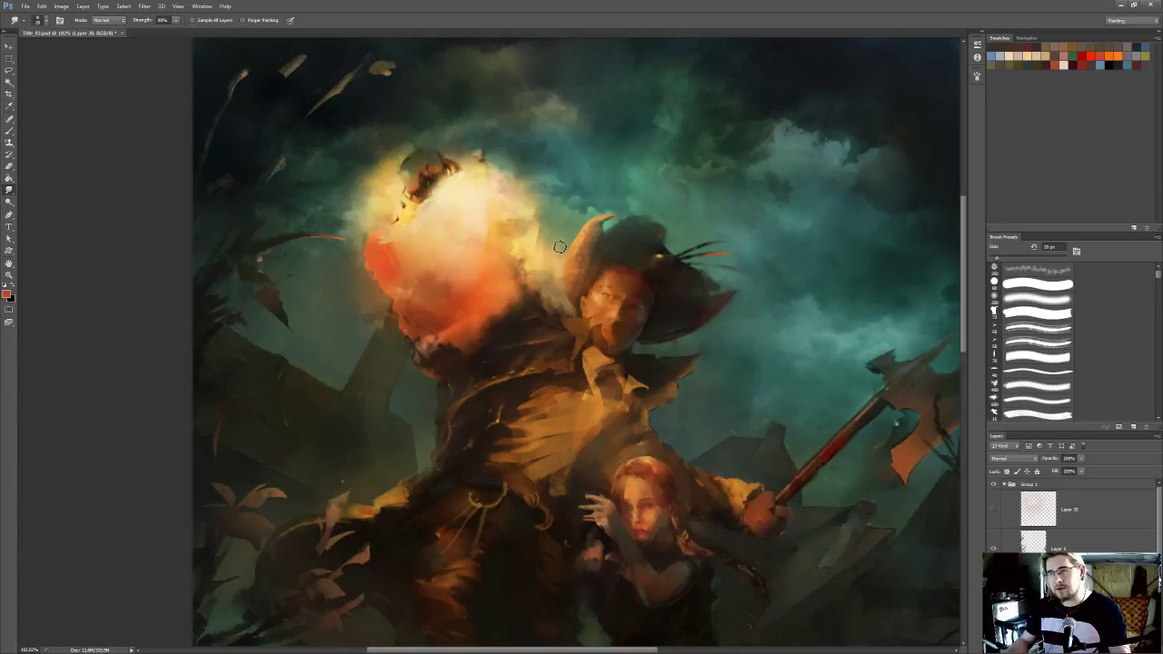
{"action": "left_click_drag", "start_coordinate": [466, 245], "coordinate": [508, 273]}
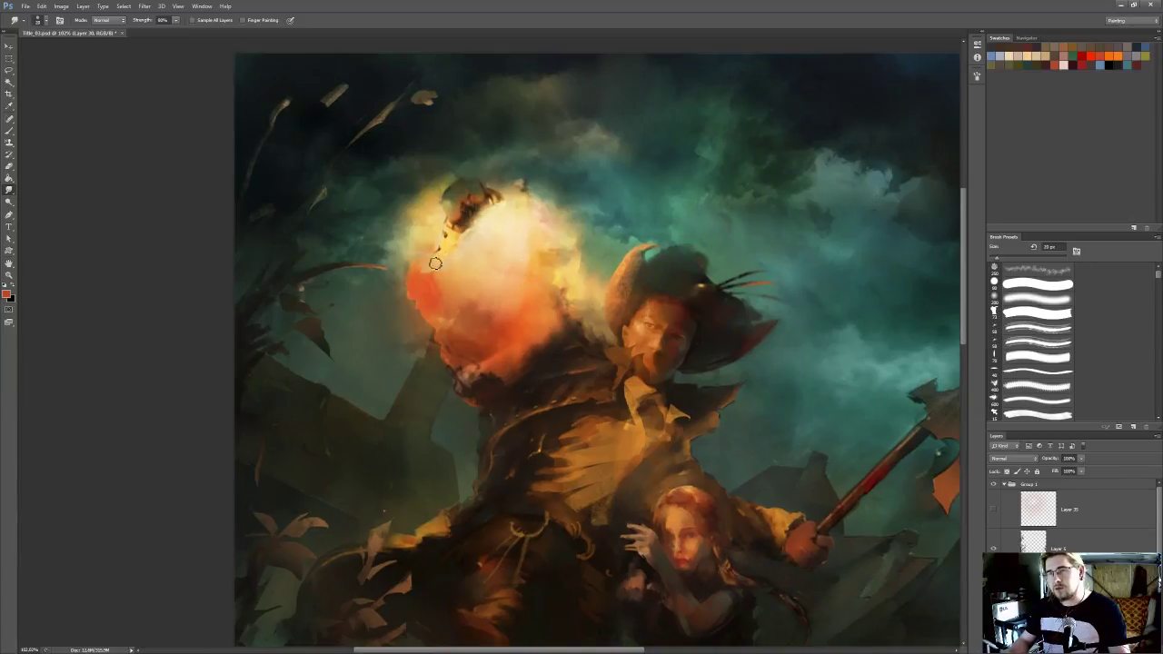
{"action": "left_click_drag", "start_coordinate": [572, 313], "coordinate": [573, 284]}
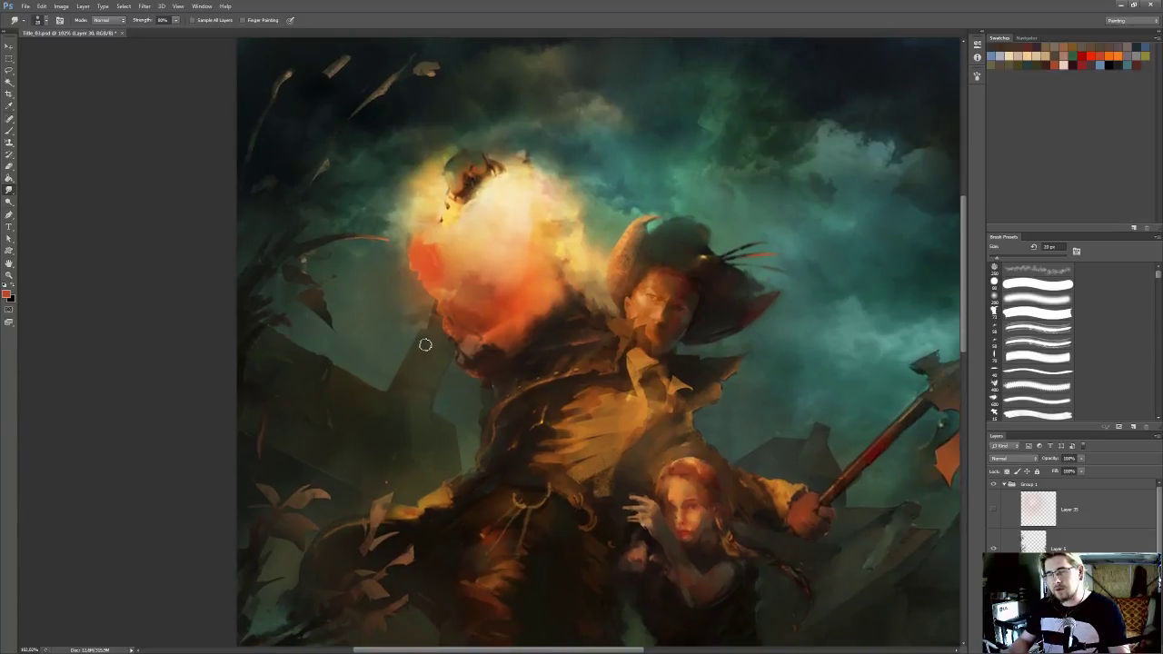
{"action": "mouse_move", "coordinate": [529, 210]}
{"action": "left_mouse_down"}
{"action": "mouse_move", "coordinate": [496, 273]}
{"action": "mouse_move", "coordinate": [516, 185]}
{"action": "left_mouse_up"}
{"action": "key", "text": "ctrl+s"}
{"action": "key", "text": "ctrl+0"}
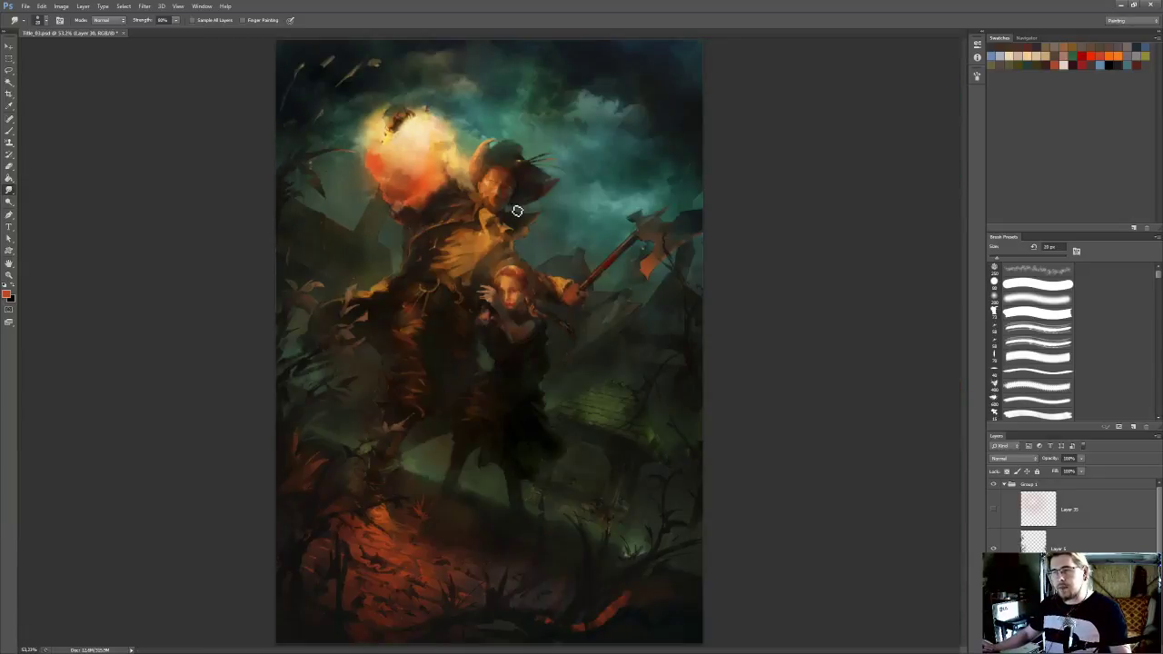
{"action": "scroll", "coordinate": [712, 387], "scroll_direction": "up", "scroll_amount": 2}
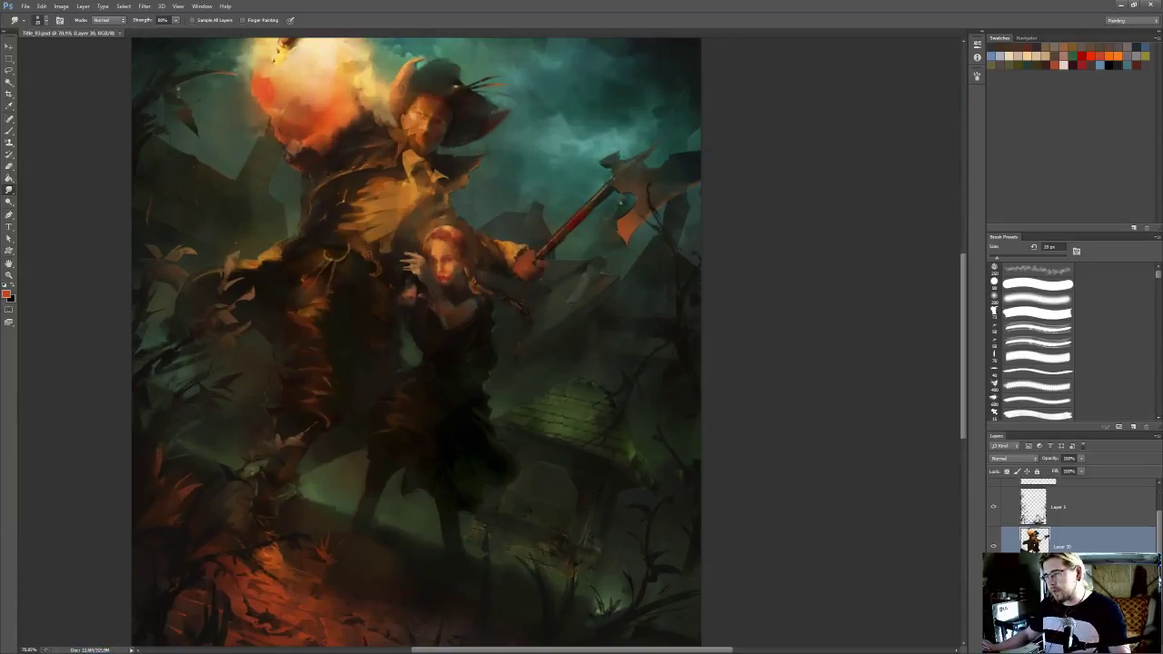
Try to make a lasso selection around the green tiled roof behind the woman
{"action": "scroll", "coordinate": [455, 378], "scroll_direction": "up", "scroll_amount": 3}
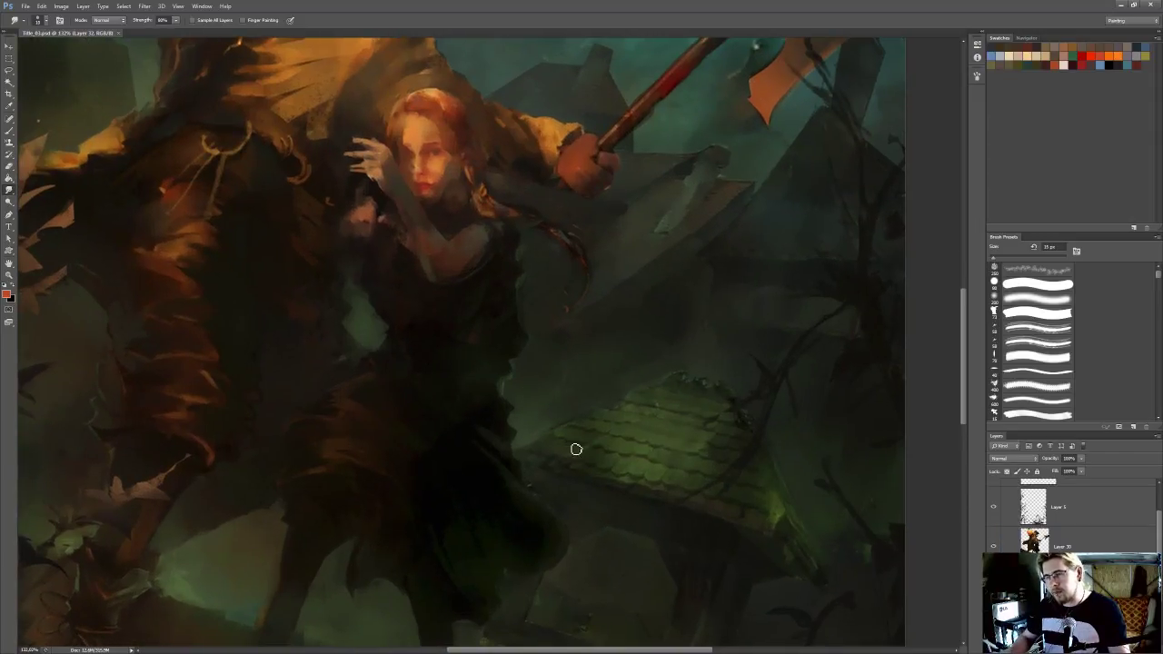
{"action": "key", "text": "l"}
{"action": "left_click_drag", "start_coordinate": [619, 438], "coordinate": [613, 435]}
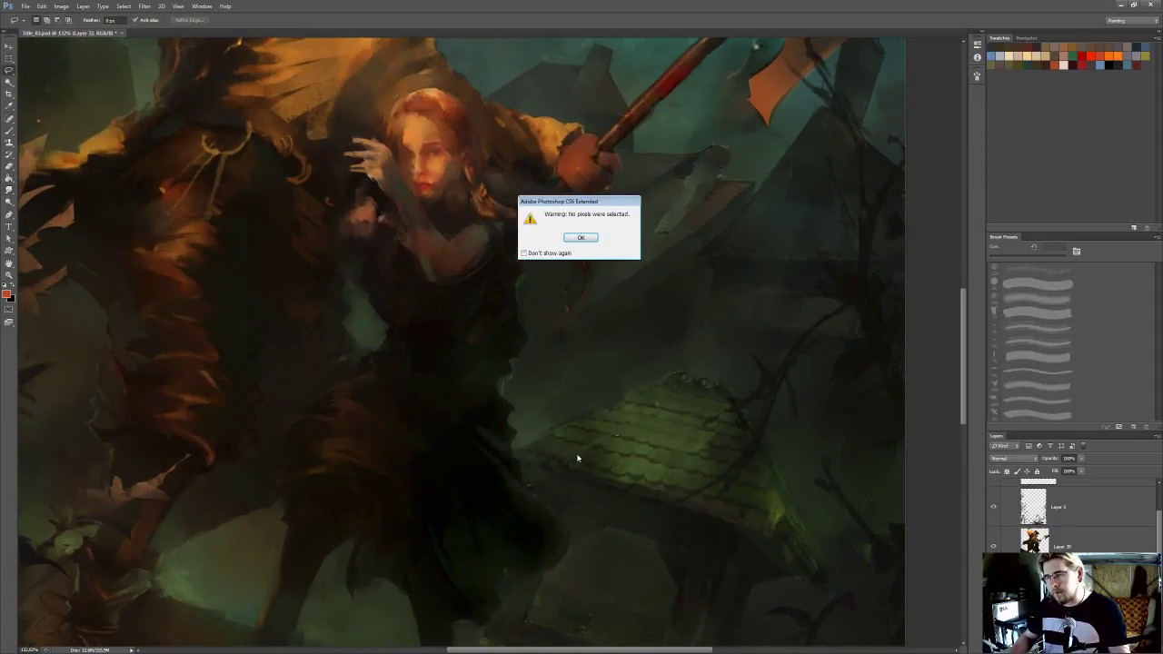
{"action": "left_click", "coordinate": [593, 237]}
{"action": "left_click_drag", "start_coordinate": [535, 376], "coordinate": [538, 379]}
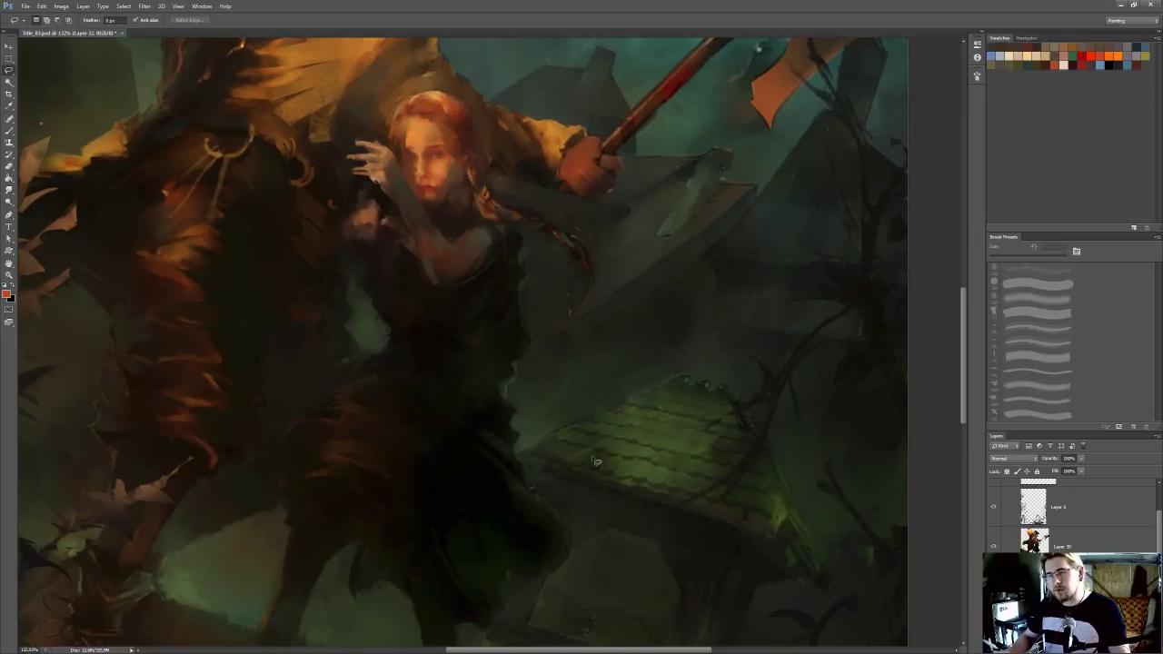
{"action": "key", "text": "r"}
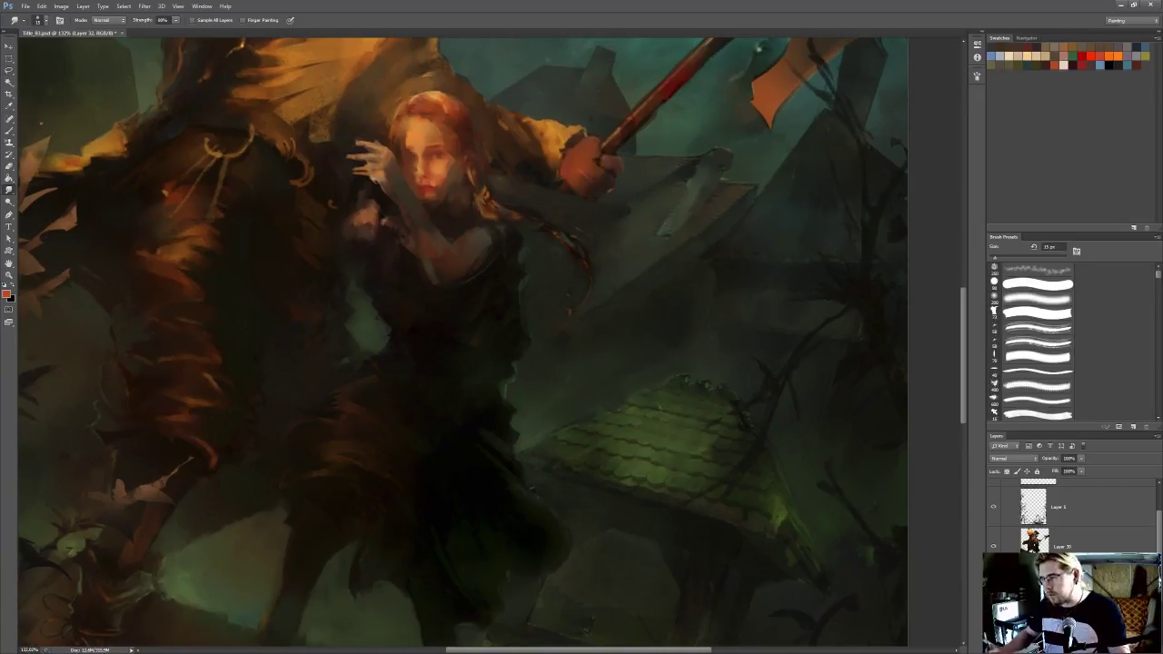
Compare the figure and foliage layers on and off, select the foliage layer, and fade its branch over the roof with a soft Eraser
{"action": "left_click", "coordinate": [993, 546]}
{"action": "left_click", "coordinate": [993, 545]}
{"action": "left_click", "coordinate": [994, 507]}
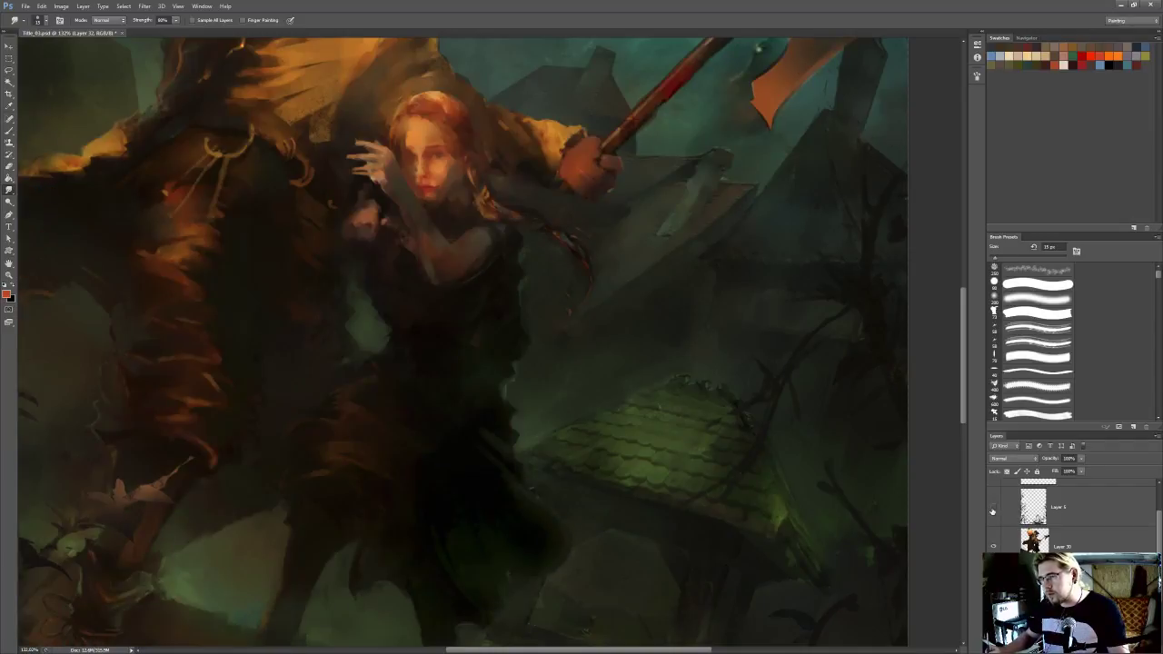
{"action": "left_click", "coordinate": [993, 507]}
{"action": "left_click", "coordinate": [1007, 513]}
{"action": "key", "text": "e"}
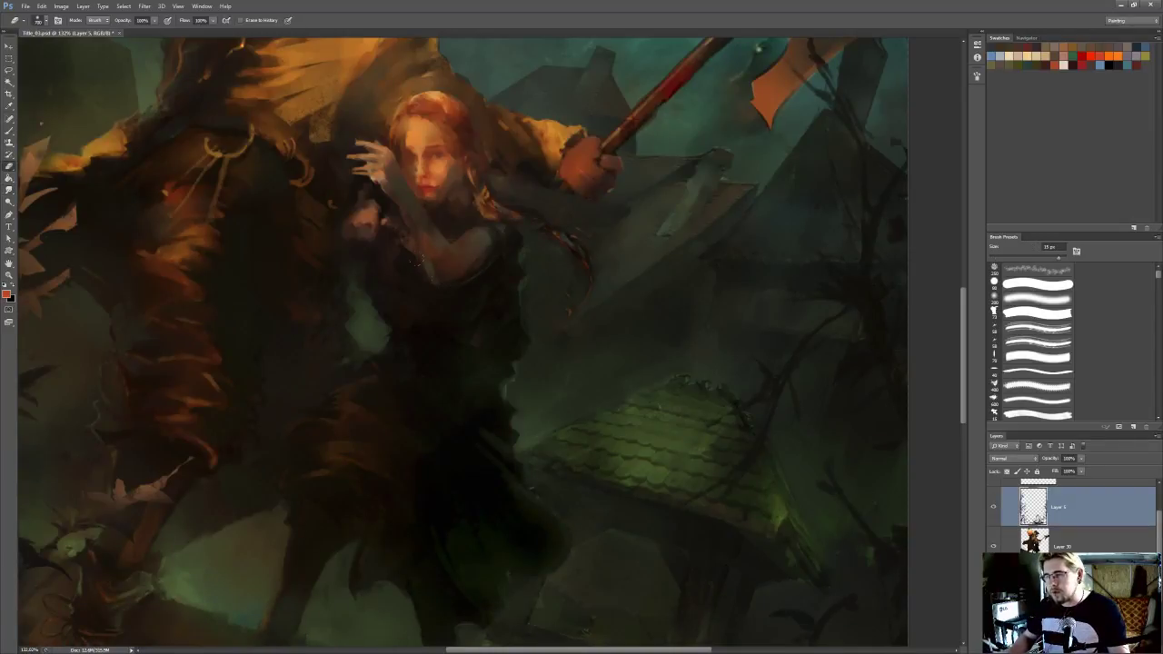
{"action": "left_click", "coordinate": [1037, 299]}
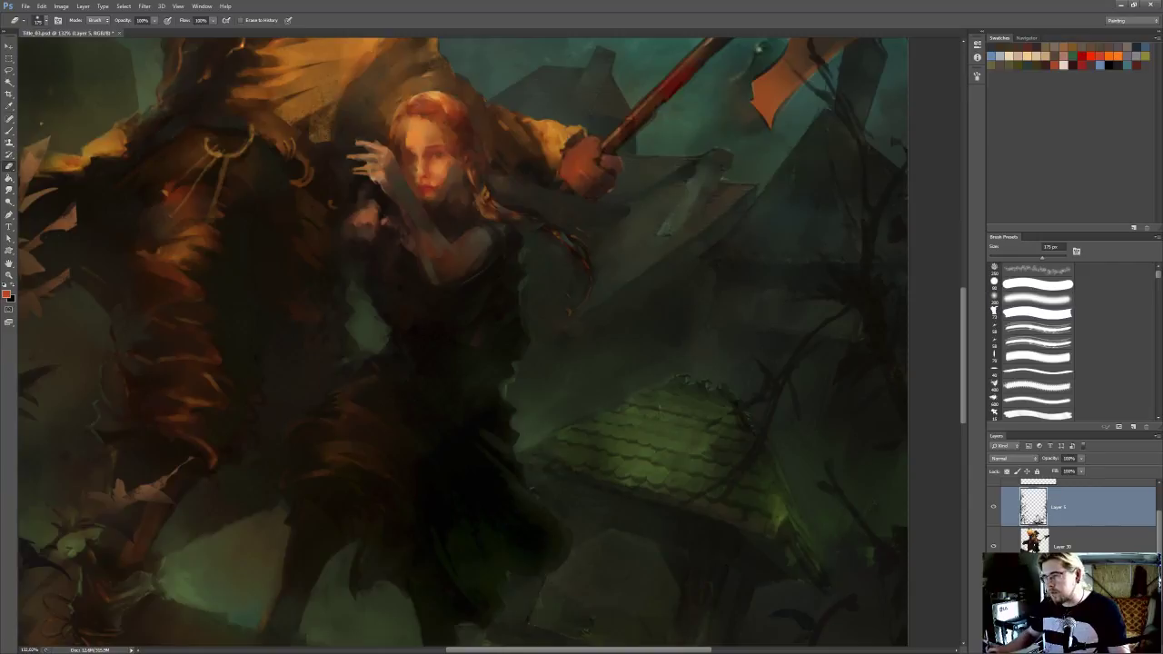
{"action": "left_click", "coordinate": [618, 469], "text": "ctrl"}
Smudge the lower edge and tile rows of the green roof with a small brush, enlarging it to about 15 px
{"action": "key", "text": "r"}
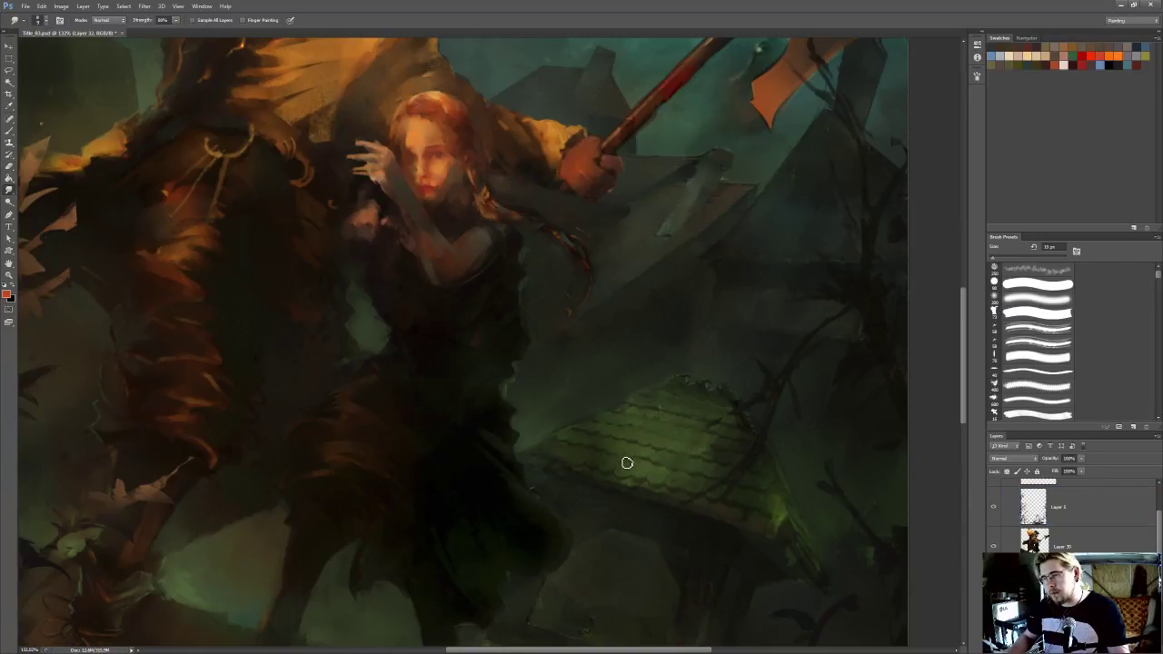
{"action": "mouse_move", "coordinate": [655, 470]}
{"action": "left_mouse_down"}
{"action": "mouse_move", "coordinate": [646, 428]}
{"action": "mouse_move", "coordinate": [667, 447]}
{"action": "mouse_move", "coordinate": [672, 479]}
{"action": "left_mouse_up"}
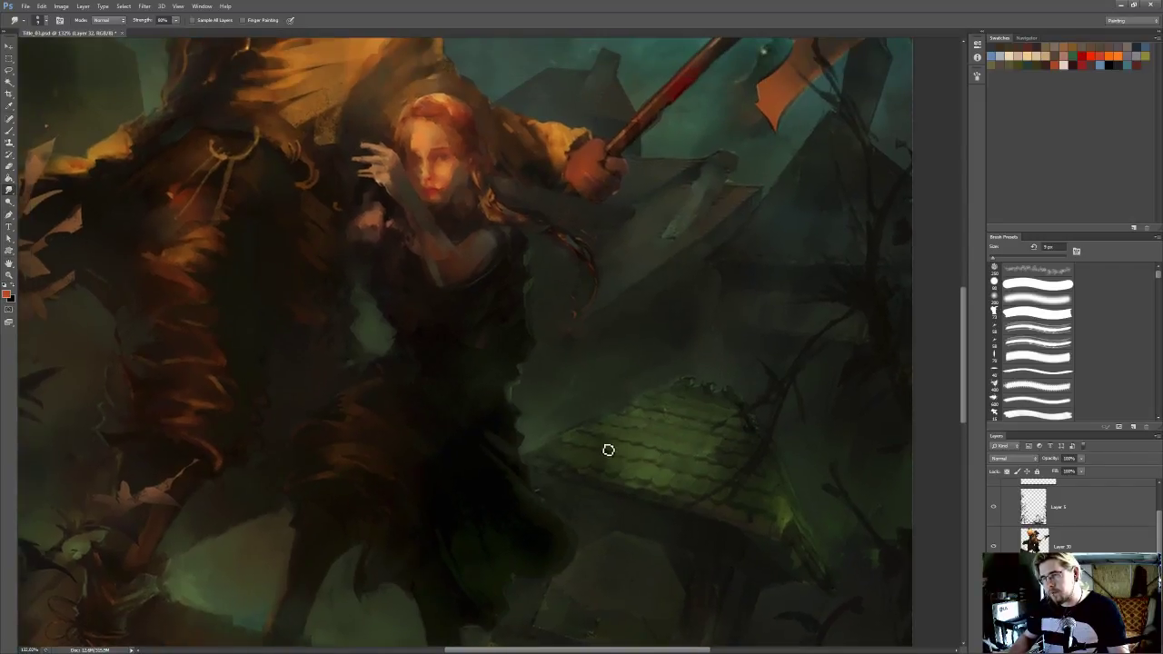
{"action": "key", "text": "bracketright"}
{"action": "key", "text": "bracketright"}
{"action": "left_click_drag", "start_coordinate": [708, 485], "coordinate": [681, 461]}
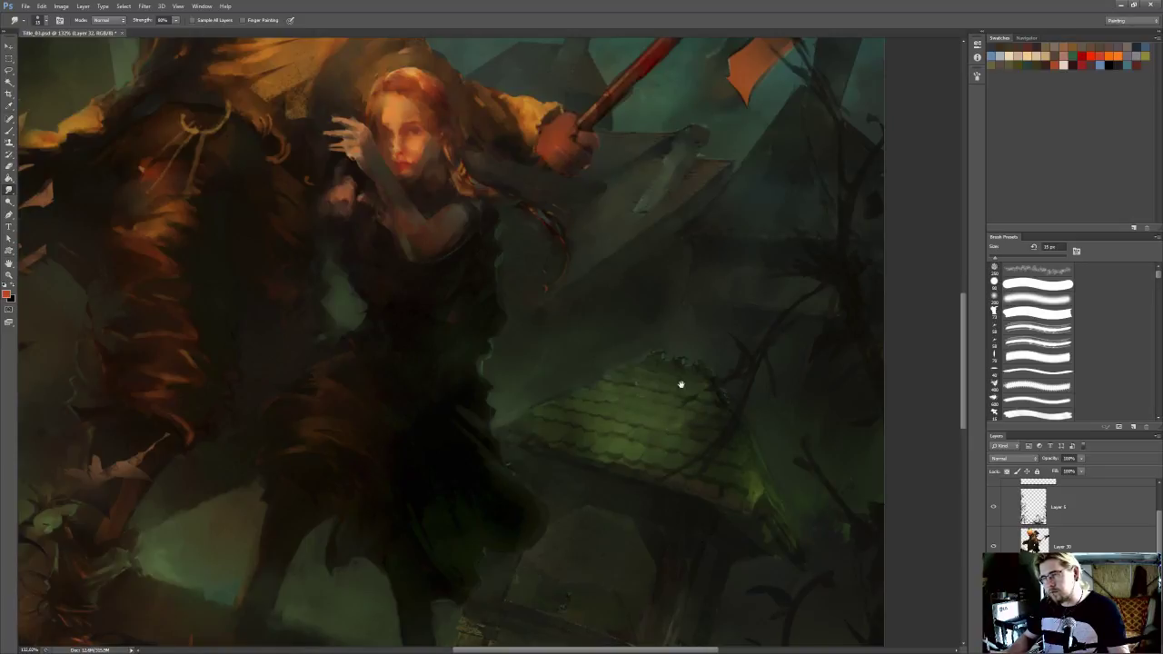
{"action": "left_click_drag", "start_coordinate": [681, 377], "coordinate": [699, 411]}
Shape the roof's sloping edge facing the woman by alternating small hard Eraser strokes with Smudge blending
{"action": "key", "text": "e"}
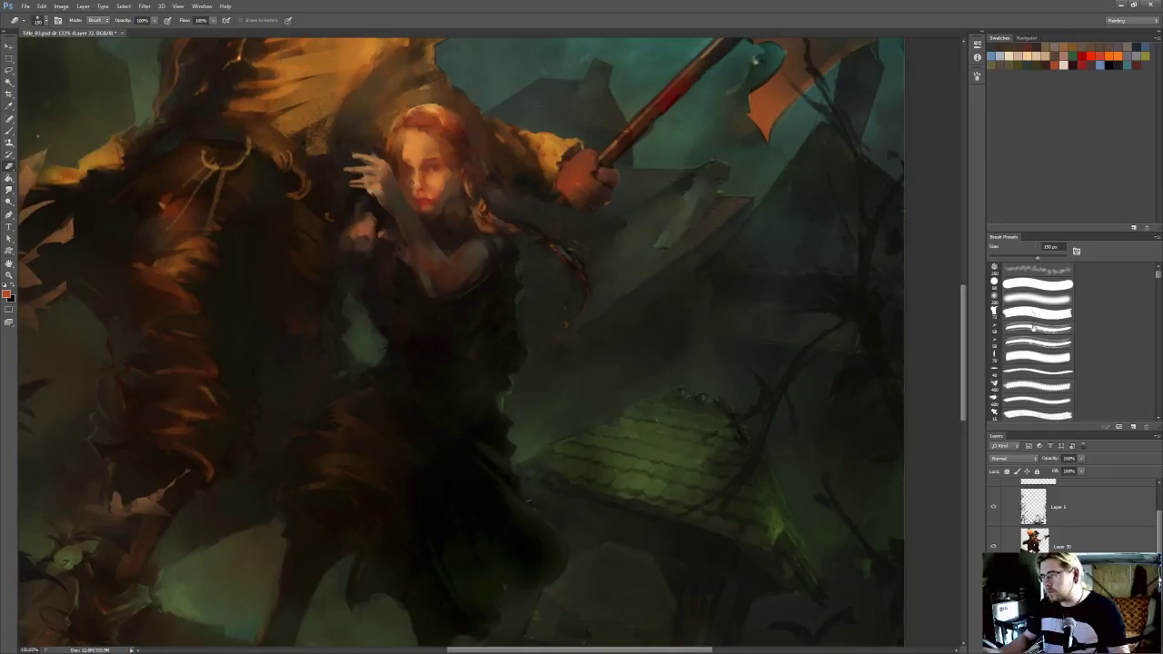
{"action": "left_click", "coordinate": [1034, 284]}
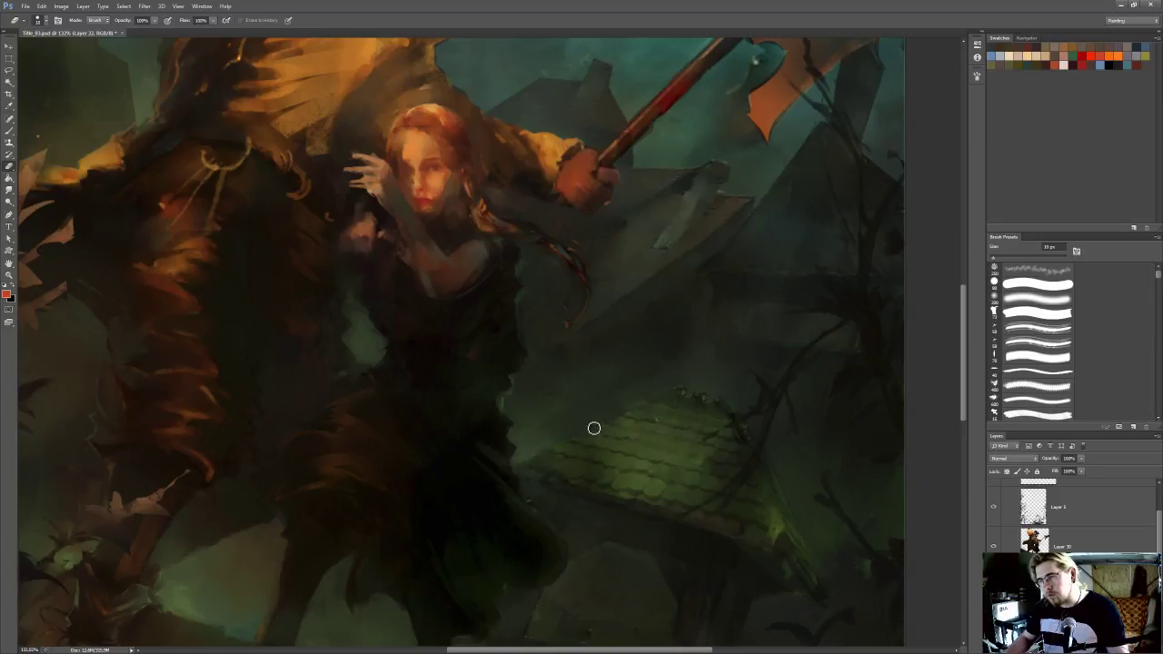
{"action": "left_click_drag", "start_coordinate": [551, 445], "coordinate": [589, 380]}
{"action": "key", "text": "r"}
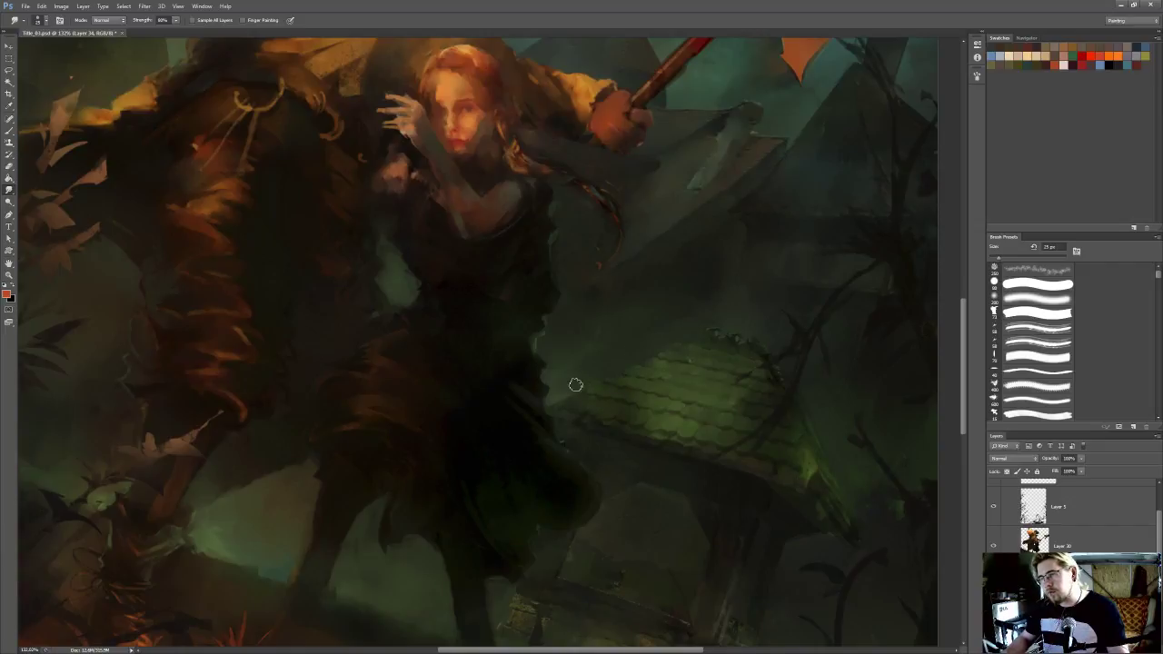
{"action": "key", "text": "e"}
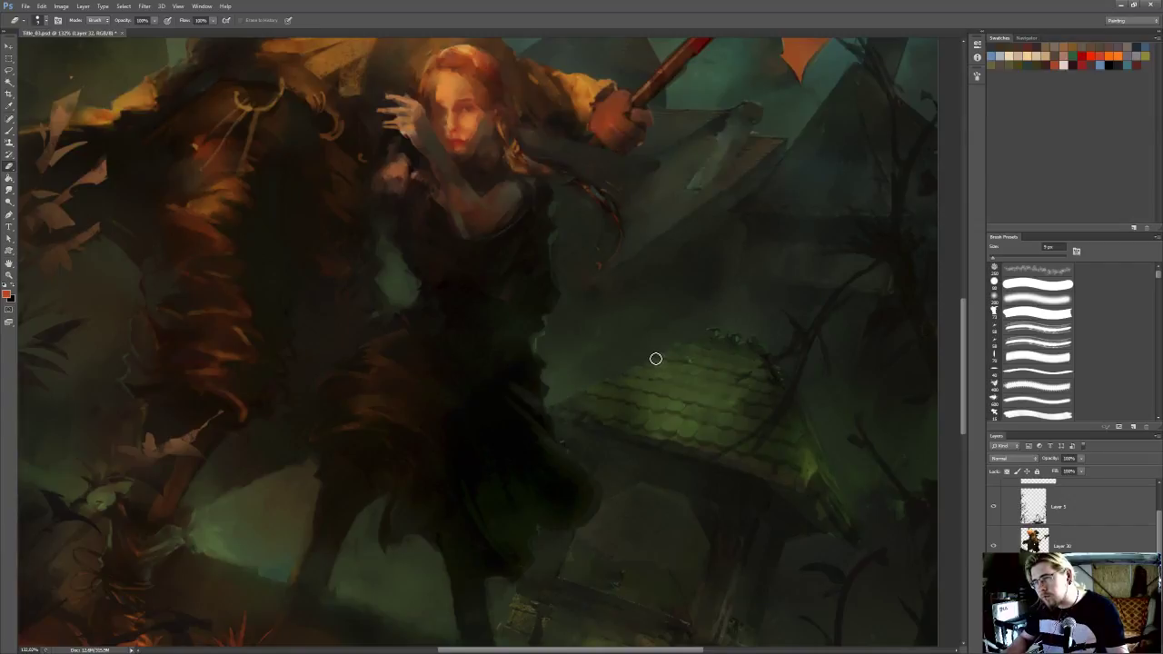
{"action": "left_click_drag", "start_coordinate": [657, 359], "coordinate": [651, 351]}
{"action": "key", "text": "r"}
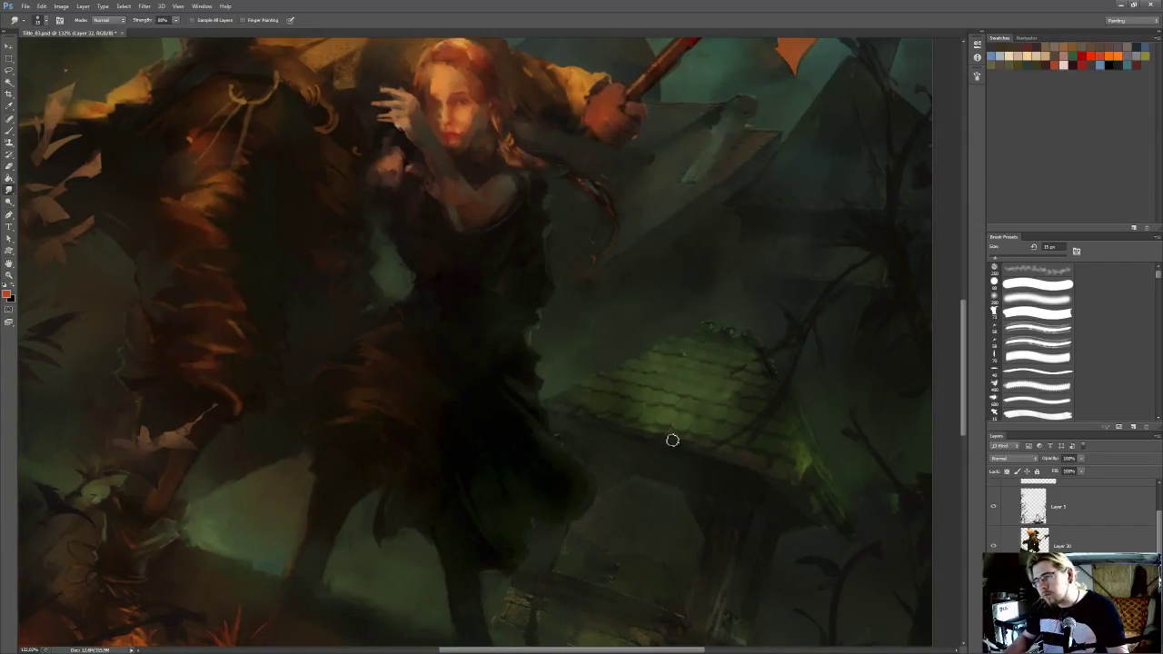
Sample a dark tone below the roof, paint shadow strokes along its front eave, and smudge them in
{"action": "scroll", "coordinate": [678, 447], "scroll_direction": "down", "scroll_amount": 1}
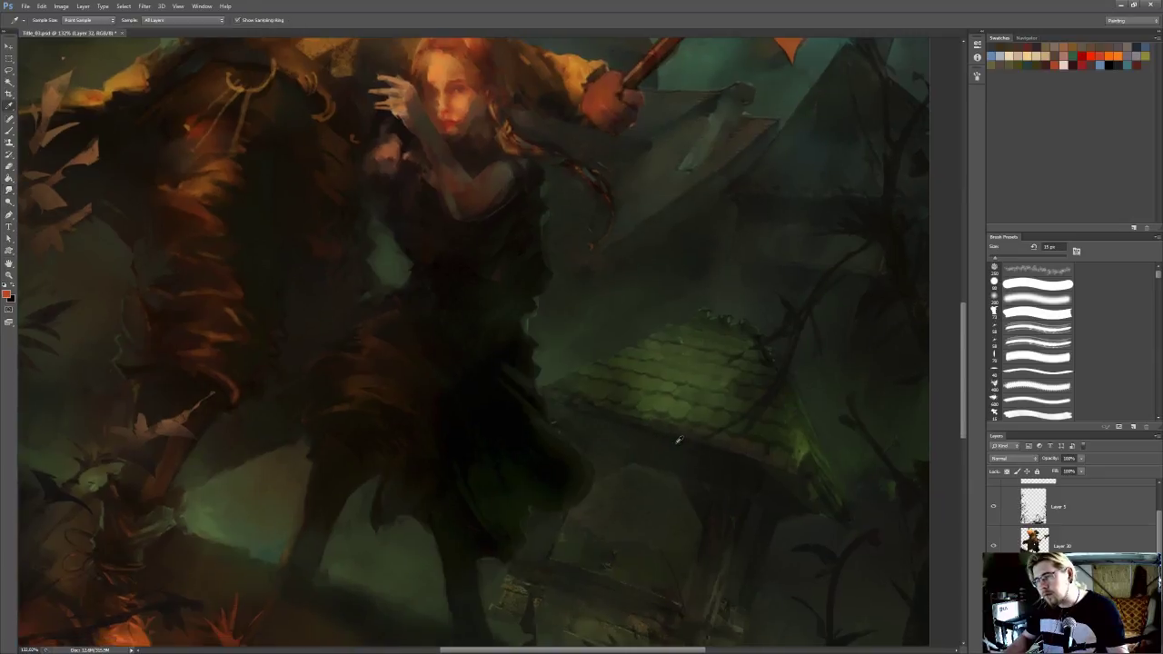
{"action": "key", "text": "i"}
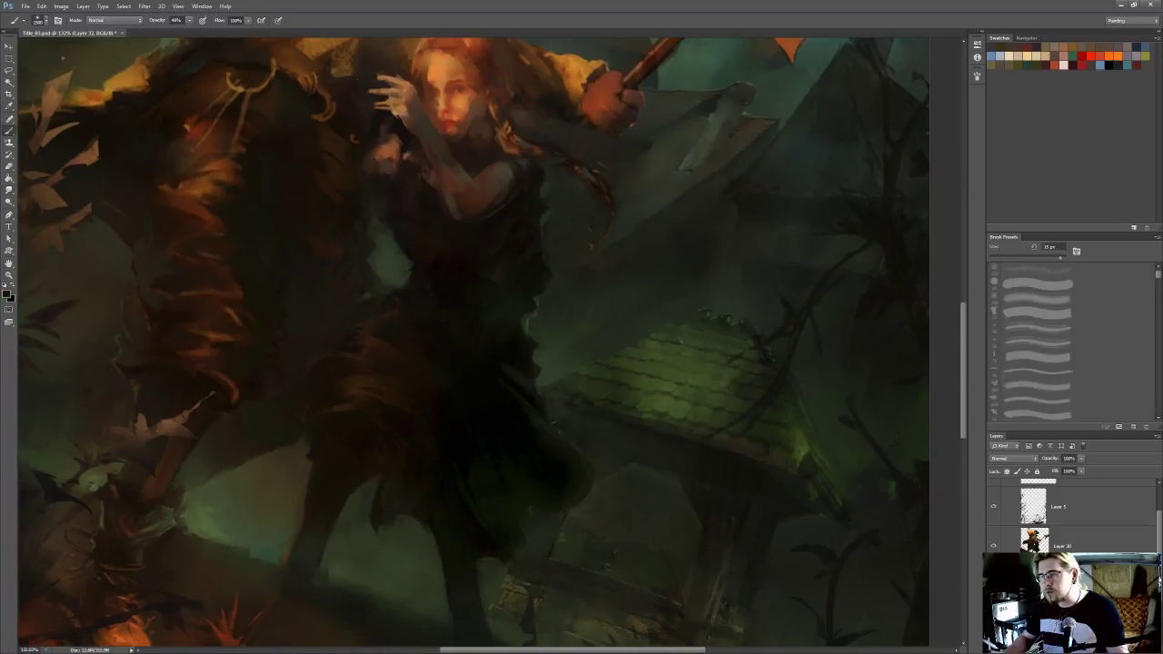
{"action": "left_click", "coordinate": [663, 436], "text": "alt"}
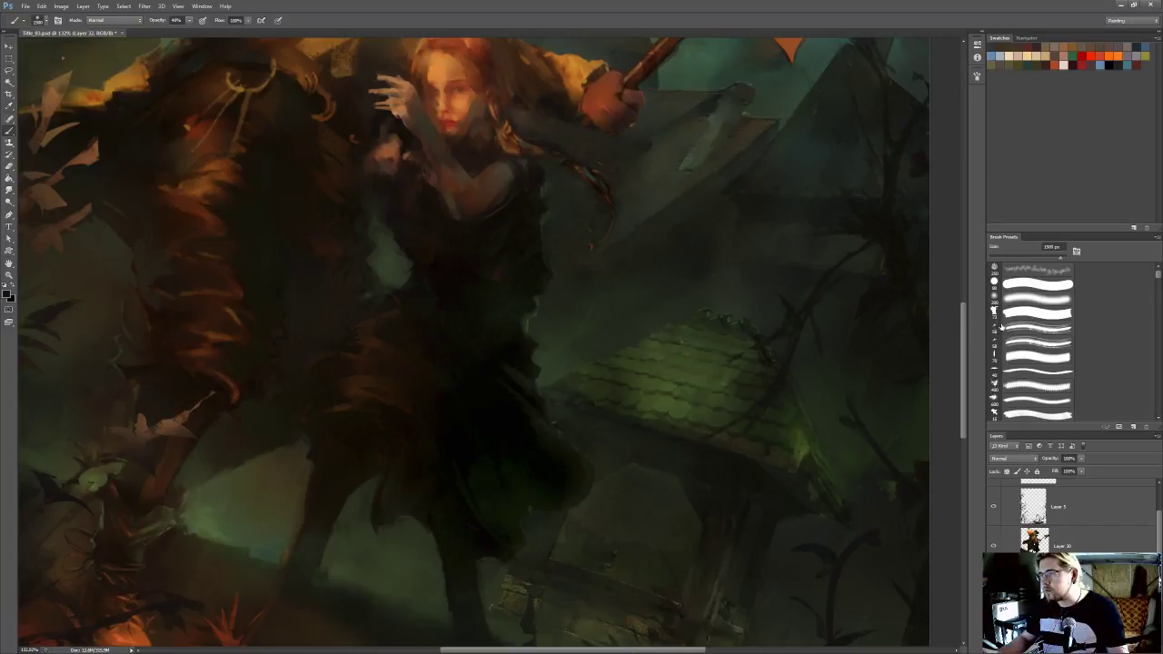
{"action": "key", "text": "r"}
{"action": "left_click", "coordinate": [714, 454], "text": "alt"}
Extend the dark eave strokes toward the roof's outer corner with a 9 px brush and blend them with Smudge
{"action": "key", "text": "b"}
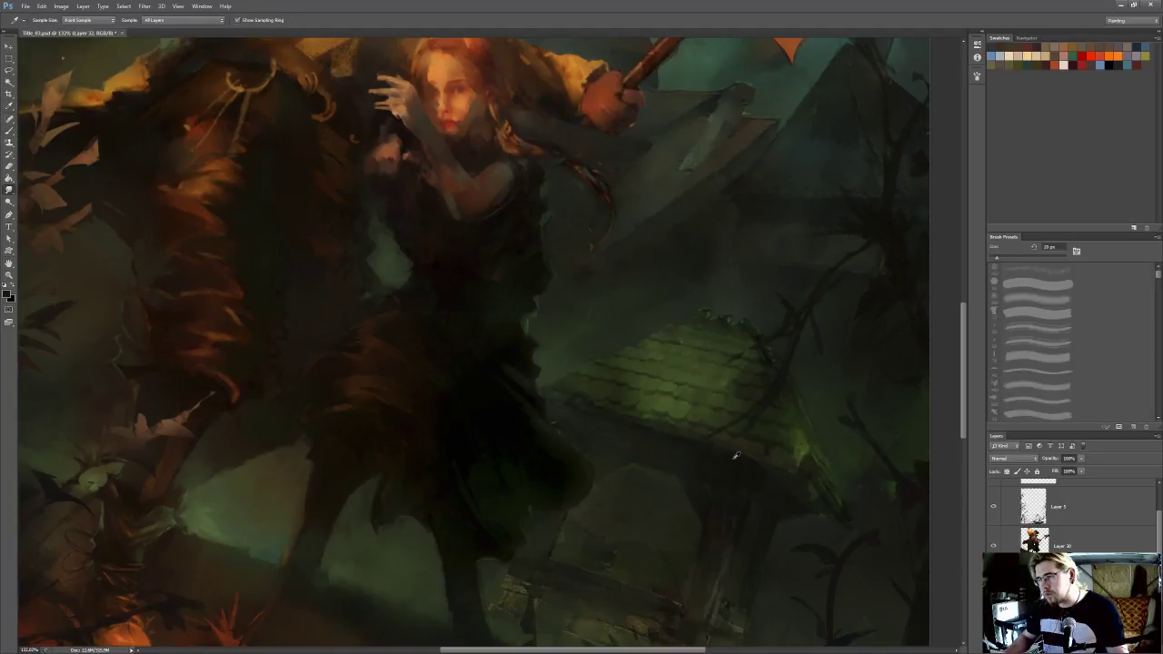
{"action": "key", "text": "["}
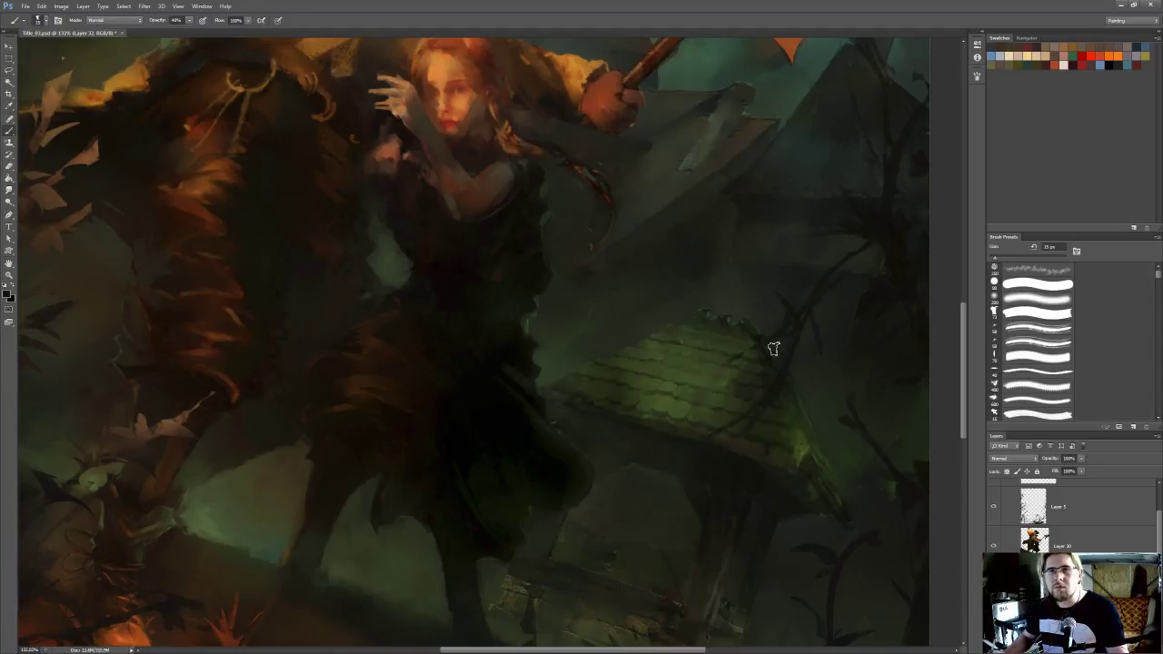
{"action": "key", "text": "bracketleft"}
{"action": "key", "text": "bracketleft"}
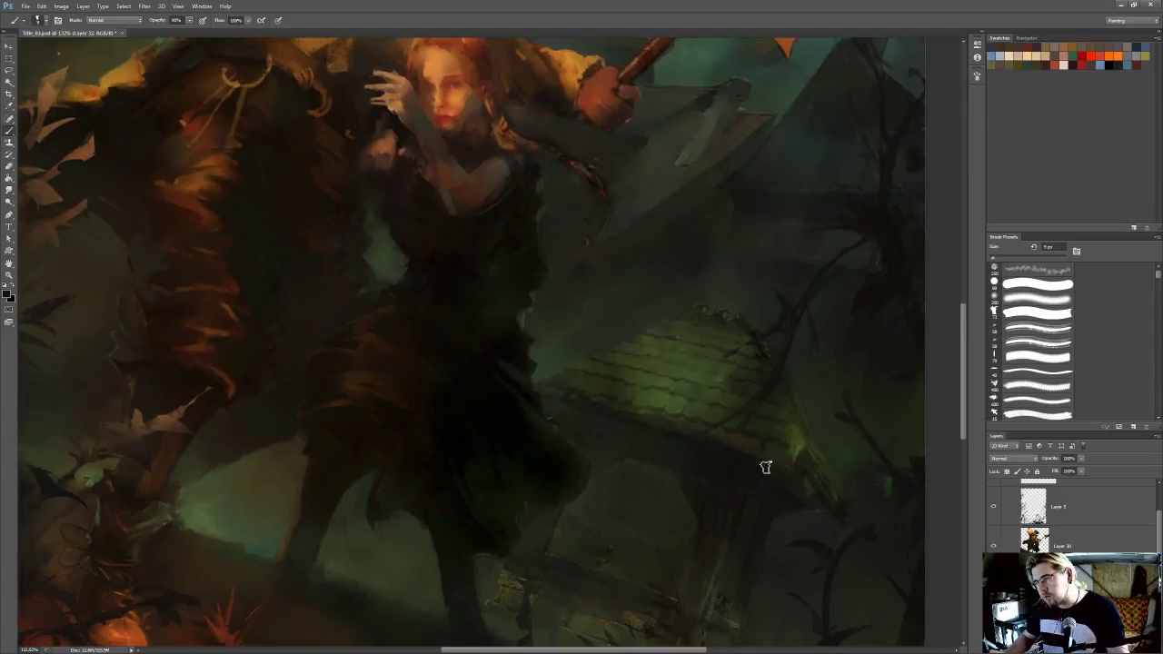
{"action": "key", "text": "i"}
{"action": "key", "text": "b"}
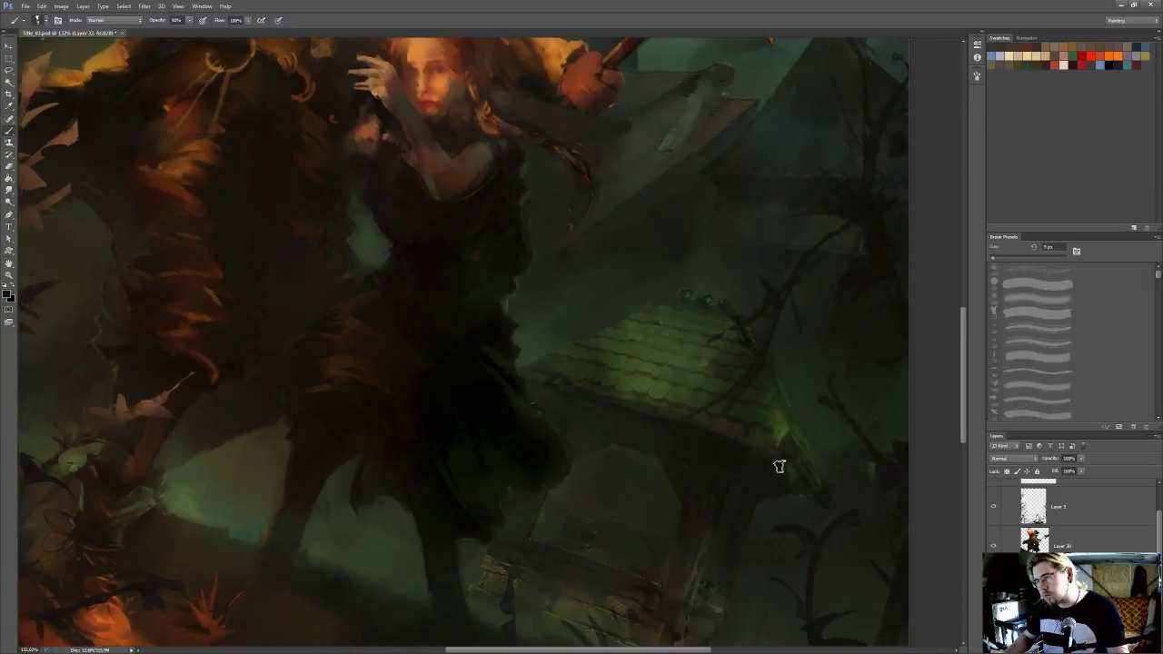
{"action": "key", "text": "r"}
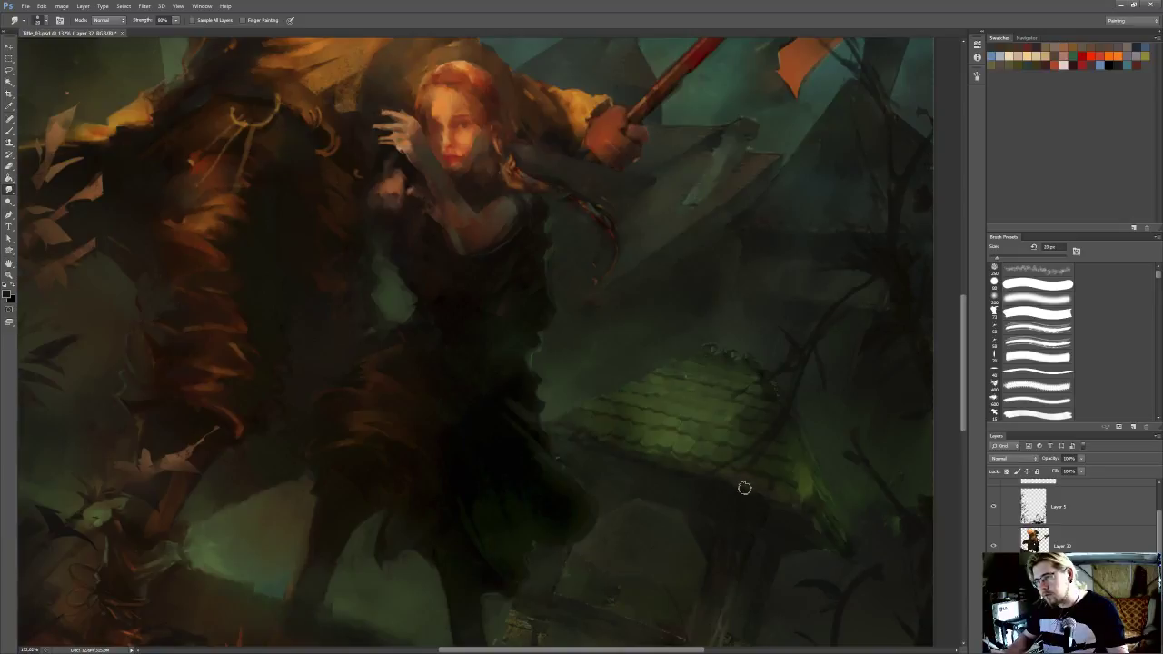
Sample a roof green, paint small strokes over the lower tiles, and soften them with the Smudge tool
{"action": "key", "text": "i"}
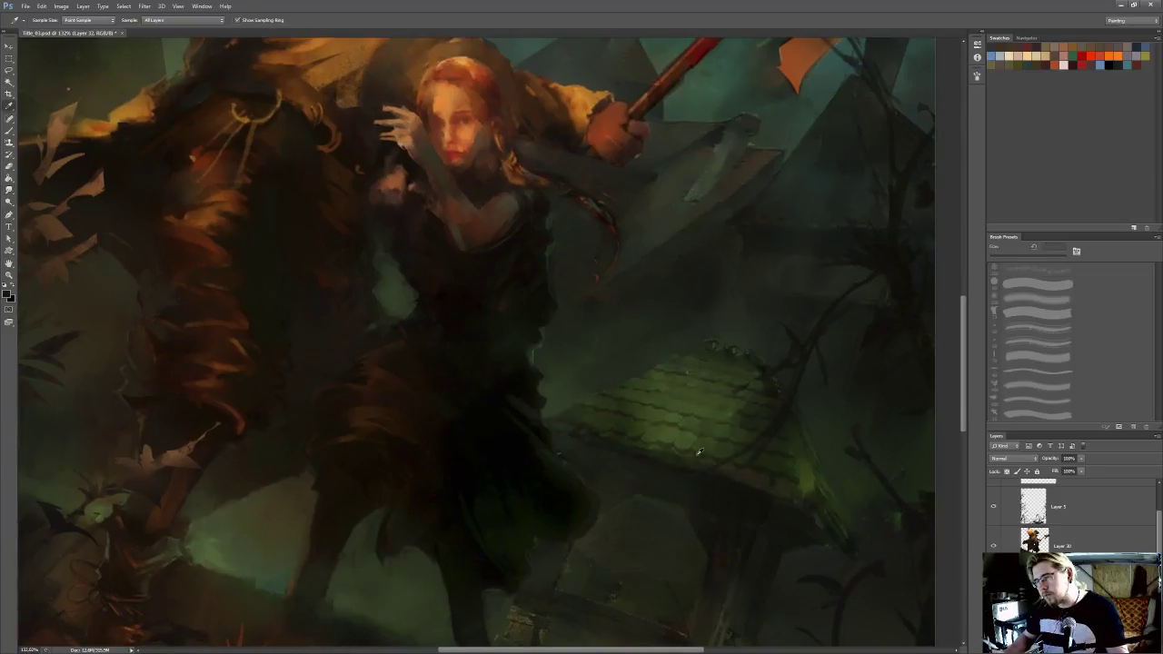
{"action": "key", "text": "b"}
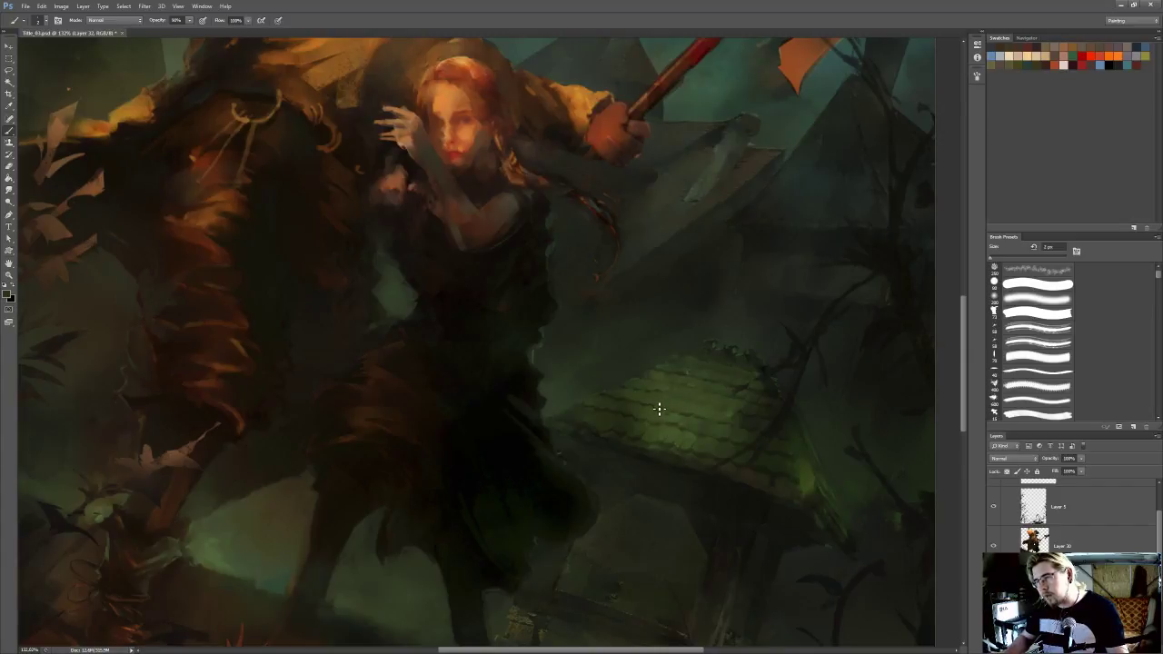
{"action": "key", "text": "bracketright"}
{"action": "left_click_drag", "start_coordinate": [742, 480], "coordinate": [735, 467]}
{"action": "key", "text": "r"}
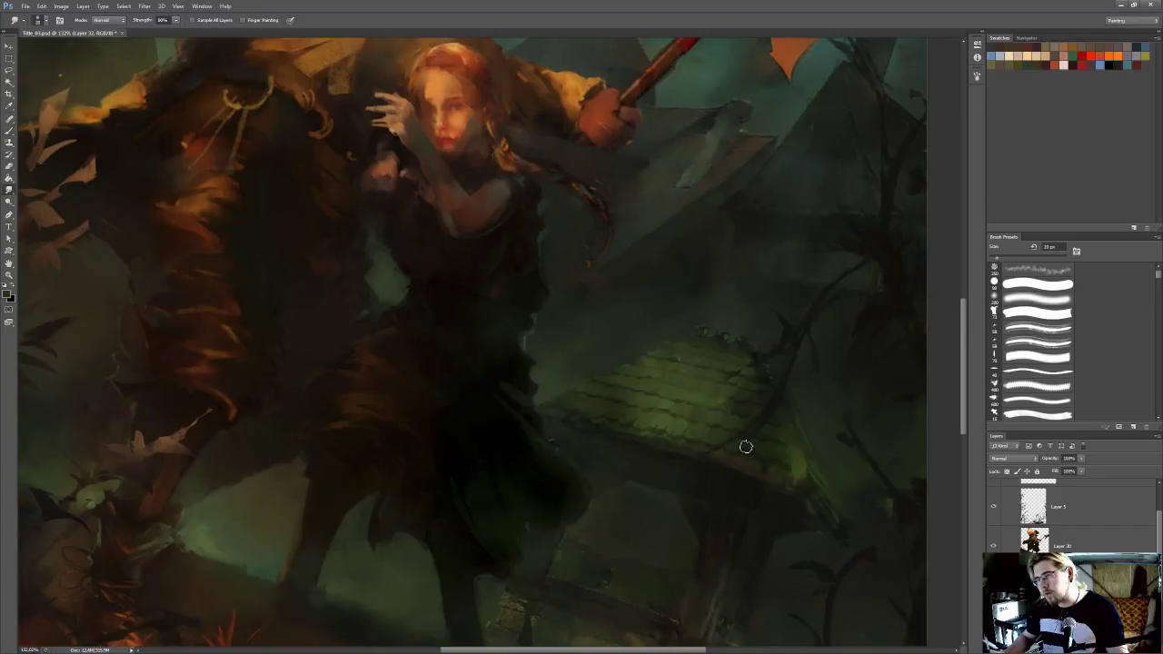
{"action": "left_click_drag", "start_coordinate": [725, 410], "coordinate": [725, 428]}
Sample a darker roof tone, define the tile rows with a 5 px brush, and save the painting
{"action": "key", "text": "i"}
{"action": "key", "text": "b"}
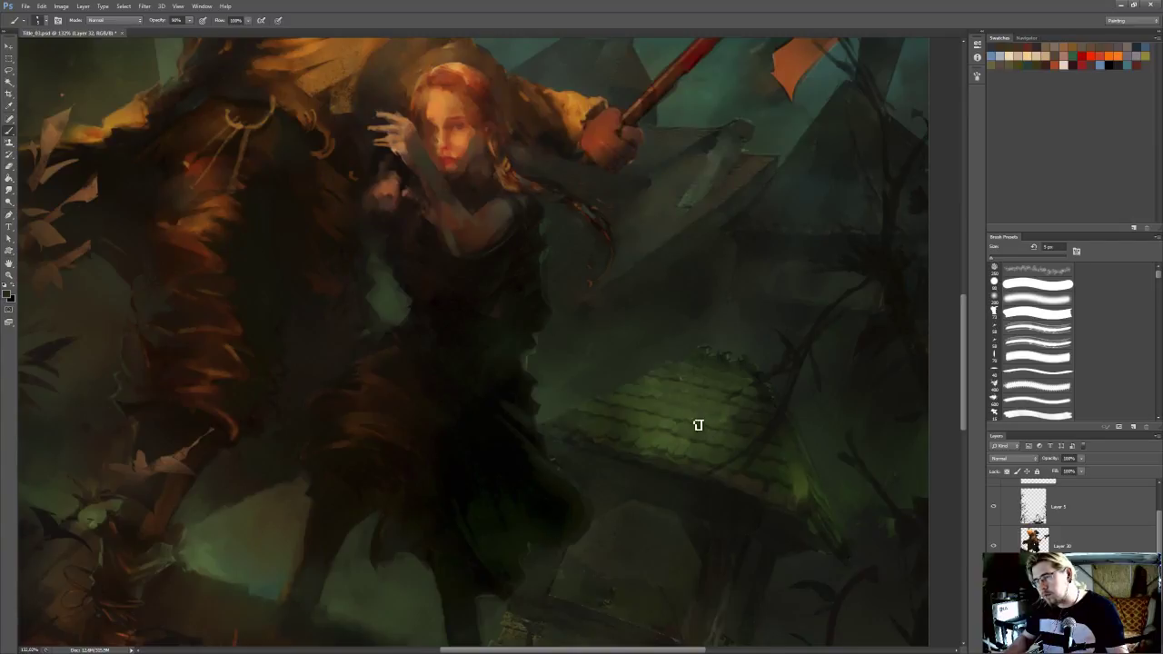
{"action": "left_click", "coordinate": [651, 394], "text": "alt"}
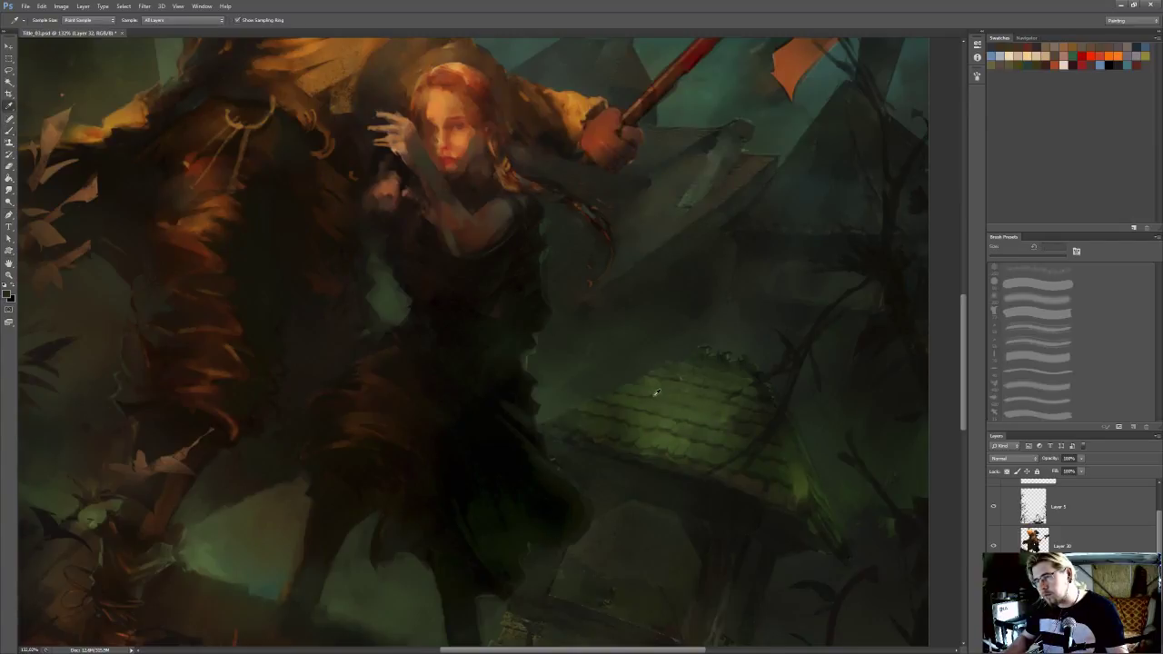
{"action": "left_click", "coordinate": [714, 415], "text": "alt"}
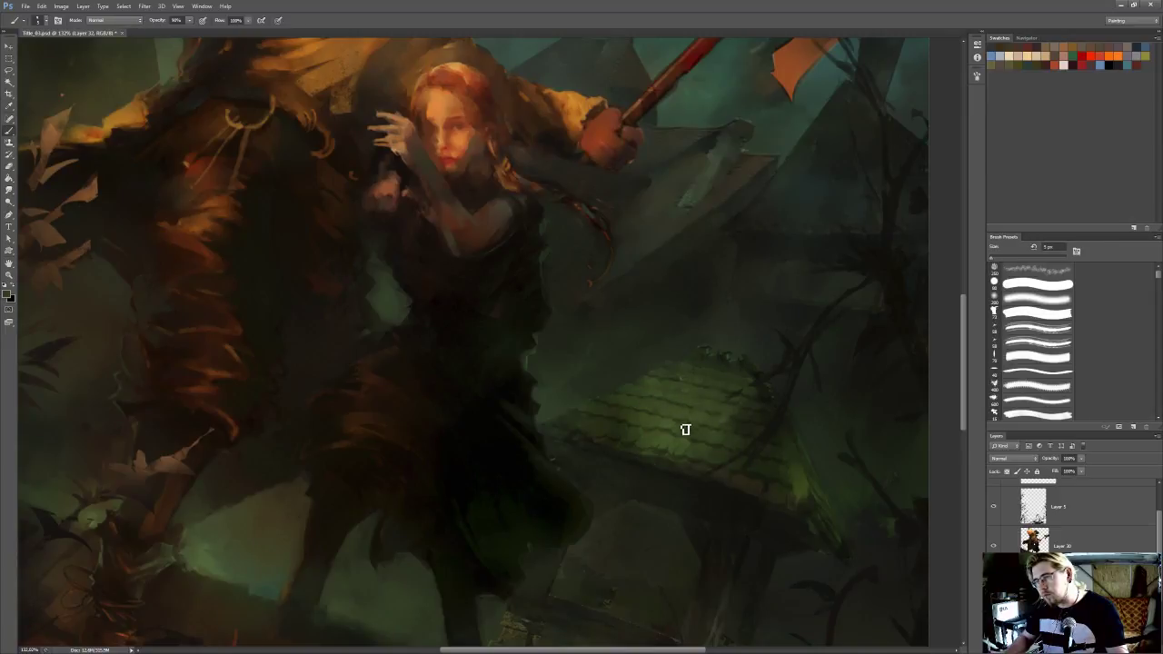
{"action": "scroll", "coordinate": [736, 342], "scroll_direction": "down", "scroll_amount": 5}
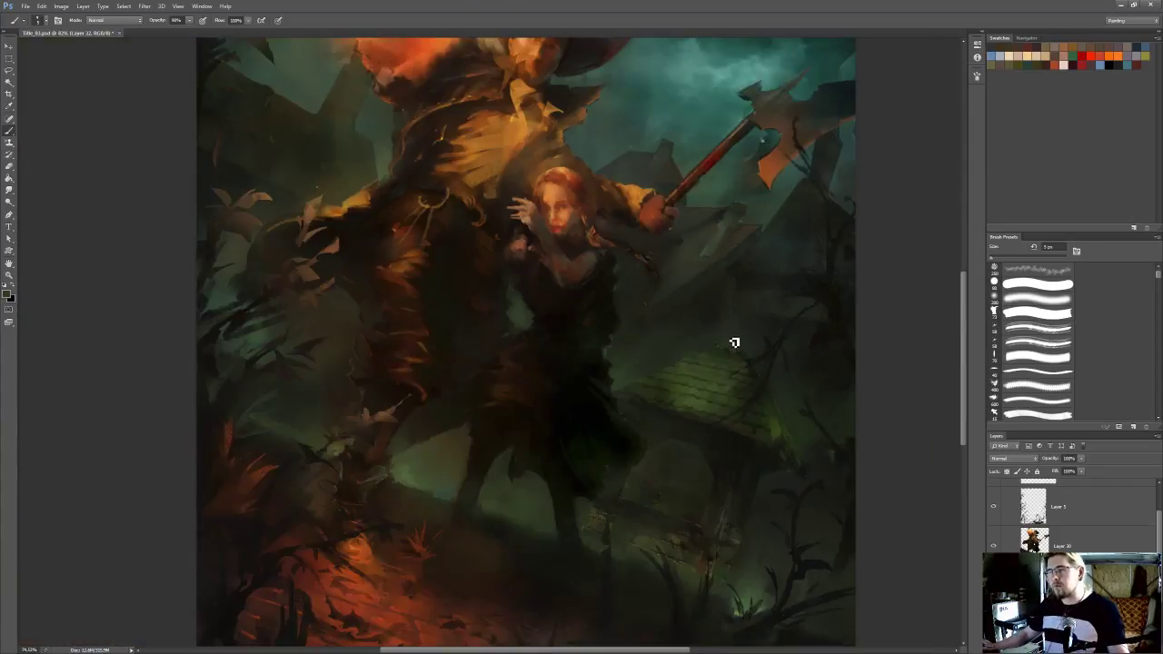
{"action": "scroll", "coordinate": [736, 342], "scroll_direction": "down", "scroll_amount": 4}
{"action": "key", "text": "ctrl+s"}
Refine the roof's upper sloping edge with a tiny Eraser and Smudge brush, and clear the selection around the roof structure
{"action": "scroll", "coordinate": [582, 404], "scroll_direction": "up", "scroll_amount": 5}
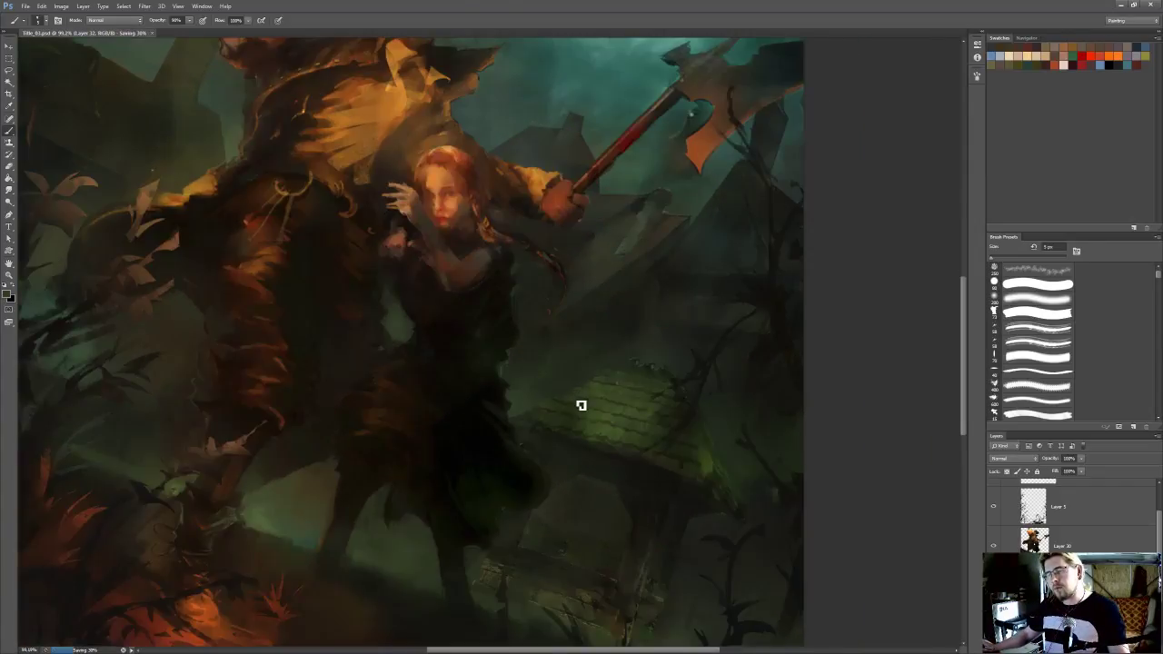
{"action": "scroll", "coordinate": [582, 403], "scroll_direction": "up", "scroll_amount": 4}
{"action": "key", "text": "e"}
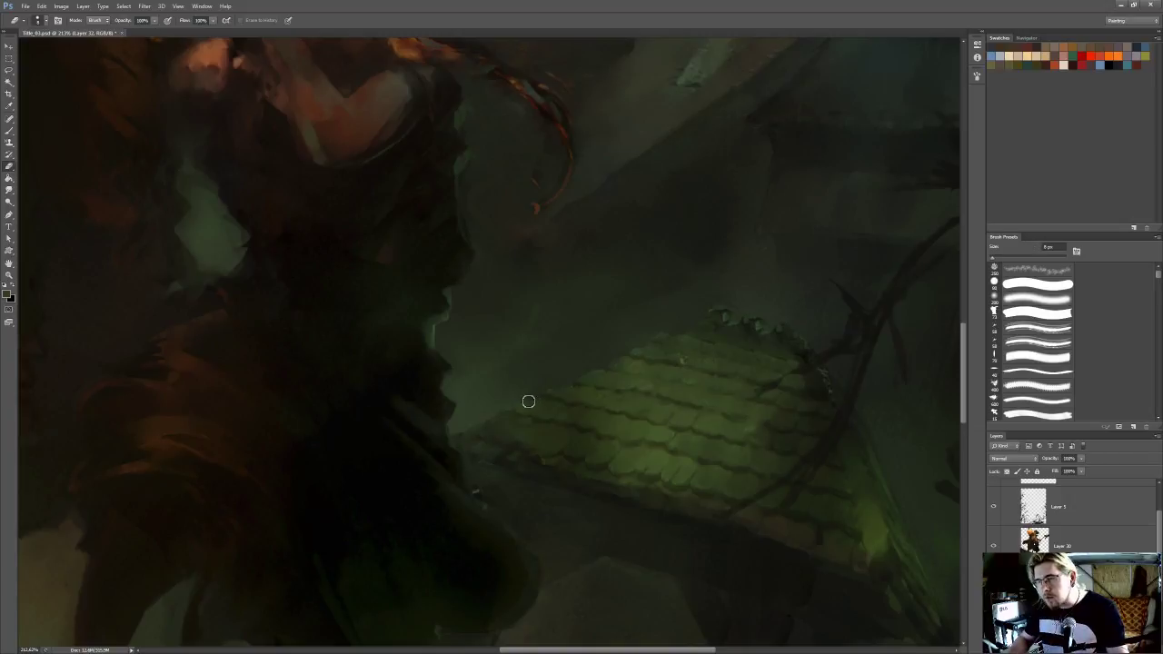
{"action": "key", "text": "bracketleft"}
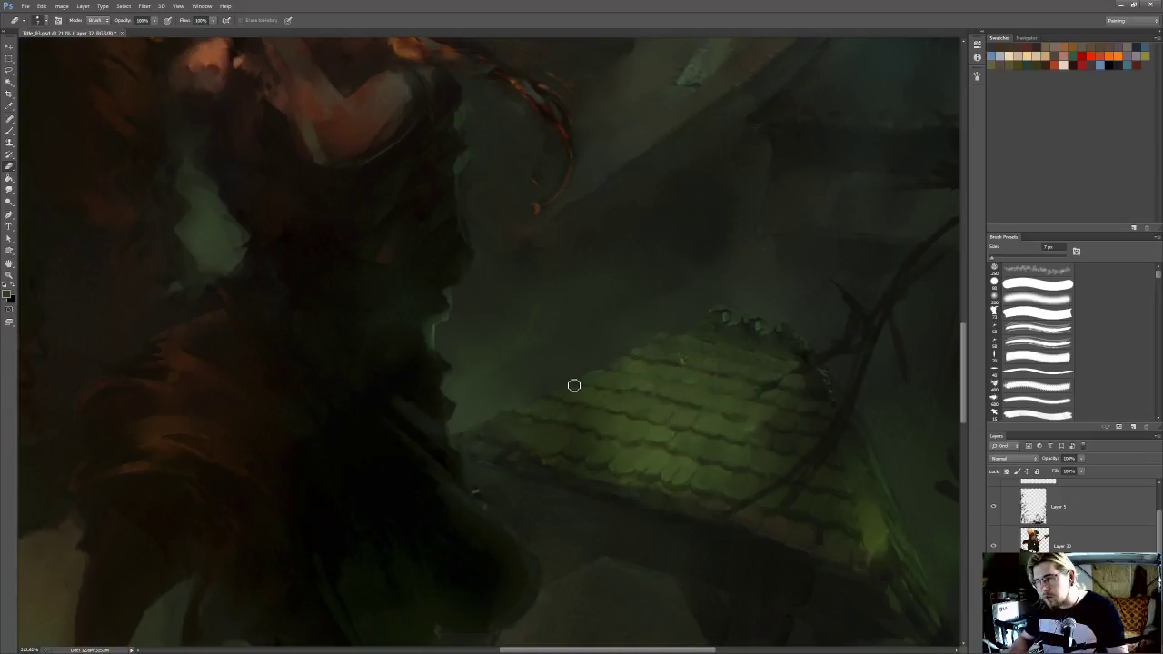
{"action": "key", "text": "r"}
{"action": "key", "text": "bracketleft"}
{"action": "key", "text": "bracketleft"}
{"action": "left_click_drag", "start_coordinate": [624, 331], "coordinate": [630, 309]}
{"action": "key", "text": "ctrl+h"}
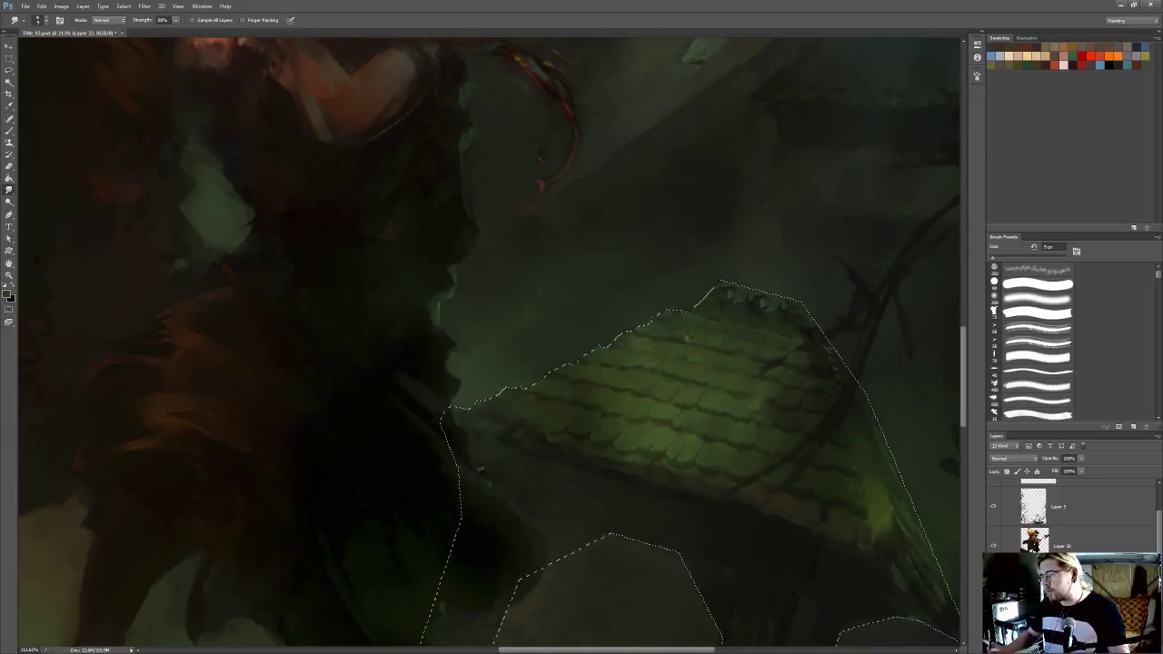
{"action": "key", "text": "ctrl+d"}
Sample a teal from the sky and paint soft mist around the roof with a soft brush at 30% opacity
{"action": "left_click_drag", "start_coordinate": [883, 272], "coordinate": [810, 252]}
{"action": "left_click_drag", "start_coordinate": [740, 209], "coordinate": [741, 251]}
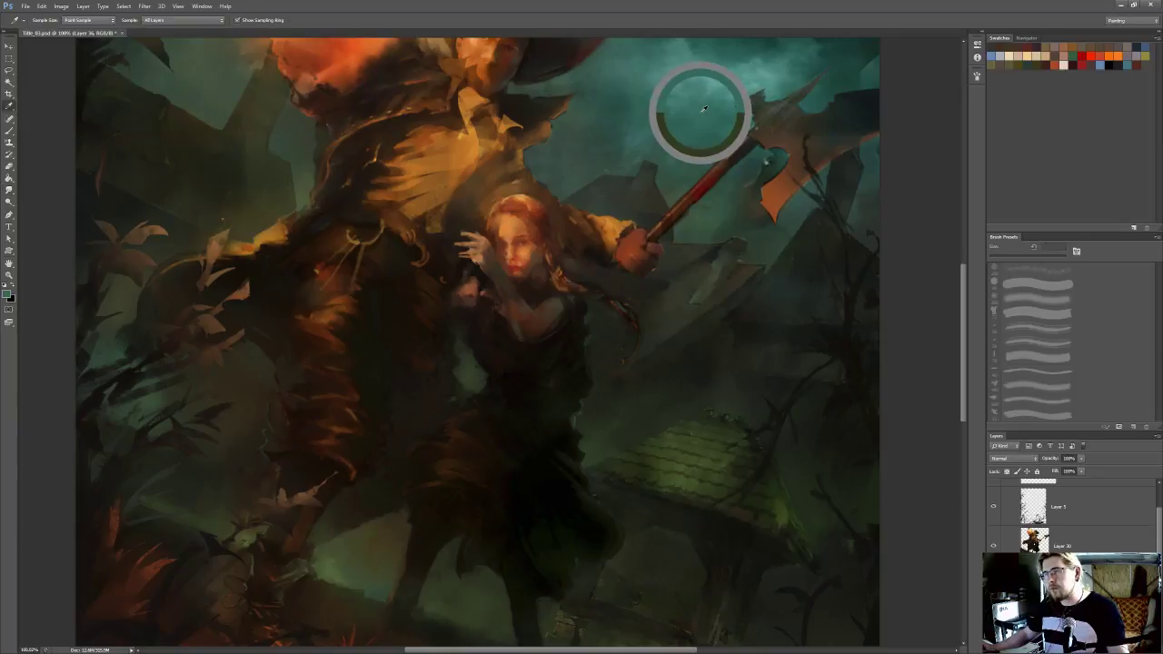
{"action": "key", "text": "b"}
{"action": "left_click", "coordinate": [1033, 299]}
{"action": "mouse_move", "coordinate": [586, 447]}
{"action": "left_mouse_down"}
{"action": "mouse_move", "coordinate": [582, 434]}
{"action": "mouse_move", "coordinate": [713, 401]}
{"action": "left_mouse_up"}
{"action": "key", "text": "bracketleft"}
{"action": "key", "text": "bracketleft"}
{"action": "key", "text": "3"}
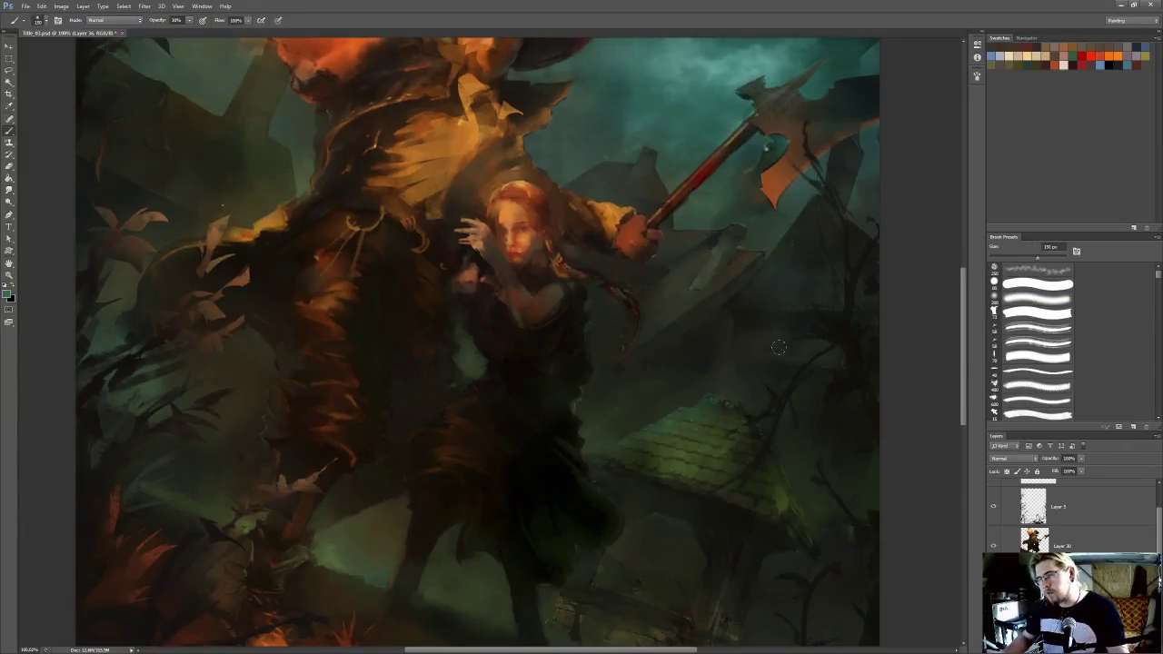
Lower the opacity of the mist layer and merge it into the layer below
{"action": "left_click_drag", "start_coordinate": [1081, 461], "coordinate": [1053, 470]}
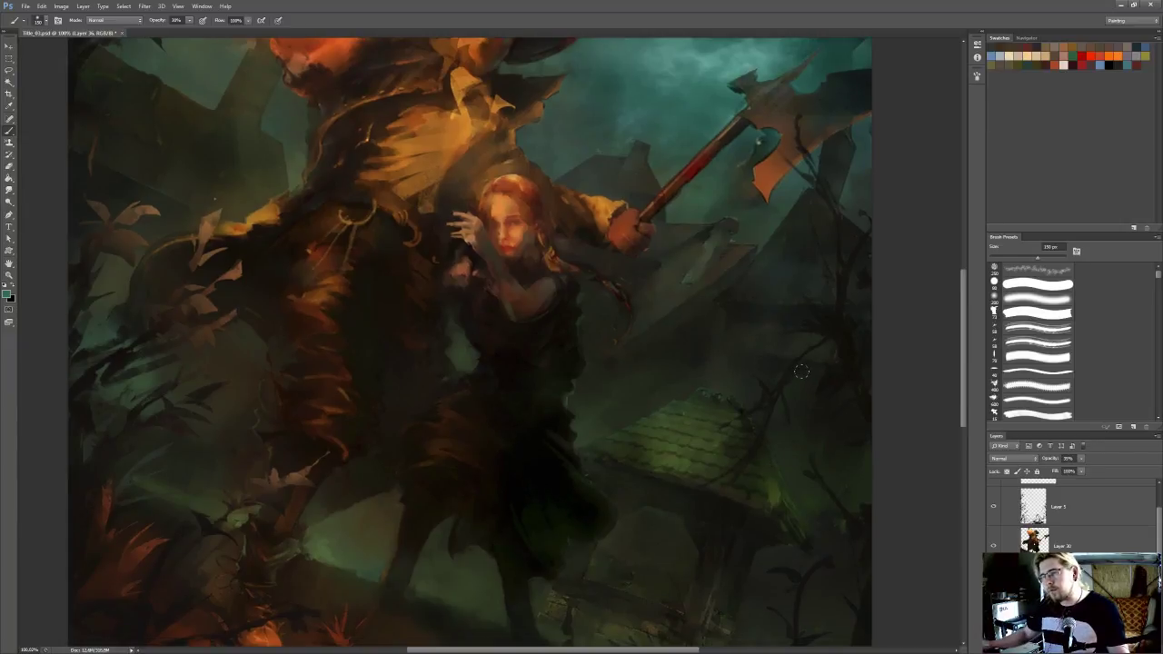
{"action": "scroll", "coordinate": [807, 377], "scroll_direction": "down", "scroll_amount": 5}
{"action": "scroll", "coordinate": [823, 358], "scroll_direction": "up", "scroll_amount": 2}
{"action": "key", "text": "period"}
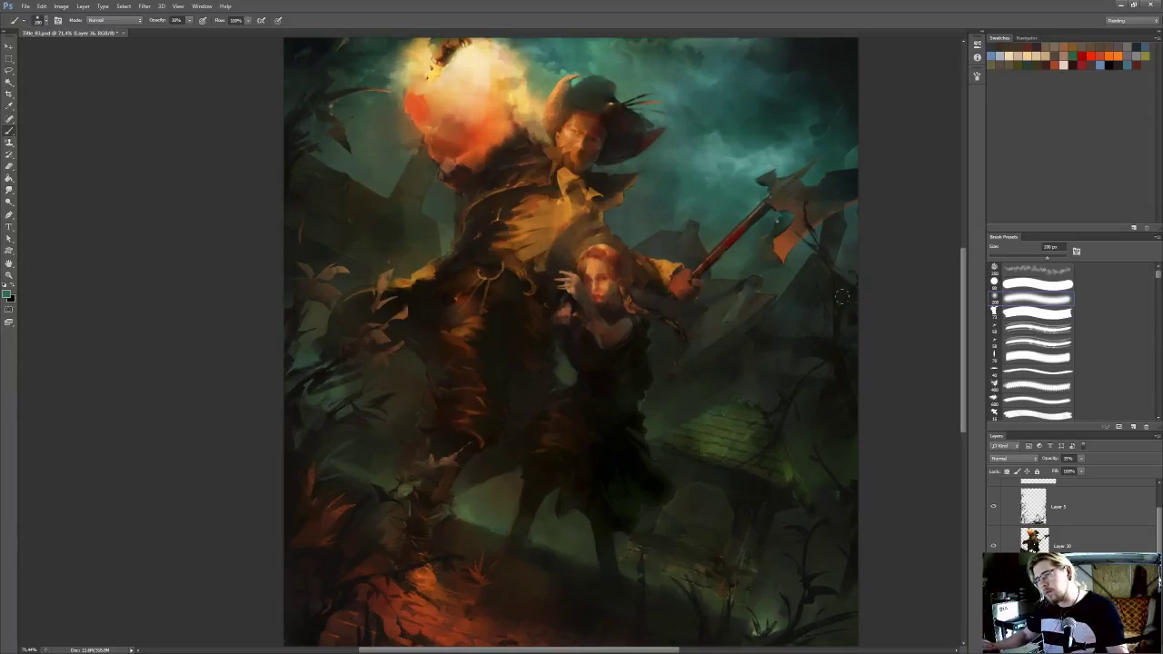
{"action": "scroll", "coordinate": [856, 314], "scroll_direction": "down", "scroll_amount": 3}
{"action": "scroll", "coordinate": [797, 373], "scroll_direction": "up", "scroll_amount": 4}
{"action": "left_click_drag", "start_coordinate": [791, 410], "coordinate": [753, 395]}
{"action": "scroll", "coordinate": [740, 386], "scroll_direction": "down", "scroll_amount": 5}
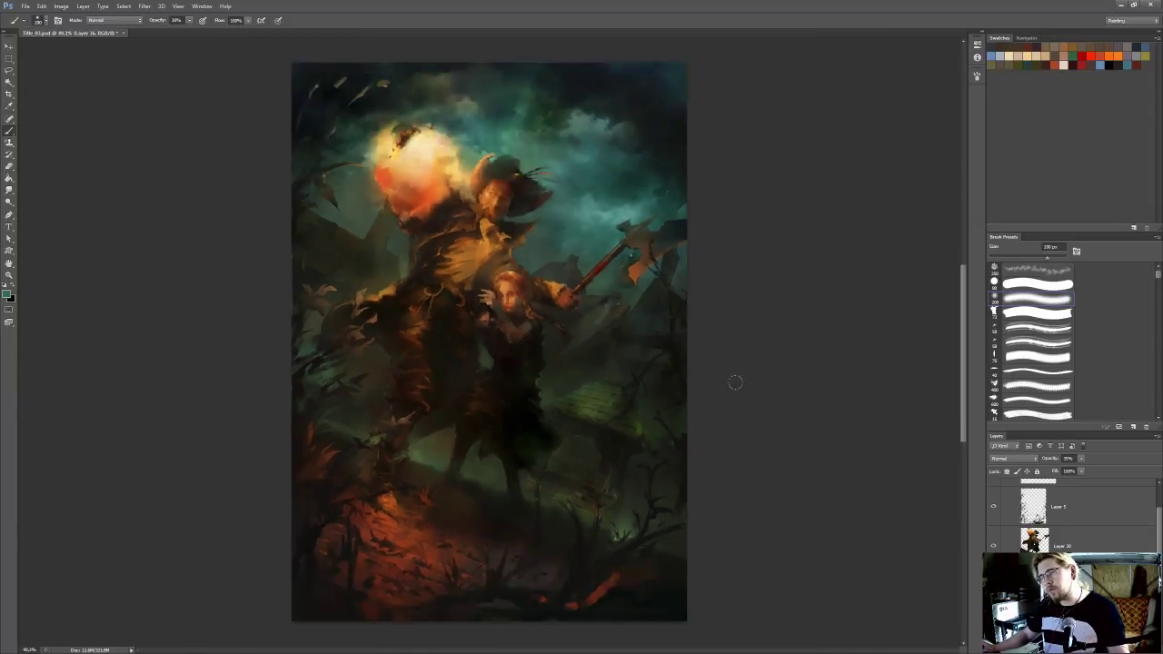
{"action": "scroll", "coordinate": [735, 383], "scroll_direction": "down", "scroll_amount": 1}
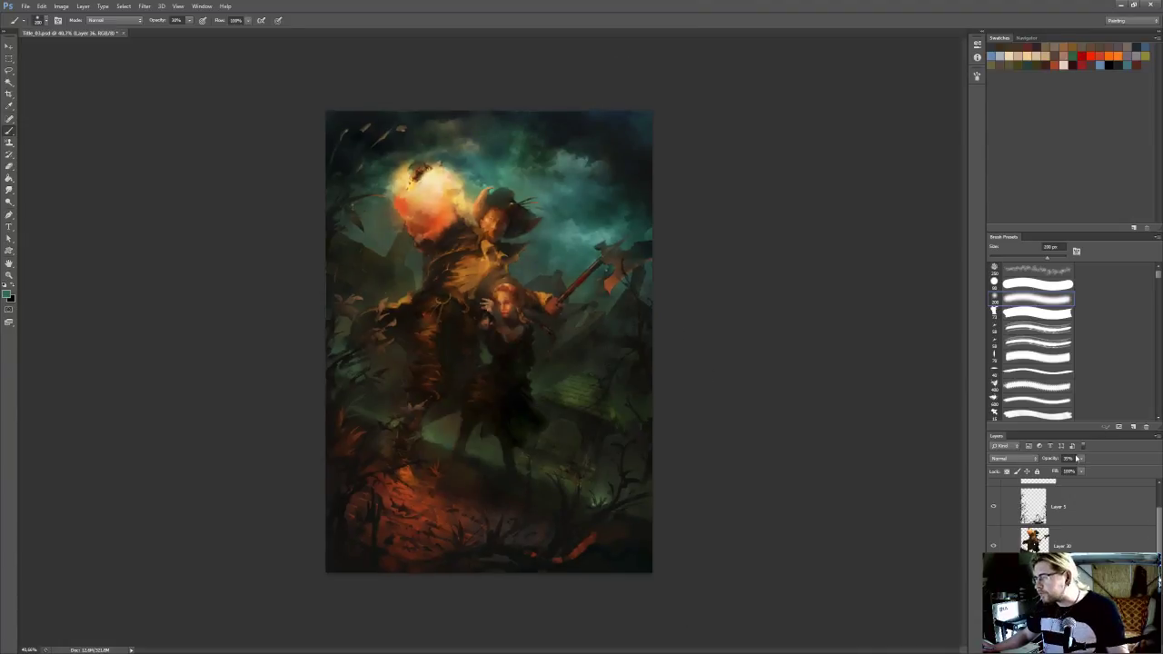
{"action": "left_click", "coordinate": [1079, 459]}
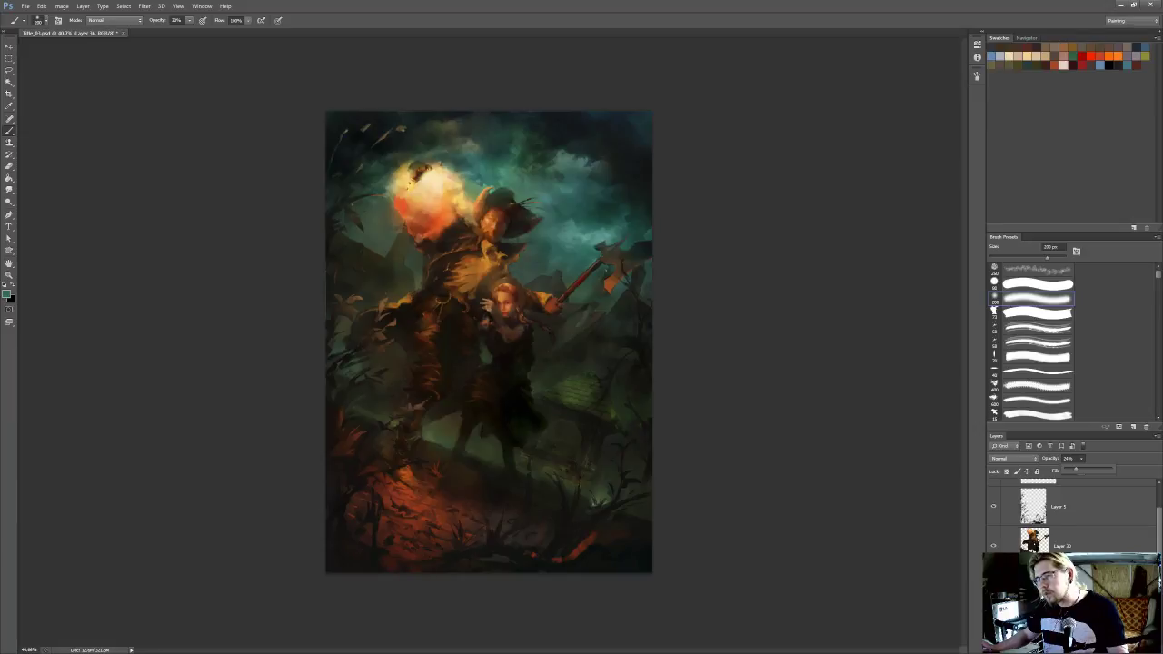
{"action": "key", "text": "ctrl+e"}
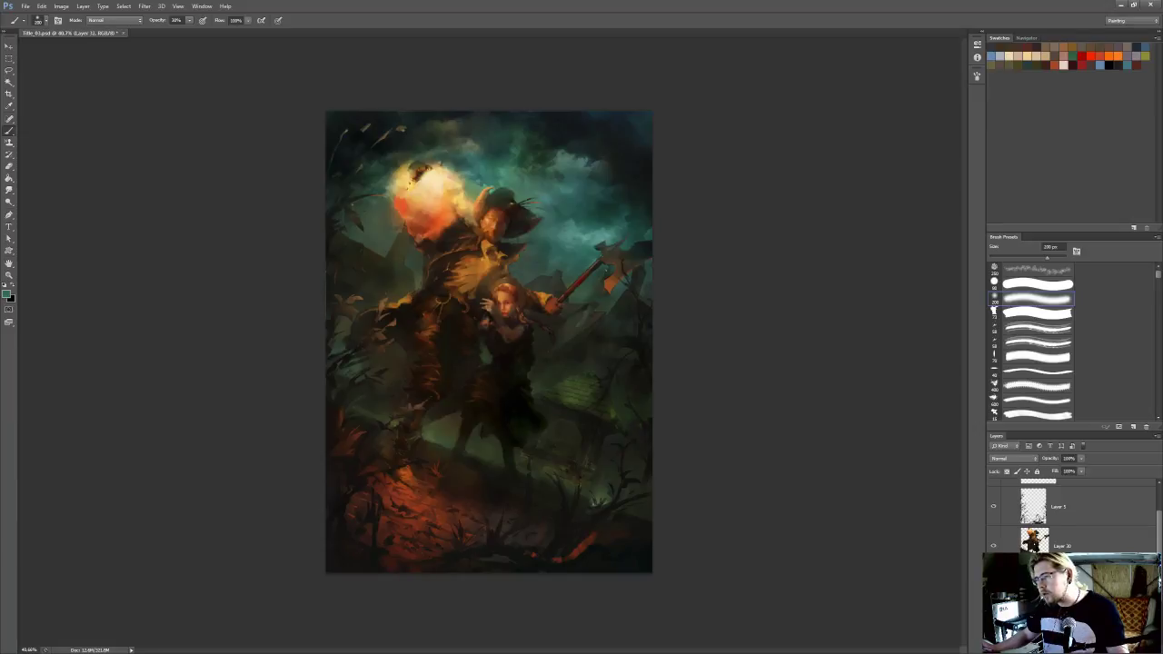
Add a new layer, sample a dark tone, and shade the tiled roof area with a soft 500 px brush
{"action": "left_click", "coordinate": [1034, 585], "text": "ctrl"}
{"action": "key", "text": "ctrl+d"}
{"action": "scroll", "coordinate": [559, 366], "scroll_direction": "up", "scroll_amount": 2}
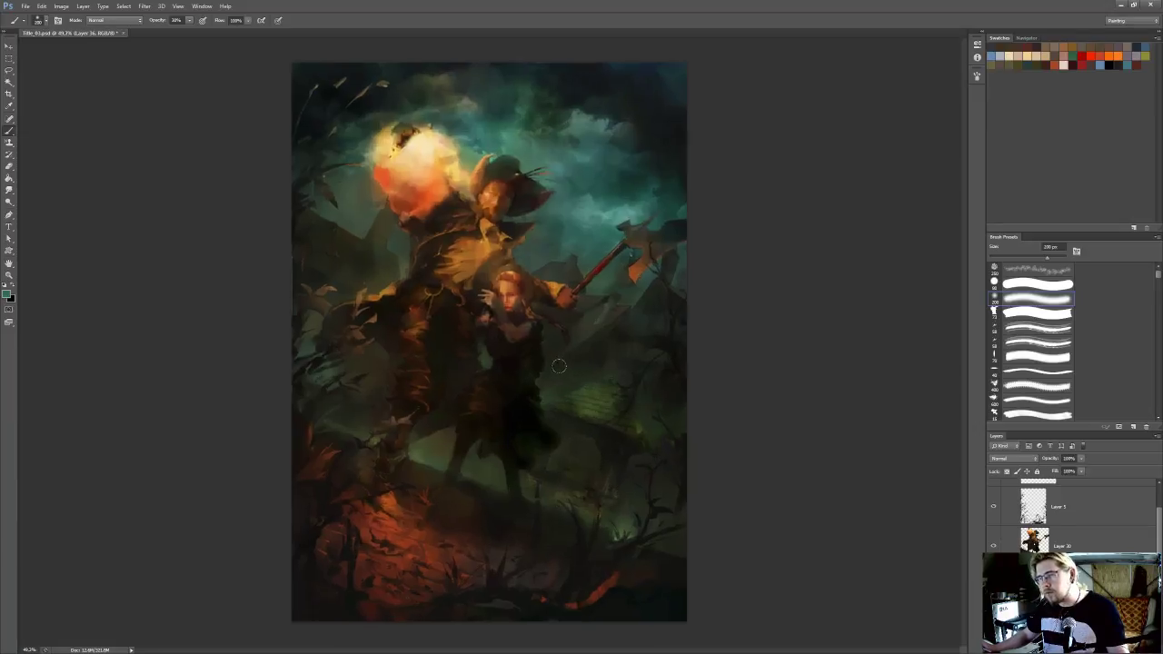
{"action": "left_click", "coordinate": [616, 432], "text": "alt"}
{"action": "key", "text": "]"}
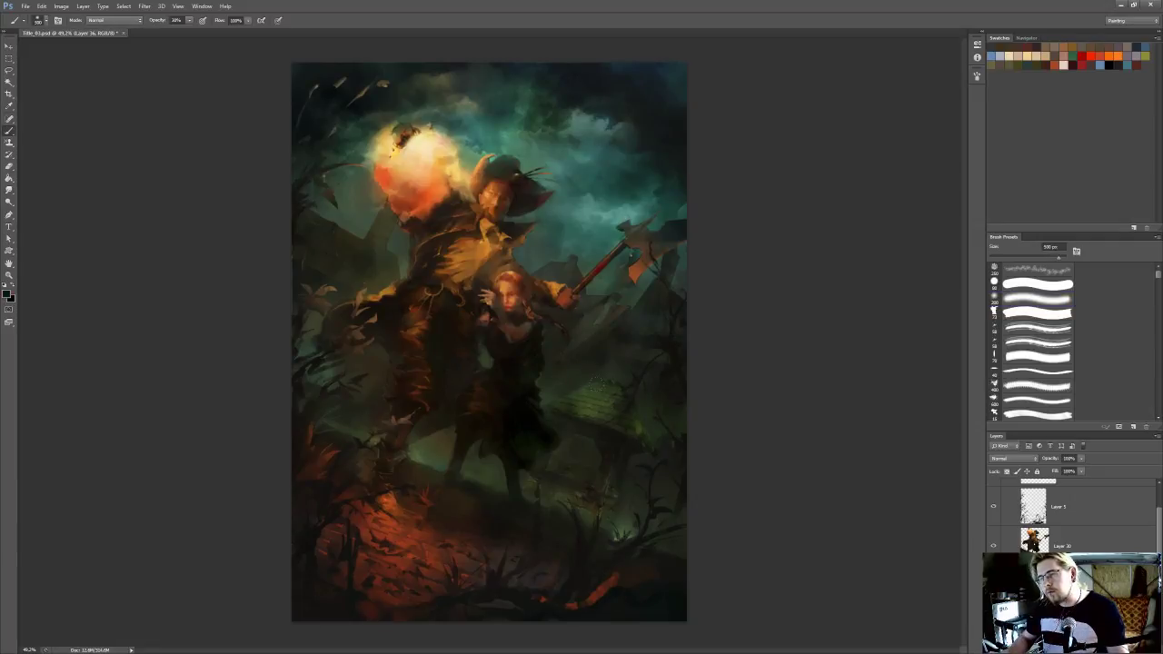
{"action": "left_click_drag", "start_coordinate": [606, 383], "coordinate": [582, 406]}
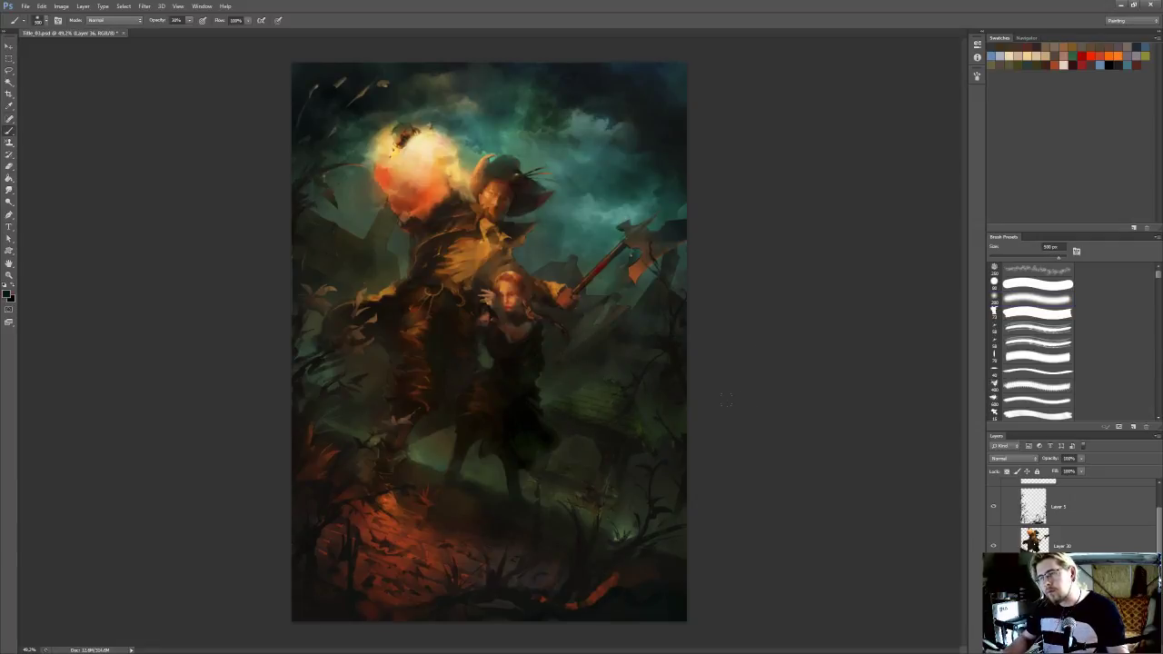
{"action": "scroll", "coordinate": [613, 233], "scroll_direction": "down", "scroll_amount": 5}
{"action": "scroll", "coordinate": [616, 239], "scroll_direction": "up", "scroll_amount": 7}
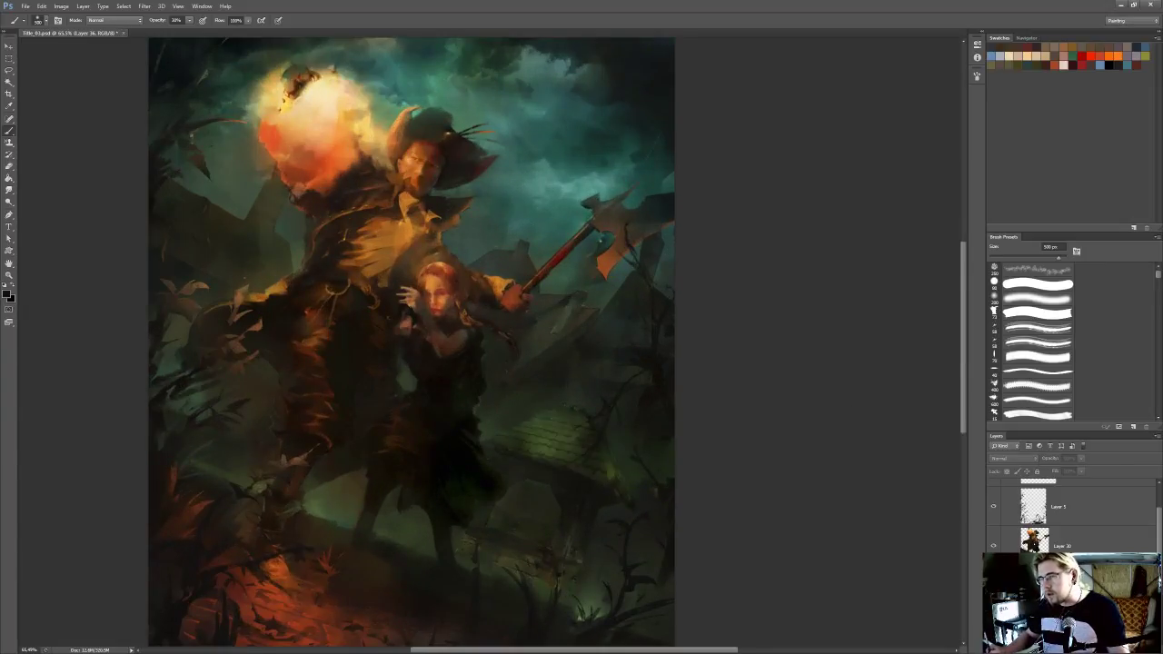
Soften the roof shading with a 250 px Eraser, lighten its midtones with the Dodge tool, and save the painting
{"action": "key", "text": "e"}
{"action": "left_click", "coordinate": [1020, 302]}
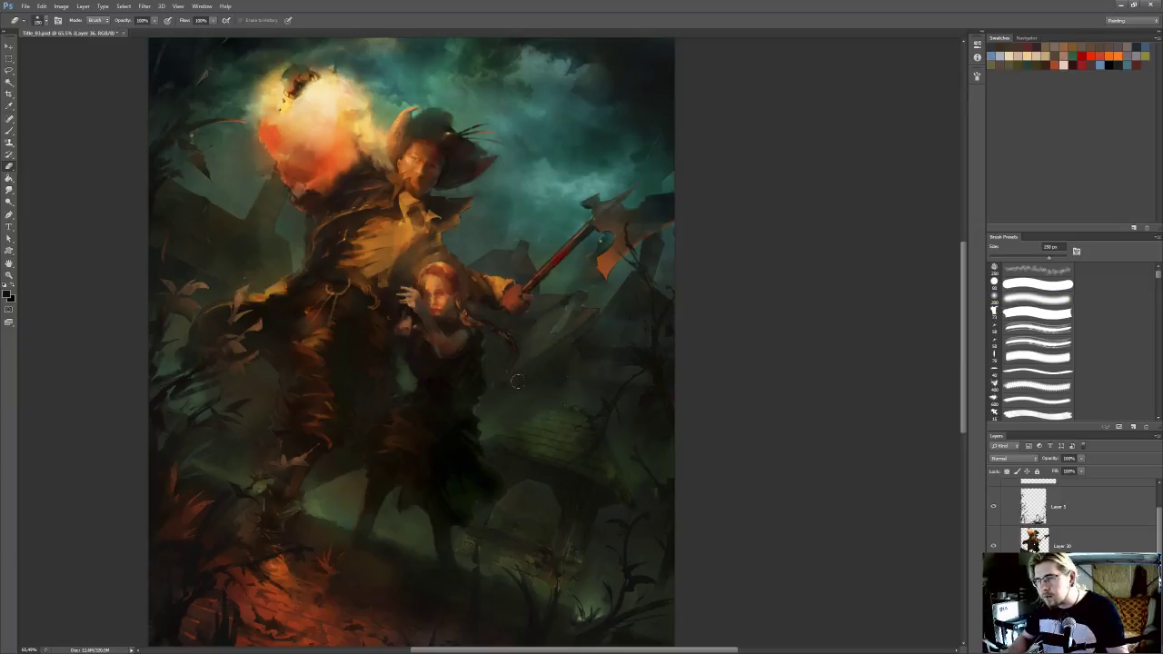
{"action": "key", "text": "o"}
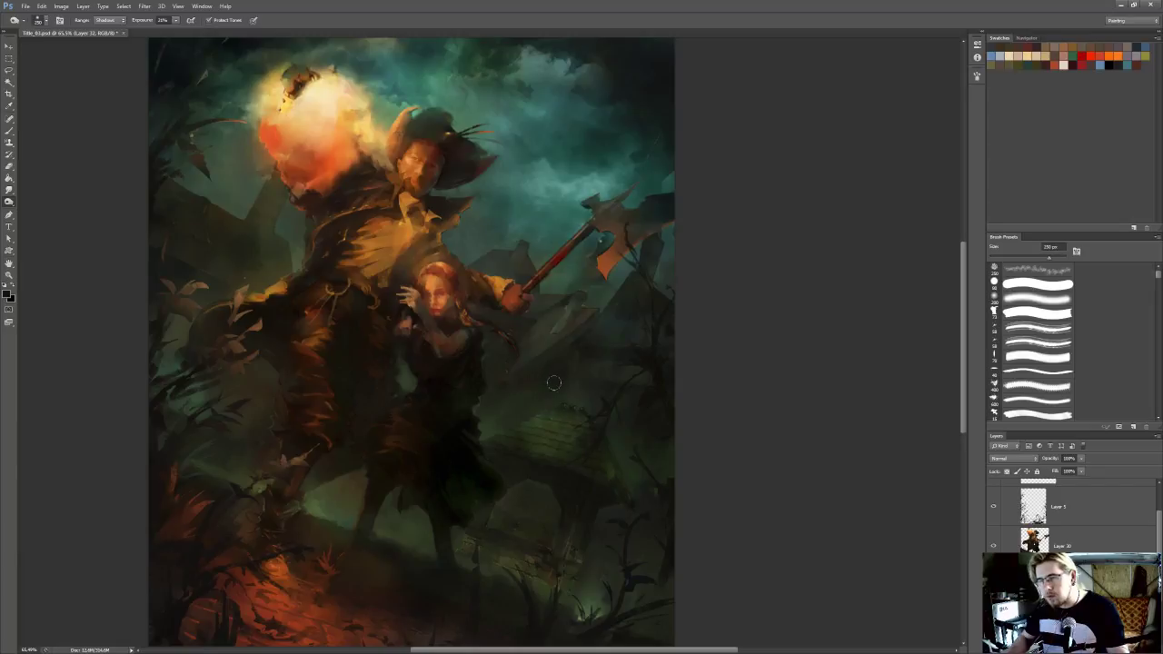
{"action": "key", "text": "shift+o"}
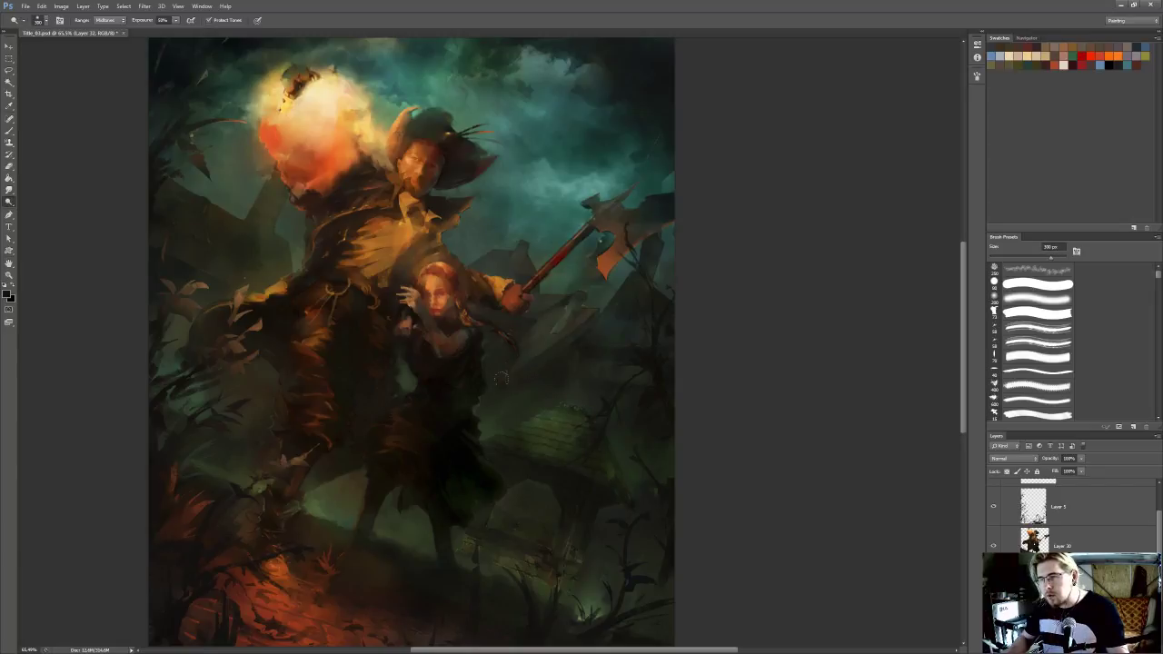
{"action": "scroll", "coordinate": [573, 304], "scroll_direction": "down", "scroll_amount": 3}
{"action": "key", "text": "ctrl+s"}
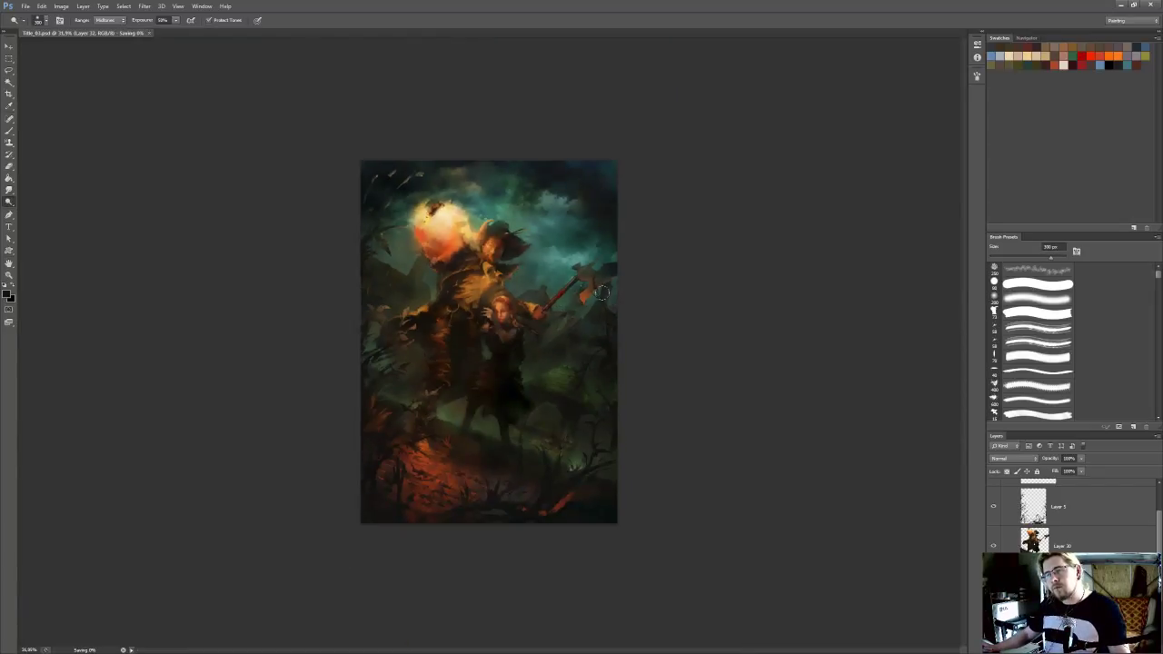
Select the figures' layer and trim the outer edge of the girl's dress with a very small hard Eraser
{"action": "scroll", "coordinate": [566, 343], "scroll_direction": "up", "scroll_amount": 3}
{"action": "left_click_drag", "start_coordinate": [567, 338], "coordinate": [605, 342]}
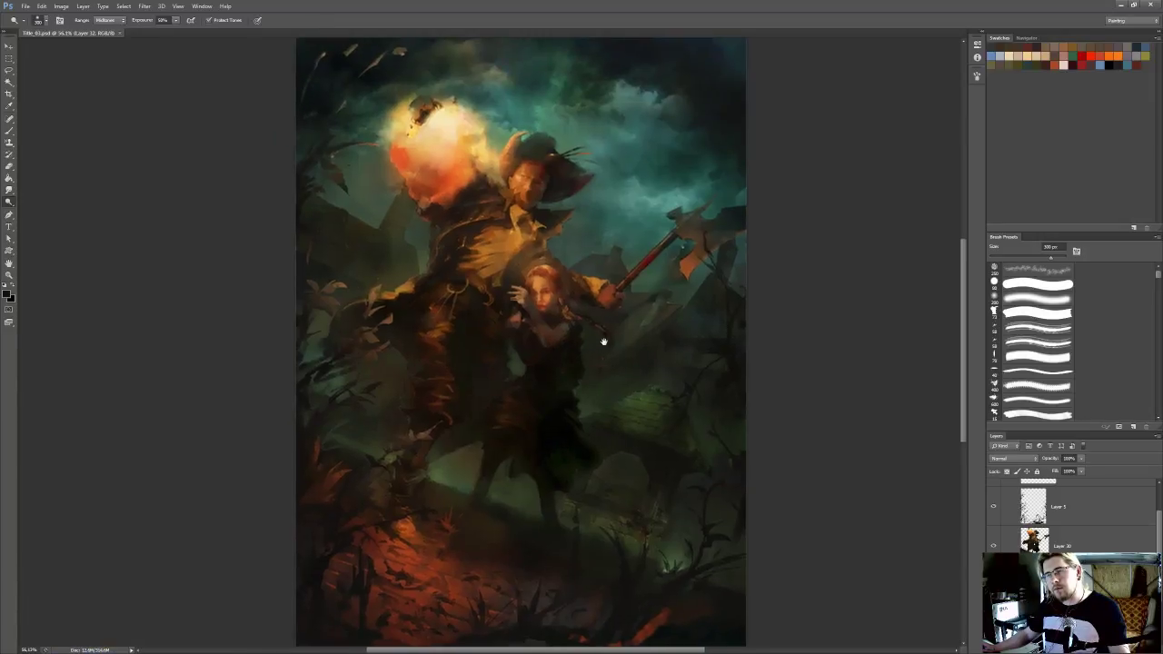
{"action": "left_click", "coordinate": [1065, 547]}
{"action": "scroll", "coordinate": [630, 372], "scroll_direction": "up", "scroll_amount": 4}
{"action": "left_click_drag", "start_coordinate": [631, 372], "coordinate": [611, 375]}
{"action": "key", "text": "e"}
{"action": "left_click", "coordinate": [1025, 285]}
{"action": "key", "text": "bracketleft"}
{"action": "key", "text": "bracketleft"}
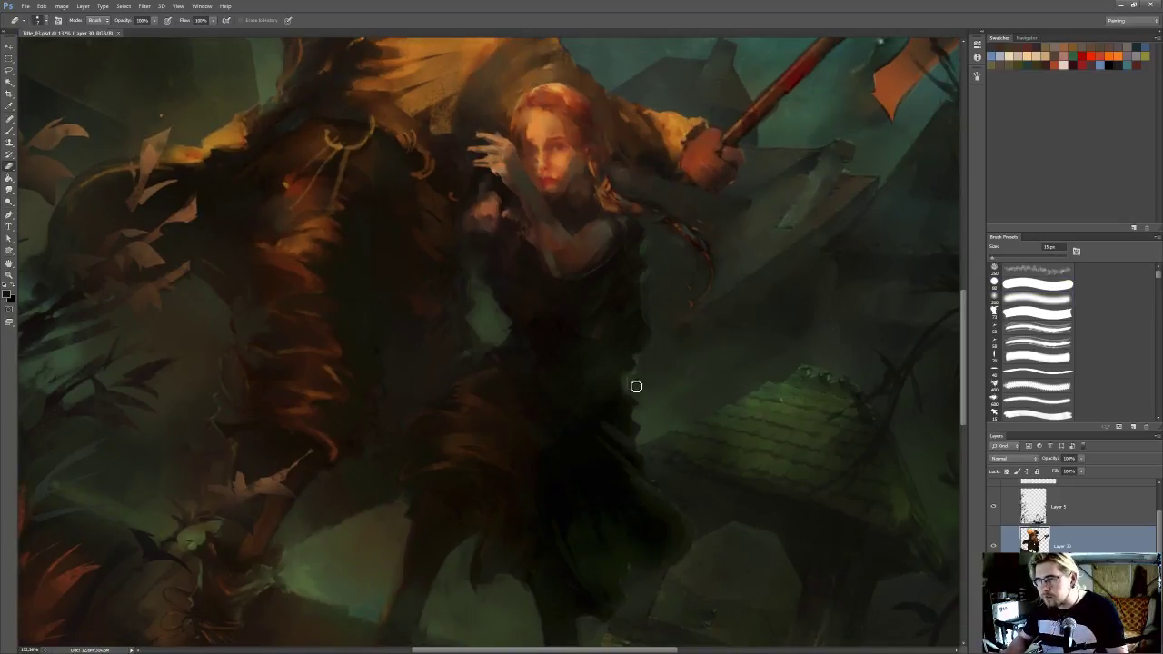
{"action": "key", "text": "bracketleft"}
{"action": "key", "text": "bracketleft"}
{"action": "key", "text": "bracketleft"}
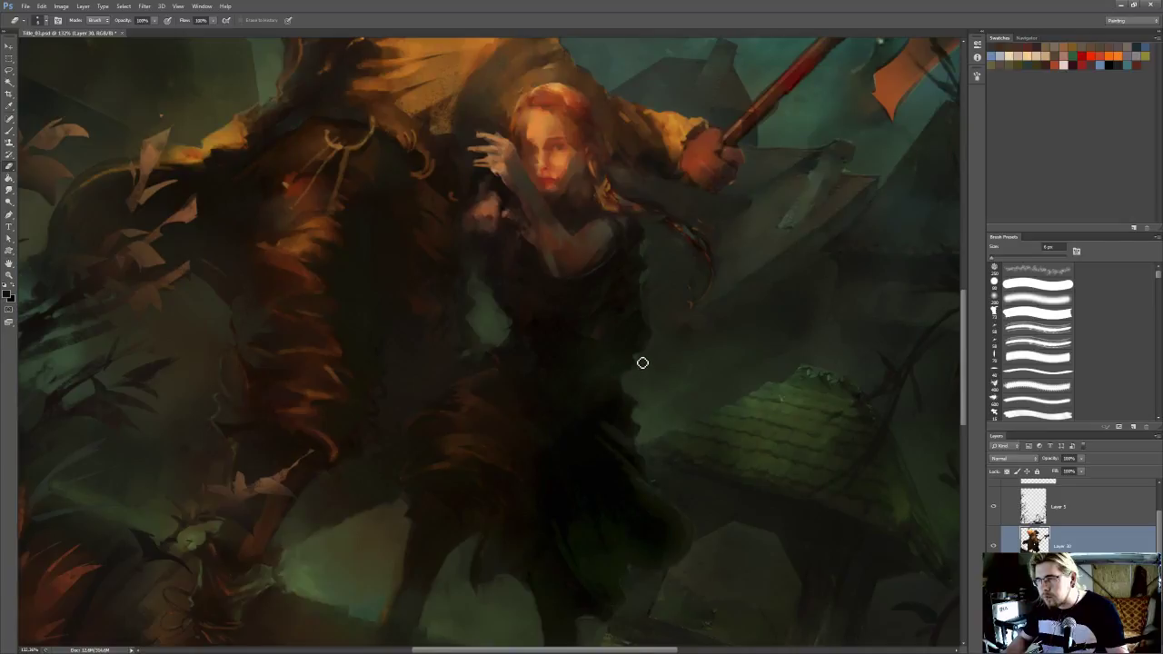
{"action": "left_click_drag", "start_coordinate": [641, 357], "coordinate": [650, 367]}
Blend the trimmed edge of the girl's dress into the background with an 8 px Smudge tool
{"action": "key", "text": "r"}
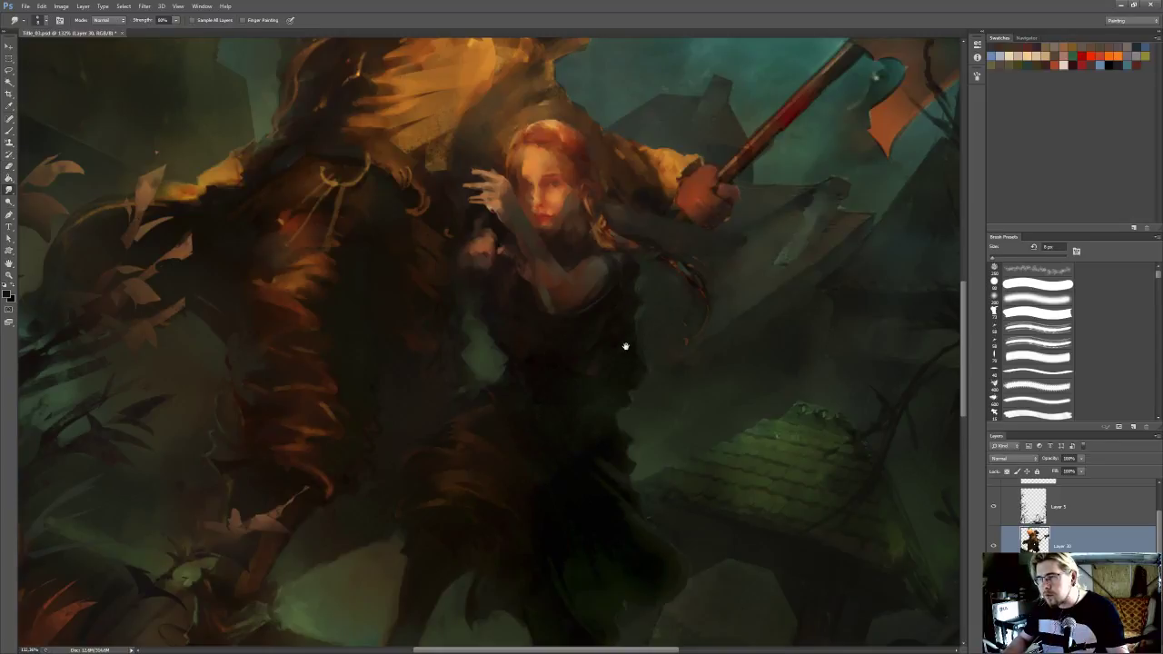
{"action": "left_click_drag", "start_coordinate": [627, 355], "coordinate": [622, 286]}
{"action": "mouse_move", "coordinate": [645, 408]}
{"action": "left_mouse_down"}
{"action": "mouse_move", "coordinate": [632, 383]}
{"action": "mouse_move", "coordinate": [638, 409]}
{"action": "left_mouse_up"}
Choose the textured 75 px brush preset, reduce it to 9 px, and sample a sky teal for a thin rim light on the girl's dress
{"action": "key", "text": "b"}
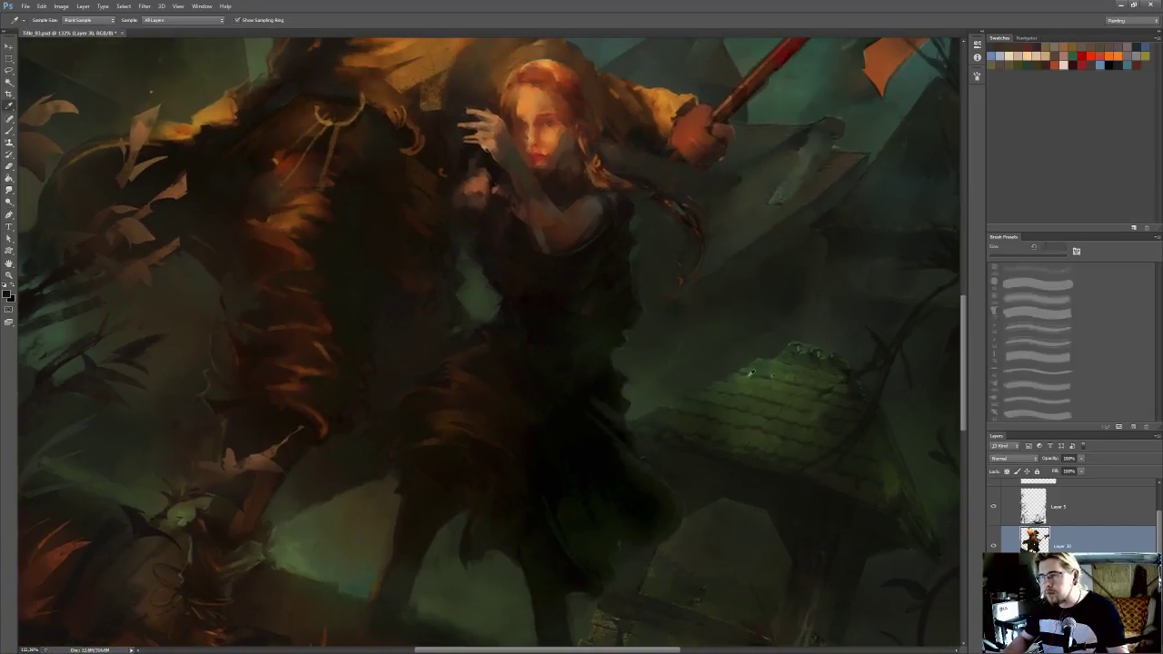
{"action": "left_click", "coordinate": [1009, 311]}
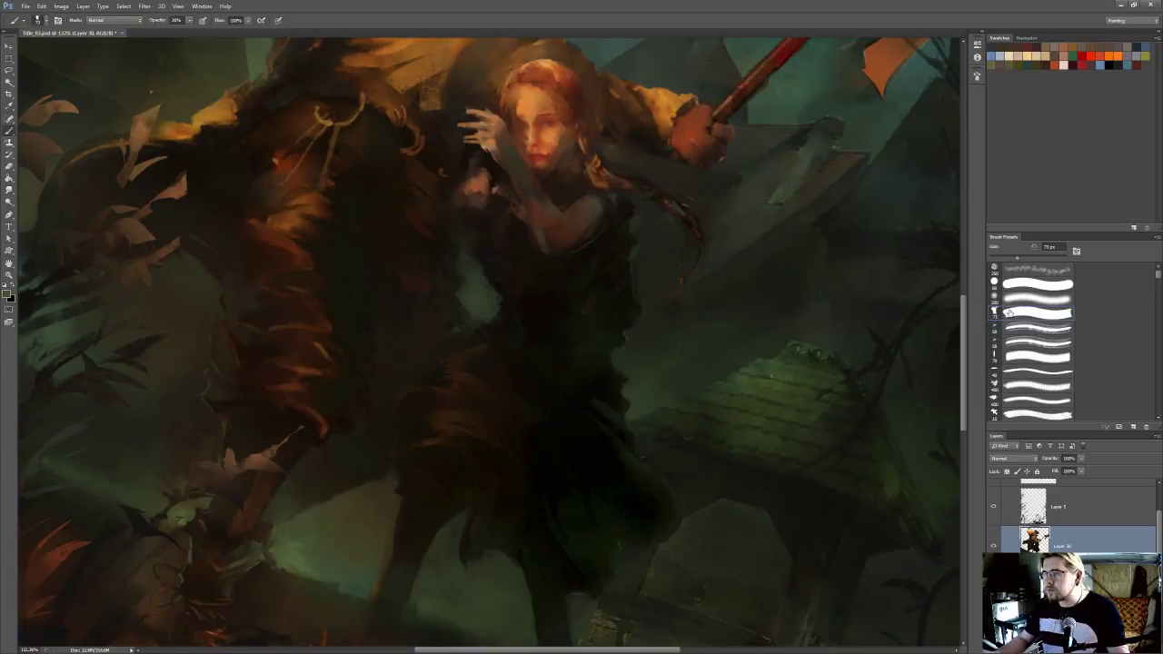
{"action": "left_click_drag", "start_coordinate": [620, 226], "coordinate": [632, 291]}
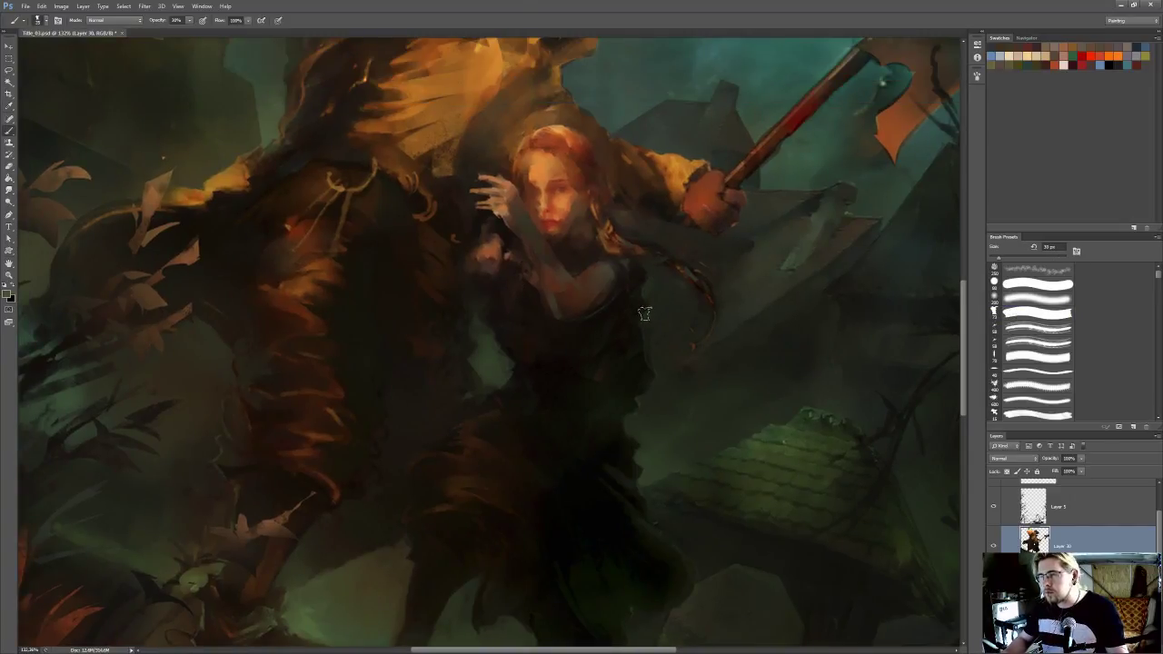
{"action": "key", "text": "bracketleft"}
{"action": "key", "text": "bracketleft"}
{"action": "key", "text": "bracketleft"}
{"action": "key", "text": "bracketleft"}
{"action": "key", "text": "bracketleft"}
{"action": "key", "text": "bracketleft"}
{"action": "mouse_move", "coordinate": [681, 281]}
{"action": "left_mouse_down"}
{"action": "mouse_move", "coordinate": [623, 369]}
{"action": "mouse_move", "coordinate": [589, 477]}
{"action": "left_mouse_up"}
{"action": "left_click", "coordinate": [680, 158], "text": "alt"}
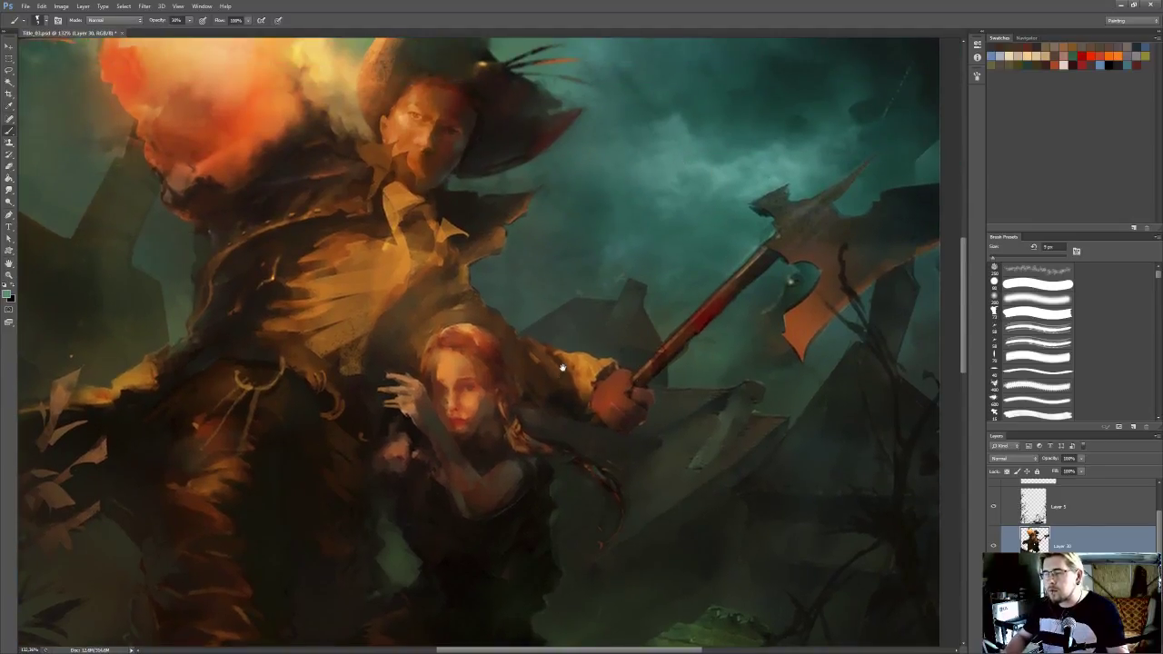
{"action": "left_click_drag", "start_coordinate": [560, 387], "coordinate": [614, 242]}
{"action": "left_click_drag", "start_coordinate": [616, 396], "coordinate": [615, 340]}
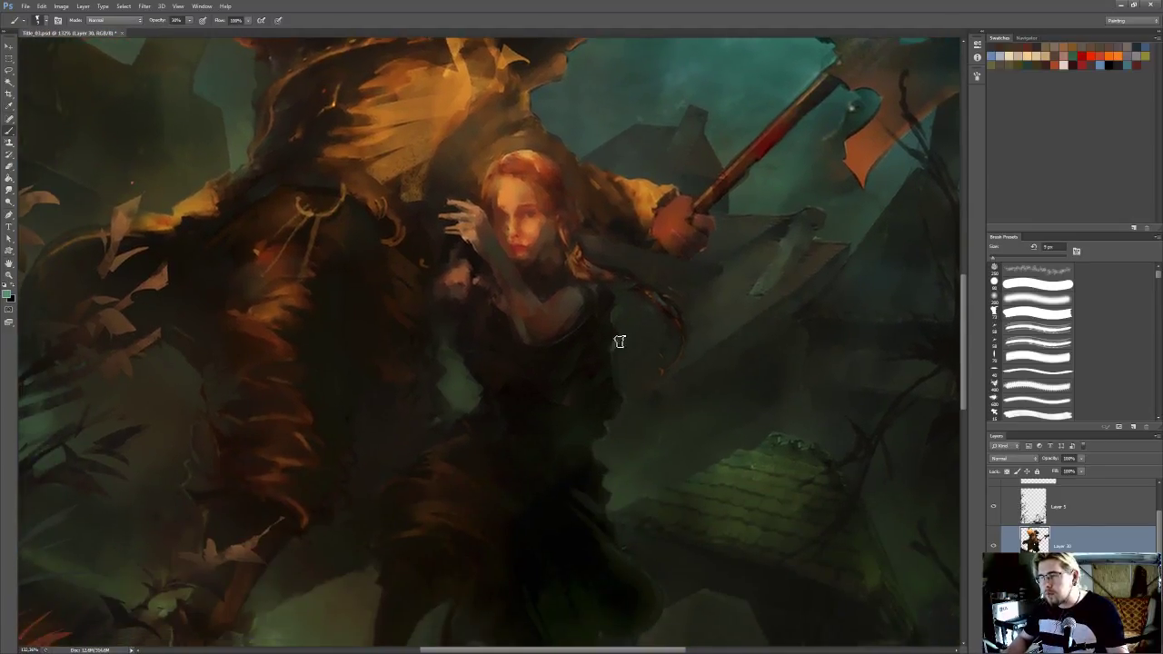
Refine the teal rim light on the girl's upper dress edge using a sampled dark tone and an 8 px textured brush
{"action": "key", "text": "r"}
{"action": "key", "text": "b"}
{"action": "left_click", "coordinate": [611, 330], "text": "alt"}
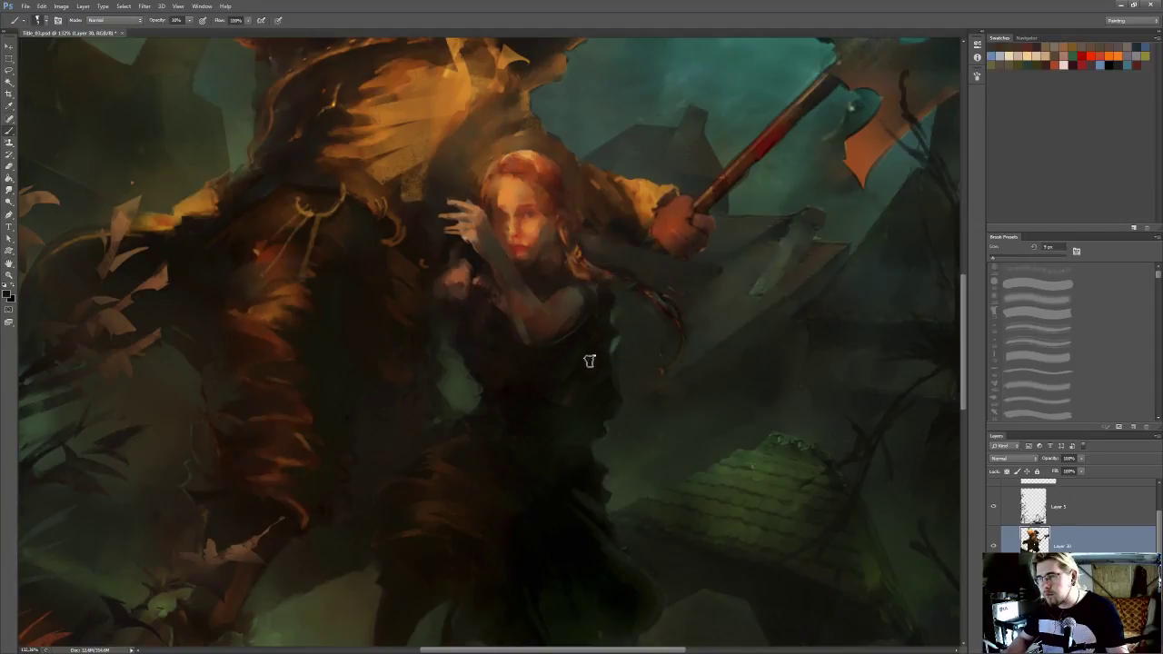
{"action": "key", "text": "["}
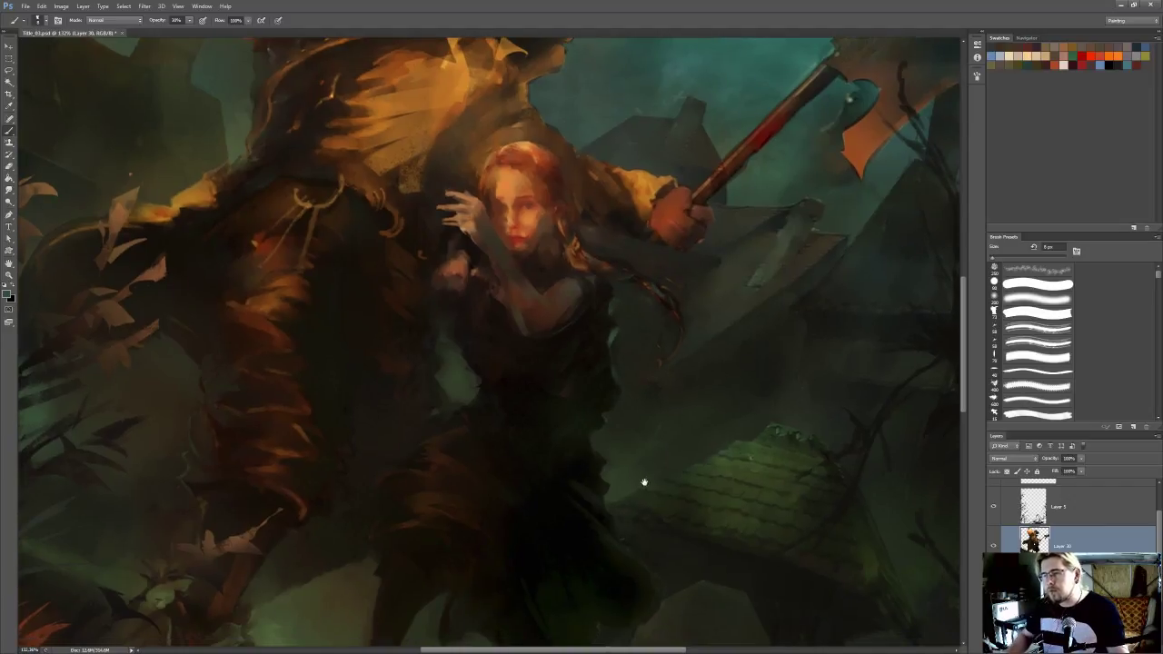
{"action": "left_click_drag", "start_coordinate": [648, 485], "coordinate": [619, 416]}
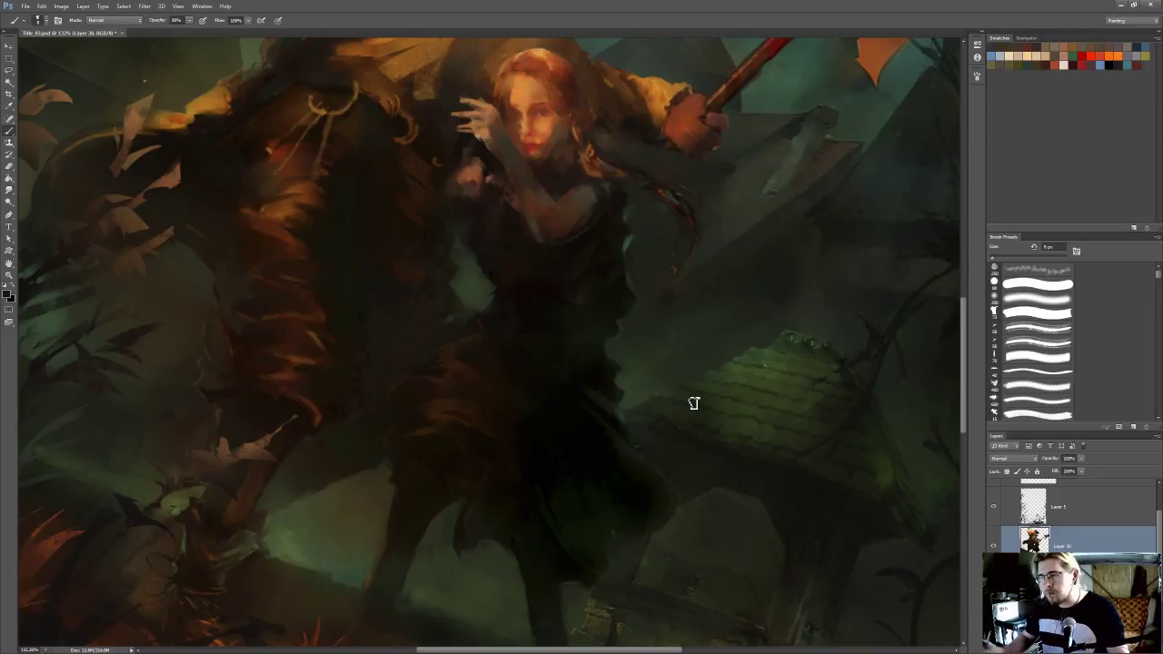
Sample a muted teal, paint a thin rim light along the outer edge of the girl's skirt, and blend it with the Smudge tool
{"action": "scroll", "coordinate": [648, 357], "scroll_direction": "down", "scroll_amount": 5}
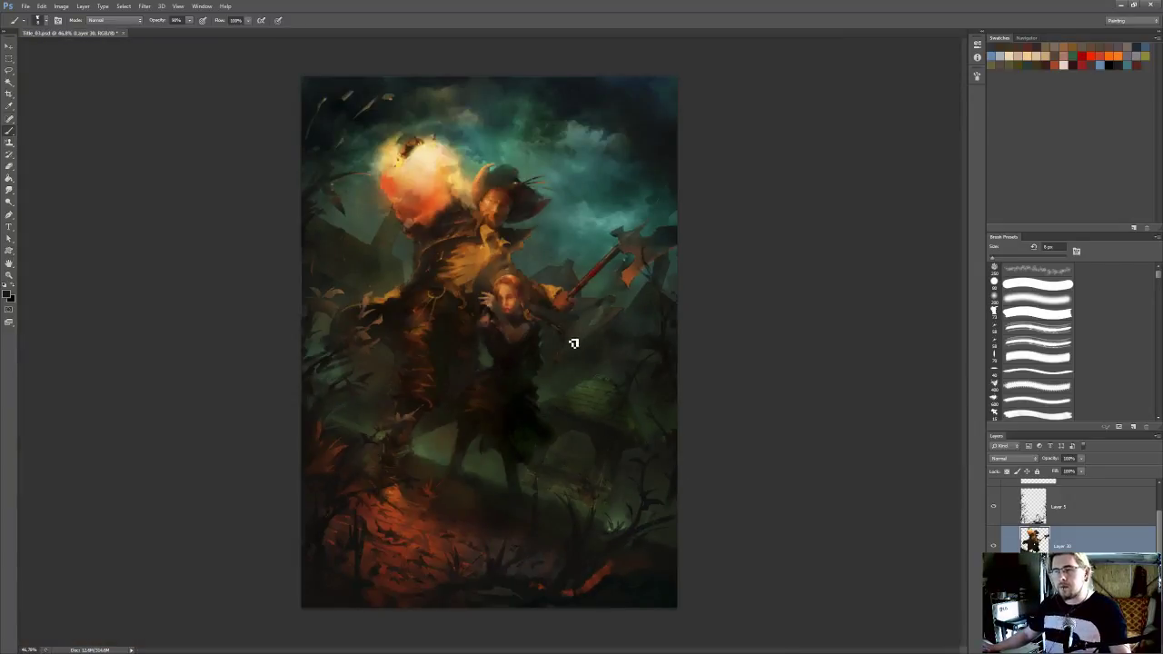
{"action": "scroll", "coordinate": [572, 338], "scroll_direction": "up", "scroll_amount": 5}
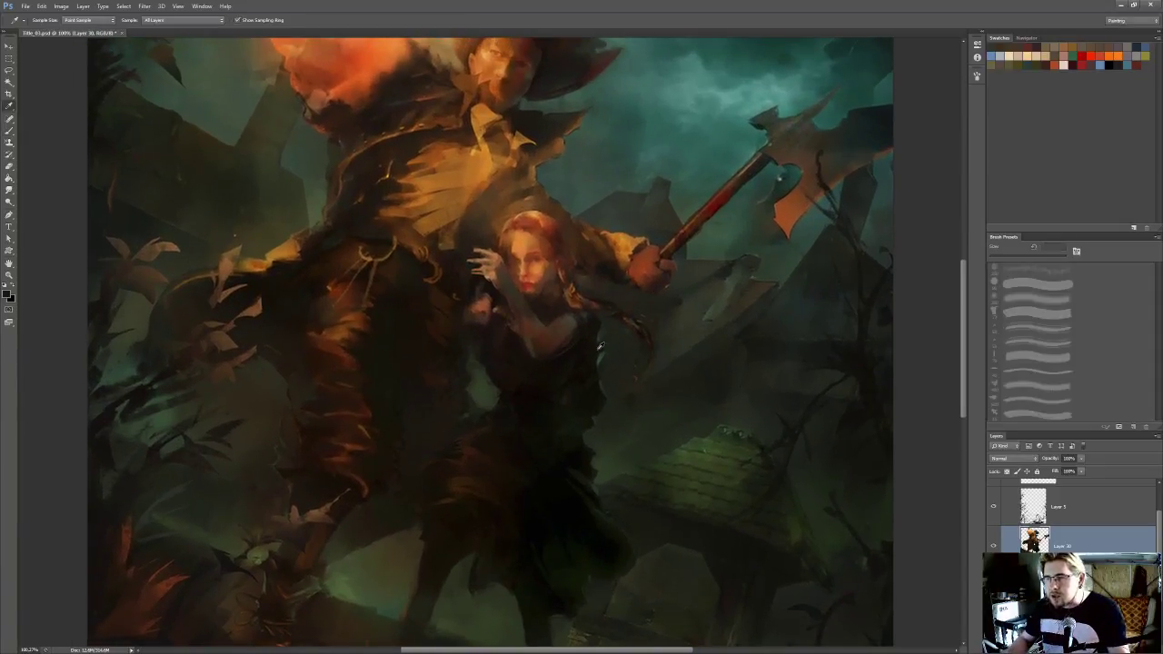
{"action": "left_click_drag", "start_coordinate": [601, 369], "coordinate": [628, 386]}
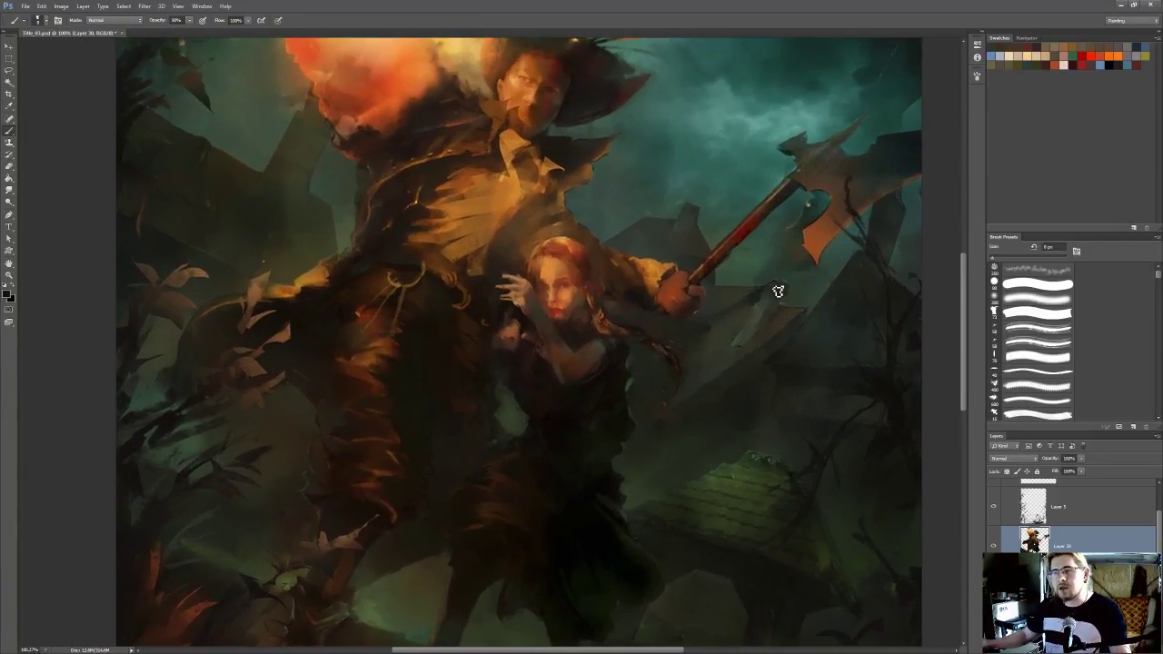
{"action": "scroll", "coordinate": [776, 300], "scroll_direction": "down", "scroll_amount": 2}
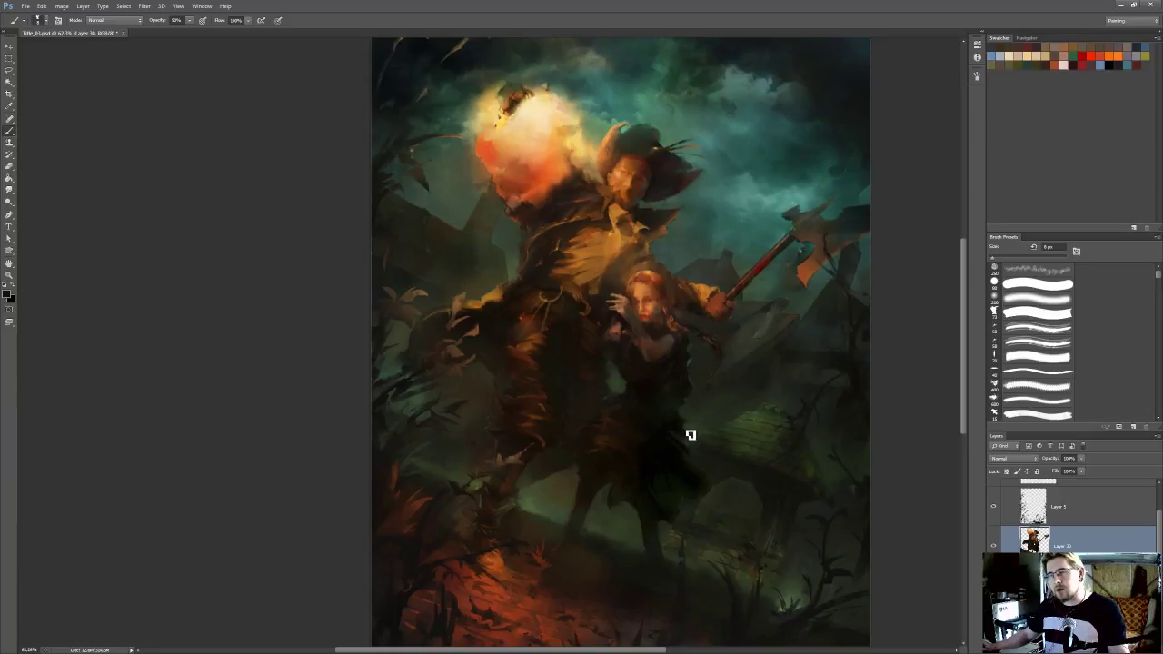
{"action": "scroll", "coordinate": [688, 434], "scroll_direction": "up", "scroll_amount": 4}
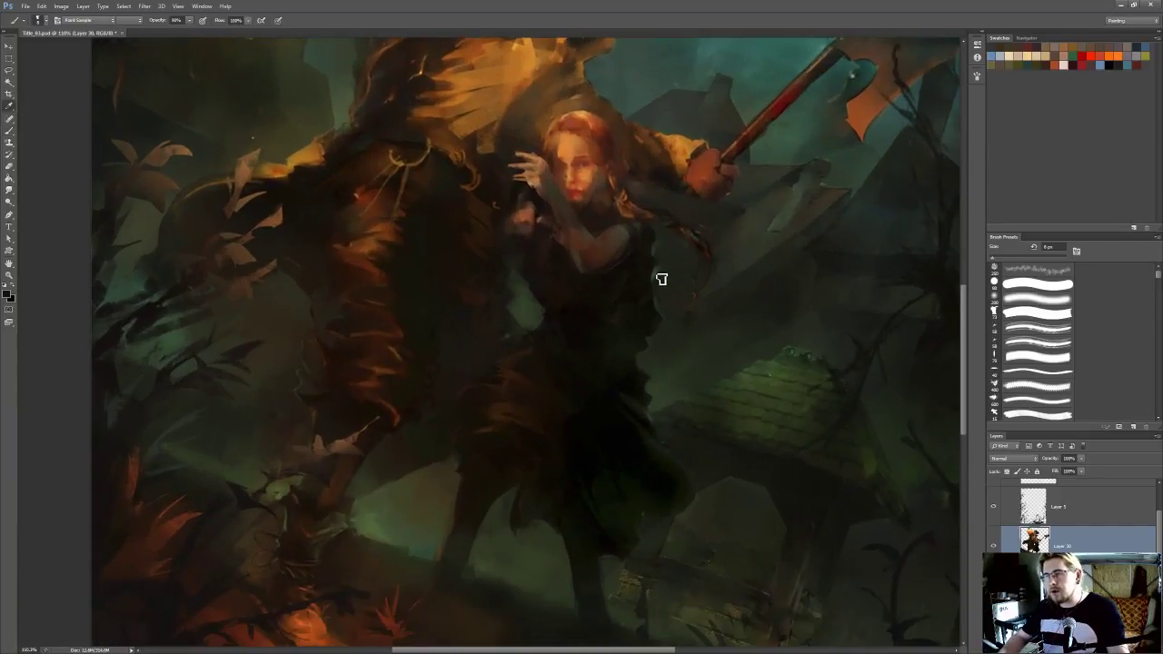
{"action": "left_click", "coordinate": [662, 279], "text": "alt"}
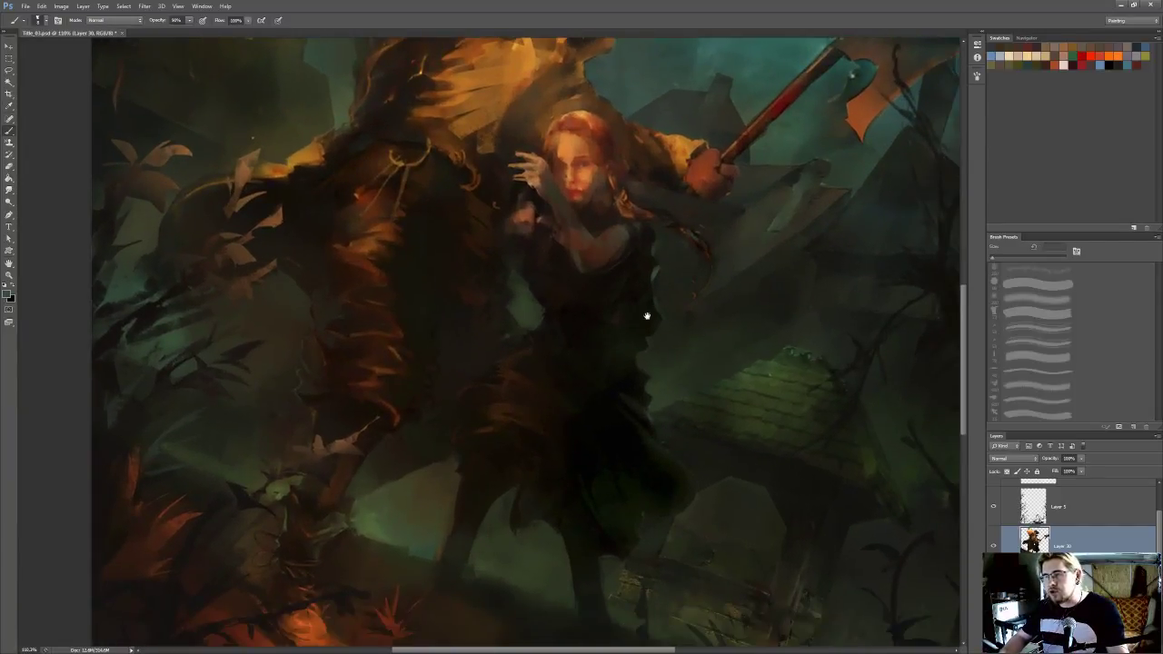
{"action": "left_click_drag", "start_coordinate": [703, 468], "coordinate": [695, 439]}
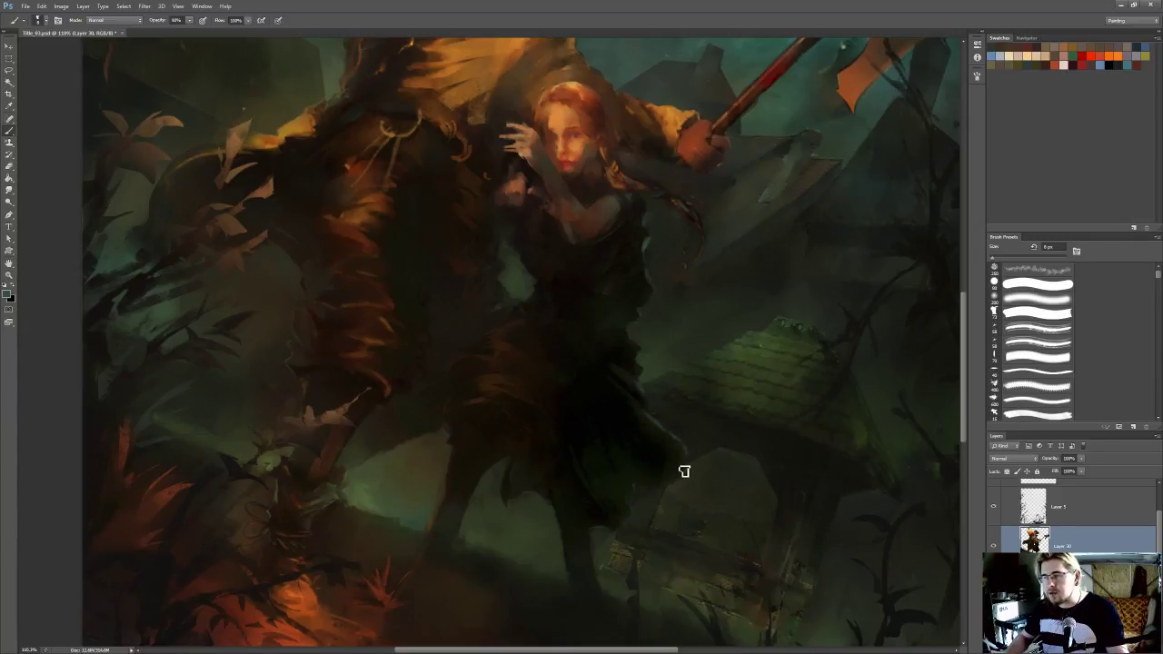
{"action": "left_click", "coordinate": [685, 452], "text": "alt"}
{"action": "left_click_drag", "start_coordinate": [676, 439], "coordinate": [689, 460]}
{"action": "key", "text": "r"}
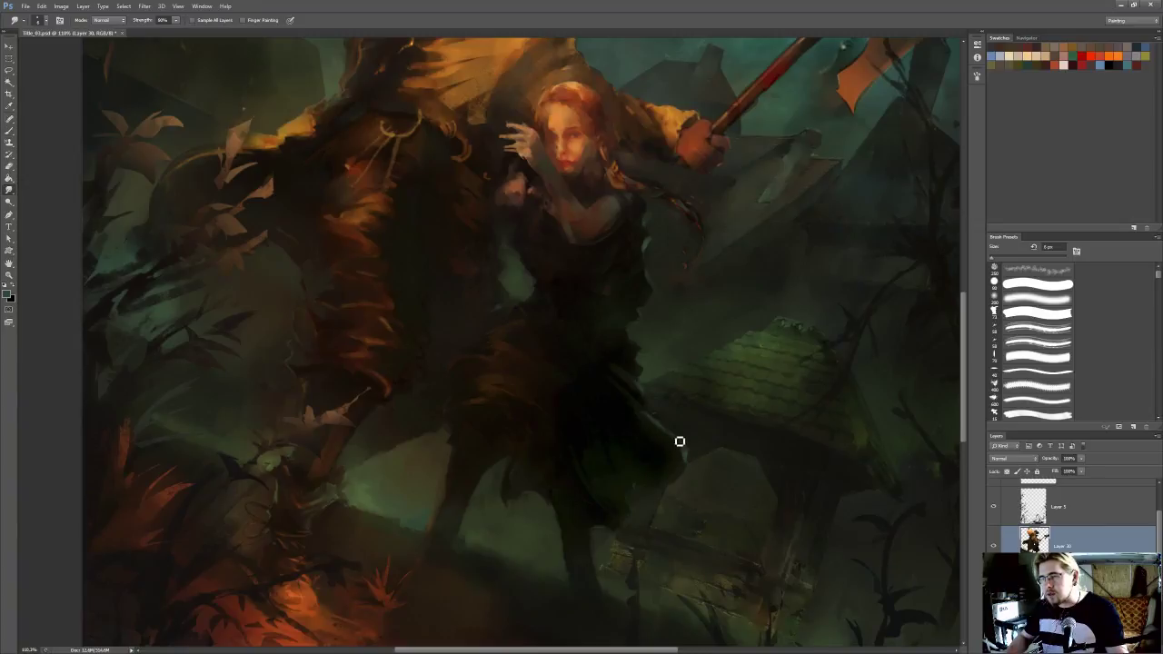
{"action": "key", "text": "b"}
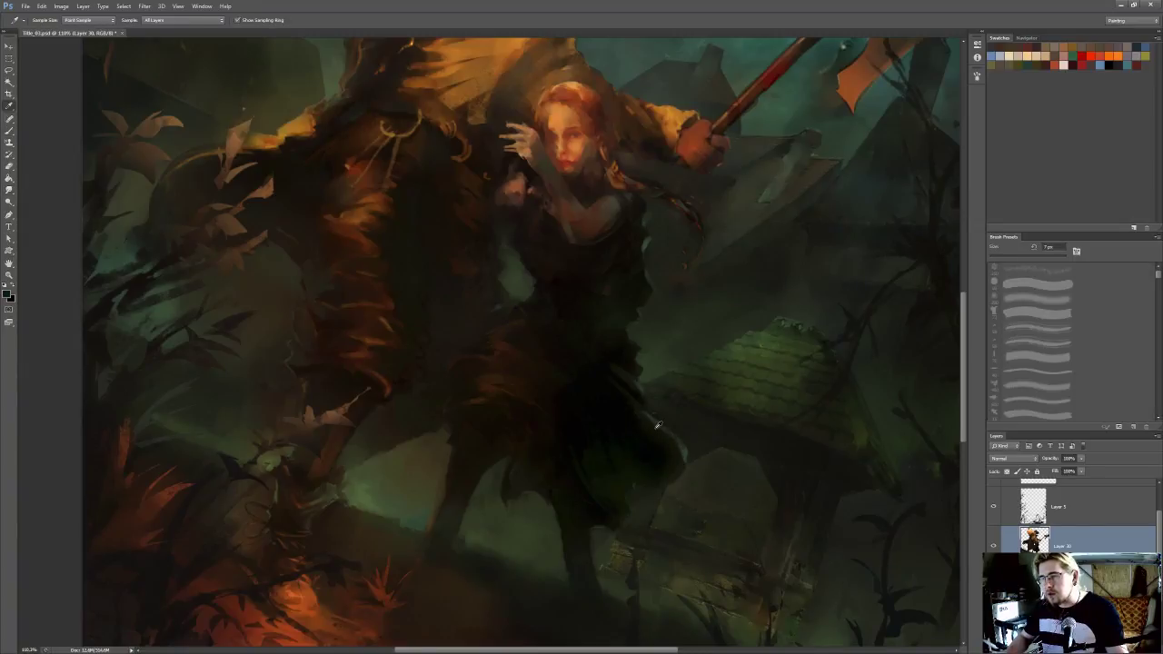
Refine the rim light along the skirt's lower curved edge with a 7 px textured brush
{"action": "key", "text": "ctrl+0"}
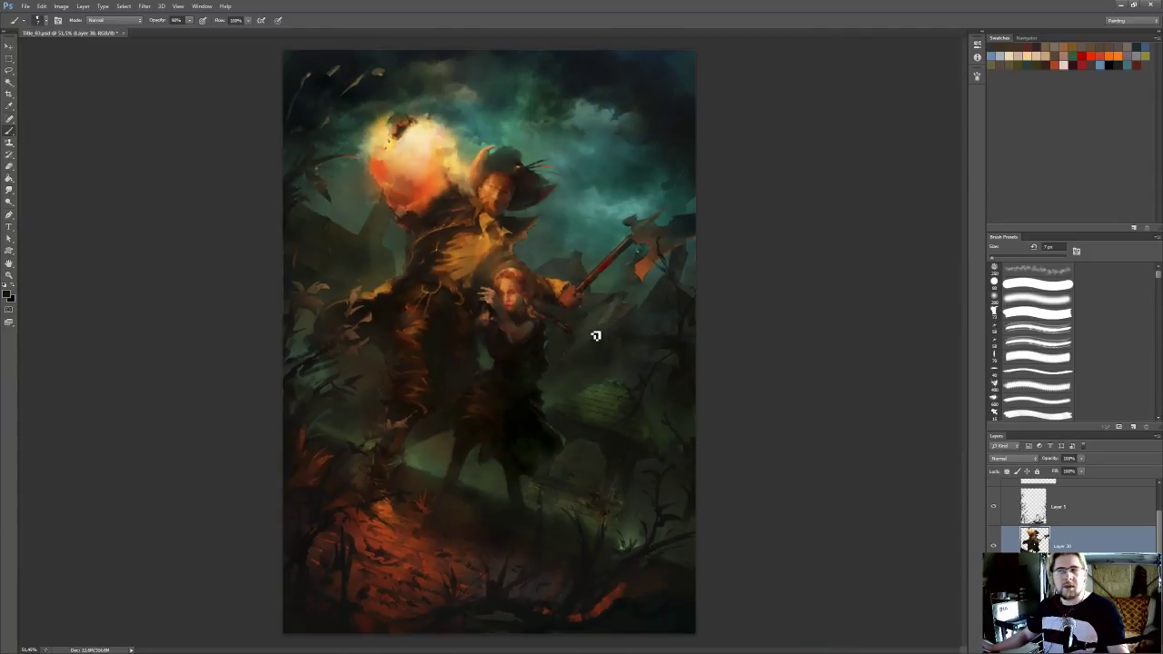
{"action": "key", "text": "ctrl+1"}
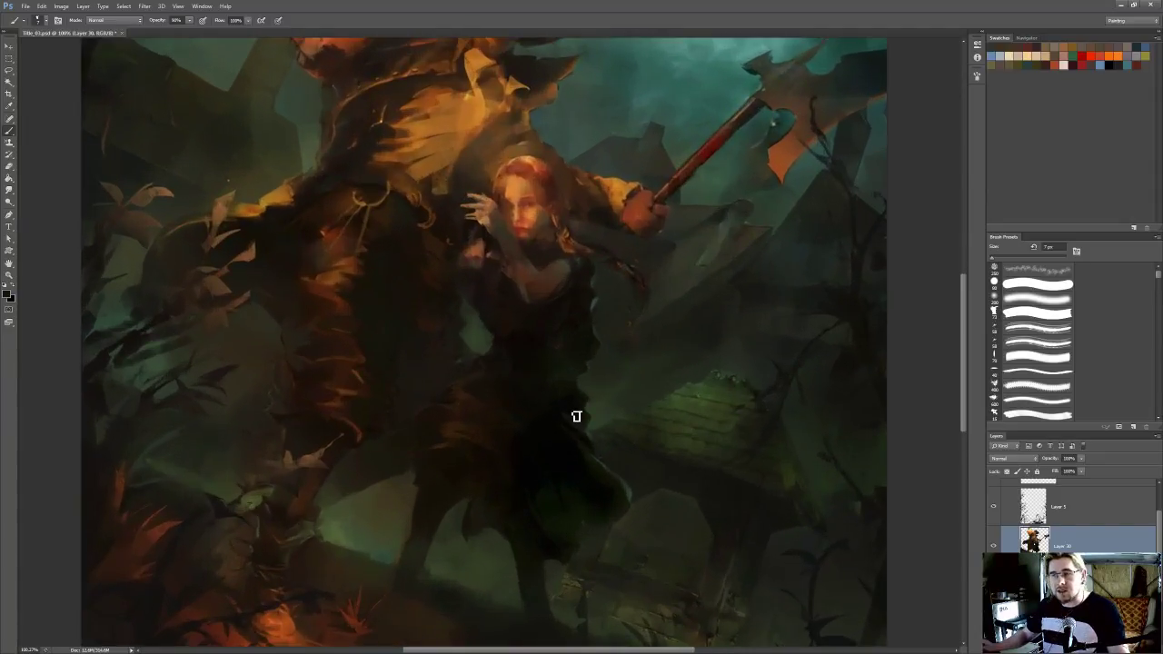
{"action": "left_click", "coordinate": [598, 465], "text": "alt"}
{"action": "left_click_drag", "start_coordinate": [606, 481], "coordinate": [619, 420]}
{"action": "key", "text": "b"}
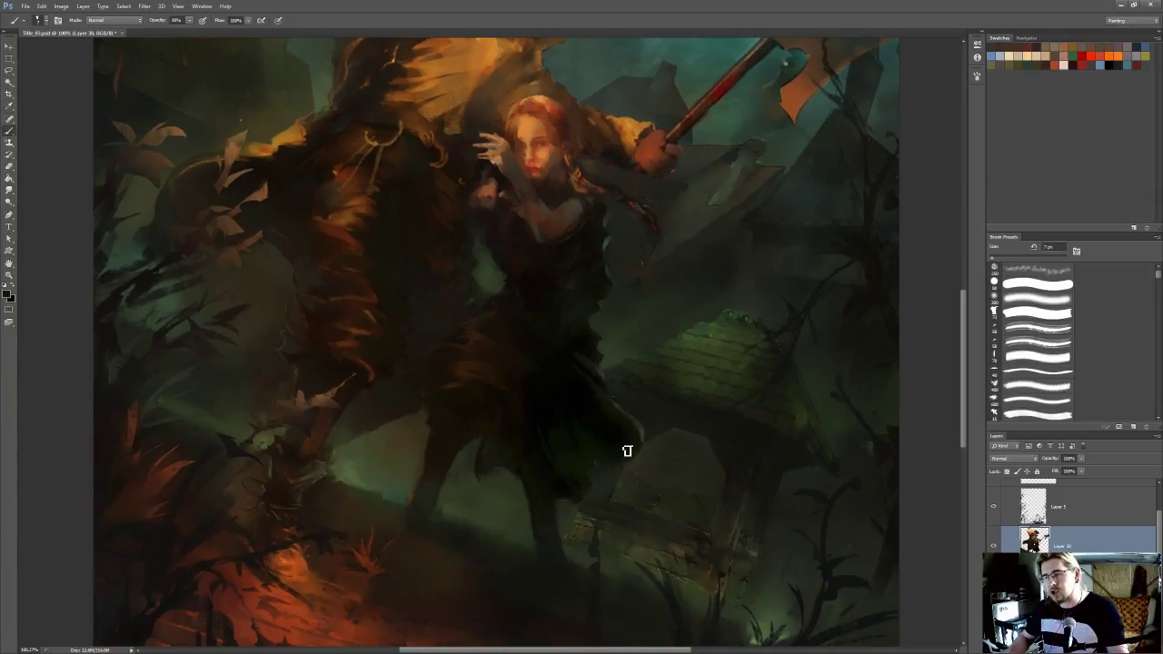
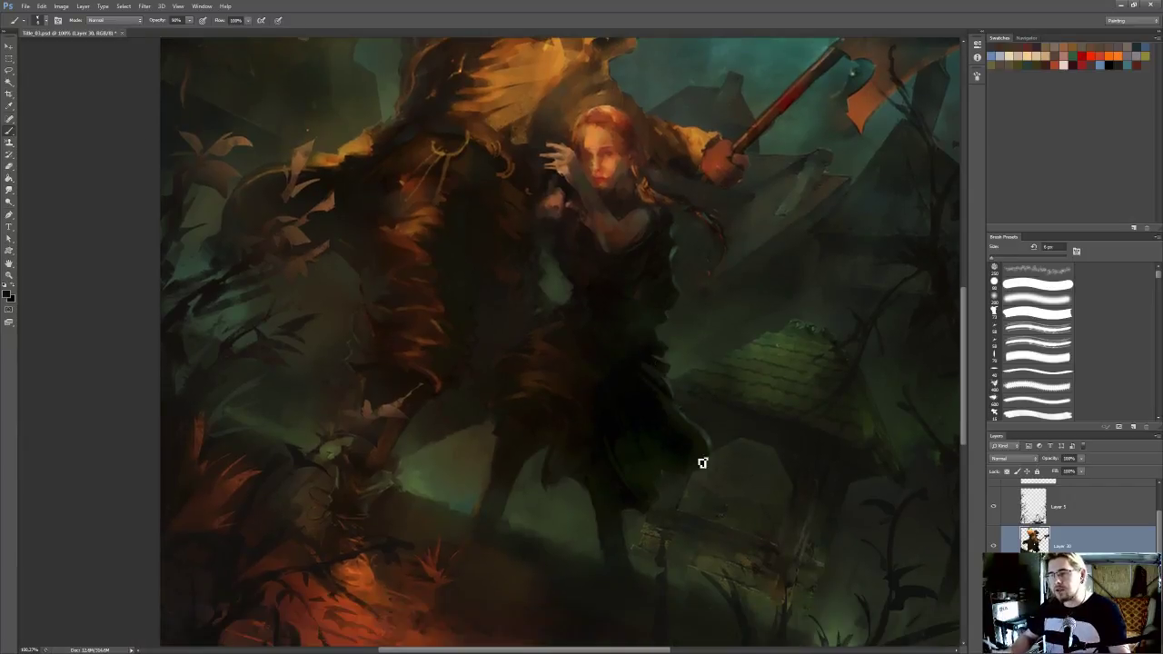
Paint and blend the lower hem of the woman's dark skirt, alternating between the Brush and Smudge tools
{"action": "key", "text": "r"}
{"action": "key", "text": "b"}
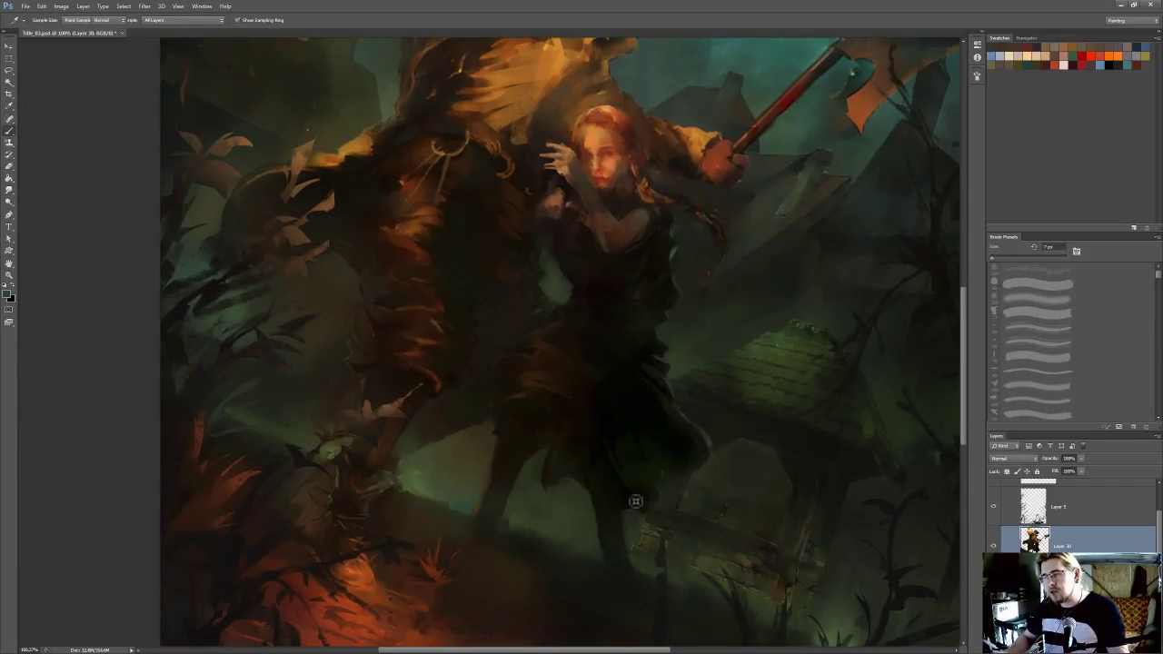
{"action": "key", "text": "r"}
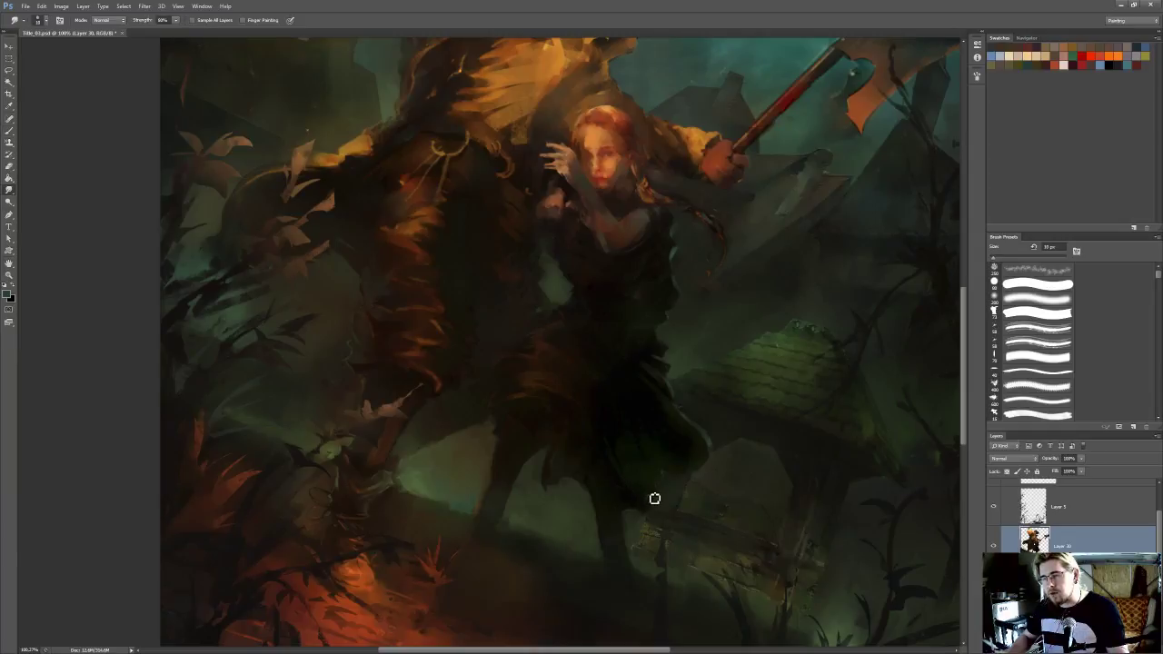
{"action": "key", "text": "b"}
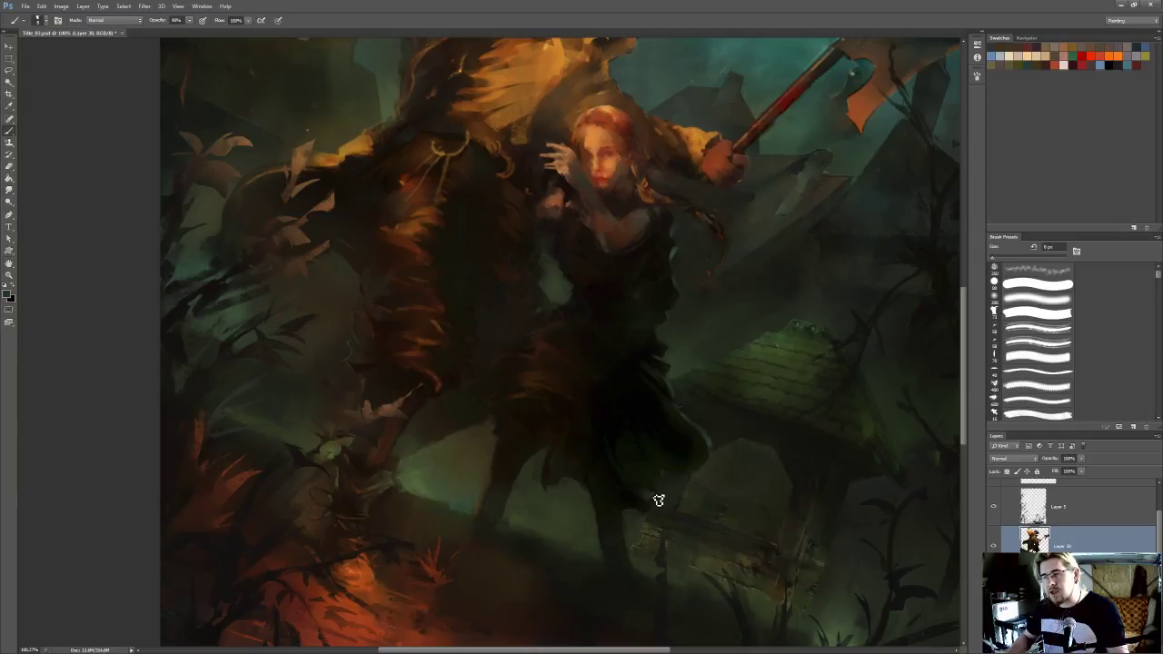
{"action": "key", "text": "r"}
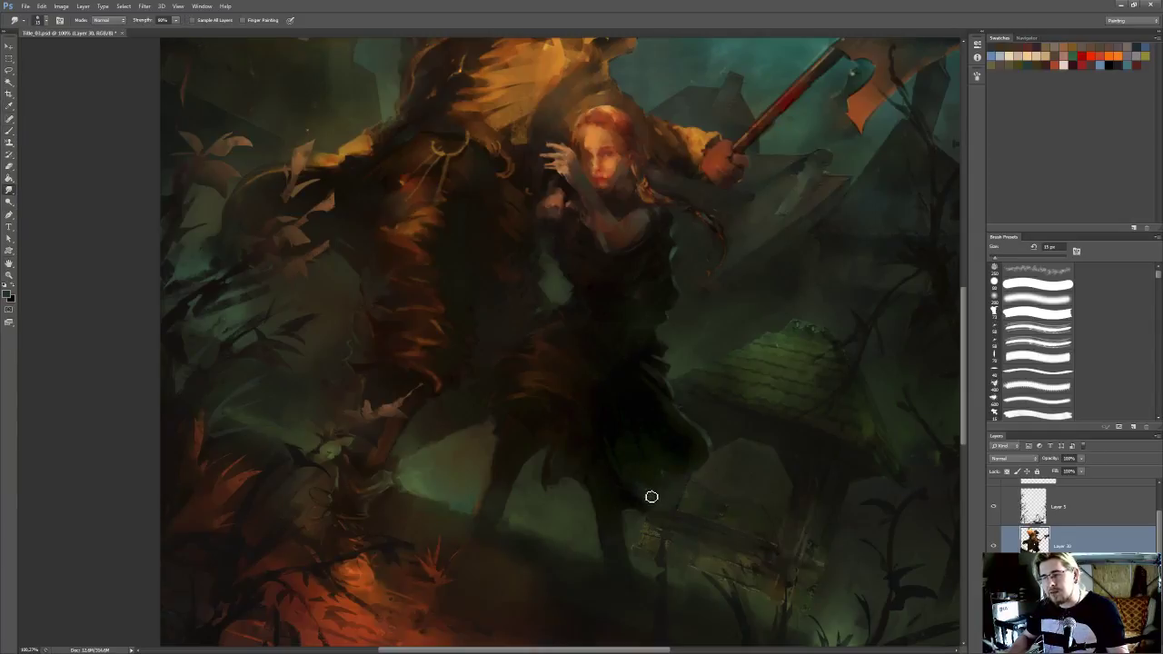
{"action": "key", "text": "b"}
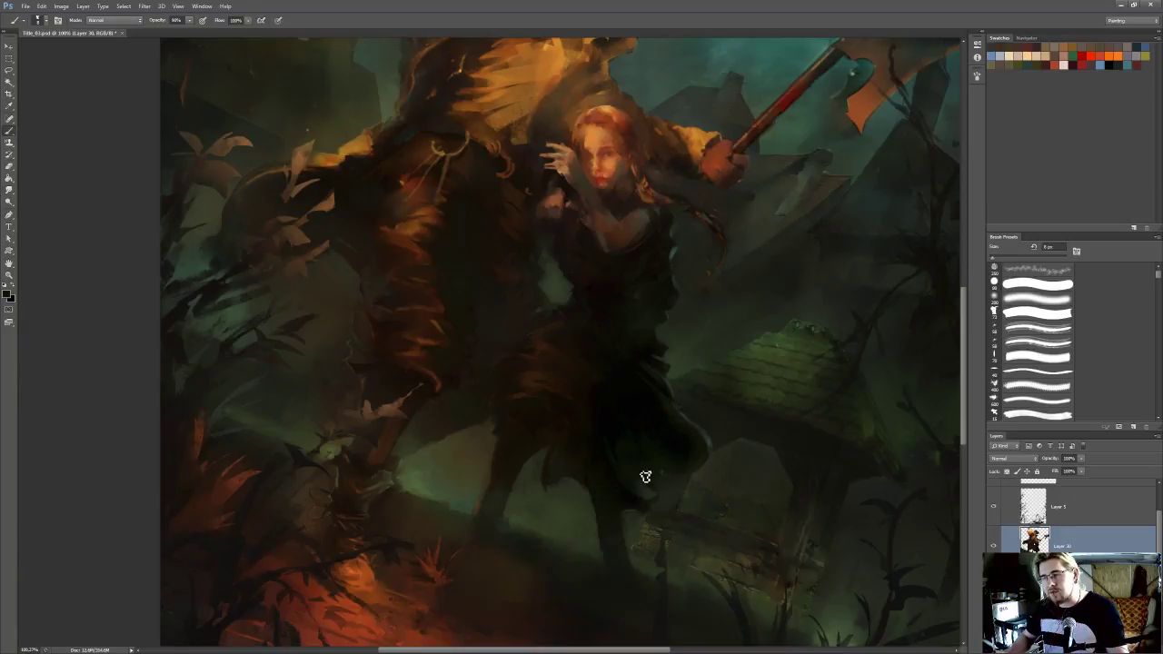
{"action": "key", "text": "r"}
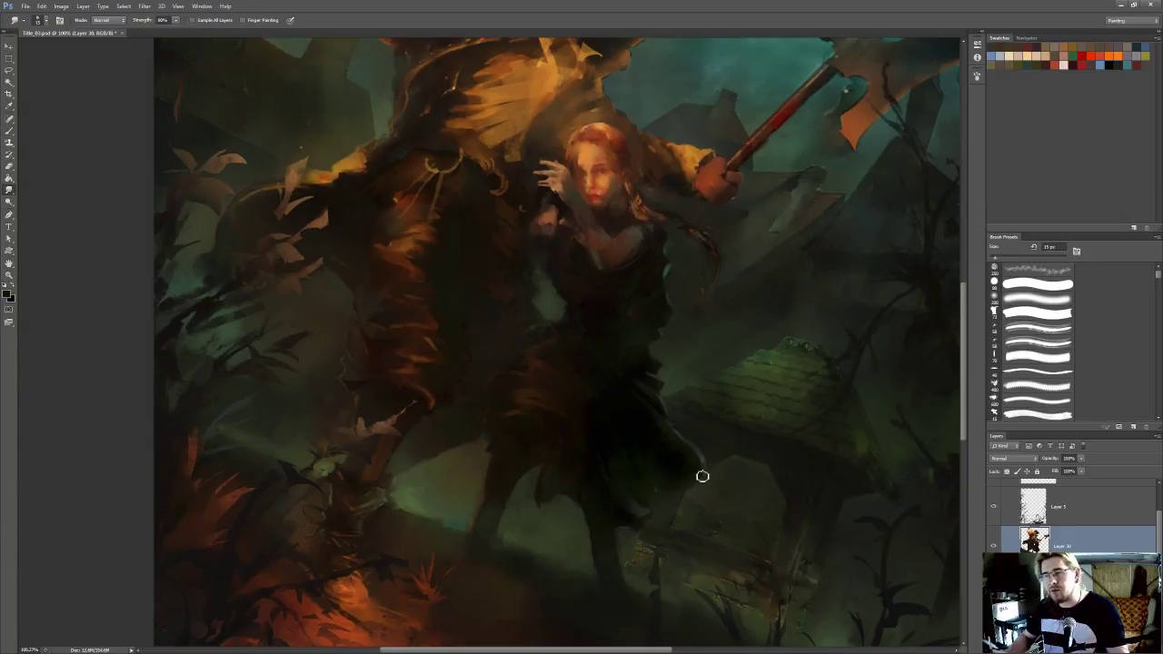
Sample nearby colours and refine the skirt's trailing hem above her rear foot with brush and smudge strokes
{"action": "key", "text": "i"}
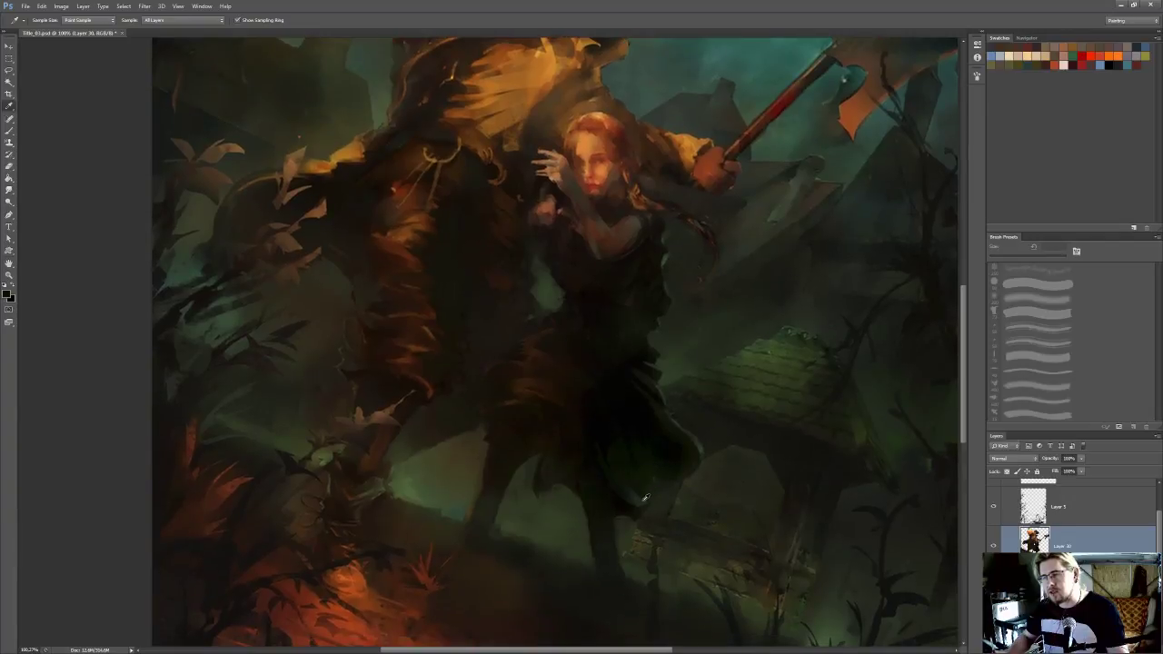
{"action": "key", "text": "r"}
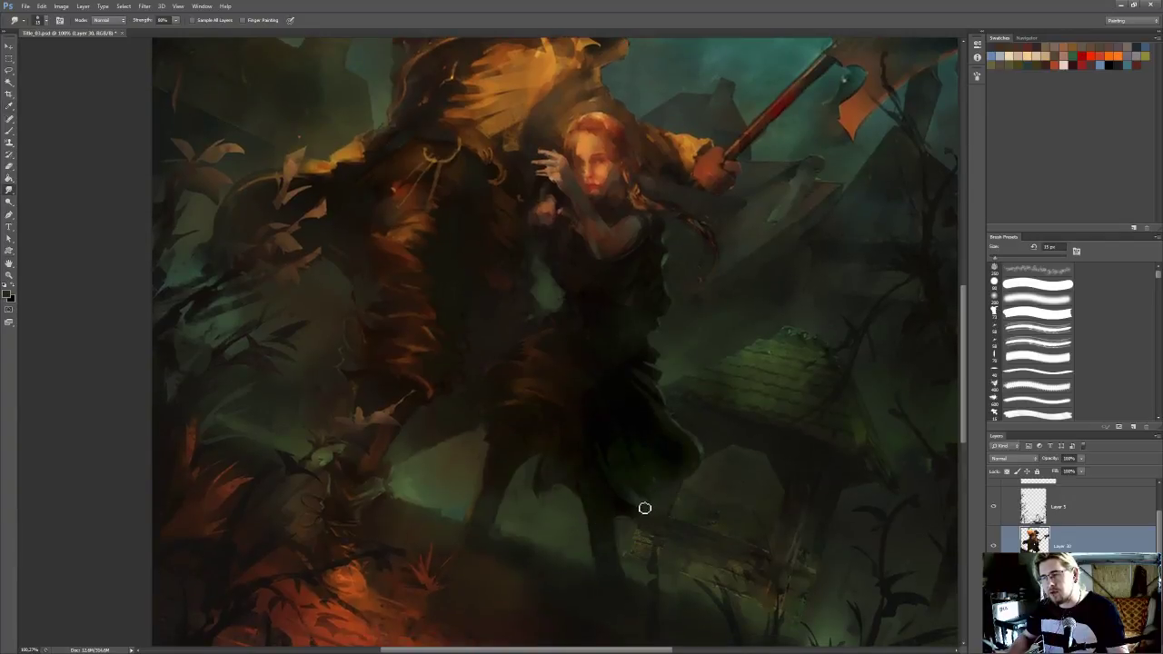
{"action": "key", "text": "b"}
{"action": "left_click", "coordinate": [632, 507], "text": "alt"}
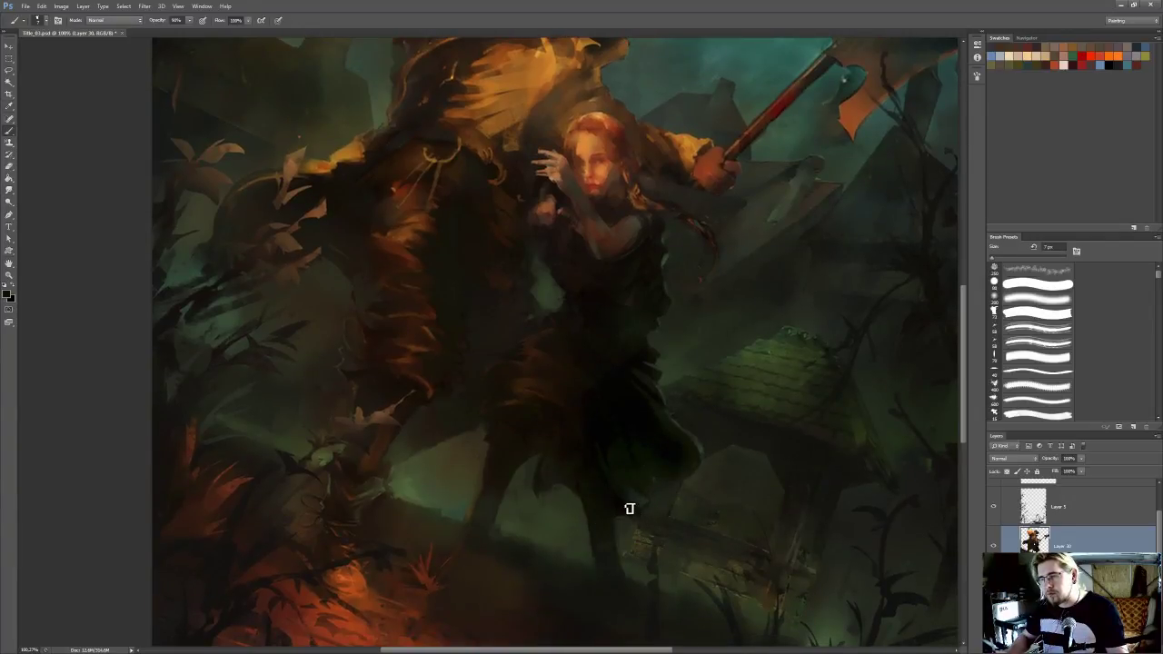
{"action": "key", "text": "r"}
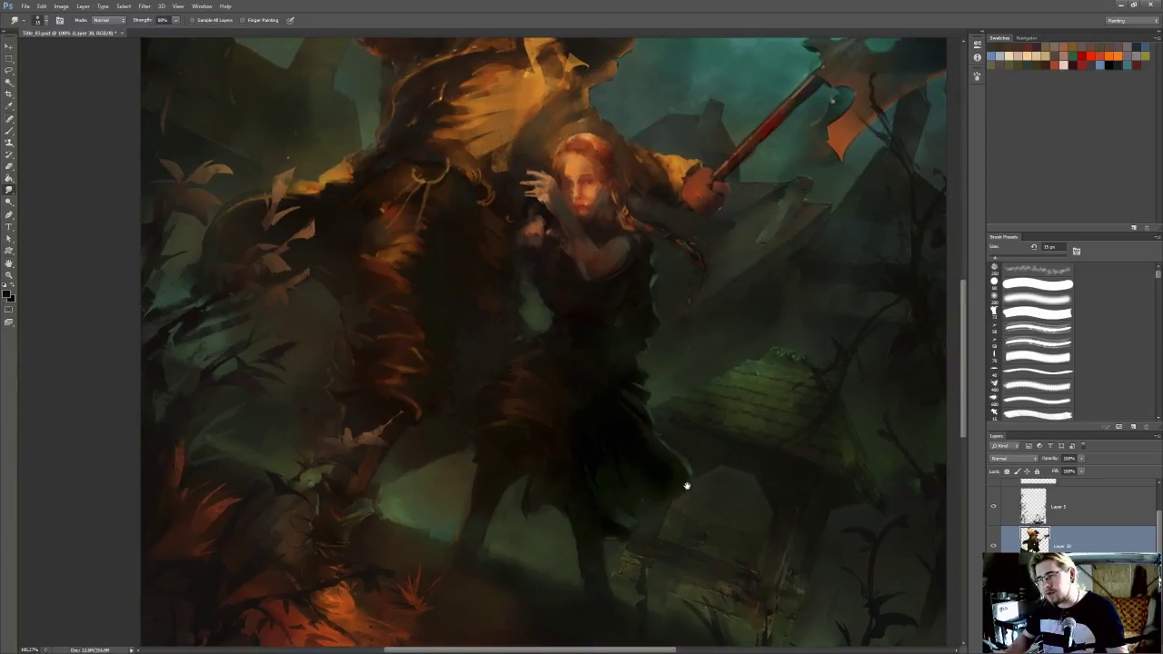
{"action": "key", "text": "i"}
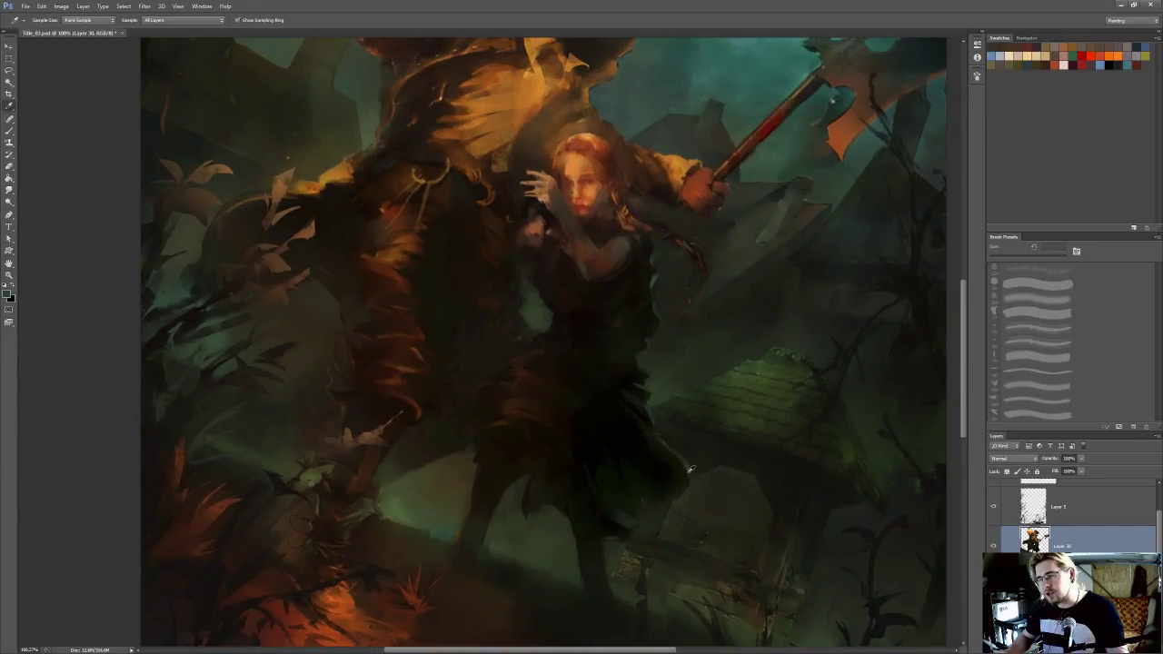
Clean up the skirt's outer contour with a larger Eraser, smudging and retouching its curved rim
{"action": "key", "text": "b"}
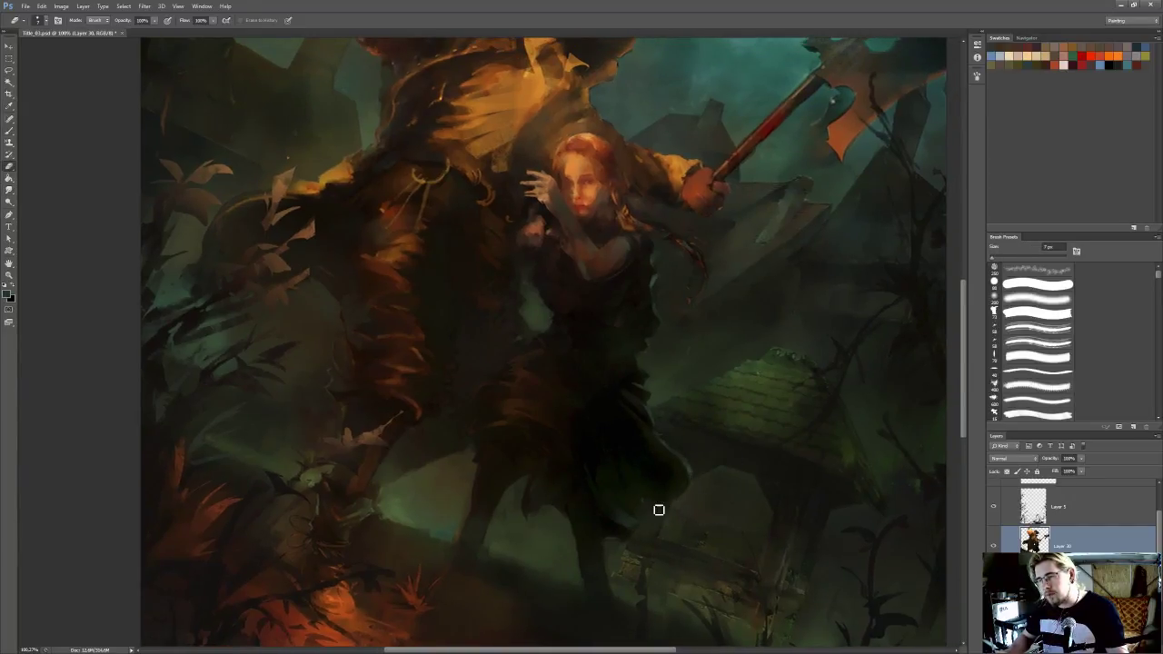
{"action": "key", "text": "bracketright"}
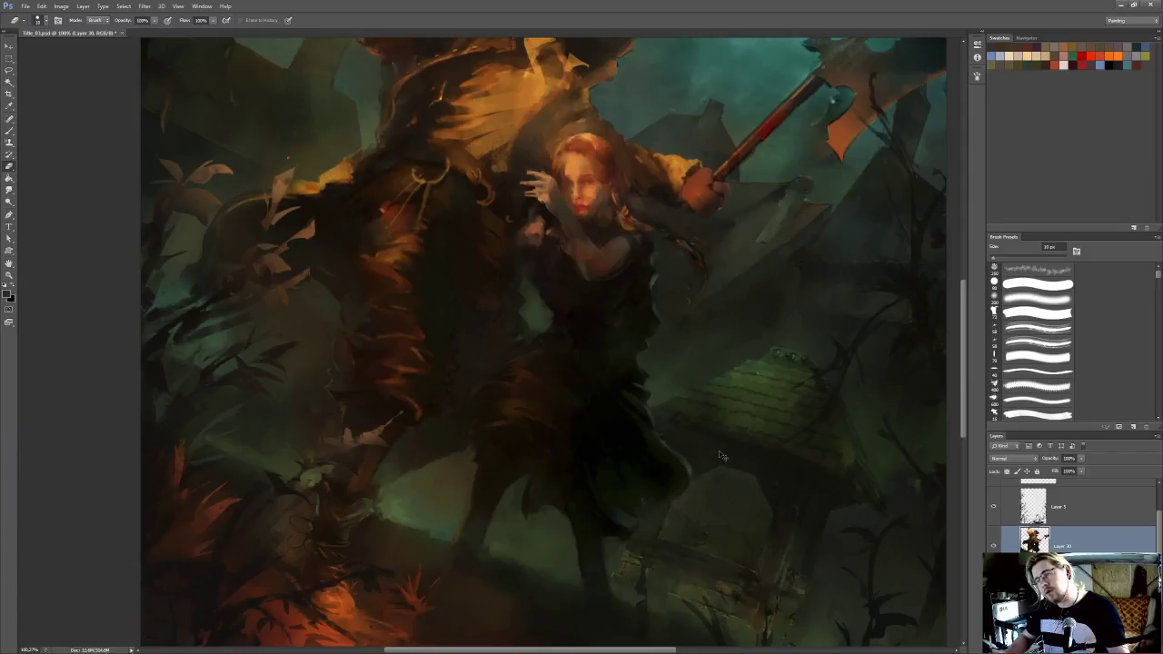
{"action": "key", "text": "i"}
{"action": "key", "text": "r"}
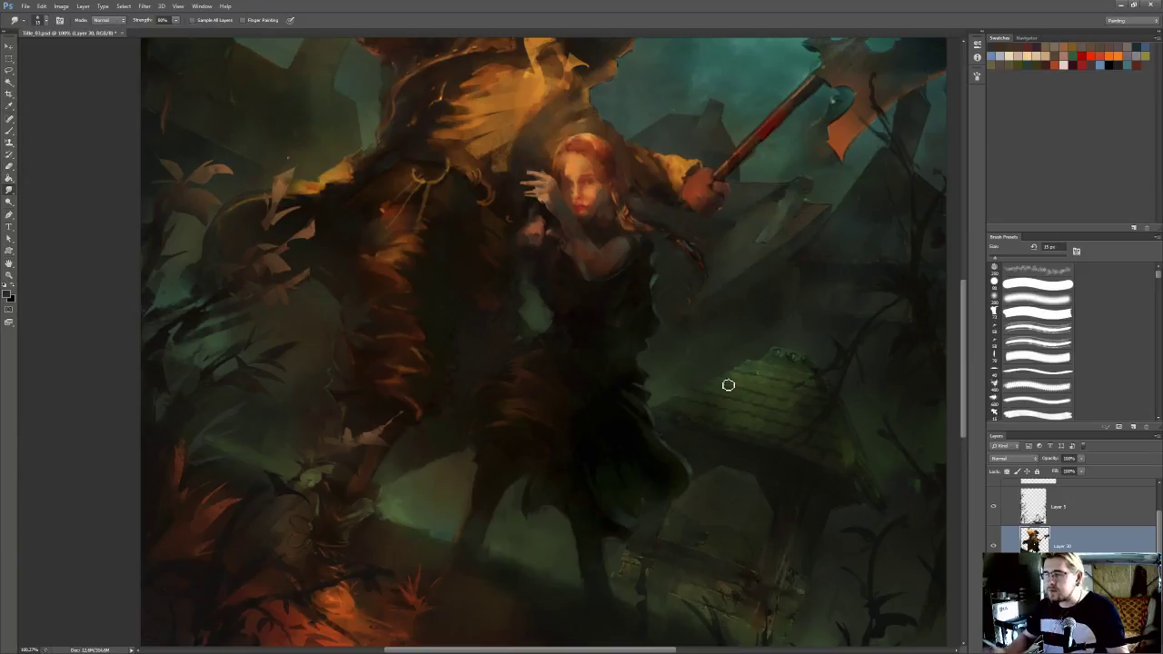
{"action": "key", "text": "b"}
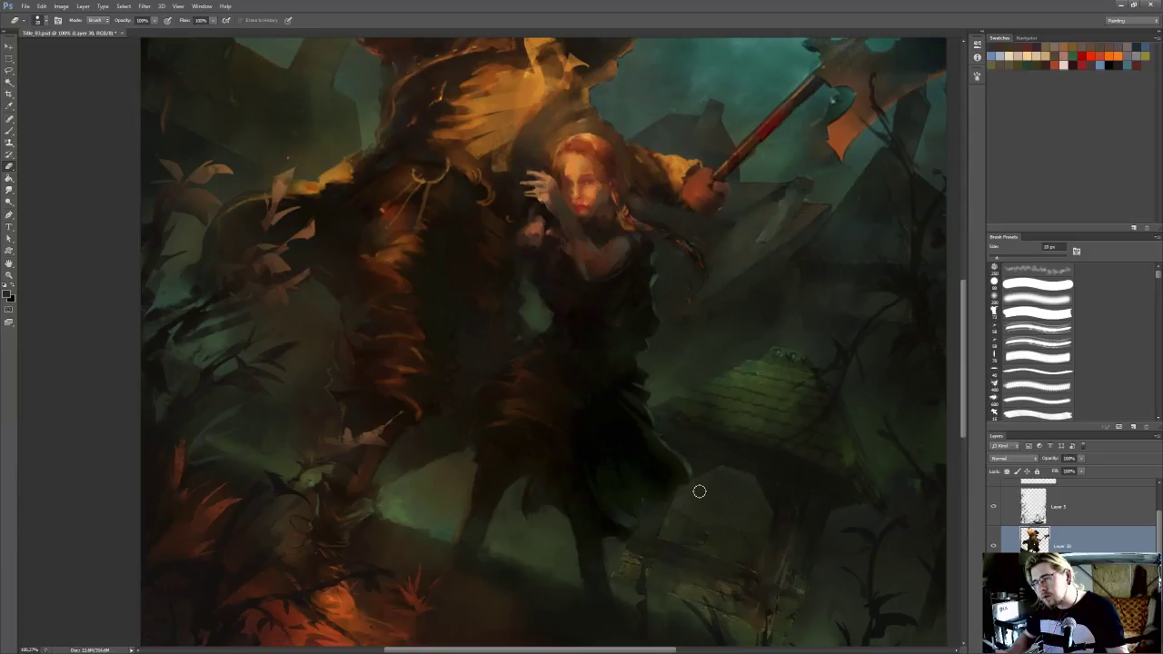
{"action": "key", "text": "b"}
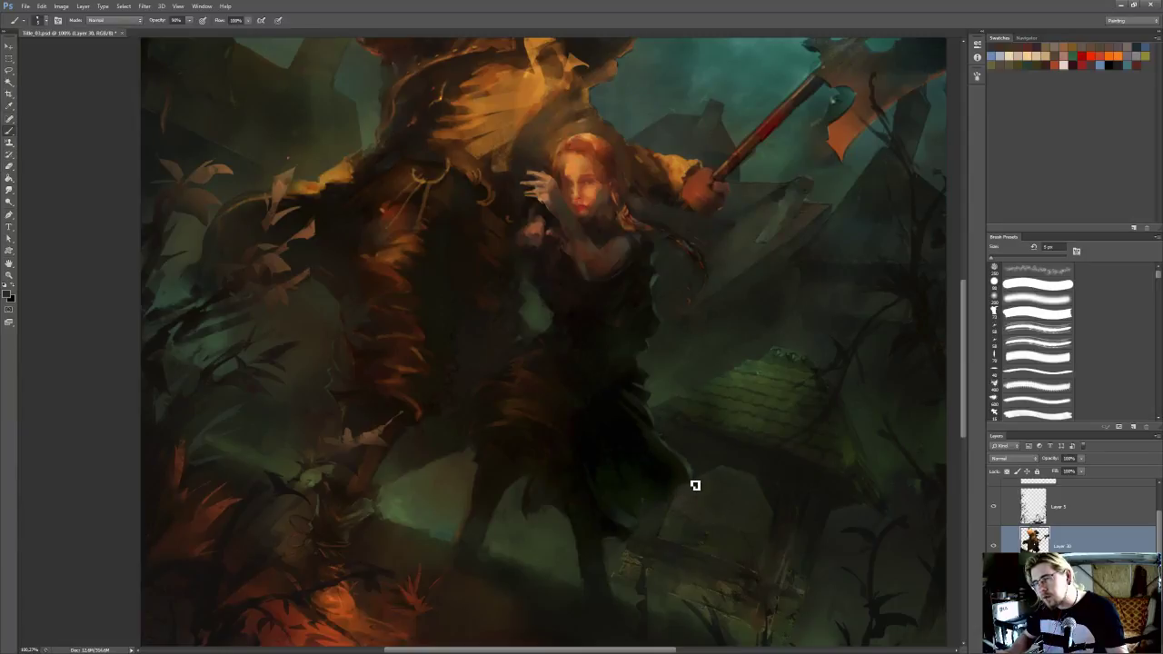
Check the whole composition and save the painting
{"action": "scroll", "coordinate": [709, 361], "scroll_direction": "down", "scroll_amount": 9}
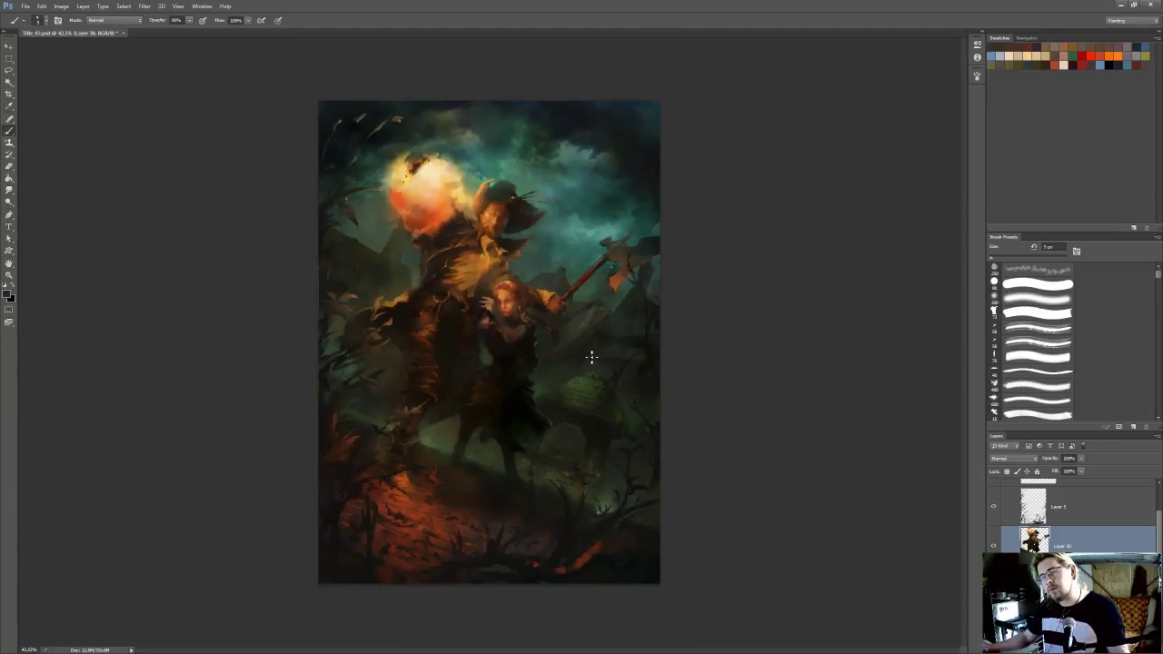
{"action": "scroll", "coordinate": [582, 362], "scroll_direction": "up", "scroll_amount": 3}
{"action": "left_click_drag", "start_coordinate": [560, 351], "coordinate": [685, 371]}
{"action": "key", "text": "ctrl+s"}
{"action": "scroll", "coordinate": [642, 358], "scroll_direction": "down", "scroll_amount": 1}
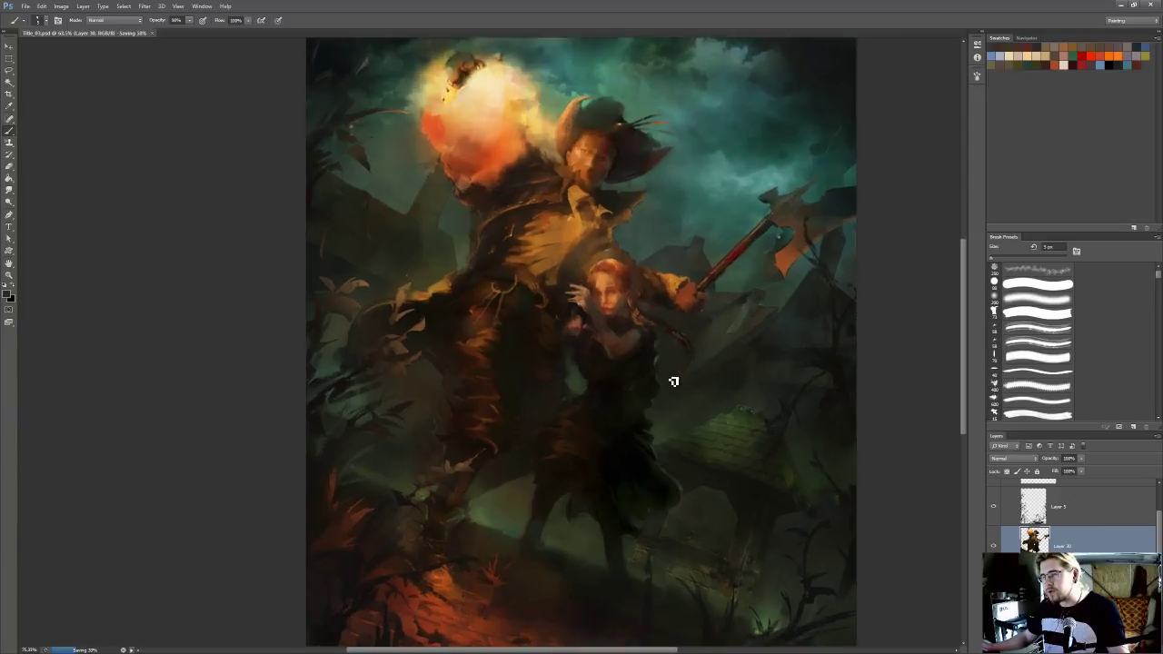
{"action": "scroll", "coordinate": [714, 449], "scroll_direction": "up", "scroll_amount": 2}
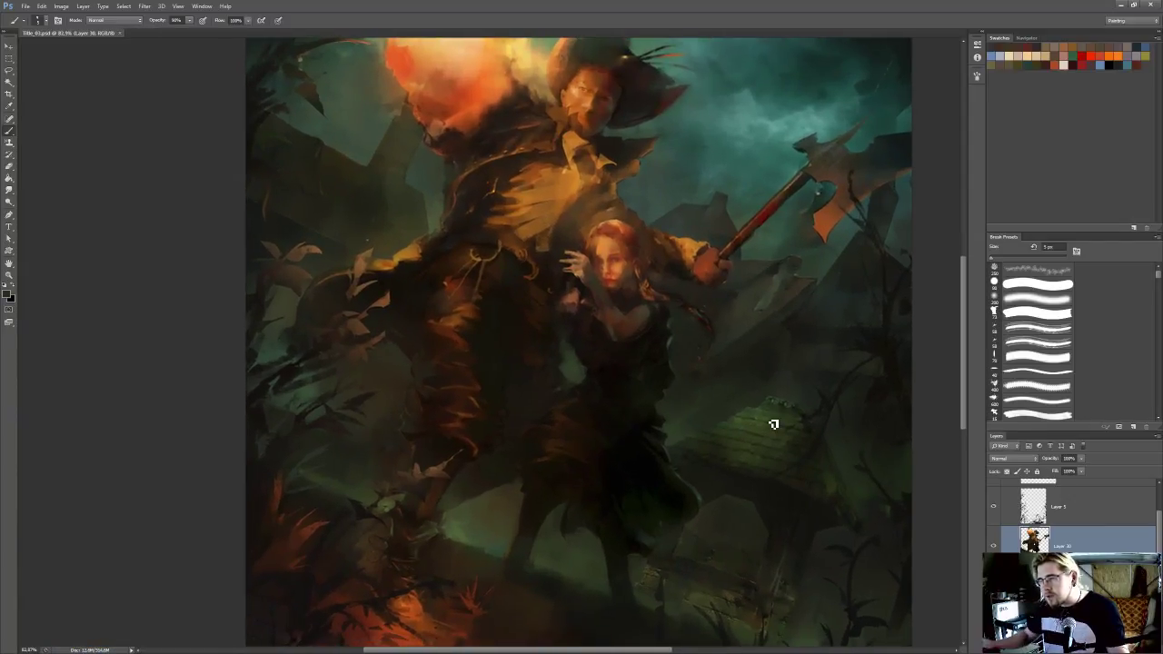
Select the layer beneath the figures and smudge the background along the outer edge of the woman's skirt
{"action": "scroll", "coordinate": [773, 423], "scroll_direction": "up", "scroll_amount": 2}
{"action": "key", "text": "e"}
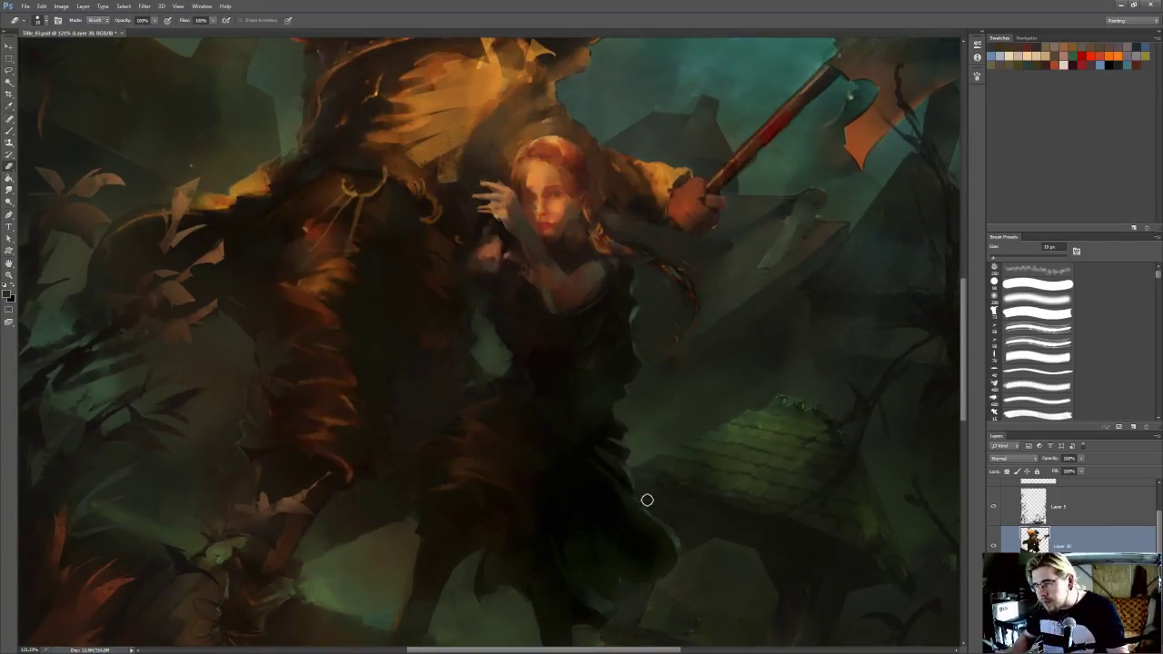
{"action": "left_click_drag", "start_coordinate": [671, 510], "coordinate": [678, 457]}
{"action": "left_click", "coordinate": [1072, 586]}
{"action": "key", "text": "r"}
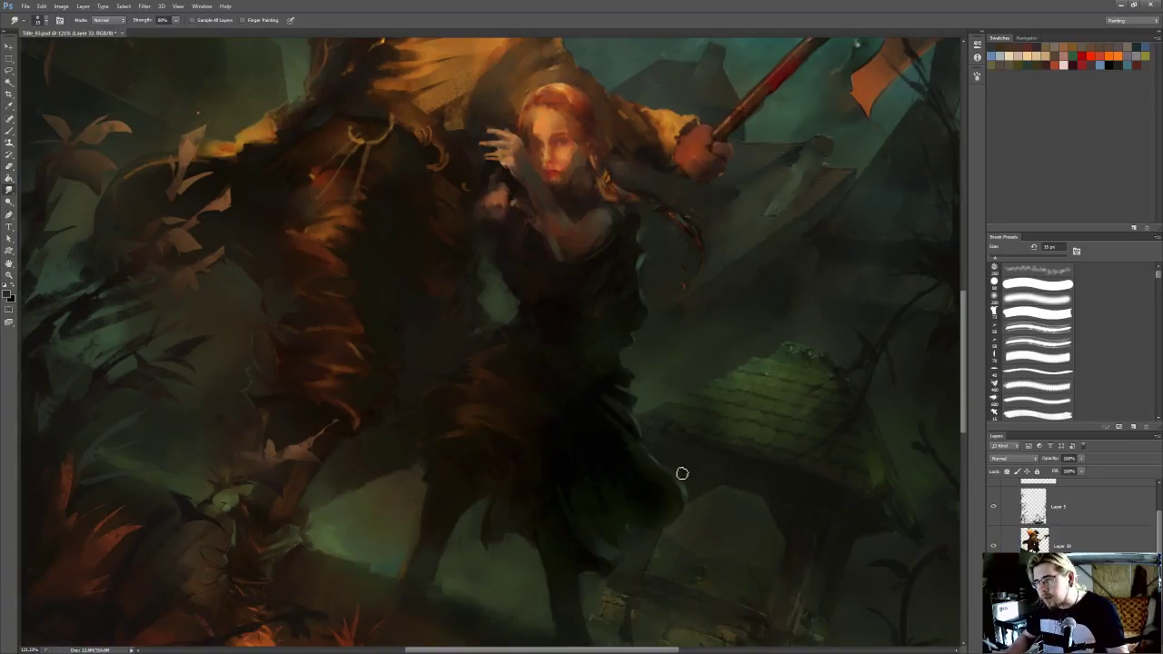
{"action": "left_click_drag", "start_coordinate": [699, 456], "coordinate": [692, 450]}
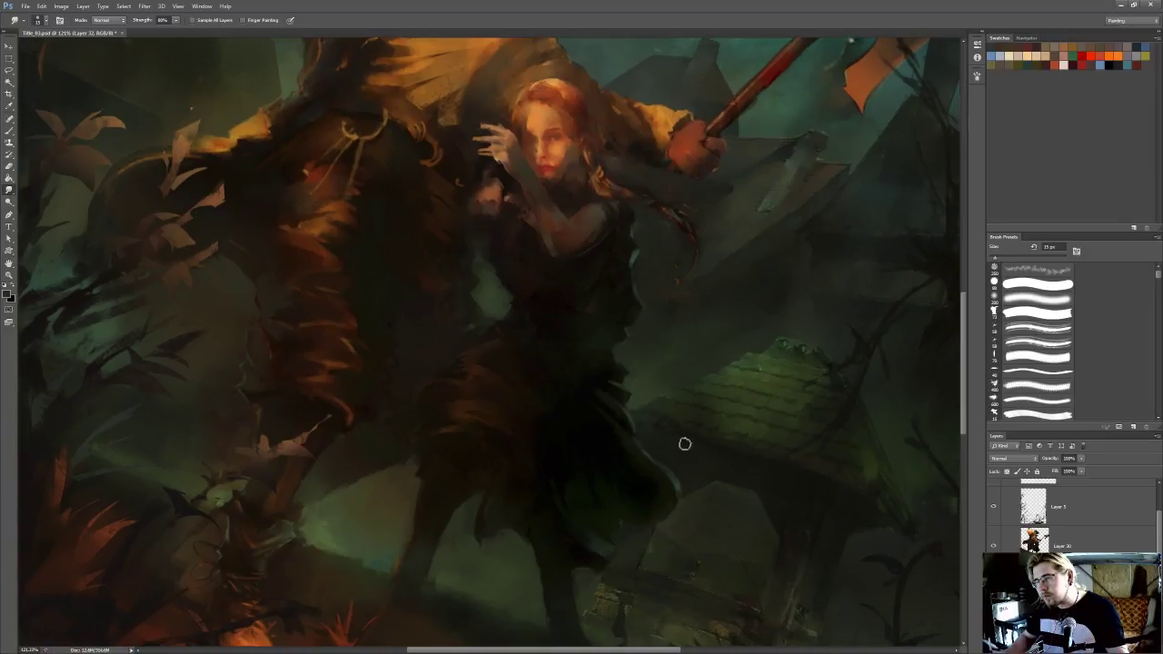
Rework the dark area around the skirt's hem with the Eraser, a larger Brush and the Smudge tool
{"action": "key", "text": "e"}
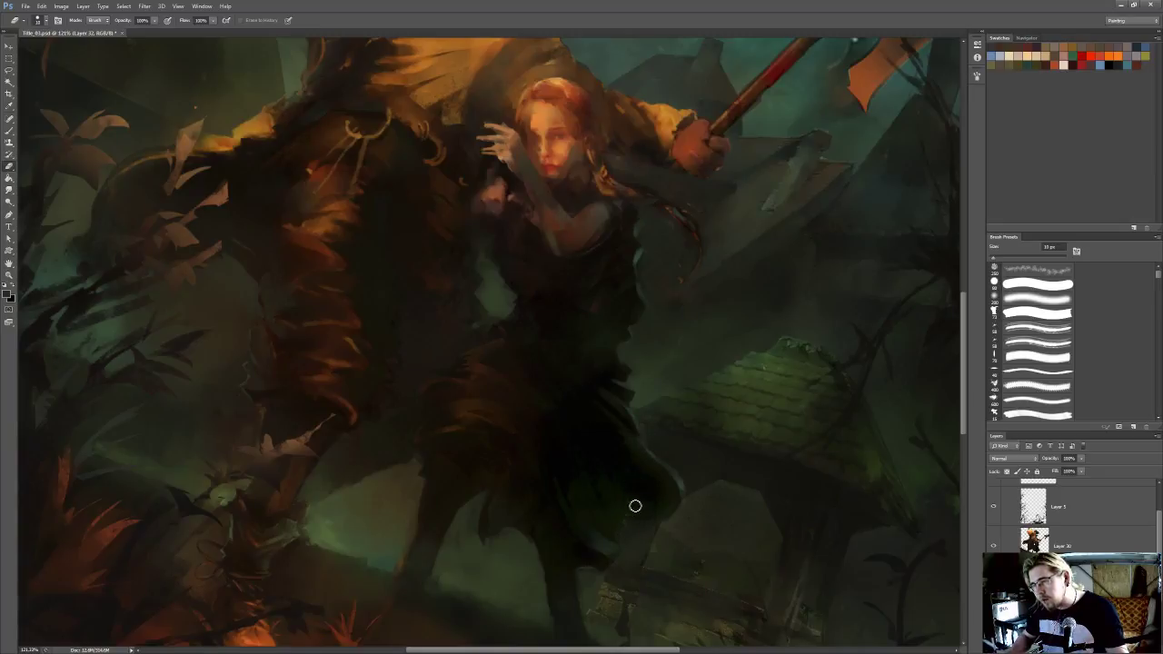
{"action": "left_click_drag", "start_coordinate": [629, 531], "coordinate": [652, 408]}
{"action": "key", "text": "b"}
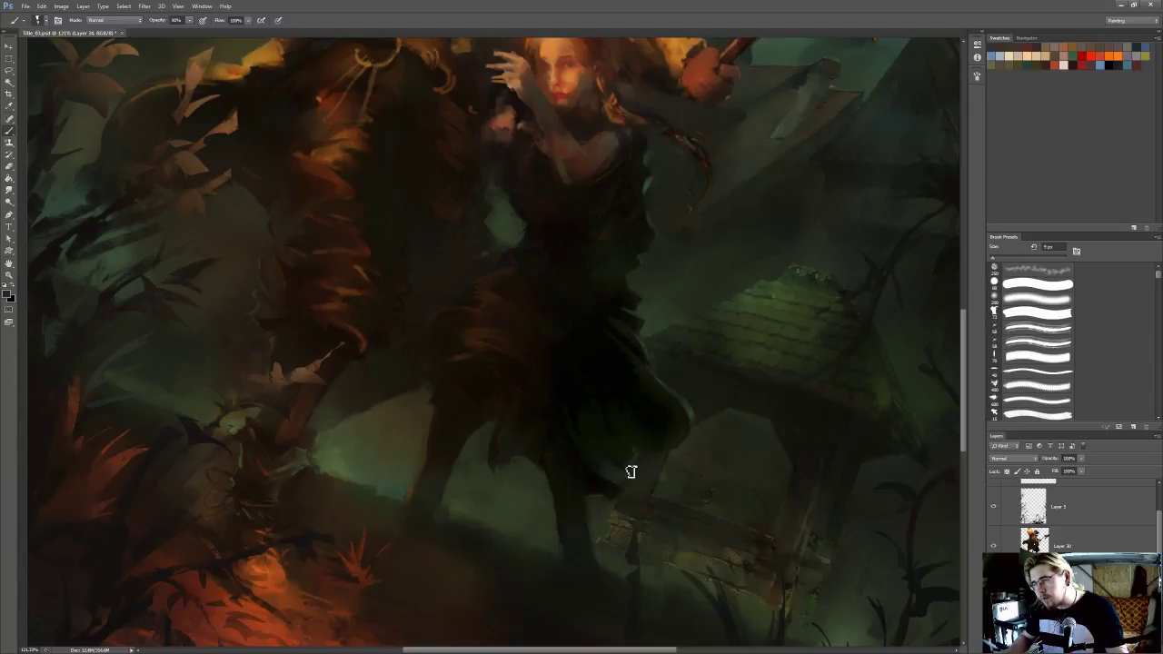
{"action": "key", "text": "bracketright"}
{"action": "key", "text": "bracketright"}
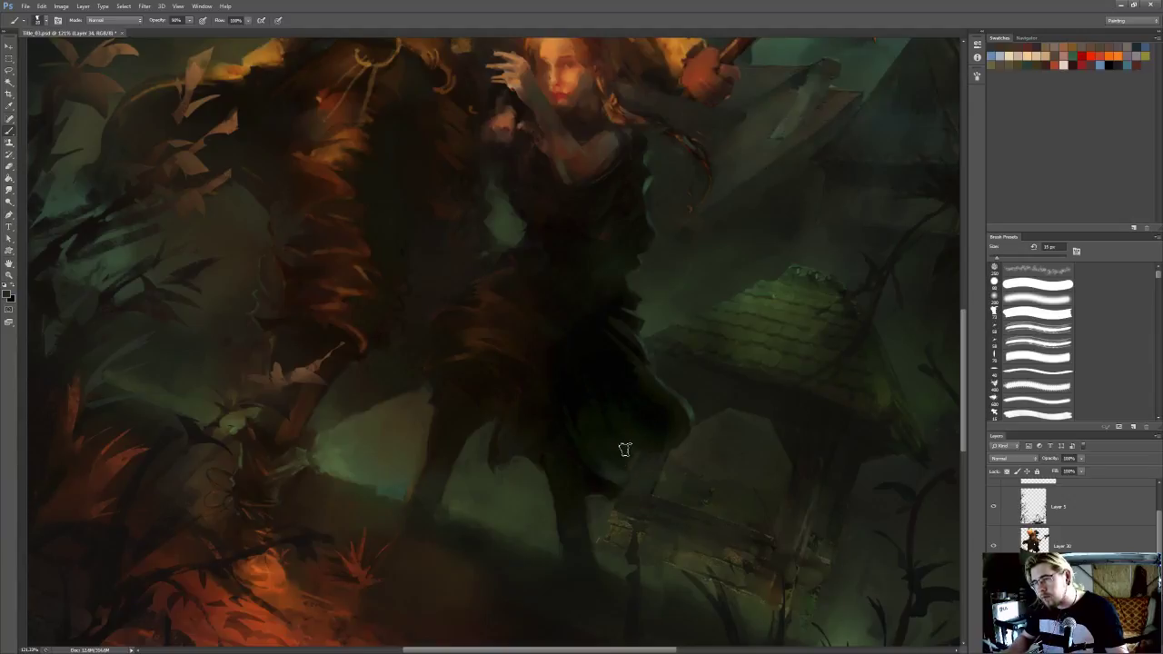
{"action": "key", "text": "r"}
{"action": "scroll", "coordinate": [606, 501], "scroll_direction": "up", "scroll_amount": 2}
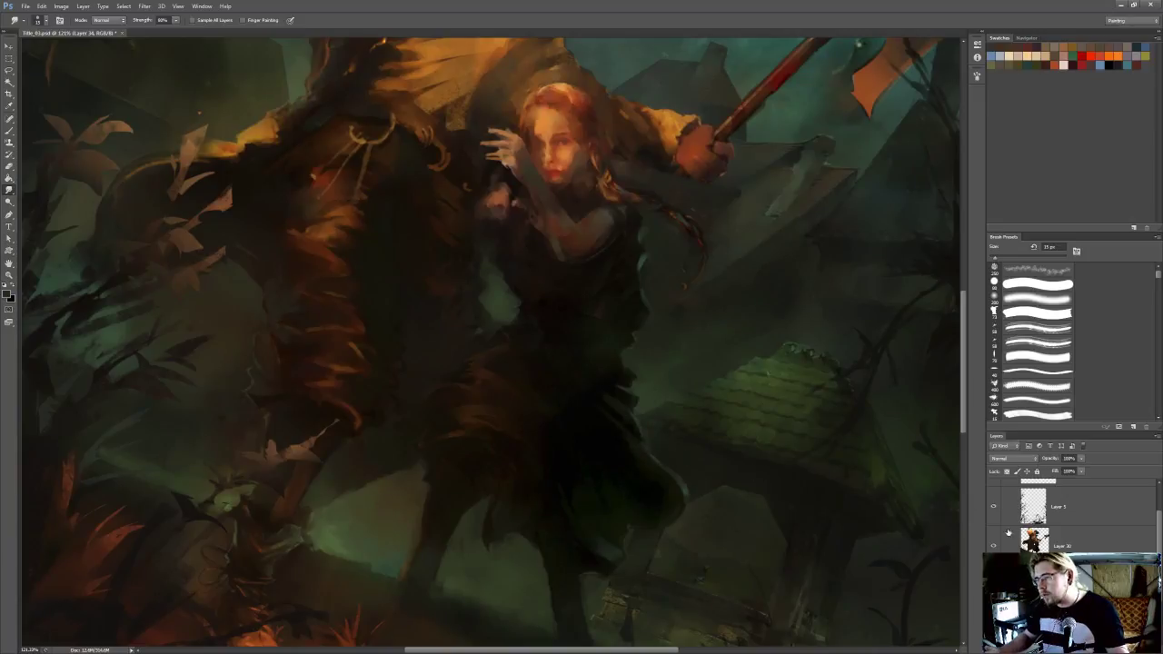
Reduce the Eraser to 7 px and tidy the background shapes around the mossy shingled roof
{"action": "key", "text": "e"}
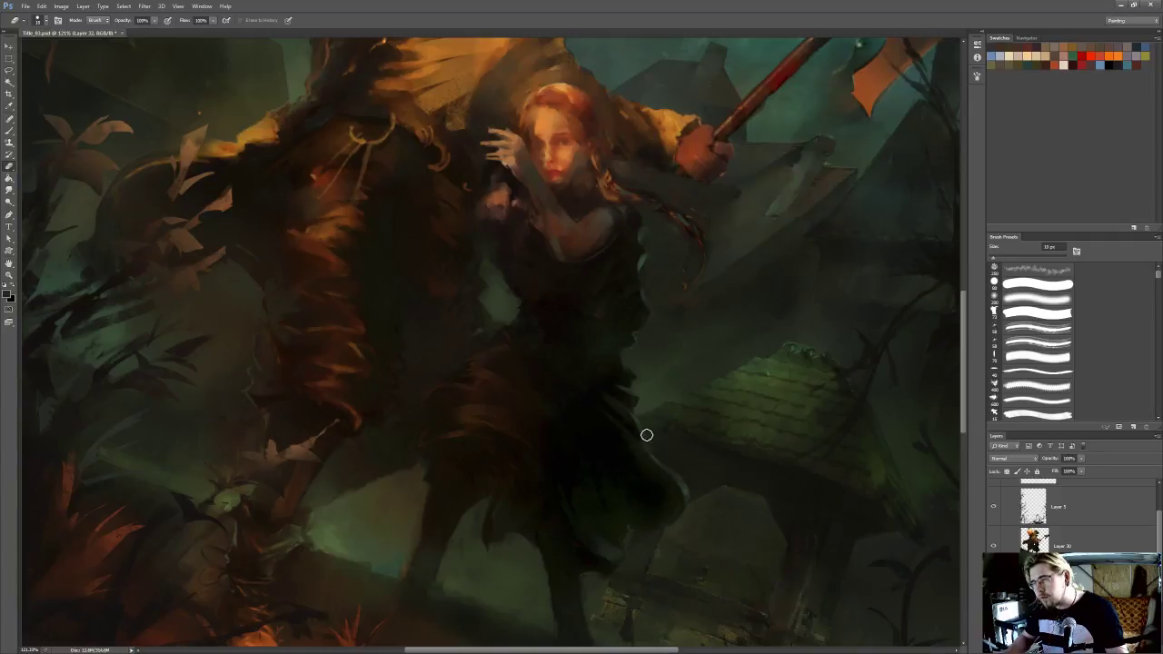
{"action": "key", "text": "bracketleft"}
{"action": "key", "text": "bracketleft"}
{"action": "key", "text": "bracketleft"}
{"action": "left_click_drag", "start_coordinate": [722, 379], "coordinate": [688, 379]}
{"action": "key", "text": "bracketleft"}
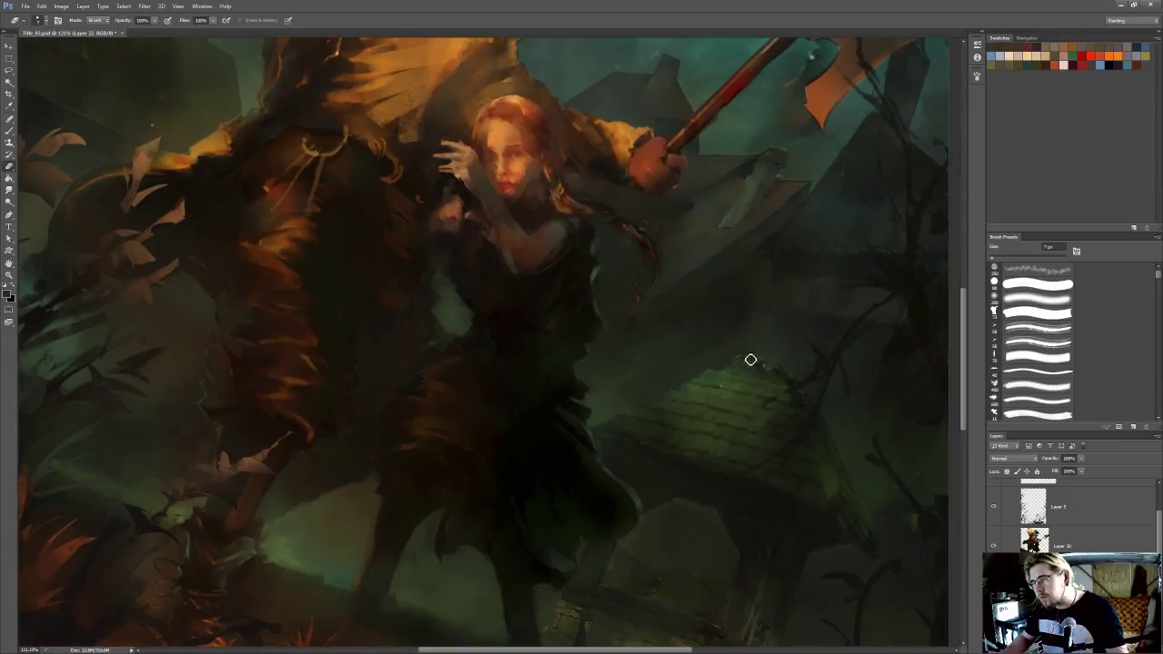
{"action": "mouse_move", "coordinate": [779, 366]}
{"action": "left_mouse_down"}
{"action": "mouse_move", "coordinate": [779, 394]}
{"action": "mouse_move", "coordinate": [601, 369]}
{"action": "left_mouse_up"}
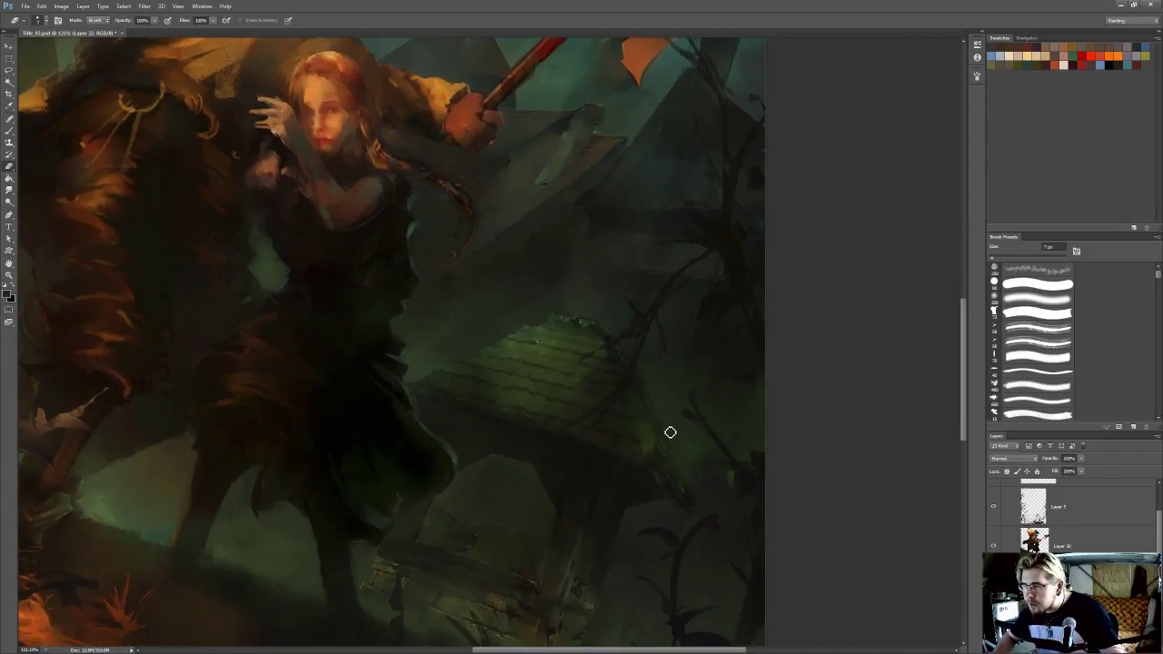
{"action": "left_click_drag", "start_coordinate": [690, 476], "coordinate": [669, 413]}
Soften the dark posts beneath the mossy roof with an enlarged Smudge tool
{"action": "key", "text": "r"}
{"action": "key", "text": "bracketright"}
{"action": "mouse_move", "coordinate": [611, 443]}
{"action": "left_mouse_down"}
{"action": "mouse_move", "coordinate": [694, 418]}
{"action": "mouse_move", "coordinate": [657, 446]}
{"action": "left_mouse_up"}
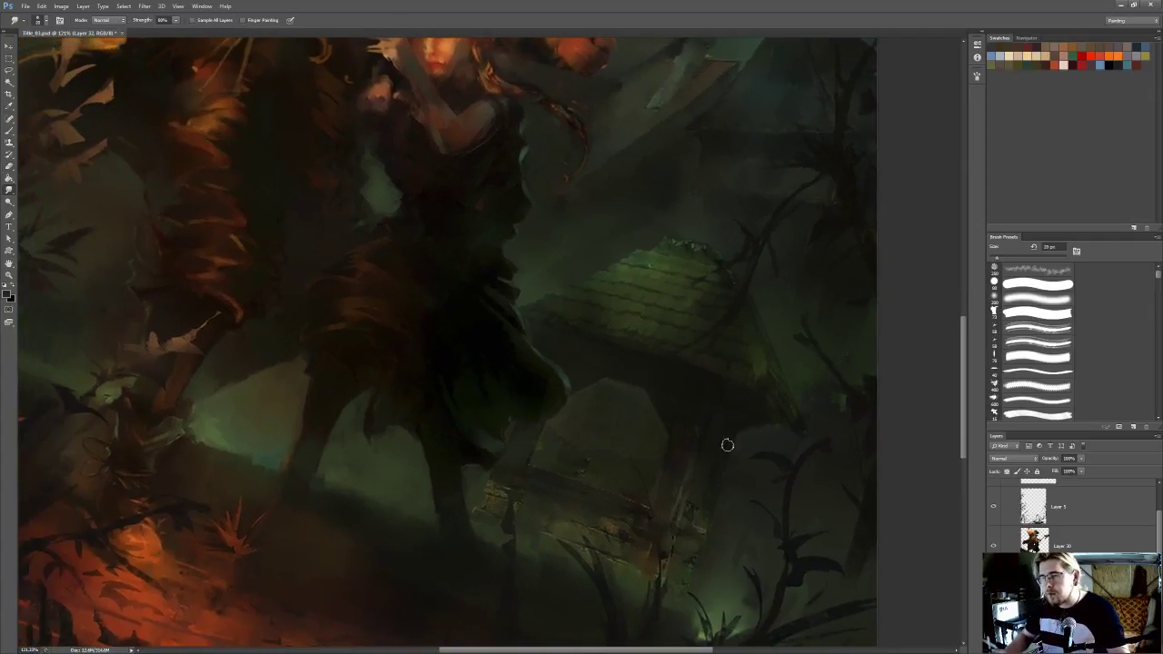
{"action": "left_click_drag", "start_coordinate": [588, 487], "coordinate": [688, 487]}
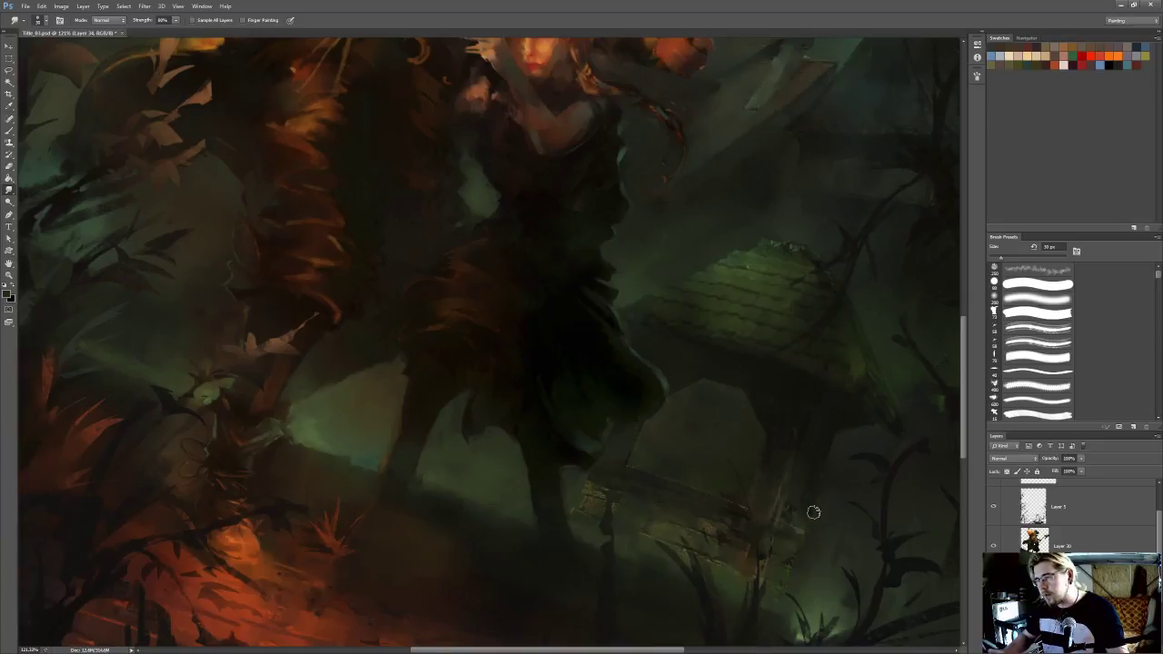
Adjust the Smudge size and blend the rough stonework and planks at the base of the roofed structure
{"action": "left_click", "coordinate": [787, 523], "text": "ctrl"}
{"action": "key", "text": "["}
{"action": "key", "text": "["}
{"action": "key", "text": "["}
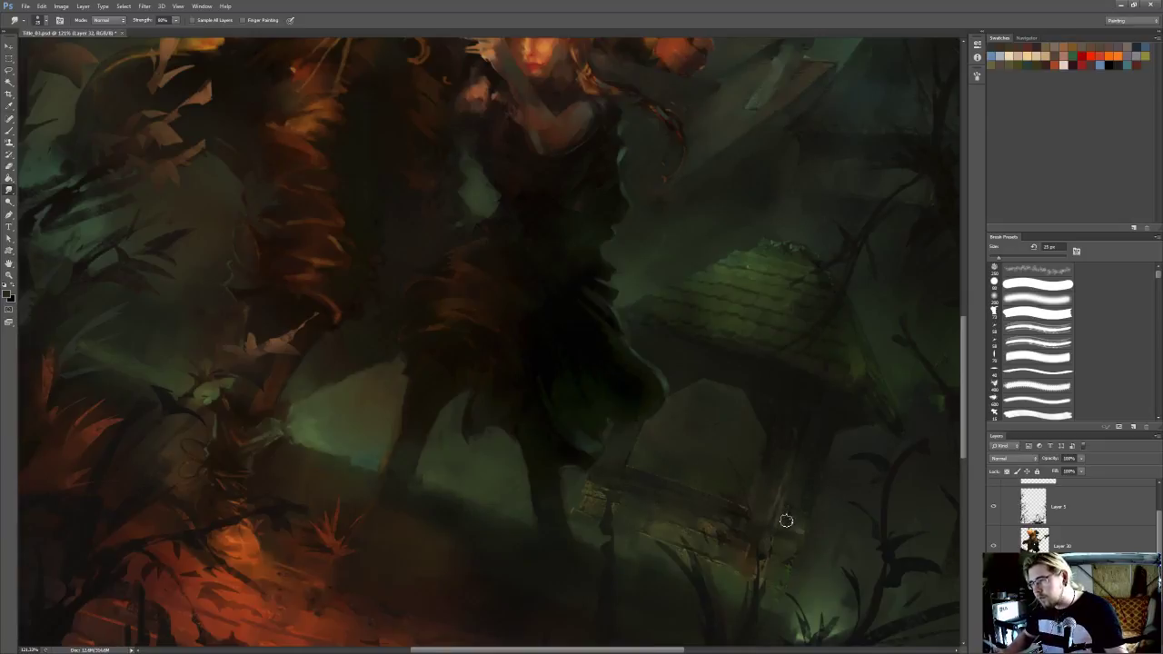
{"action": "key", "text": "bracketright"}
{"action": "key", "text": "bracketright"}
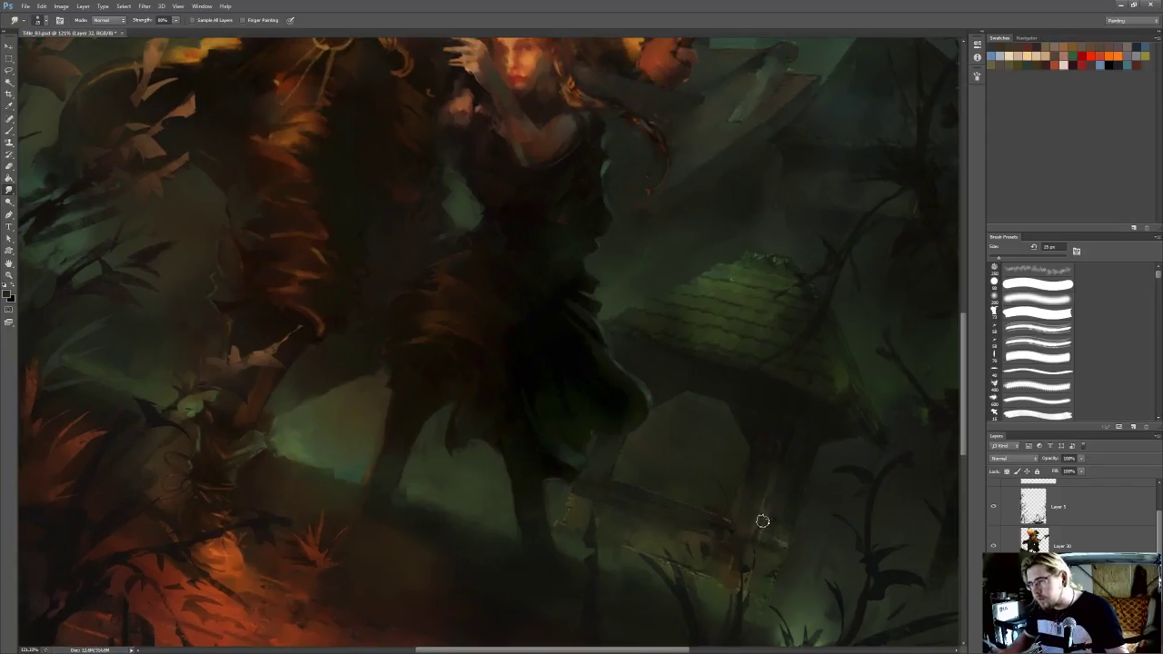
Refine the structure's base and post beside the woman's legs with the Eraser and a larger Smudge tip
{"action": "key", "text": "e"}
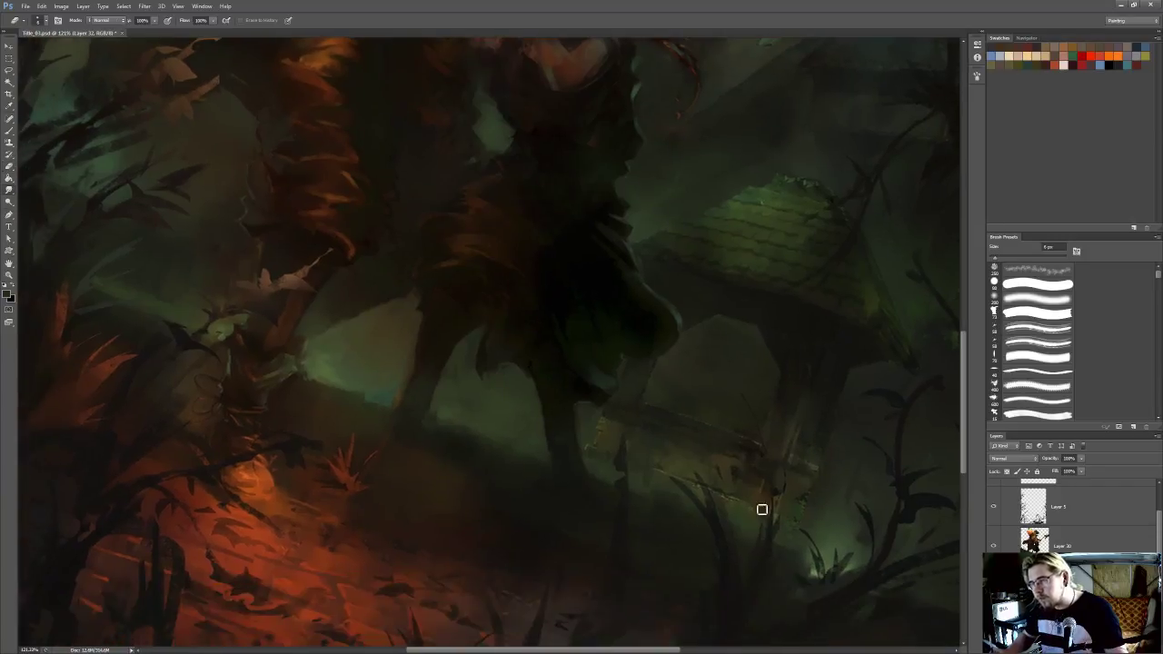
{"action": "key", "text": "r"}
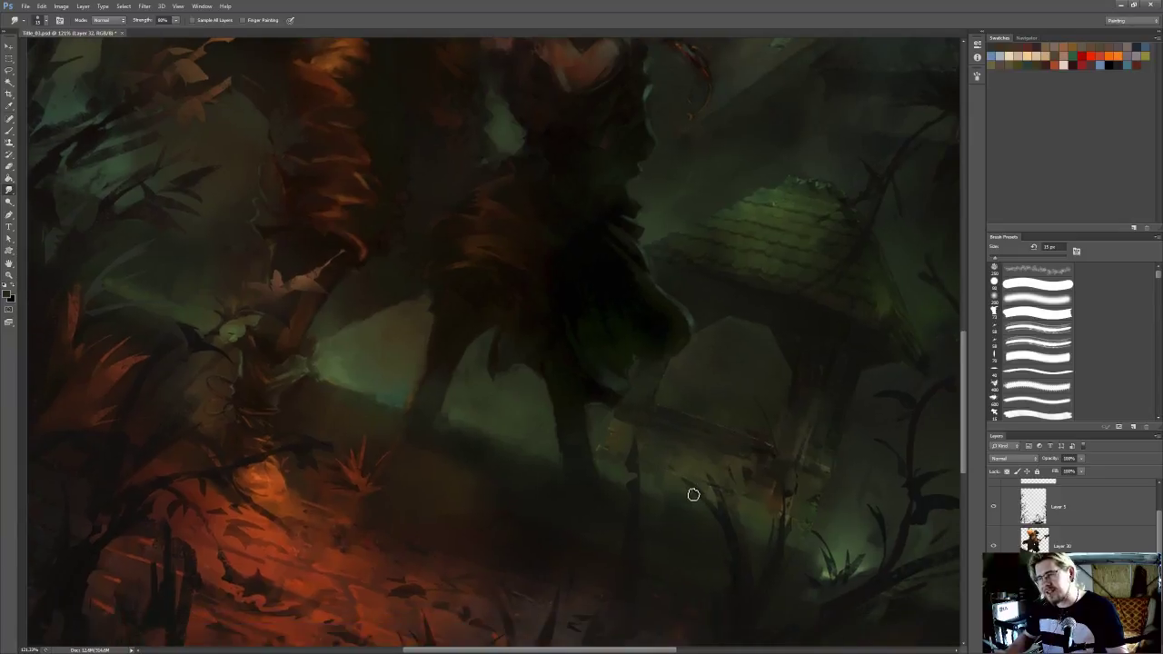
{"action": "key", "text": "bracketright"}
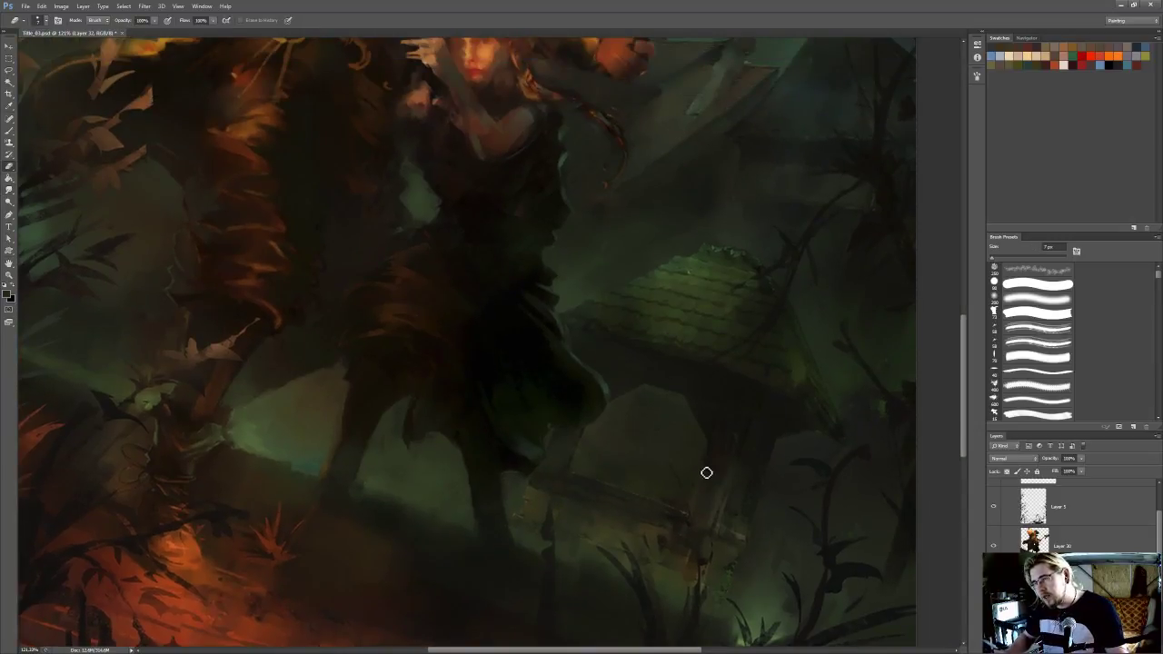
Reduce the Smudge tip to 15 px and blend the dark post beneath the mossy roof
{"action": "key", "text": "l"}
{"action": "key", "text": "e"}
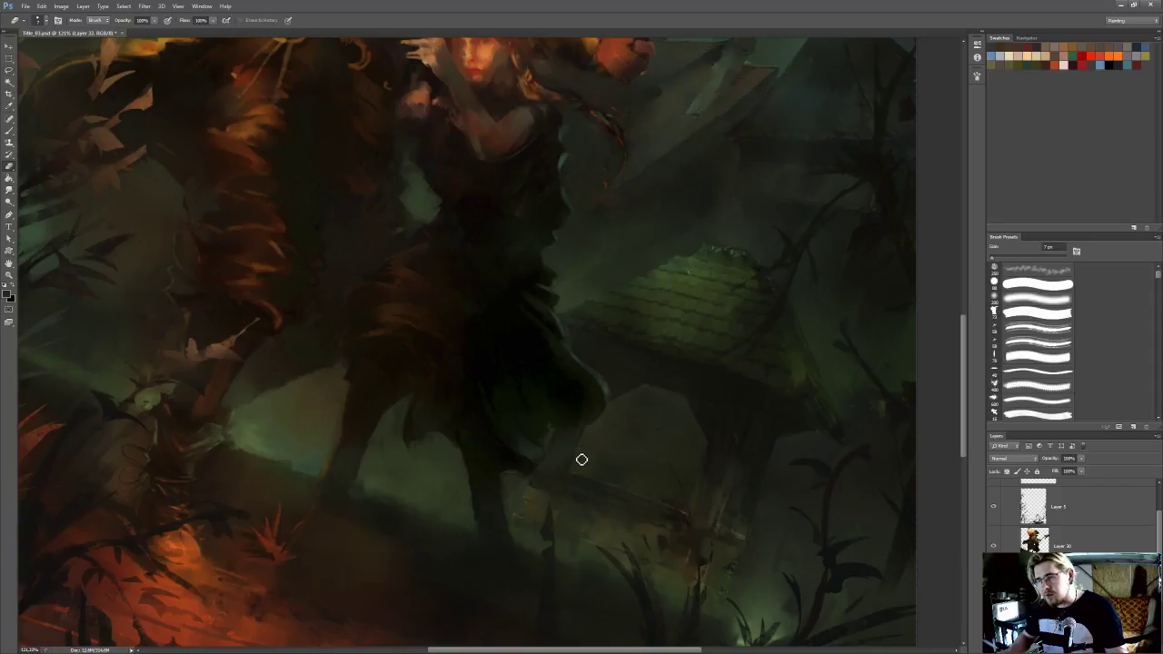
{"action": "key", "text": "r"}
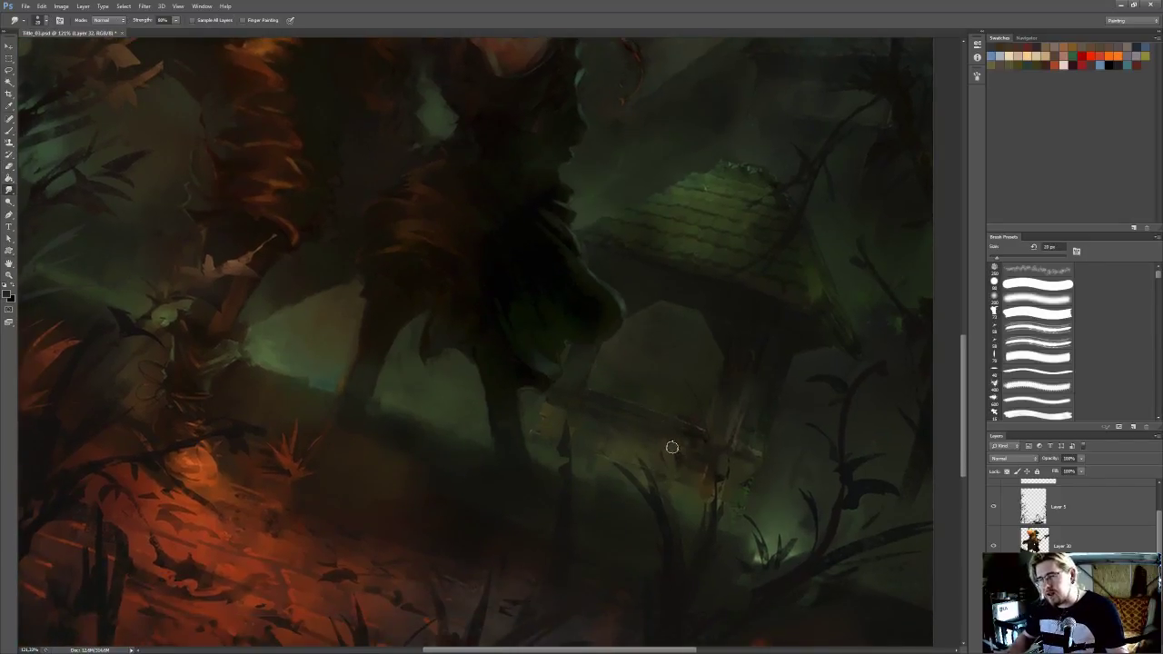
{"action": "key", "text": "bracketleft"}
{"action": "key", "text": "bracketleft"}
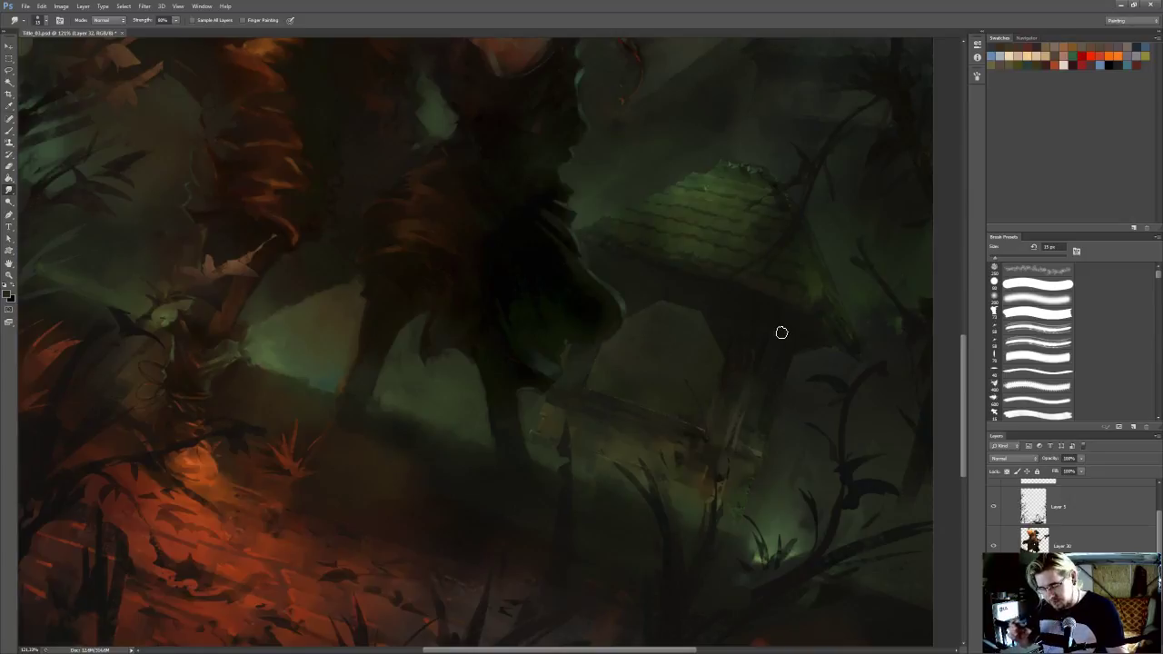
{"action": "left_click_drag", "start_coordinate": [781, 333], "coordinate": [802, 345]}
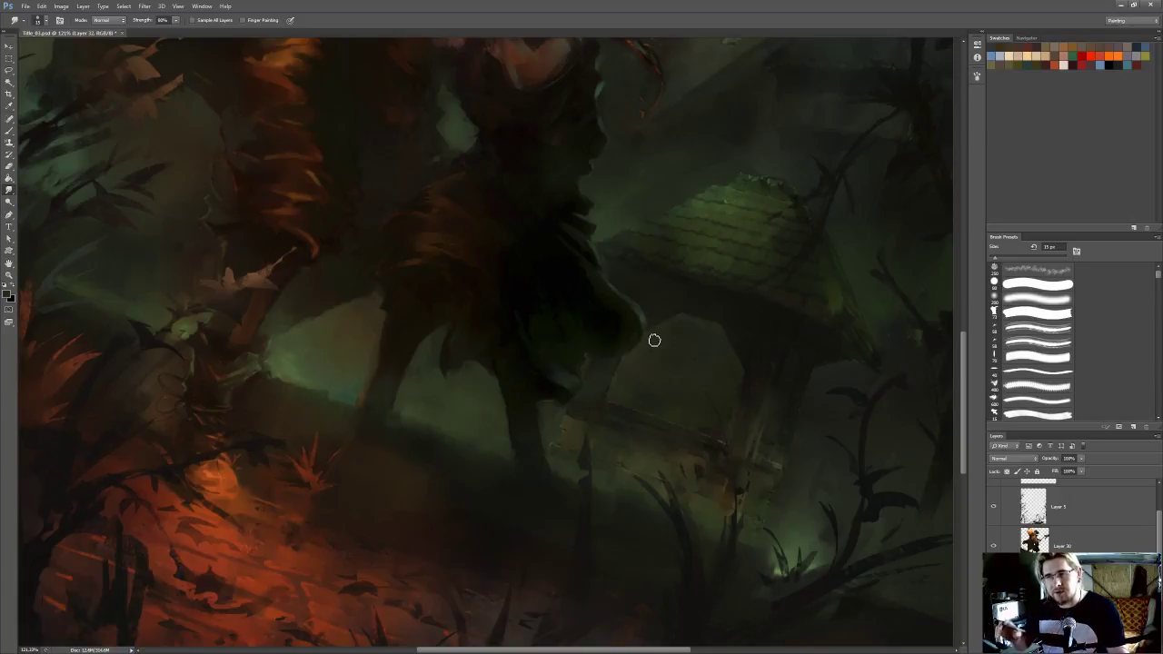
Soften the ground and low planks beside the woman's legs with a slightly larger Smudge tip
{"action": "key", "text": "b"}
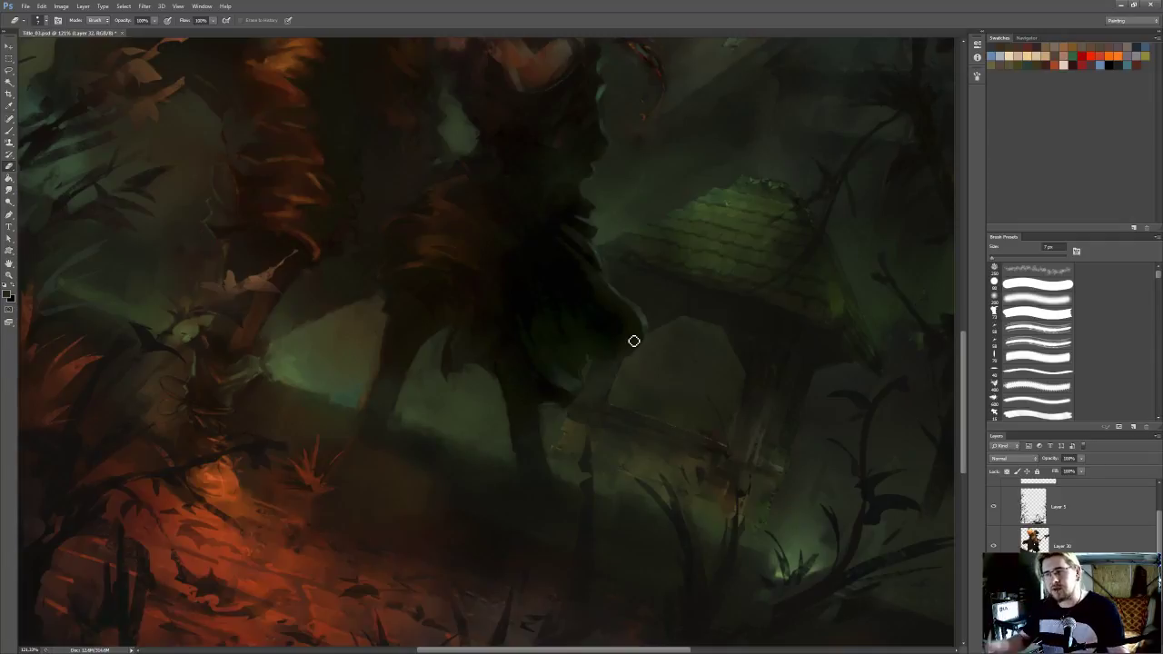
{"action": "scroll", "coordinate": [636, 415], "scroll_direction": "down", "scroll_amount": 1}
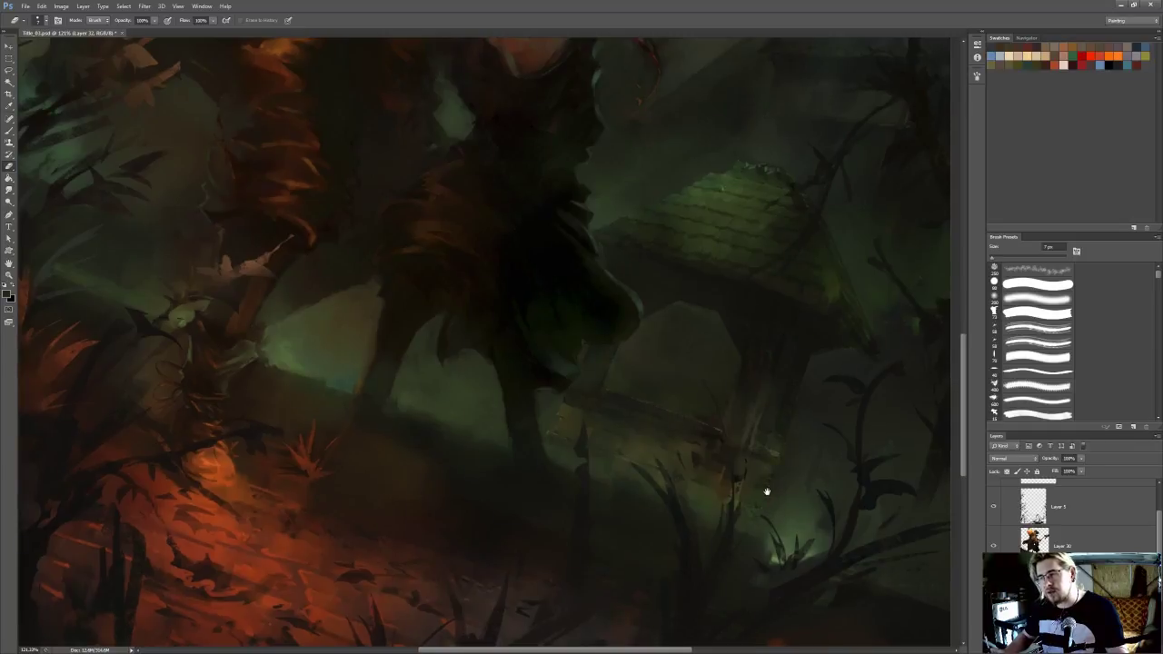
{"action": "key", "text": "r"}
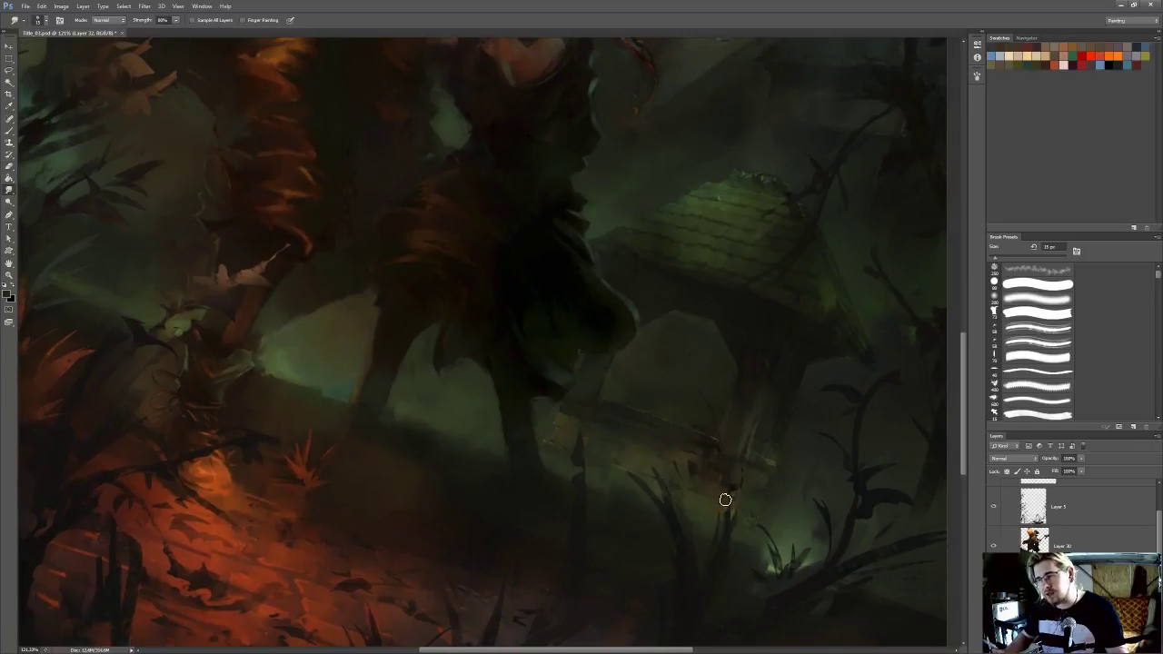
{"action": "key", "text": "]"}
{"action": "mouse_move", "coordinate": [607, 472]}
{"action": "left_mouse_down"}
{"action": "mouse_move", "coordinate": [632, 494]}
{"action": "mouse_move", "coordinate": [579, 485]}
{"action": "left_mouse_up"}
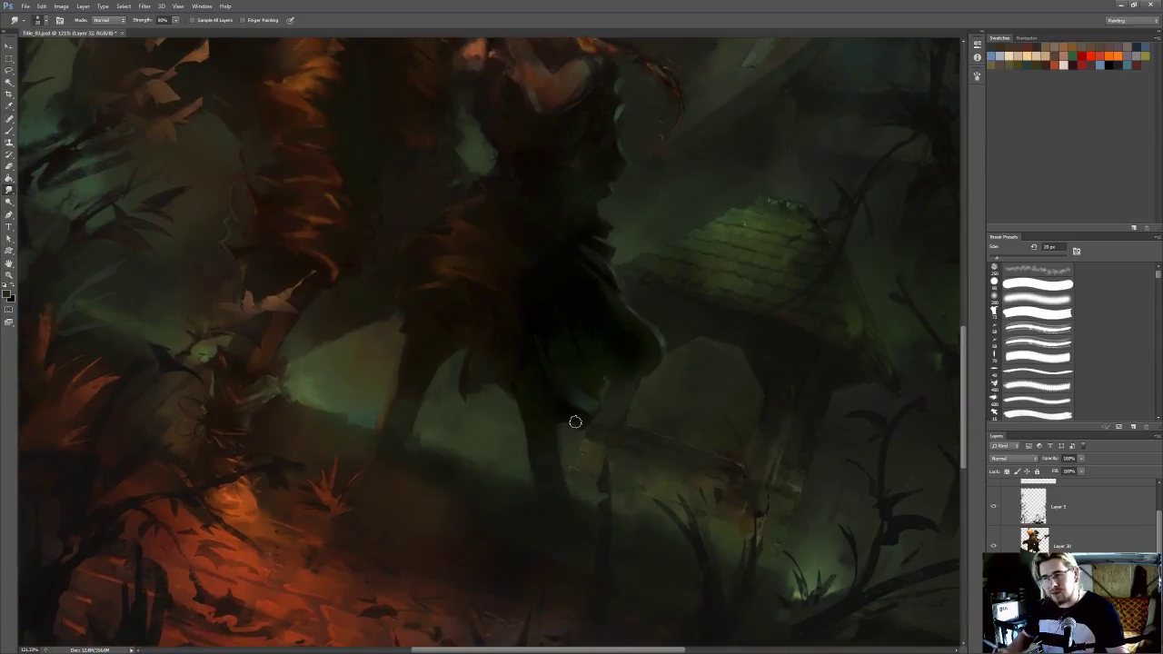
{"action": "left_click_drag", "start_coordinate": [649, 454], "coordinate": [619, 416]}
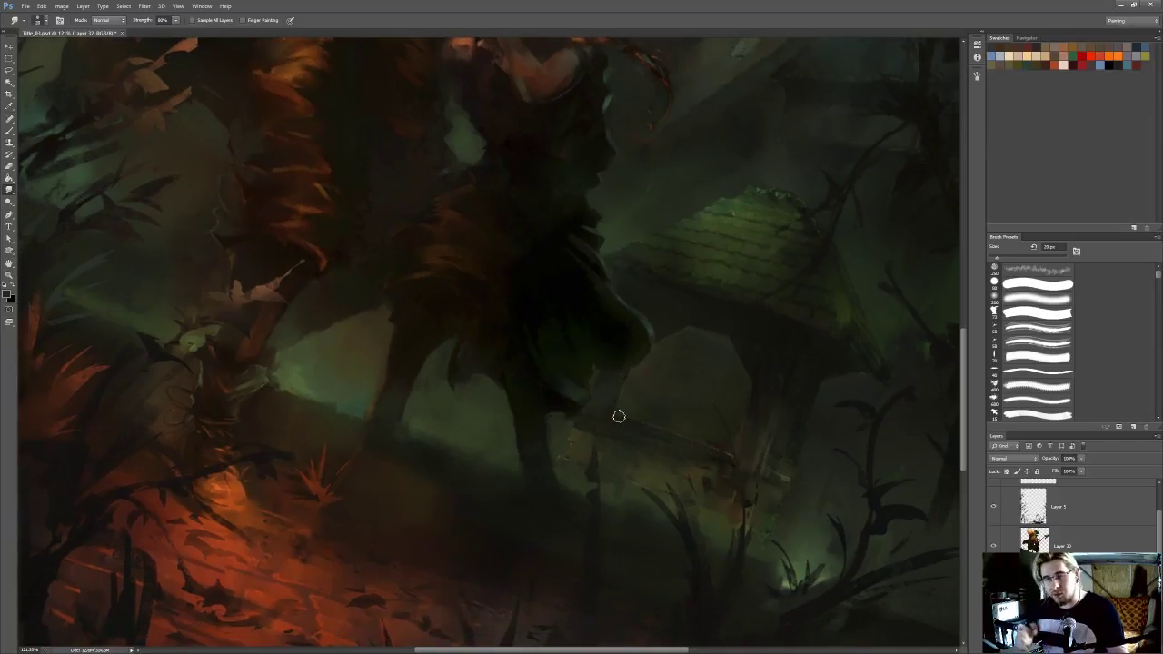
Sample a dark tone from the low plank beside the woman's legs and touch up its edge with the Brush
{"action": "key", "text": "b"}
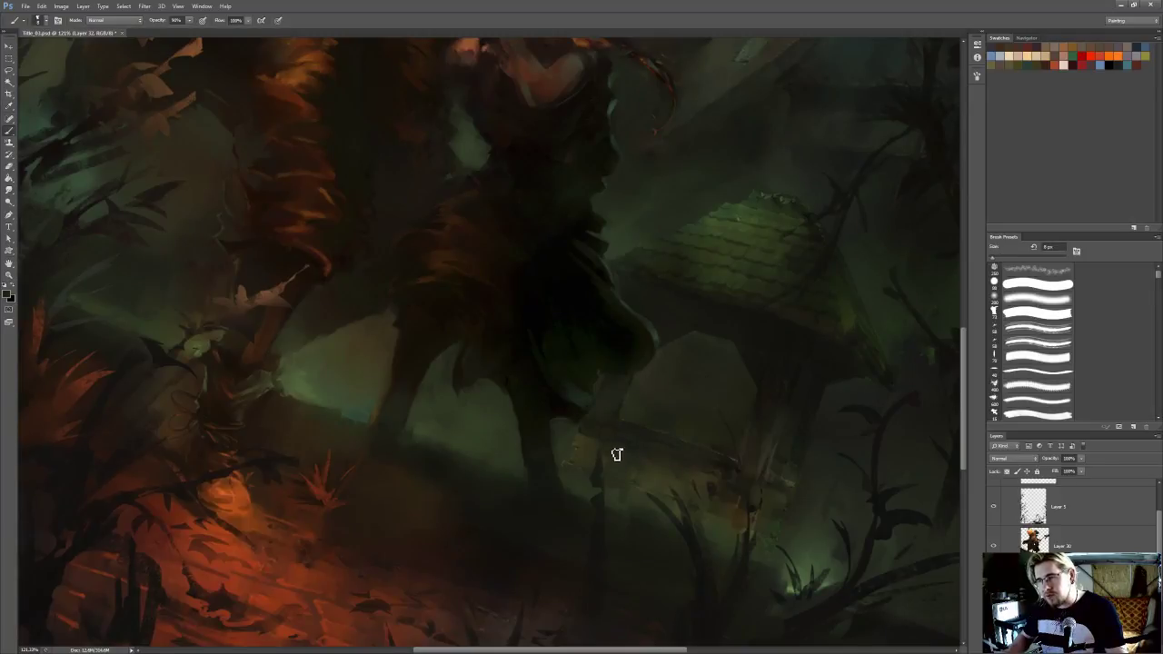
{"action": "key", "text": "bracketright"}
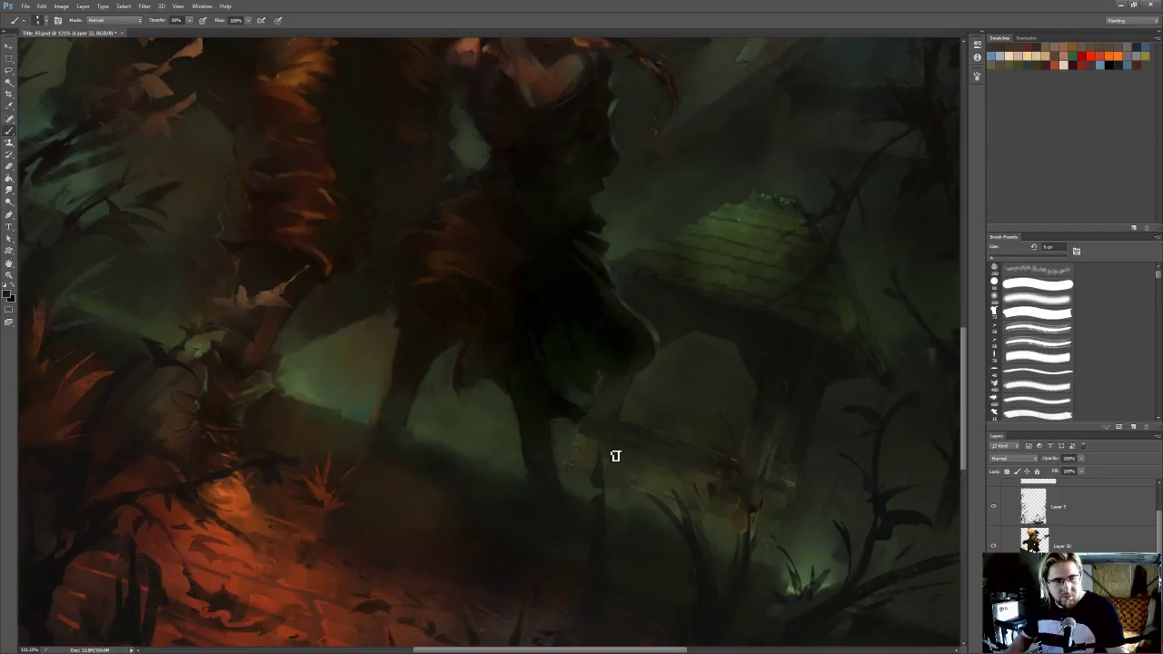
{"action": "key", "text": "r"}
{"action": "key", "text": "i"}
{"action": "left_click", "coordinate": [612, 445]}
{"action": "key", "text": "r"}
{"action": "key", "text": "i"}
{"action": "key", "text": "b"}
{"action": "key", "text": "r"}
{"action": "key", "text": "b"}
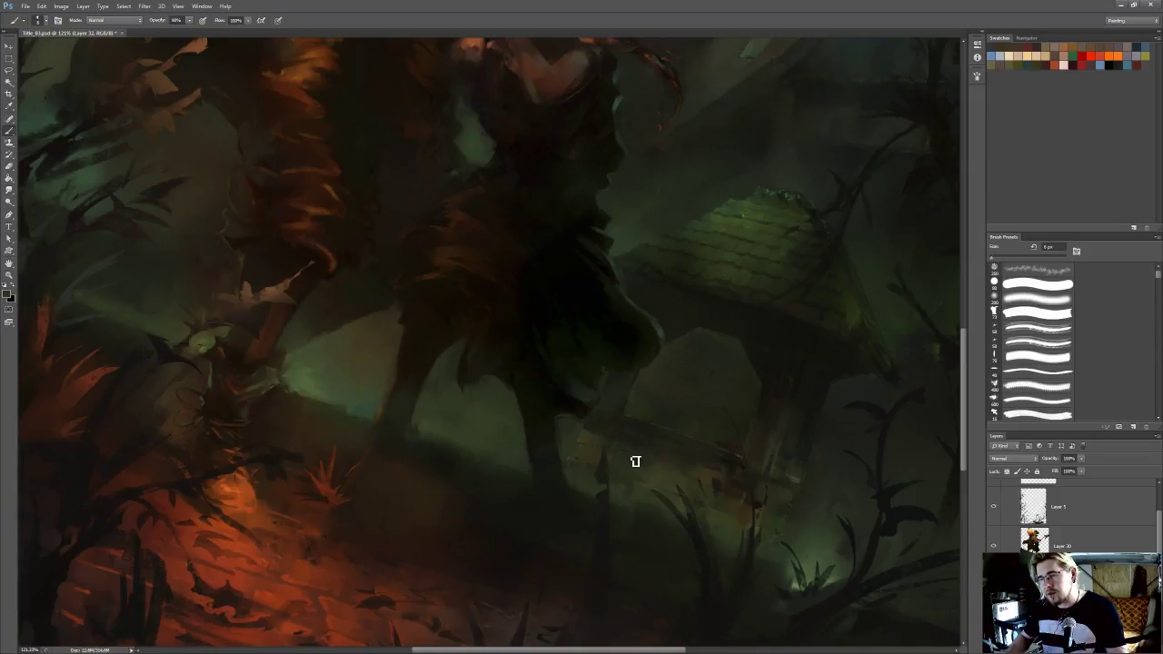
Paint small details along the beam and stonework behind the woman's legs with a finer Brush and resampled colours
{"action": "left_click", "coordinate": [650, 470], "text": "alt"}
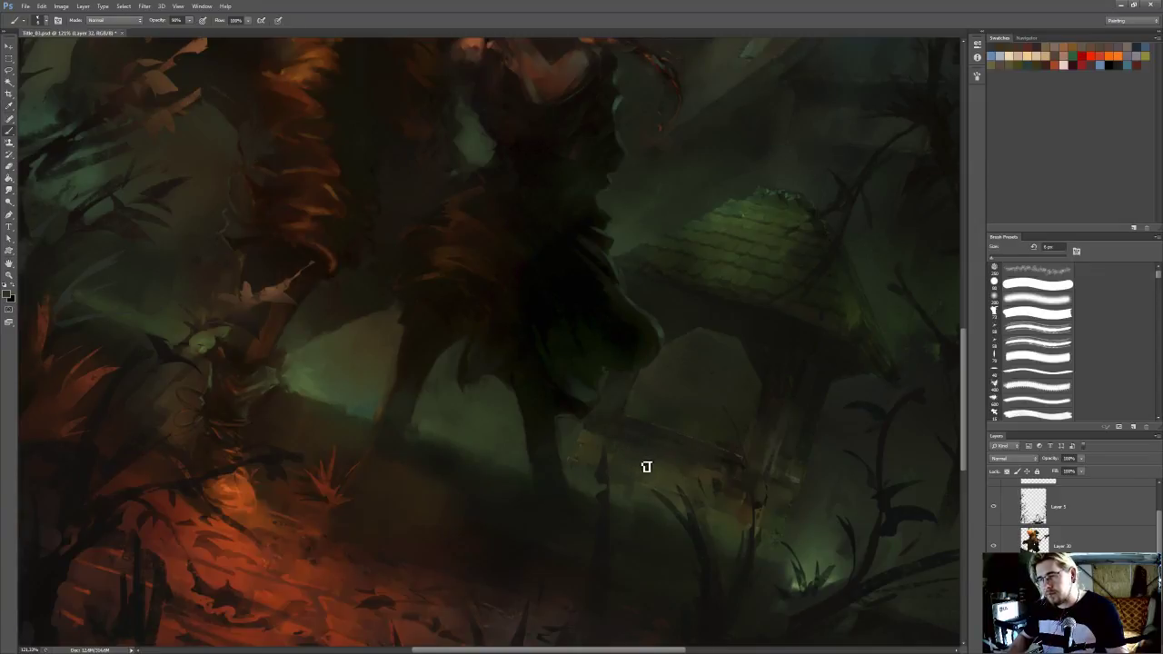
{"action": "left_click", "coordinate": [587, 435]}
{"action": "key", "text": "b"}
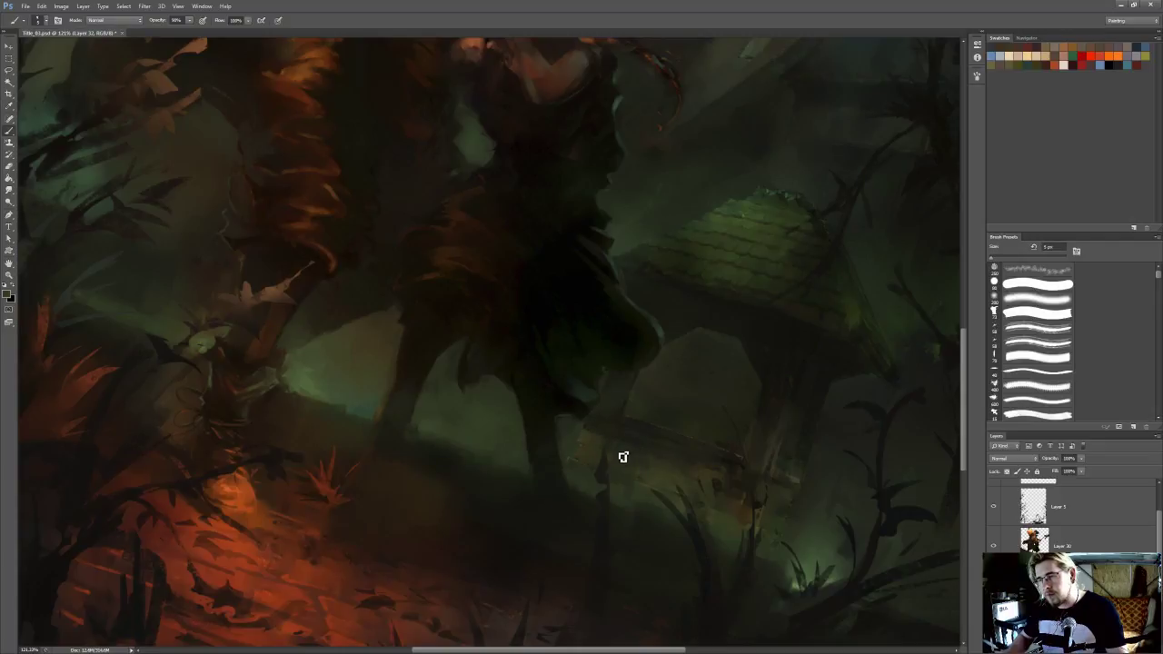
{"action": "key", "text": "r"}
{"action": "key", "text": "b"}
{"action": "left_click", "coordinate": [636, 442], "text": "alt"}
{"action": "key", "text": "["}
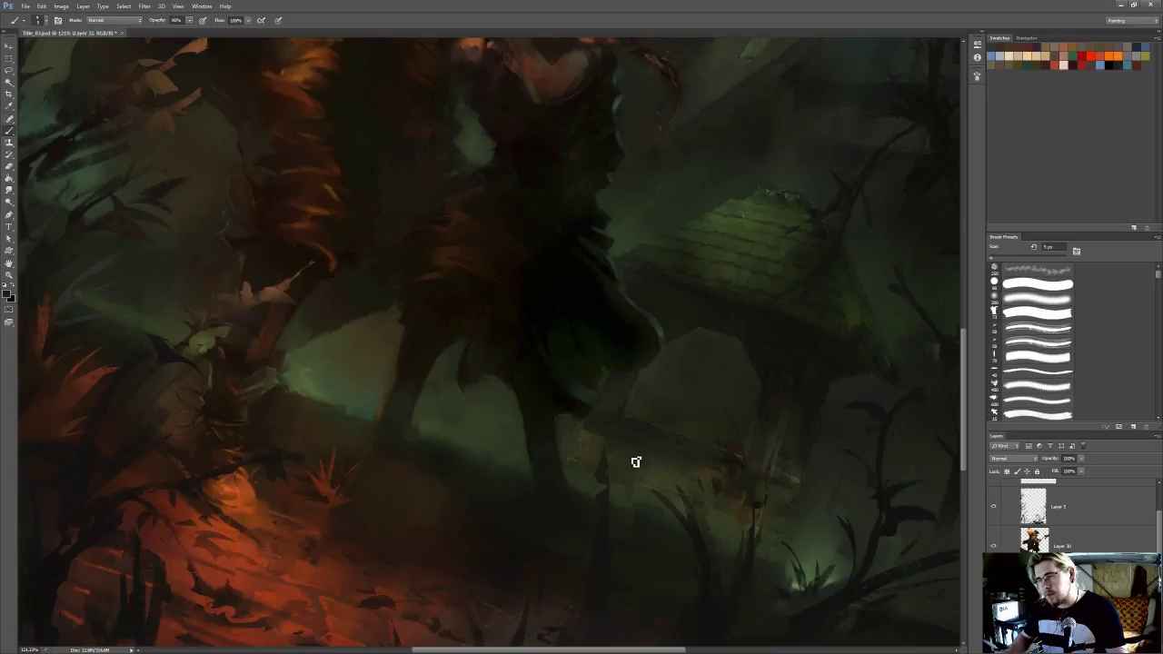
{"action": "left_click", "coordinate": [638, 438], "text": "alt"}
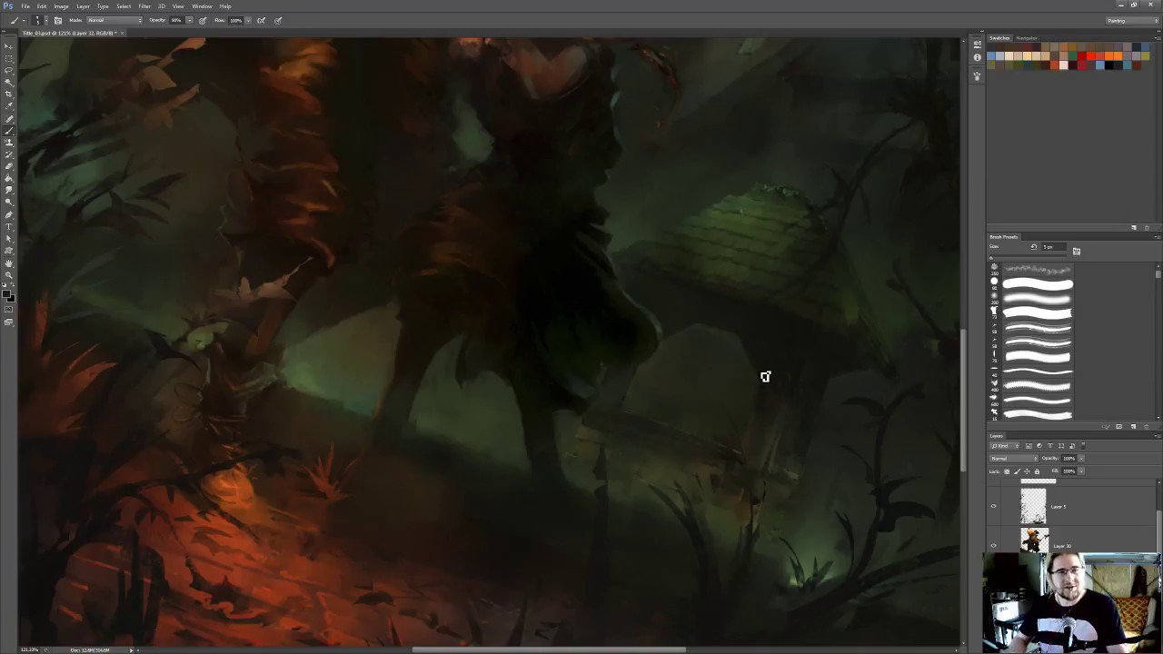
Enlarge the Eraser to 8 px, clean up the structure's base, and smudge the foot of its post
{"action": "left_click_drag", "start_coordinate": [473, 355], "coordinate": [468, 349]}
{"action": "key", "text": "e"}
{"action": "key", "text": "bracketright"}
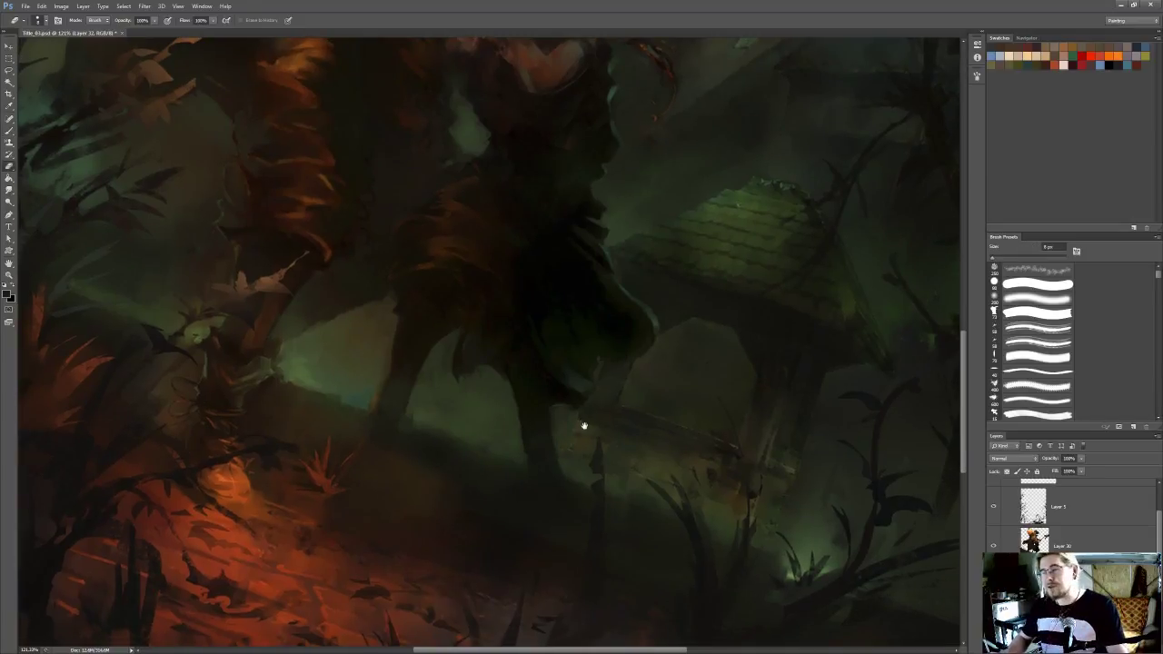
{"action": "left_click_drag", "start_coordinate": [584, 425], "coordinate": [541, 383]}
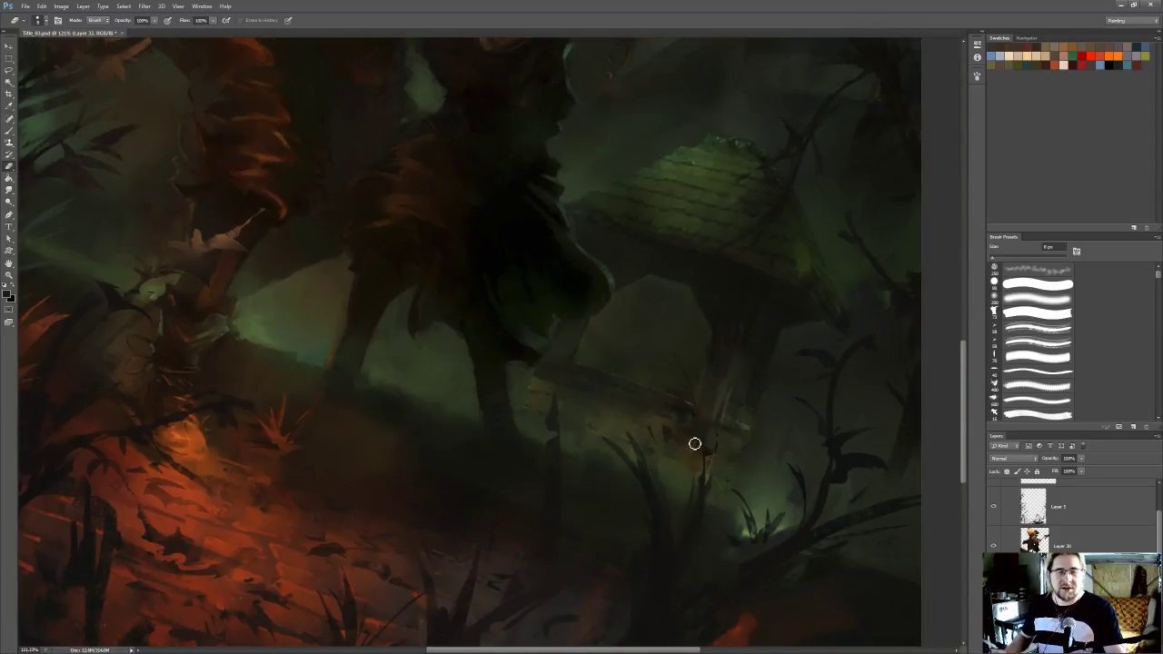
{"action": "key", "text": "l"}
{"action": "key", "text": "r"}
{"action": "mouse_move", "coordinate": [731, 446]}
{"action": "left_mouse_down"}
{"action": "mouse_move", "coordinate": [734, 437]}
{"action": "mouse_move", "coordinate": [718, 463]}
{"action": "left_mouse_up"}
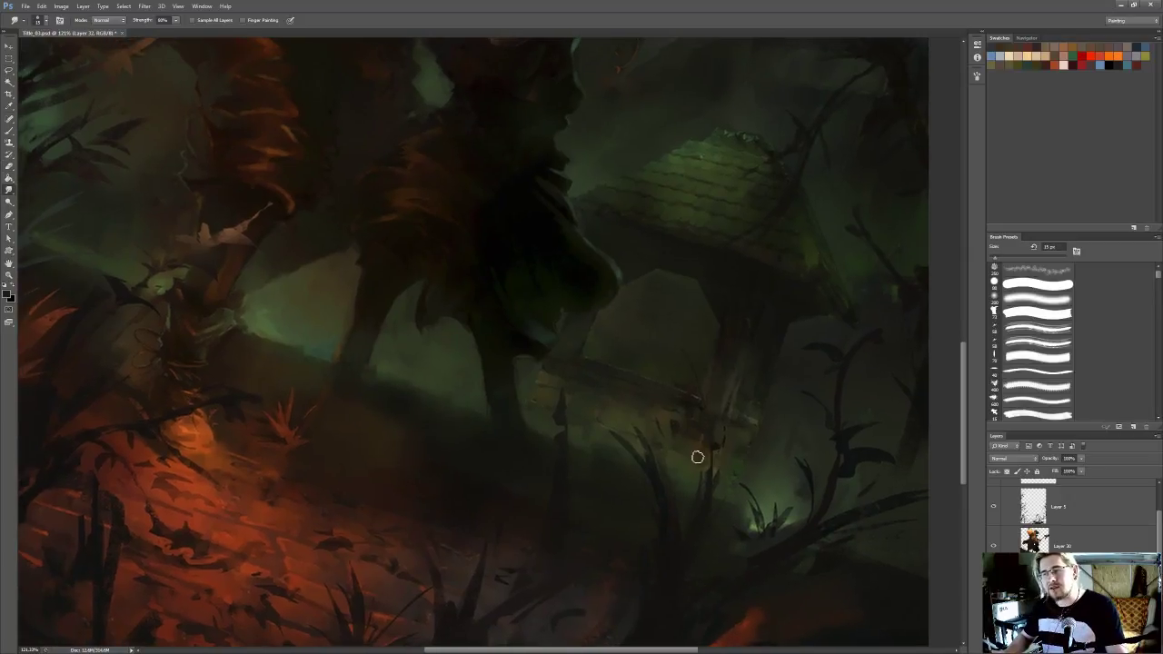
Paint muted tones over the planks and the foot of the post using colours sampled from the structure
{"action": "key", "text": "b"}
{"action": "left_click", "coordinate": [701, 443], "text": "alt"}
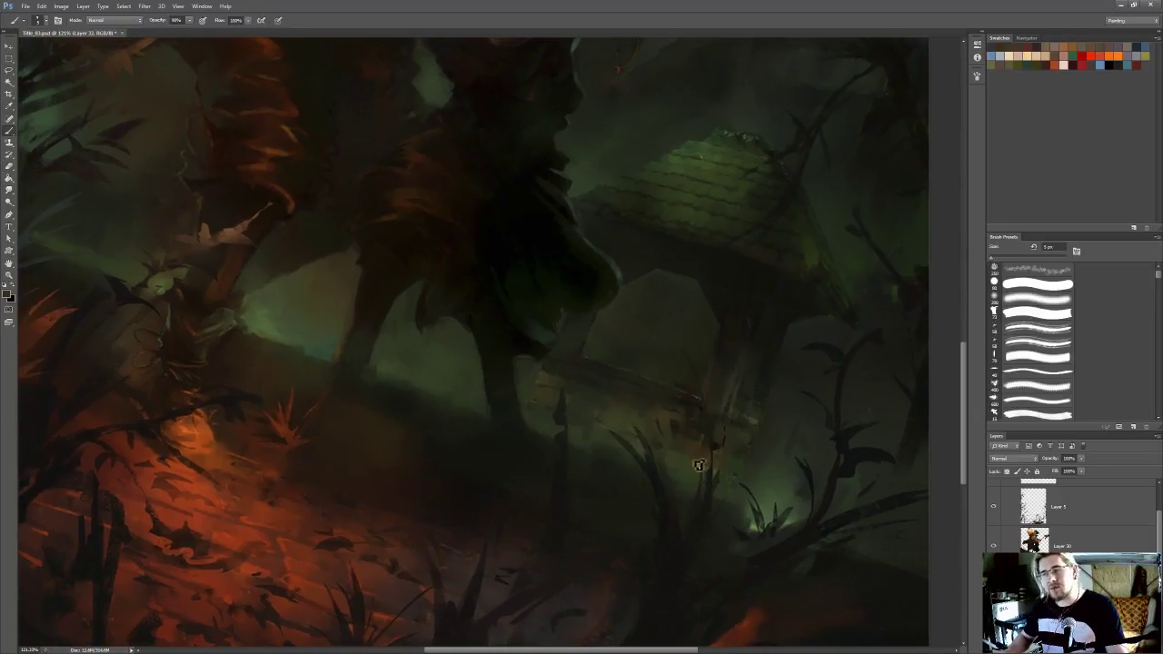
{"action": "left_click", "coordinate": [543, 378], "text": "alt"}
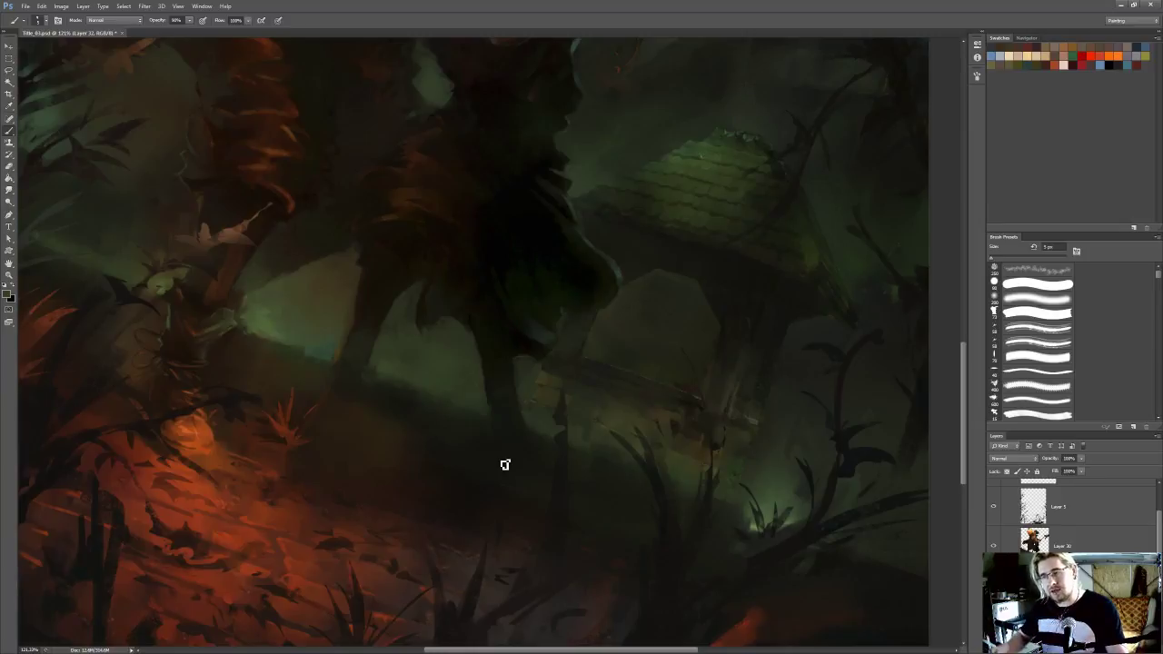
{"action": "left_click", "coordinate": [712, 469], "text": "alt"}
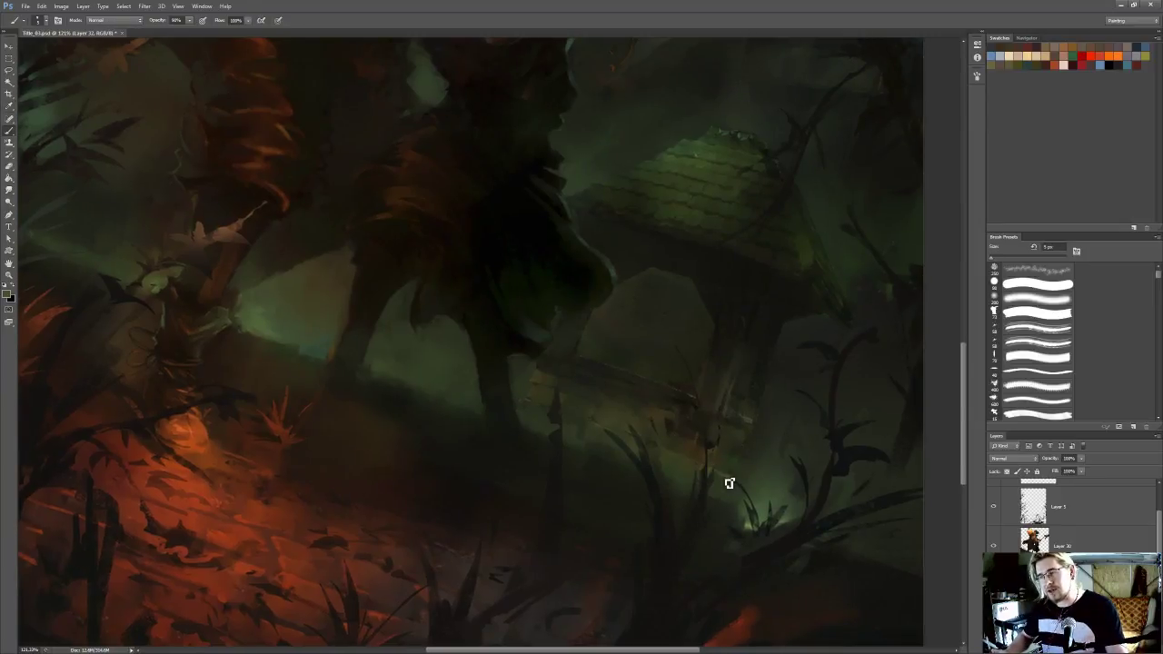
{"action": "left_click", "coordinate": [714, 455], "text": "alt"}
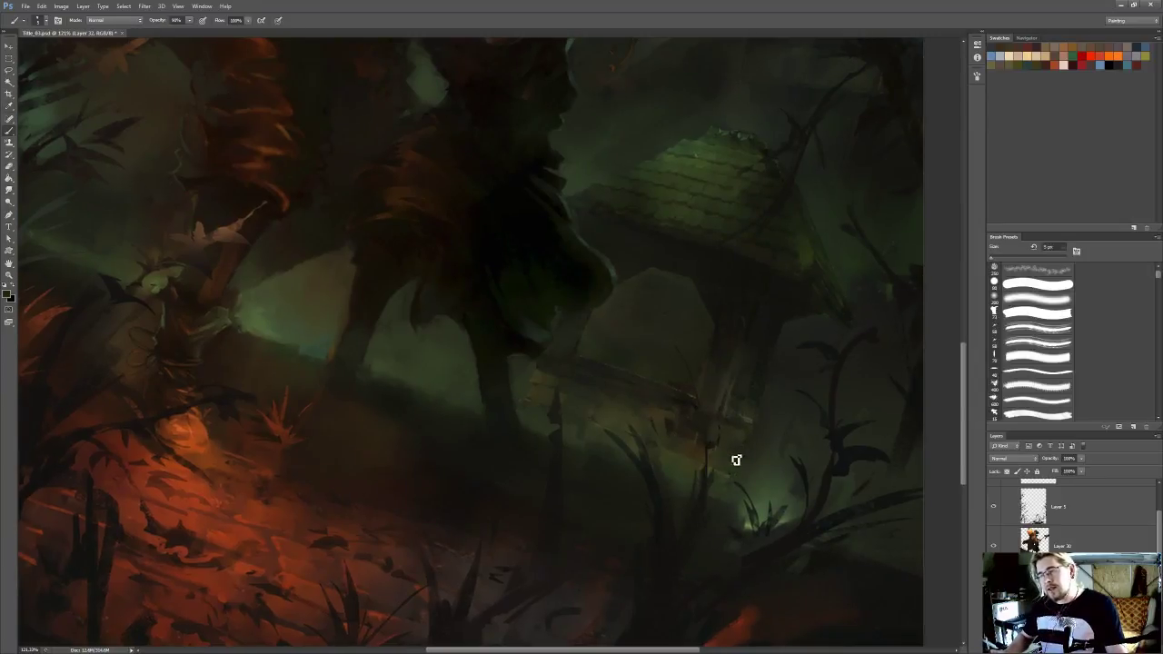
{"action": "left_click_drag", "start_coordinate": [645, 408], "coordinate": [657, 432]}
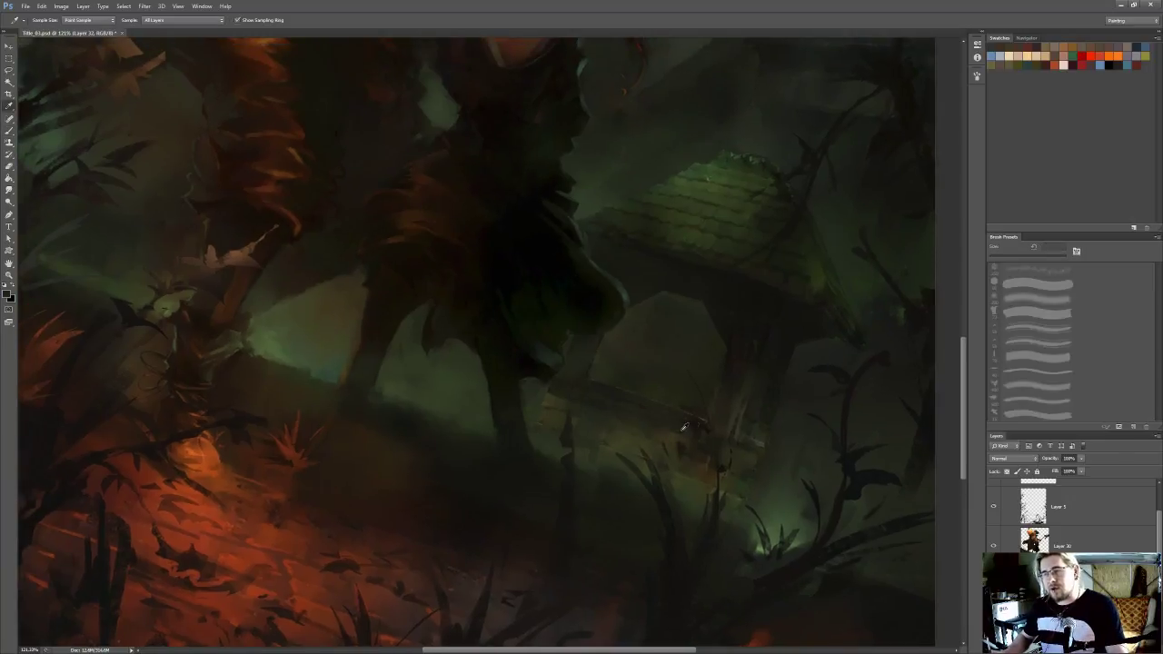
{"action": "left_click", "coordinate": [689, 426], "text": "alt"}
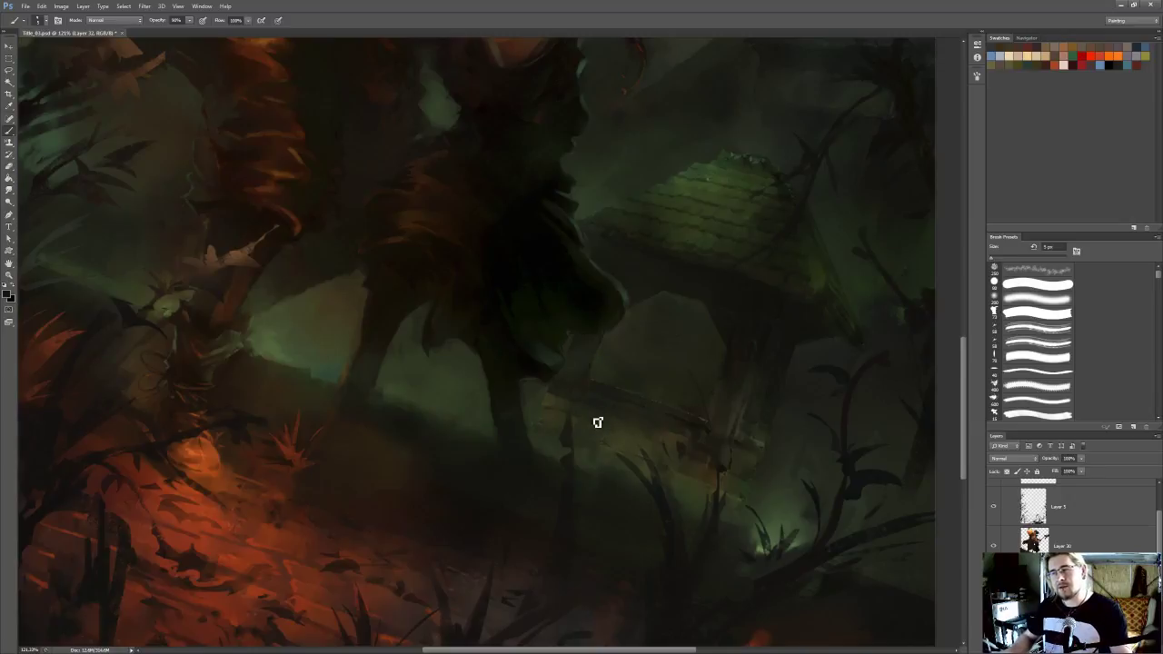
Refine the lower edge of the structure's base above the glowing grass with the Eraser and Smudge tools
{"action": "left_click_drag", "start_coordinate": [543, 424], "coordinate": [550, 428]}
{"action": "left_click", "coordinate": [543, 425], "text": "alt"}
{"action": "key", "text": "e"}
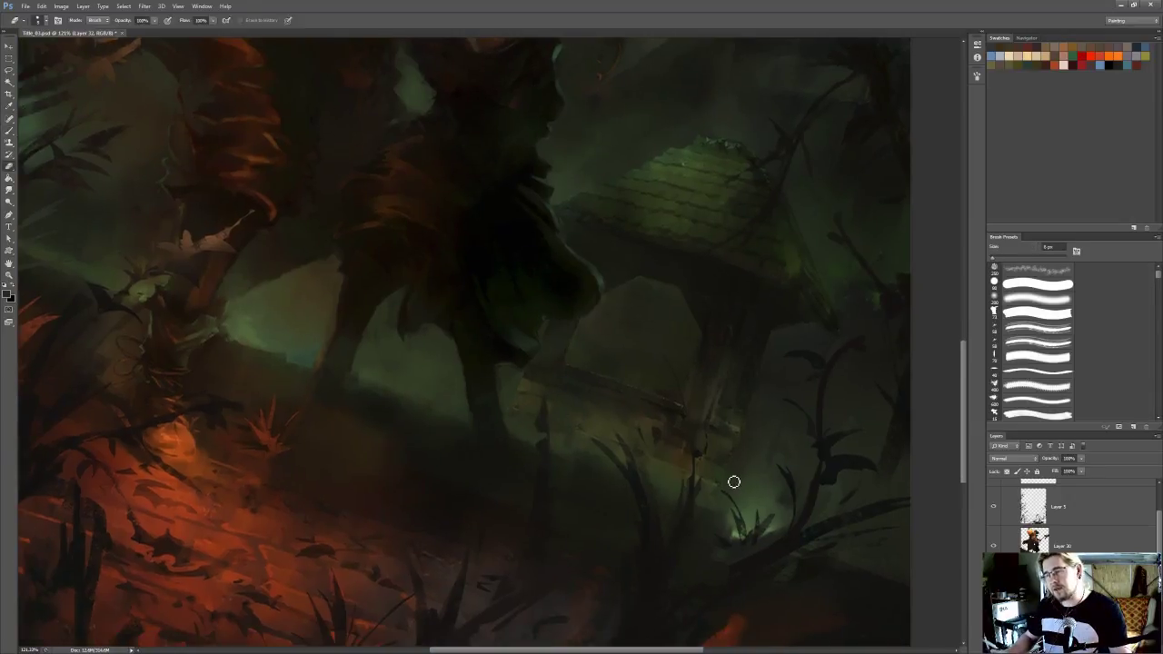
{"action": "left_click_drag", "start_coordinate": [727, 480], "coordinate": [725, 458]}
{"action": "key", "text": "l"}
{"action": "key", "text": "i"}
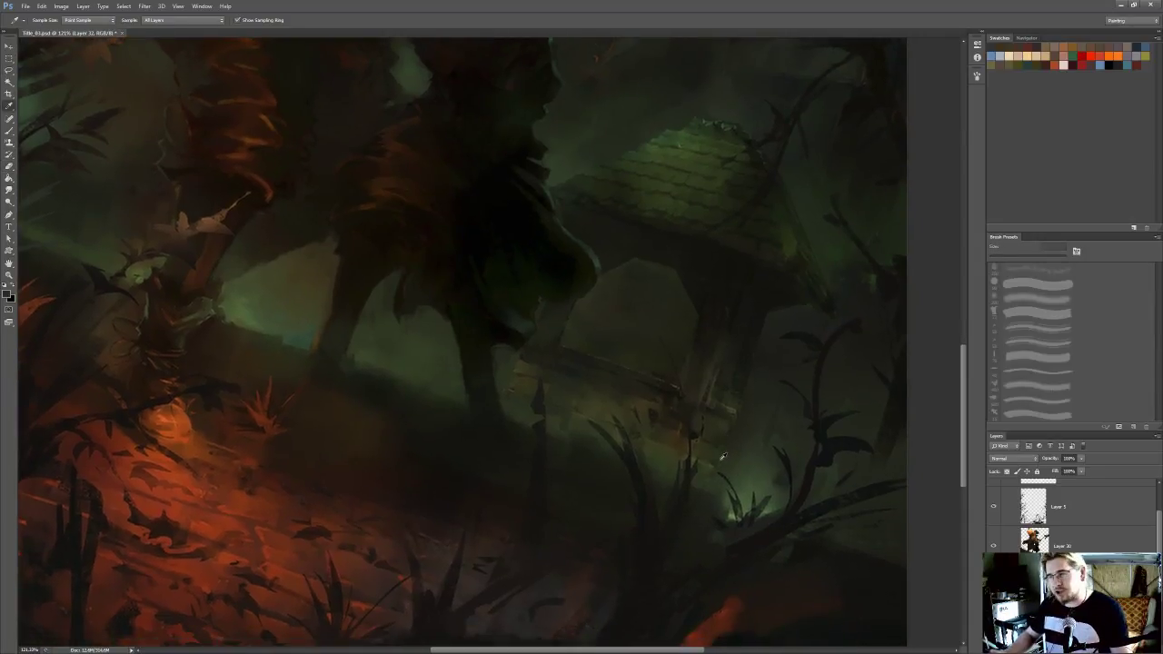
{"action": "key", "text": "o"}
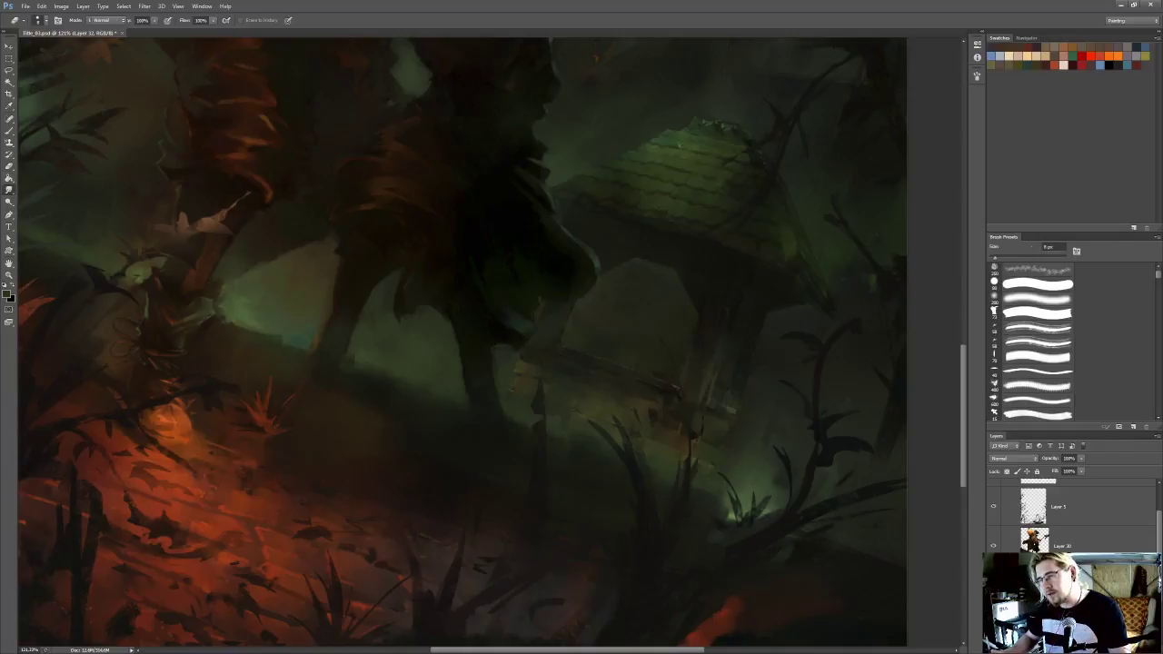
{"action": "key", "text": "r"}
{"action": "left_click_drag", "start_coordinate": [704, 431], "coordinate": [707, 450]}
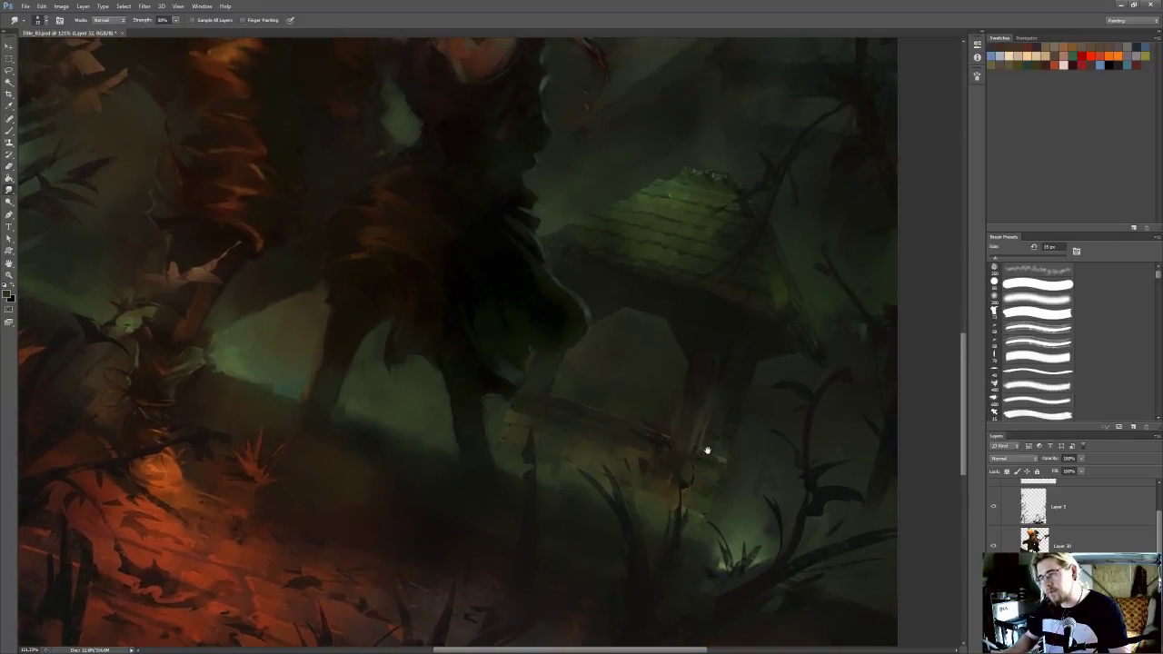
Outline a narrow sliver along the structure's front post with the Polygonal Lasso
{"action": "key", "text": "l"}
{"action": "left_click", "coordinate": [730, 332]}
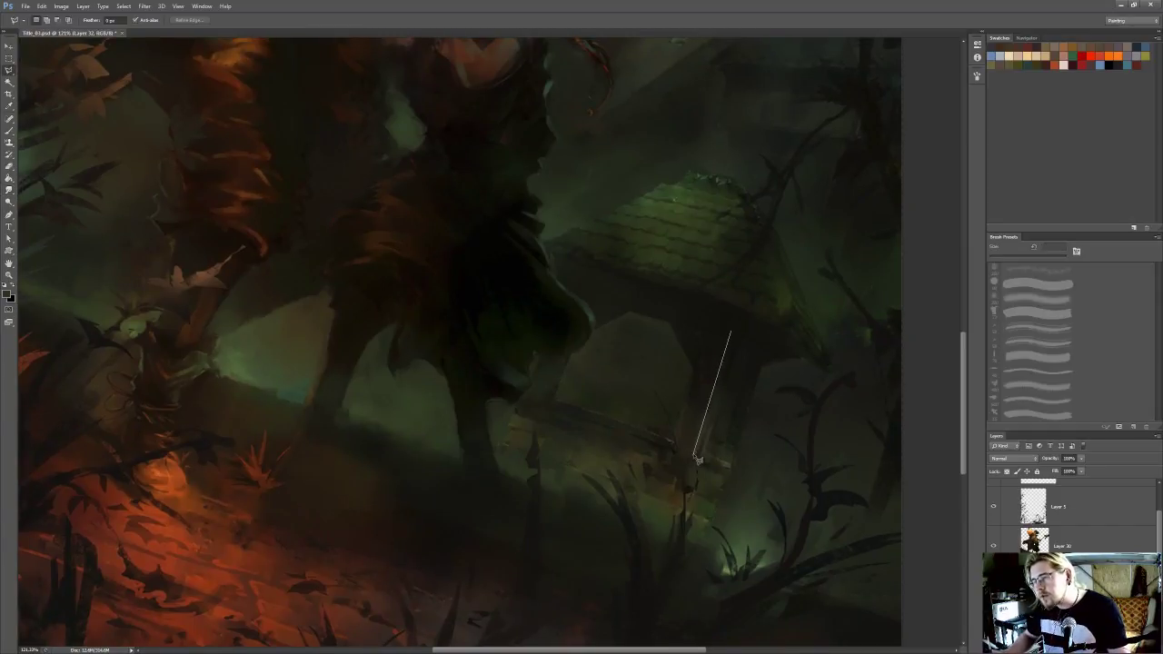
{"action": "left_click", "coordinate": [684, 487]}
{"action": "left_click", "coordinate": [696, 482]}
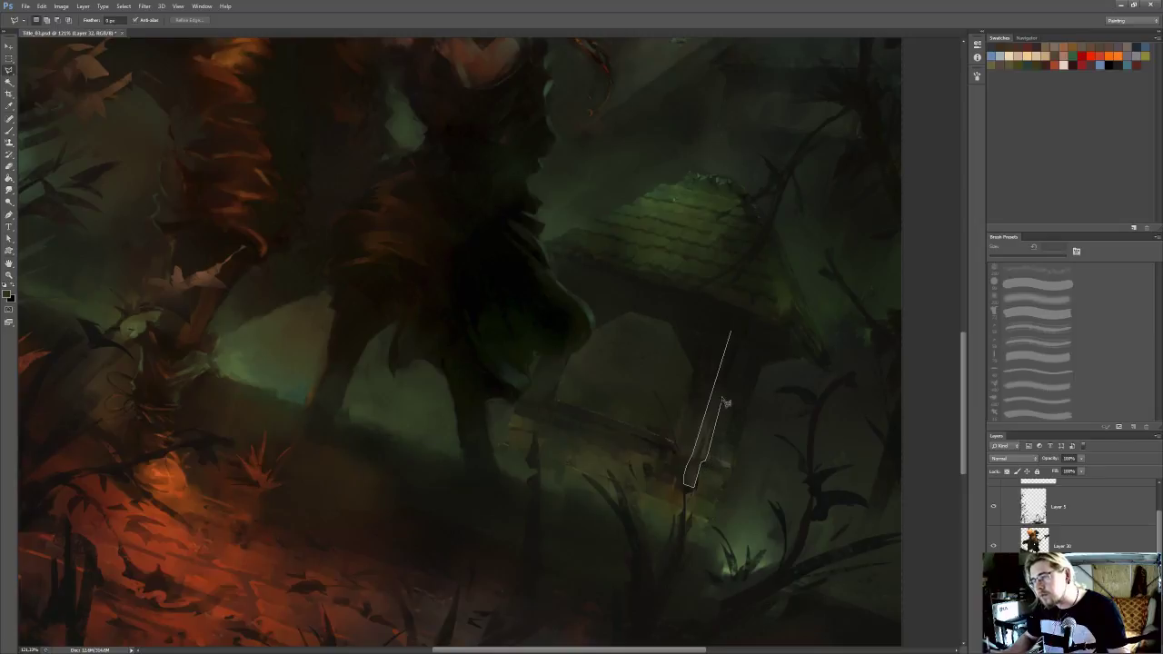
{"action": "left_click", "coordinate": [735, 334]}
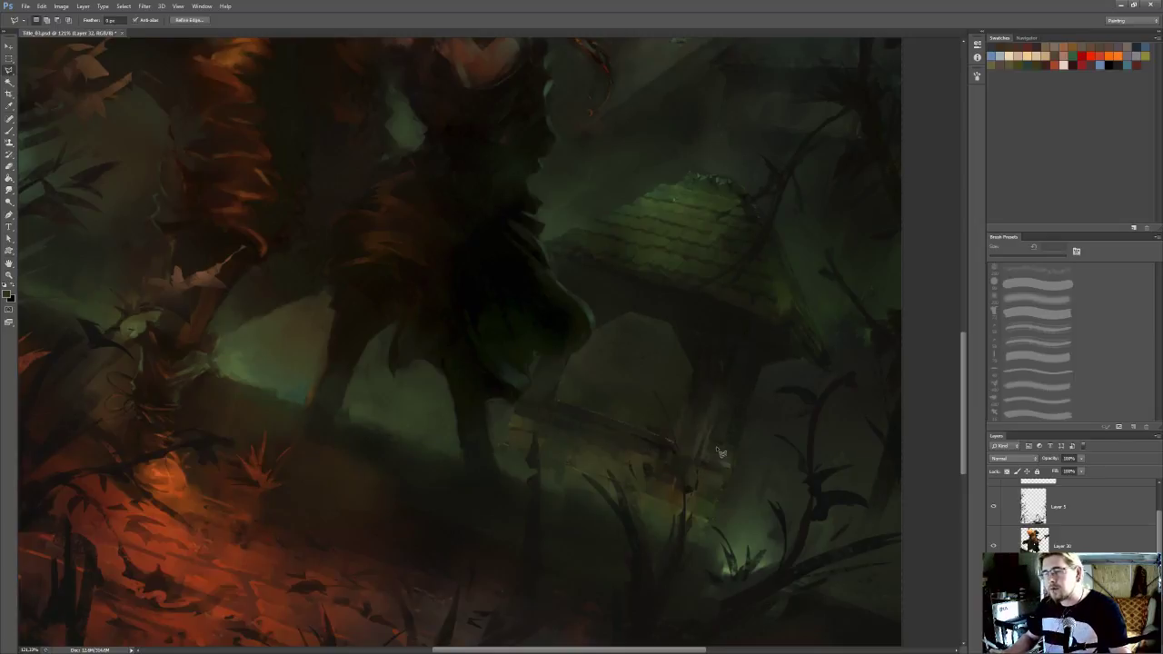
{"action": "left_click_drag", "start_coordinate": [709, 447], "coordinate": [729, 396]}
Sample the green mist near the glowing grass and glaze haze around the structure's base with the soft 200 px brush
{"action": "key", "text": "i"}
{"action": "left_click", "coordinate": [760, 505]}
{"action": "key", "text": "b"}
{"action": "left_click", "coordinate": [1034, 297]}
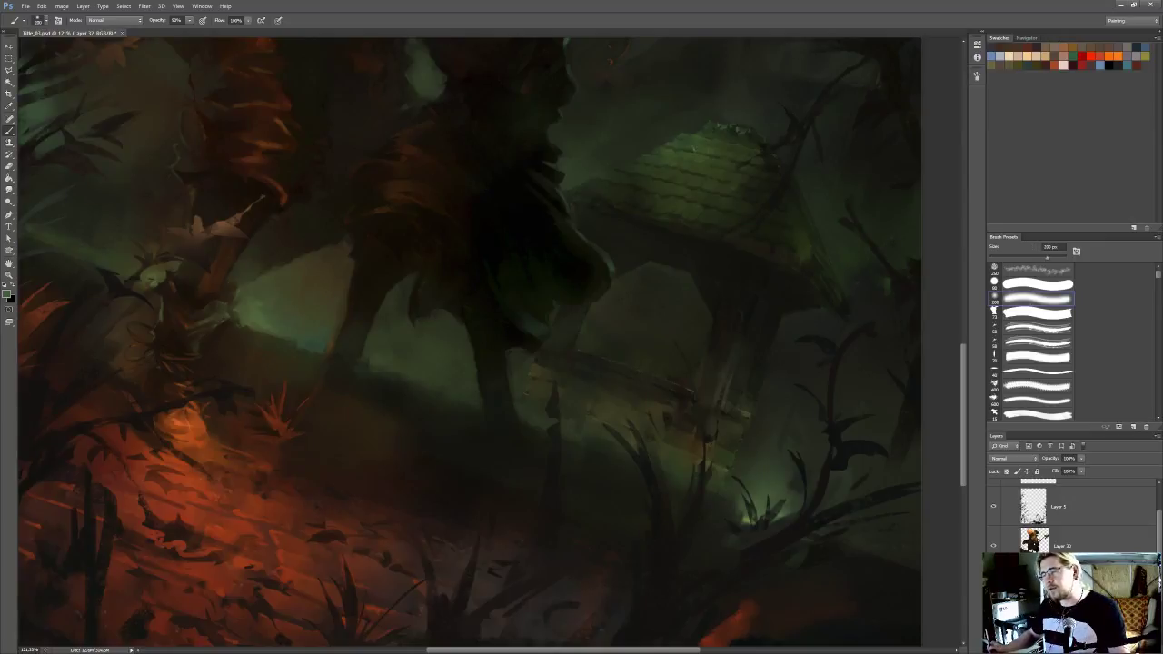
{"action": "left_click_drag", "start_coordinate": [589, 414], "coordinate": [562, 429]}
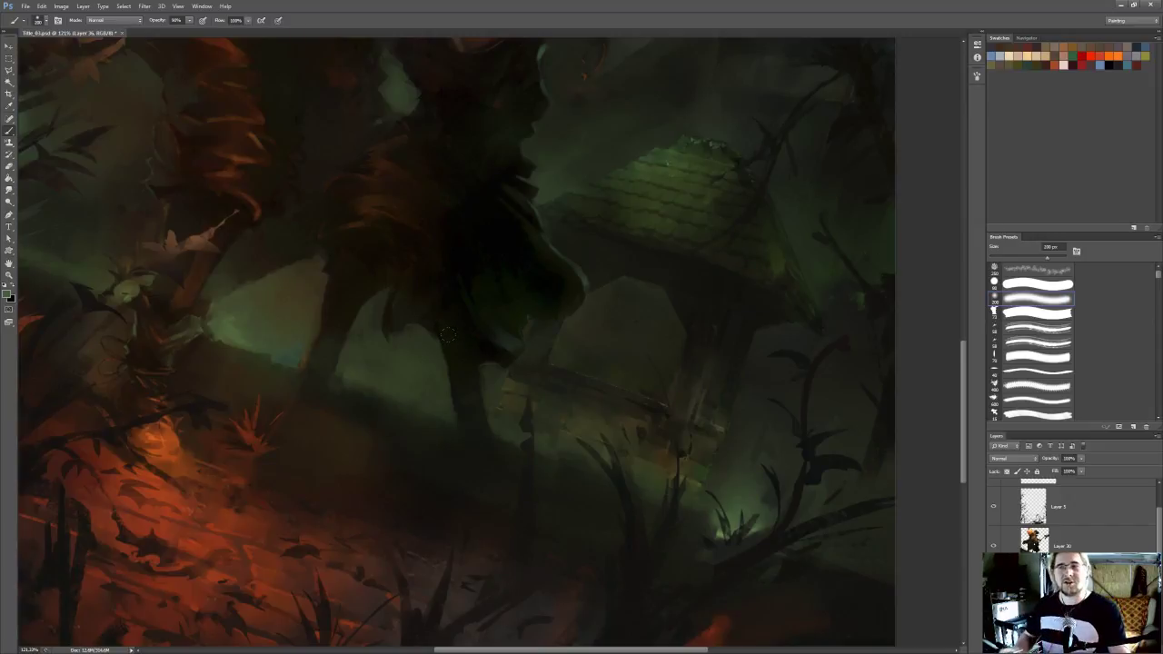
{"action": "left_click_drag", "start_coordinate": [629, 410], "coordinate": [587, 434]}
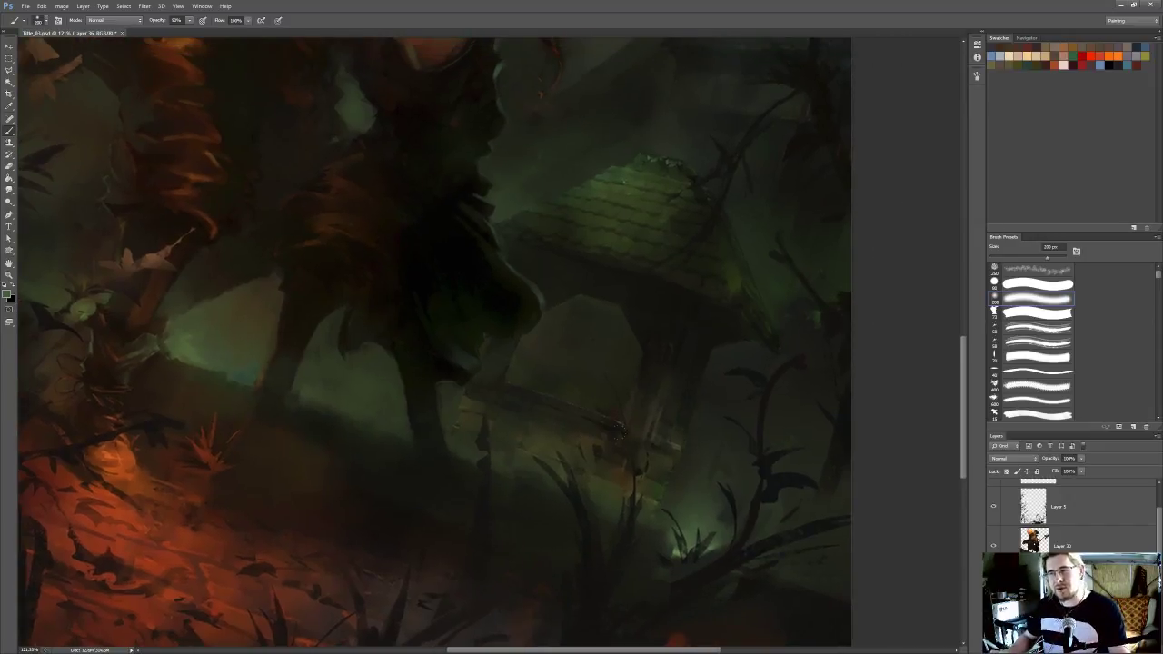
{"action": "left_click_drag", "start_coordinate": [643, 468], "coordinate": [624, 477]}
{"action": "left_click", "coordinate": [672, 547], "text": "alt"}
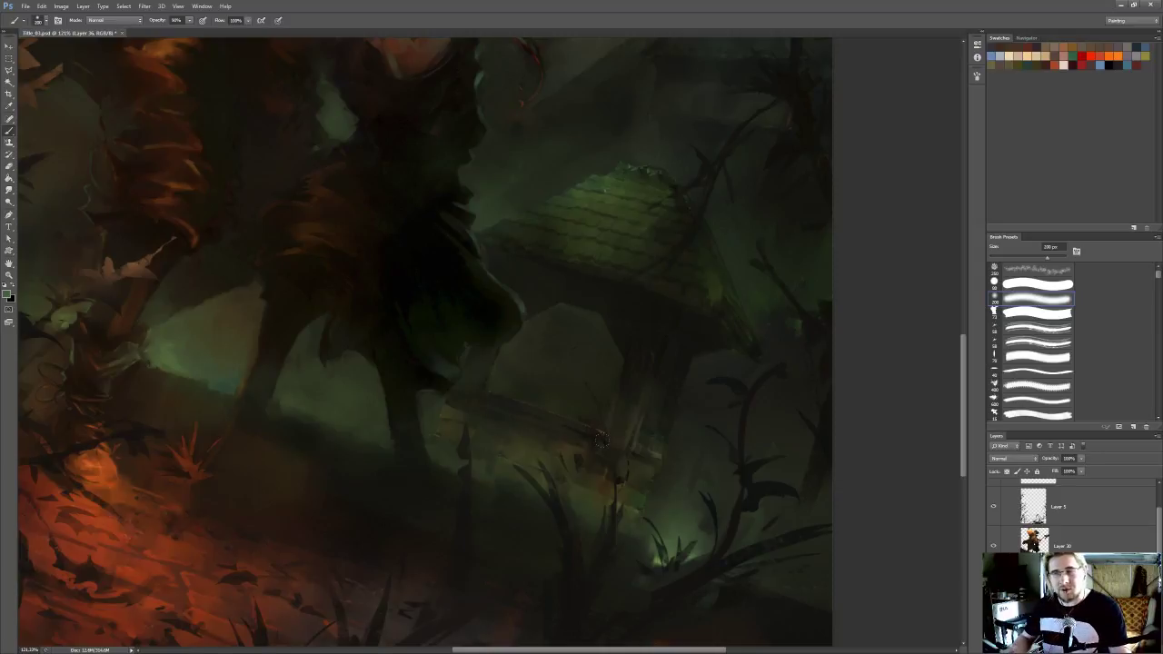
Reduce the soft brush to 175 px, dab haze over the foot of the post, and undo the last stroke
{"action": "left_click_drag", "start_coordinate": [482, 382], "coordinate": [475, 382]}
{"action": "key", "text": "["}
{"action": "left_click_drag", "start_coordinate": [617, 464], "coordinate": [616, 476]}
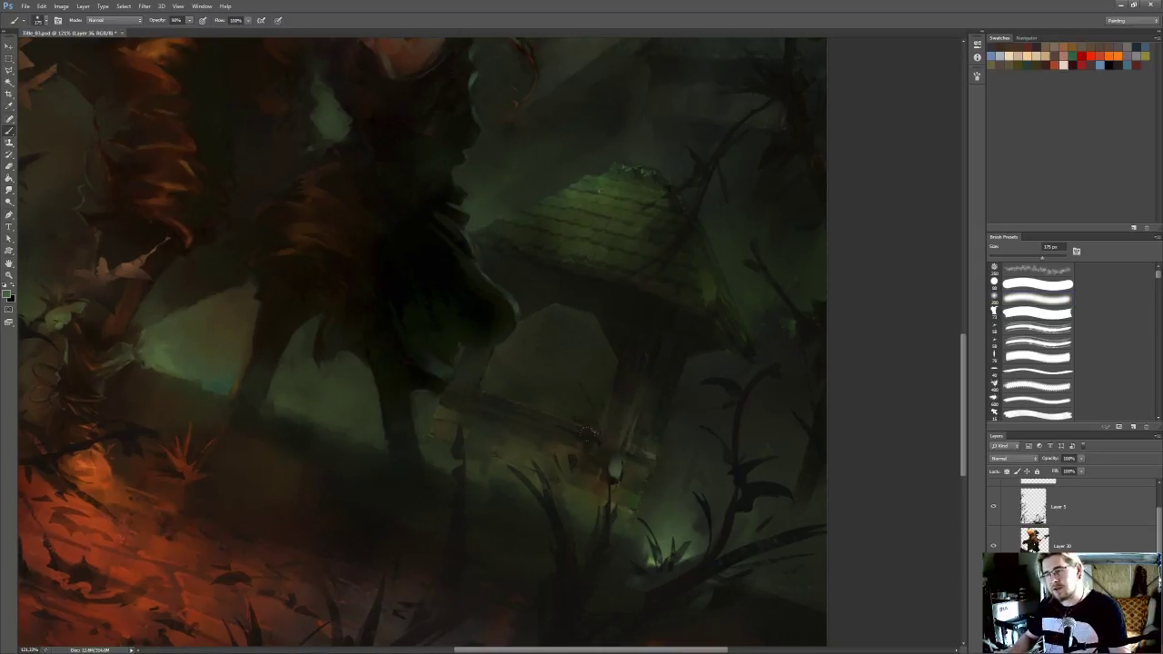
{"action": "key", "text": "ctrl+z"}
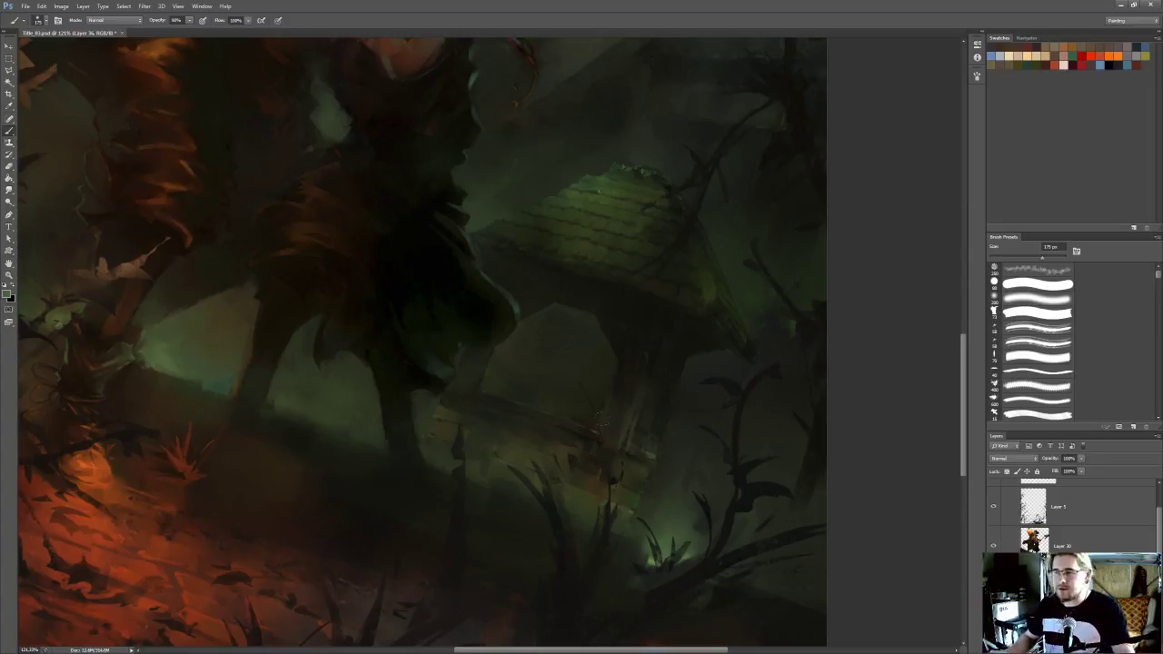
Switch to the rough-edged brush at 20% opacity, enlarge it, and work over the planks and mist around the post's foot
{"action": "left_click", "coordinate": [1038, 313]}
{"action": "key", "text": "bracketright"}
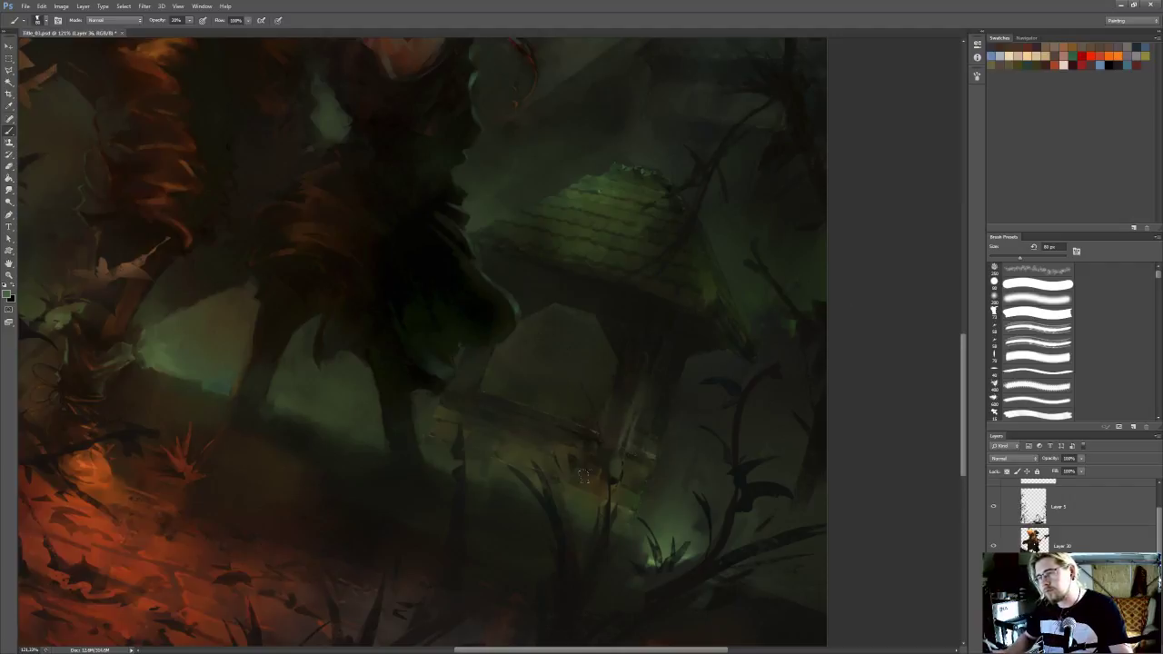
{"action": "left_click_drag", "start_coordinate": [660, 443], "coordinate": [680, 412]}
{"action": "key", "text": "l"}
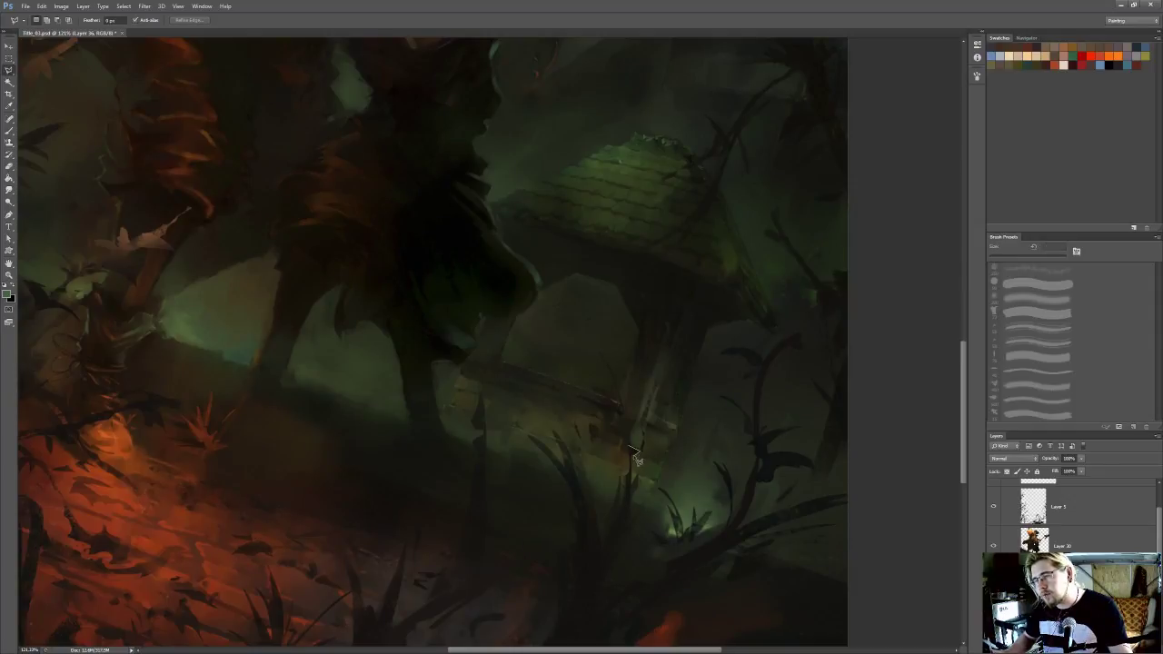
{"action": "key", "text": "b"}
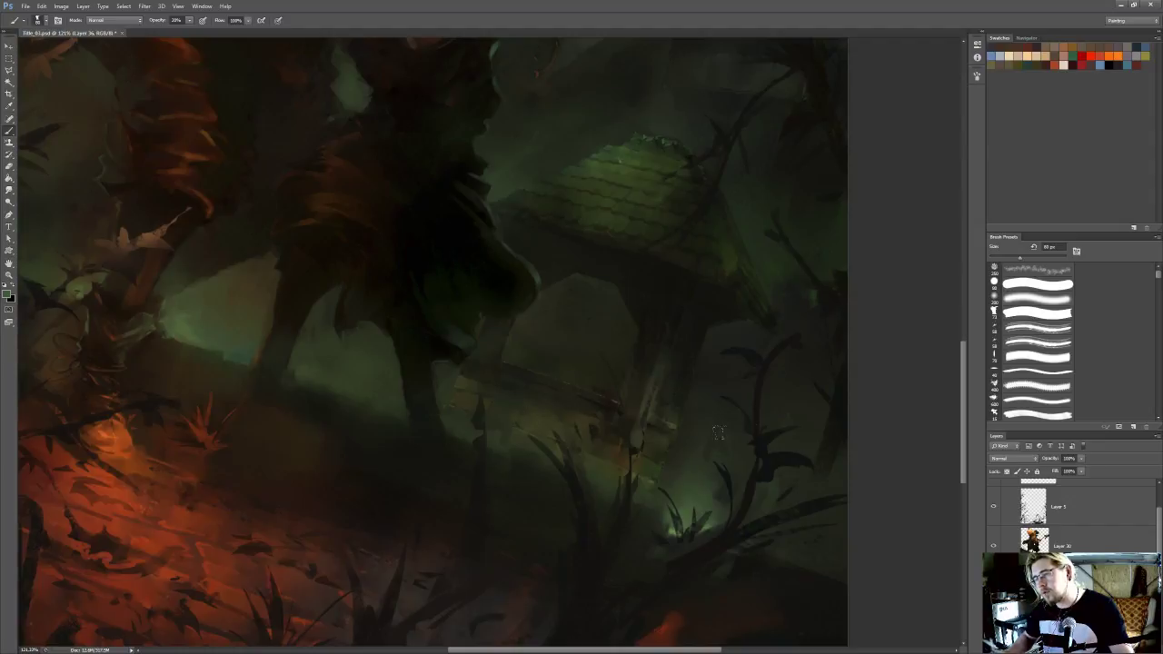
{"action": "key", "text": "l"}
On the foreground plant layer, clean up the twig before the post with an 8 px Eraser and sampled dark colour
{"action": "left_click", "coordinate": [1063, 507]}
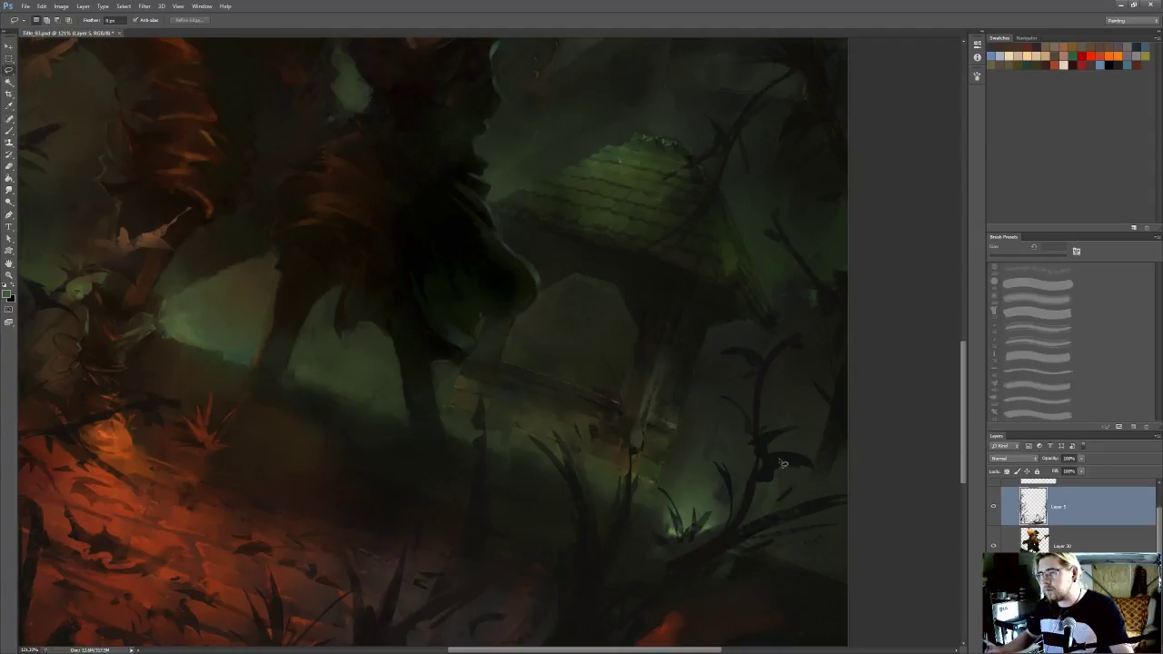
{"action": "key", "text": "b"}
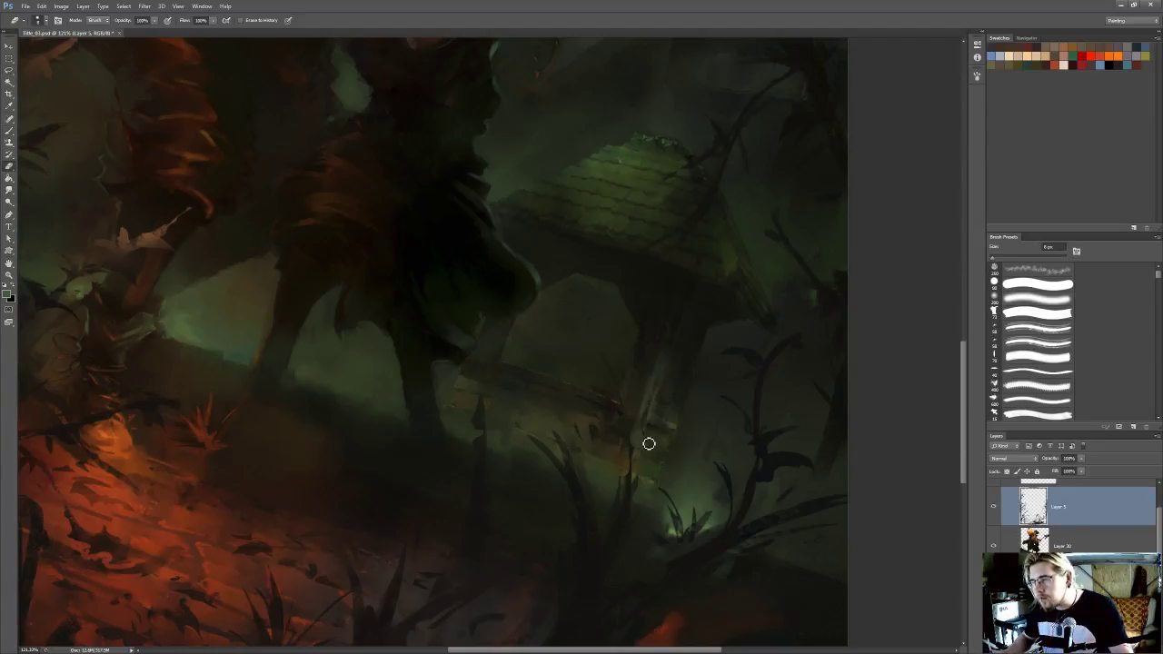
{"action": "left_click_drag", "start_coordinate": [626, 390], "coordinate": [635, 375]}
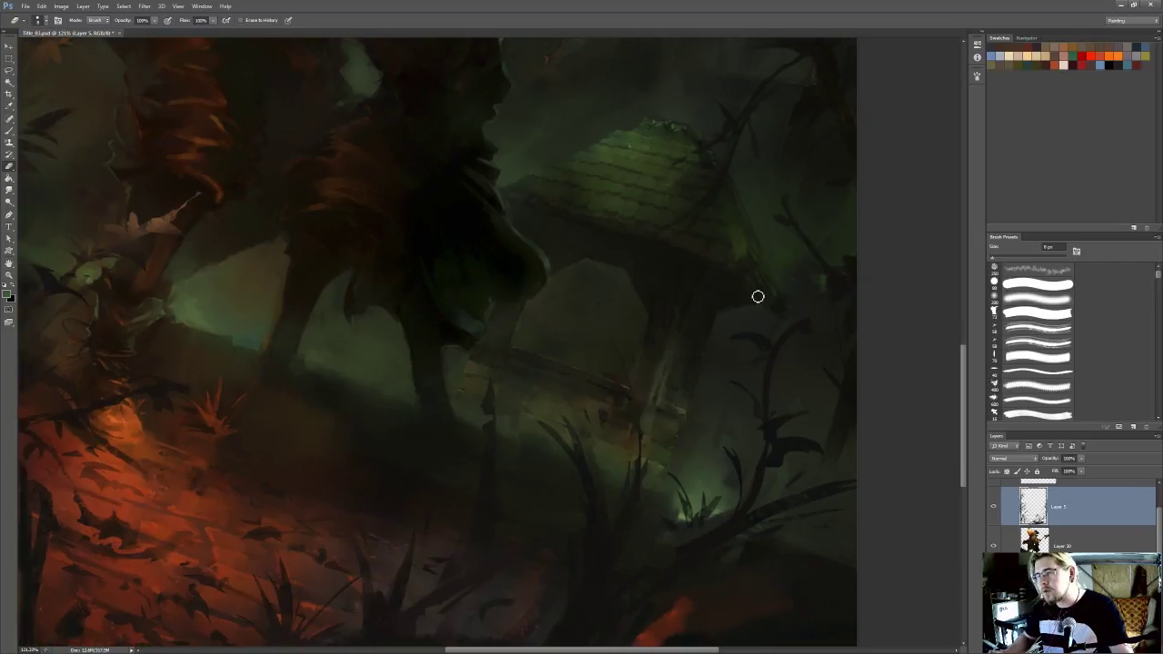
{"action": "key", "text": "i"}
{"action": "key", "text": "b"}
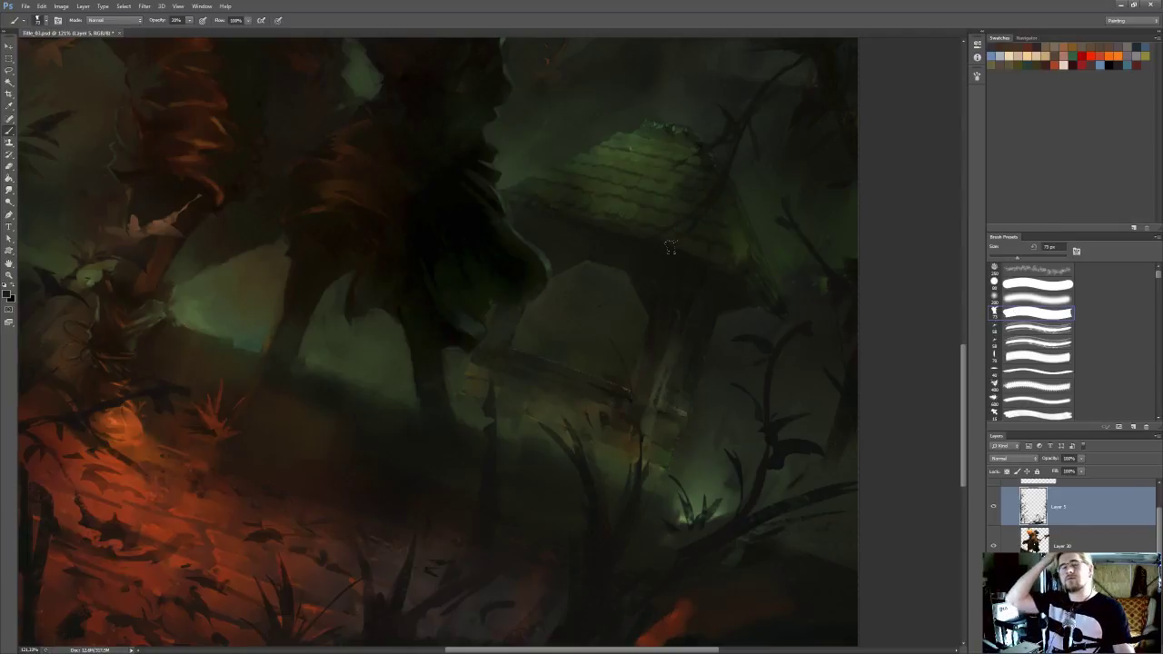
{"action": "key", "text": "0"}
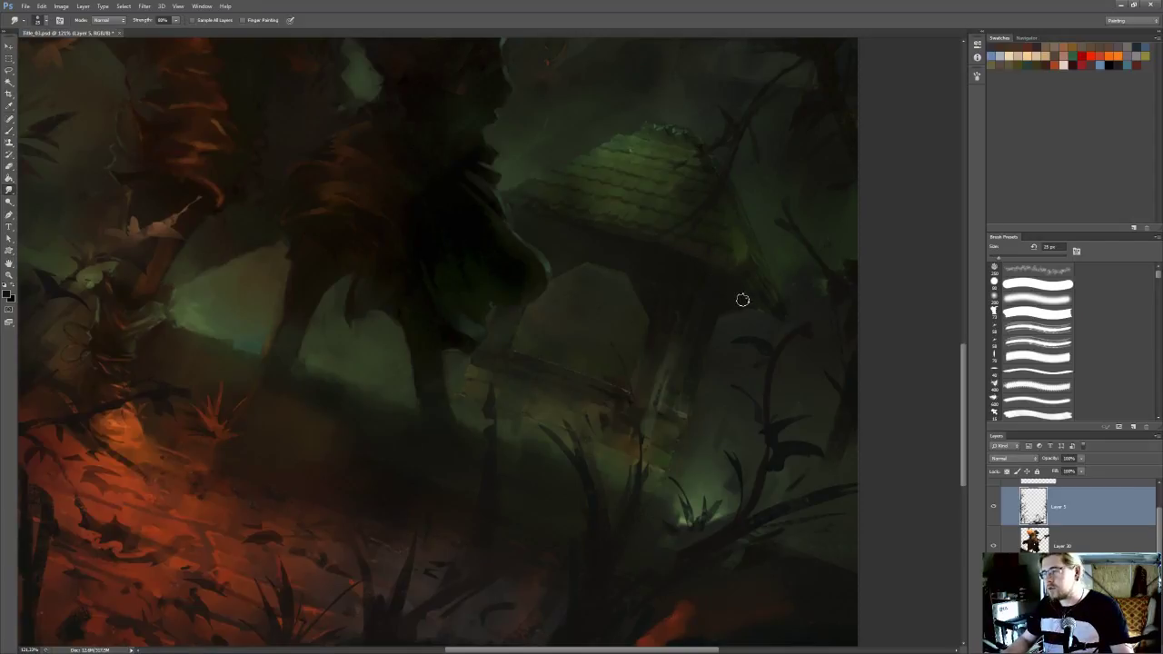
Return to the structure's layer and set up the rough-edged brush at 90% opacity for the dark area under the roof
{"action": "key", "text": "l"}
{"action": "left_click", "coordinate": [1060, 586]}
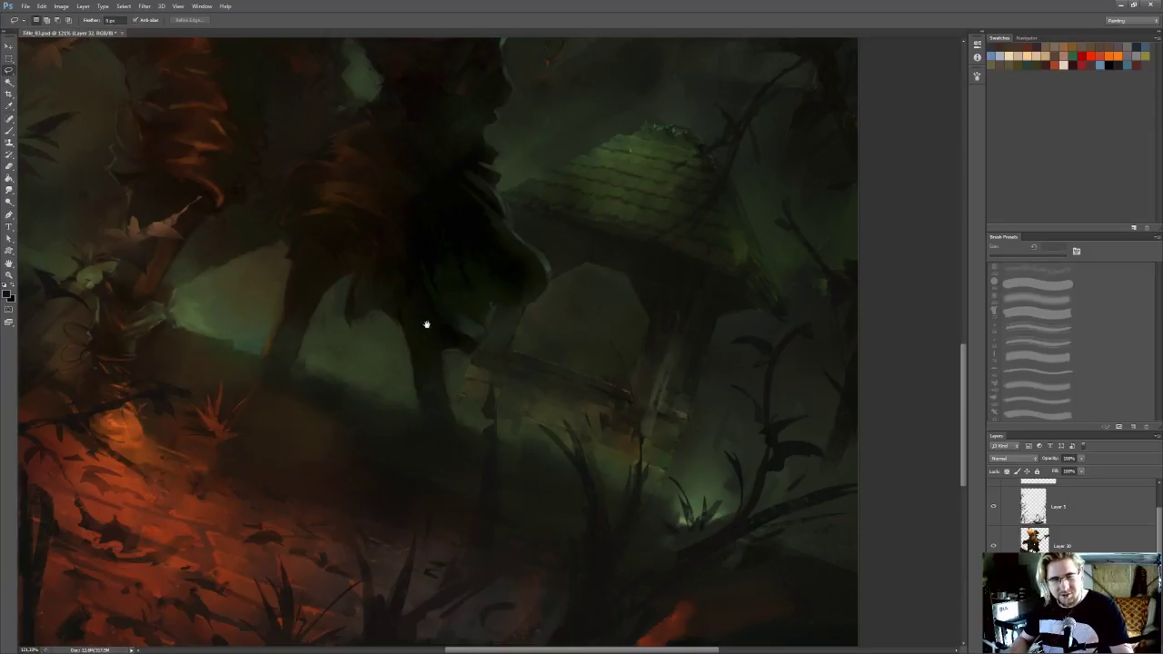
{"action": "left_click_drag", "start_coordinate": [572, 238], "coordinate": [561, 258]}
{"action": "key", "text": "b"}
{"action": "key", "text": "alt"}
{"action": "key", "text": "b"}
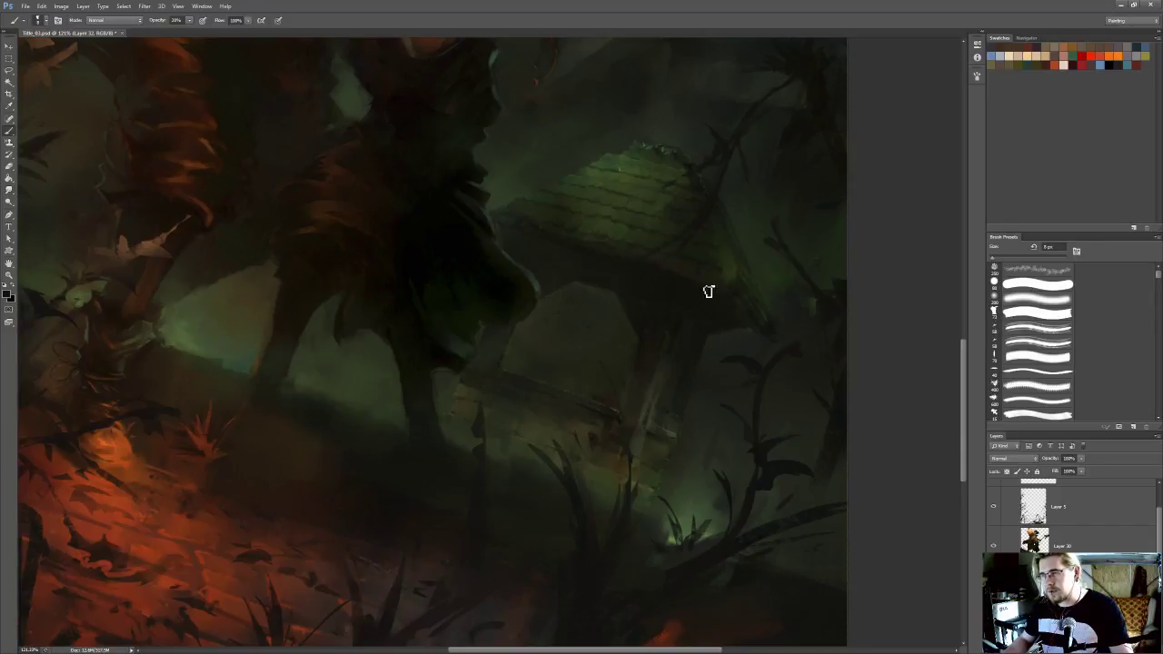
{"action": "key", "text": "l"}
{"action": "key", "text": "b"}
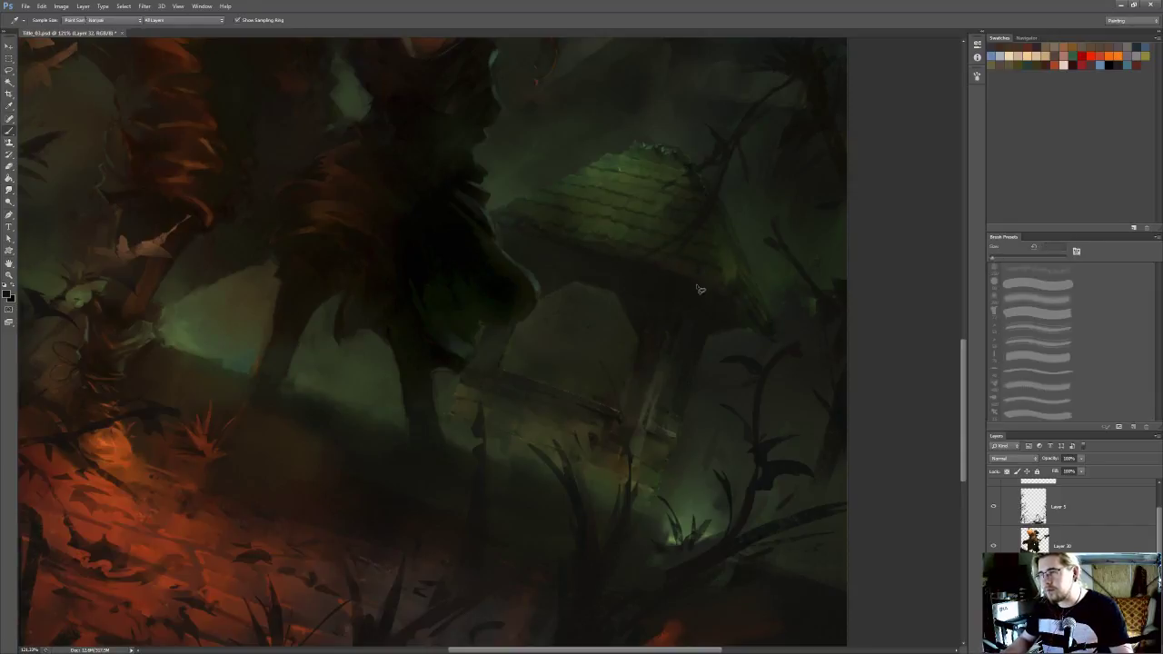
{"action": "key", "text": "9"}
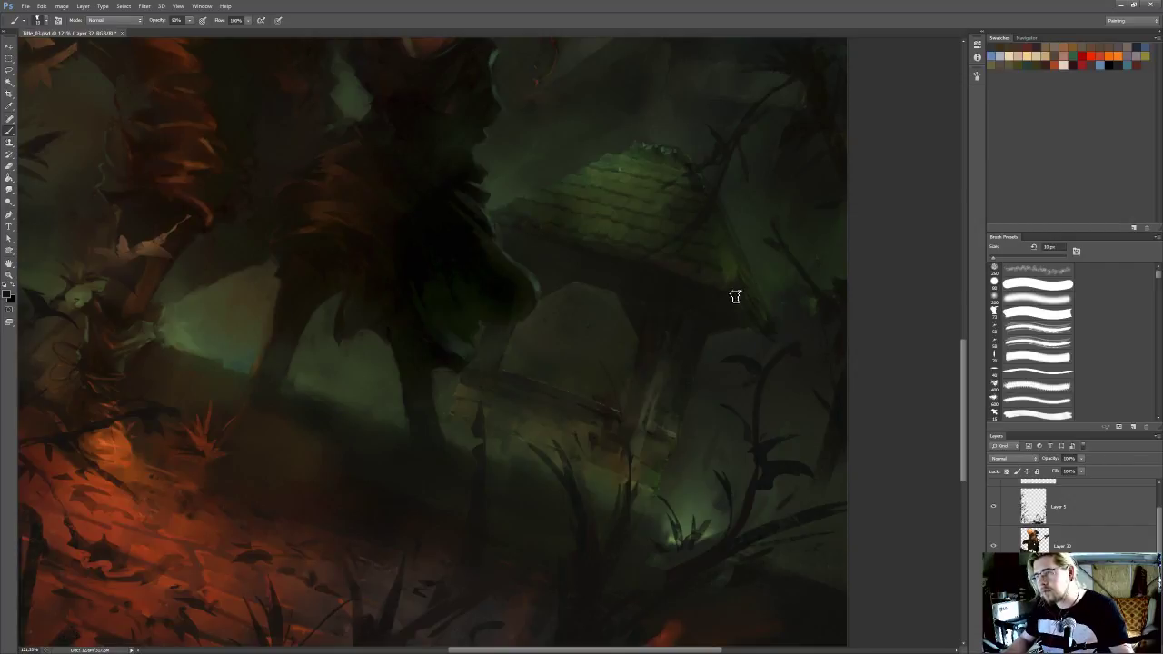
Outline two narrow slivers beneath the roof's right overhang with the Polygonal Lasso and clear the selection
{"action": "key", "text": "r"}
{"action": "key", "text": "l"}
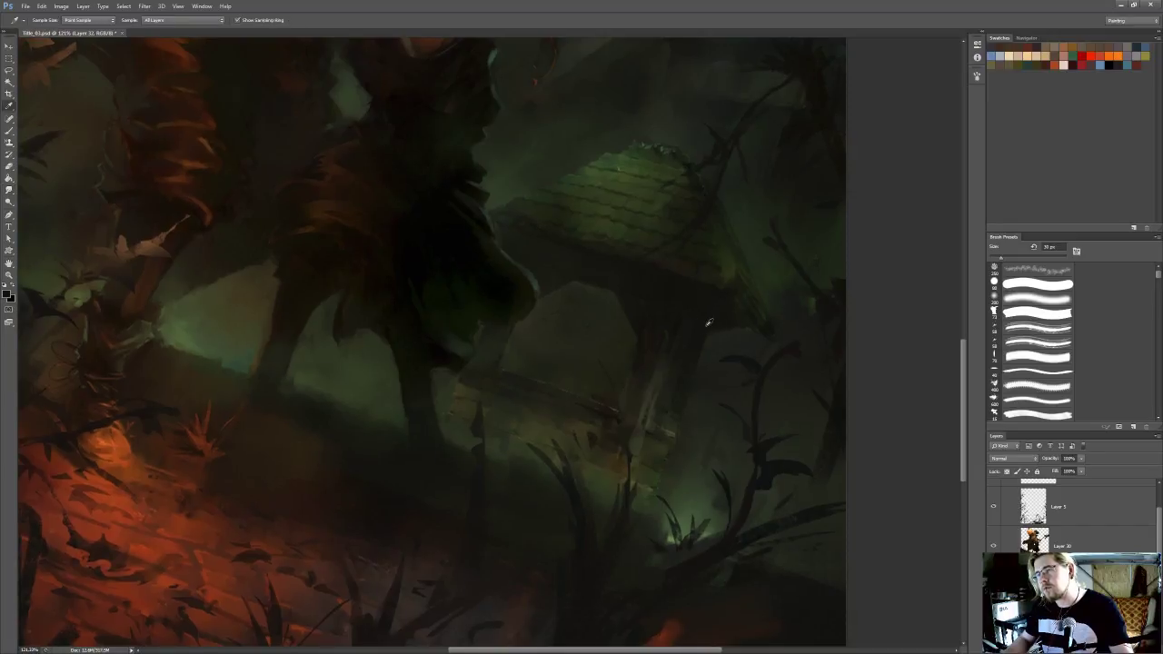
{"action": "left_click", "coordinate": [683, 314]}
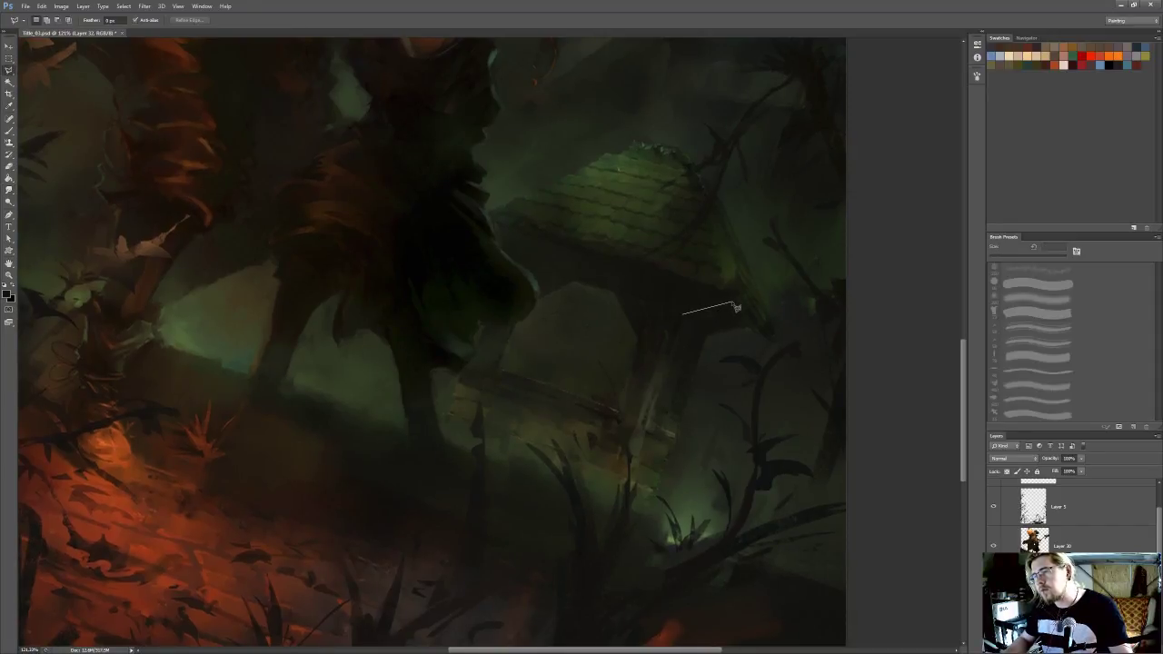
{"action": "left_click", "coordinate": [734, 295]}
{"action": "left_click", "coordinate": [736, 302]}
{"action": "left_click", "coordinate": [680, 312]}
{"action": "left_click", "coordinate": [709, 333], "text": "shift"}
{"action": "left_click", "coordinate": [748, 323]}
{"action": "left_click", "coordinate": [751, 328]}
{"action": "left_click", "coordinate": [712, 338]}
{"action": "left_click", "coordinate": [709, 332]}
{"action": "key", "text": "ctrl+d"}
Sample the grey-green mist above the glowing grass, set the brush to 20% opacity, and check the whole painting
{"action": "key", "text": "b"}
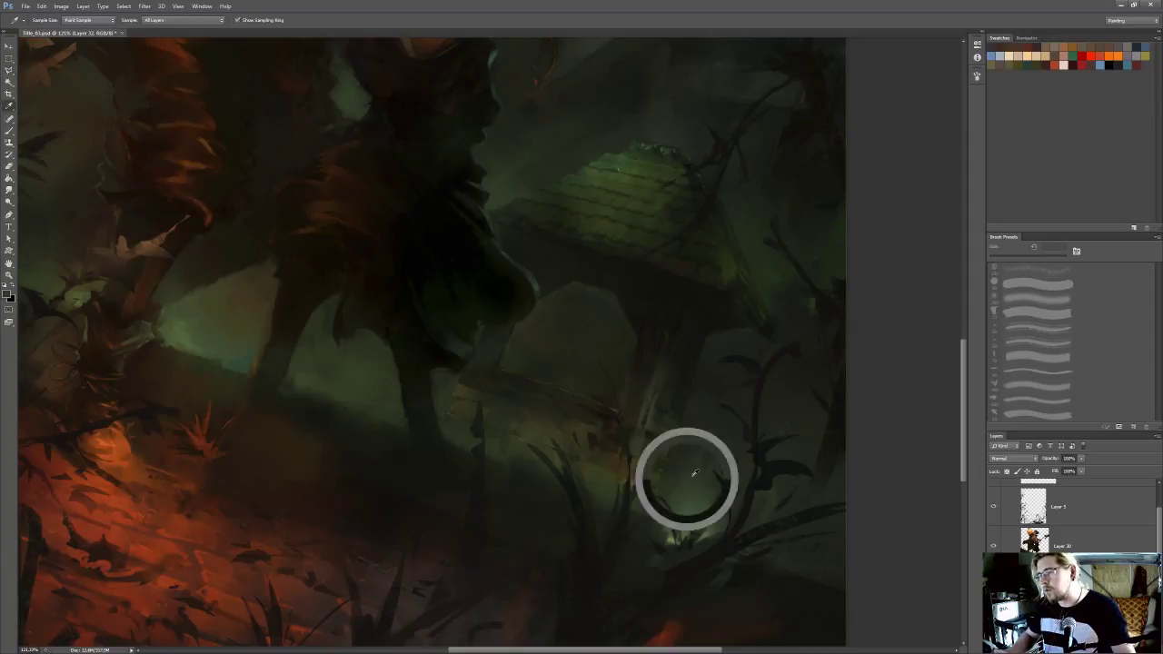
{"action": "key", "text": "2"}
{"action": "key", "text": "bracketright"}
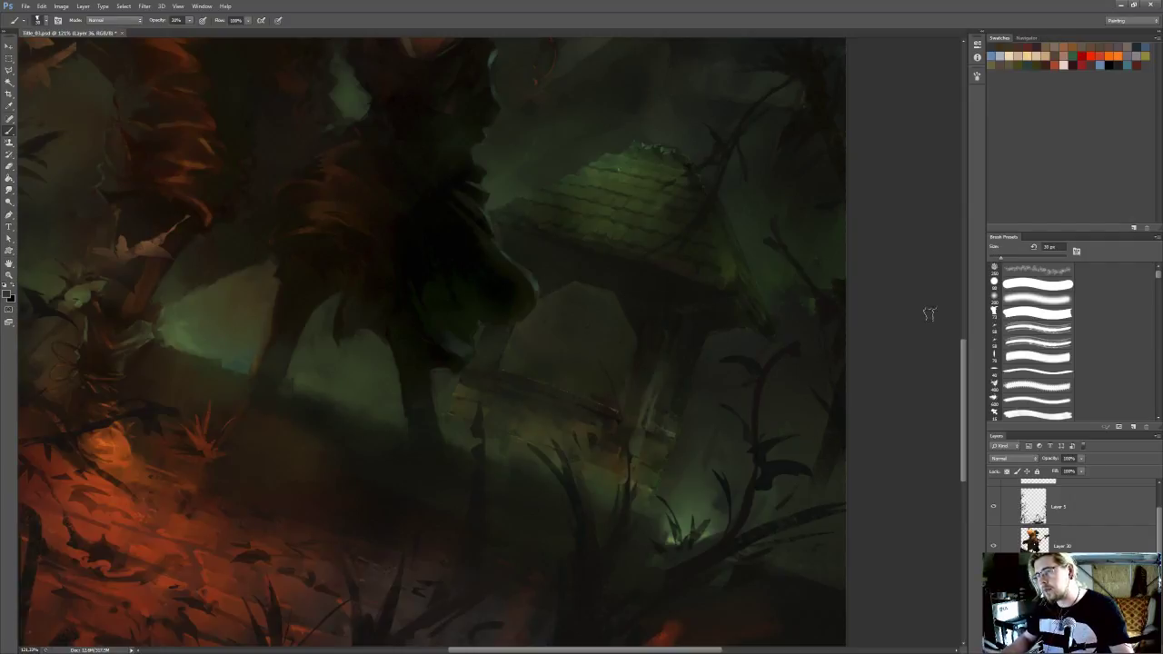
{"action": "key", "text": "ctrl+0"}
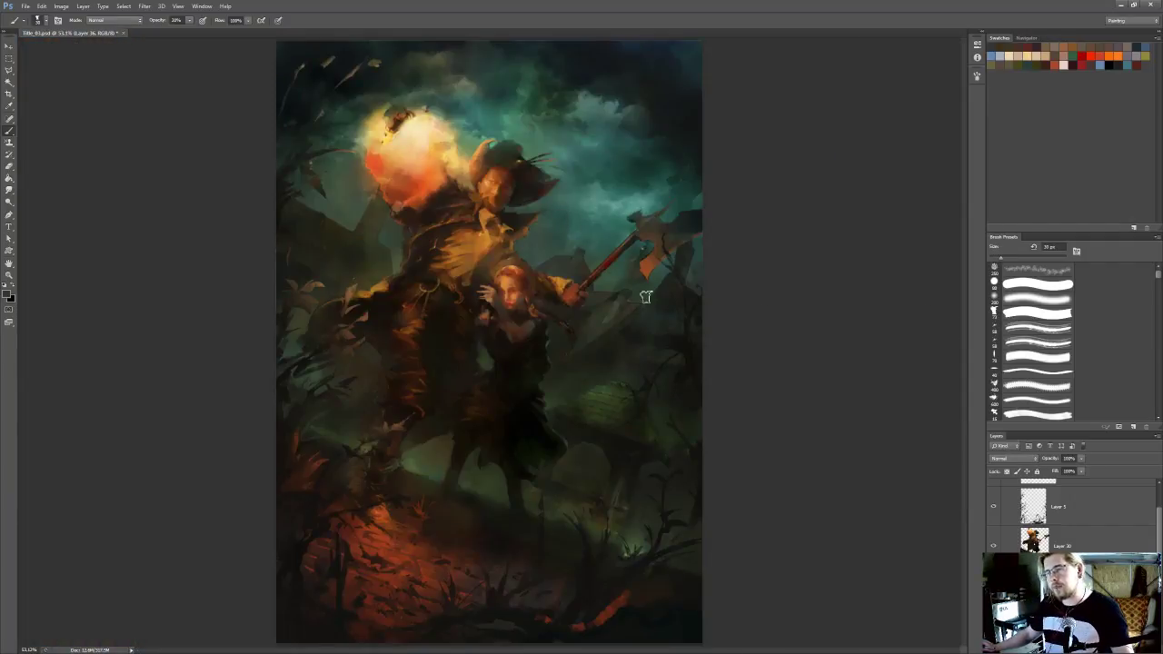
Outline a thin strip along the roof's lower edge with the Polygonal Lasso and clear the selection
{"action": "scroll", "coordinate": [587, 457], "scroll_direction": "up", "scroll_amount": 3}
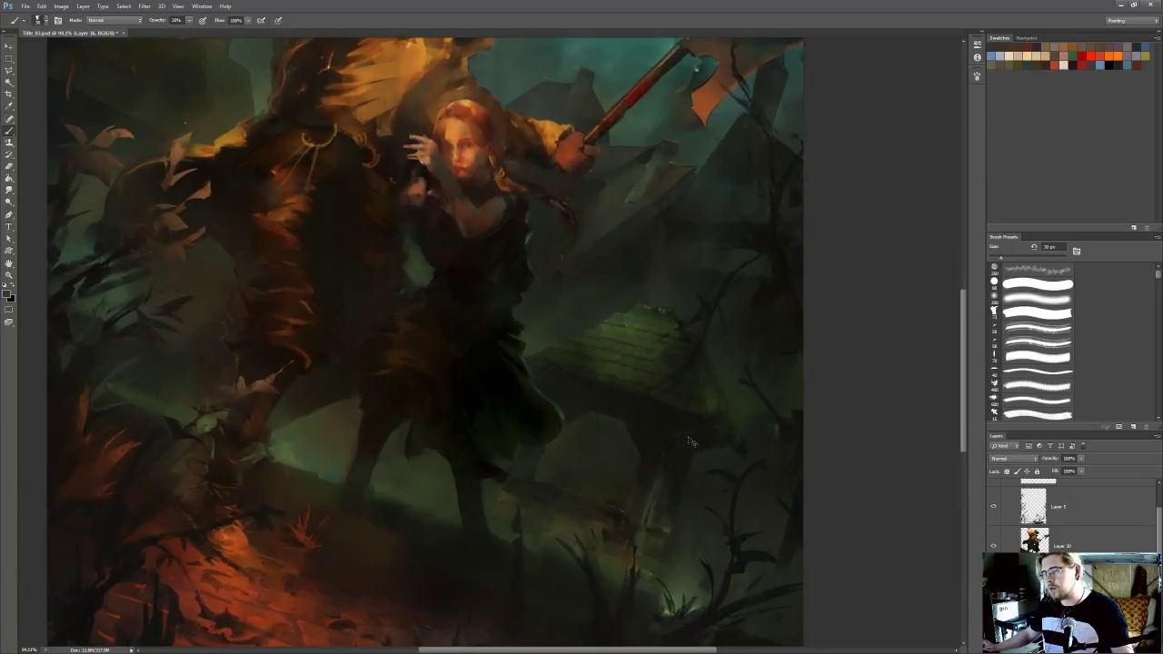
{"action": "scroll", "coordinate": [670, 428], "scroll_direction": "up", "scroll_amount": 2}
{"action": "key", "text": "l"}
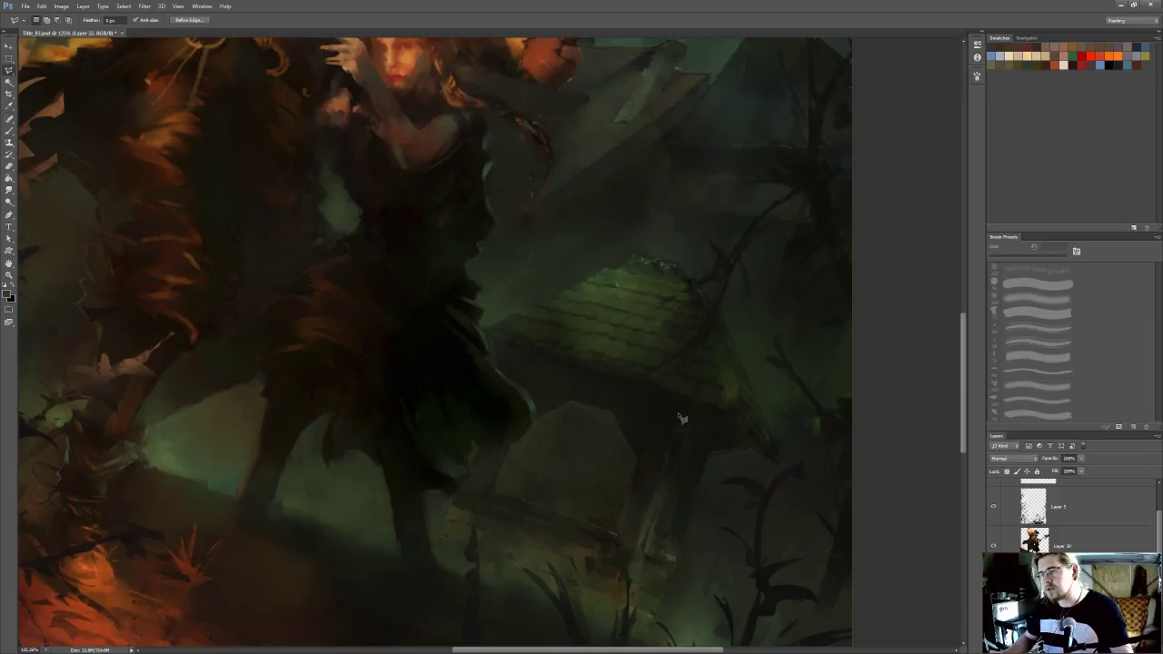
{"action": "left_click", "coordinate": [502, 360]}
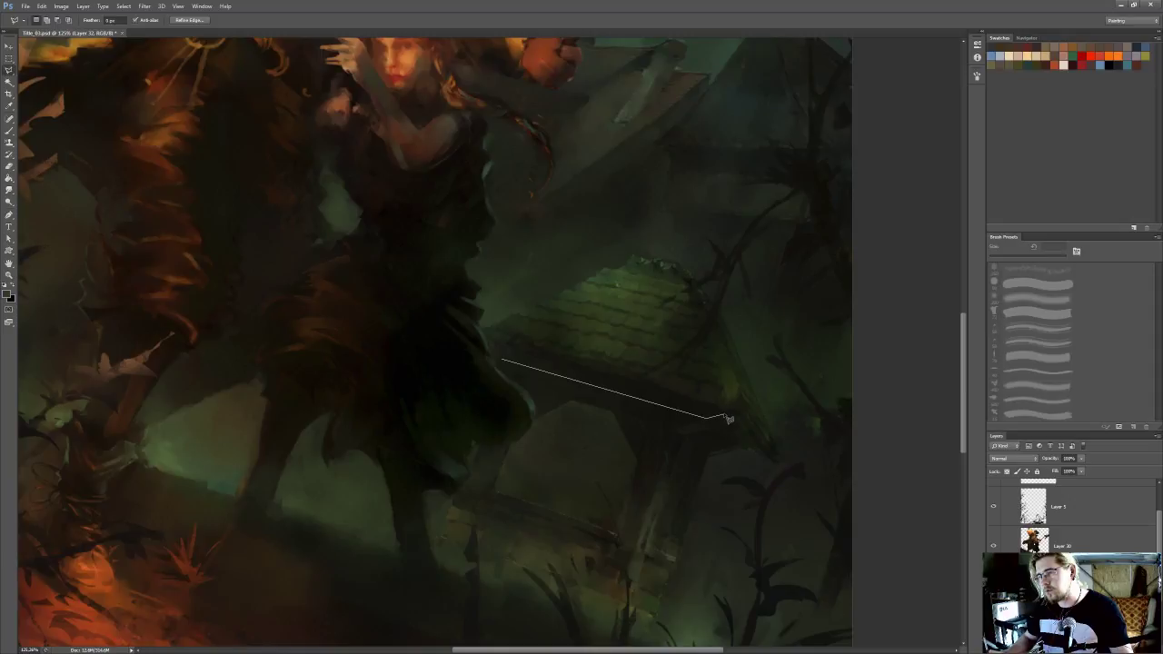
{"action": "left_click", "coordinate": [723, 413]}
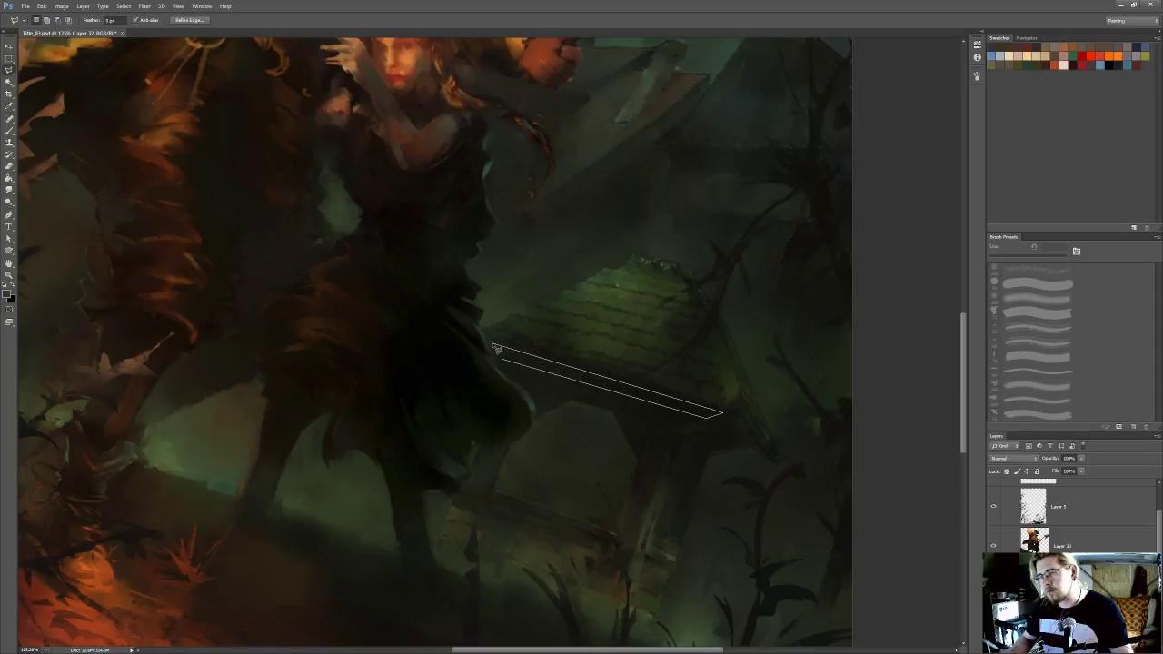
{"action": "double_click", "coordinate": [494, 346]}
{"action": "key", "text": "ctrl+d"}
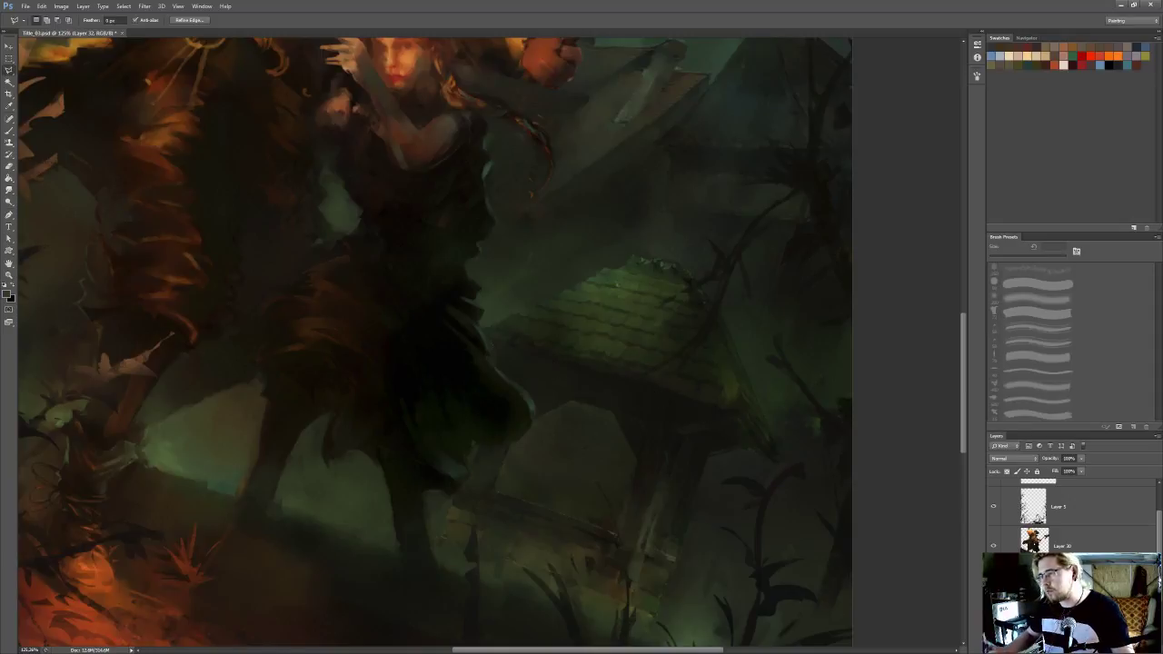
Sample the tone at the top of the arch under the roof and enlarge the brush at 40% opacity
{"action": "left_click_drag", "start_coordinate": [722, 459], "coordinate": [745, 457]}
{"action": "key", "text": "b"}
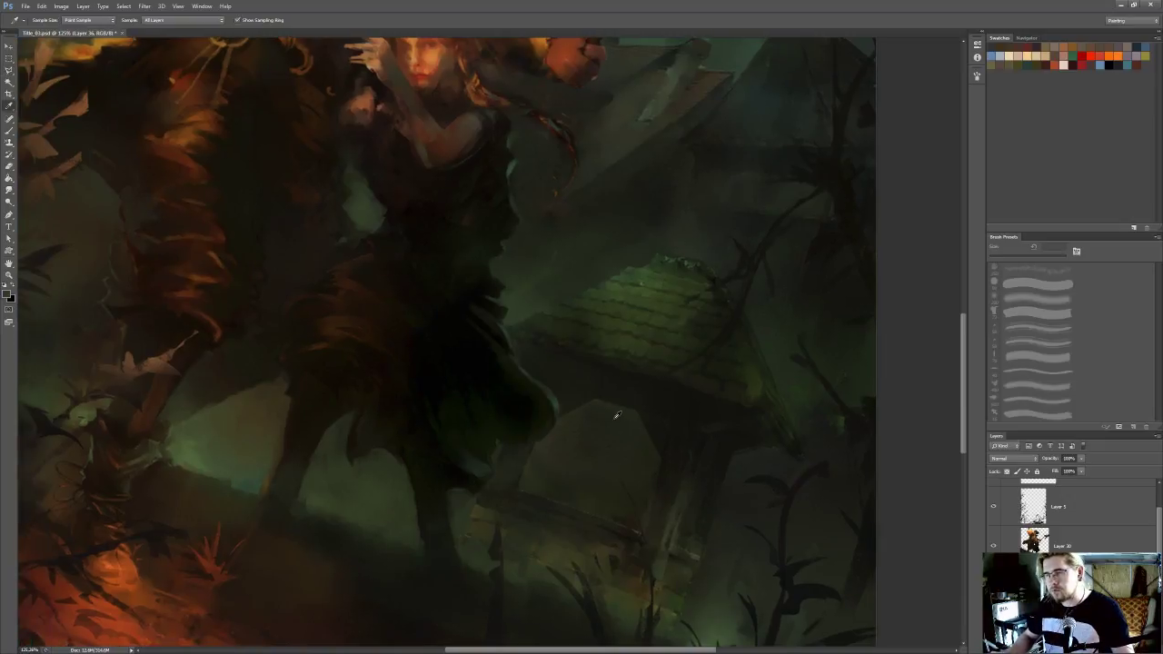
{"action": "left_click", "coordinate": [615, 416], "text": "alt"}
{"action": "key", "text": "bracketright"}
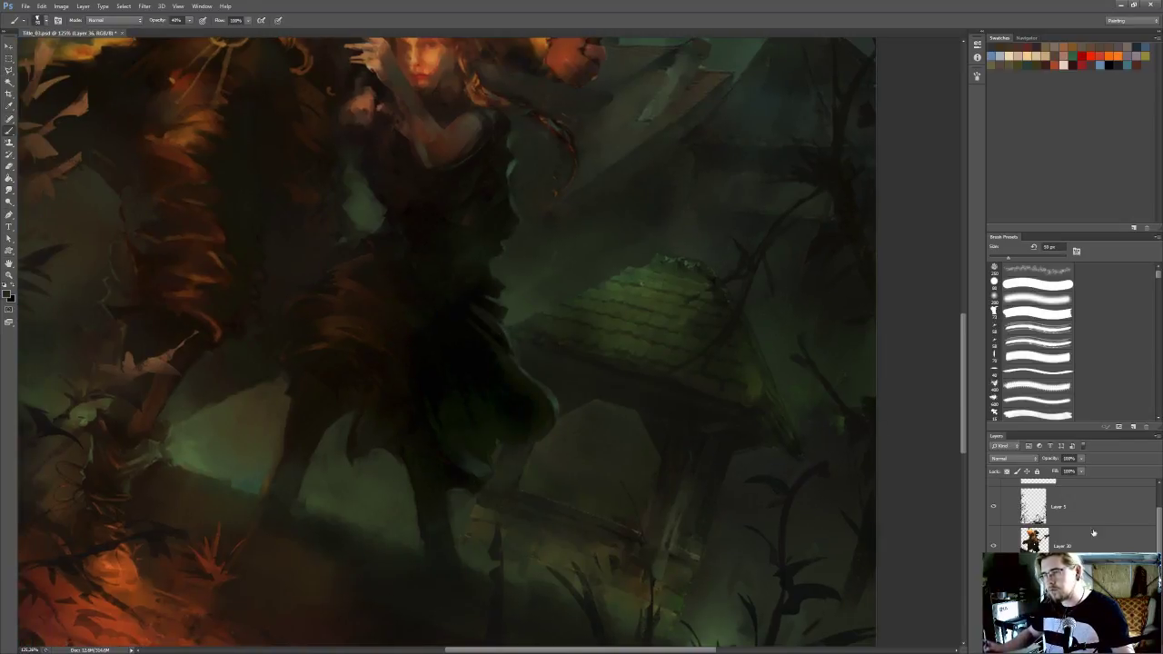
Nudge the current layer's content slightly to the right with Free Transform
{"action": "scroll", "coordinate": [771, 319], "scroll_direction": "down", "scroll_amount": 12}
{"action": "scroll", "coordinate": [772, 319], "scroll_direction": "up", "scroll_amount": 9}
{"action": "key", "text": "ctrl+t"}
{"action": "left_click_drag", "start_coordinate": [582, 363], "coordinate": [588, 364]}
{"action": "key", "text": "Return"}
Set the Eraser to a soft 175 px tip for the area around the woman's legs and save the painting
{"action": "scroll", "coordinate": [650, 322], "scroll_direction": "down", "scroll_amount": 6}
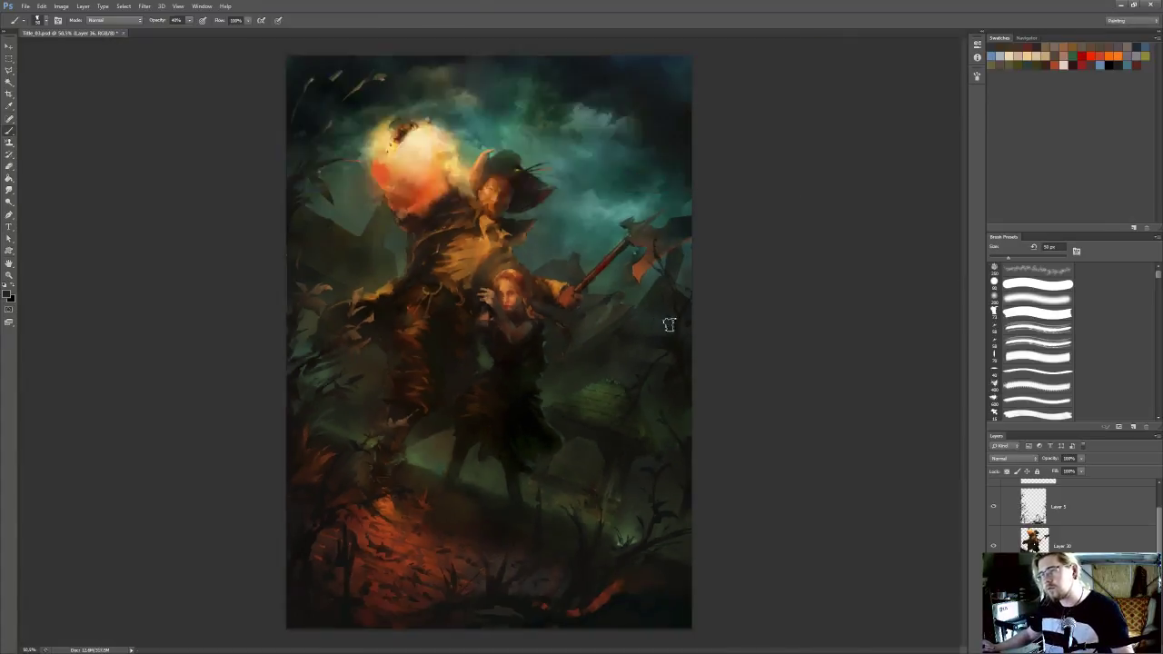
{"action": "key", "text": "l"}
{"action": "key", "text": "b"}
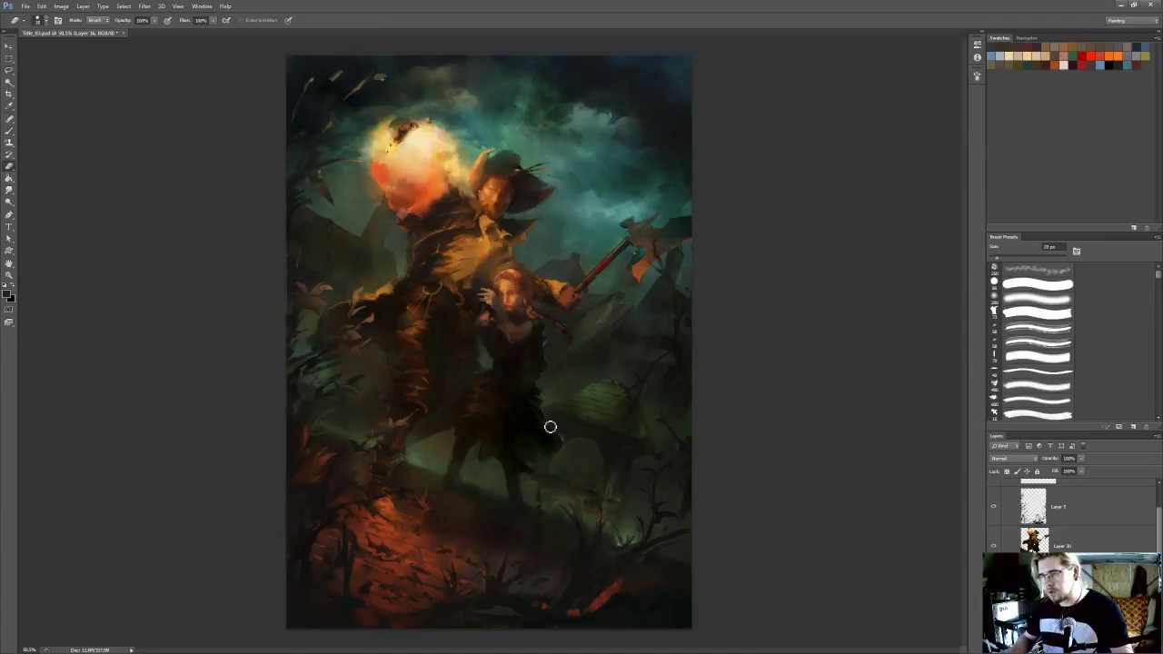
{"action": "left_click", "coordinate": [1032, 285]}
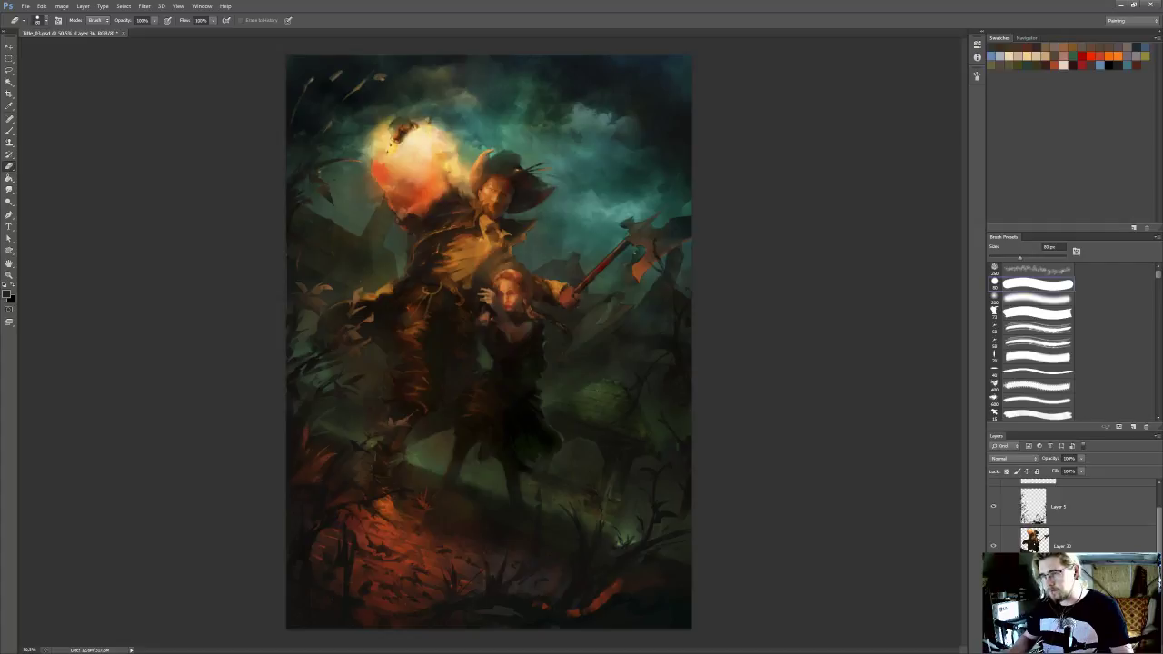
{"action": "left_click", "coordinate": [1023, 313]}
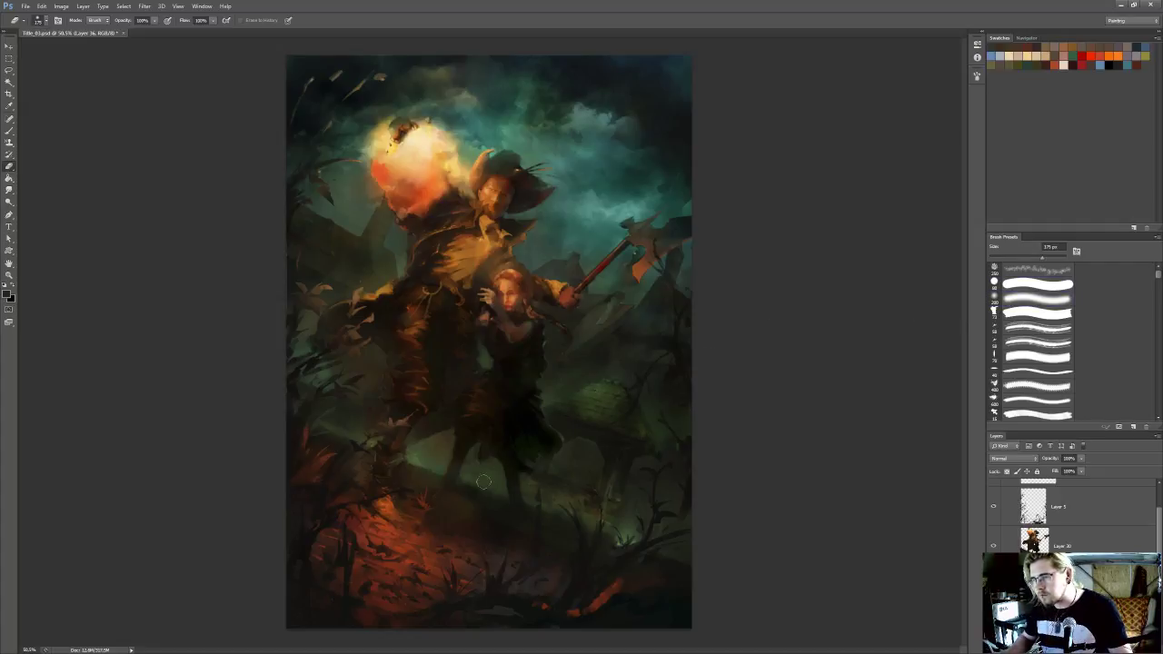
{"action": "key", "text": "ctrl+s"}
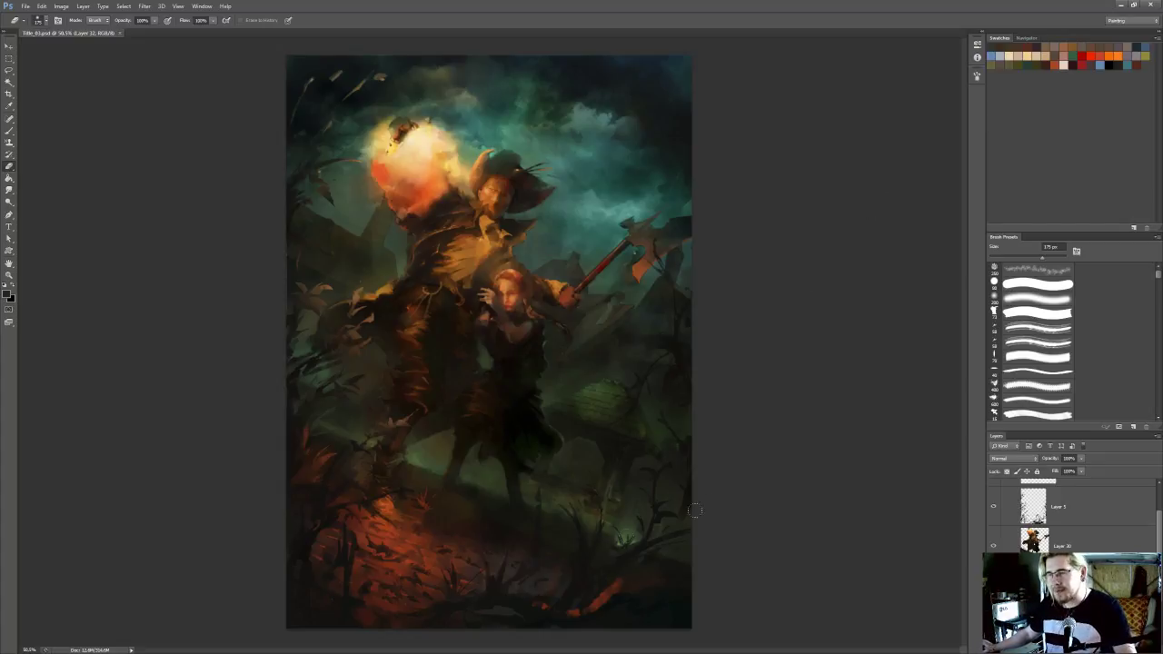
Outline a narrow band along the inner edge of the arch under the roof with the Polygonal Lasso and hide the selection edges
{"action": "scroll", "coordinate": [678, 516], "scroll_direction": "up", "scroll_amount": 7}
{"action": "left_click_drag", "start_coordinate": [527, 470], "coordinate": [693, 490]}
{"action": "scroll", "coordinate": [686, 493], "scroll_direction": "up", "scroll_amount": 4}
{"action": "left_click_drag", "start_coordinate": [590, 446], "coordinate": [601, 462]}
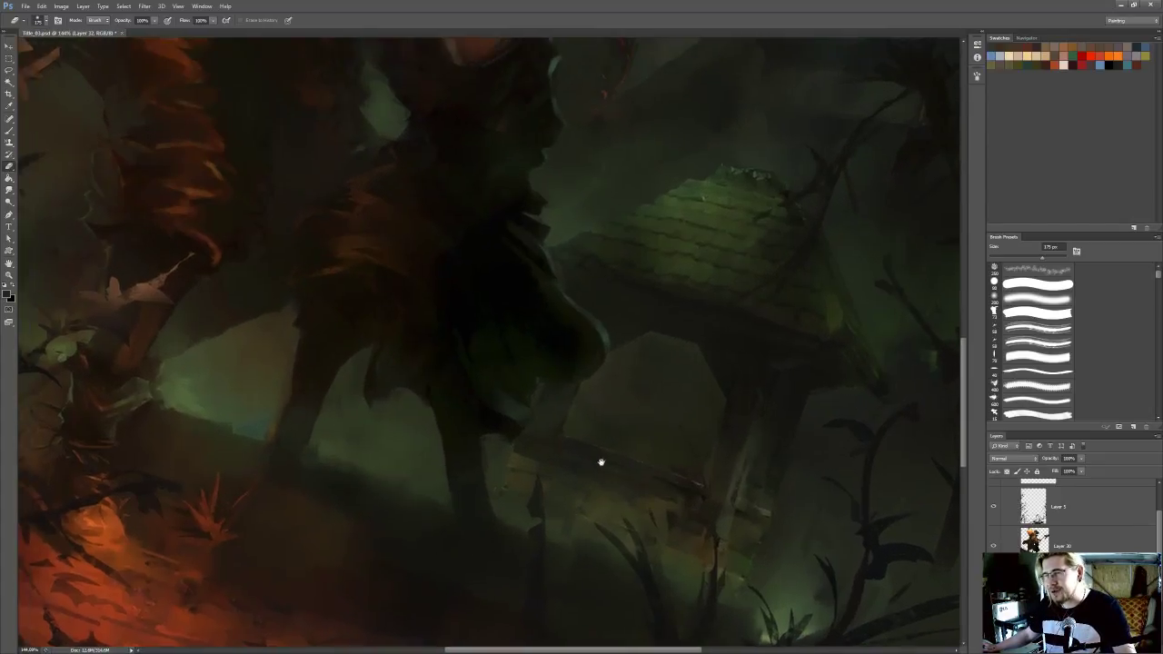
{"action": "left_click_drag", "start_coordinate": [461, 247], "coordinate": [467, 276]}
{"action": "key", "text": "l"}
{"action": "left_click", "coordinate": [593, 471]}
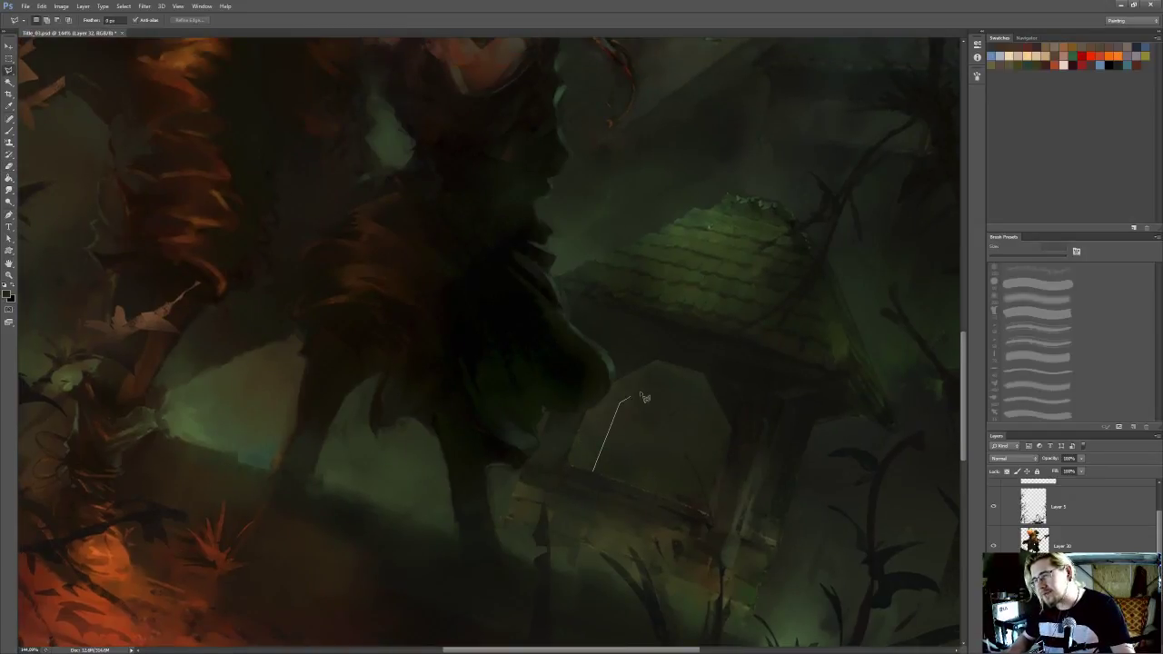
{"action": "left_click", "coordinate": [672, 373]}
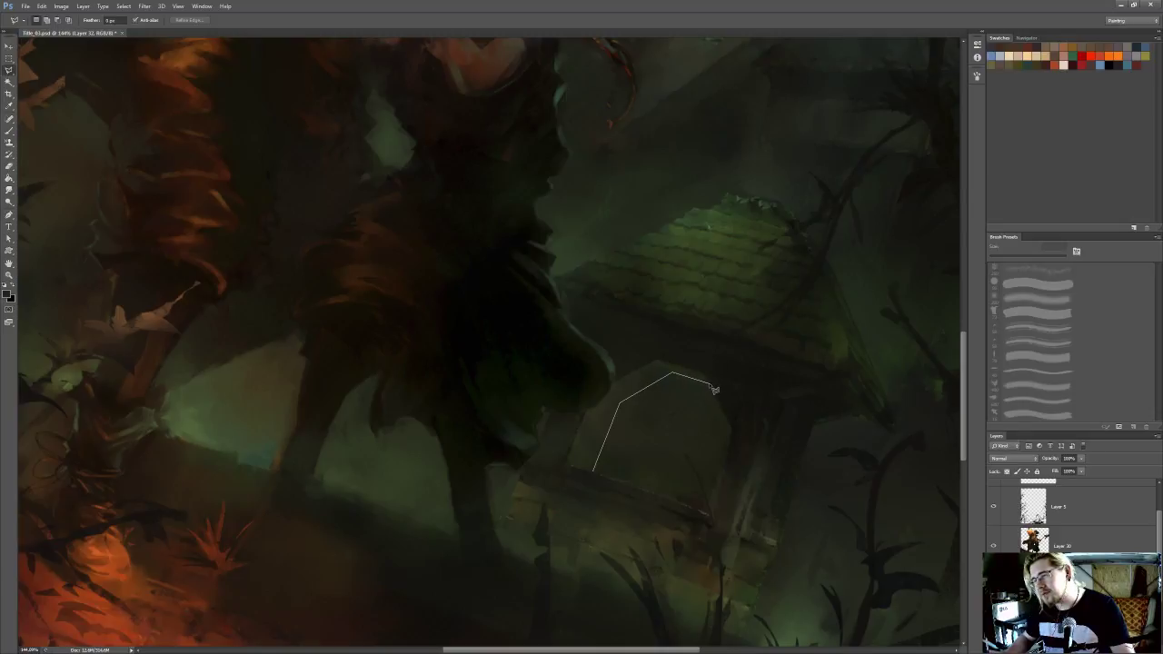
{"action": "left_click", "coordinate": [708, 382]}
{"action": "left_click", "coordinate": [705, 371]}
{"action": "left_click", "coordinate": [658, 361]}
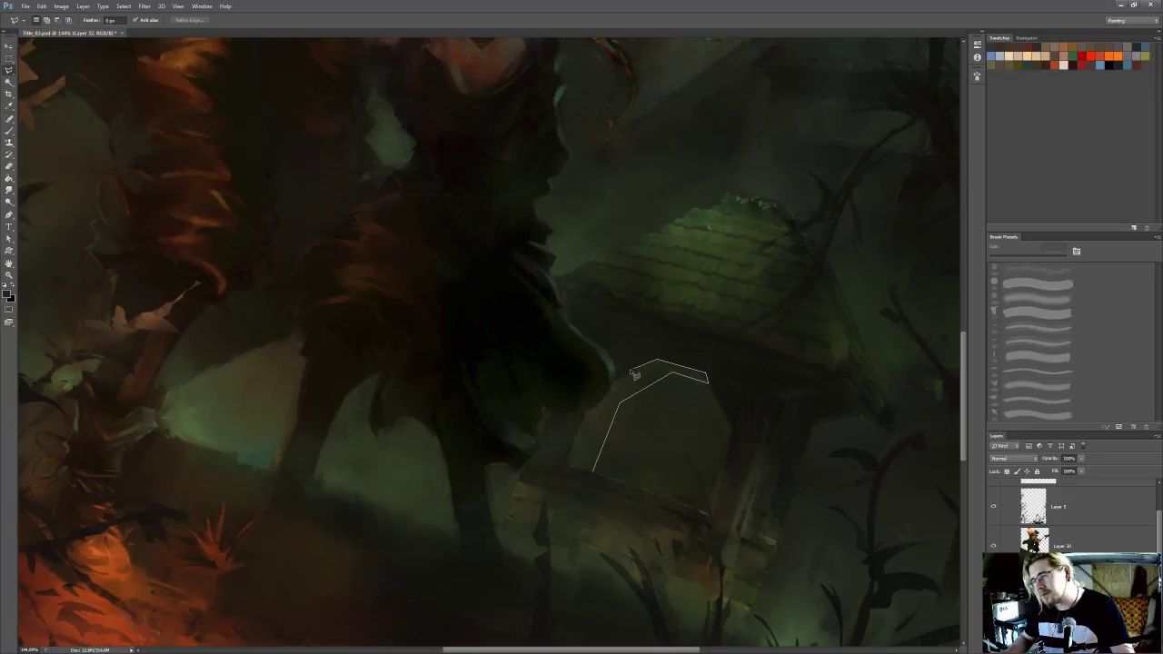
{"action": "left_click", "coordinate": [606, 386]}
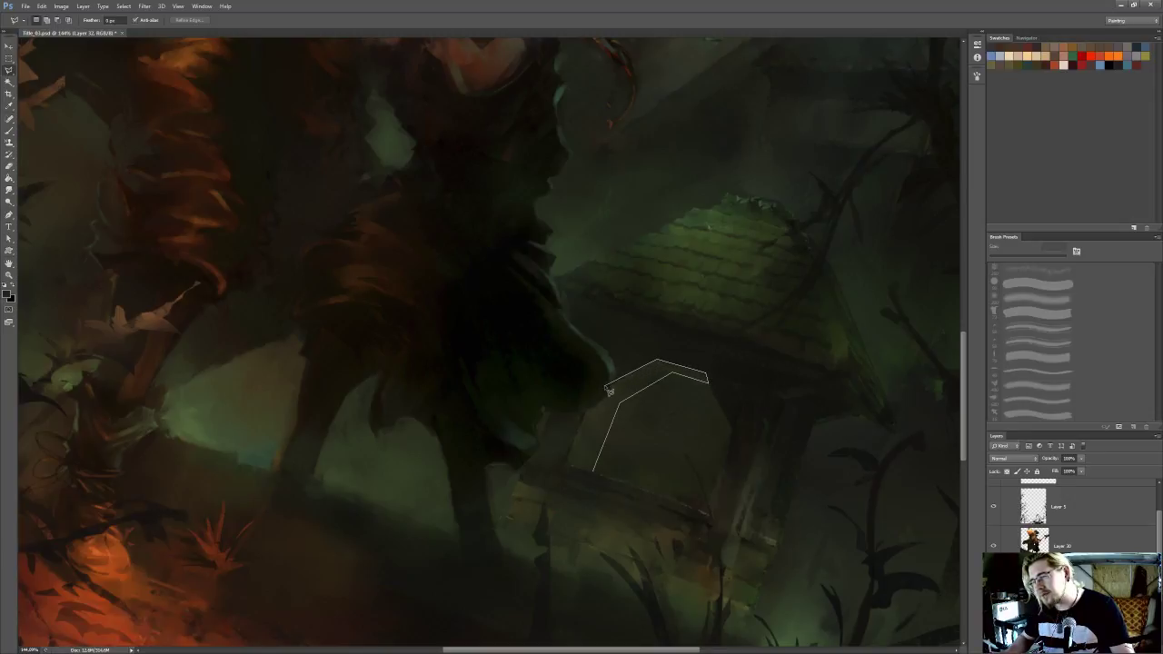
{"action": "left_click", "coordinate": [576, 466]}
{"action": "left_click", "coordinate": [597, 475]}
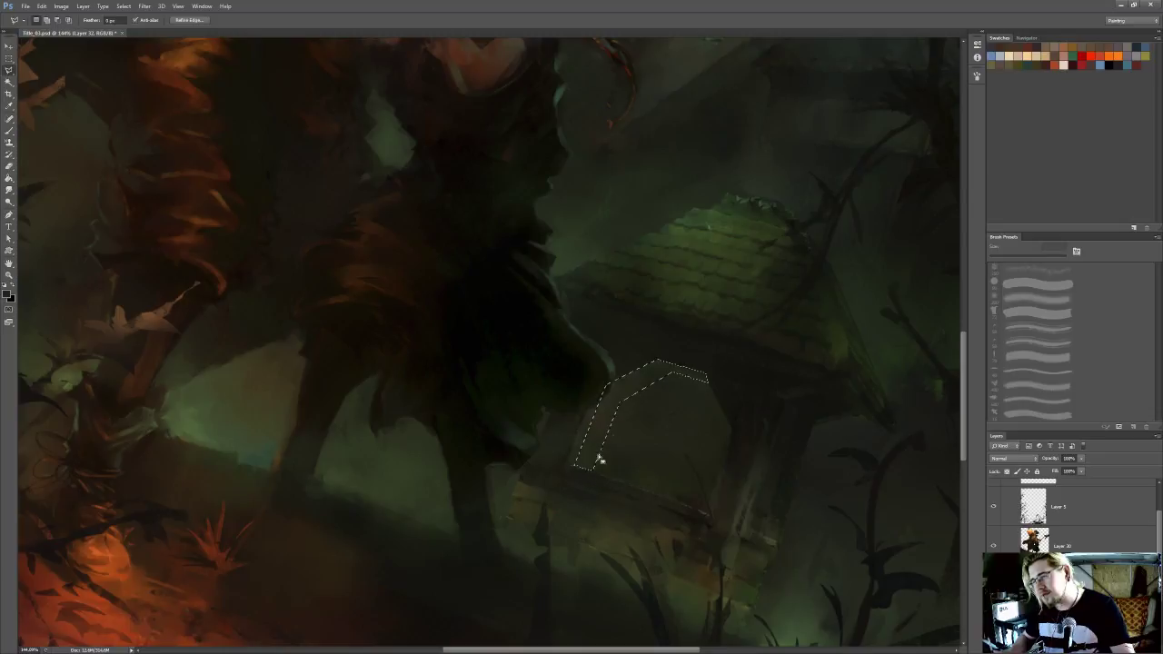
{"action": "key", "text": "ctrl+h"}
Set the Brush to 75 px at 40% opacity for shading the arch beneath the roof
{"action": "left_click_drag", "start_coordinate": [633, 437], "coordinate": [648, 432]}
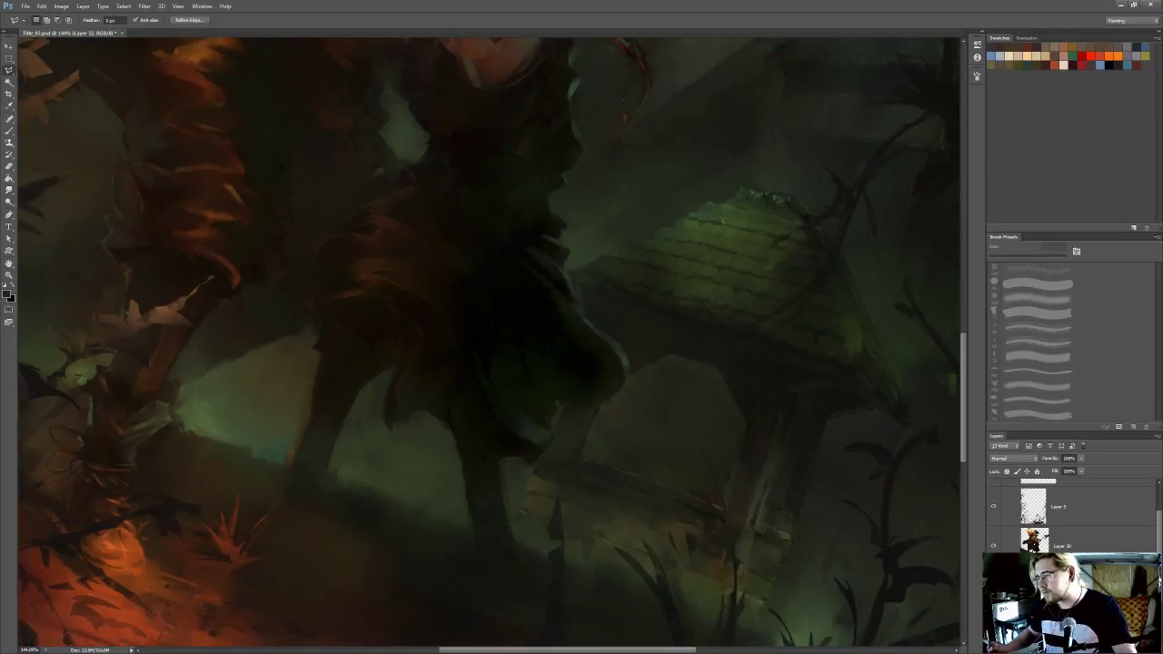
{"action": "left_click_drag", "start_coordinate": [772, 446], "coordinate": [798, 421]}
{"action": "key", "text": "b"}
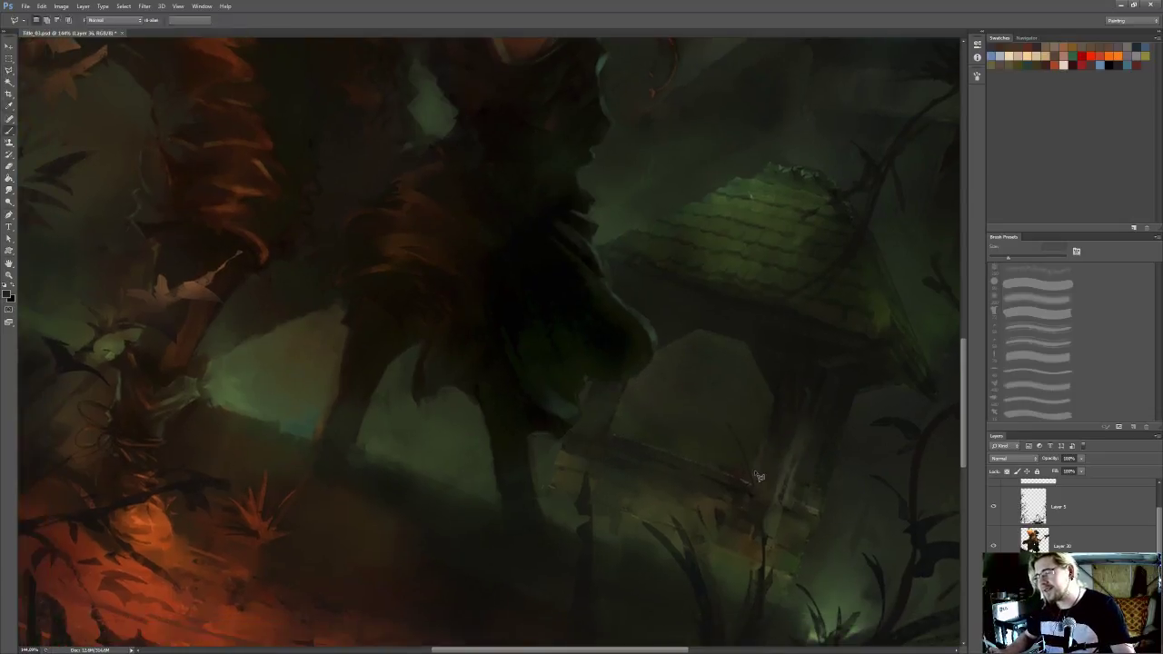
{"action": "key", "text": "bracketright"}
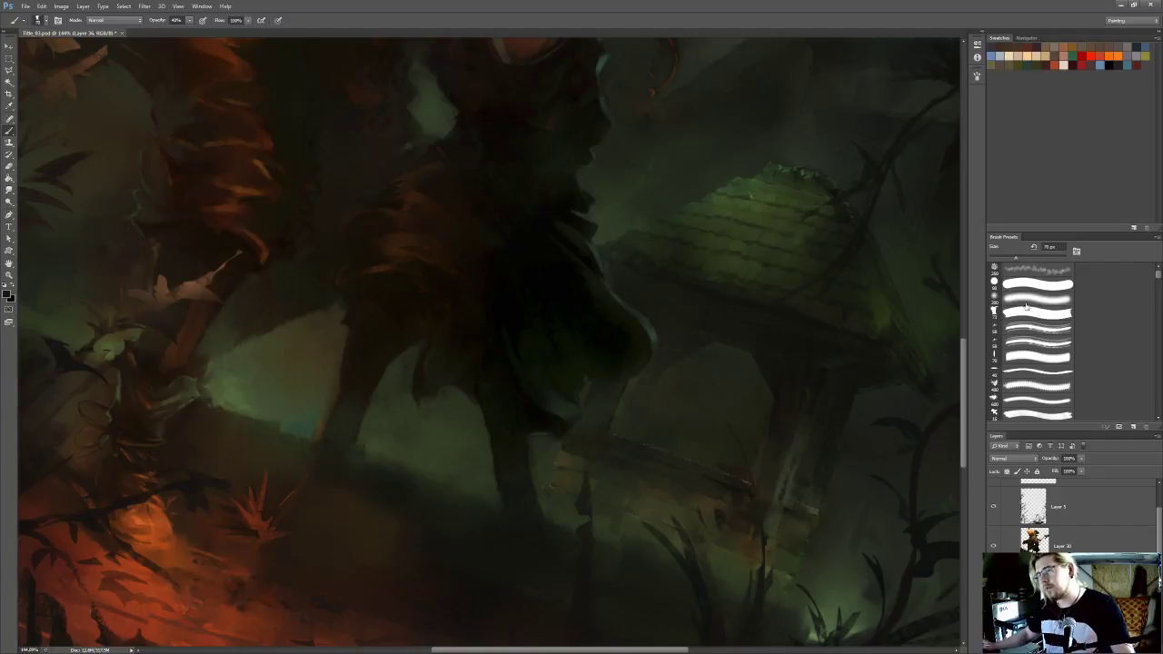
{"action": "scroll", "coordinate": [851, 315], "scroll_direction": "down", "scroll_amount": 4}
{"action": "scroll", "coordinate": [582, 482], "scroll_direction": "up", "scroll_amount": 3}
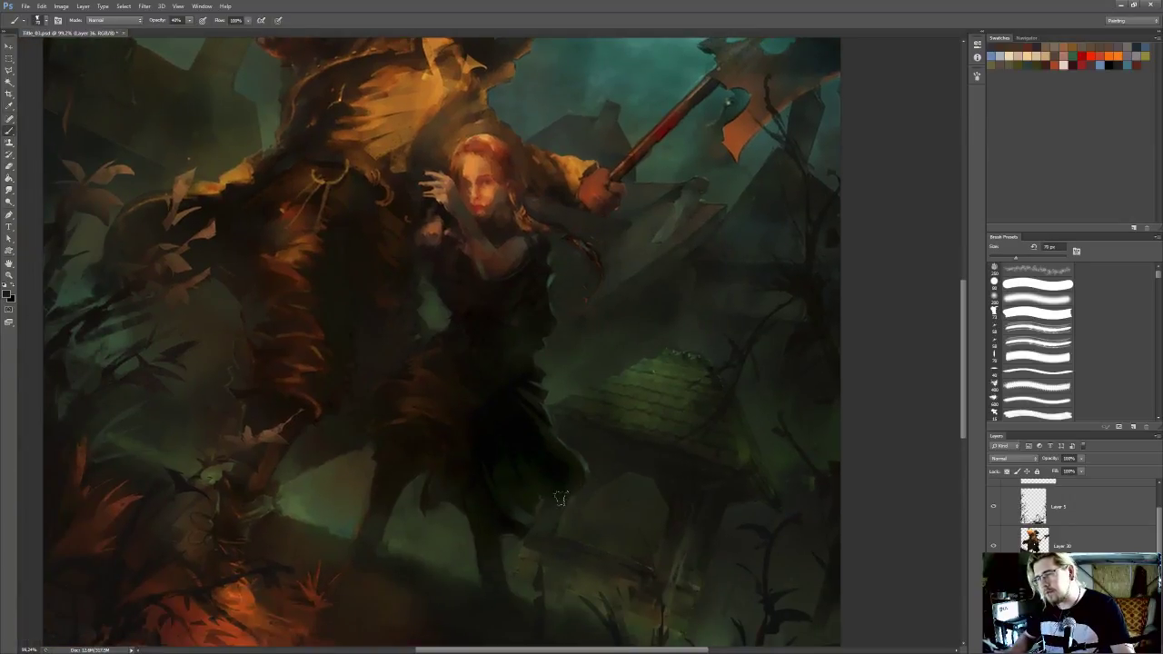
{"action": "scroll", "coordinate": [747, 412], "scroll_direction": "down", "scroll_amount": 3}
Outline a small sliver at the top of the arch with the Polygonal Lasso and clear the selection
{"action": "key", "text": "l"}
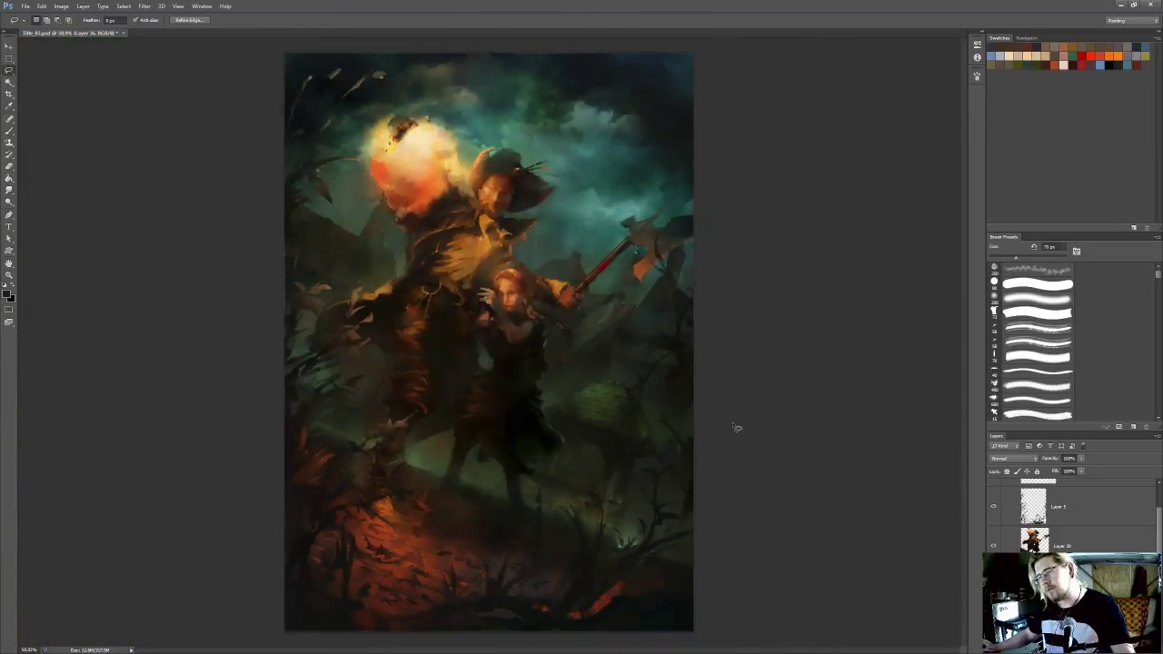
{"action": "scroll", "coordinate": [734, 423], "scroll_direction": "up", "scroll_amount": 3}
{"action": "scroll", "coordinate": [696, 389], "scroll_direction": "up", "scroll_amount": 3}
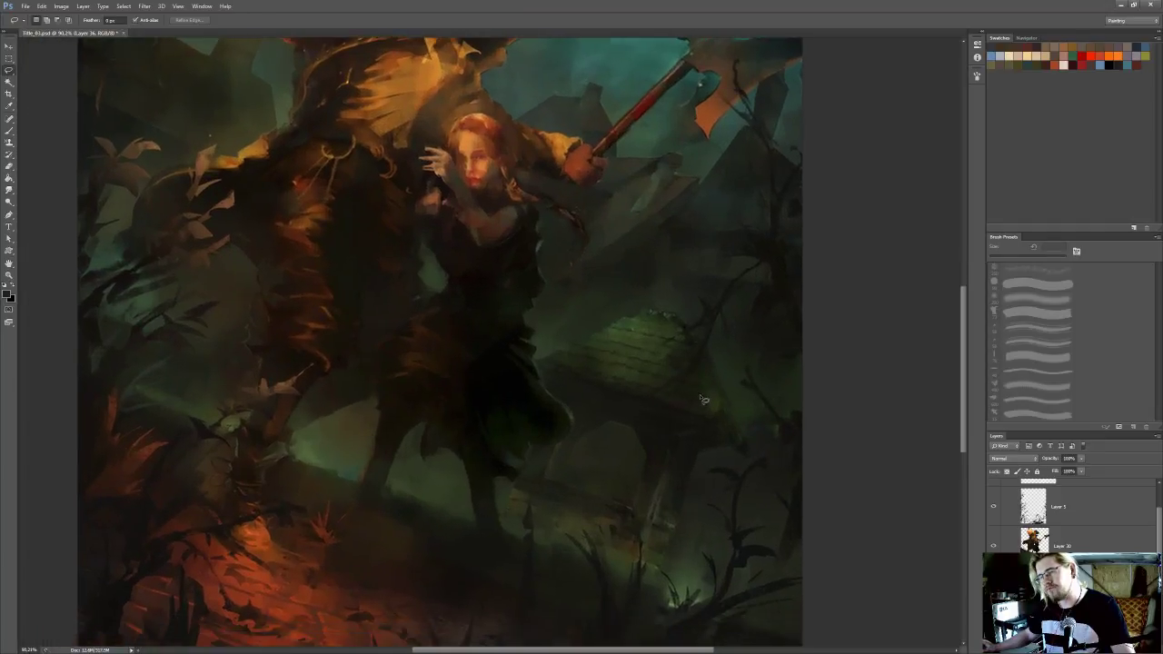
{"action": "left_click", "coordinate": [596, 437]}
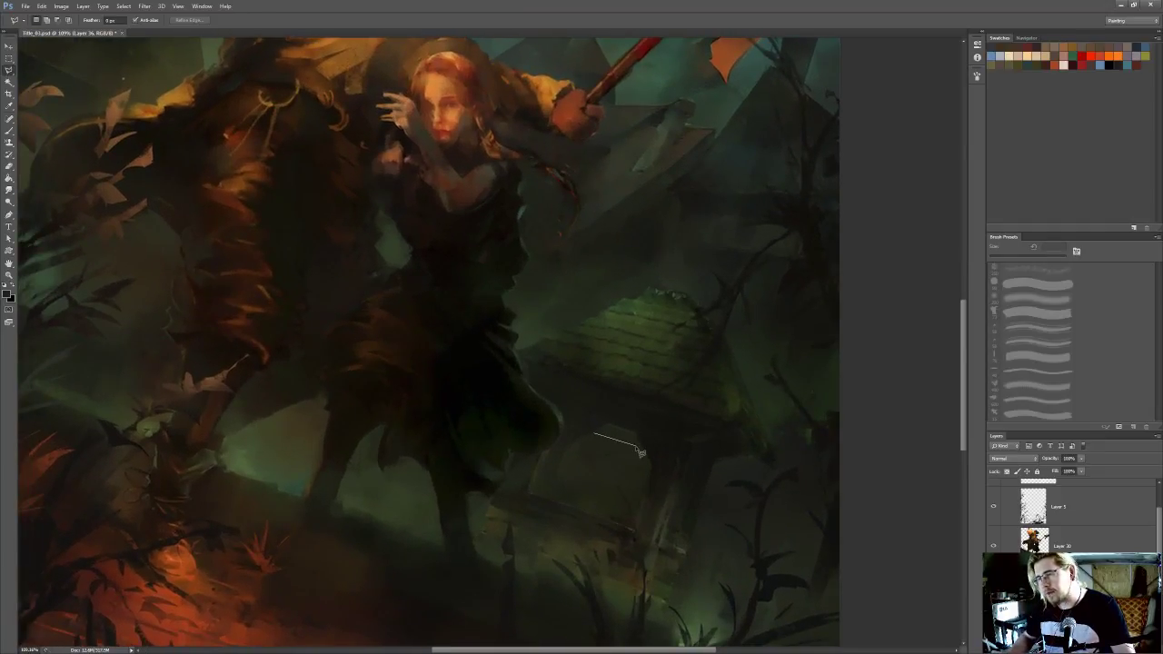
{"action": "left_click", "coordinate": [637, 432]}
{"action": "left_click", "coordinate": [602, 421]}
{"action": "double_click", "coordinate": [587, 431]}
{"action": "key", "text": "ctrl+d"}
Sample the dark tone at the top of the arch for the Brush and save the painting
{"action": "key", "text": "i"}
{"action": "left_click", "coordinate": [594, 424]}
{"action": "key", "text": "b"}
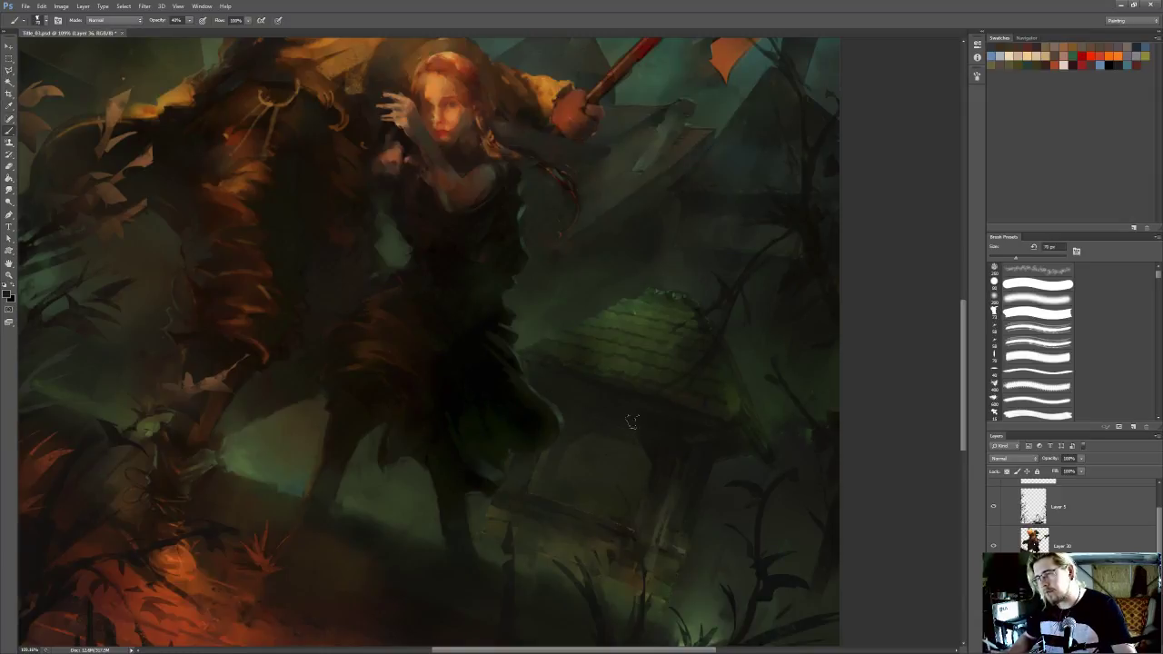
{"action": "key", "text": "ctrl+0"}
{"action": "key", "text": "l"}
{"action": "scroll", "coordinate": [625, 314], "scroll_direction": "down", "scroll_amount": 4}
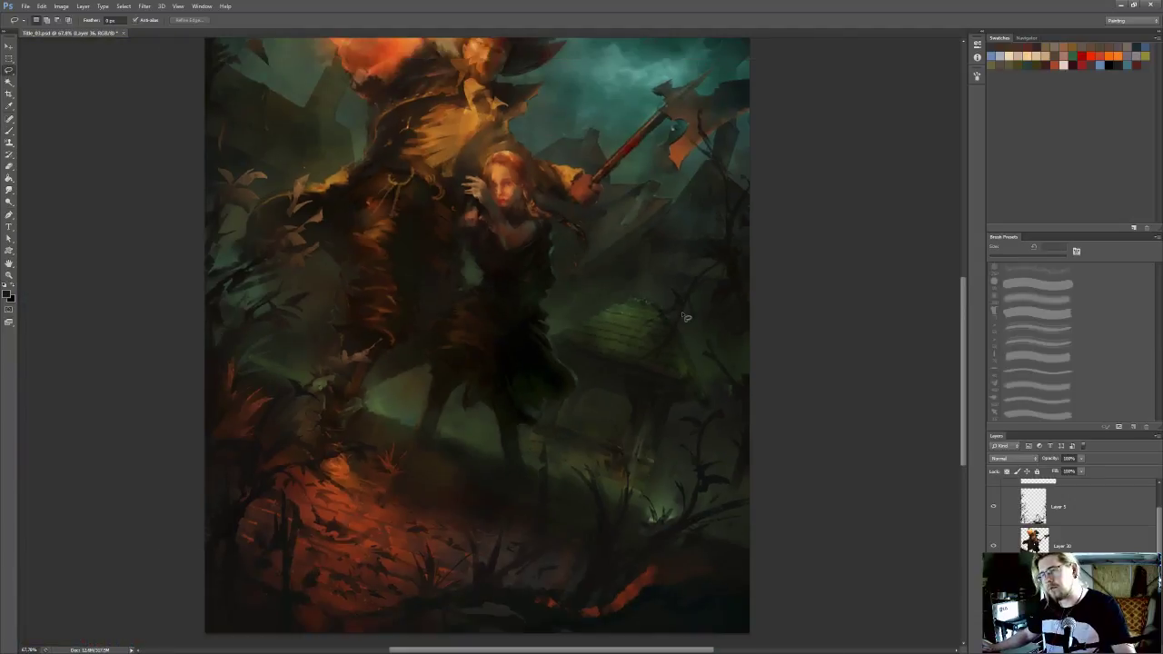
{"action": "key", "text": "ctrl+s"}
{"action": "scroll", "coordinate": [598, 334], "scroll_direction": "down", "scroll_amount": 2}
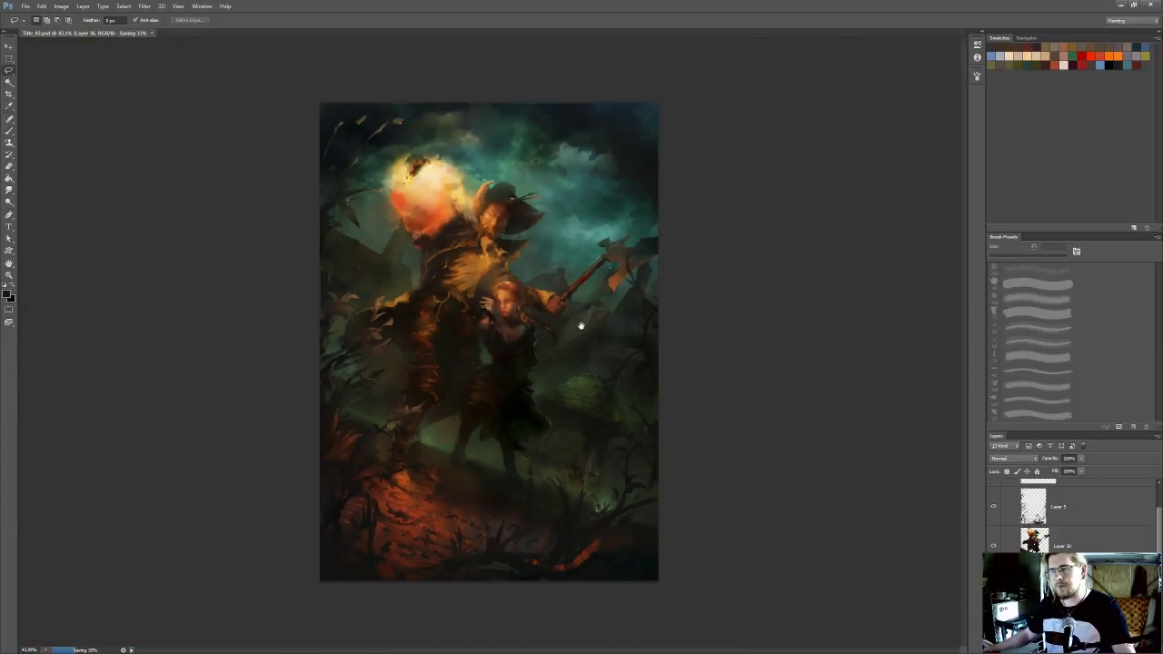
Merge the current layer down twice and activate the Smudge tool for the misty area behind the woman
{"action": "scroll", "coordinate": [585, 330], "scroll_direction": "up", "scroll_amount": 3}
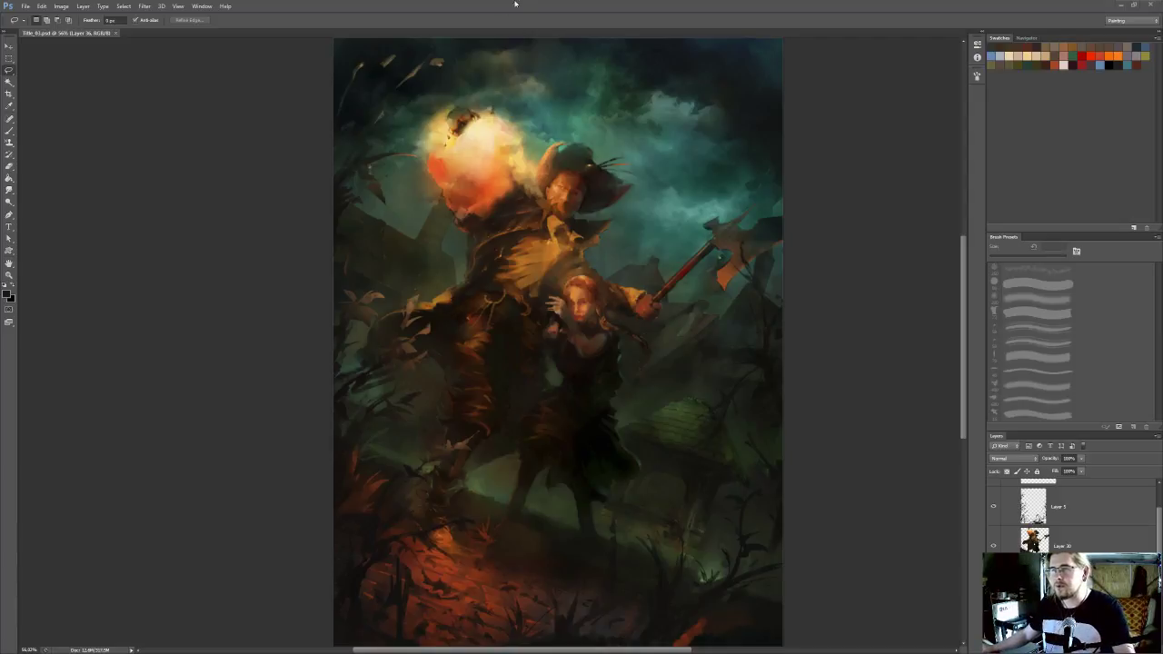
{"action": "scroll", "coordinate": [608, 314], "scroll_direction": "up", "scroll_amount": 4}
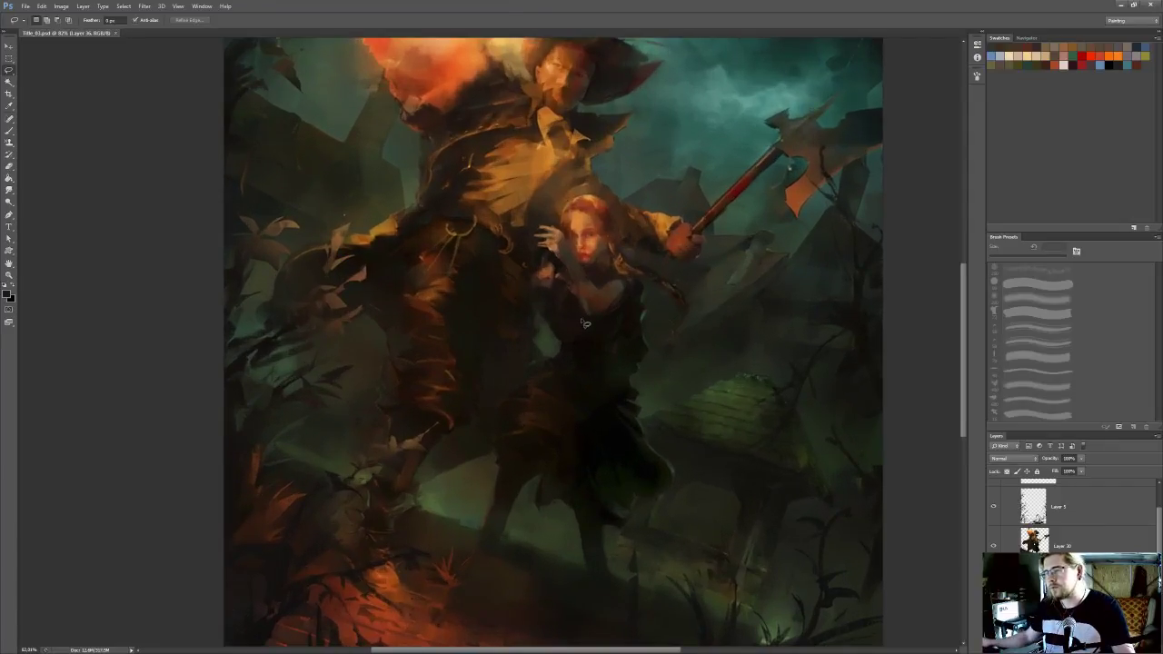
{"action": "key", "text": "ctrl+e"}
{"action": "key", "text": "ctrl+e"}
{"action": "key", "text": "r"}
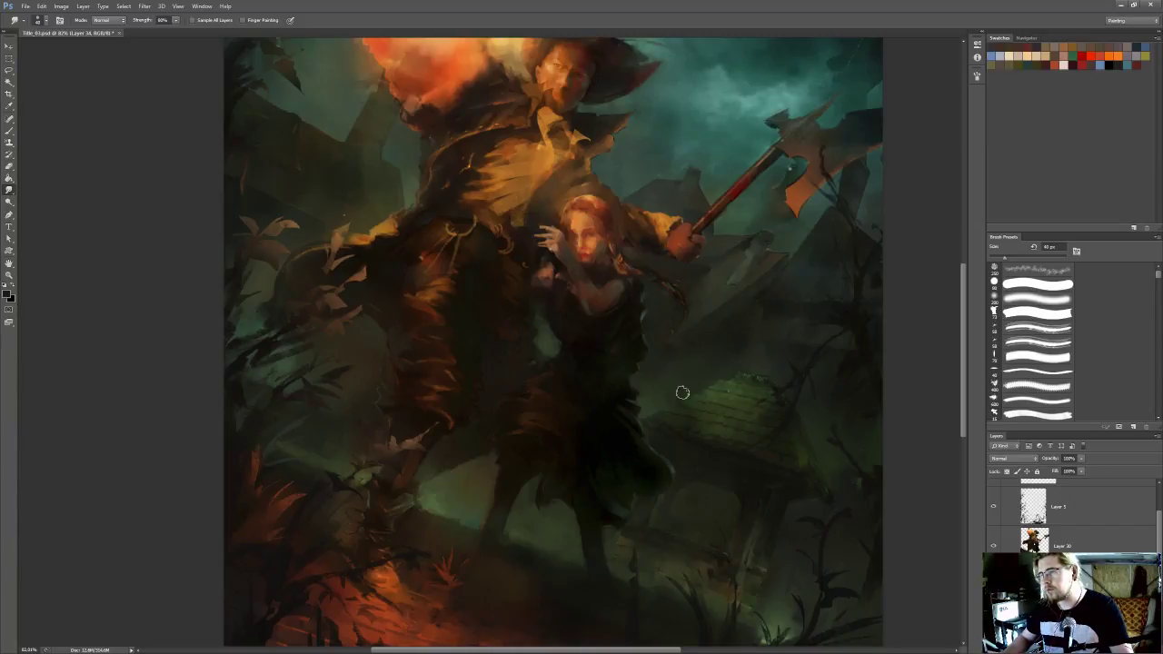
Sample the tone at the base of the hut's post and reduce the Brush size
{"action": "left_click_drag", "start_coordinate": [703, 355], "coordinate": [689, 370]}
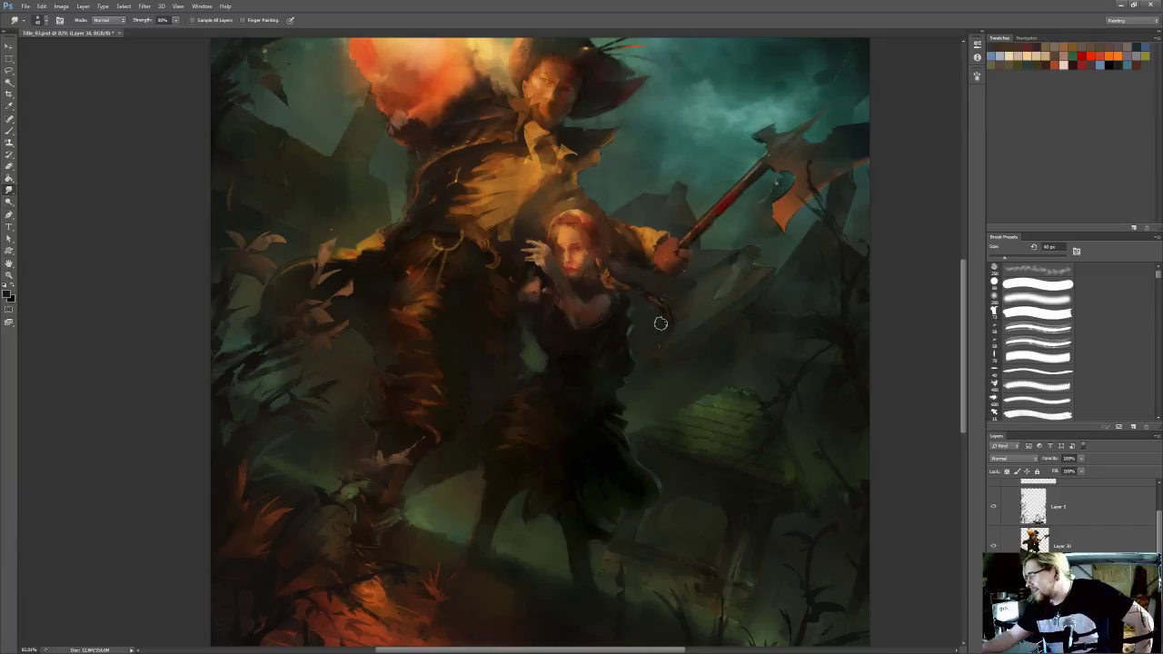
{"action": "scroll", "coordinate": [660, 323], "scroll_direction": "down", "scroll_amount": 1}
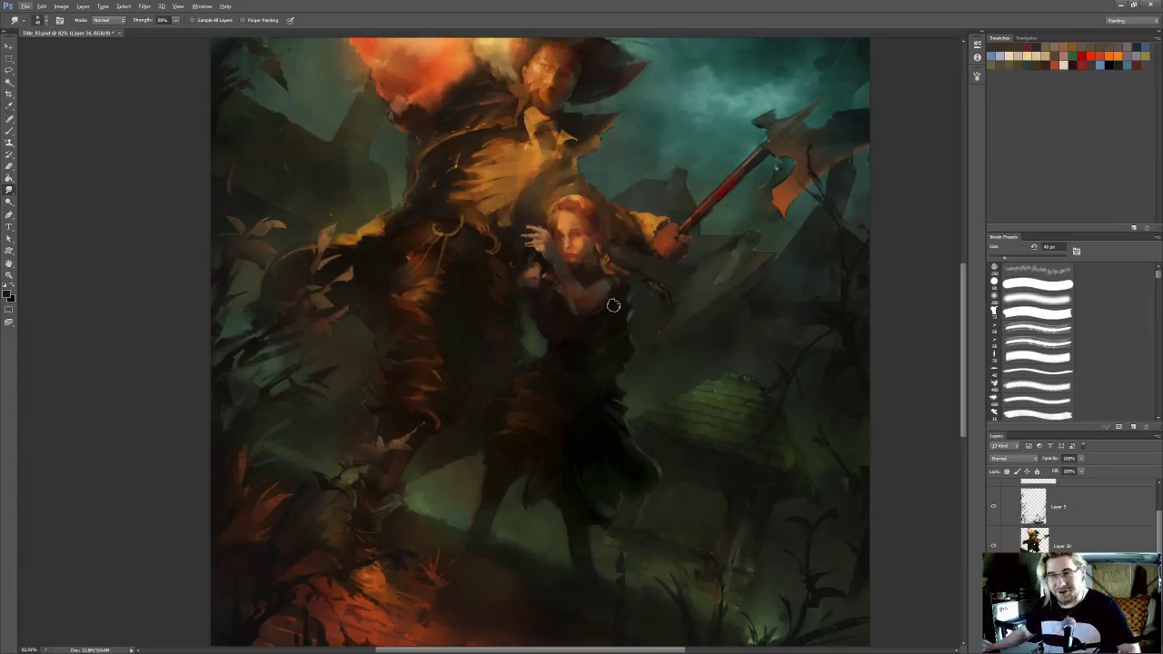
{"action": "left_click_drag", "start_coordinate": [529, 370], "coordinate": [567, 297]}
{"action": "scroll", "coordinate": [557, 327], "scroll_direction": "up", "scroll_amount": 2}
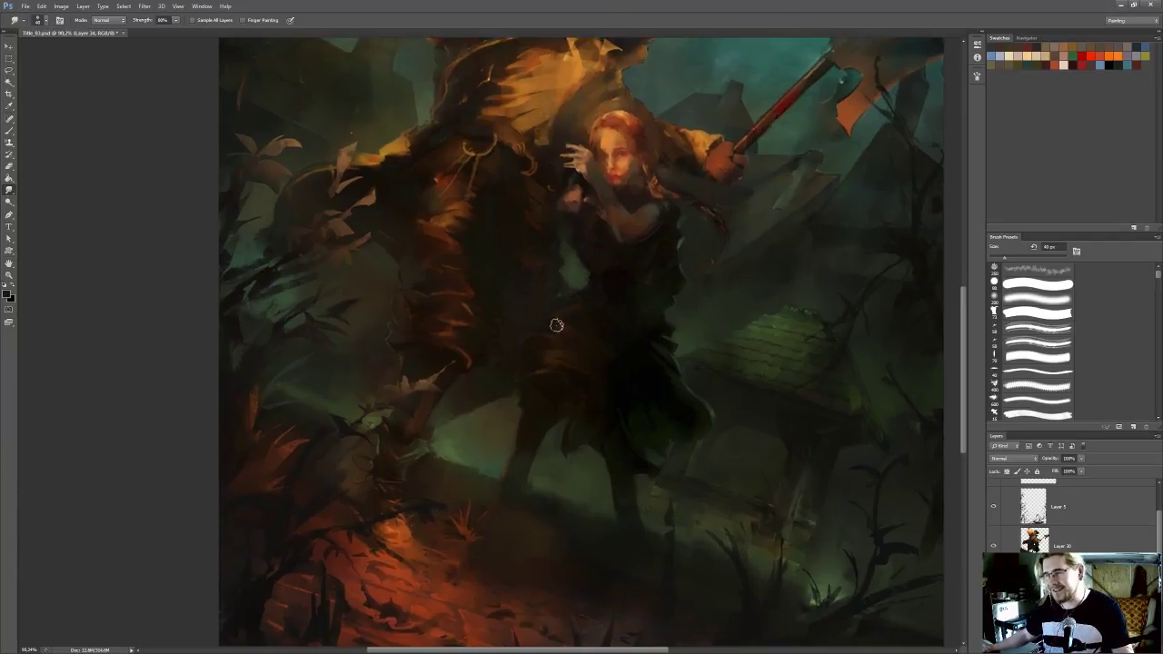
{"action": "left_click_drag", "start_coordinate": [609, 383], "coordinate": [558, 379]}
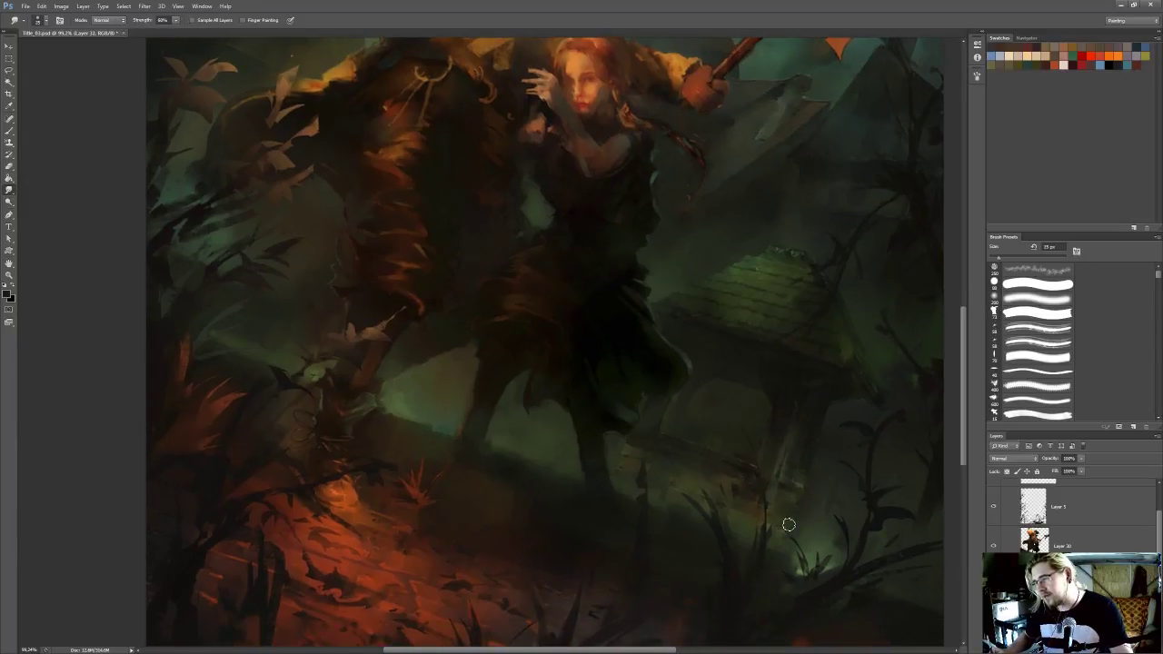
{"action": "key", "text": "b"}
{"action": "key", "text": "bracketleft"}
{"action": "left_click", "coordinate": [771, 462], "text": "alt"}
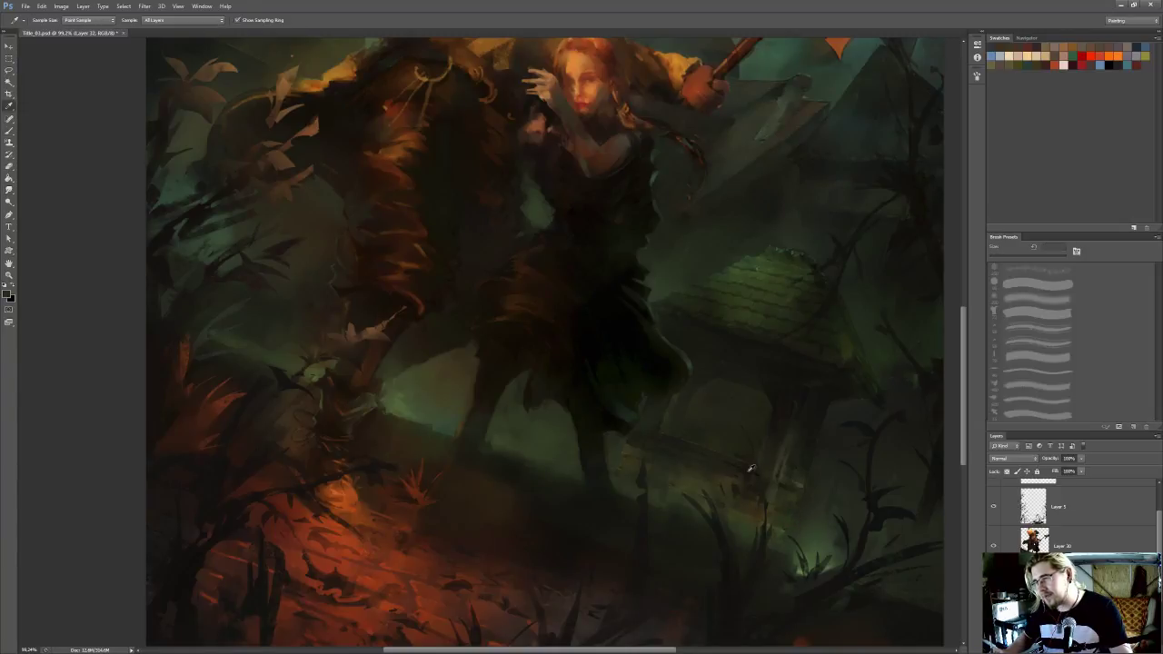
{"action": "key", "text": "bracketleft"}
Blend the low wall below the arch with the Smudge tool and save the painting
{"action": "key", "text": "r"}
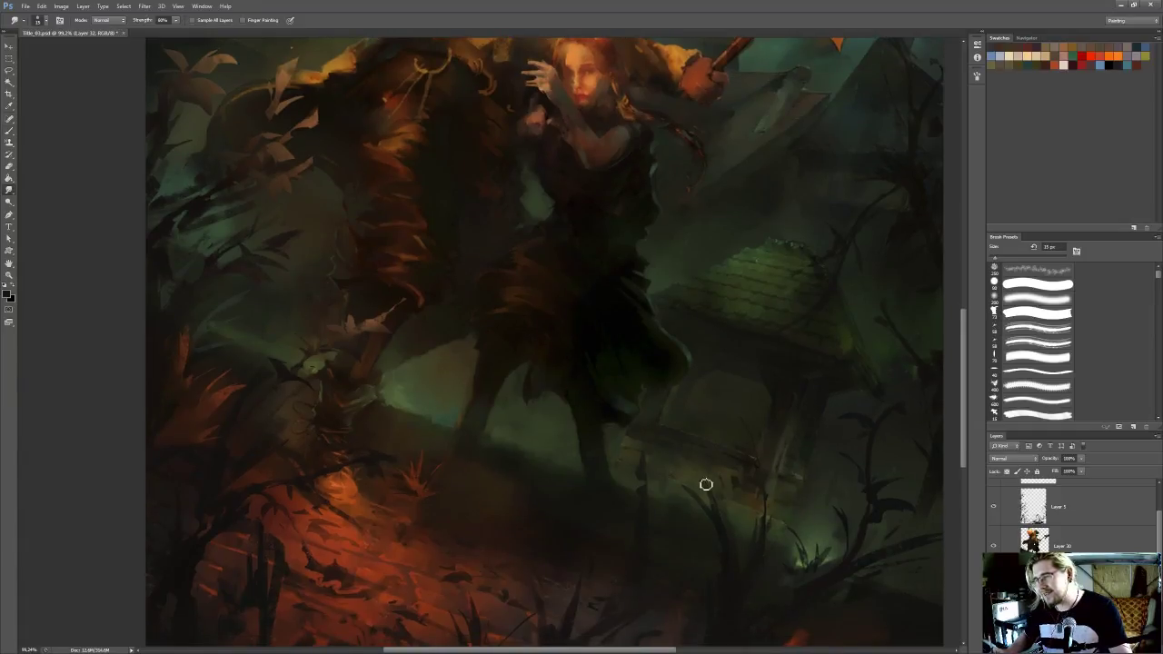
{"action": "left_click_drag", "start_coordinate": [819, 496], "coordinate": [819, 480]}
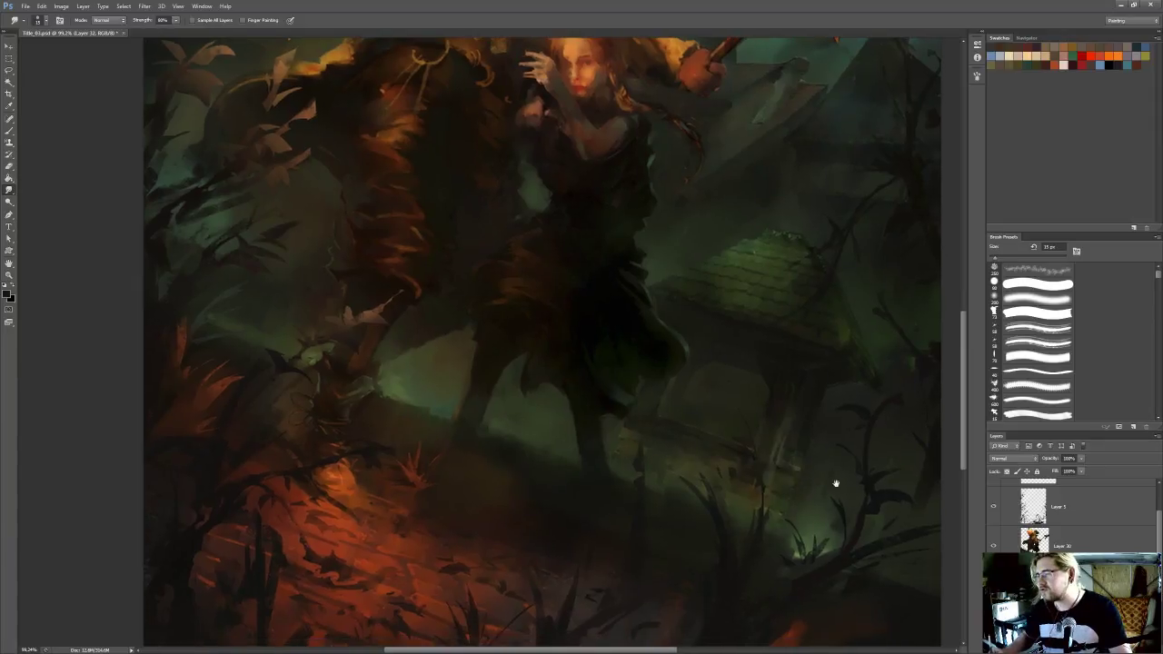
{"action": "key", "text": "ctrl+s"}
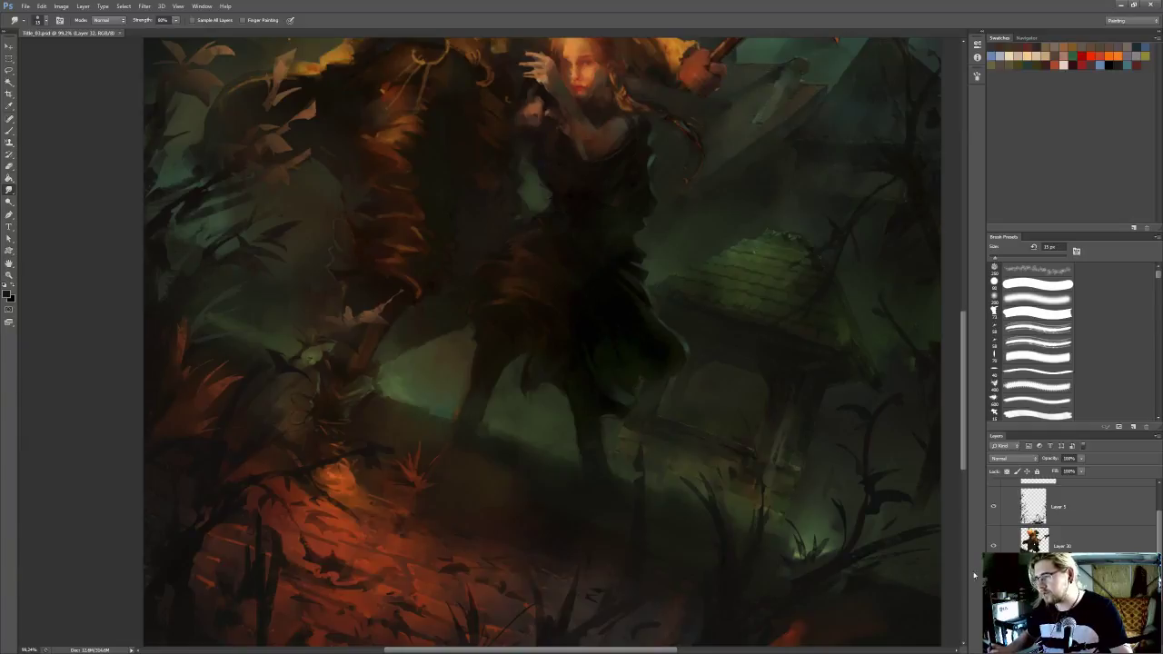
Choose a large soft brush and sample the green mist above the plants beside the hut
{"action": "key", "text": "b"}
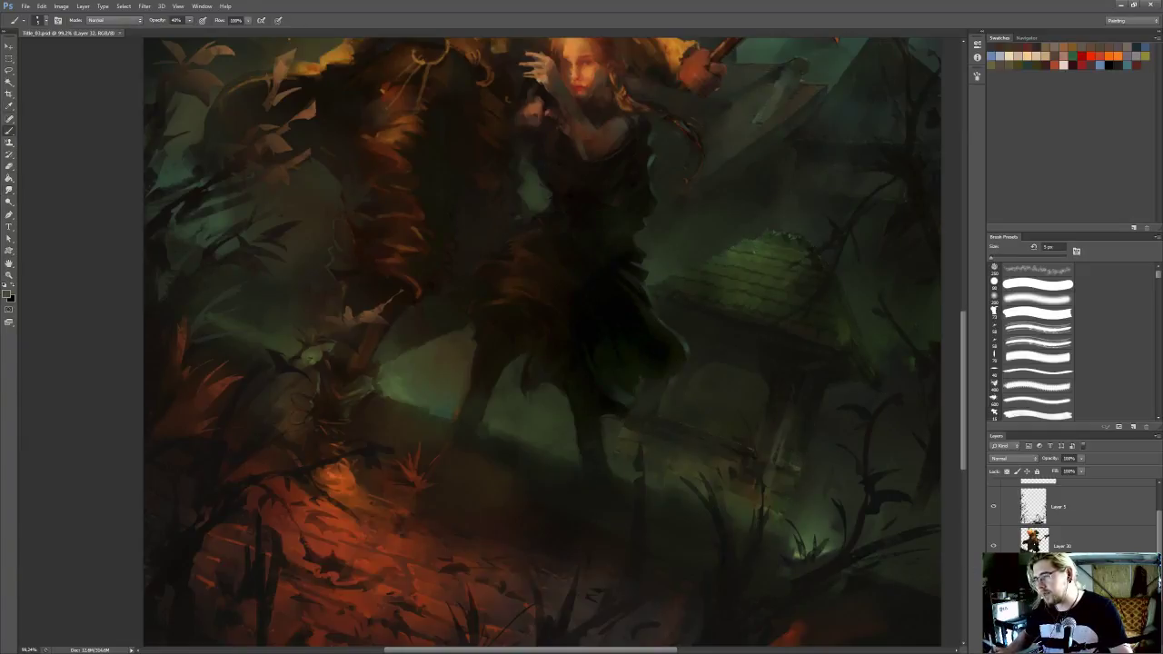
{"action": "left_click", "coordinate": [1039, 299]}
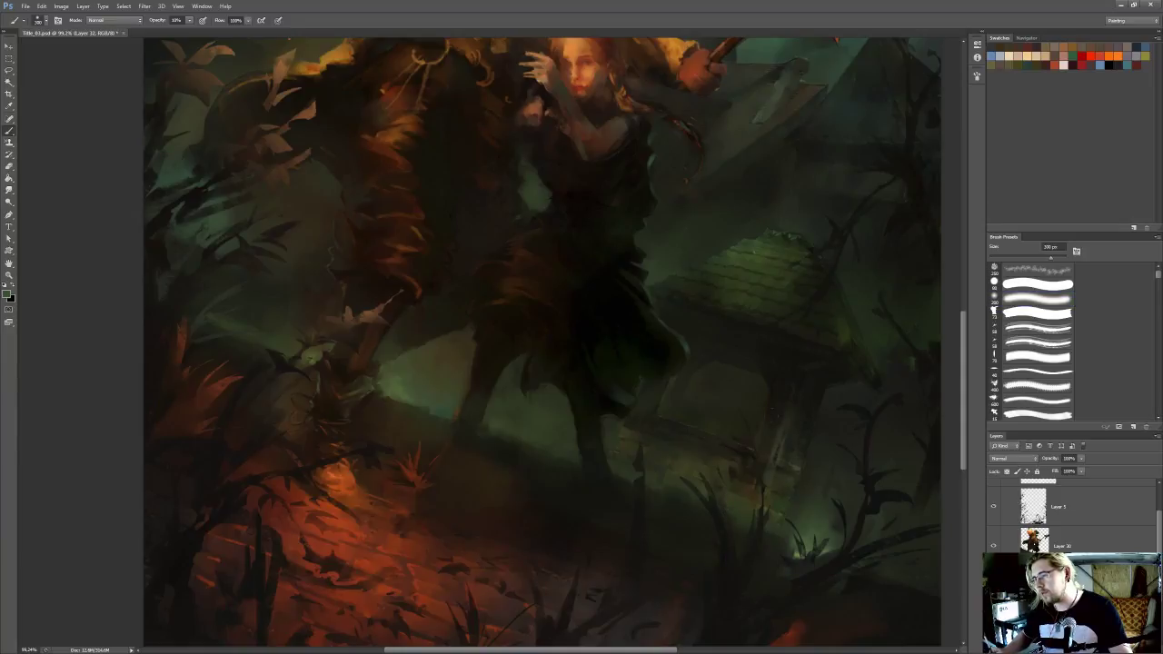
{"action": "left_click", "coordinate": [827, 509], "text": "alt"}
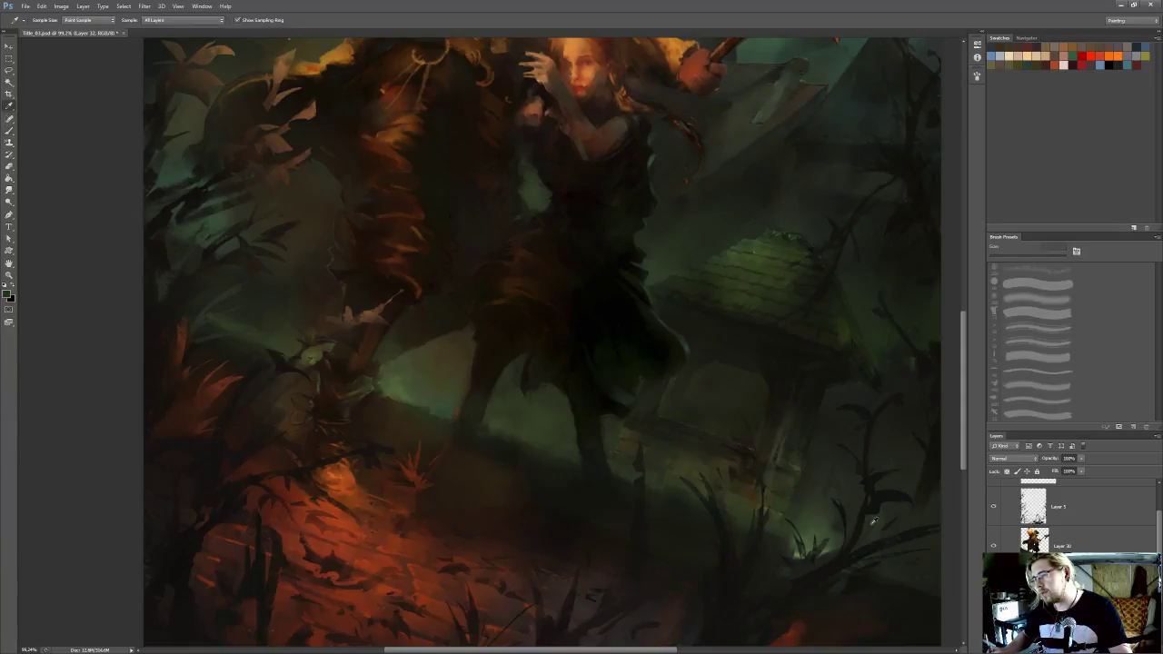
Clean up the edges of the hut's post and eave with a small hard-edged Eraser
{"action": "scroll", "coordinate": [848, 440], "scroll_direction": "up", "scroll_amount": 4}
{"action": "key", "text": "l"}
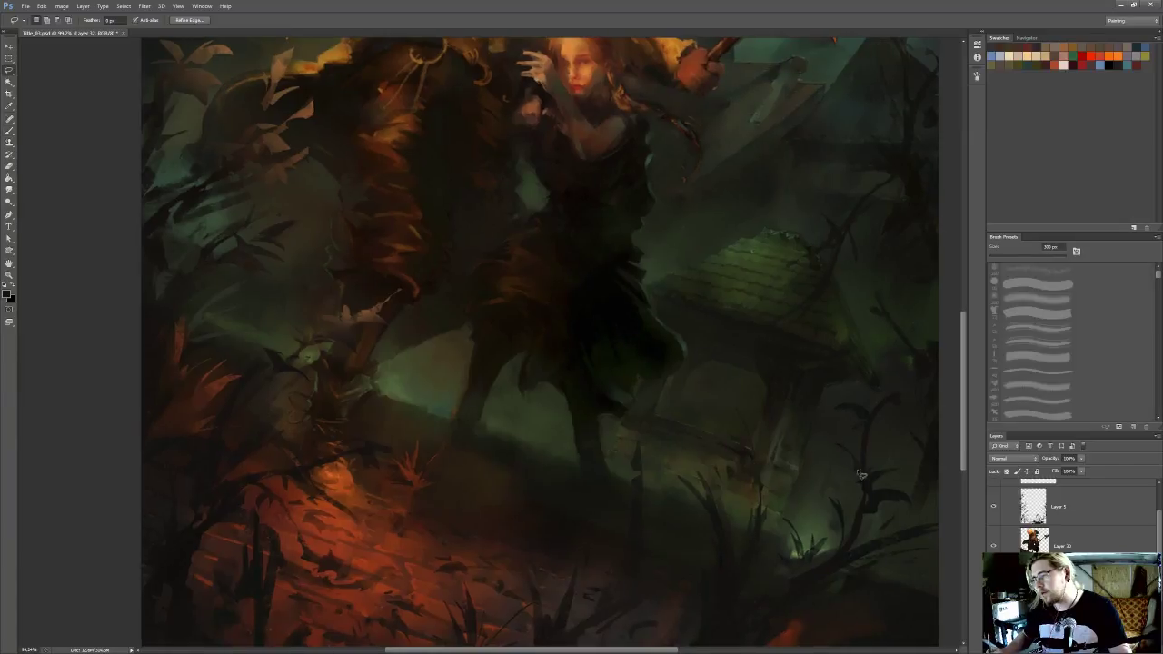
{"action": "key", "text": "b"}
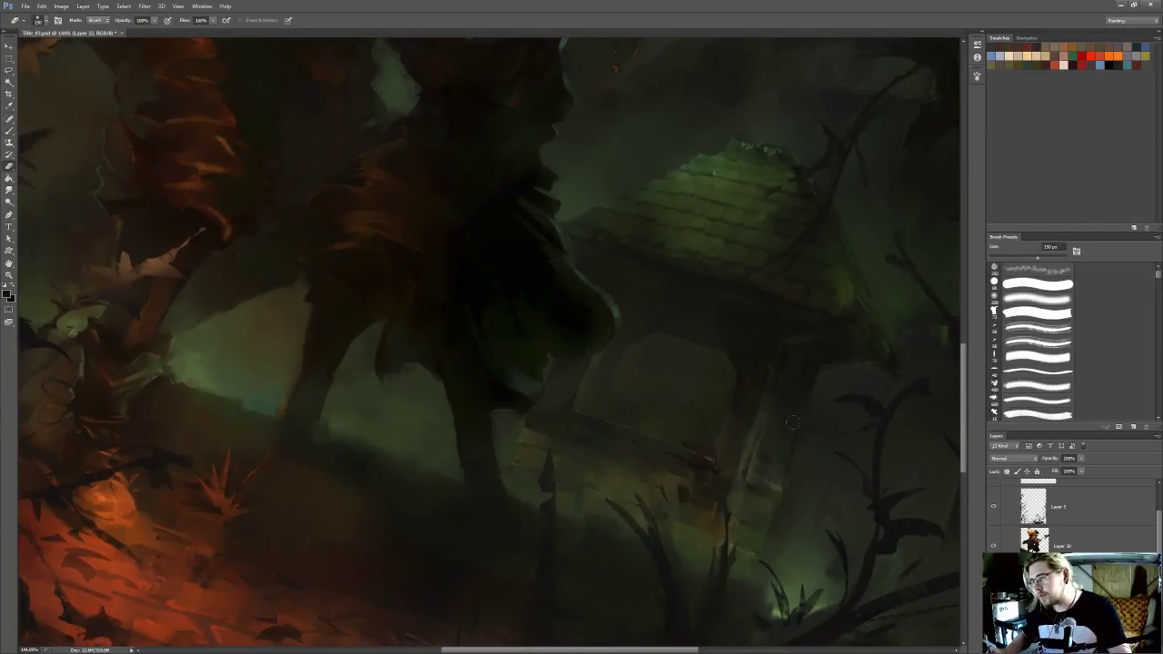
{"action": "left_click", "coordinate": [1047, 287]}
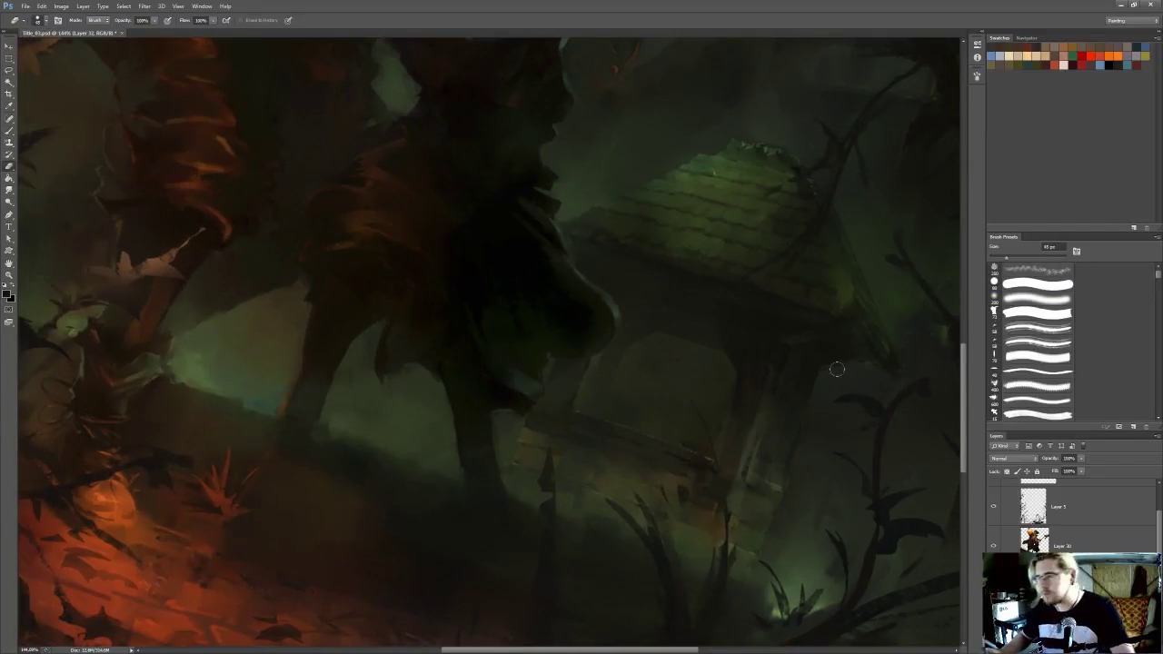
{"action": "key", "text": "["}
{"action": "key", "text": "["}
{"action": "key", "text": "["}
{"action": "key", "text": "["}
{"action": "key", "text": "["}
{"action": "key", "text": "["}
{"action": "key", "text": "["}
{"action": "key", "text": "["}
{"action": "key", "text": "["}
{"action": "key", "text": "l"}
{"action": "key", "text": "e"}
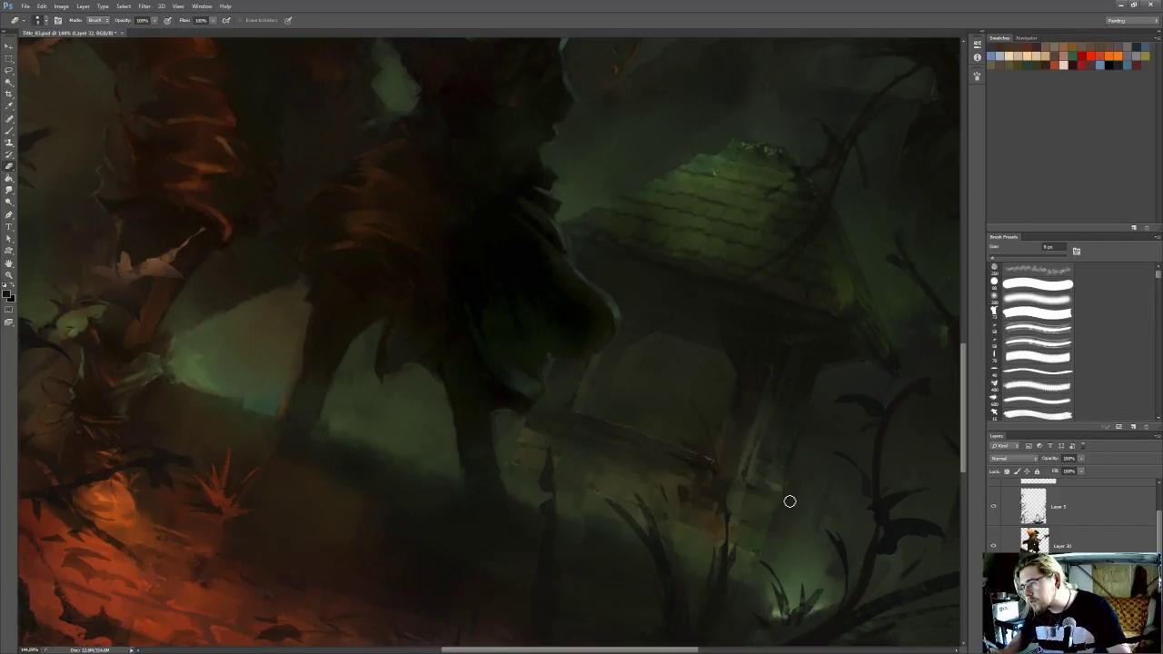
Blend the base of the hut's post and the adjoining low wall with a small Smudge brush
{"action": "key", "text": "r"}
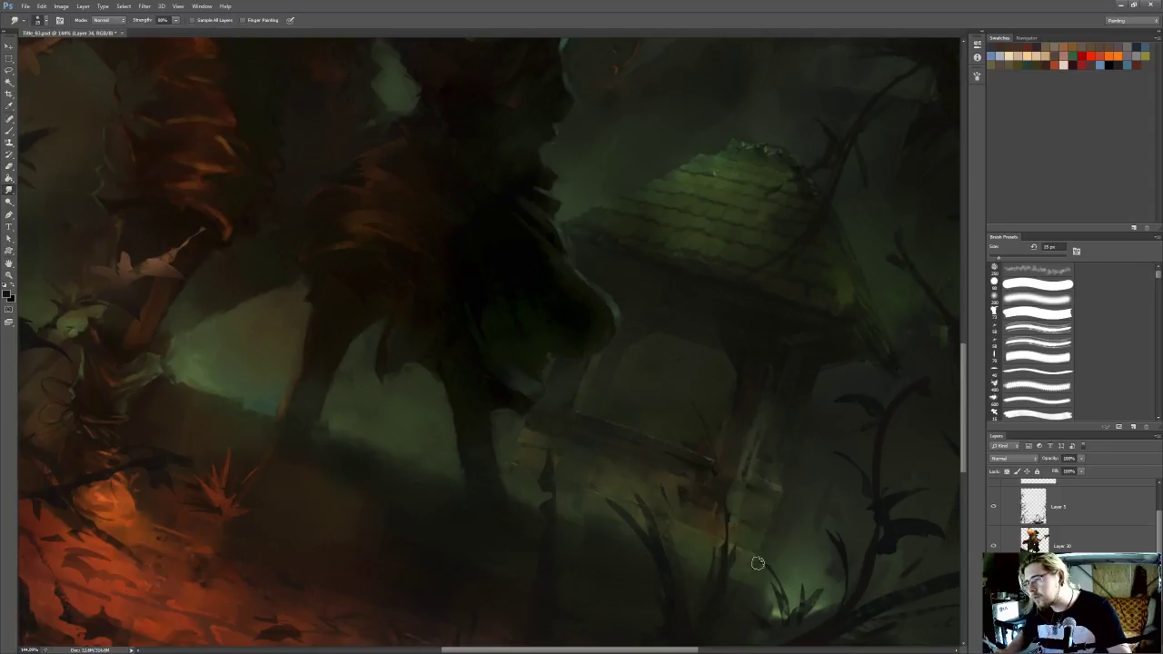
{"action": "scroll", "coordinate": [646, 389], "scroll_direction": "down", "scroll_amount": 5}
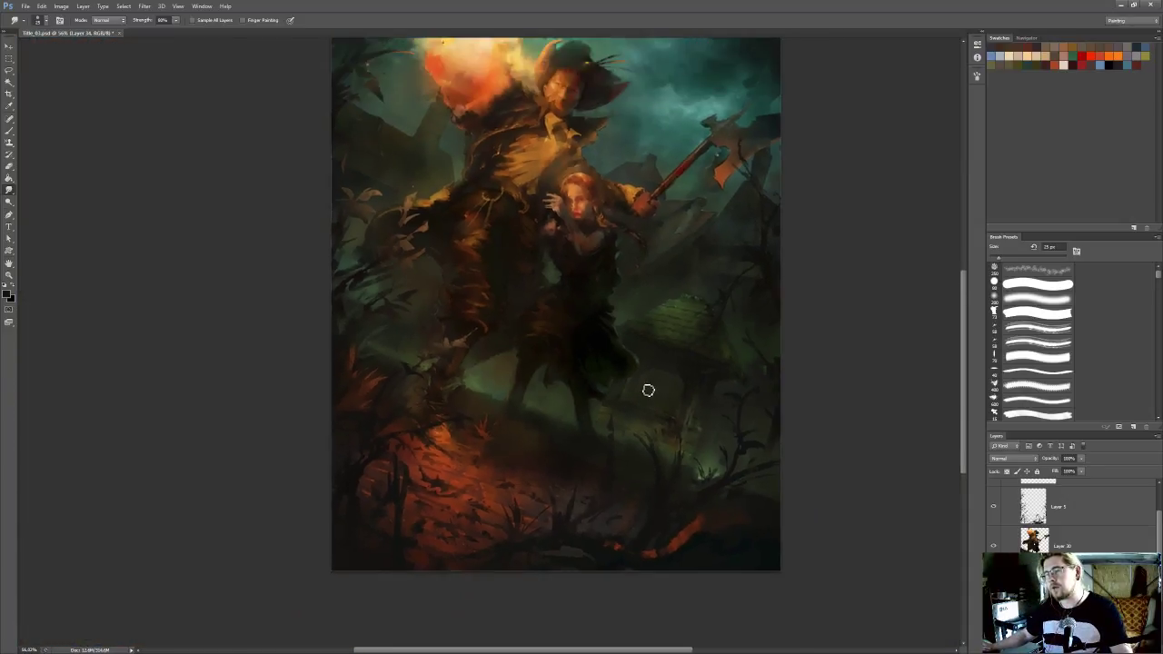
{"action": "scroll", "coordinate": [648, 390], "scroll_direction": "down", "scroll_amount": 1}
{"action": "scroll", "coordinate": [615, 503], "scroll_direction": "up", "scroll_amount": 4}
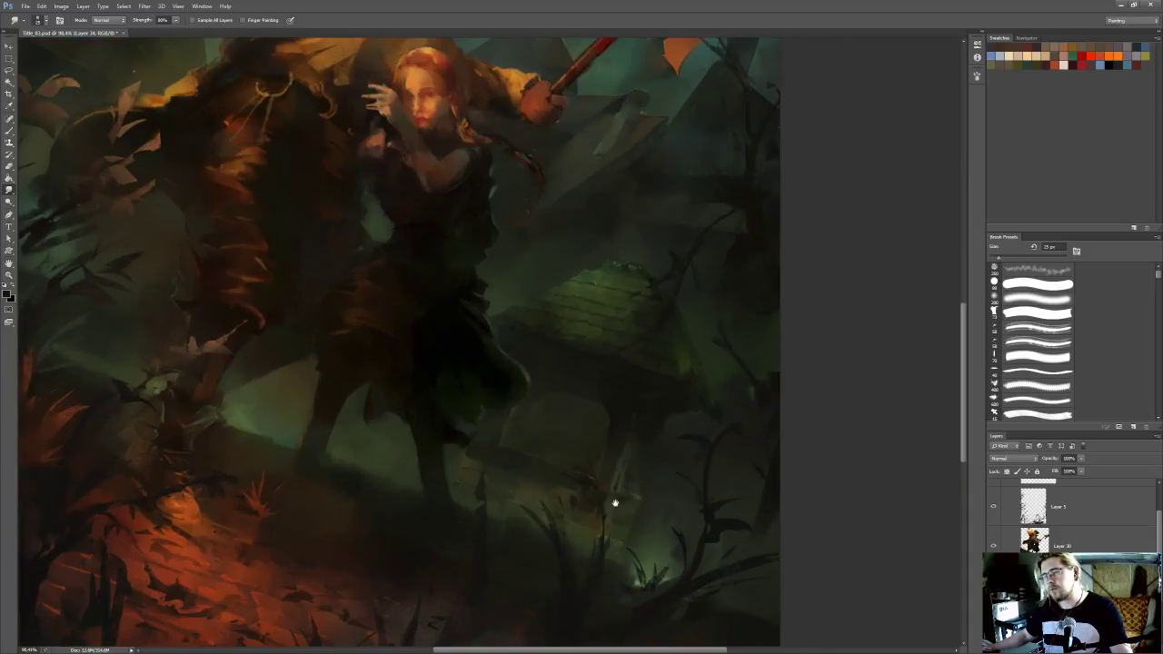
{"action": "scroll", "coordinate": [615, 504], "scroll_direction": "up", "scroll_amount": 1}
{"action": "key", "text": "["}
{"action": "left_click", "coordinate": [667, 493], "text": "ctrl"}
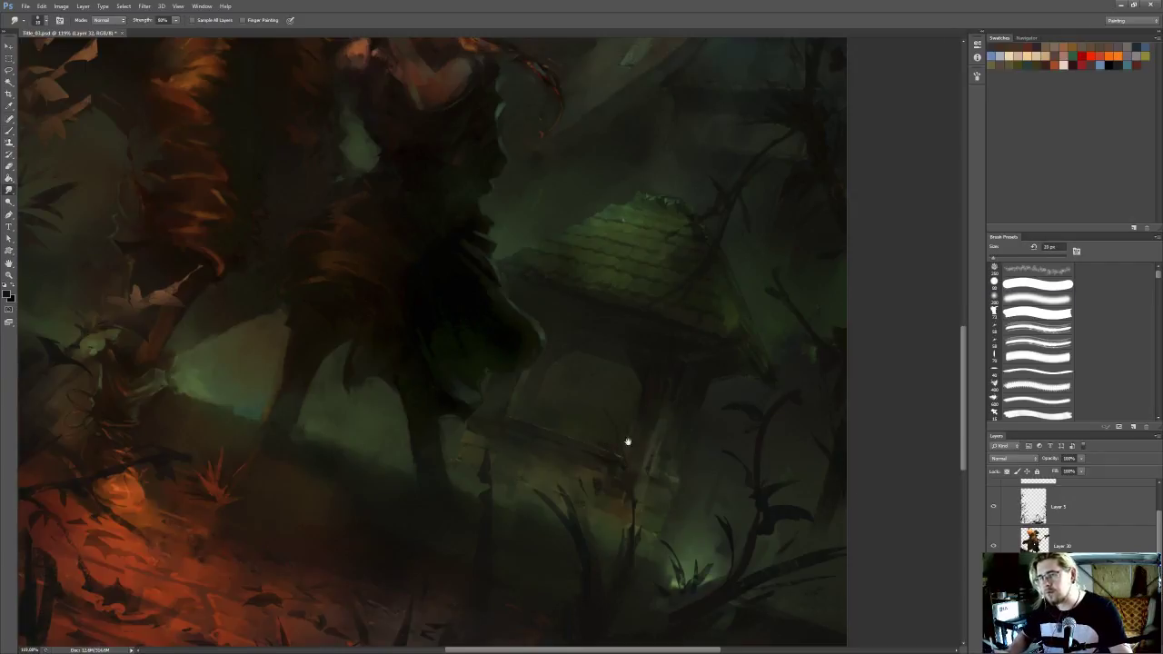
{"action": "left_click_drag", "start_coordinate": [642, 464], "coordinate": [688, 519]}
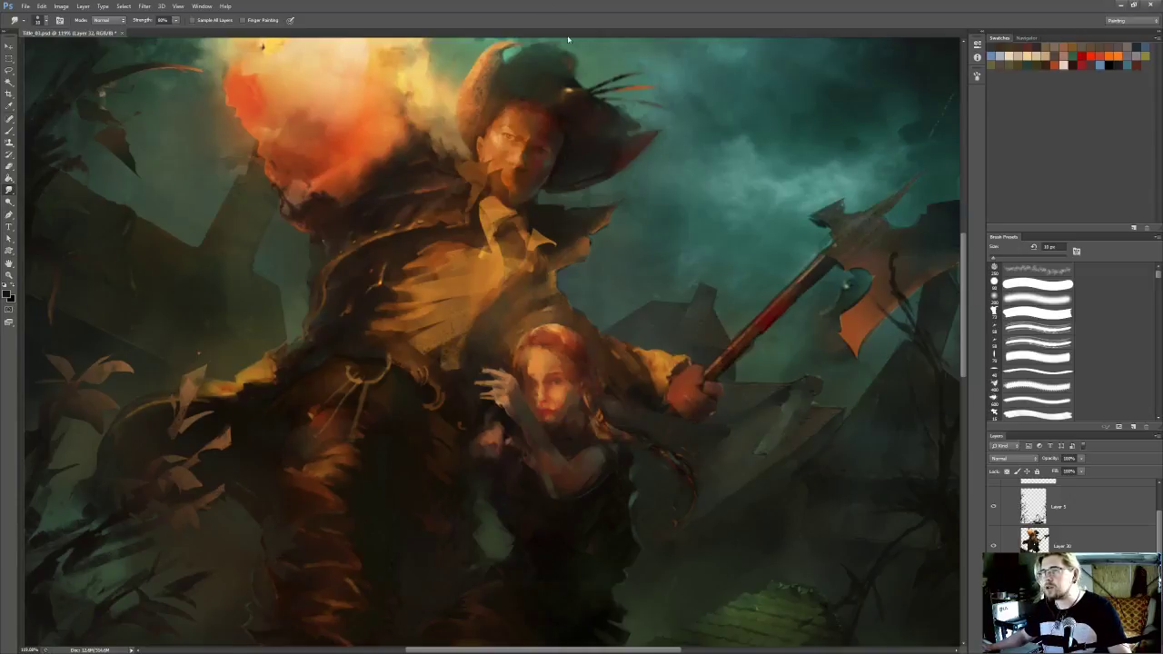
Refine the silhouette of the distant house between the man's coat and the axe with a fine Eraser
{"action": "scroll", "coordinate": [692, 238], "scroll_direction": "up", "scroll_amount": 2}
{"action": "key", "text": "e"}
{"action": "key", "text": "bracketleft"}
{"action": "key", "text": "bracketleft"}
{"action": "key", "text": "bracketleft"}
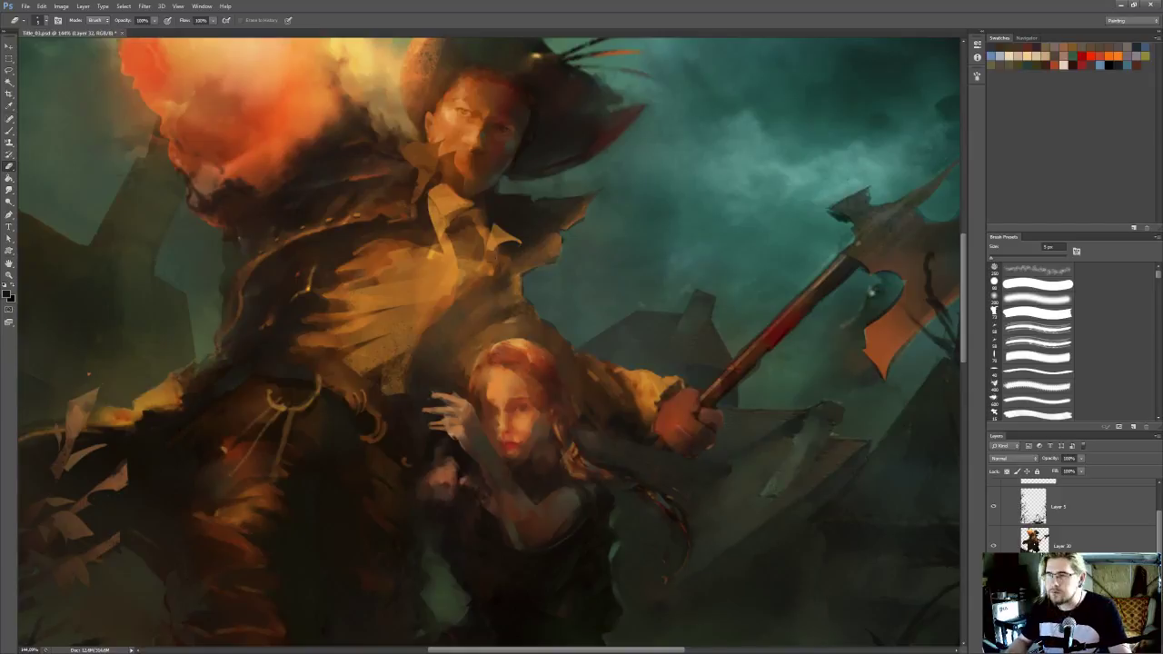
{"action": "left_click_drag", "start_coordinate": [528, 269], "coordinate": [504, 267]}
{"action": "key", "text": "bracketright"}
{"action": "key", "text": "bracketright"}
{"action": "key", "text": "bracketright"}
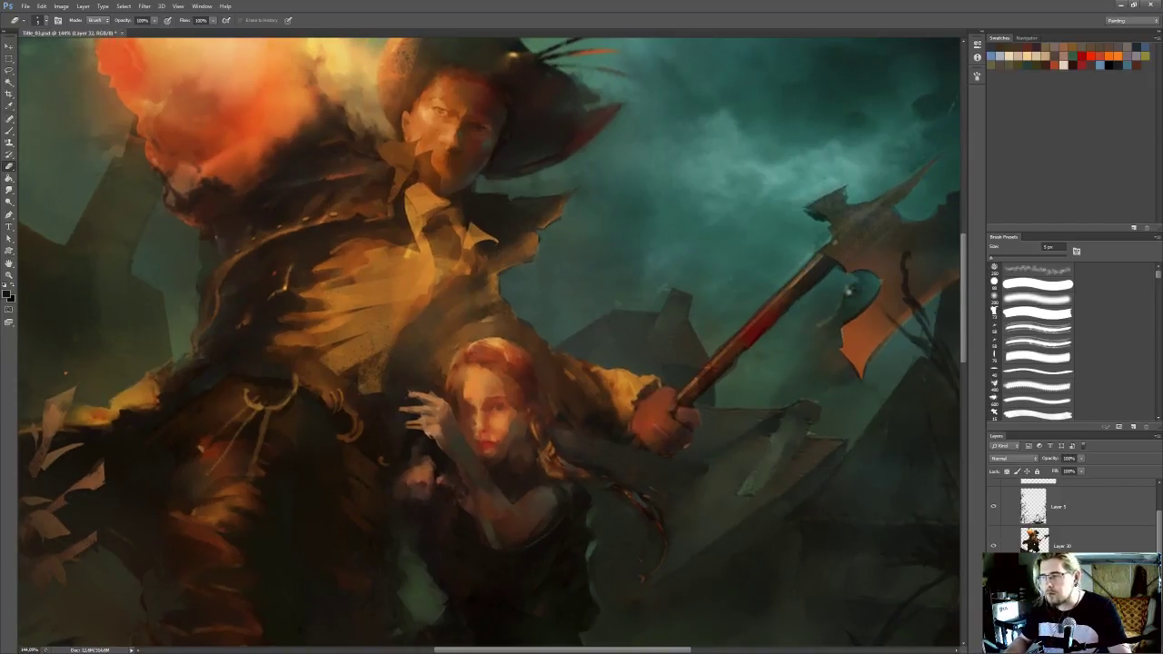
Trim the roofline and chimney of the distant house with the Eraser at 4 px
{"action": "key", "text": "l"}
{"action": "left_click_drag", "start_coordinate": [757, 484], "coordinate": [754, 475]}
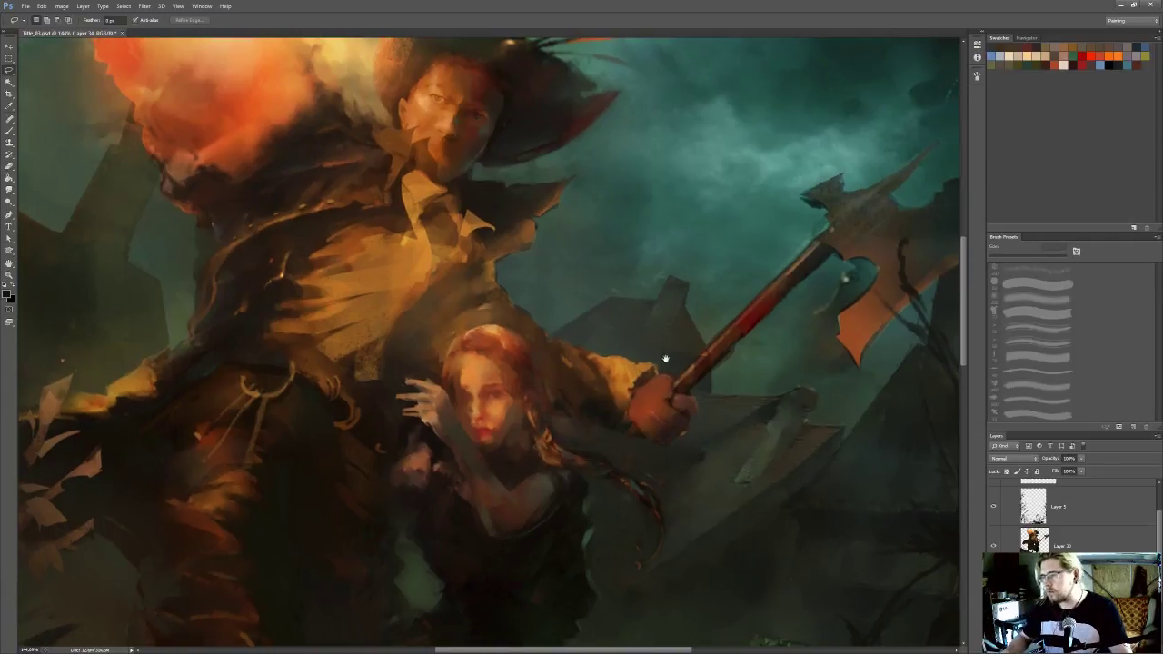
{"action": "key", "text": "b"}
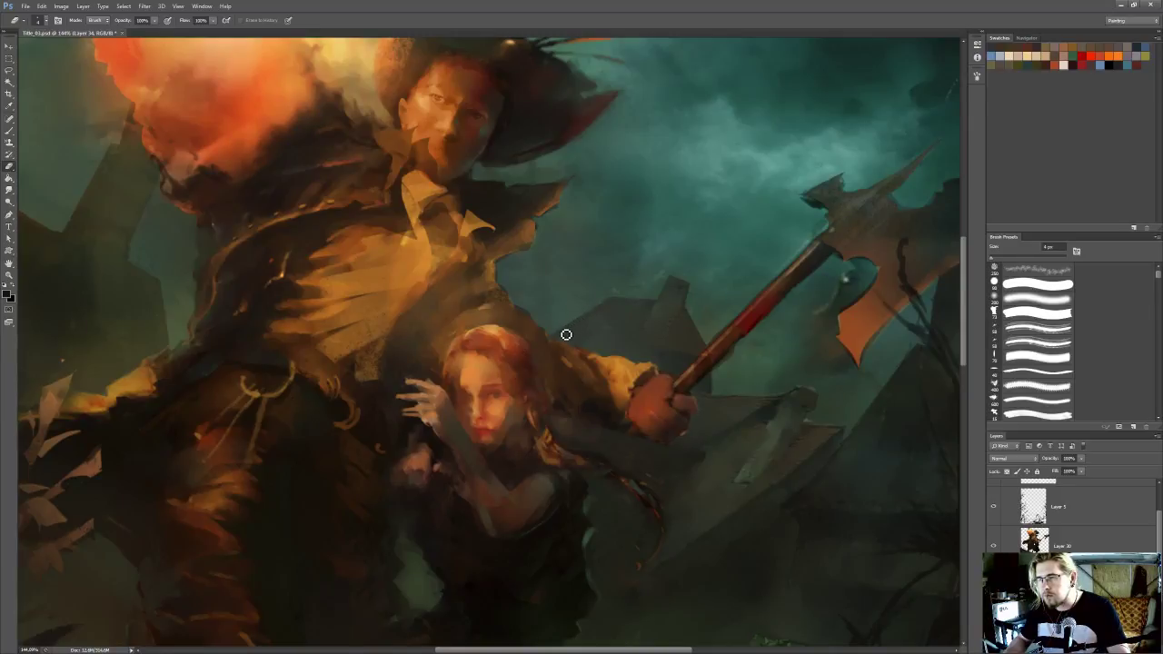
{"action": "left_click_drag", "start_coordinate": [582, 302], "coordinate": [571, 306]}
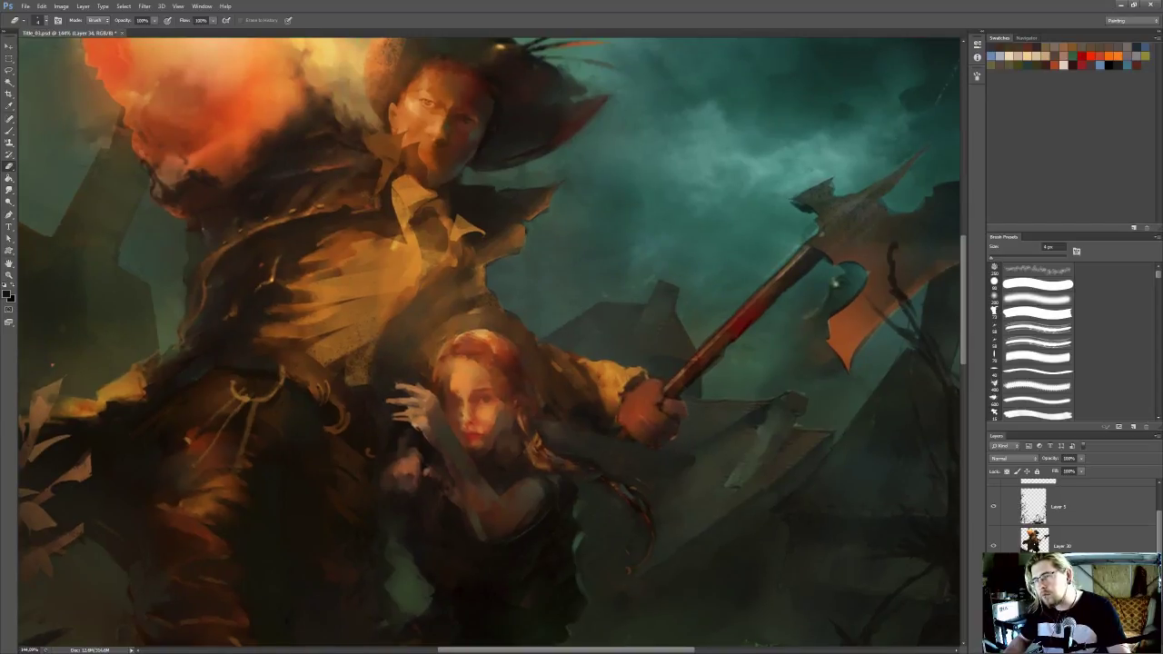
{"action": "left_click_drag", "start_coordinate": [653, 305], "coordinate": [644, 310]}
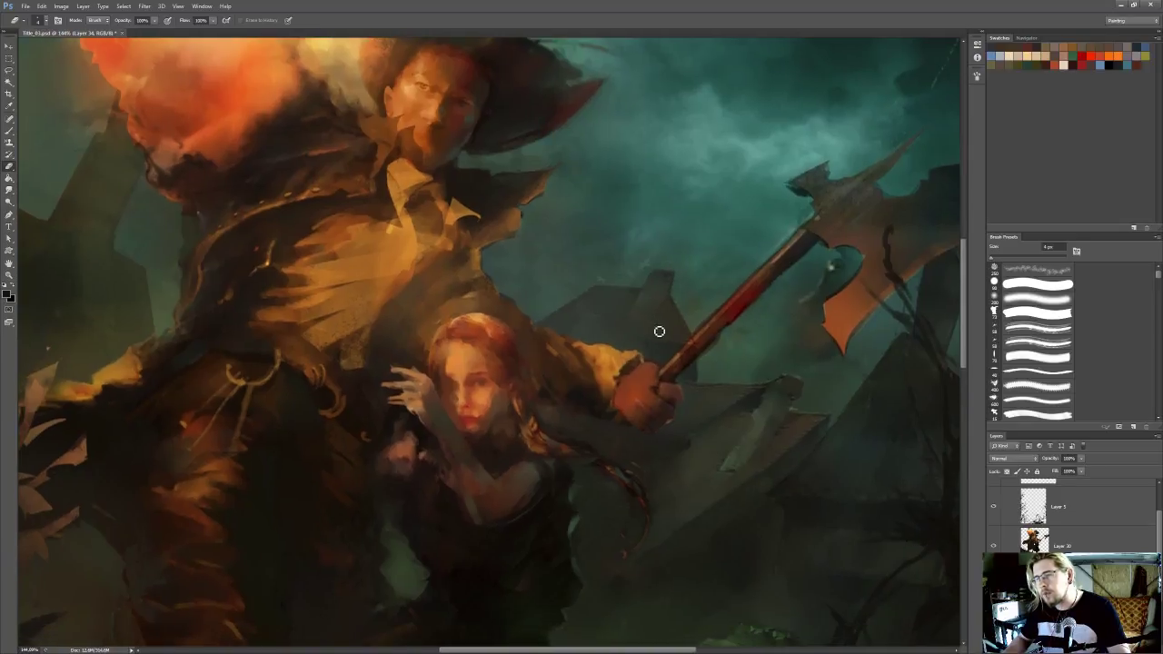
Select one side of the distant house's chimney with the Polygonal Lasso, shade it with the Burn tool and deselect
{"action": "key", "text": "o"}
{"action": "left_click_drag", "start_coordinate": [691, 289], "coordinate": [688, 279]}
{"action": "key", "text": "l"}
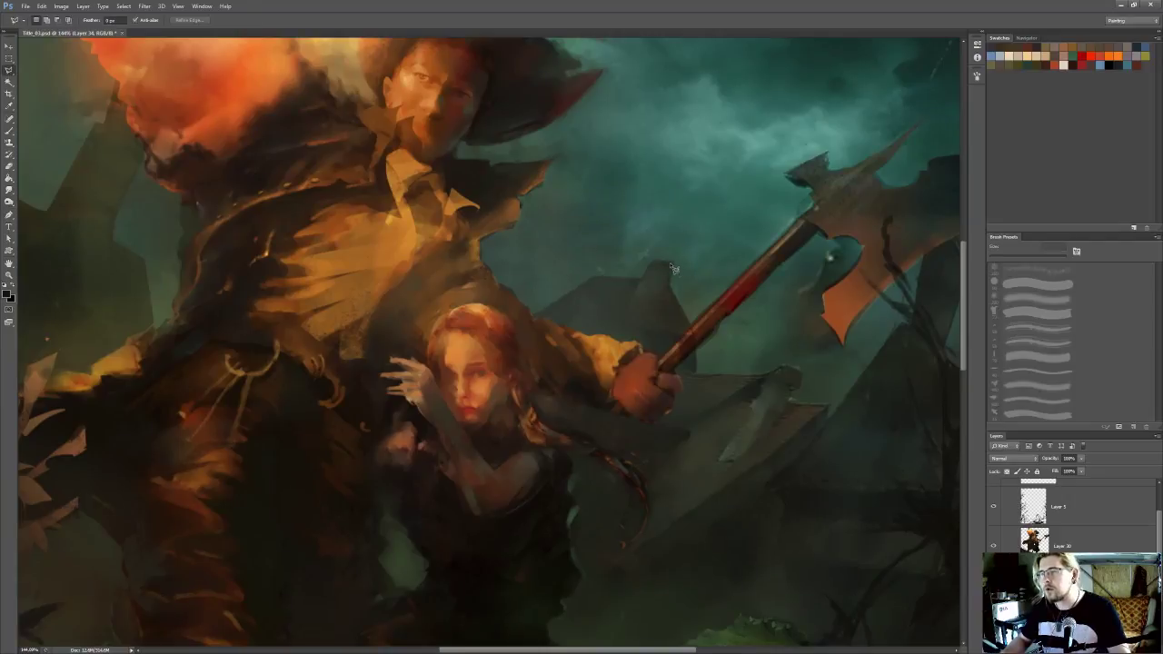
{"action": "left_click", "coordinate": [667, 263]}
{"action": "left_click", "coordinate": [657, 289]}
{"action": "left_click", "coordinate": [667, 285]}
{"action": "left_click", "coordinate": [675, 266]}
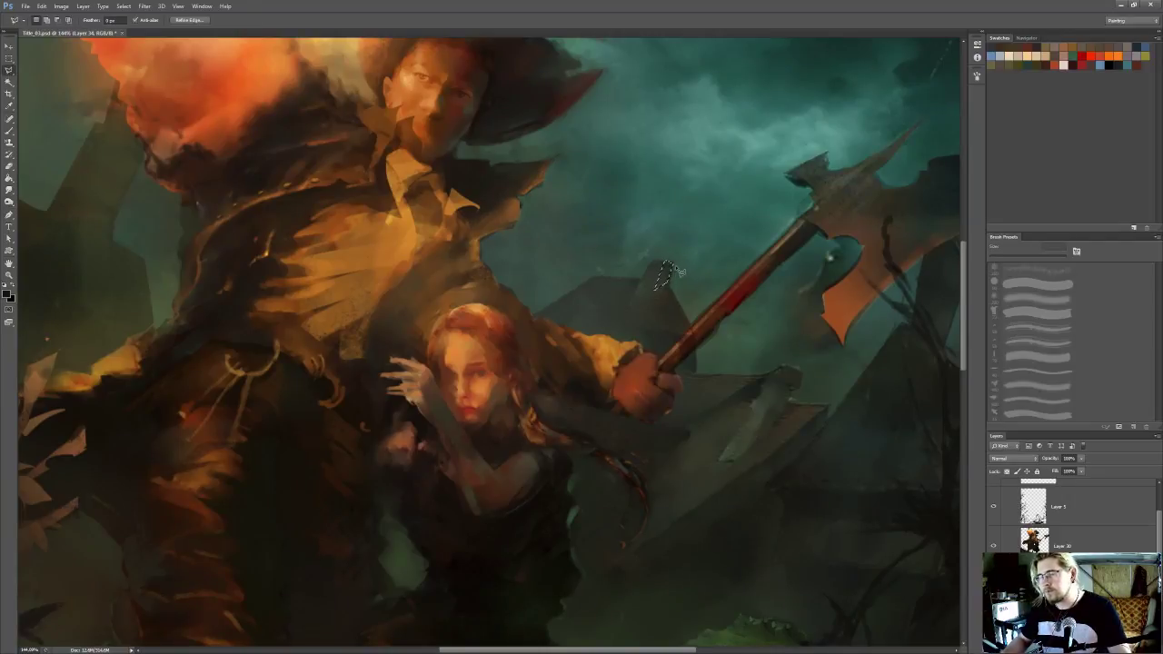
{"action": "key", "text": "o"}
{"action": "left_click_drag", "start_coordinate": [672, 266], "coordinate": [665, 280]}
{"action": "key", "text": "ctrl+d"}
{"action": "key", "text": "l"}
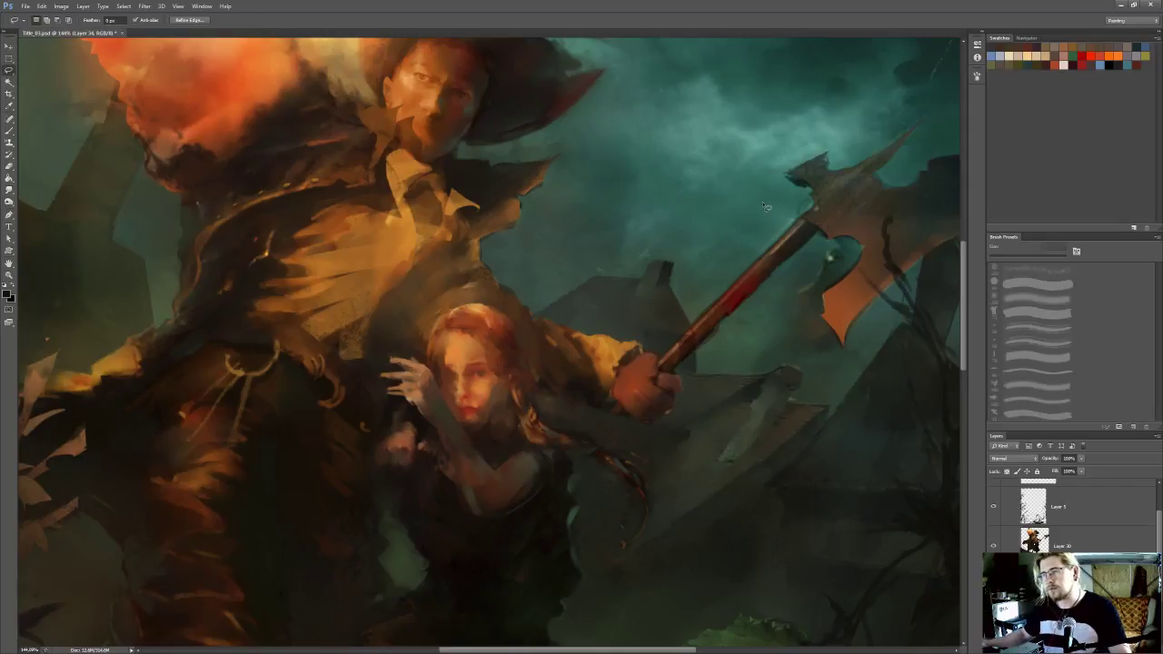
Tidy the side of the distant house and the ruined roof's upper edge beside the axe hand with a fine Eraser
{"action": "scroll", "coordinate": [763, 209], "scroll_direction": "down", "scroll_amount": 5}
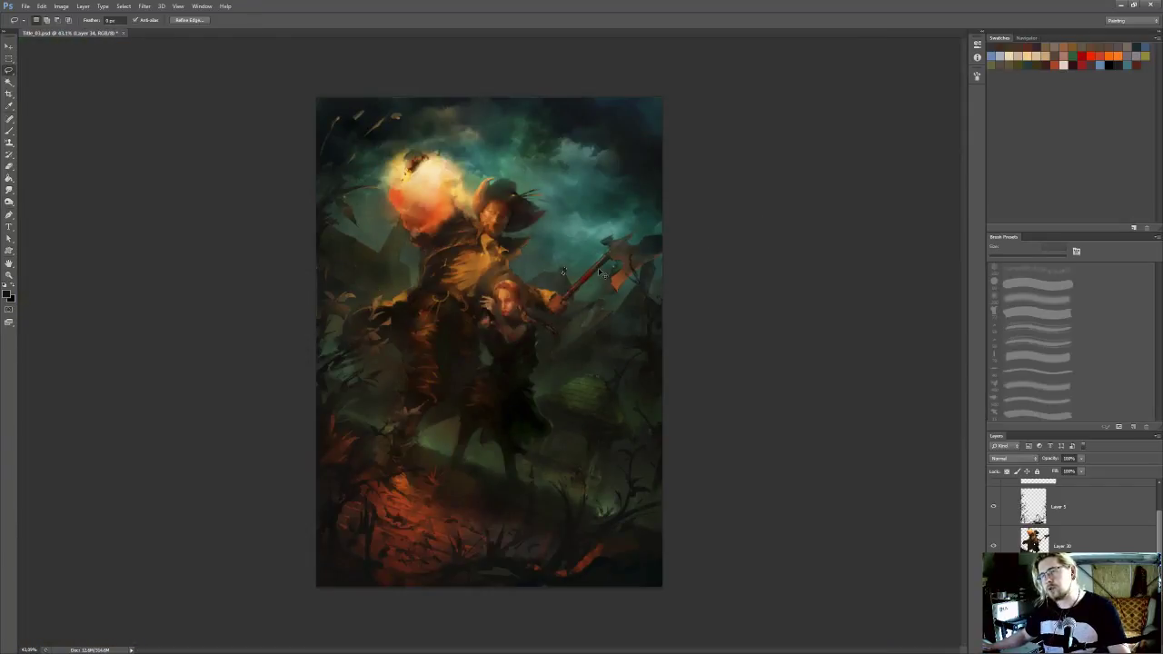
{"action": "scroll", "coordinate": [588, 268], "scroll_direction": "up", "scroll_amount": 7}
{"action": "left_click_drag", "start_coordinate": [582, 273], "coordinate": [590, 270]}
{"action": "key", "text": "r"}
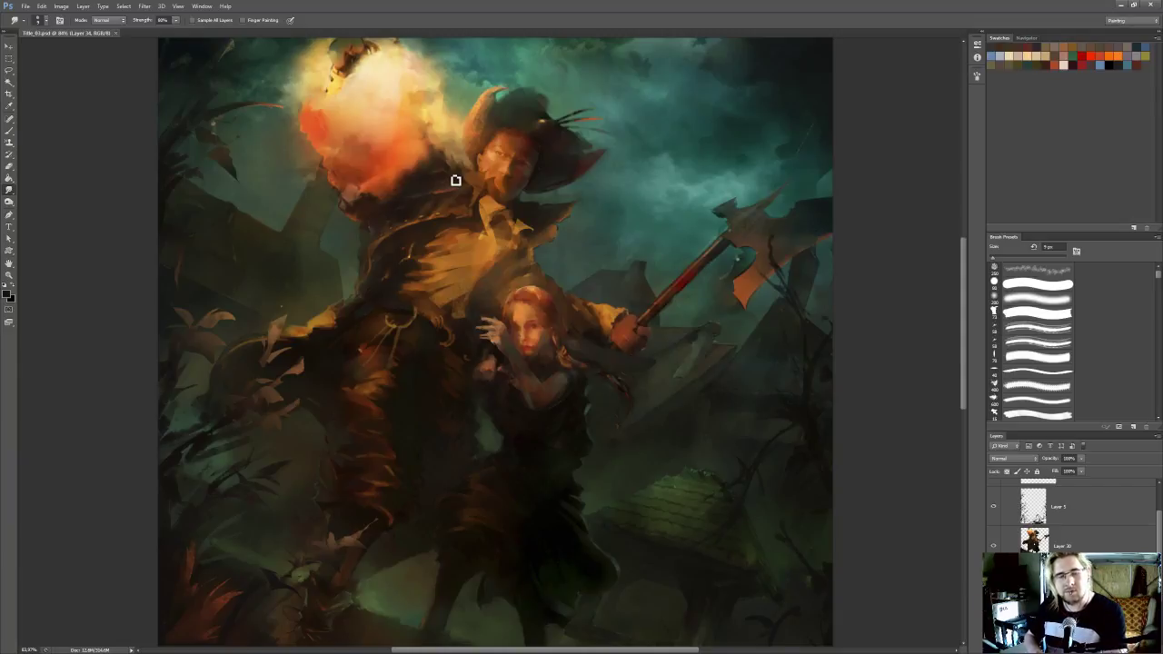
{"action": "scroll", "coordinate": [673, 268], "scroll_direction": "up", "scroll_amount": 3}
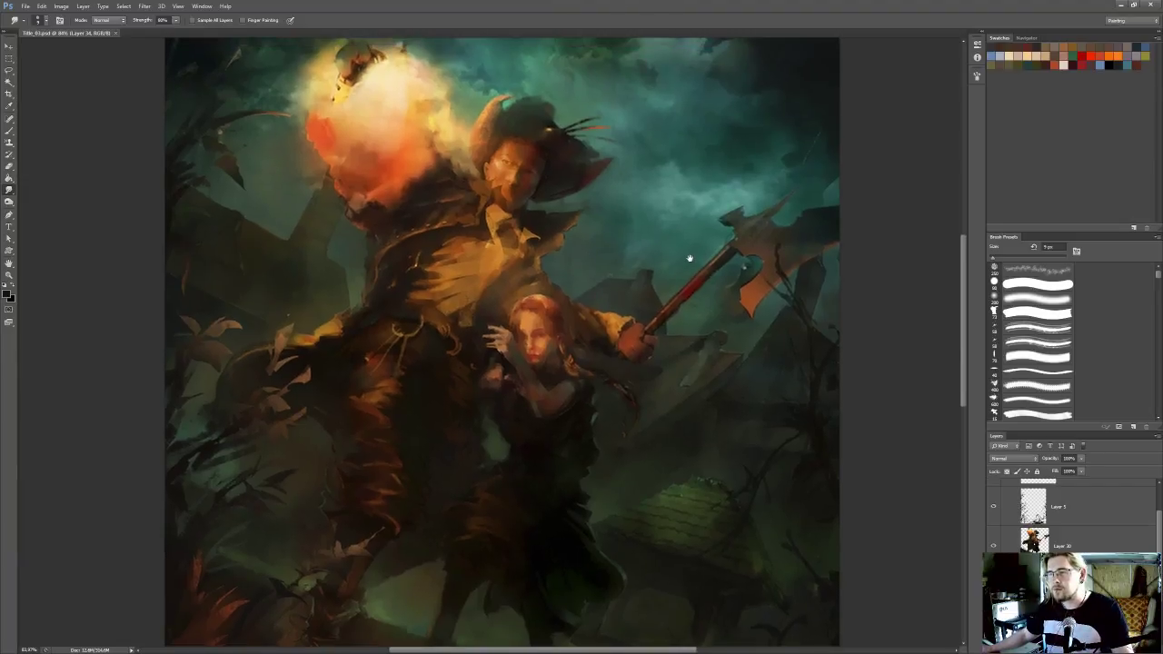
{"action": "scroll", "coordinate": [641, 283], "scroll_direction": "up", "scroll_amount": 3}
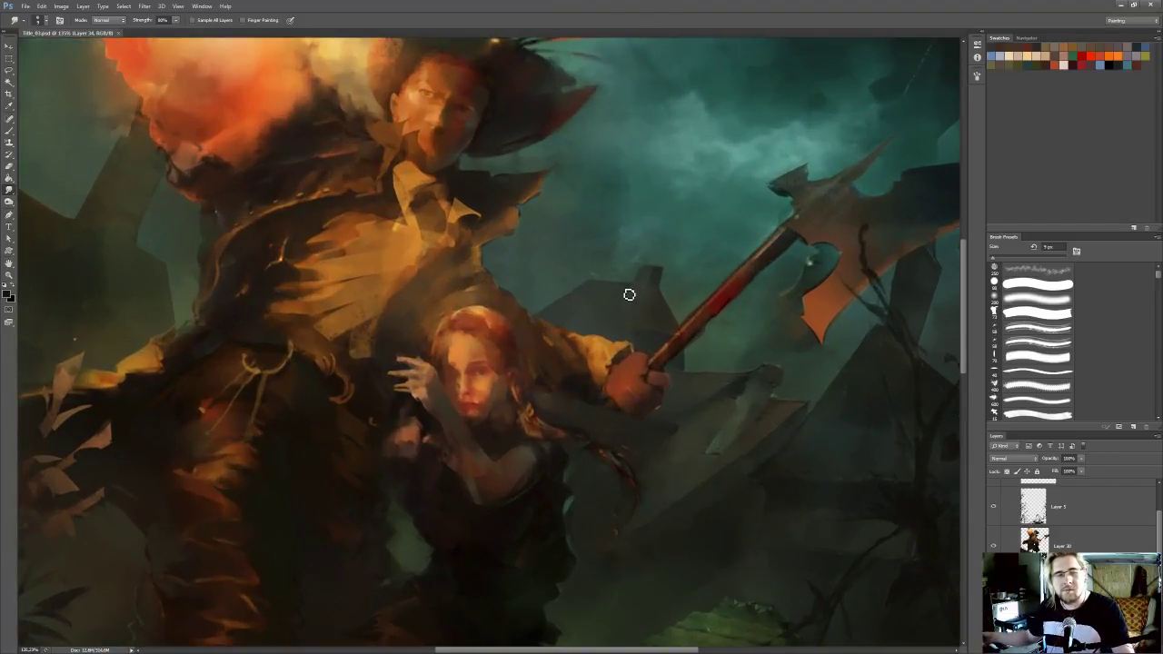
{"action": "left_click_drag", "start_coordinate": [652, 410], "coordinate": [628, 402]}
{"action": "key", "text": "e"}
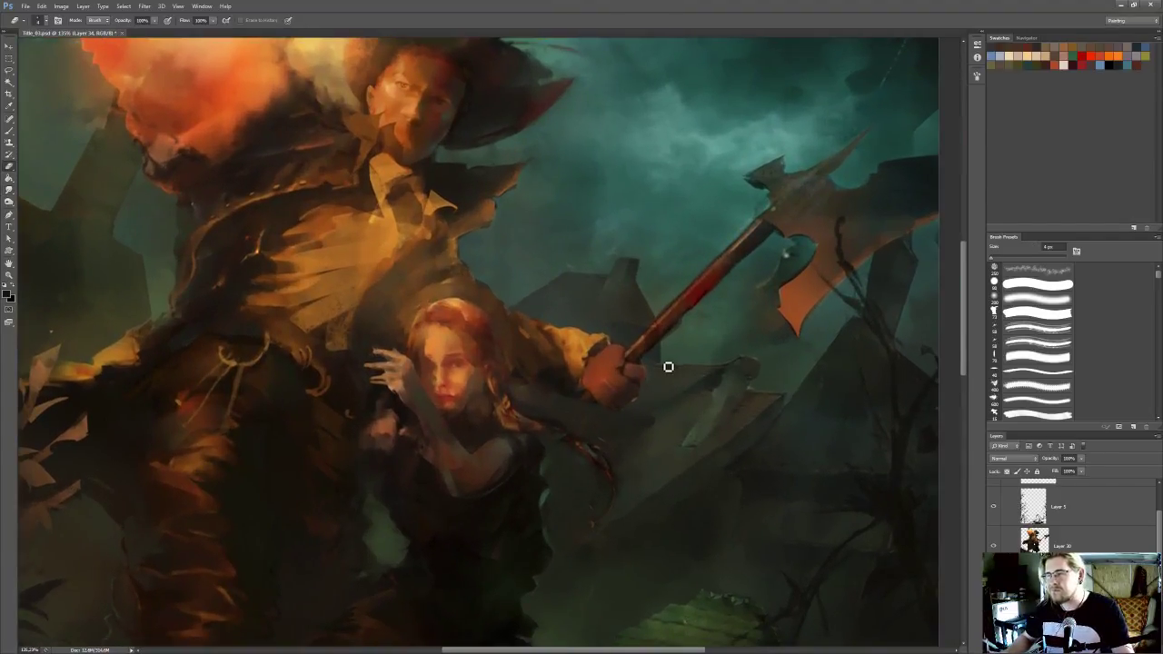
{"action": "key", "text": "bracketleft"}
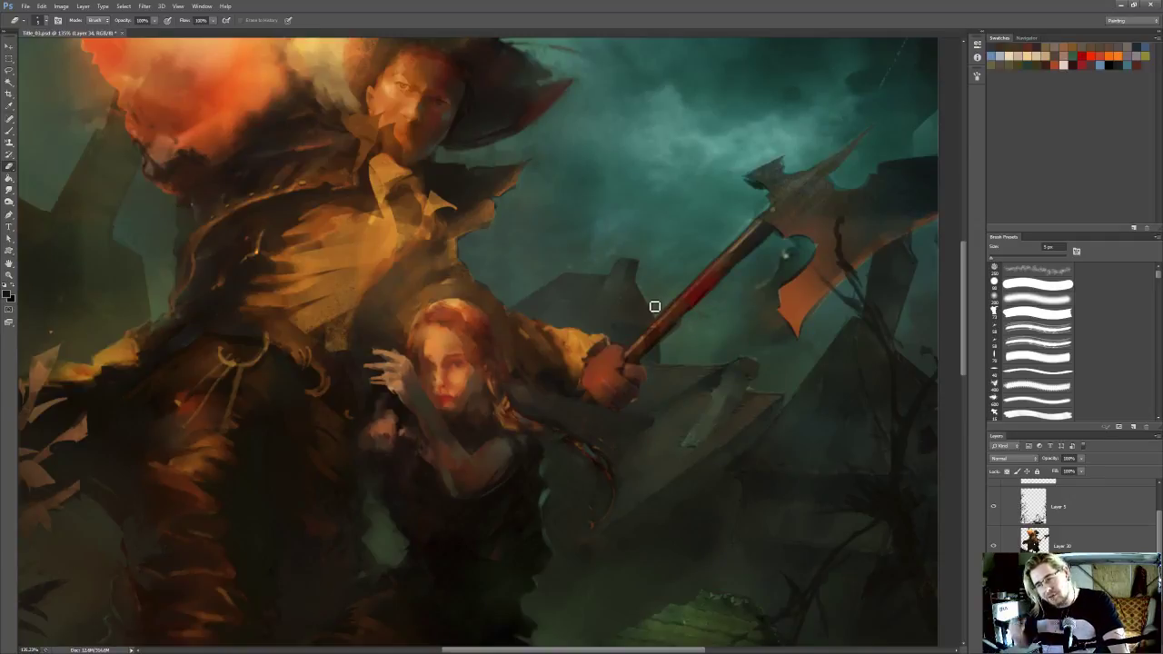
Erase stray paint around the broken beam's end and the pointed tip of the ruined roof
{"action": "left_click_drag", "start_coordinate": [698, 359], "coordinate": [693, 363]}
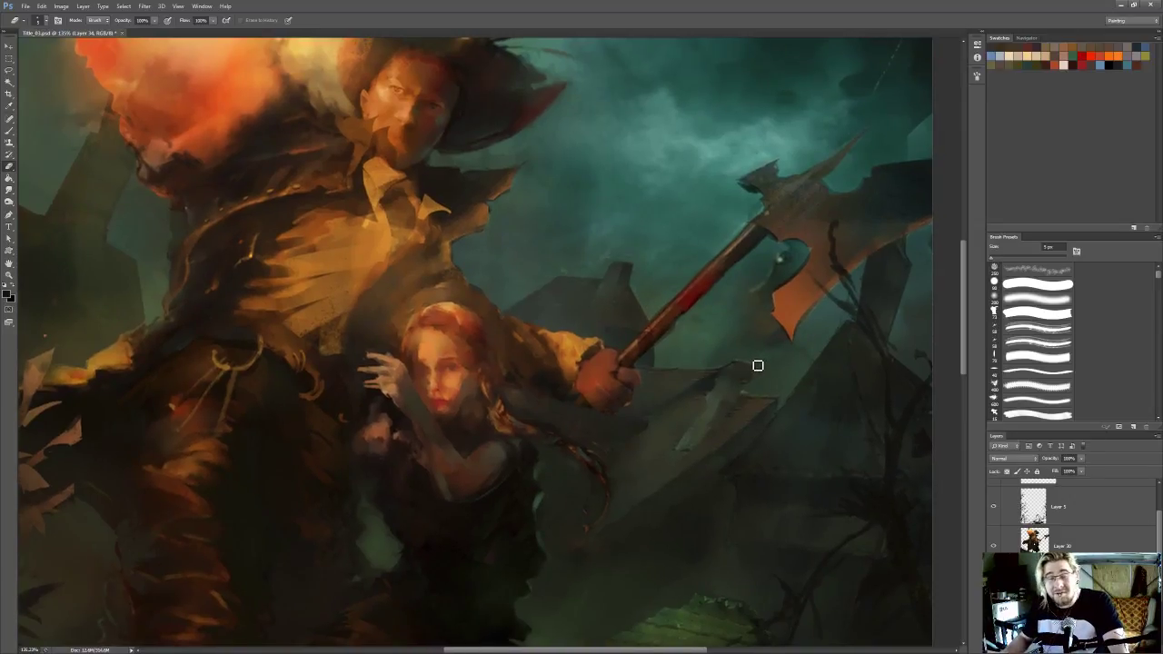
{"action": "left_click_drag", "start_coordinate": [763, 379], "coordinate": [760, 369]}
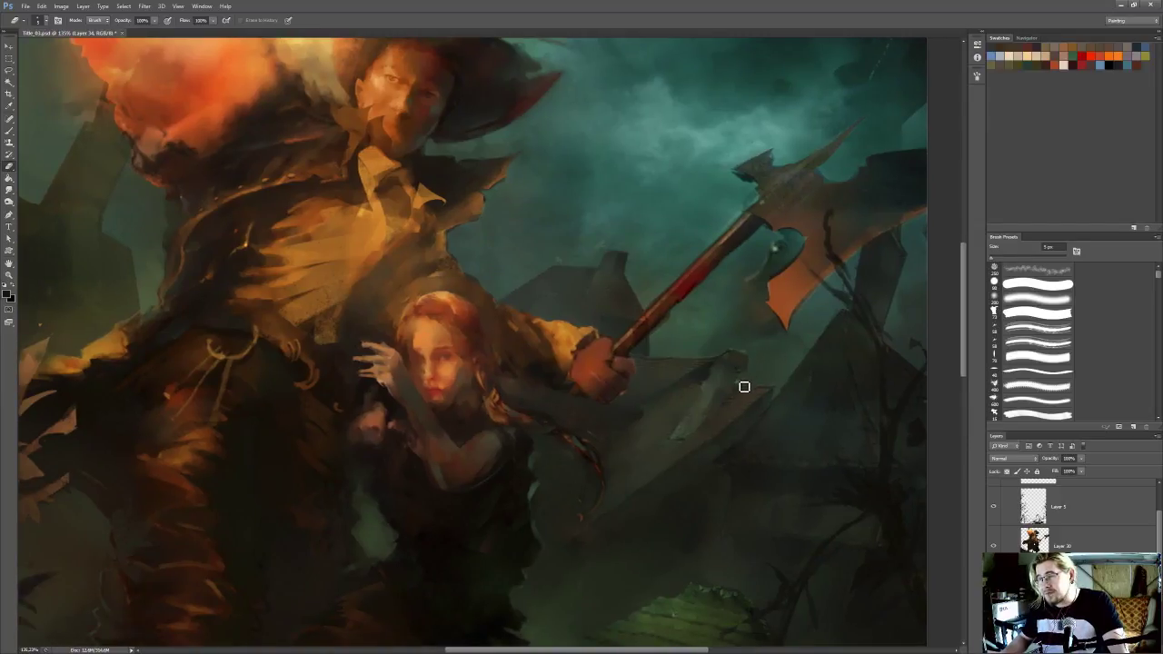
{"action": "left_click_drag", "start_coordinate": [787, 385], "coordinate": [789, 383]}
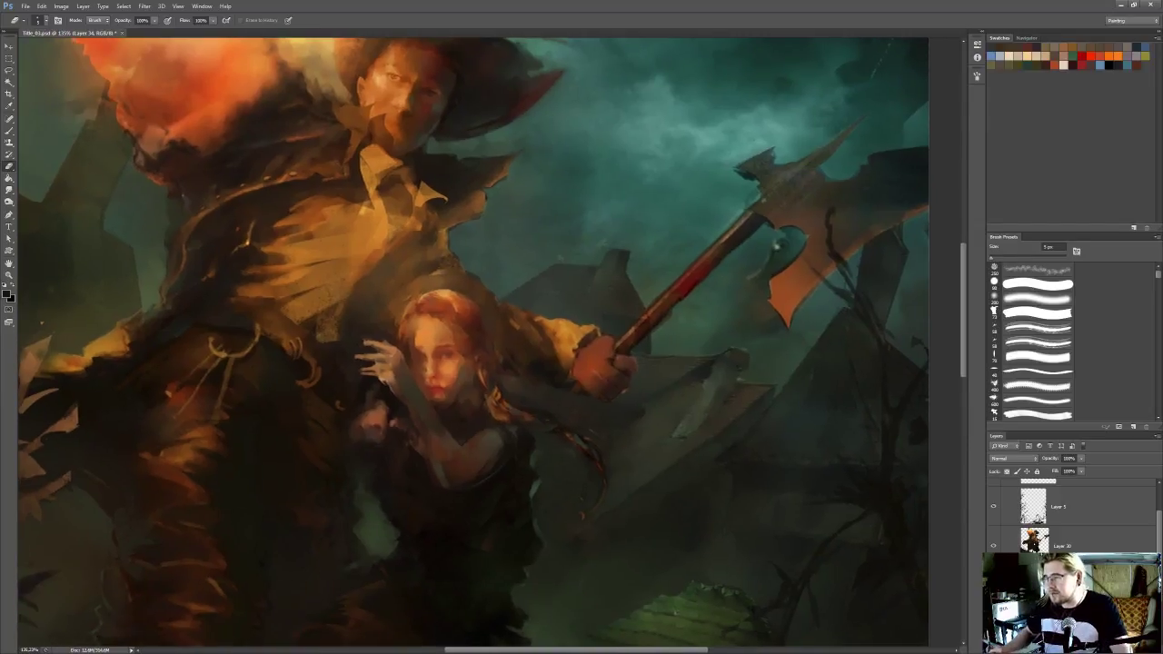
Activate Layer 29 and soften the top of the ruined roof's broken beam with the Smudge tool
{"action": "scroll", "coordinate": [1073, 514], "scroll_direction": "down", "scroll_amount": 2}
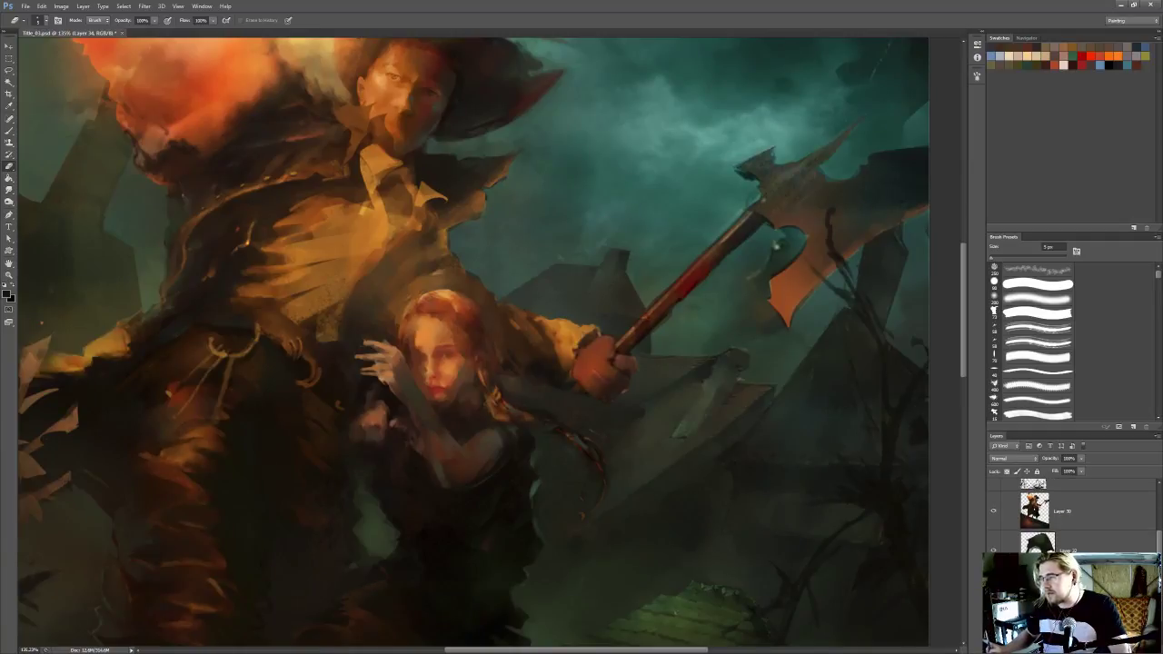
{"action": "left_click", "coordinate": [1072, 627]}
{"action": "key", "text": "r"}
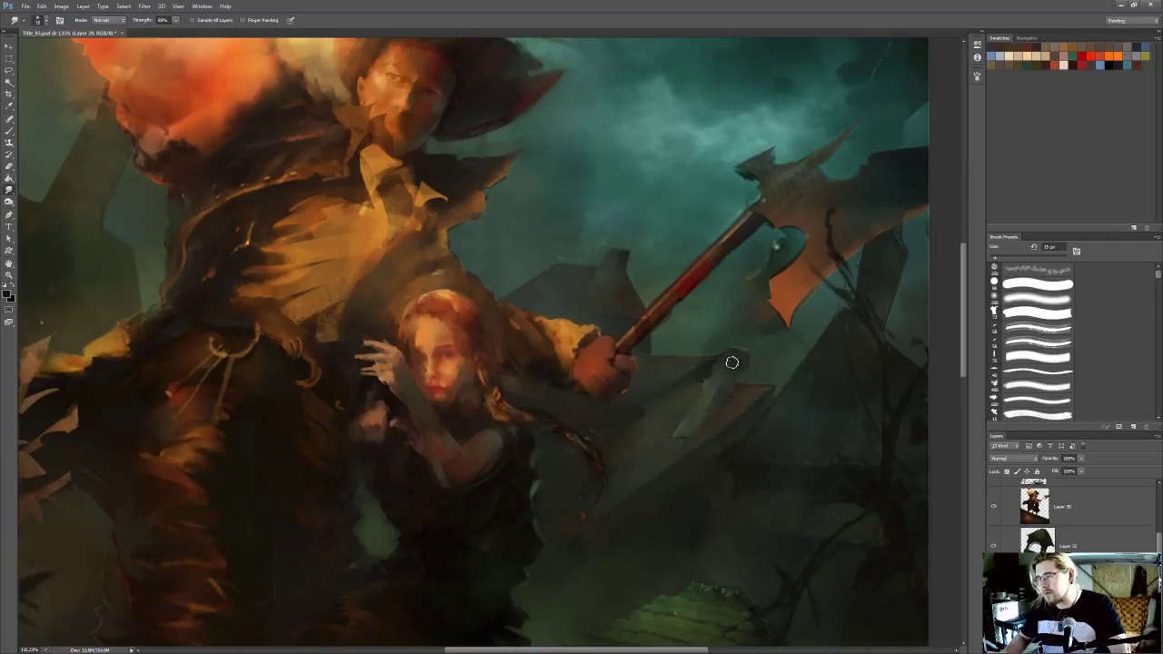
{"action": "scroll", "coordinate": [756, 368], "scroll_direction": "down", "scroll_amount": 1}
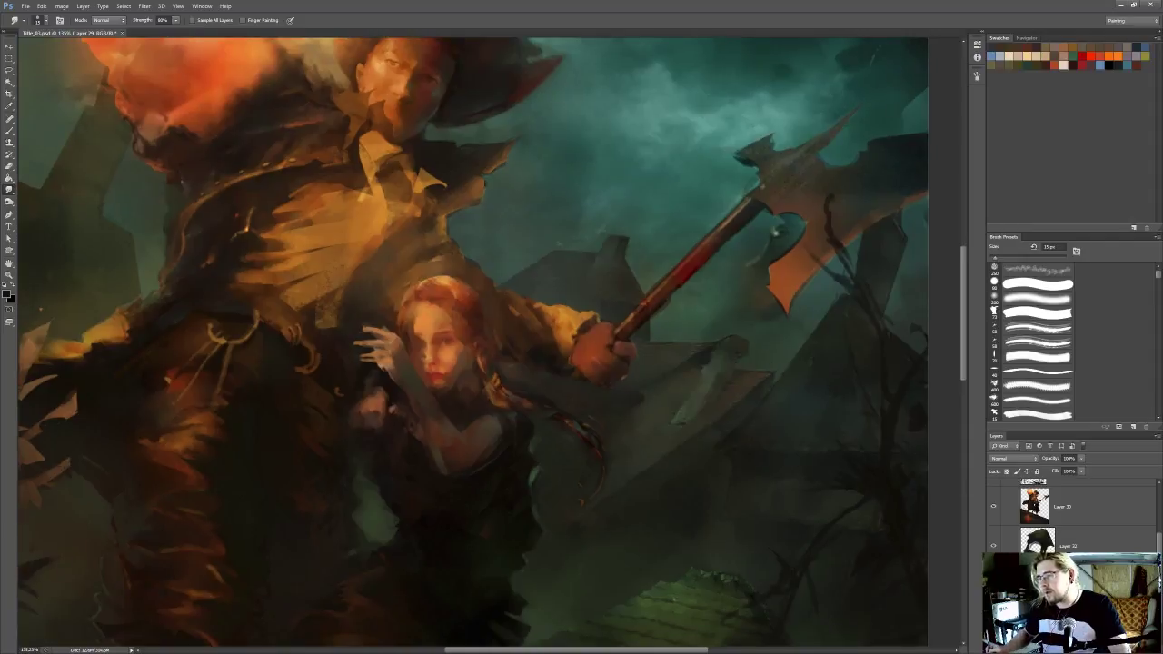
Return to Layer 34 and trim the broken beam's upper end with a slightly larger Eraser
{"action": "key", "text": "b"}
{"action": "key", "text": "bracketright"}
{"action": "key", "text": "bracketright"}
{"action": "key", "text": "bracketright"}
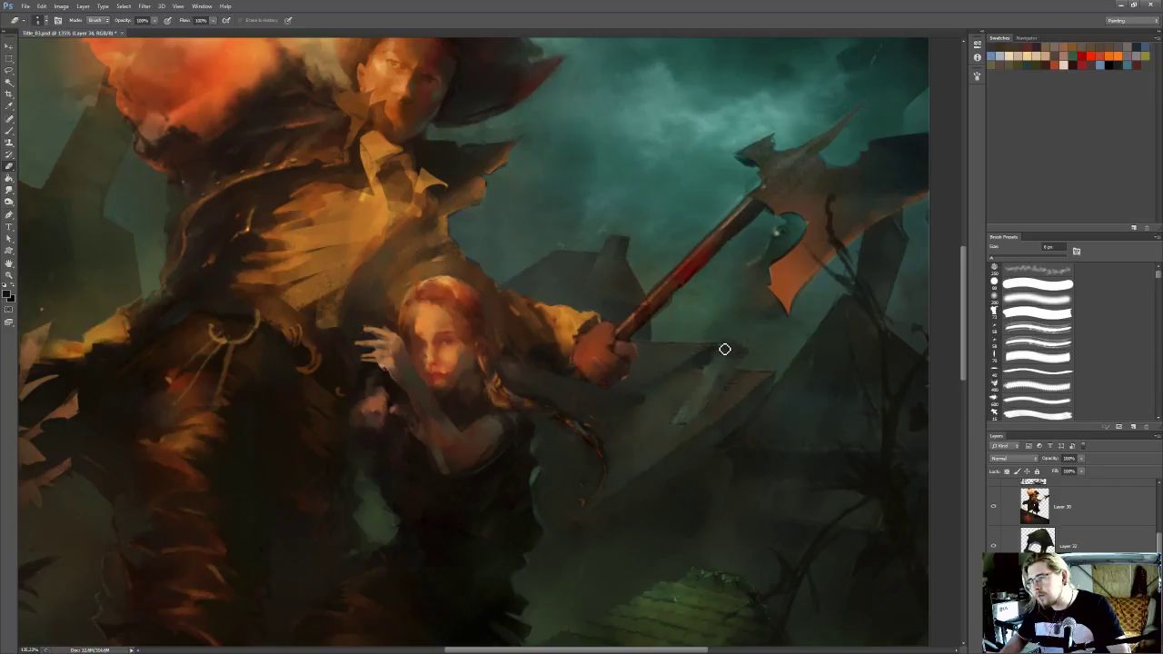
Select the broken beam's upper end with the Lasso and shade it with the Burn tool set to Shadows
{"action": "key", "text": "l"}
{"action": "mouse_move", "coordinate": [727, 339]}
{"action": "left_mouse_down"}
{"action": "mouse_move", "coordinate": [701, 411]}
{"action": "mouse_move", "coordinate": [717, 407]}
{"action": "mouse_move", "coordinate": [750, 355]}
{"action": "mouse_move", "coordinate": [727, 337]}
{"action": "left_mouse_up"}
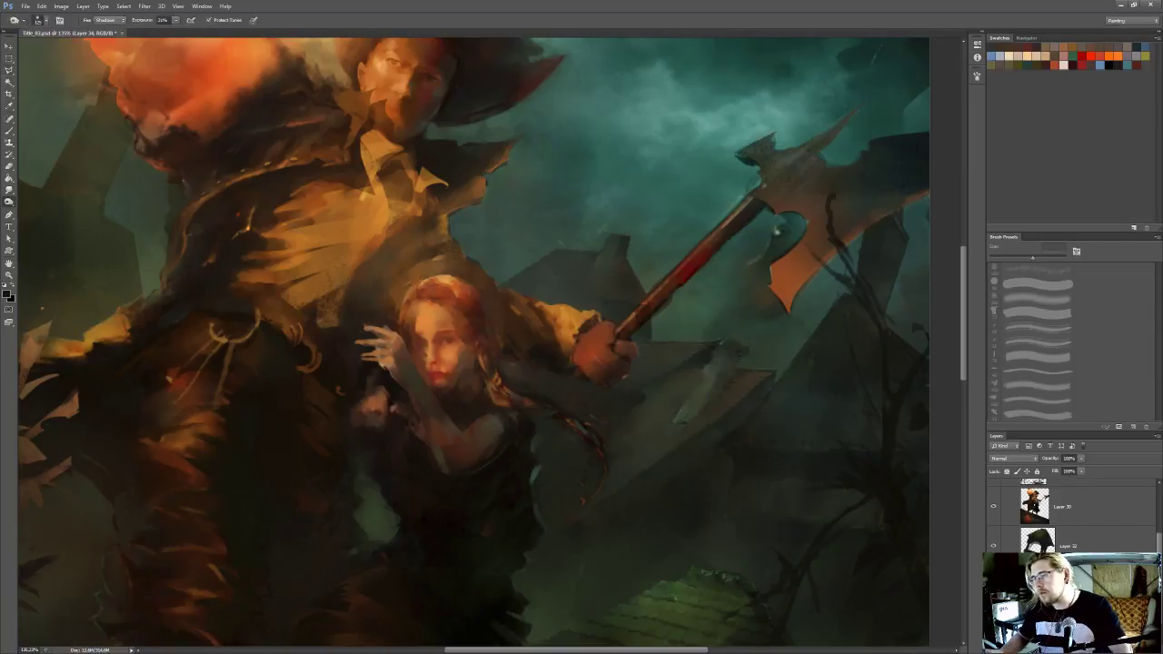
{"action": "key", "text": "o"}
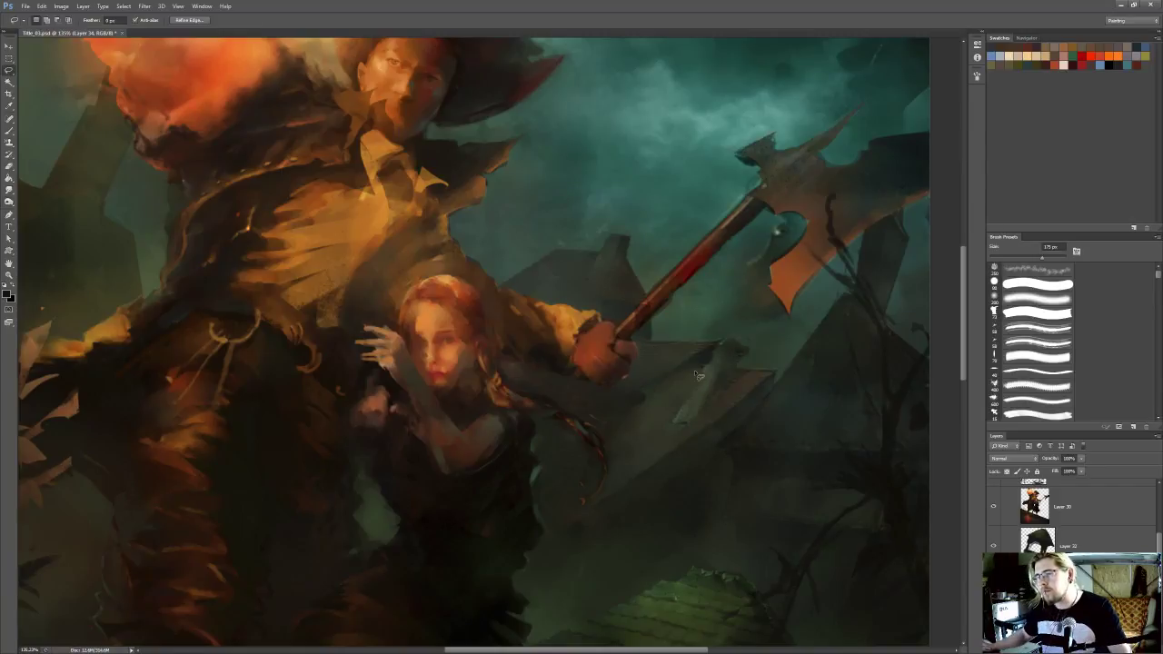
Select a small area at the broken beam's upper end with the Lasso and paint it with the textured 75 px brush
{"action": "key", "text": "l"}
{"action": "scroll", "coordinate": [695, 292], "scroll_direction": "down", "scroll_amount": 6}
{"action": "scroll", "coordinate": [720, 283], "scroll_direction": "up", "scroll_amount": 6}
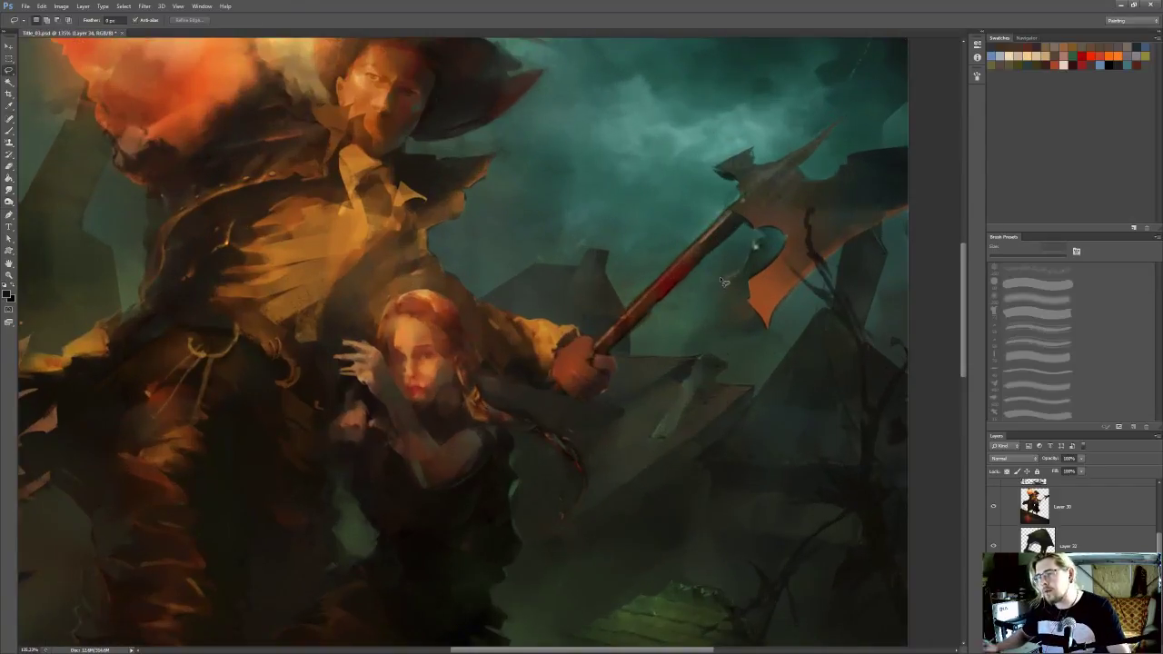
{"action": "mouse_move", "coordinate": [696, 356]}
{"action": "left_mouse_down"}
{"action": "mouse_move", "coordinate": [654, 442]}
{"action": "mouse_move", "coordinate": [676, 434]}
{"action": "mouse_move", "coordinate": [709, 363]}
{"action": "left_mouse_up"}
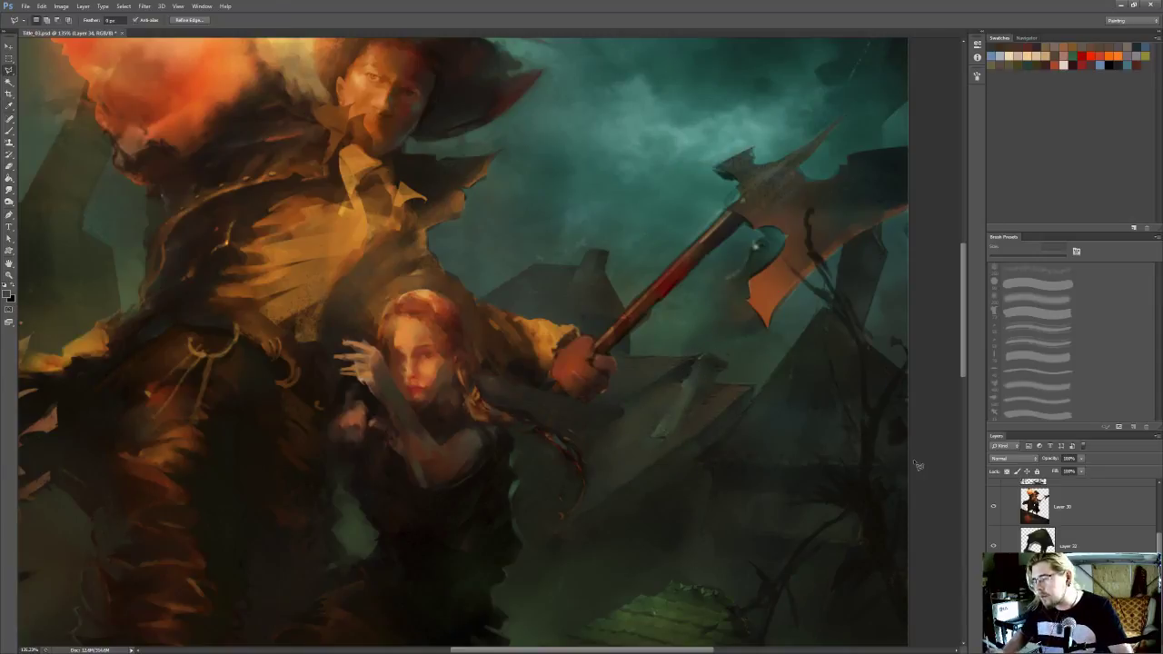
{"action": "key", "text": "b"}
{"action": "left_click", "coordinate": [1038, 312]}
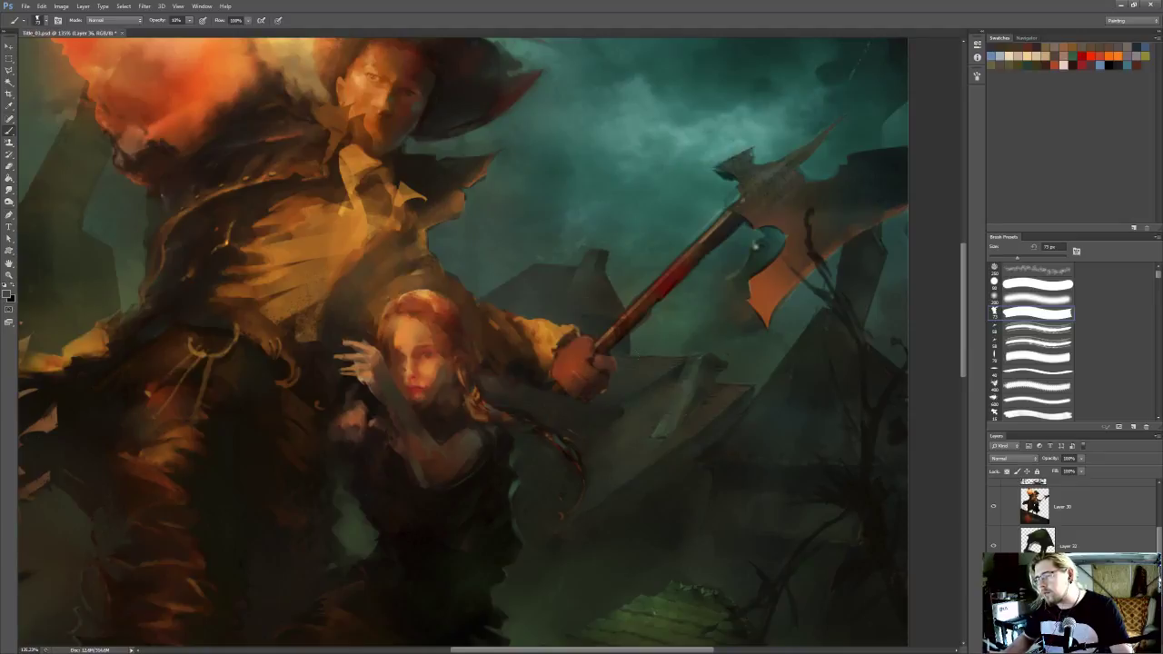
{"action": "scroll", "coordinate": [702, 296], "scroll_direction": "down", "scroll_amount": 5}
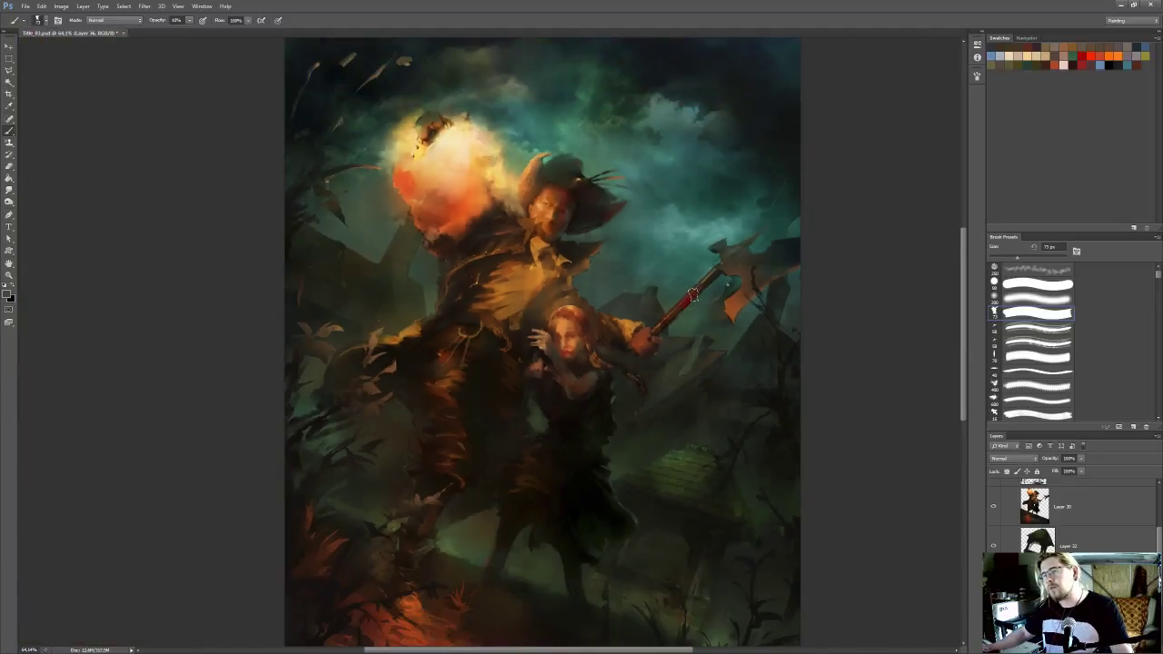
{"action": "scroll", "coordinate": [618, 295], "scroll_direction": "up", "scroll_amount": 2}
{"action": "scroll", "coordinate": [589, 259], "scroll_direction": "up", "scroll_amount": 4}
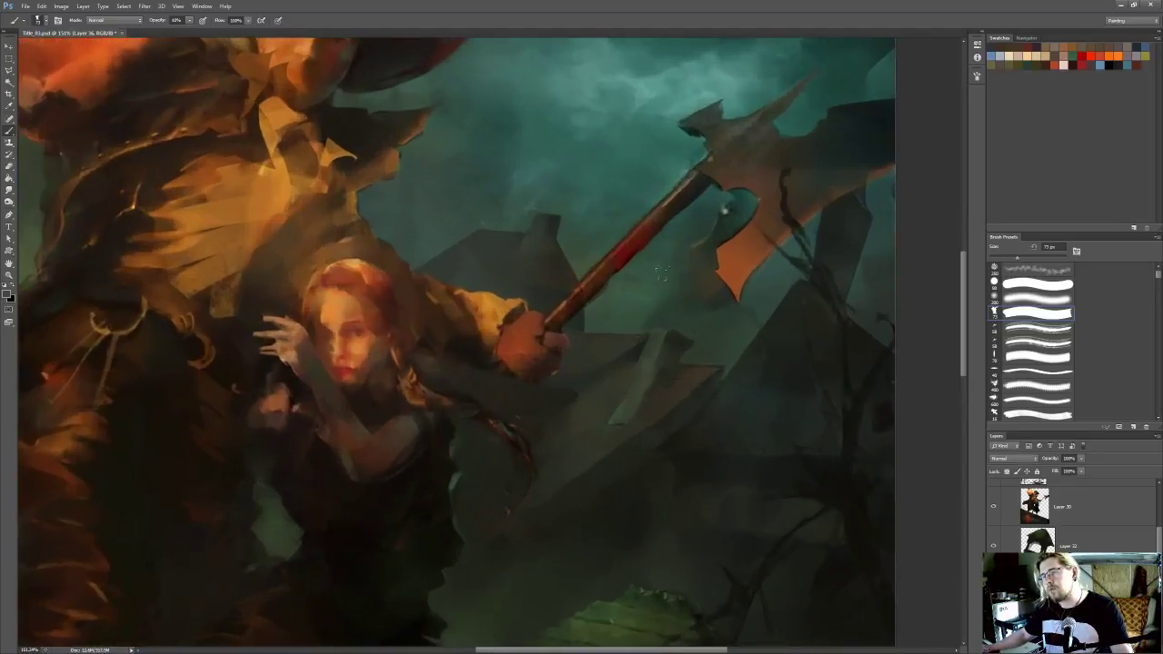
Outline the broken beam's top edge with the Polygonal Lasso, paint over it, deselect and save the file
{"action": "key", "text": "l"}
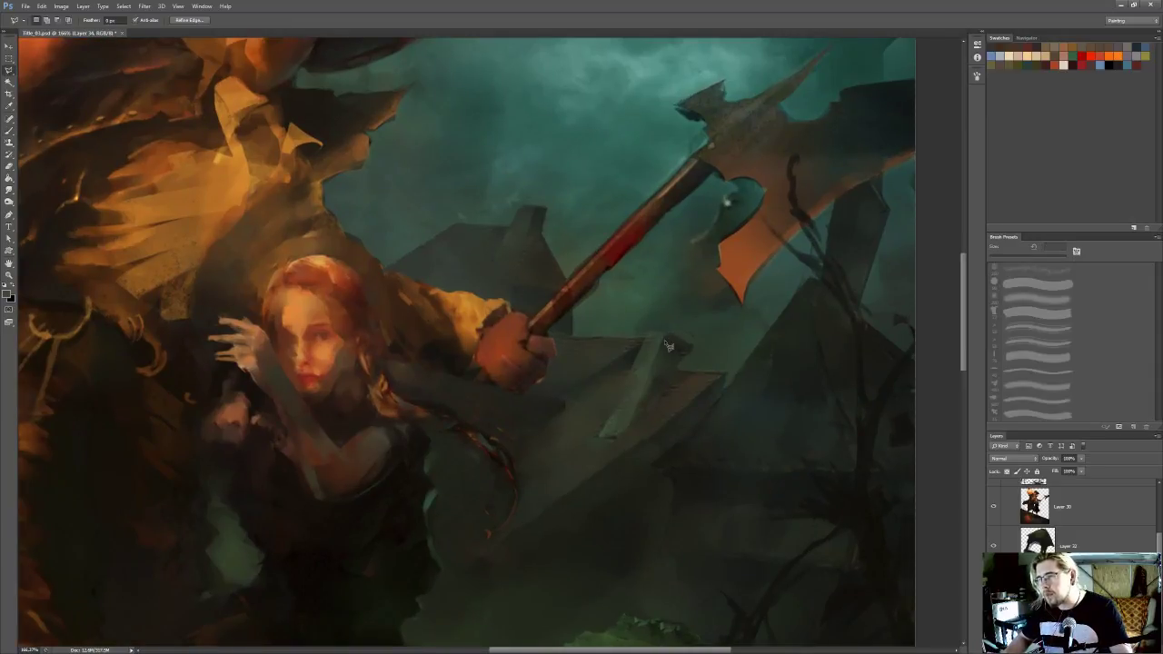
{"action": "mouse_move", "coordinate": [644, 342]}
{"action": "left_mouse_down"}
{"action": "mouse_move", "coordinate": [656, 331]}
{"action": "mouse_move", "coordinate": [676, 337]}
{"action": "left_mouse_up"}
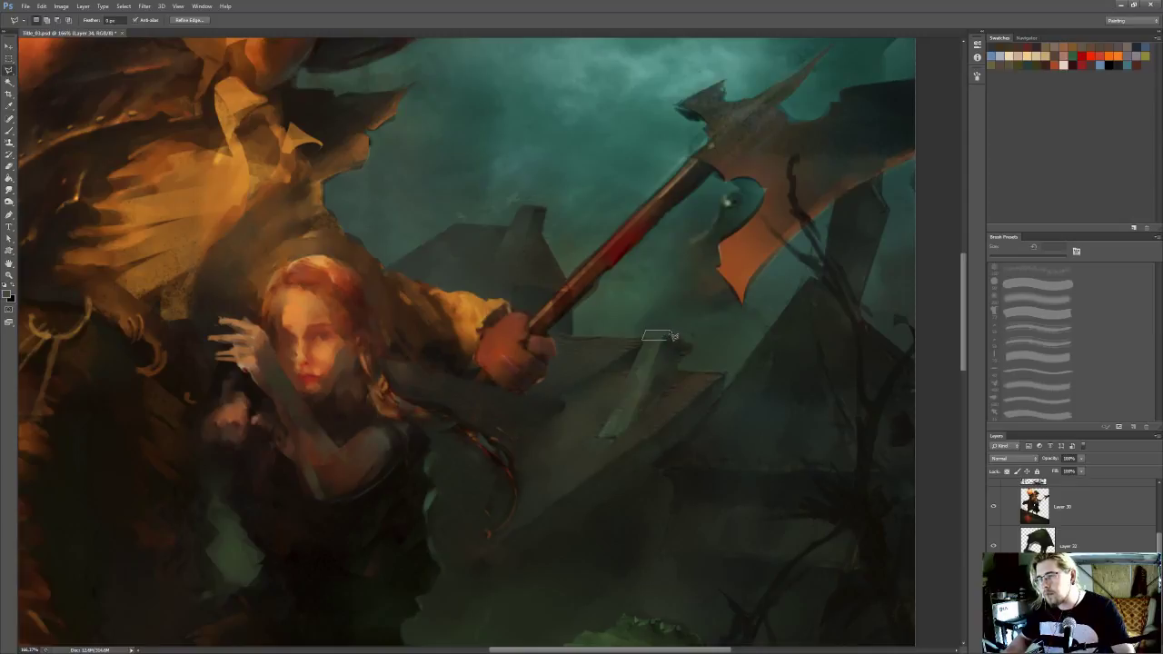
{"action": "key", "text": "ctrl+d"}
{"action": "key", "text": "b"}
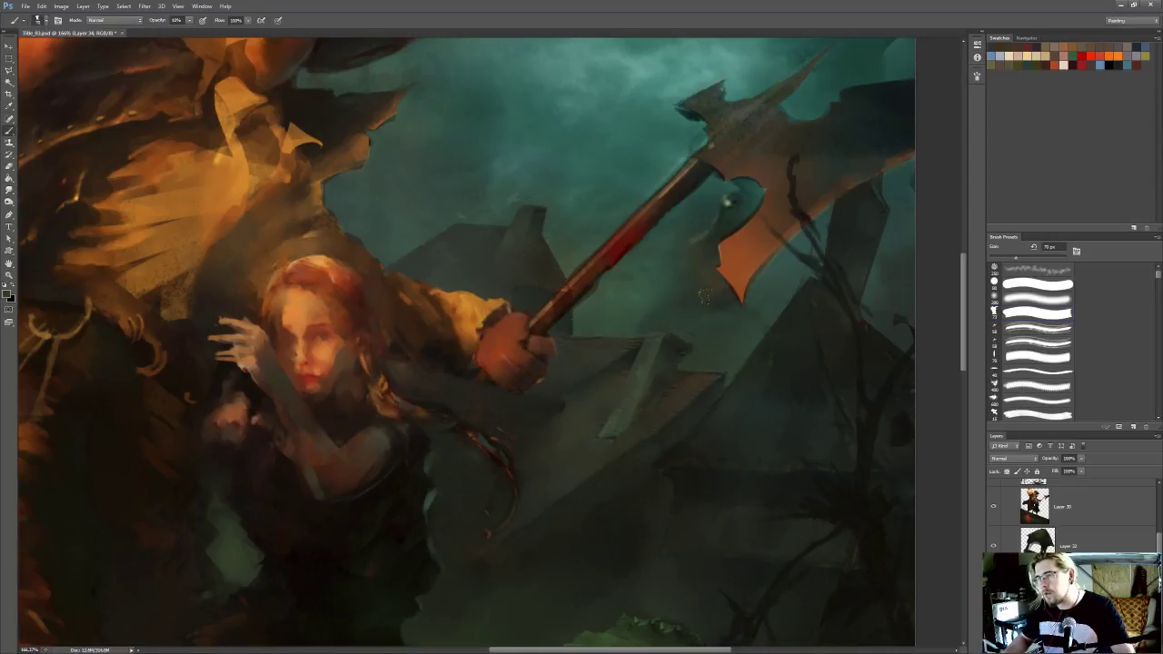
{"action": "key", "text": "l"}
{"action": "key", "text": "ctrl+s"}
Select a thin strip along the beam's top edge, hide the selection outline and refine the edge with the Brush
{"action": "scroll", "coordinate": [685, 278], "scroll_direction": "down", "scroll_amount": 1}
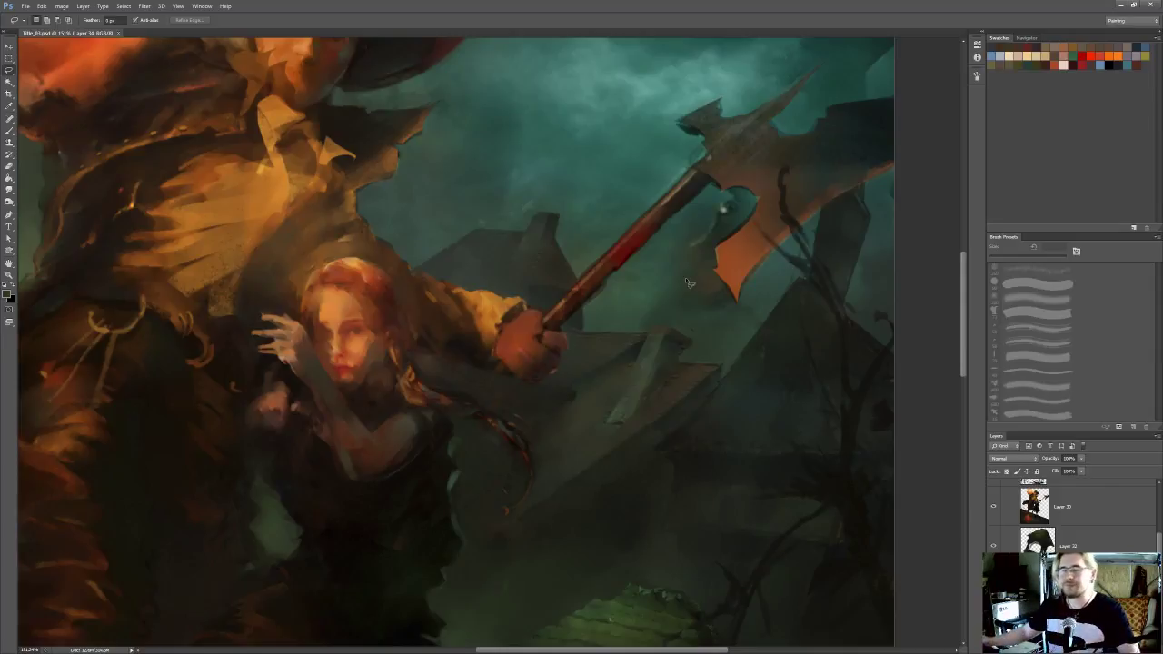
{"action": "scroll", "coordinate": [645, 355], "scroll_direction": "up", "scroll_amount": 4}
{"action": "left_click_drag", "start_coordinate": [593, 292], "coordinate": [584, 303]}
{"action": "left_click", "coordinate": [644, 334], "text": "alt"}
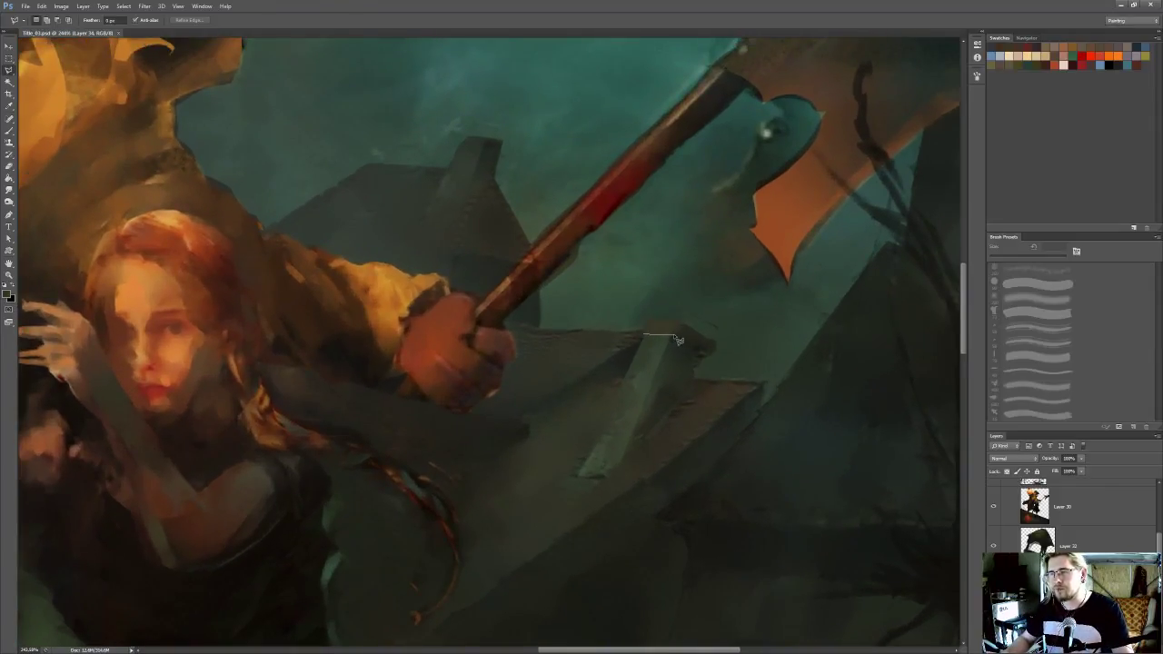
{"action": "left_click", "coordinate": [677, 338], "text": "alt"}
{"action": "left_click", "coordinate": [644, 334]}
{"action": "key", "text": "ctrl+h"}
{"action": "key", "text": "b"}
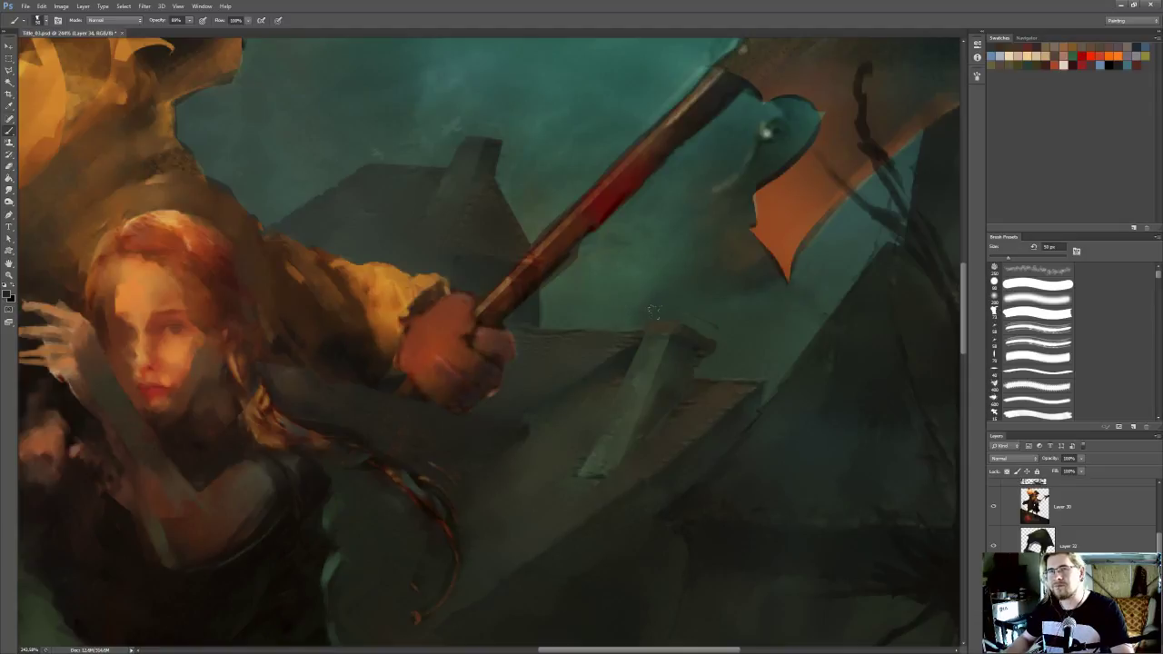
{"action": "key", "text": "l"}
{"action": "scroll", "coordinate": [742, 275], "scroll_direction": "down", "scroll_amount": 6}
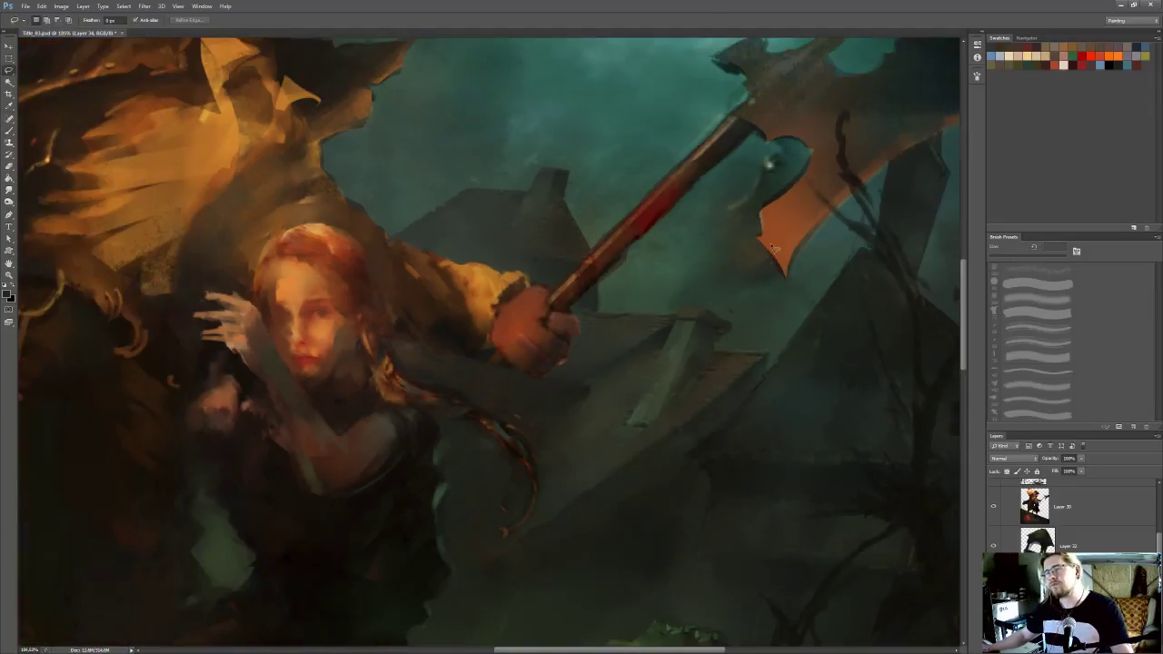
{"action": "scroll", "coordinate": [742, 275], "scroll_direction": "down", "scroll_amount": 2}
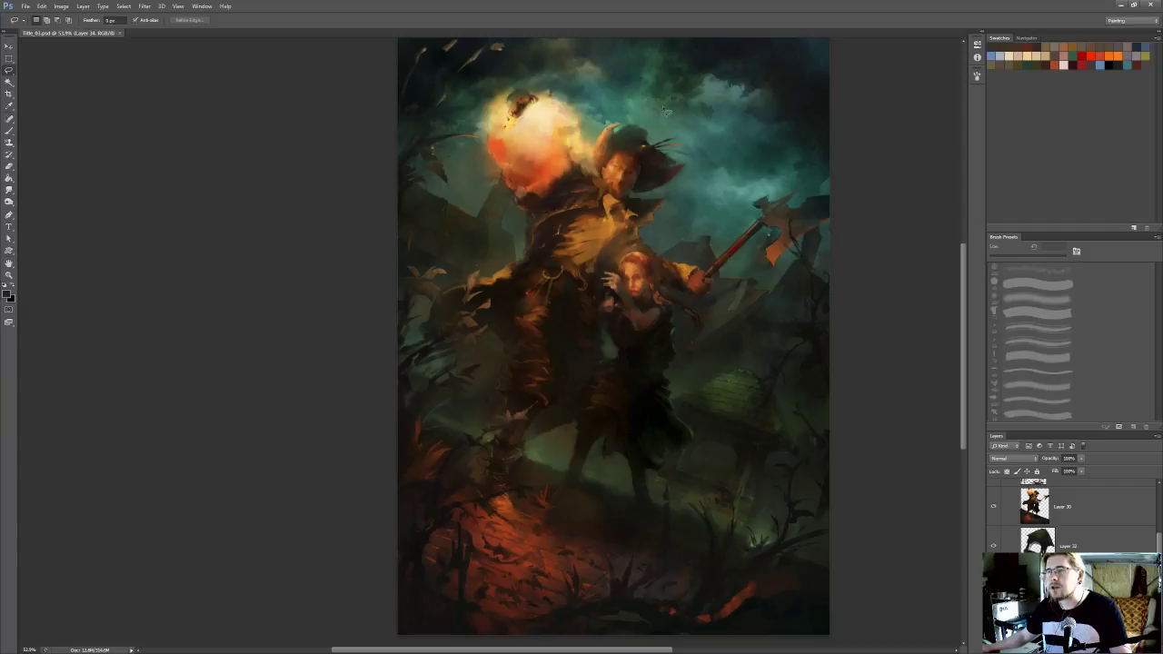
{"action": "scroll", "coordinate": [691, 172], "scroll_direction": "up", "scroll_amount": 2}
{"action": "scroll", "coordinate": [591, 230], "scroll_direction": "left", "scroll_amount": 1}
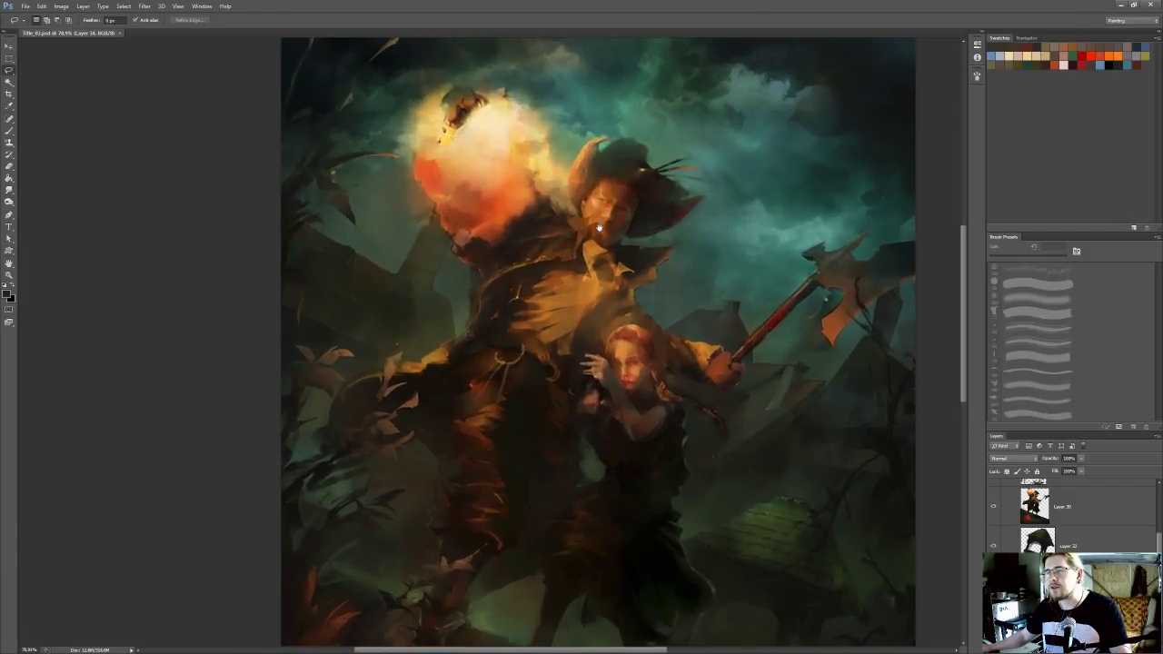
{"action": "scroll", "coordinate": [591, 230], "scroll_direction": "down", "scroll_amount": 1}
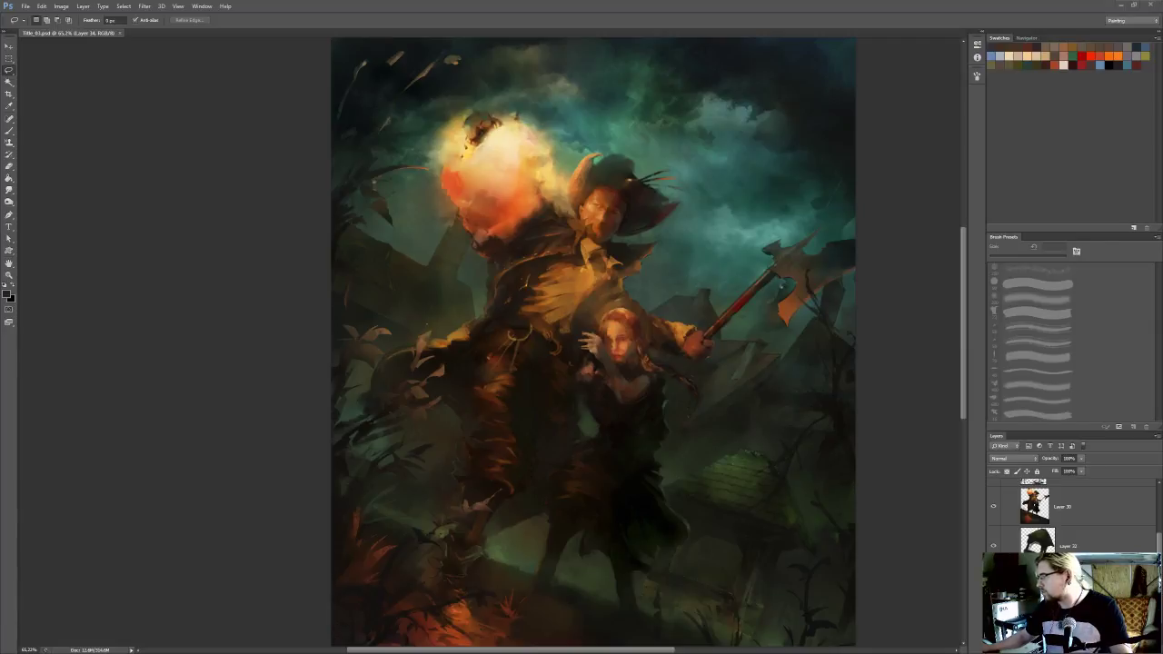
Bring the browser's portrait image results beside the painting, enlarge the window and look through the actor's photos
{"action": "left_click_drag", "start_coordinate": [1162, 73], "coordinate": [829, 155]}
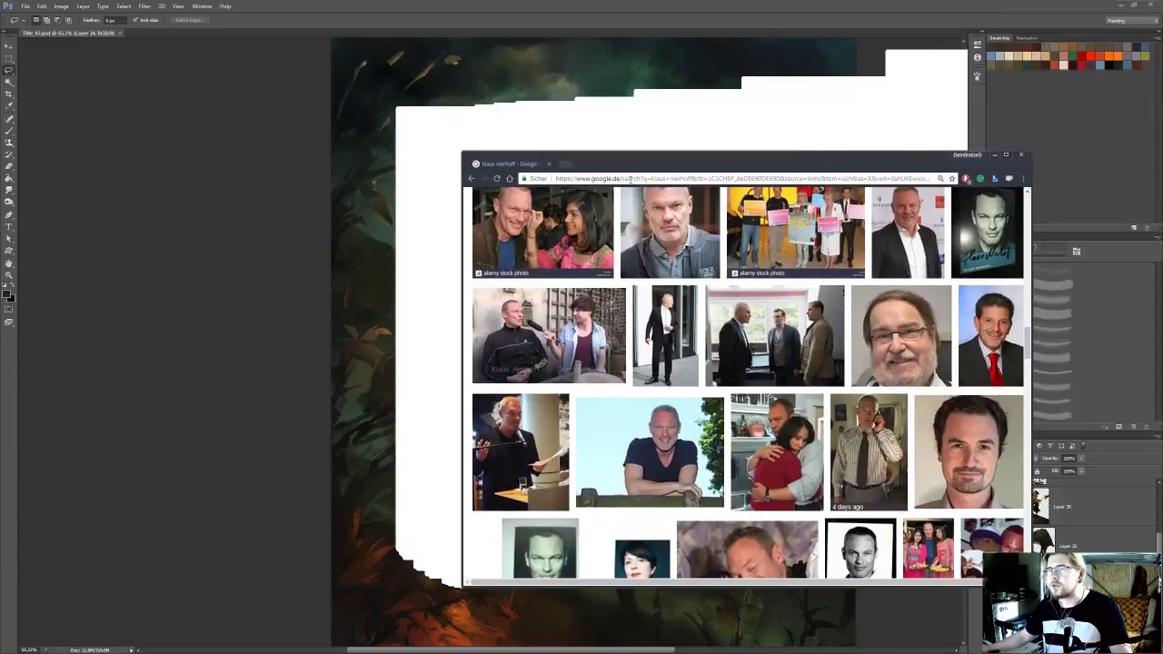
{"action": "left_click_drag", "start_coordinate": [462, 153], "coordinate": [729, 113]}
{"action": "scroll", "coordinate": [940, 317], "scroll_direction": "up", "scroll_amount": 12}
{"action": "scroll", "coordinate": [939, 317], "scroll_direction": "up", "scroll_amount": 10}
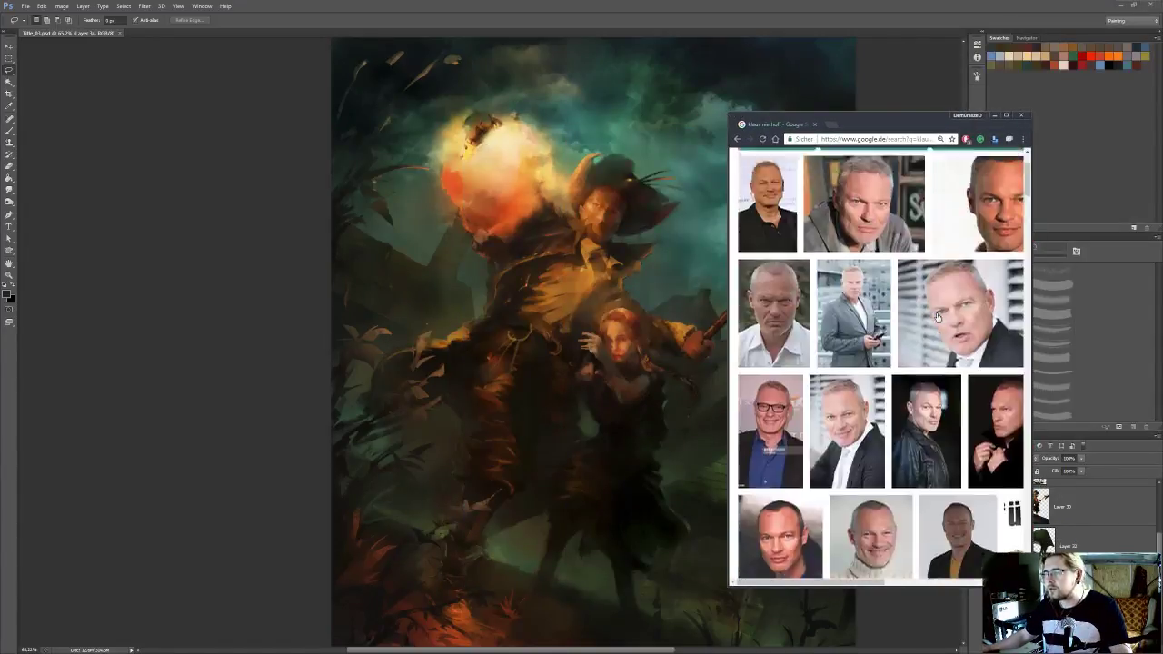
{"action": "left_click_drag", "start_coordinate": [1030, 588], "coordinate": [1139, 652]}
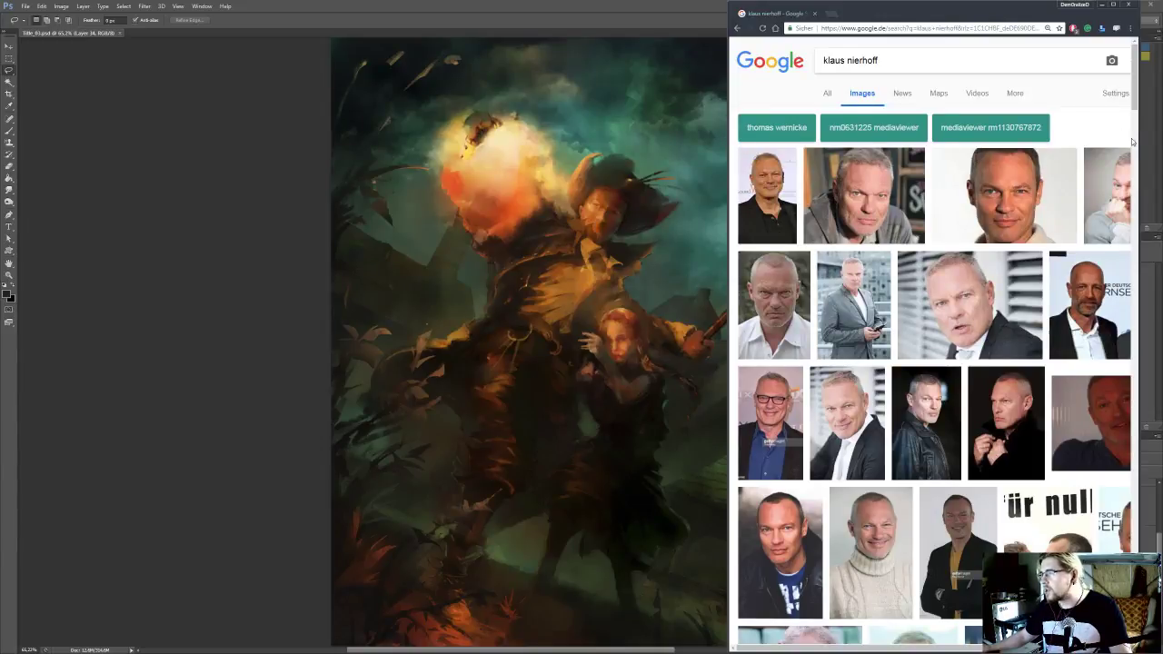
{"action": "scroll", "coordinate": [1050, 132], "scroll_direction": "down", "scroll_amount": 1}
{"action": "scroll", "coordinate": [1050, 132], "scroll_direction": "down", "scroll_amount": 1}
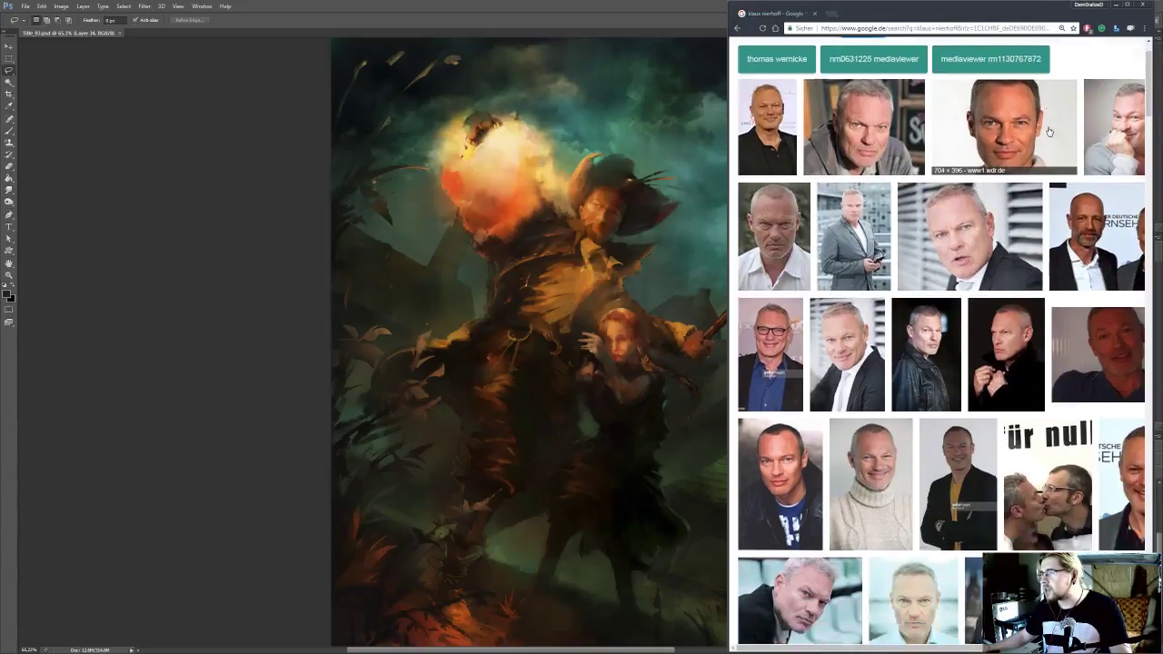
{"action": "scroll", "coordinate": [1049, 132], "scroll_direction": "up", "scroll_amount": 1}
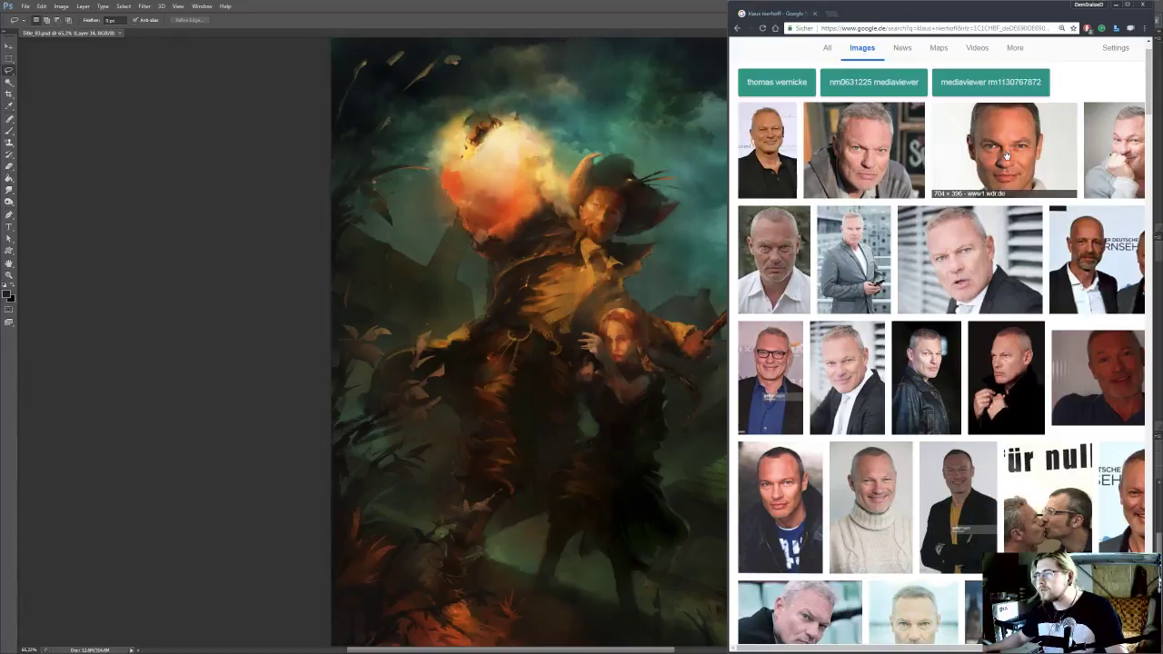
Open three portraits from the image results in separate tabs: the black-jacket, the close frontal and the white-shirt photo
{"action": "middle_click", "coordinate": [768, 143]}
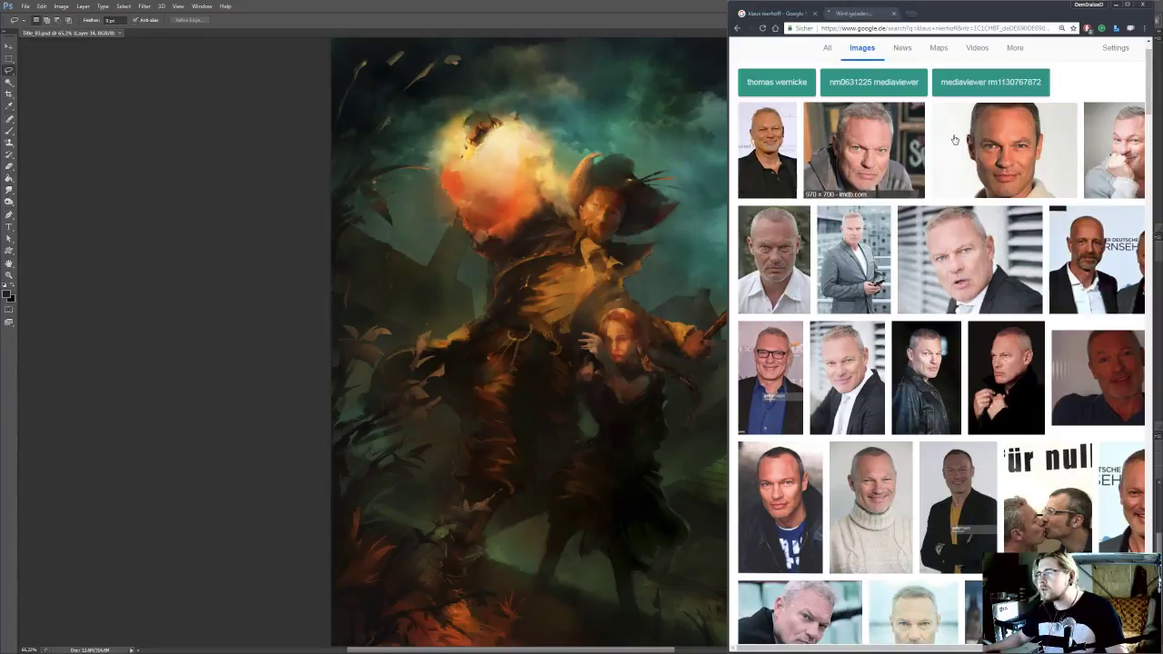
{"action": "middle_click", "coordinate": [1007, 144]}
{"action": "middle_click", "coordinate": [773, 257]}
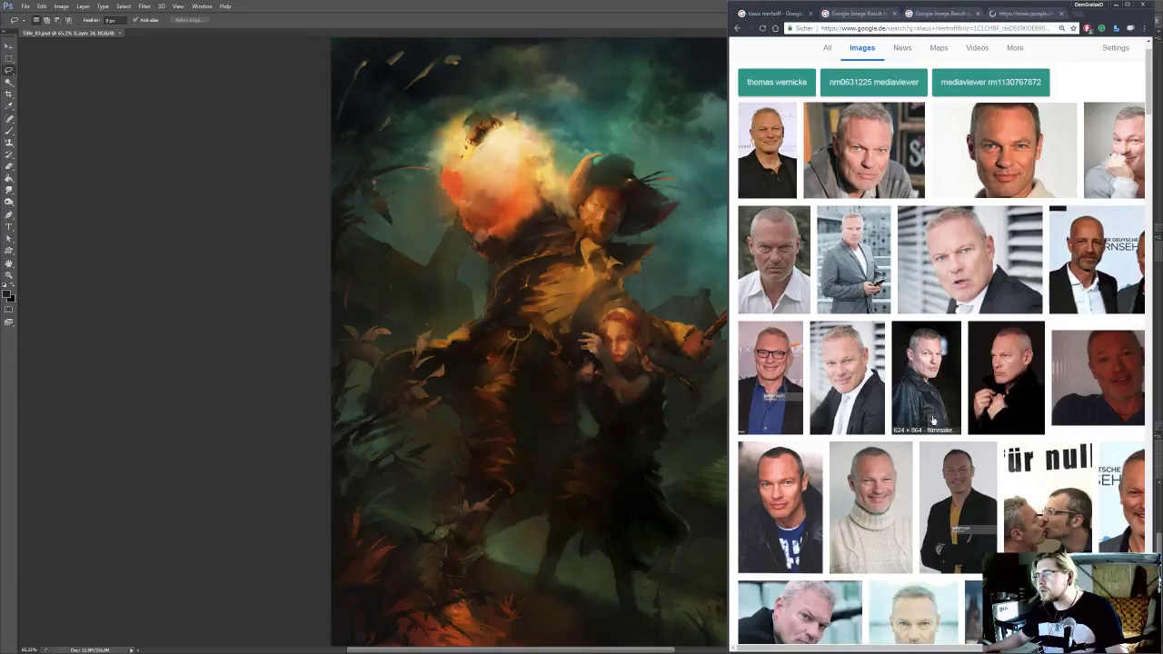
{"action": "scroll", "coordinate": [1000, 400], "scroll_direction": "right", "scroll_amount": 2}
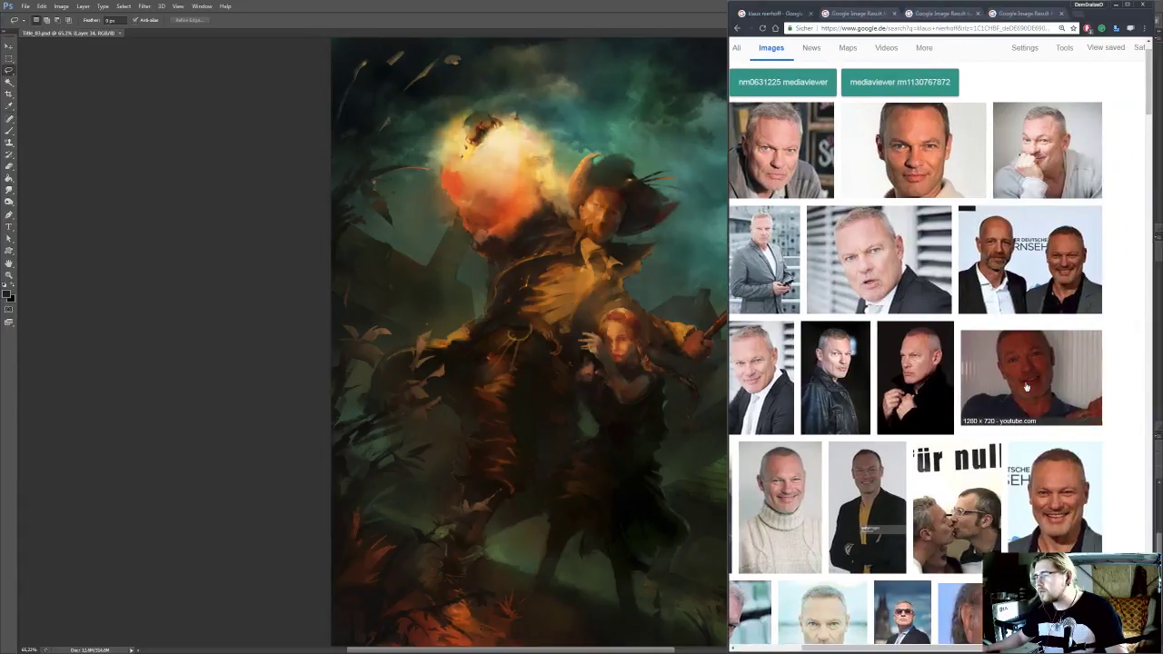
{"action": "scroll", "coordinate": [1009, 383], "scroll_direction": "left", "scroll_amount": 2}
{"action": "scroll", "coordinate": [963, 378], "scroll_direction": "down", "scroll_amount": 2}
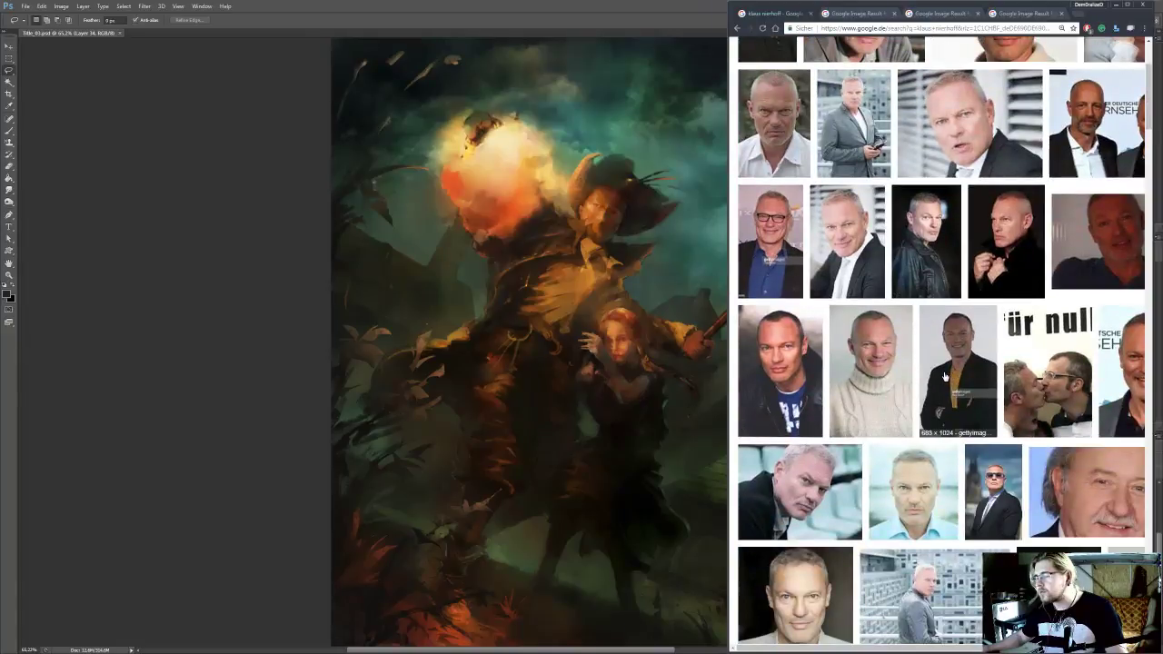
{"action": "scroll", "coordinate": [945, 376], "scroll_direction": "up", "scroll_amount": 5}
Open the black-jacket portrait at full size on its Wikipedia page and copy the image
{"action": "key", "text": "ctrl+Tab"}
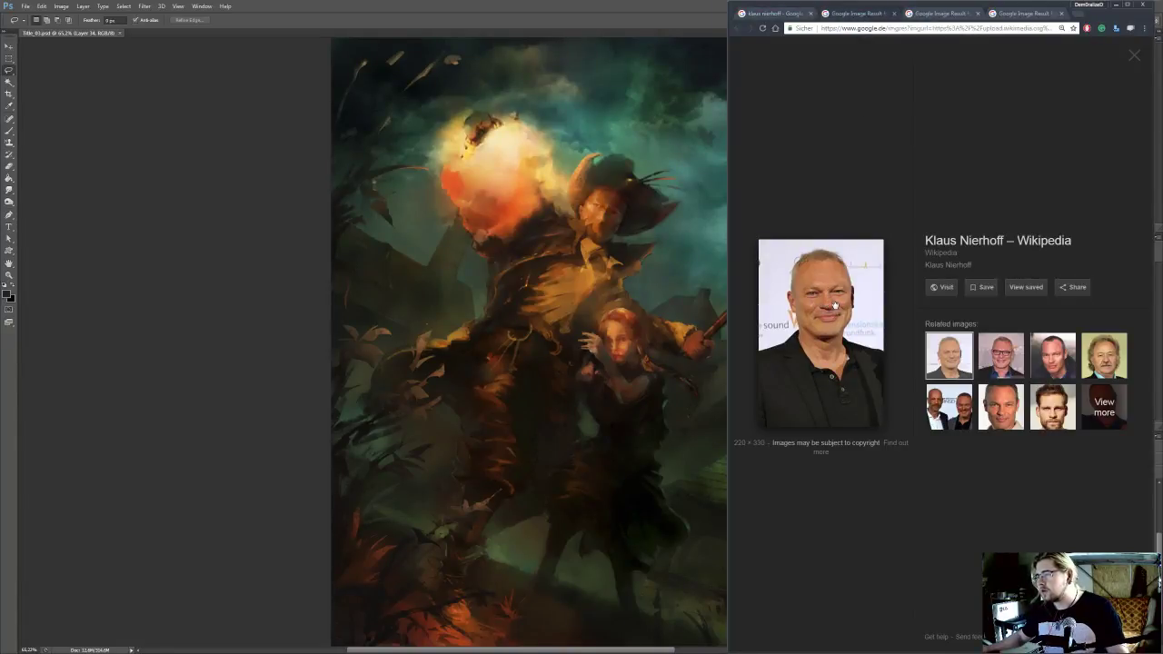
{"action": "left_click", "coordinate": [835, 305]}
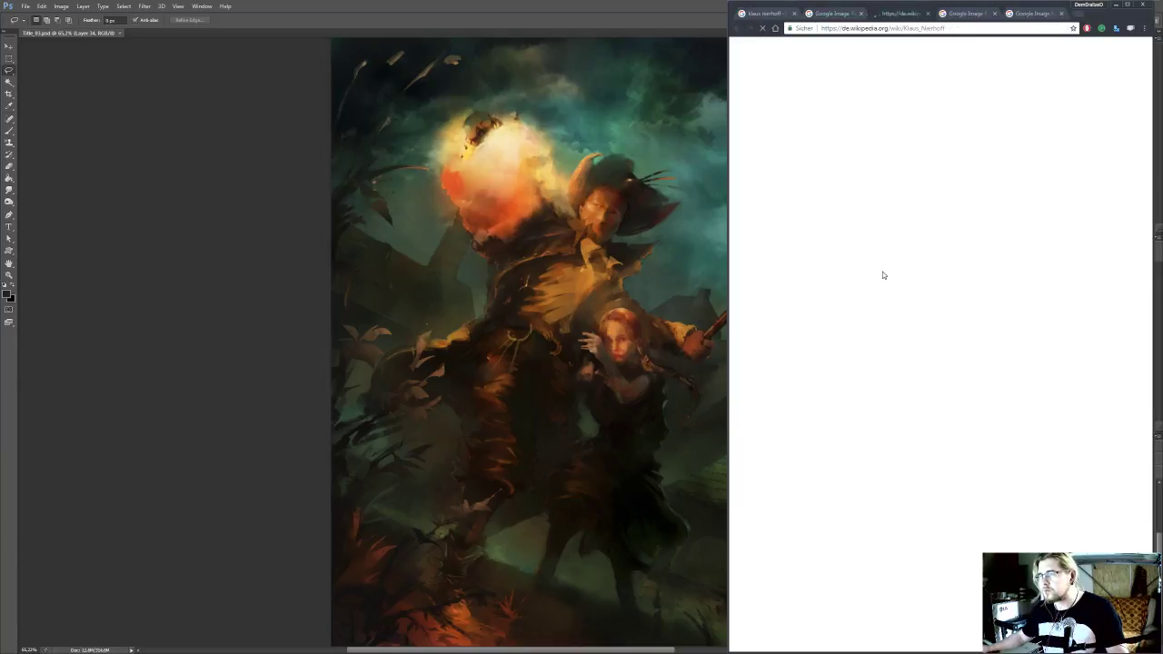
{"action": "left_click", "coordinate": [1078, 198]}
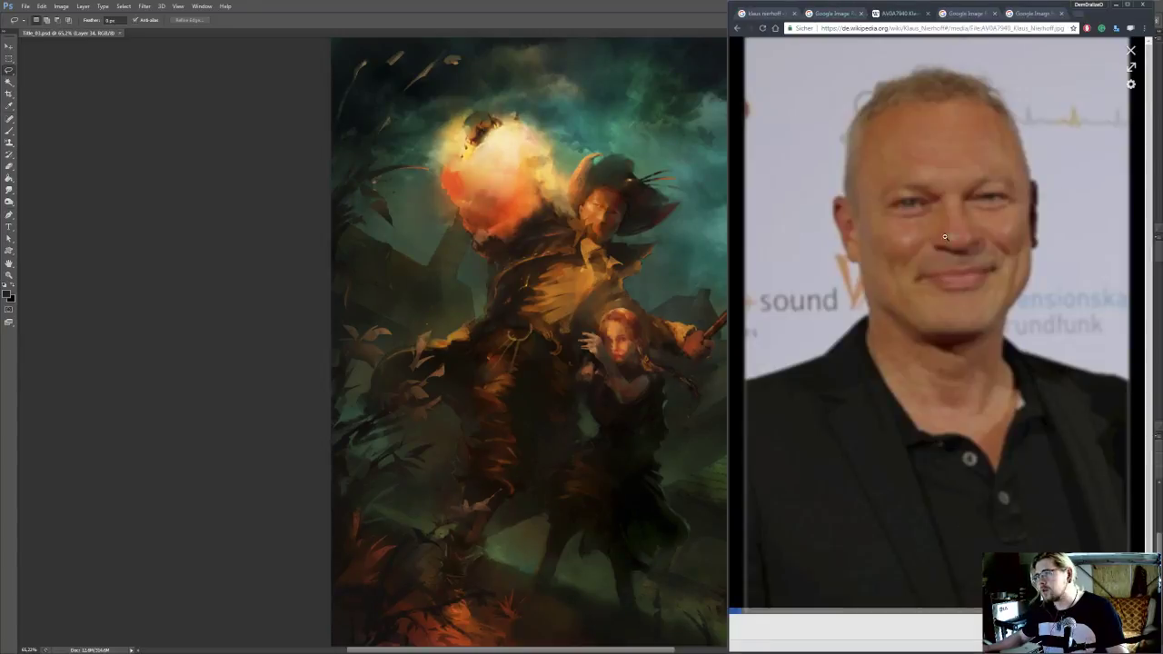
{"action": "right_click", "coordinate": [936, 184]}
{"action": "left_click", "coordinate": [965, 219]}
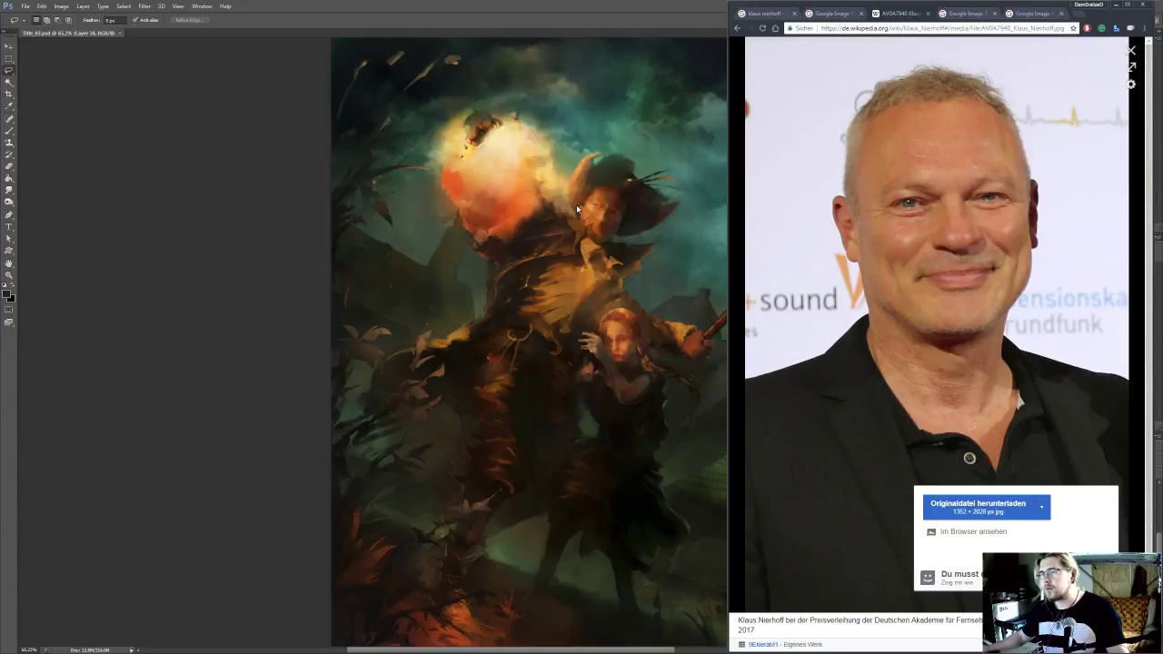
Switch to Photoshop, paste the portrait, cut out its head-and-shoulders area with the Rectangular Marquee and delete the leftover layer
{"action": "left_click", "coordinate": [593, 209]}
{"action": "left_click_drag", "start_coordinate": [686, 200], "coordinate": [623, 200]}
{"action": "left_click", "coordinate": [1085, 519]}
{"action": "left_click_drag", "start_coordinate": [653, 391], "coordinate": [693, 422]}
{"action": "key", "text": "ctrl+v"}
{"action": "key", "text": "m"}
{"action": "mouse_move", "coordinate": [452, 194]}
{"action": "left_mouse_down"}
{"action": "mouse_move", "coordinate": [691, 418]}
{"action": "mouse_move", "coordinate": [698, 507]}
{"action": "left_mouse_up"}
{"action": "key", "text": "Delete"}
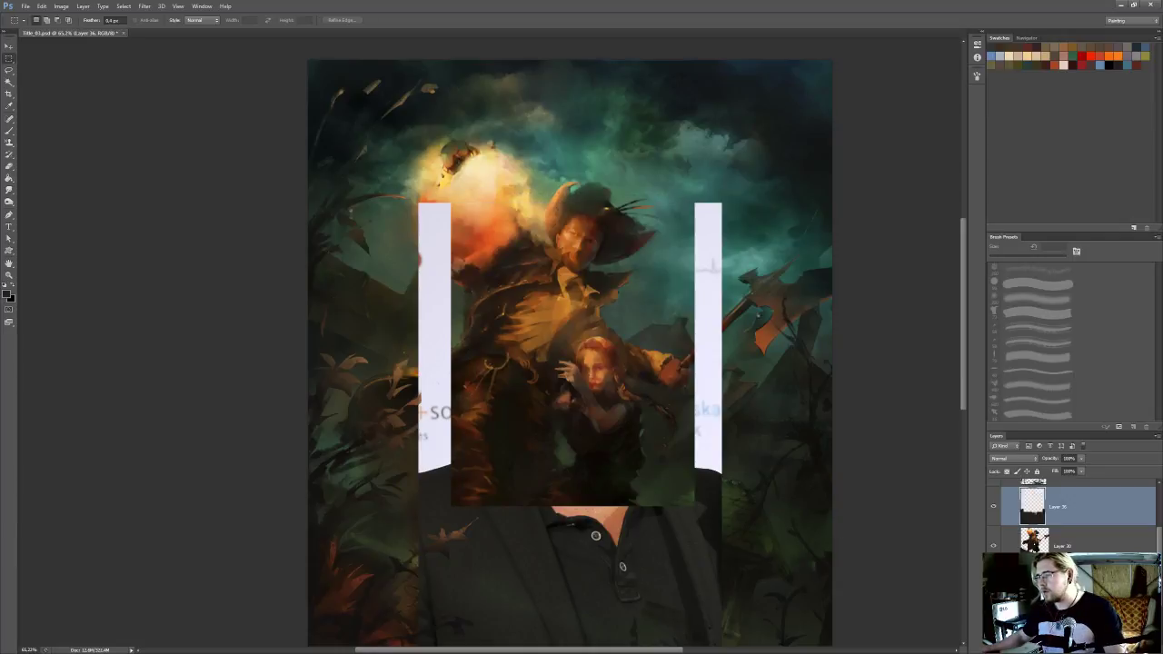
{"action": "key", "text": "Delete"}
{"action": "left_click_drag", "start_coordinate": [632, 404], "coordinate": [657, 395]}
{"action": "key", "text": "ctrl+t"}
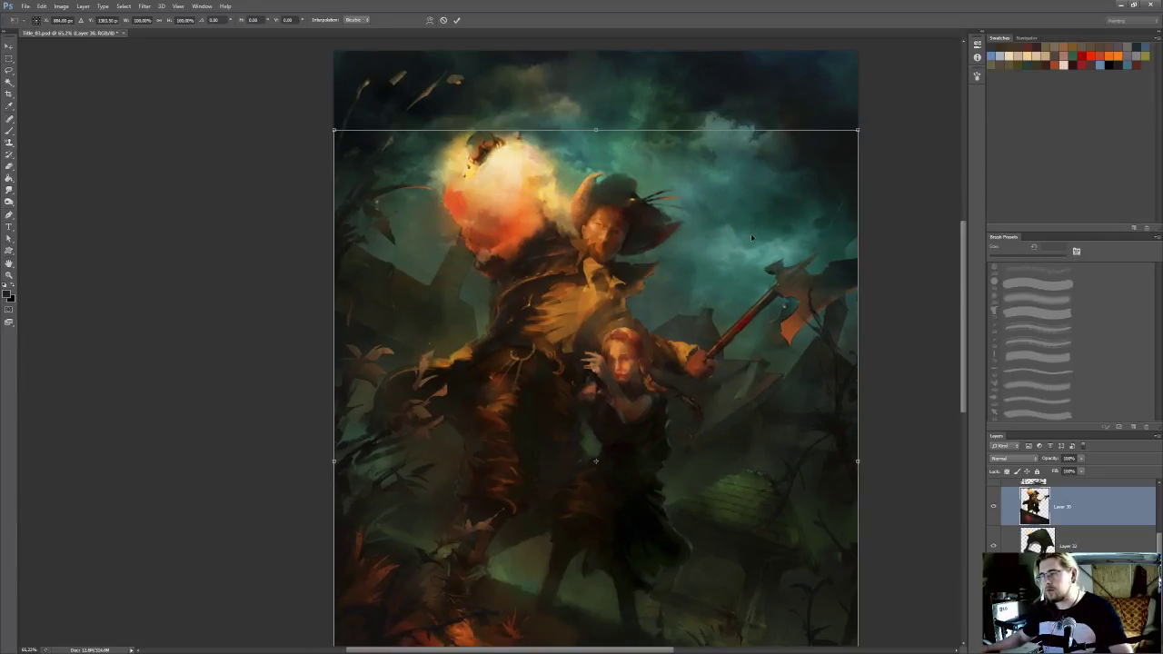
{"action": "key", "text": "Escape"}
Paste the cropped portrait as a new layer, scale it to about 31% and place it beside the man's hat
{"action": "key", "text": "ctrl+v"}
{"action": "key", "text": "ctrl+t"}
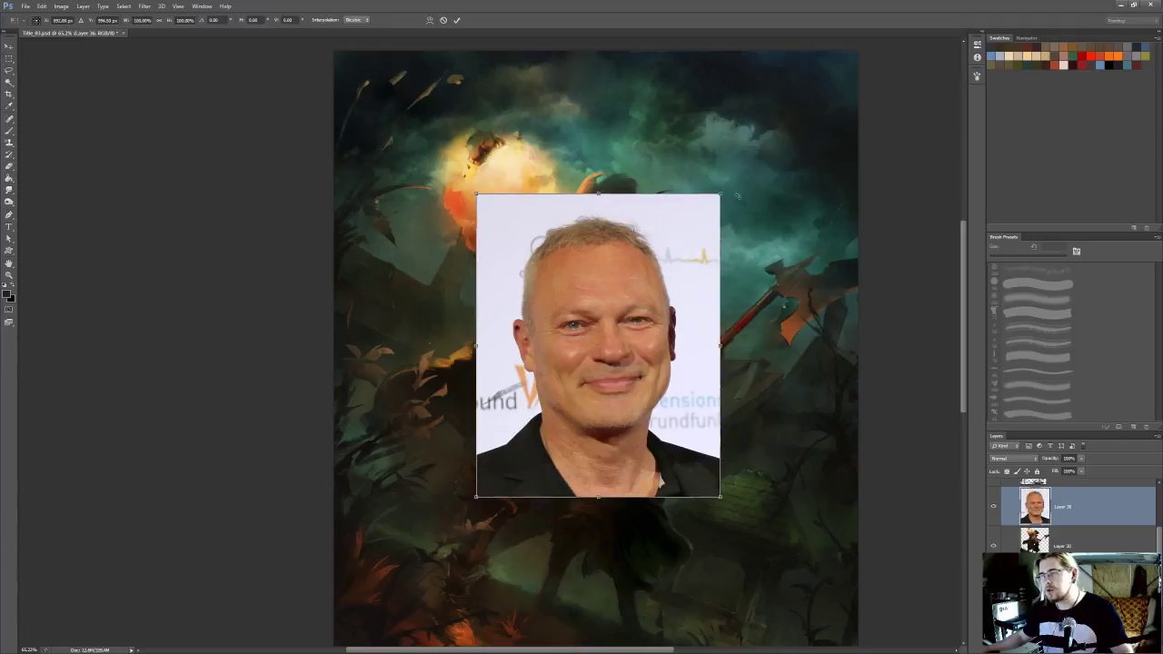
{"action": "left_click_drag", "start_coordinate": [727, 195], "coordinate": [641, 292]}
{"action": "key", "text": "Escape"}
{"action": "key", "text": "ctrl+t"}
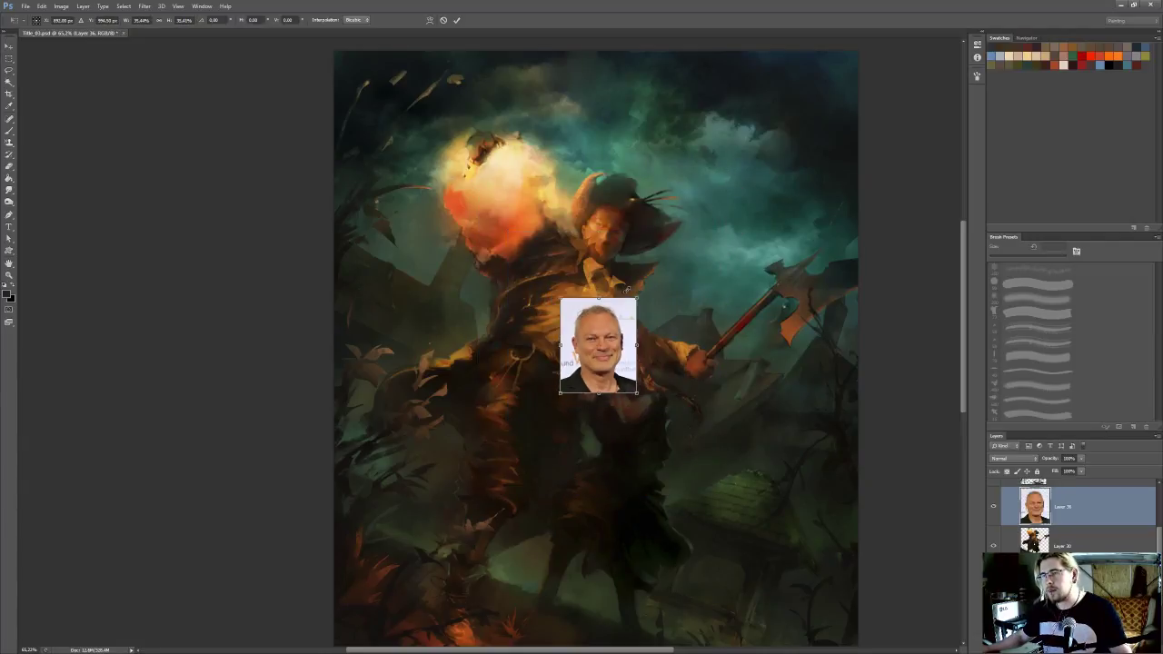
{"action": "left_click_drag", "start_coordinate": [618, 336], "coordinate": [720, 186]}
{"action": "key", "text": "Return"}
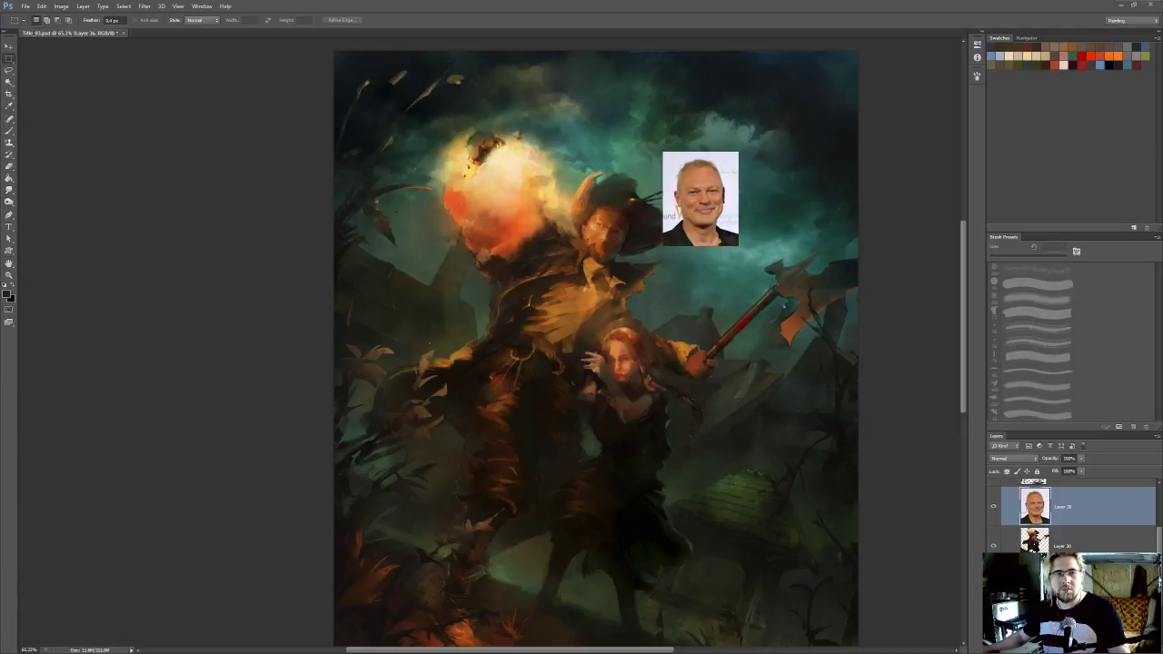
Switch back to the browser and close the two tabs of the portrait already used, leaving the frontal photo open
{"action": "key", "text": "alt+Tab"}
{"action": "middle_click", "coordinate": [921, 16]}
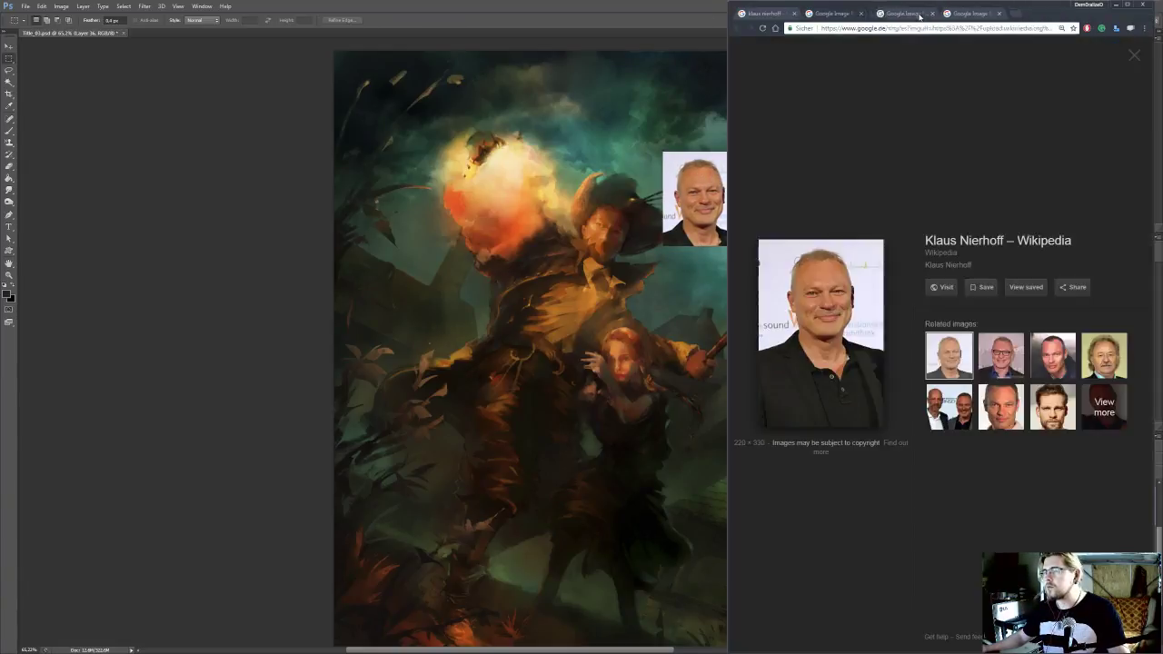
{"action": "middle_click", "coordinate": [874, 18]}
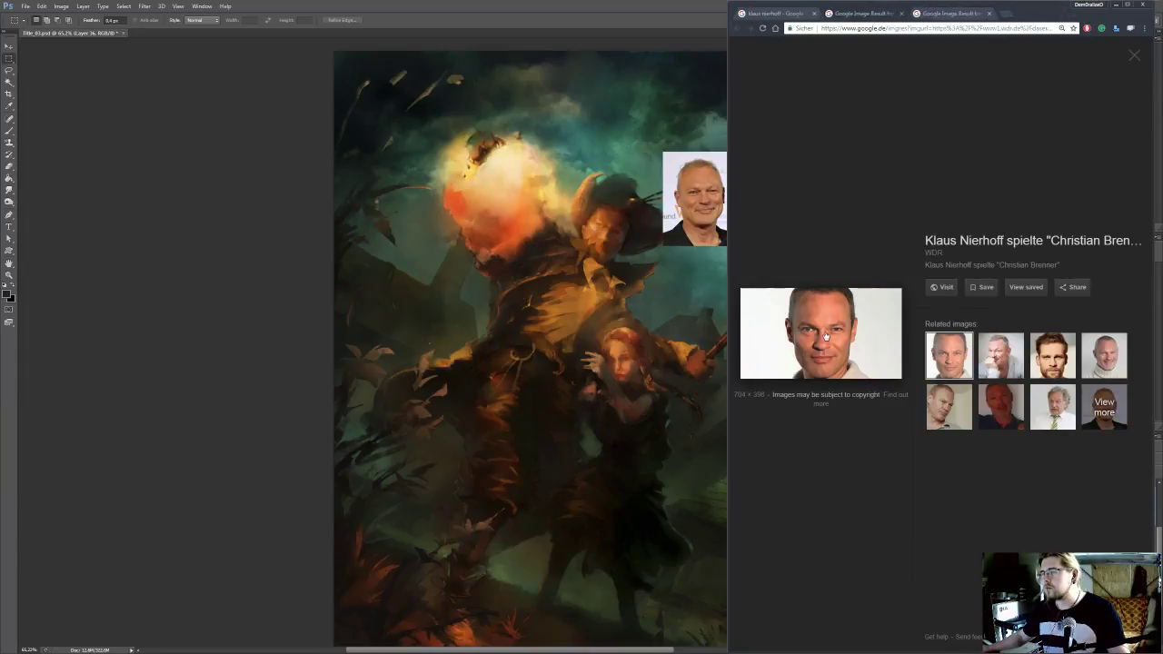
Open the source web page of the frontal portrait photo and copy the image
{"action": "left_click", "coordinate": [826, 333]}
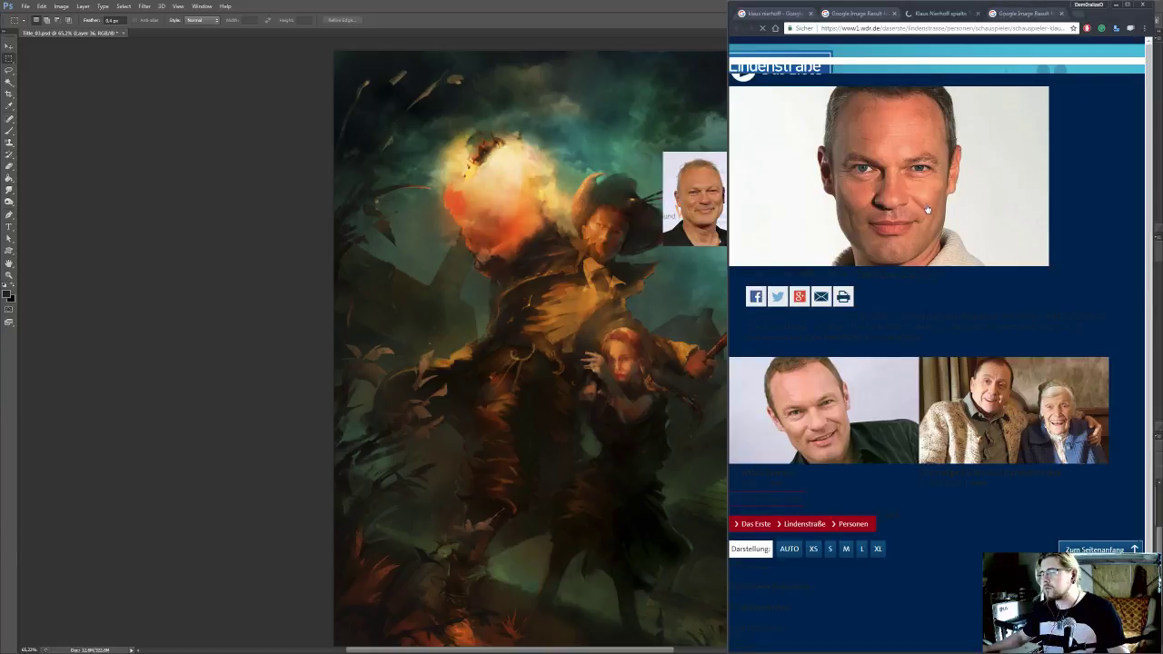
{"action": "right_click", "coordinate": [881, 250]}
{"action": "left_click", "coordinate": [923, 279]}
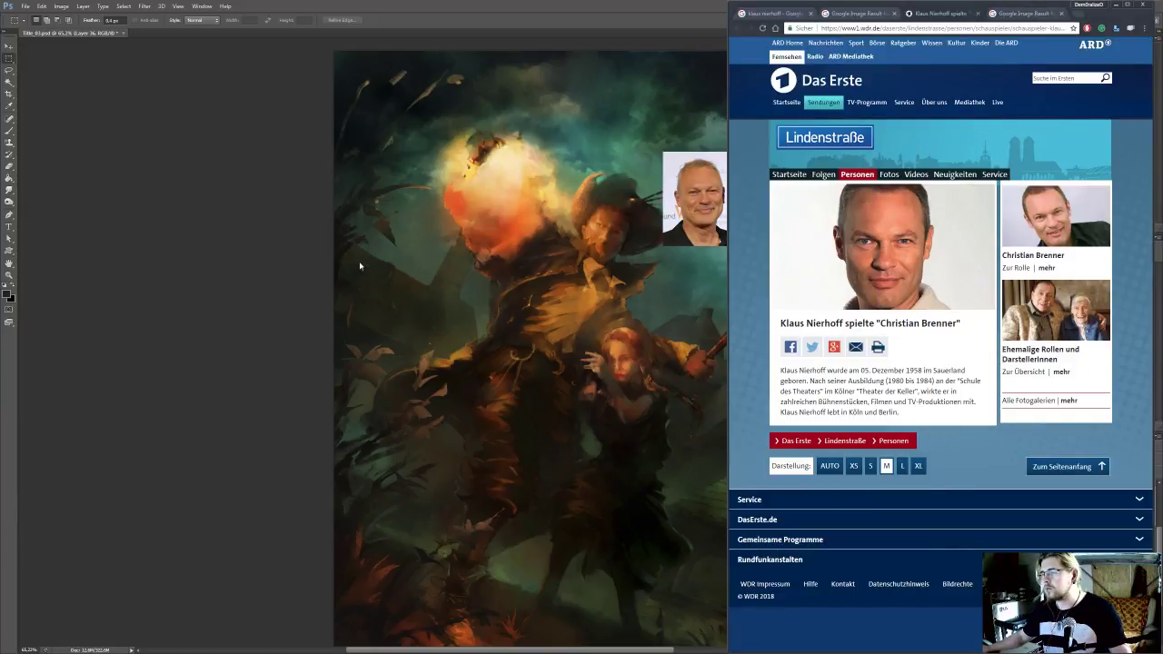
Switch to Photoshop, paste the frontal portrait and cut out its head area with the Rectangular Marquee
{"action": "left_click", "coordinate": [212, 260]}
{"action": "key", "text": "ctrl+v"}
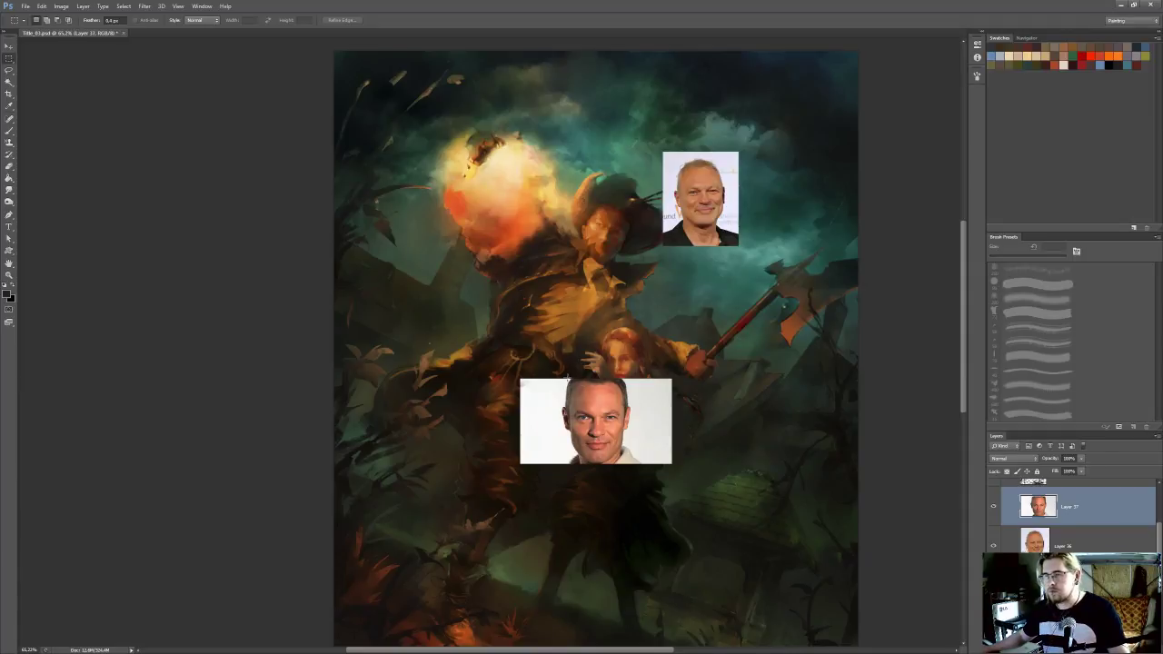
{"action": "left_click_drag", "start_coordinate": [558, 378], "coordinate": [640, 466]}
{"action": "key", "text": "Delete"}
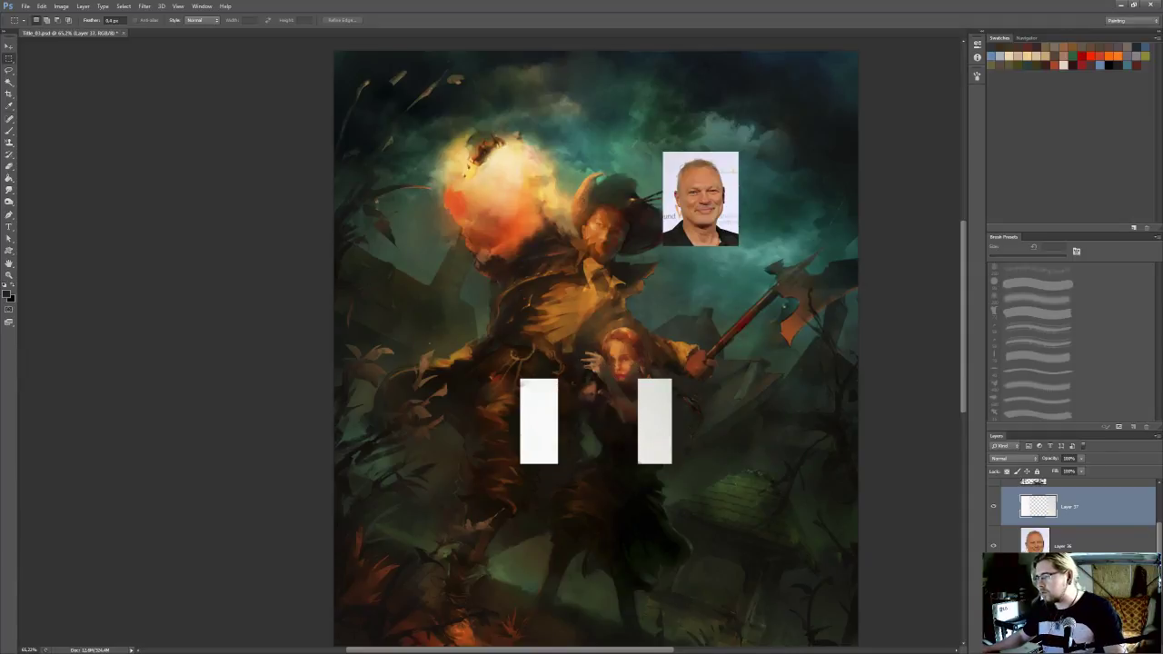
Delete the leftover background layer, then paste the cropped frontal portrait as a new layer and place it directly below the first reference photo
{"action": "key", "text": "Delete"}
{"action": "key", "text": "ctrl+v"}
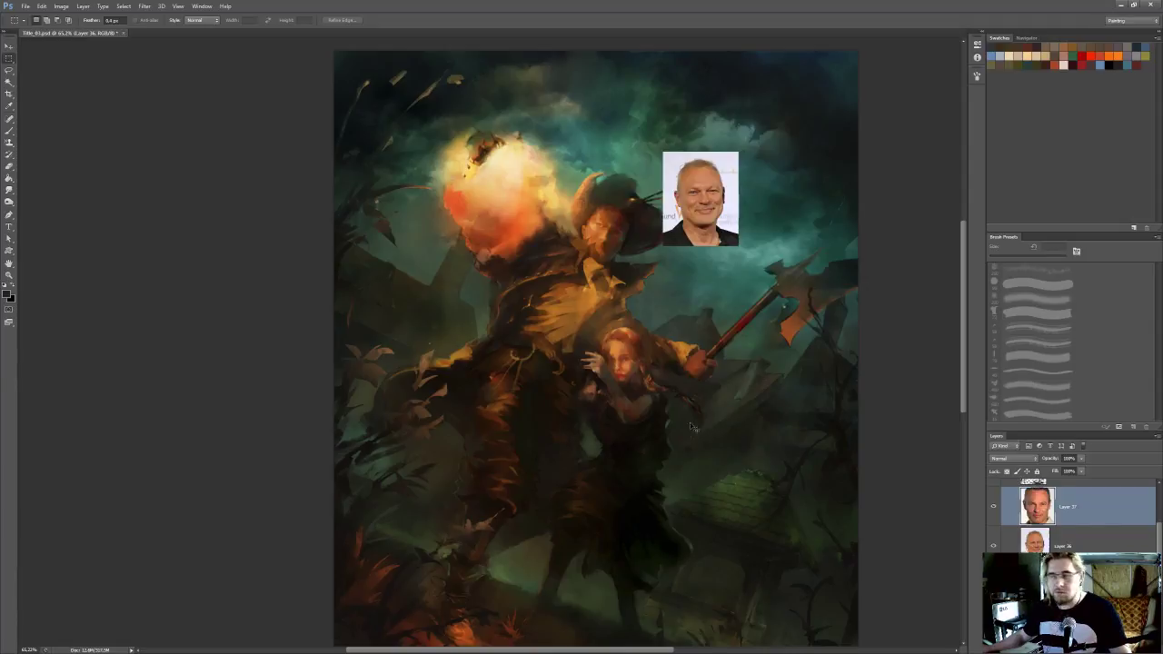
{"action": "left_click_drag", "start_coordinate": [607, 385], "coordinate": [713, 260]}
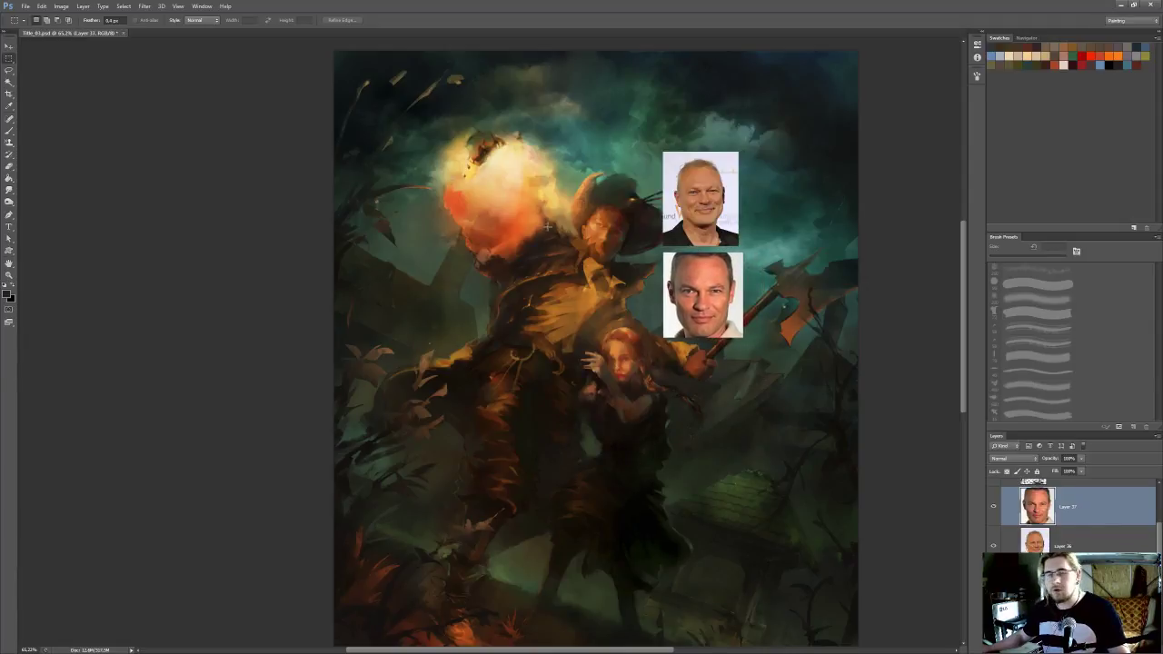
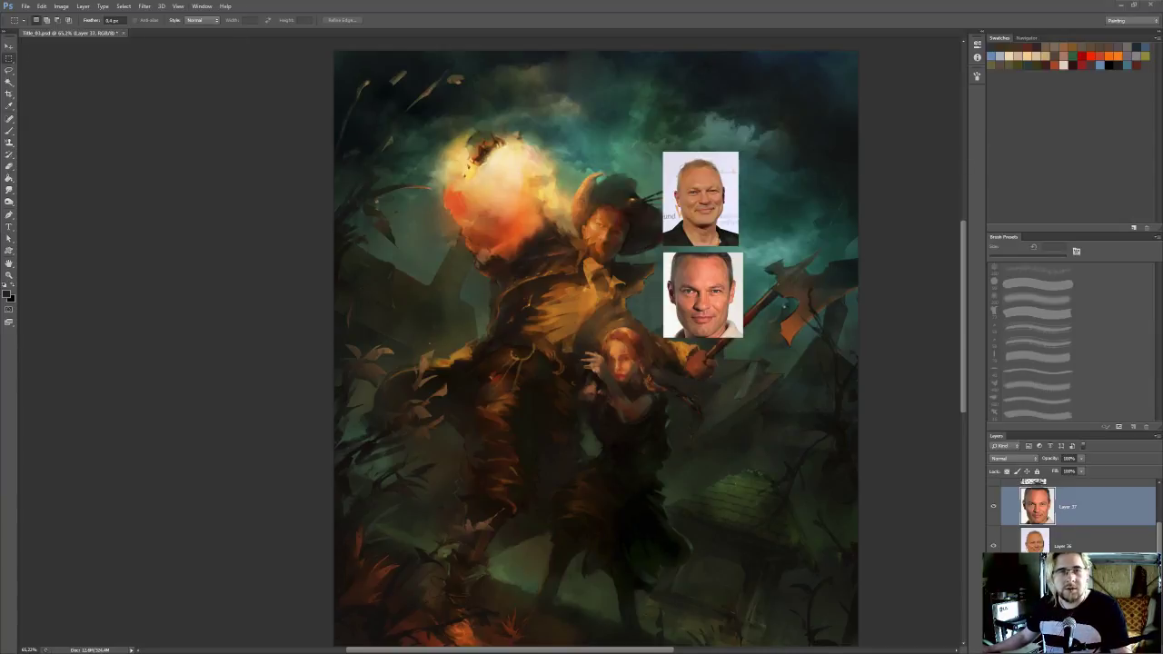
Switch to the browser, close the used frontal portrait tabs, open the source page of the stern white-shirt portrait and copy its image
{"action": "key", "text": "alt+Tab"}
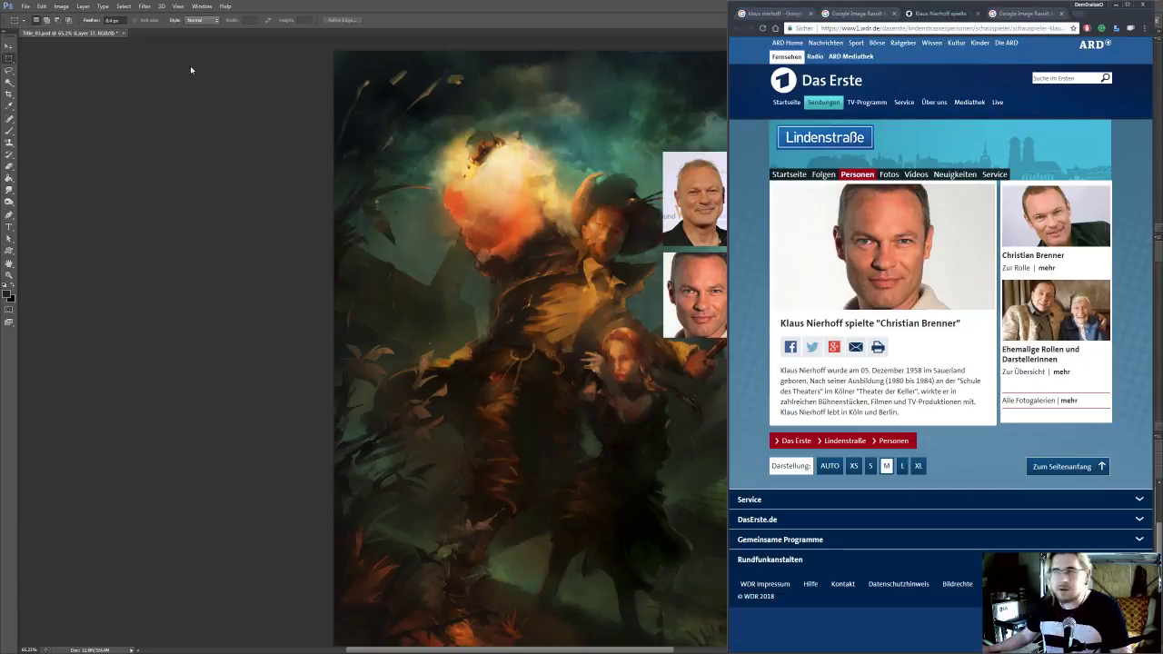
{"action": "middle_click", "coordinate": [933, 15]}
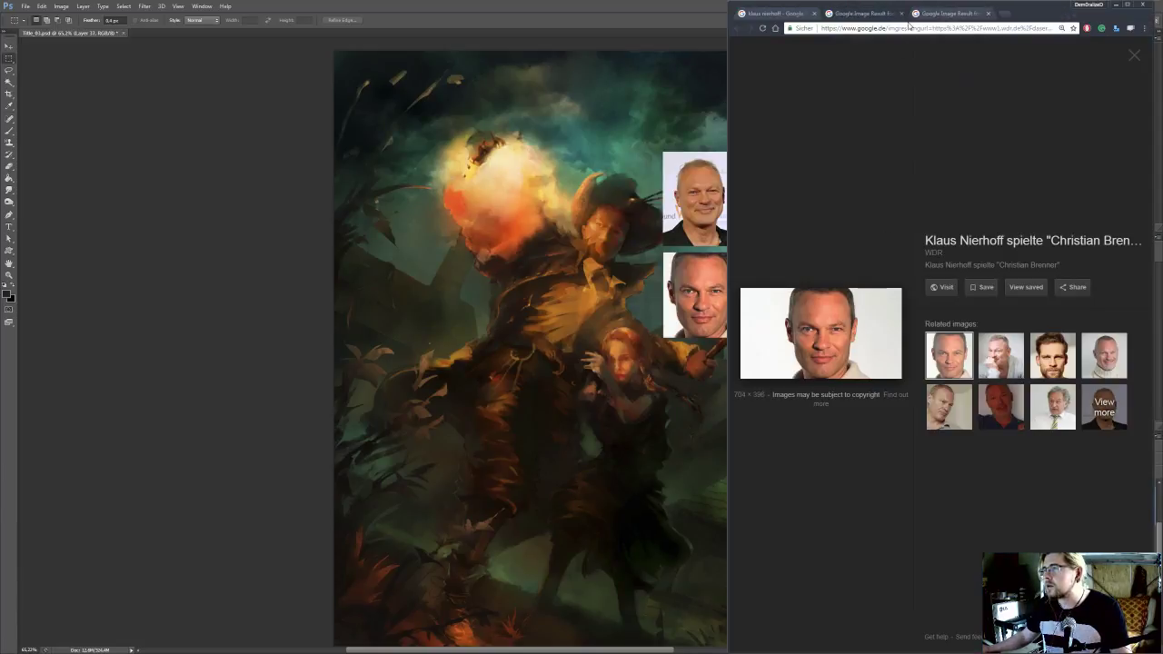
{"action": "left_click", "coordinate": [933, 15]}
{"action": "middle_click", "coordinate": [875, 16]}
{"action": "left_click", "coordinate": [874, 323]}
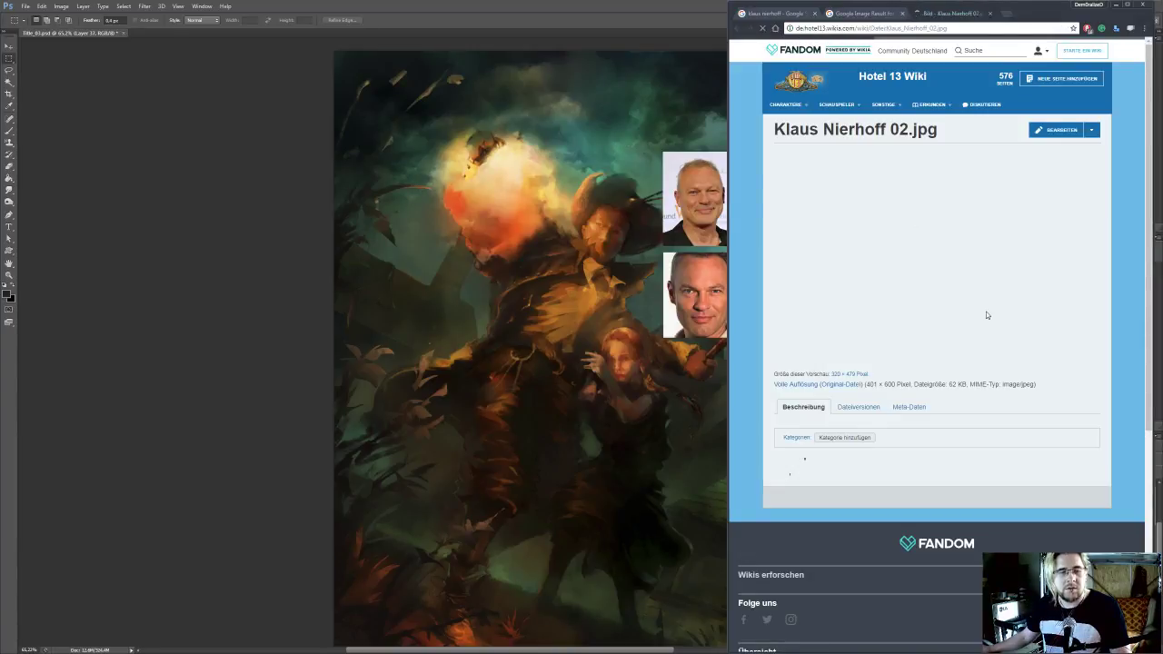
{"action": "right_click", "coordinate": [834, 237]}
{"action": "left_click", "coordinate": [854, 325]}
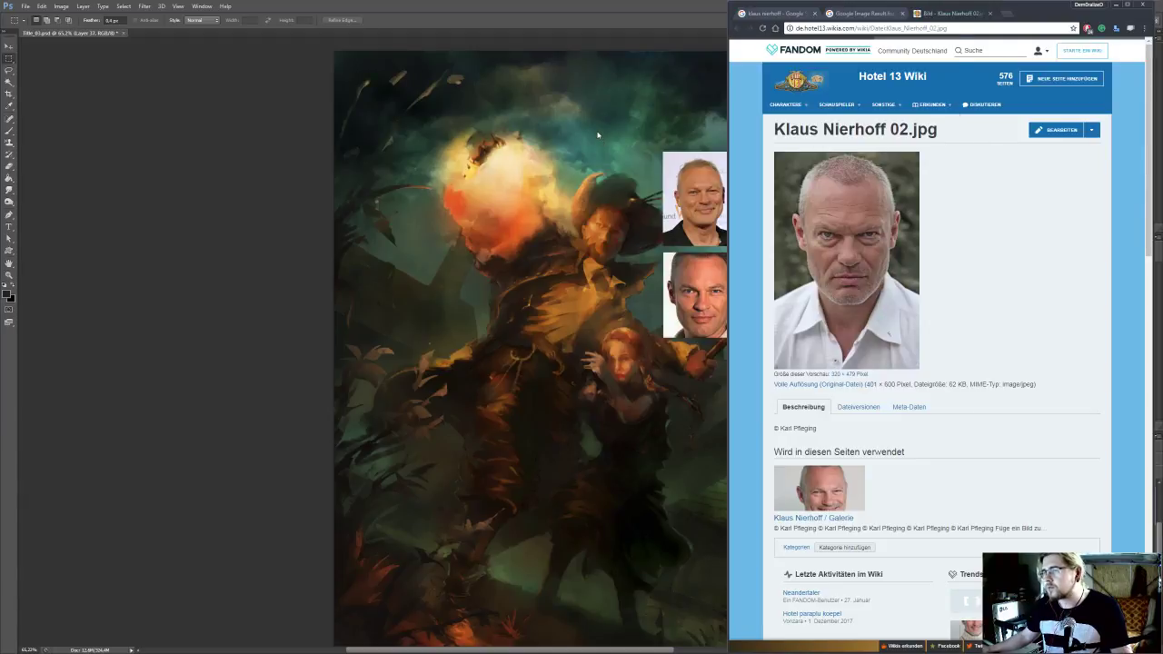
Paste the stern portrait into the Photoshop painting beside the other two photos, merge all references into one layer and select the character layer
{"action": "left_click", "coordinate": [597, 135]}
{"action": "key", "text": "ctrl+v"}
{"action": "left_click_drag", "start_coordinate": [622, 393], "coordinate": [721, 167]}
{"action": "key", "text": "ctrl+e"}
{"action": "key", "text": "ctrl+e"}
{"action": "left_click", "coordinate": [1070, 544]}
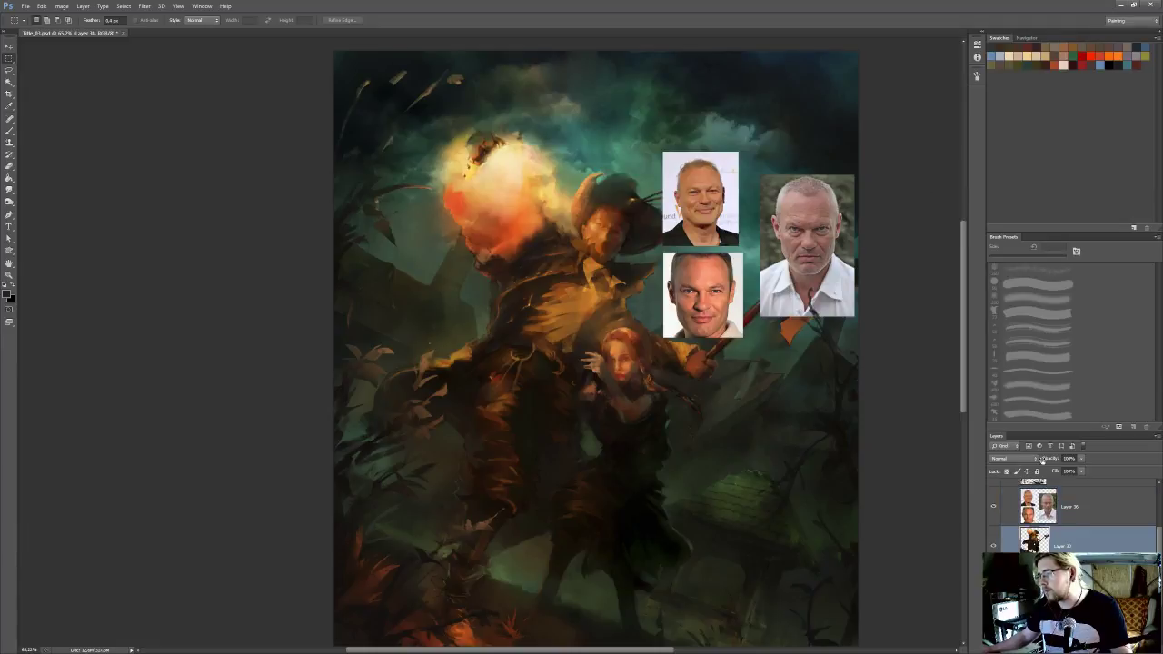
Rotate the merged reference photo layer clockwise by about 22 degrees to match the tilt of the hatted man's head
{"action": "scroll", "coordinate": [711, 260], "scroll_direction": "up", "scroll_amount": 7}
{"action": "scroll", "coordinate": [711, 260], "scroll_direction": "up", "scroll_amount": 1}
{"action": "left_click_drag", "start_coordinate": [711, 260], "coordinate": [701, 312]}
{"action": "scroll", "coordinate": [701, 313], "scroll_direction": "down", "scroll_amount": 4}
{"action": "left_click", "coordinate": [1065, 509]}
{"action": "key", "text": "ctrl+t"}
{"action": "left_click_drag", "start_coordinate": [924, 143], "coordinate": [925, 233]}
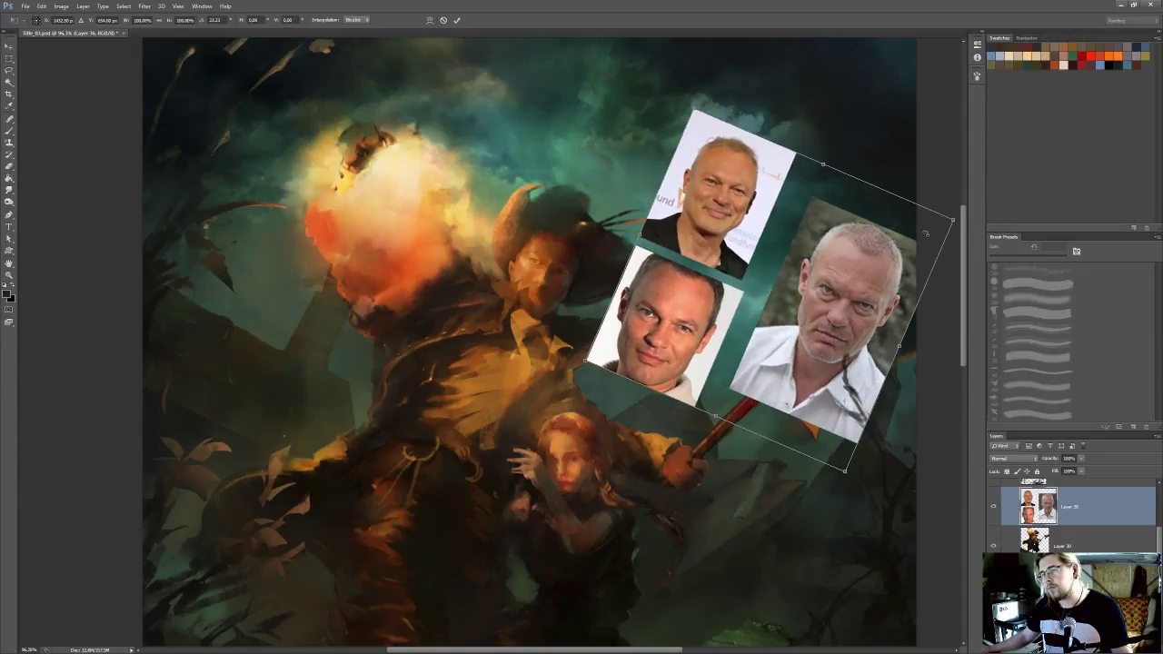
{"action": "key", "text": "Return"}
Rotate the canvas view counter-clockwise so the hatted man's face stands upright, save the document and select the painted character layer
{"action": "key", "text": "r"}
{"action": "left_click_drag", "start_coordinate": [823, 329], "coordinate": [712, 202]}
{"action": "key", "text": "m"}
{"action": "scroll", "coordinate": [532, 225], "scroll_direction": "up", "scroll_amount": 1}
{"action": "left_click_drag", "start_coordinate": [524, 262], "coordinate": [525, 303]}
{"action": "scroll", "coordinate": [531, 225], "scroll_direction": "up", "scroll_amount": 3}
{"action": "key", "text": "ctrl+s"}
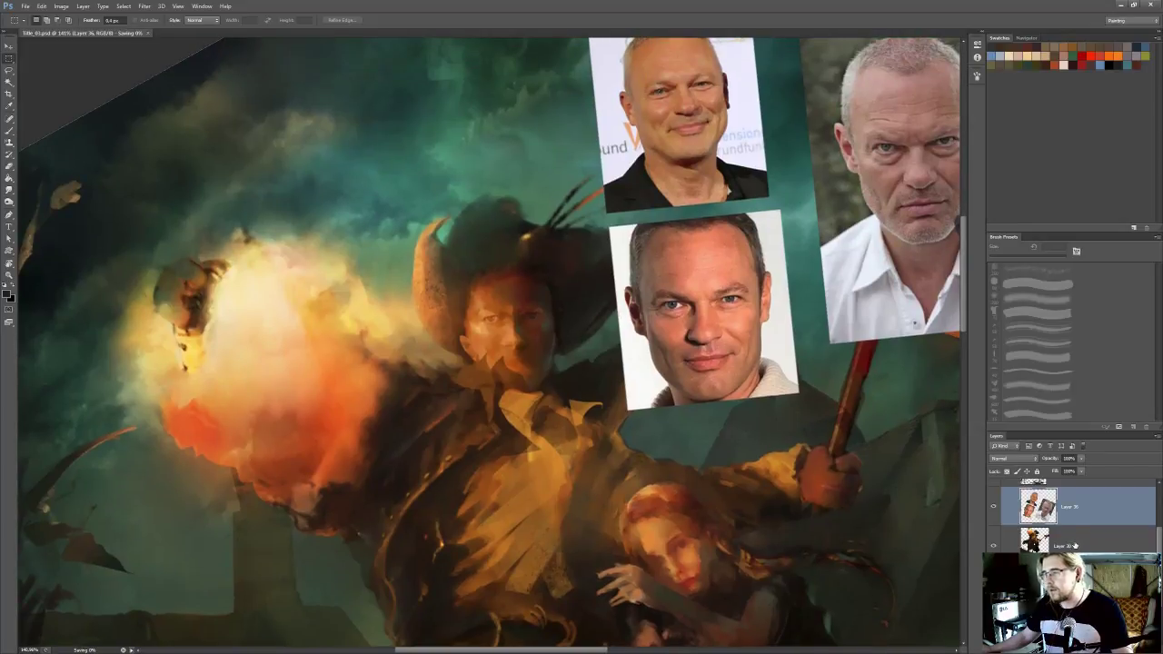
{"action": "left_click", "coordinate": [1073, 543]}
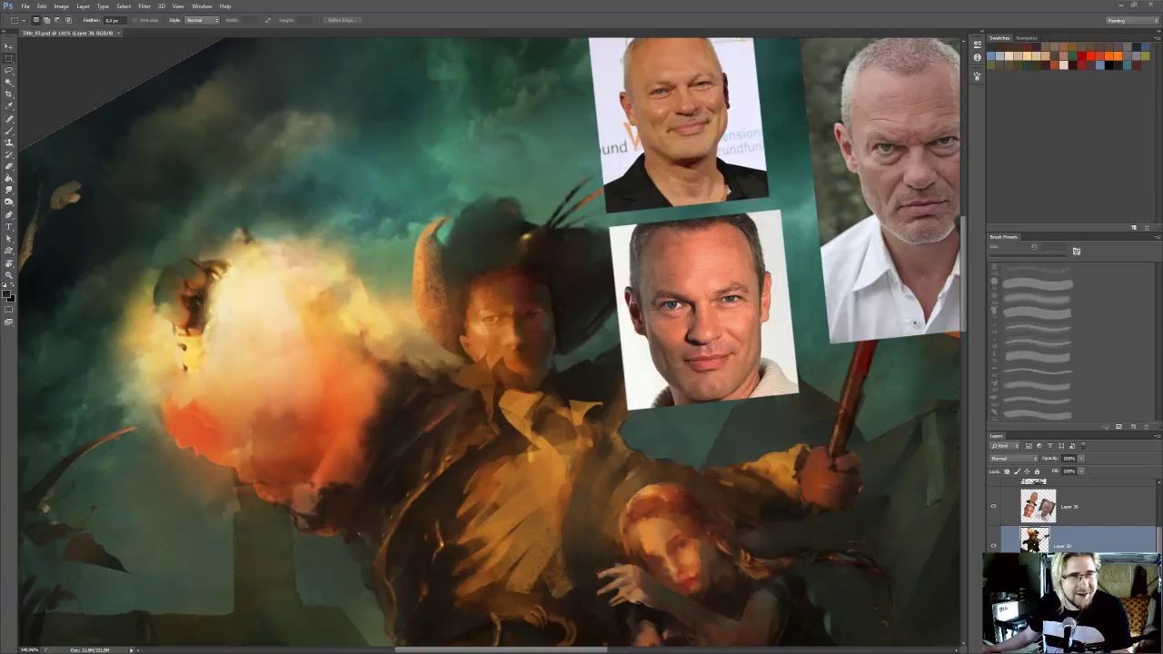
Look at the photo of the goalkeeper in the red jersey in a separate browser window, and minimise that window
{"action": "left_click_drag", "start_coordinate": [1162, 128], "coordinate": [270, 144]}
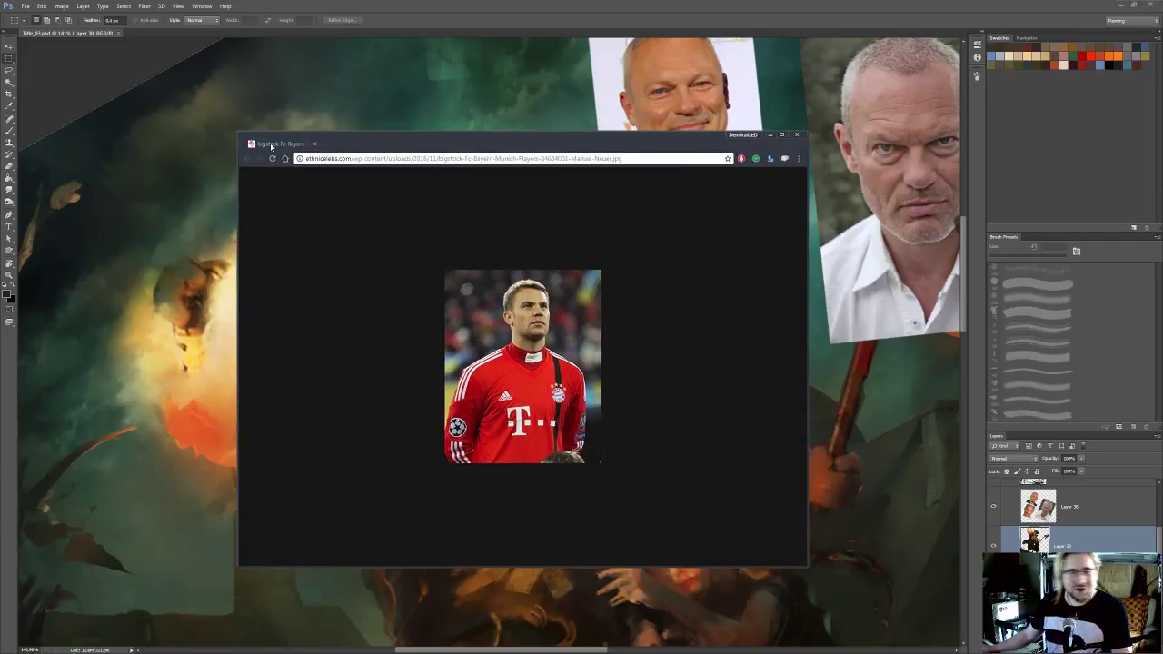
{"action": "double_click", "coordinate": [329, 138]}
{"action": "double_click", "coordinate": [462, 5]}
{"action": "left_click_drag", "start_coordinate": [485, 133], "coordinate": [298, 45]}
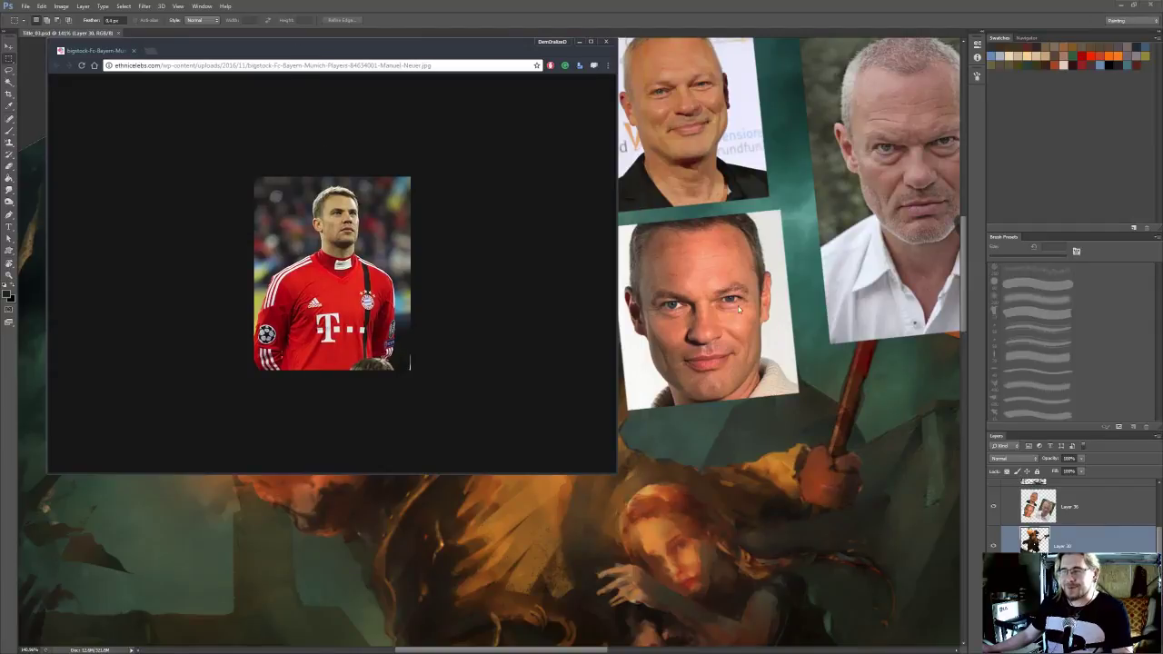
{"action": "left_click", "coordinate": [580, 43]}
{"action": "scroll", "coordinate": [553, 175], "scroll_direction": "down", "scroll_amount": 1}
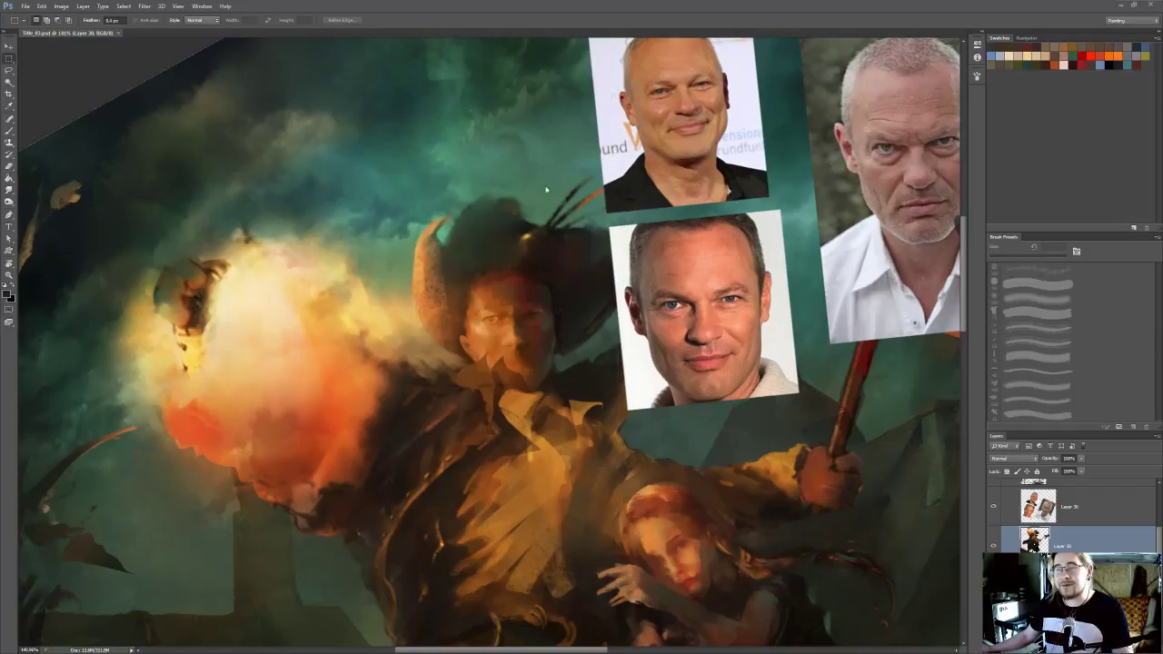
{"action": "scroll", "coordinate": [461, 165], "scroll_direction": "down", "scroll_amount": 1}
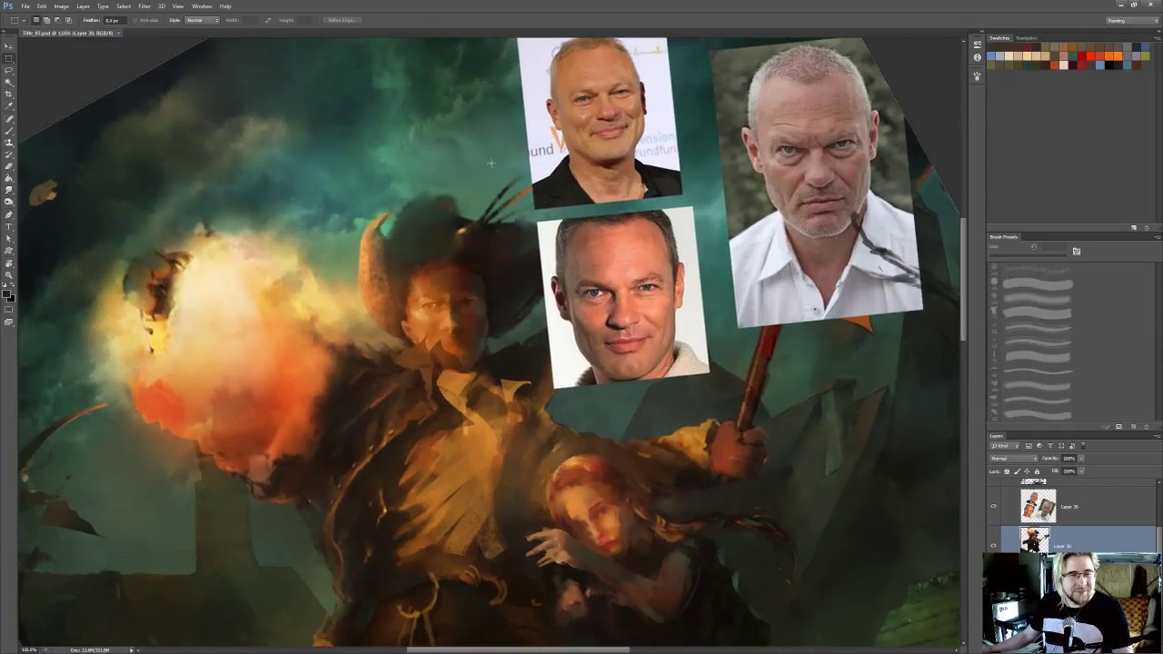
{"action": "scroll", "coordinate": [491, 164], "scroll_direction": "down", "scroll_amount": 1}
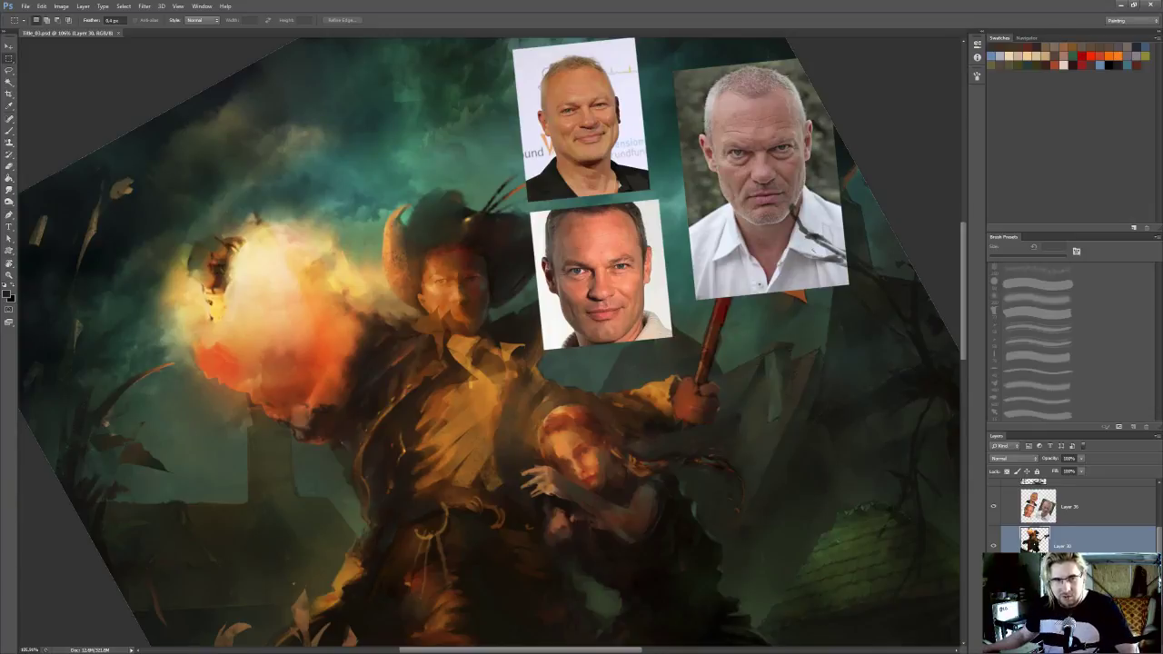
{"action": "scroll", "coordinate": [294, 160], "scroll_direction": "down", "scroll_amount": 3}
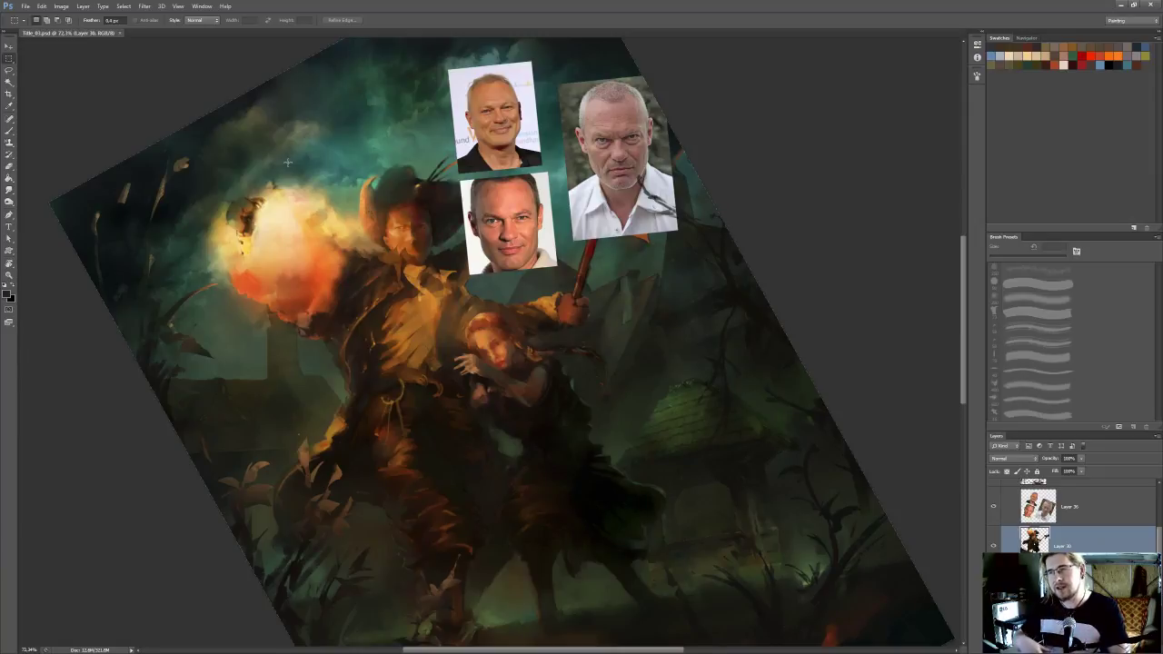
Lasso the nose, mouth and chin of the stern portrait on the reference layer and copy the selection to a new layer
{"action": "scroll", "coordinate": [288, 162], "scroll_direction": "up", "scroll_amount": 3}
{"action": "left_click_drag", "start_coordinate": [553, 182], "coordinate": [461, 266]}
{"action": "scroll", "coordinate": [461, 266], "scroll_direction": "up", "scroll_amount": 2}
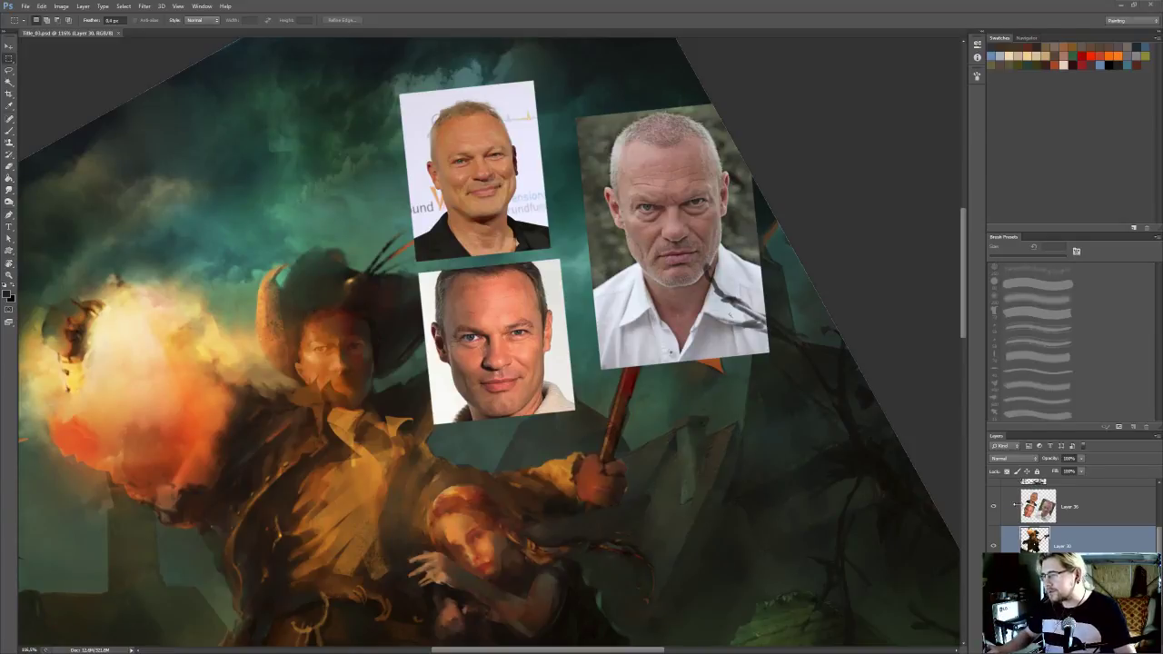
{"action": "left_click", "coordinate": [1066, 516]}
{"action": "mouse_move", "coordinate": [664, 238]}
{"action": "left_mouse_down"}
{"action": "mouse_move", "coordinate": [683, 265]}
{"action": "mouse_move", "coordinate": [687, 315]}
{"action": "mouse_move", "coordinate": [729, 257]}
{"action": "mouse_move", "coordinate": [678, 249]}
{"action": "mouse_move", "coordinate": [683, 314]}
{"action": "left_mouse_up"}
{"action": "key", "text": "l"}
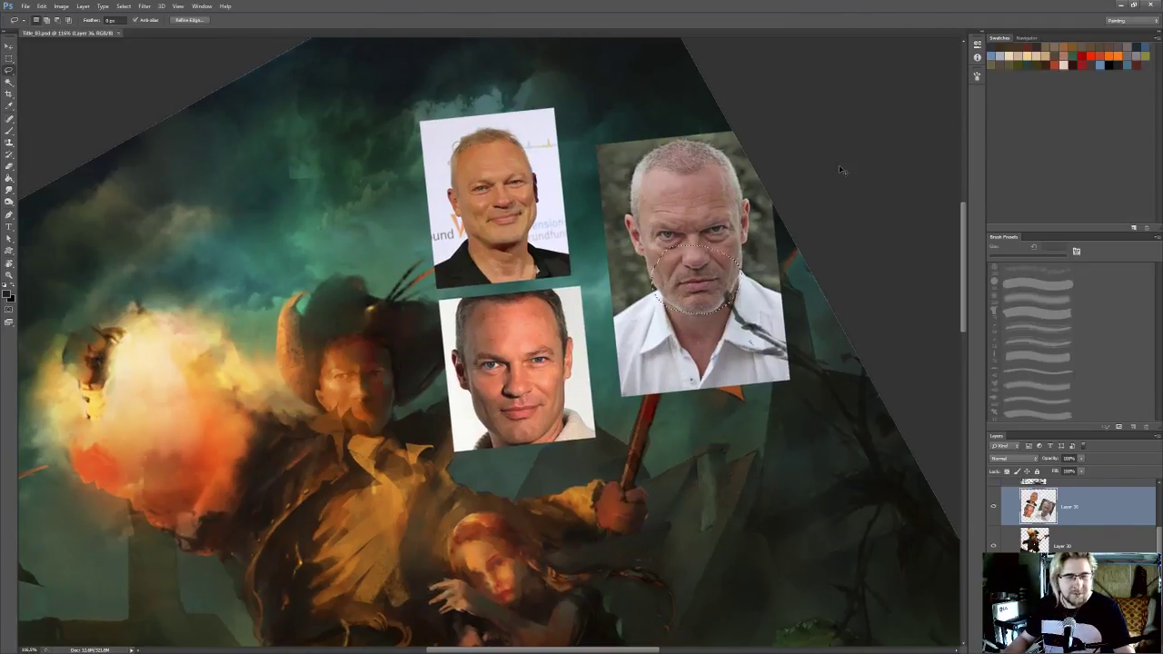
{"action": "key", "text": "ctrl+j"}
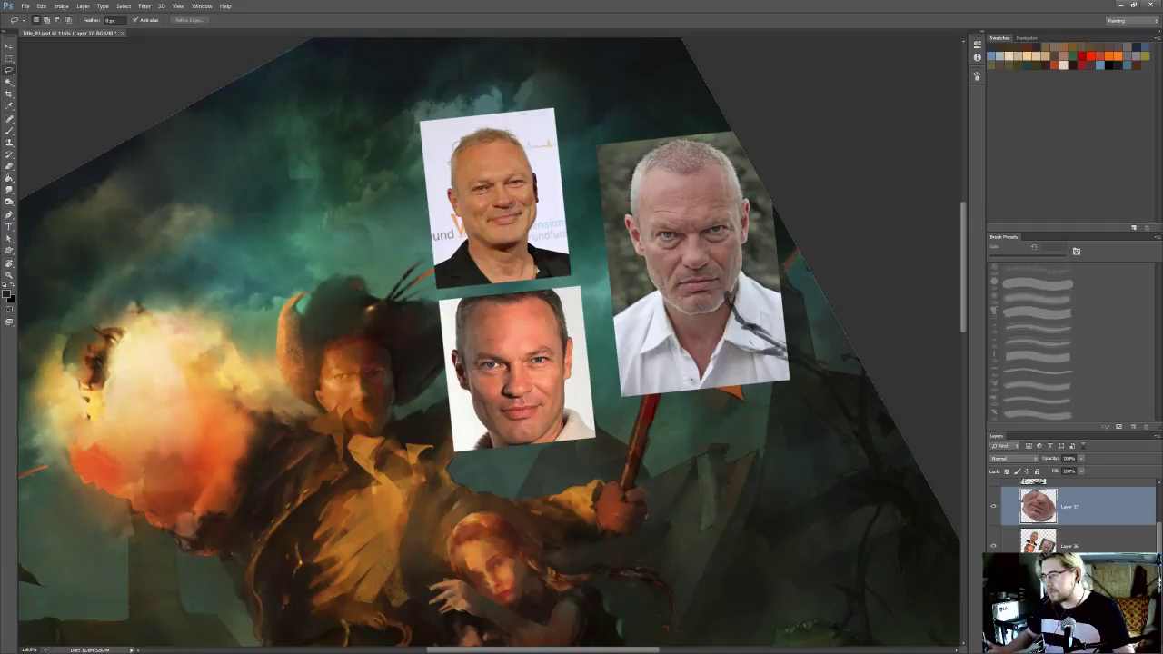
Put the copied lower face beneath the reference layer, move it onto the hatted man's face, and scale it down and rotate it to fit
{"action": "key", "text": "ctrl+bracketleft"}
{"action": "mouse_move", "coordinate": [730, 355]}
{"action": "left_mouse_down"}
{"action": "mouse_move", "coordinate": [435, 442]}
{"action": "mouse_move", "coordinate": [391, 477]}
{"action": "left_mouse_up"}
{"action": "key", "text": "ctrl+t"}
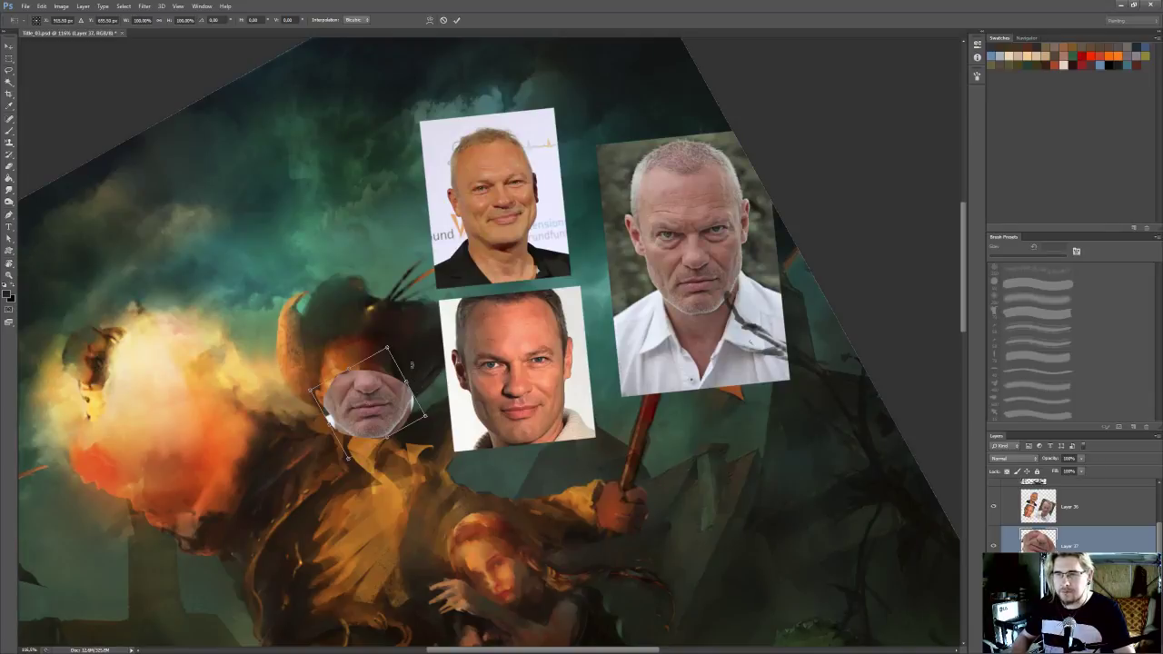
{"action": "left_click_drag", "start_coordinate": [388, 348], "coordinate": [370, 408]}
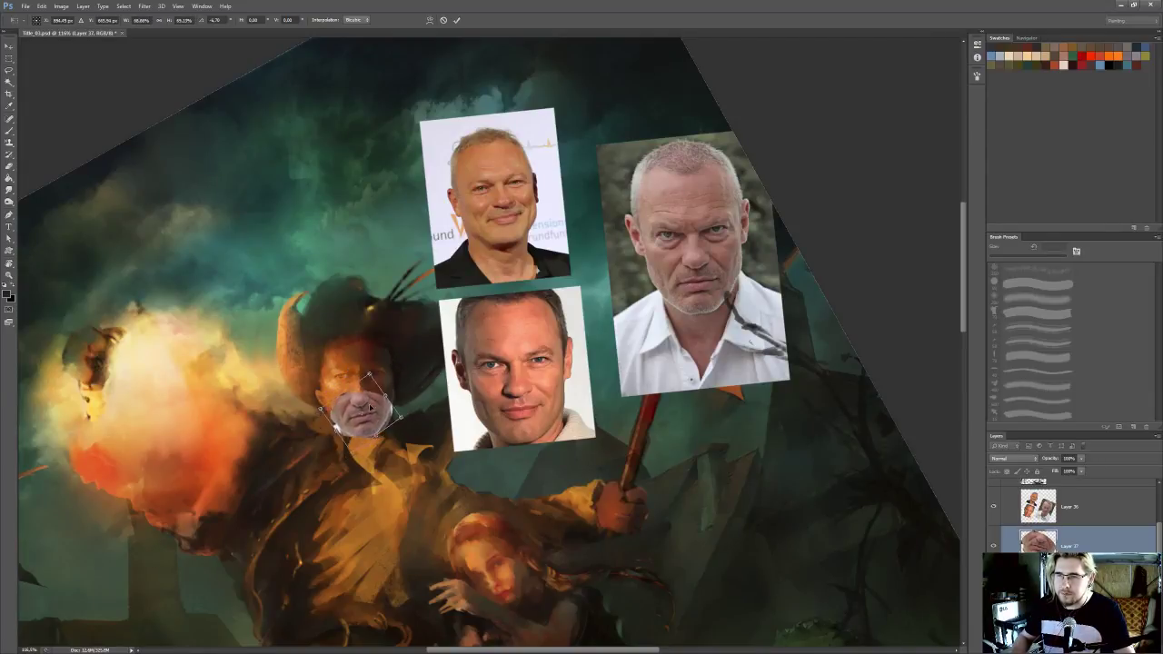
{"action": "left_click_drag", "start_coordinate": [401, 349], "coordinate": [366, 402]}
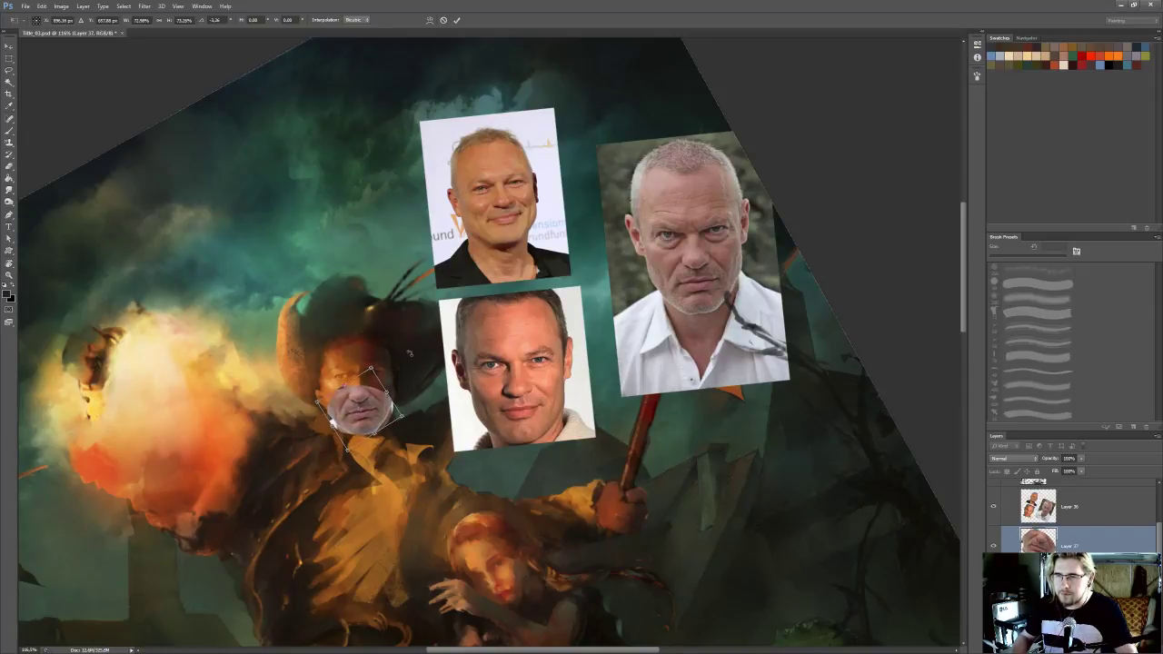
{"action": "key", "text": "Return"}
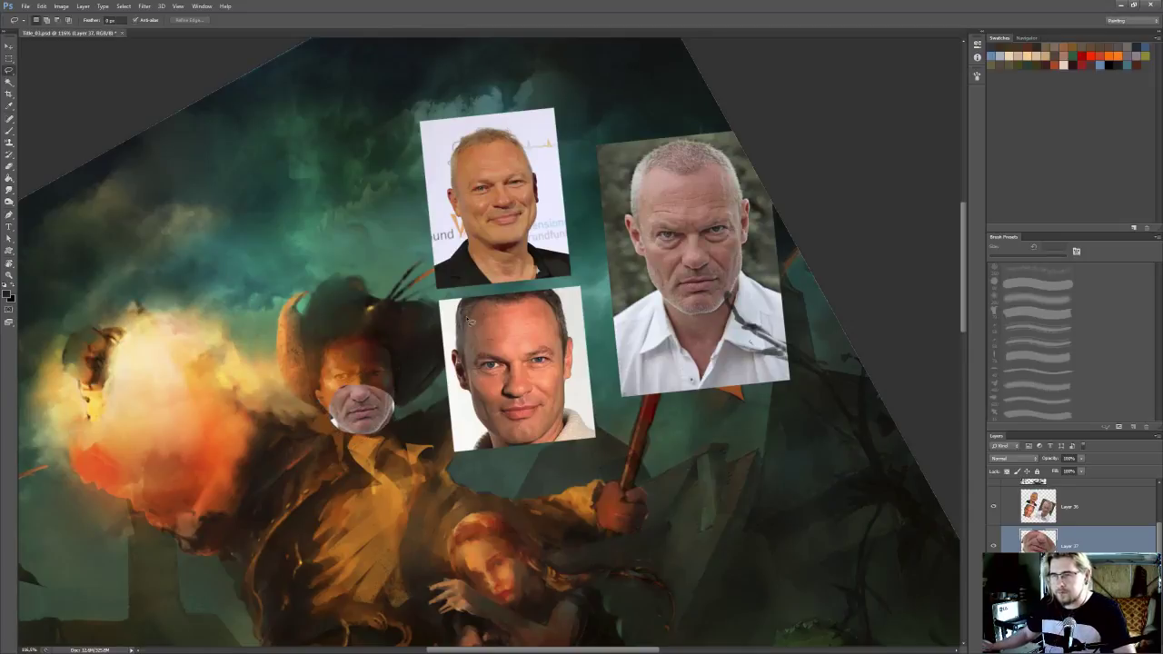
Try several blend modes on the lower-face patch and set it to Soft Light
{"action": "left_click", "coordinate": [1012, 458]}
{"action": "left_click", "coordinate": [1021, 341]}
{"action": "key", "text": "shift+minus"}
{"action": "key", "text": "shift+minus"}
{"action": "key", "text": "shift+minus"}
{"action": "key", "text": "shift+minus"}
{"action": "key", "text": "shift+minus"}
{"action": "key", "text": "shift+plus"}
{"action": "key", "text": "shift+plus"}
{"action": "key", "text": "shift+plus"}
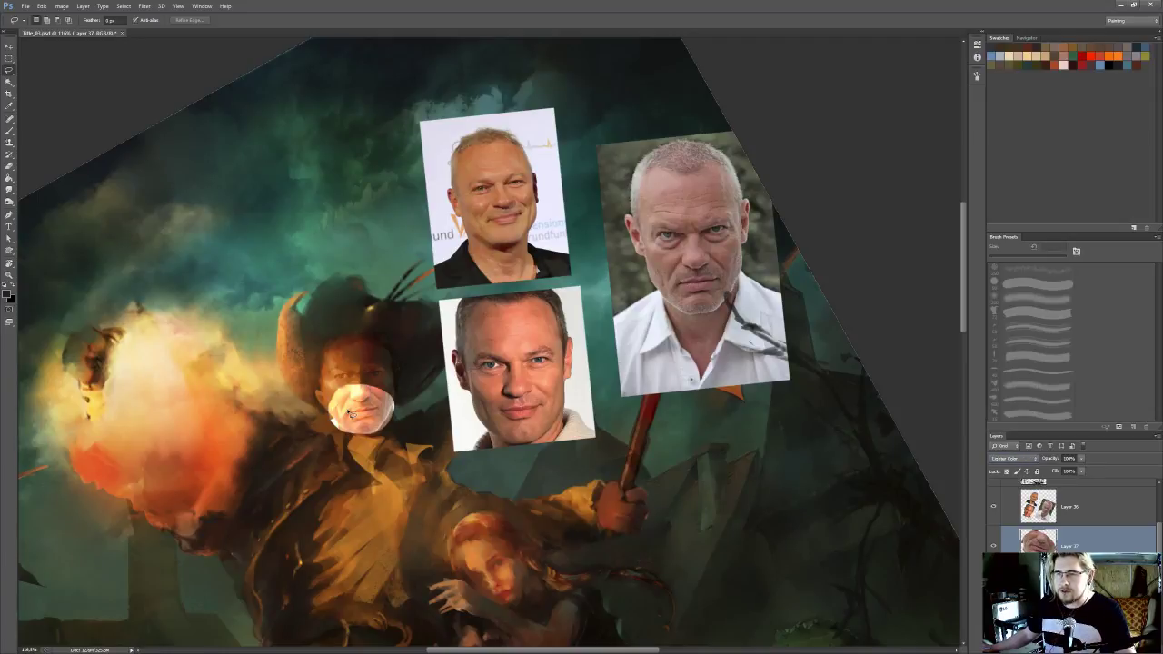
{"action": "key", "text": "shift+plus"}
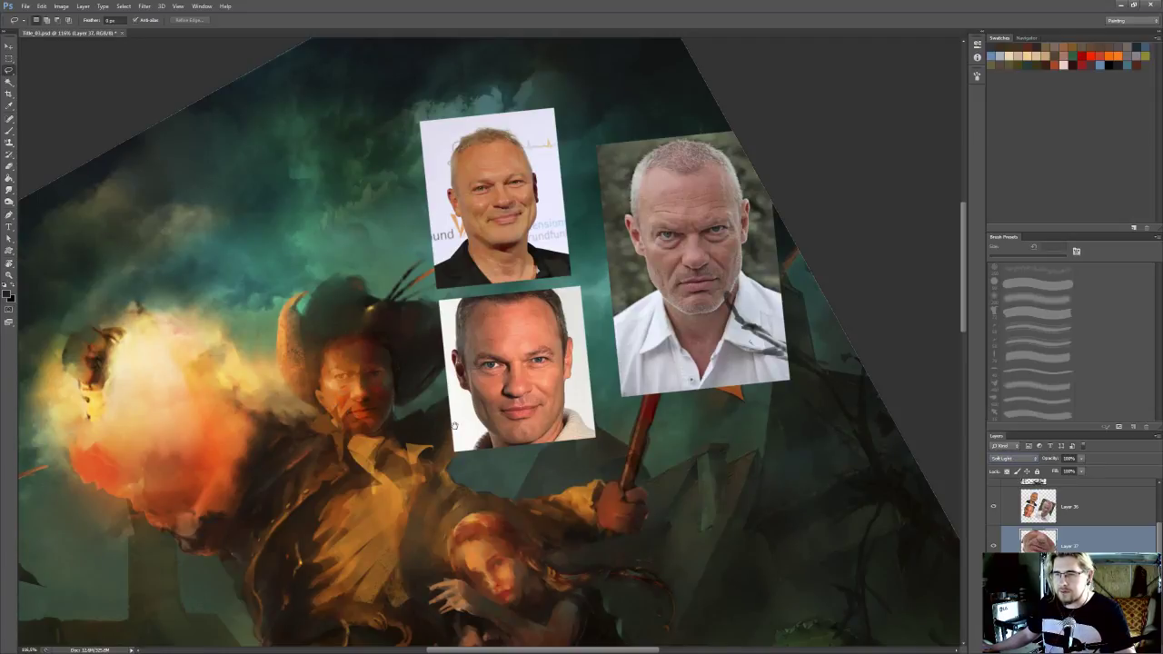
Fine-tune the rotation of the Soft Light patch so the nose and mouth line up with the hatted man's face
{"action": "scroll", "coordinate": [444, 425], "scroll_direction": "up", "scroll_amount": 4}
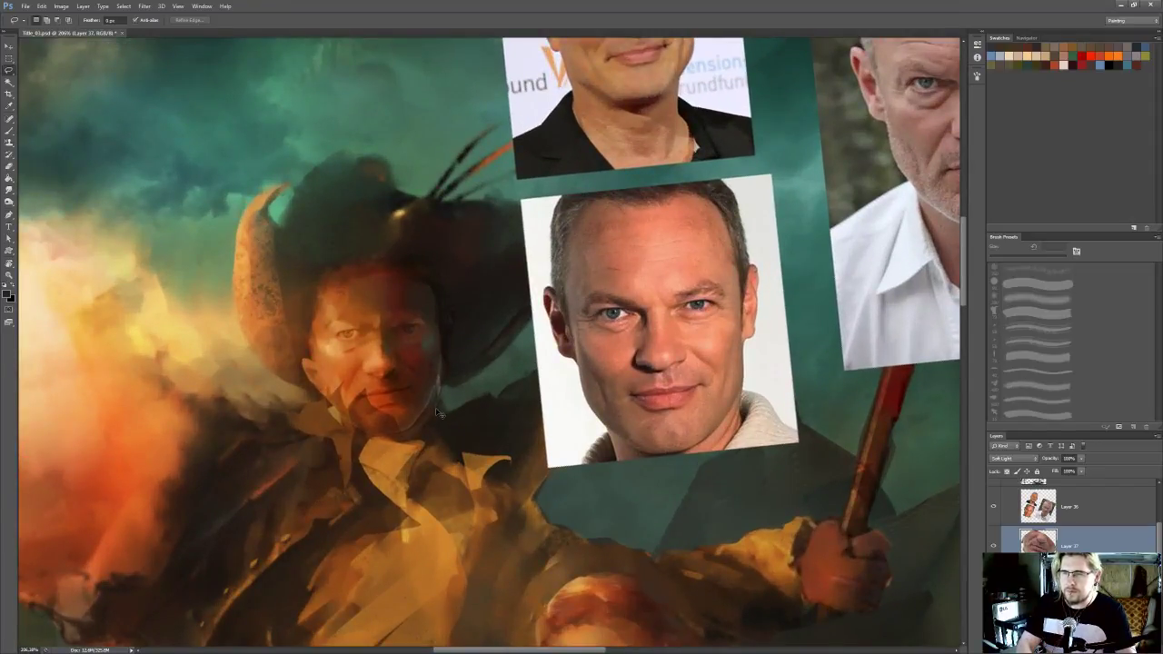
{"action": "key", "text": "ctrl+t"}
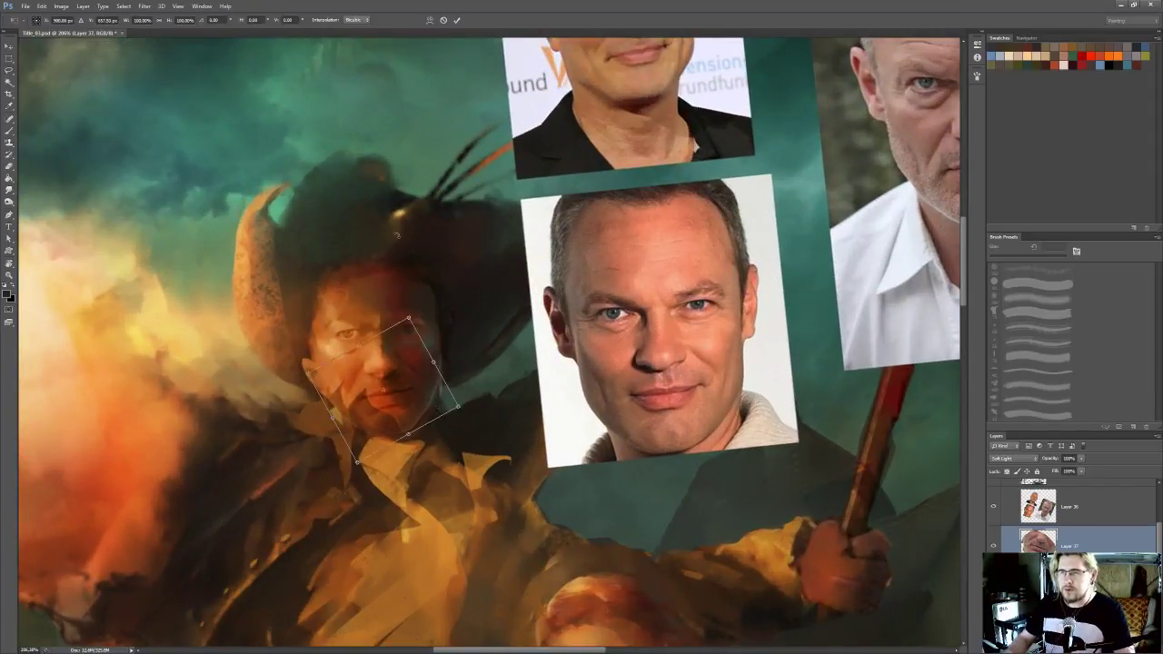
{"action": "left_click_drag", "start_coordinate": [436, 276], "coordinate": [441, 277]}
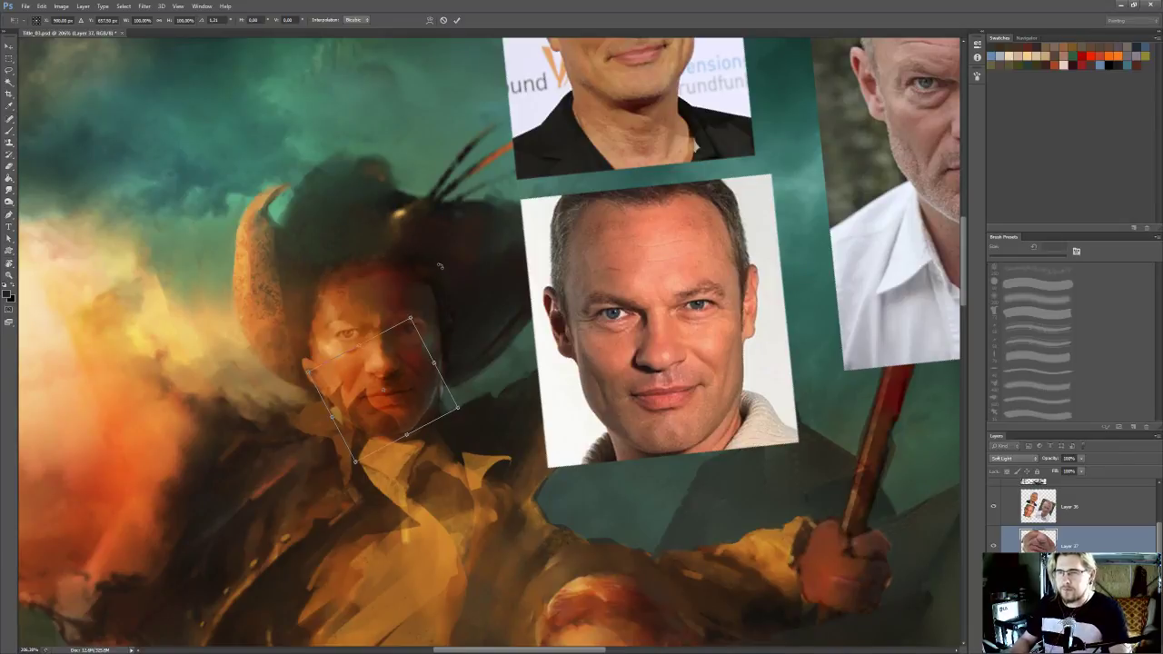
{"action": "key", "text": "Return"}
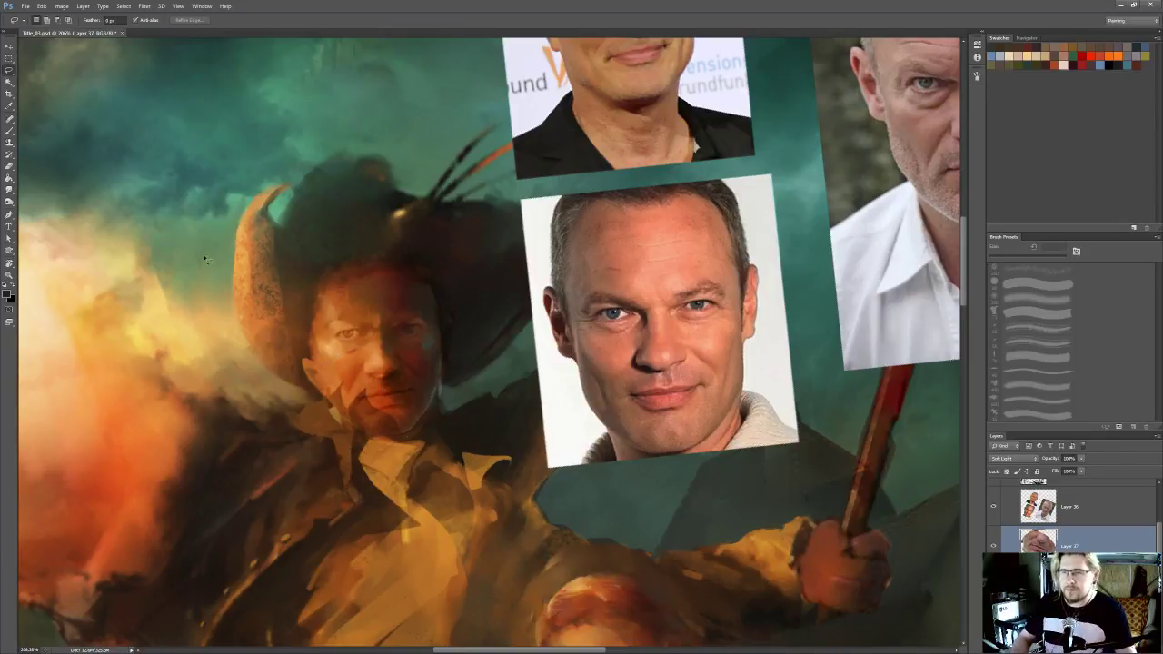
Soften the edges of the lower-face patch using the Eraser with a small soft round brush
{"action": "key", "text": "b"}
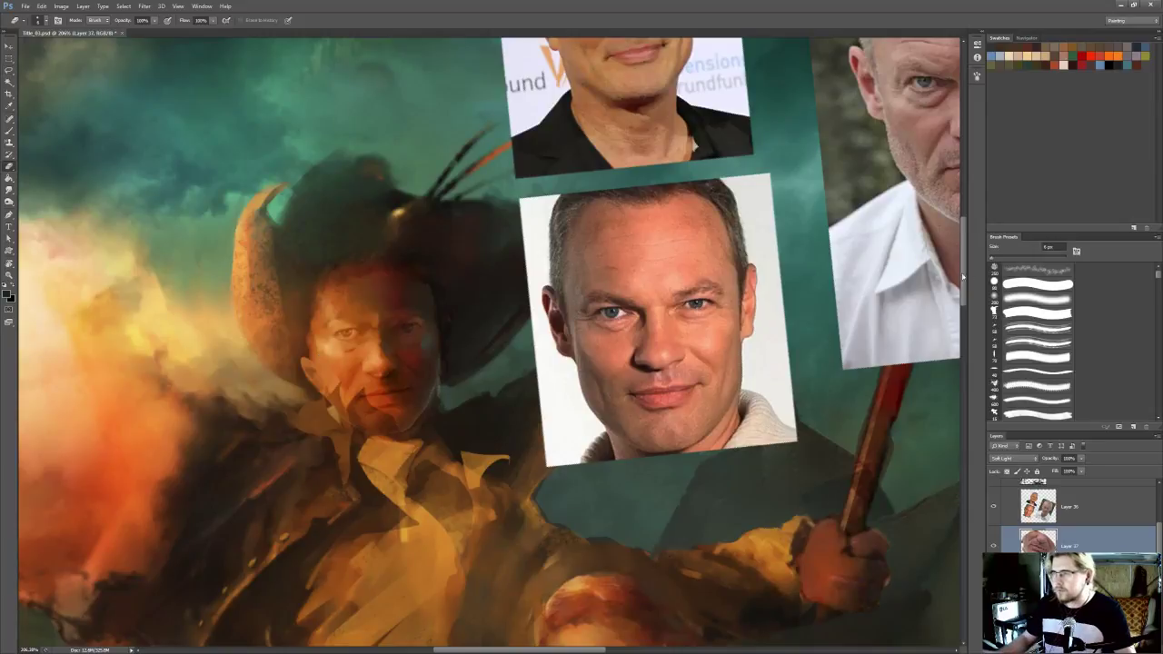
{"action": "left_click", "coordinate": [1022, 298]}
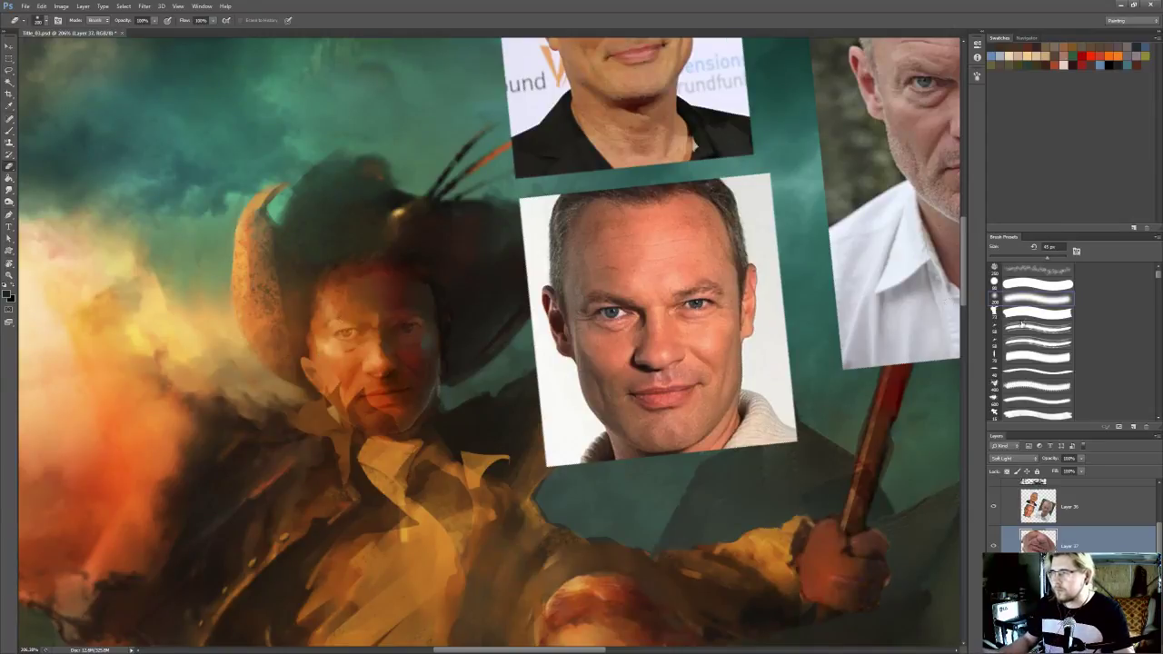
{"action": "key", "text": "bracketleft"}
{"action": "key", "text": "bracketleft"}
{"action": "key", "text": "bracketleft"}
{"action": "key", "text": "bracketleft"}
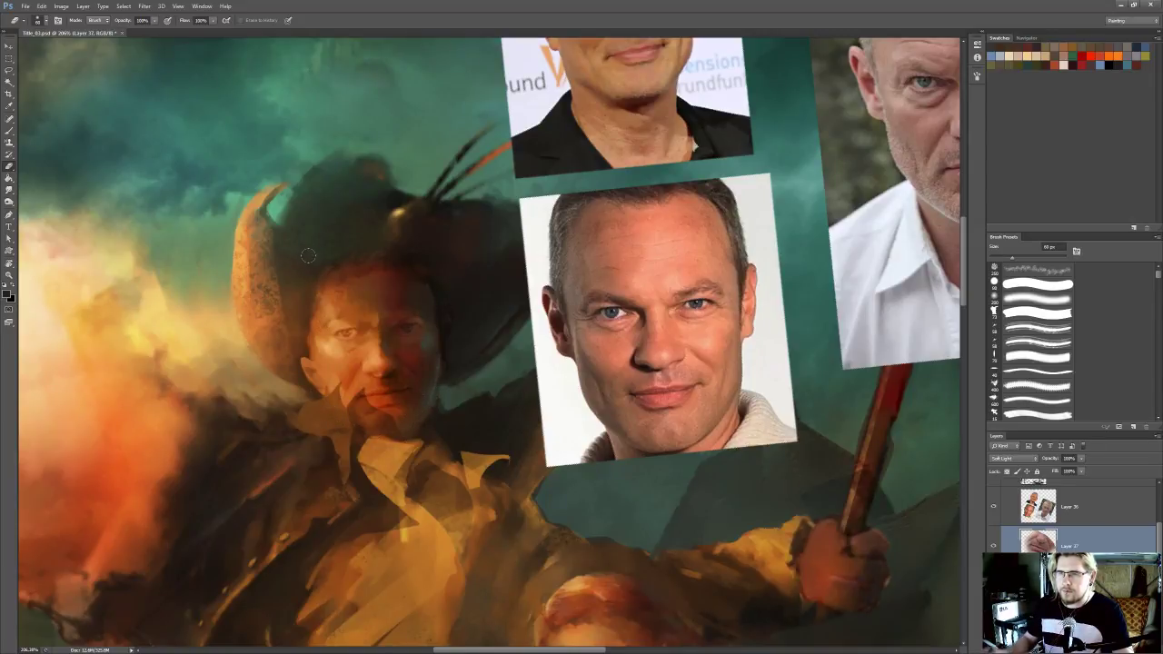
Check the blended face against the whole painting and merge the patch down into the painted character layer
{"action": "scroll", "coordinate": [533, 366], "scroll_direction": "down", "scroll_amount": 10}
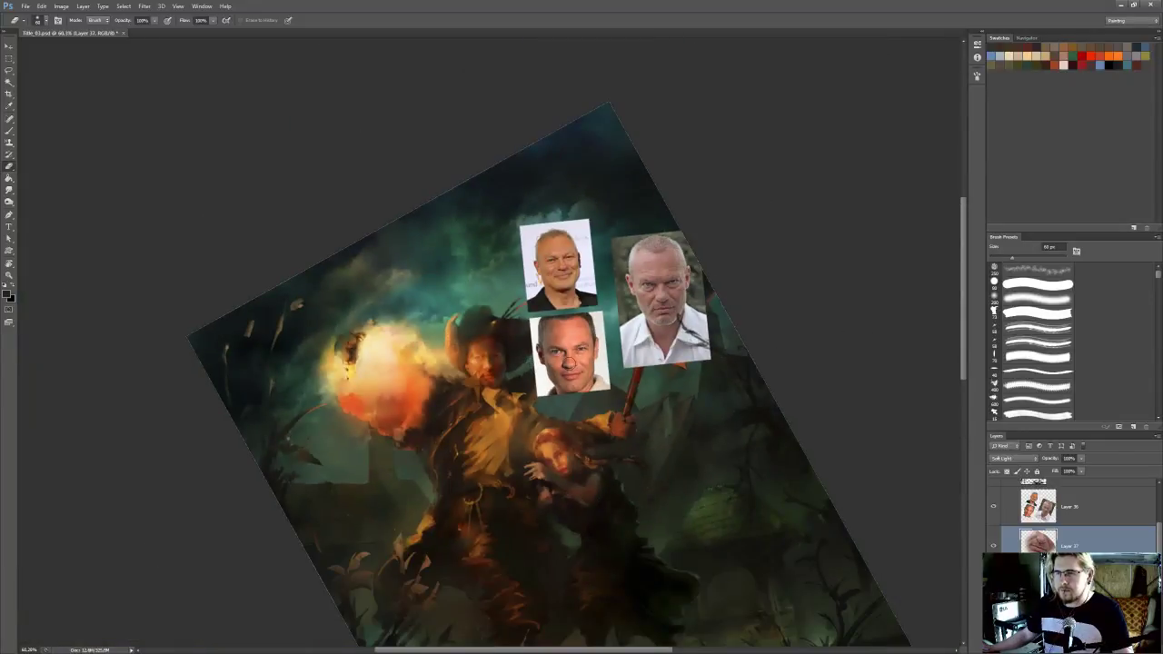
{"action": "scroll", "coordinate": [509, 381], "scroll_direction": "up", "scroll_amount": 5}
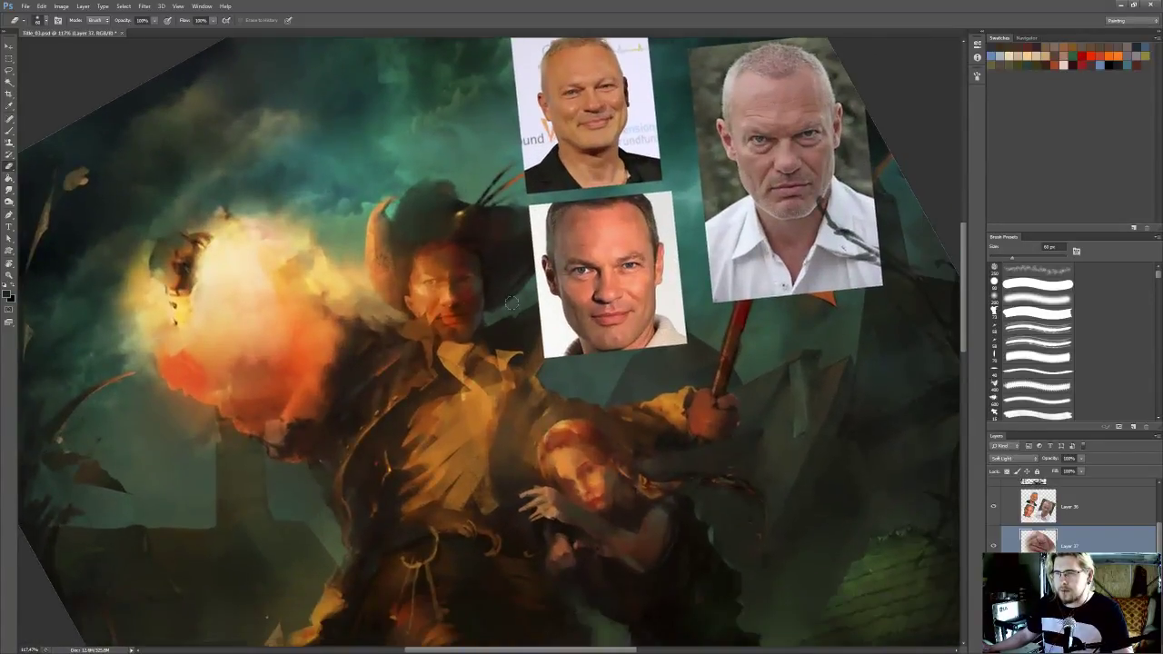
{"action": "scroll", "coordinate": [492, 314], "scroll_direction": "up", "scroll_amount": 1}
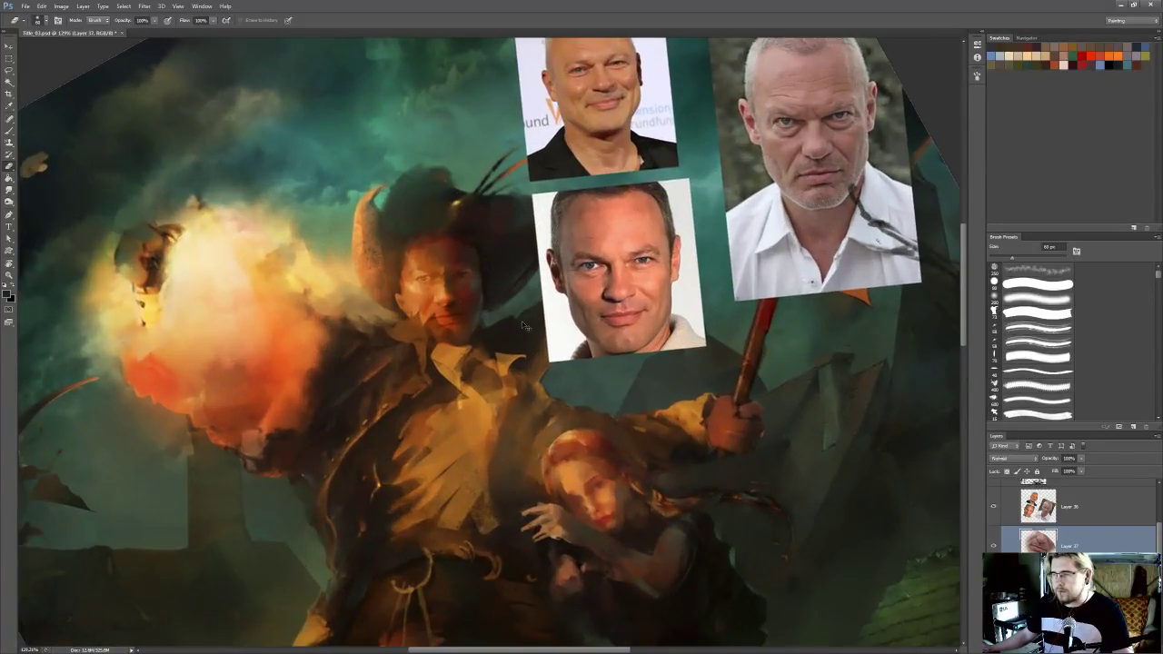
{"action": "scroll", "coordinate": [521, 318], "scroll_direction": "down", "scroll_amount": 2}
{"action": "scroll", "coordinate": [564, 320], "scroll_direction": "up", "scroll_amount": 1}
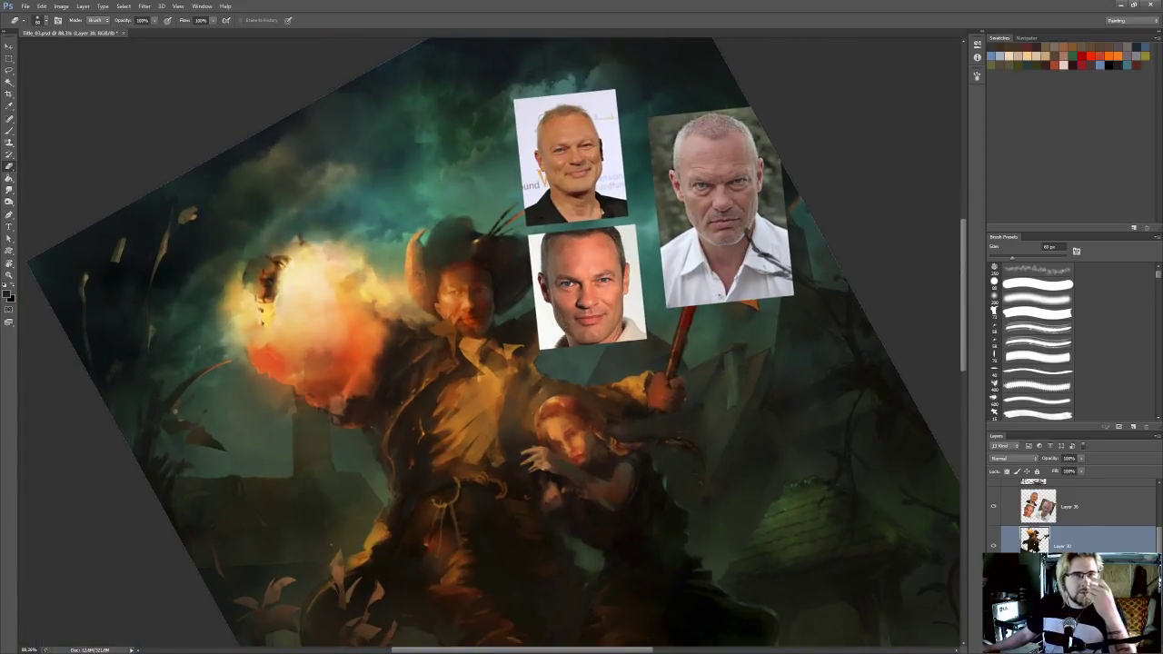
Switch to Chrome, close the opened portrait pages, and open the agency page behind the search result showing the actor before striped blinds
{"action": "key", "text": "alt+Tab"}
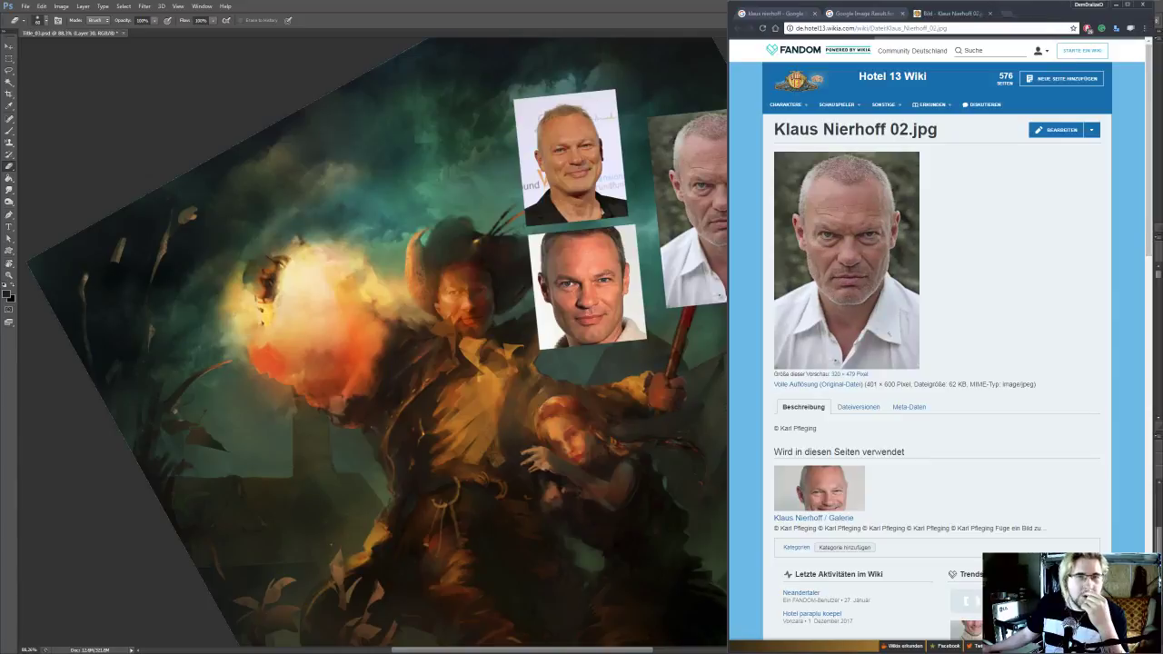
{"action": "middle_click", "coordinate": [927, 13]}
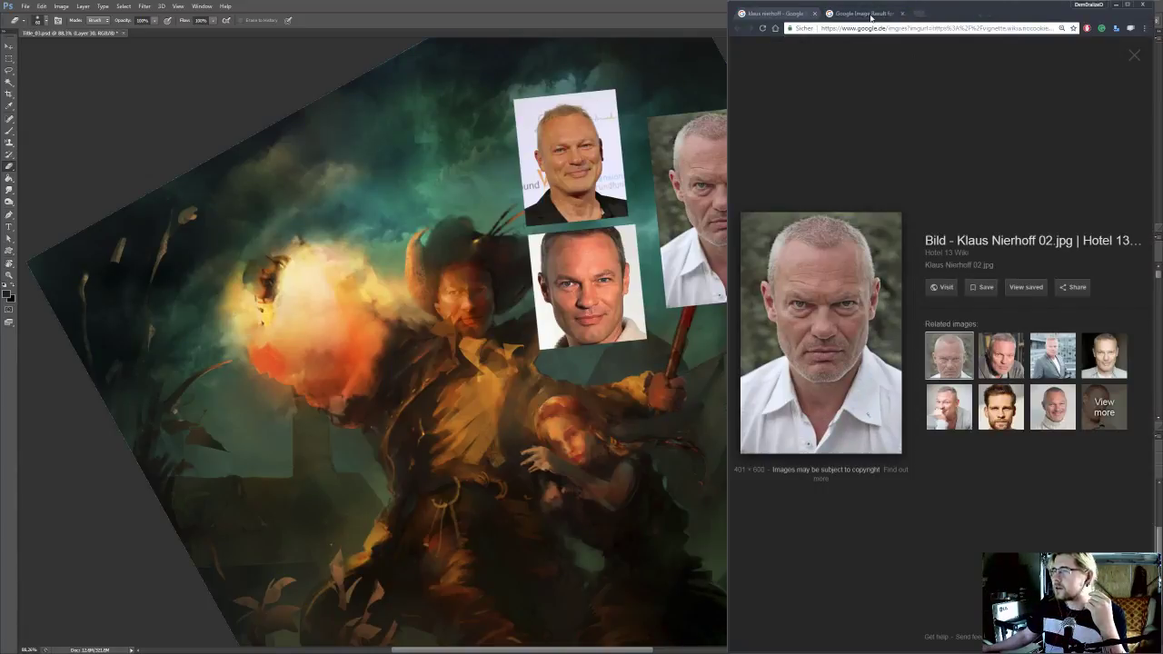
{"action": "key", "text": "ctrl+w"}
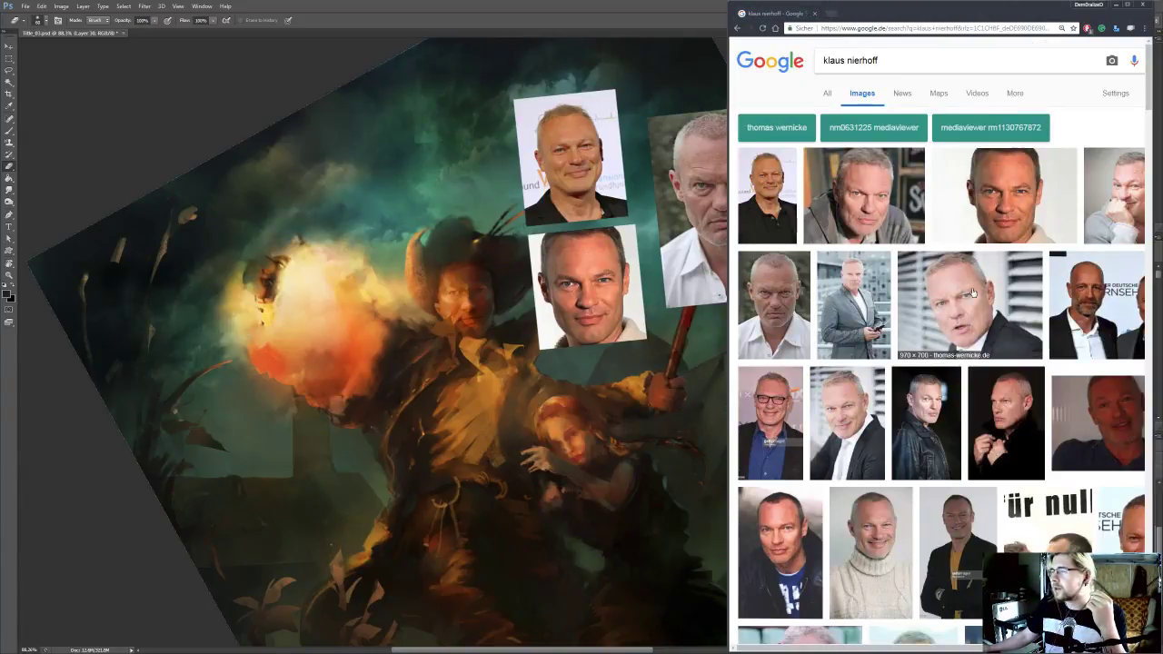
{"action": "middle_click", "coordinate": [973, 292]}
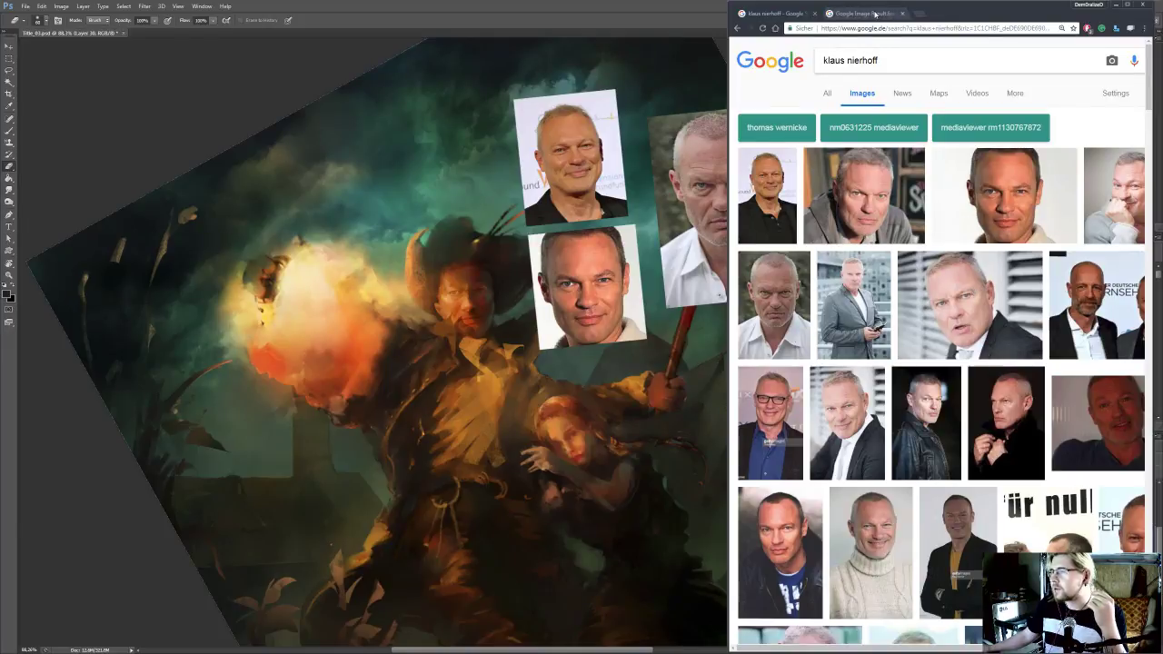
{"action": "scroll", "coordinate": [884, 286], "scroll_direction": "down", "scroll_amount": 3}
{"action": "scroll", "coordinate": [881, 304], "scroll_direction": "up", "scroll_amount": 3}
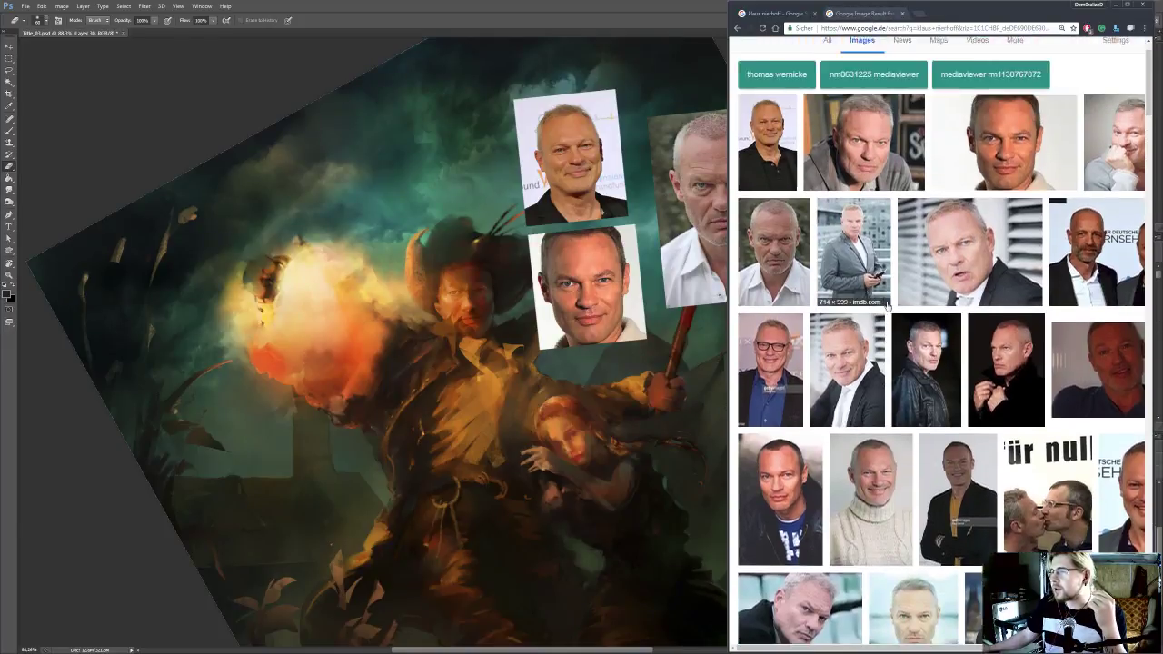
{"action": "left_click", "coordinate": [857, 16]}
{"action": "left_click", "coordinate": [833, 345]}
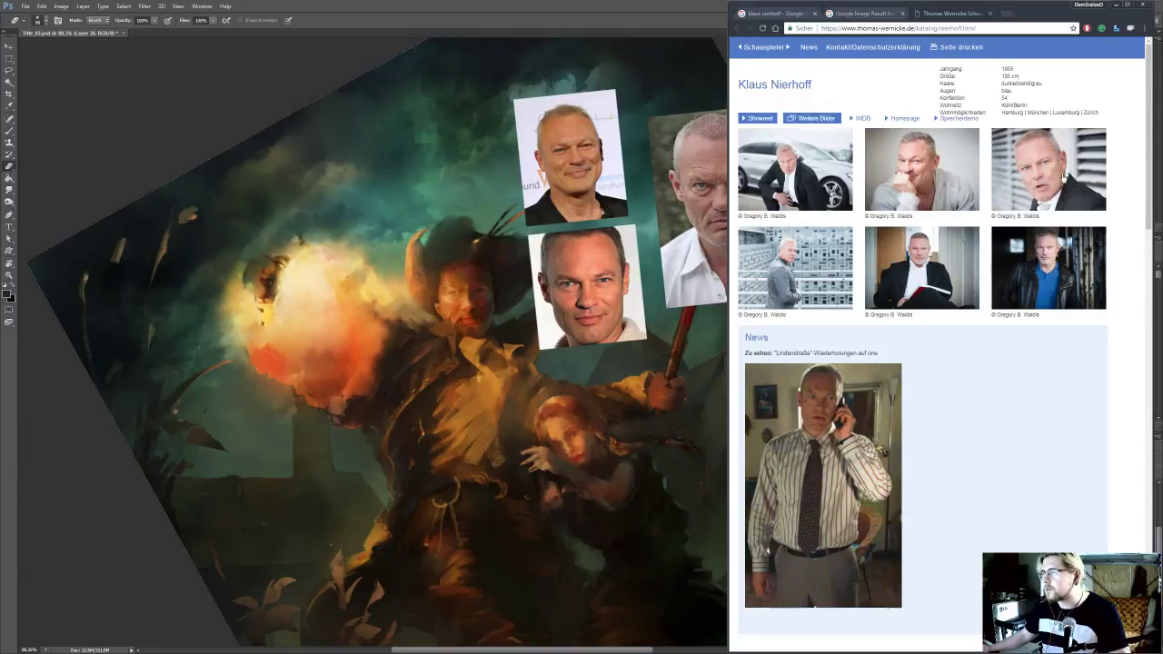
Look through the actor's agency page and copy the photo of him phoning in a striped shirt and tie
{"action": "scroll", "coordinate": [823, 388], "scroll_direction": "down", "scroll_amount": 15}
{"action": "scroll", "coordinate": [909, 373], "scroll_direction": "up", "scroll_amount": 15}
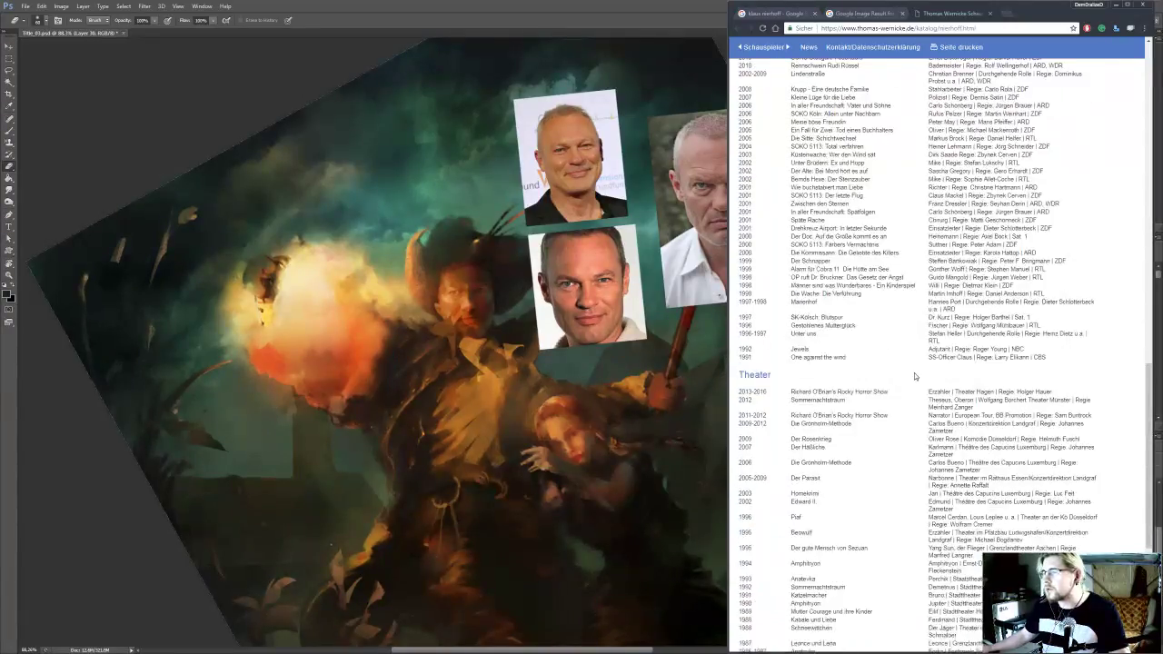
{"action": "right_click", "coordinate": [843, 450]}
{"action": "left_click", "coordinate": [866, 477]}
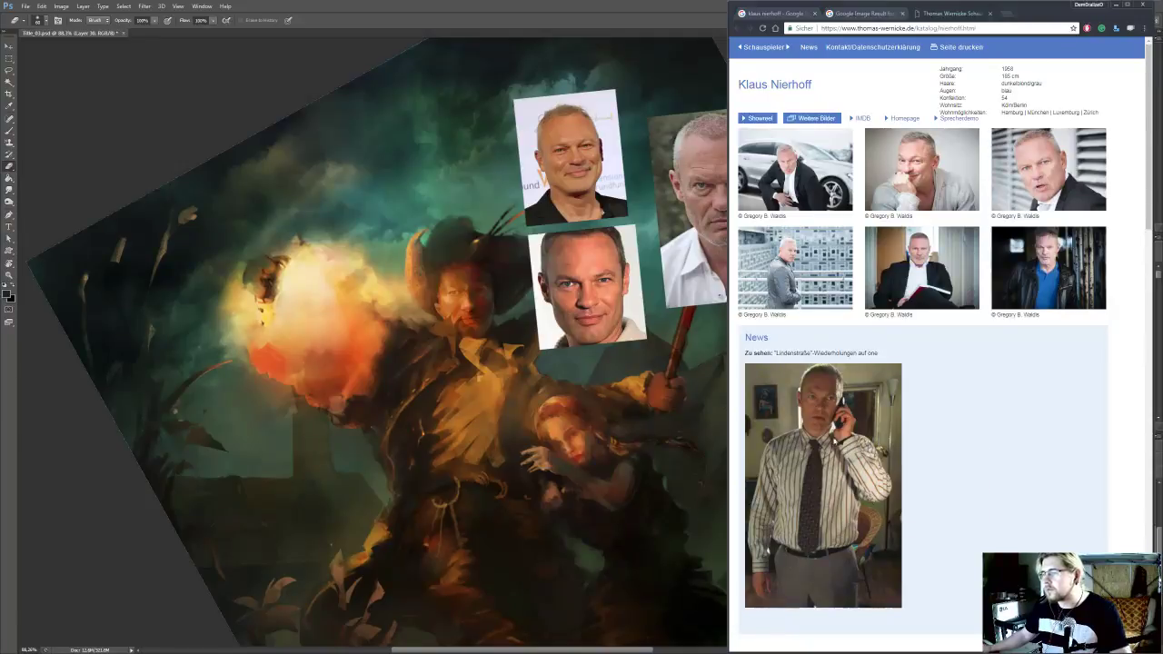
Switch to Photoshop, paste the phone photo, fit it upright beneath the two stacked portraits, and merge it into the reference layer
{"action": "key", "text": "alt+Tab"}
{"action": "key", "text": "ctrl+v"}
{"action": "scroll", "coordinate": [548, 468], "scroll_direction": "up", "scroll_amount": 4}
{"action": "key", "text": "ctrl+t"}
{"action": "left_click_drag", "start_coordinate": [651, 389], "coordinate": [708, 423]}
{"action": "left_click_drag", "start_coordinate": [614, 514], "coordinate": [647, 366]}
{"action": "key", "text": "Return"}
{"action": "left_click_drag", "start_coordinate": [1046, 540], "coordinate": [1074, 491]}
{"action": "key", "text": "ctrl+e"}
{"action": "scroll", "coordinate": [633, 320], "scroll_direction": "down", "scroll_amount": 4}
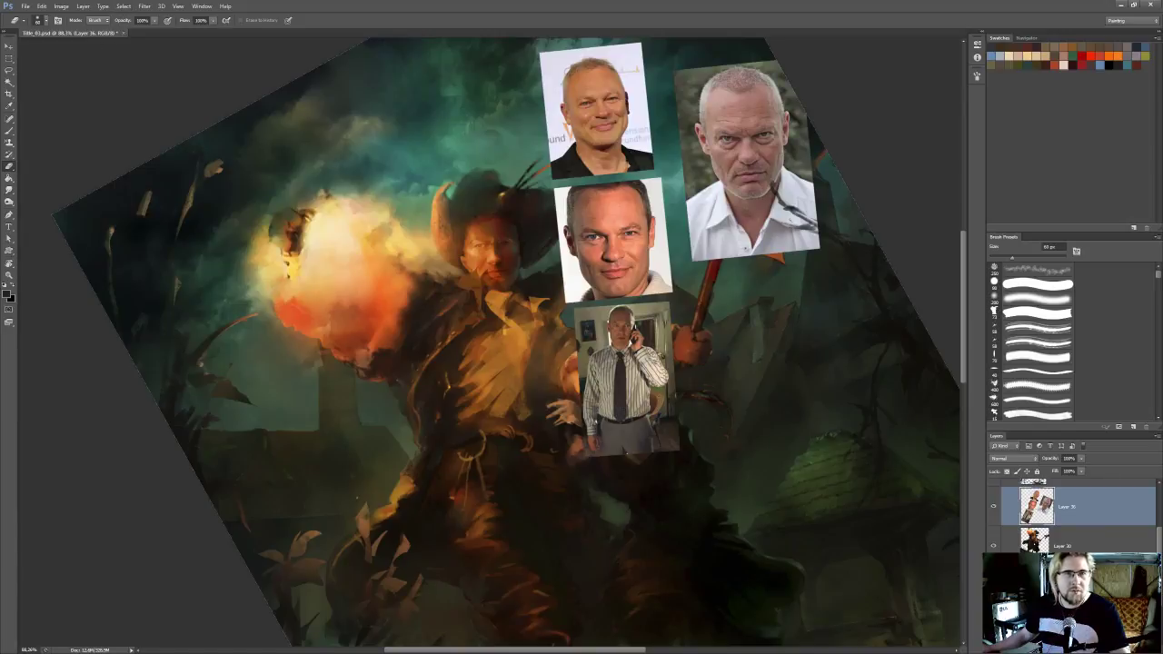
Switch to Chrome, enlarge the frowning portrait in front of the striped blinds, copy it, and close the enlarged view
{"action": "key", "text": "alt+Tab"}
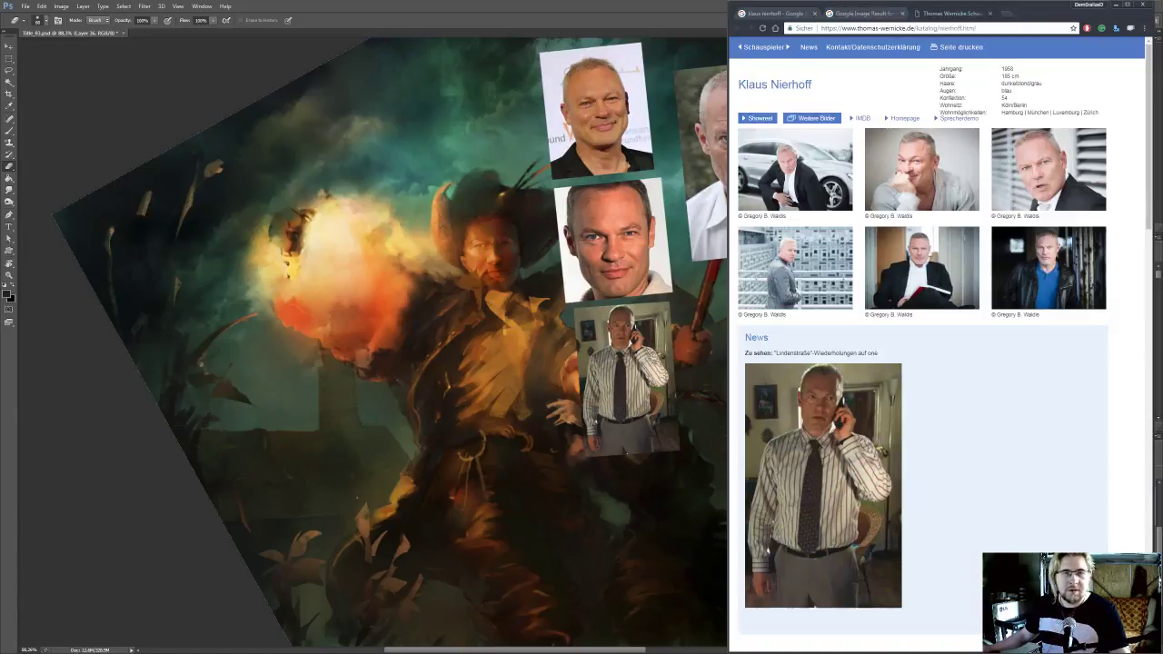
{"action": "left_click", "coordinate": [1049, 196]}
{"action": "right_click", "coordinate": [915, 230]}
{"action": "left_click", "coordinate": [959, 262]}
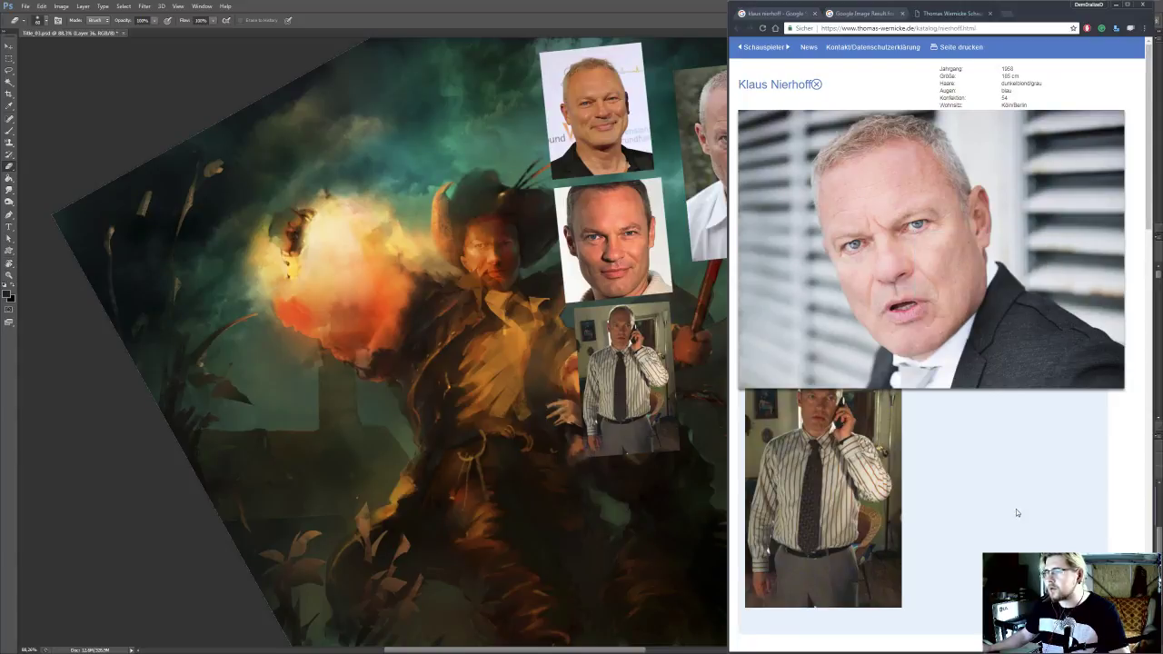
{"action": "key", "text": "Escape"}
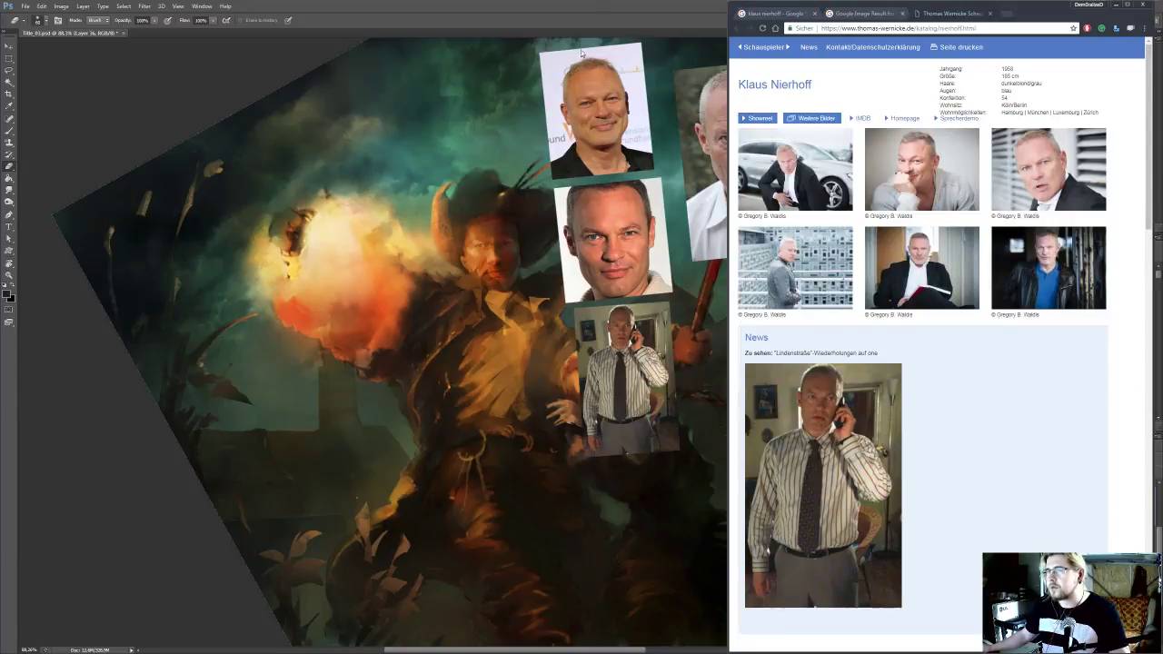
Switch to Photoshop, paste the frowning portrait, and crop it to the head and collar with a rectangular selection
{"action": "key", "text": "alt+Tab"}
{"action": "key", "text": "ctrl+v"}
{"action": "key", "text": "m"}
{"action": "mouse_move", "coordinate": [412, 391]}
{"action": "left_mouse_down"}
{"action": "mouse_move", "coordinate": [718, 609]}
{"action": "mouse_move", "coordinate": [757, 590]}
{"action": "left_mouse_up"}
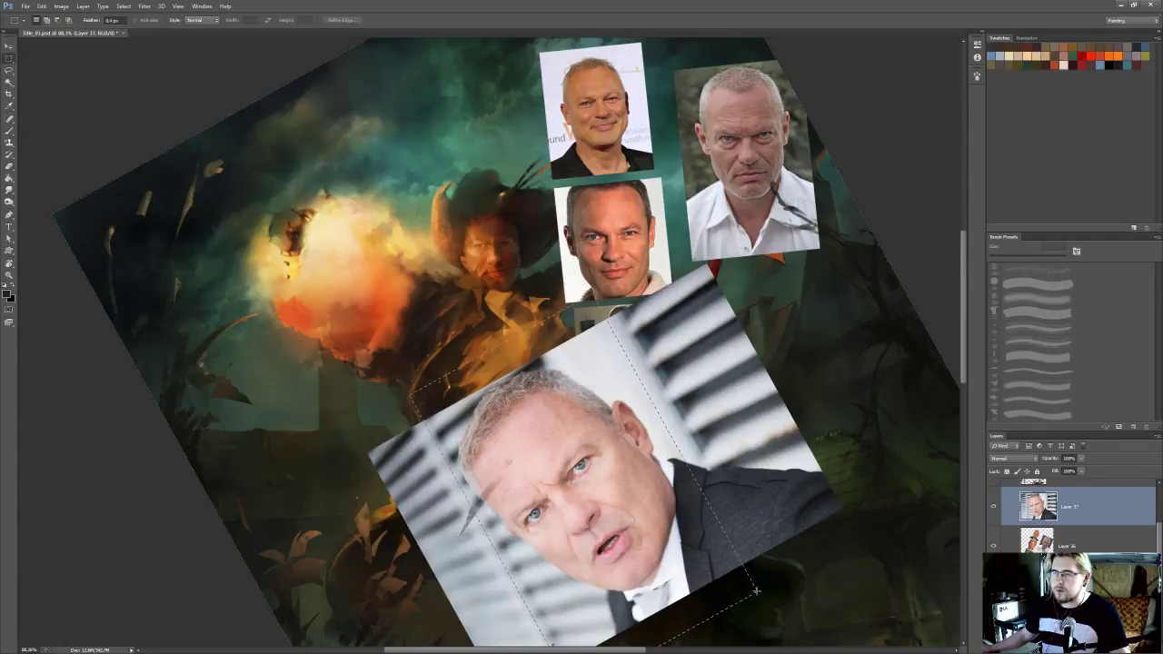
{"action": "key", "text": "Delete"}
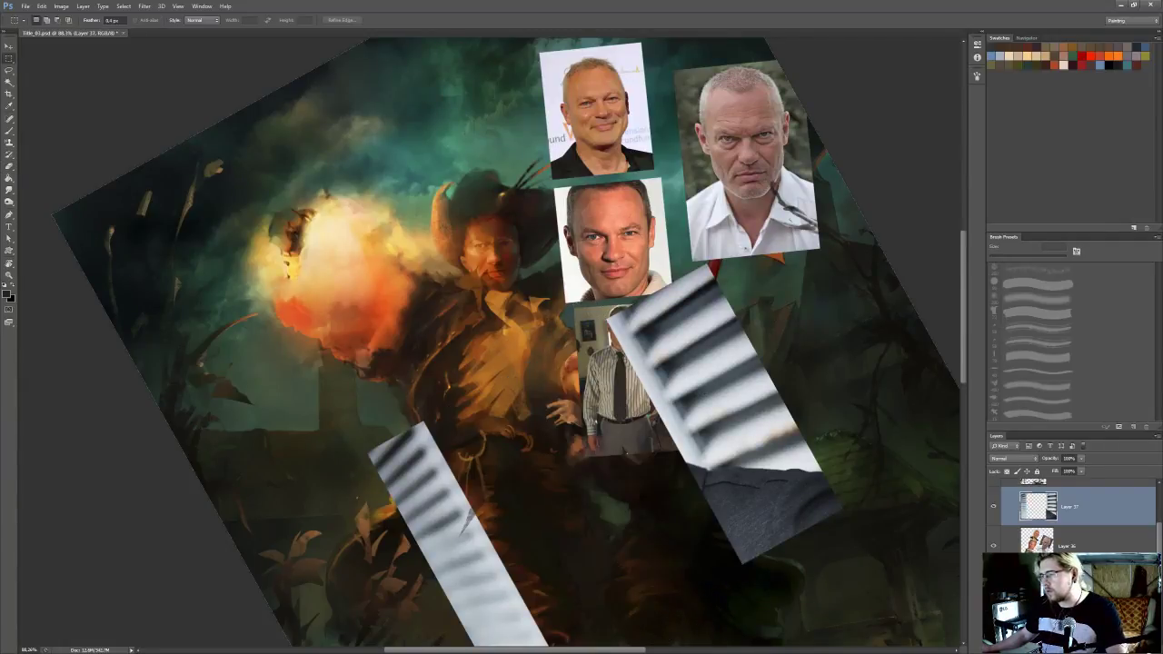
{"action": "key", "text": "Delete"}
{"action": "left_click_drag", "start_coordinate": [716, 379], "coordinate": [711, 375]}
{"action": "key", "text": "ctrl+v"}
Rotate and shrink the cropped portrait so it sits upright beneath the grim white-shirt portrait
{"action": "key", "text": "ctrl+t"}
{"action": "left_click_drag", "start_coordinate": [649, 262], "coordinate": [754, 292]}
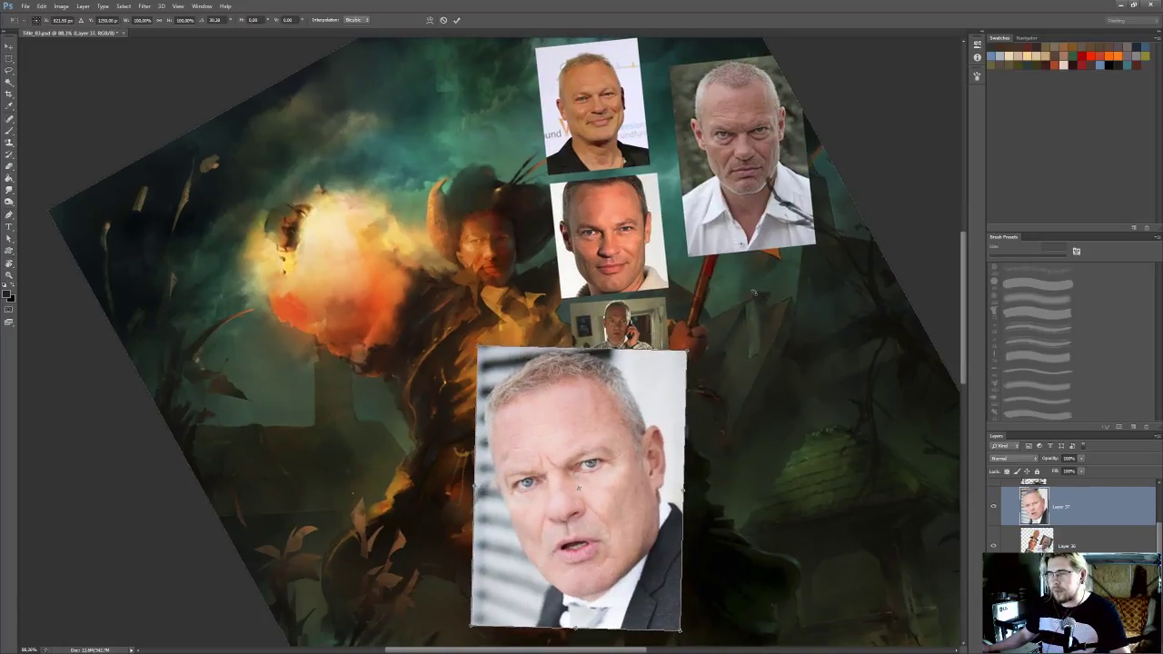
{"action": "left_click_drag", "start_coordinate": [640, 403], "coordinate": [866, 325]}
{"action": "left_click_drag", "start_coordinate": [909, 548], "coordinate": [825, 444]}
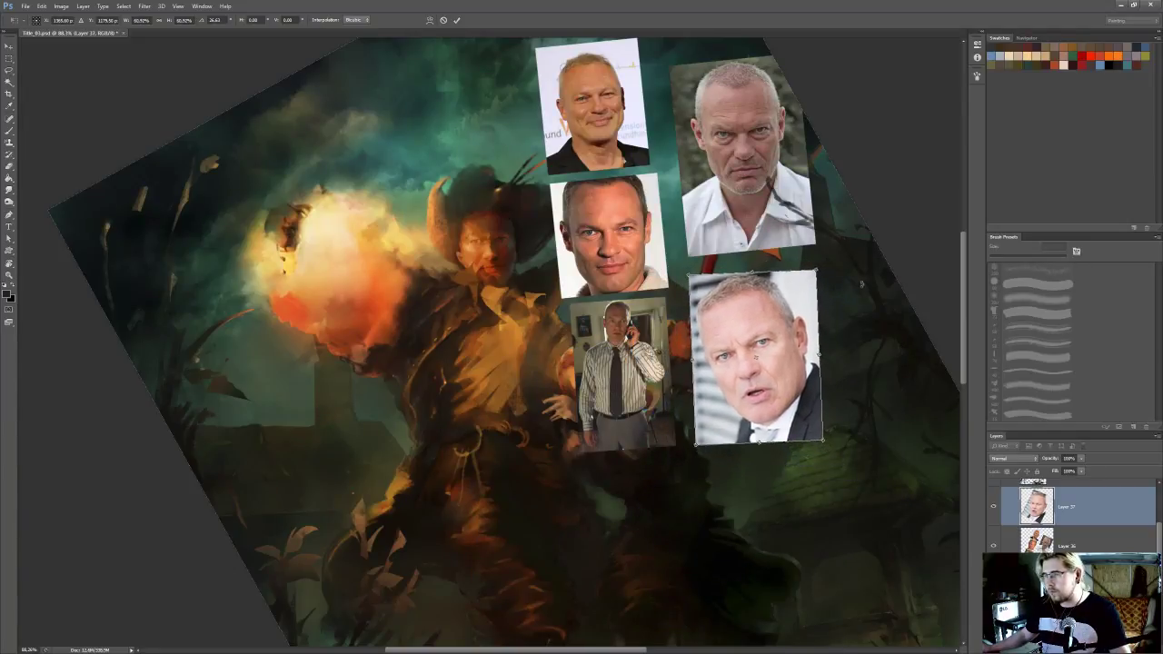
{"action": "key", "text": "Return"}
Compare the new reference with the hatted man's face and merge it into the layer holding the other portraits
{"action": "scroll", "coordinate": [544, 272], "scroll_direction": "up", "scroll_amount": 3}
{"action": "scroll", "coordinate": [544, 273], "scroll_direction": "up", "scroll_amount": 3}
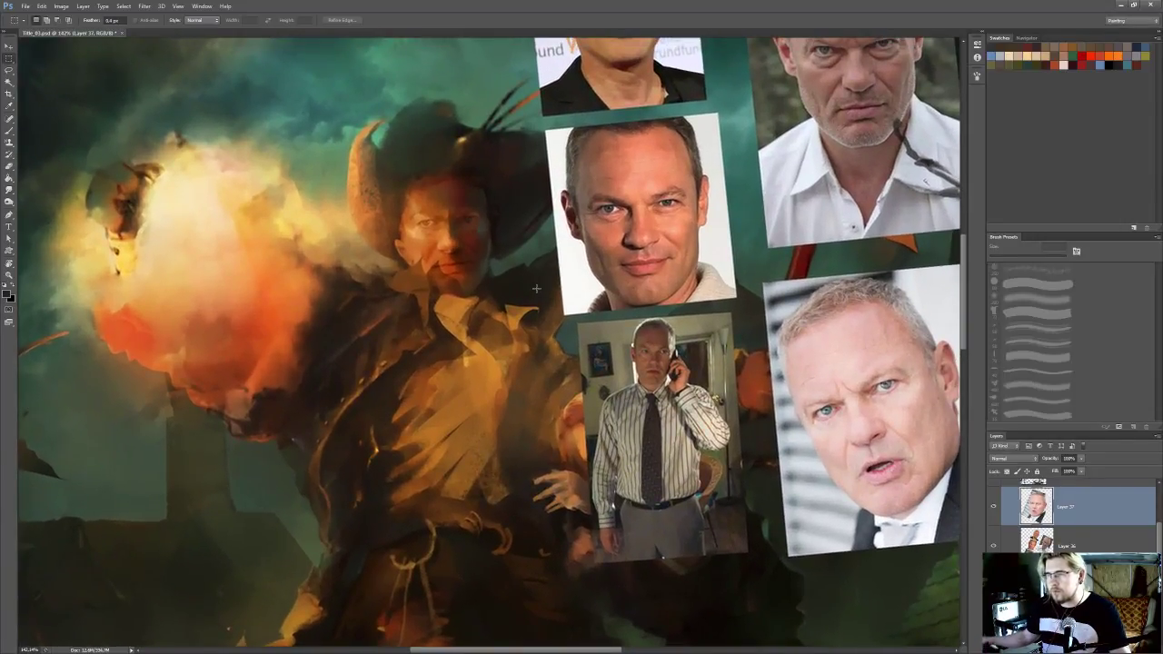
{"action": "left_click_drag", "start_coordinate": [537, 288], "coordinate": [534, 306]}
{"action": "left_click_drag", "start_coordinate": [598, 286], "coordinate": [587, 286]}
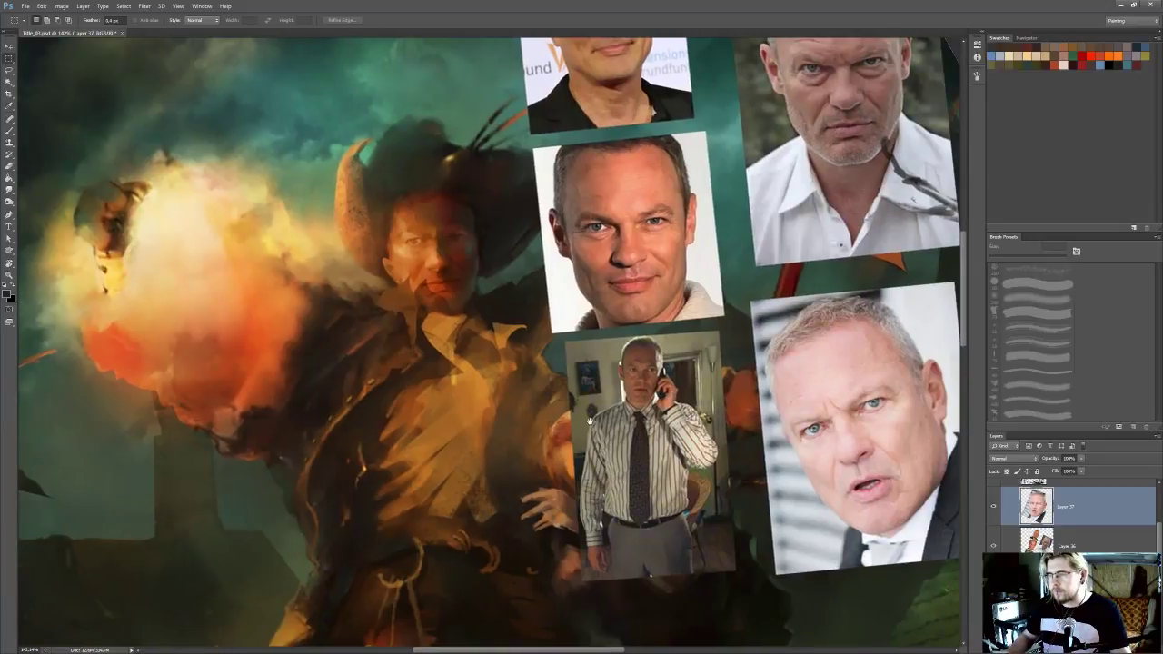
{"action": "left_click_drag", "start_coordinate": [590, 421], "coordinate": [588, 420]}
{"action": "left_click_drag", "start_coordinate": [468, 254], "coordinate": [446, 273]}
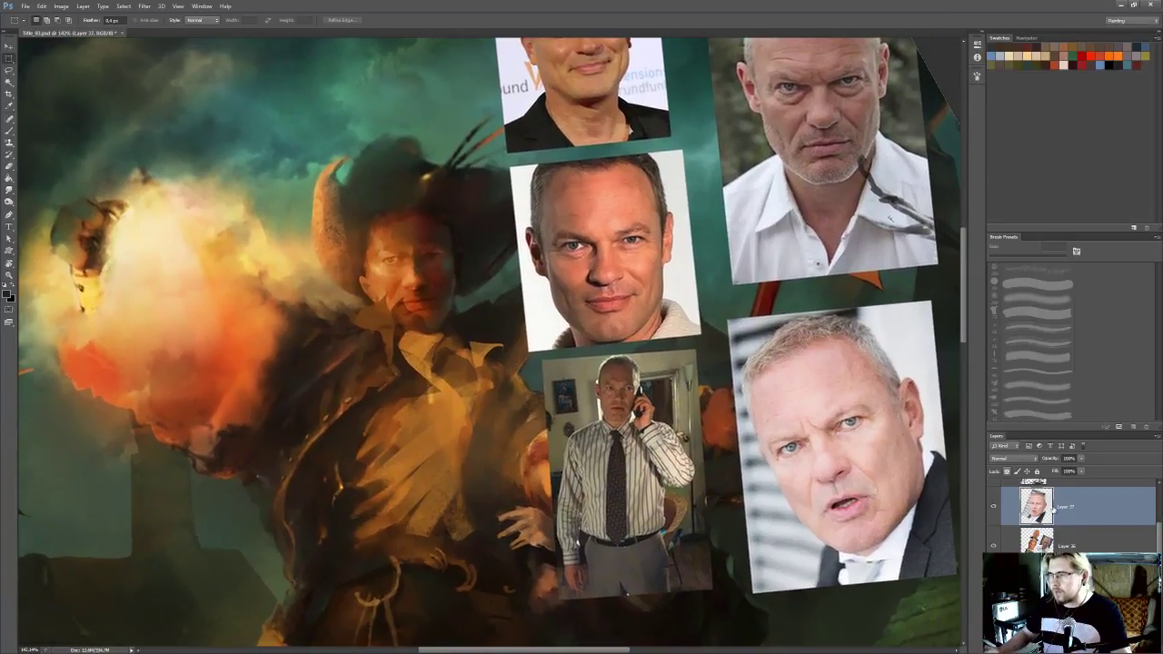
{"action": "key", "text": "ctrl+e"}
Lock the merged reference layer and make the painted character layer active again
{"action": "left_click", "coordinate": [1071, 544]}
{"action": "left_click_drag", "start_coordinate": [497, 330], "coordinate": [503, 418]}
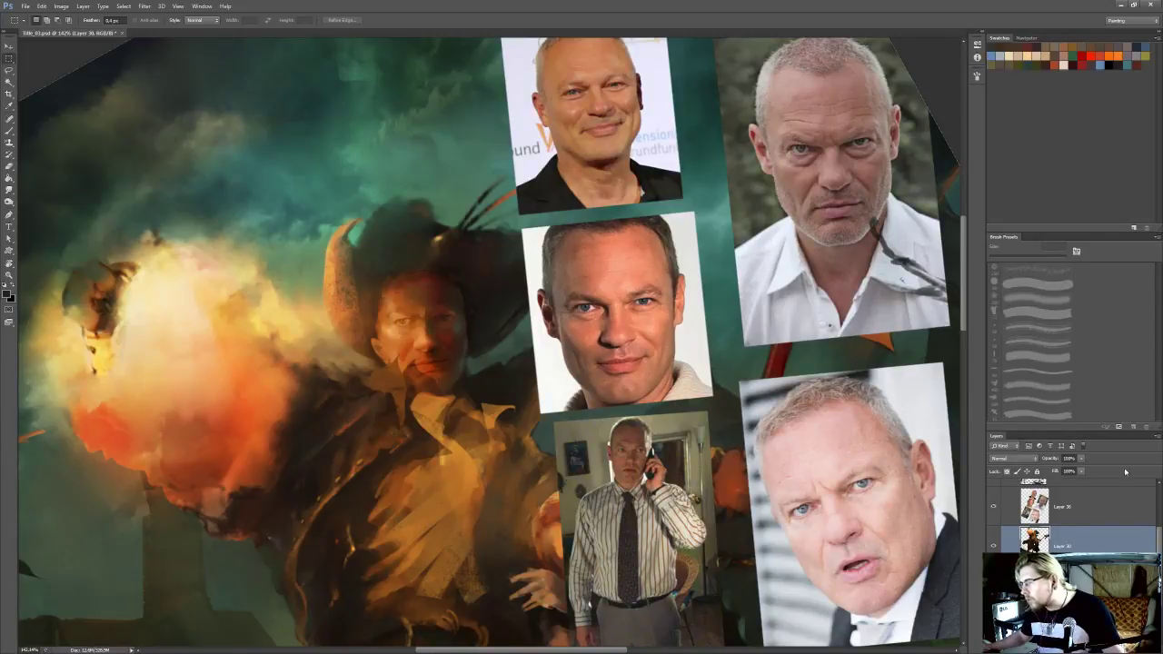
{"action": "left_click", "coordinate": [1071, 507]}
{"action": "left_click", "coordinate": [1037, 473]}
{"action": "left_click", "coordinate": [1068, 539]}
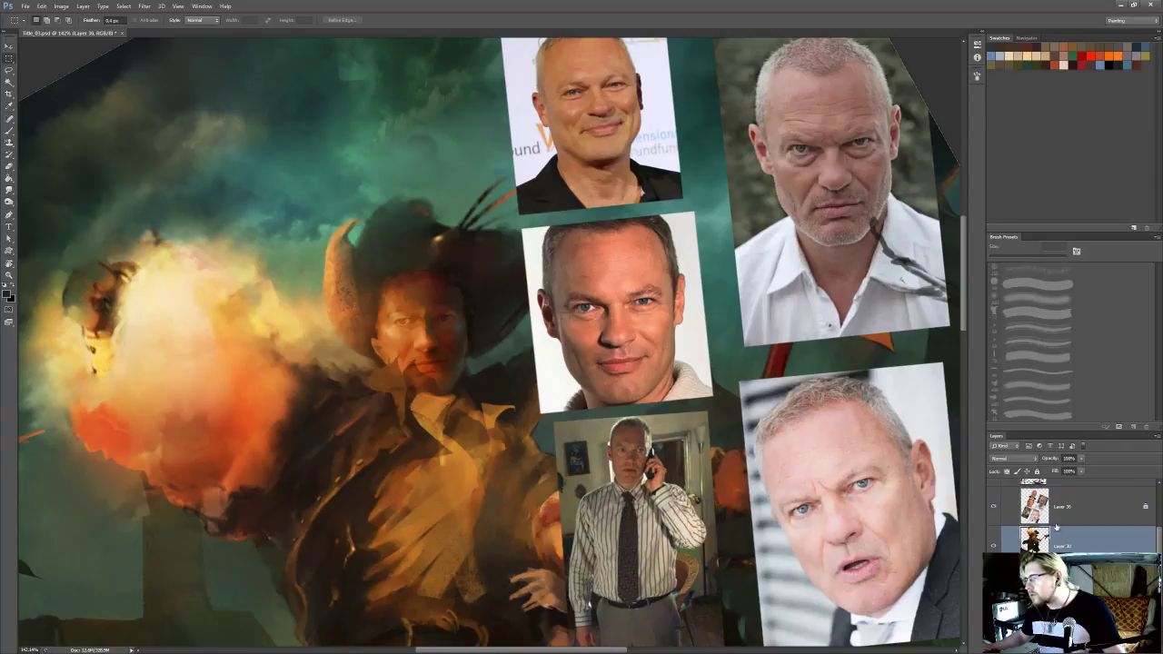
Zoom in on the hatted man's face and prepare the Smudge tool with a 9 px brush for small corrections
{"action": "scroll", "coordinate": [611, 360], "scroll_direction": "up", "scroll_amount": 1}
{"action": "left_click_drag", "start_coordinate": [432, 337], "coordinate": [557, 317]}
{"action": "scroll", "coordinate": [493, 325], "scroll_direction": "down", "scroll_amount": 2}
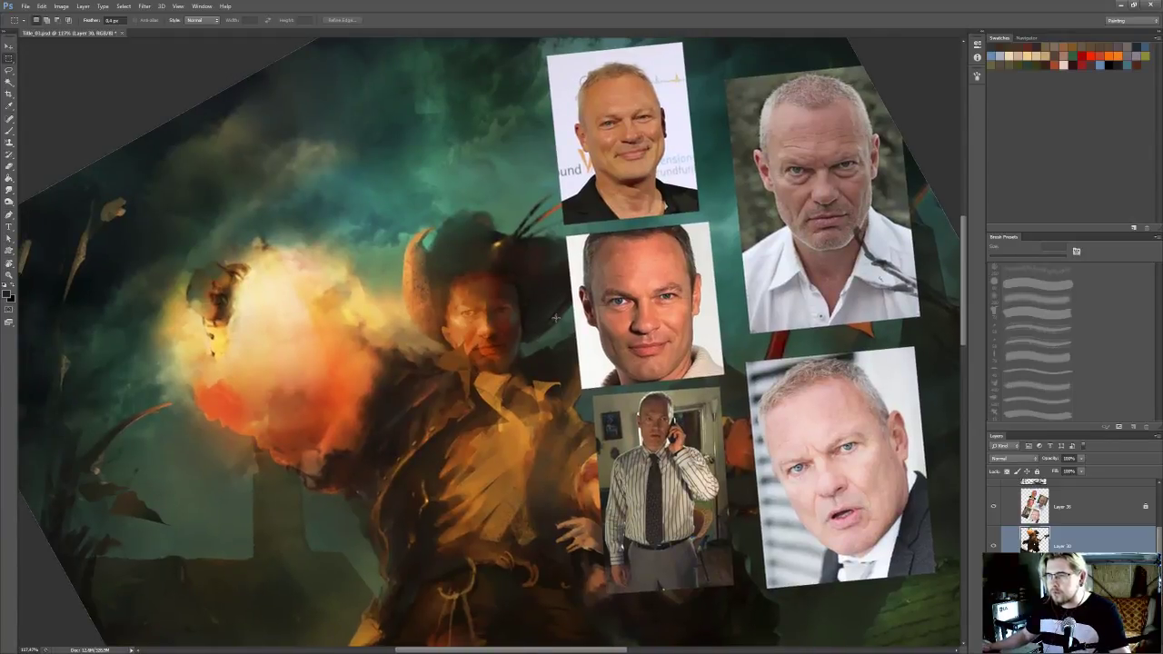
{"action": "scroll", "coordinate": [556, 318], "scroll_direction": "up", "scroll_amount": 2}
{"action": "key", "text": "o"}
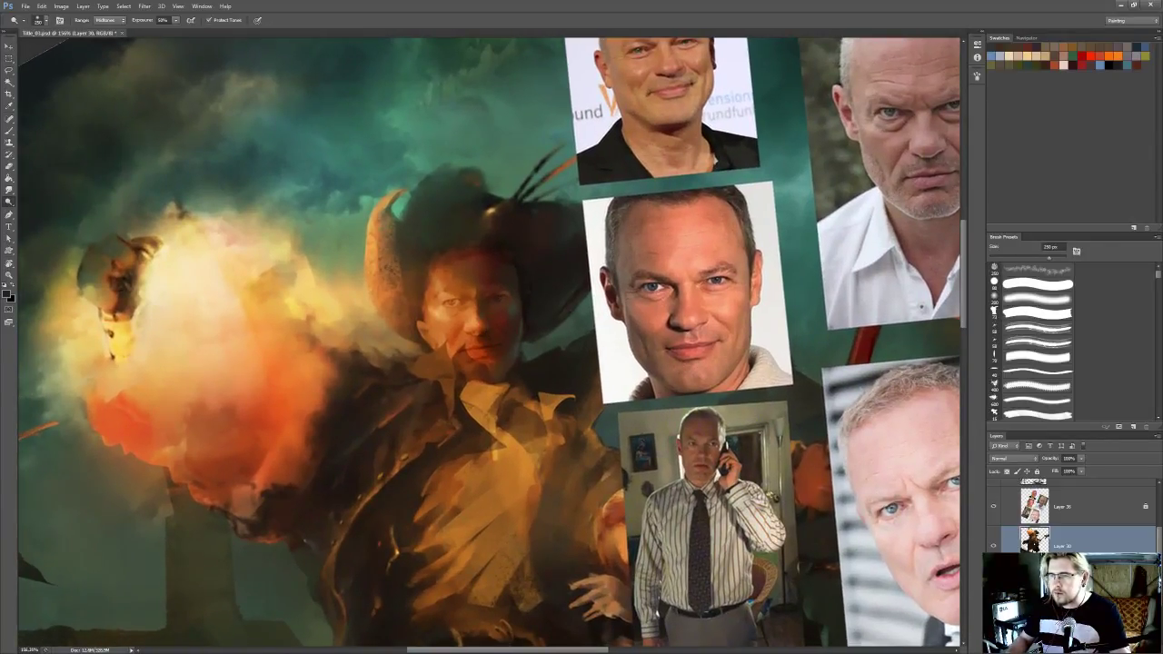
{"action": "left_click_drag", "start_coordinate": [495, 344], "coordinate": [489, 349]}
{"action": "key", "text": "r"}
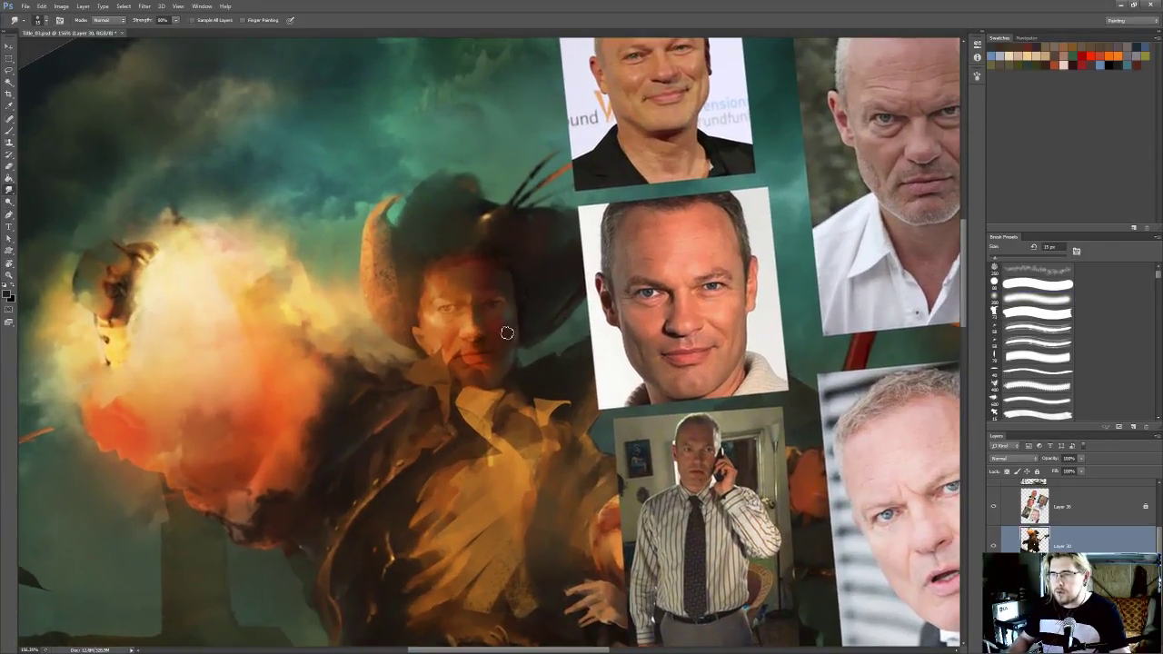
{"action": "key", "text": "bracketleft"}
{"action": "key", "text": "bracketleft"}
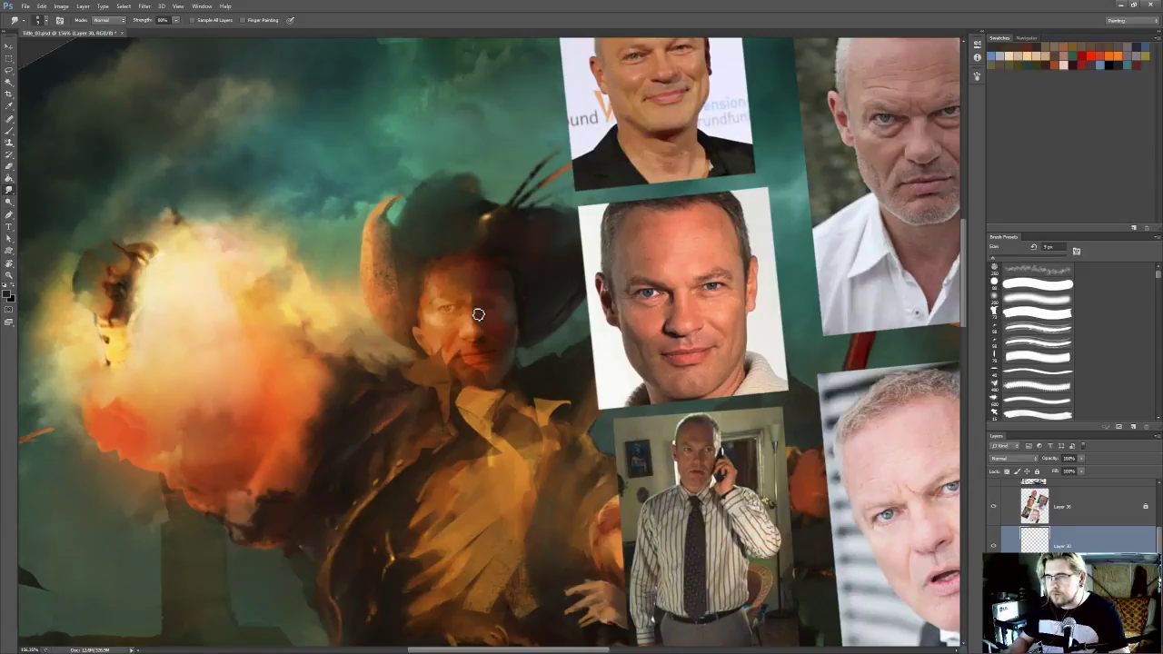
Sample a dark teal and refine the hatted man's nose and shadowed cheek with small brush and smudge strokes
{"action": "key", "text": "b"}
{"action": "left_click", "coordinate": [543, 320], "text": "alt"}
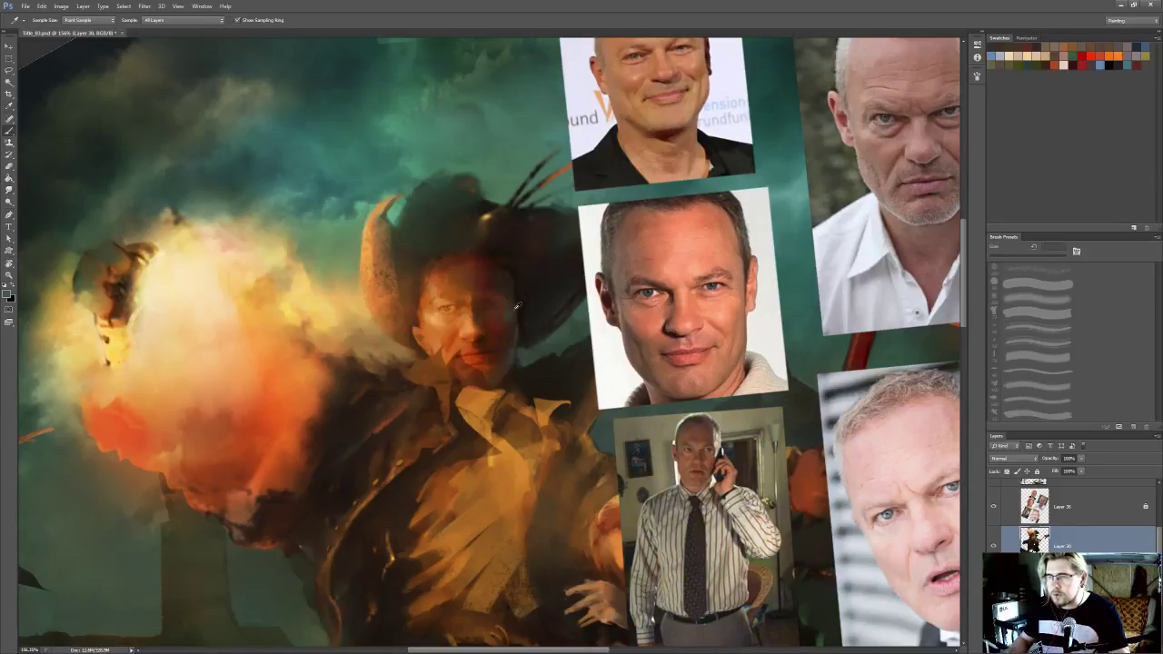
{"action": "key", "text": "bracketleft"}
{"action": "key", "text": "bracketleft"}
{"action": "key", "text": "bracketleft"}
{"action": "key", "text": "bracketleft"}
{"action": "key", "text": "bracketleft"}
{"action": "key", "text": "bracketleft"}
{"action": "key", "text": "bracketleft"}
{"action": "key", "text": "bracketleft"}
{"action": "key", "text": "bracketleft"}
{"action": "key", "text": "bracketleft"}
{"action": "key", "text": "r"}
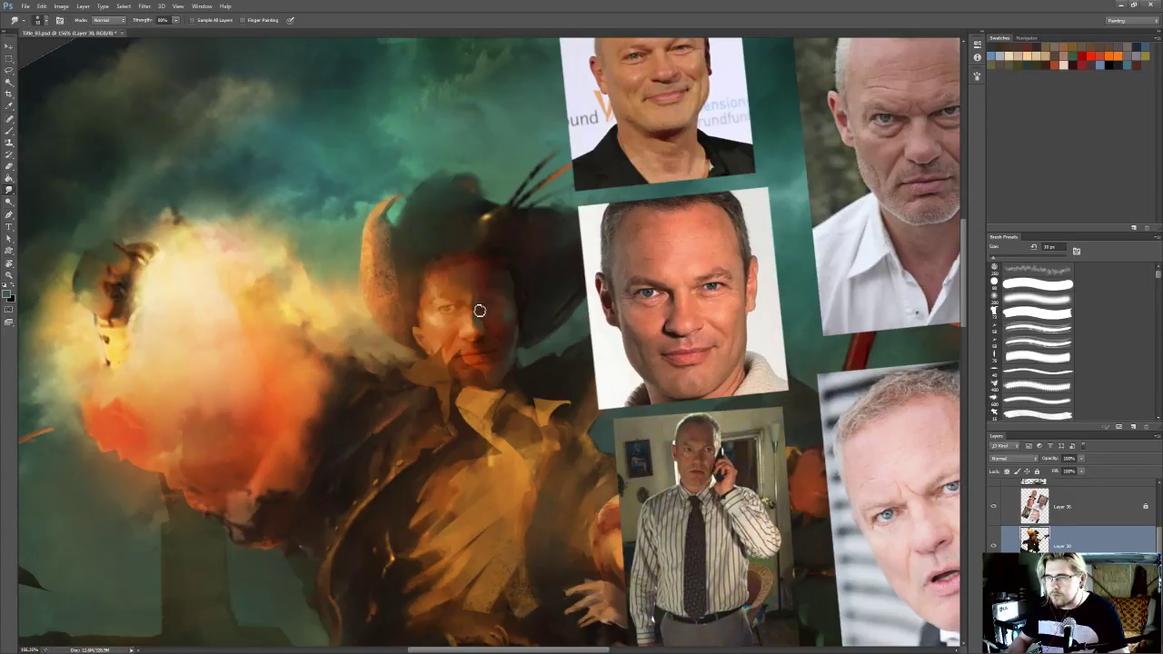
{"action": "key", "text": "b"}
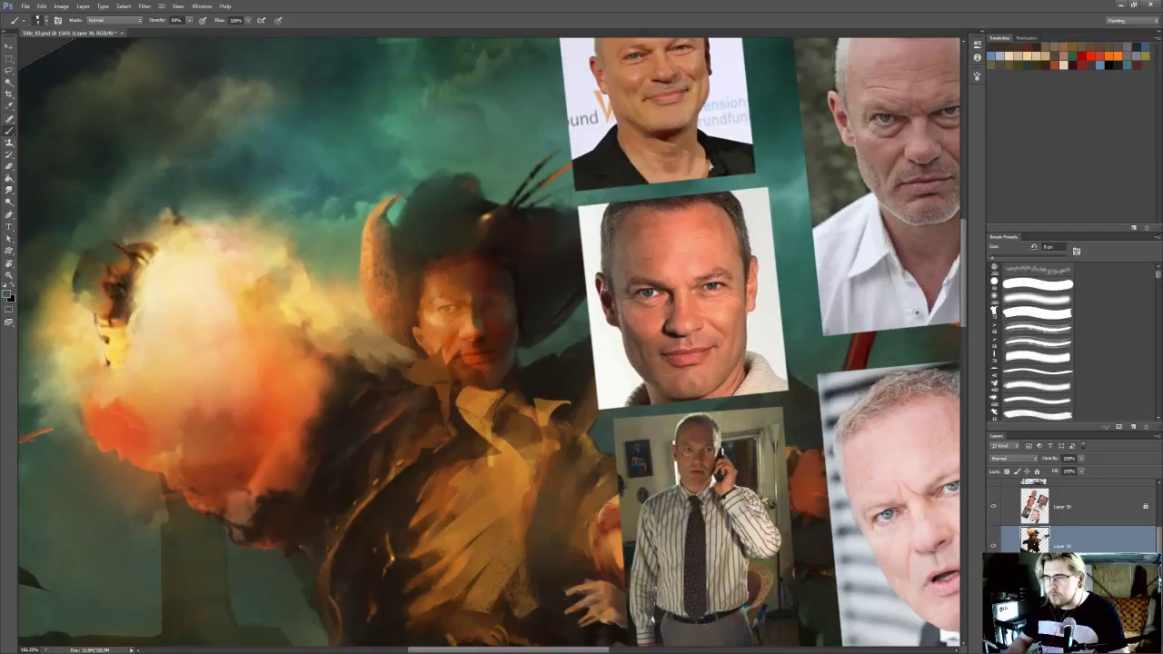
{"action": "key", "text": "r"}
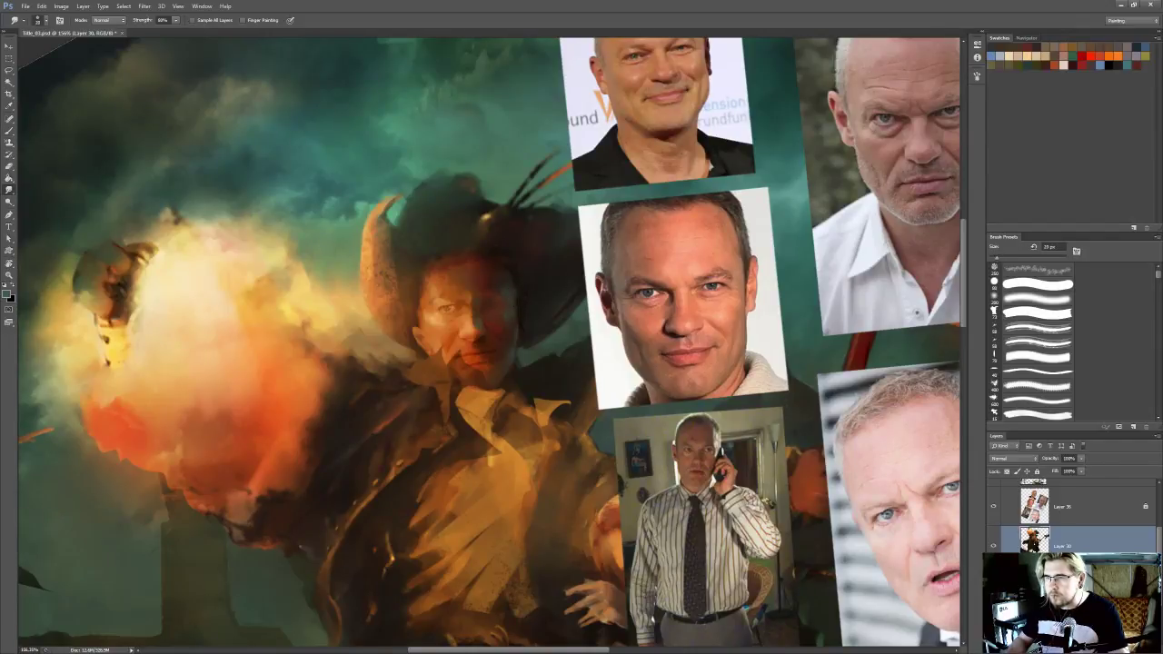
{"action": "key", "text": "i"}
{"action": "key", "text": "r"}
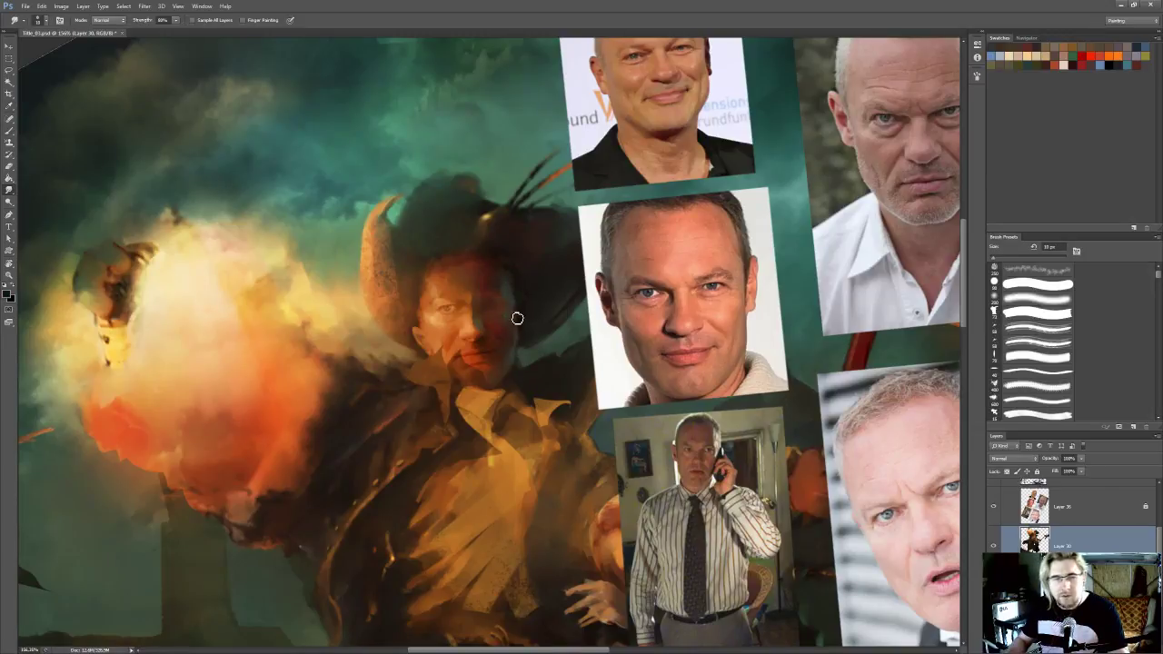
Save the painting and smudge the hatted man's nose, mouth and shadowed cheek toward the reference portraits
{"action": "key", "text": "ctrl+s"}
{"action": "left_click_drag", "start_coordinate": [514, 296], "coordinate": [501, 278]}
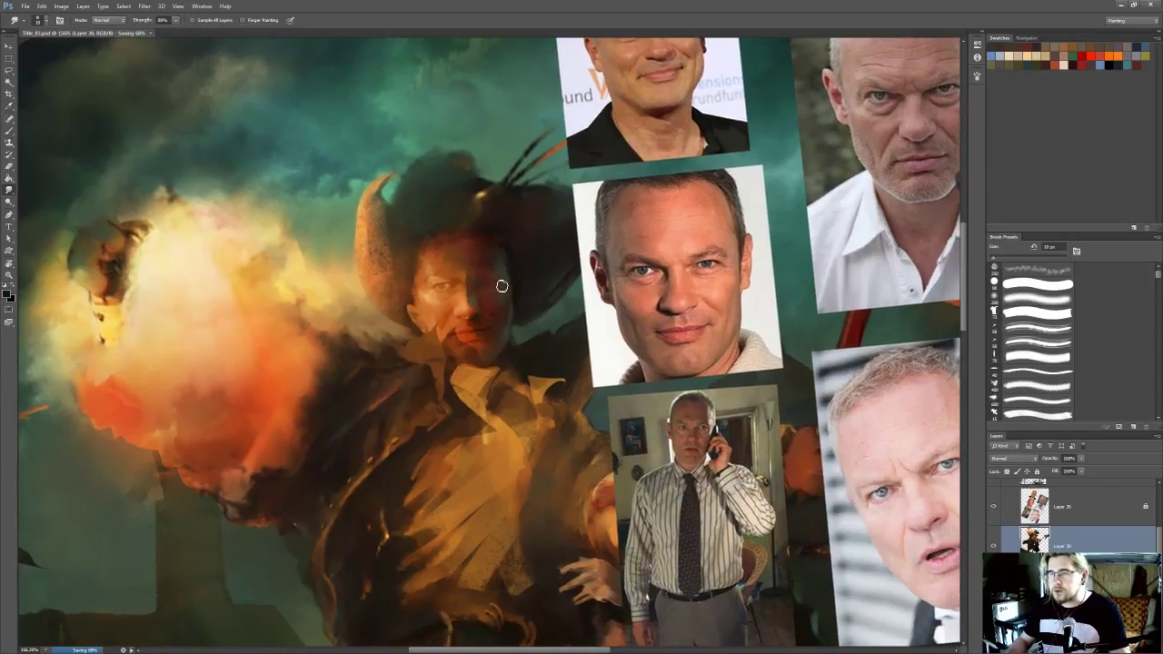
{"action": "left_click_drag", "start_coordinate": [488, 325], "coordinate": [508, 361]}
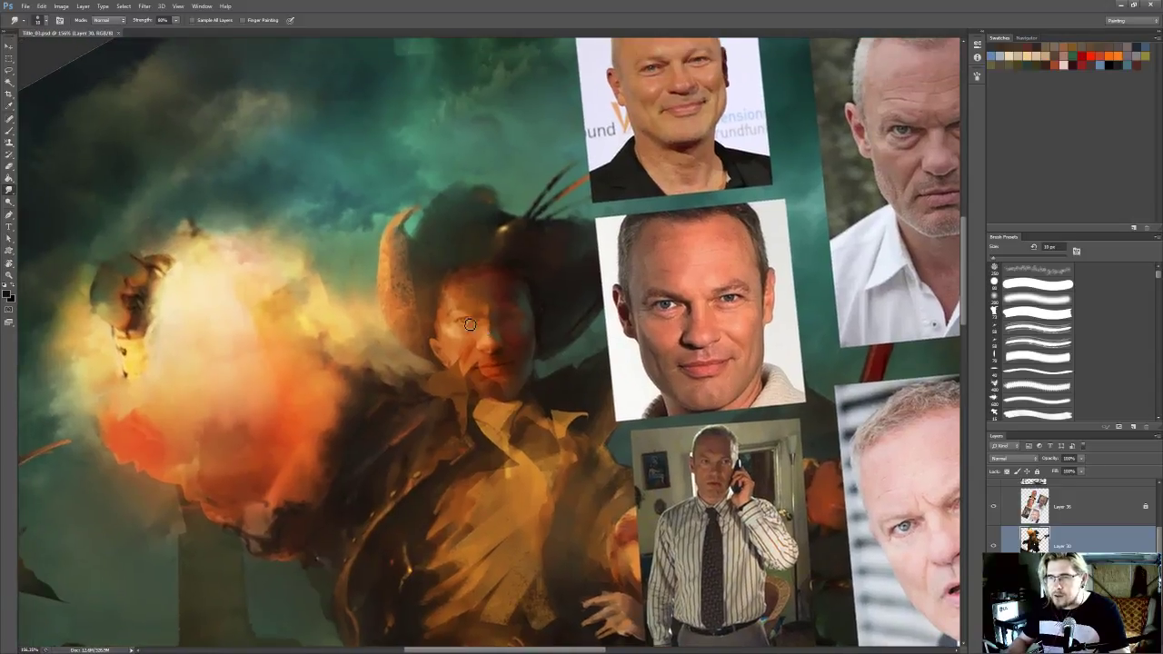
{"action": "left_click_drag", "start_coordinate": [471, 319], "coordinate": [505, 345]}
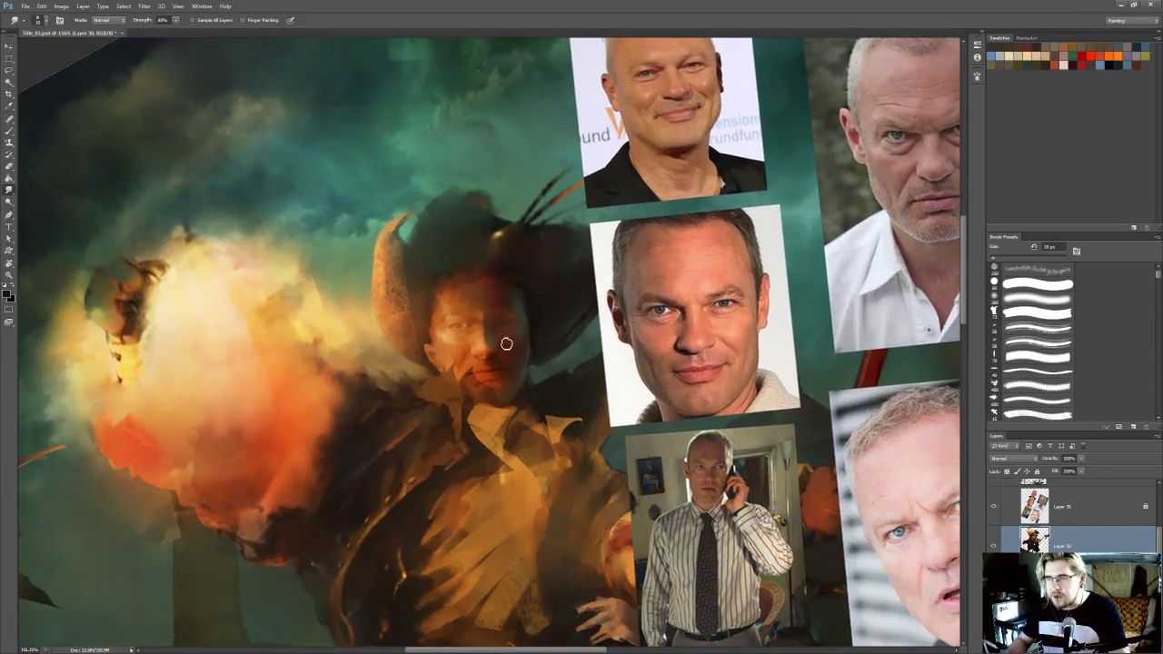
{"action": "mouse_move", "coordinate": [490, 321]}
{"action": "left_mouse_down"}
{"action": "mouse_move", "coordinate": [520, 320]}
{"action": "mouse_move", "coordinate": [492, 324]}
{"action": "mouse_move", "coordinate": [504, 344]}
{"action": "mouse_move", "coordinate": [488, 313]}
{"action": "left_mouse_up"}
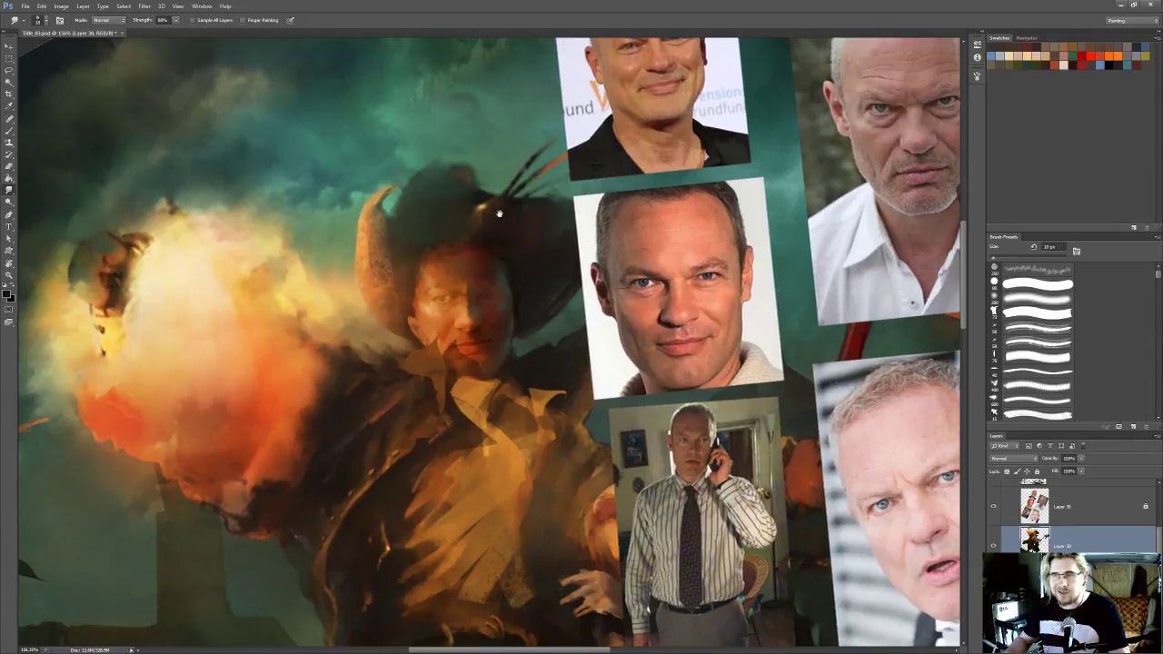
Soften the man's eye area, nose and the outer edge of his shadowed cheek with smudge strokes, and save the painting
{"action": "mouse_move", "coordinate": [506, 299]}
{"action": "left_mouse_down"}
{"action": "mouse_move", "coordinate": [527, 296]}
{"action": "mouse_move", "coordinate": [517, 285]}
{"action": "left_mouse_up"}
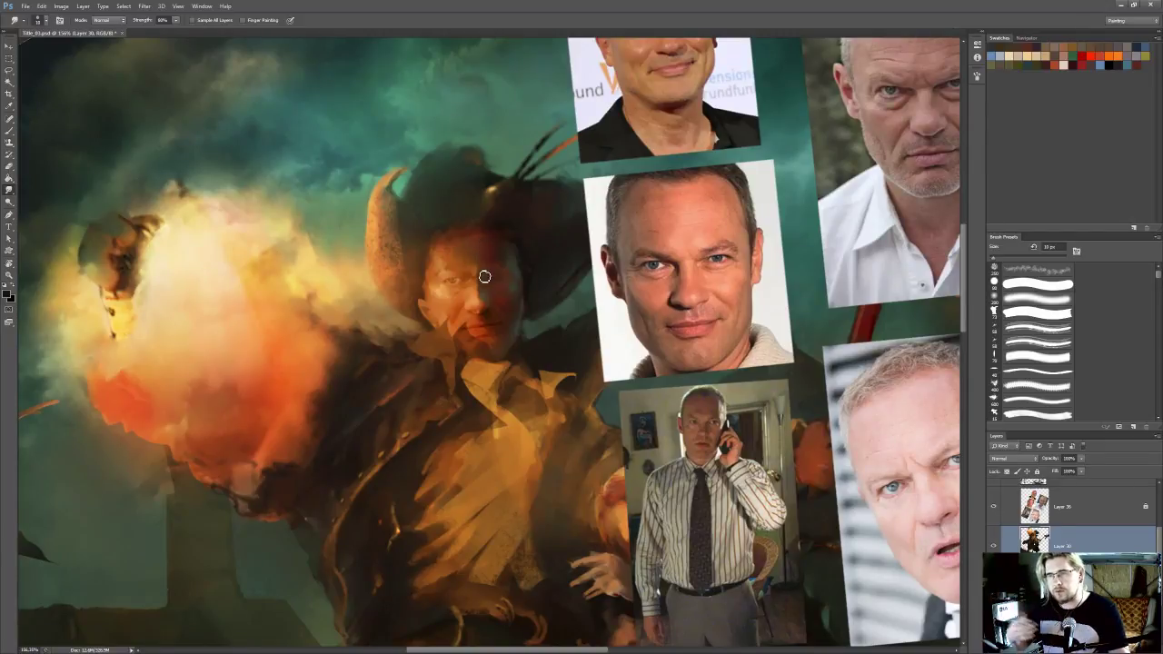
{"action": "left_click_drag", "start_coordinate": [480, 273], "coordinate": [478, 273]}
{"action": "left_click_drag", "start_coordinate": [476, 319], "coordinate": [483, 322]}
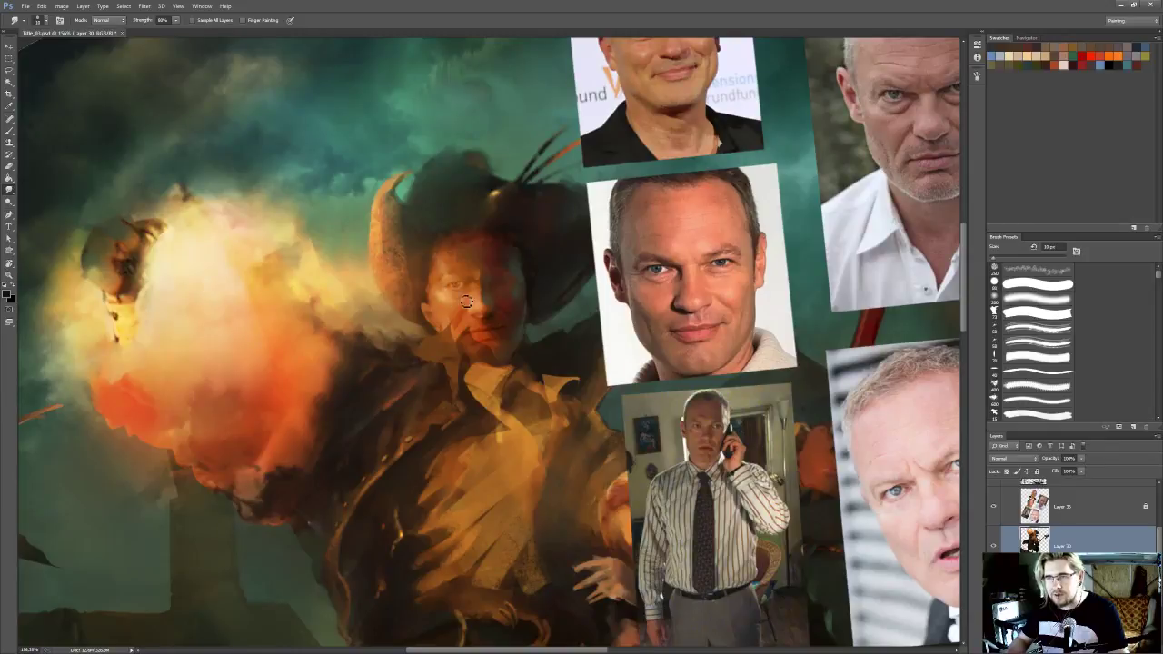
{"action": "mouse_move", "coordinate": [463, 298]}
{"action": "left_mouse_down"}
{"action": "mouse_move", "coordinate": [464, 309]}
{"action": "mouse_move", "coordinate": [452, 299]}
{"action": "mouse_move", "coordinate": [472, 302]}
{"action": "mouse_move", "coordinate": [458, 298]}
{"action": "mouse_move", "coordinate": [486, 325]}
{"action": "left_mouse_up"}
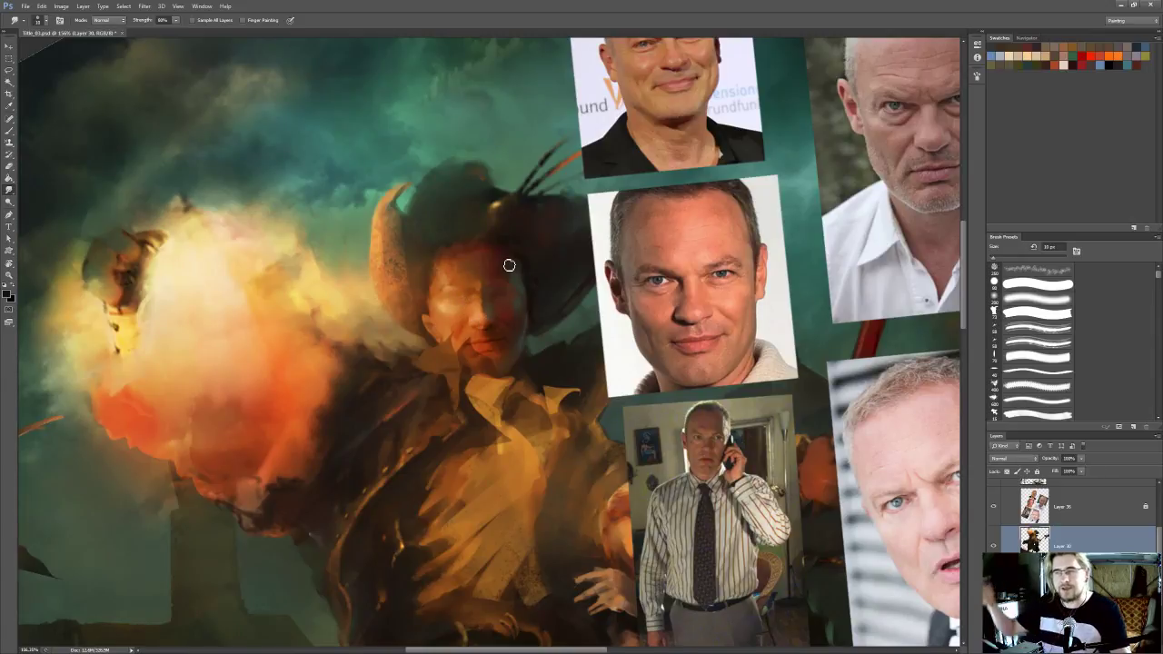
{"action": "left_click_drag", "start_coordinate": [499, 299], "coordinate": [504, 285]}
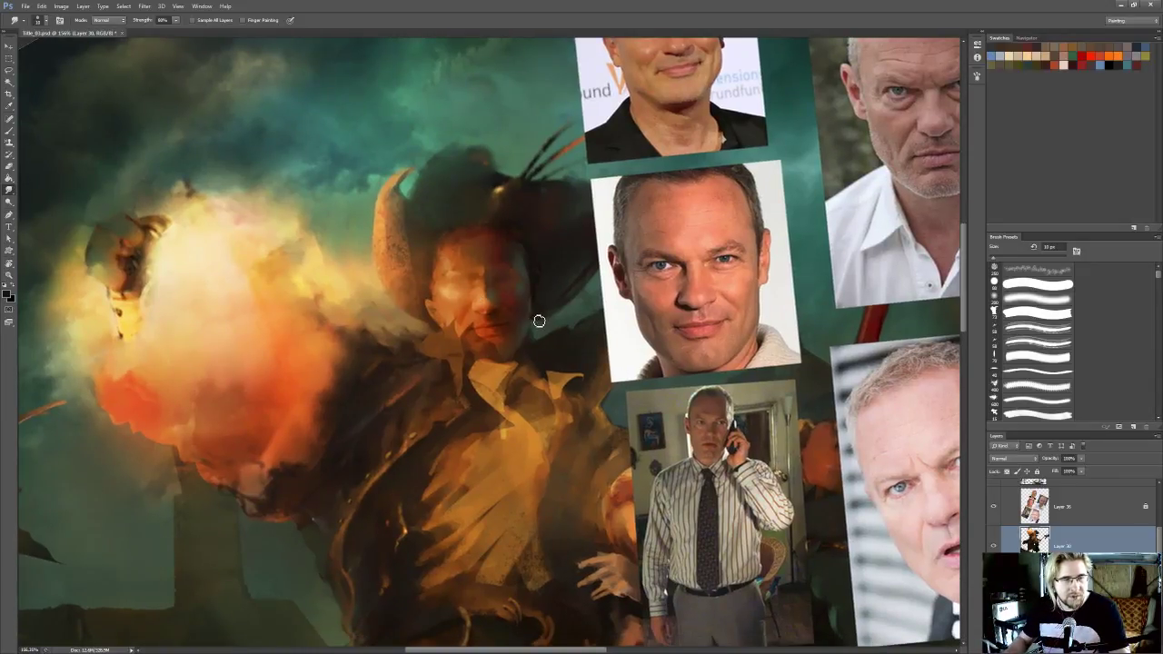
{"action": "left_click_drag", "start_coordinate": [535, 320], "coordinate": [539, 300]}
{"action": "key", "text": "ctrl+s"}
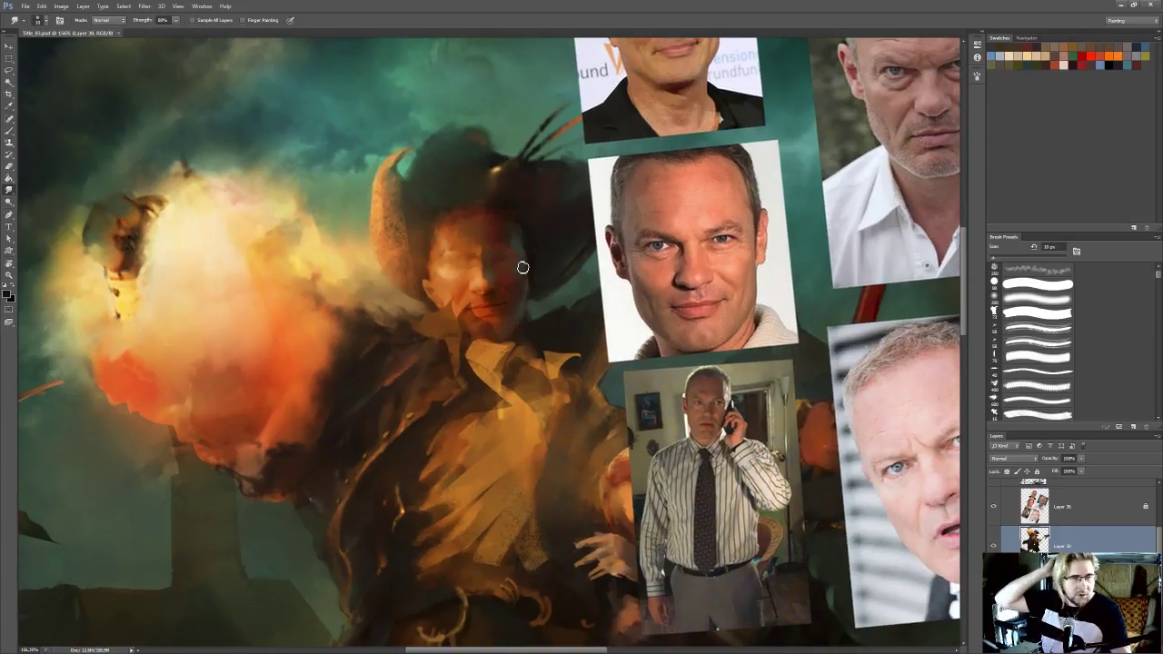
Reduce the Smudge brush to 9 px and refine the man's nose and upper lip with small smudge and paint strokes
{"action": "mouse_move", "coordinate": [465, 314]}
{"action": "left_mouse_down"}
{"action": "mouse_move", "coordinate": [479, 343]}
{"action": "mouse_move", "coordinate": [500, 319]}
{"action": "left_mouse_up"}
{"action": "key", "text": "bracketleft"}
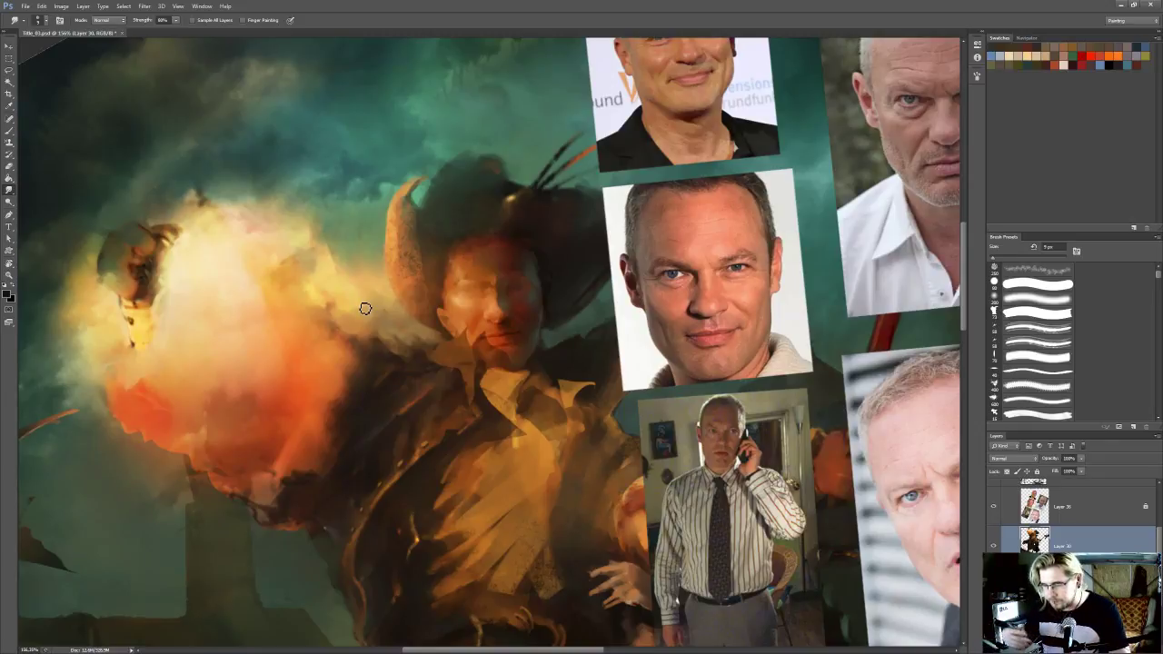
{"action": "mouse_move", "coordinate": [469, 297]}
{"action": "left_mouse_down"}
{"action": "mouse_move", "coordinate": [459, 337]}
{"action": "mouse_move", "coordinate": [499, 366]}
{"action": "left_mouse_up"}
{"action": "key", "text": "b"}
{"action": "left_click", "coordinate": [494, 344], "text": "alt"}
{"action": "key", "text": "r"}
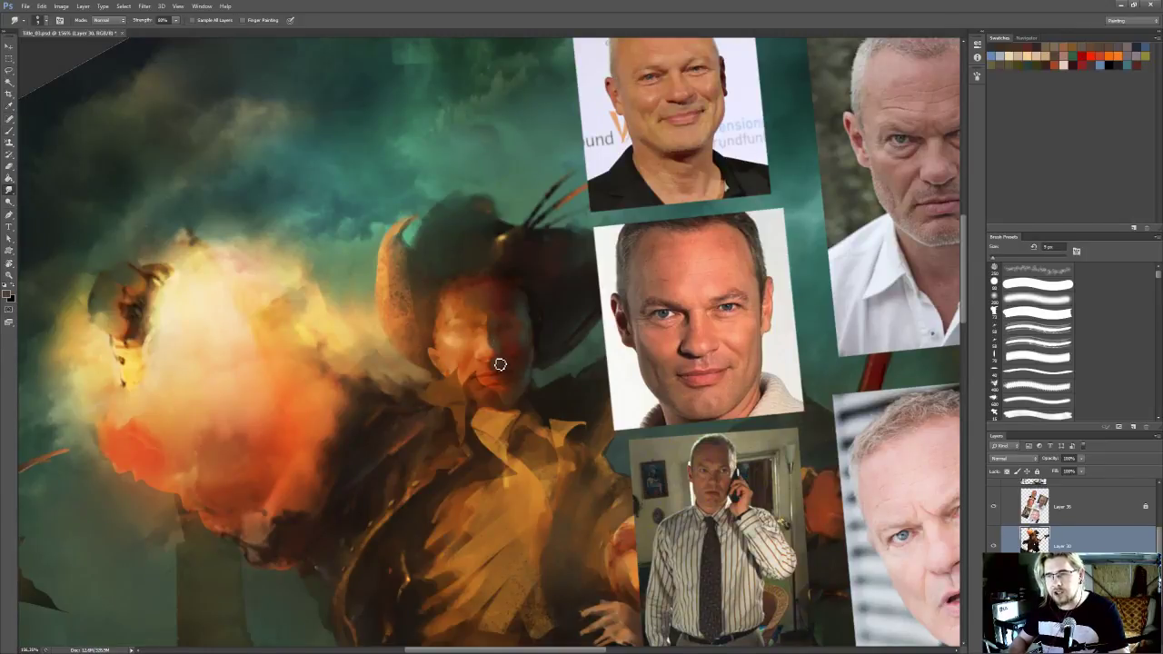
Reshape the man's lips, shadowed brow and nose edge by alternating small paint dabs with smudging
{"action": "left_click_drag", "start_coordinate": [500, 356], "coordinate": [497, 356]}
{"action": "key", "text": "b"}
{"action": "left_click", "coordinate": [495, 359], "text": "alt"}
{"action": "key", "text": "r"}
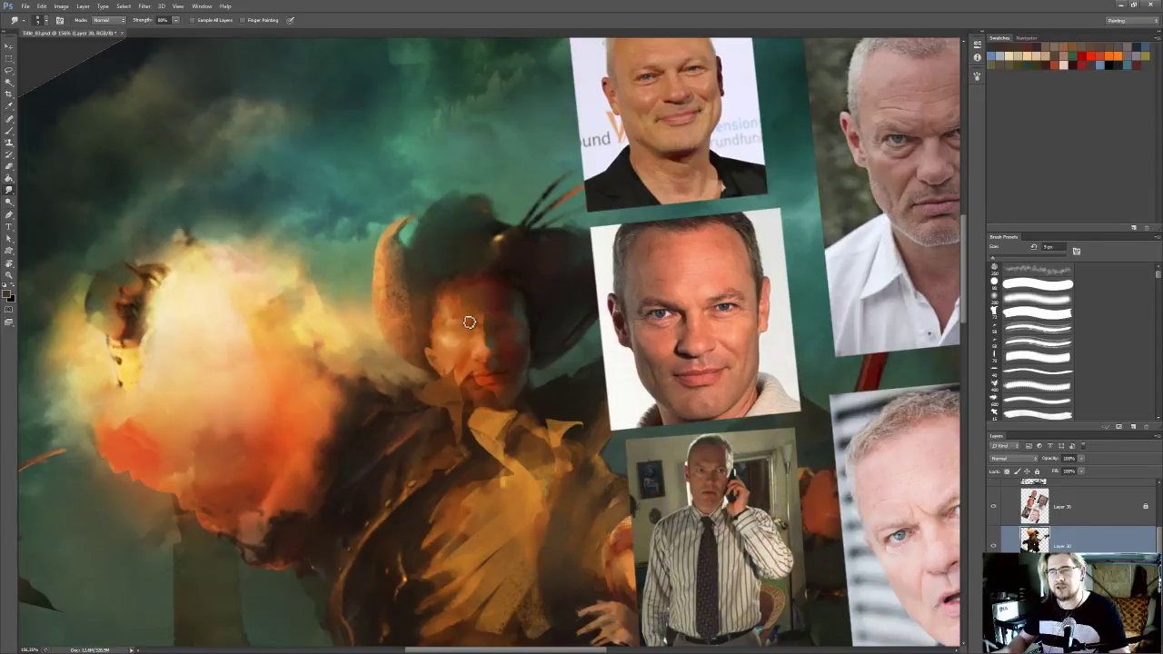
{"action": "left_click_drag", "start_coordinate": [500, 314], "coordinate": [495, 315]}
{"action": "key", "text": "b"}
{"action": "left_click", "coordinate": [489, 347], "text": "alt"}
{"action": "key", "text": "r"}
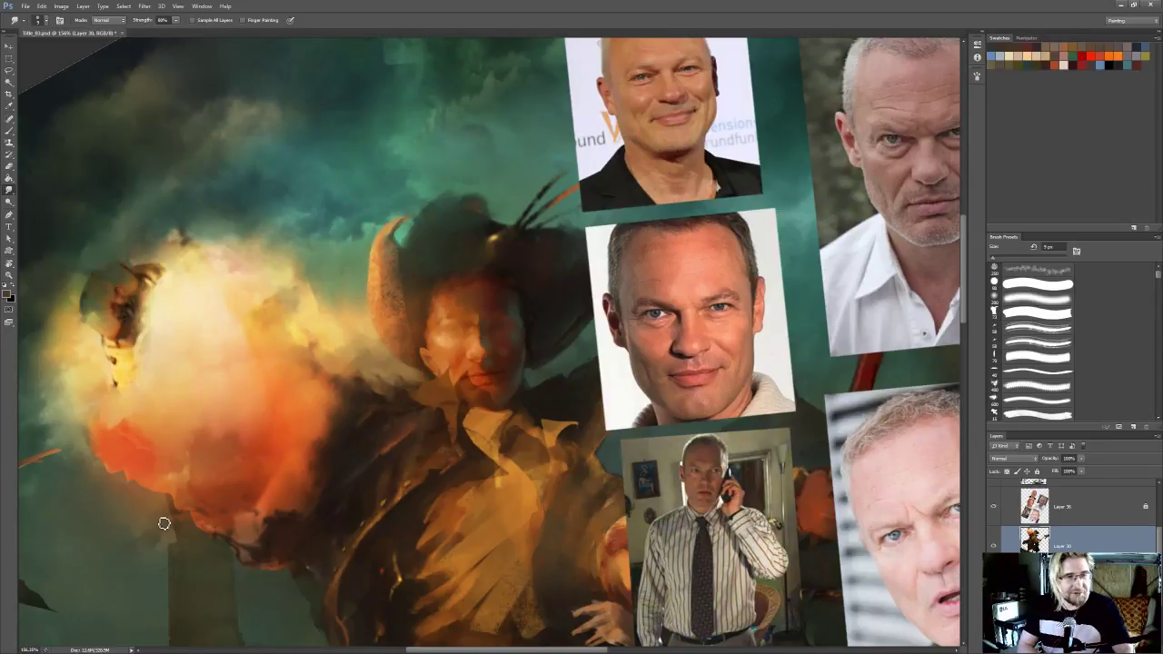
Touch up the shadowed eye socket and outer cheek with fine brush and smudge strokes
{"action": "key", "text": "b"}
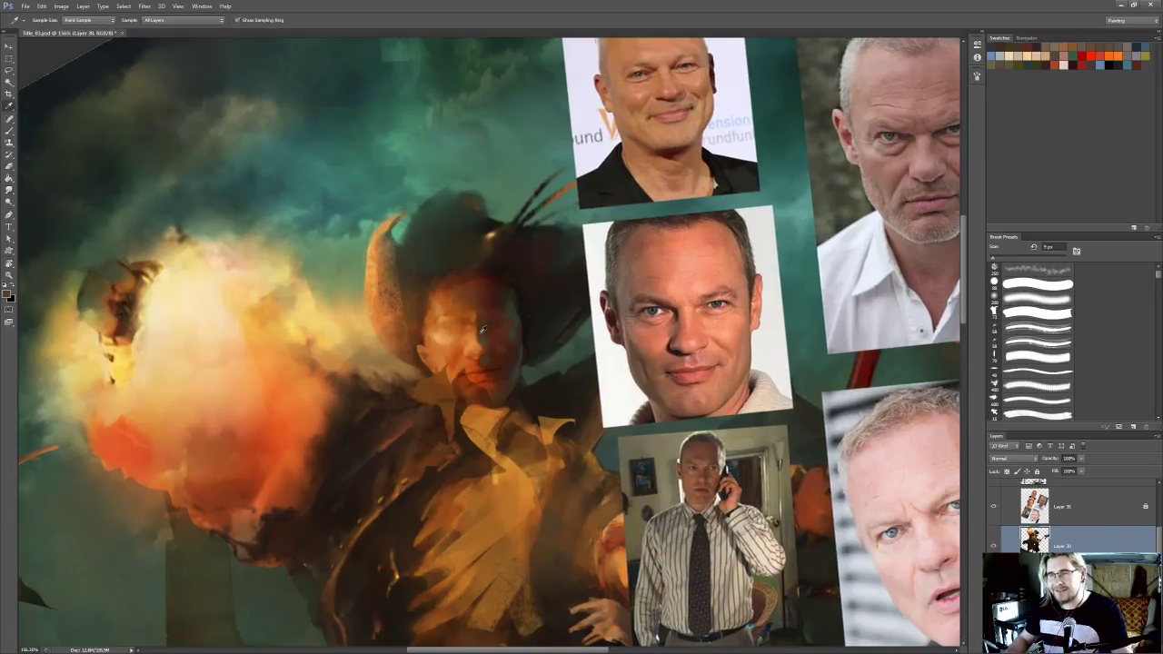
{"action": "key", "text": "r"}
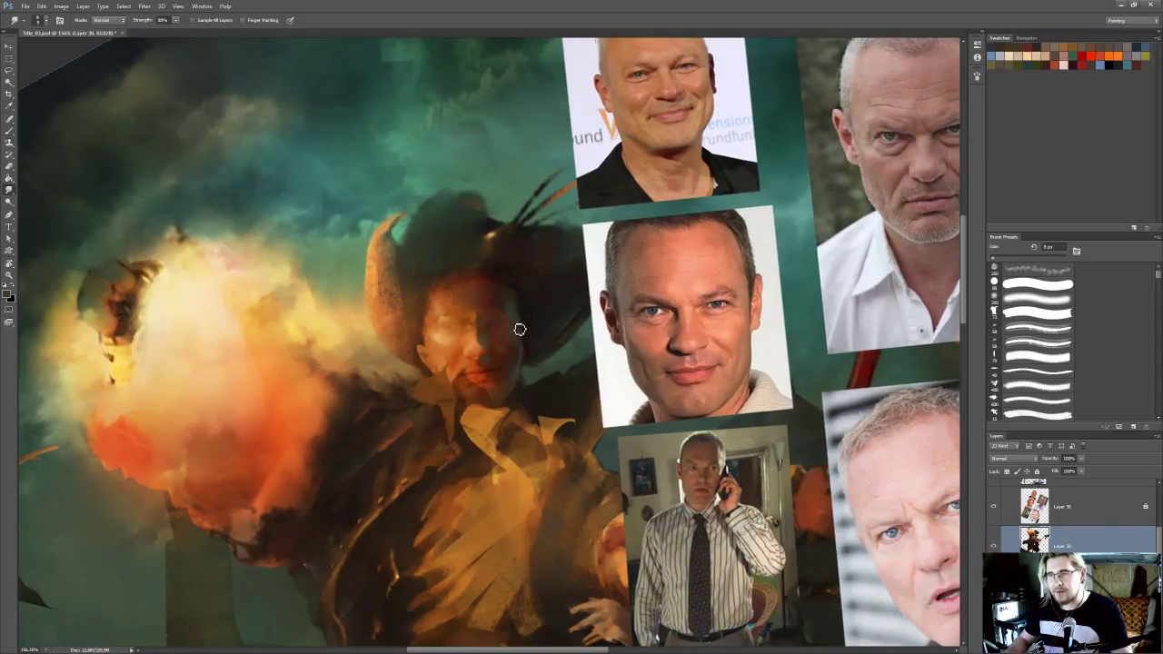
{"action": "key", "text": "b"}
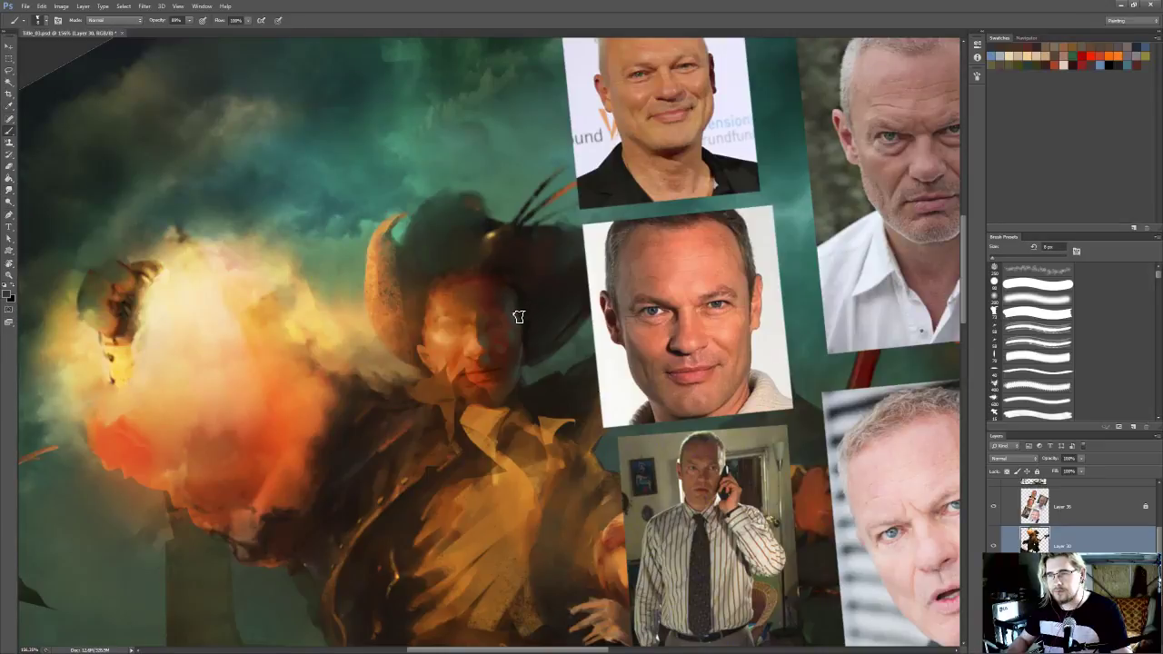
{"action": "key", "text": "r"}
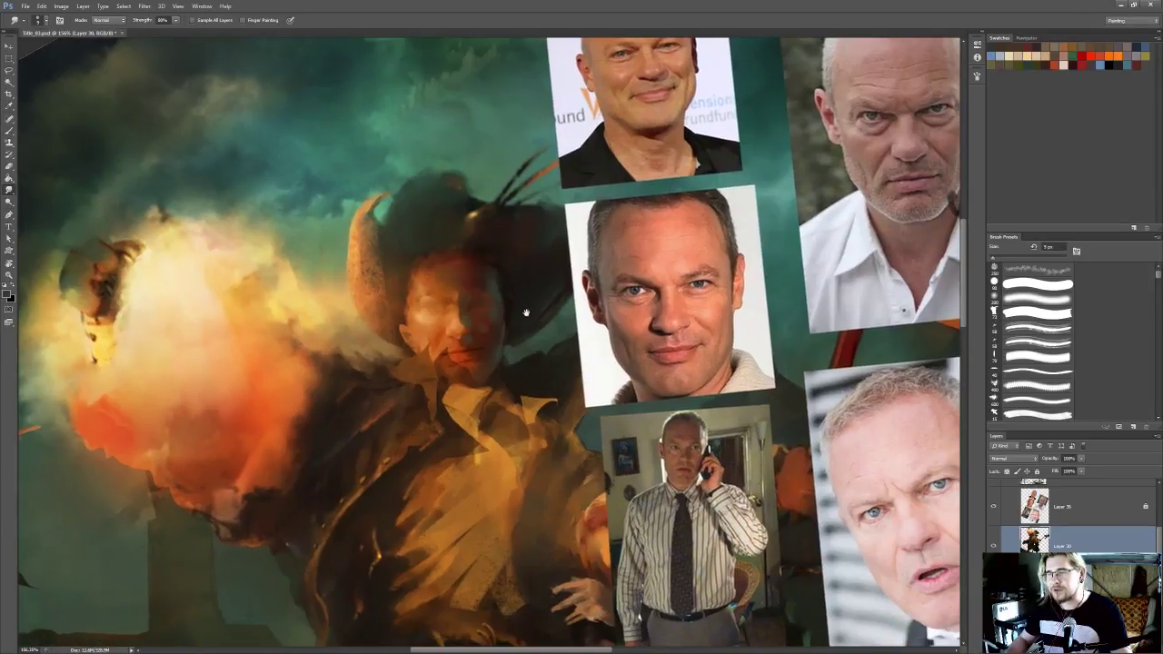
{"action": "left_click_drag", "start_coordinate": [516, 314], "coordinate": [520, 331]}
Sample teal from the sky and a dark tone at the temple, and paint down the shadowed cheek's outer edge
{"action": "key", "text": "i"}
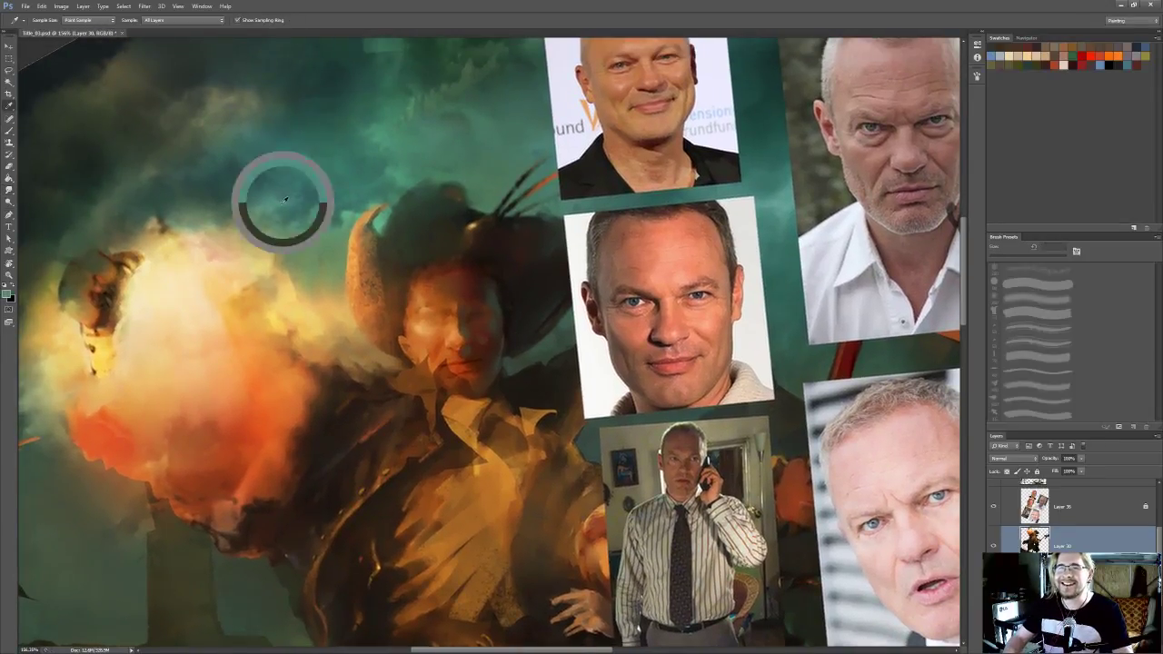
{"action": "key", "text": "b"}
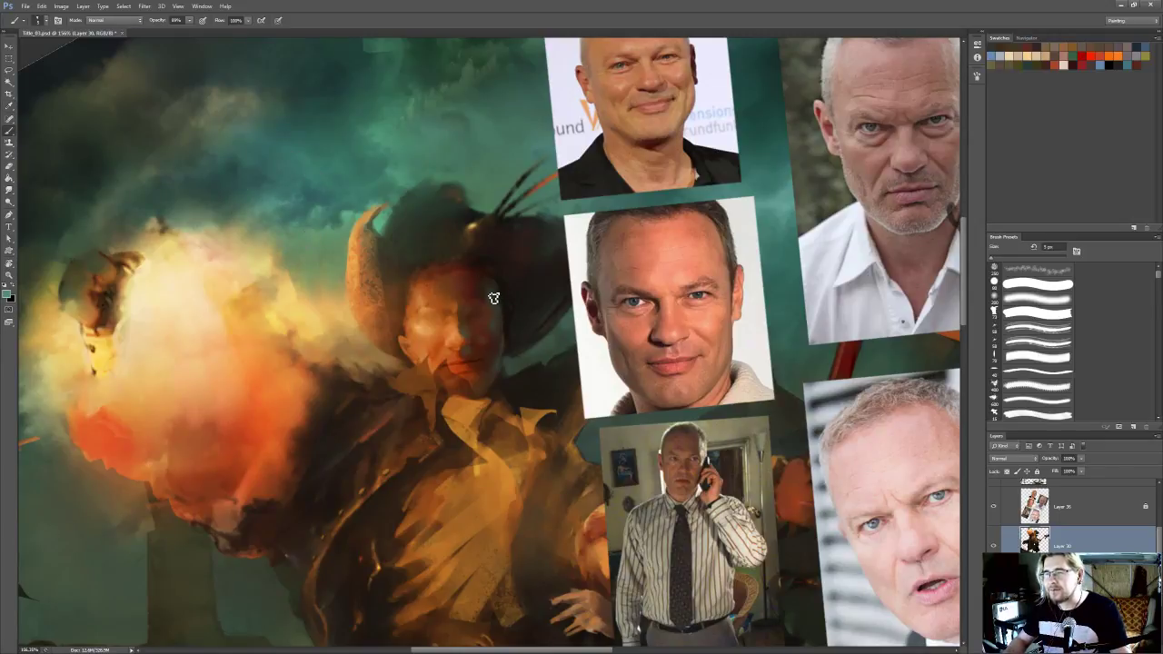
{"action": "scroll", "coordinate": [494, 287], "scroll_direction": "down", "scroll_amount": 1}
{"action": "key", "text": "i"}
{"action": "left_click", "coordinate": [497, 289]}
{"action": "key", "text": "b"}
{"action": "left_click_drag", "start_coordinate": [496, 317], "coordinate": [496, 348]}
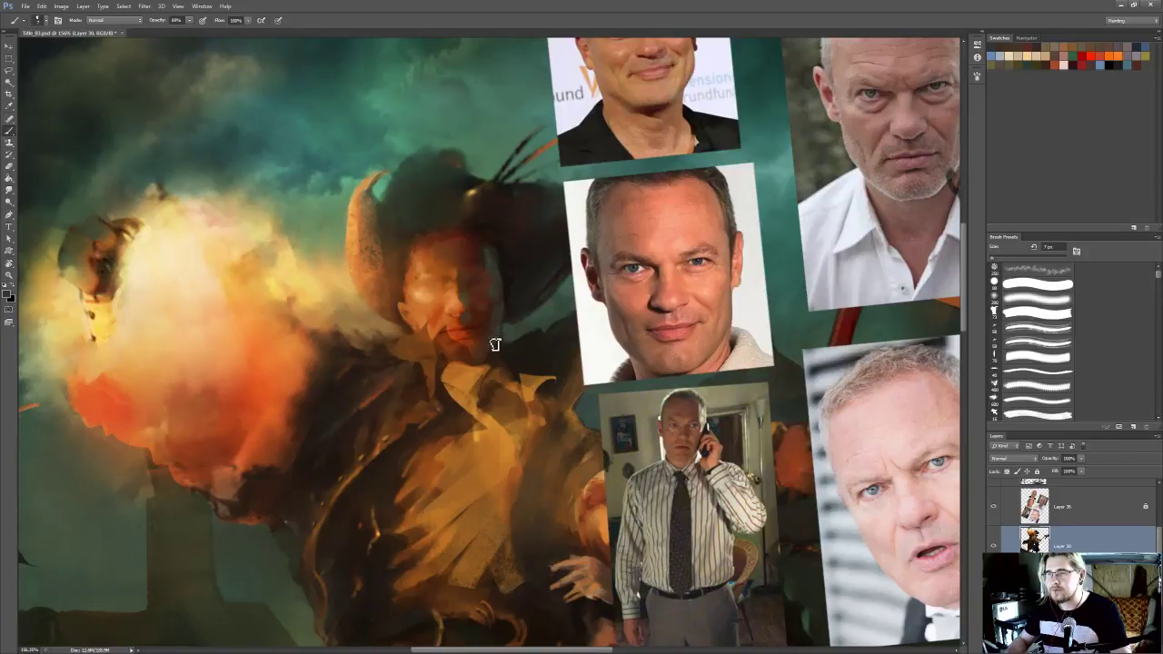
Sample a dark reddish brown from the shadowed side of the face and blend it into the cheek
{"action": "key", "text": "r"}
{"action": "key", "text": "i"}
{"action": "left_click", "coordinate": [479, 281]}
{"action": "key", "text": "b"}
{"action": "key", "text": "r"}
{"action": "scroll", "coordinate": [485, 286], "scroll_direction": "down", "scroll_amount": 1}
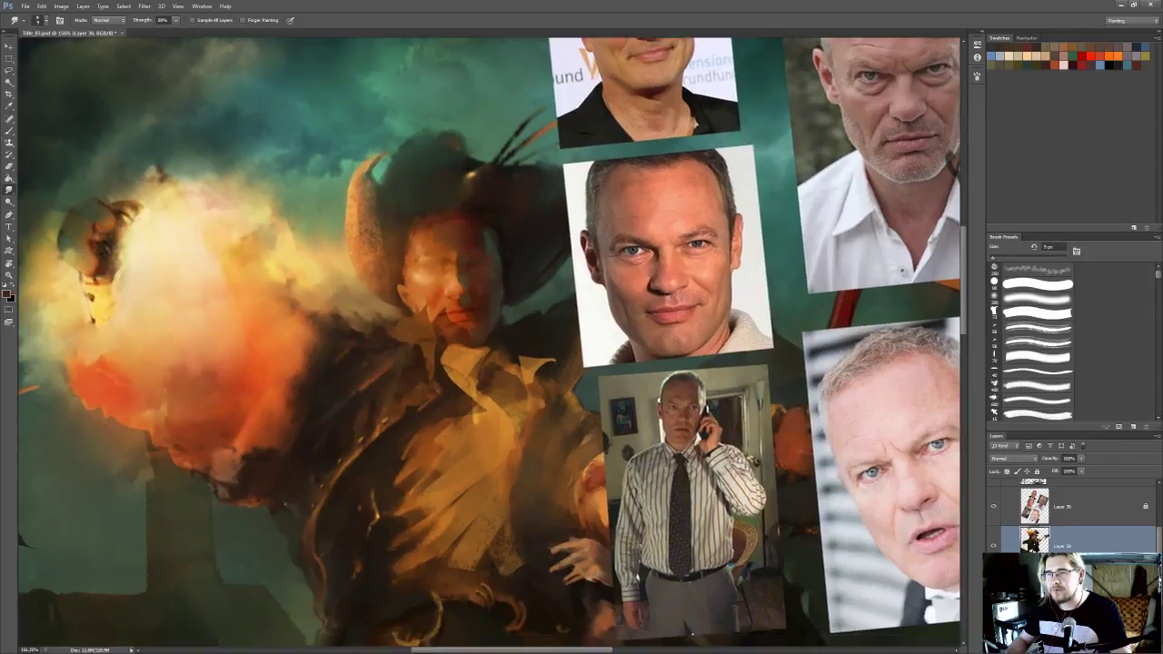
Sample dark teal beside the face, paint it along the shadowed jaw and smudge it into the cheek
{"action": "key", "text": "i"}
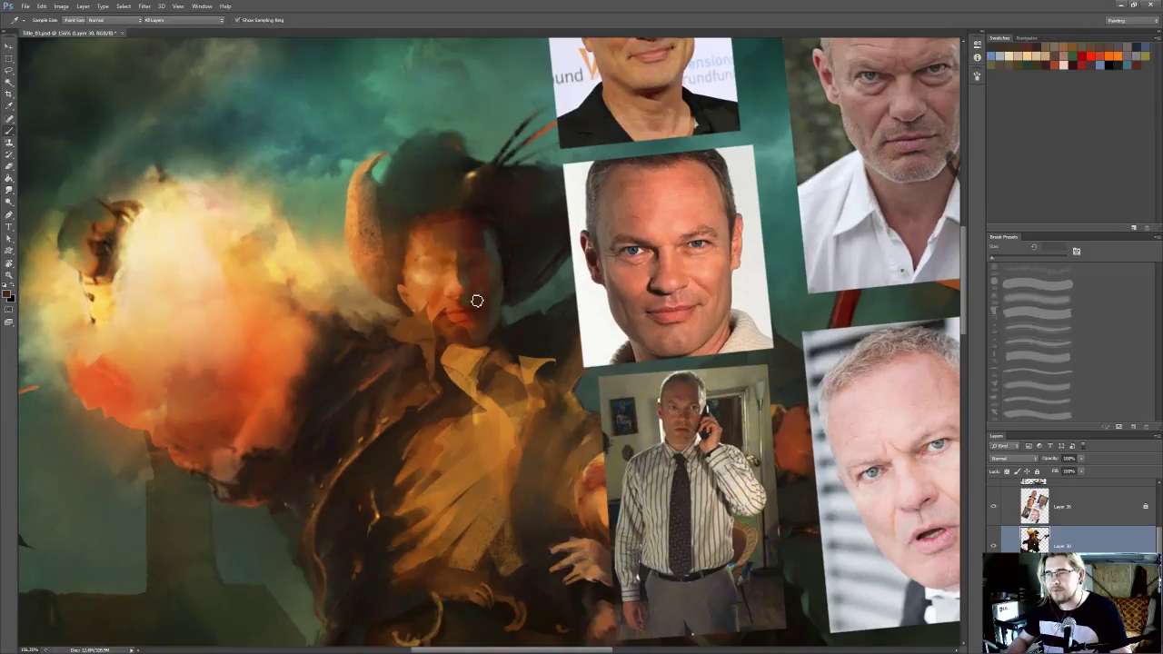
{"action": "left_click", "coordinate": [520, 309]}
{"action": "key", "text": "b"}
{"action": "mouse_move", "coordinate": [493, 329]}
{"action": "left_mouse_down"}
{"action": "mouse_move", "coordinate": [485, 343]}
{"action": "mouse_move", "coordinate": [485, 324]}
{"action": "left_mouse_up"}
{"action": "key", "text": "r"}
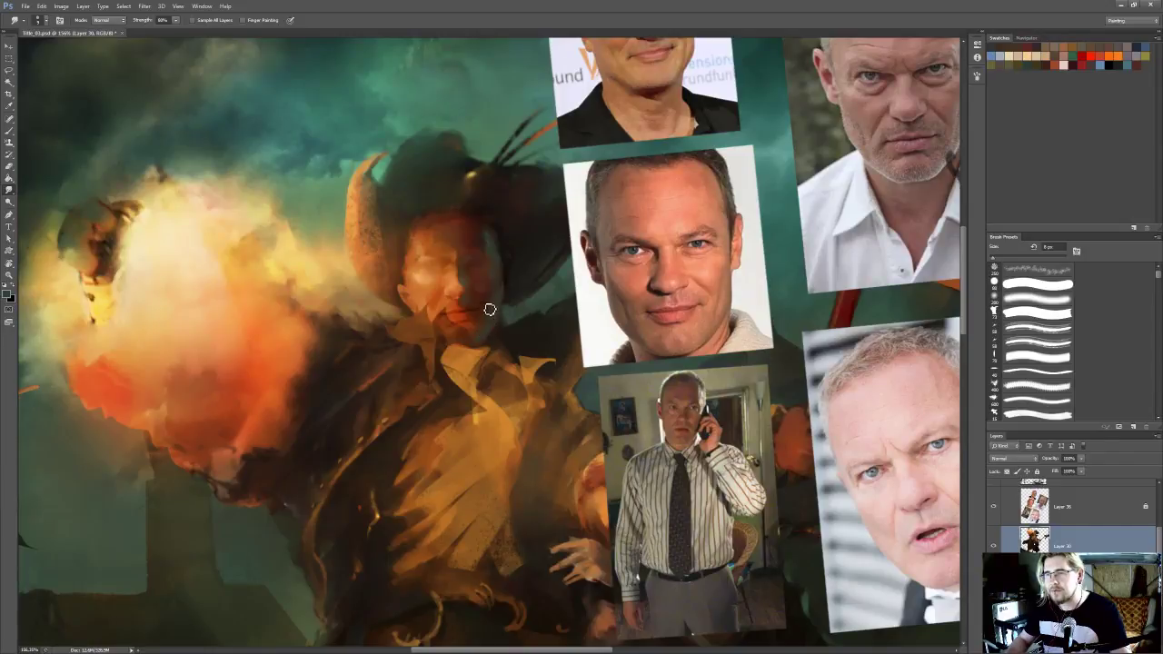
{"action": "key", "text": "i"}
{"action": "key", "text": "r"}
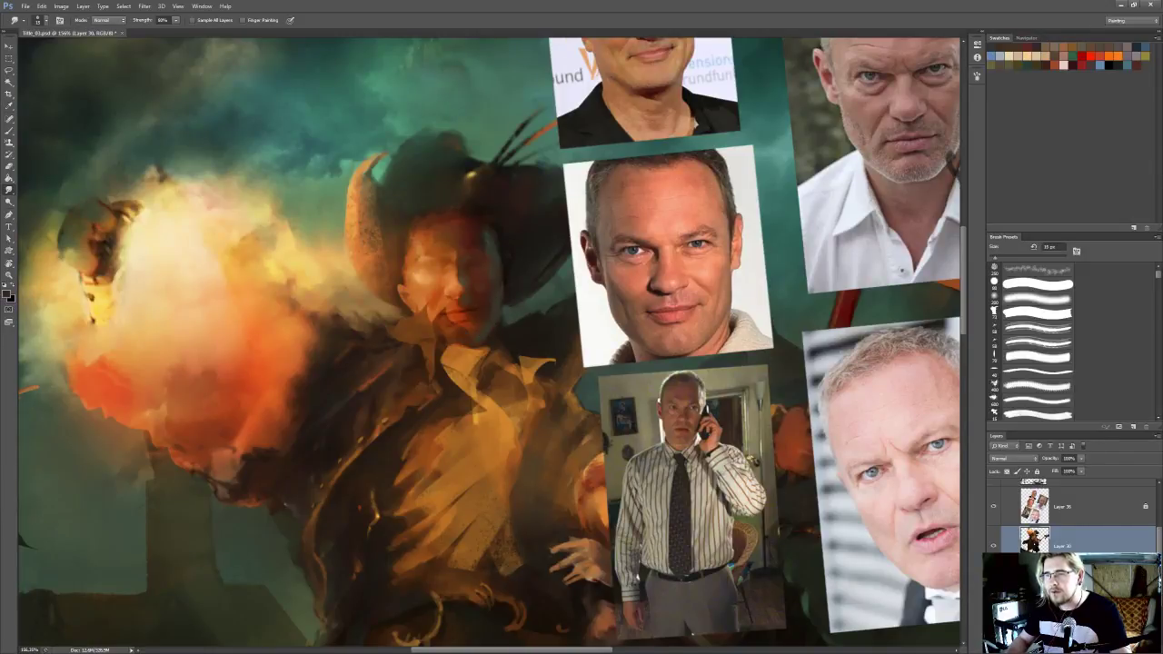
Blend the shadowed cheek with an enlarged 25 px Smudge brush and add a small paint dab near the temple
{"action": "key", "text": "bracketright"}
{"action": "key", "text": "bracketright"}
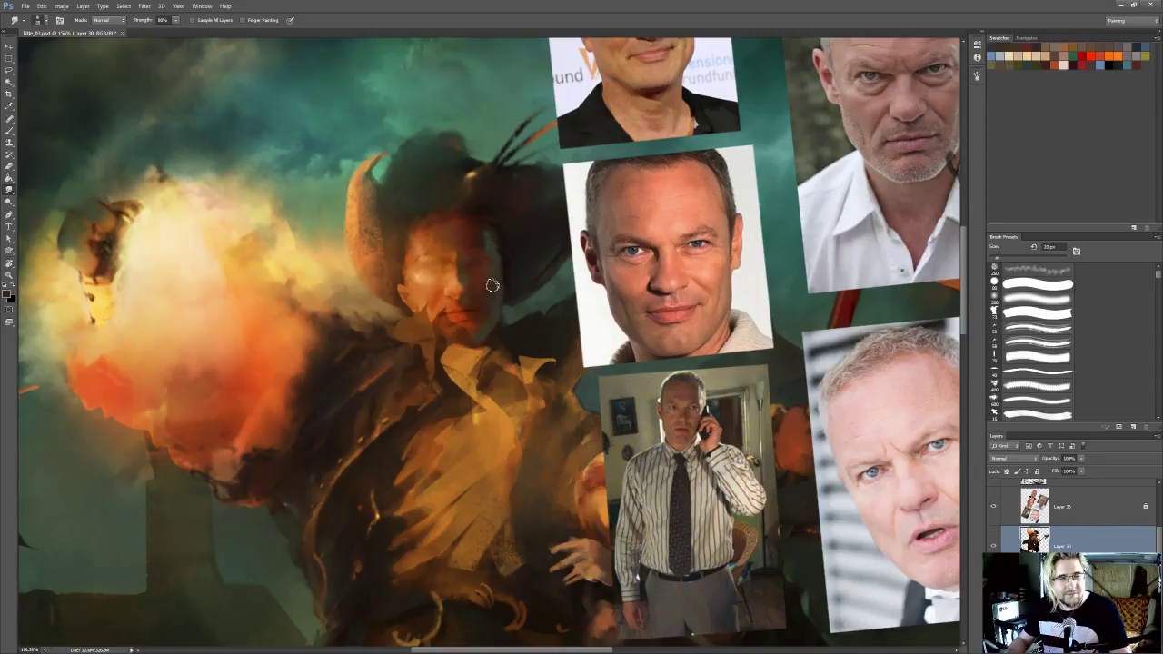
{"action": "mouse_move", "coordinate": [490, 298]}
{"action": "left_mouse_down"}
{"action": "mouse_move", "coordinate": [509, 296]}
{"action": "mouse_move", "coordinate": [499, 285]}
{"action": "left_mouse_up"}
{"action": "key", "text": "b"}
{"action": "left_click", "coordinate": [494, 283], "text": "alt"}
{"action": "key", "text": "bracketleft"}
{"action": "key", "text": "bracketleft"}
{"action": "key", "text": "bracketright"}
{"action": "key", "text": "bracketright"}
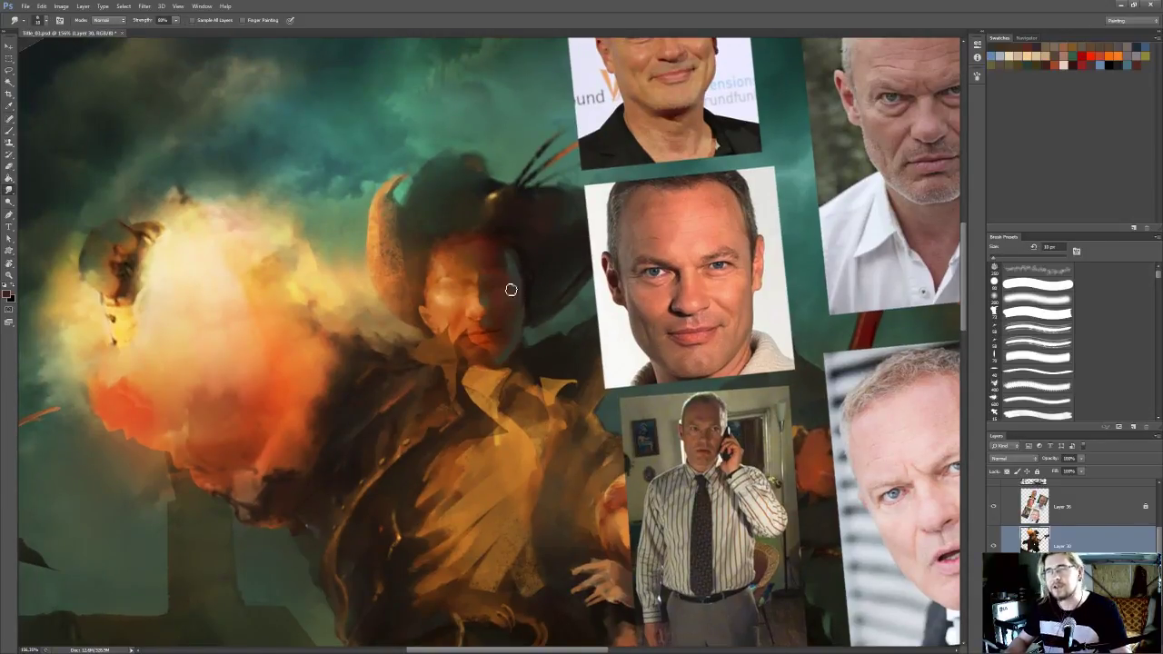
Smudge the shadowed temple and eye area, sample a dark tone beside the jaw and paint along the jaw's edge
{"action": "mouse_move", "coordinate": [499, 292]}
{"action": "left_mouse_down"}
{"action": "mouse_move", "coordinate": [496, 304]}
{"action": "mouse_move", "coordinate": [505, 287]}
{"action": "left_mouse_up"}
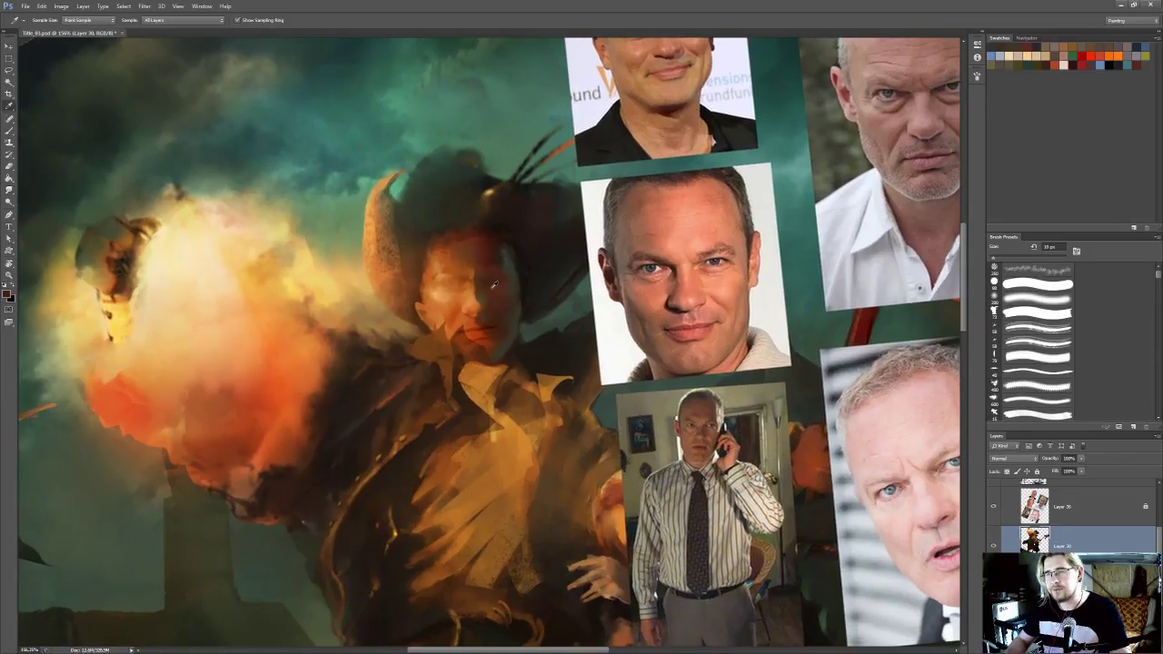
{"action": "left_click", "coordinate": [515, 289], "text": "alt"}
{"action": "left_click_drag", "start_coordinate": [515, 289], "coordinate": [518, 269]}
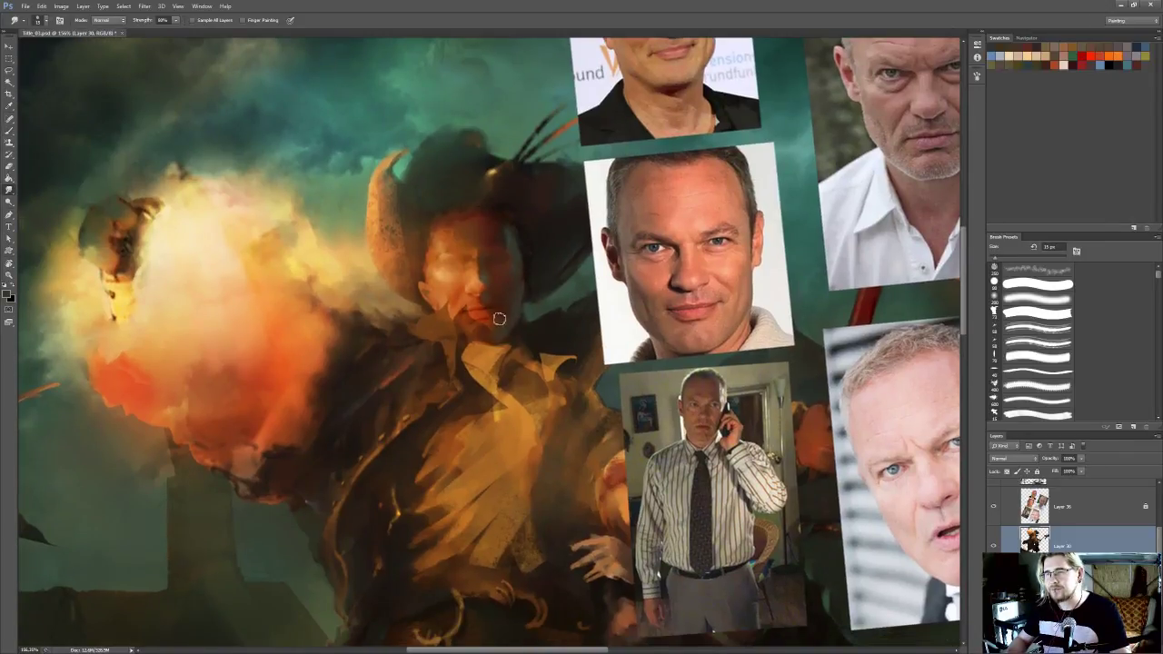
{"action": "key", "text": "alt"}
{"action": "left_click", "coordinate": [523, 318], "text": "alt"}
{"action": "key", "text": "b"}
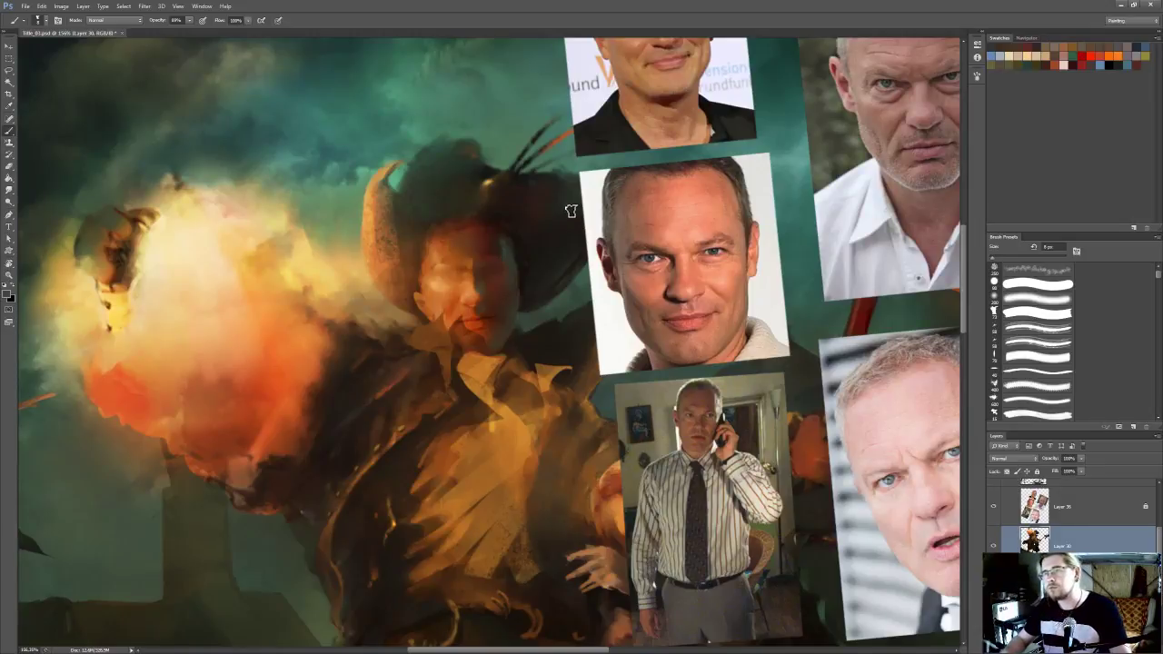
{"action": "left_click", "coordinate": [526, 315], "text": "alt"}
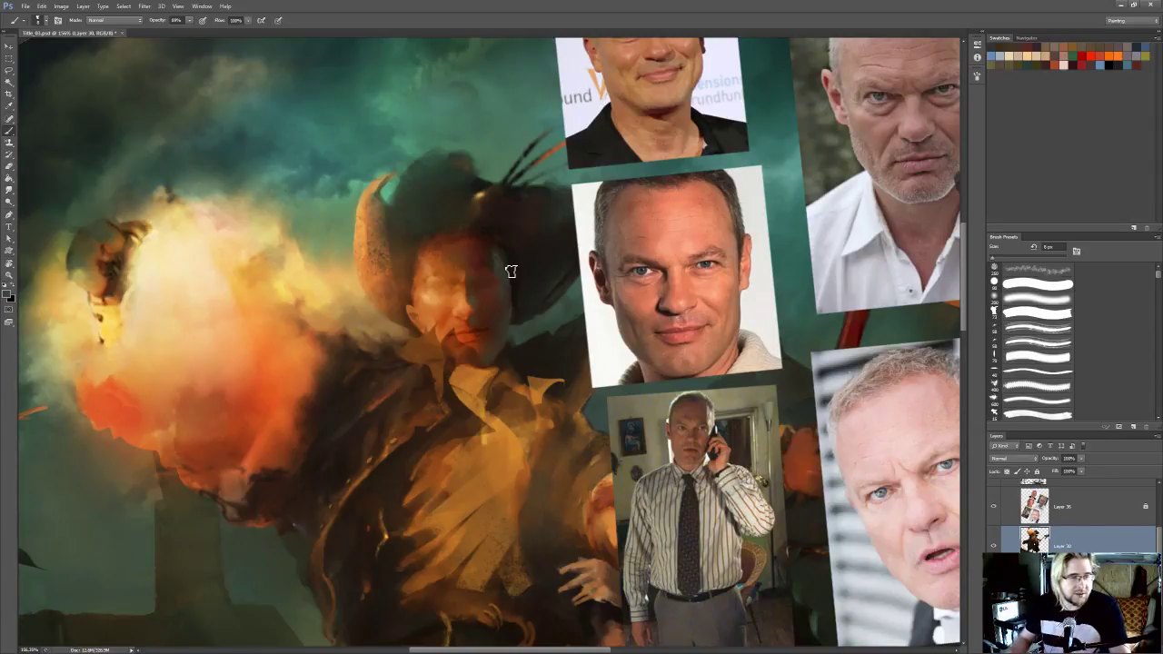
Paint the shadowed cheek beside the mouth and smudge the strokes into the jaw
{"action": "left_click_drag", "start_coordinate": [300, 318], "coordinate": [298, 341]}
{"action": "key", "text": "r"}
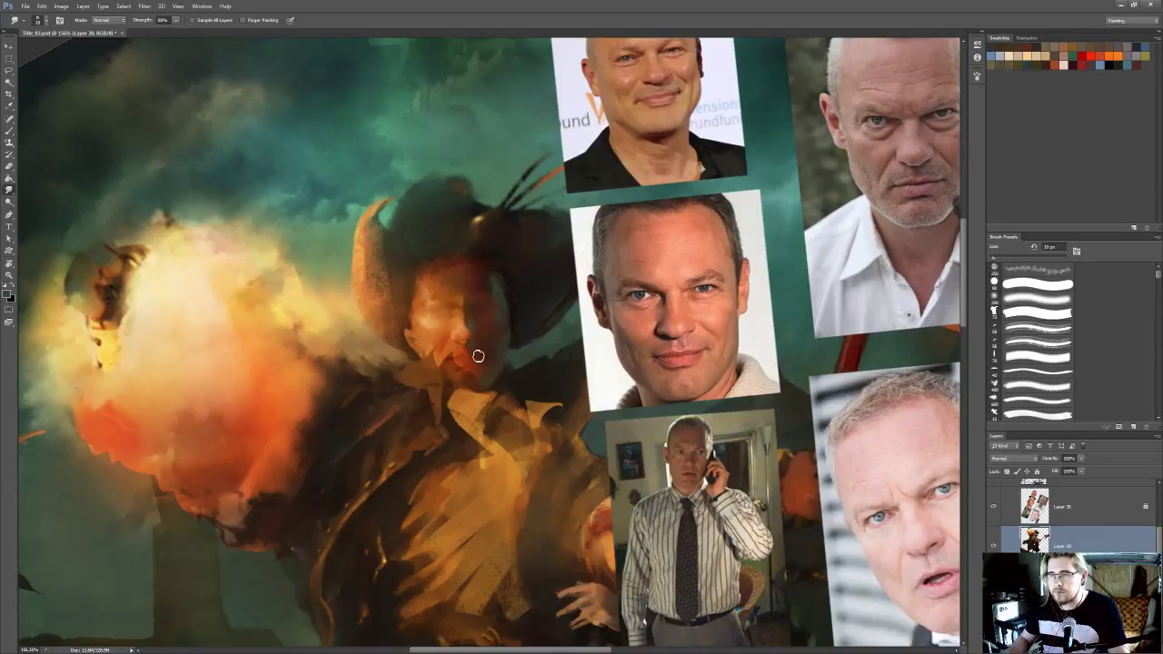
{"action": "key", "text": "b"}
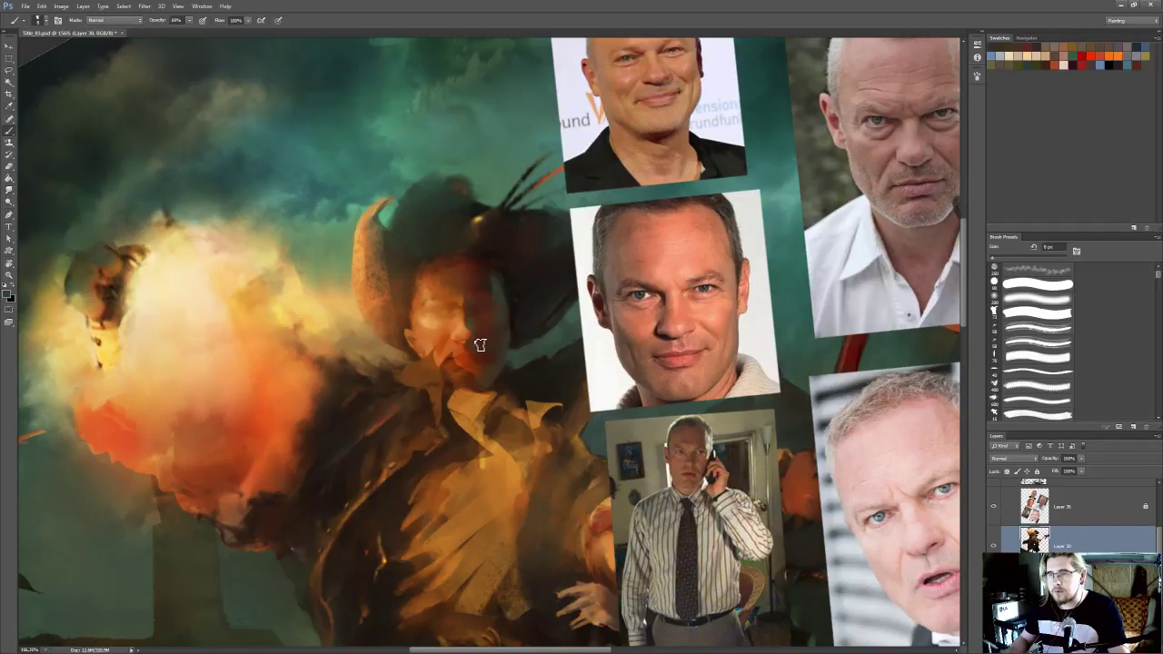
{"action": "key", "text": "r"}
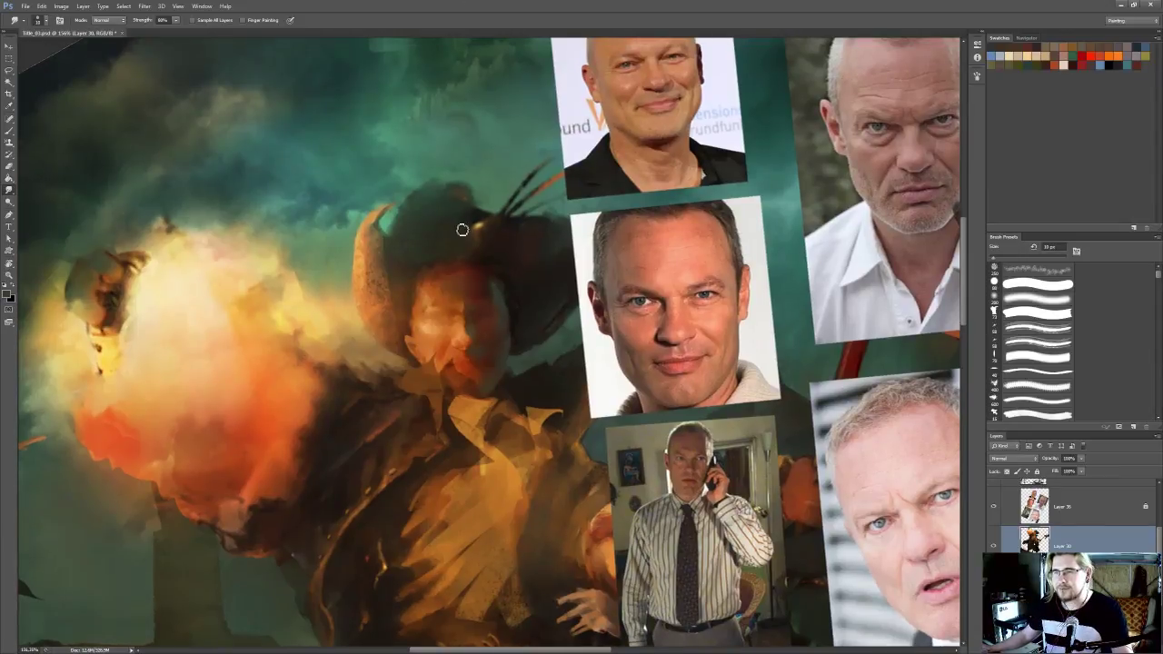
Dab dark paint on the shadowed side of the face beside the eye and smudge it into the temple
{"action": "scroll", "coordinate": [461, 230], "scroll_direction": "up", "scroll_amount": 1}
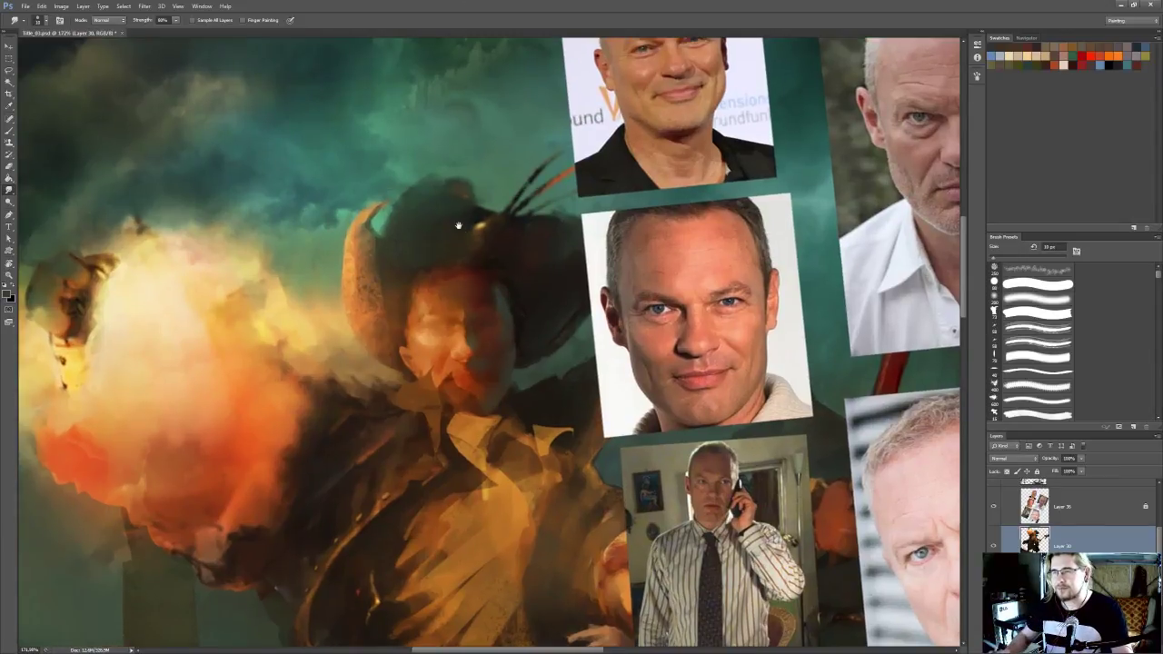
{"action": "key", "text": "b"}
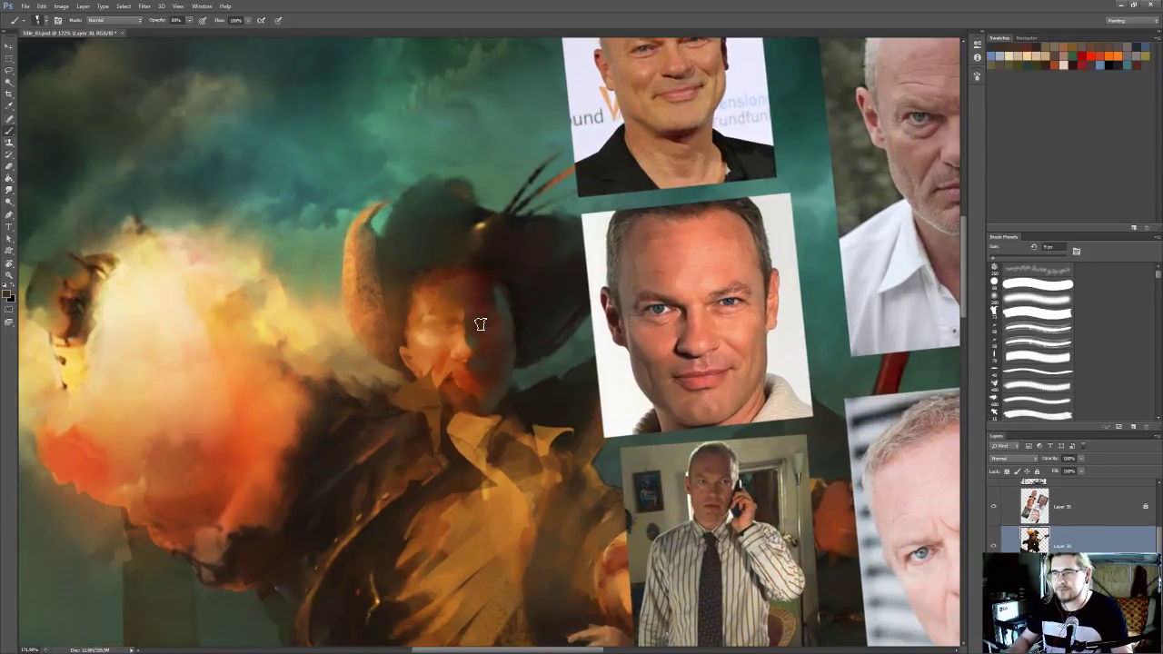
{"action": "left_click", "coordinate": [502, 307], "text": "alt"}
{"action": "key", "text": "r"}
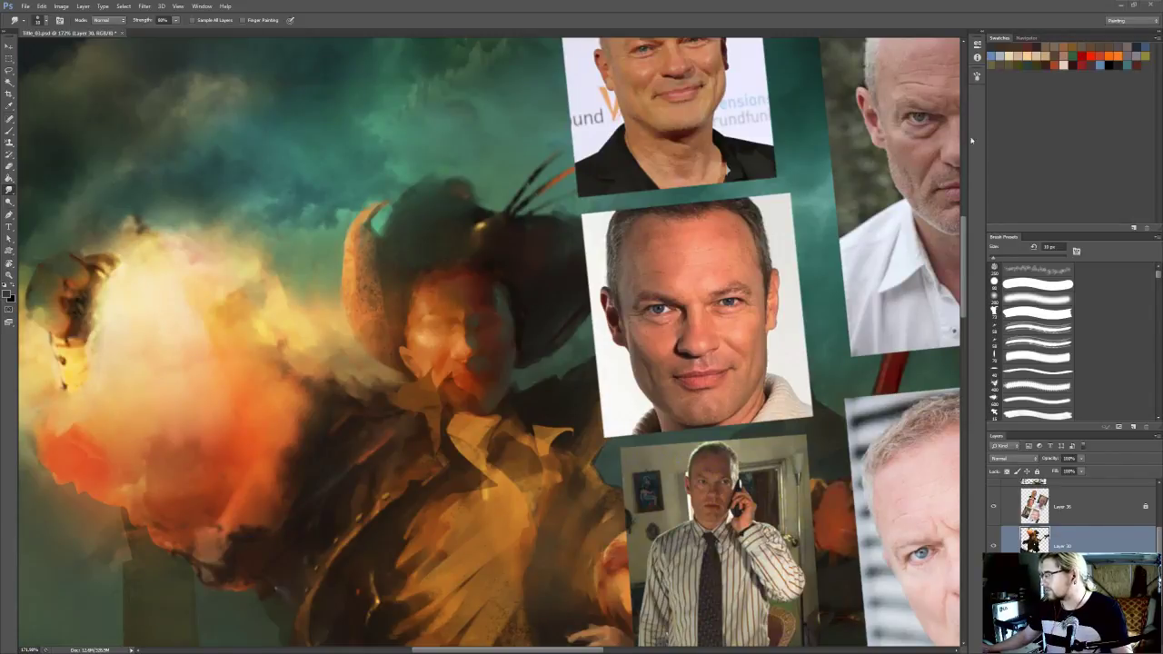
Sample a light orange skin tone, paint a small highlight along the nose with a 9 px brush and blend it
{"action": "left_click_drag", "start_coordinate": [427, 307], "coordinate": [430, 300]}
{"action": "key", "text": "i"}
{"action": "left_click", "coordinate": [509, 309], "text": "alt"}
{"action": "left_click", "coordinate": [445, 324], "text": "alt"}
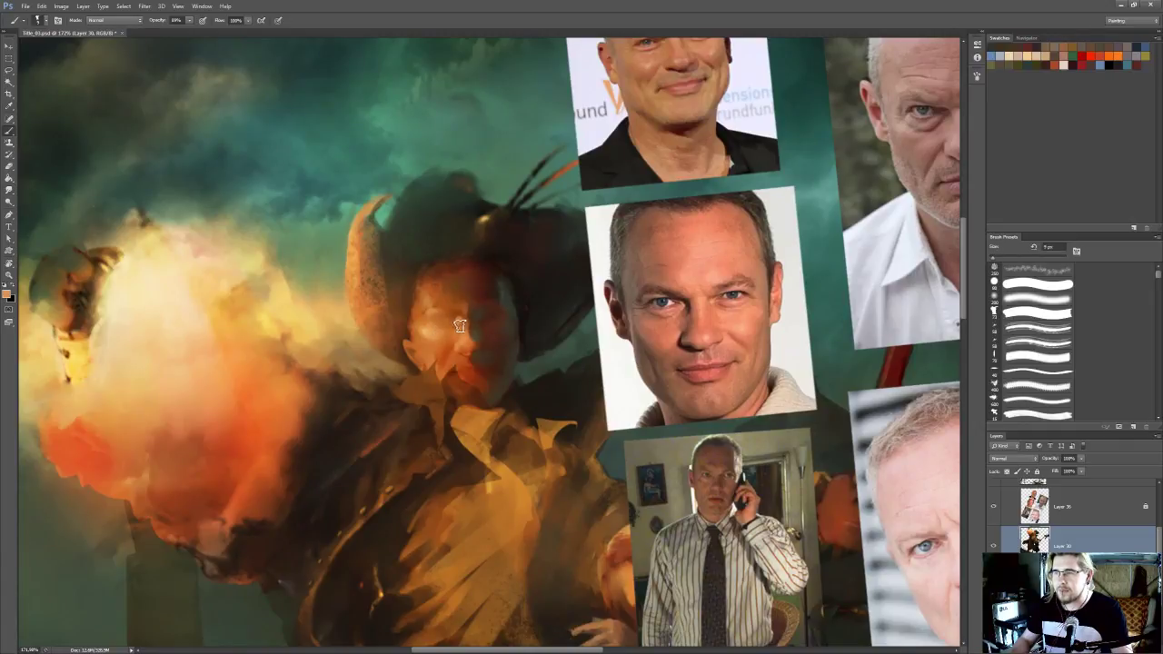
{"action": "key", "text": "r"}
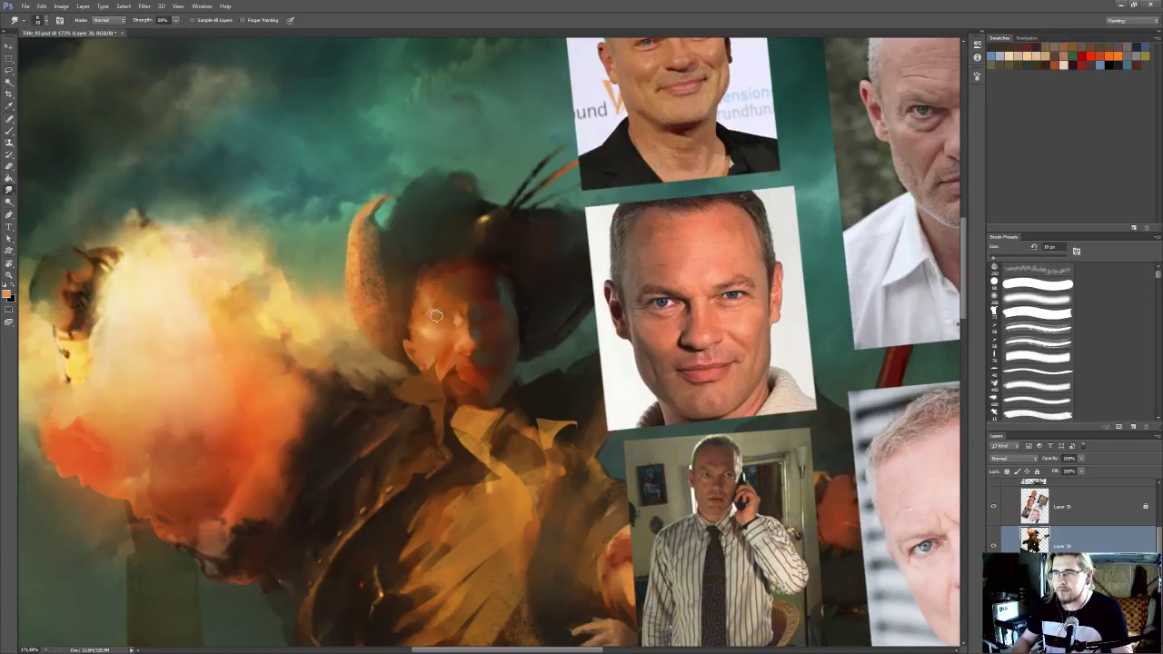
Sample an orange tone beside the nose bridge, then paint and smudge the lit cheek with 7 px brushes
{"action": "key", "text": "i"}
{"action": "left_click", "coordinate": [467, 307]}
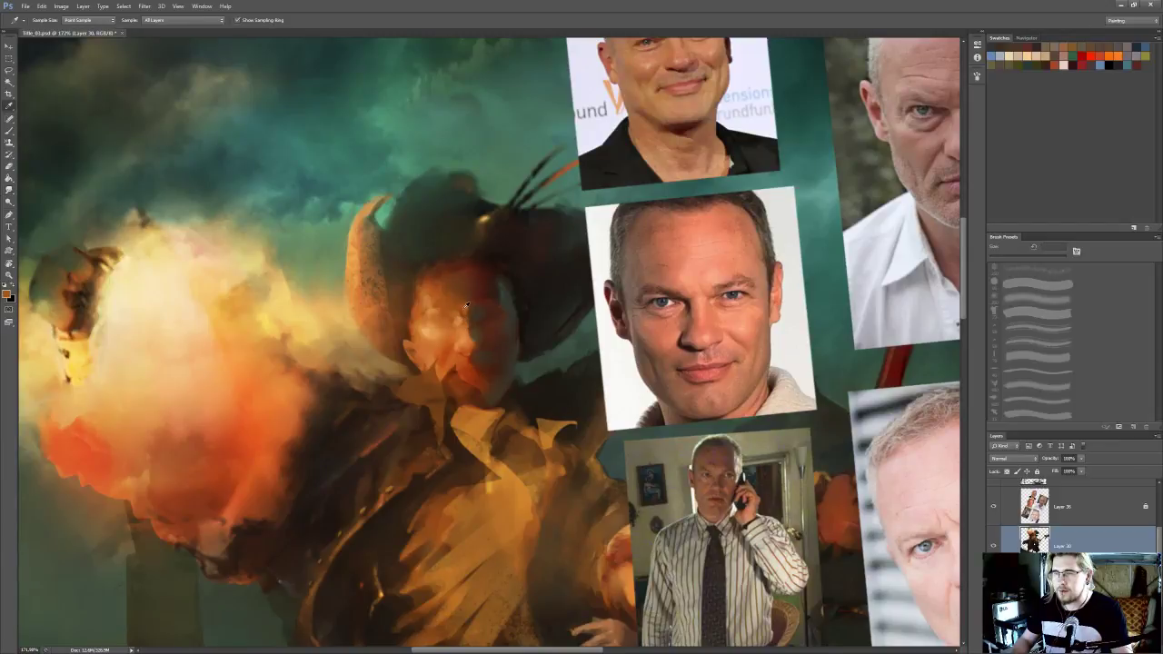
{"action": "key", "text": "r"}
{"action": "mouse_move", "coordinate": [469, 305]}
{"action": "left_mouse_down"}
{"action": "mouse_move", "coordinate": [467, 273]}
{"action": "mouse_move", "coordinate": [402, 313]}
{"action": "left_mouse_up"}
{"action": "key", "text": "b"}
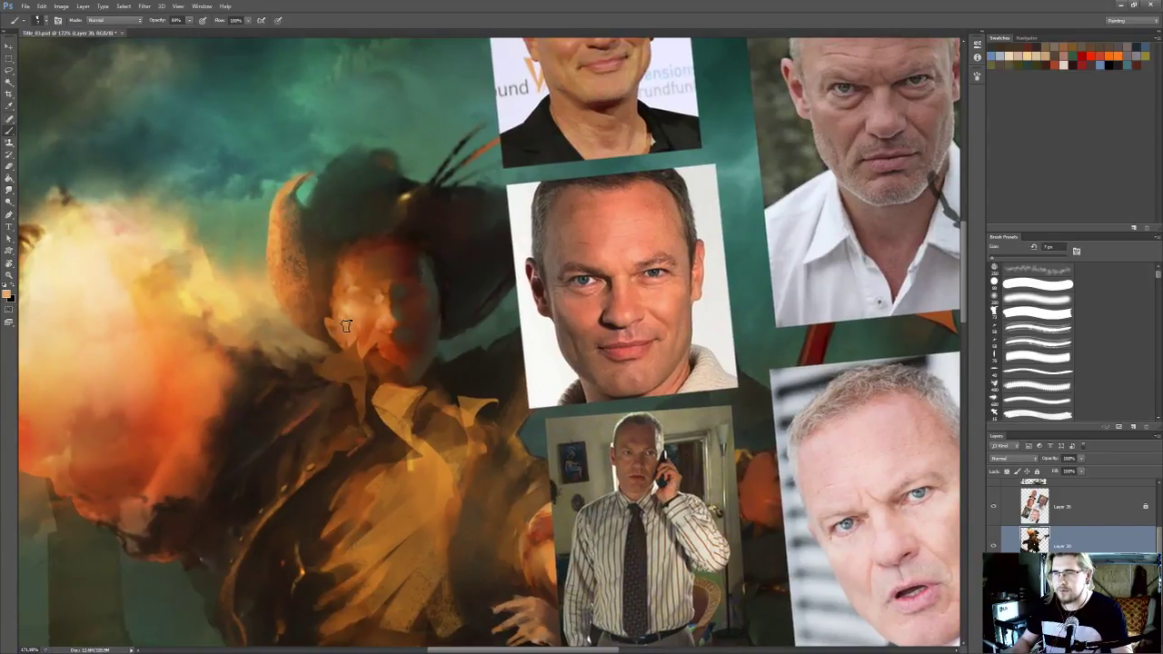
{"action": "key", "text": "r"}
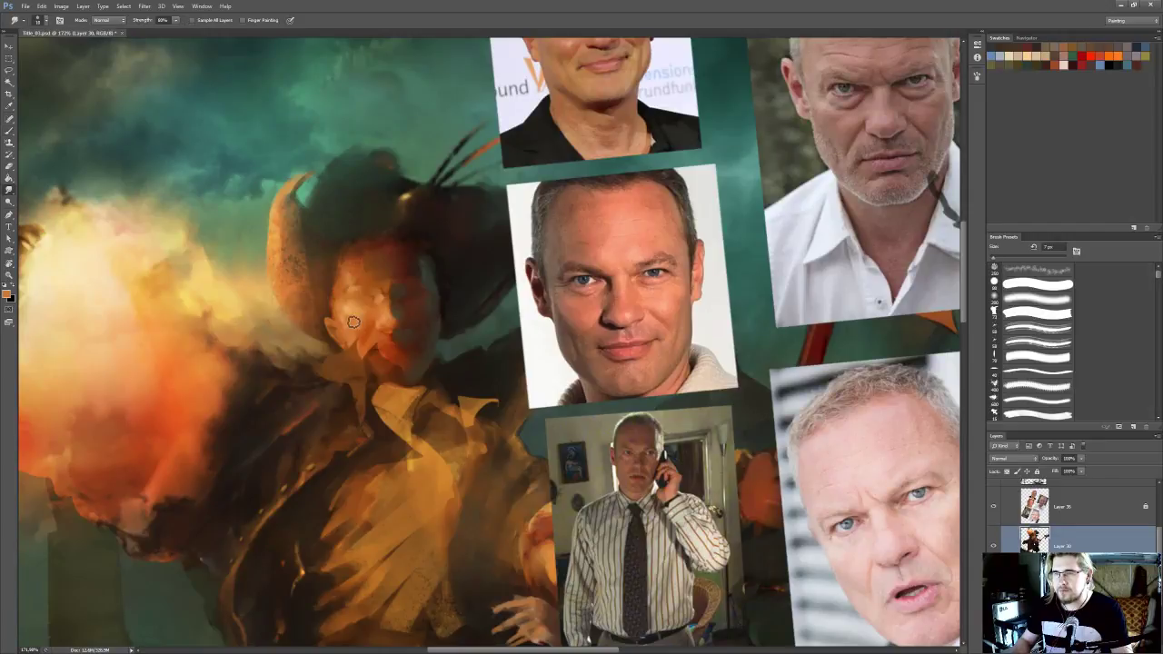
Paint orange touches around the nose and lit forehead with the 7 px brush and blend them with the Smudge tool
{"action": "mouse_move", "coordinate": [357, 302]}
{"action": "left_mouse_down"}
{"action": "mouse_move", "coordinate": [382, 333]}
{"action": "mouse_move", "coordinate": [426, 324]}
{"action": "left_mouse_up"}
{"action": "key", "text": "b"}
{"action": "left_click", "coordinate": [400, 334], "text": "alt"}
{"action": "left_click_drag", "start_coordinate": [395, 338], "coordinate": [394, 325]}
{"action": "key", "text": "r"}
{"action": "key", "text": "b"}
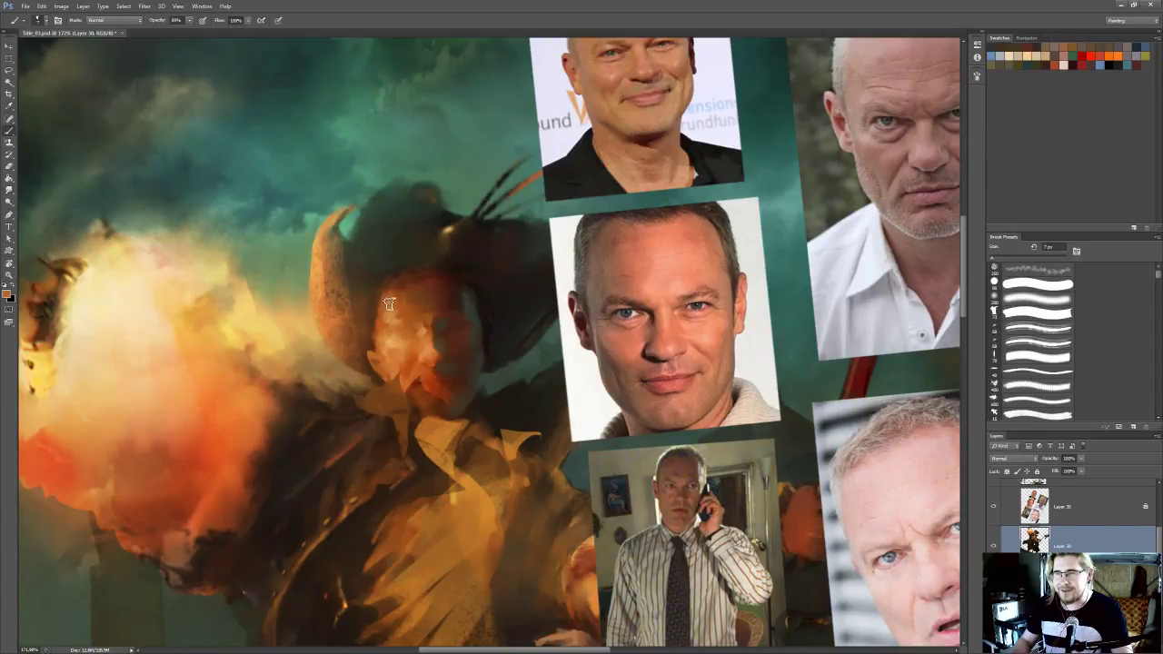
{"action": "key", "text": "r"}
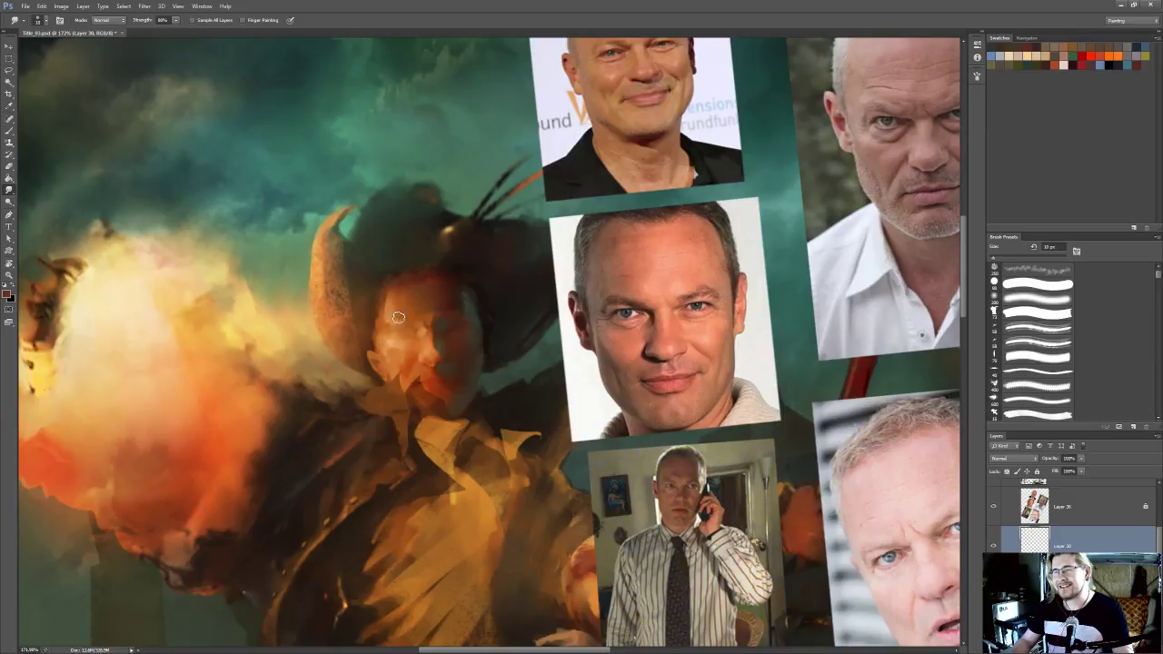
Sample a light orange from the nose, paint it beside the mouth and blend it with a reduced 9 px Smudge brush
{"action": "left_click_drag", "start_coordinate": [451, 334], "coordinate": [459, 304]}
{"action": "key", "text": "i"}
{"action": "left_click", "coordinate": [438, 325]}
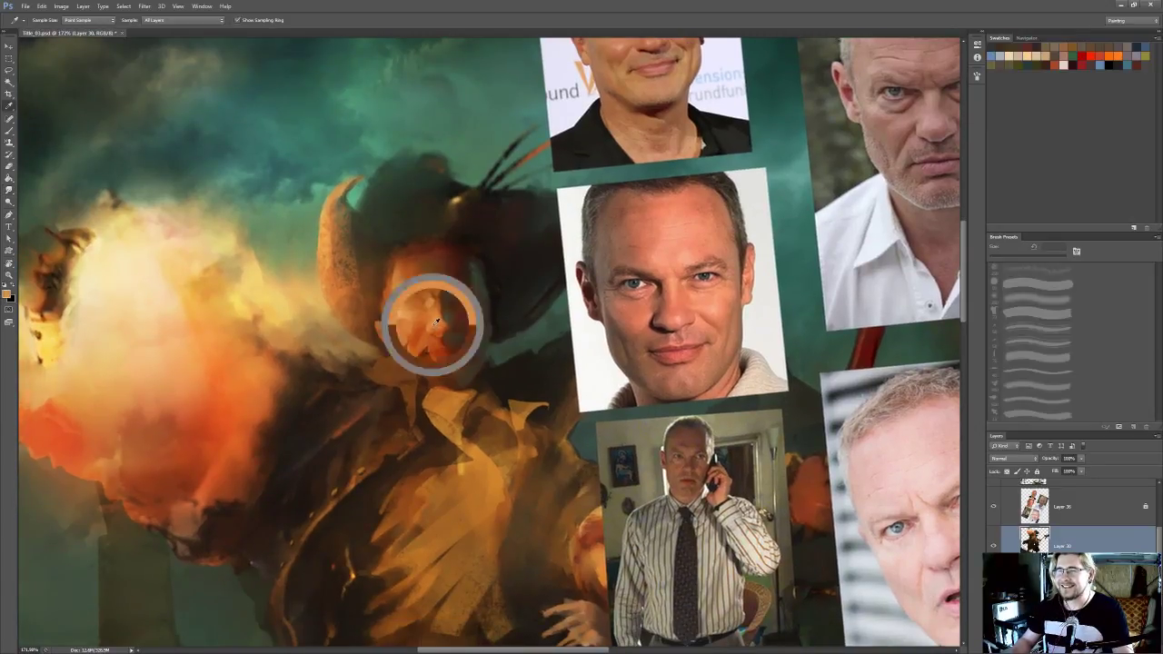
{"action": "key", "text": "b"}
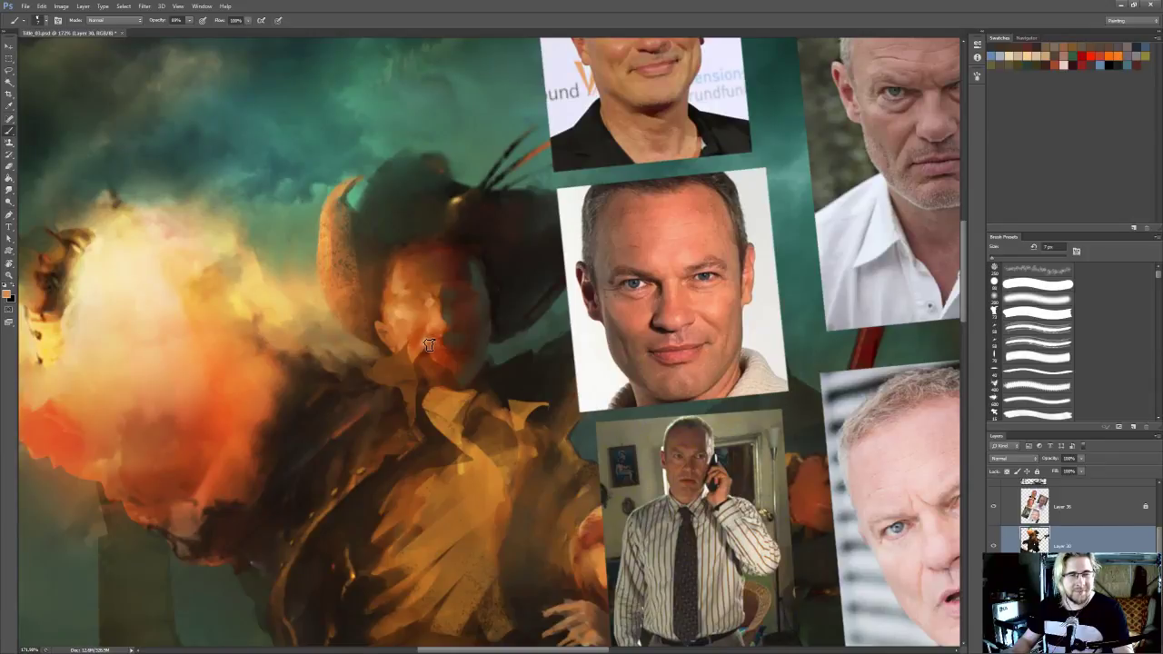
{"action": "key", "text": "r"}
{"action": "key", "text": "bracketleft"}
{"action": "key", "text": "bracketleft"}
{"action": "key", "text": "bracketleft"}
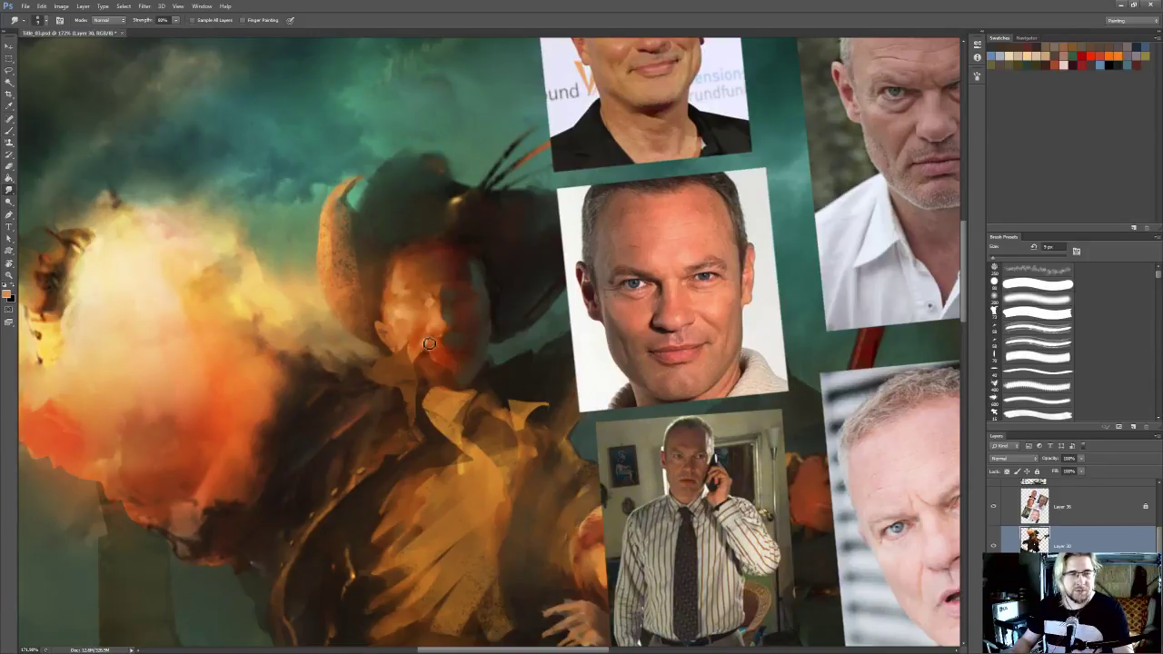
{"action": "left_click_drag", "start_coordinate": [426, 349], "coordinate": [428, 349]}
Paint the lit cheek near the ear with the 8 px brush and smudge the side of the nose
{"action": "key", "text": "b"}
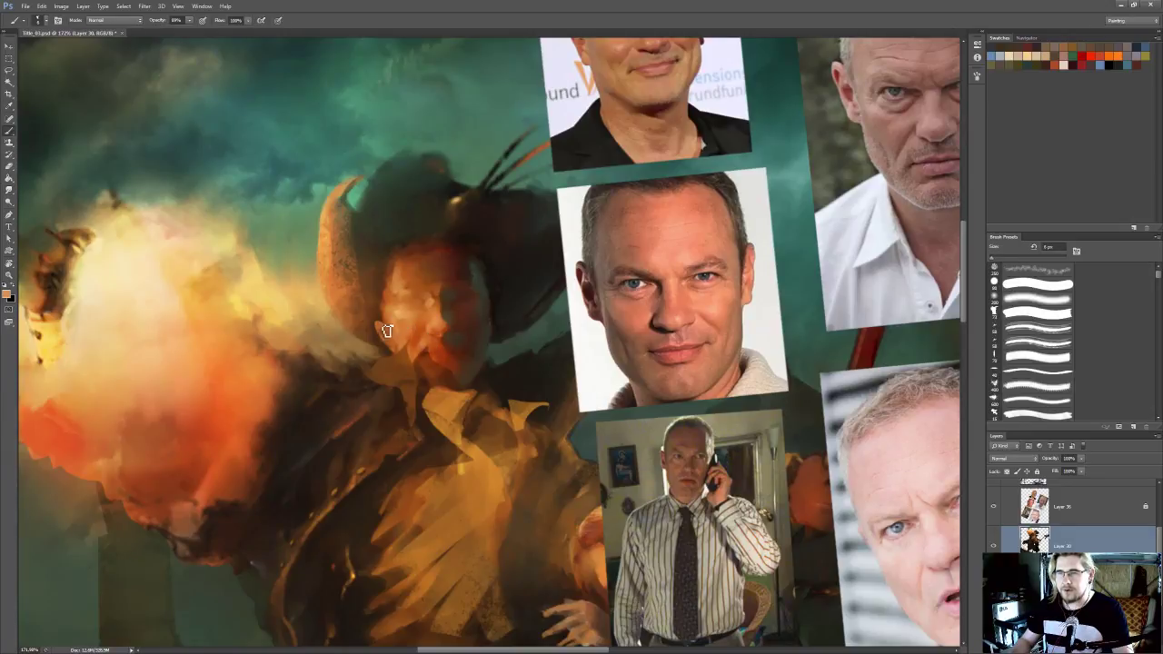
{"action": "key", "text": "r"}
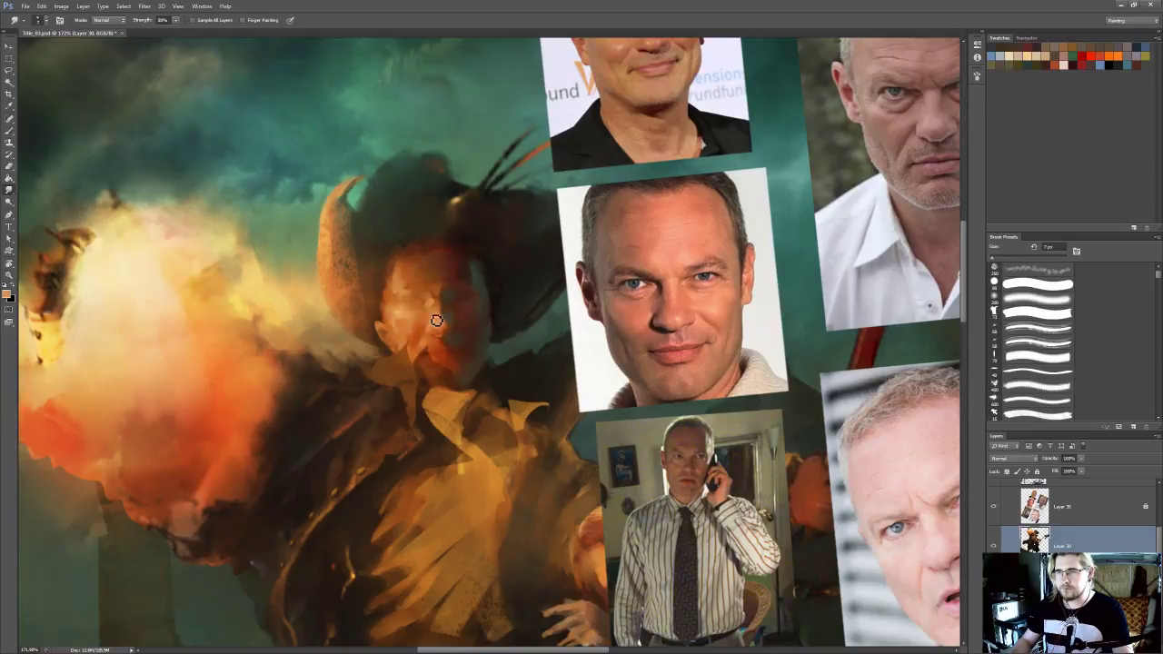
{"action": "mouse_move", "coordinate": [427, 297]}
{"action": "left_mouse_down"}
{"action": "mouse_move", "coordinate": [452, 337]}
{"action": "mouse_move", "coordinate": [437, 309]}
{"action": "left_mouse_up"}
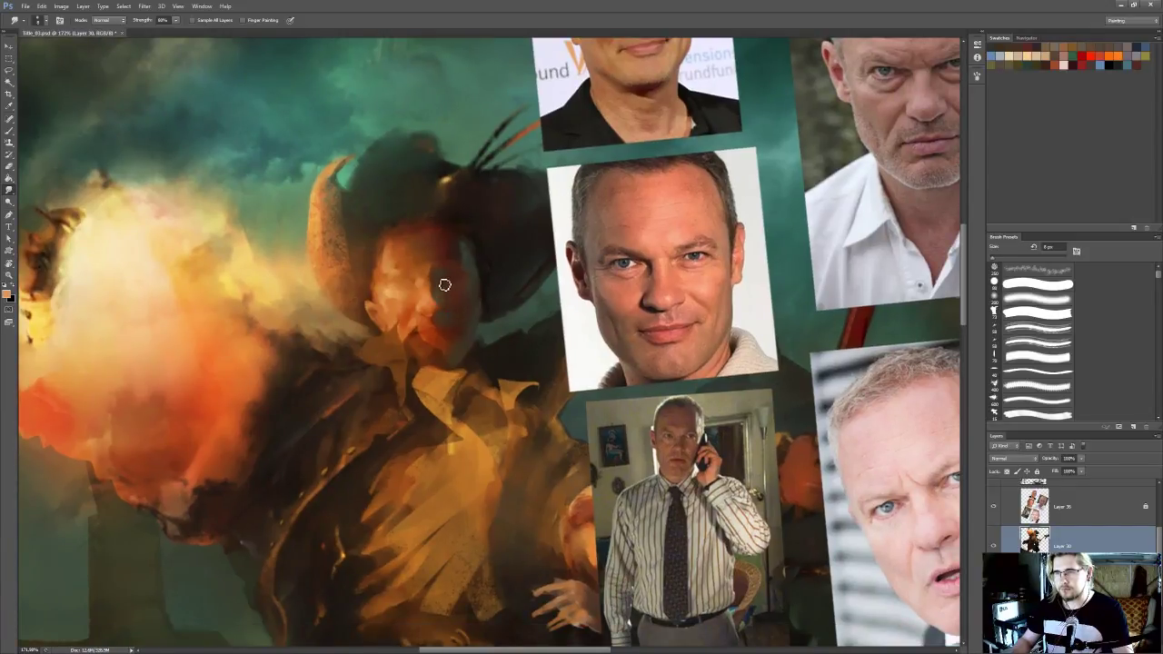
Sample dark tones, paint them around the chin and under the jaw, and smudge them into the lower face
{"action": "key", "text": "i"}
{"action": "key", "text": "r"}
{"action": "scroll", "coordinate": [446, 314], "scroll_direction": "down", "scroll_amount": 1}
{"action": "left_click_drag", "start_coordinate": [422, 316], "coordinate": [424, 329]}
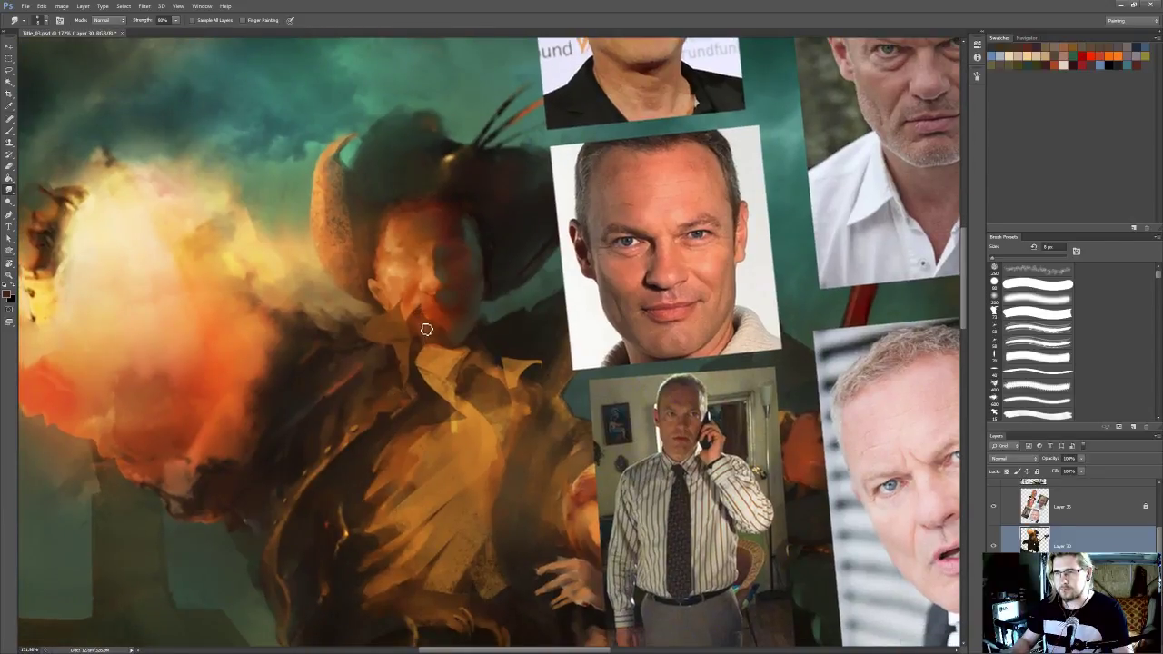
{"action": "key", "text": "b"}
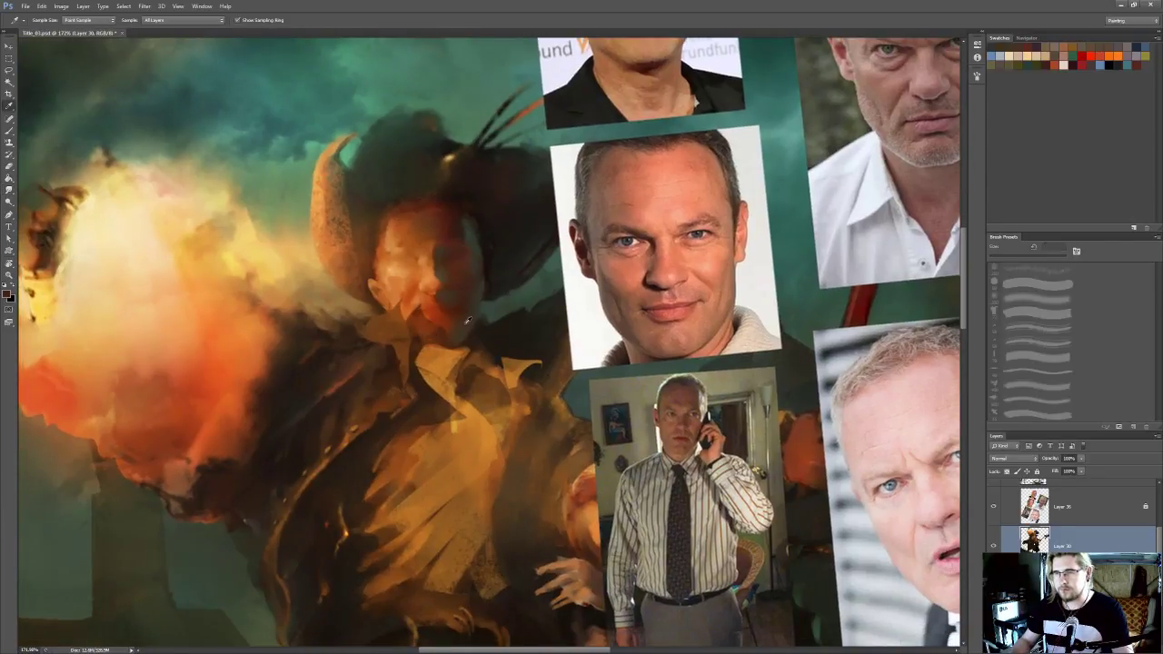
{"action": "key", "text": "r"}
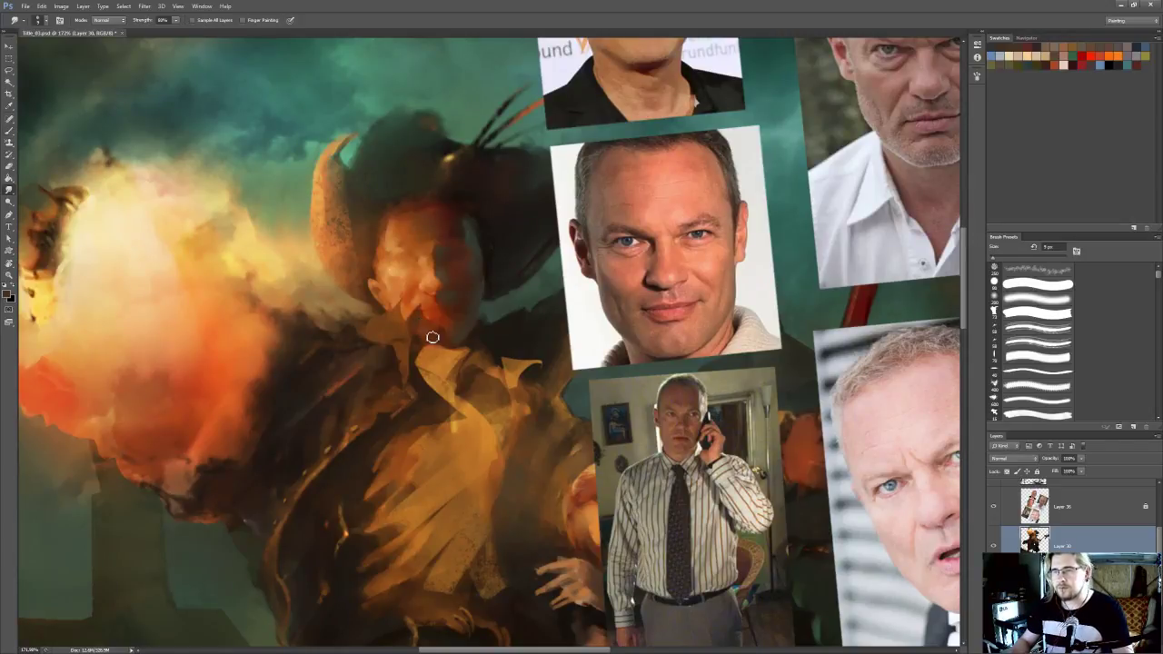
{"action": "key", "text": "b"}
{"action": "key", "text": "r"}
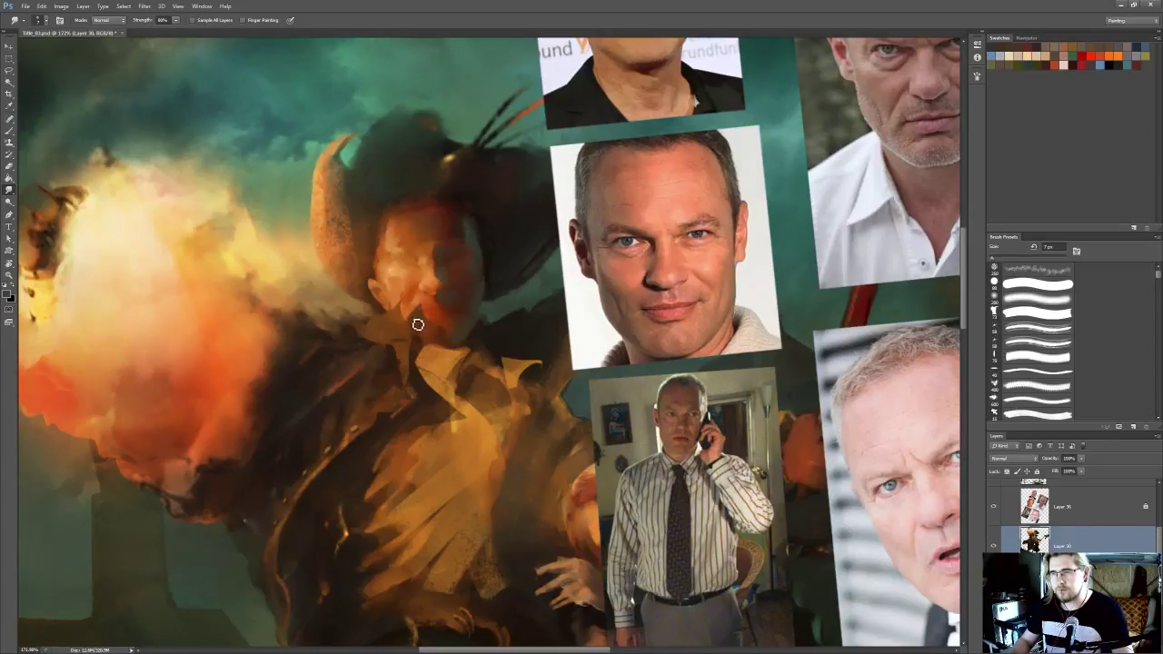
Sample a light peach from the central reference portrait, paint a 3 px highlight near the mouth and smudge it at 7 px
{"action": "scroll", "coordinate": [429, 314], "scroll_direction": "up", "scroll_amount": 1}
{"action": "key", "text": "i"}
{"action": "left_click", "coordinate": [440, 338]}
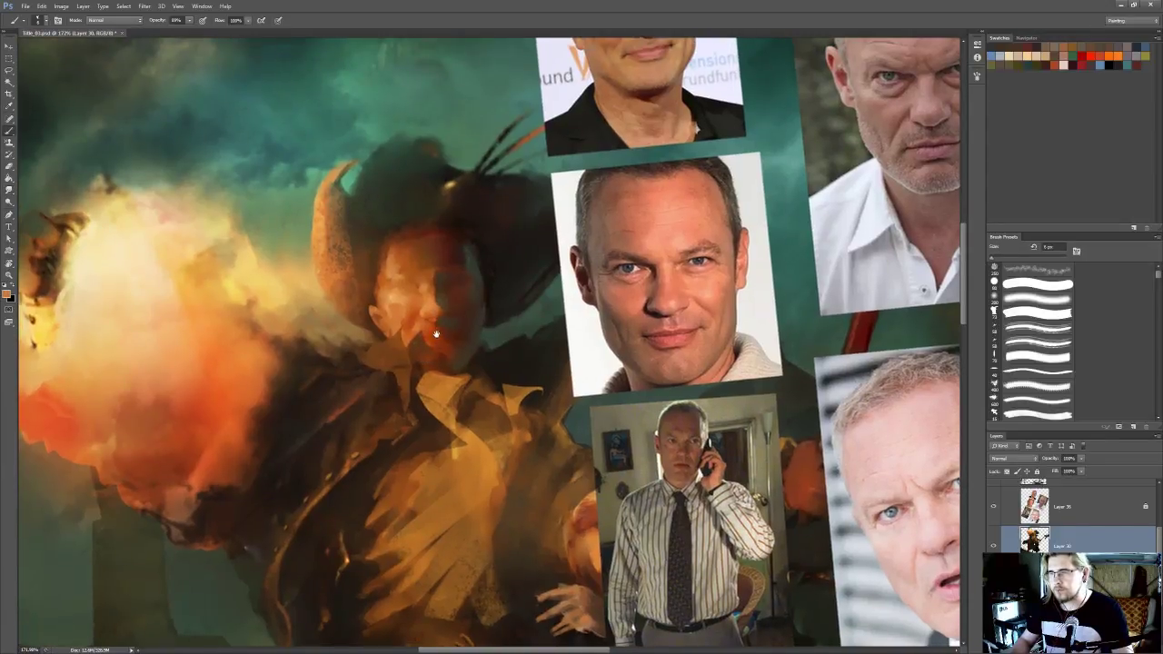
{"action": "left_click", "coordinate": [678, 300]}
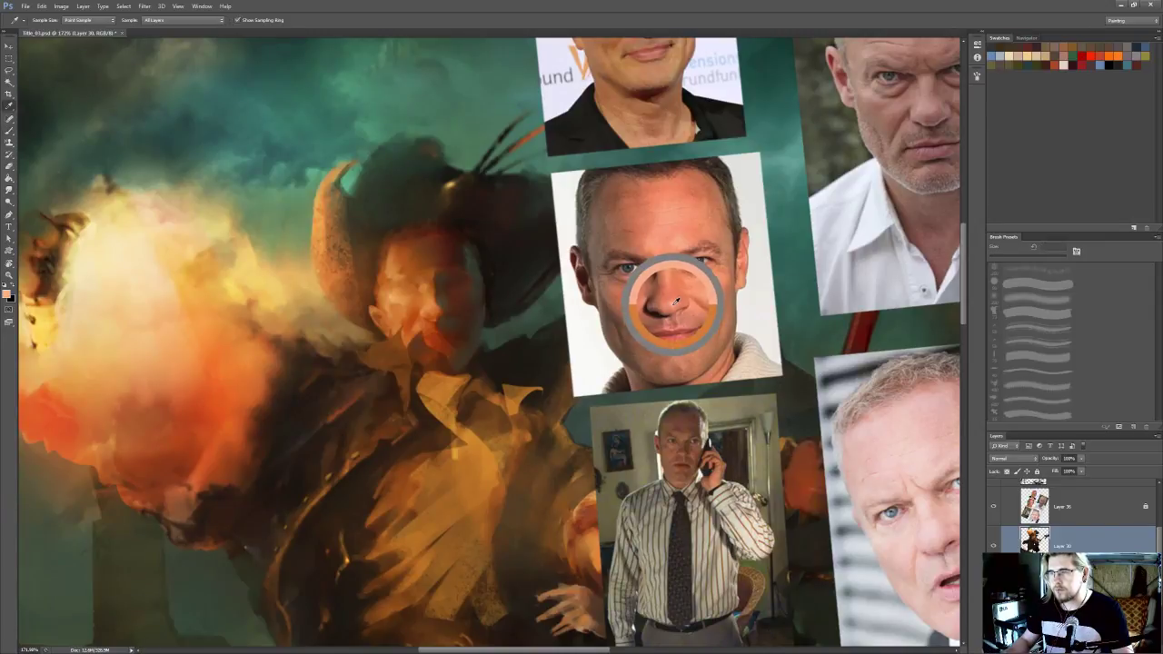
{"action": "key", "text": "b"}
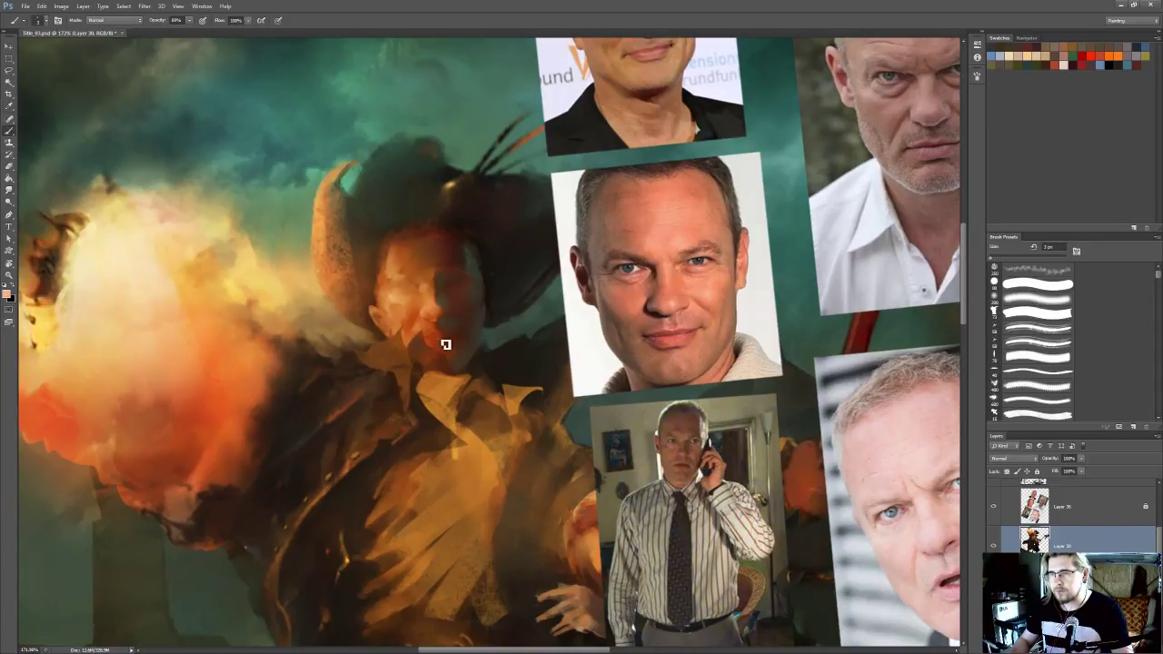
{"action": "key", "text": "r"}
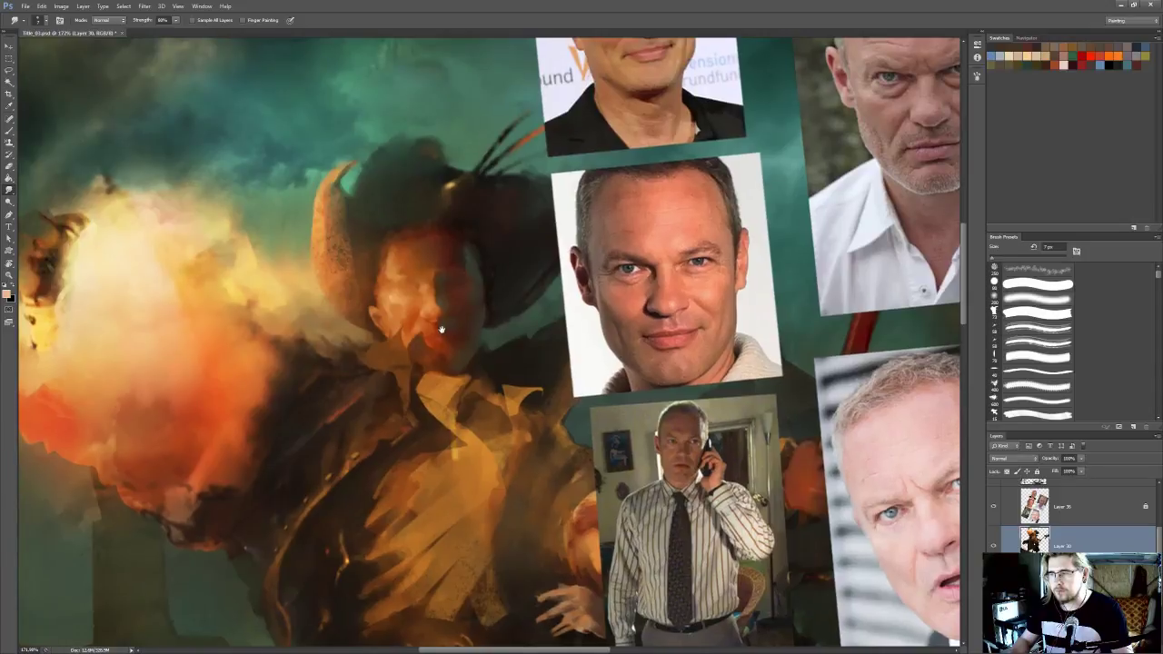
{"action": "left_click_drag", "start_coordinate": [441, 318], "coordinate": [434, 325]}
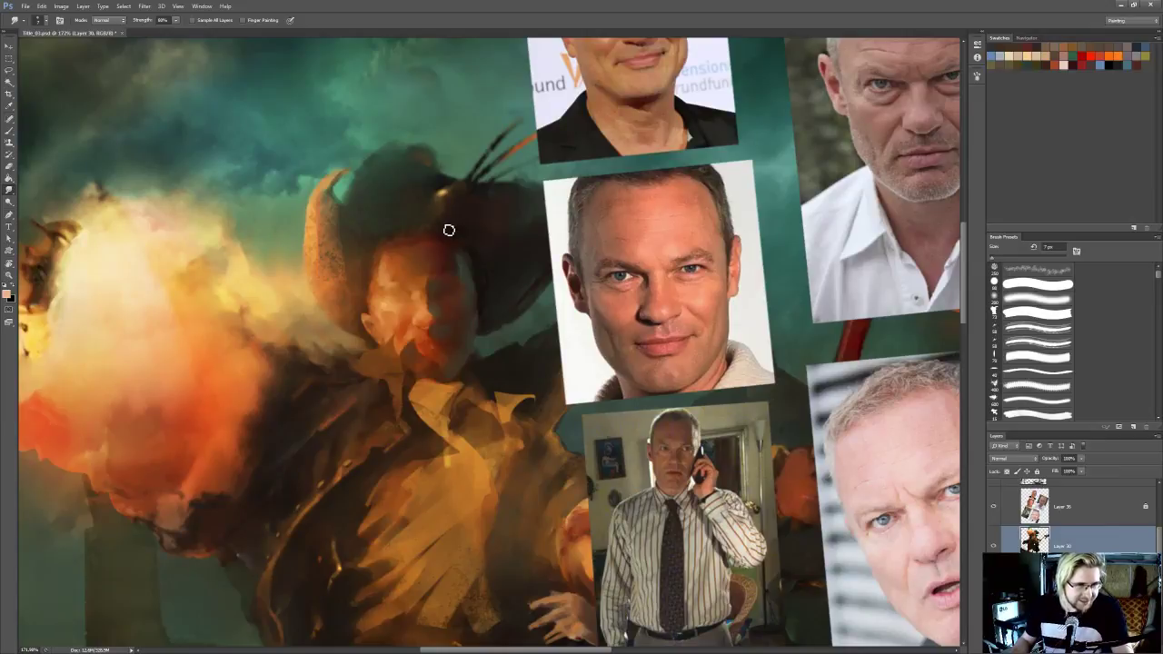
Sample orange skin tones from the lit side of the face, paint around the eye and nose bridge and smudge them
{"action": "left_click_drag", "start_coordinate": [385, 297], "coordinate": [381, 308]}
{"action": "key", "text": "b"}
{"action": "left_click", "coordinate": [408, 307], "text": "alt"}
{"action": "key", "text": "i"}
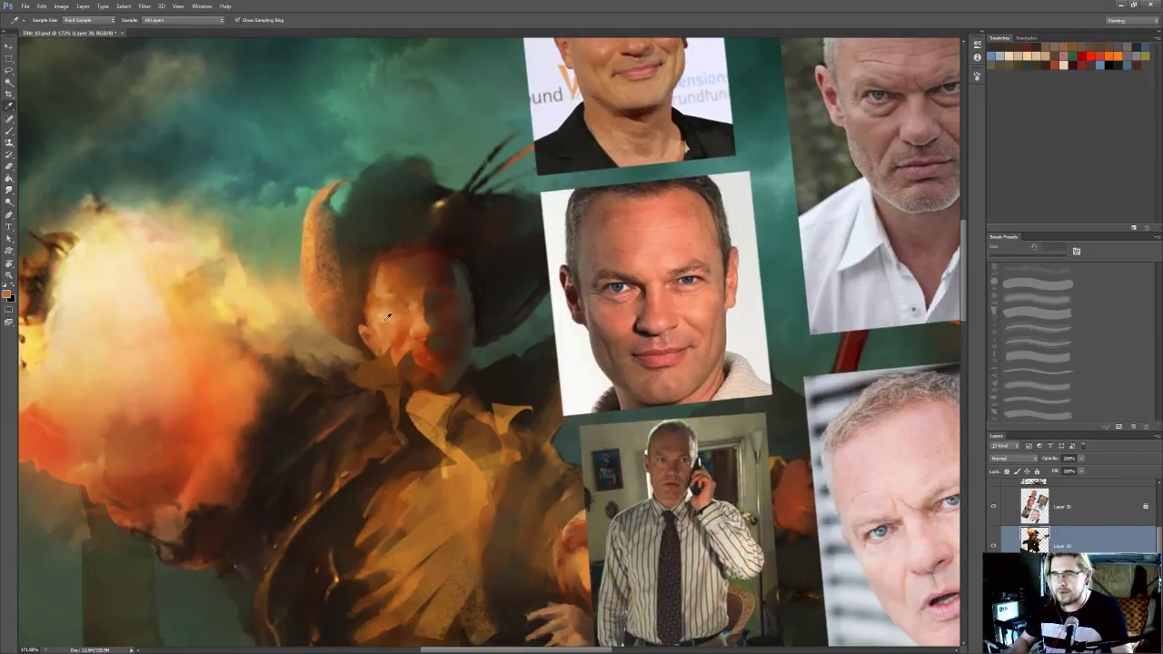
{"action": "key", "text": "b"}
{"action": "key", "text": "r"}
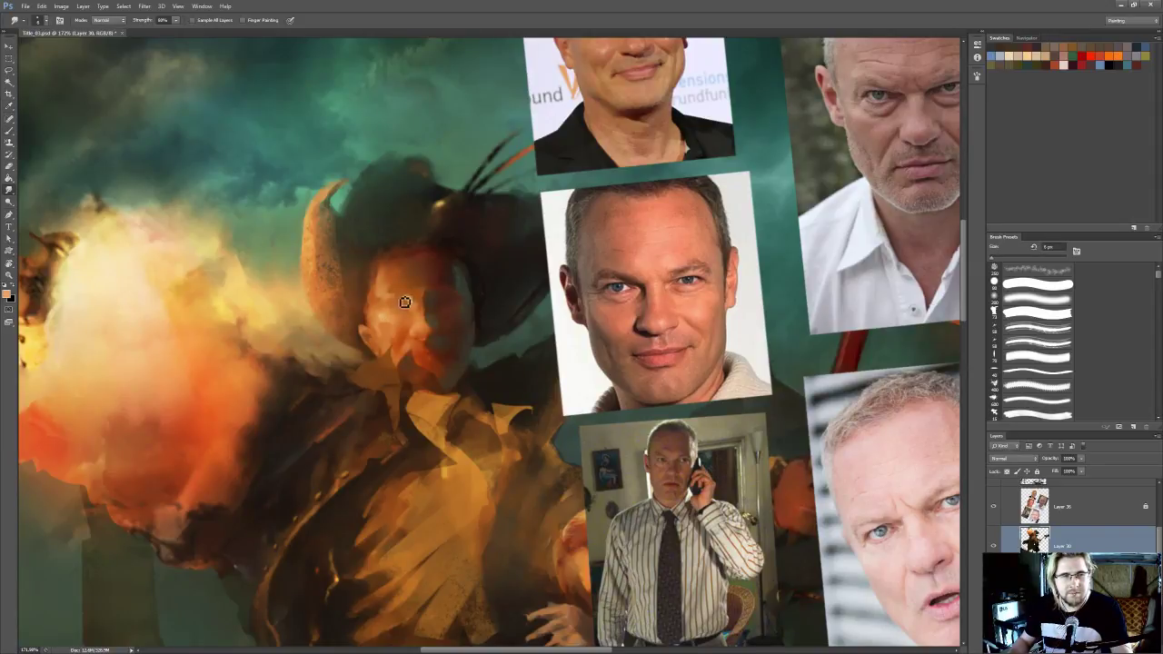
Paint a light orange stroke along the lit brow with a 4 px brush and smudge it toward the nose bridge
{"action": "key", "text": "b"}
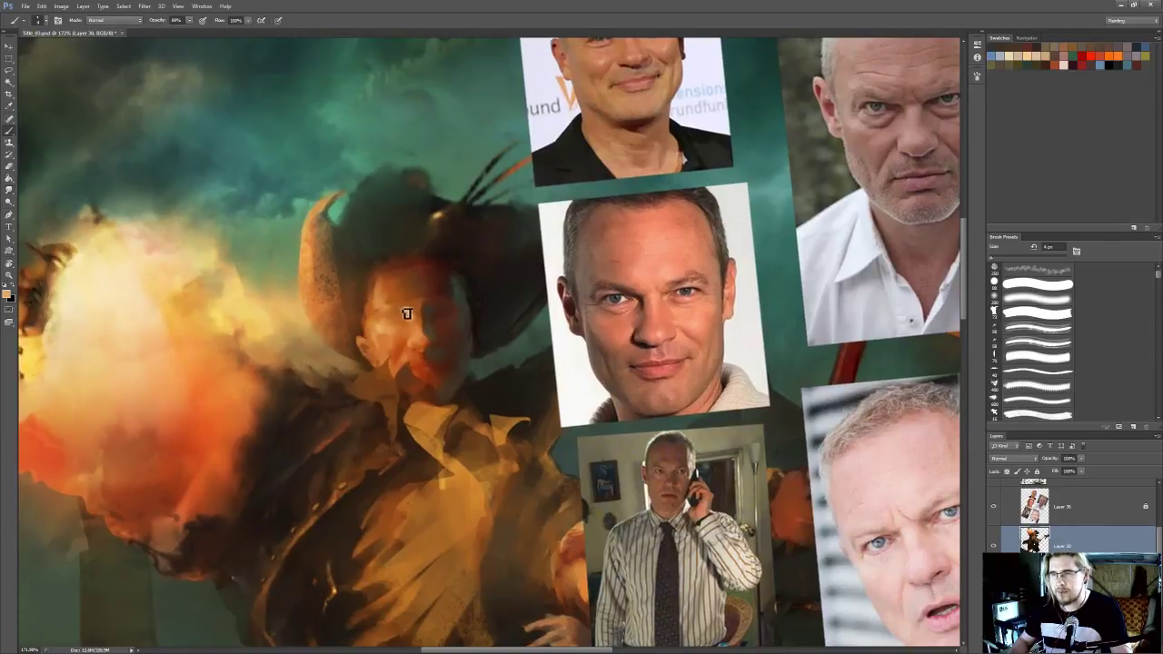
{"action": "key", "text": "r"}
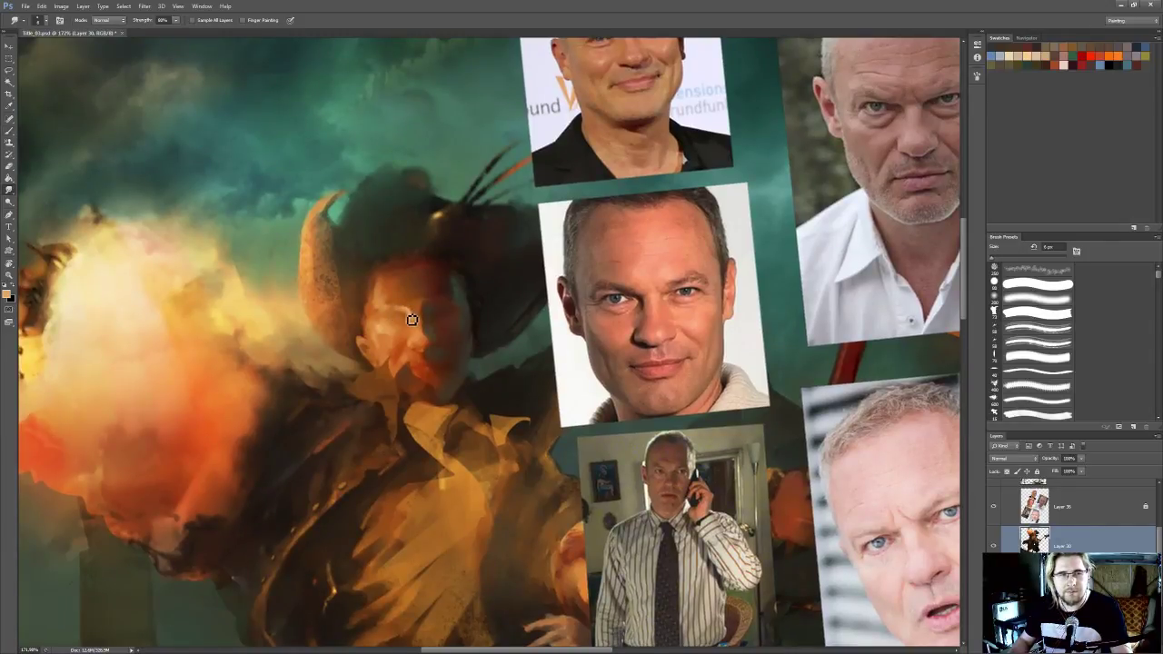
{"action": "left_click_drag", "start_coordinate": [410, 314], "coordinate": [415, 332]}
Sample a brownish orange, shade the lit eye socket and side of the nose with it, and smudge the strokes
{"action": "key", "text": "i"}
{"action": "key", "text": "r"}
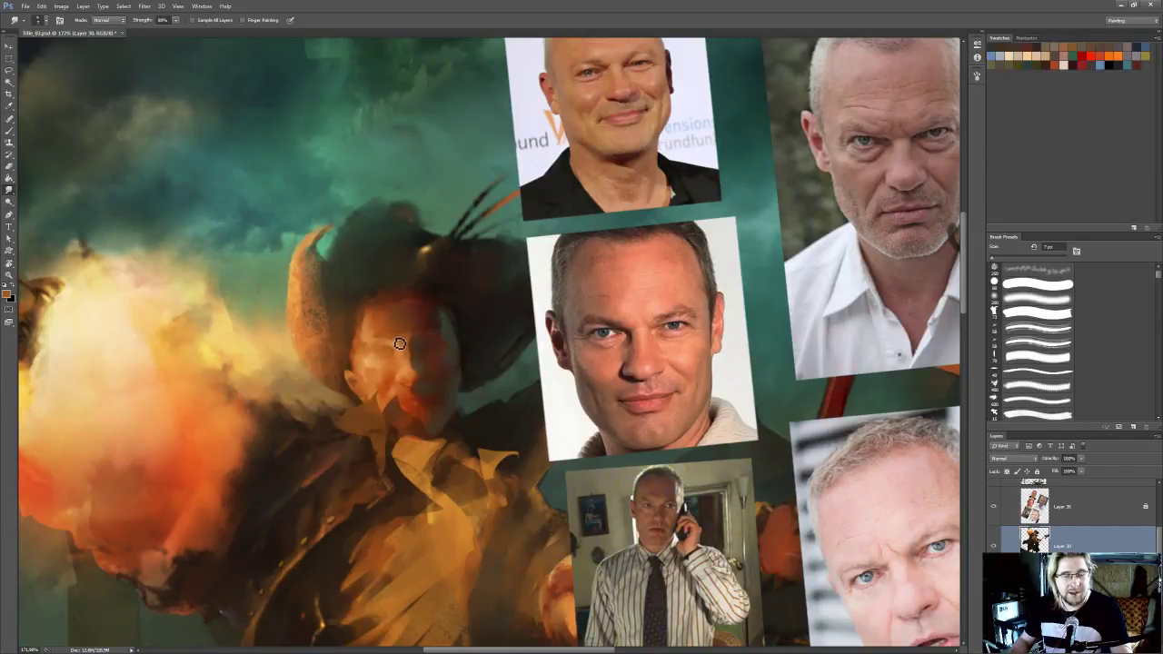
{"action": "key", "text": "b"}
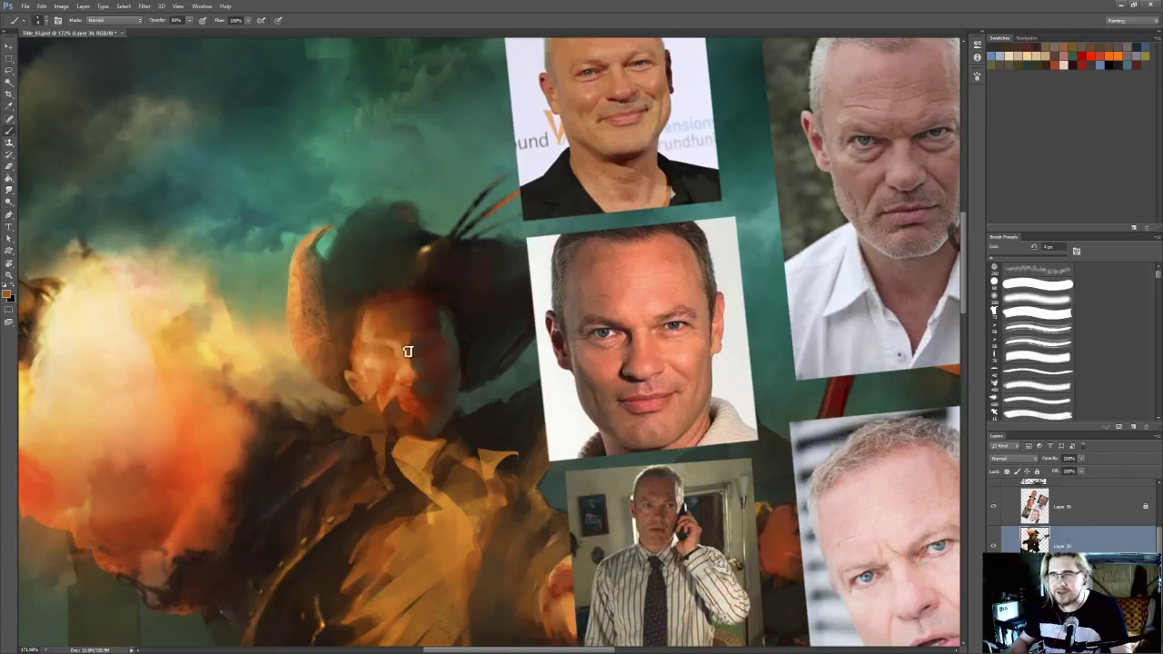
{"action": "key", "text": "r"}
{"action": "left_click_drag", "start_coordinate": [408, 348], "coordinate": [400, 349]}
{"action": "key", "text": "b"}
{"action": "left_click", "coordinate": [398, 353], "text": "alt"}
{"action": "key", "text": "r"}
{"action": "key", "text": "b"}
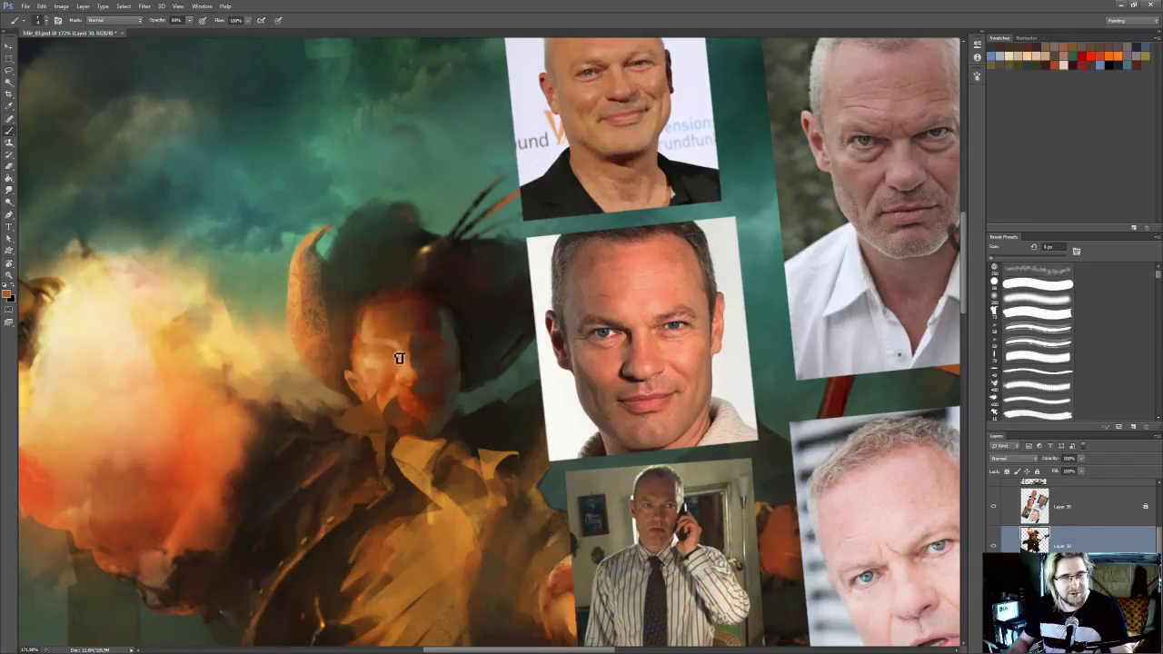
Undo the last stroke, paint light orange accents on the lit cheek with a 3 px brush and smudge them toward the nose
{"action": "key", "text": "ctrl+z"}
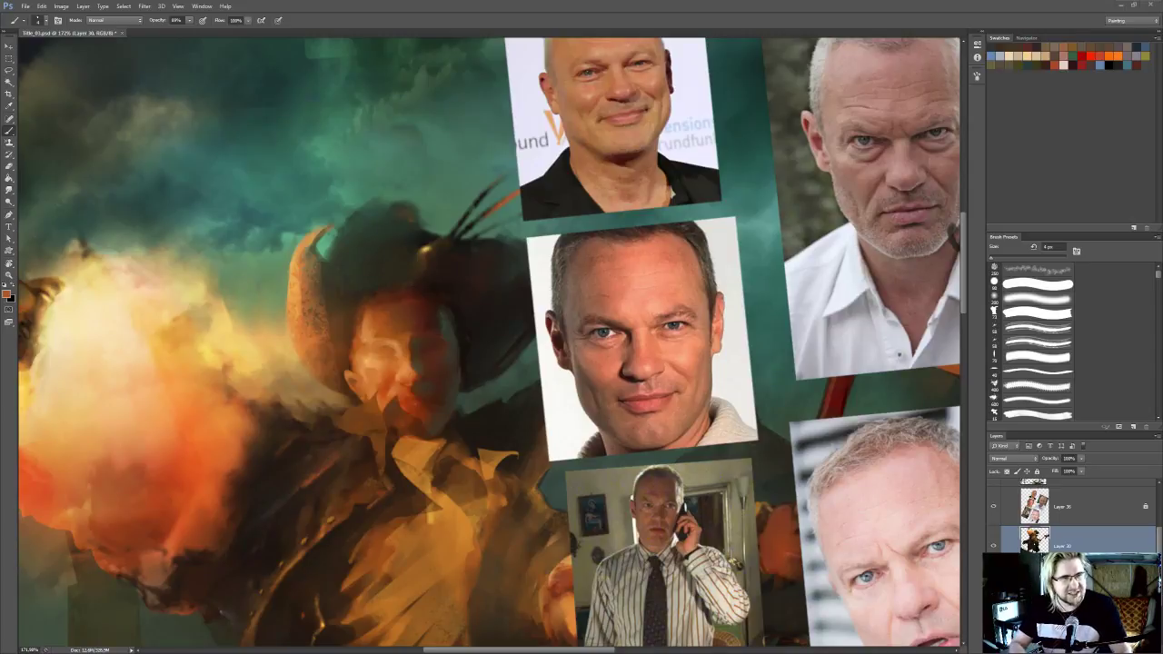
{"action": "left_click_drag", "start_coordinate": [370, 377], "coordinate": [419, 348]}
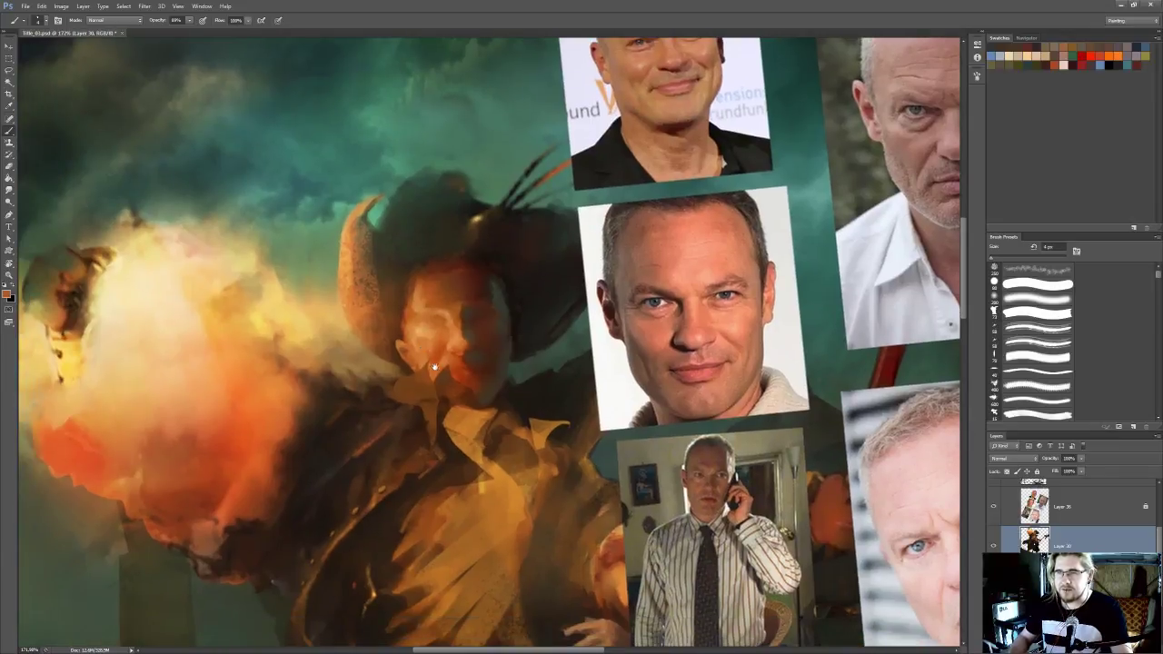
{"action": "key", "text": "o"}
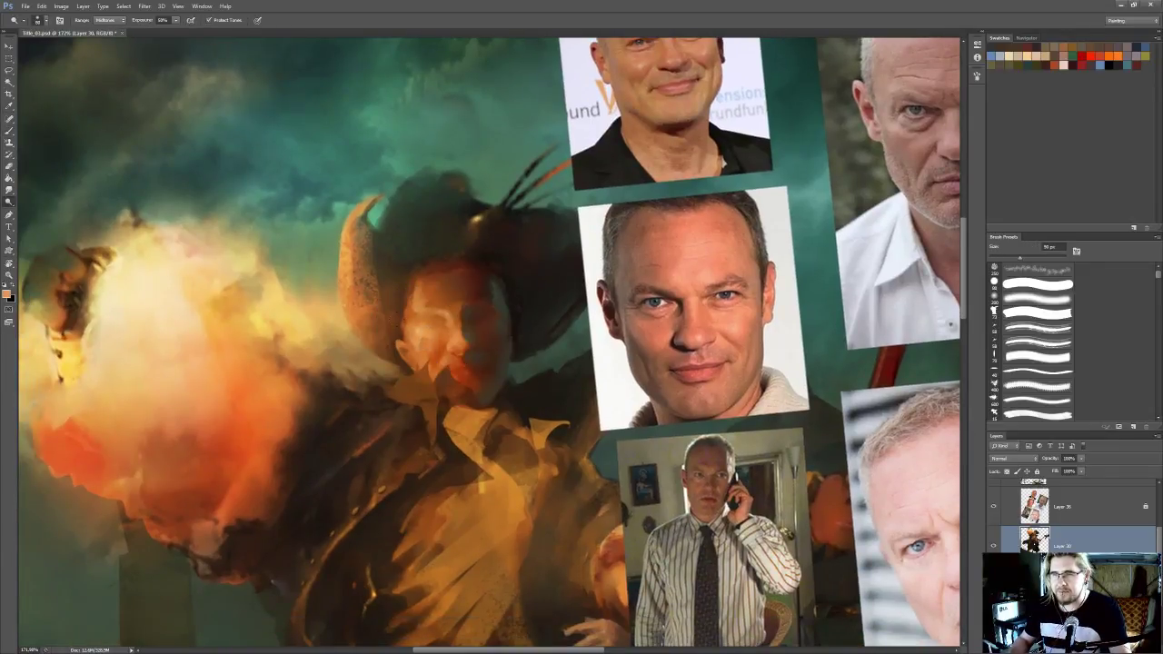
{"action": "key", "text": "r"}
{"action": "key", "text": "b"}
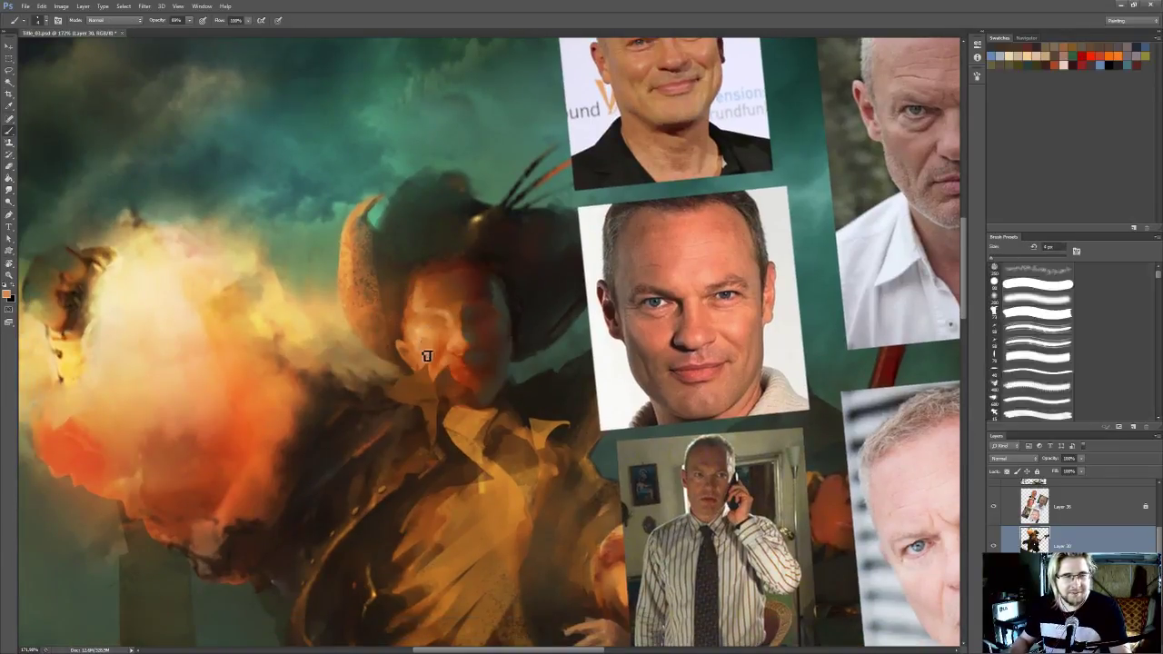
{"action": "left_click", "coordinate": [425, 329], "text": "alt"}
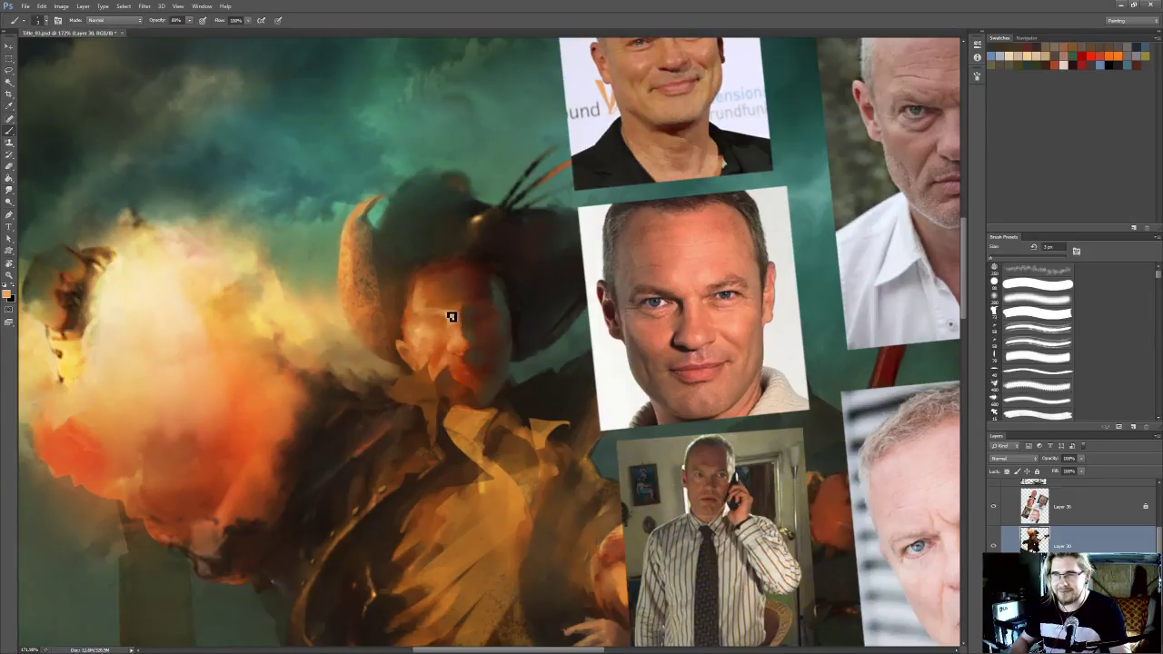
{"action": "key", "text": "r"}
{"action": "left_click_drag", "start_coordinate": [452, 313], "coordinate": [441, 332]}
{"action": "left_click", "coordinate": [442, 329], "text": "alt"}
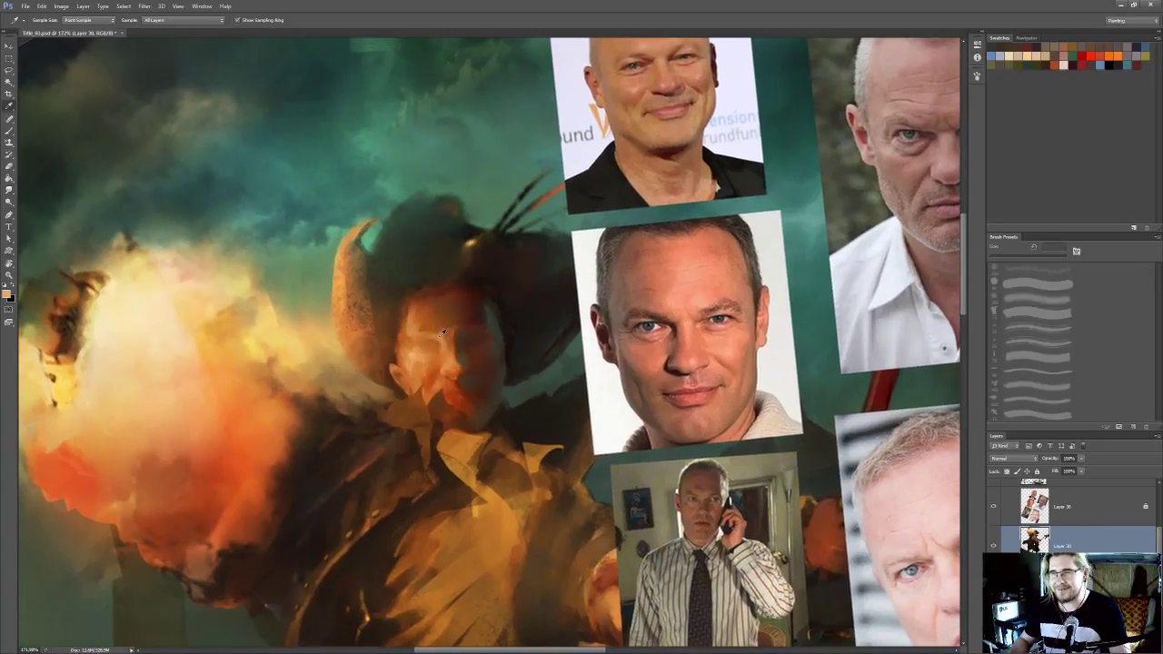
Sample a brownish orange from the face, paint it below the lit eye and smudge it into the cheek at 7 px
{"action": "key", "text": "alt"}
{"action": "left_click", "coordinate": [439, 338], "text": "alt"}
{"action": "left_click_drag", "start_coordinate": [443, 343], "coordinate": [437, 349]}
{"action": "key", "text": "r"}
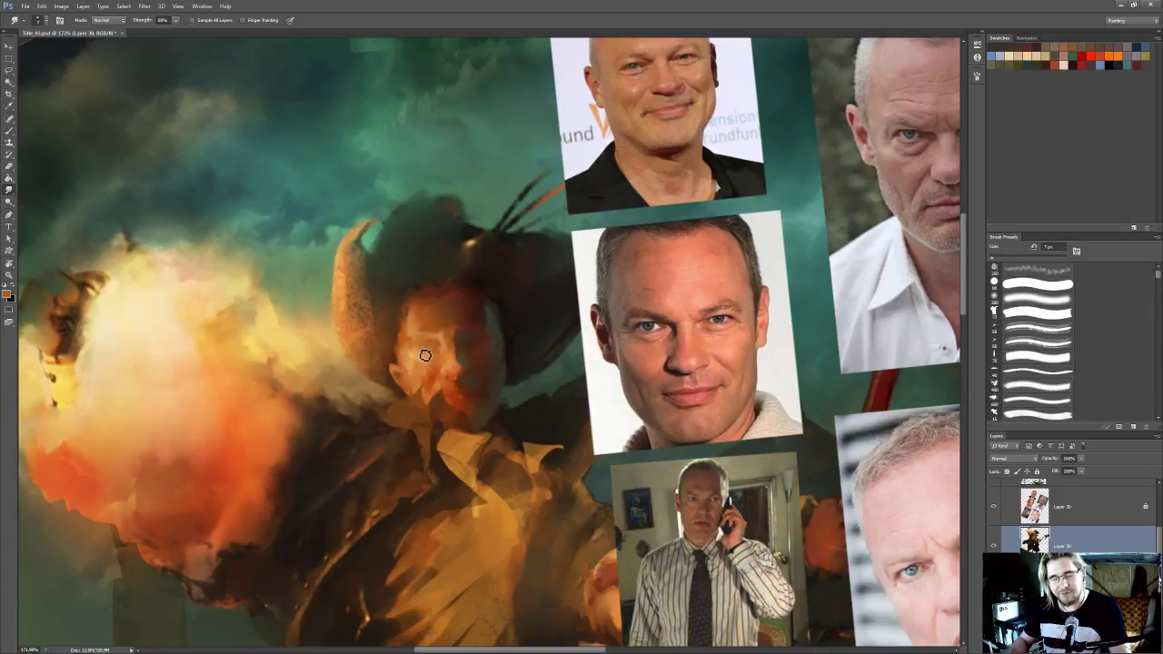
{"action": "left_click_drag", "start_coordinate": [424, 359], "coordinate": [426, 353]}
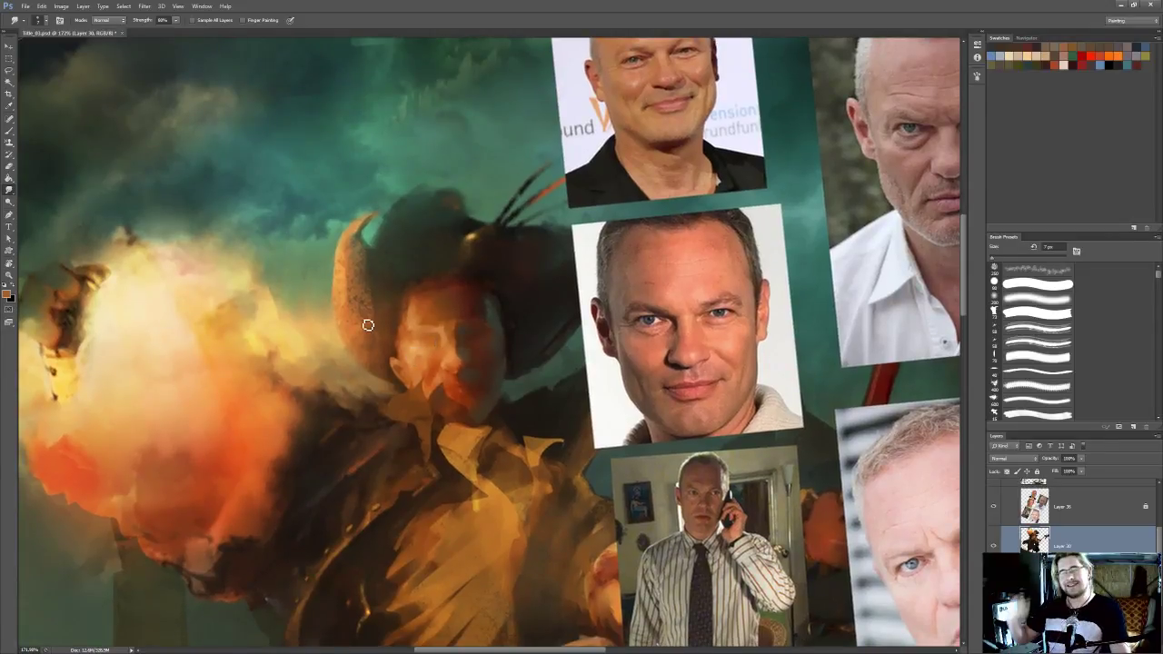
{"action": "left_click_drag", "start_coordinate": [429, 340], "coordinate": [424, 341]}
Touch up the lit cheek near the ear with a light orange 3 px brush and smudge it at 8 px
{"action": "key", "text": "o"}
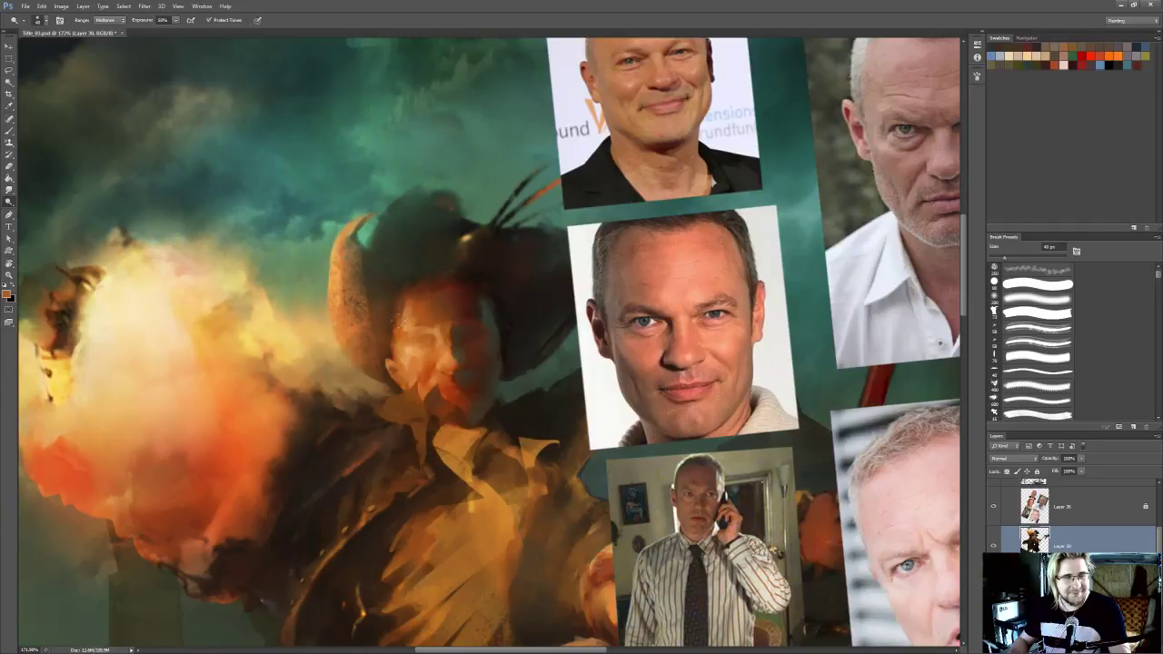
{"action": "key", "text": "b"}
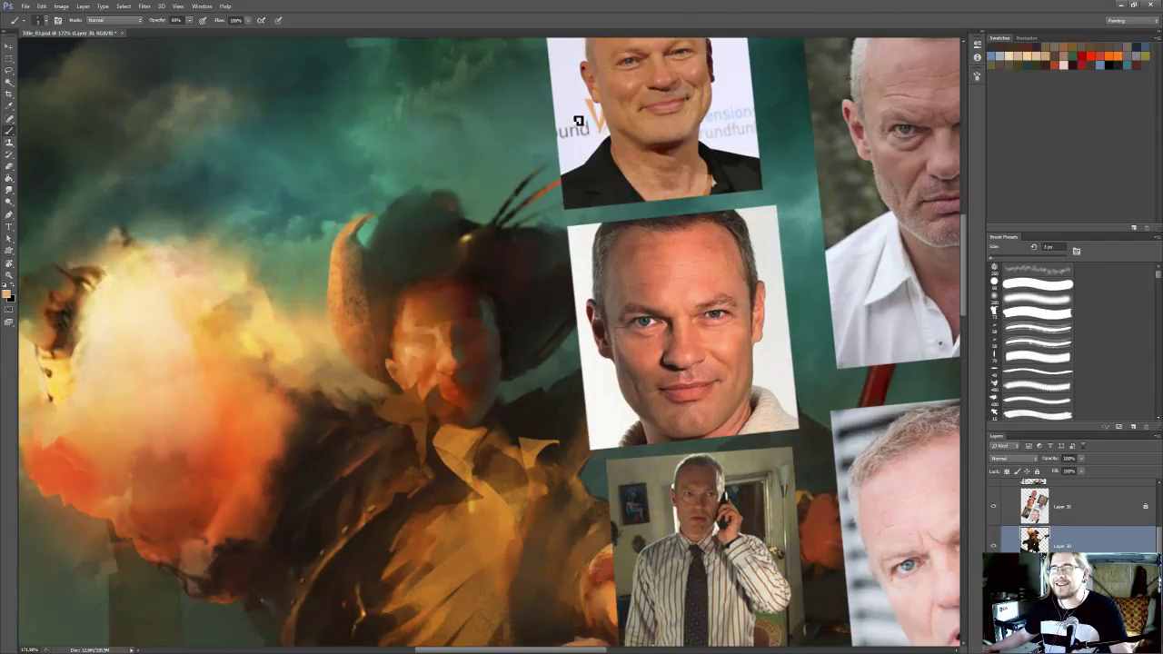
{"action": "scroll", "coordinate": [527, 184], "scroll_direction": "down", "scroll_amount": 4}
{"action": "left_click_drag", "start_coordinate": [483, 176], "coordinate": [473, 239]}
{"action": "scroll", "coordinate": [474, 252], "scroll_direction": "up", "scroll_amount": 3}
{"action": "mouse_move", "coordinate": [390, 324]}
{"action": "left_mouse_down"}
{"action": "mouse_move", "coordinate": [479, 243]}
{"action": "mouse_move", "coordinate": [442, 252]}
{"action": "left_mouse_up"}
{"action": "mouse_move", "coordinate": [382, 354]}
{"action": "left_mouse_down"}
{"action": "mouse_move", "coordinate": [389, 340]}
{"action": "mouse_move", "coordinate": [363, 339]}
{"action": "left_mouse_up"}
{"action": "key", "text": "r"}
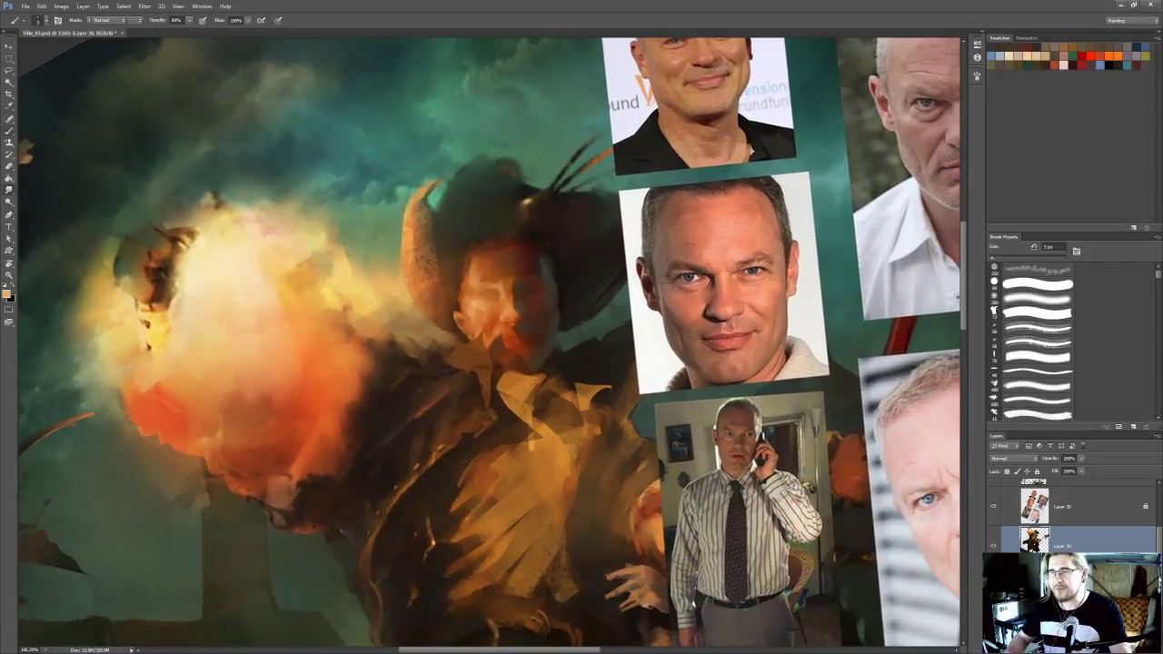
{"action": "mouse_move", "coordinate": [481, 314]}
{"action": "left_mouse_down"}
{"action": "mouse_move", "coordinate": [488, 323]}
{"action": "mouse_move", "coordinate": [474, 320]}
{"action": "left_mouse_up"}
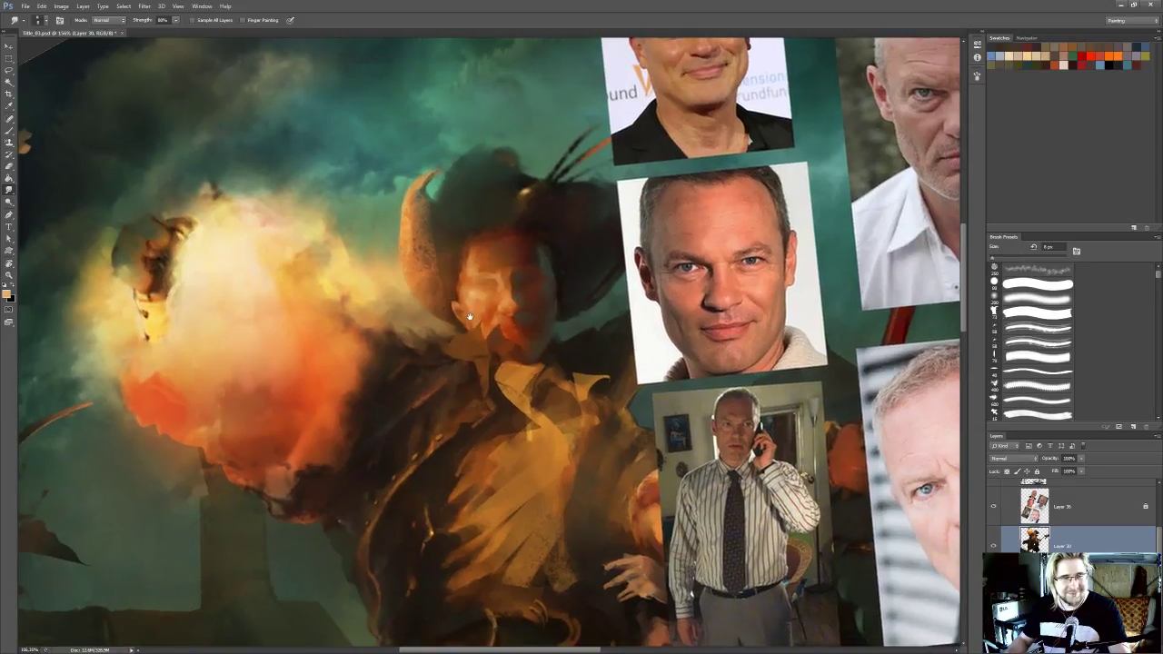
Sample a dark brown beside the face and paint small 3 px accents around the lit ear and temple
{"action": "key", "text": "b"}
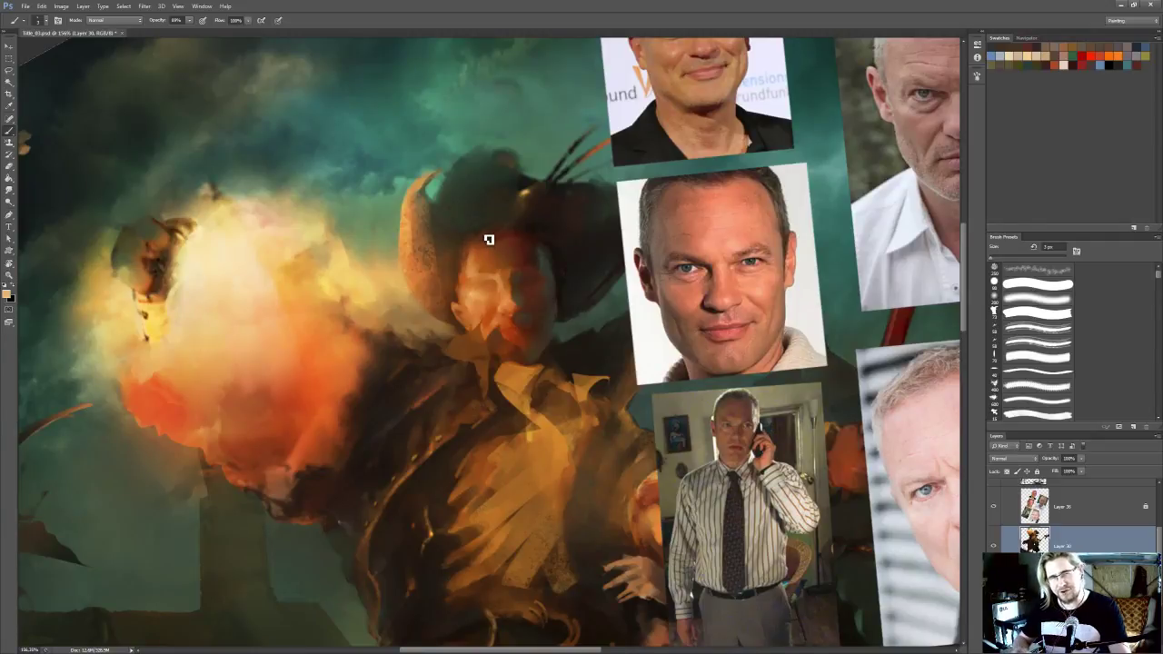
{"action": "left_click_drag", "start_coordinate": [487, 238], "coordinate": [478, 238]}
{"action": "key", "text": "i"}
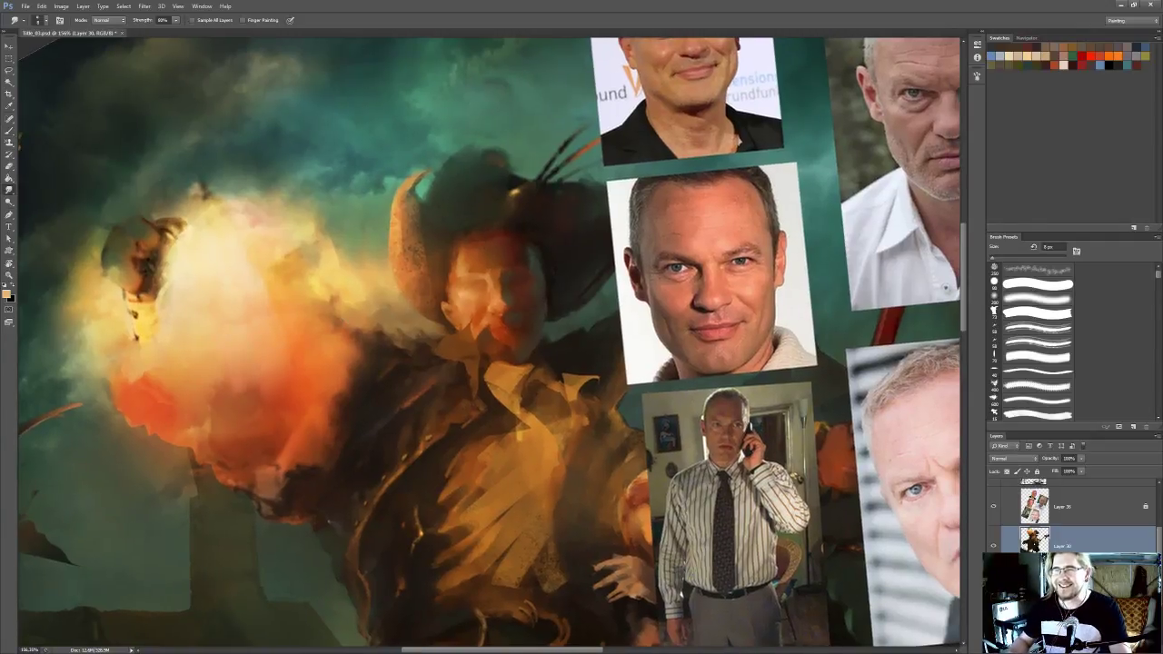
{"action": "left_click", "coordinate": [444, 293]}
{"action": "key", "text": "b"}
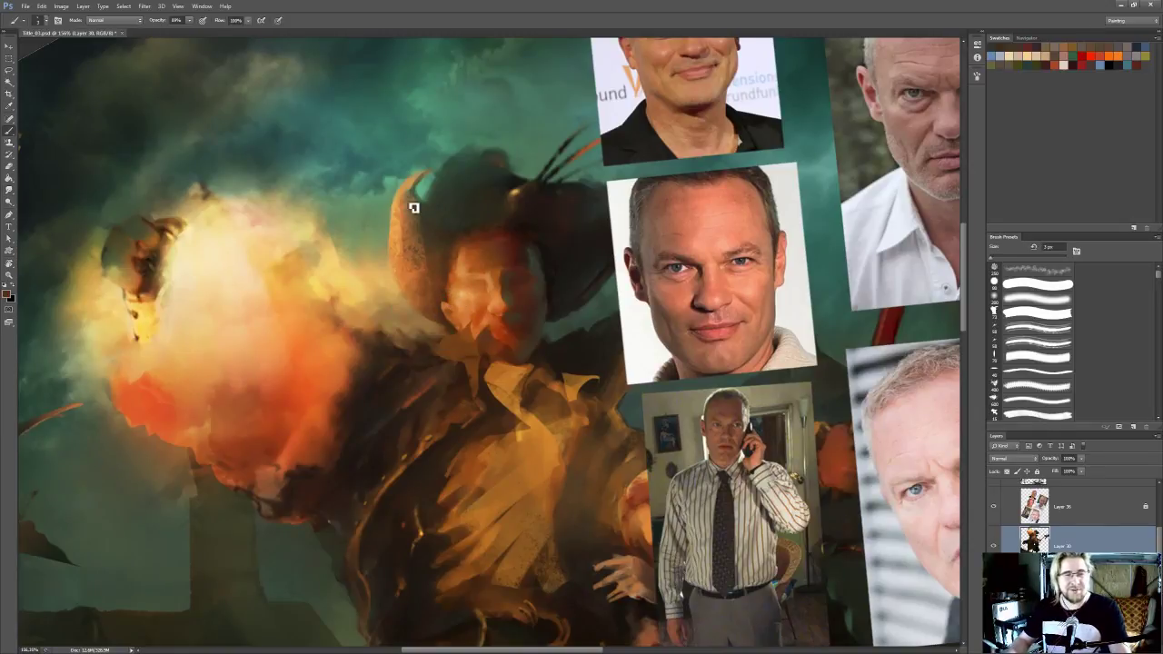
{"action": "left_click_drag", "start_coordinate": [407, 273], "coordinate": [401, 299]}
{"action": "left_click", "coordinate": [441, 318], "text": "alt"}
{"action": "left_click", "coordinate": [459, 316], "text": "alt"}
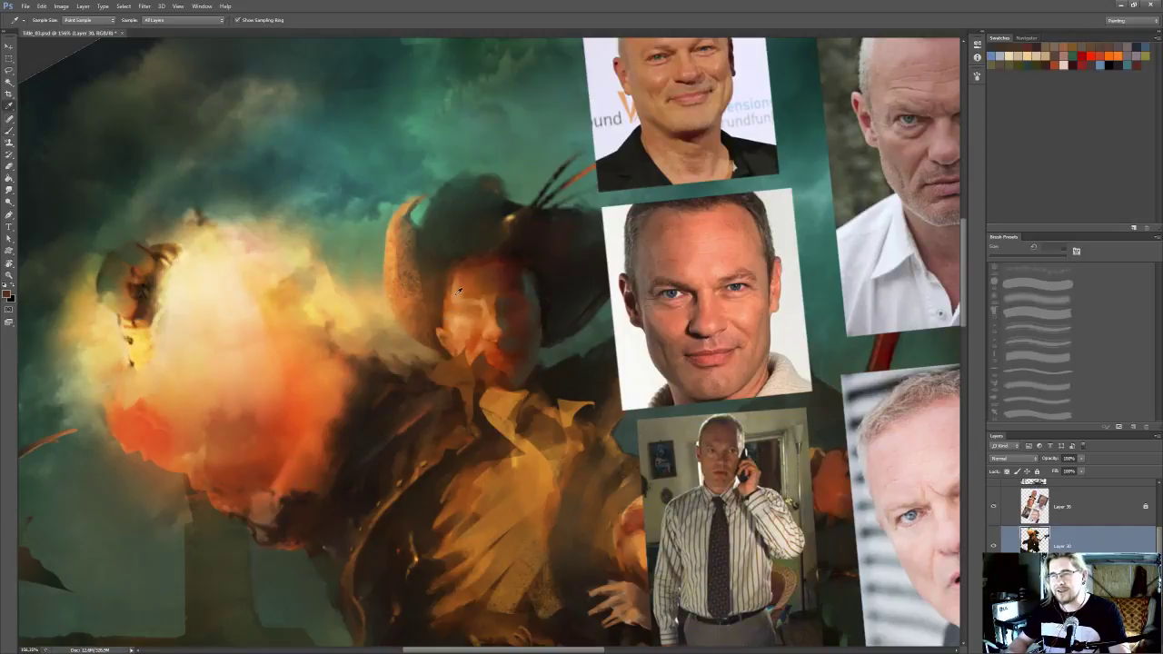
Sample a light orange skin tone and smudge the lit cheek and ear area at 8 px
{"action": "key", "text": "r"}
{"action": "key", "text": "i"}
{"action": "key", "text": "r"}
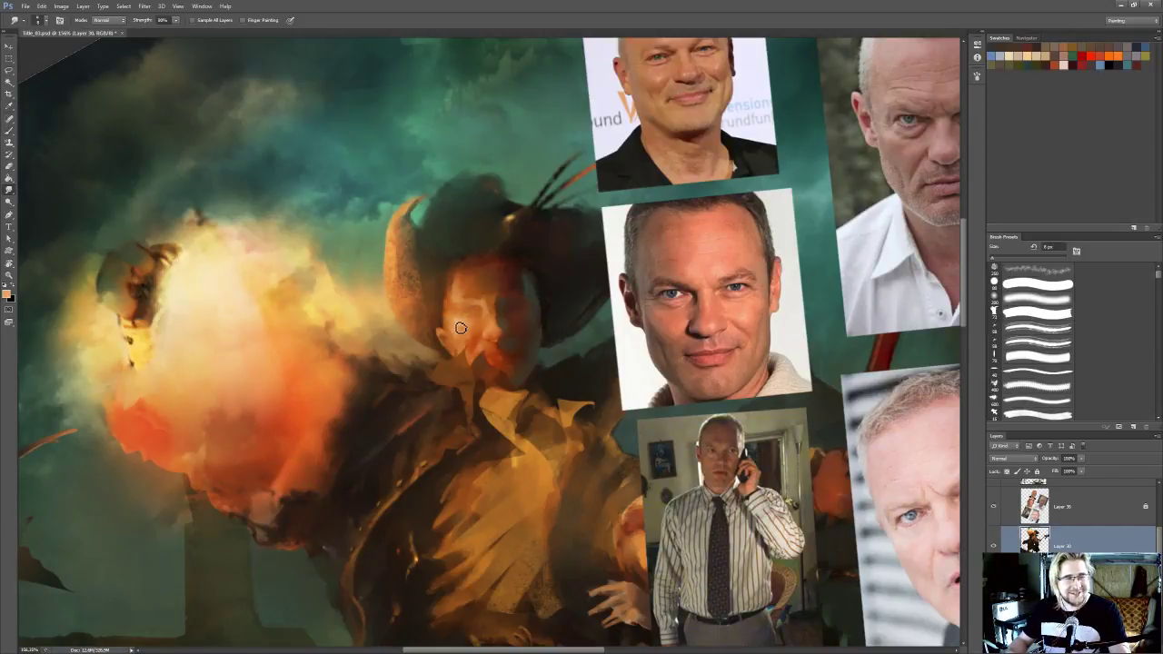
{"action": "left_click_drag", "start_coordinate": [452, 326], "coordinate": [448, 321]}
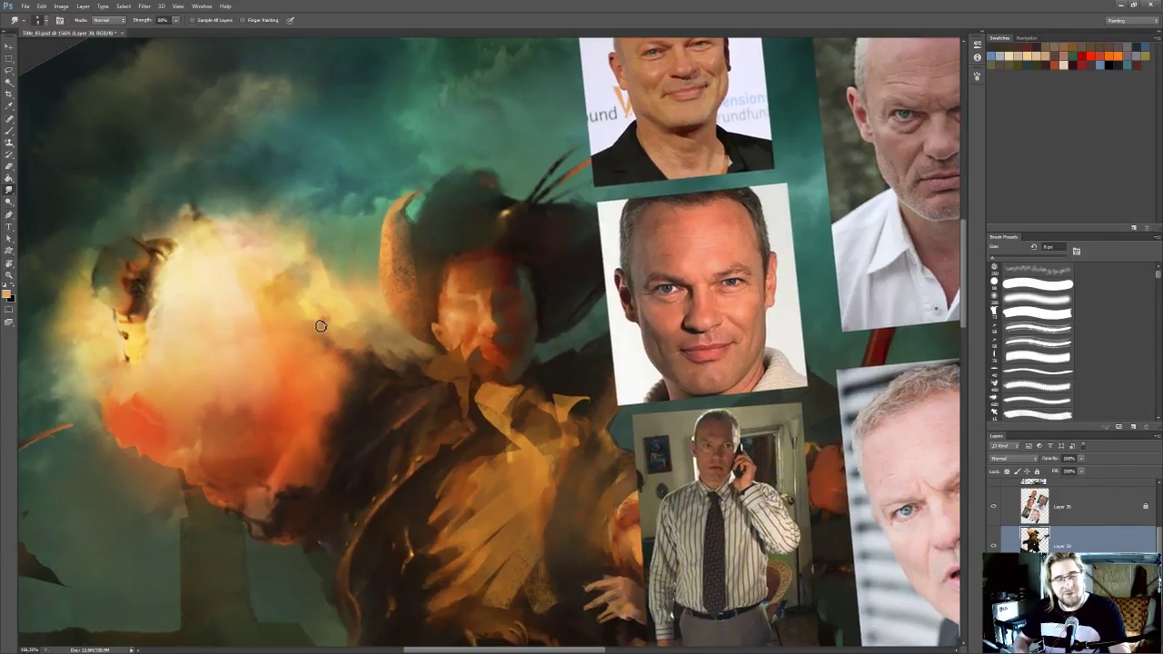
{"action": "left_click_drag", "start_coordinate": [449, 313], "coordinate": [452, 317]}
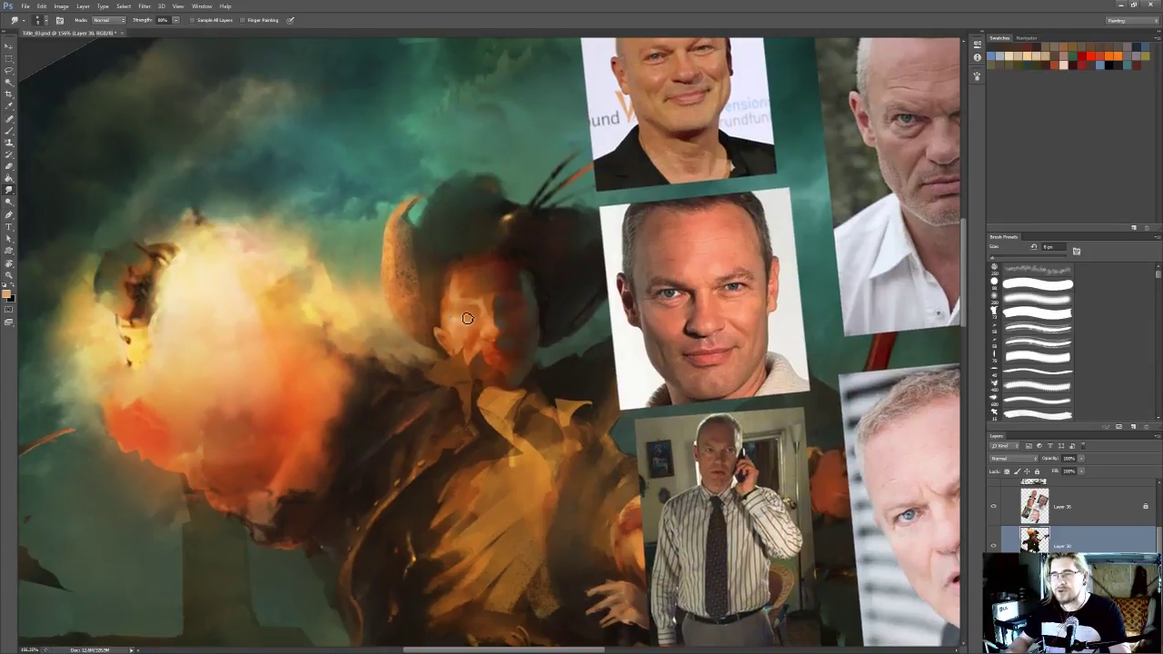
Sample an orange-brown skin tone and paint it around the lit eye and cheek with a 3 px brush
{"action": "key", "text": "b"}
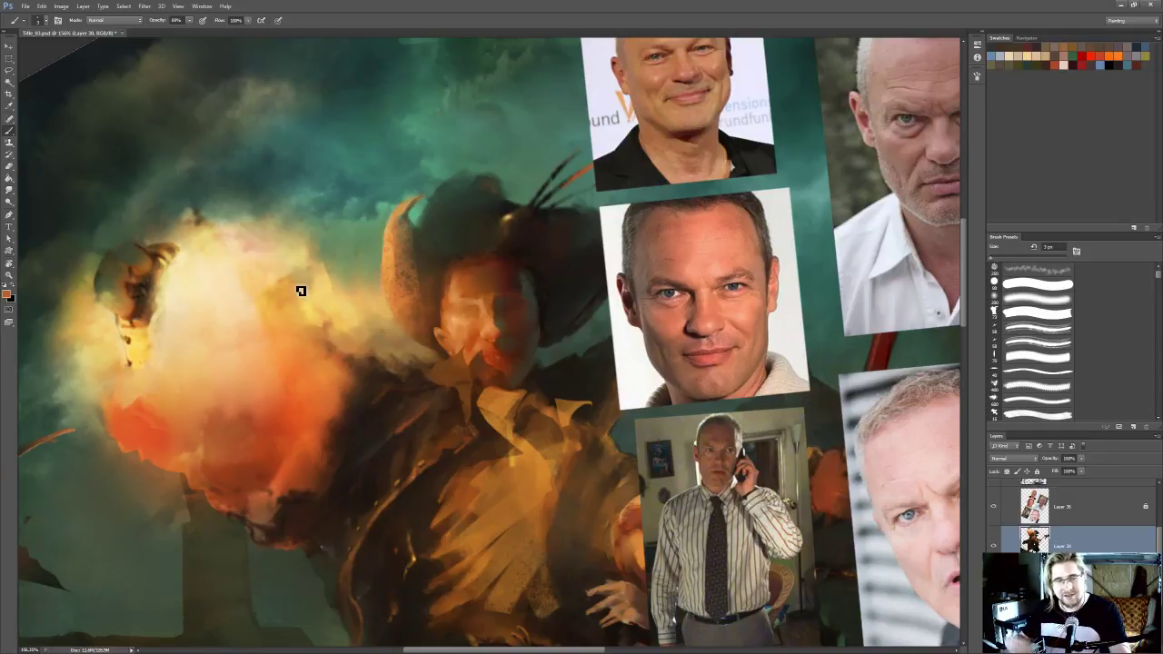
{"action": "left_click_drag", "start_coordinate": [392, 333], "coordinate": [382, 334]}
{"action": "key", "text": "r"}
{"action": "key", "text": "i"}
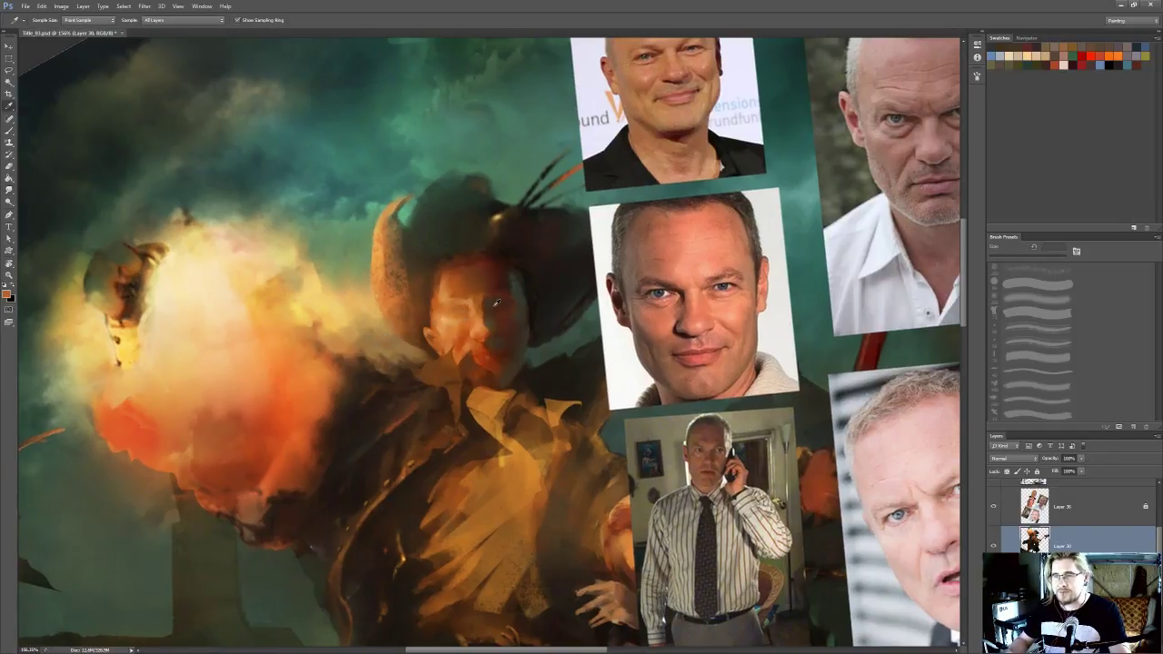
{"action": "left_click_drag", "start_coordinate": [497, 303], "coordinate": [491, 308]}
{"action": "left_click", "coordinate": [457, 315]}
{"action": "key", "text": "b"}
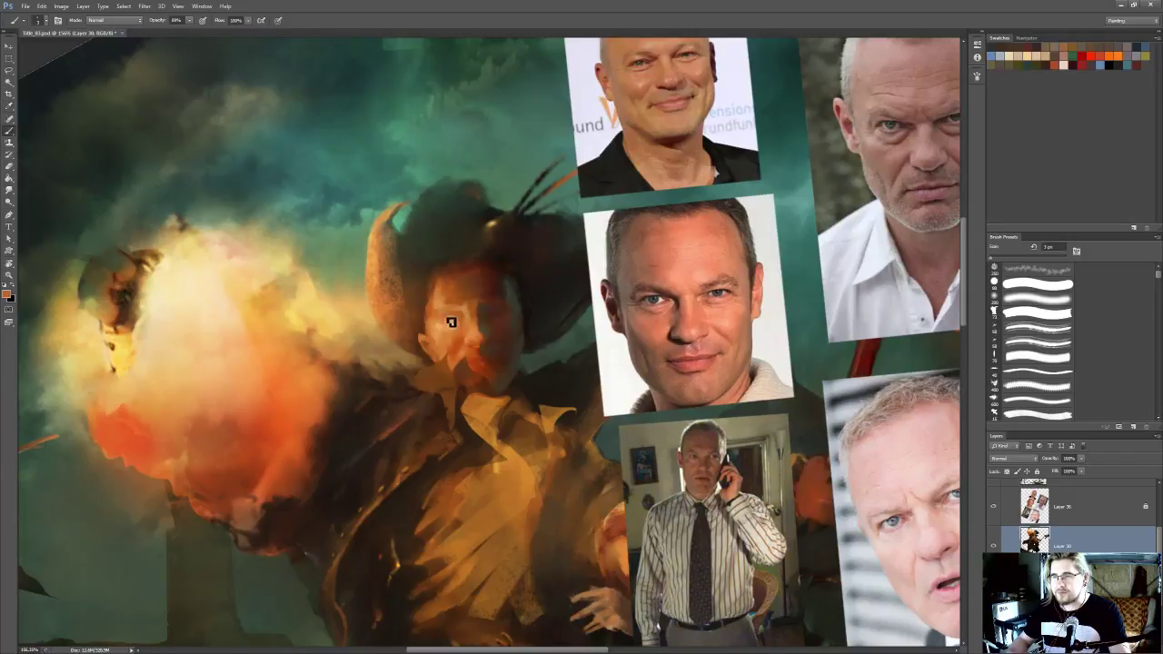
{"action": "left_click_drag", "start_coordinate": [469, 351], "coordinate": [454, 283]}
{"action": "key", "text": "r"}
Enlarge the Smudge tool and blend the lit cheek across the lower face toward the shadowed side
{"action": "scroll", "coordinate": [484, 240], "scroll_direction": "down", "scroll_amount": 3}
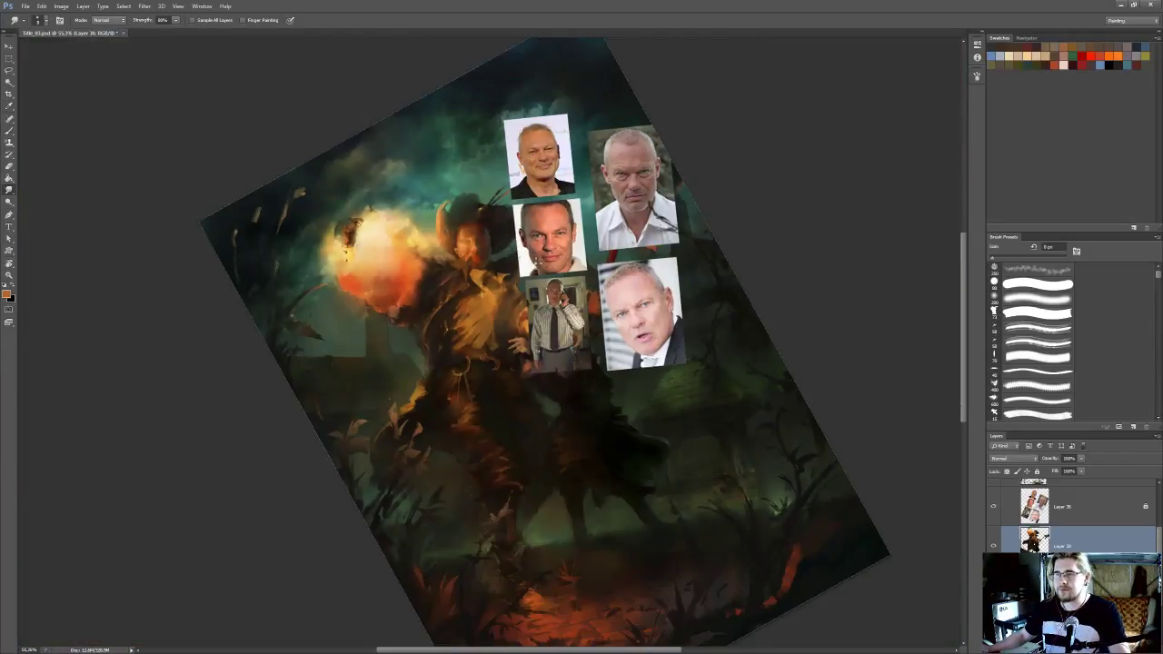
{"action": "scroll", "coordinate": [475, 226], "scroll_direction": "up", "scroll_amount": 3}
{"action": "key", "text": "bracketright"}
{"action": "key", "text": "bracketright"}
{"action": "key", "text": "bracketright"}
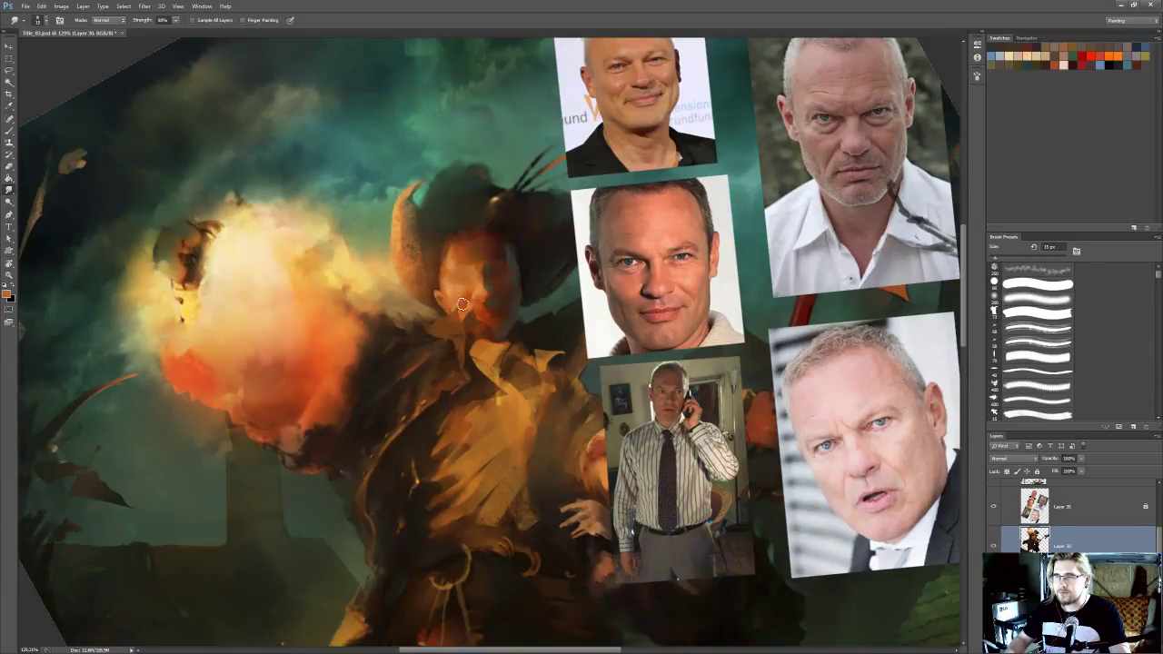
{"action": "key", "text": "["}
{"action": "left_click_drag", "start_coordinate": [464, 305], "coordinate": [506, 300]}
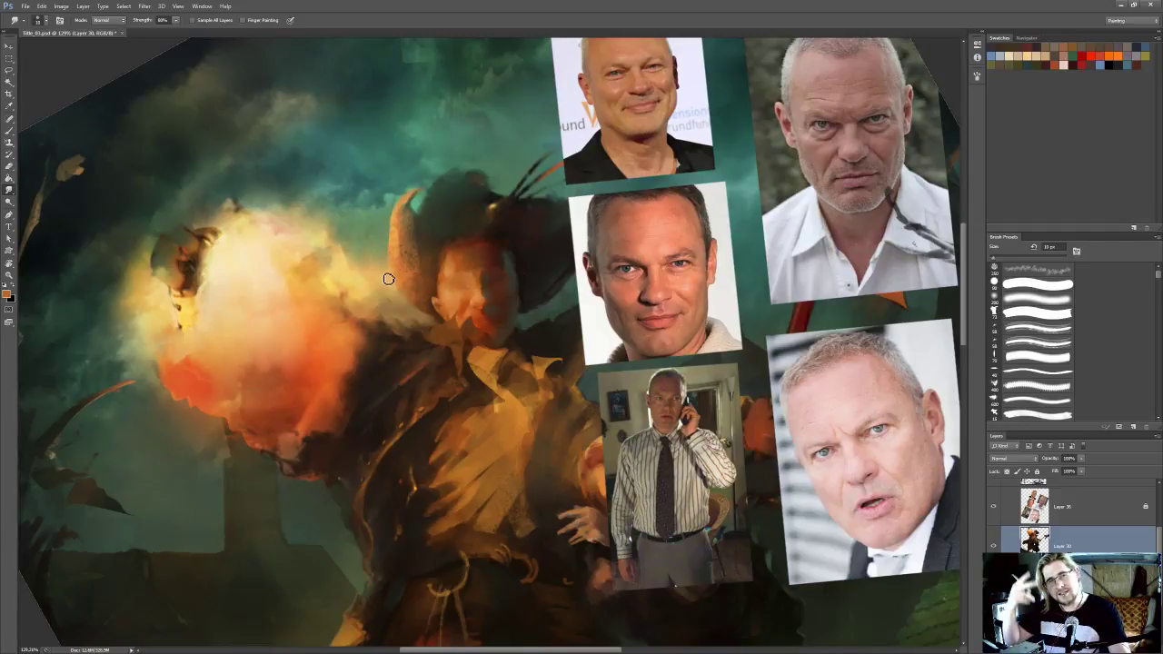
Sample a dark brown near the collar and smudge the area around the shadowed jaw and neck
{"action": "left_click_drag", "start_coordinate": [441, 327], "coordinate": [426, 289]}
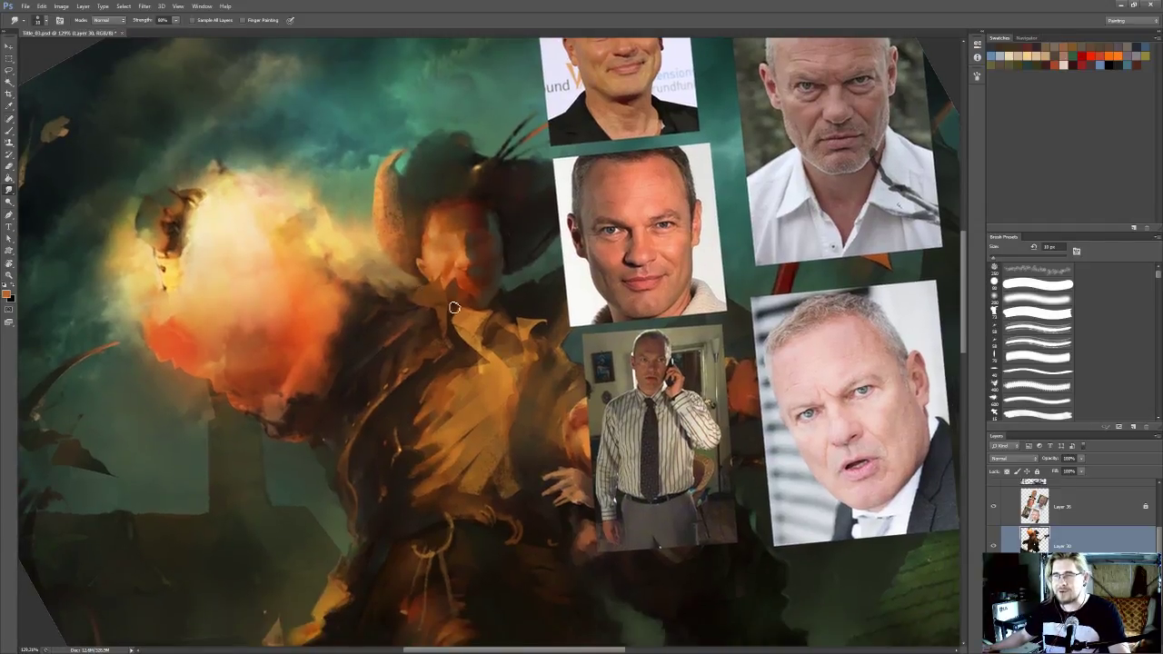
{"action": "left_click_drag", "start_coordinate": [479, 334], "coordinate": [491, 383]}
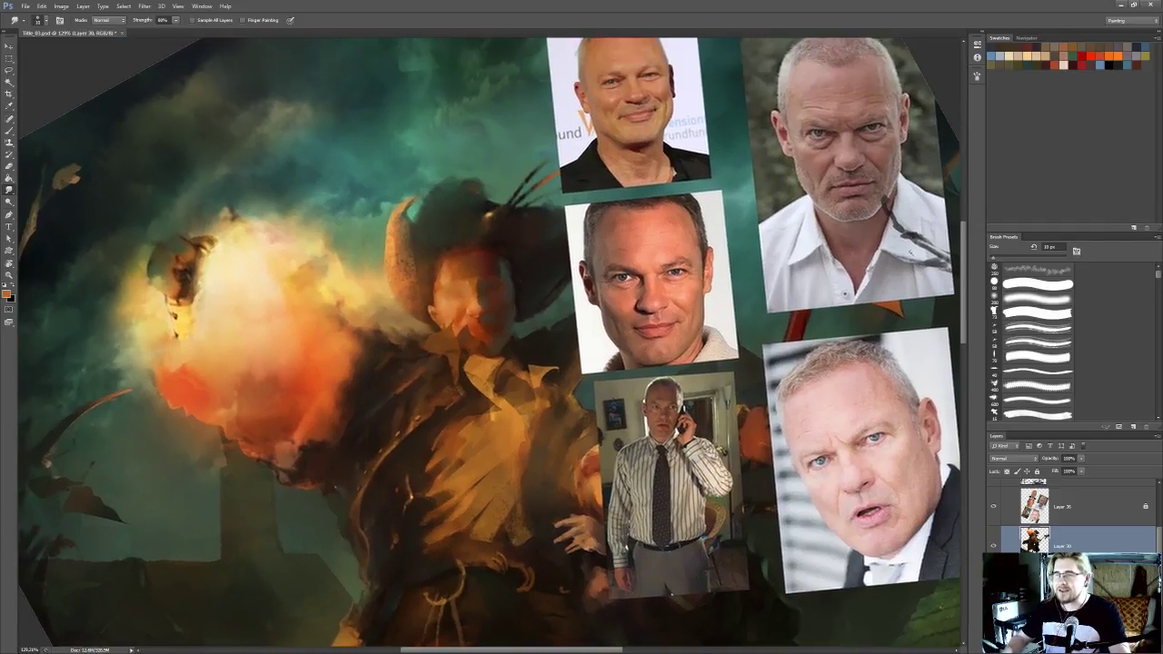
{"action": "key", "text": "i"}
{"action": "left_click", "coordinate": [502, 382]}
{"action": "key", "text": "r"}
{"action": "left_click_drag", "start_coordinate": [518, 361], "coordinate": [515, 382]}
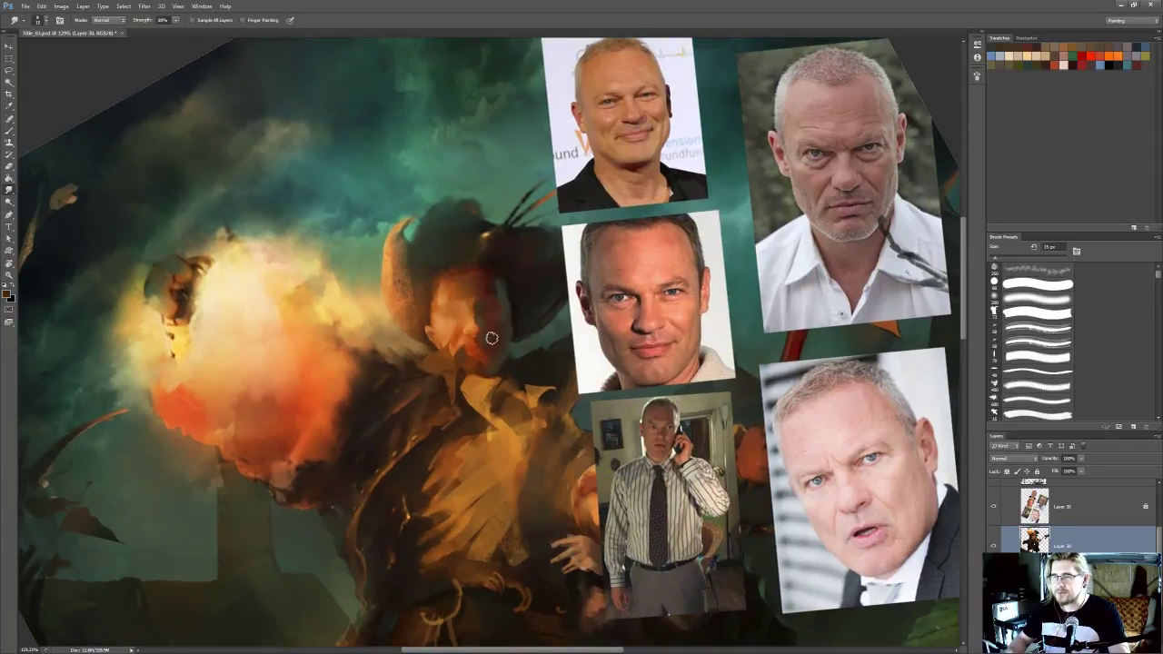
Hide the layer with the reference portraits and check the face within the whole painting
{"action": "scroll", "coordinate": [691, 365], "scroll_direction": "down", "scroll_amount": 3}
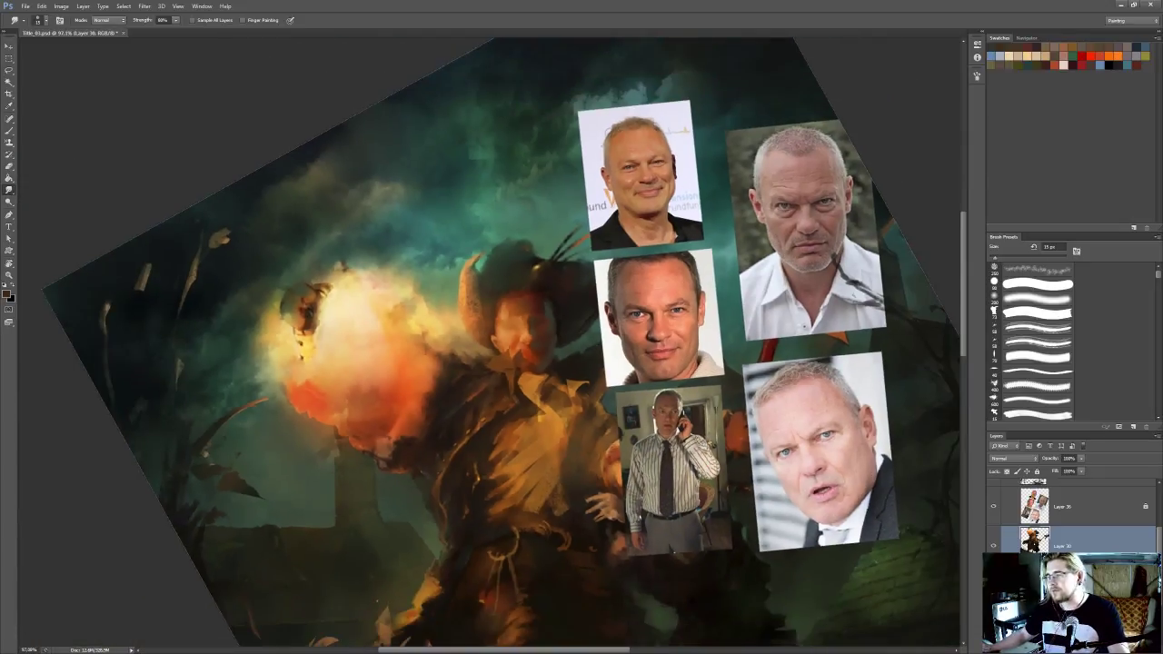
{"action": "left_click", "coordinate": [992, 508]}
{"action": "scroll", "coordinate": [683, 408], "scroll_direction": "down", "scroll_amount": 6}
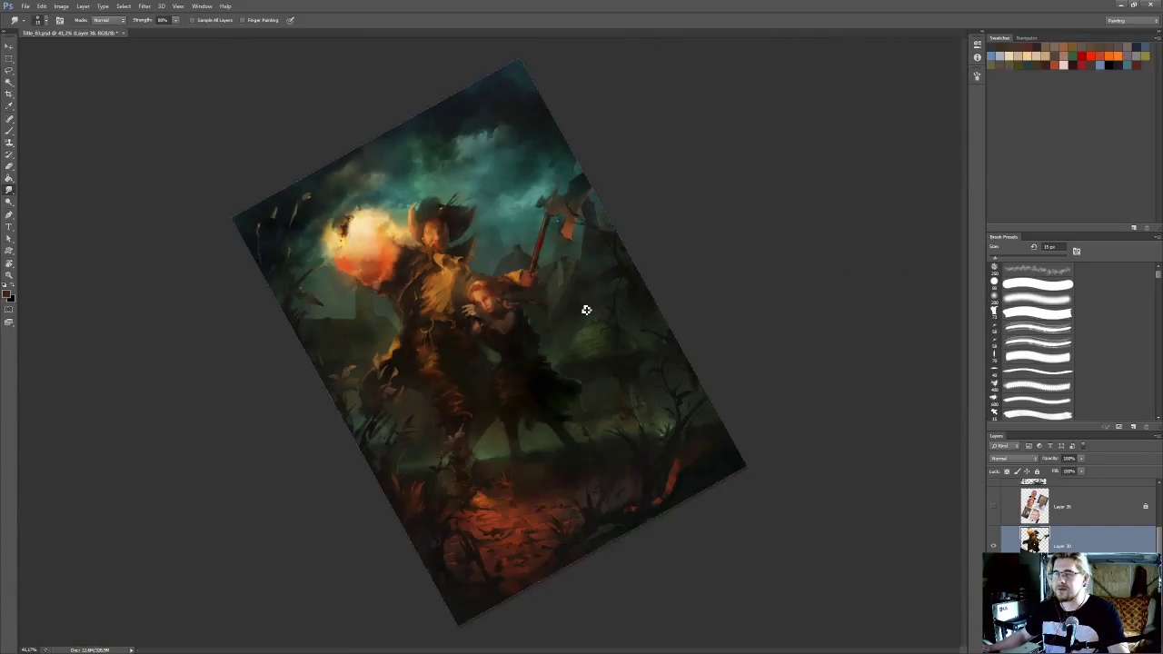
{"action": "scroll", "coordinate": [517, 225], "scroll_direction": "up", "scroll_amount": 7}
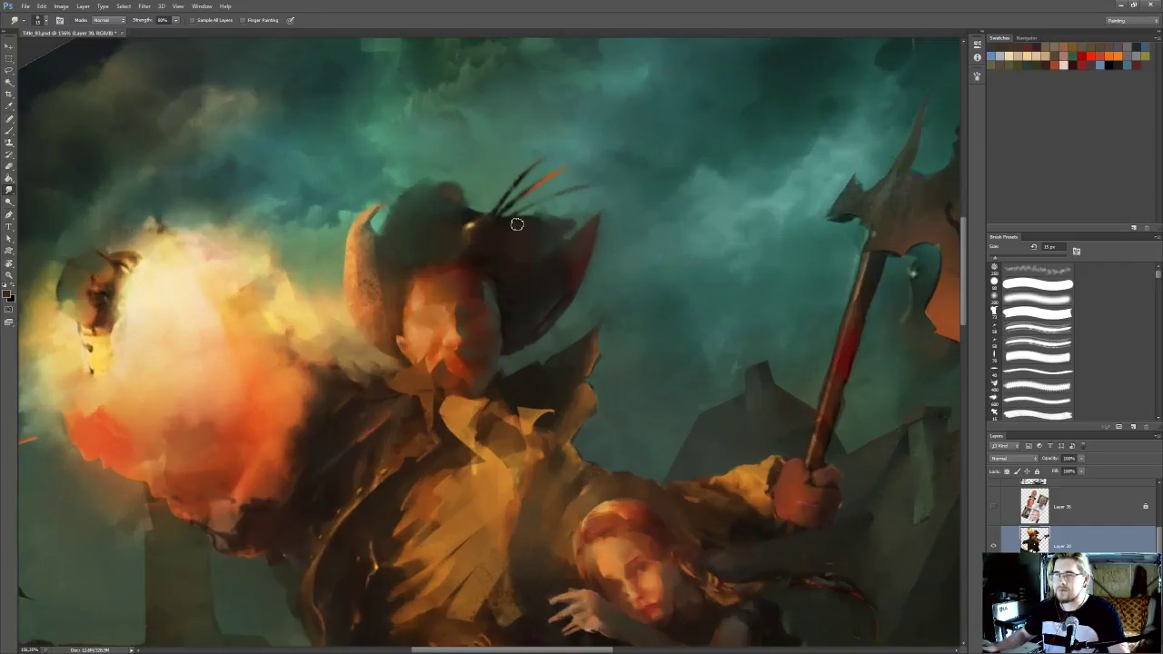
Smudge the shadowed cheek of the hatted man's face and set the Smudge tool to 15 px
{"action": "key", "text": "i"}
{"action": "key", "text": "b"}
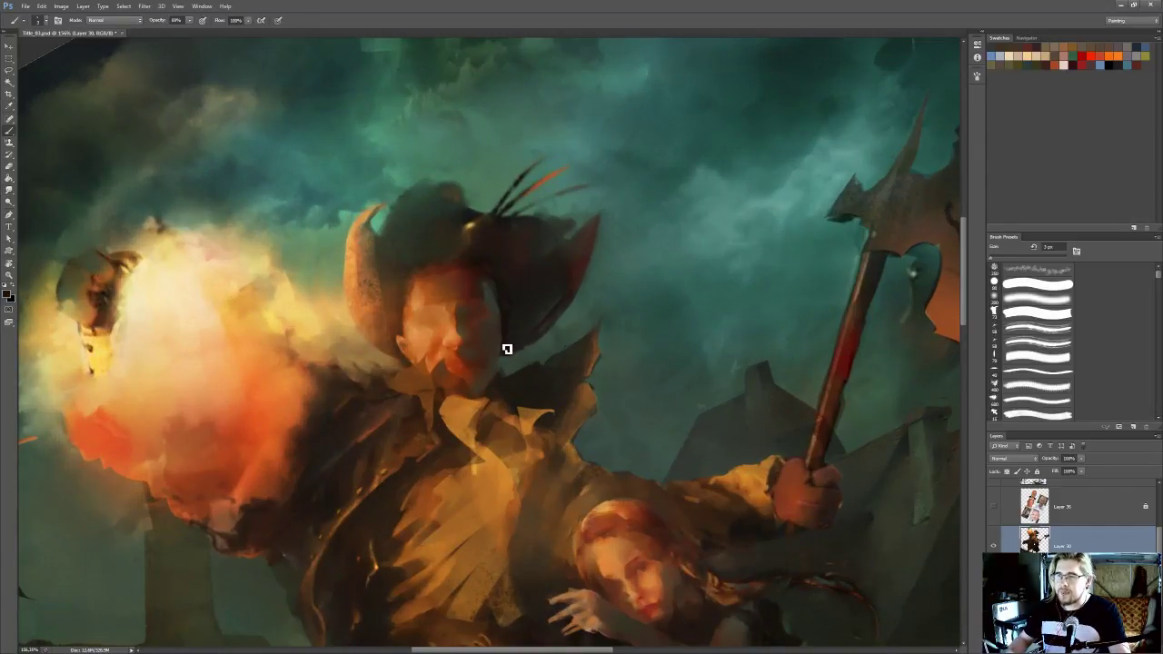
{"action": "key", "text": "r"}
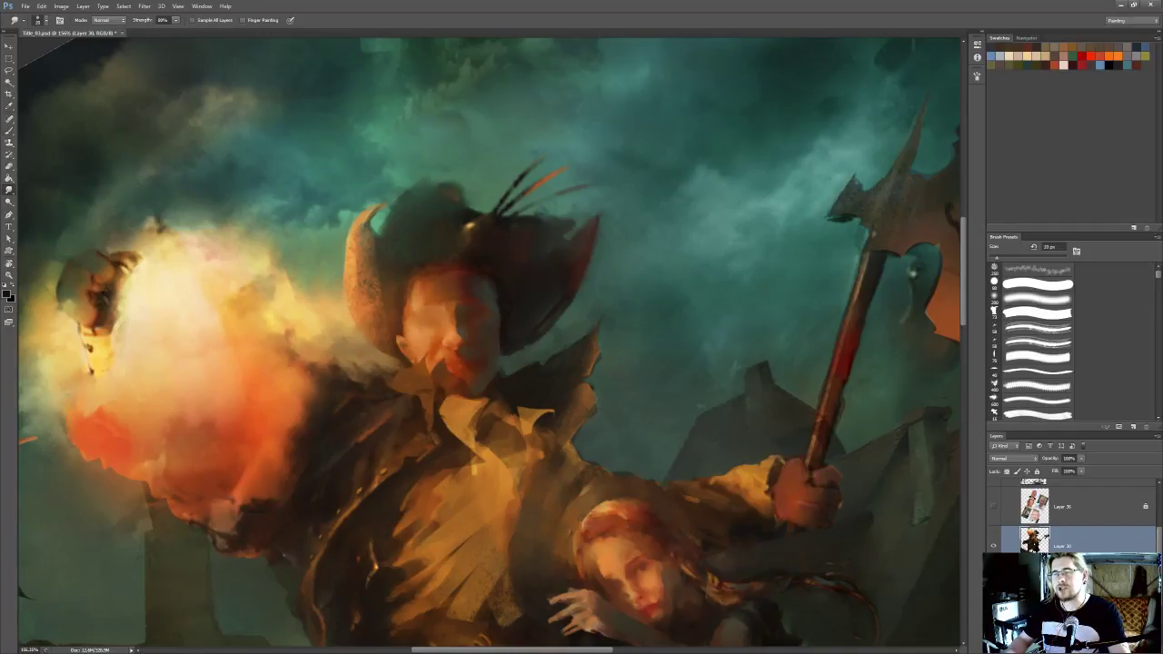
{"action": "key", "text": "i"}
{"action": "key", "text": "r"}
{"action": "mouse_move", "coordinate": [484, 314]}
{"action": "left_mouse_down"}
{"action": "mouse_move", "coordinate": [507, 349]}
{"action": "mouse_move", "coordinate": [491, 286]}
{"action": "mouse_move", "coordinate": [470, 290]}
{"action": "mouse_move", "coordinate": [476, 324]}
{"action": "left_mouse_up"}
{"action": "key", "text": "["}
{"action": "key", "text": "["}
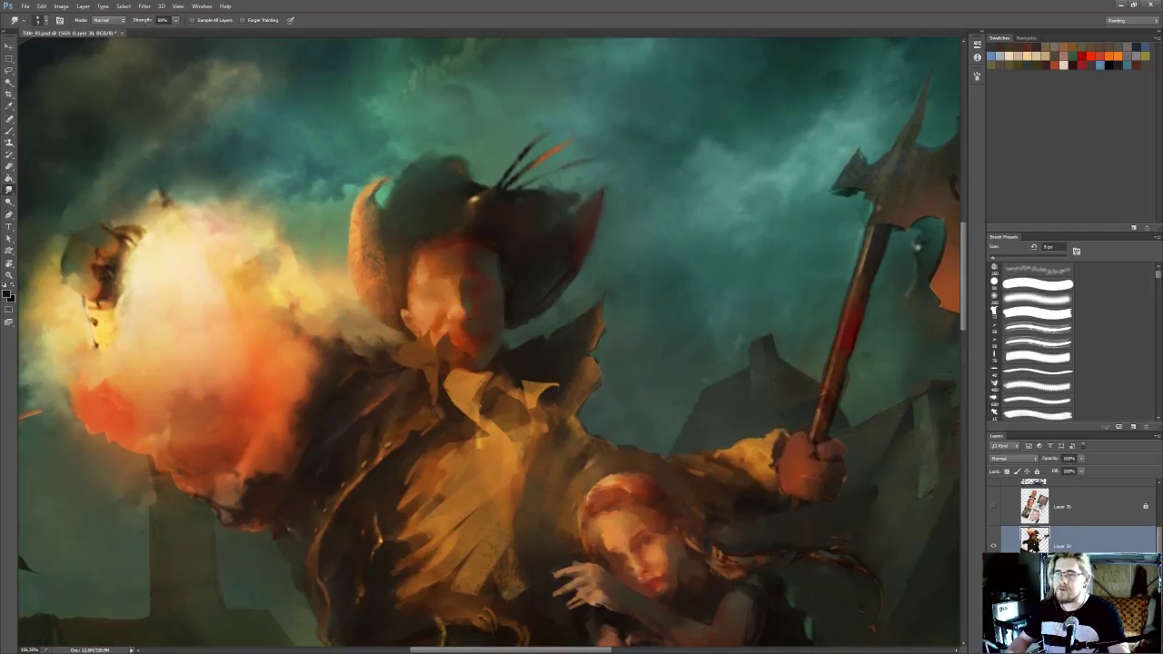
{"action": "key", "text": "]"}
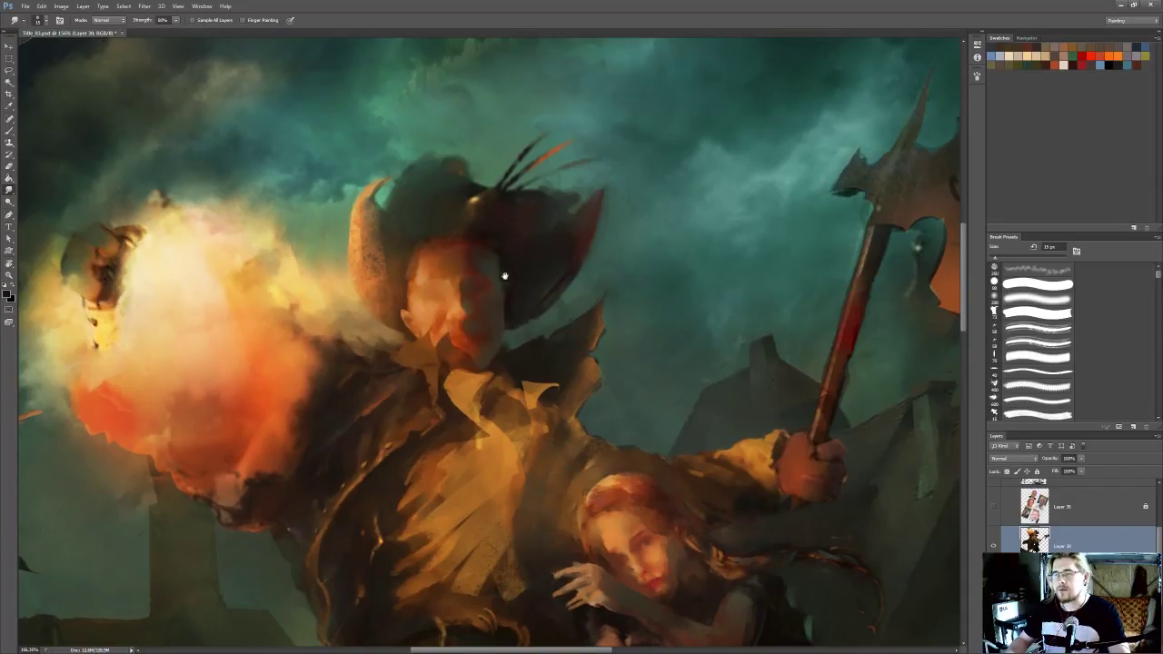
Lasso the raised forearm between the girl's head and the axe hand and cut it onto its own layer
{"action": "left_click_drag", "start_coordinate": [500, 270], "coordinate": [517, 168]}
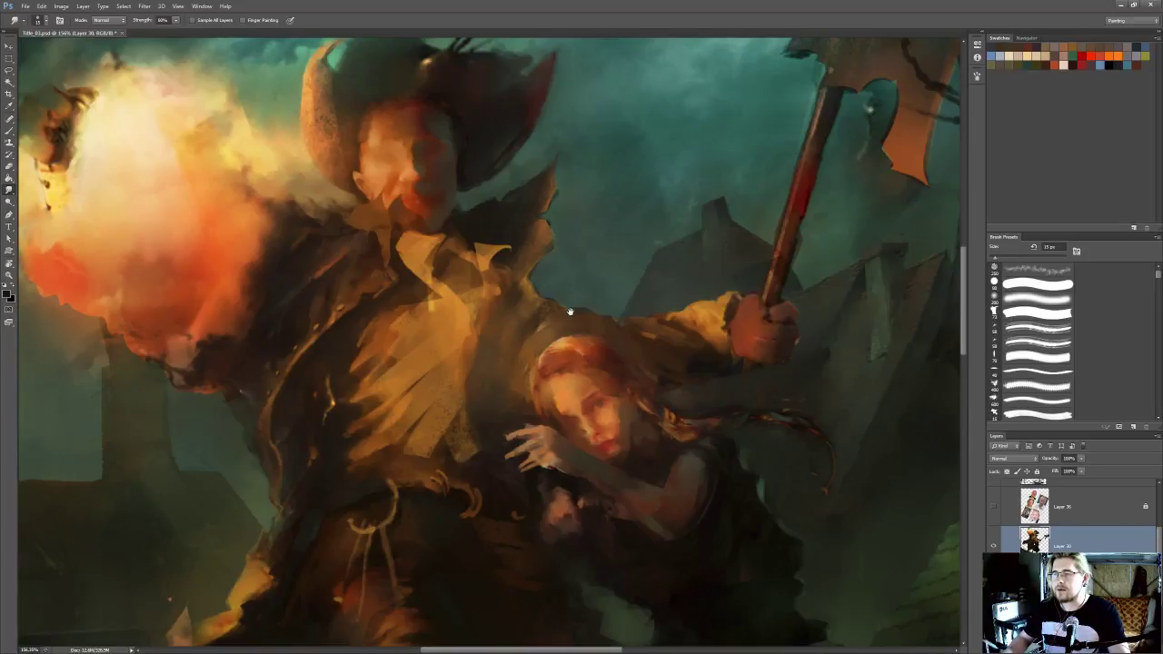
{"action": "left_click_drag", "start_coordinate": [623, 270], "coordinate": [587, 278]}
{"action": "scroll", "coordinate": [579, 260], "scroll_direction": "down", "scroll_amount": 11}
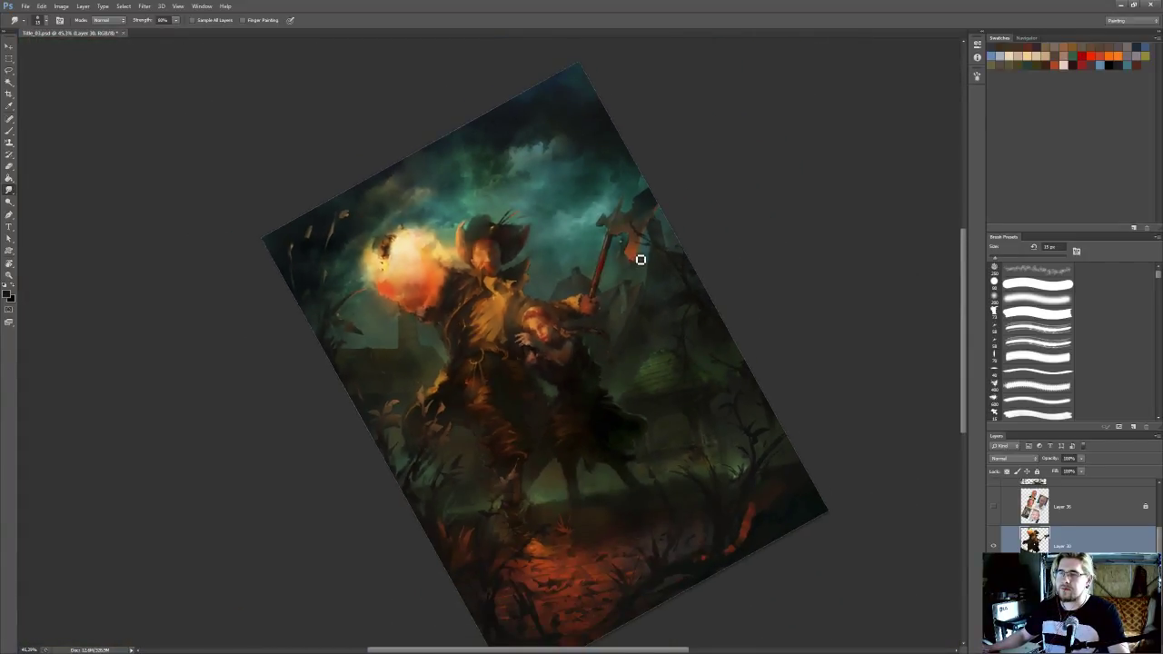
{"action": "scroll", "coordinate": [639, 256], "scroll_direction": "up", "scroll_amount": 5}
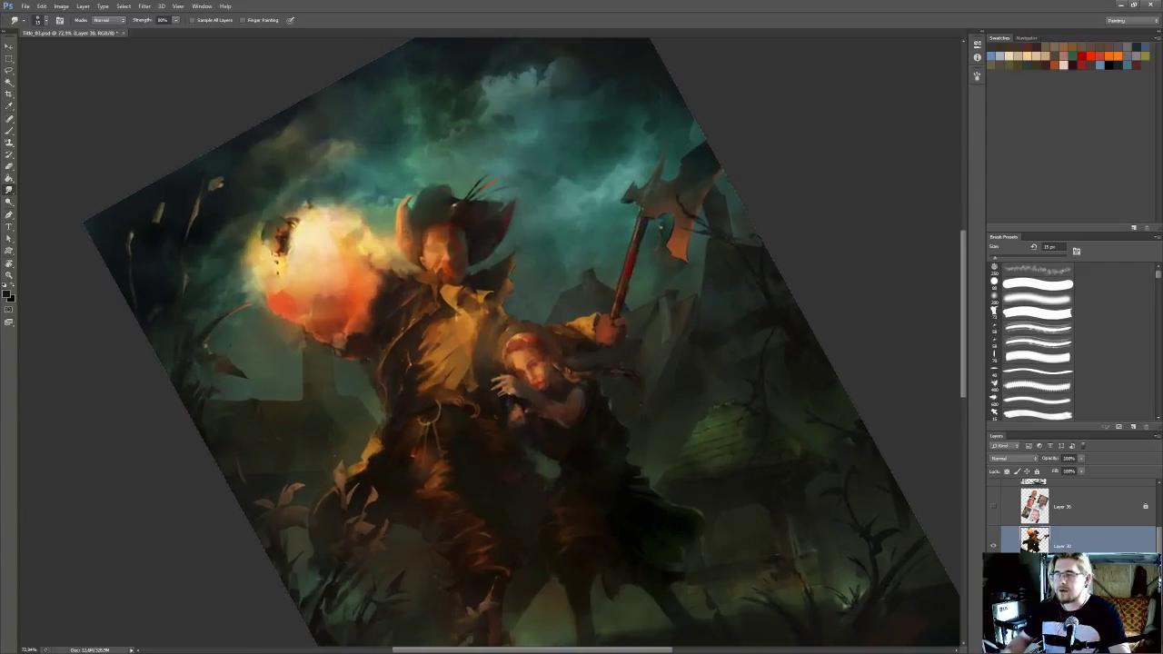
{"action": "mouse_move", "coordinate": [622, 323]}
{"action": "left_mouse_down"}
{"action": "mouse_move", "coordinate": [628, 312]}
{"action": "mouse_move", "coordinate": [608, 322]}
{"action": "mouse_move", "coordinate": [597, 356]}
{"action": "mouse_move", "coordinate": [514, 329]}
{"action": "mouse_move", "coordinate": [564, 280]}
{"action": "mouse_move", "coordinate": [593, 283]}
{"action": "left_mouse_up"}
{"action": "key", "text": "l"}
{"action": "key", "text": "ctrl+x"}
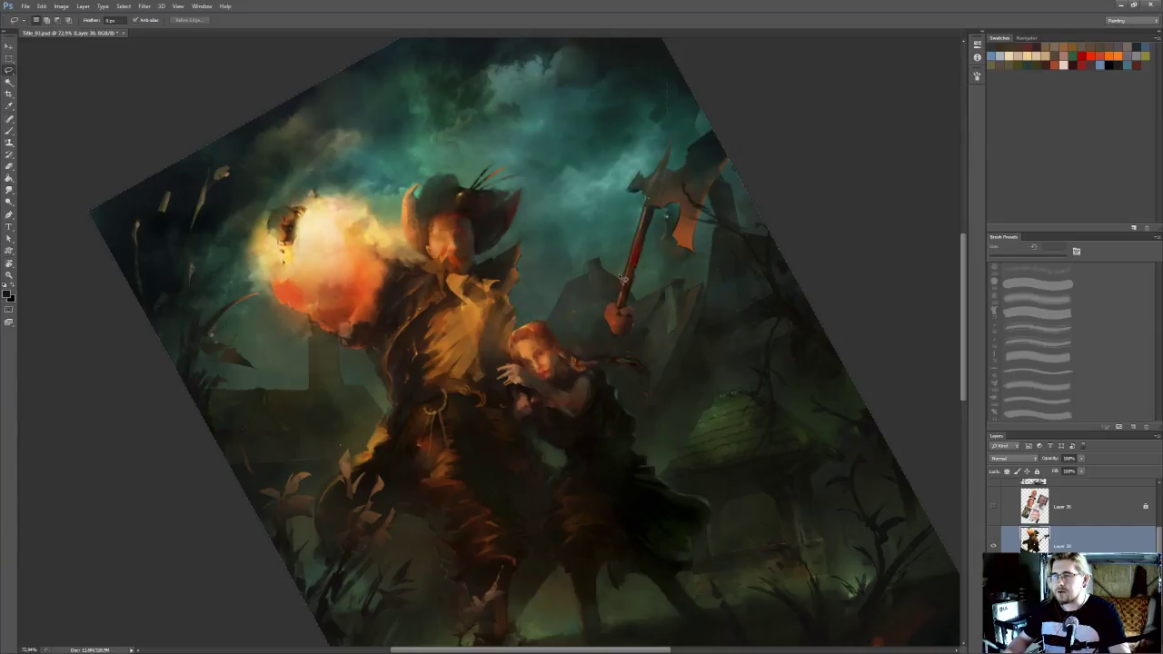
{"action": "key", "text": "ctrl+v"}
{"action": "key", "text": "ctrl+e"}
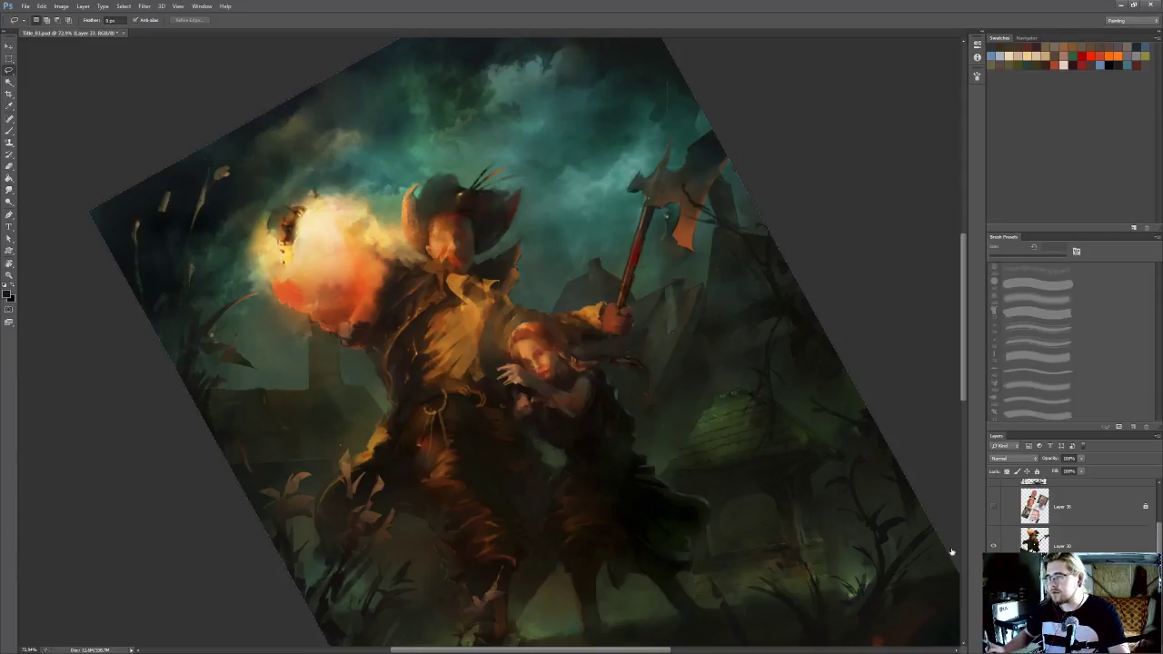
Rotate the separated forearm slightly counterclockwise and fit it between the girl's head and the axe hand
{"action": "left_click_drag", "start_coordinate": [556, 318], "coordinate": [554, 337]}
{"action": "key", "text": "ctrl+t"}
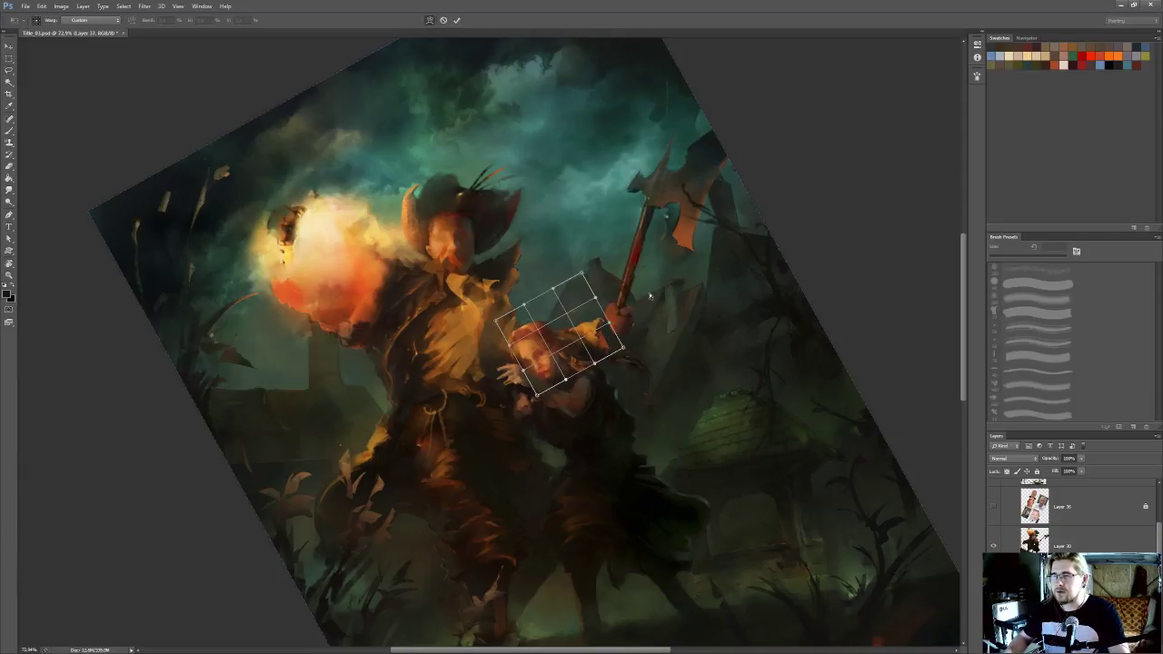
{"action": "key", "text": "Escape"}
{"action": "key", "text": "ctrl+t"}
{"action": "left_click_drag", "start_coordinate": [640, 292], "coordinate": [631, 257]}
{"action": "left_click_drag", "start_coordinate": [576, 326], "coordinate": [583, 323]}
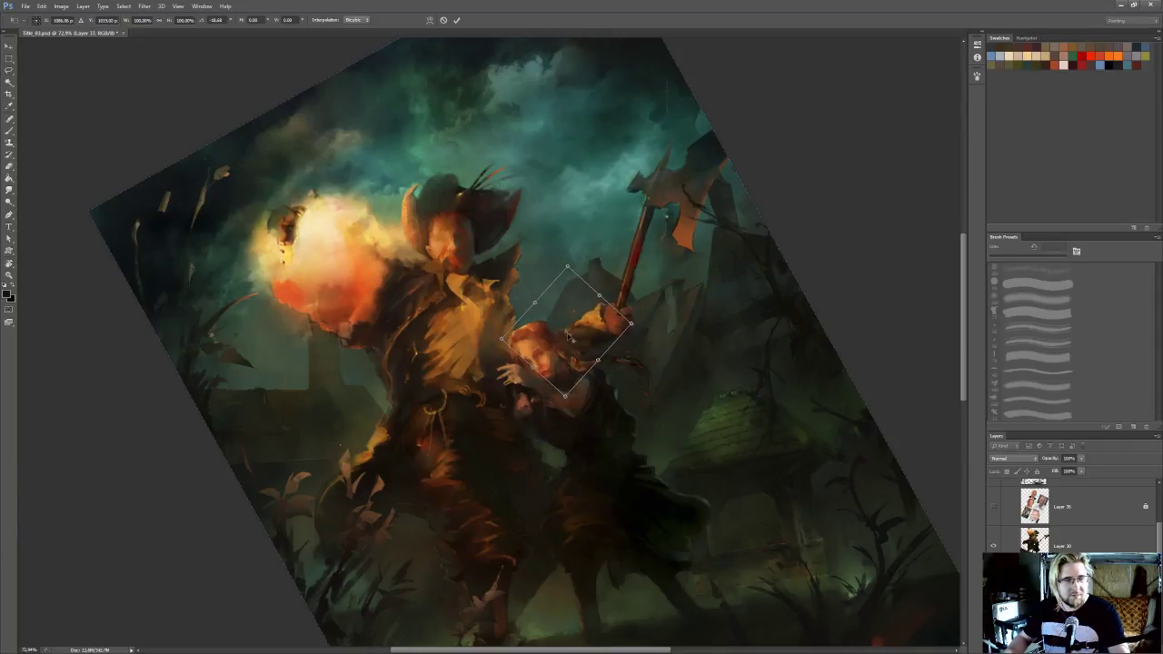
{"action": "left_click_drag", "start_coordinate": [533, 373], "coordinate": [524, 359]}
{"action": "key", "text": "Return"}
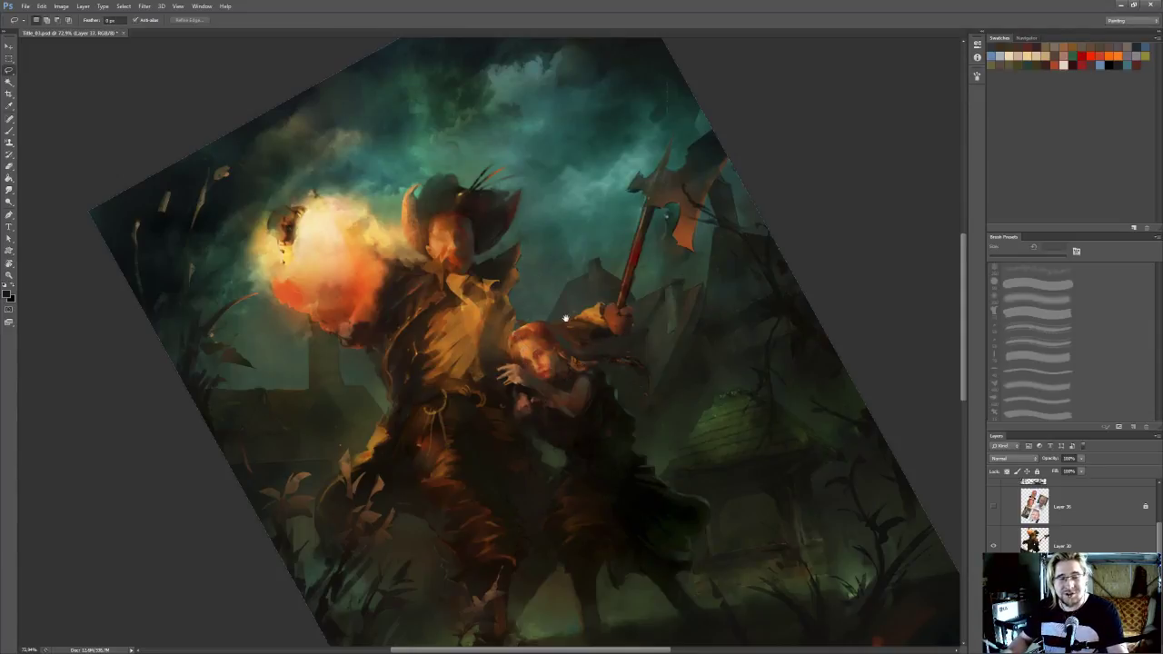
Lasso and trim small stray bits along the upper edge of the raised sleeve
{"action": "left_click_drag", "start_coordinate": [579, 326], "coordinate": [575, 328]}
{"action": "left_click_drag", "start_coordinate": [577, 319], "coordinate": [571, 304]}
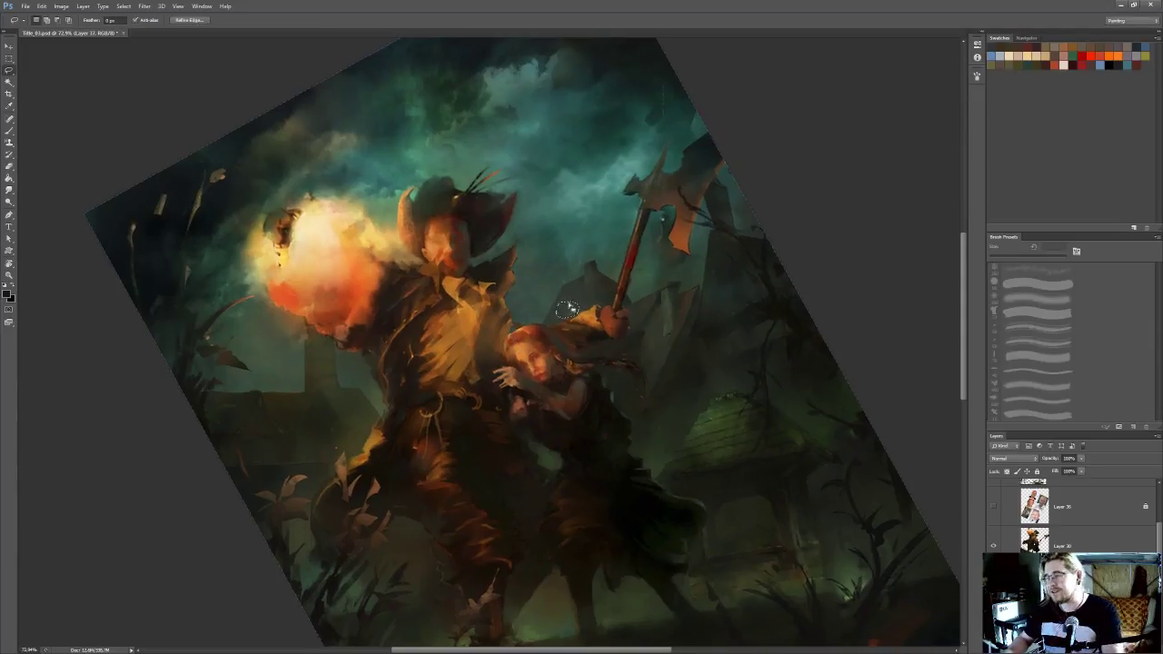
{"action": "key", "text": "ctrl+d"}
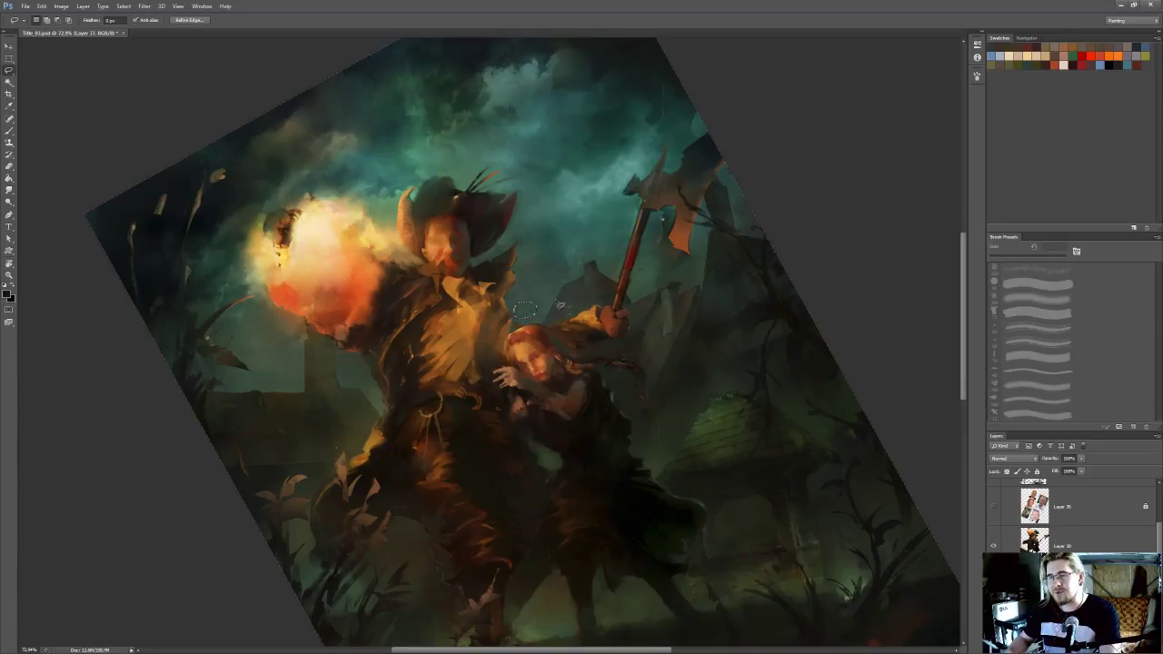
{"action": "left_click_drag", "start_coordinate": [564, 320], "coordinate": [561, 320]}
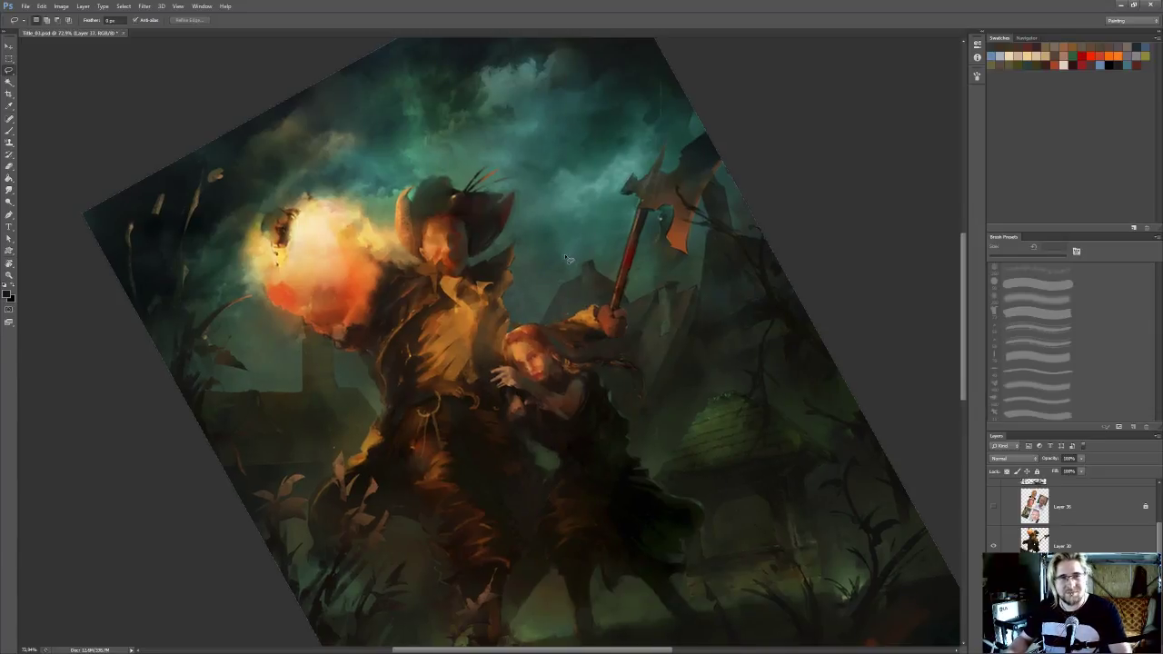
Sample brown and olive tones around the sleeve and touch up where it meets the girl's hair
{"action": "scroll", "coordinate": [623, 285], "scroll_direction": "up", "scroll_amount": 1}
{"action": "scroll", "coordinate": [392, 295], "scroll_direction": "up", "scroll_amount": 1}
{"action": "key", "text": "b"}
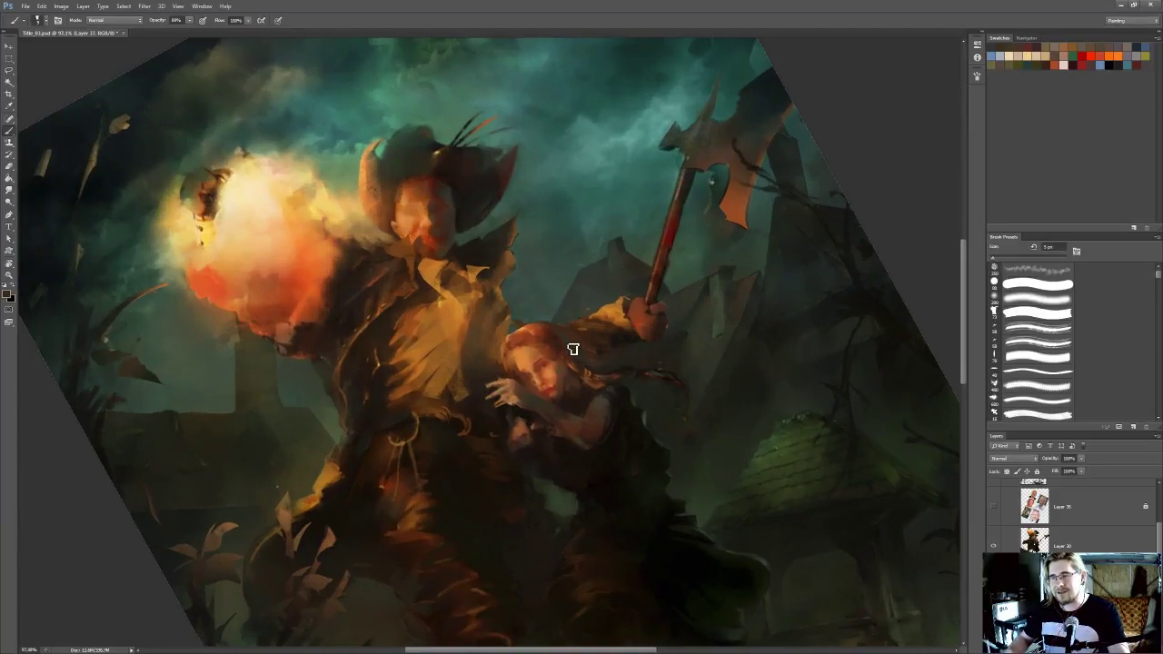
{"action": "left_click", "coordinate": [596, 353], "text": "alt"}
{"action": "key", "text": "r"}
{"action": "key", "text": "b"}
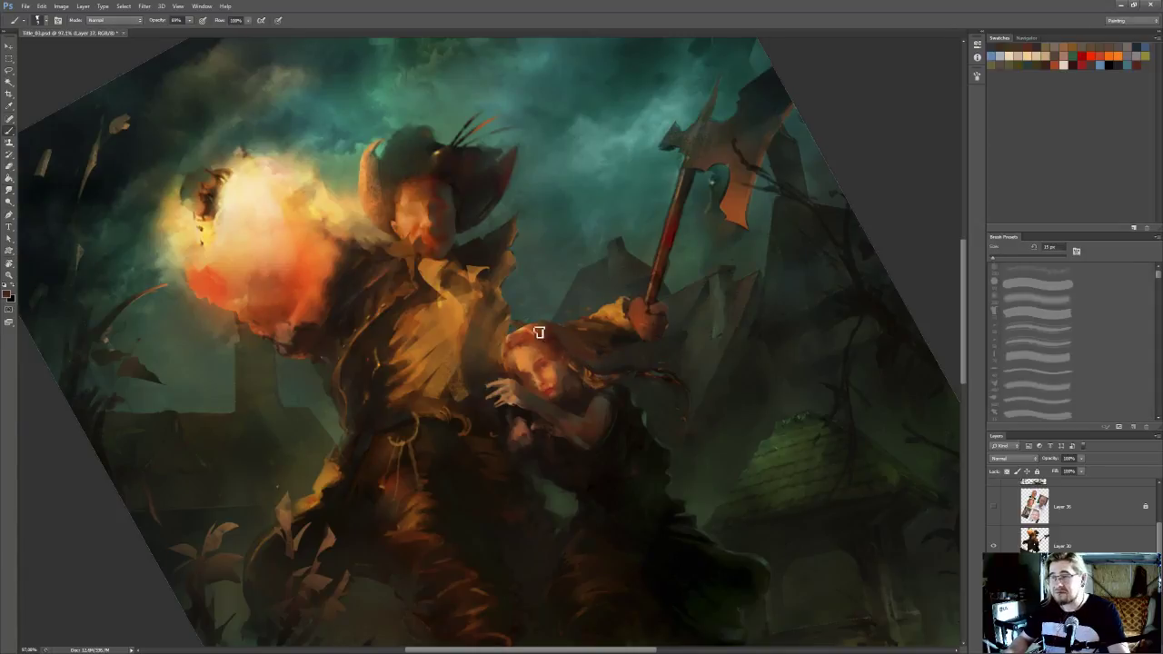
{"action": "key", "text": "e"}
{"action": "key", "text": "i"}
{"action": "left_click", "coordinate": [519, 325]}
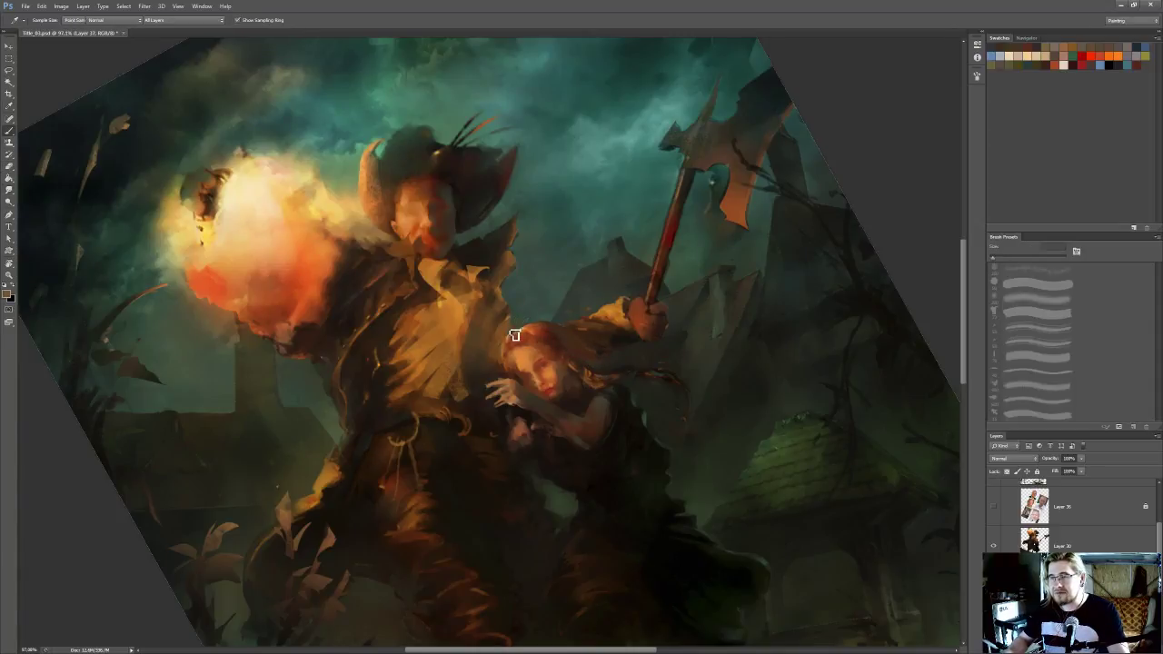
{"action": "key", "text": "b"}
Shorten the raised forearm layer with Free Transform
{"action": "scroll", "coordinate": [611, 280], "scroll_direction": "down", "scroll_amount": 3}
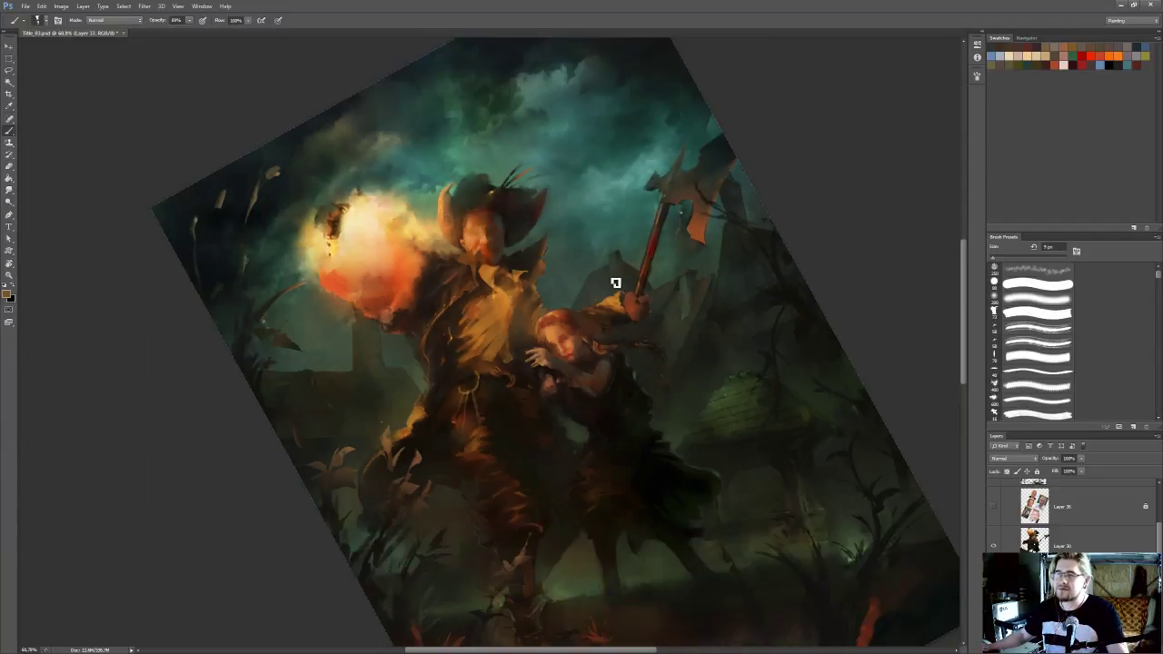
{"action": "scroll", "coordinate": [603, 282], "scroll_direction": "up", "scroll_amount": 3}
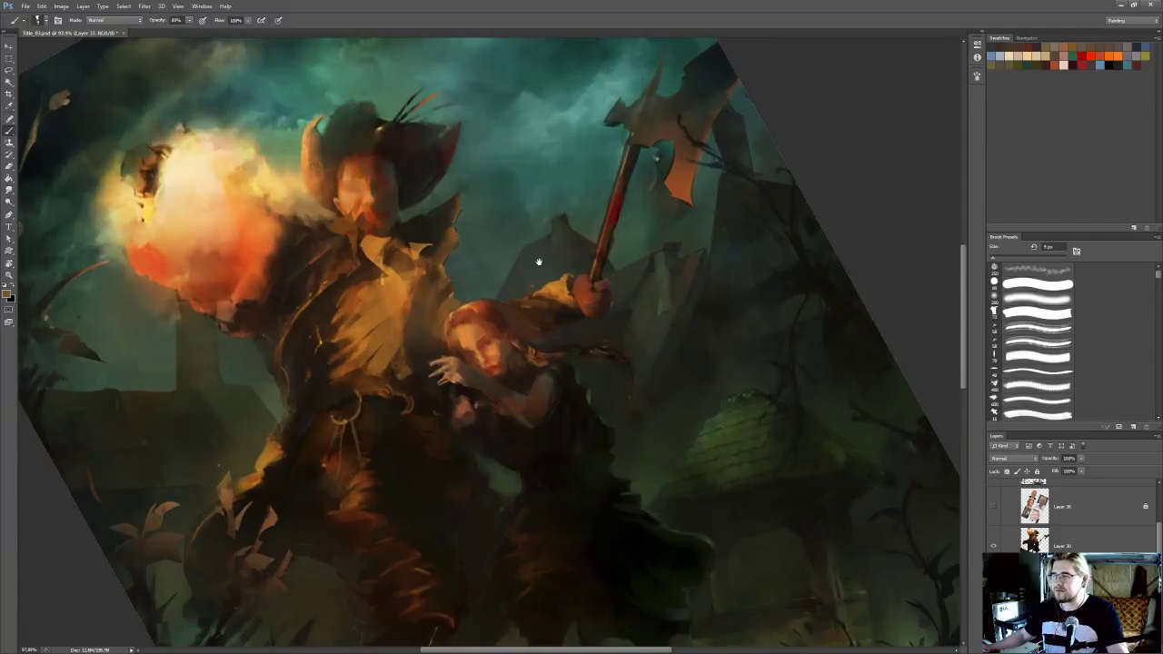
{"action": "key", "text": "ctrl+t"}
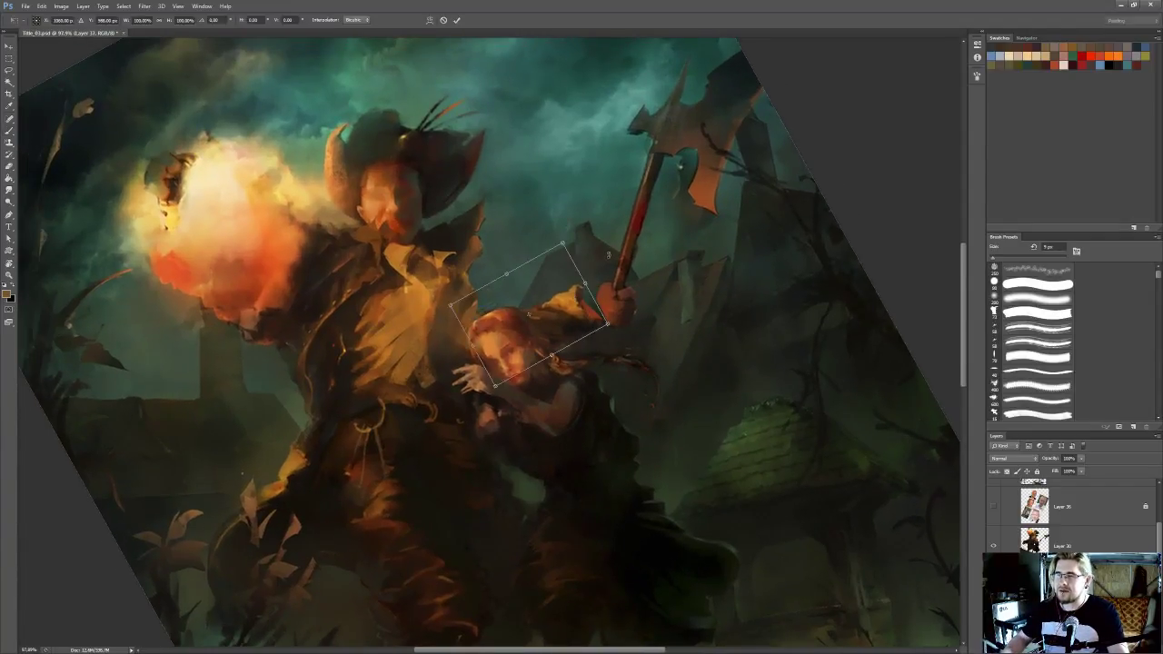
{"action": "left_click_drag", "start_coordinate": [553, 300], "coordinate": [601, 297]}
{"action": "key", "text": "Return"}
{"action": "scroll", "coordinate": [640, 260], "scroll_direction": "down", "scroll_amount": 1}
Lasso the axe with its gripping hand on the figure layer and move it inward to meet the shortened sleeve
{"action": "left_click", "coordinate": [1060, 538]}
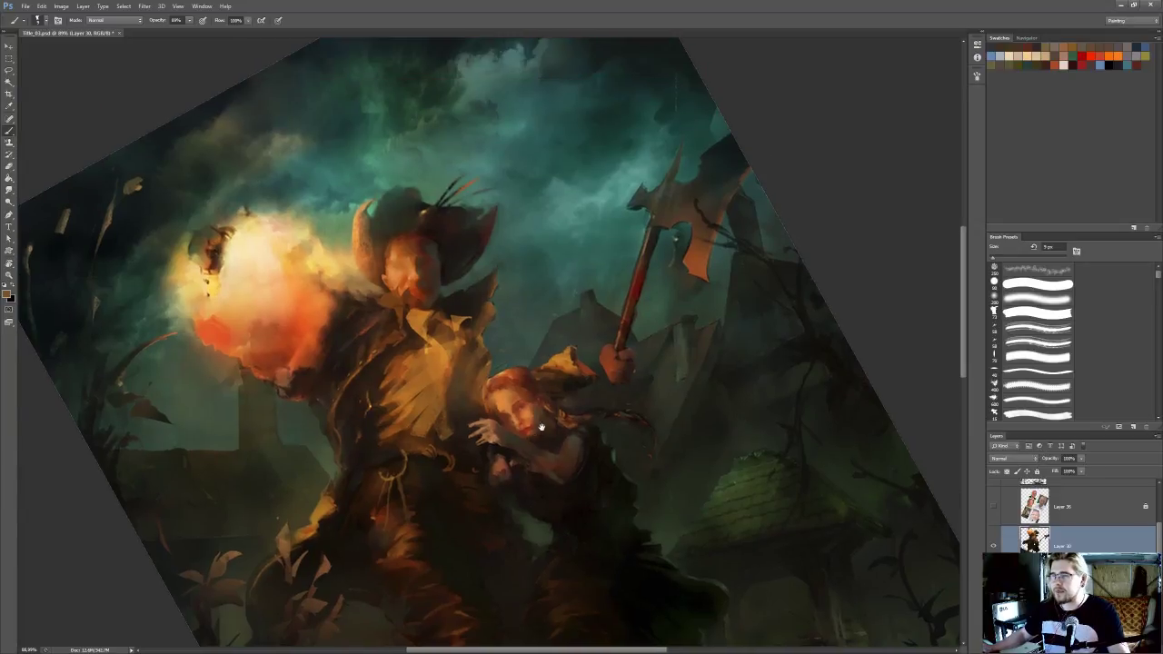
{"action": "key", "text": "l"}
{"action": "mouse_move", "coordinate": [668, 109]}
{"action": "left_mouse_down"}
{"action": "mouse_move", "coordinate": [603, 231]}
{"action": "mouse_move", "coordinate": [597, 334]}
{"action": "mouse_move", "coordinate": [631, 409]}
{"action": "mouse_move", "coordinate": [791, 104]}
{"action": "mouse_move", "coordinate": [672, 107]}
{"action": "left_mouse_up"}
{"action": "key", "text": "Delete"}
{"action": "key", "text": "ctrl+z"}
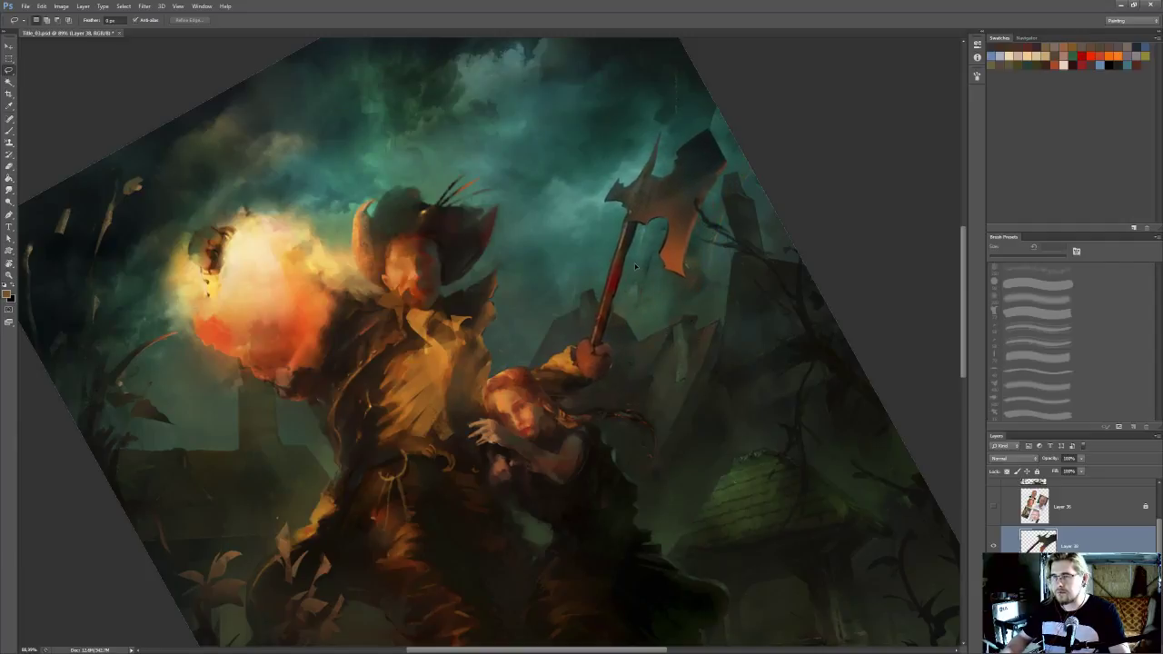
Rotate the canvas upright and examine the new arm and axe placement within the whole painting
{"action": "scroll", "coordinate": [643, 252], "scroll_direction": "down", "scroll_amount": 5}
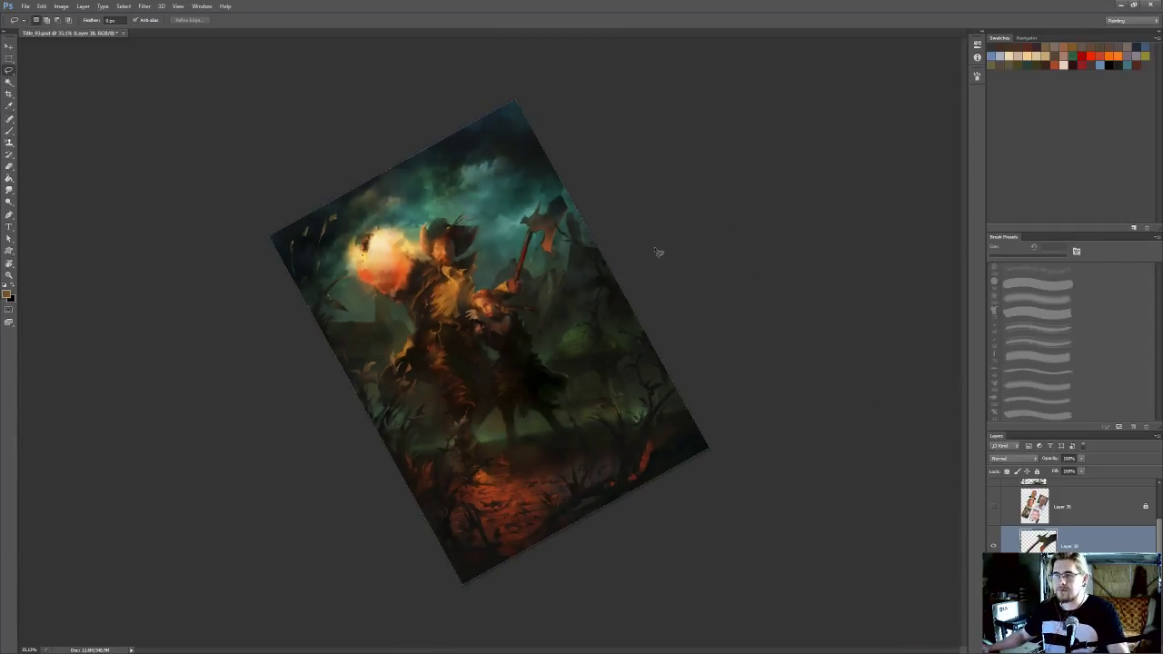
{"action": "scroll", "coordinate": [622, 266], "scroll_direction": "up", "scroll_amount": 3}
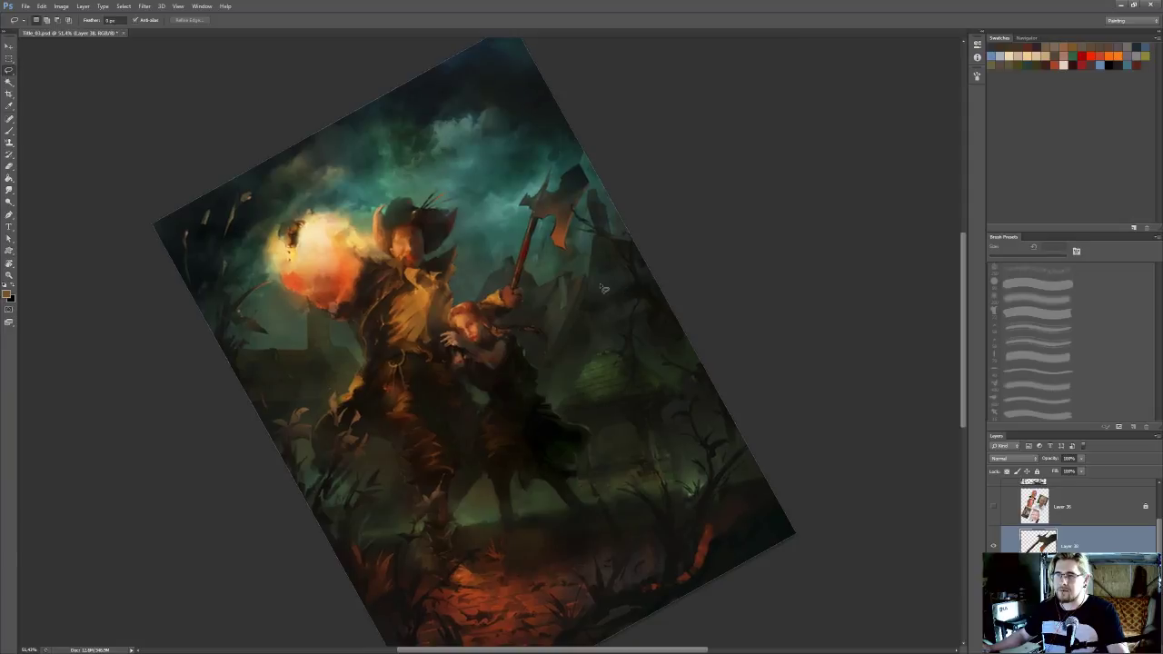
{"action": "scroll", "coordinate": [603, 289], "scroll_direction": "up", "scroll_amount": 2}
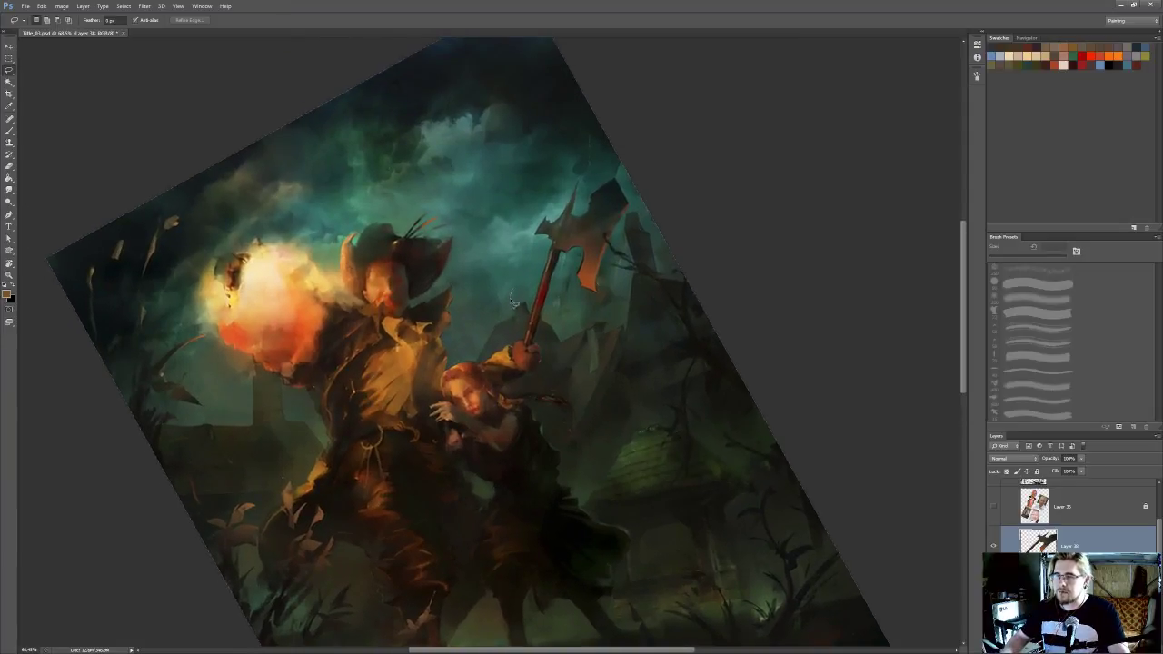
{"action": "key", "text": "r"}
{"action": "mouse_move", "coordinate": [525, 341]}
{"action": "left_mouse_down"}
{"action": "mouse_move", "coordinate": [740, 246]}
{"action": "mouse_move", "coordinate": [690, 331]}
{"action": "left_mouse_up"}
{"action": "key", "text": "l"}
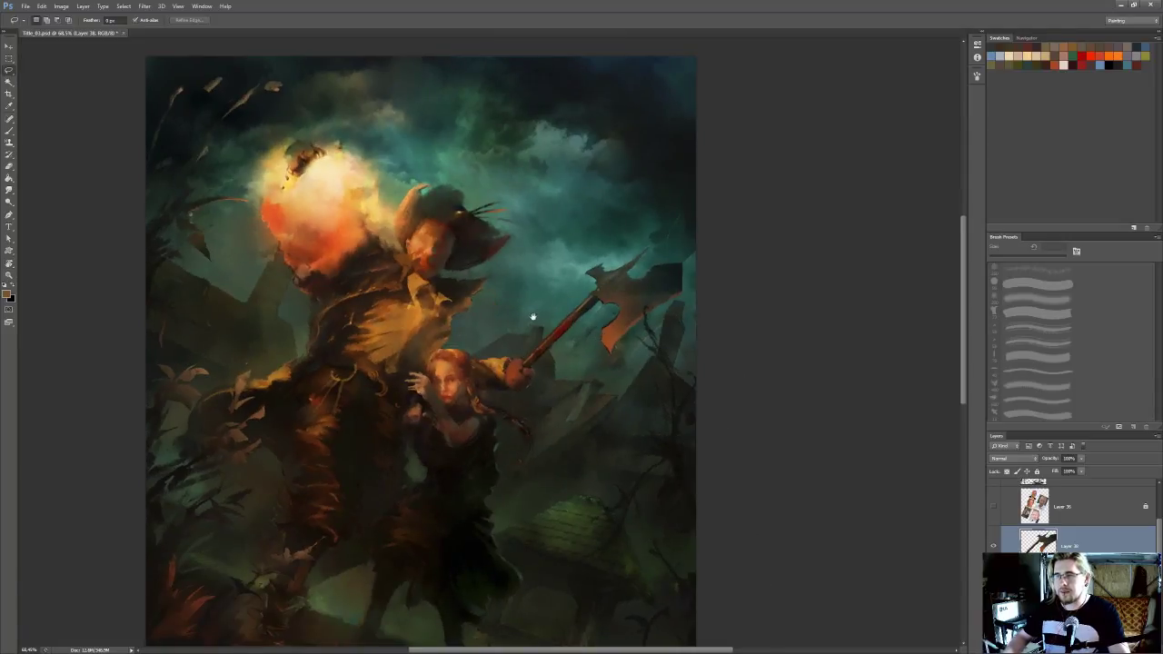
{"action": "scroll", "coordinate": [540, 324], "scroll_direction": "down", "scroll_amount": 3}
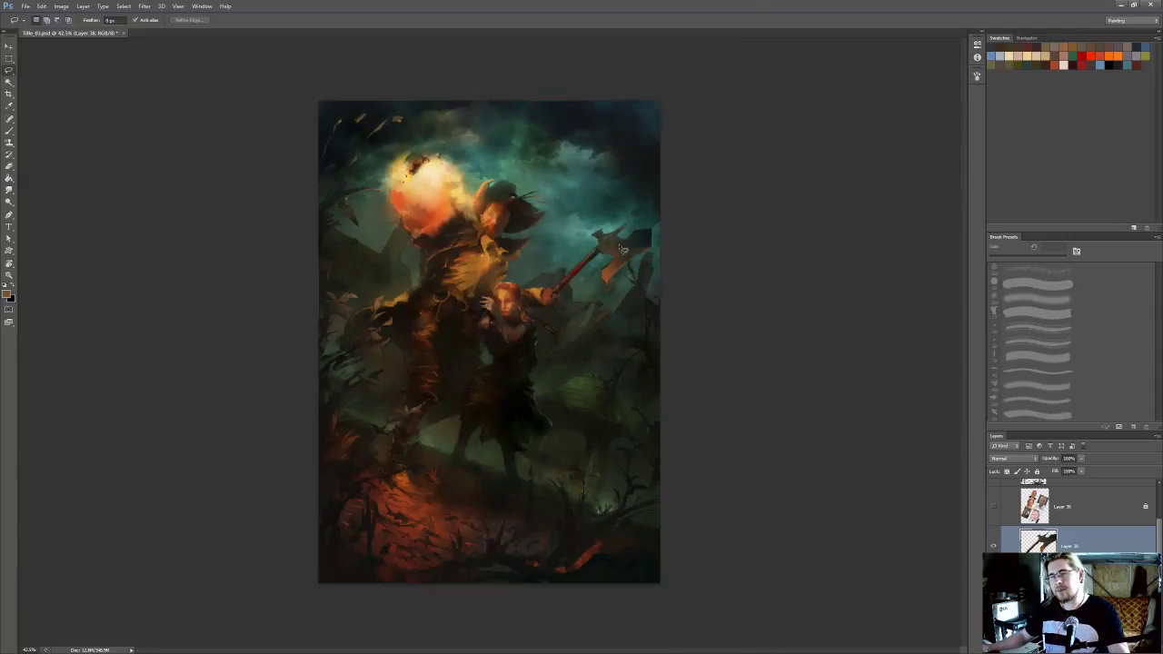
{"action": "scroll", "coordinate": [621, 249], "scroll_direction": "up", "scroll_amount": 1}
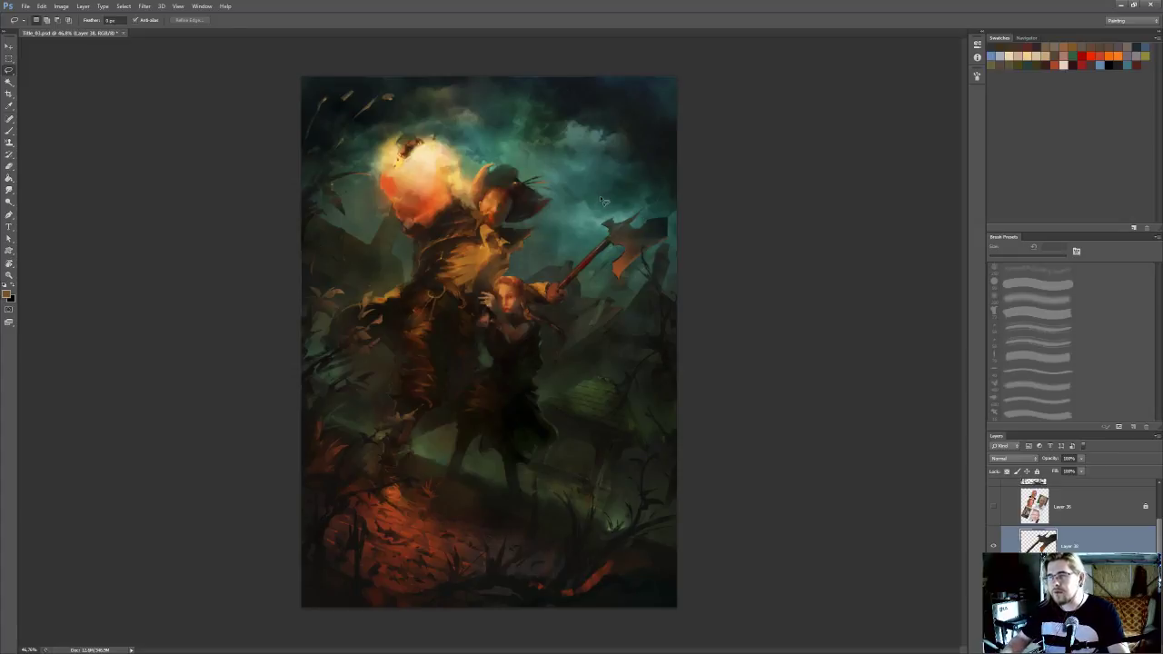
Lasso the axe, rotate it slightly counterclockwise, shift it to fit the hand, and clear the selection
{"action": "mouse_move", "coordinate": [566, 269]}
{"action": "left_mouse_down"}
{"action": "mouse_move", "coordinate": [652, 310]}
{"action": "mouse_move", "coordinate": [687, 190]}
{"action": "mouse_move", "coordinate": [676, 163]}
{"action": "left_mouse_up"}
{"action": "key", "text": "ctrl+t"}
{"action": "left_click_drag", "start_coordinate": [736, 133], "coordinate": [706, 106]}
{"action": "left_click_drag", "start_coordinate": [641, 241], "coordinate": [624, 233]}
{"action": "left_click_drag", "start_coordinate": [694, 156], "coordinate": [703, 172]}
{"action": "left_click_drag", "start_coordinate": [601, 233], "coordinate": [610, 240]}
{"action": "left_click_drag", "start_coordinate": [706, 139], "coordinate": [709, 147]}
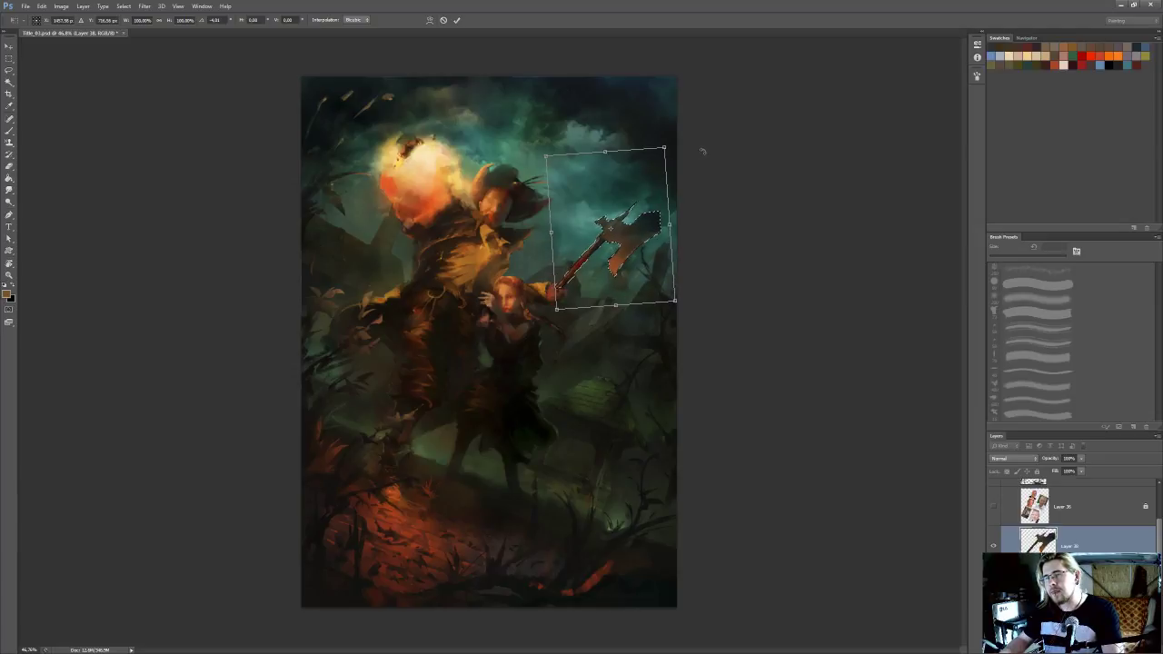
{"action": "key", "text": "Return"}
{"action": "key", "text": "ctrl+d"}
Rotate the axe layer slightly clockwise and distort its outer corners outward to enlarge the blade
{"action": "key", "text": "ctrl+minus"}
{"action": "key", "text": "ctrl+minus"}
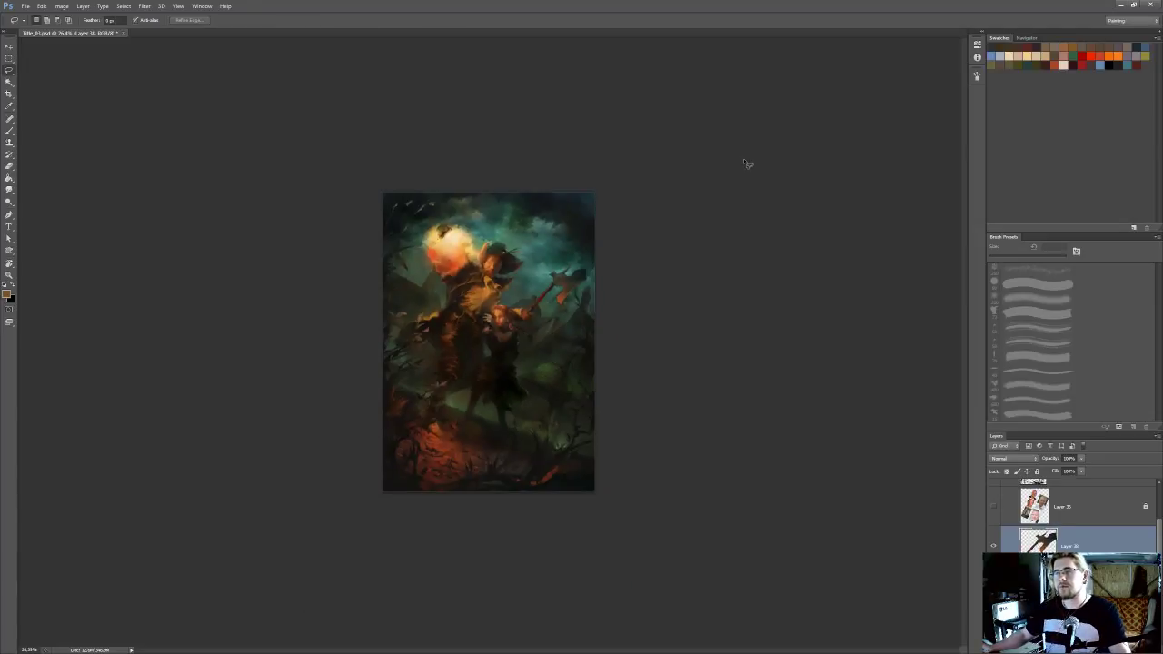
{"action": "key", "text": "ctrl+0"}
{"action": "key", "text": "ctrl+t"}
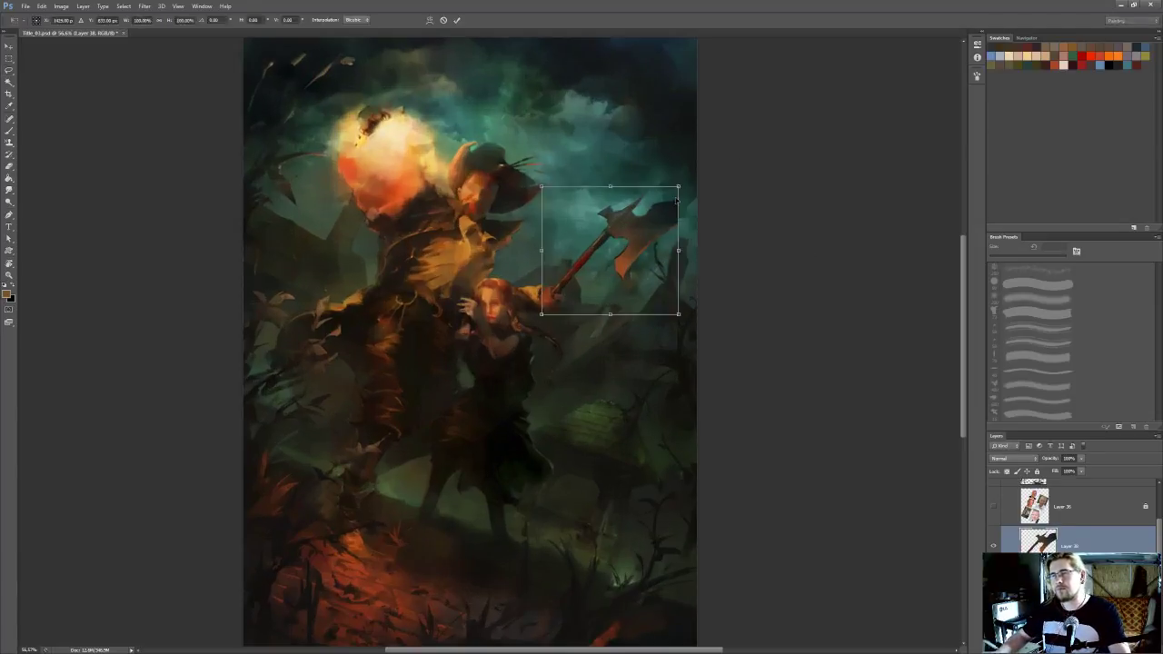
{"action": "left_click_drag", "start_coordinate": [603, 237], "coordinate": [612, 245]}
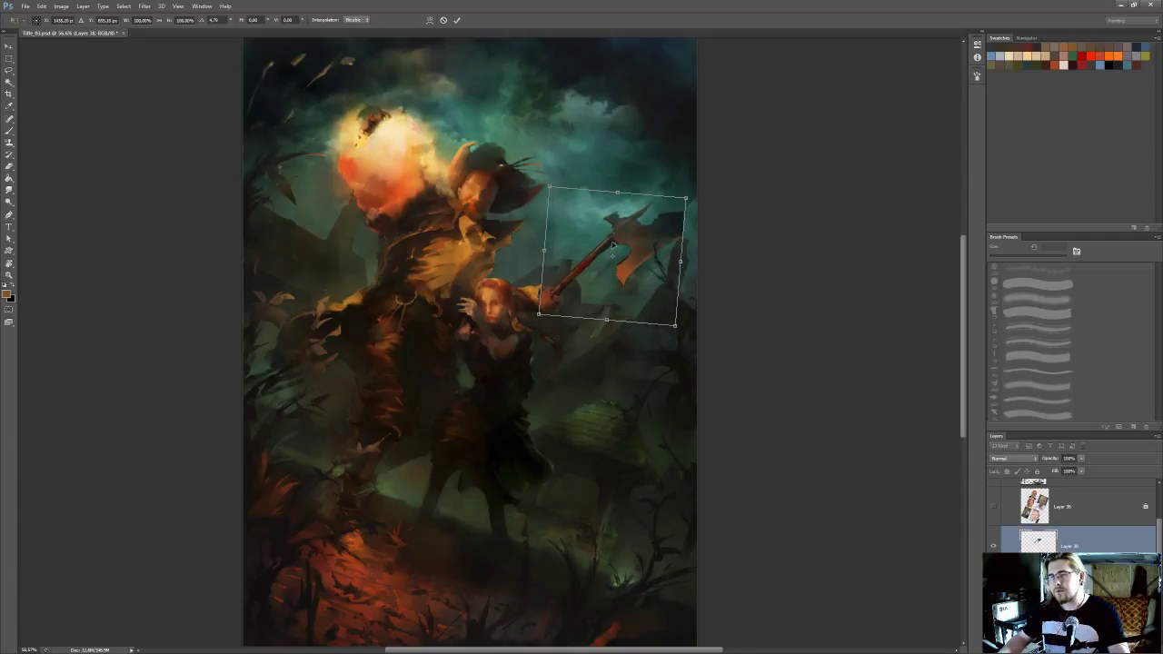
{"action": "left_click_drag", "start_coordinate": [729, 191], "coordinate": [689, 182]}
{"action": "left_click_drag", "start_coordinate": [677, 324], "coordinate": [678, 328]}
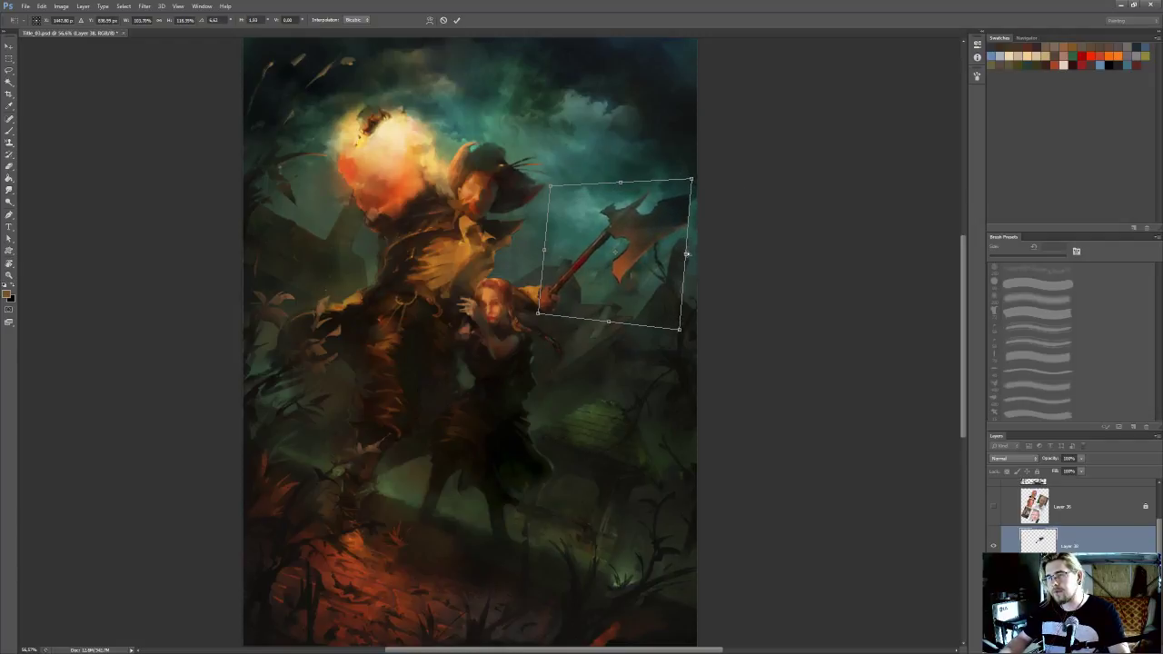
{"action": "key", "text": "Return"}
Check the painting mirrored horizontally, save the file, and restore the original orientation
{"action": "scroll", "coordinate": [730, 223], "scroll_direction": "down", "scroll_amount": 5}
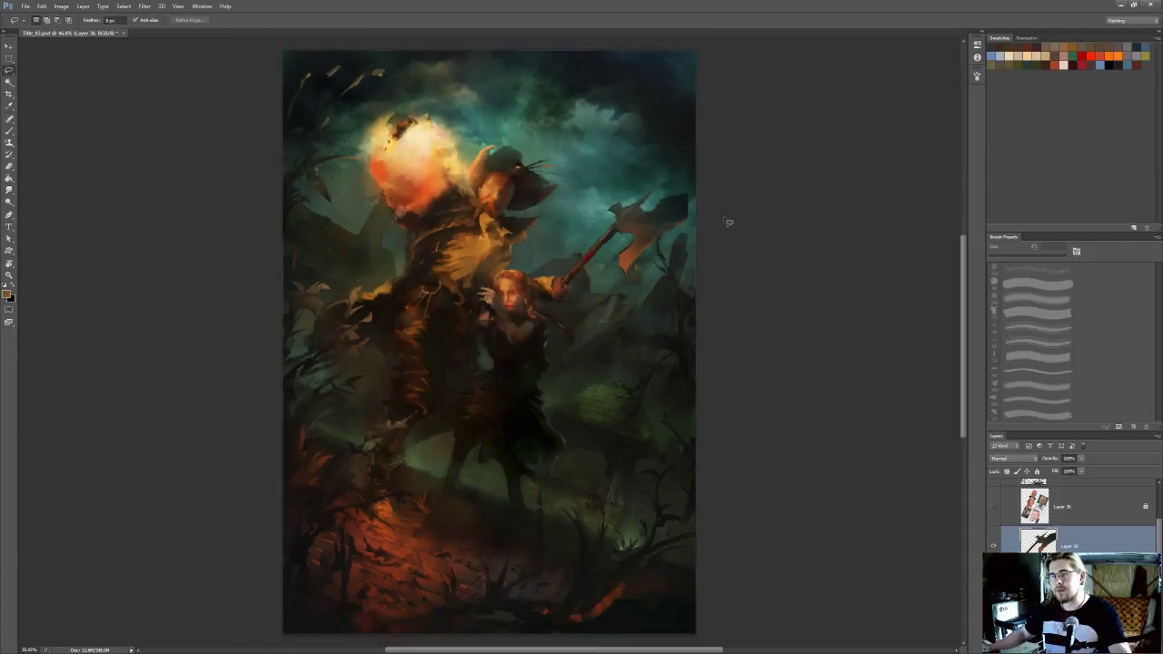
{"action": "key", "text": "ctrl+shift+h"}
{"action": "key", "text": "ctrl+s"}
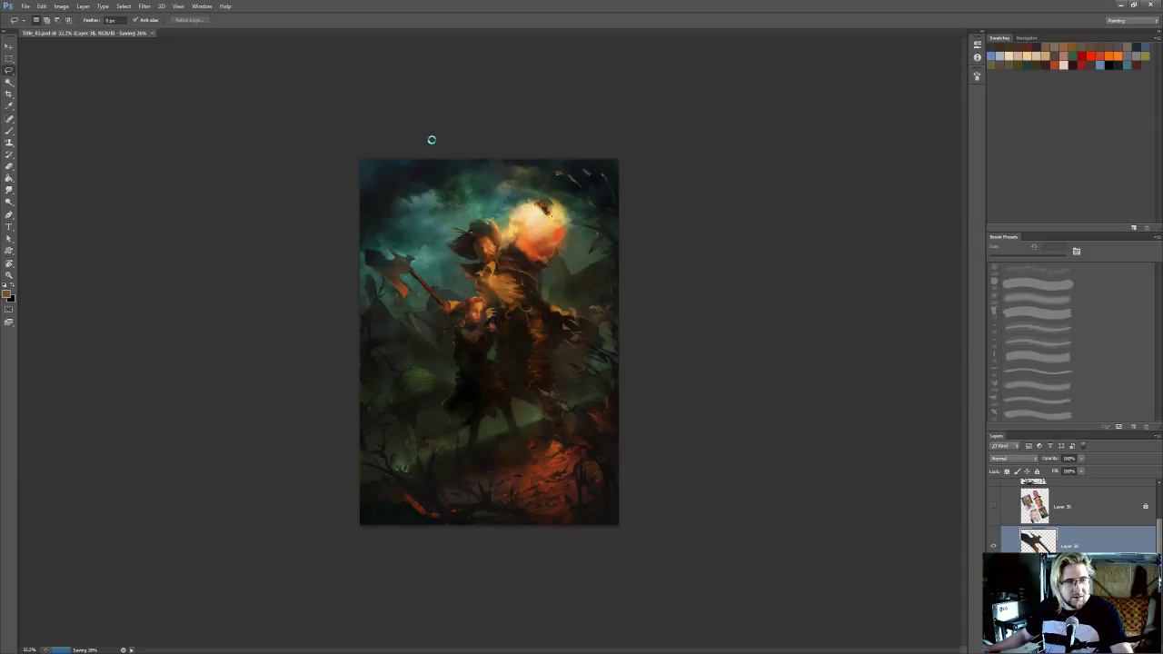
{"action": "key", "text": "ctrl+shift+h"}
{"action": "scroll", "coordinate": [388, 180], "scroll_direction": "up", "scroll_amount": 4}
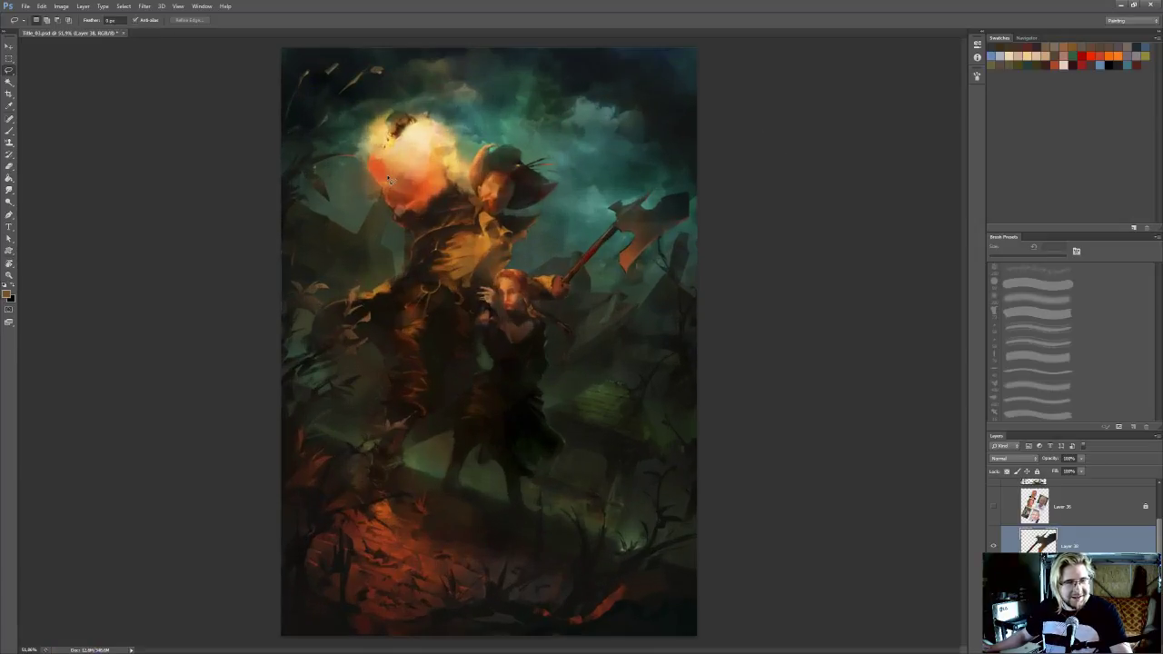